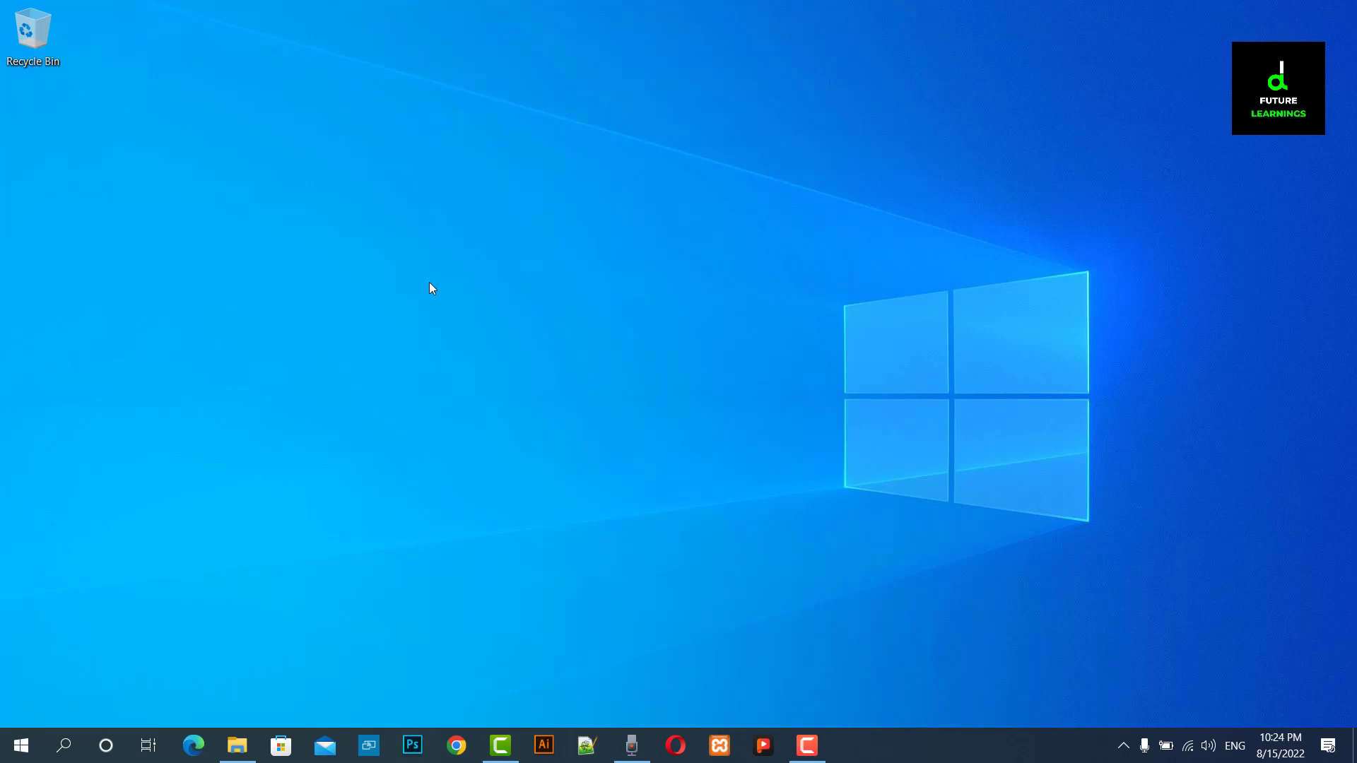
# Find and expand the Microsoft Office 2013 folder in the Start menu's app list.
pyautogui.click(23, 746)
pyautogui.scroll(-1, 138, 576)
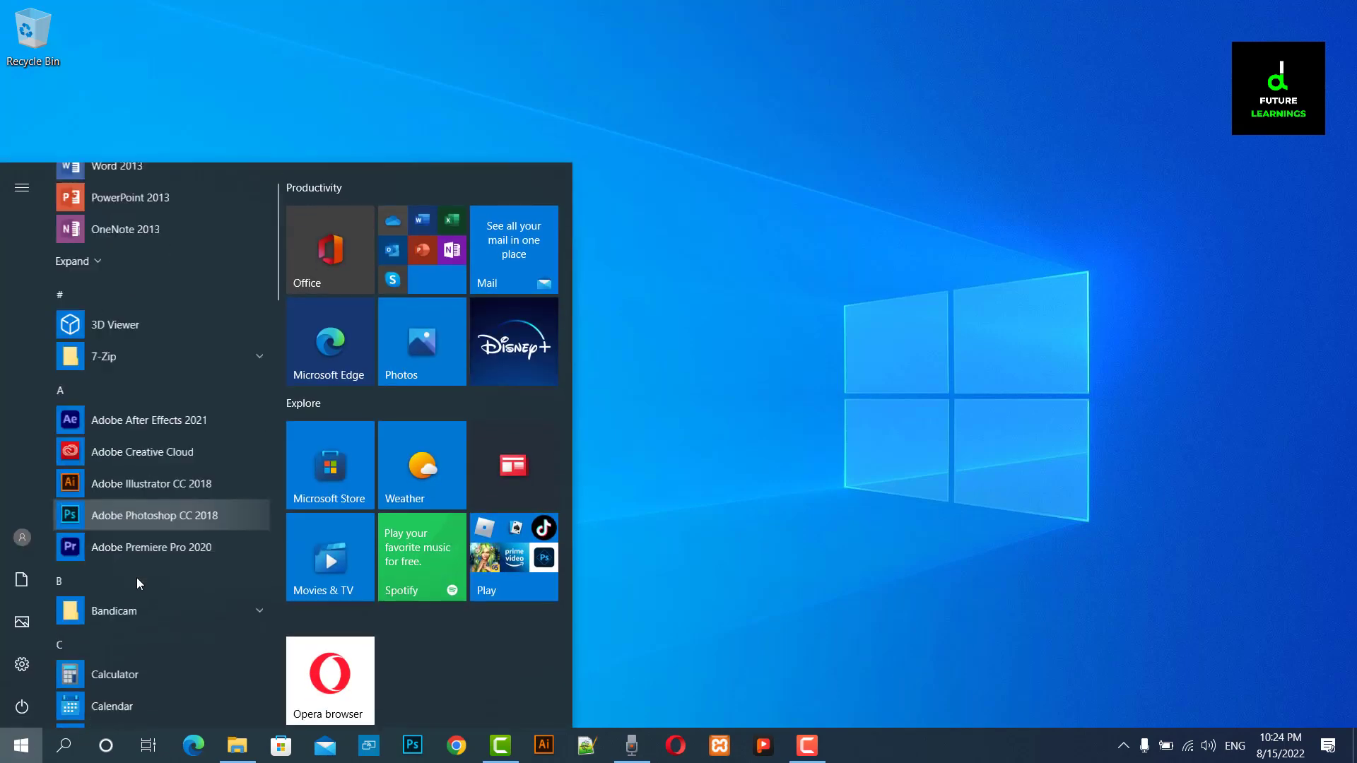
pyautogui.scroll(-10, 141, 572)
pyautogui.scroll(-1, 146, 565)
pyautogui.scroll(-2, 142, 558)
pyautogui.scroll(3, 130, 537)
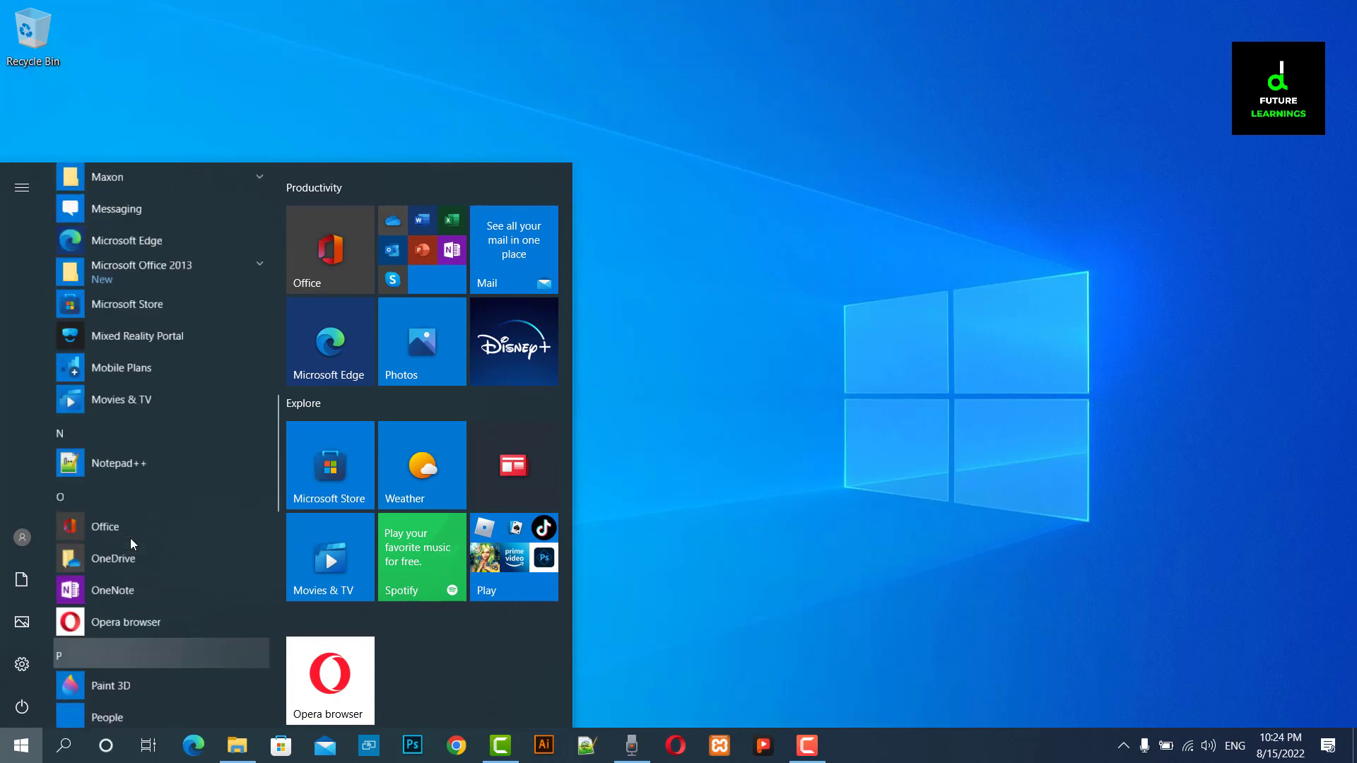
pyautogui.scroll(1, 133, 496)
pyautogui.click(171, 315)
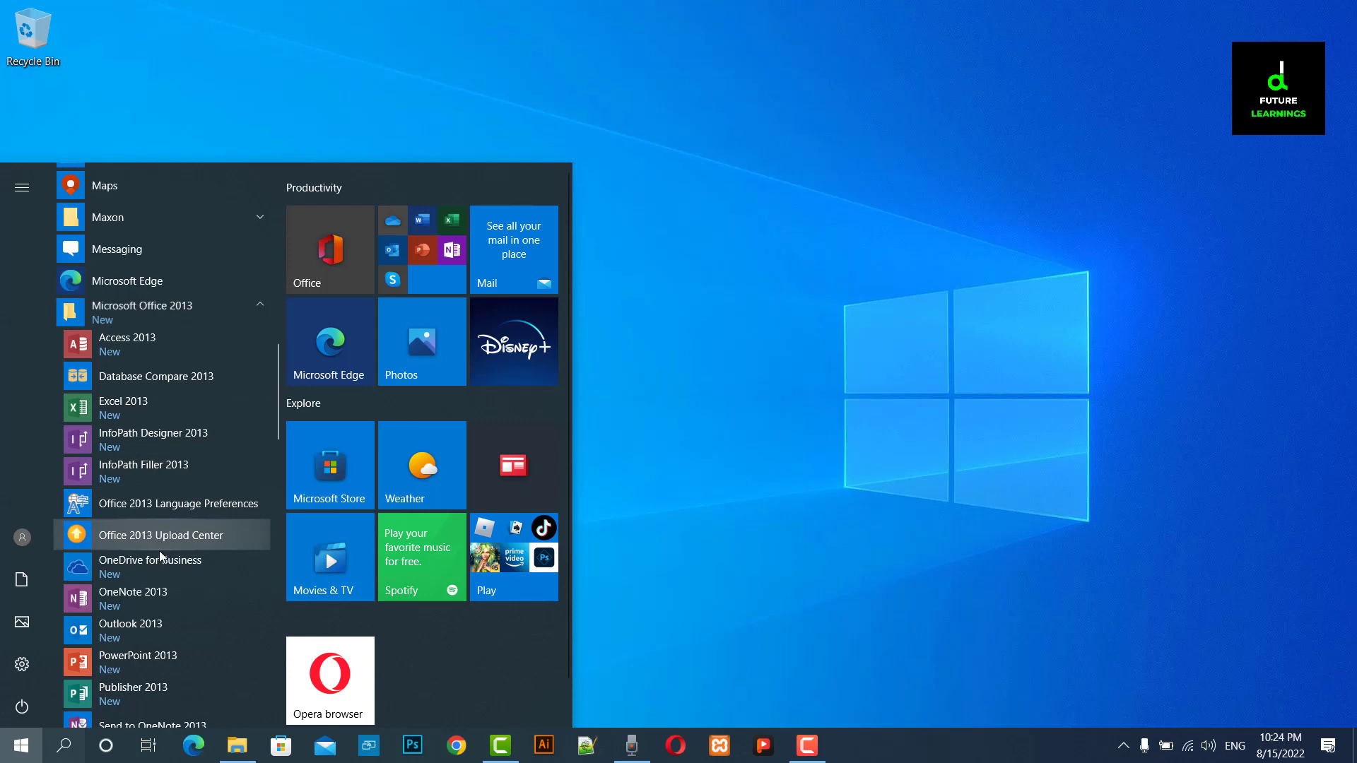
# Launch Excel 2013 from the expanded Microsoft Office 2013 folder.
pyautogui.scroll(-1, 160, 556)
pyautogui.scroll(1, 160, 594)
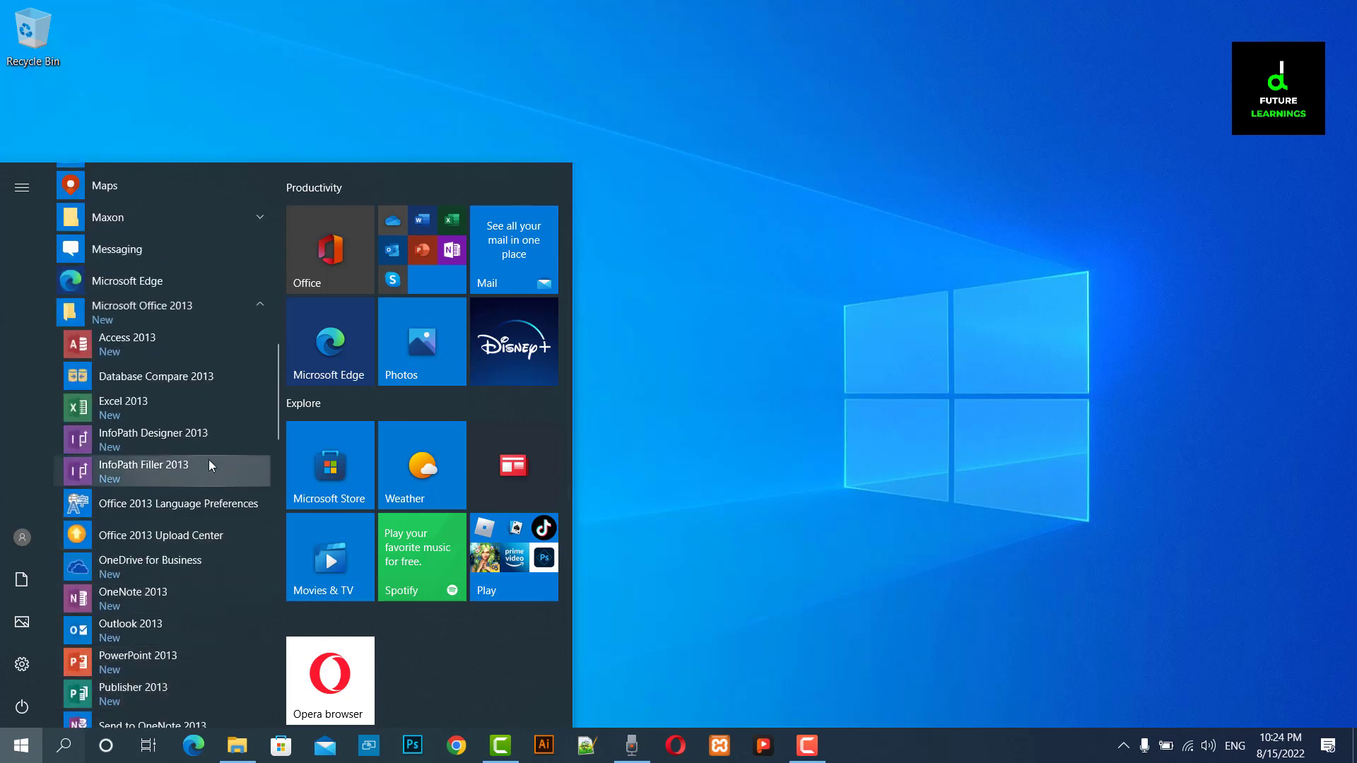
pyautogui.scroll(-2, 206, 437)
pyautogui.scroll(-3, 172, 599)
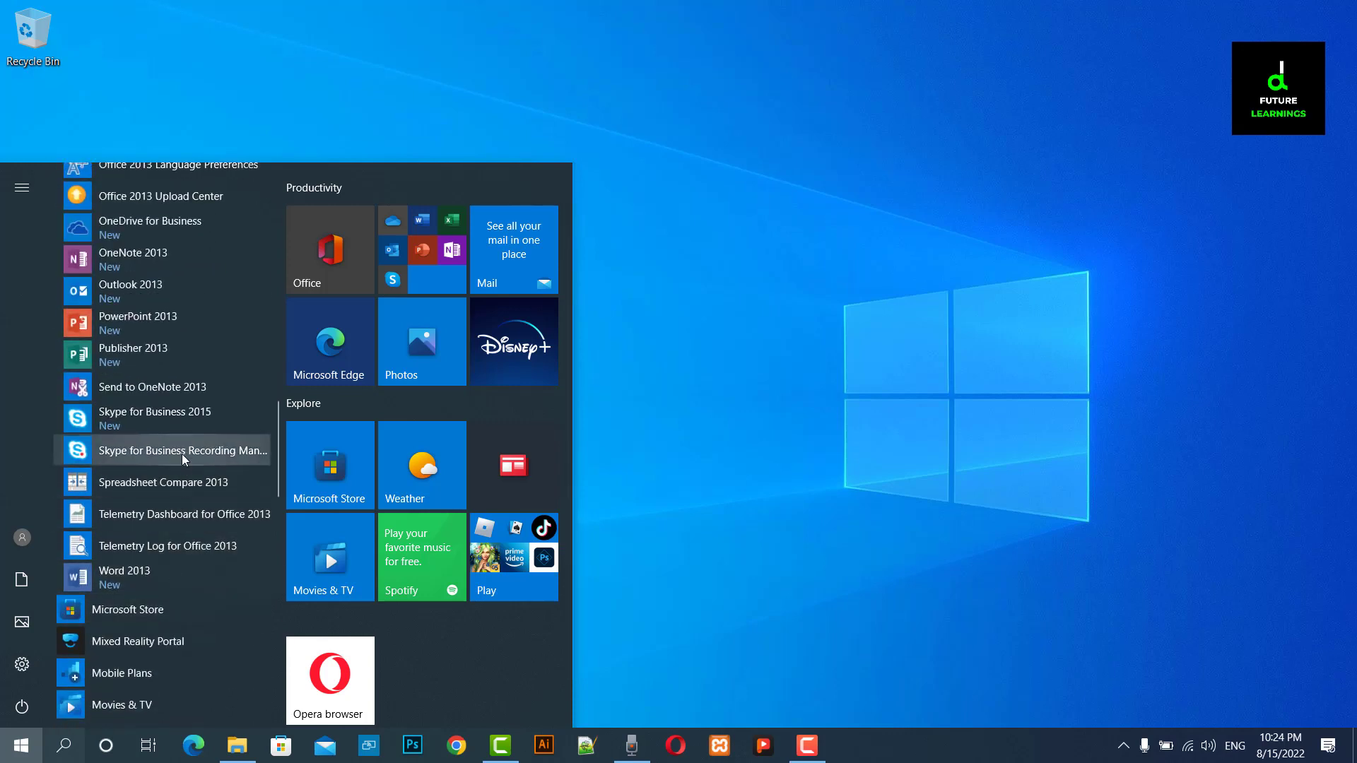
pyautogui.scroll(3, 181, 411)
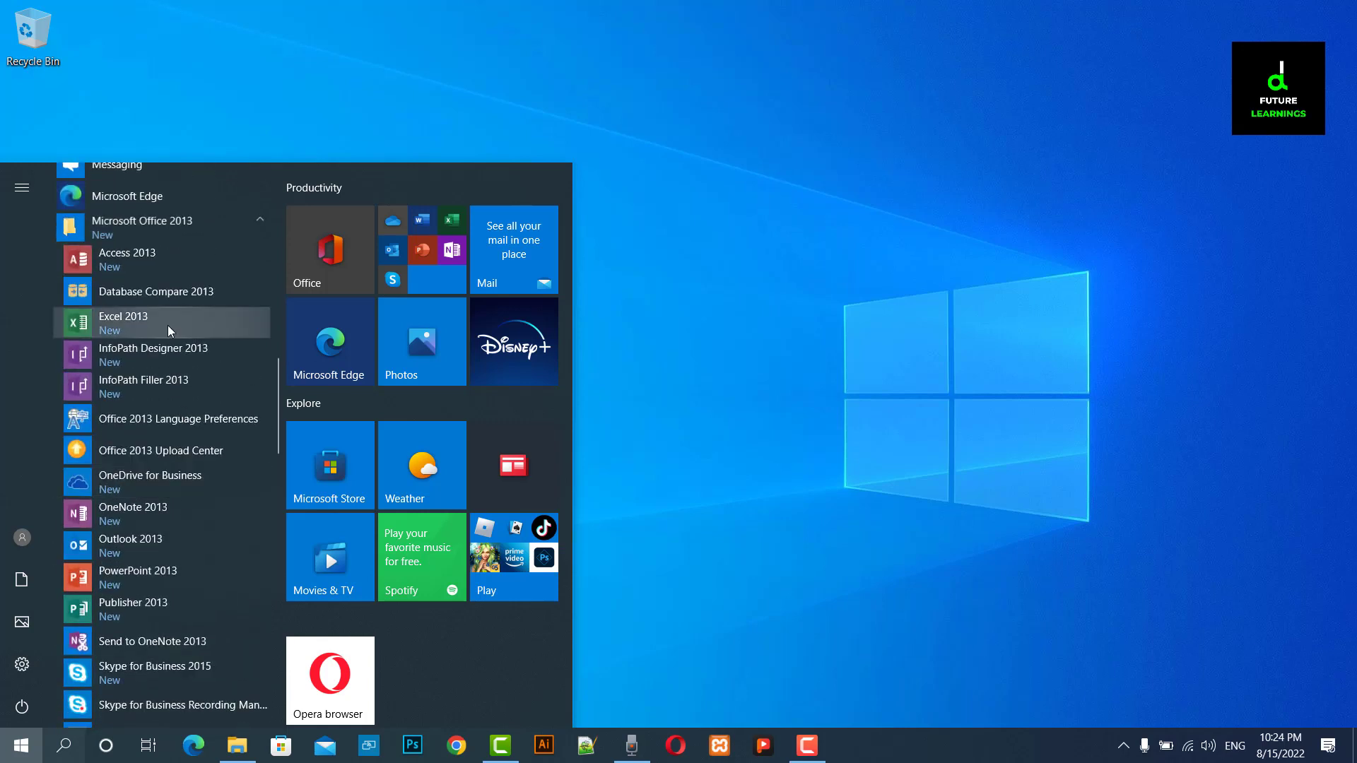
pyautogui.click(168, 325)
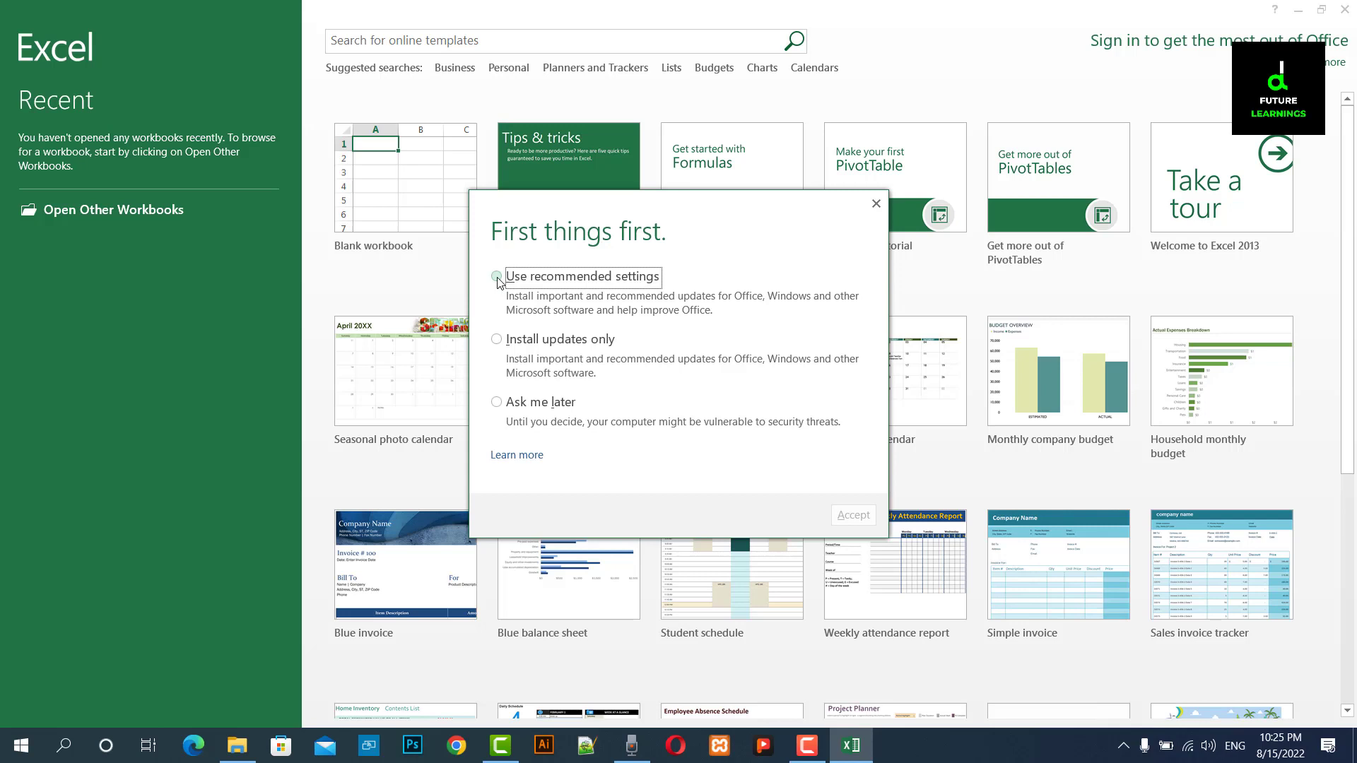
# Choose 'Ask me later' for updates, then skip the welcome, sign-in and OneDrive prompts.
pyautogui.click(505, 410)
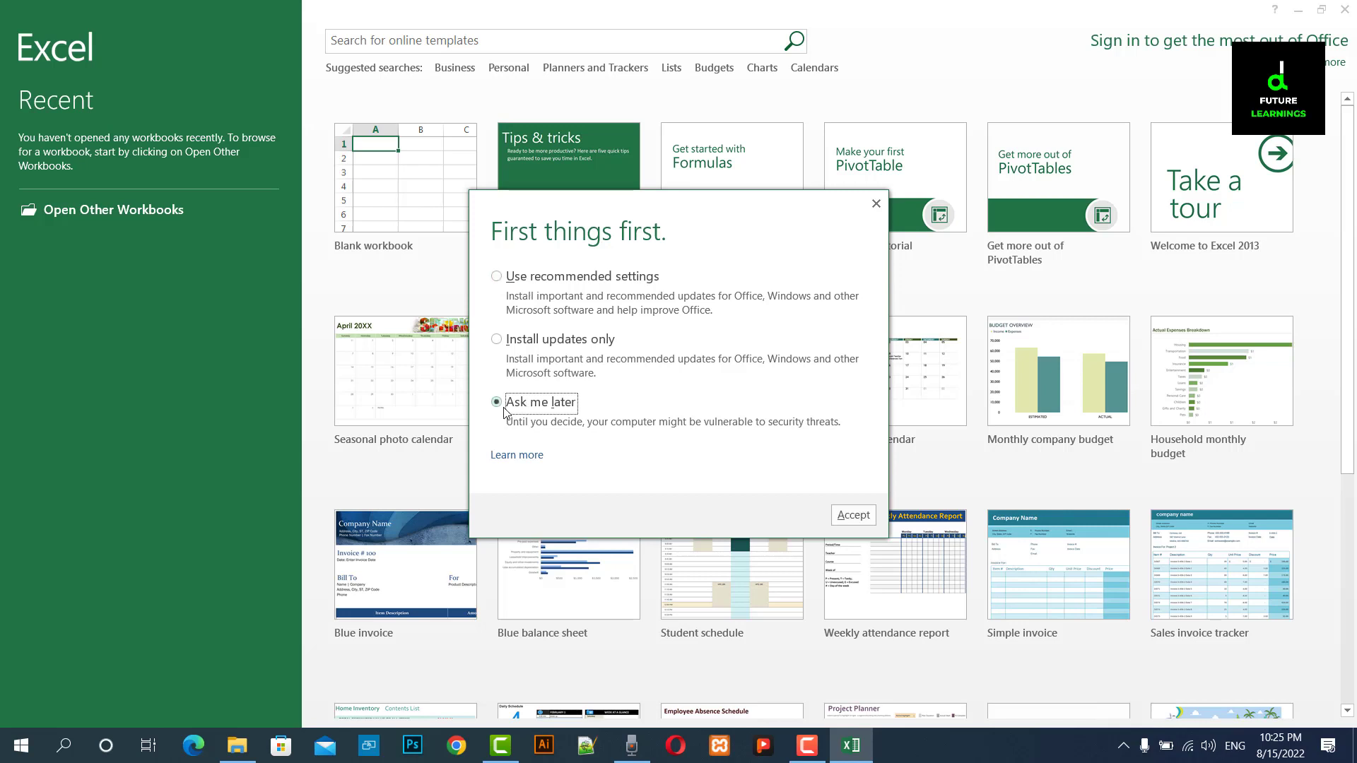
pyautogui.click(853, 515)
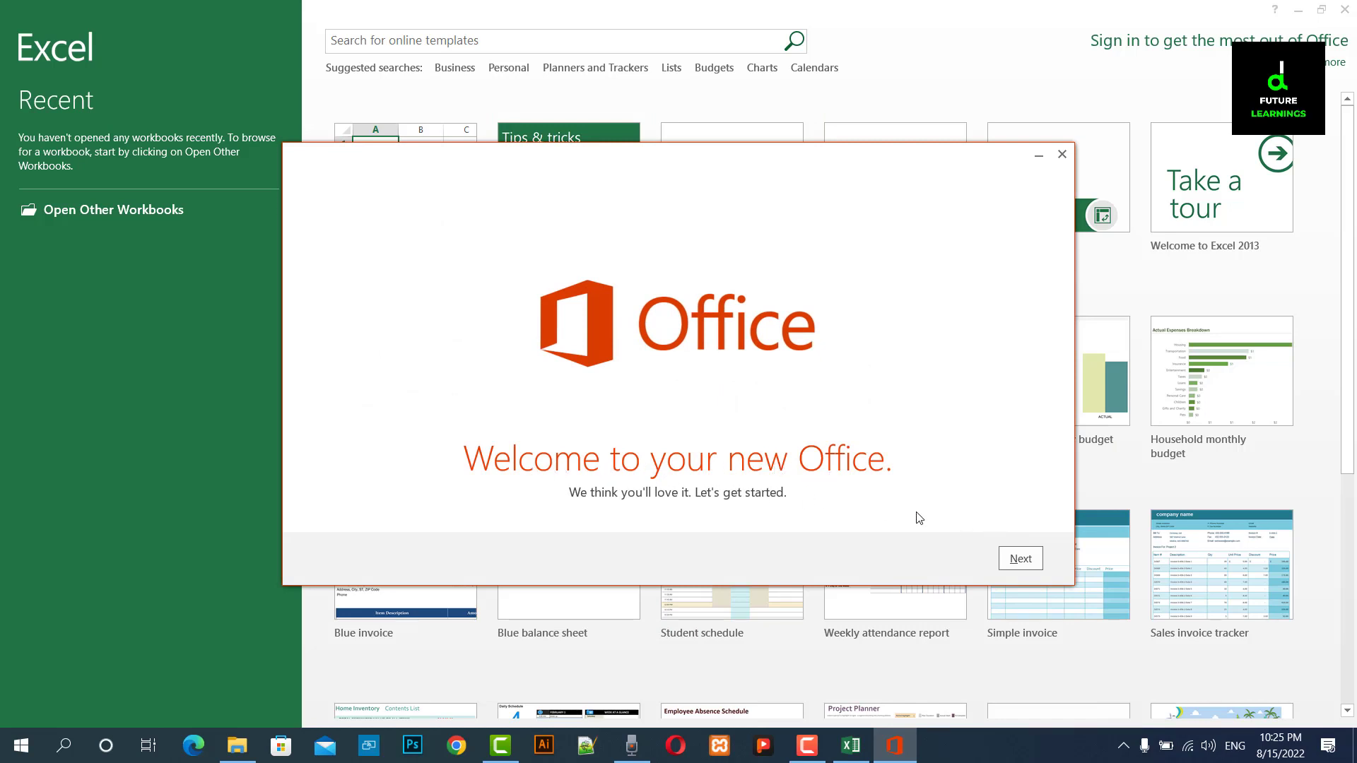
pyautogui.click(1021, 560)
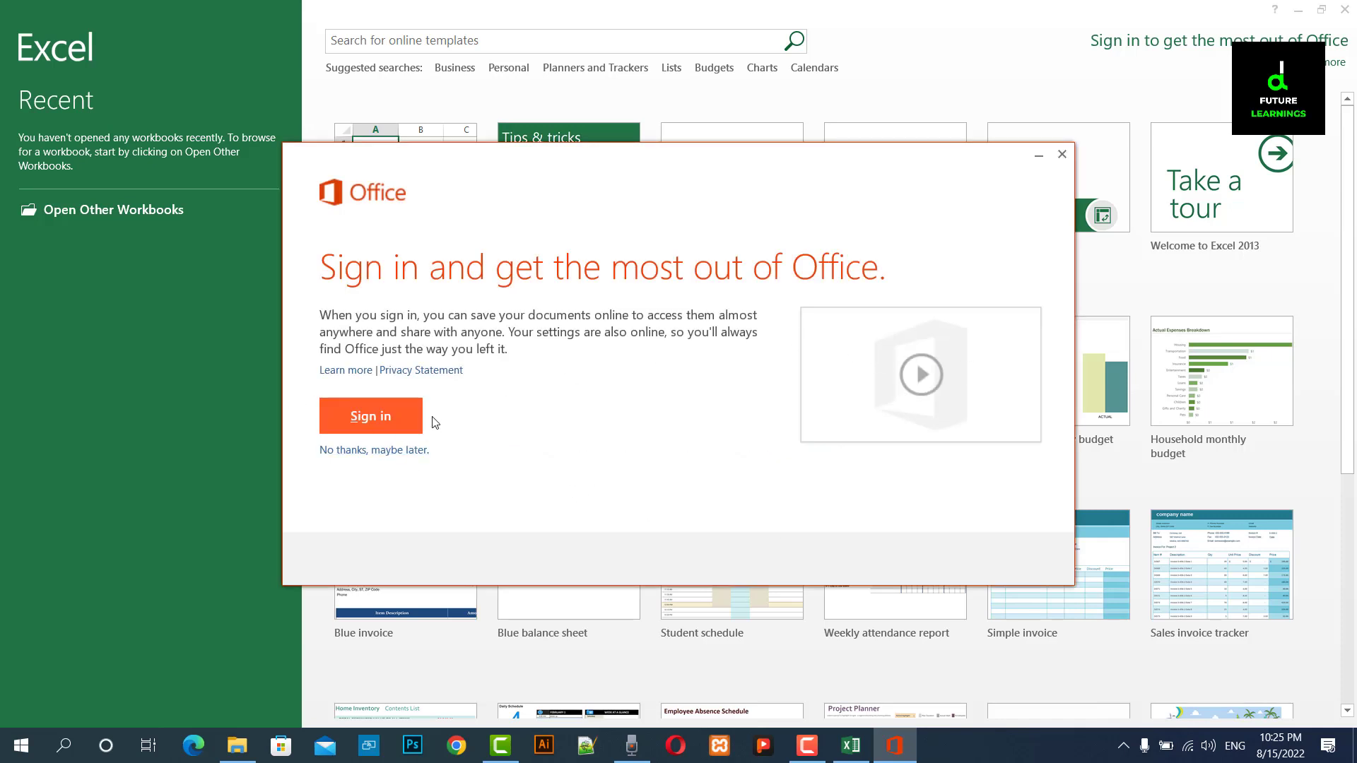
pyautogui.click(357, 452)
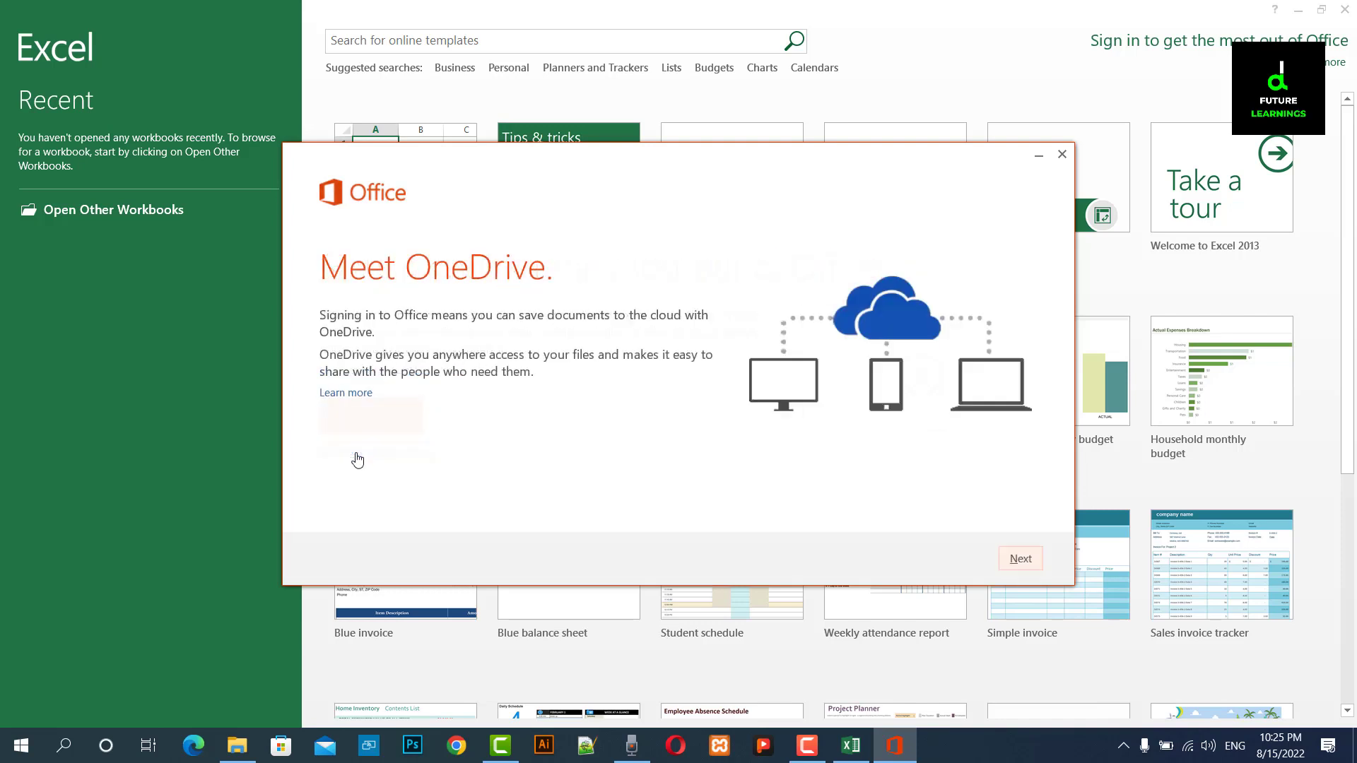
pyautogui.click(1063, 155)
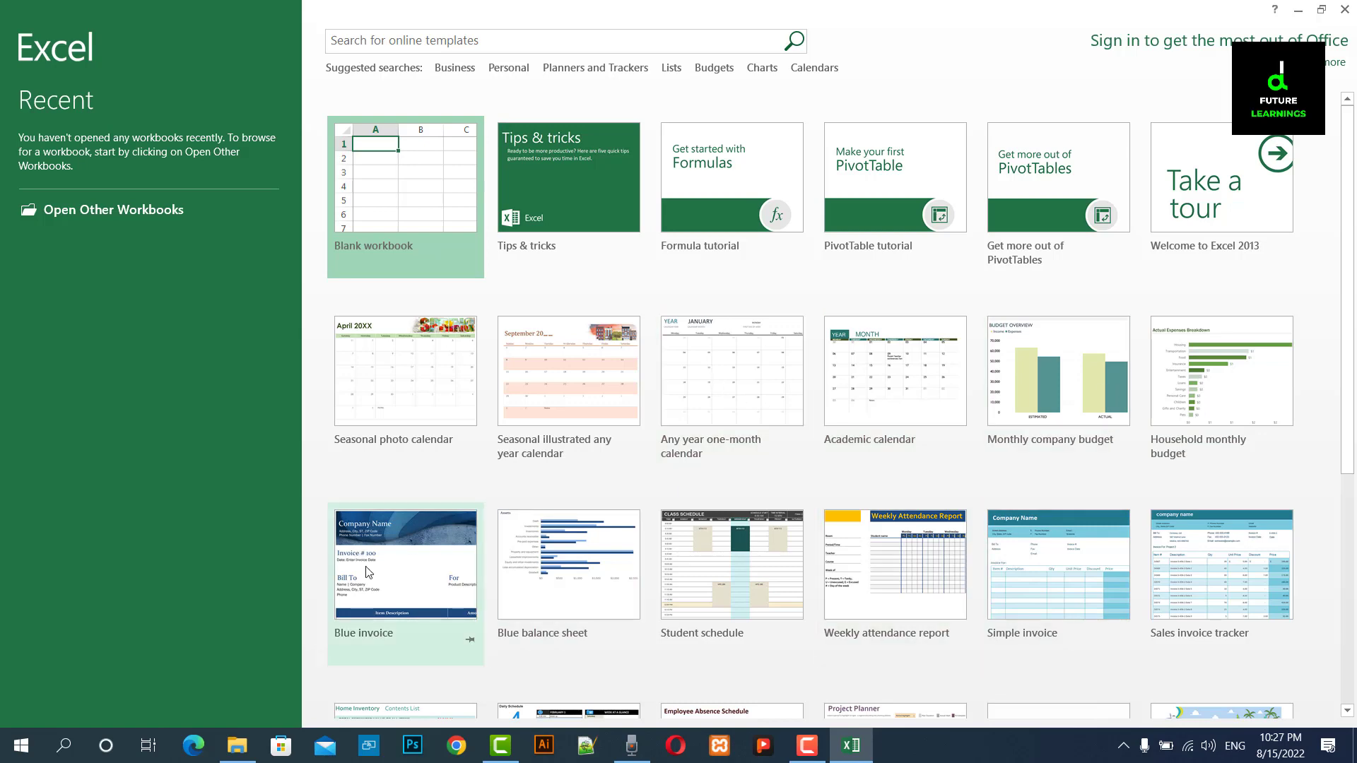
# Pick the Blank workbook tile from Excel's template gallery to create Book1.
pyautogui.scroll(-3, 848, 551)
pyautogui.scroll(2, 576, 523)
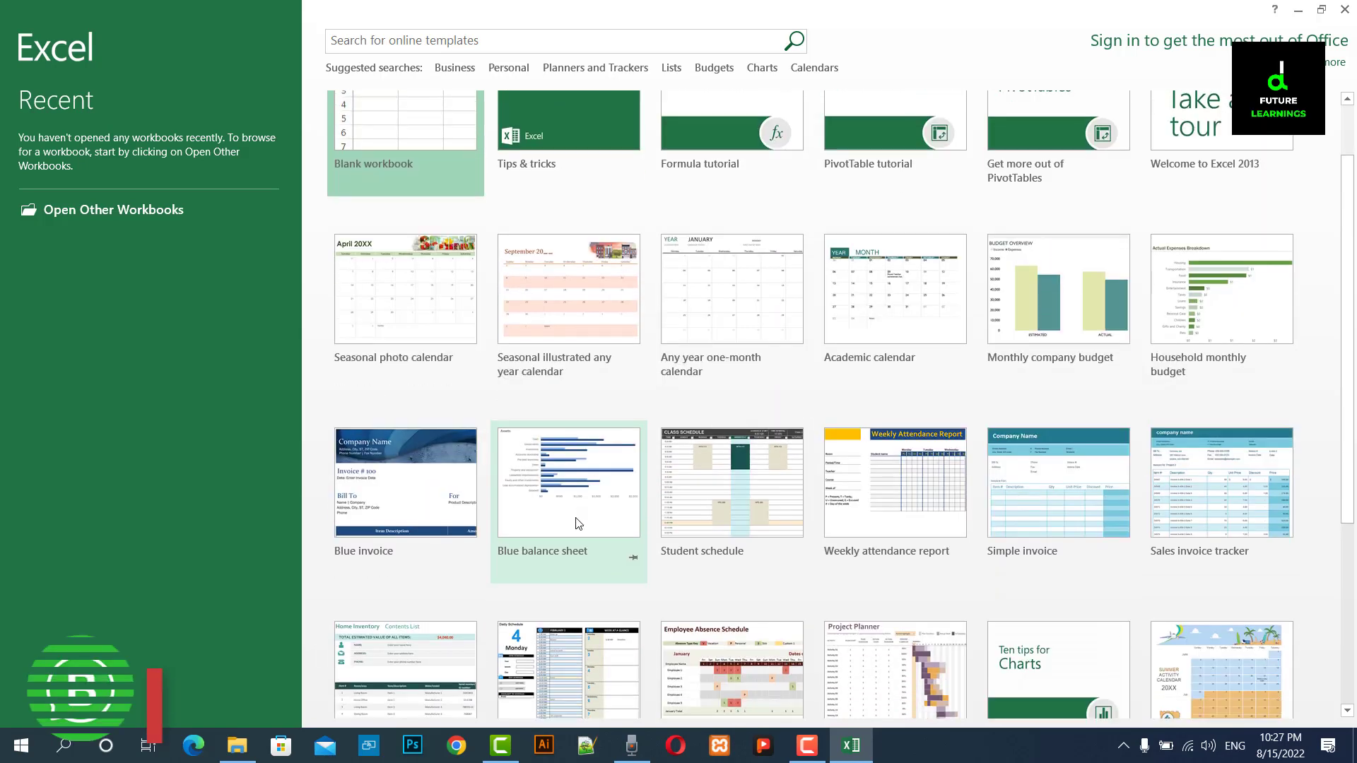
pyautogui.scroll(1, 565, 380)
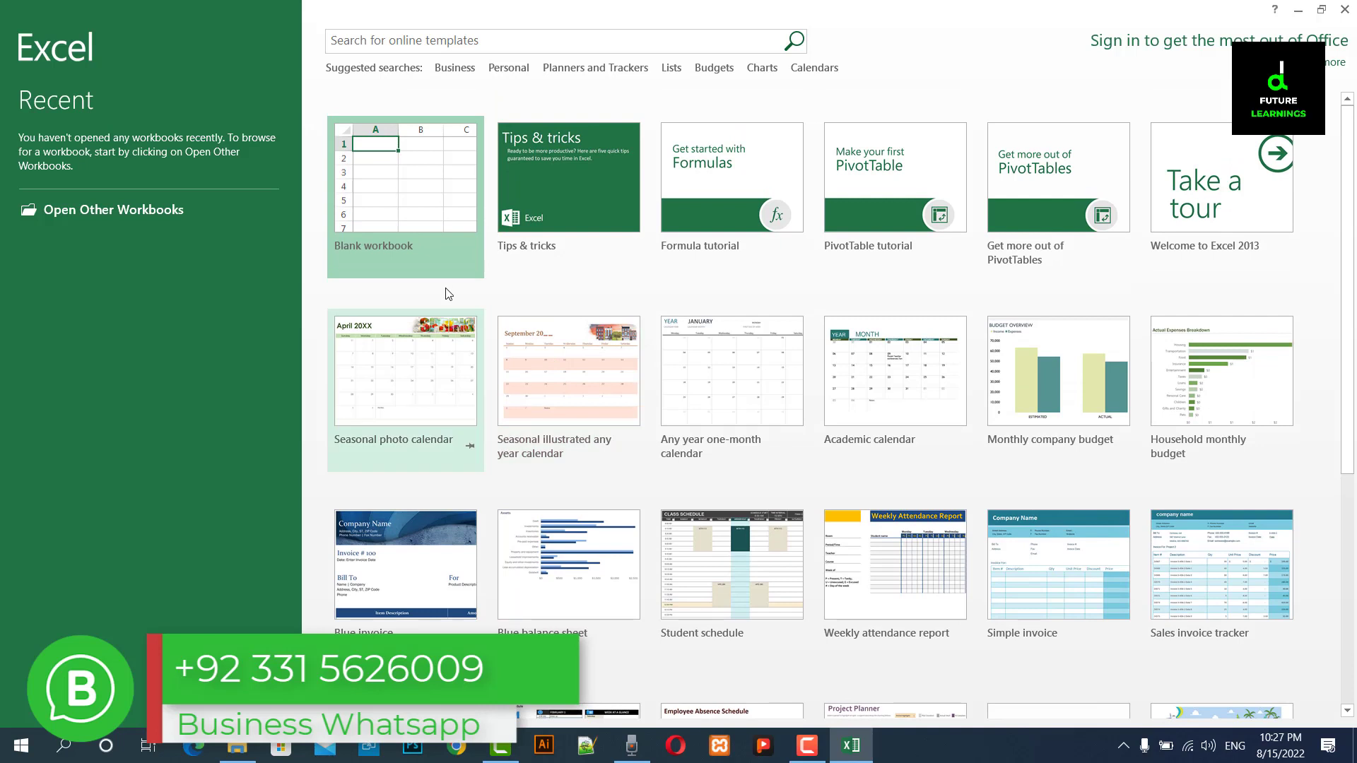
pyautogui.click(405, 172)
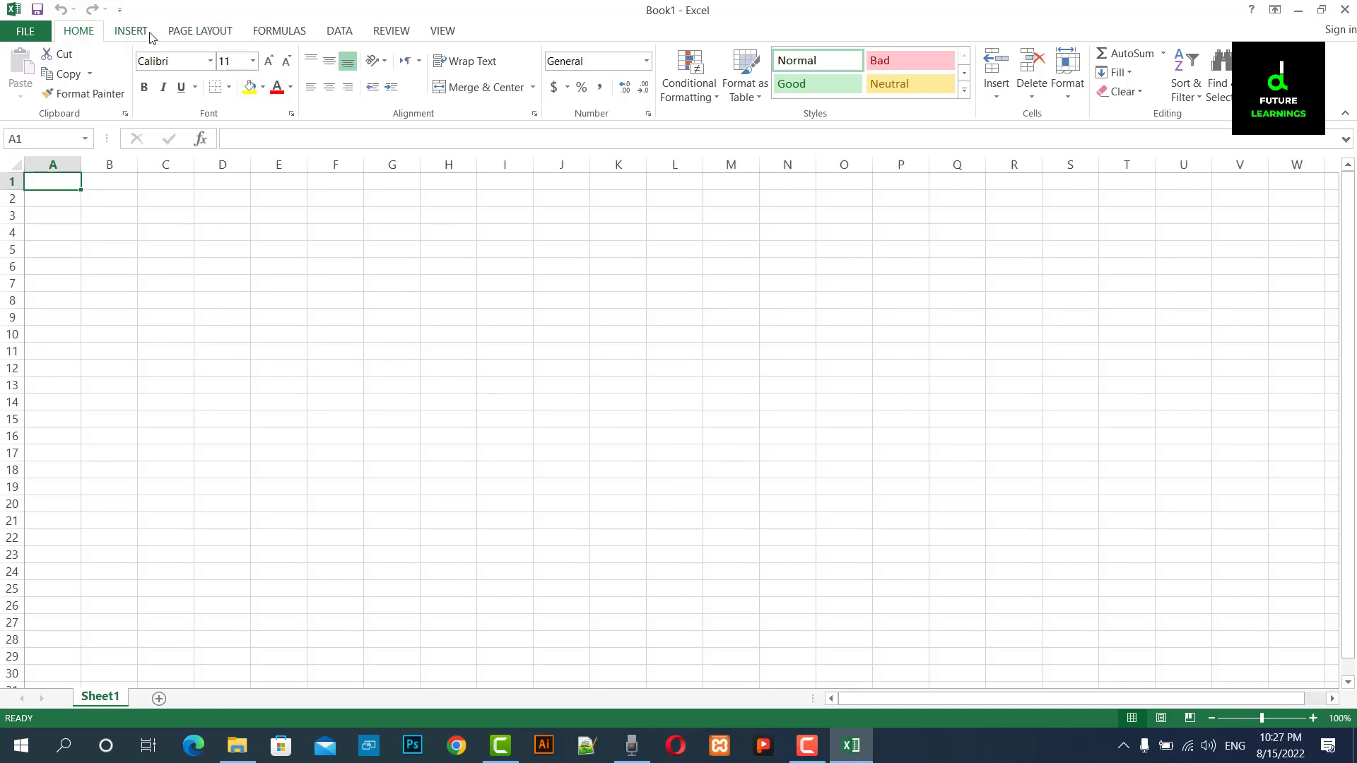
# Look through the FILE Info, New and Open pages, ending on the Save As page.
pyautogui.scroll(-1, 34, 38)
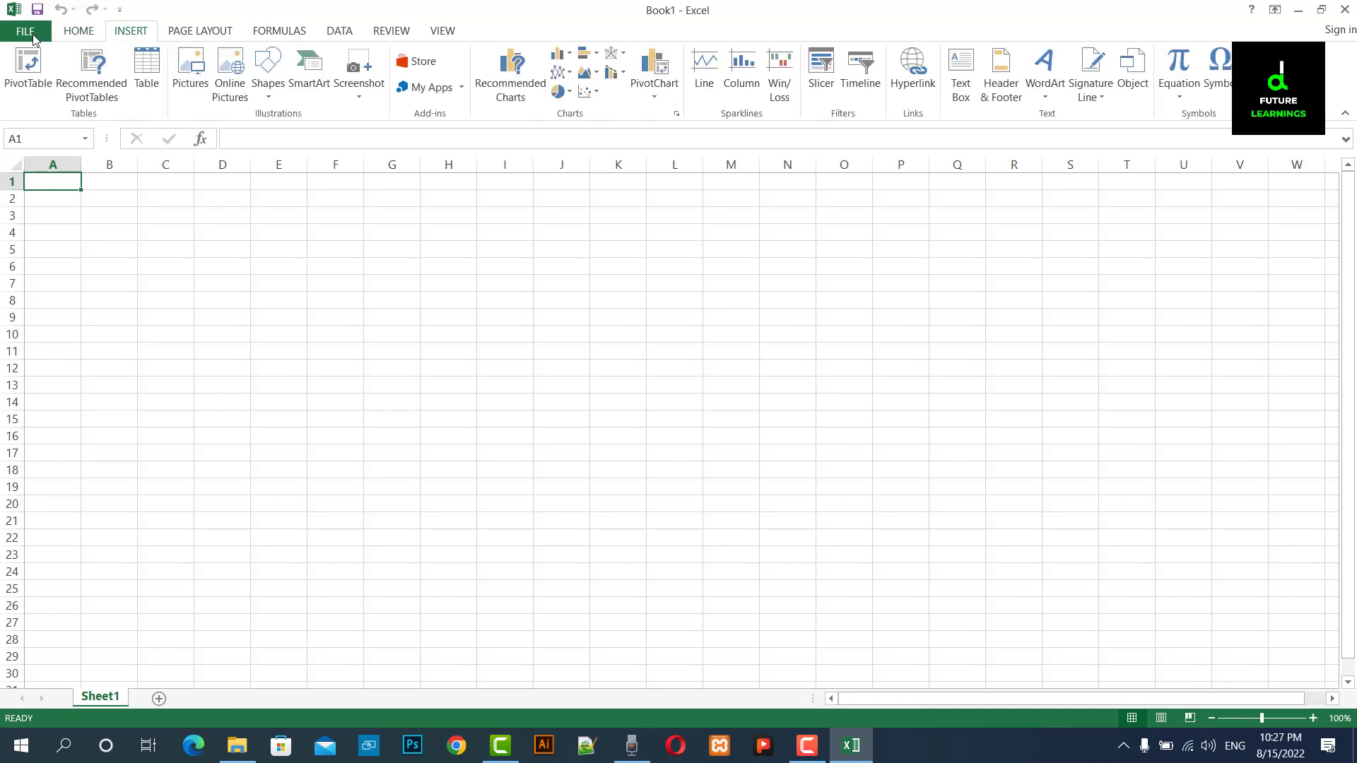
pyautogui.click(32, 35)
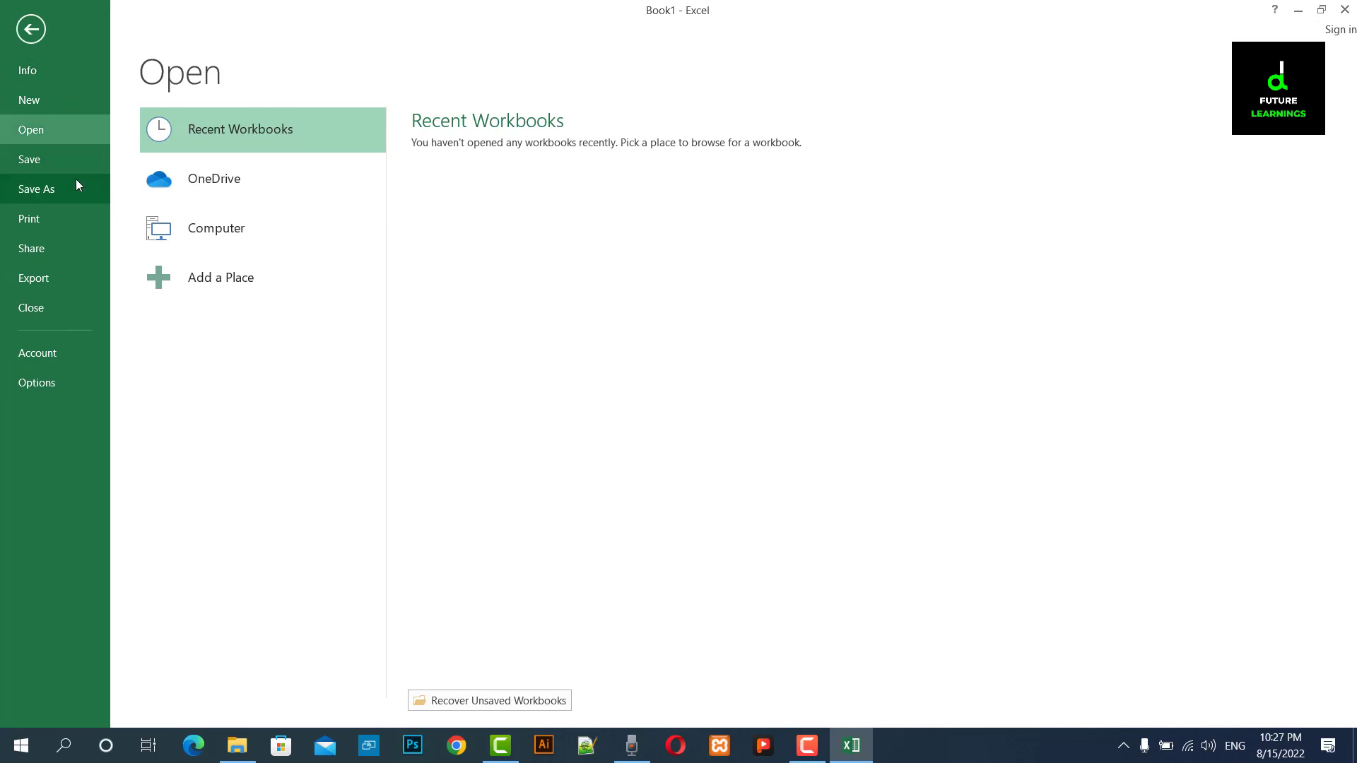
pyautogui.click(49, 76)
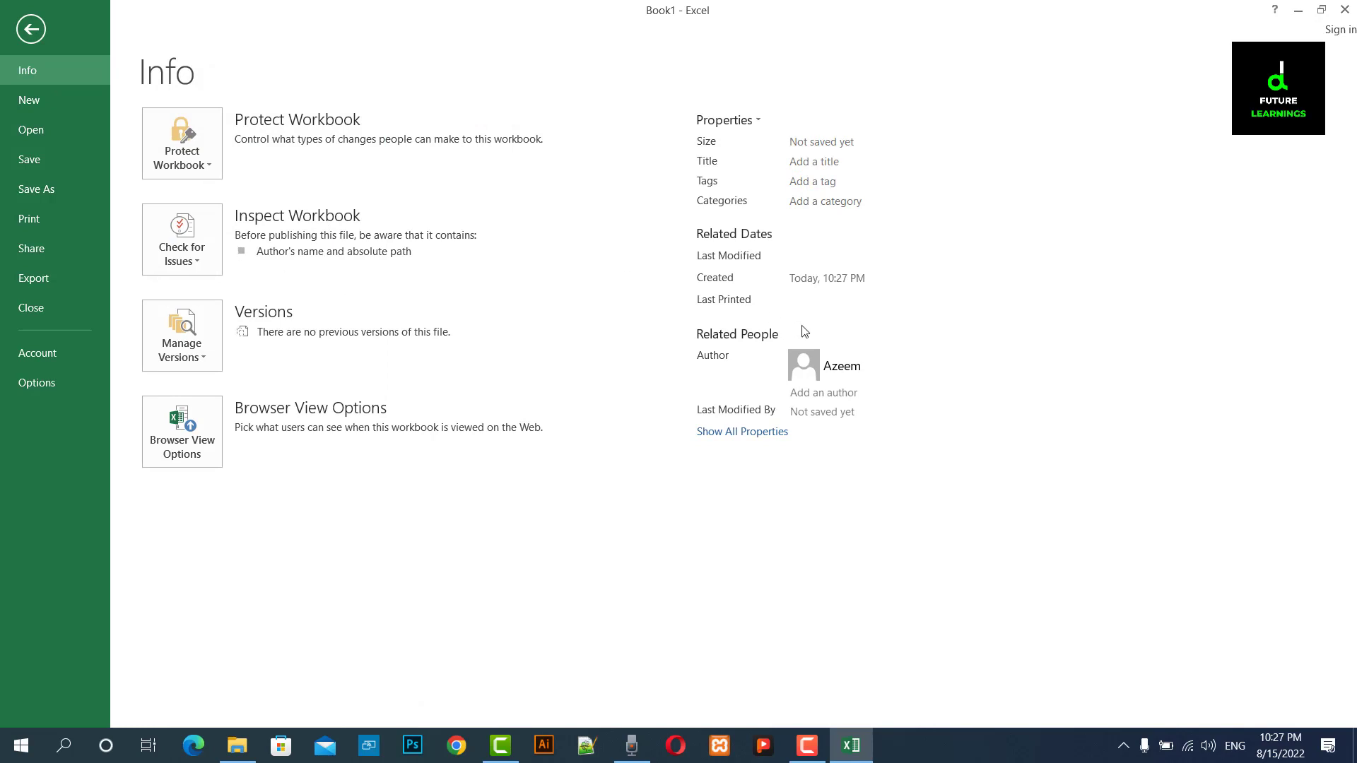
pyautogui.click(44, 99)
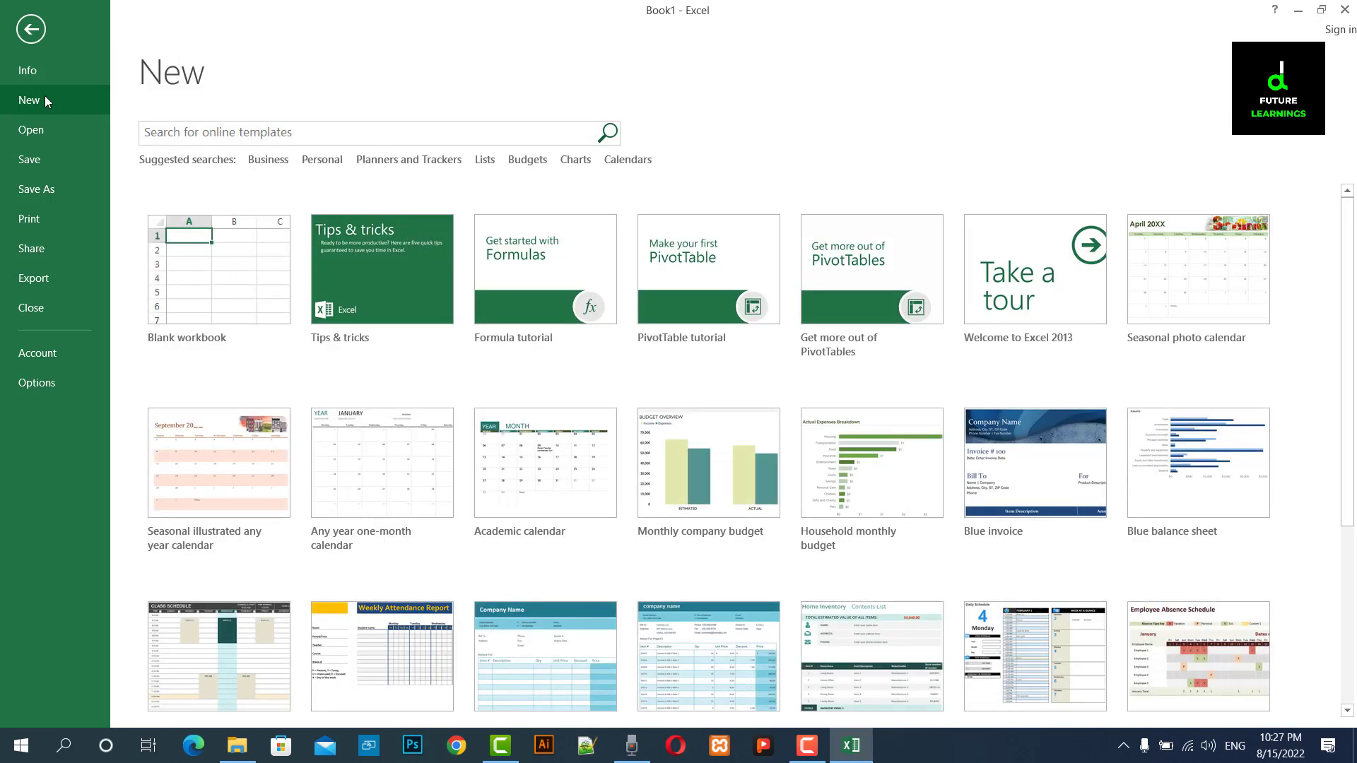
pyautogui.moveTo(545, 286)
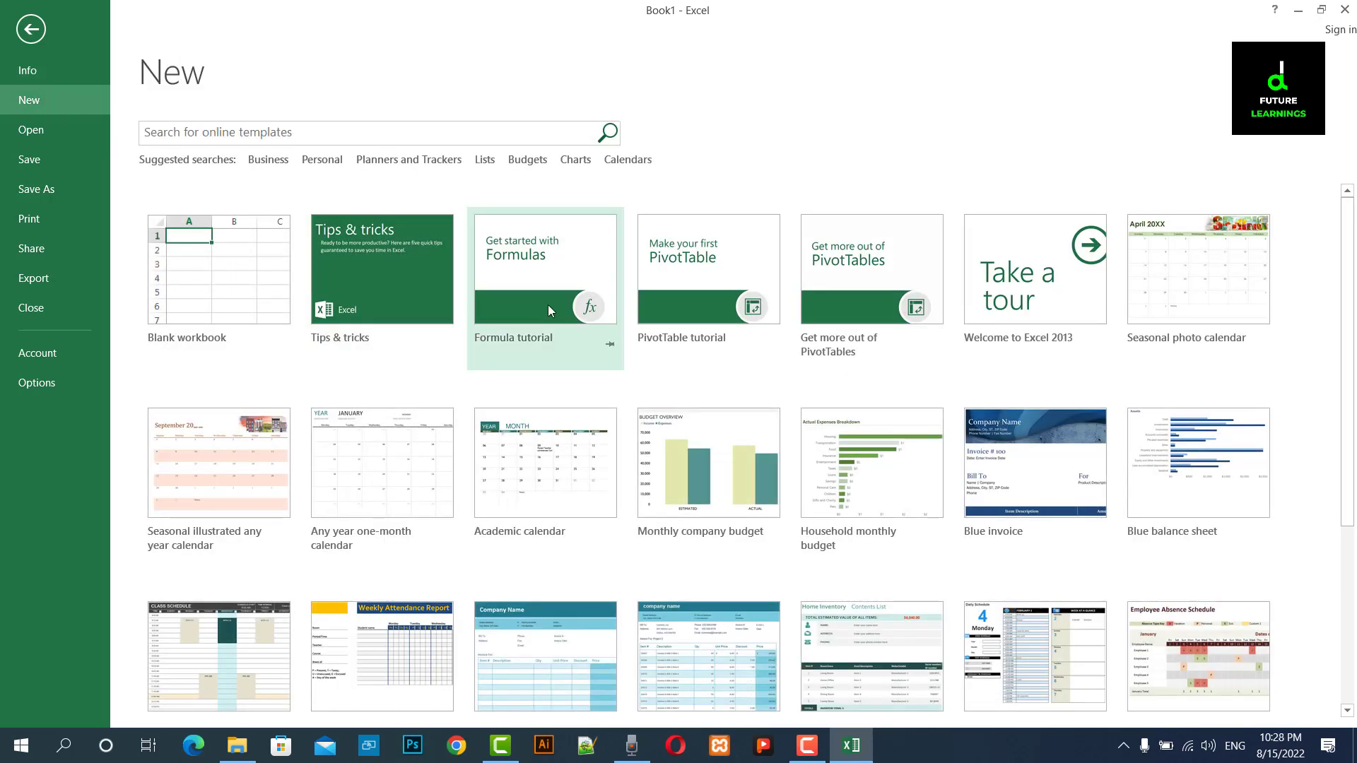
pyautogui.scroll(-4, 459, 269)
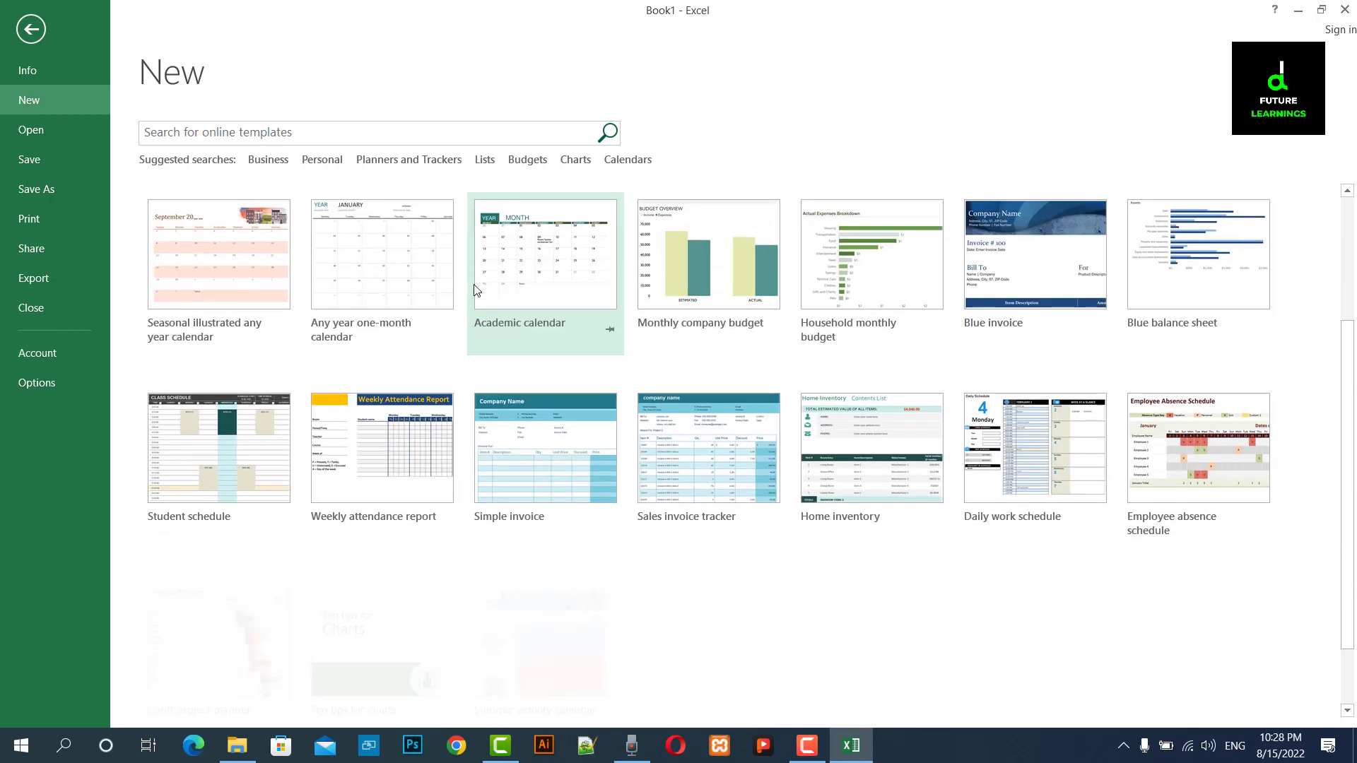
pyautogui.scroll(1, 523, 322)
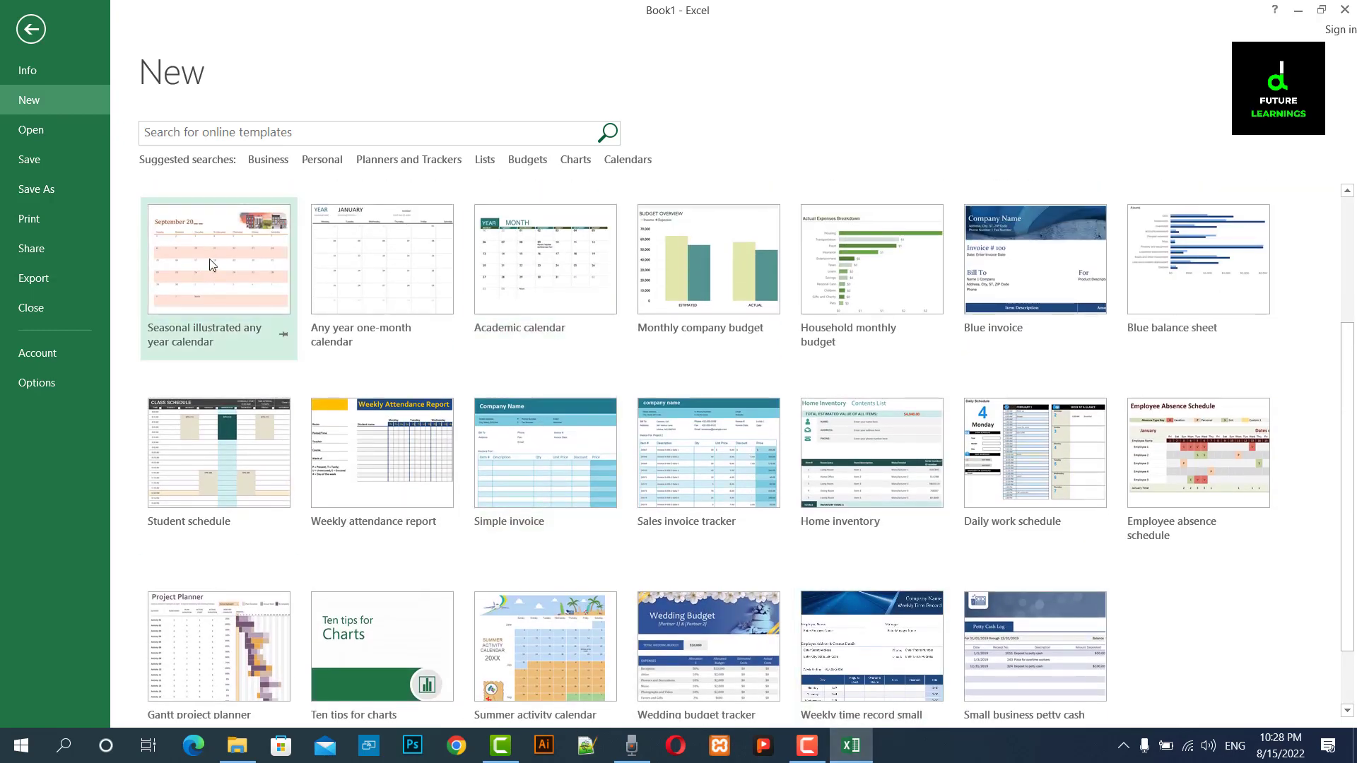
pyautogui.click(51, 136)
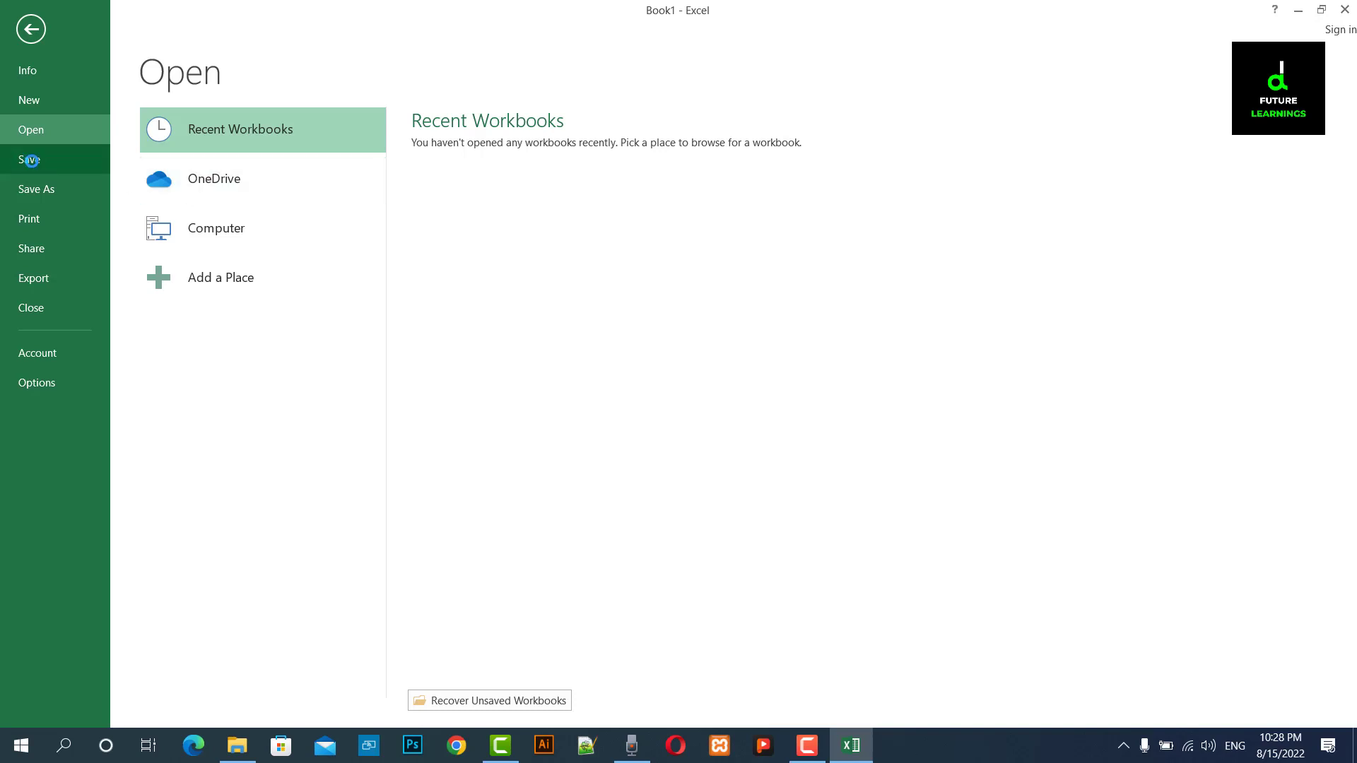
pyautogui.click(68, 180)
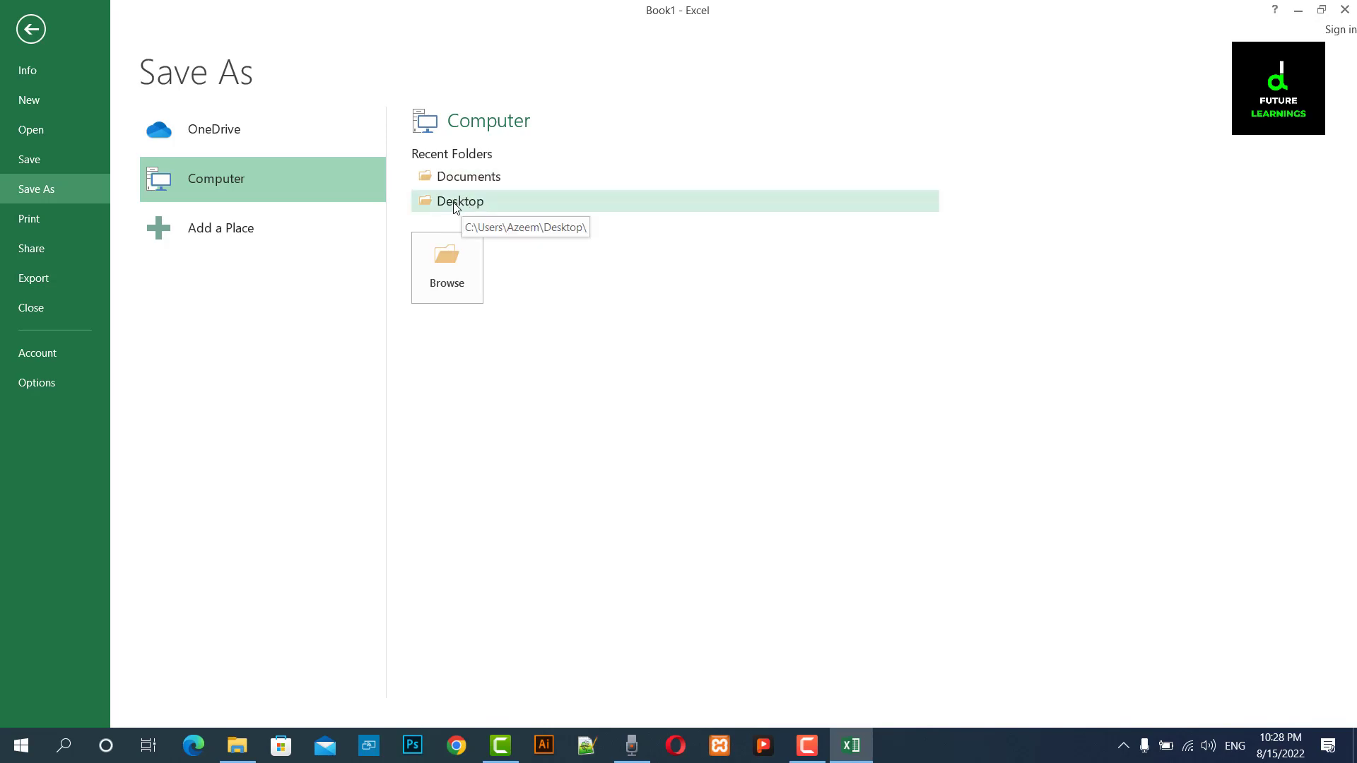
# Save the workbook to the Desktop with the file name 'introduction'.
pyautogui.click(449, 272)
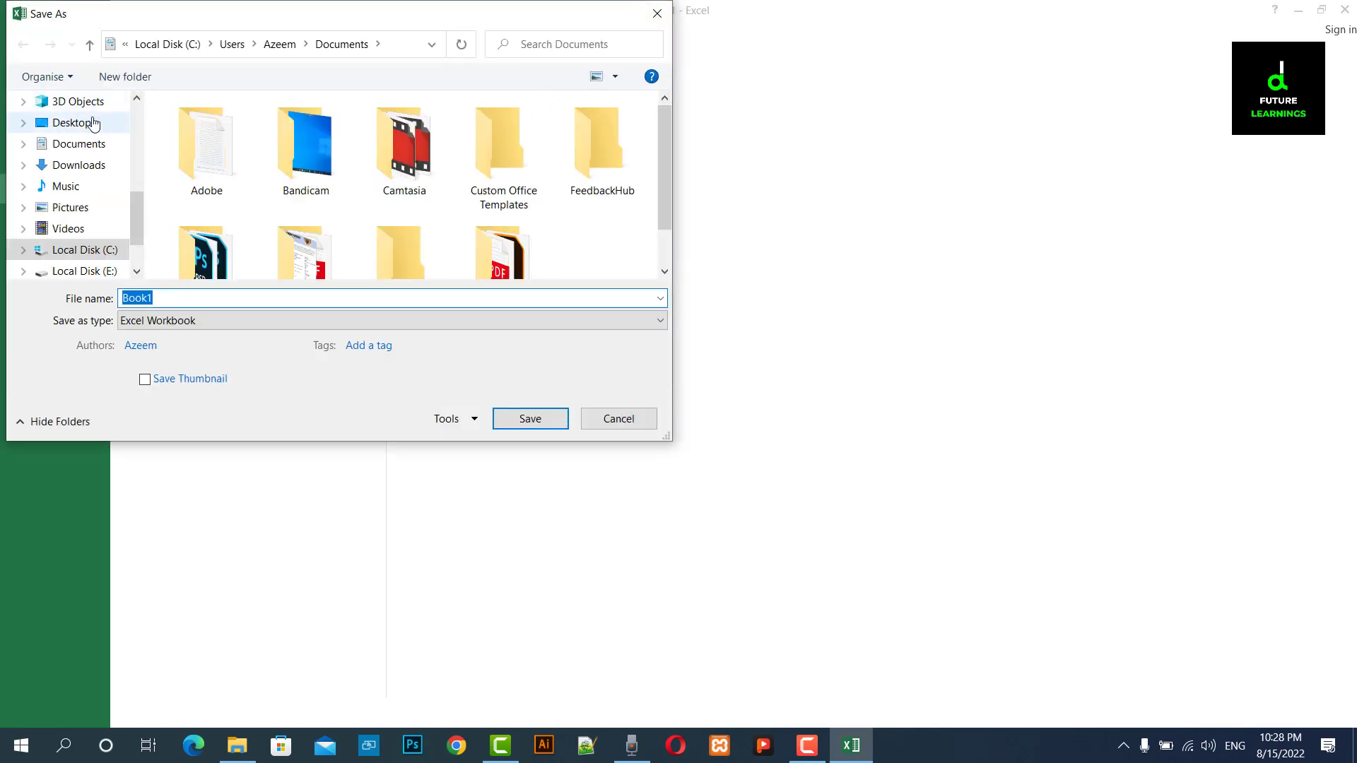
pyautogui.moveTo(78, 143)
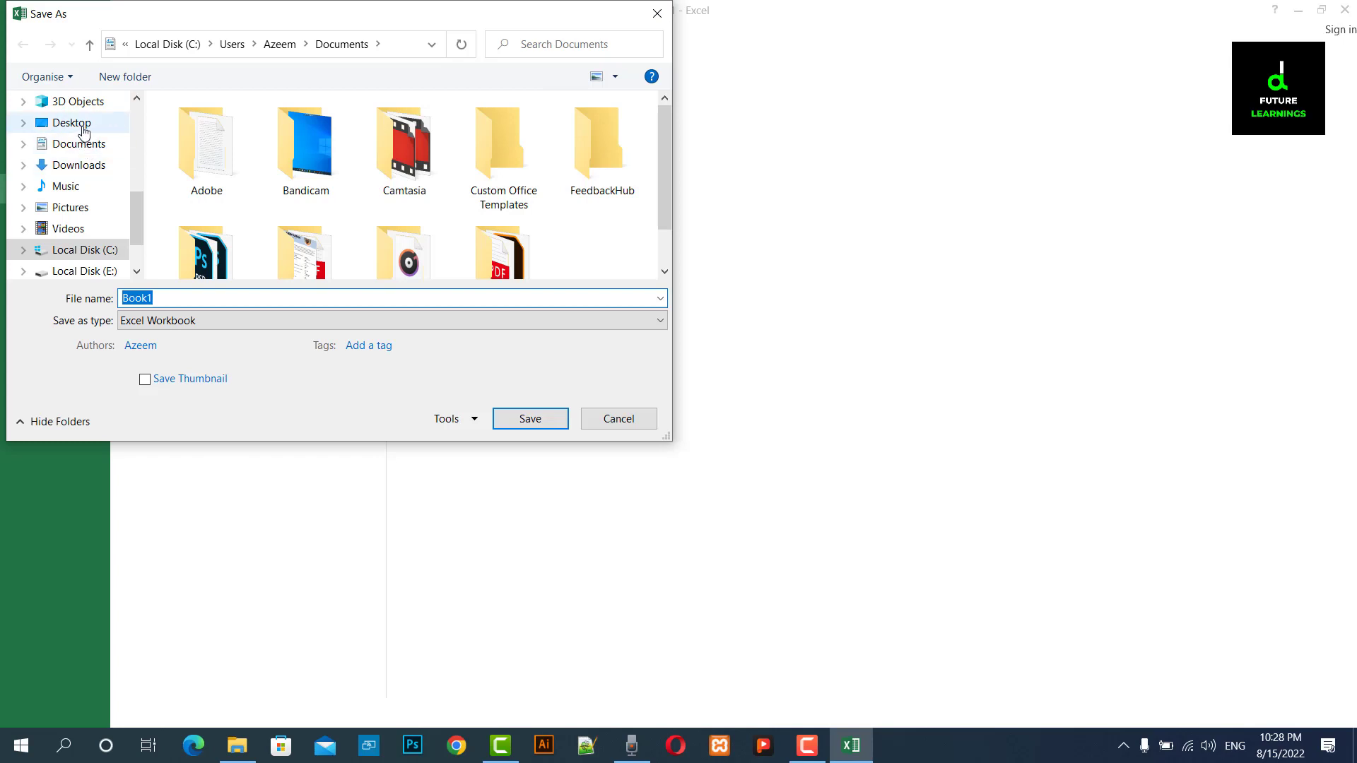
pyautogui.click(83, 127)
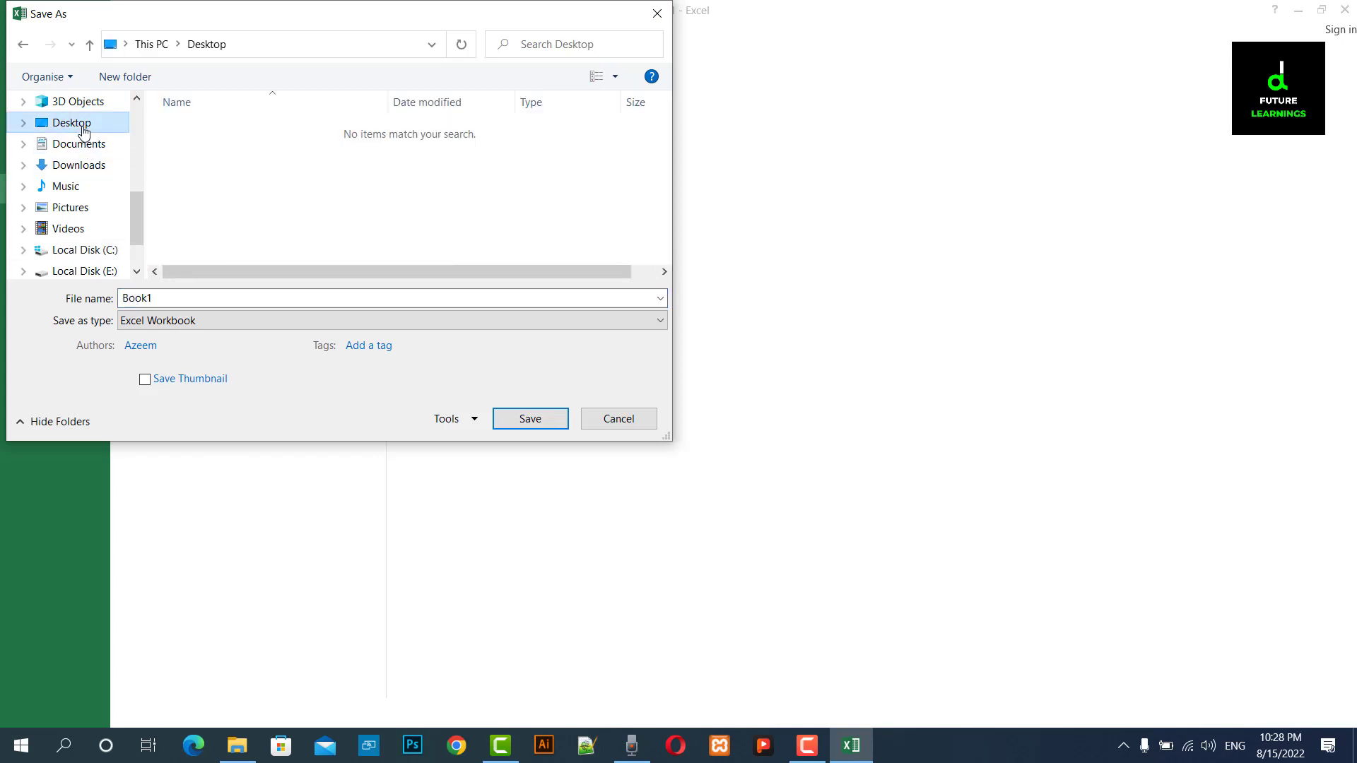
pyautogui.doubleClick(181, 296)
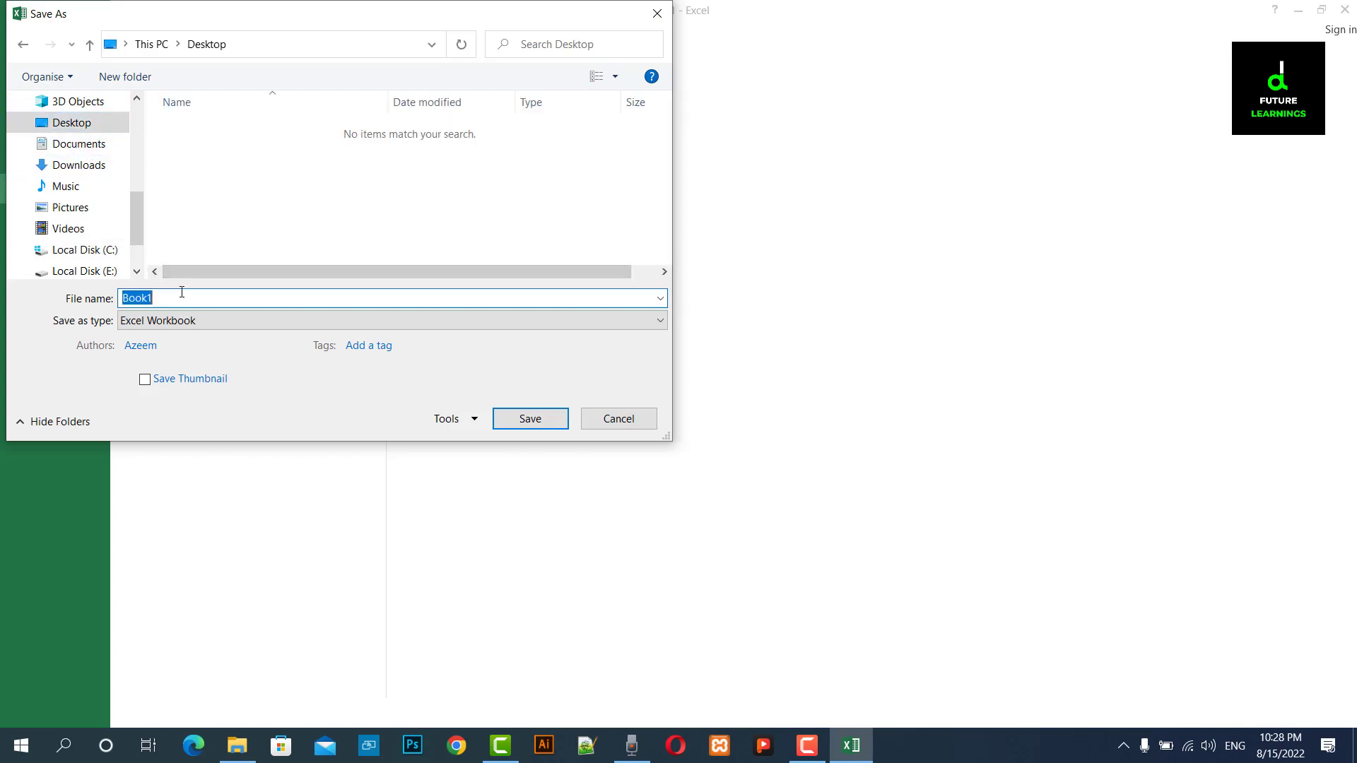
pyautogui.write('int')
pyautogui.write('roduction')
pyautogui.click(515, 421)
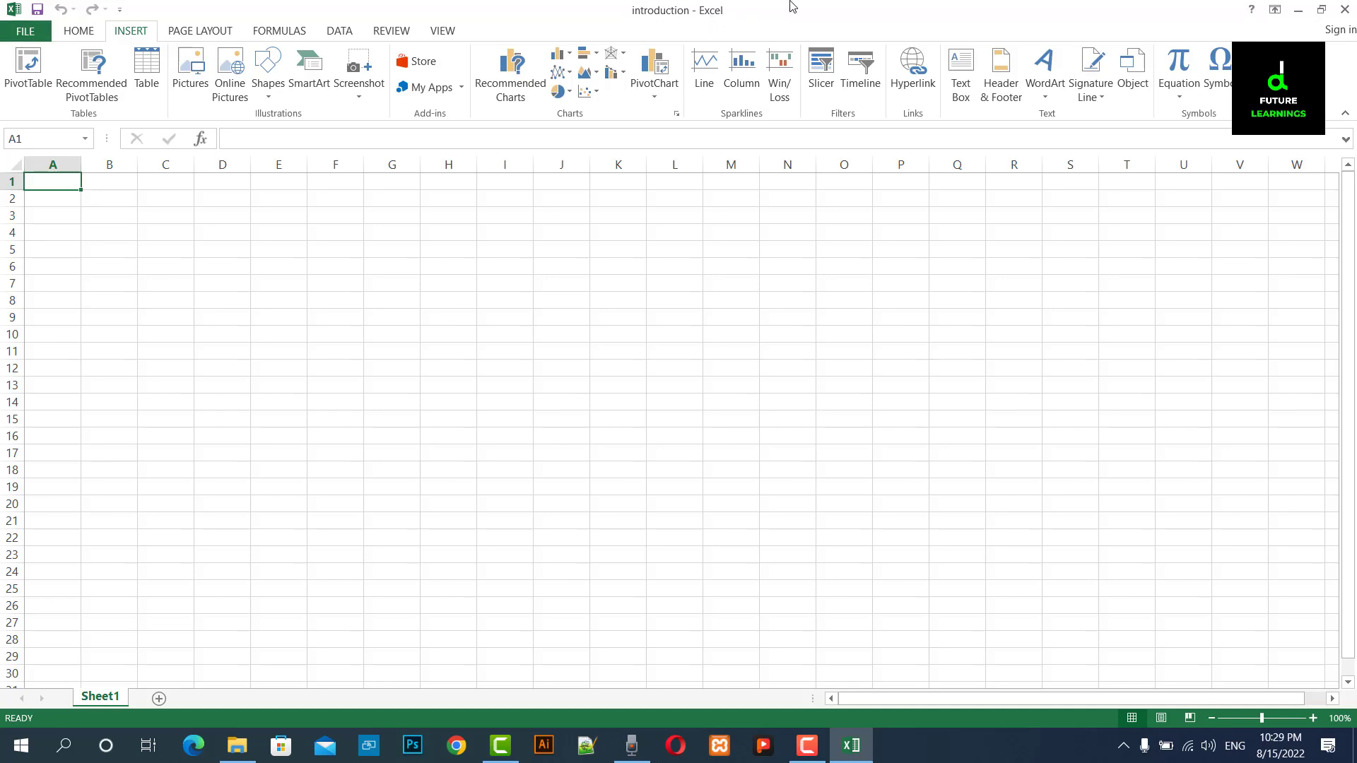
# Review the Print, Share and Export pages, try Create PDF/XPS, then close 'introduction'.
pyautogui.click(26, 31)
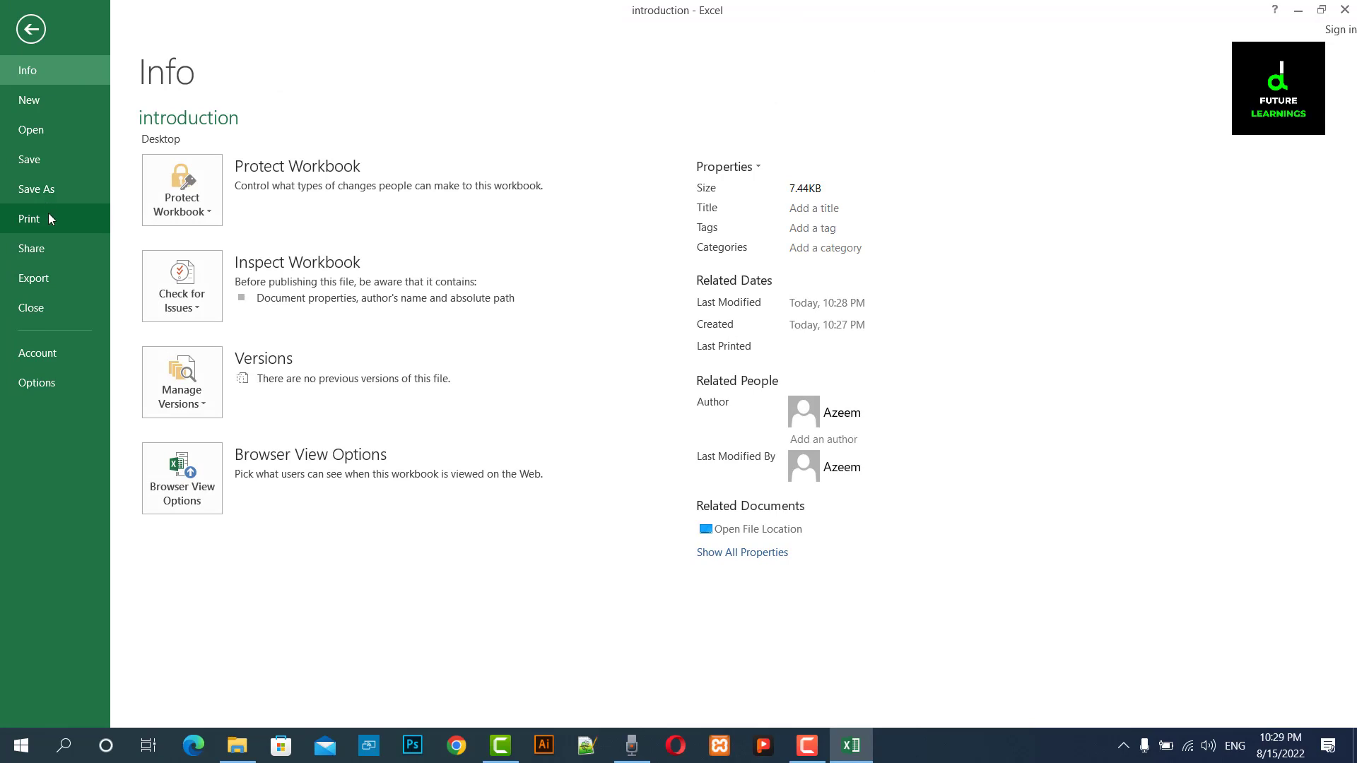
pyautogui.click(48, 217)
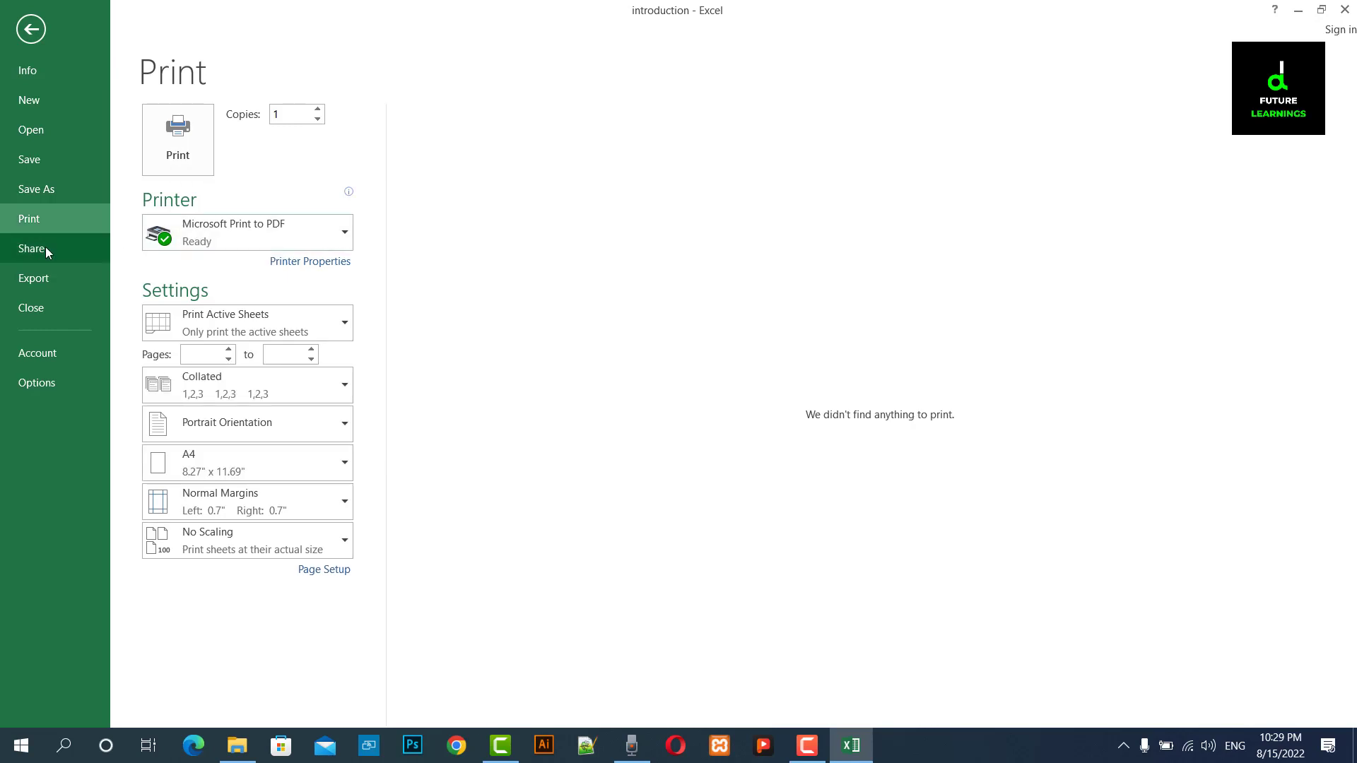
pyautogui.click(45, 248)
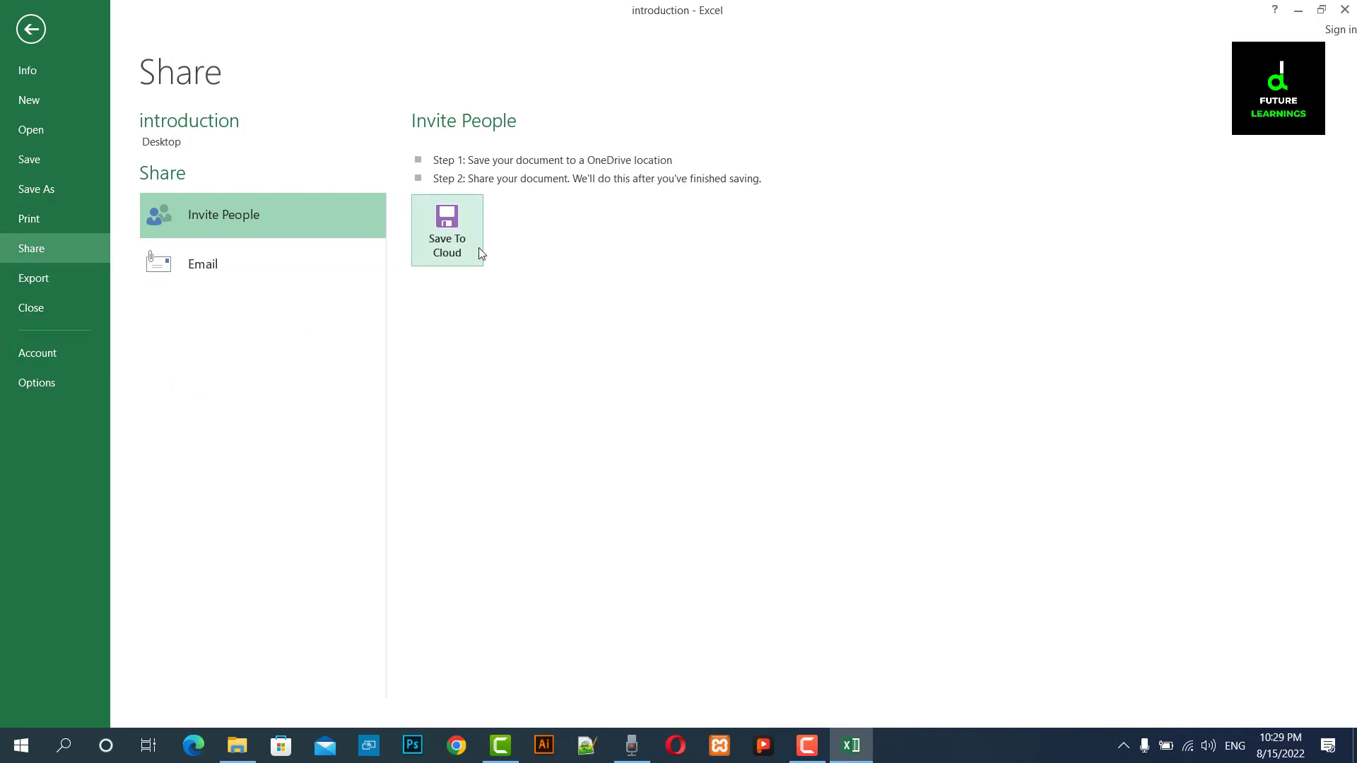
pyautogui.click(36, 285)
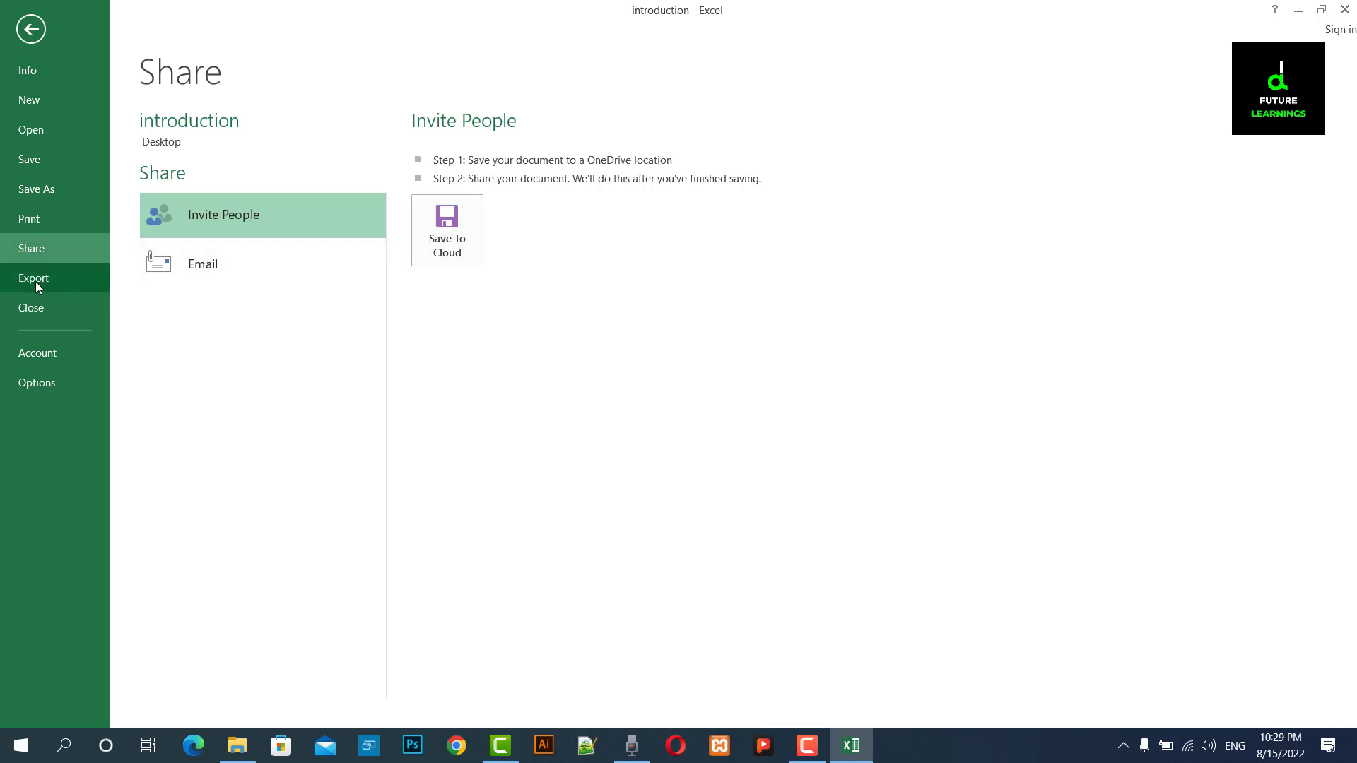
pyautogui.click(36, 282)
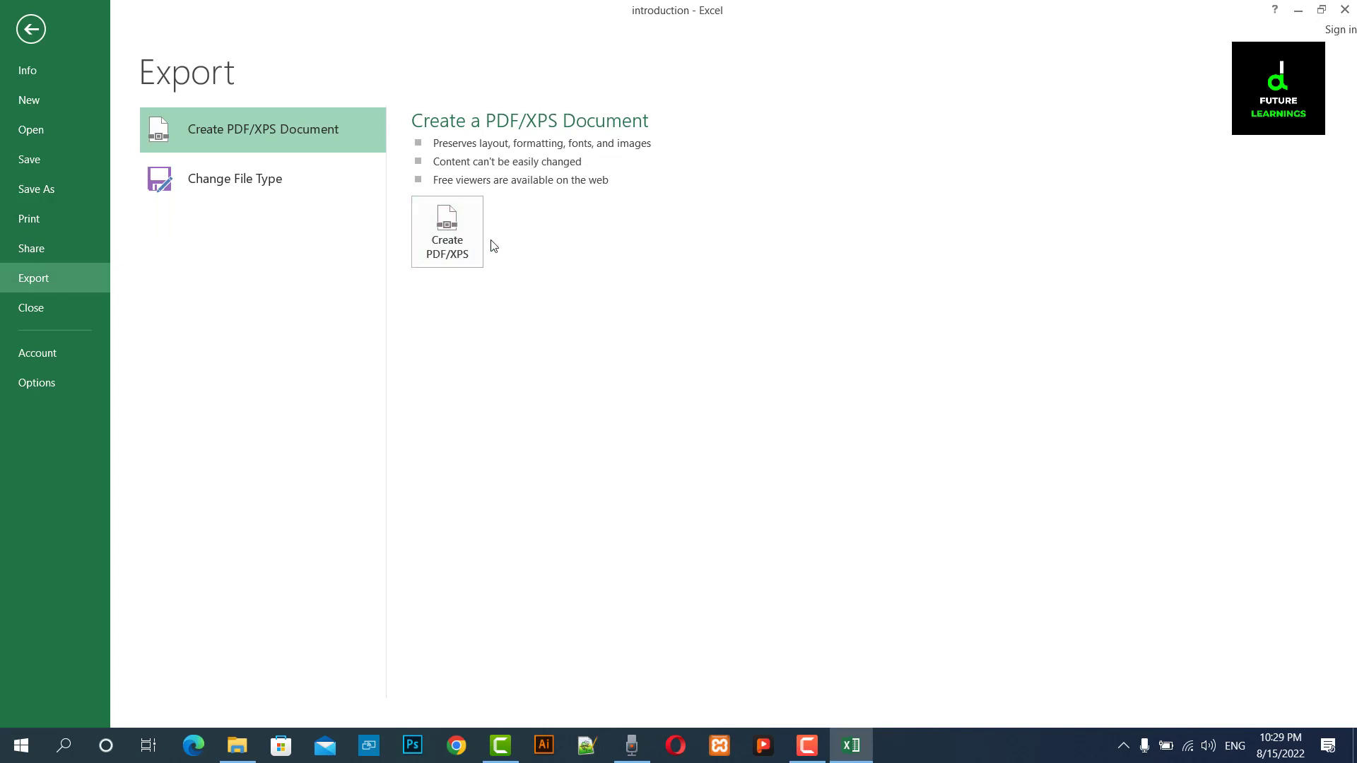
pyautogui.click(456, 237)
pyautogui.click(28, 308)
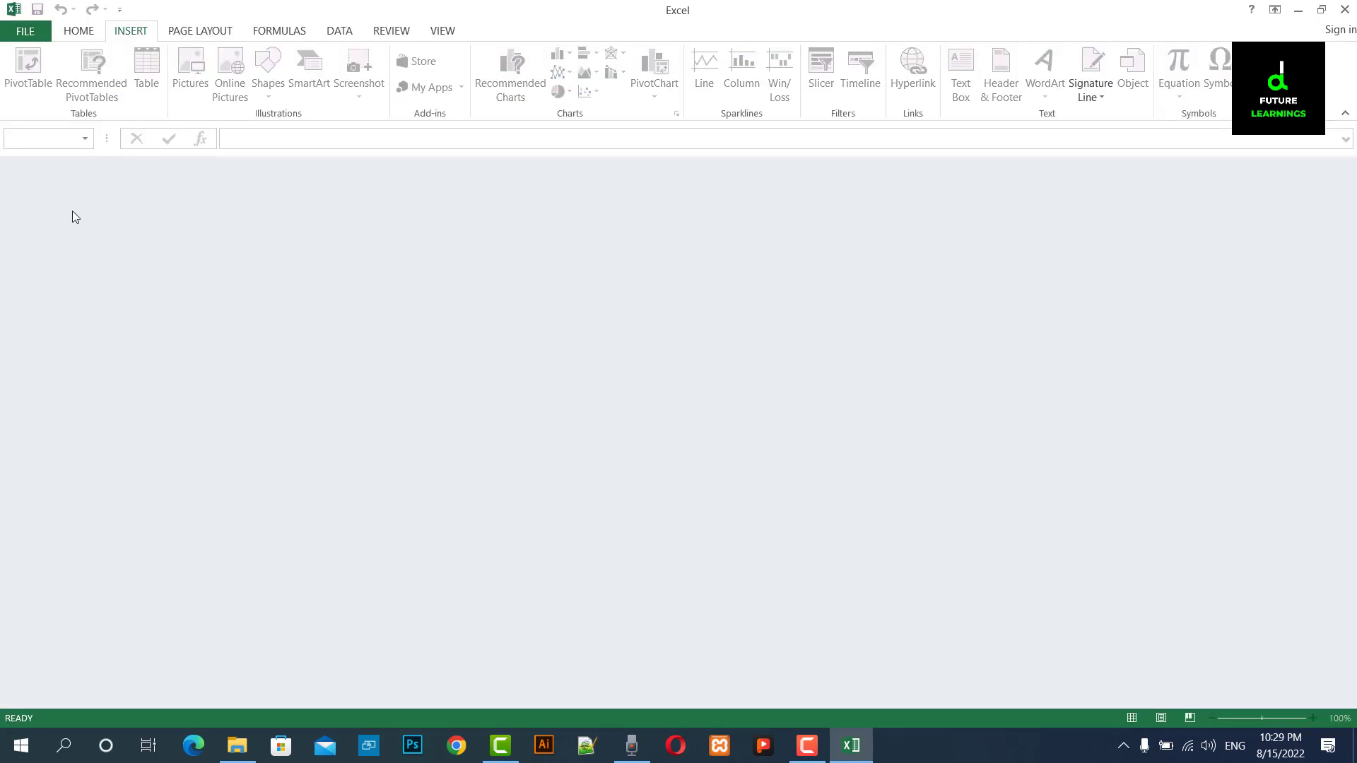
# Reopen 'introduction' from Recent Workbooks and select cell D4.
pyautogui.click(44, 30)
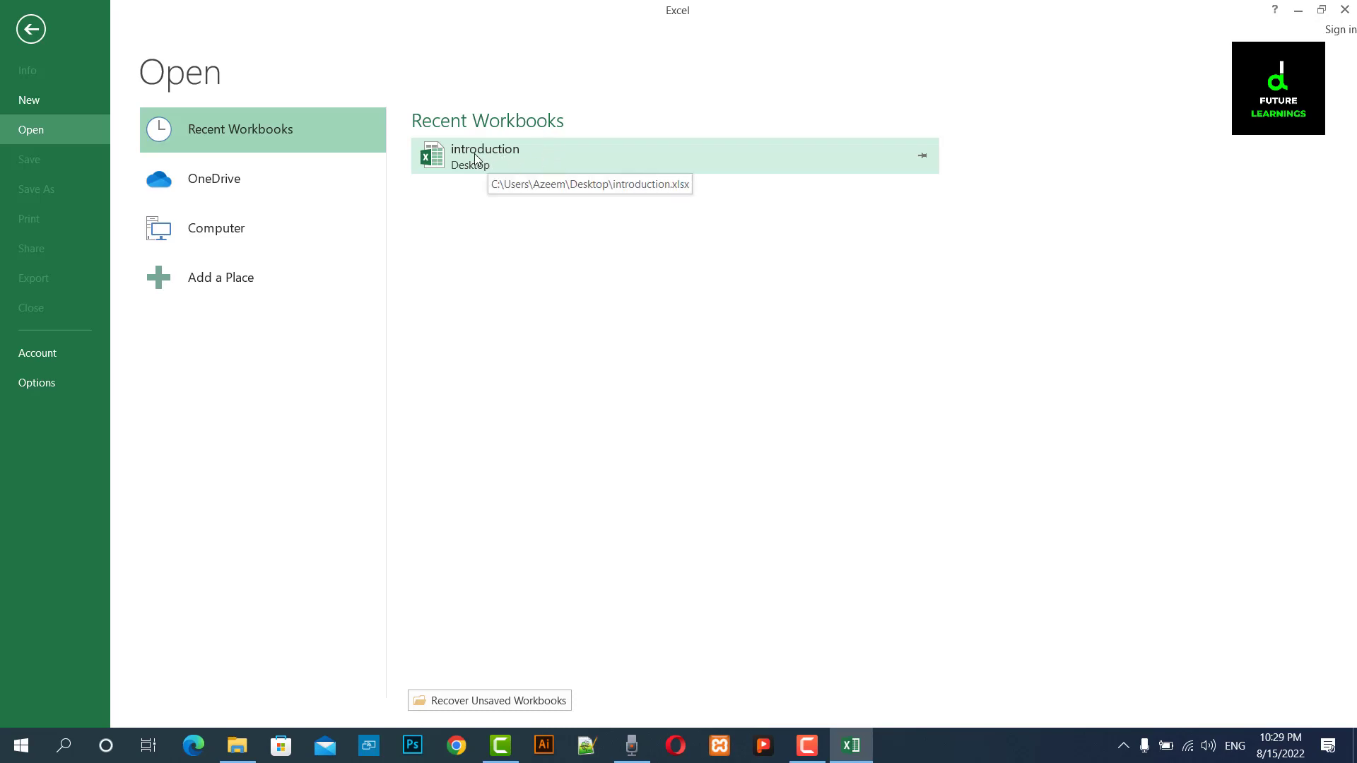
pyautogui.click(475, 159)
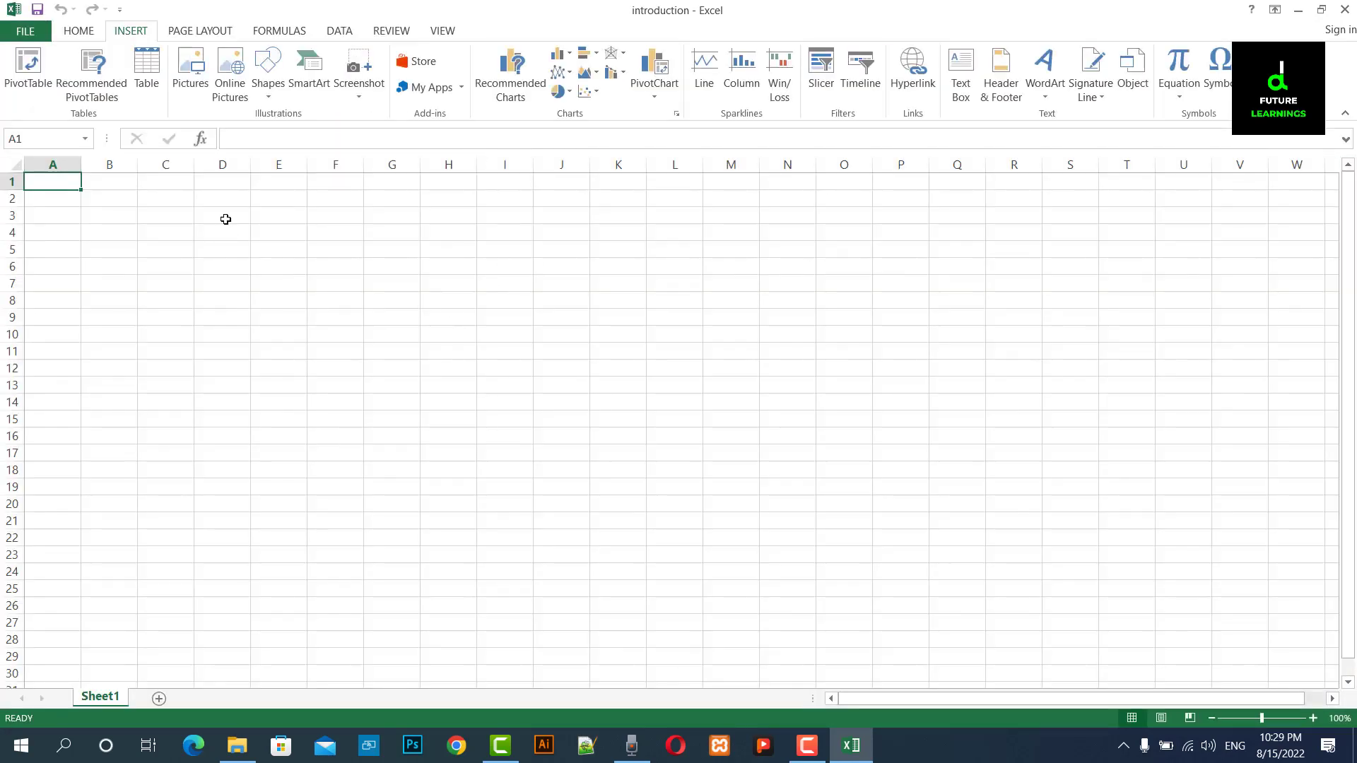
pyautogui.click(224, 227)
# Fill I4 yellow and copy that formatting to C9 with Format Painter.
pyautogui.click(78, 31)
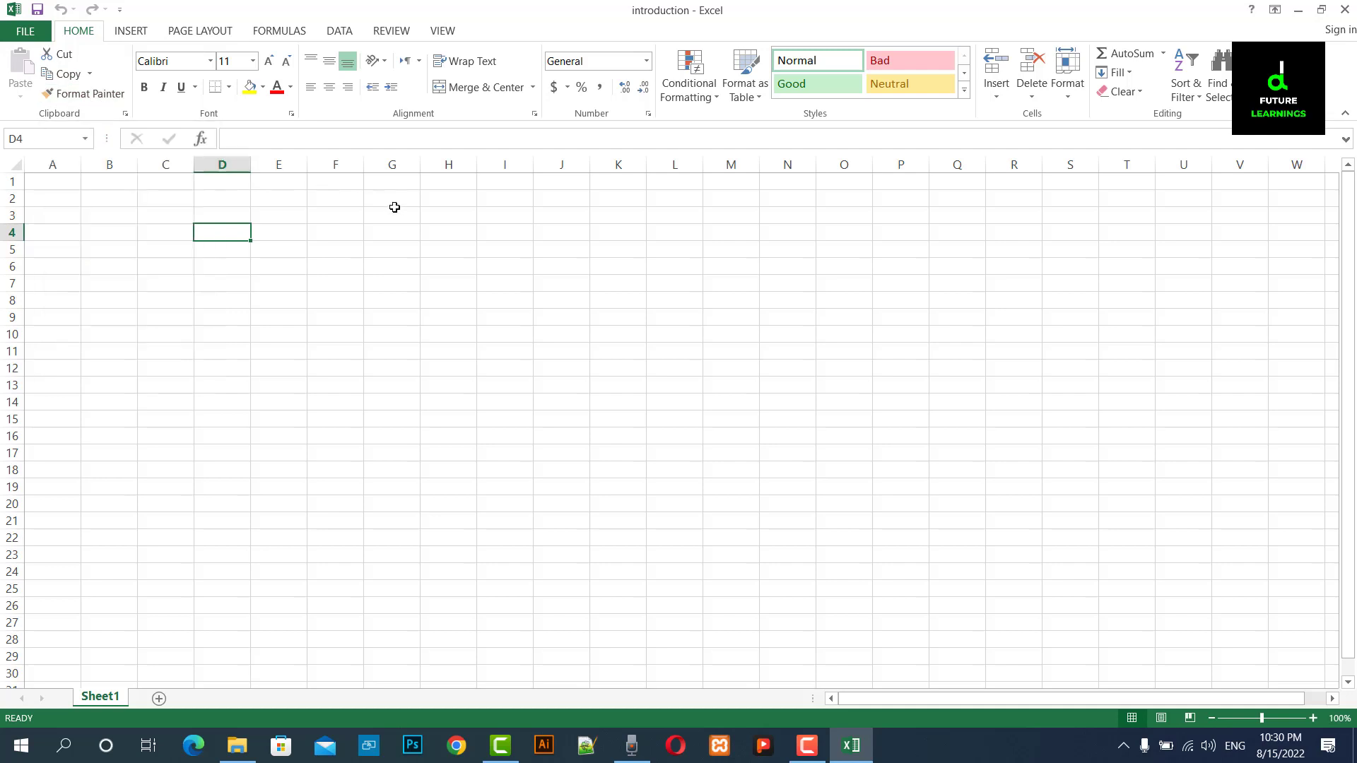
pyautogui.click(505, 232)
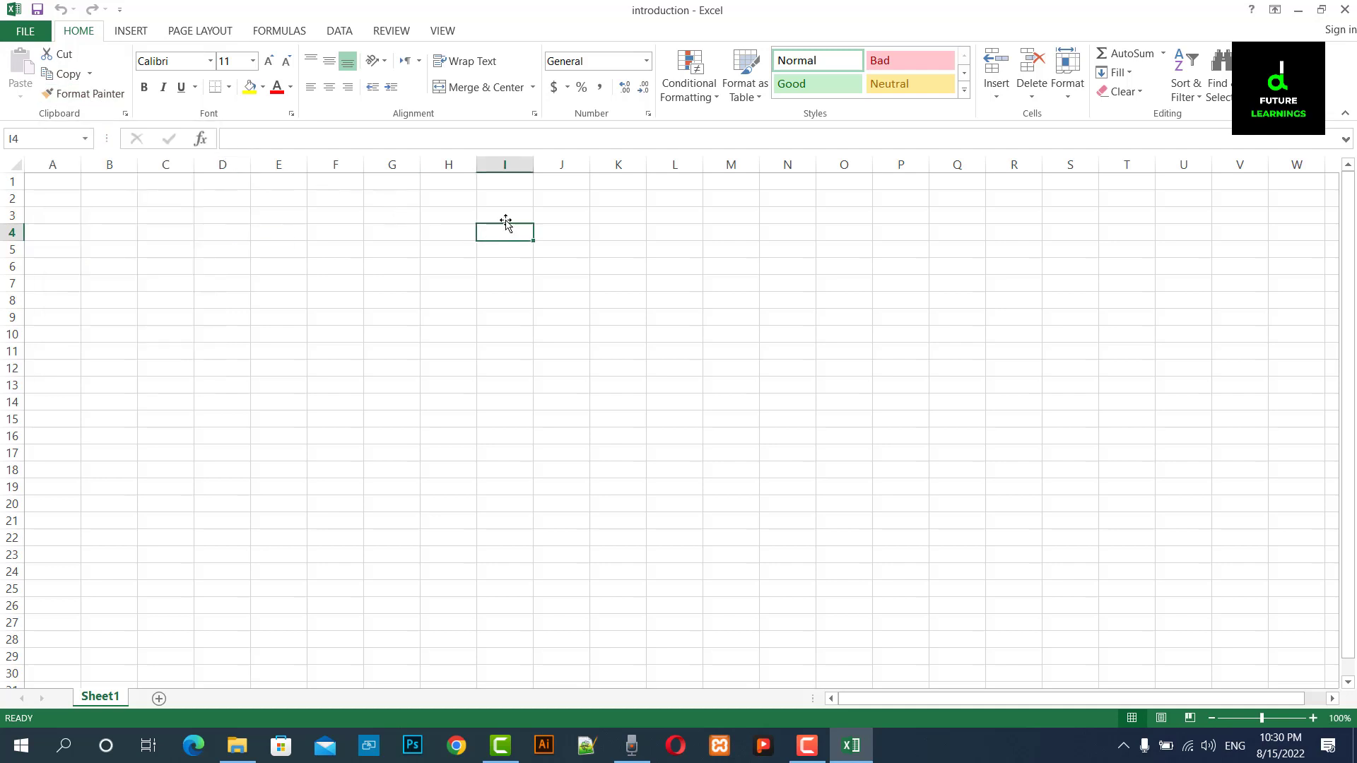
pyautogui.click(250, 86)
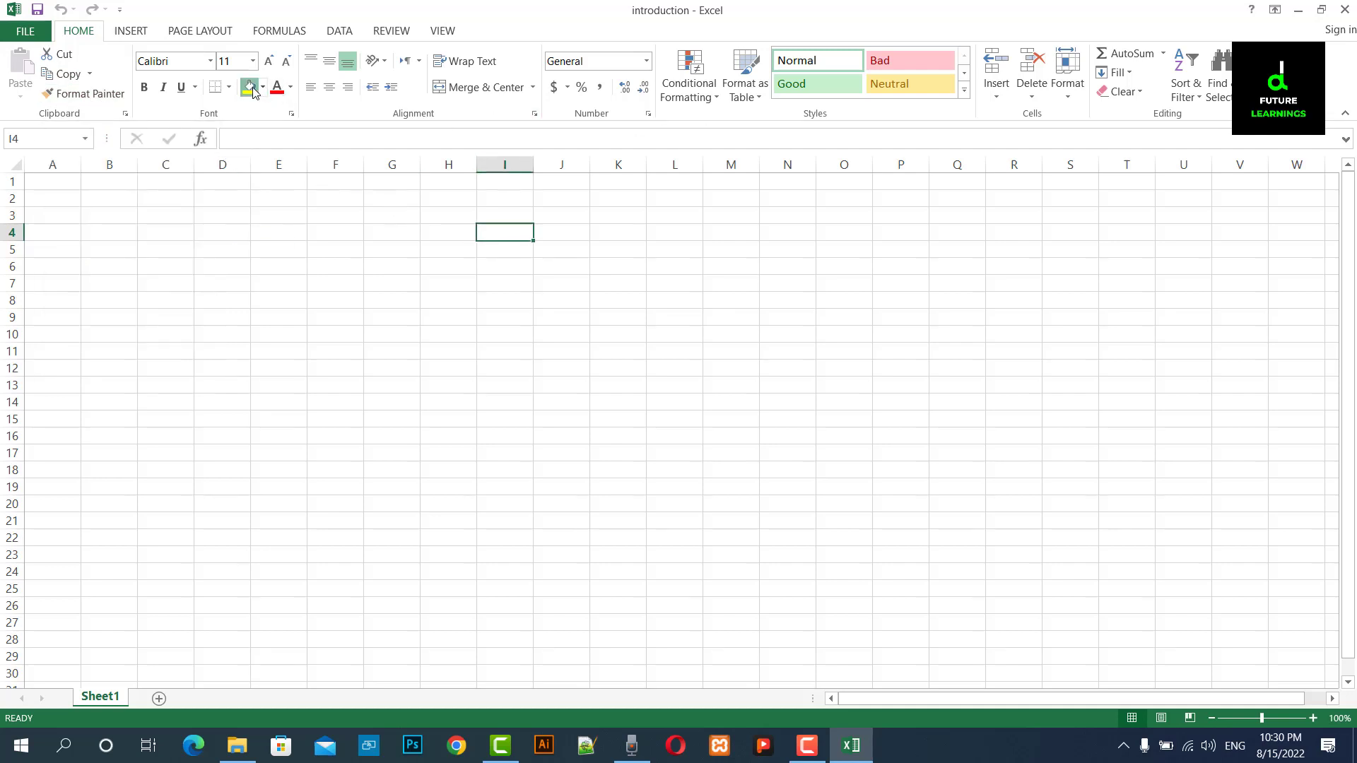
pyautogui.doubleClick(84, 93)
pyautogui.click(163, 317)
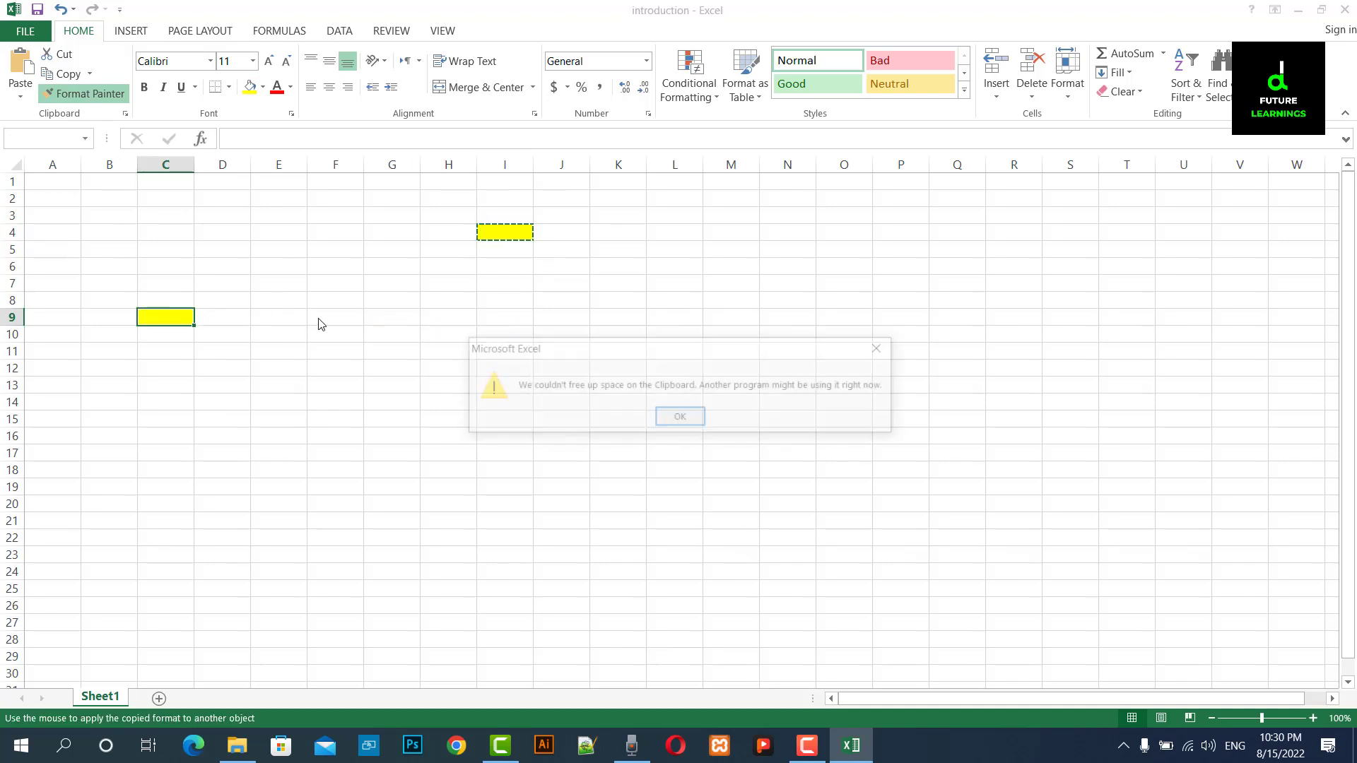
pyautogui.click(874, 351)
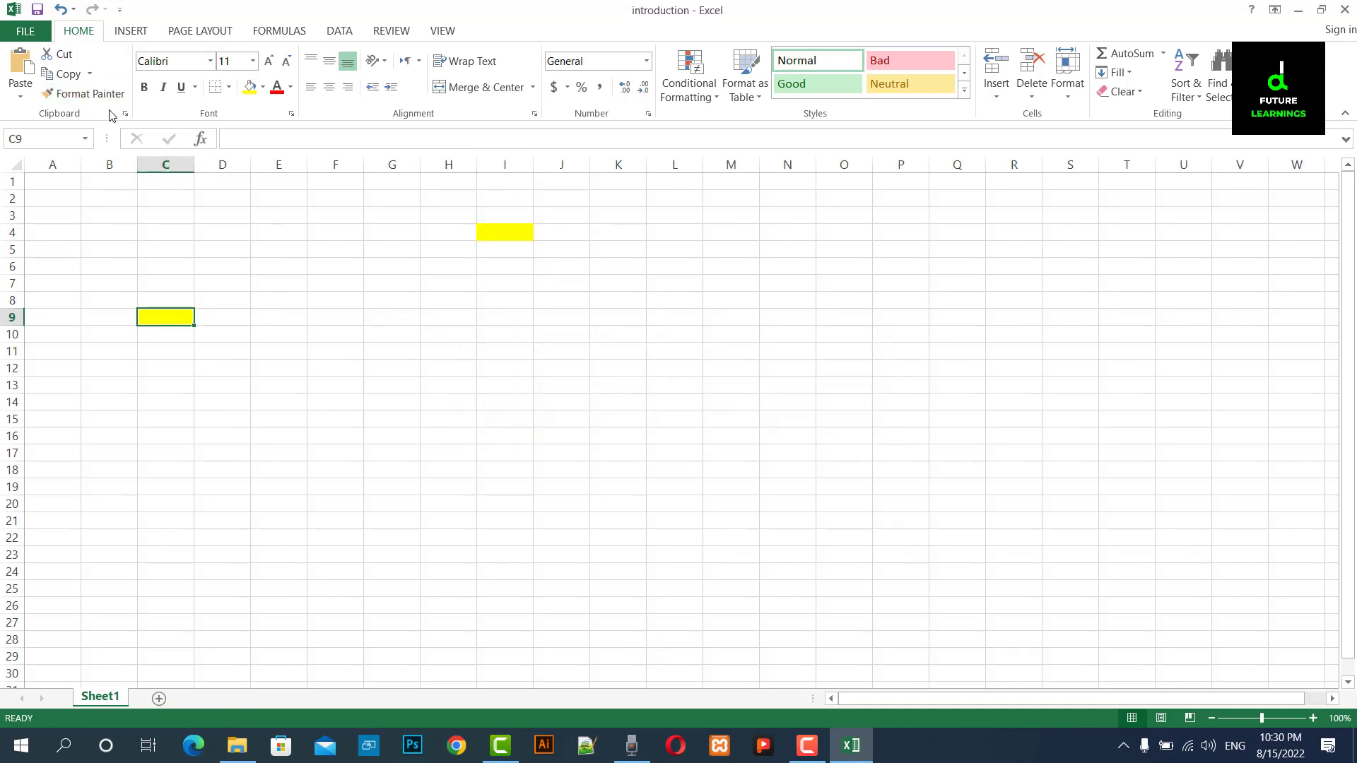
# Clear I4's fill by painting H9's plain formatting onto it, leaving H6 yellow.
pyautogui.click(433, 318)
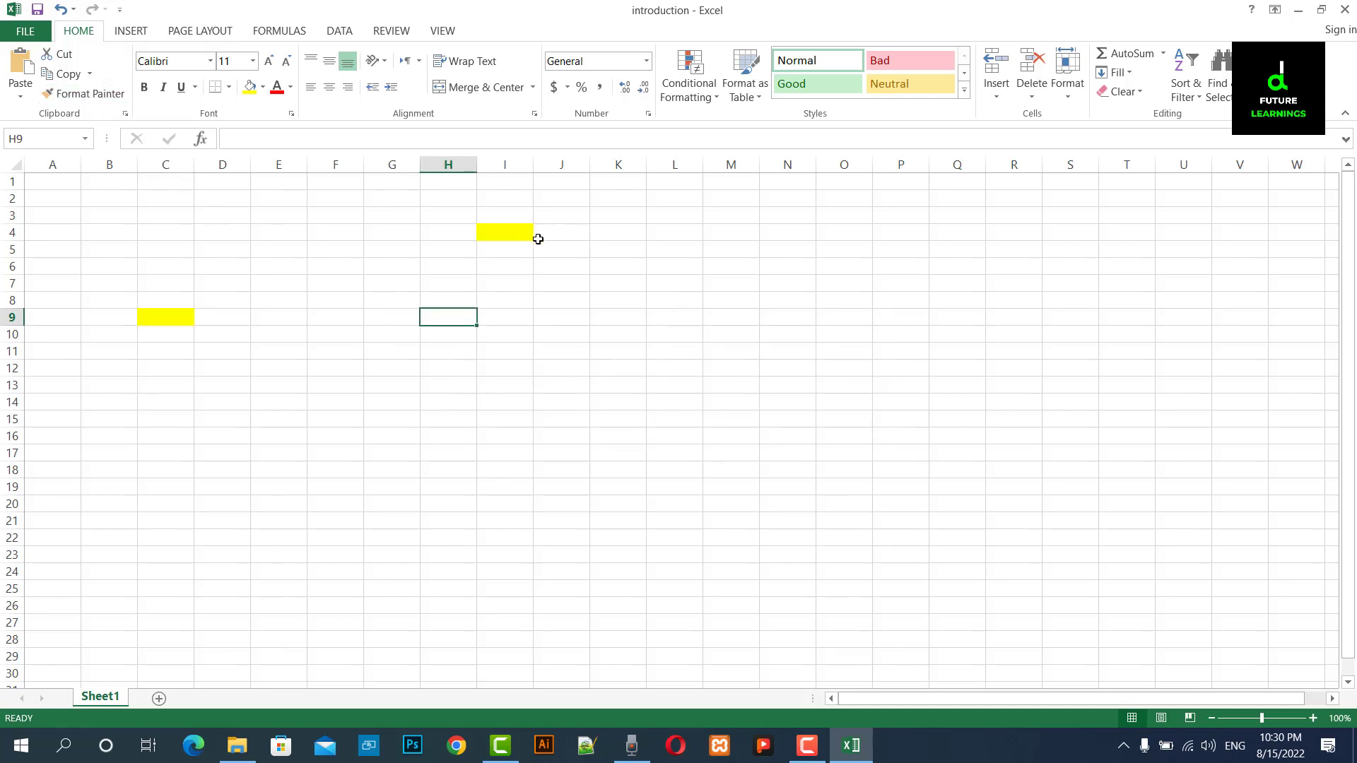
pyautogui.click(83, 94)
pyautogui.click(486, 231)
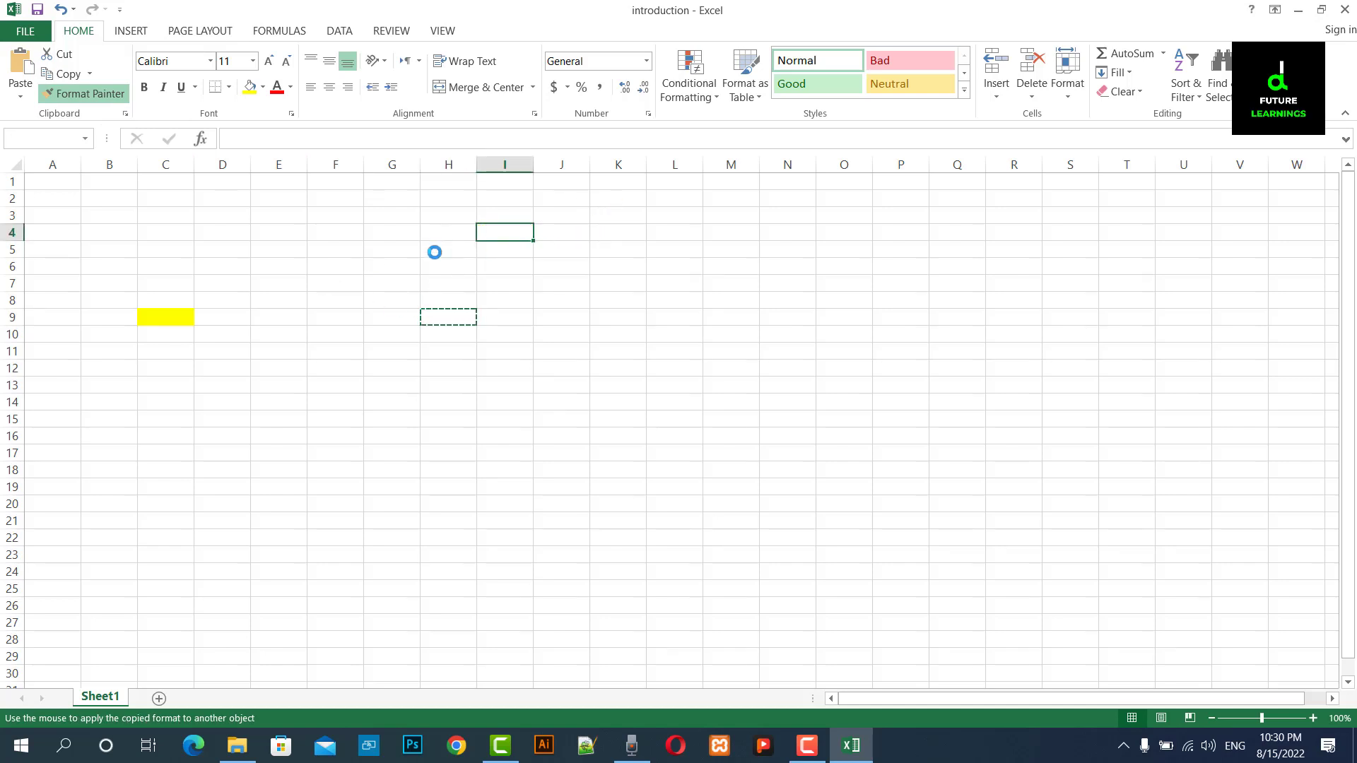
pyautogui.click(883, 348)
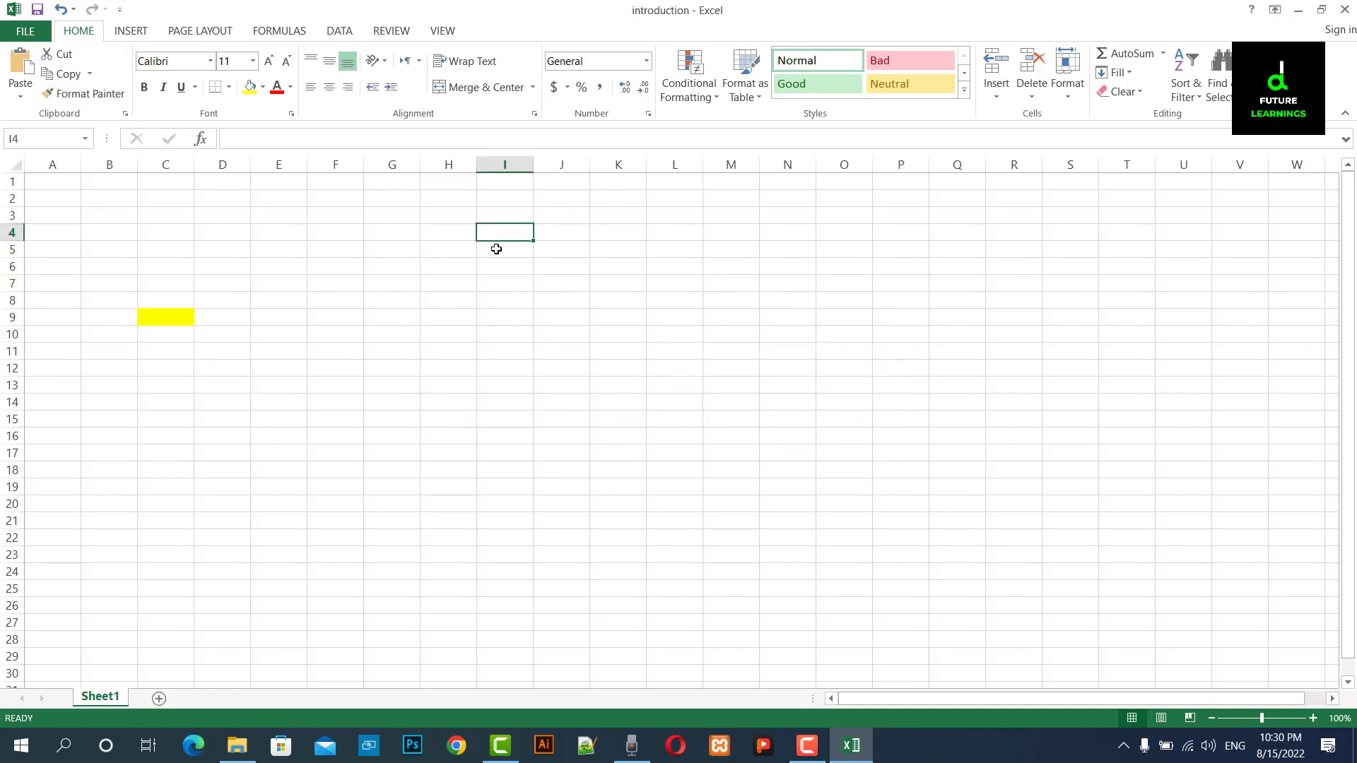
pyautogui.hotkey('ctrl', 'z')
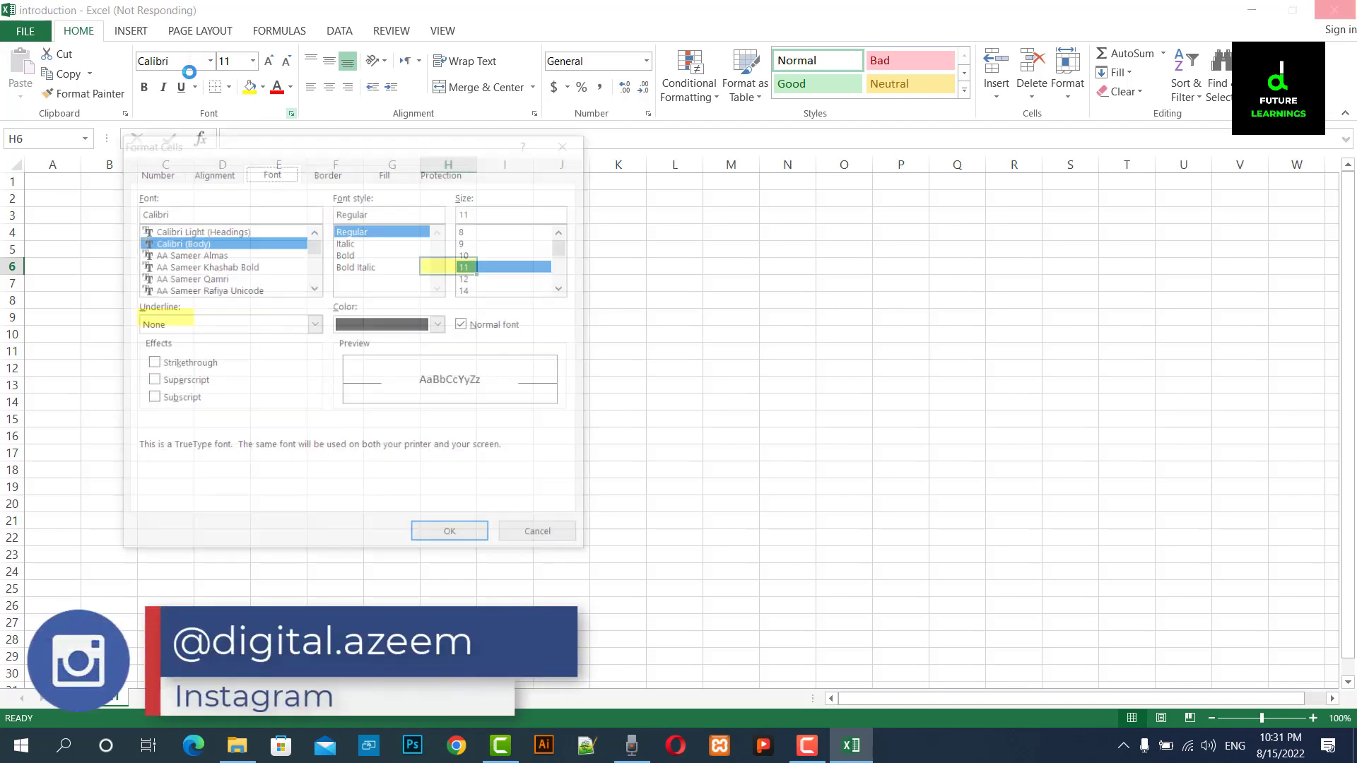
pyautogui.click(568, 144)
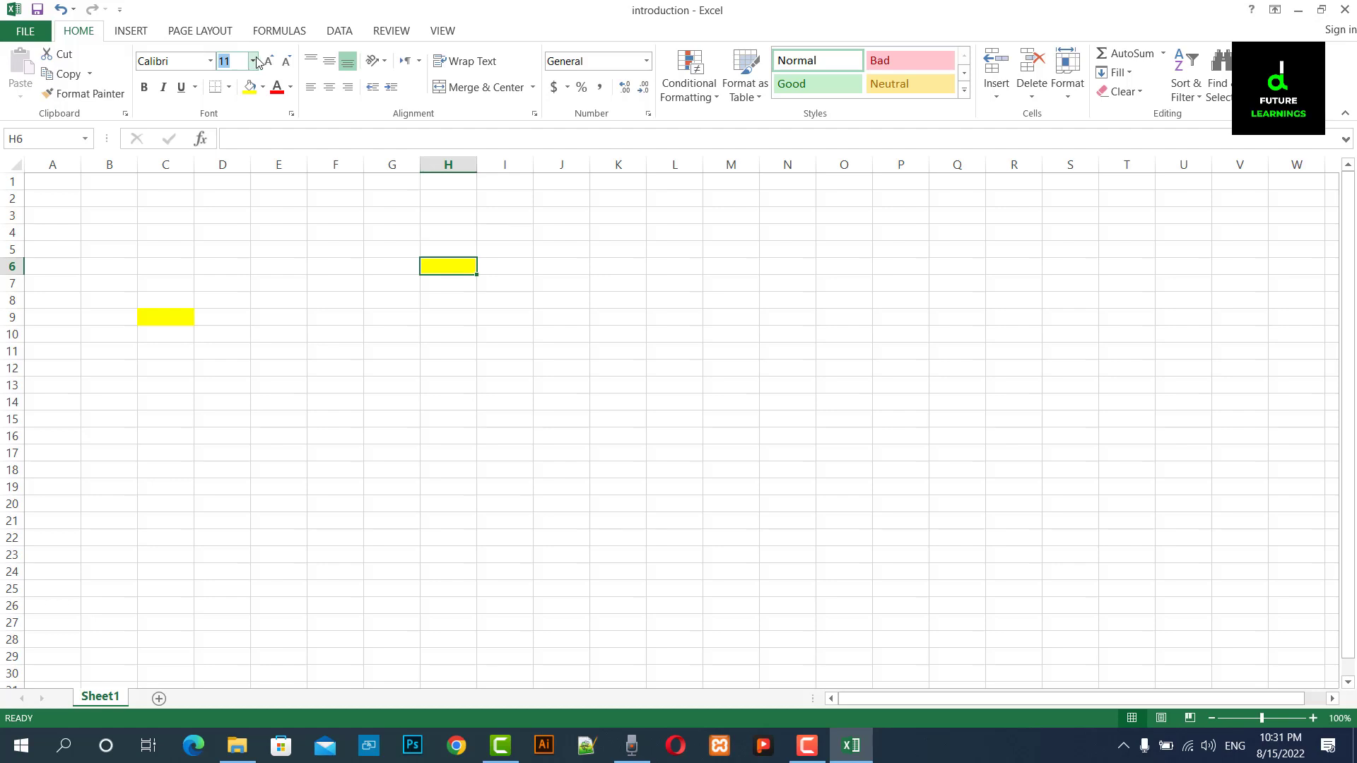
pyautogui.click(253, 61)
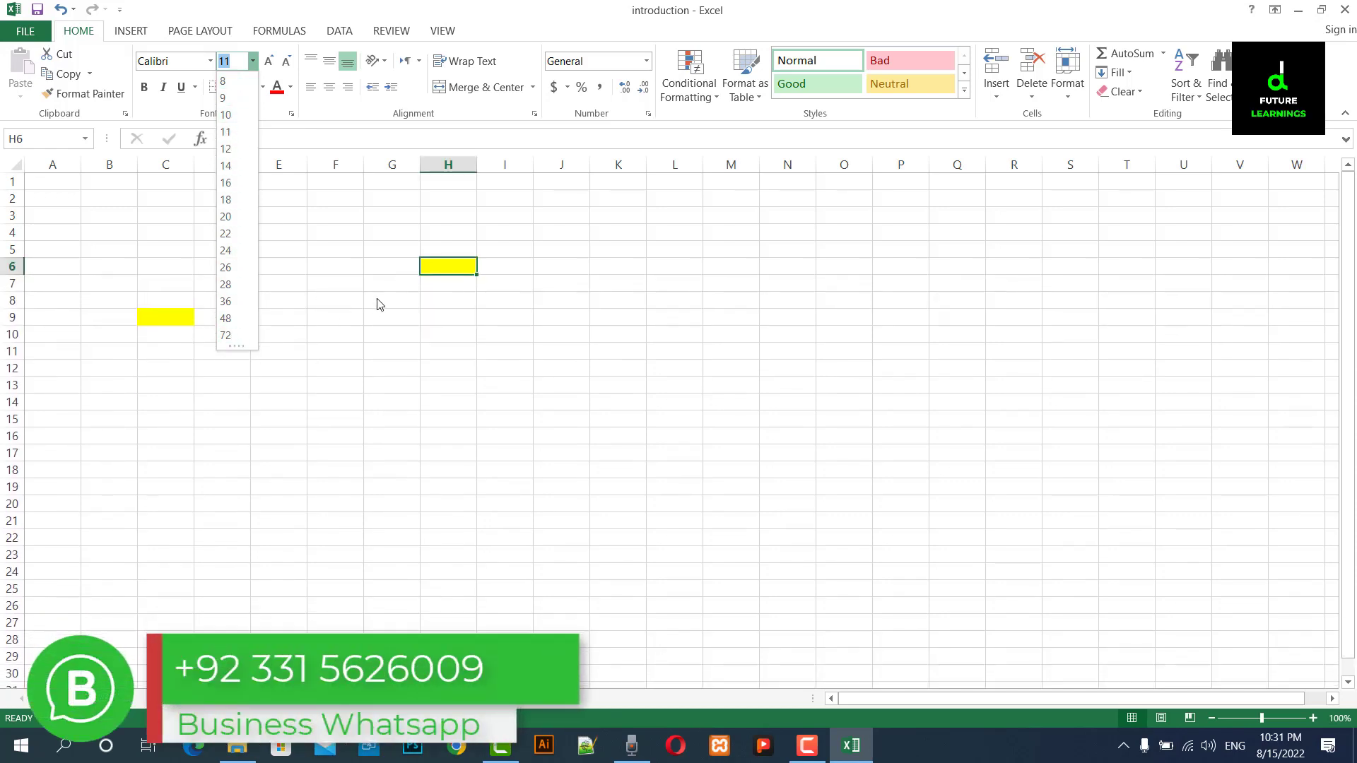
# Enter the number 213123 in cell F4.
pyautogui.click(371, 287)
pyautogui.click(354, 231)
pyautogui.write('213123')
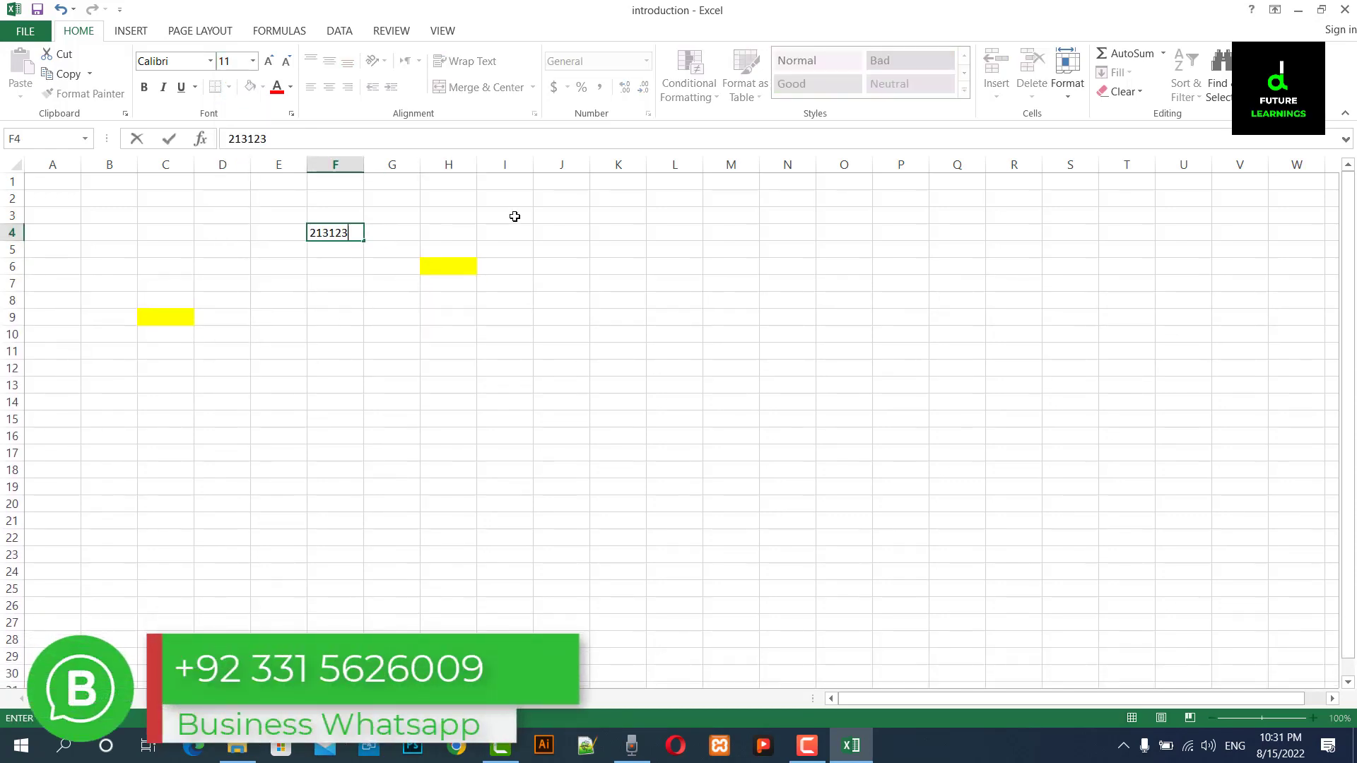
pyautogui.click(318, 298)
pyautogui.click(333, 227)
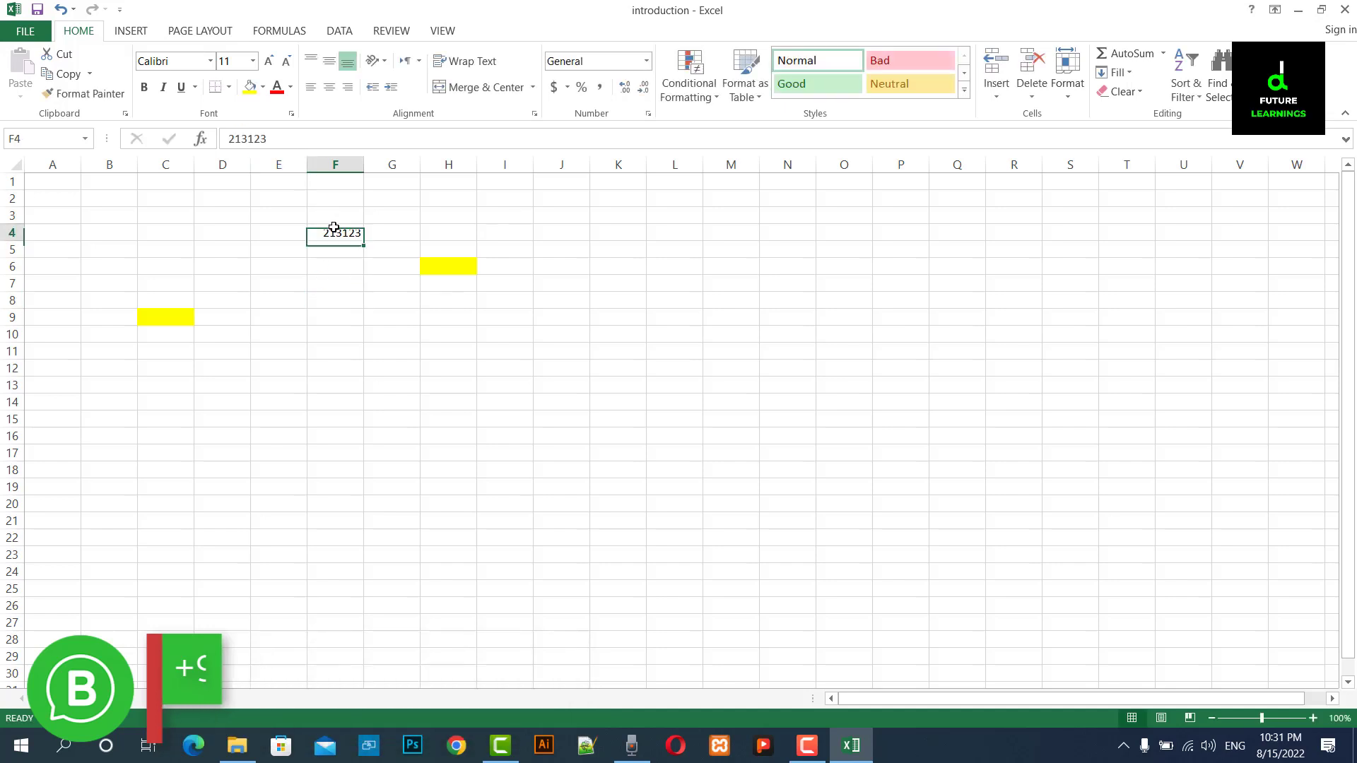
pyautogui.click(252, 62)
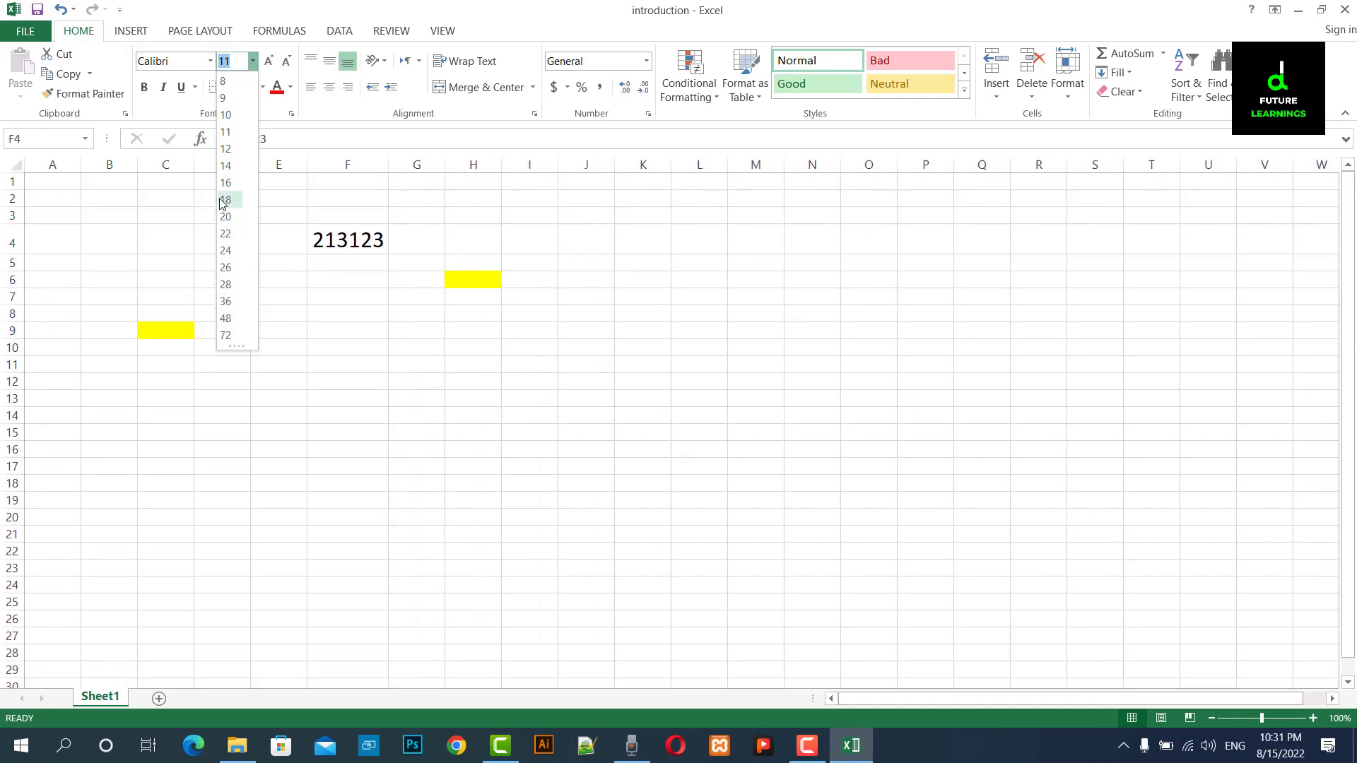
pyautogui.click(269, 62)
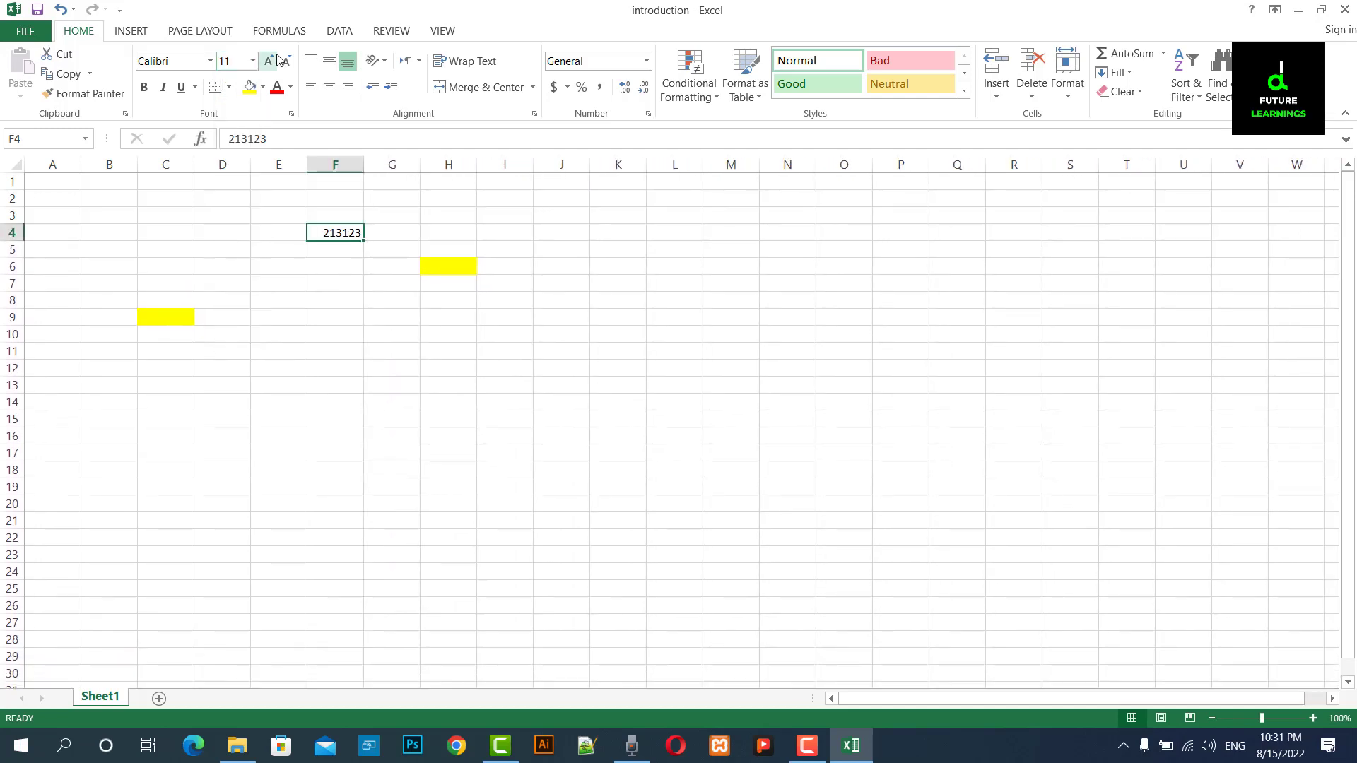
# Enlarge 213123 in F4 step by step to 72 pt, then shrink it back to 24 pt.
pyautogui.click(271, 62)
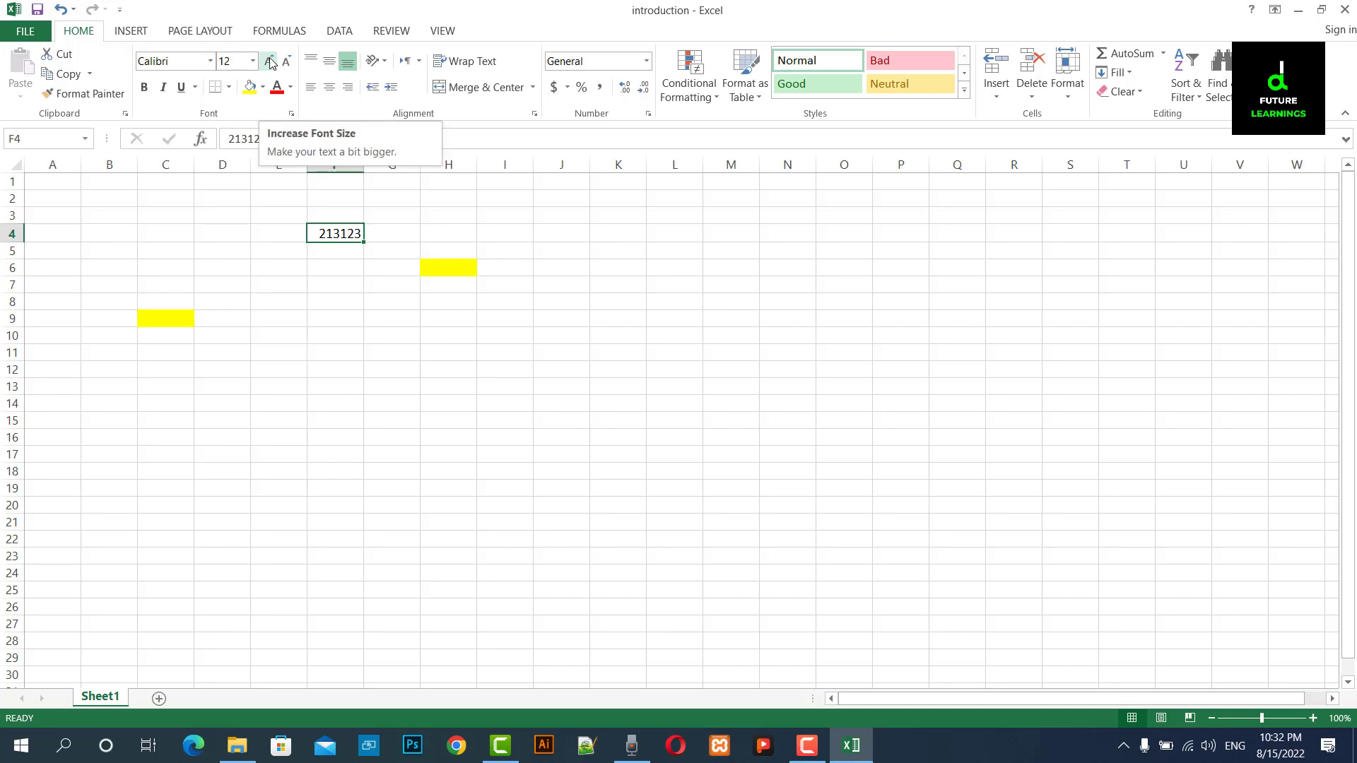
pyautogui.click(270, 63)
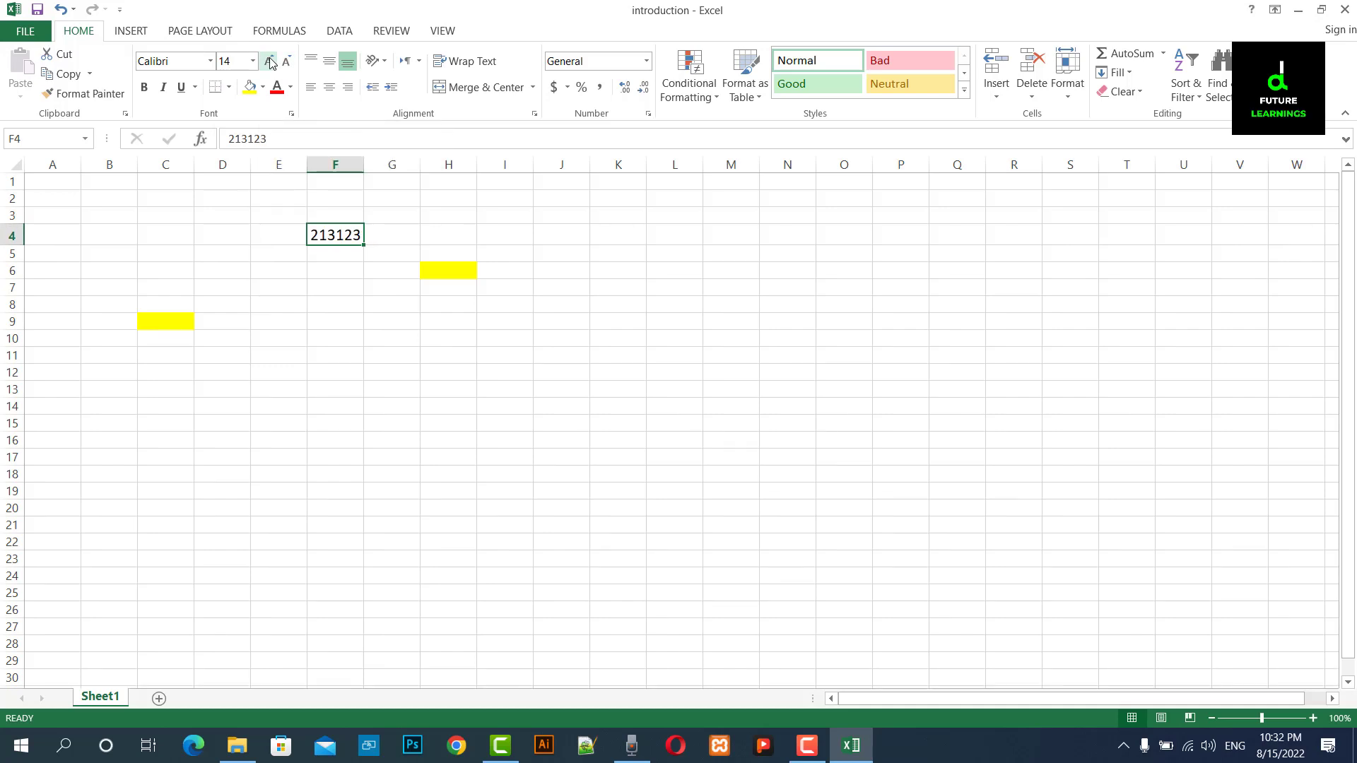
pyautogui.click(271, 63)
pyautogui.click(272, 63)
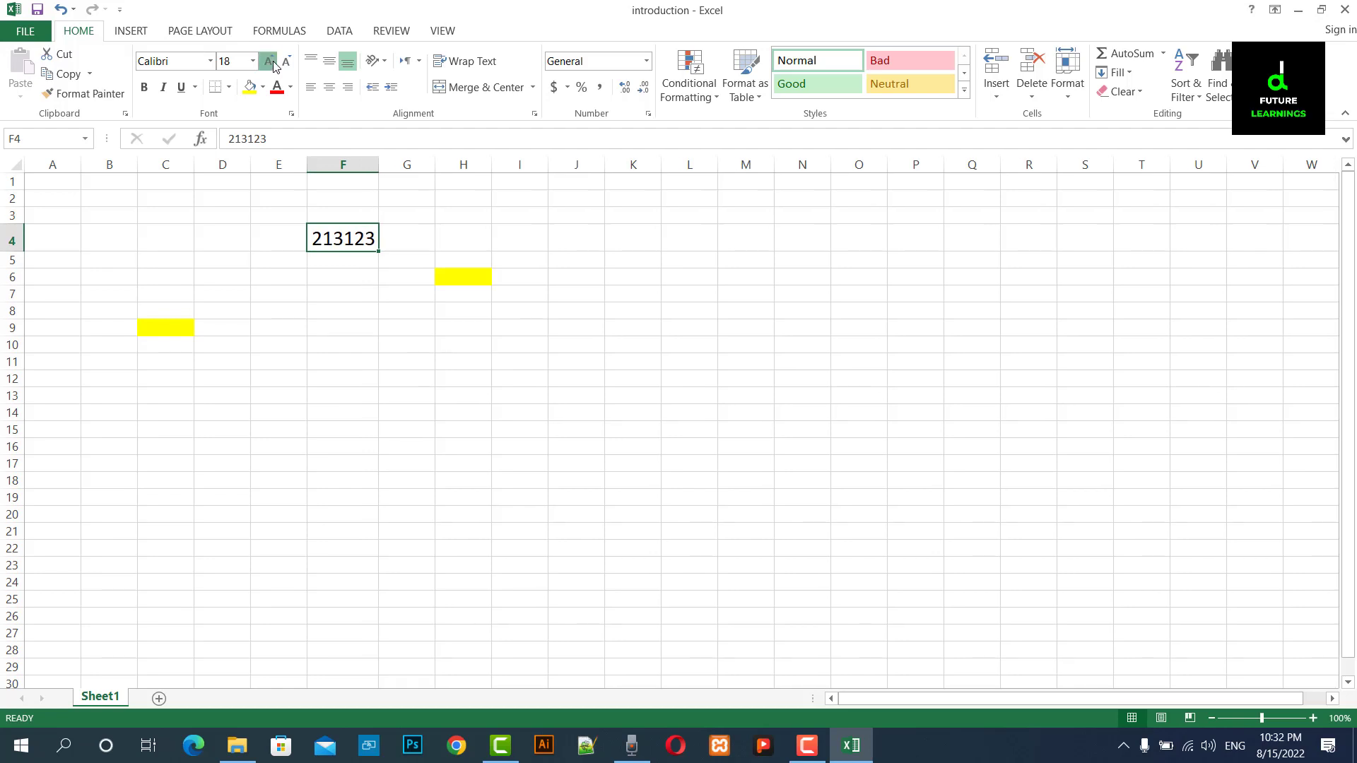
pyautogui.click(271, 63)
pyautogui.click(271, 63)
pyautogui.click(270, 63)
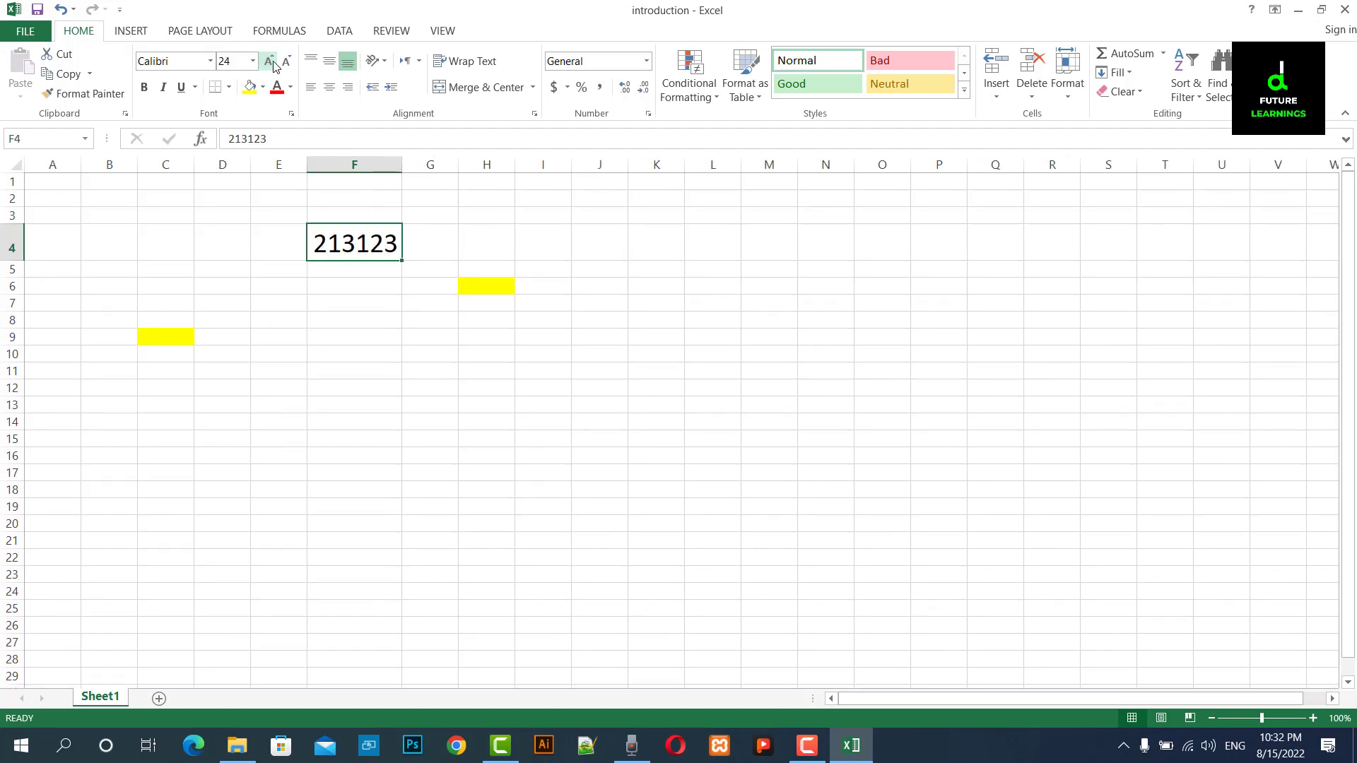
pyautogui.click(271, 63)
pyautogui.click(271, 63)
pyautogui.click(270, 63)
pyautogui.click(271, 63)
pyautogui.click(271, 63)
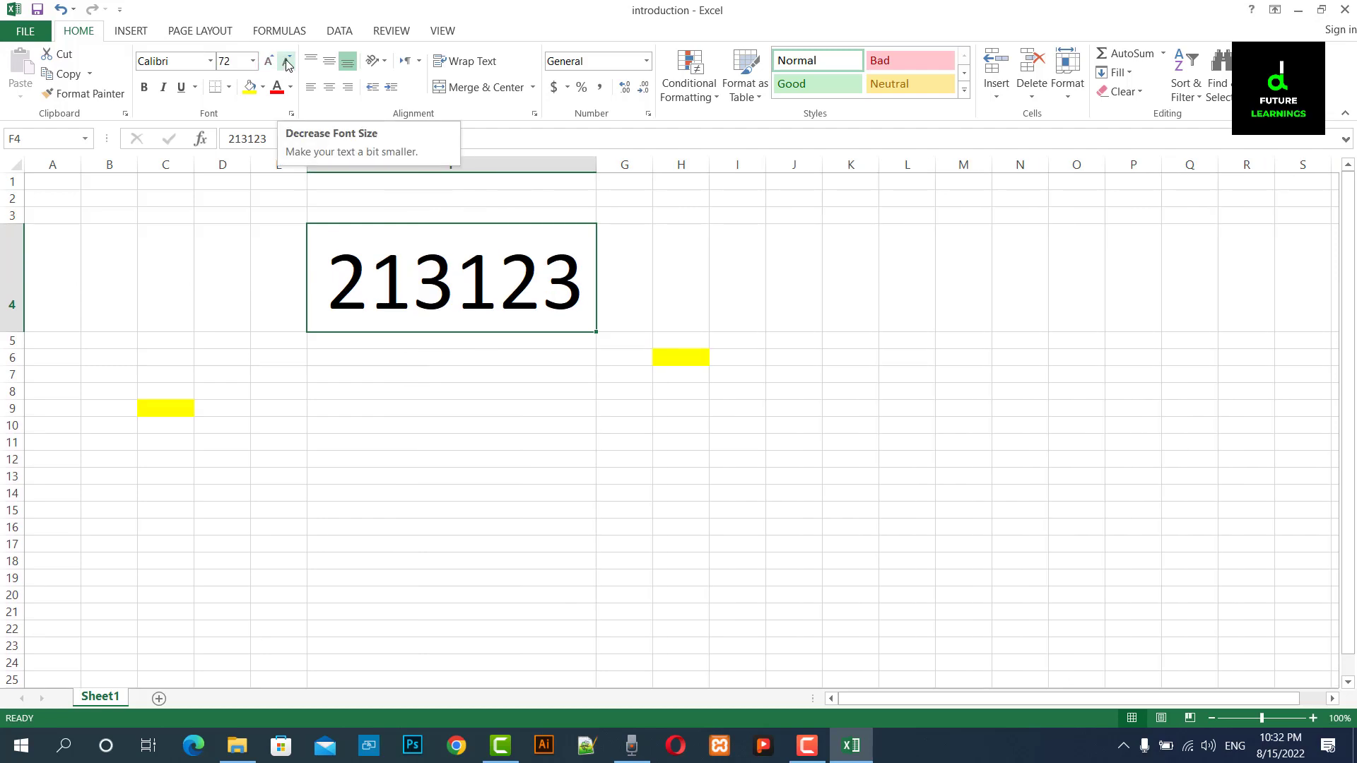
pyautogui.click(287, 63)
pyautogui.click(287, 62)
pyautogui.click(286, 63)
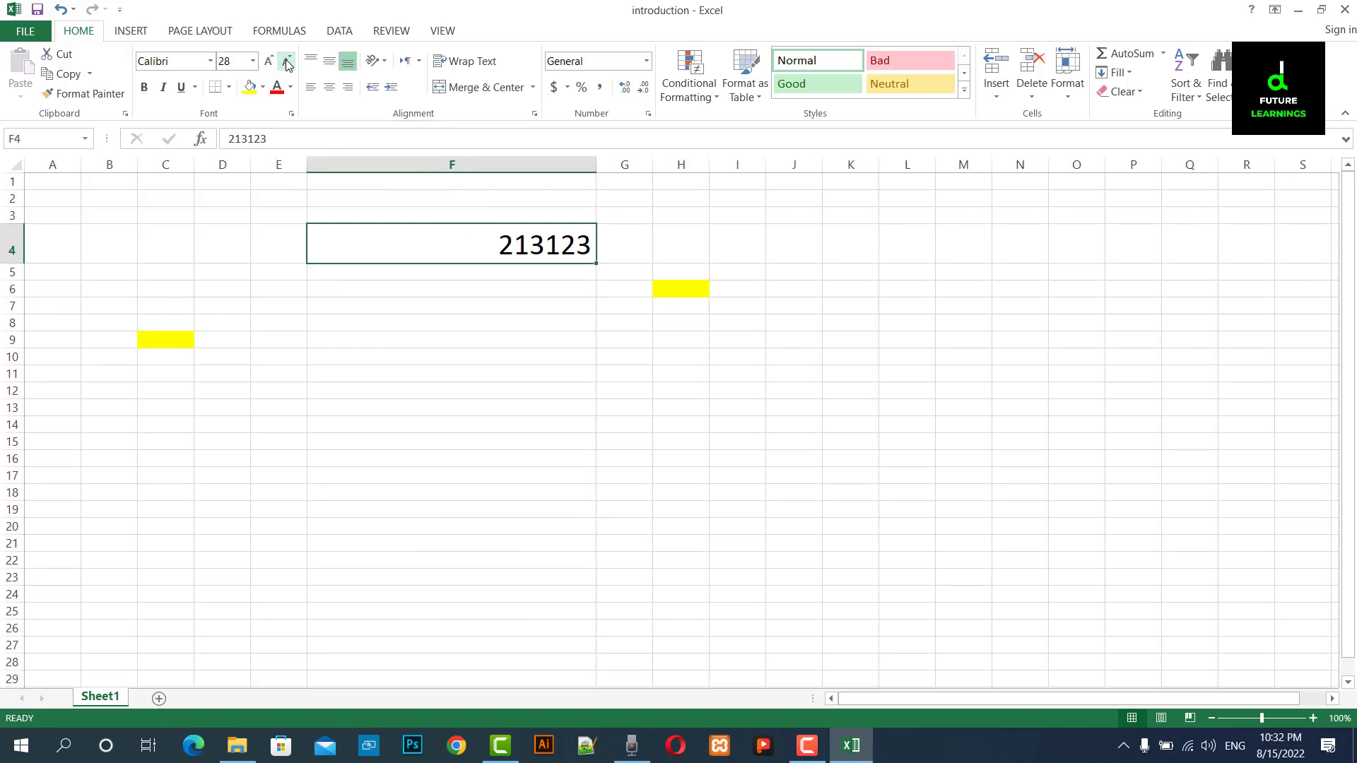
pyautogui.click(287, 63)
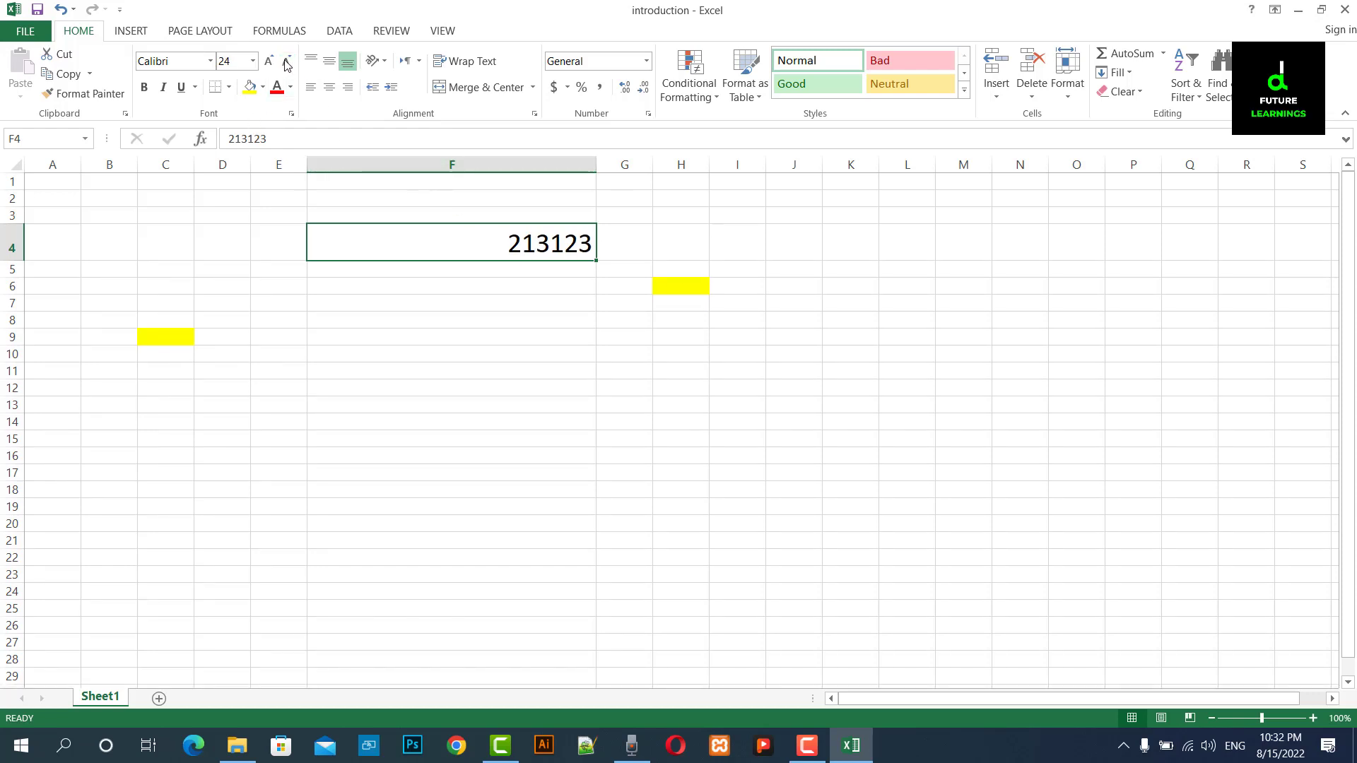
# Apply bold, italic and underline to 213123 in F4, then remove all three.
pyautogui.click(143, 88)
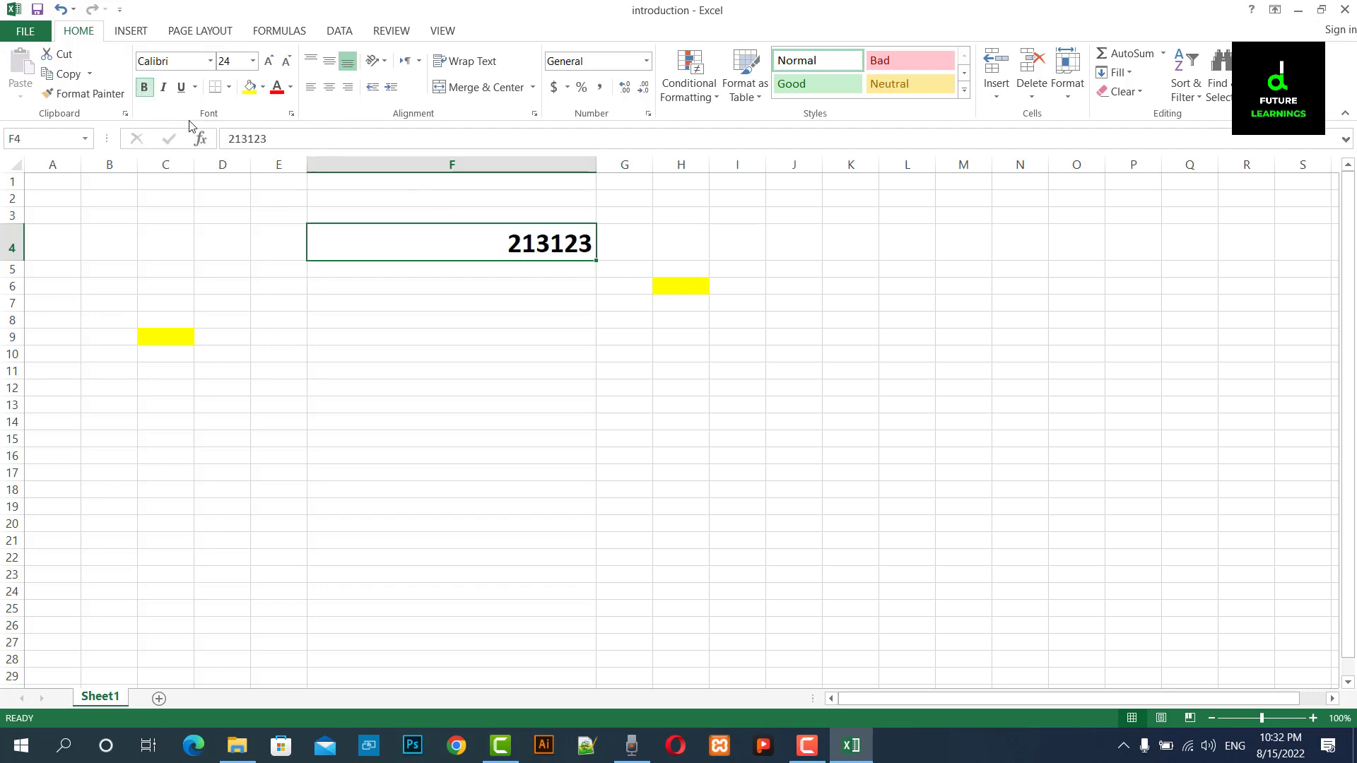
pyautogui.click(167, 89)
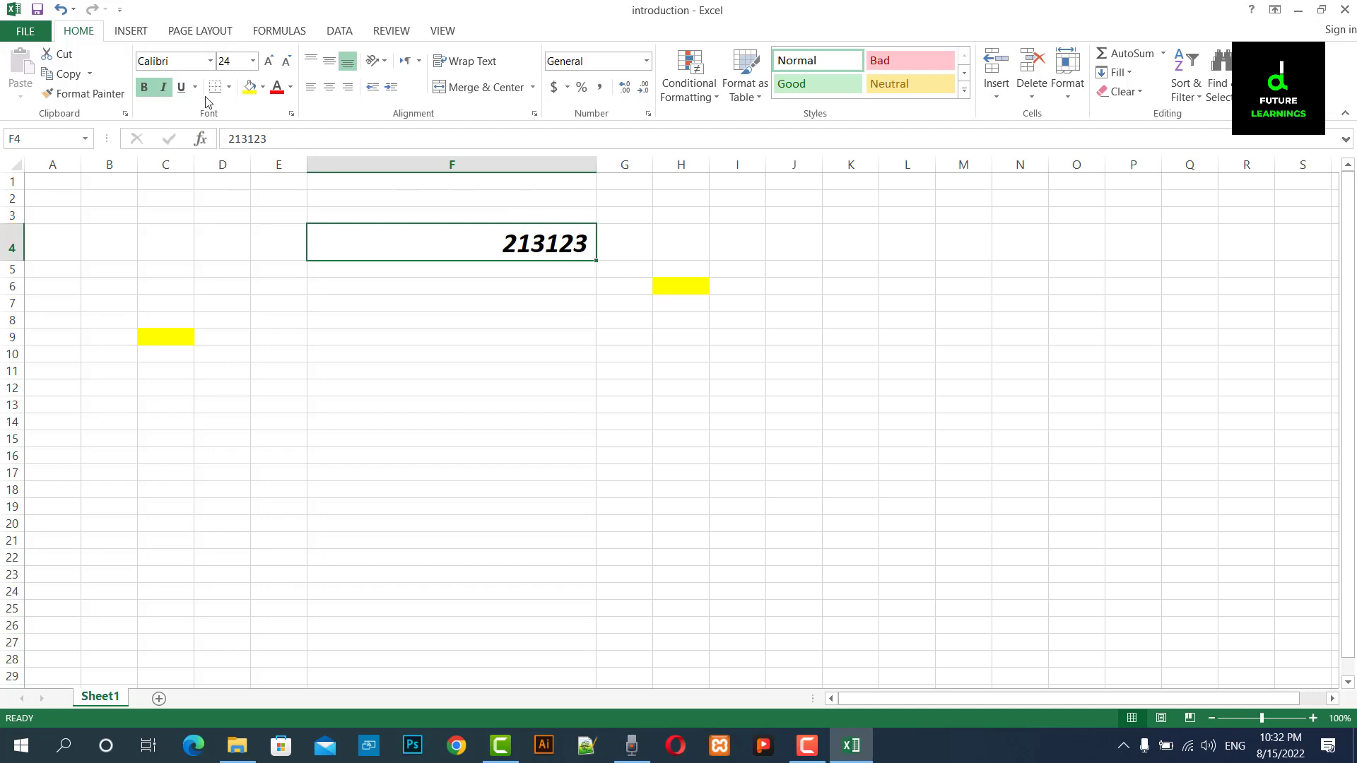
pyautogui.click(182, 90)
pyautogui.click(642, 300)
pyautogui.click(311, 232)
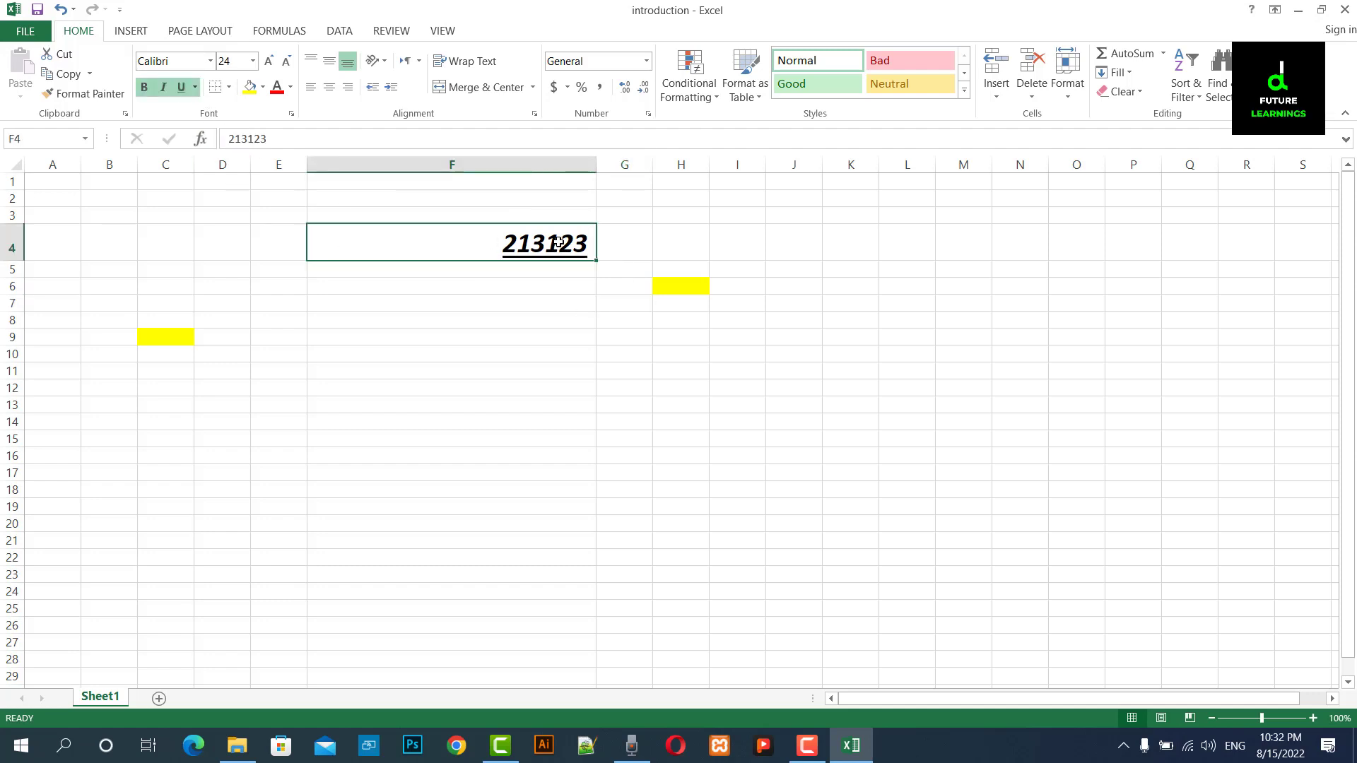
pyautogui.click(185, 87)
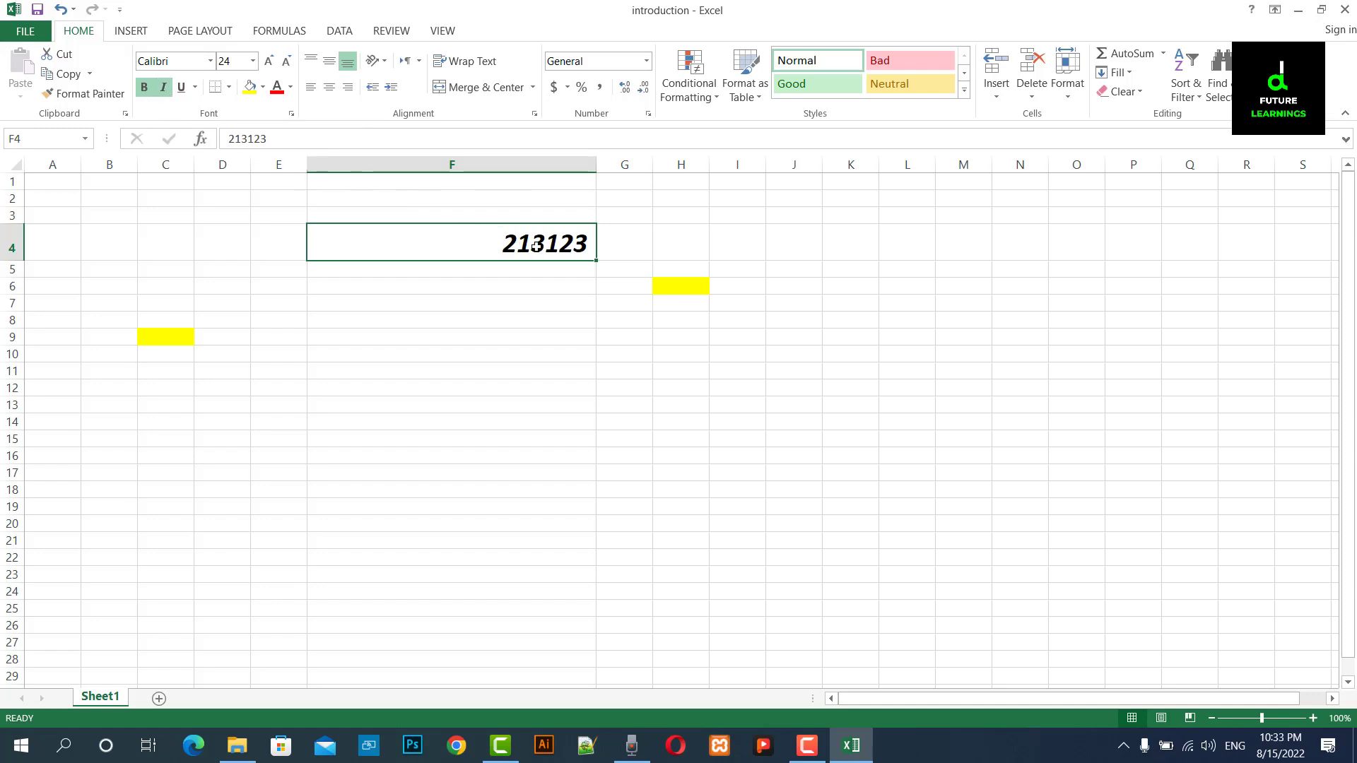
pyautogui.click(164, 88)
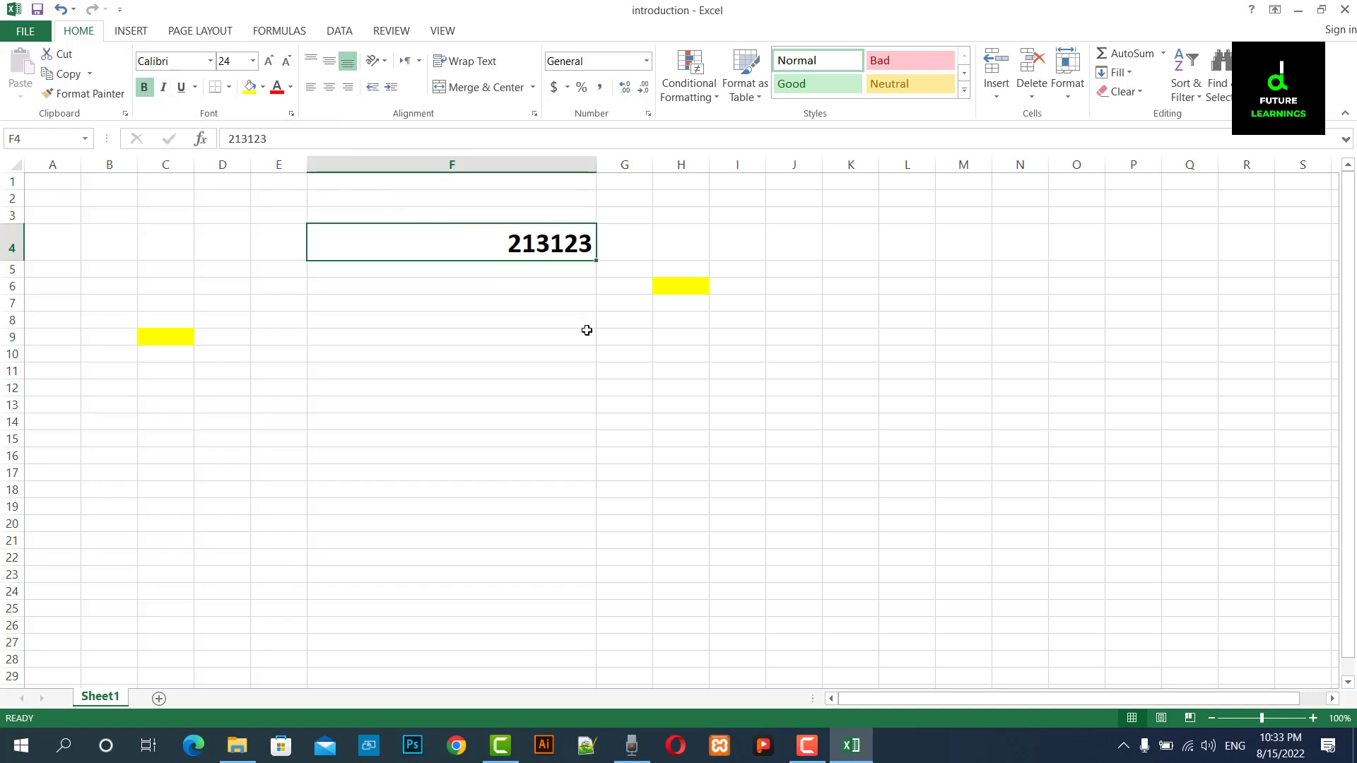
pyautogui.click(145, 88)
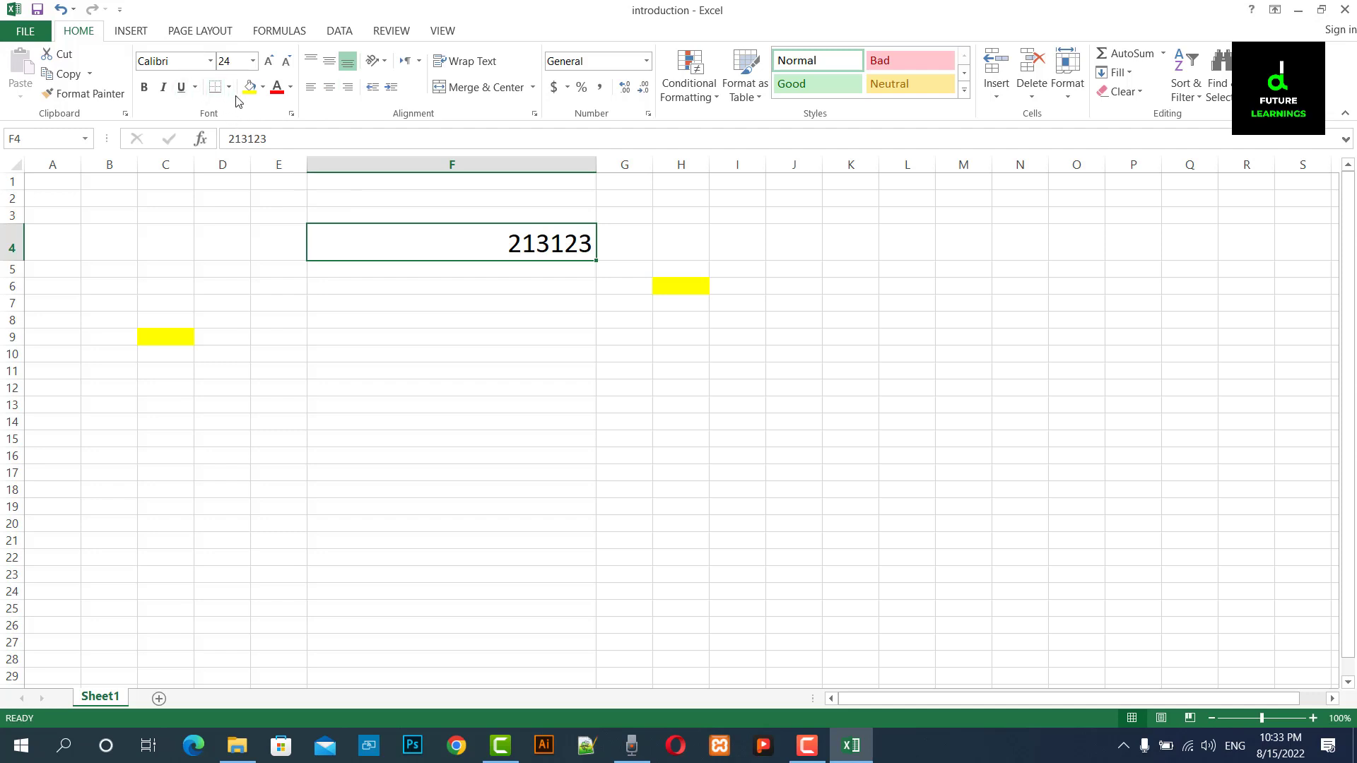
# Apply a Double Underline to 213123, then remove it again.
pyautogui.click(194, 87)
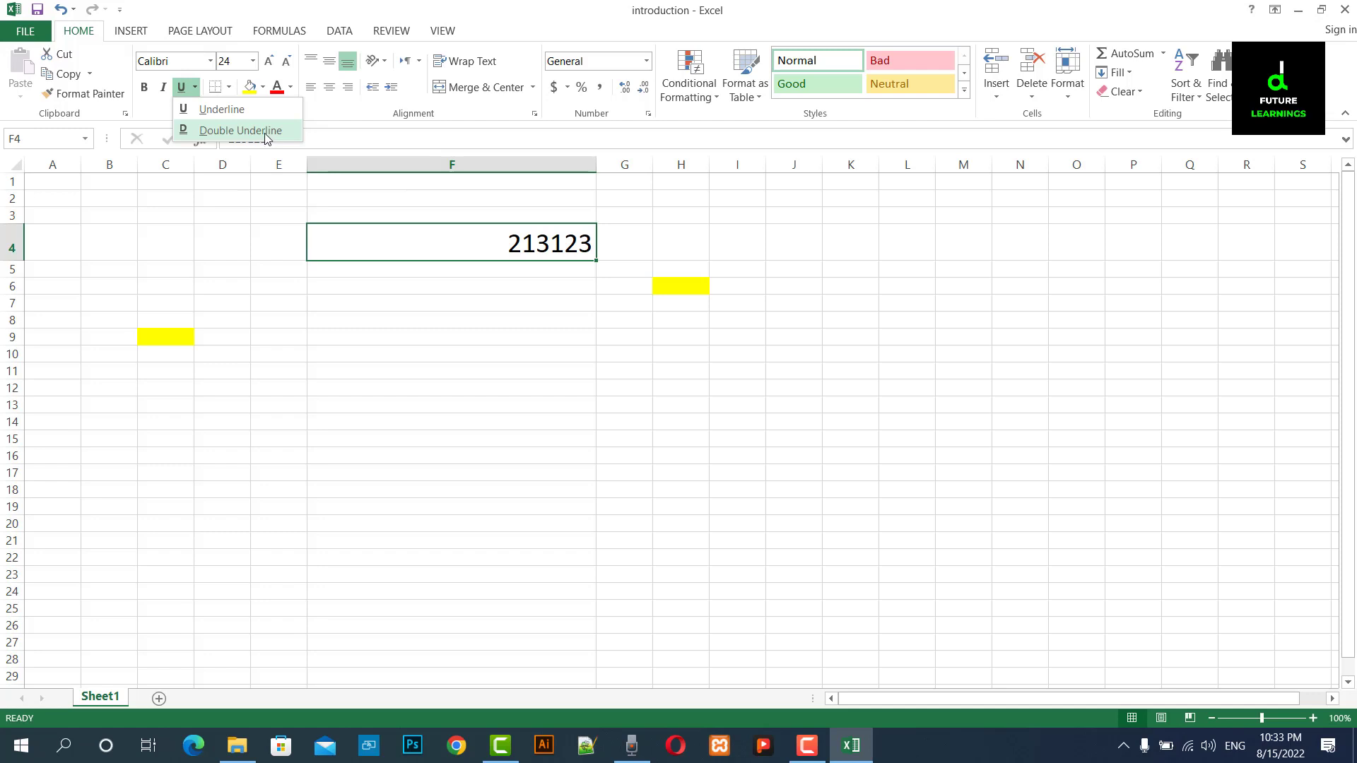
pyautogui.click(265, 134)
pyautogui.click(687, 339)
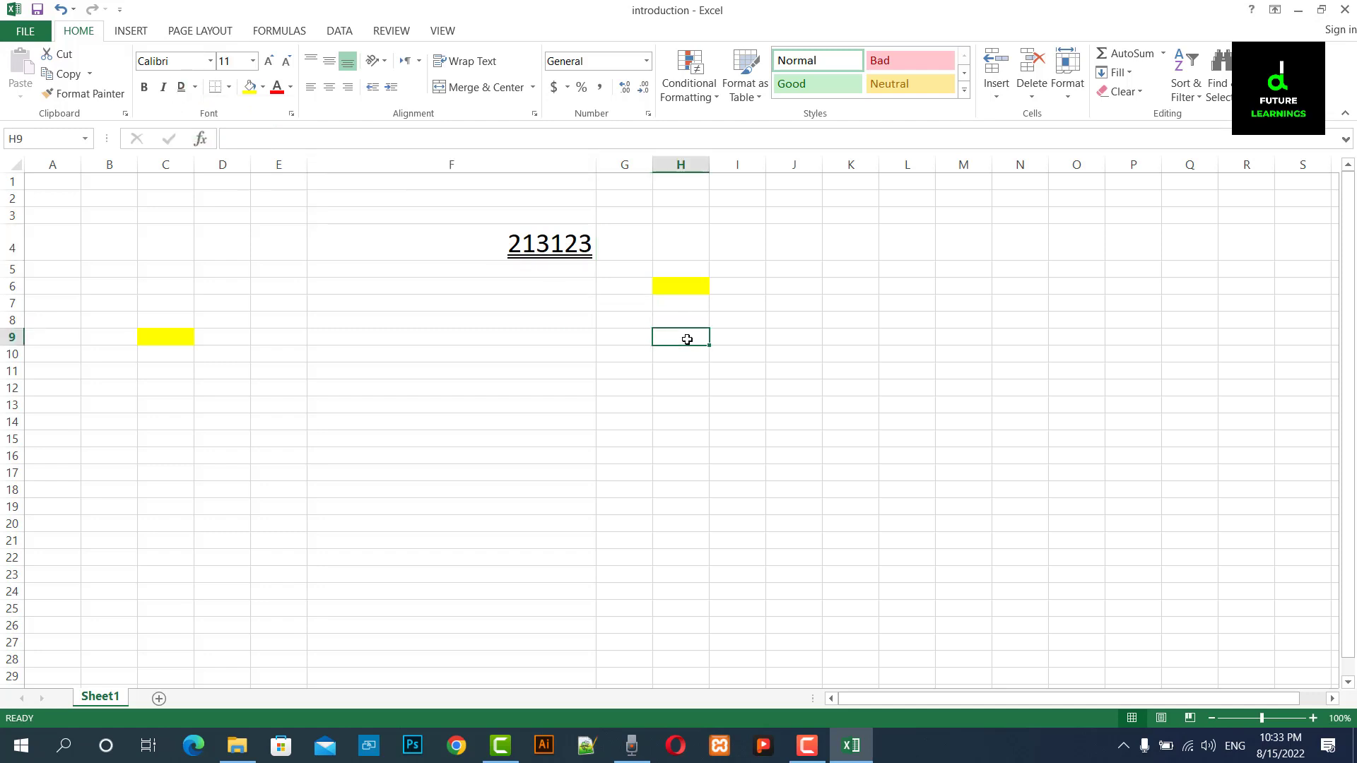
pyautogui.click(580, 253)
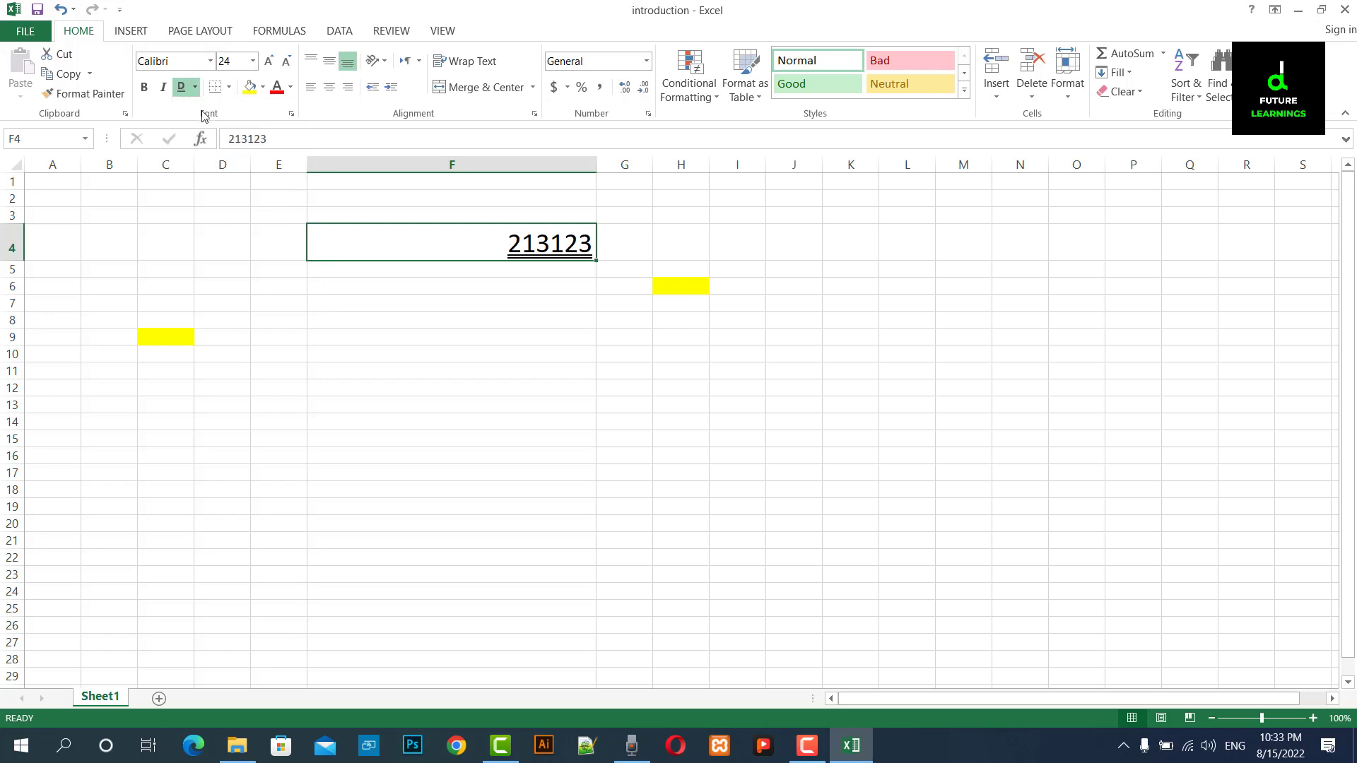
pyautogui.click(196, 87)
pyautogui.click(212, 131)
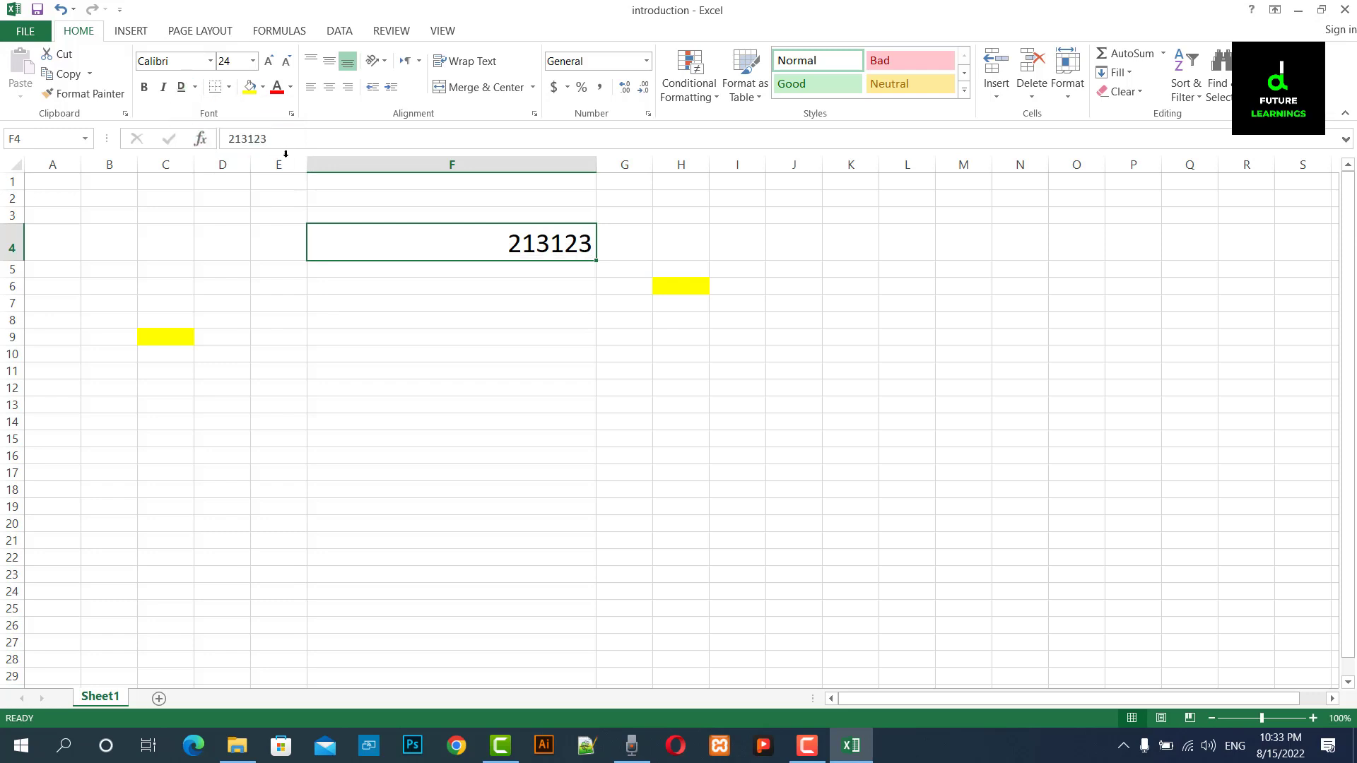
pyautogui.click(262, 88)
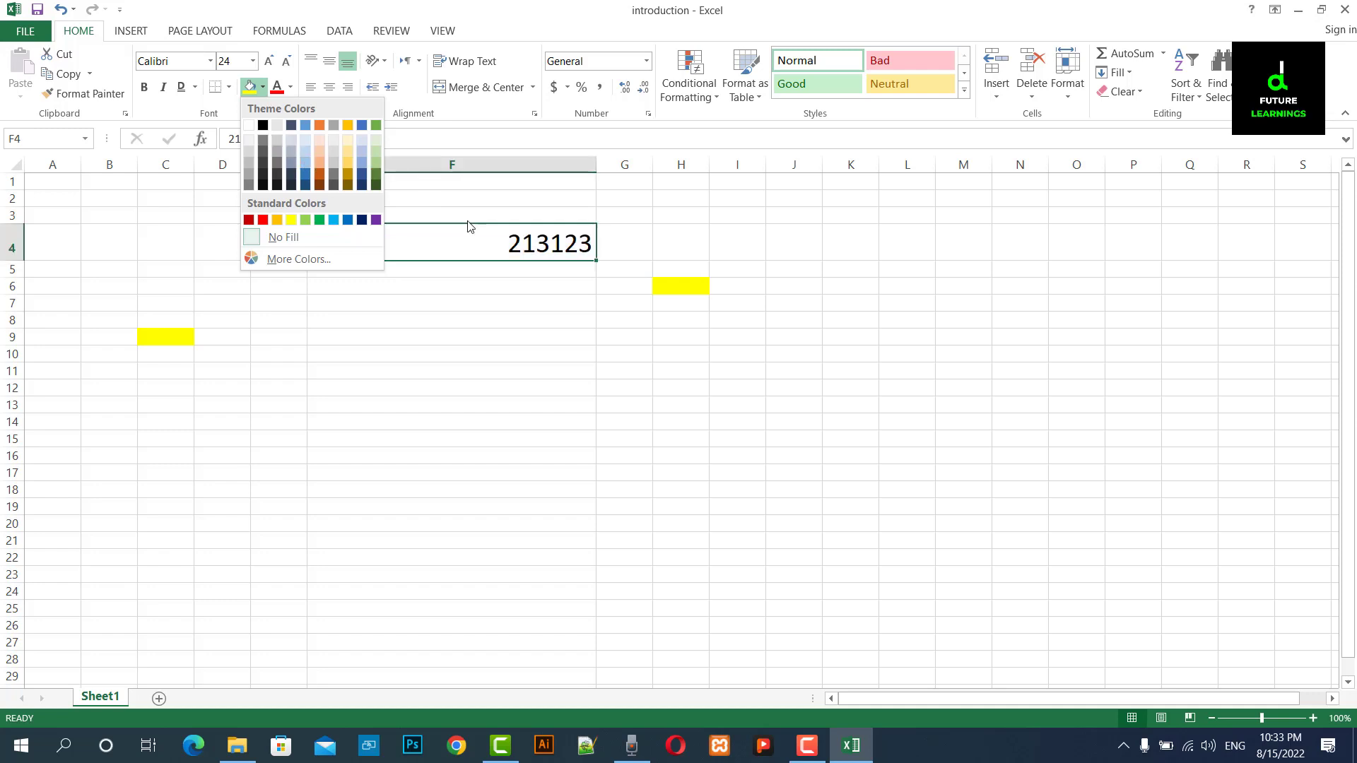
pyautogui.click(508, 247)
pyautogui.click(238, 244)
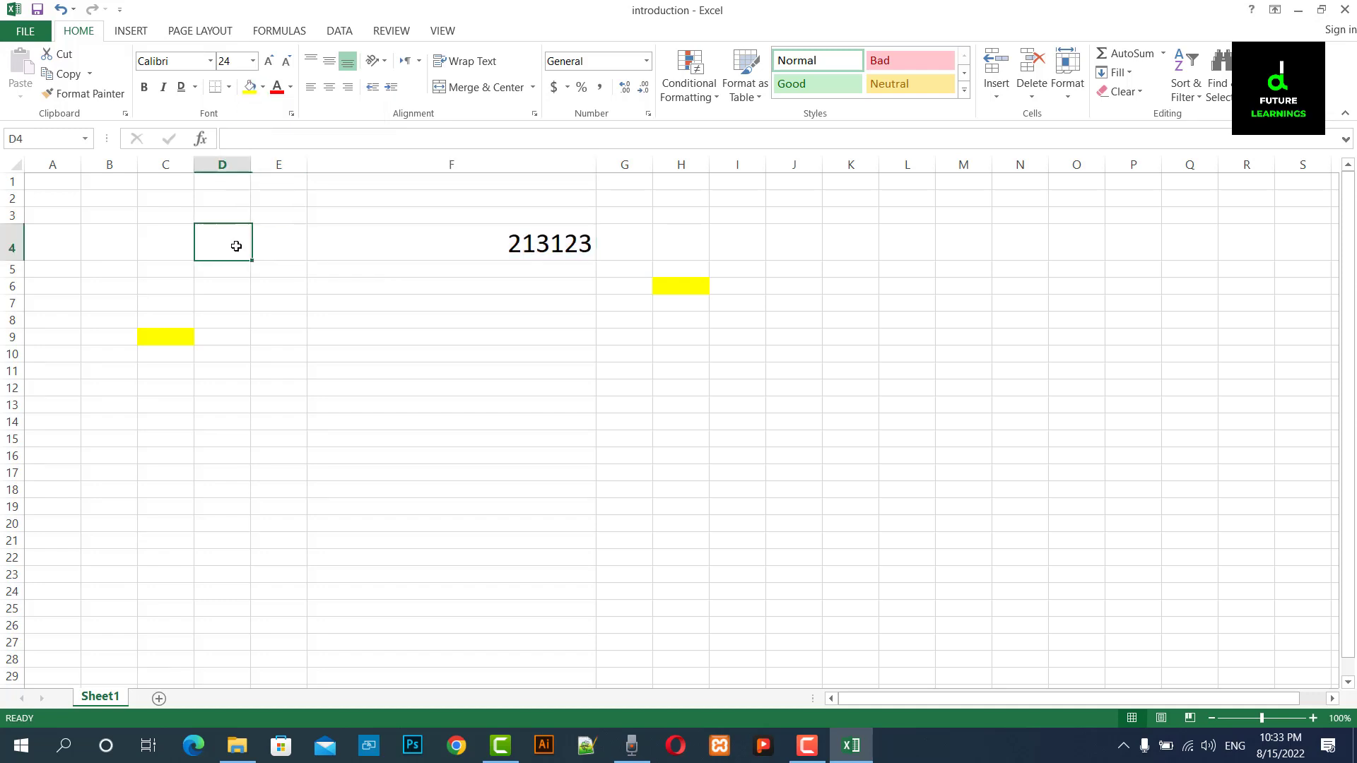
pyautogui.click(265, 242)
pyautogui.click(373, 305)
pyautogui.click(315, 352)
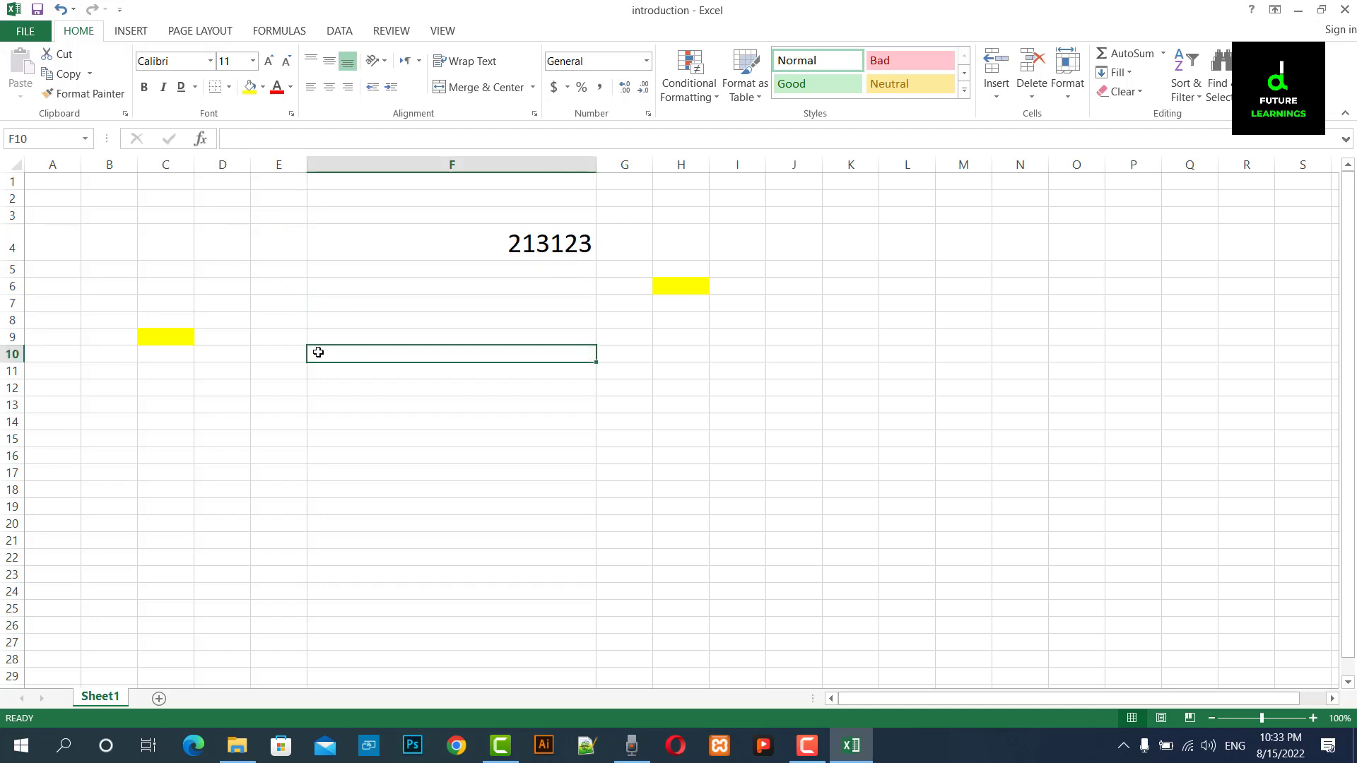
pyautogui.click(907, 370)
pyautogui.click(853, 320)
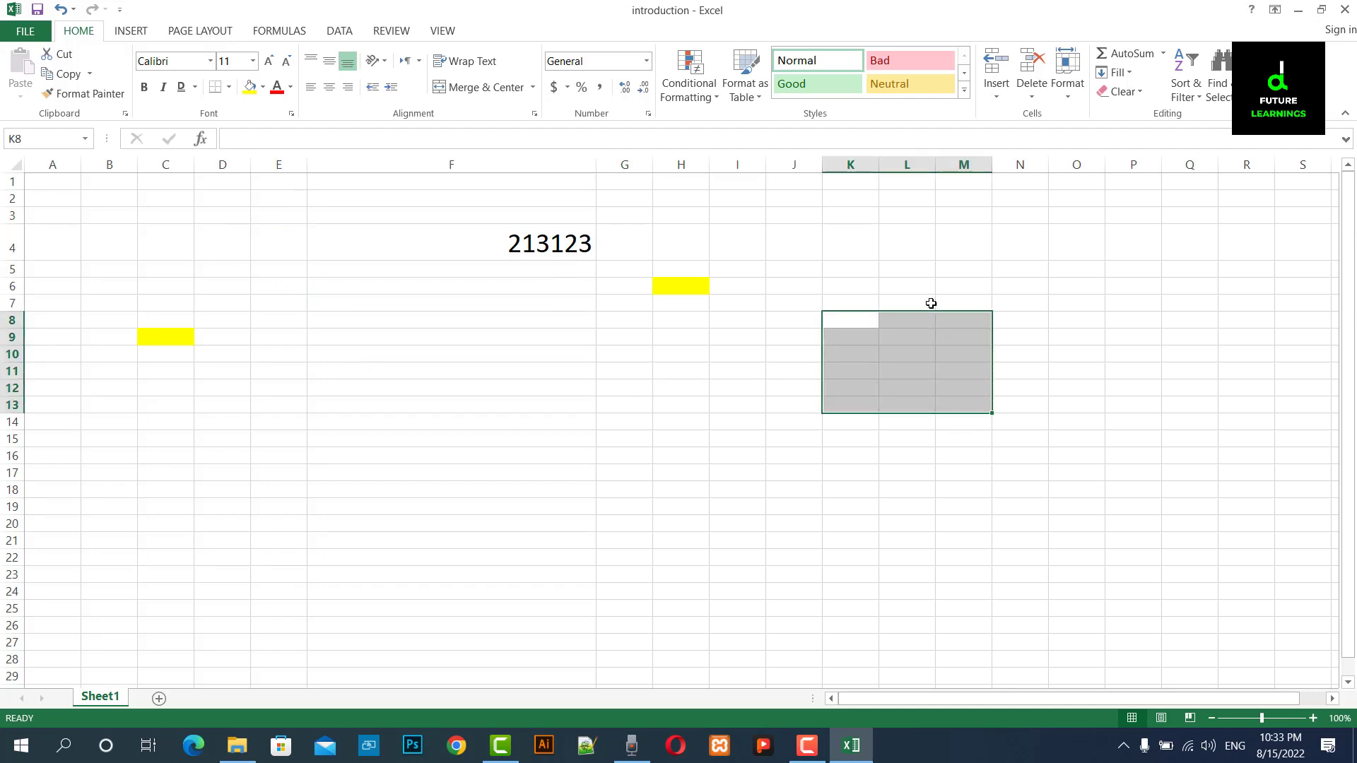
pyautogui.moveTo(930, 303); pyautogui.dragTo(1082, 320)
pyautogui.click(533, 227)
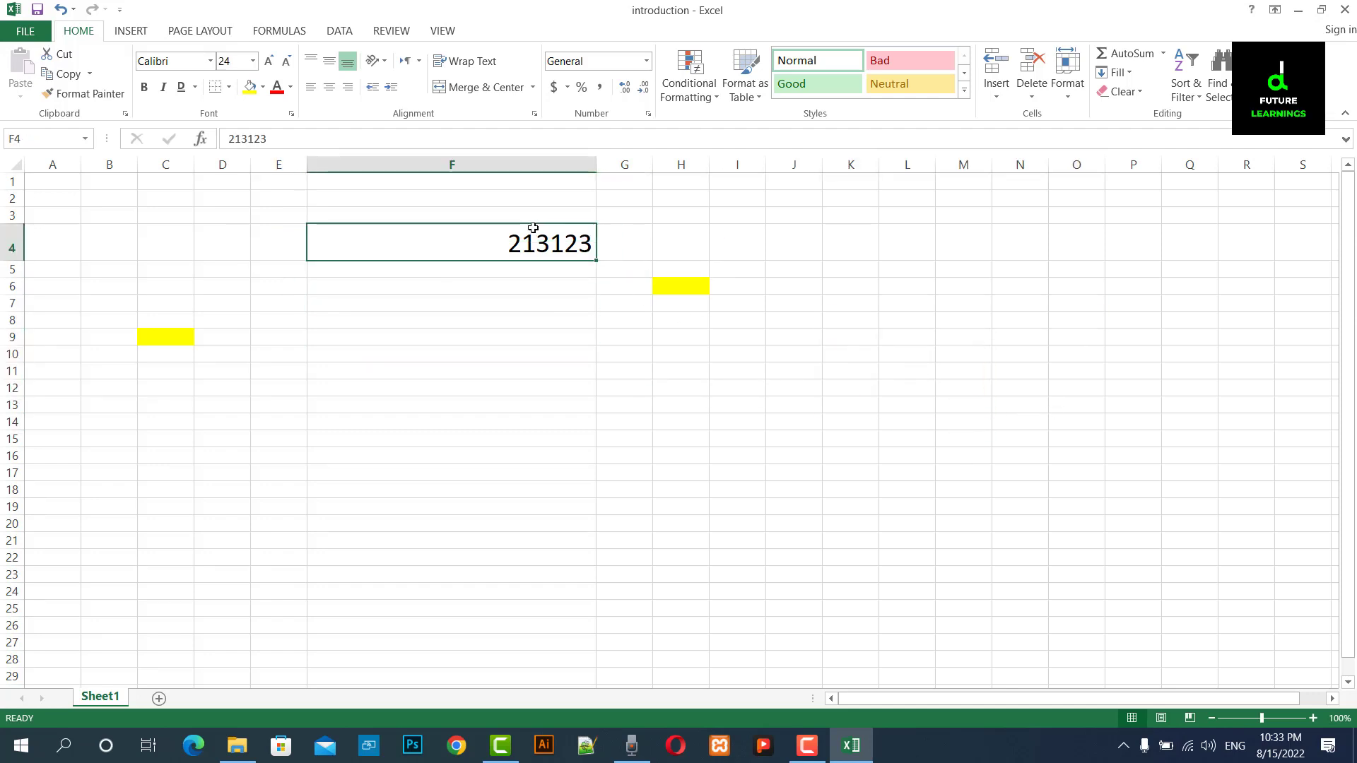
pyautogui.click(252, 89)
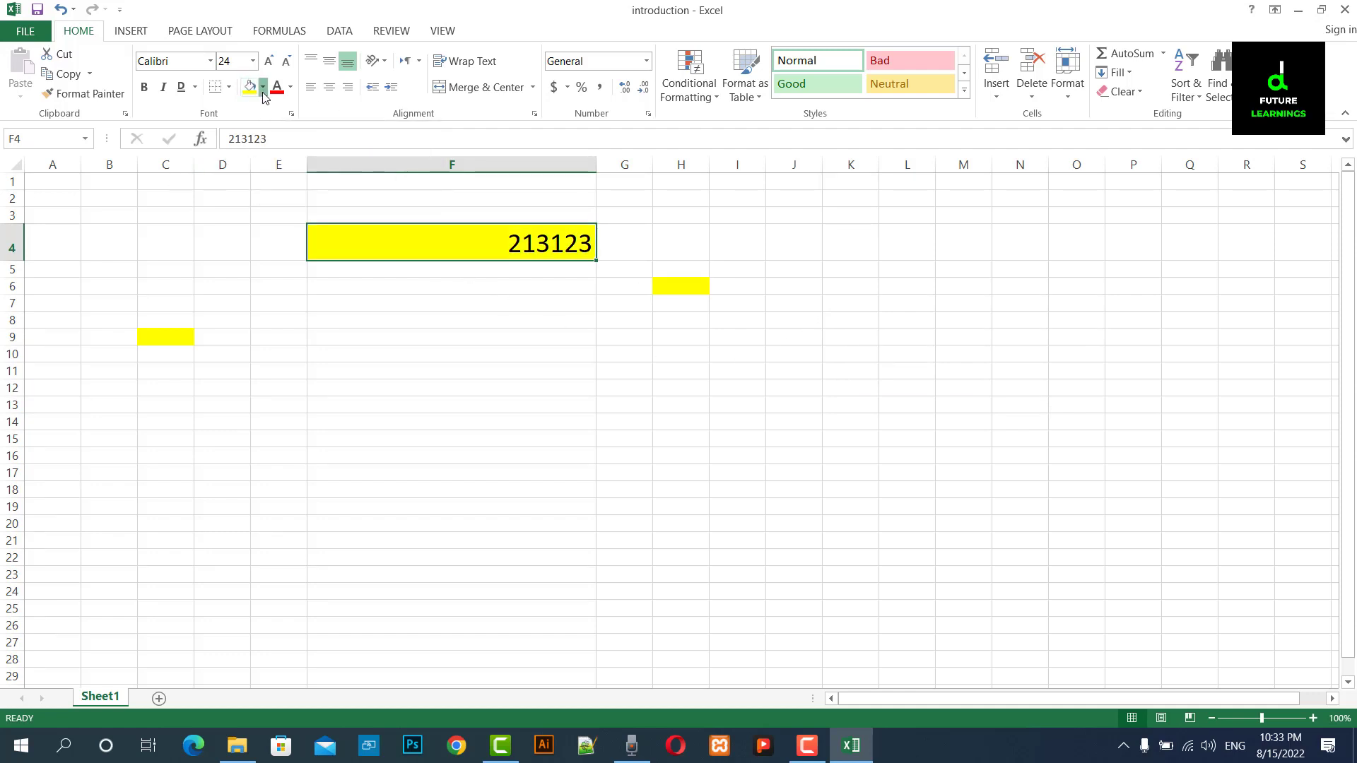
pyautogui.click(263, 87)
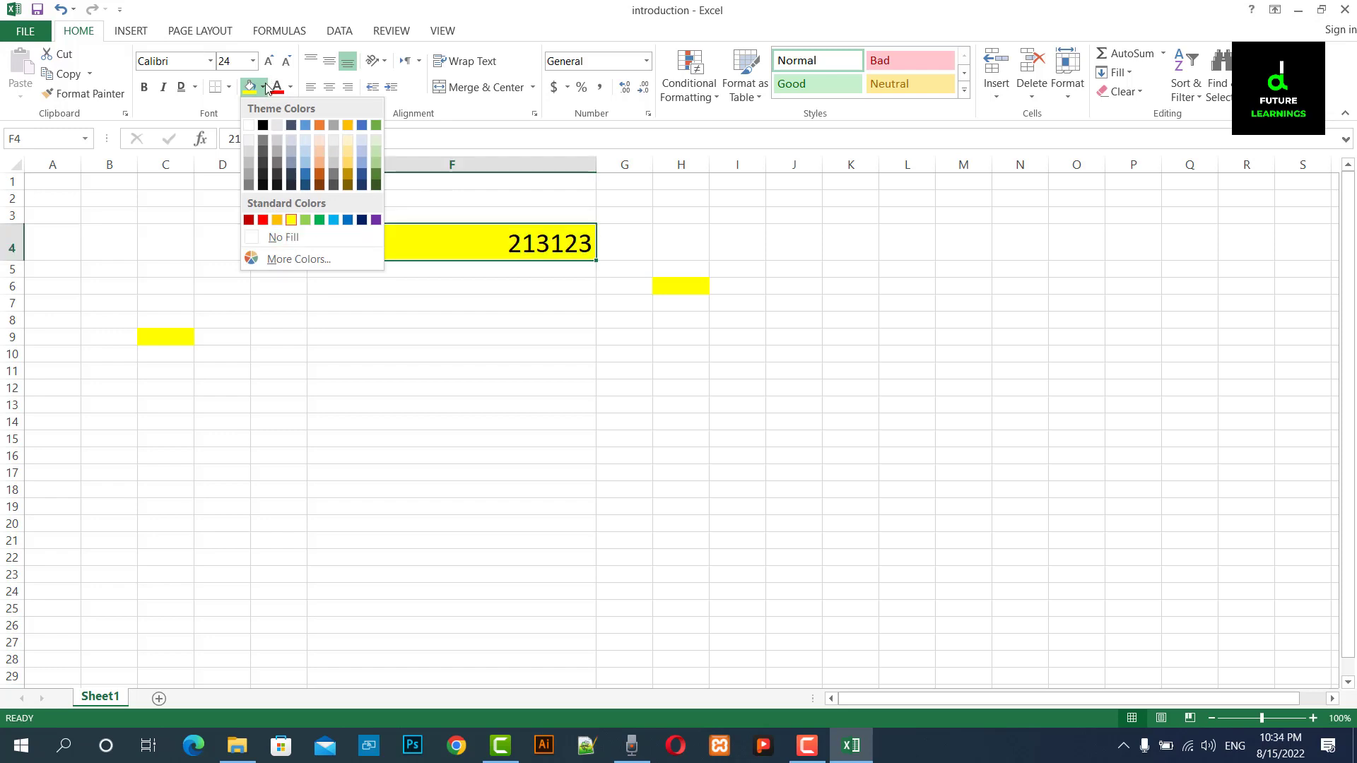
pyautogui.click(279, 238)
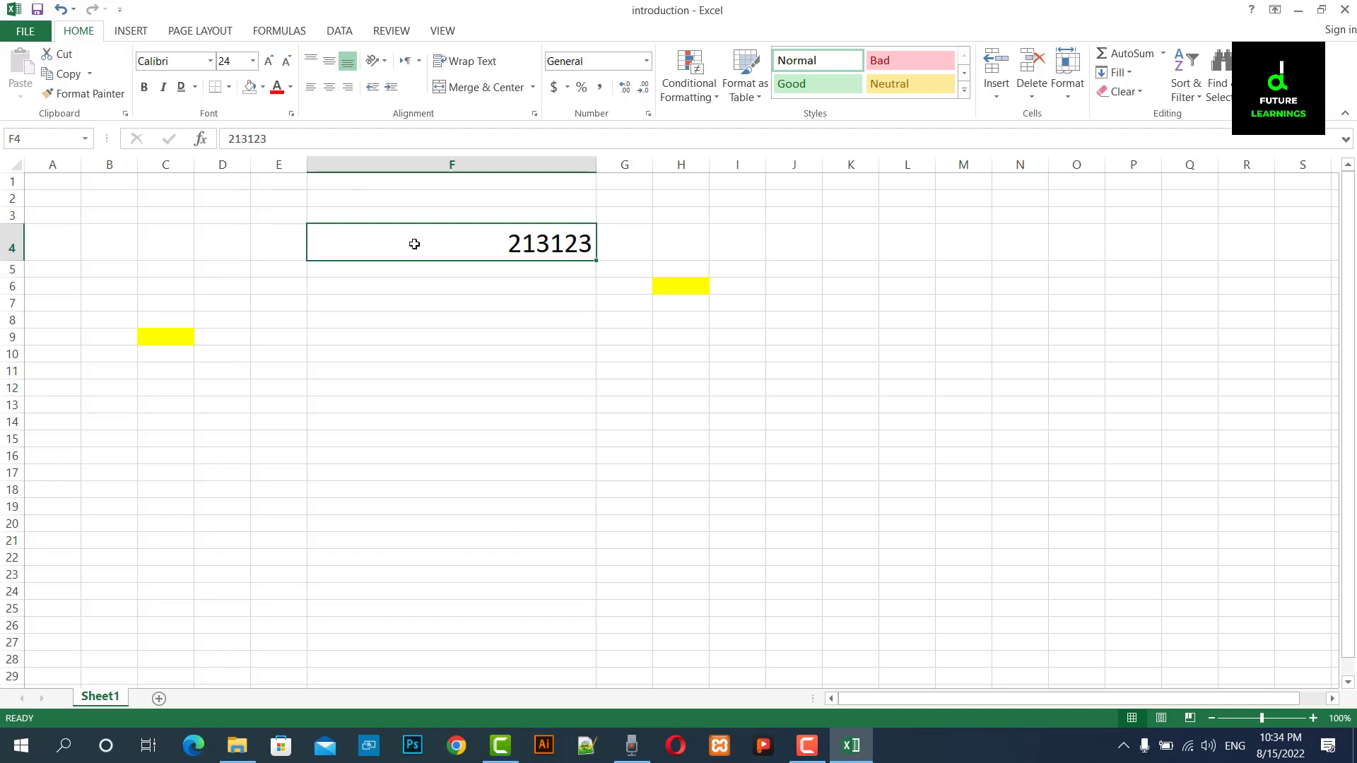
pyautogui.click(289, 86)
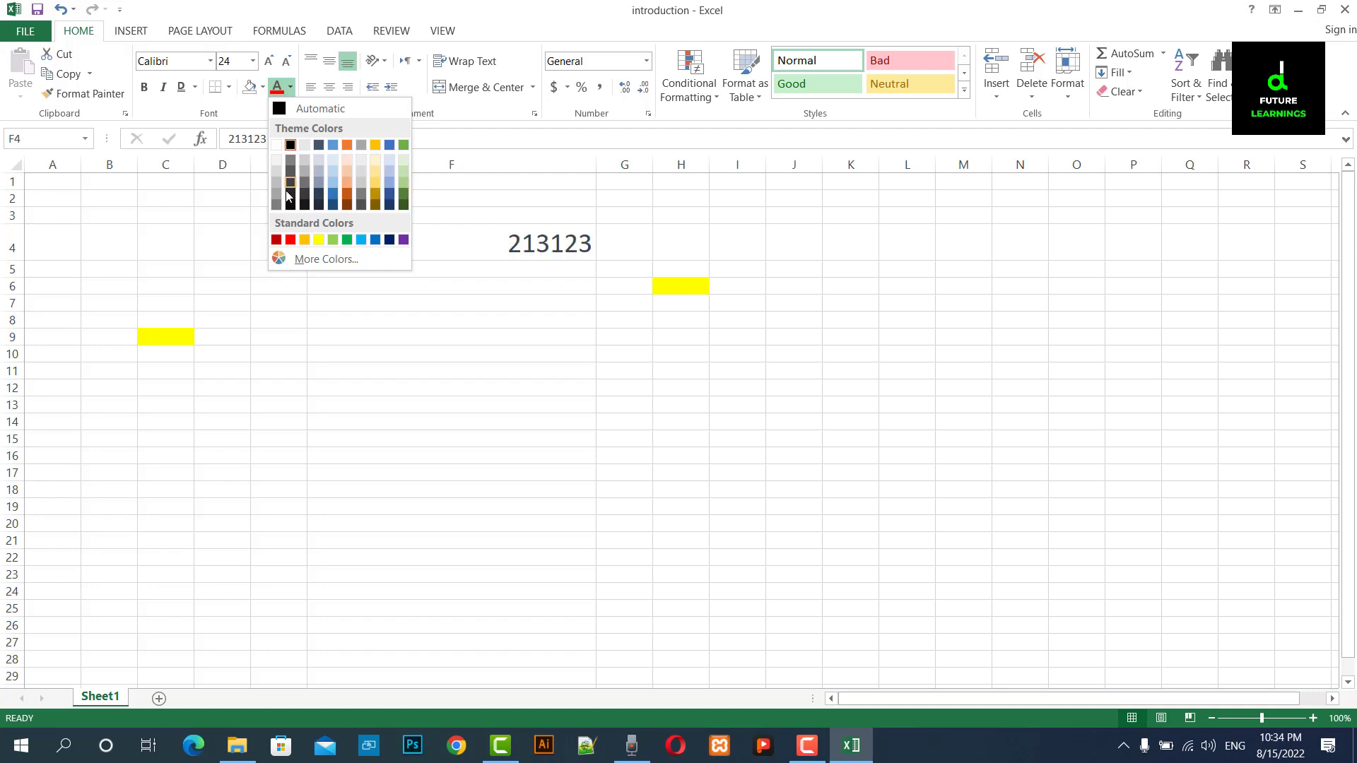
pyautogui.click(306, 176)
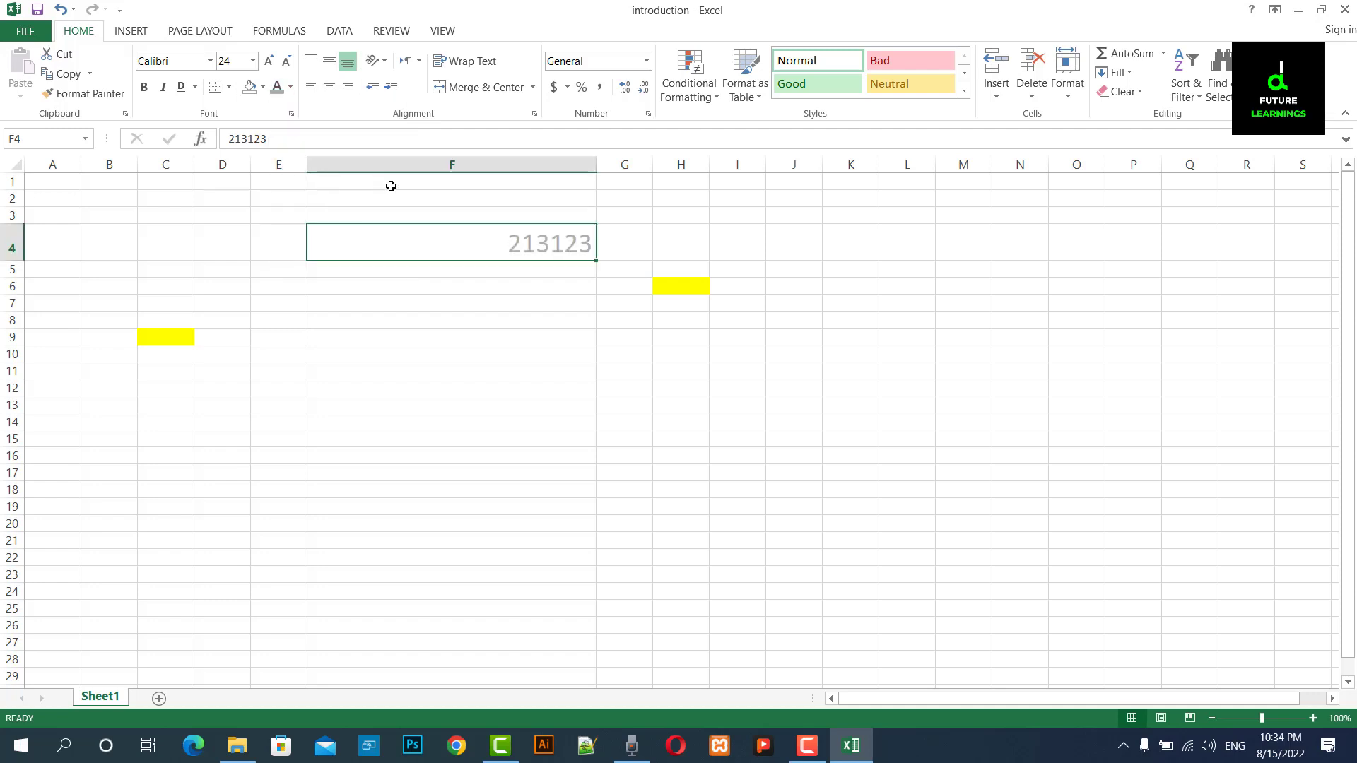
pyautogui.click(484, 290)
pyautogui.click(449, 240)
pyautogui.click(290, 87)
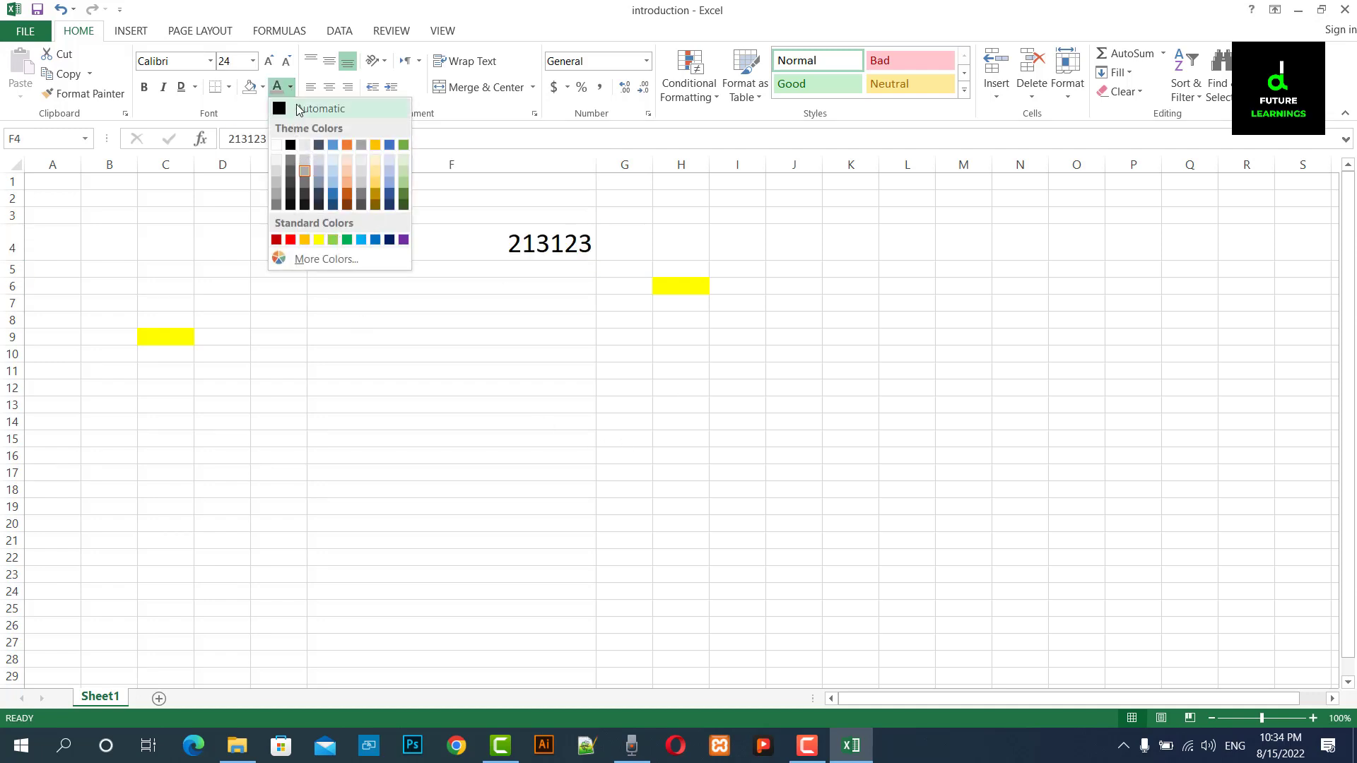
pyautogui.click(330, 113)
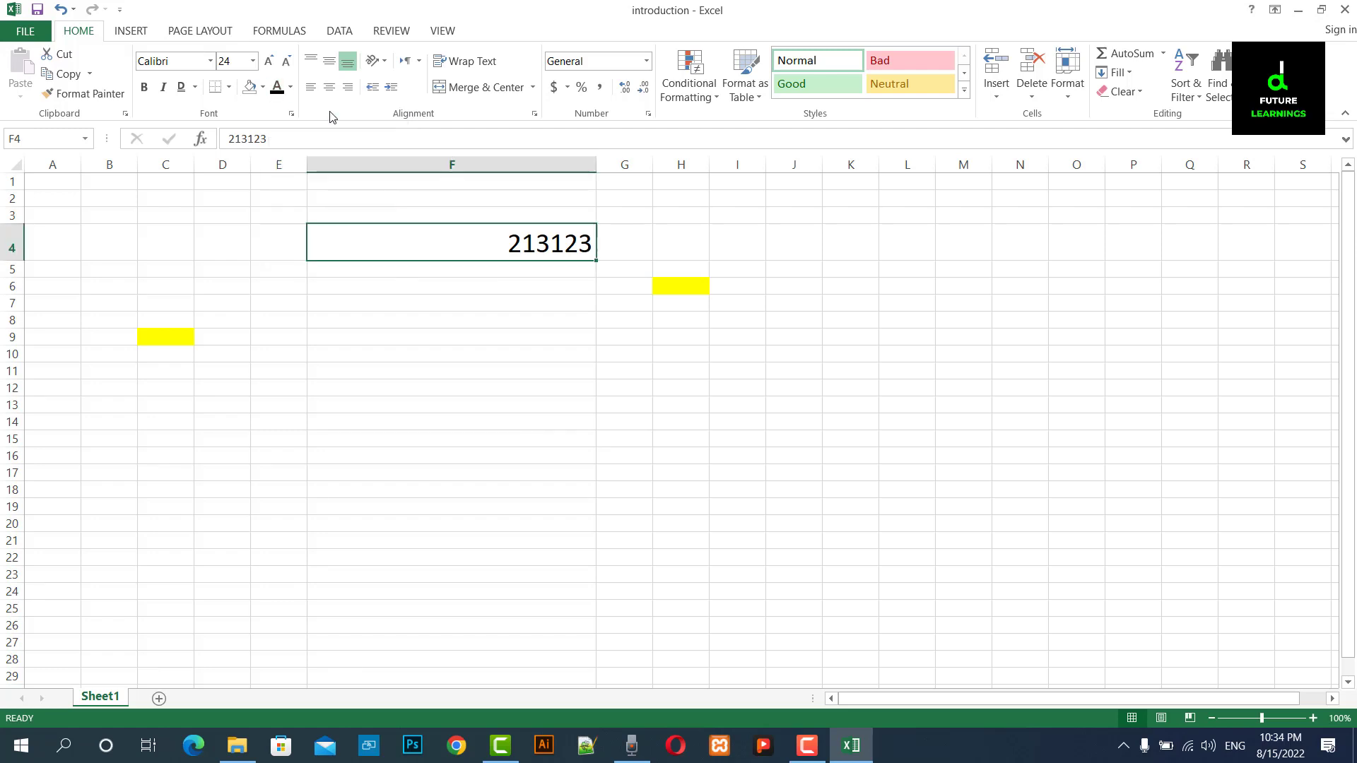
pyautogui.click(573, 282)
pyautogui.click(537, 259)
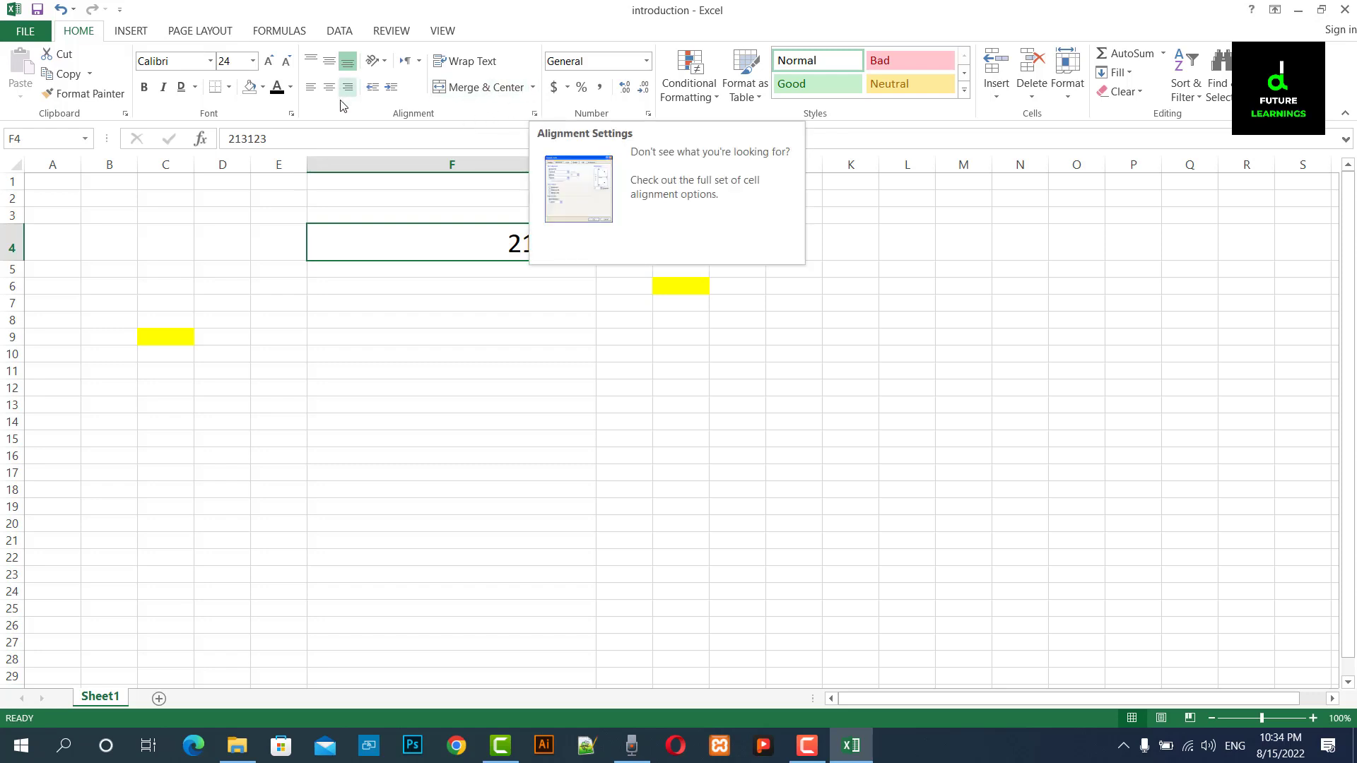
# Reselect F4 and try top, middle and bottom vertical alignment on 213123.
pyautogui.click(460, 304)
pyautogui.click(451, 251)
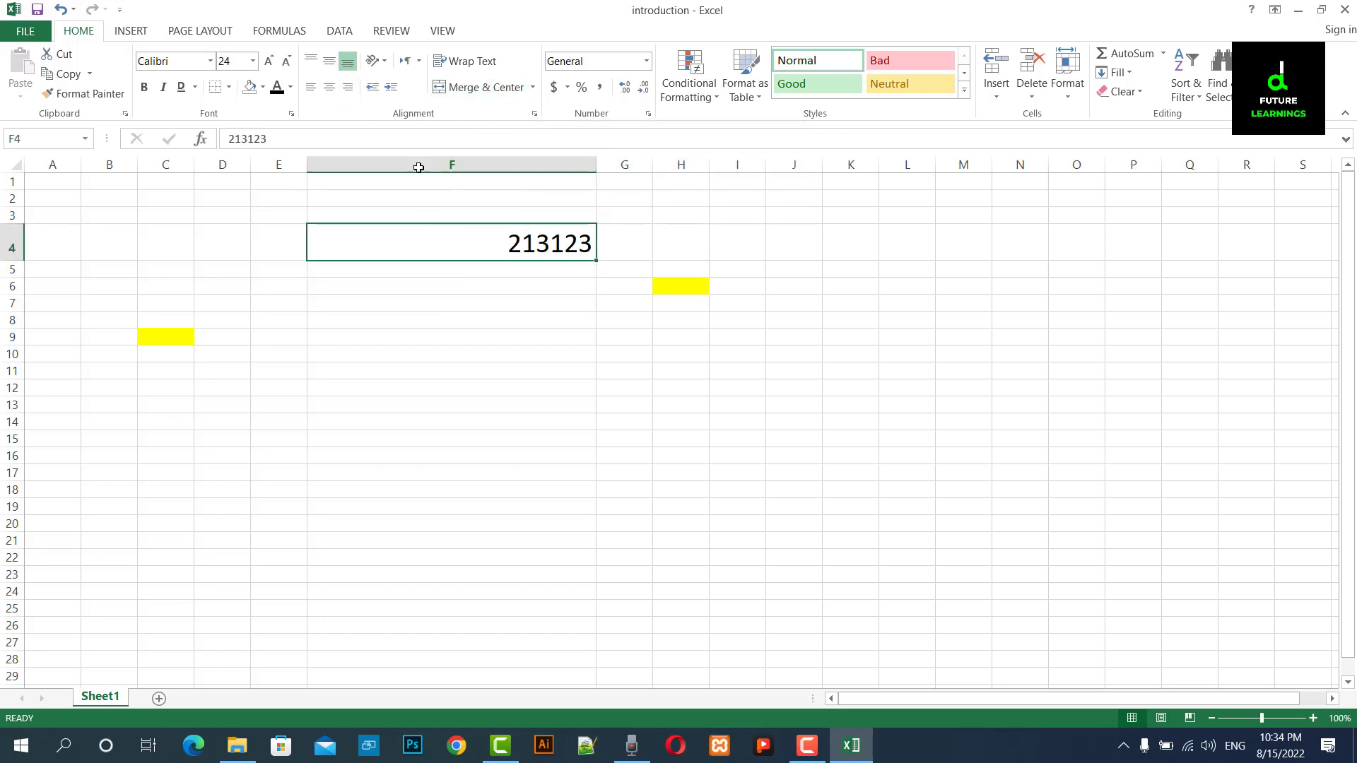
pyautogui.click(311, 64)
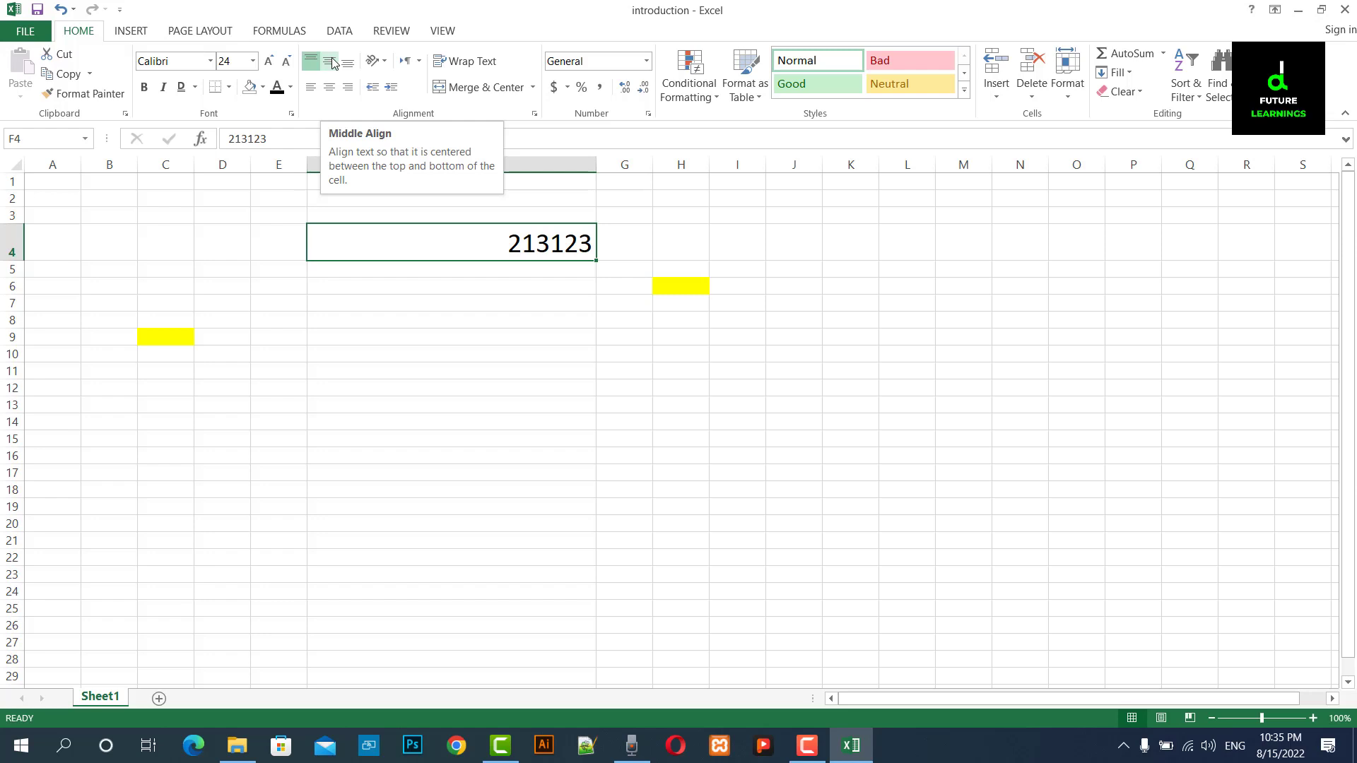
pyautogui.click(336, 63)
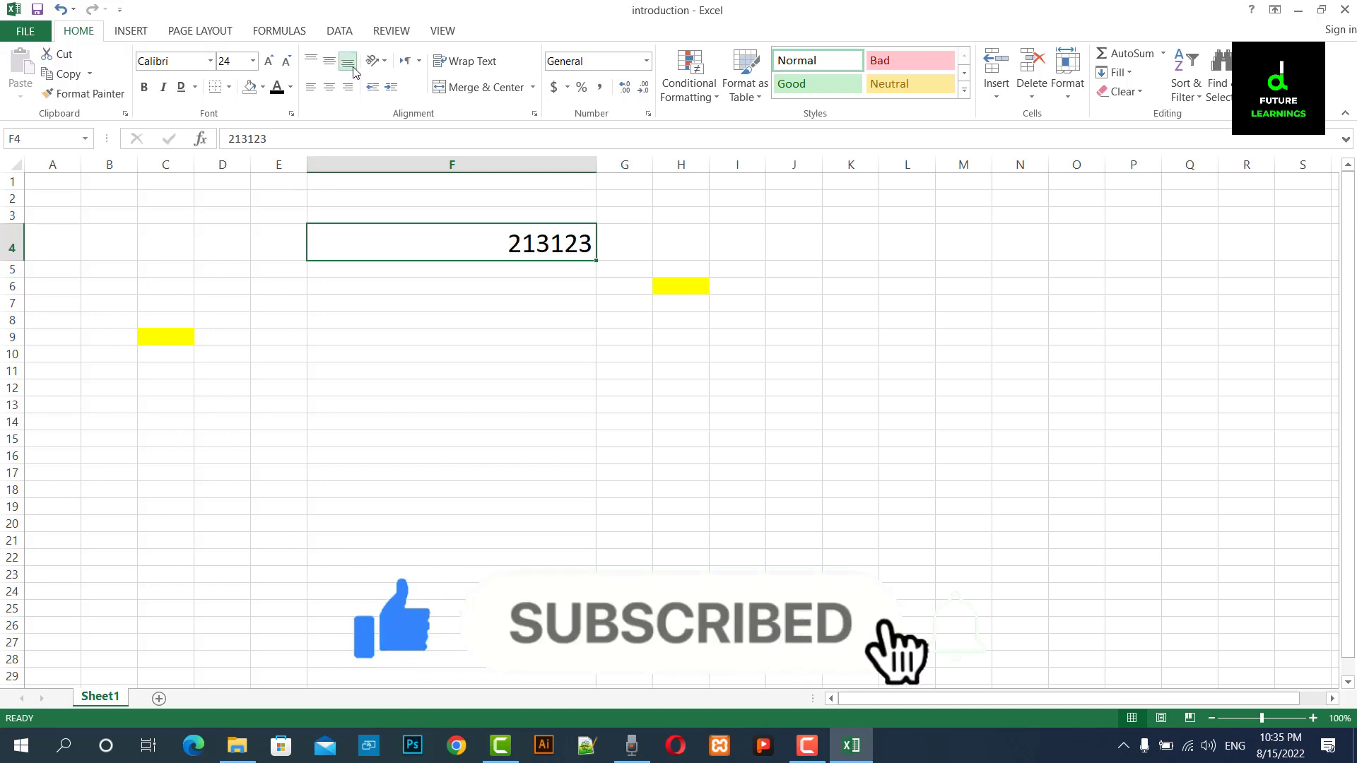
pyautogui.click(353, 69)
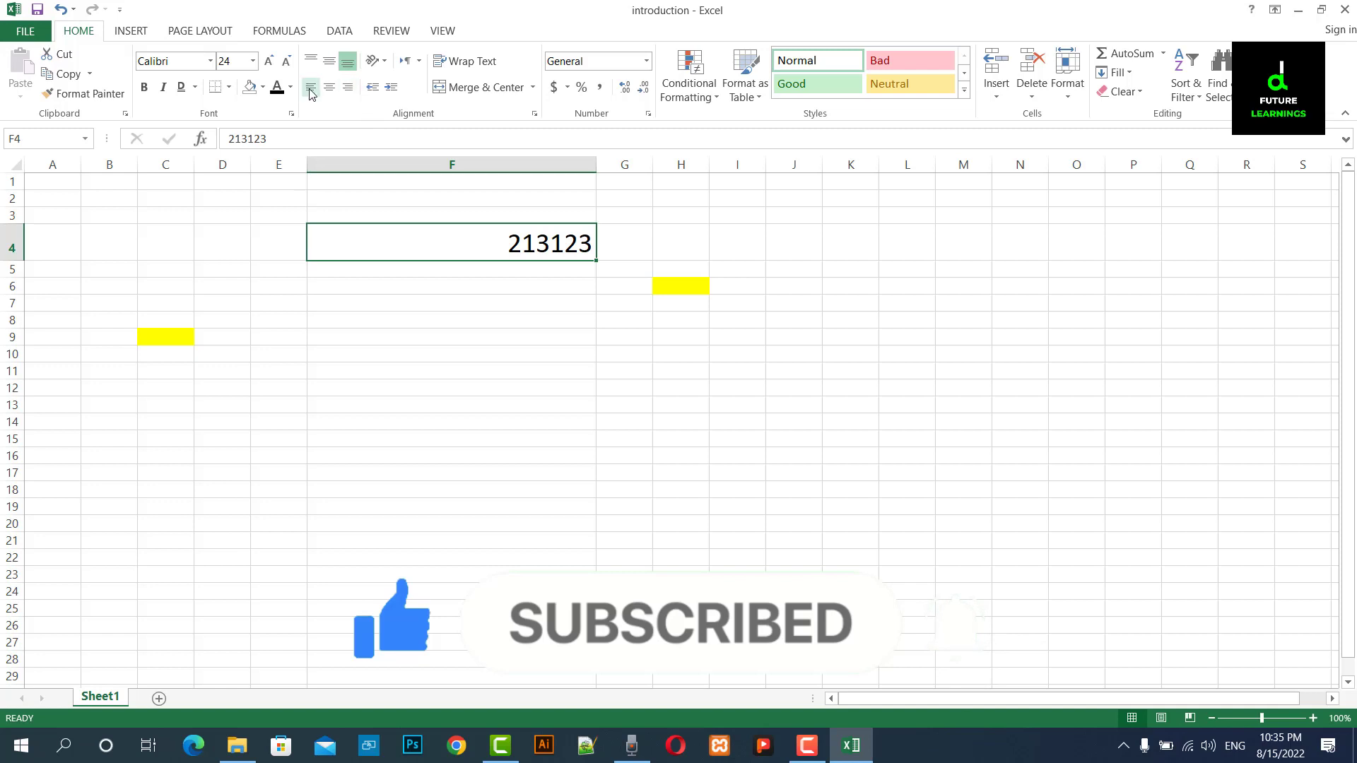
# Try left and right alignment on 213123, ending with it centred horizontally in F4.
pyautogui.click(311, 89)
pyautogui.click(348, 87)
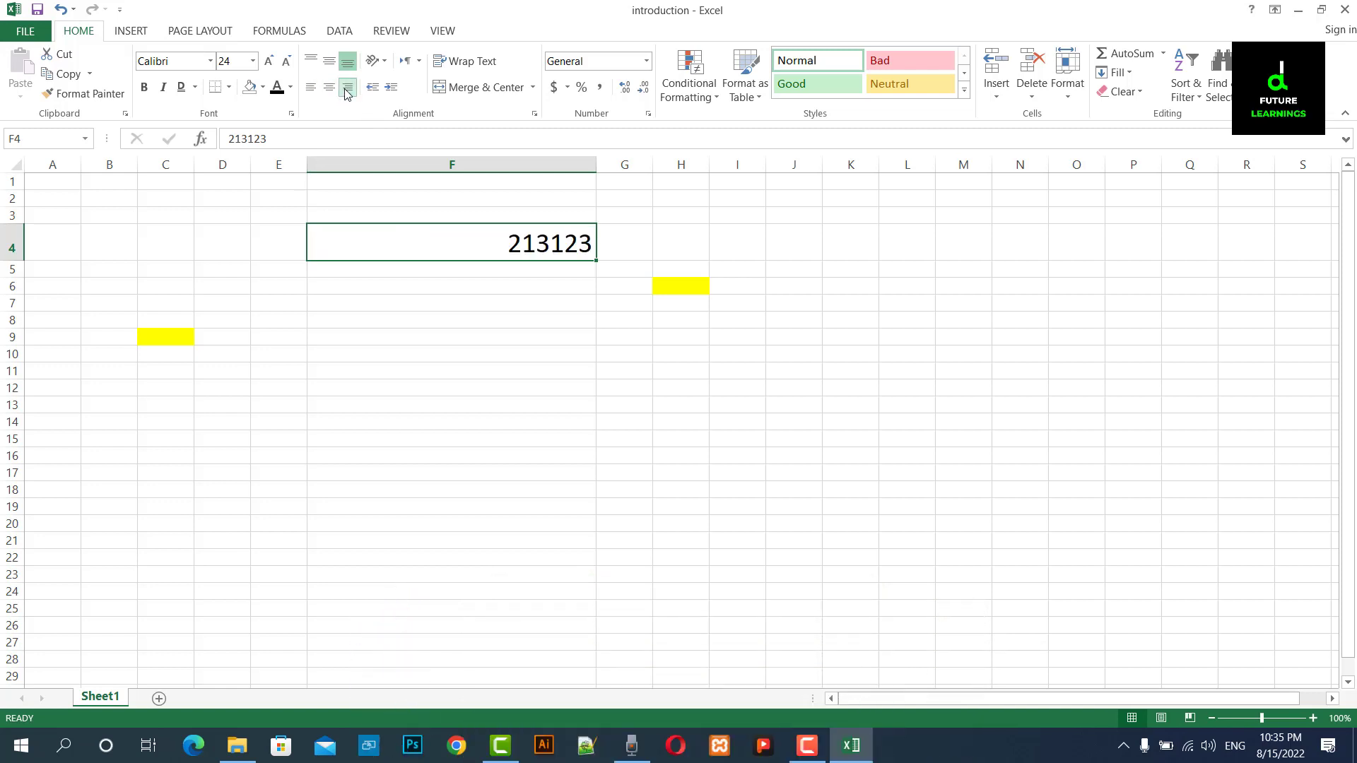
pyautogui.click(328, 88)
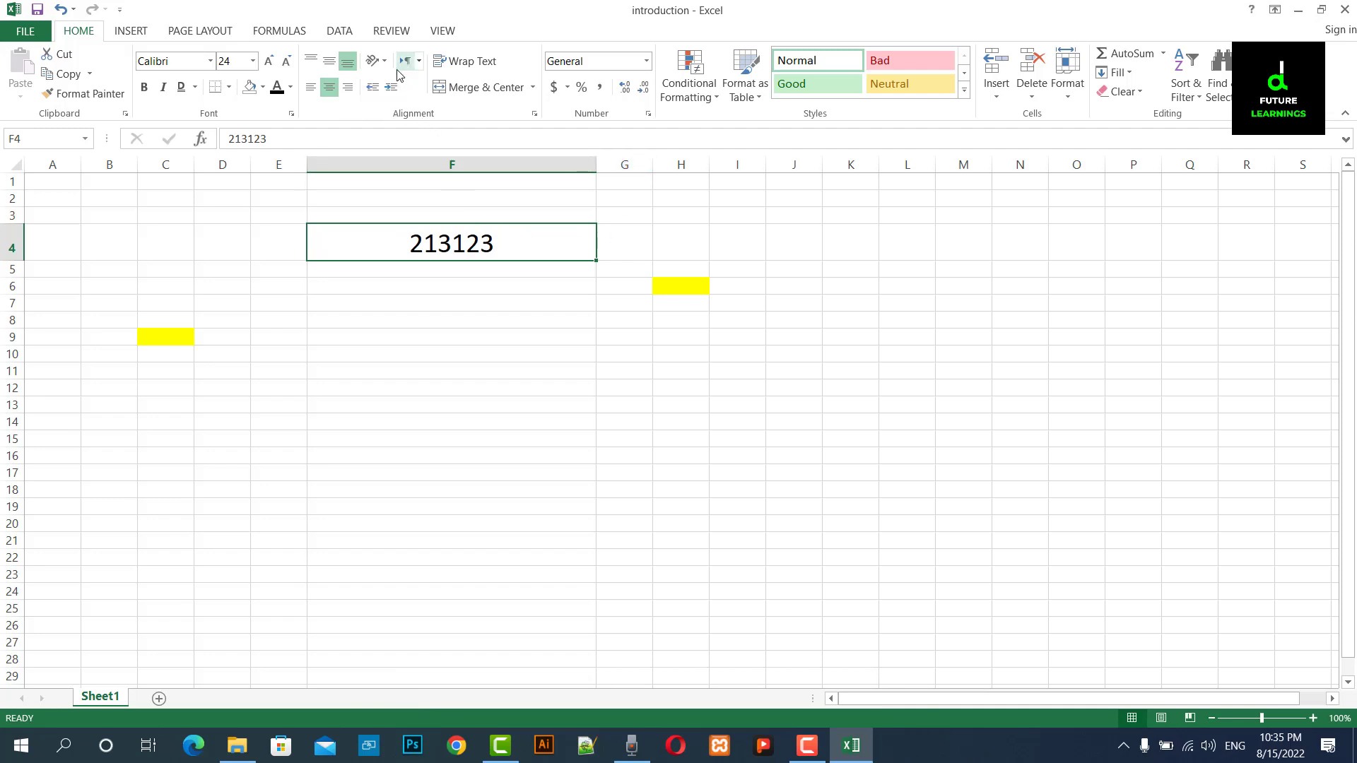
pyautogui.click(377, 61)
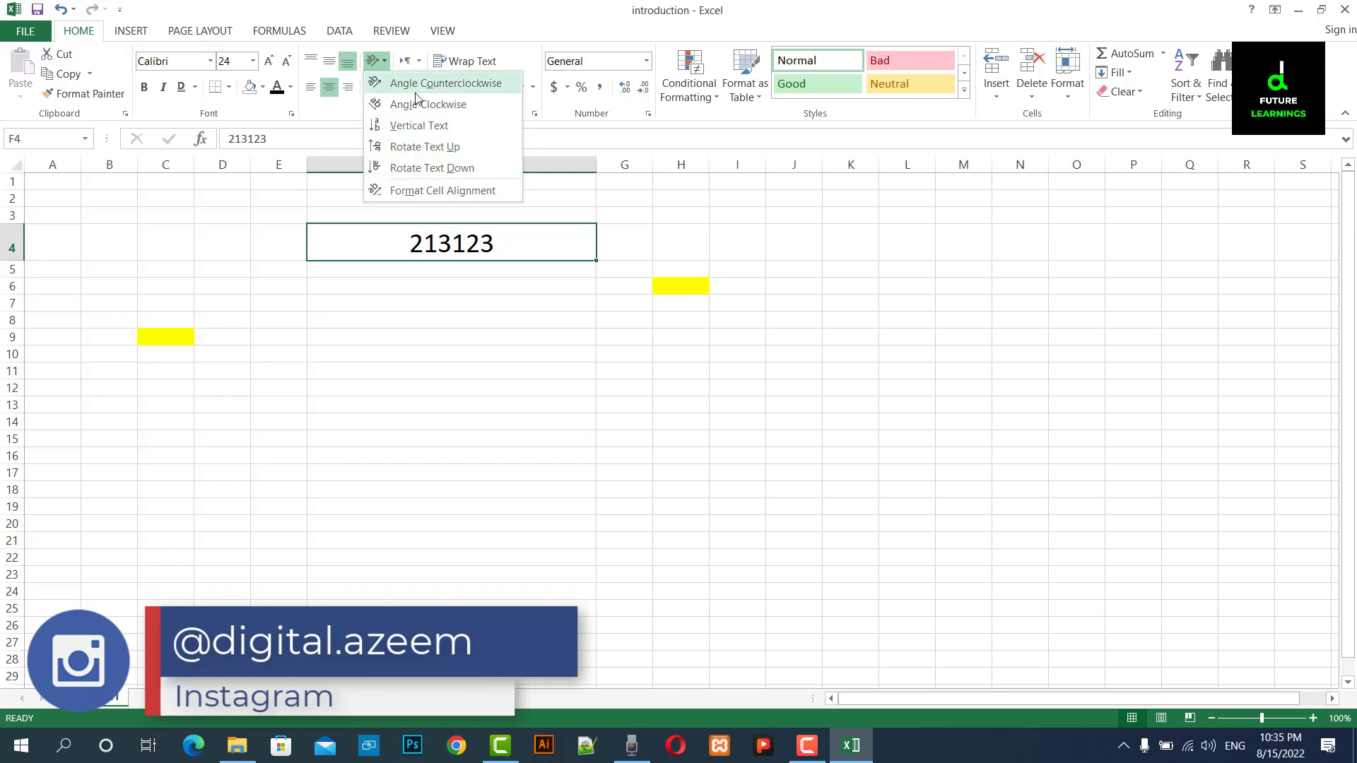
# Set 213123 in F4 to vertical stacked text orientation.
pyautogui.click(415, 125)
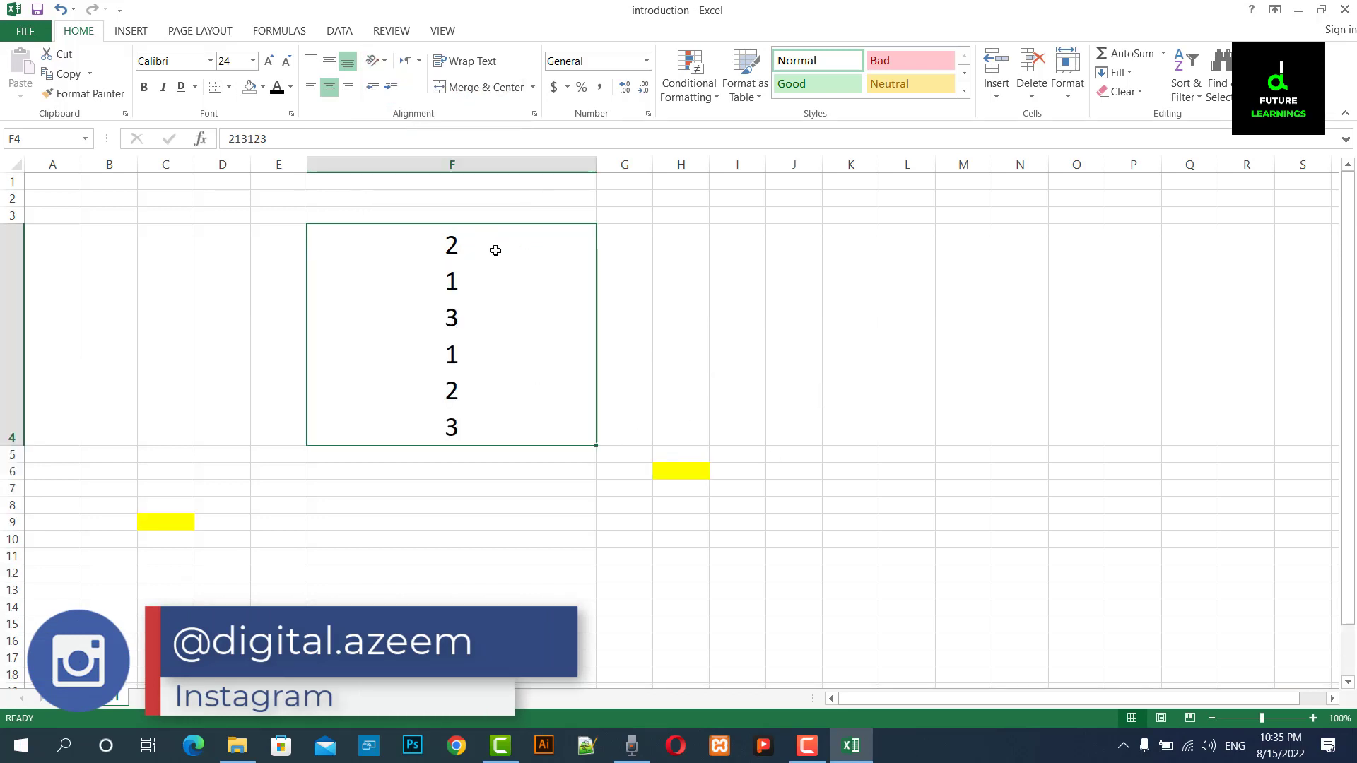
pyautogui.click(375, 61)
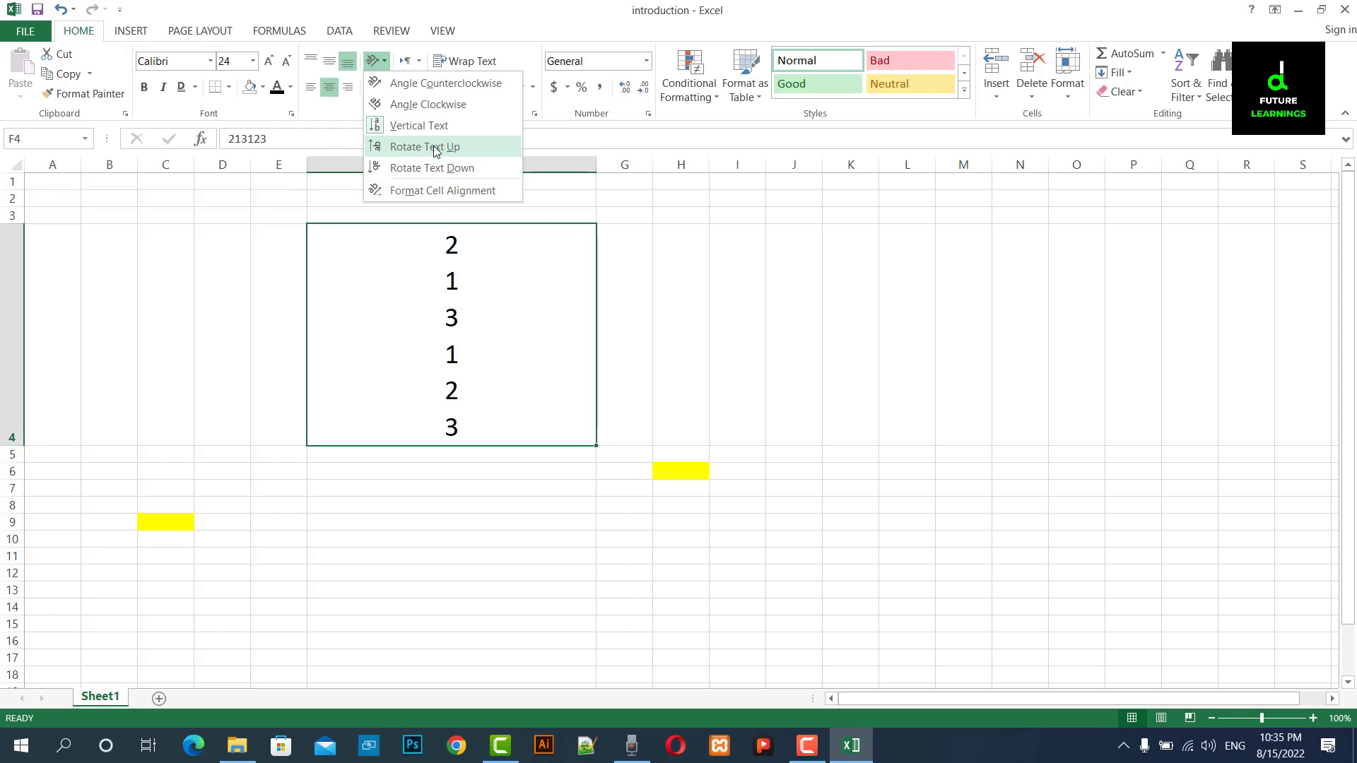
pyautogui.click(661, 331)
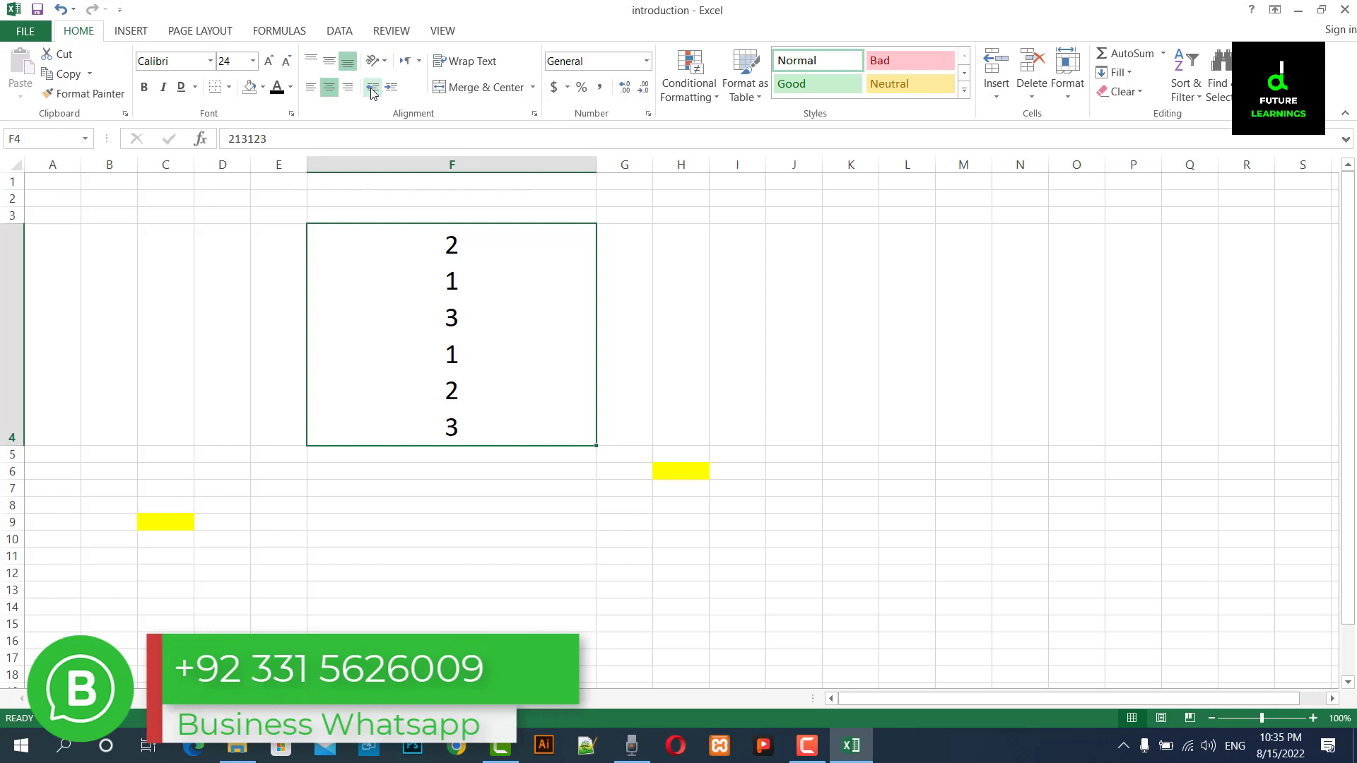
# Increase the indent of the stacked 213123 six times, then decrease it four times.
pyautogui.click(393, 89)
pyautogui.click(393, 89)
pyautogui.click(392, 89)
pyautogui.click(394, 89)
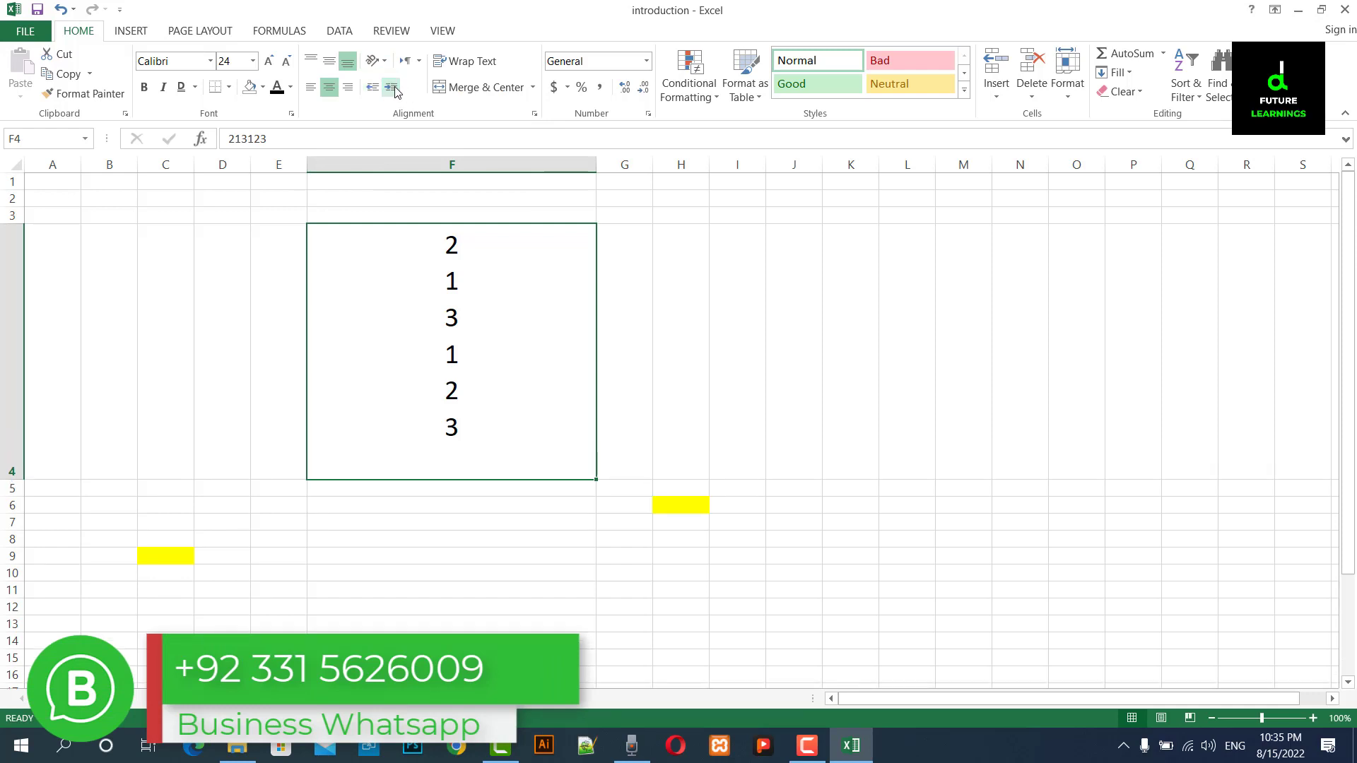
pyautogui.click(393, 89)
pyautogui.click(393, 89)
pyautogui.click(393, 89)
pyautogui.click(393, 89)
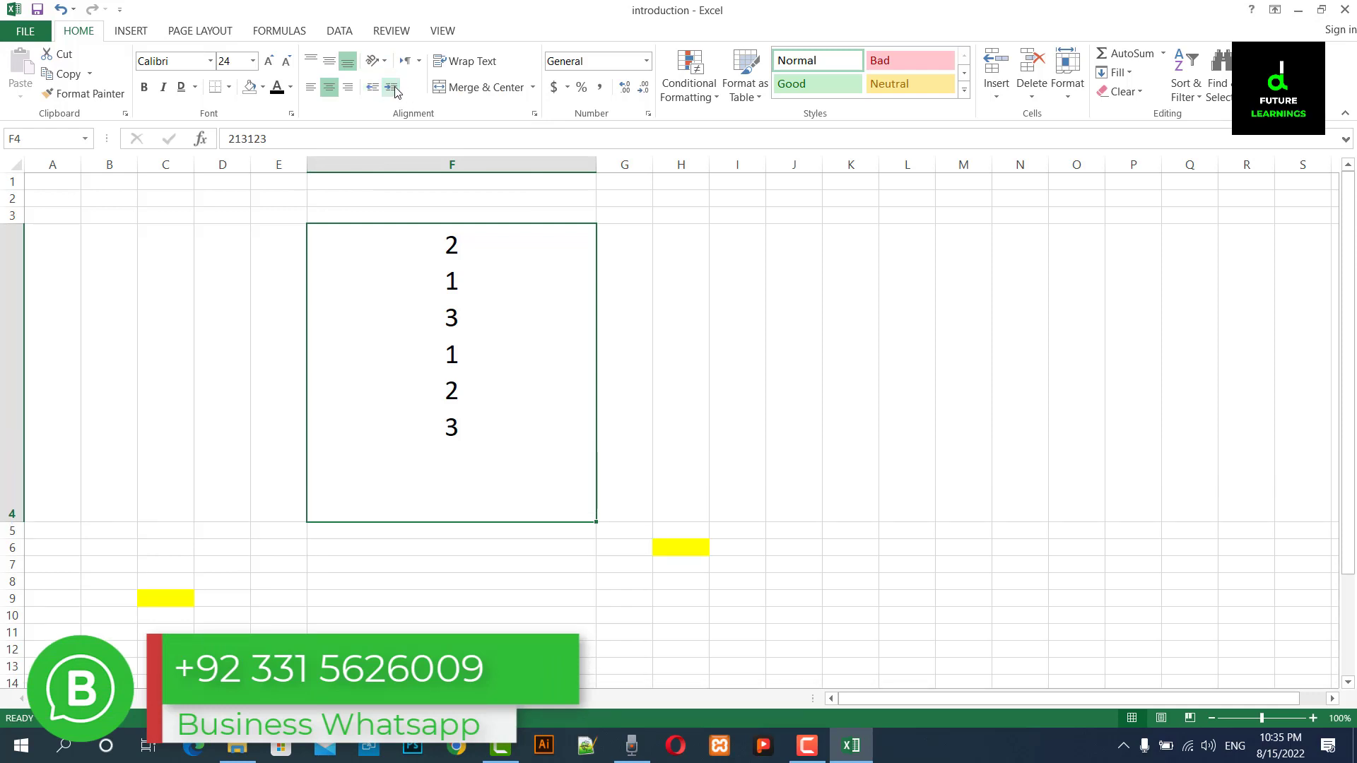
pyautogui.click(375, 89)
pyautogui.click(375, 89)
pyautogui.click(374, 89)
pyautogui.click(374, 90)
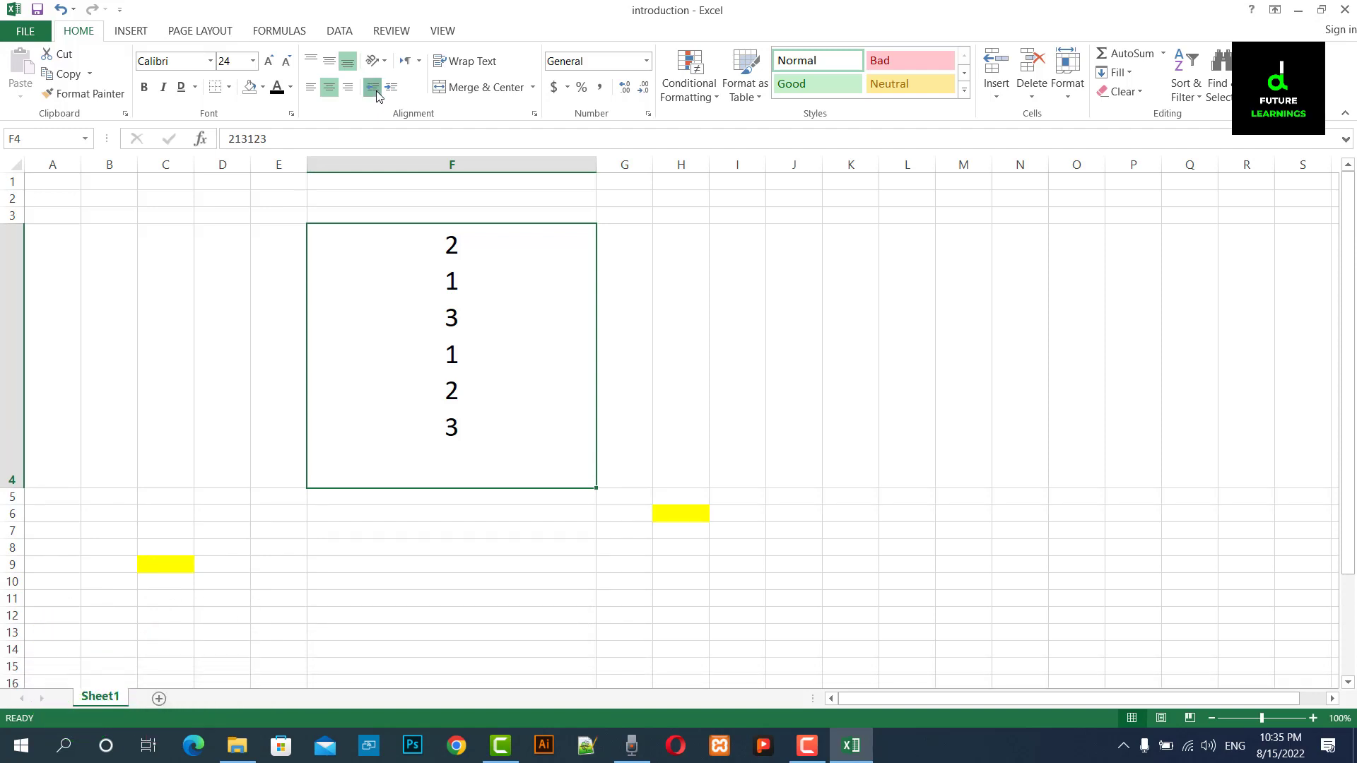
pyautogui.click(375, 90)
pyautogui.click(375, 89)
pyautogui.click(375, 89)
pyautogui.click(375, 89)
pyautogui.click(375, 89)
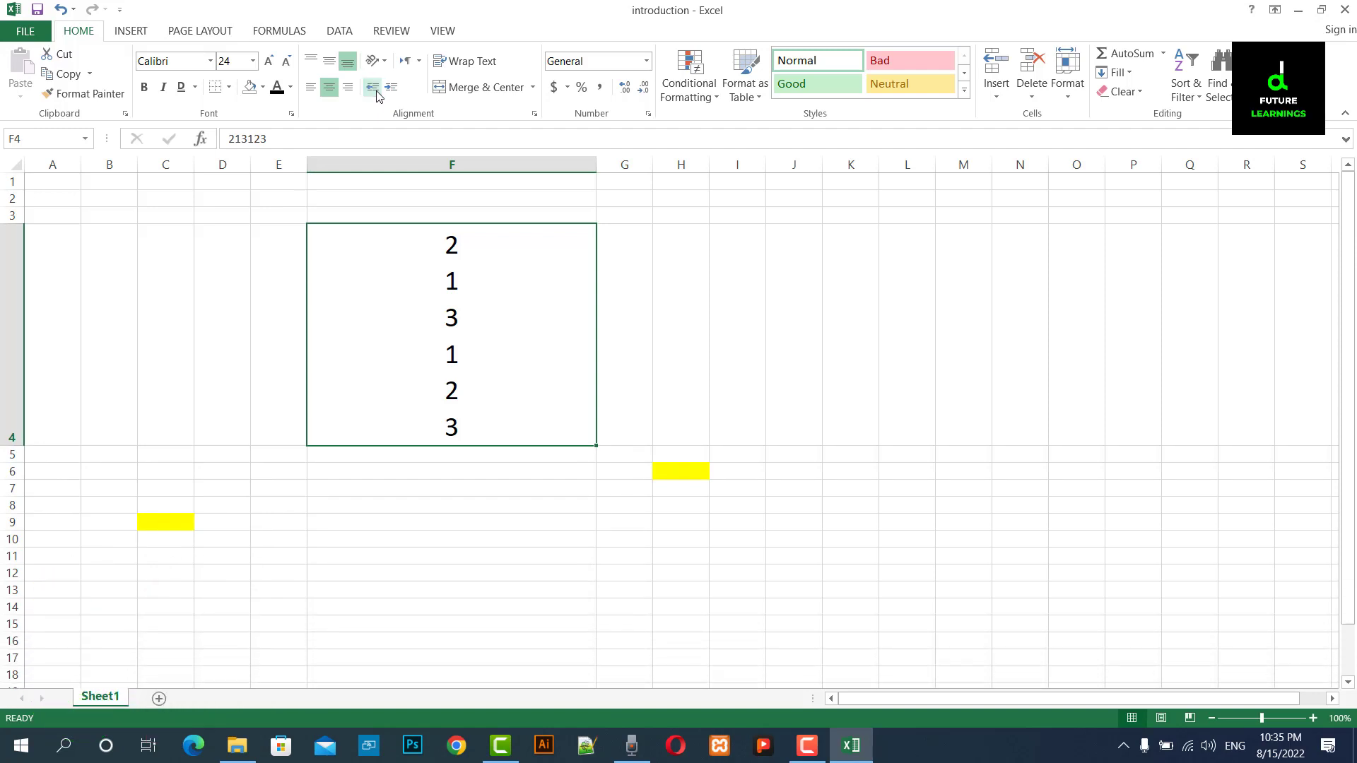
# Indent the number in F4 eleven more times, then remove all the indent again.
pyautogui.click(391, 92)
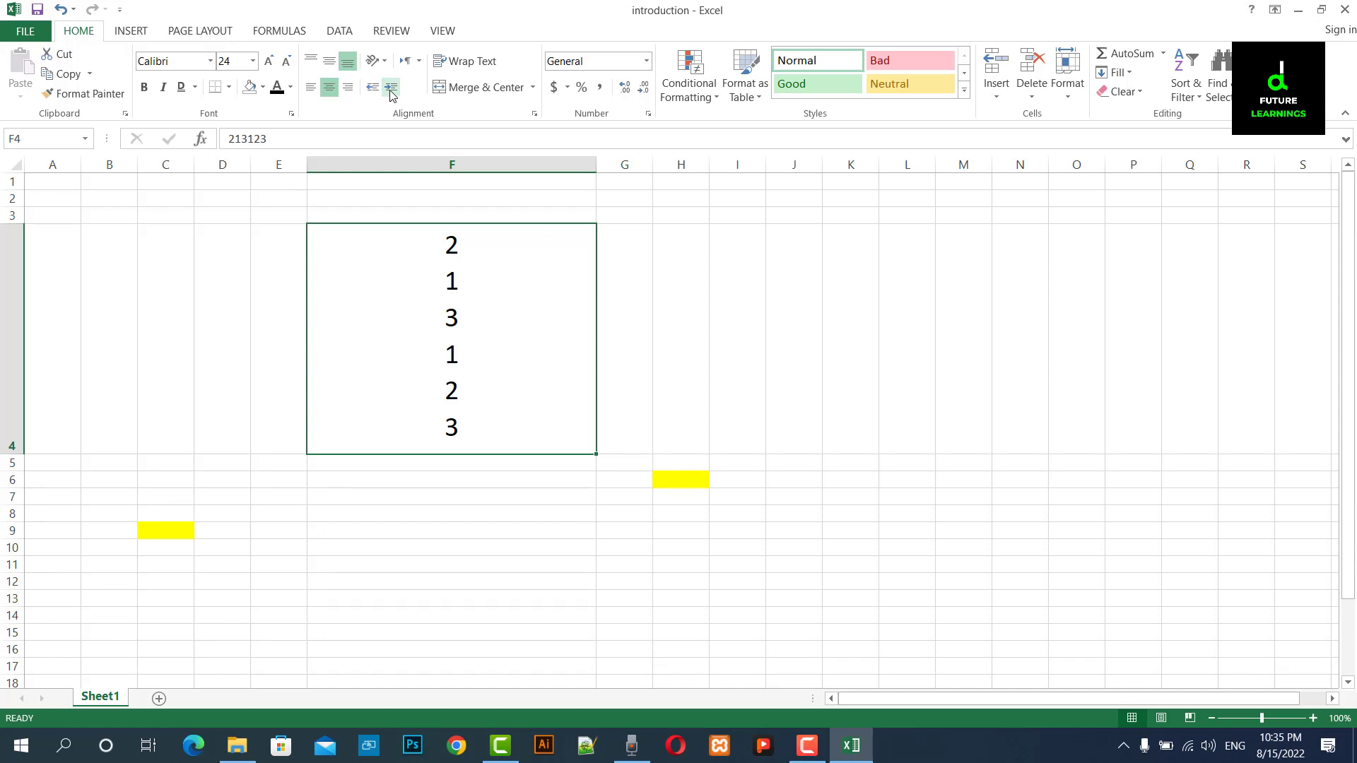
pyautogui.click(391, 92)
pyautogui.click(391, 91)
pyautogui.click(391, 92)
pyautogui.click(391, 92)
pyautogui.click(391, 92)
pyautogui.click(391, 92)
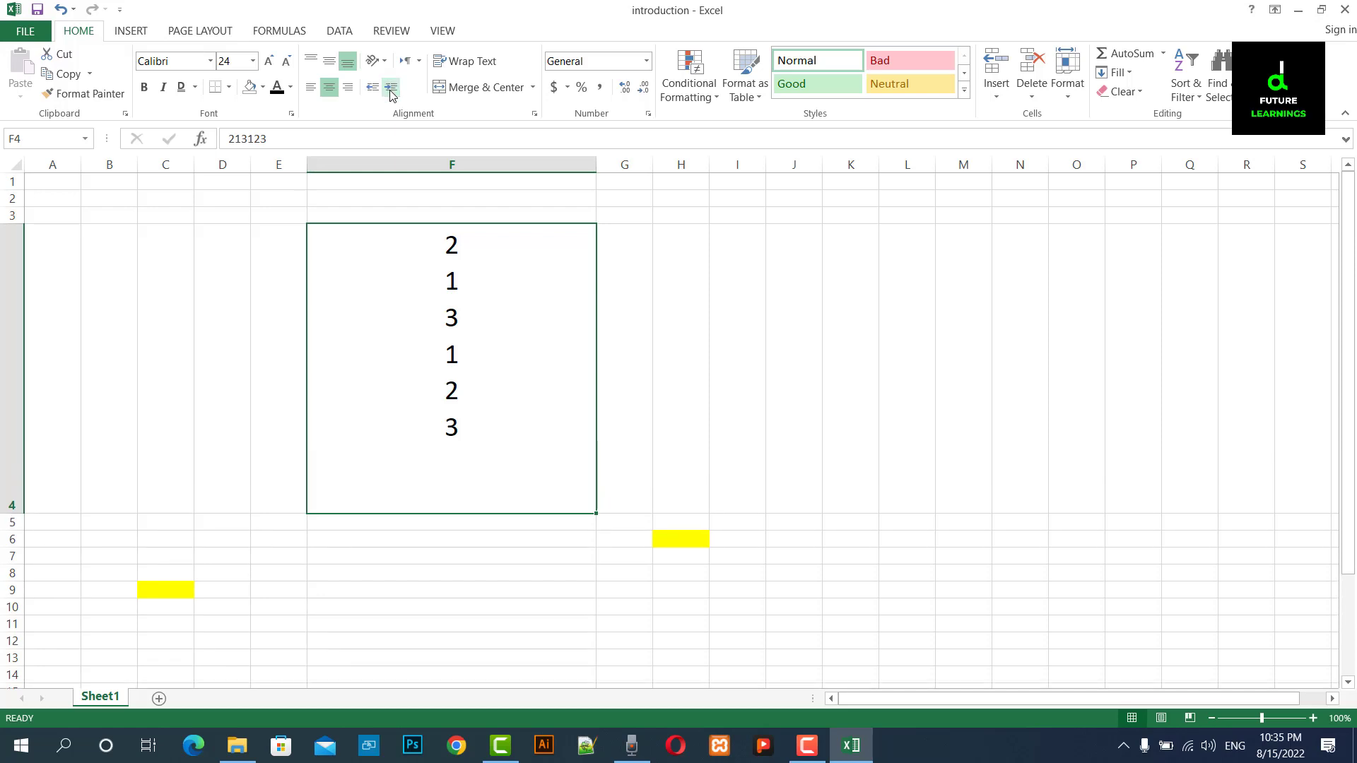
pyautogui.click(391, 92)
pyautogui.click(391, 92)
pyautogui.click(391, 92)
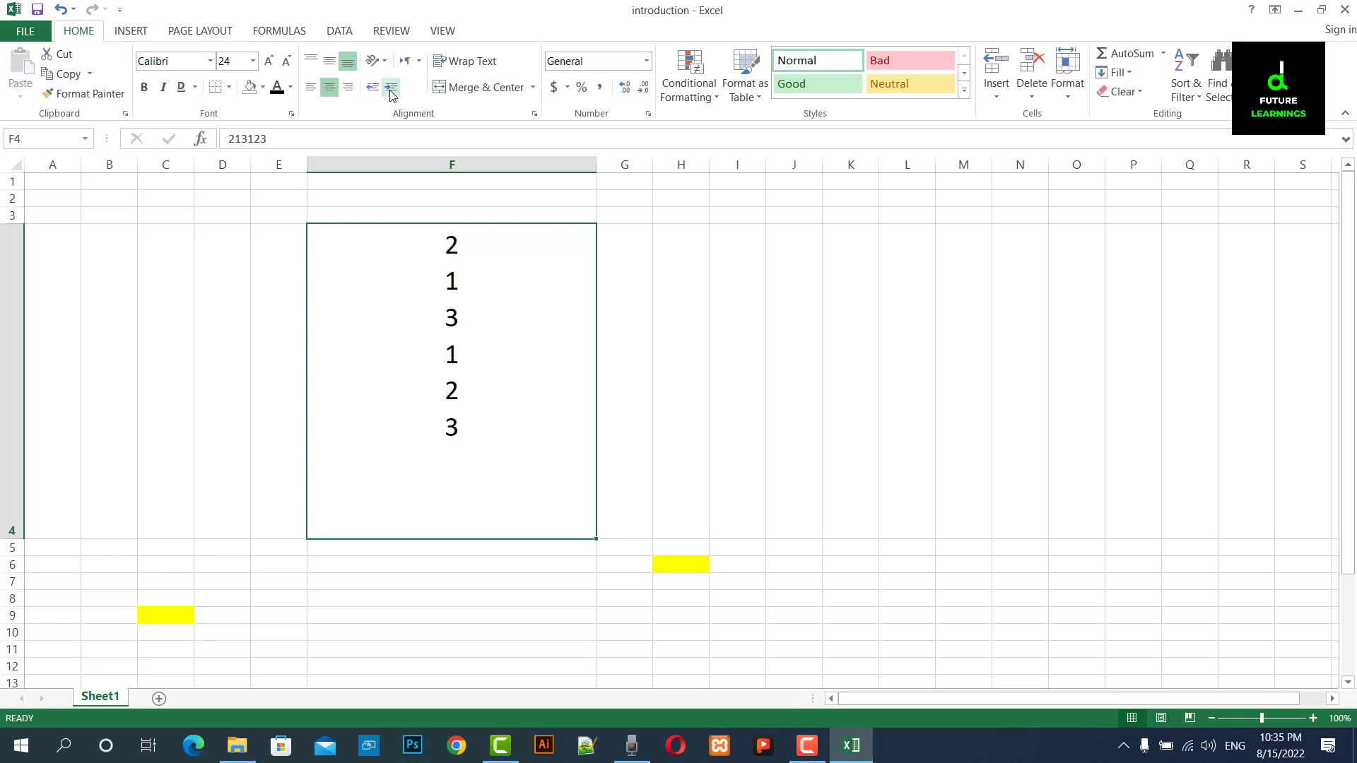
pyautogui.click(391, 92)
pyautogui.click(391, 92)
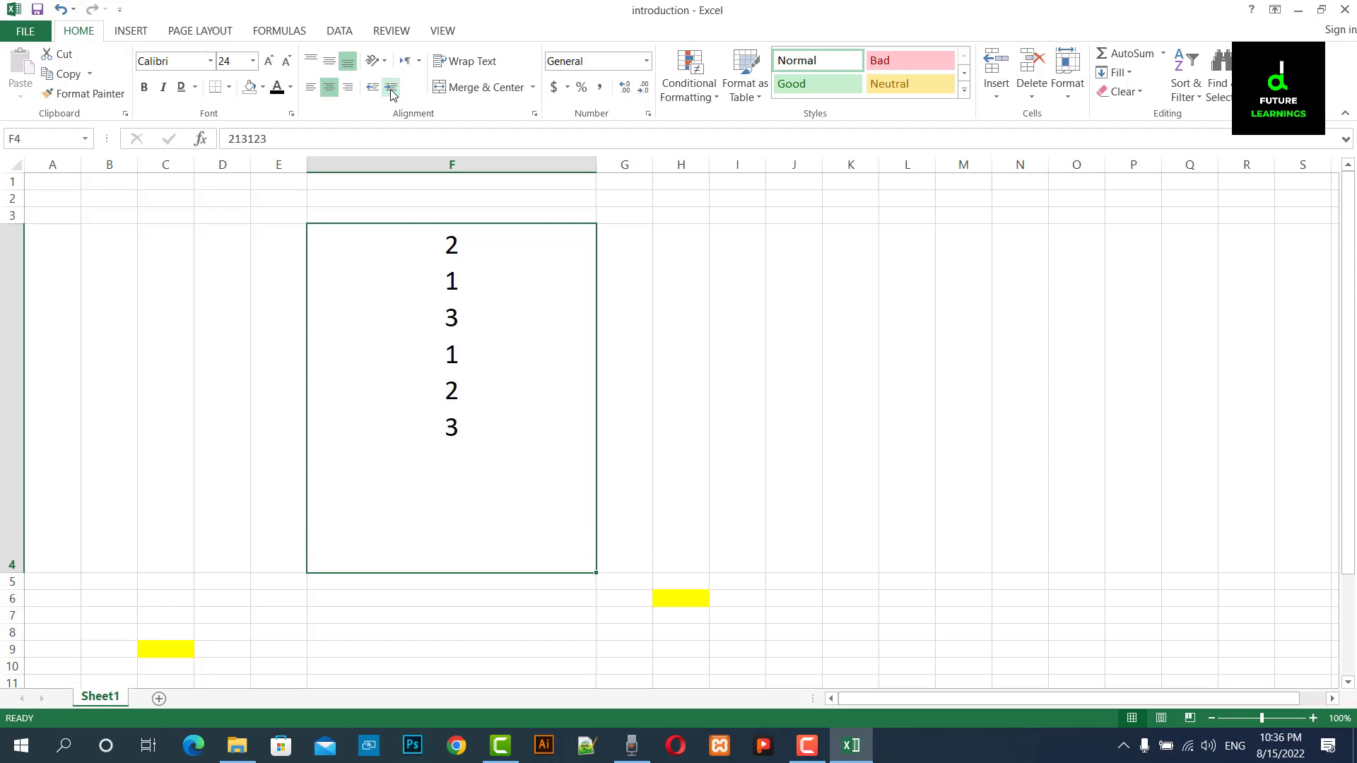
pyautogui.click(391, 92)
pyautogui.click(367, 96)
pyautogui.click(367, 96)
pyautogui.click(367, 96)
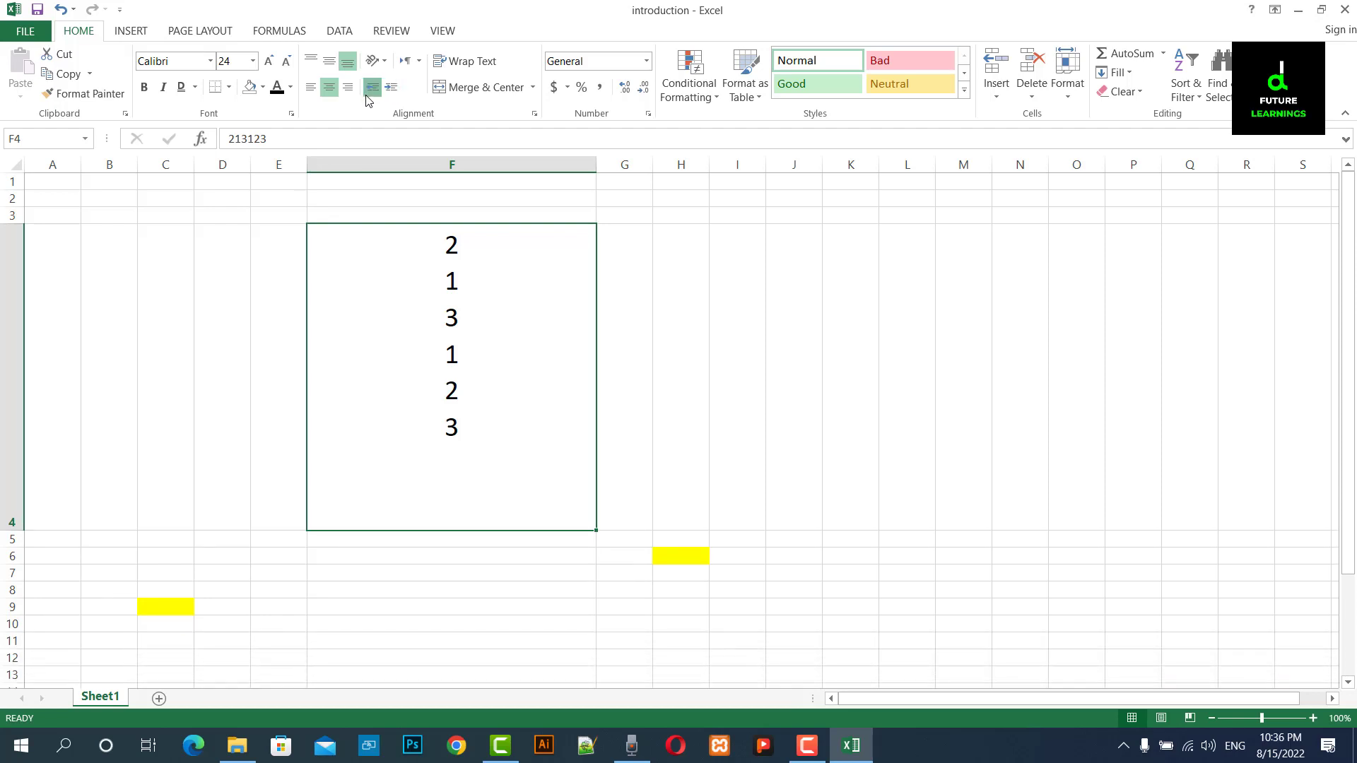
pyautogui.click(366, 96)
pyautogui.click(367, 96)
pyautogui.click(367, 96)
pyautogui.click(368, 92)
pyautogui.click(368, 92)
pyautogui.click(369, 89)
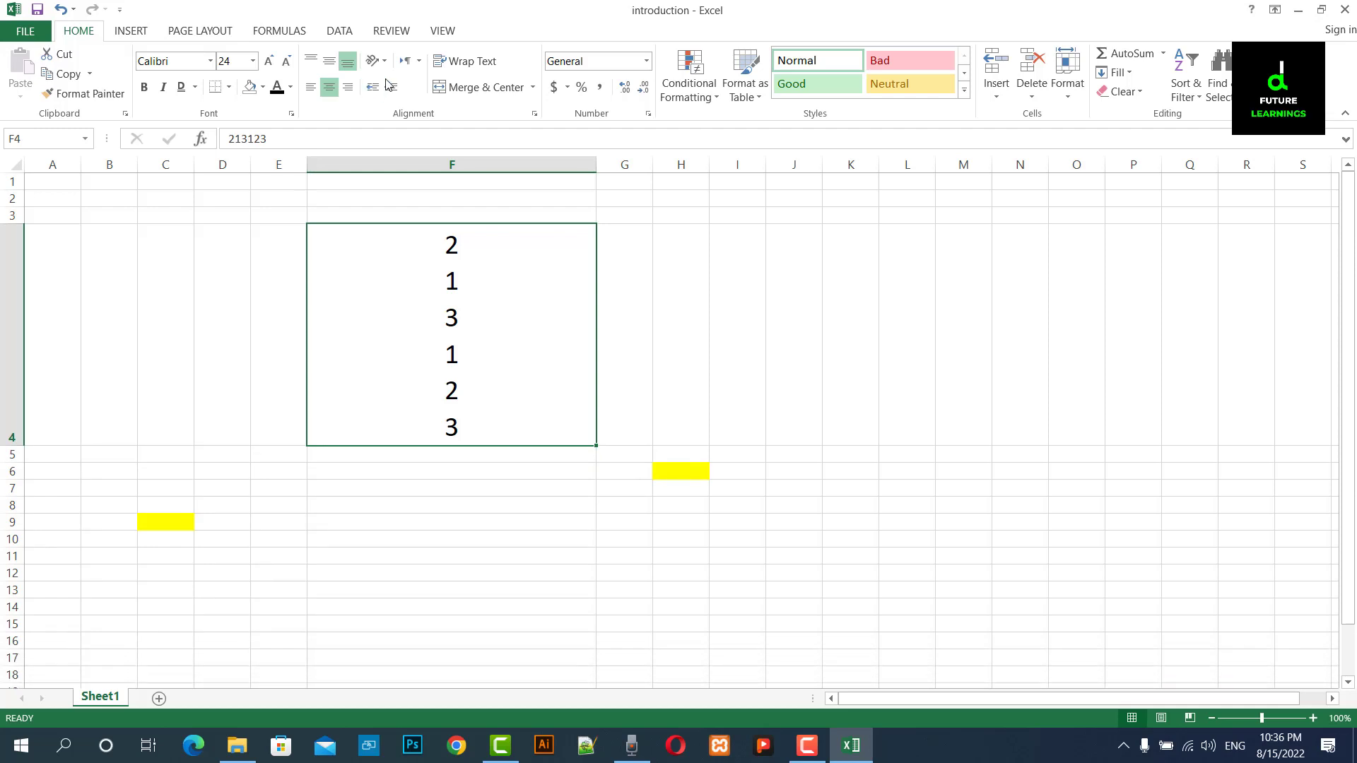
# Angle F4's text counterclockwise to 45° and bring up its Format Cells alignment settings.
pyautogui.click(376, 61)
pyautogui.click(408, 85)
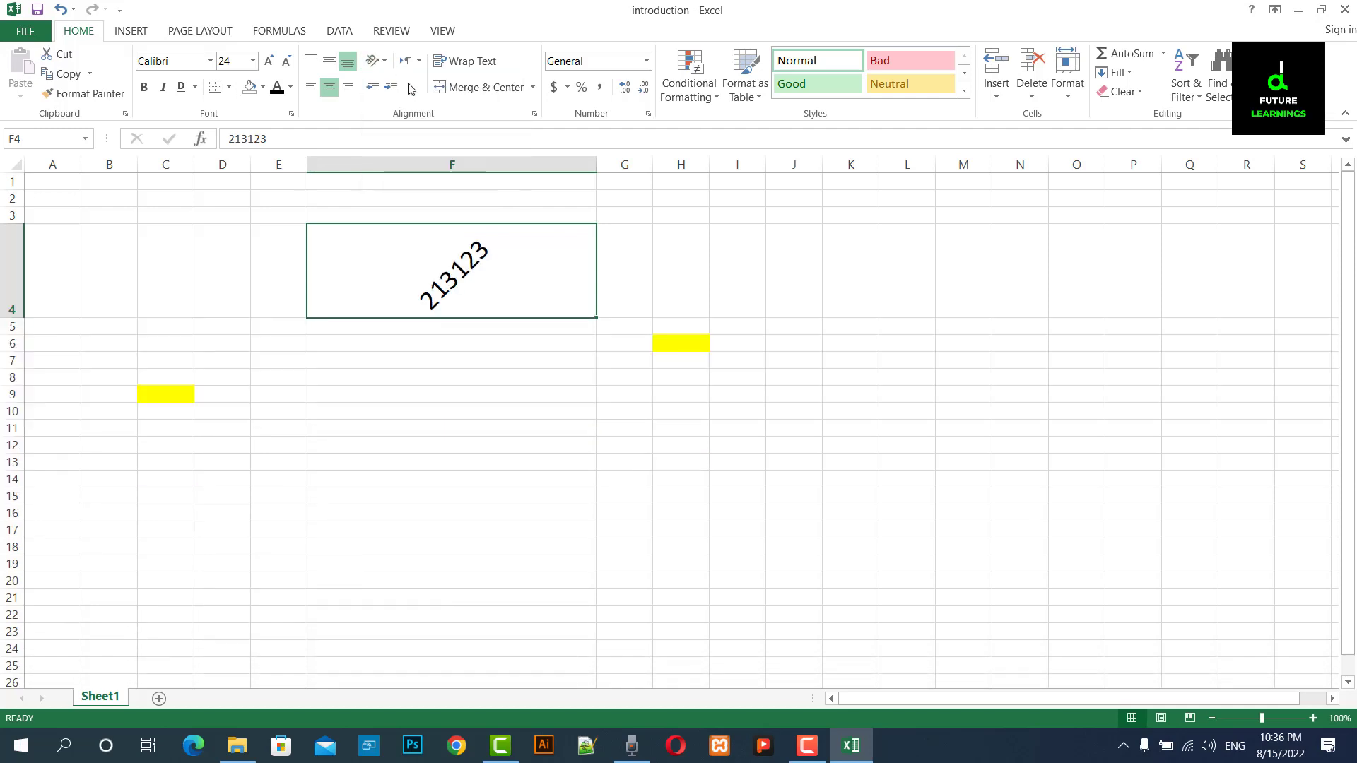
pyautogui.click(376, 60)
pyautogui.click(413, 192)
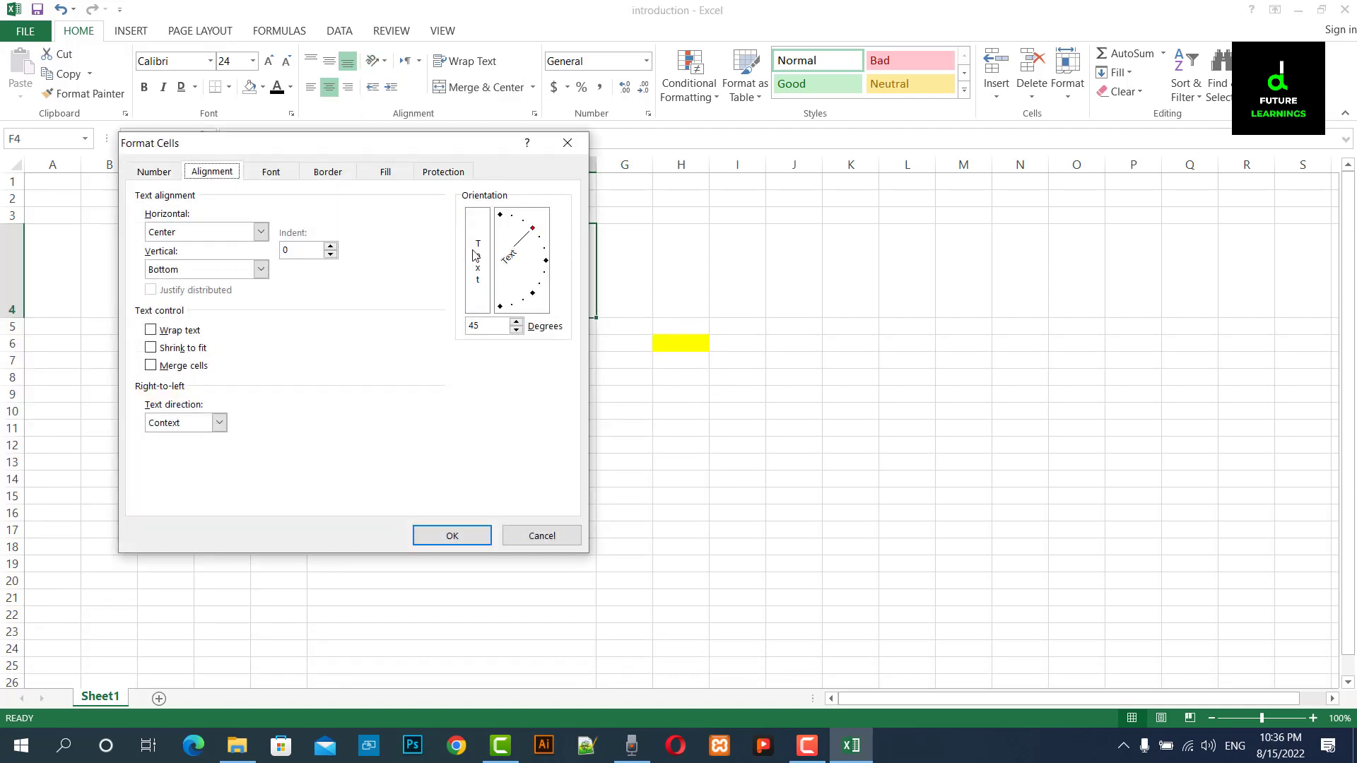
# Cancel Format Cells and undo four times, returning 213123 to one right-aligned line.
pyautogui.click(567, 143)
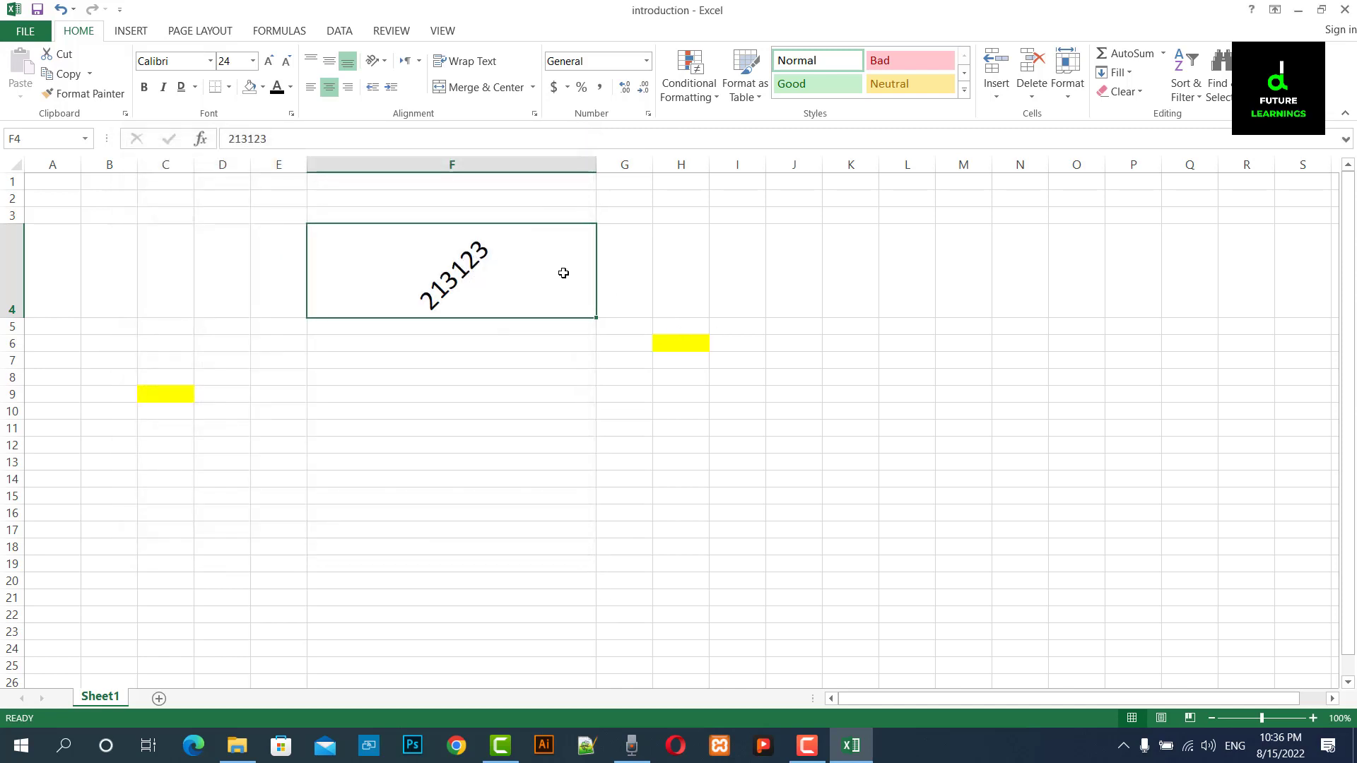
pyautogui.hotkey('ctrl', 'z')
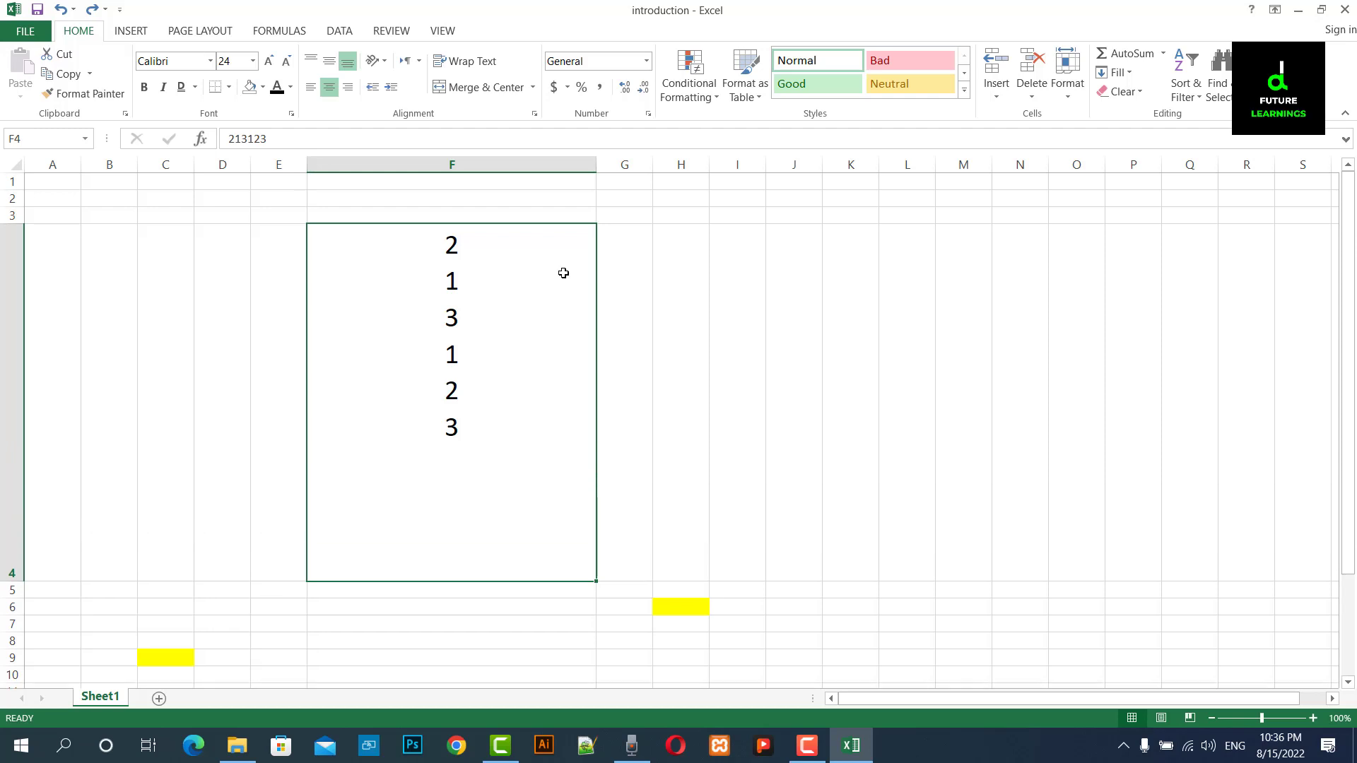
pyautogui.hotkey('ctrl', 'z')
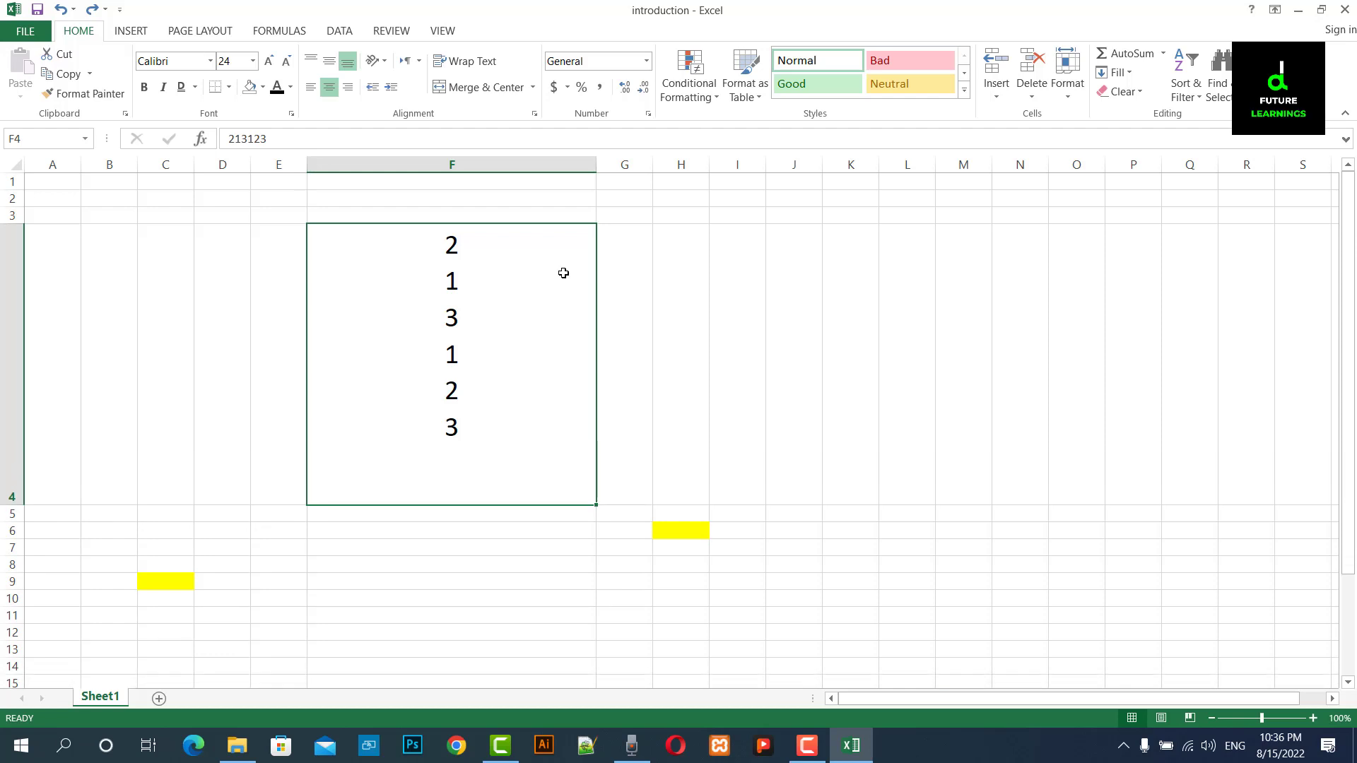
pyautogui.hotkey('ctrl', 'z')
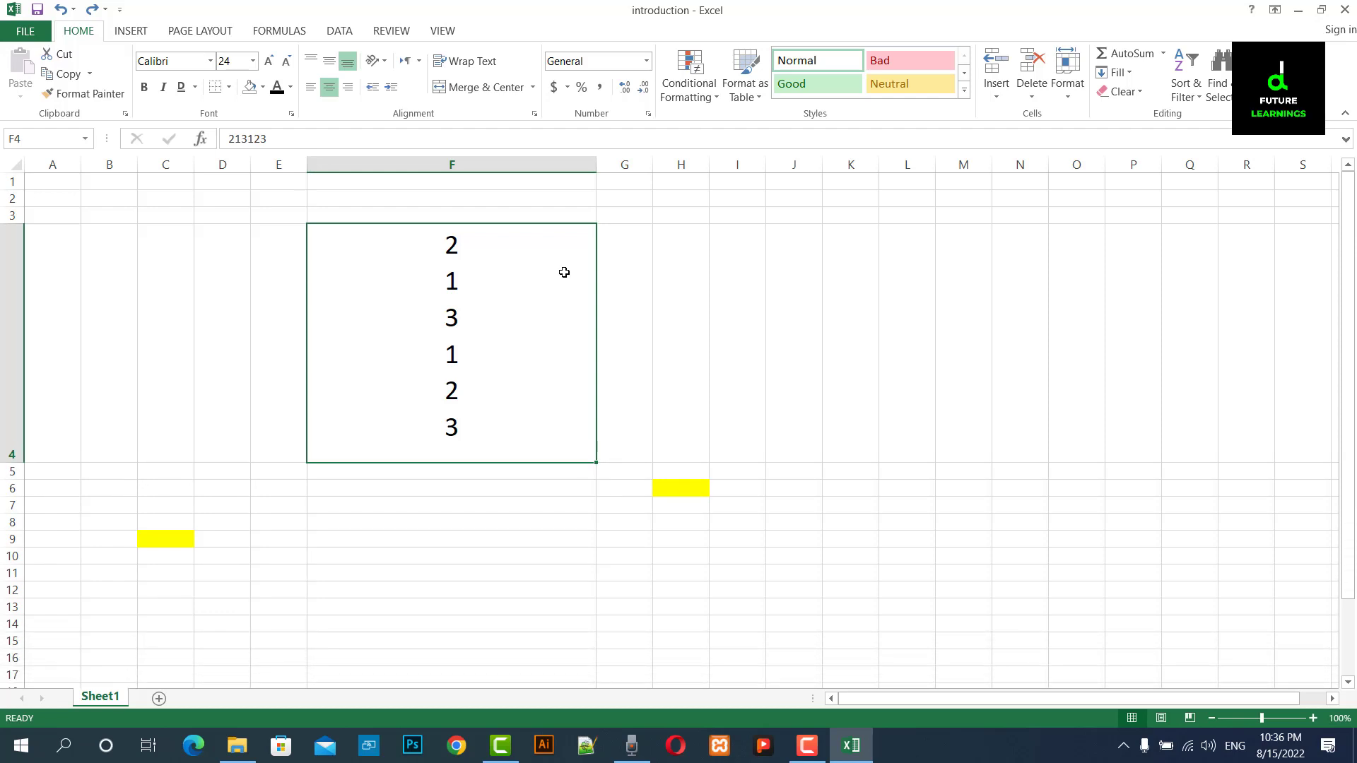
pyautogui.hotkey('ctrl', 'z')
# Reselect F4 and AutoFit column F around 213123 with Alt+H, O, I.
pyautogui.click(267, 313)
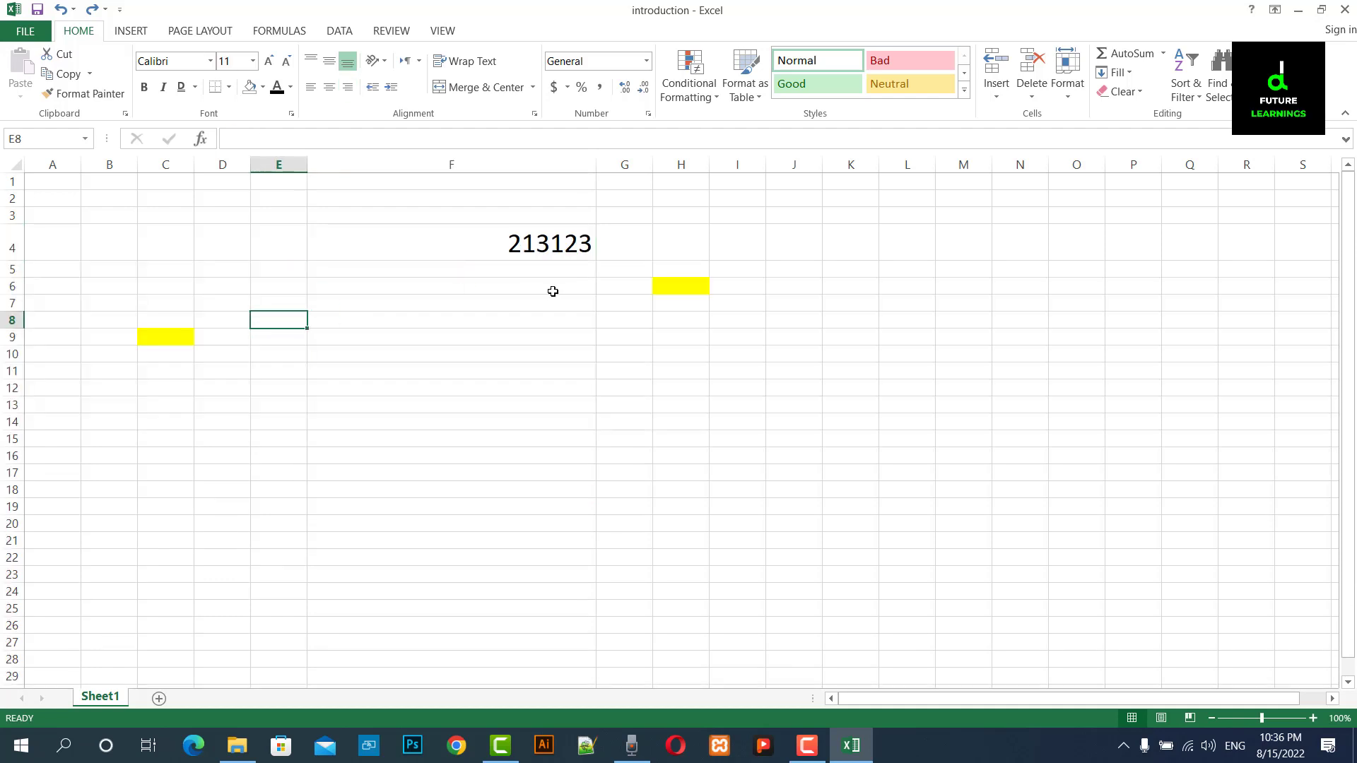
pyautogui.click(566, 241)
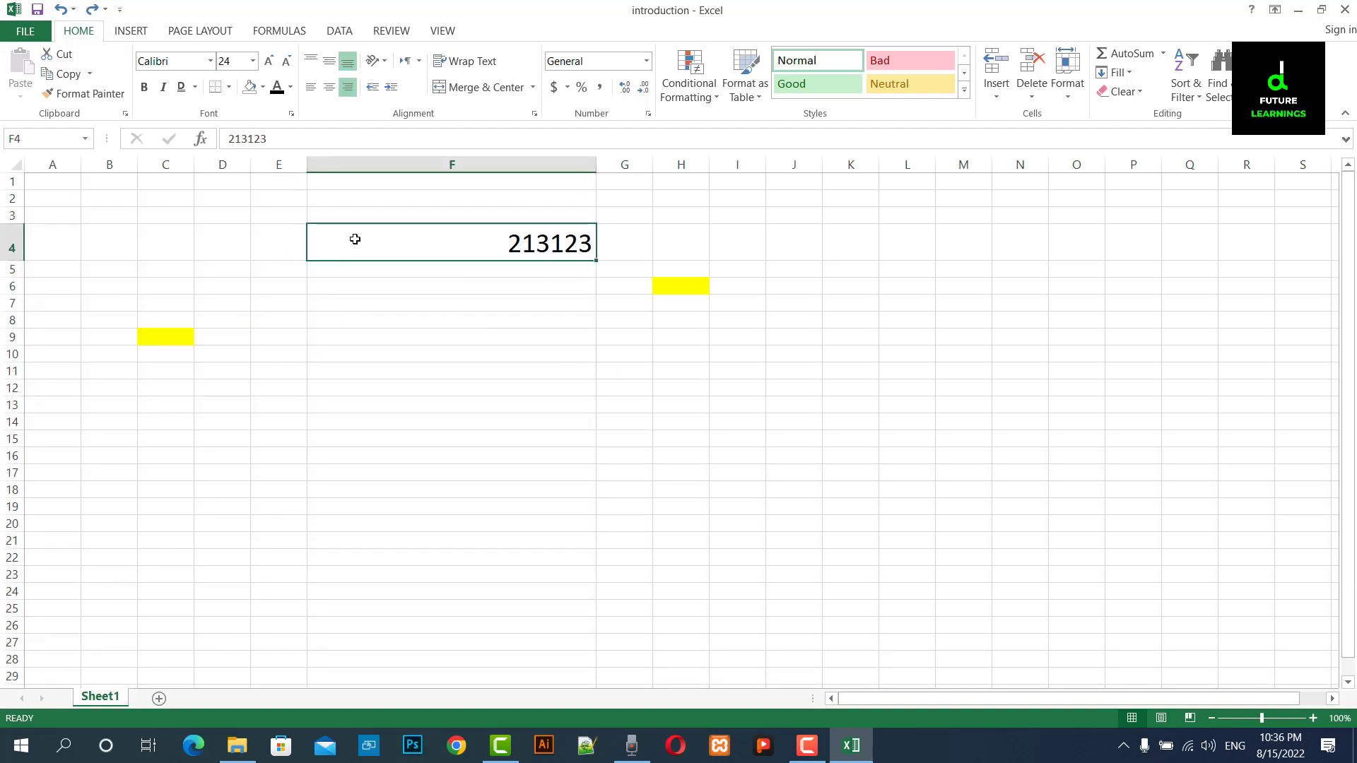
pyautogui.hotkey('alt', 'h')
pyautogui.press('o')
pyautogui.press('i')
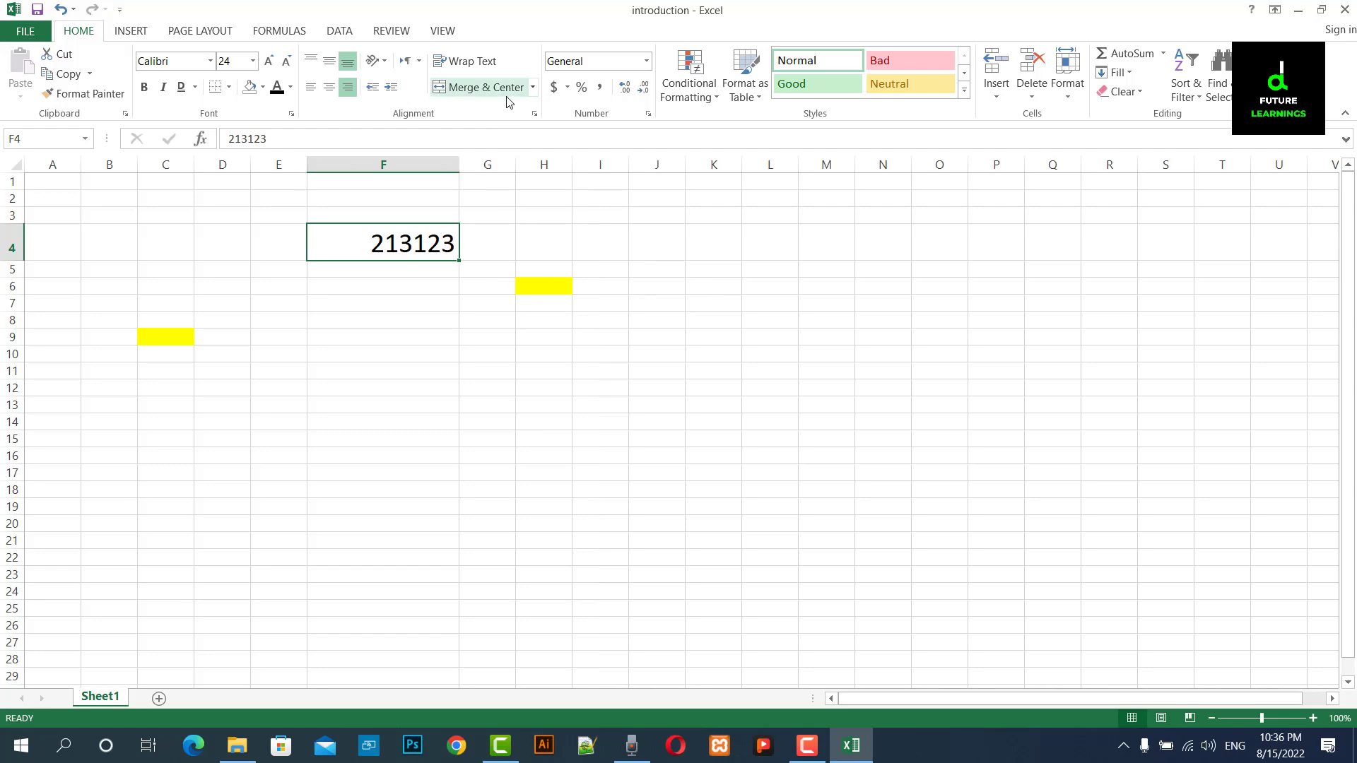
# Select F4:G4 and merge them, centring 213123 across both cells.
pyautogui.click(544, 334)
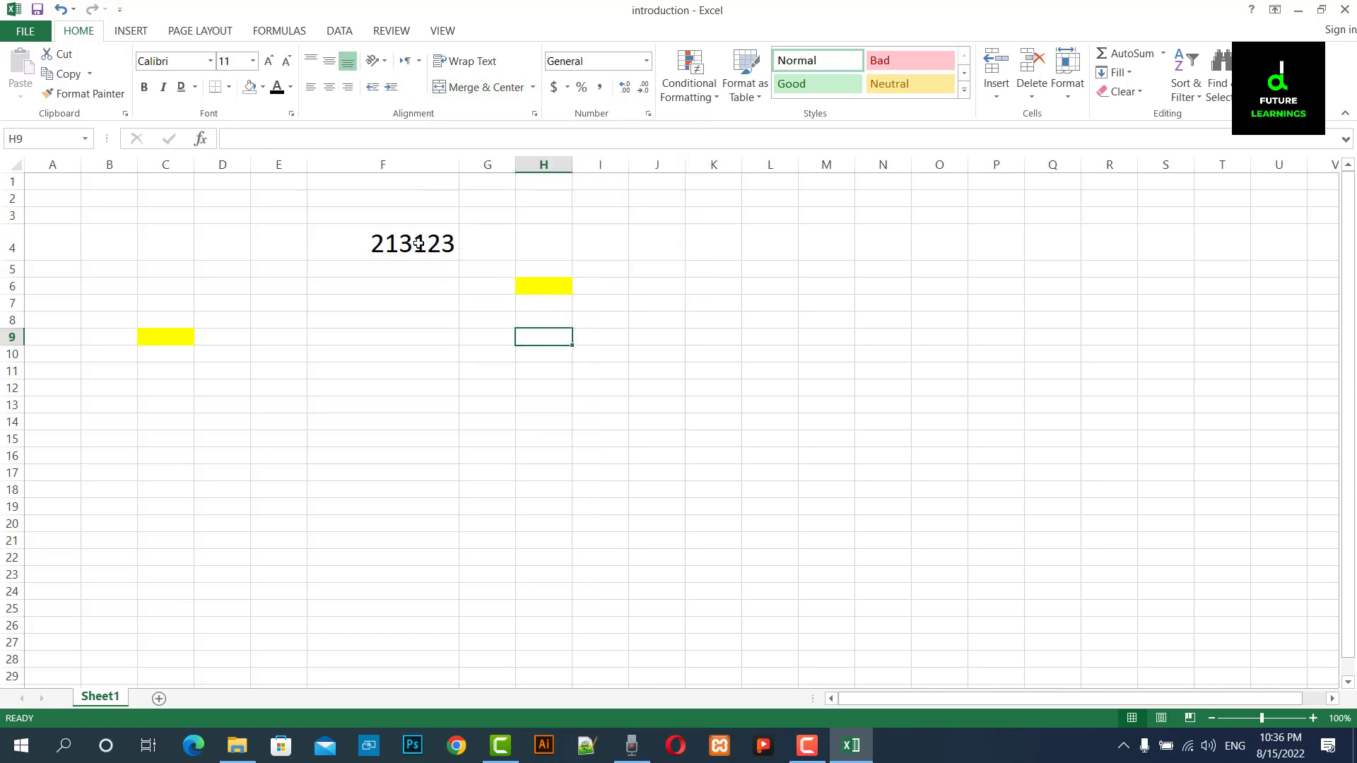
pyautogui.moveTo(407, 241); pyautogui.dragTo(476, 239)
pyautogui.click(477, 239)
pyautogui.moveTo(391, 244); pyautogui.dragTo(484, 244)
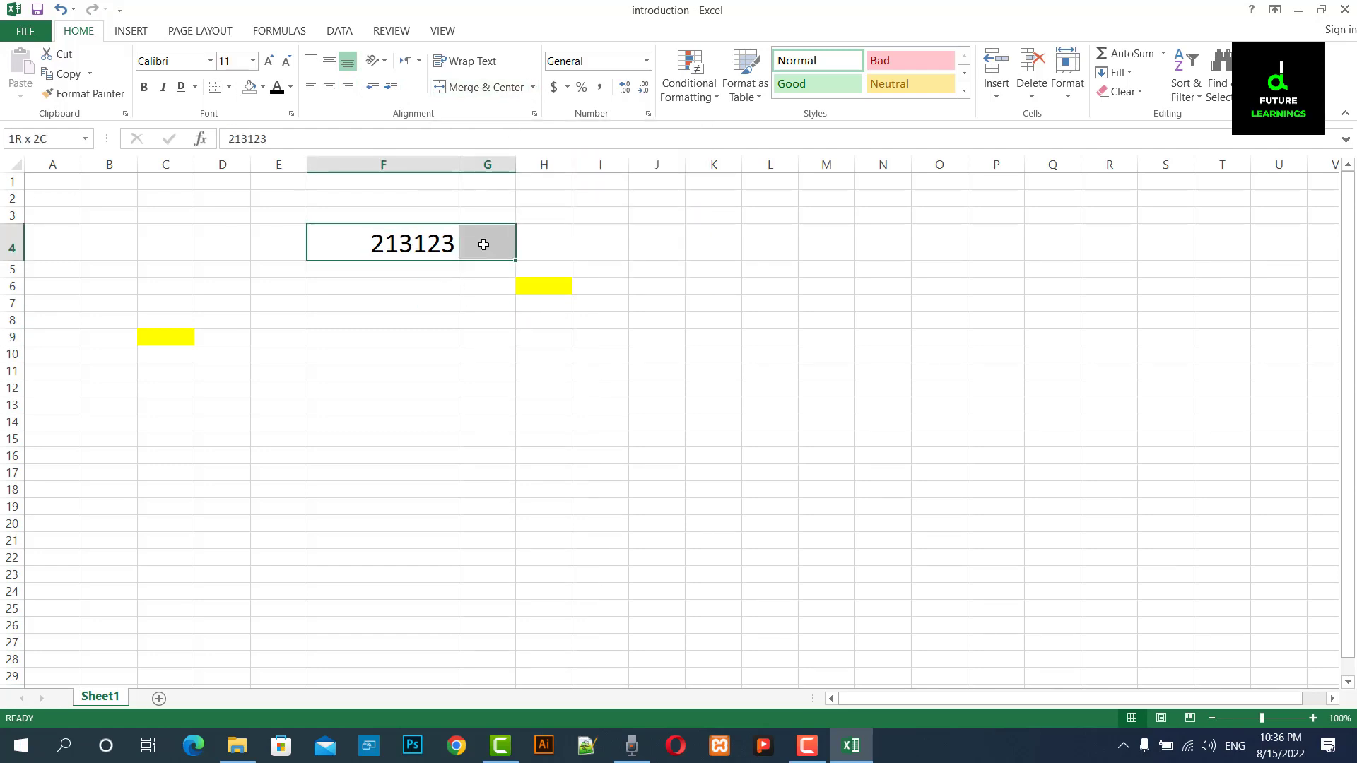
pyautogui.click(632, 333)
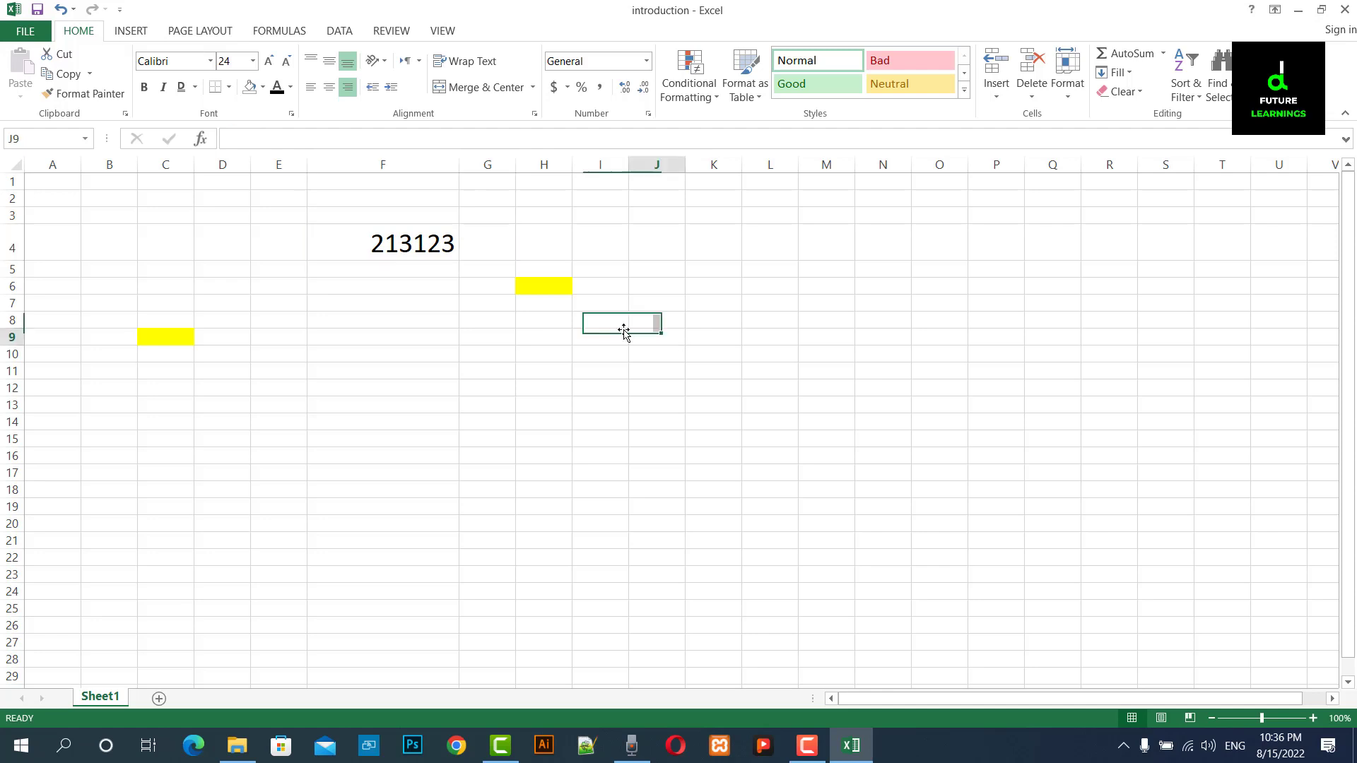
pyautogui.moveTo(388, 236); pyautogui.dragTo(466, 240)
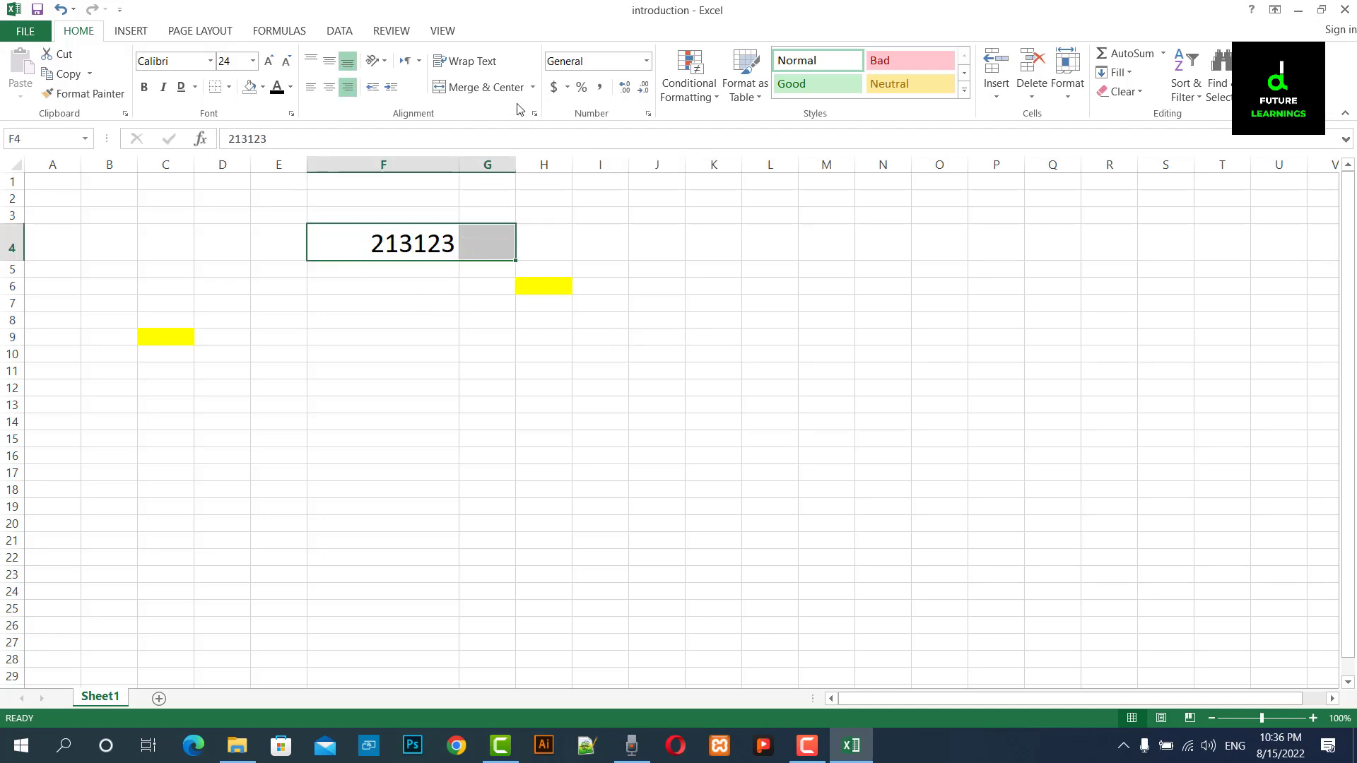
pyautogui.click(487, 86)
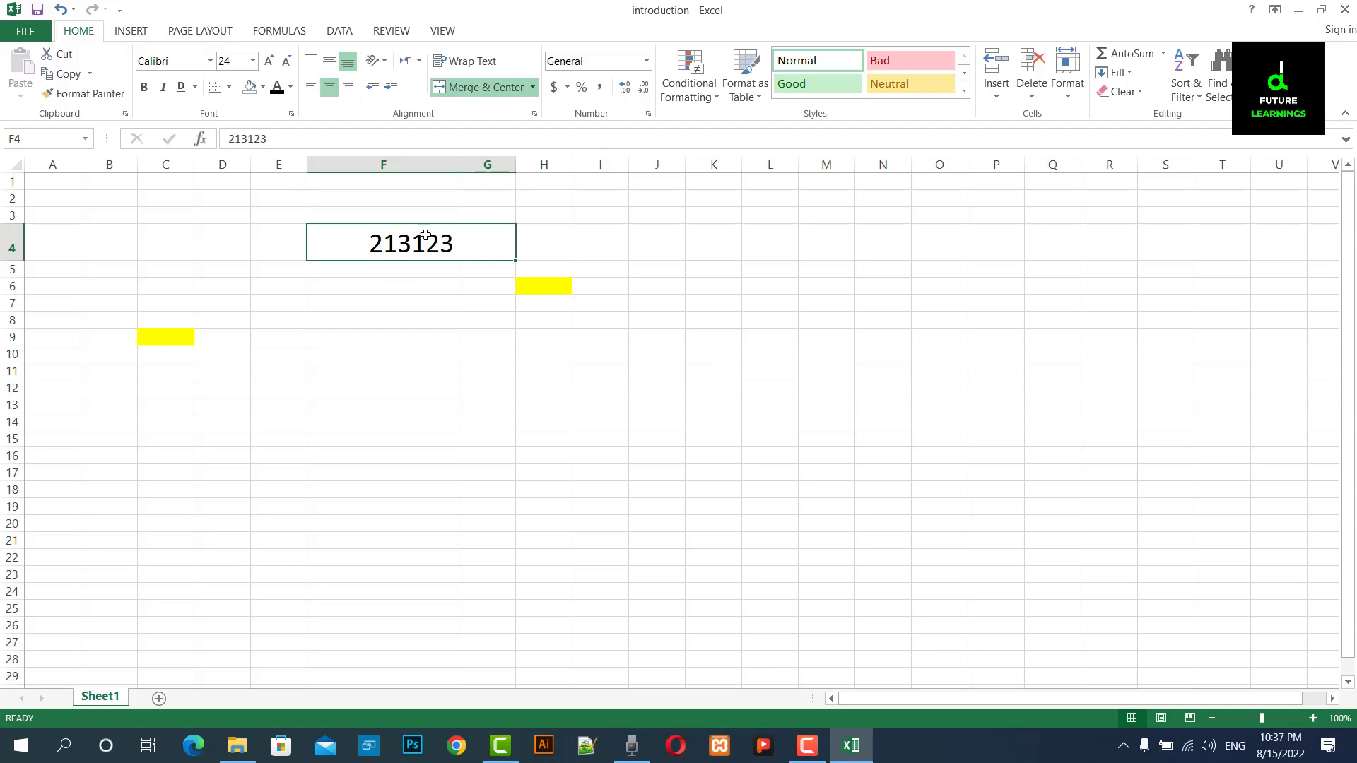
# Unmerge F4 and G4, leaving only F4 selected.
pyautogui.click(532, 87)
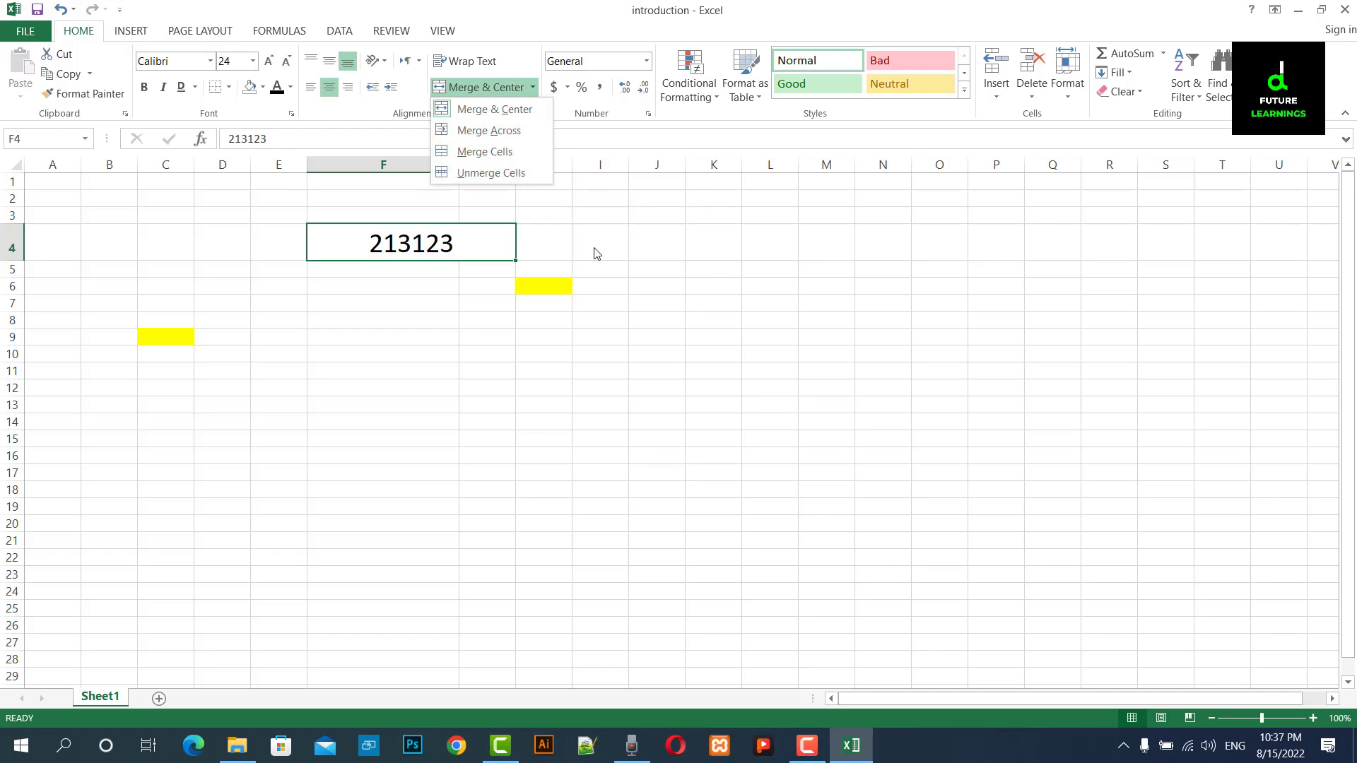
pyautogui.click(465, 272)
pyautogui.click(506, 87)
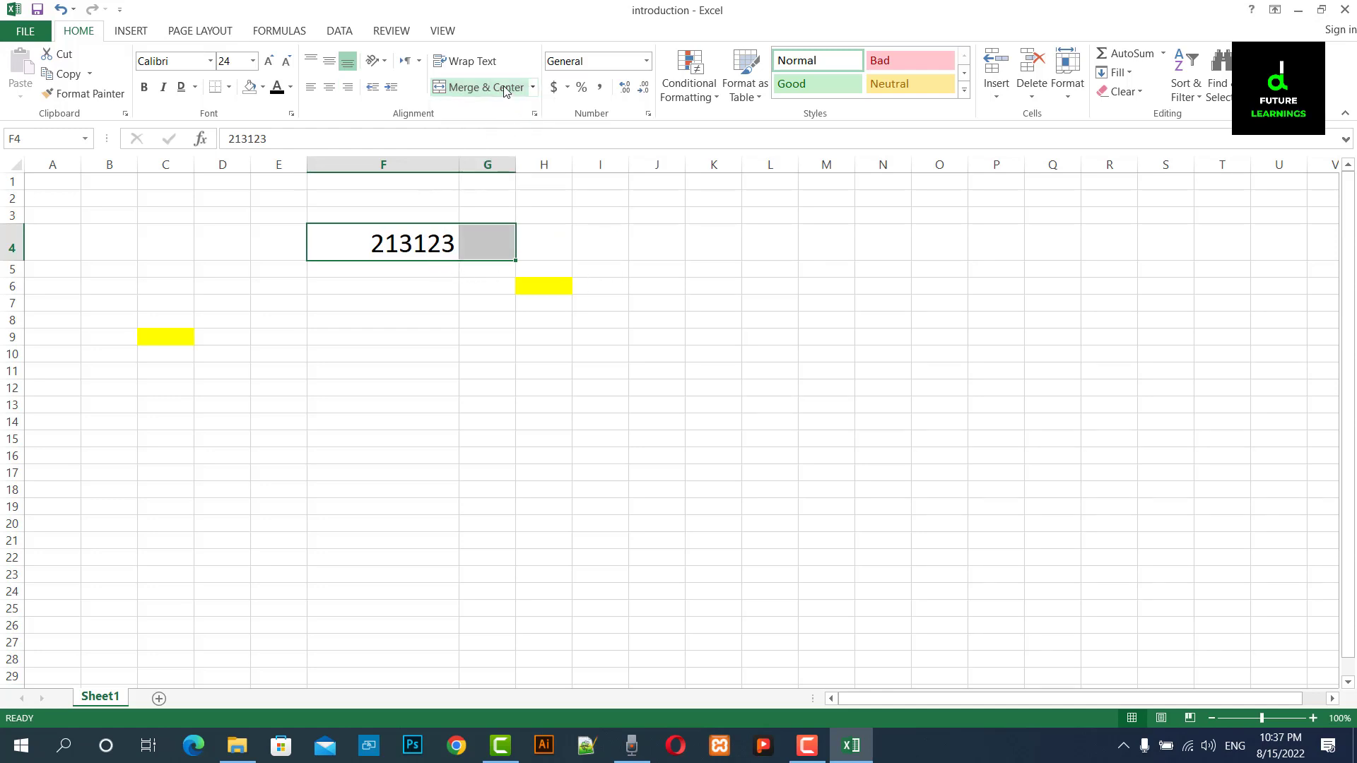
pyautogui.click(586, 272)
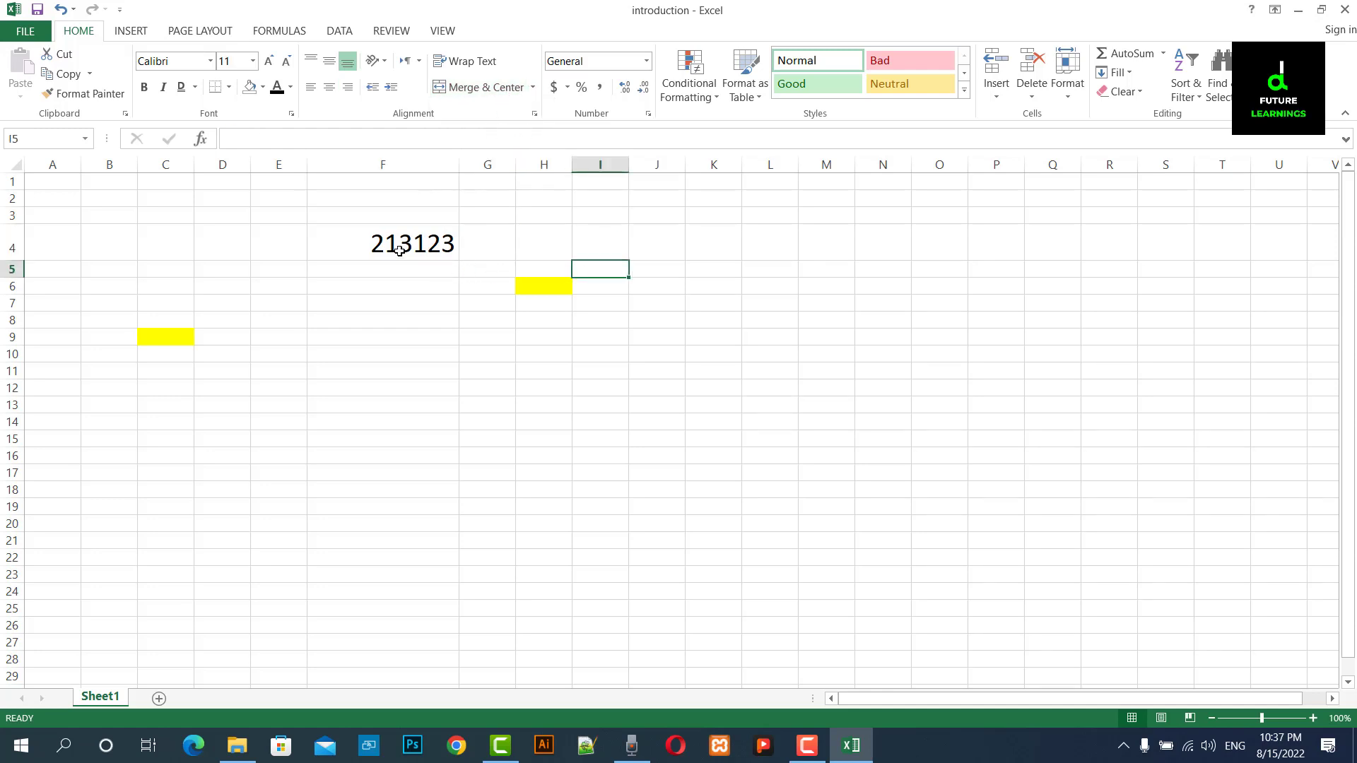
pyautogui.click(398, 248)
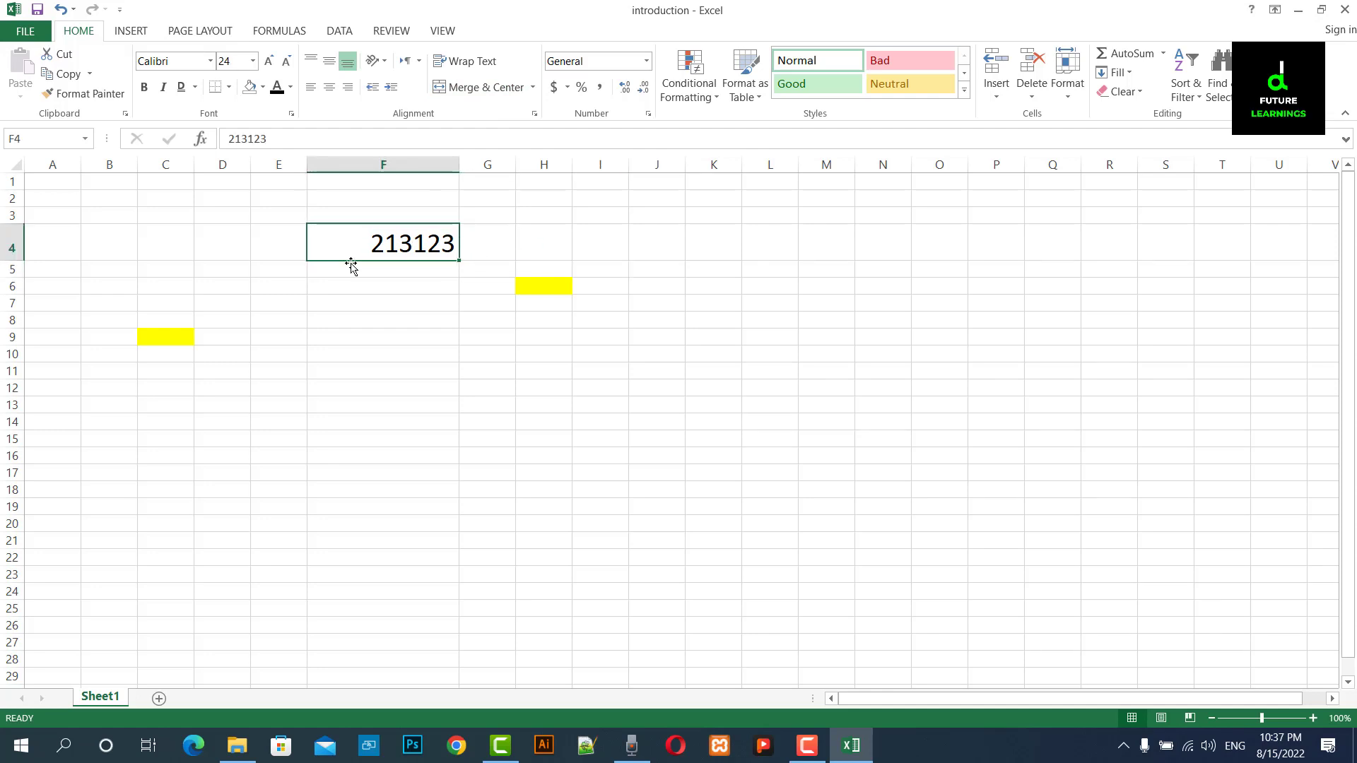
pyautogui.moveTo(394, 244); pyautogui.dragTo(464, 242)
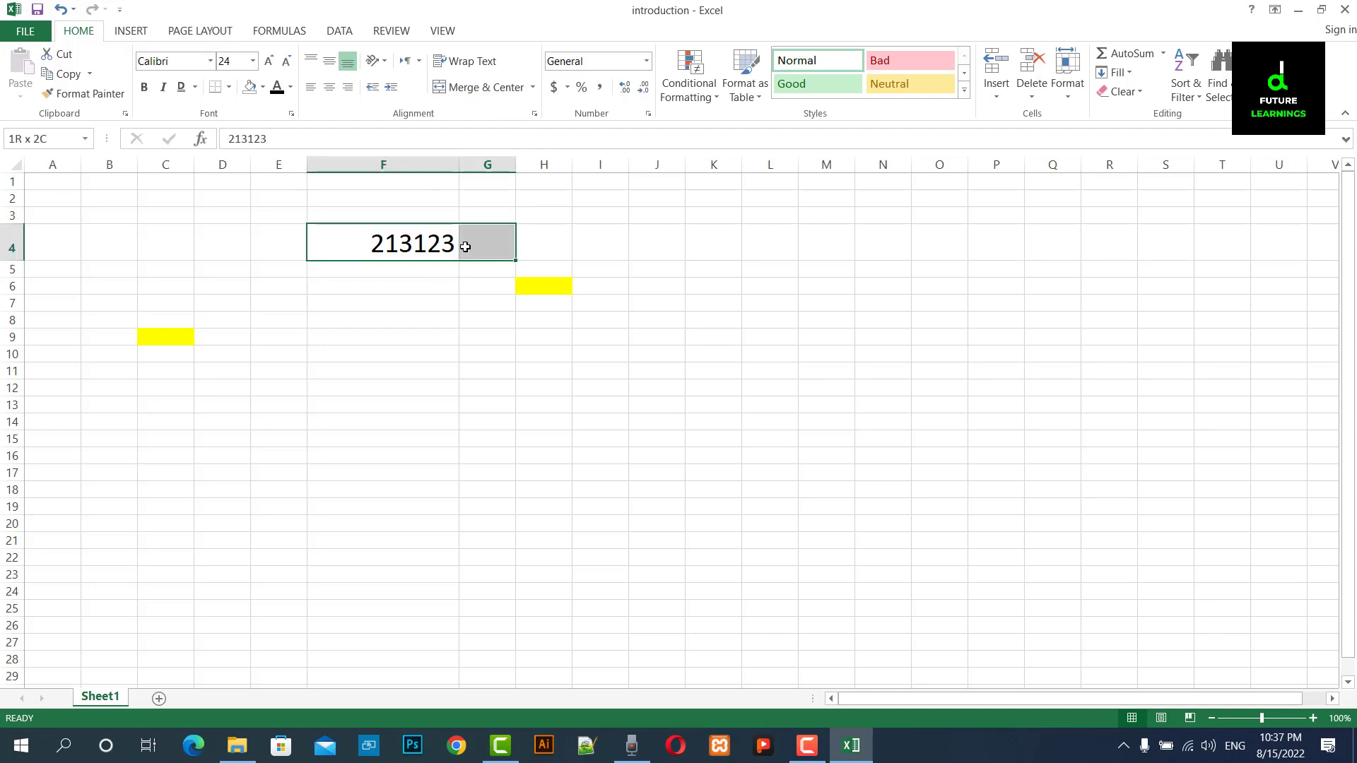
pyautogui.click(454, 243)
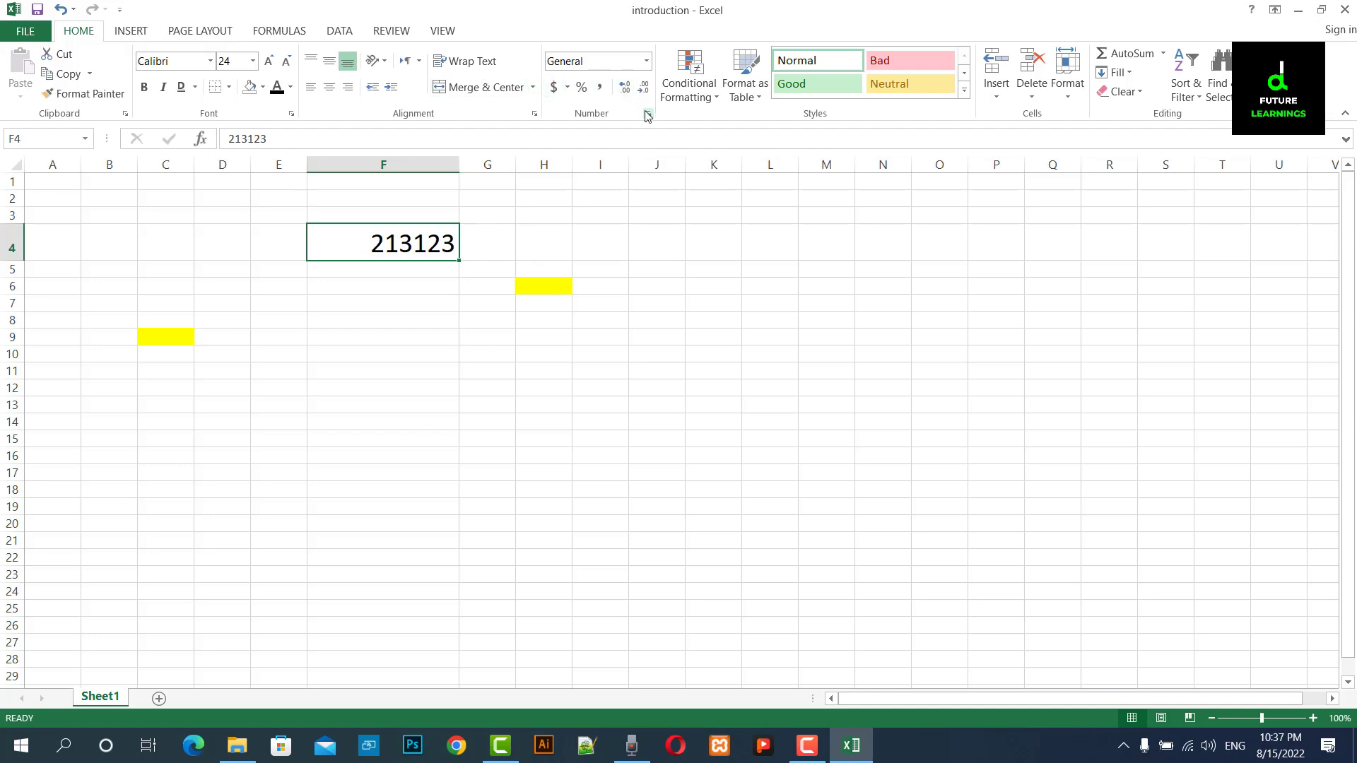
# Apply accounting format to F4, widen column F, switch currency to £ then ¥, then apply comma style.
pyautogui.click(554, 86)
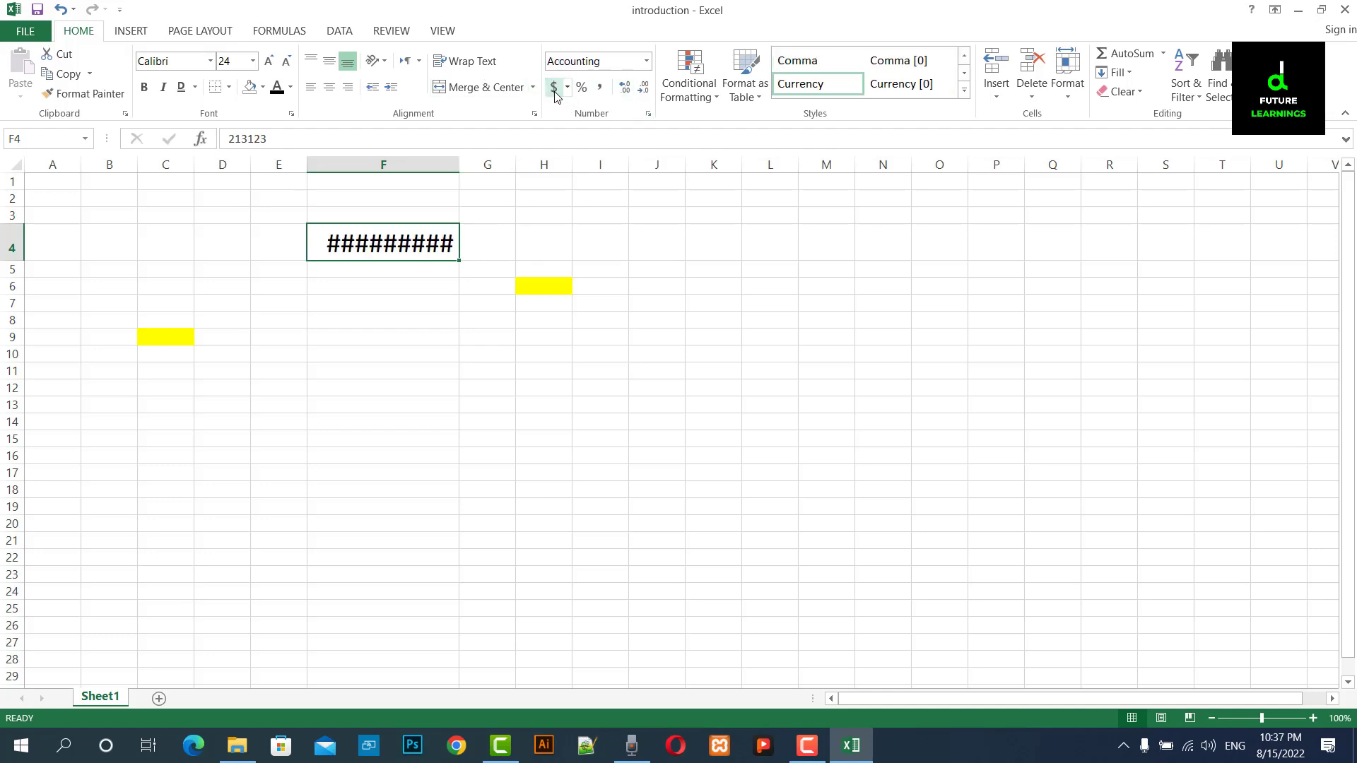
pyautogui.moveTo(457, 168); pyautogui.dragTo(498, 168)
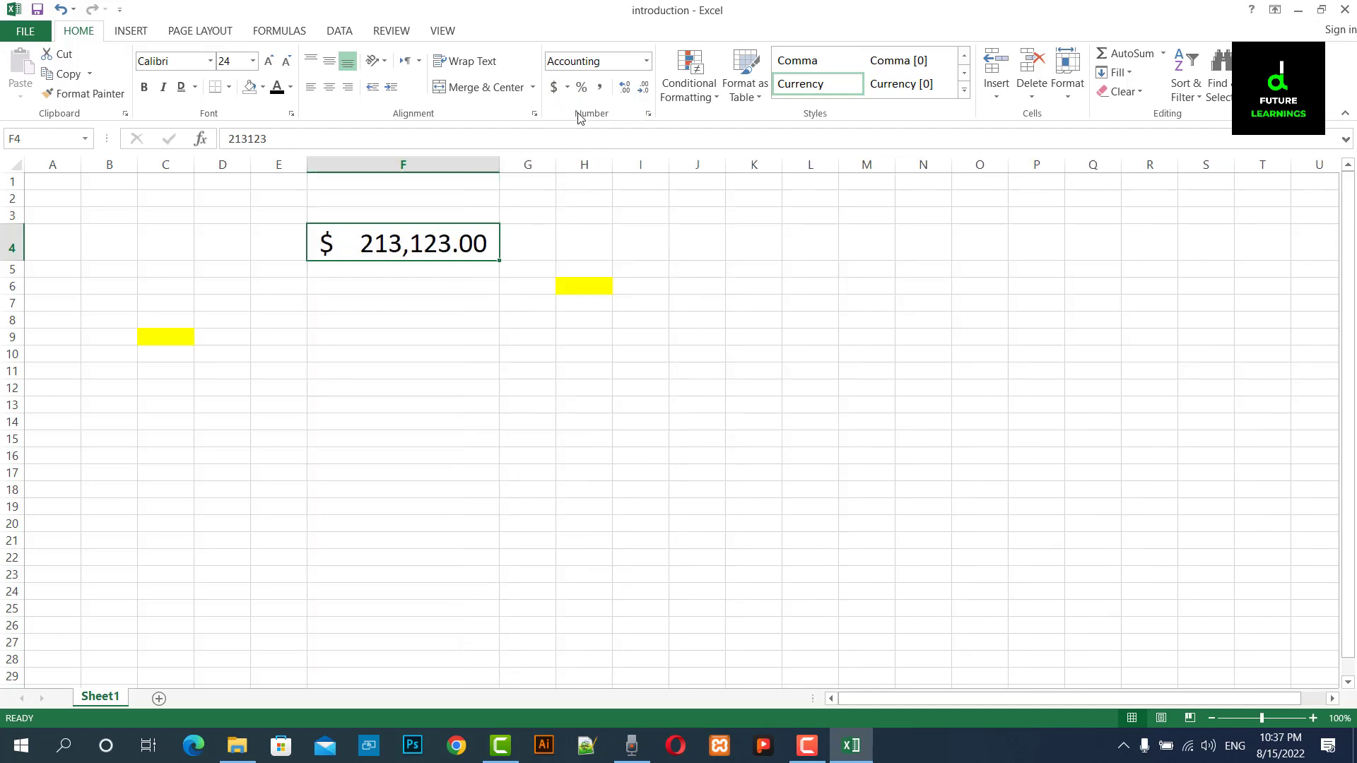
pyautogui.click(568, 88)
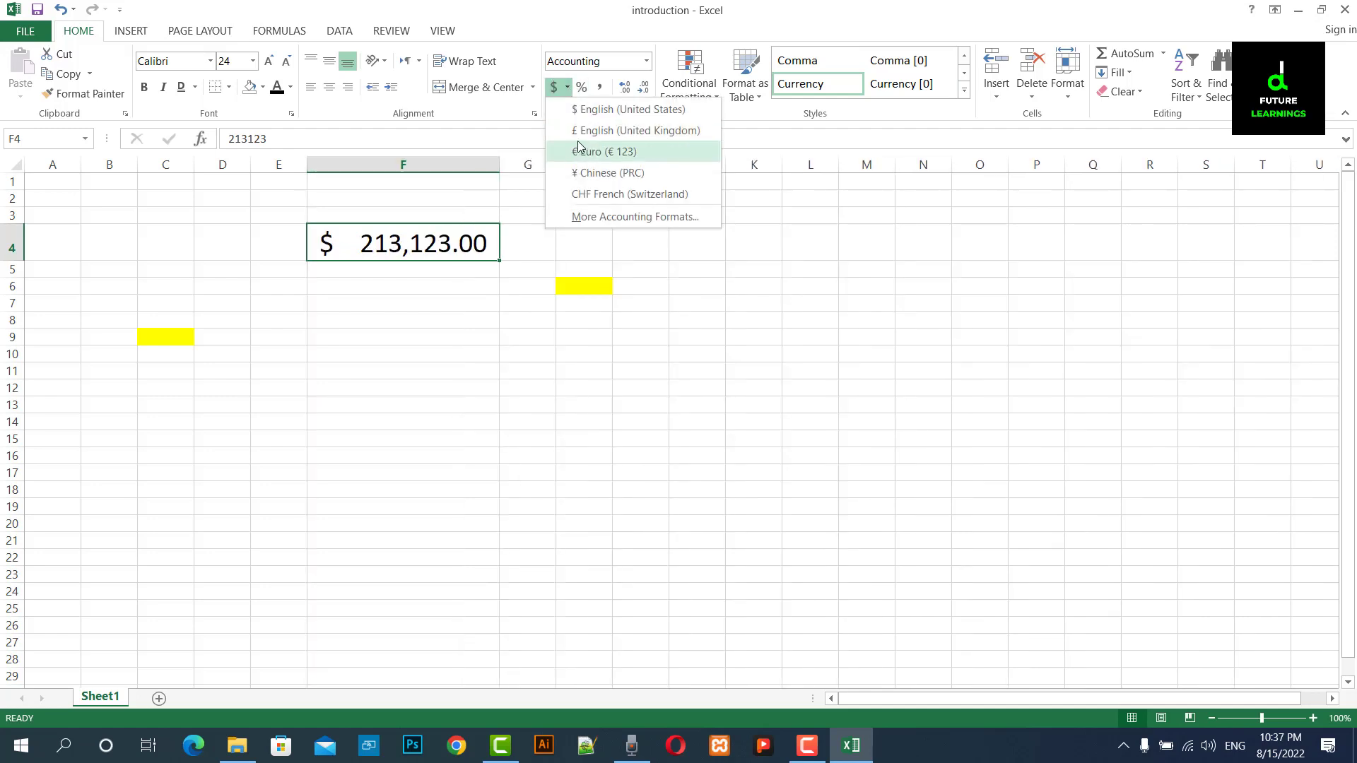
pyautogui.click(587, 130)
pyautogui.click(569, 87)
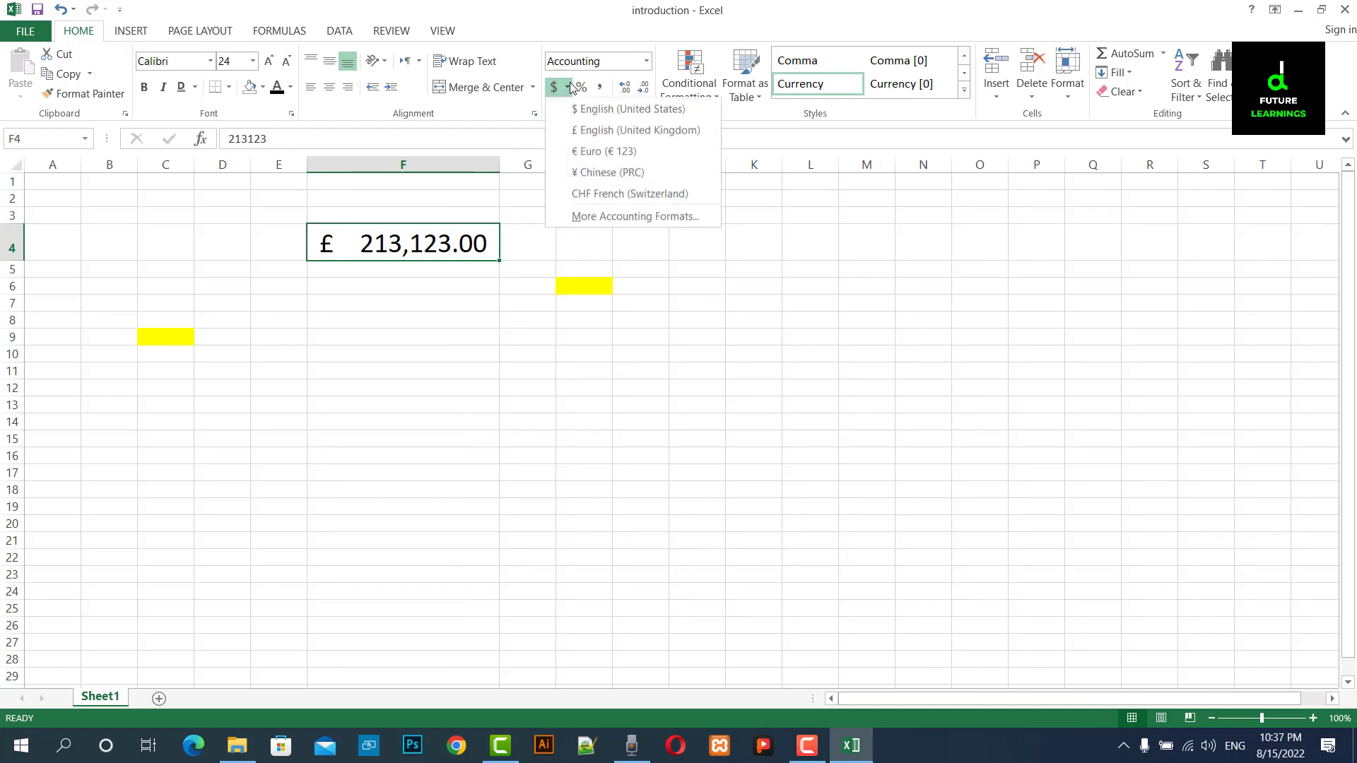
pyautogui.click(599, 172)
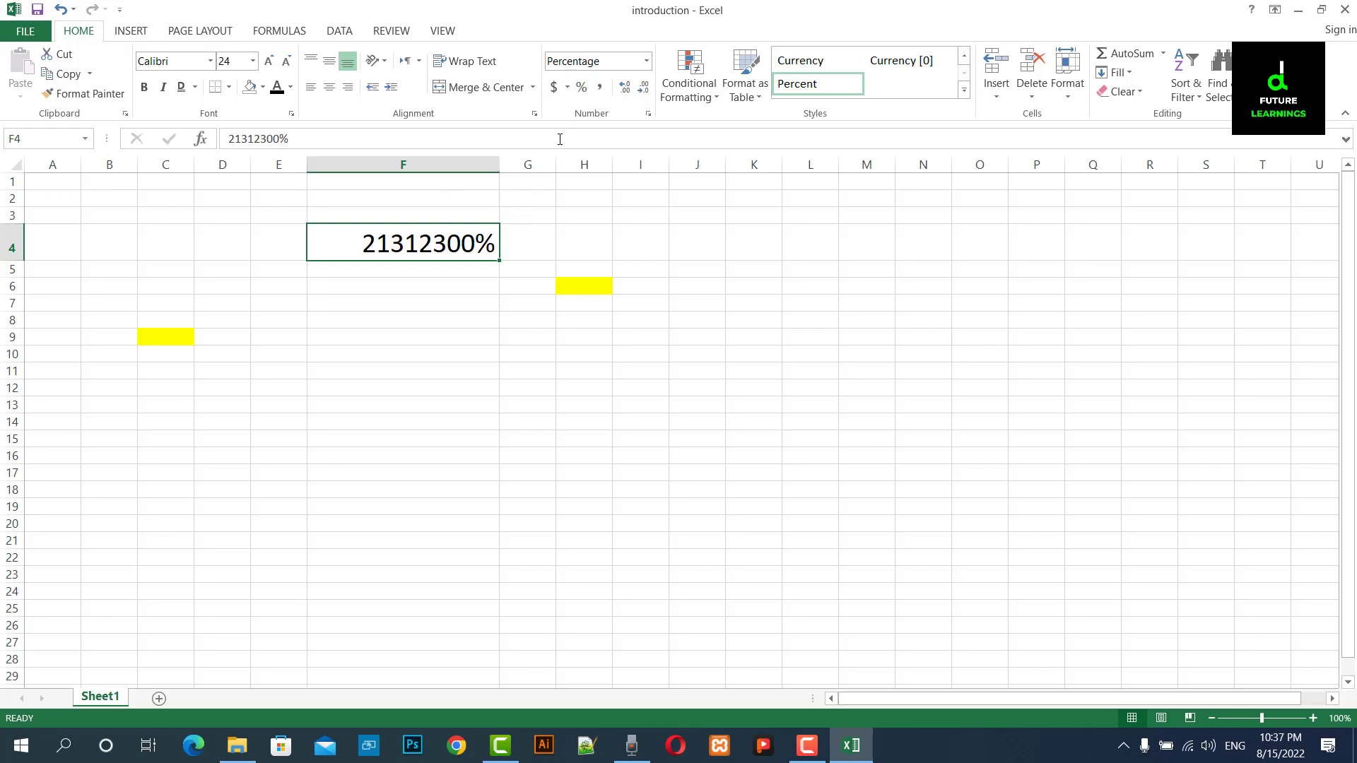
pyautogui.click(600, 87)
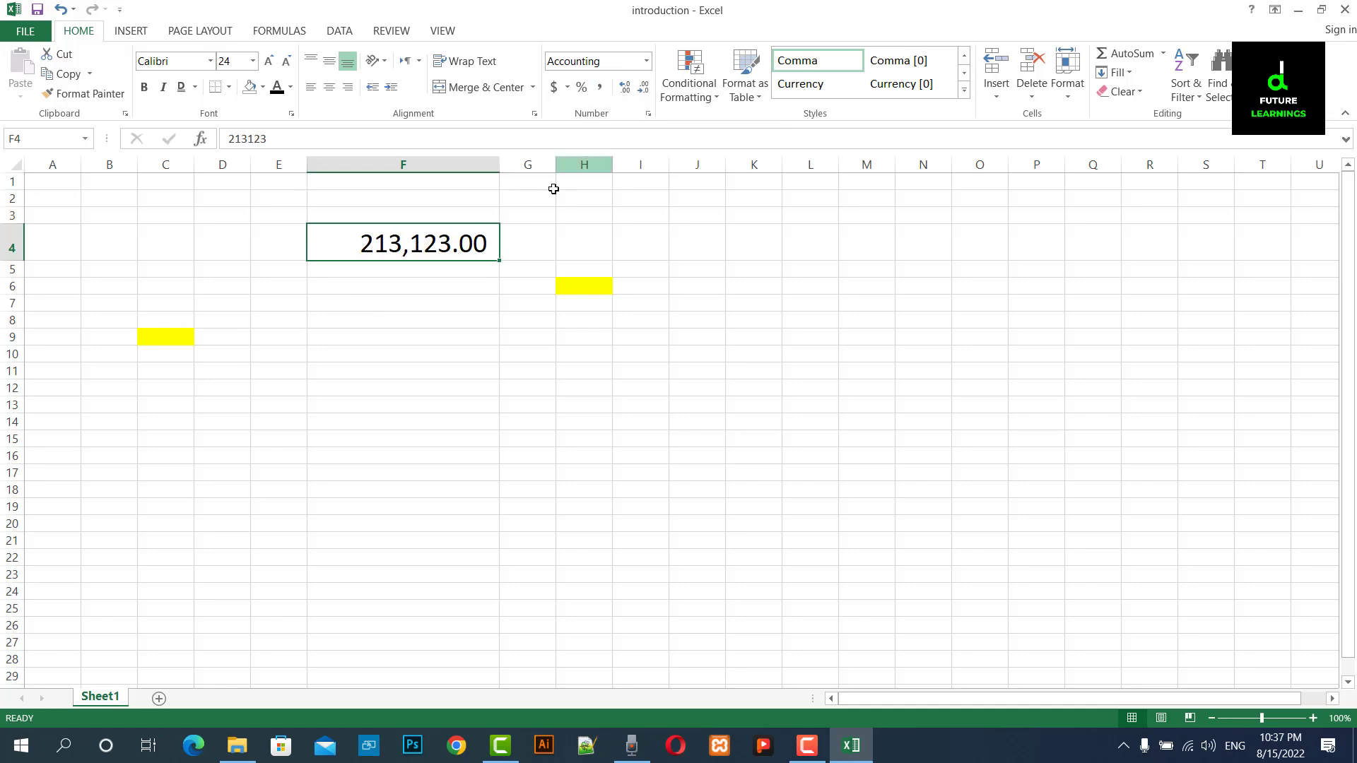
# Adjust F4's decimals up two, down three, then up one to show 213,123.000.
pyautogui.click(627, 89)
pyautogui.click(627, 89)
pyautogui.click(627, 89)
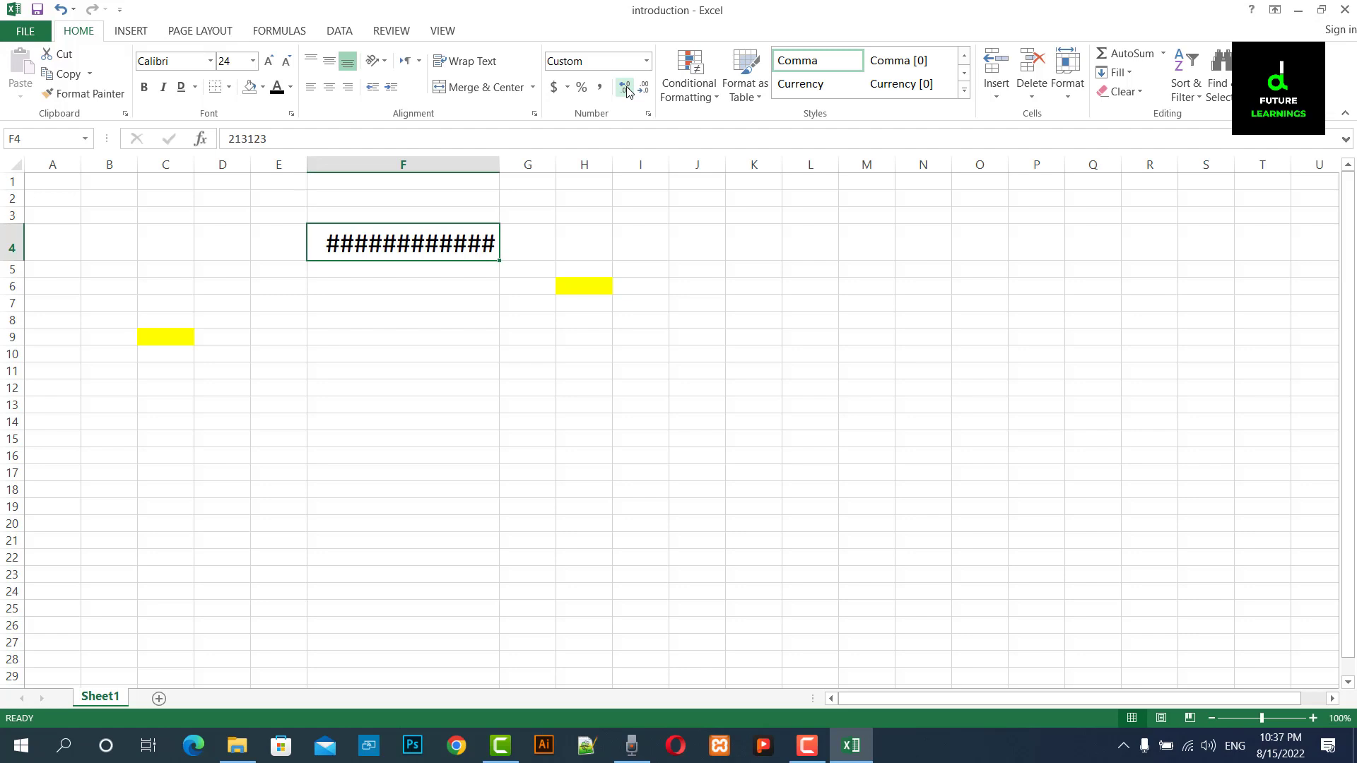
pyautogui.click(642, 91)
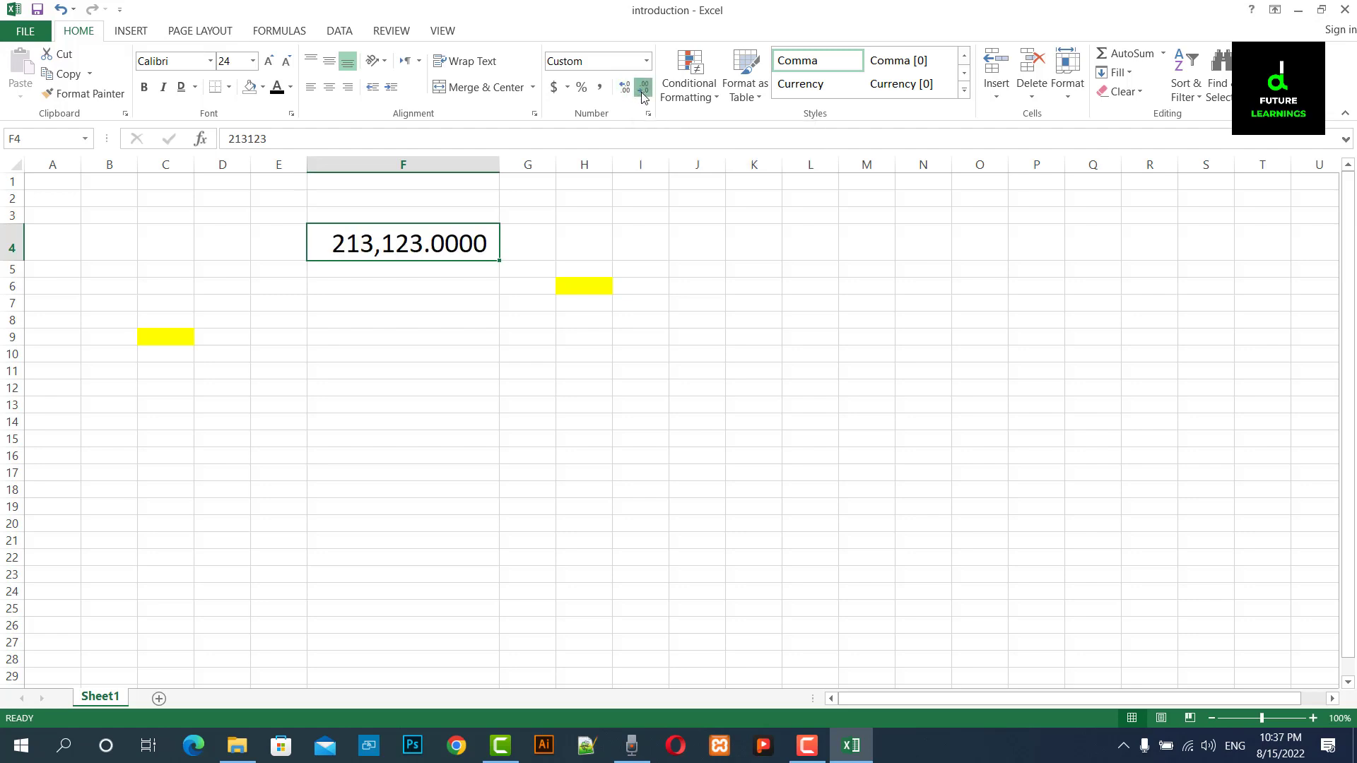
pyautogui.click(643, 90)
pyautogui.click(642, 91)
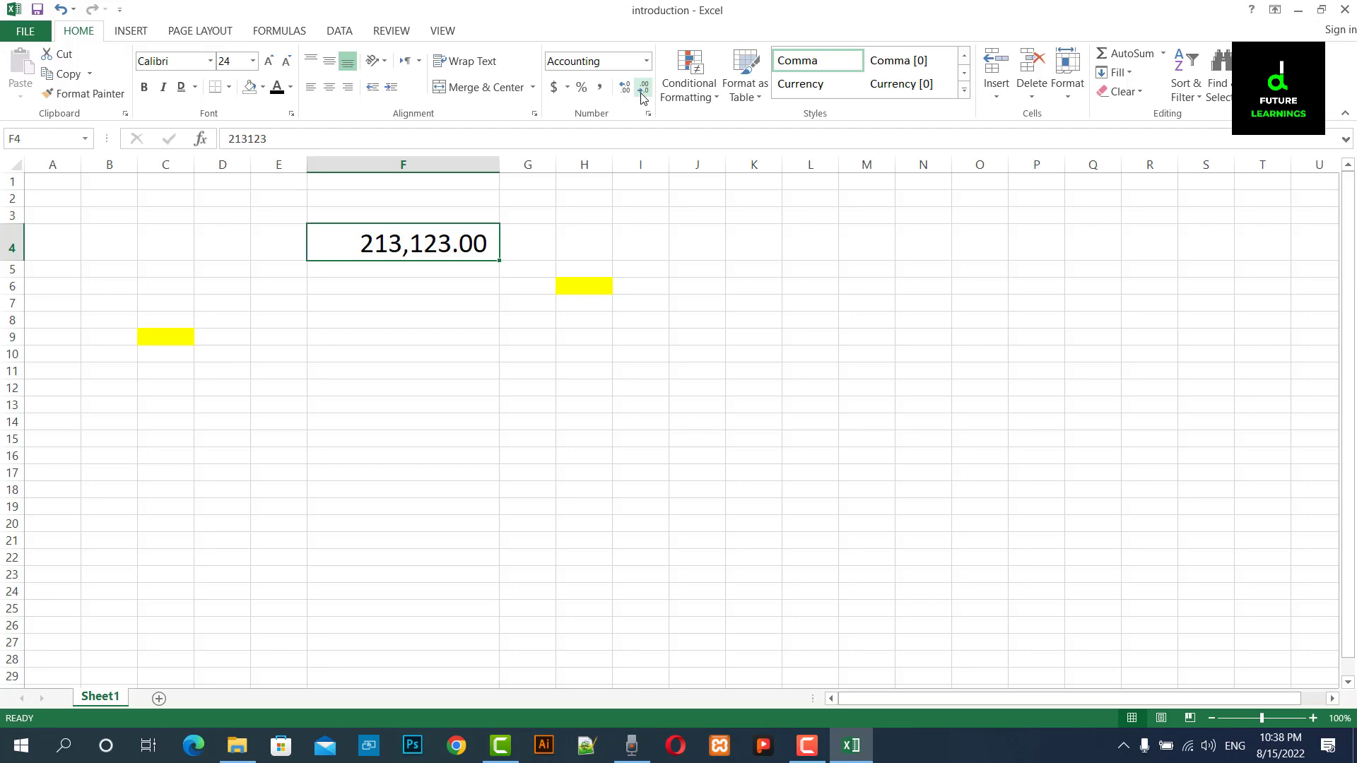
pyautogui.click(626, 88)
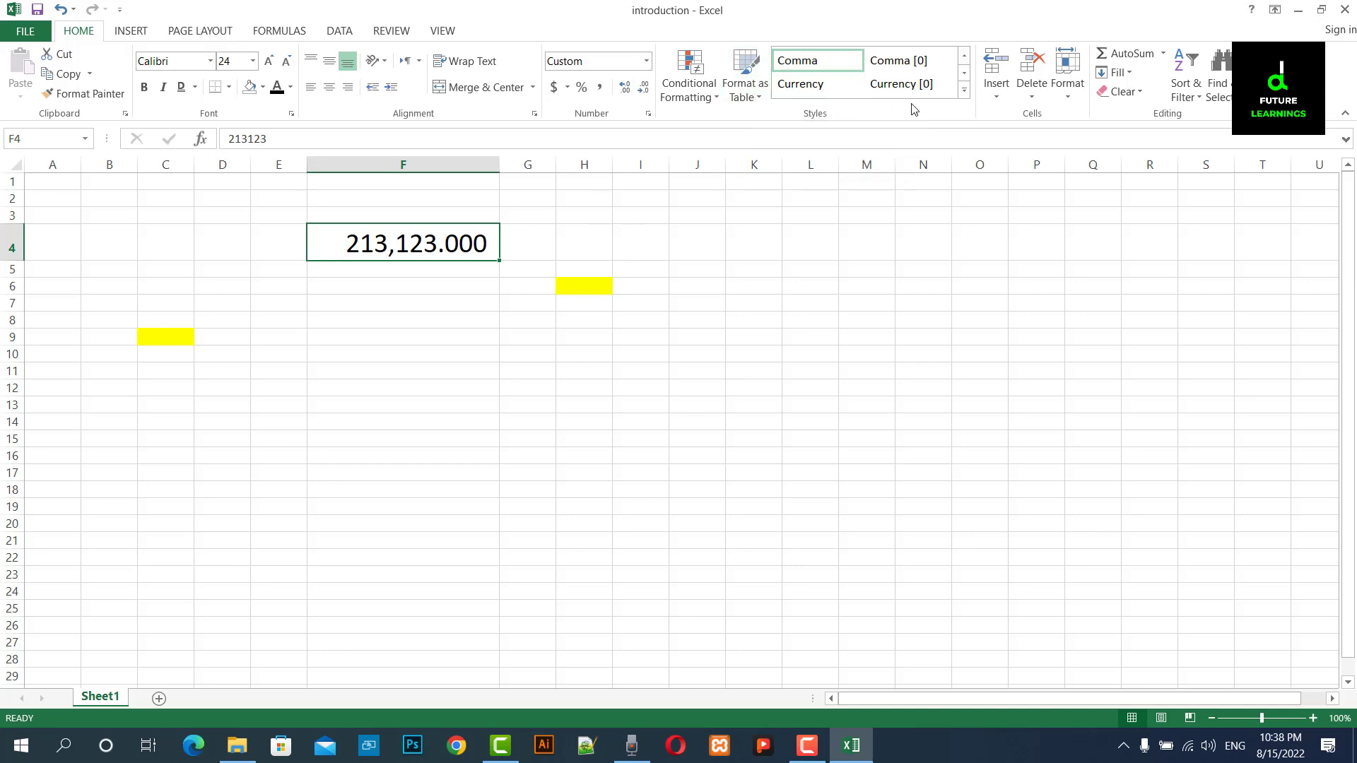
pyautogui.click(715, 100)
pyautogui.moveTo(744, 161)
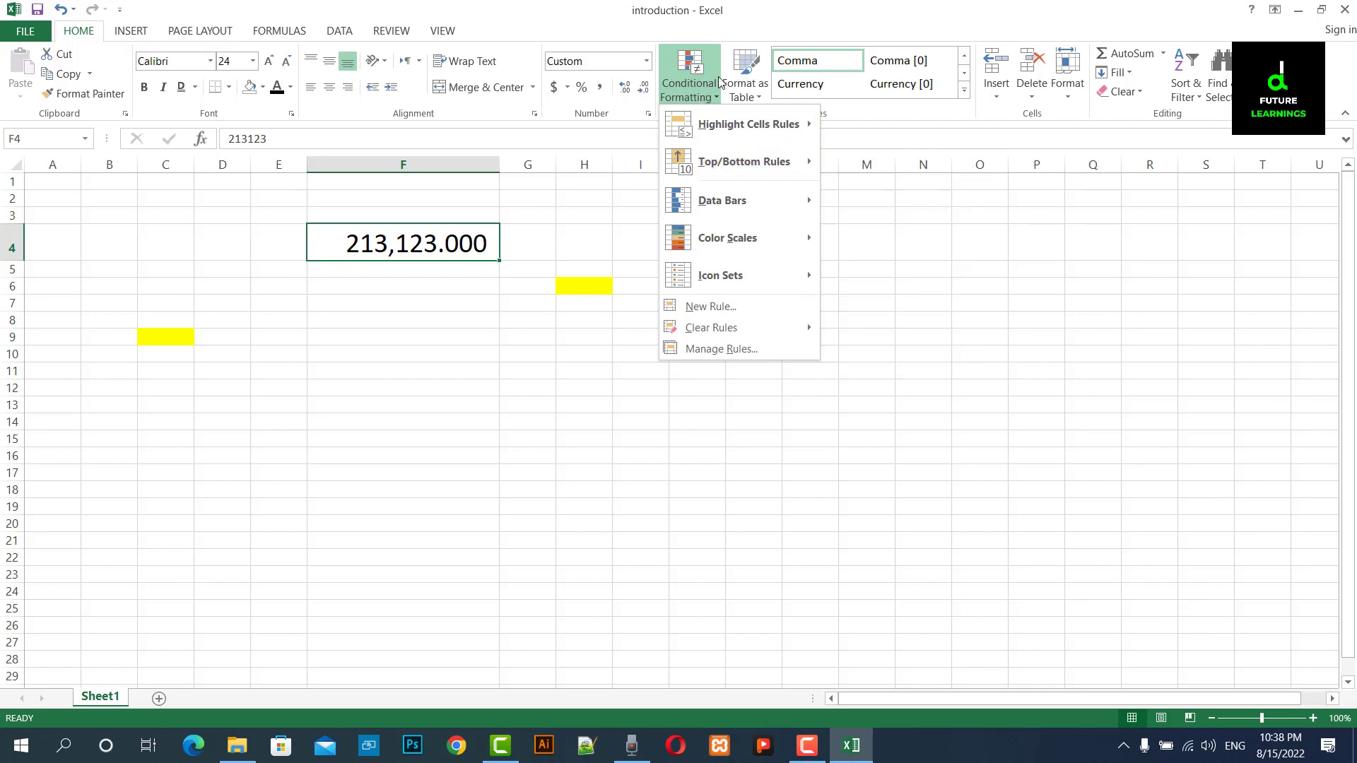
# Close the conditional formatting and table style galleries unapplied, then show the INSERT commands.
pyautogui.click(758, 97)
pyautogui.click(758, 98)
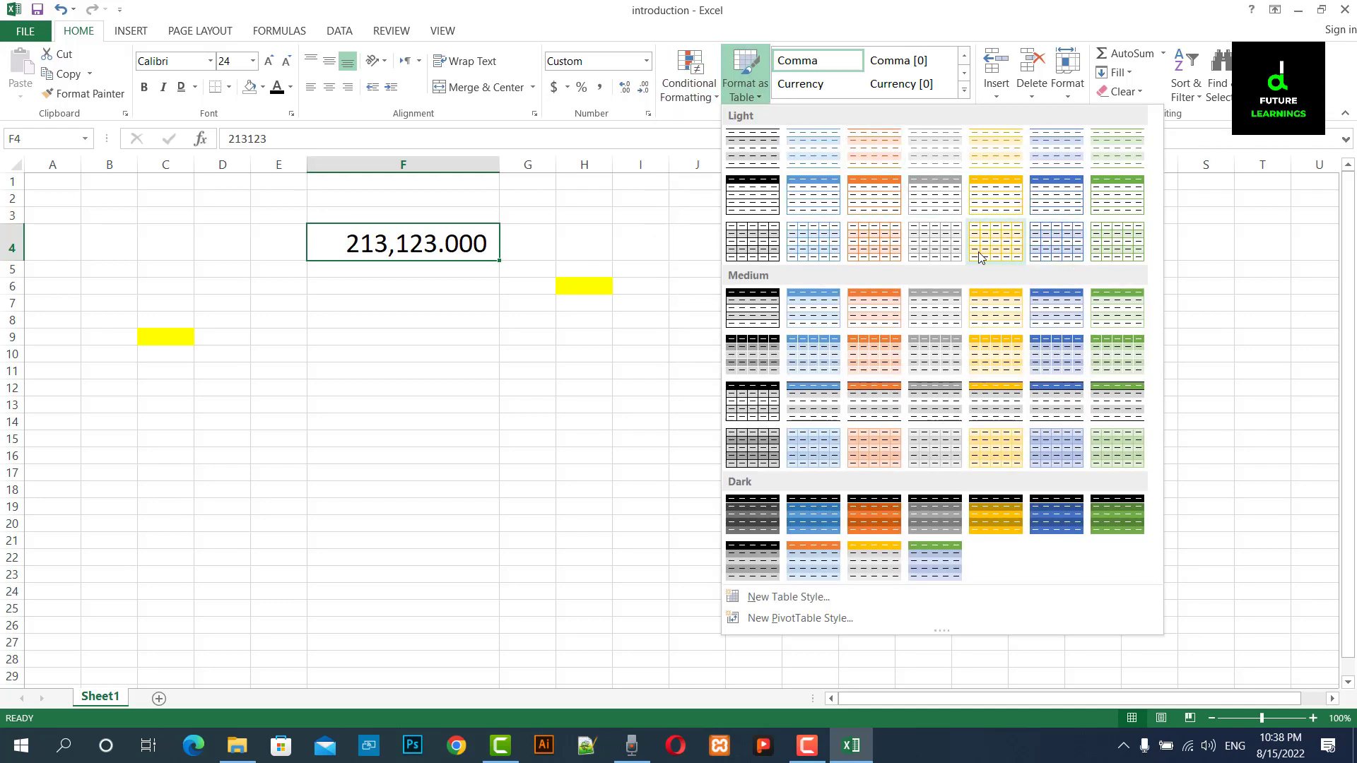
pyautogui.click(742, 85)
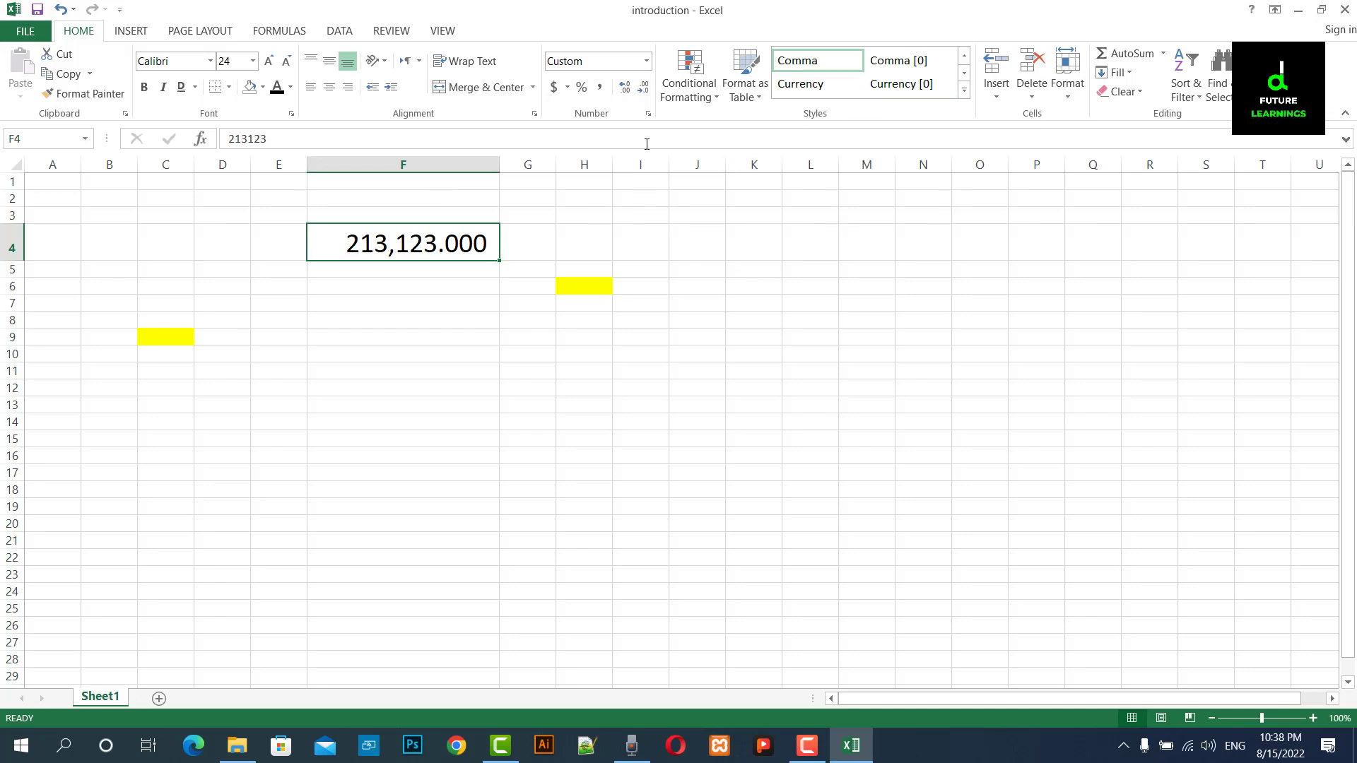
pyautogui.click(141, 32)
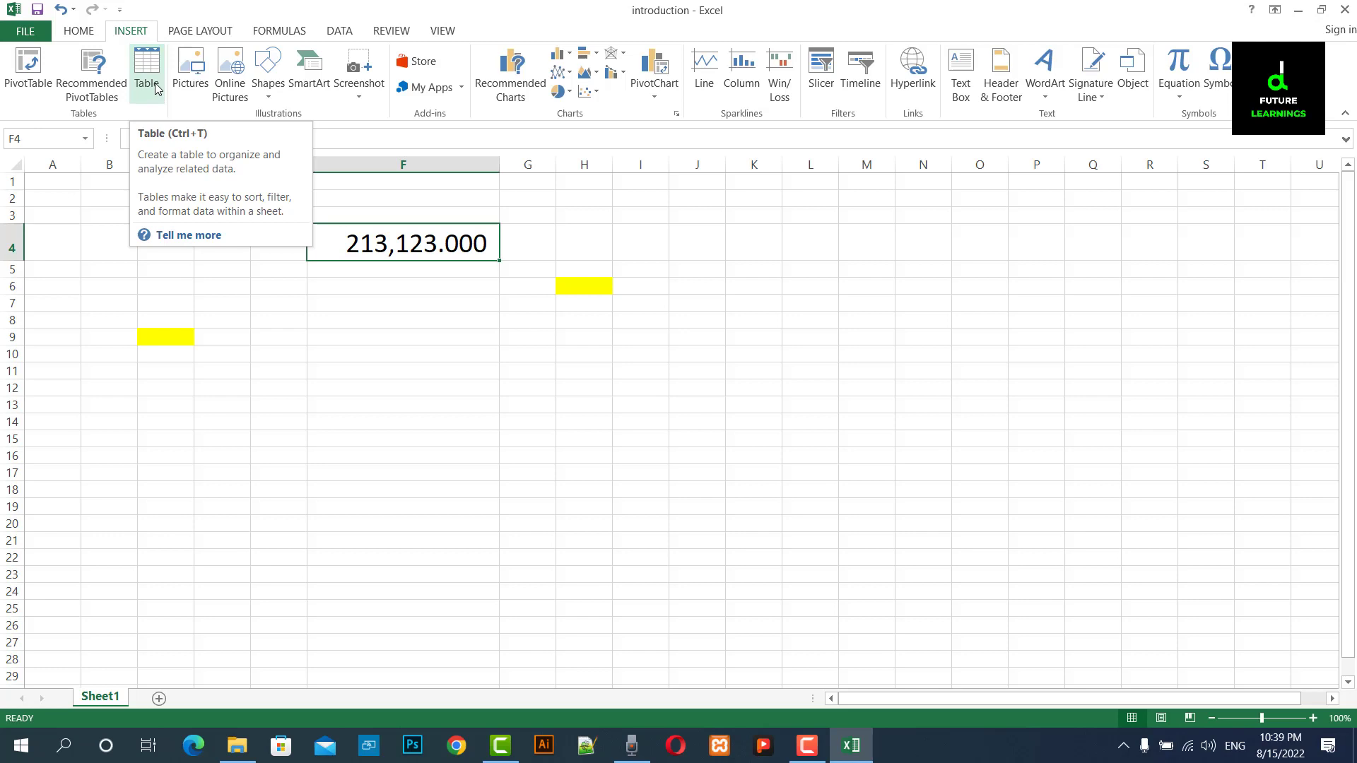
# Cancel inserting a picture, browse the Shapes gallery, and return to HOME without adding anything.
pyautogui.click(193, 88)
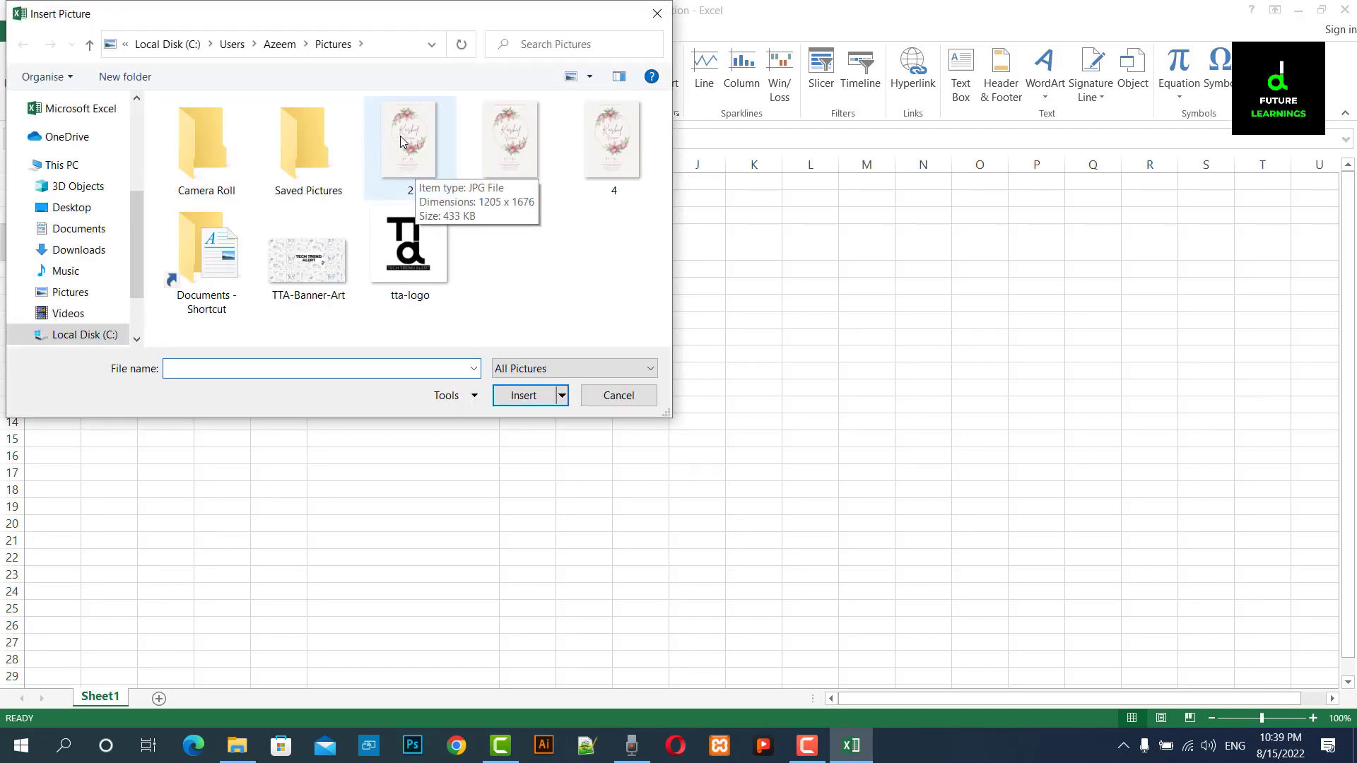
pyautogui.click(630, 402)
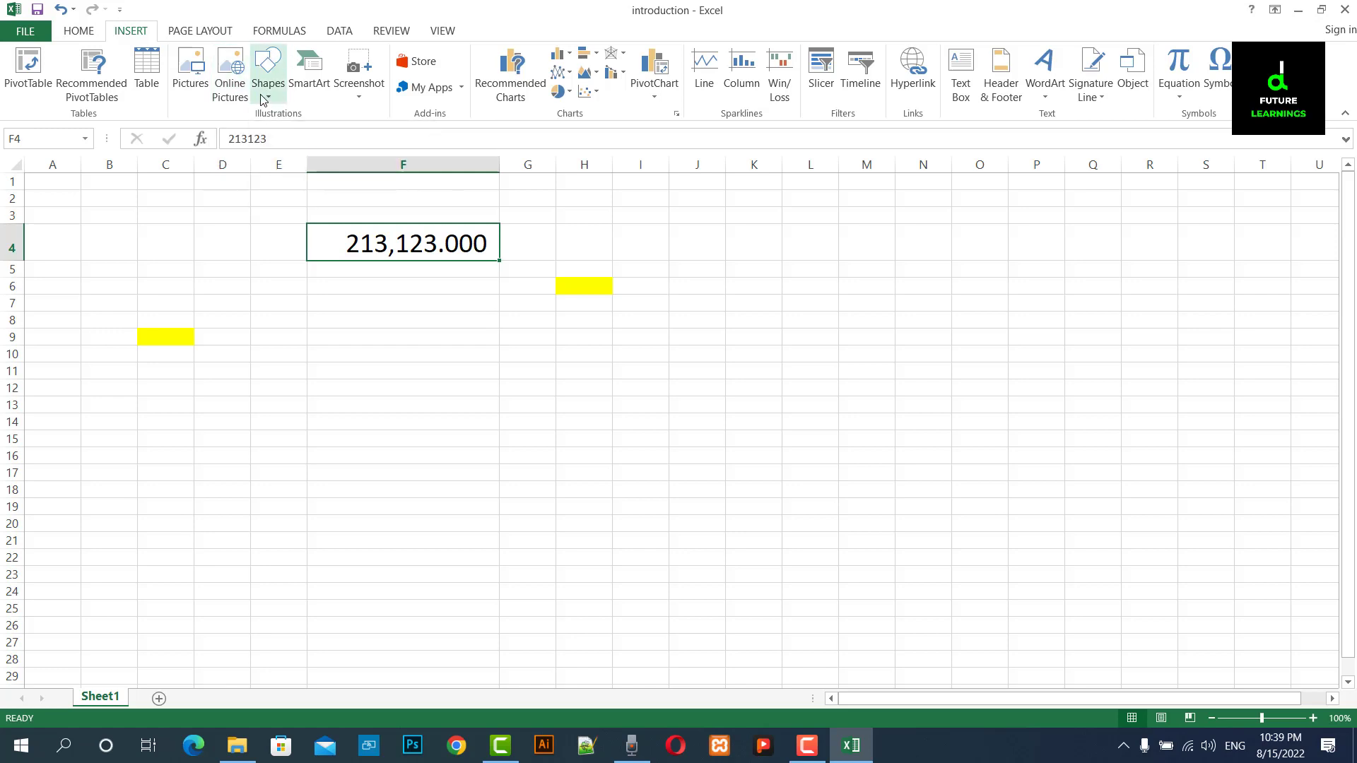
pyautogui.click(264, 99)
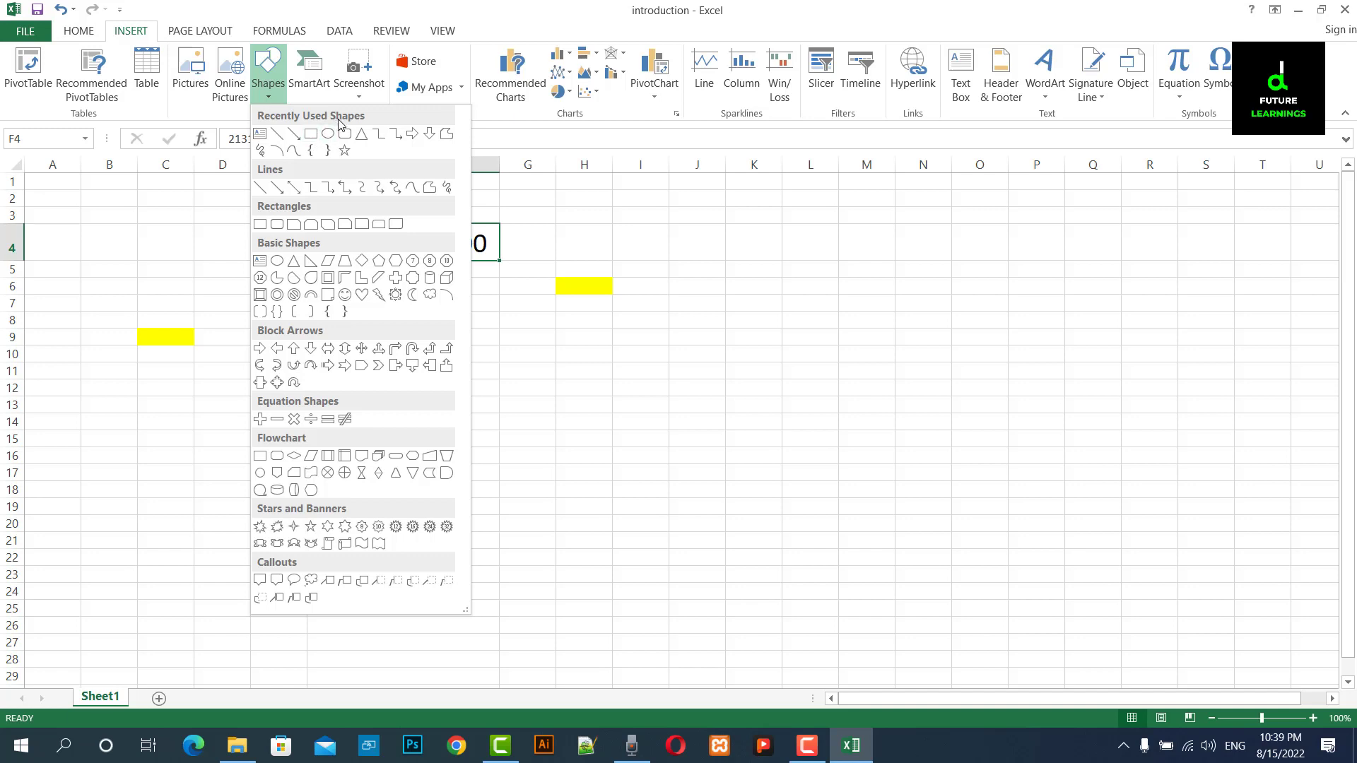
pyautogui.click(83, 36)
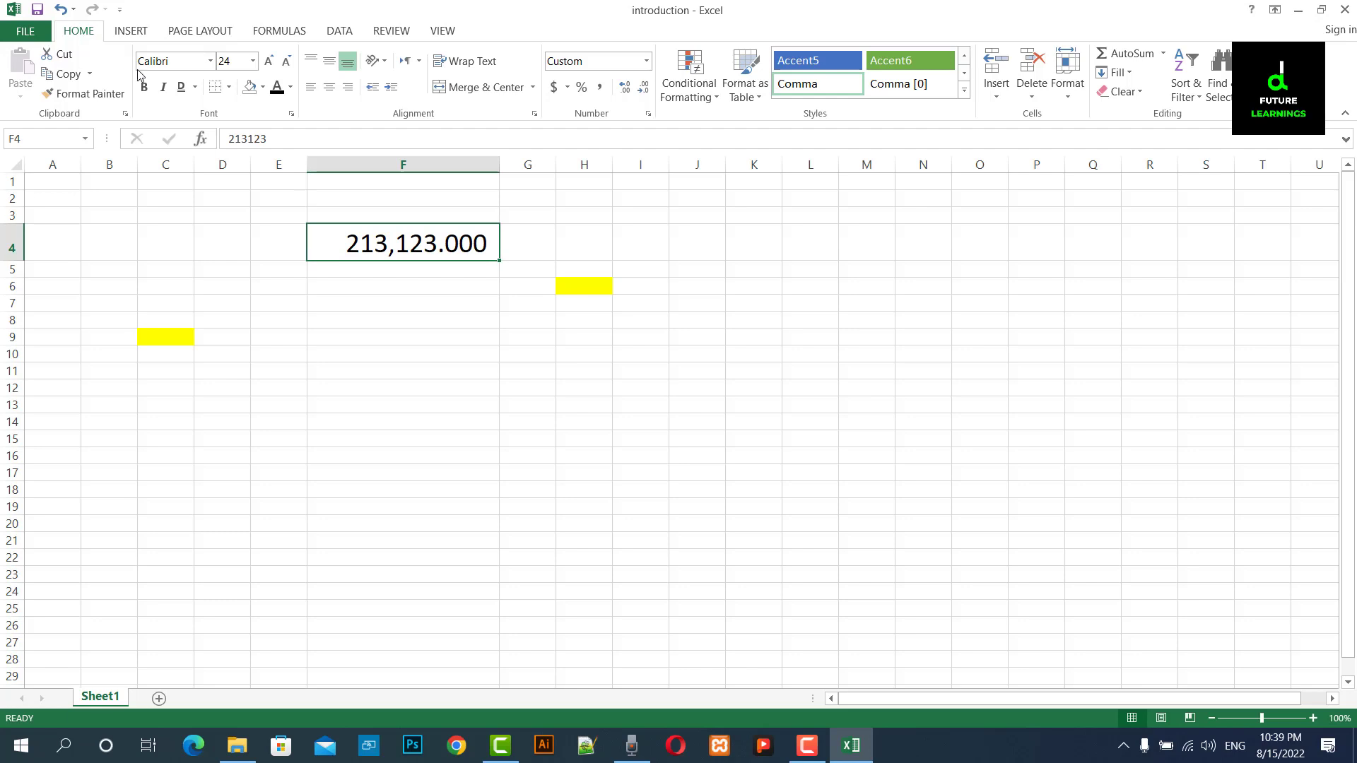
# On PAGE LAYOUT, look through Themes, Margins and Orientation, then show the paper Size list.
pyautogui.click(216, 33)
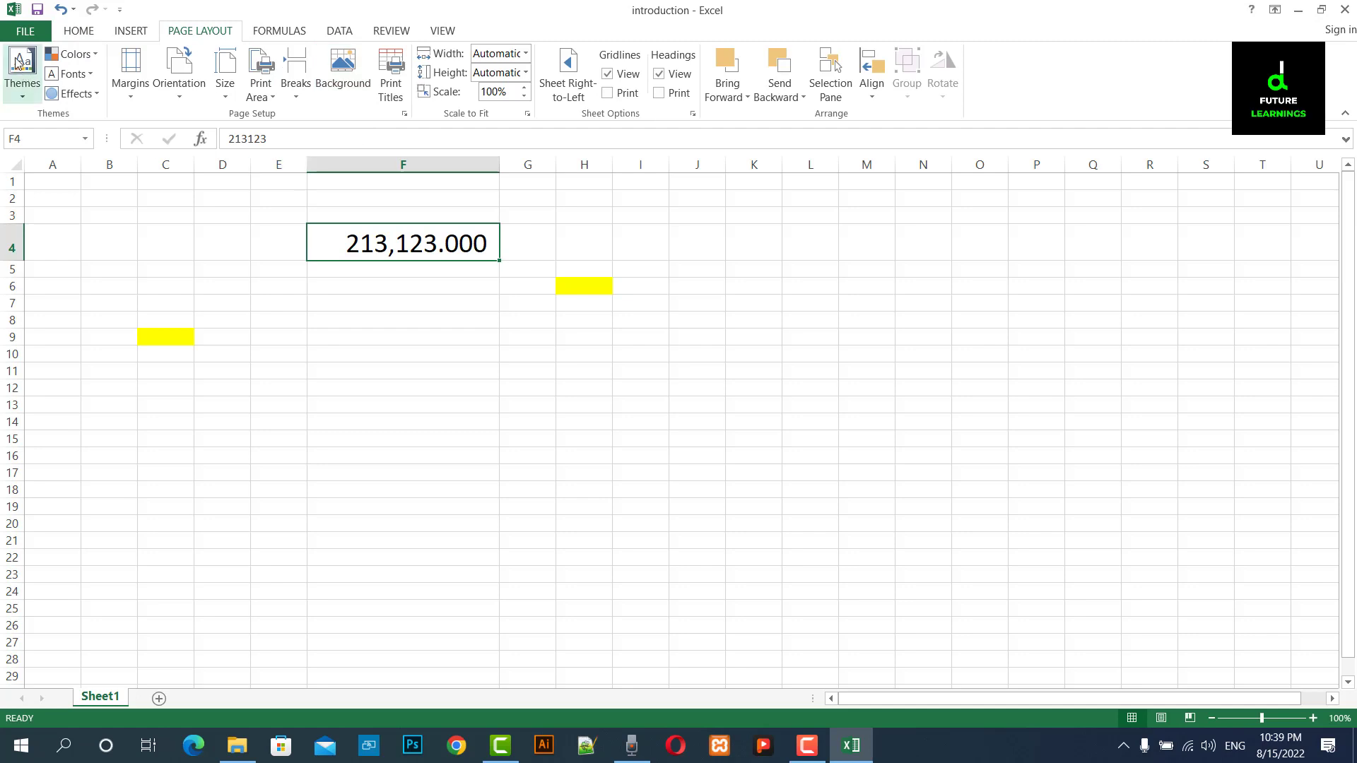
pyautogui.click(23, 91)
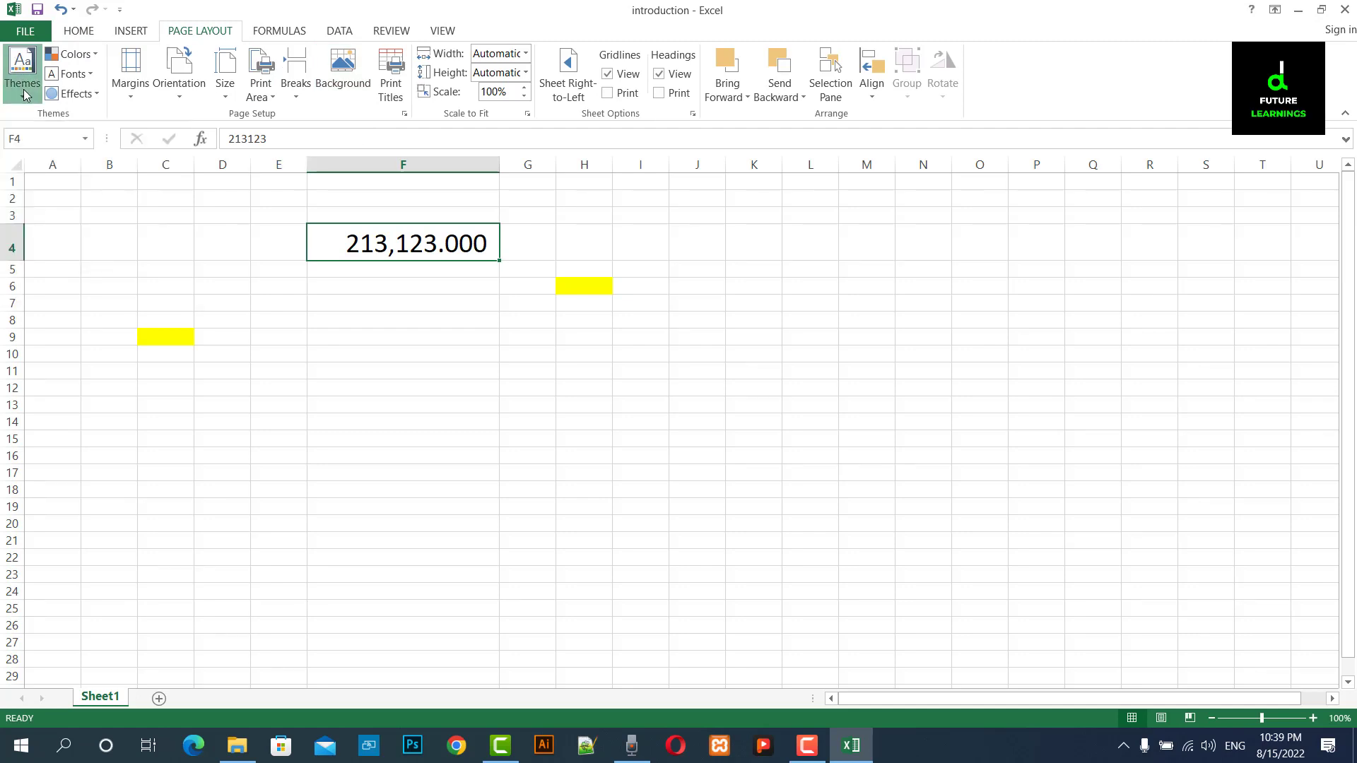
pyautogui.click(129, 94)
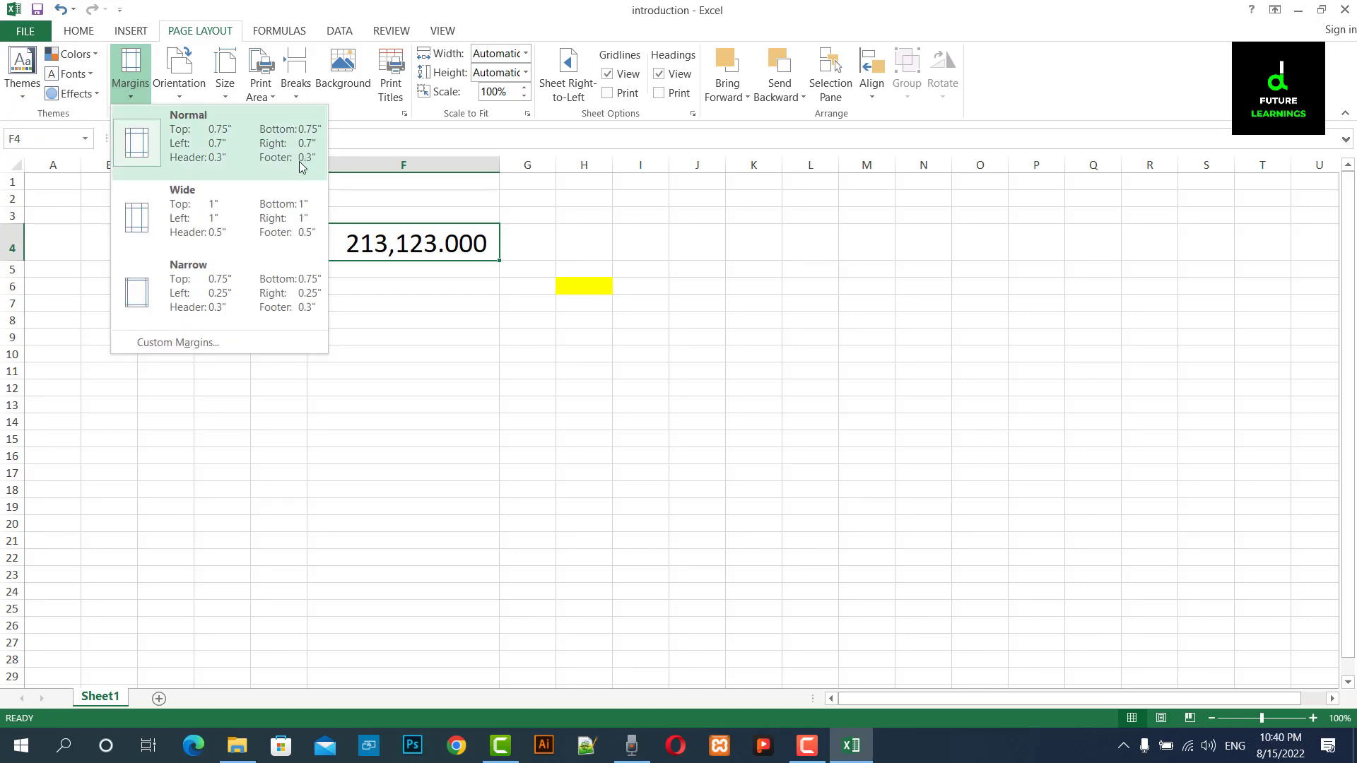
pyautogui.click(185, 91)
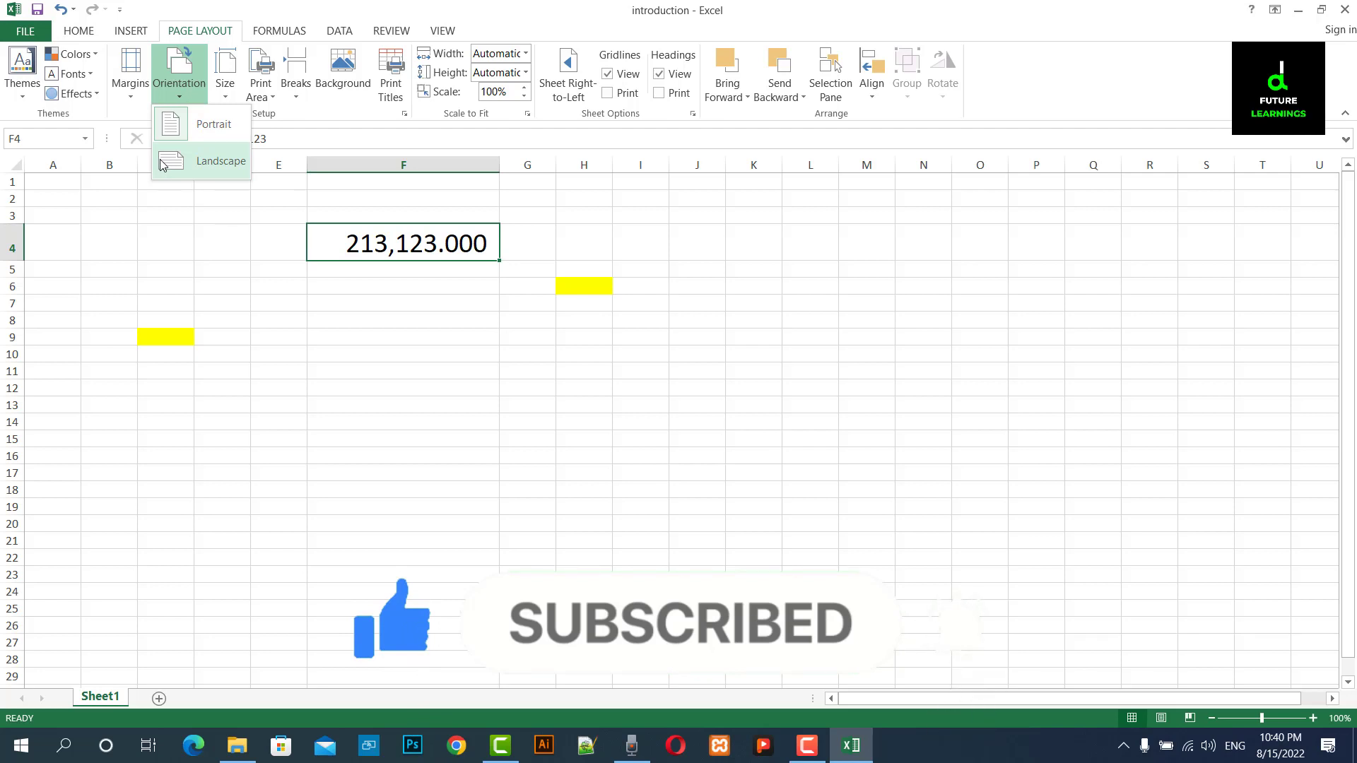
pyautogui.click(232, 94)
pyautogui.click(230, 92)
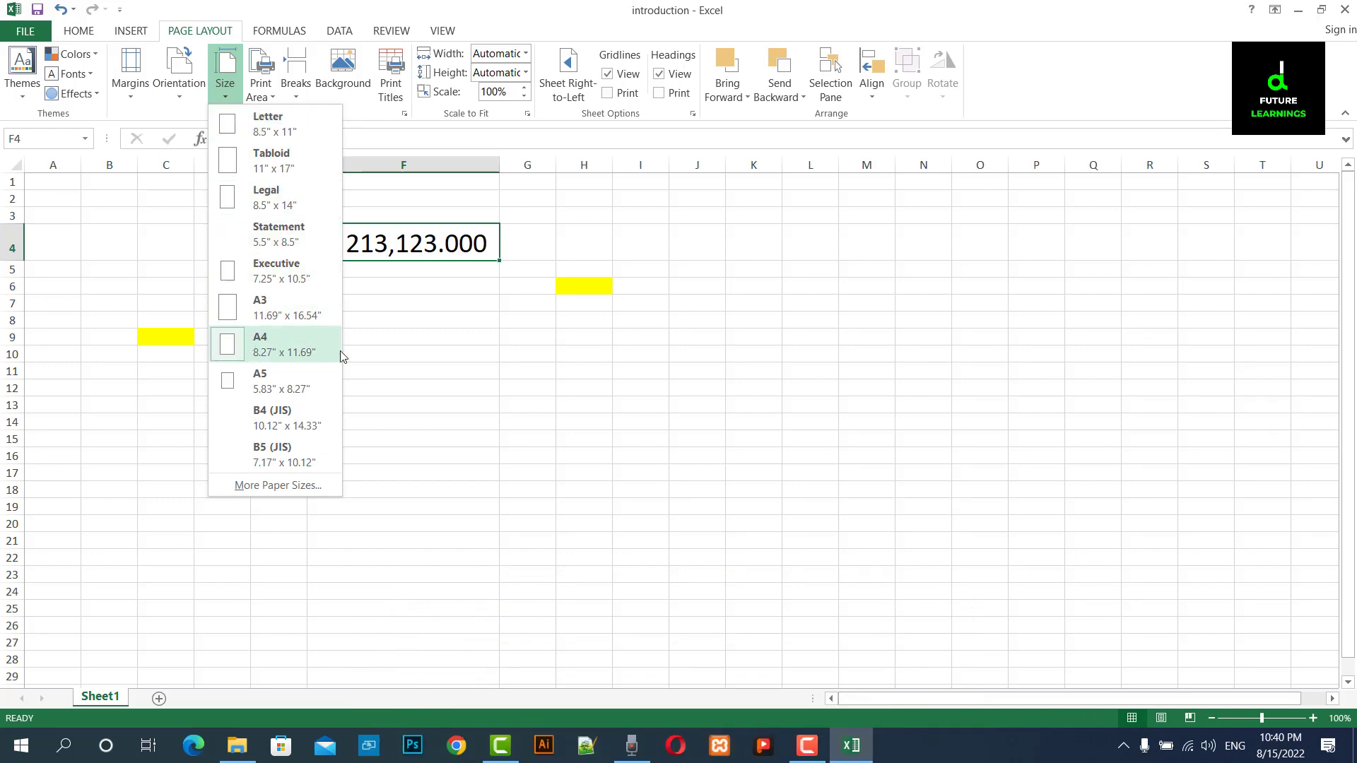
# Browse the Print Area and Breaks options and dismiss the Background picture dialog.
pyautogui.click(260, 84)
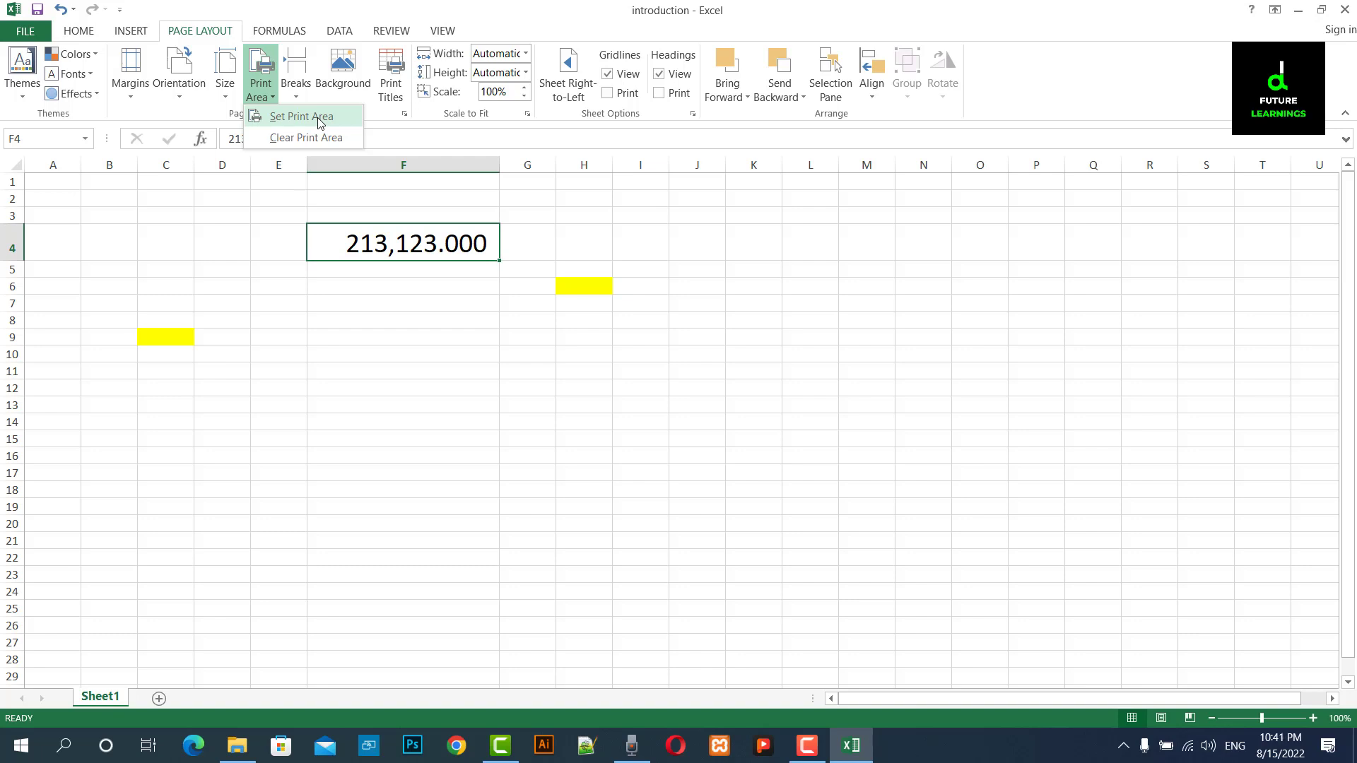
pyautogui.click(299, 97)
pyautogui.click(299, 97)
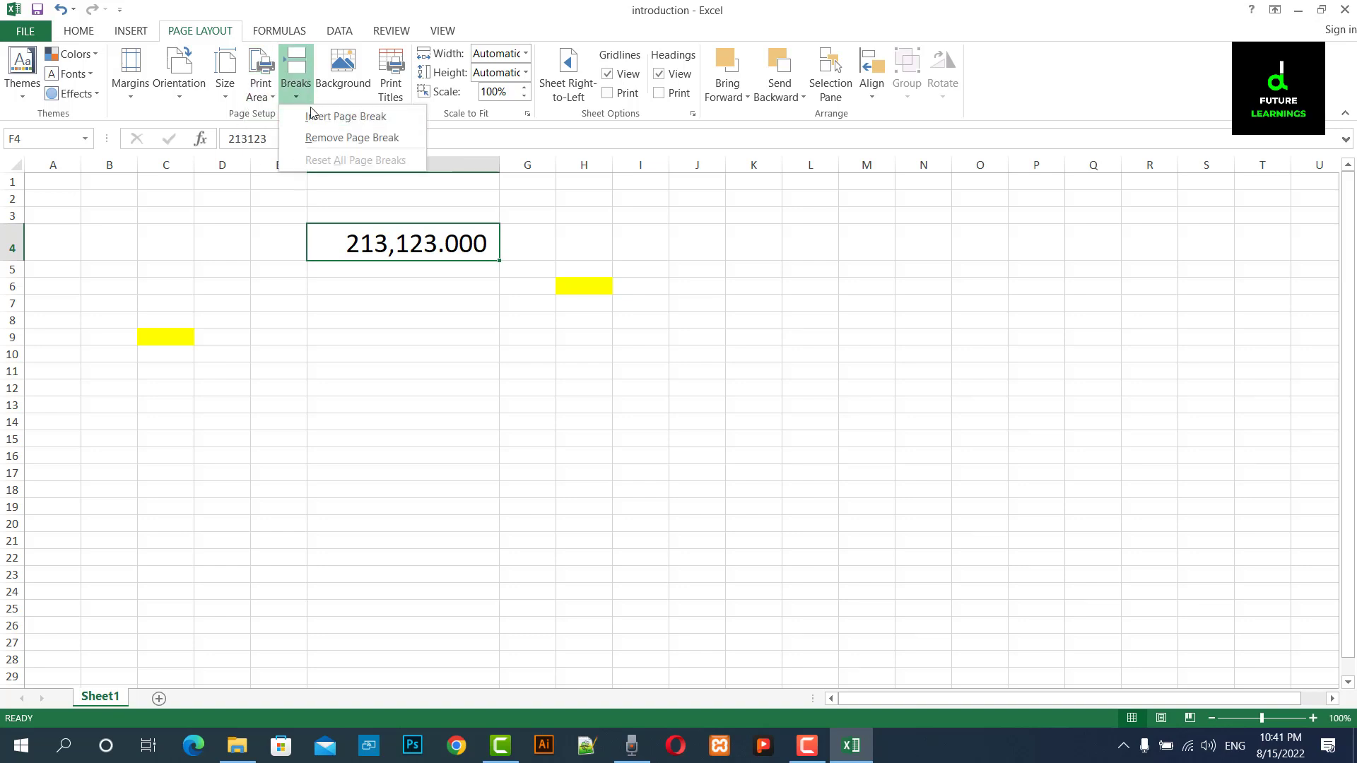
pyautogui.click(358, 86)
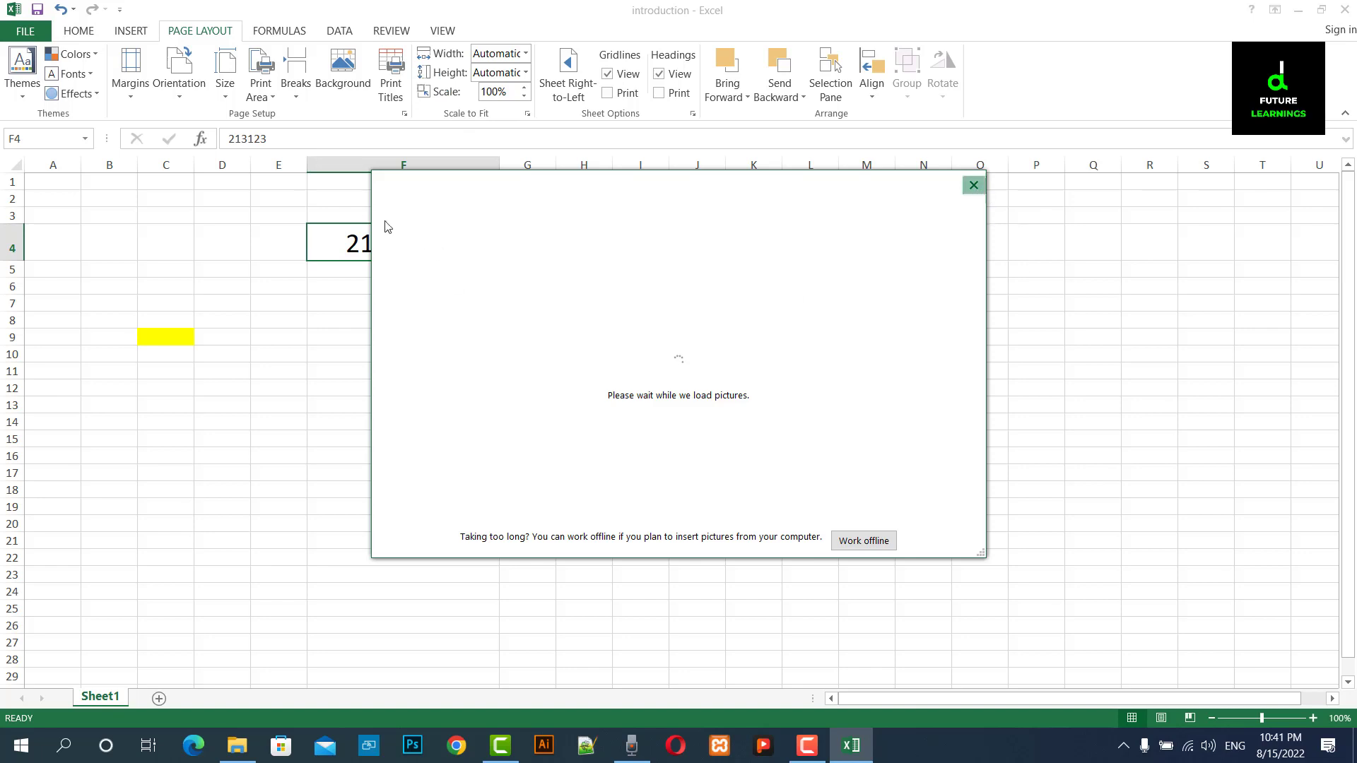
pyautogui.press('Escape')
# Select cell J4 and switch to the FORMULAS features.
pyautogui.click(327, 217)
pyautogui.click(675, 232)
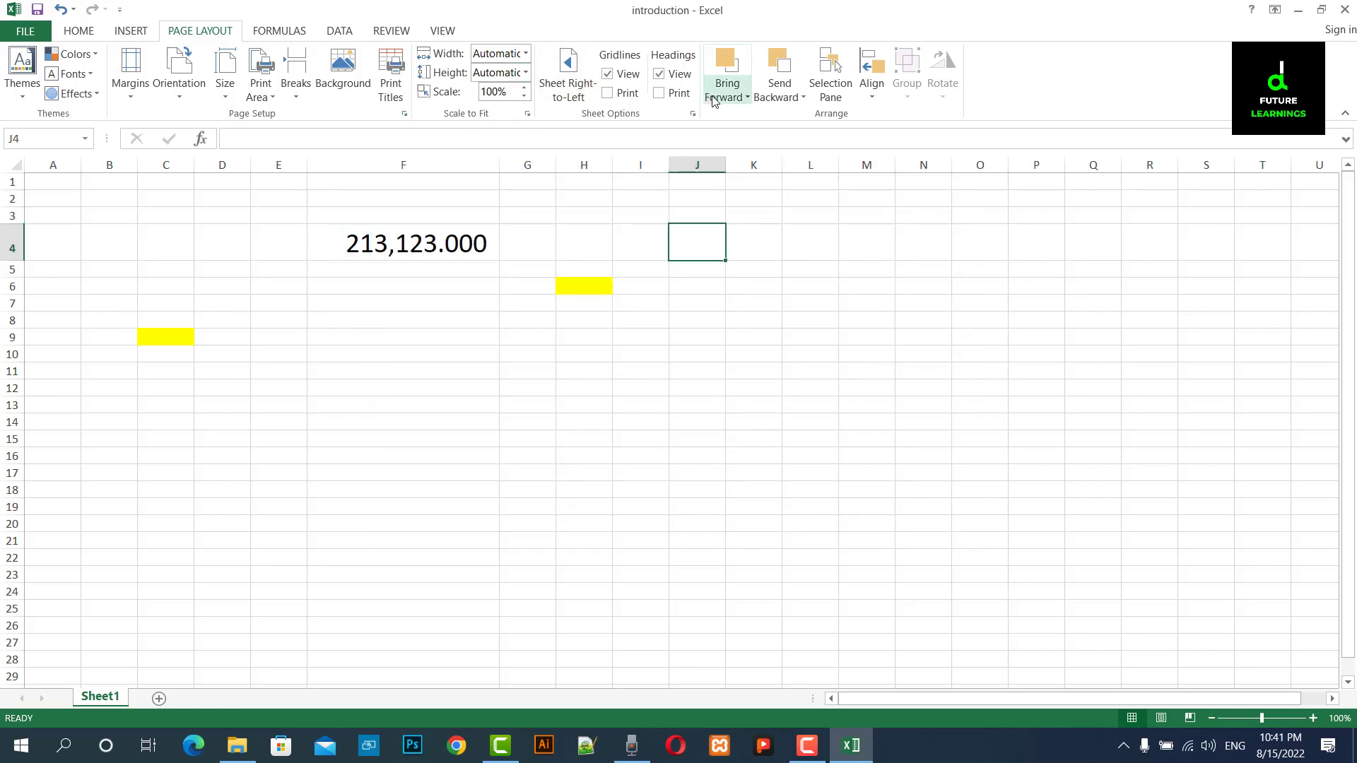
pyautogui.click(292, 32)
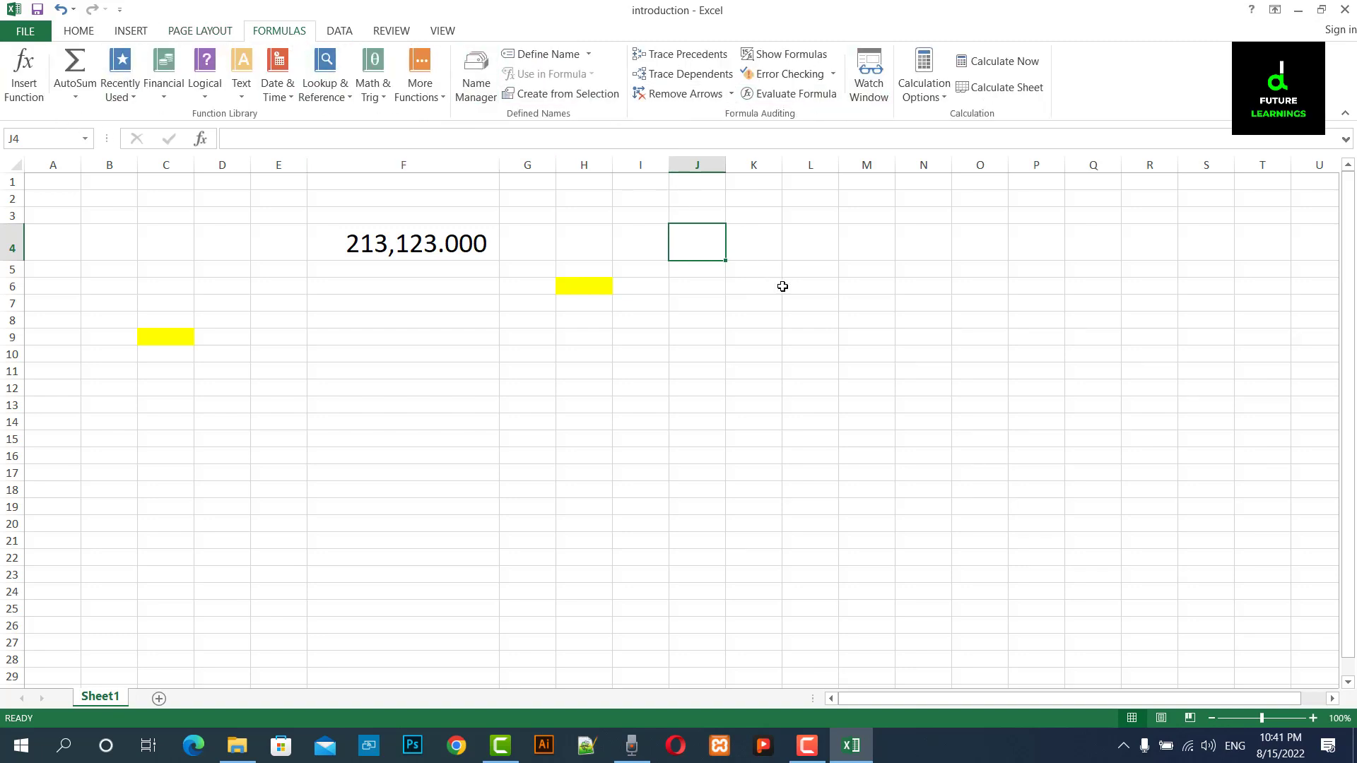
# Browse the DATA, REVIEW and VIEW ribbon tabs, then go back to HOME.
pyautogui.click(354, 32)
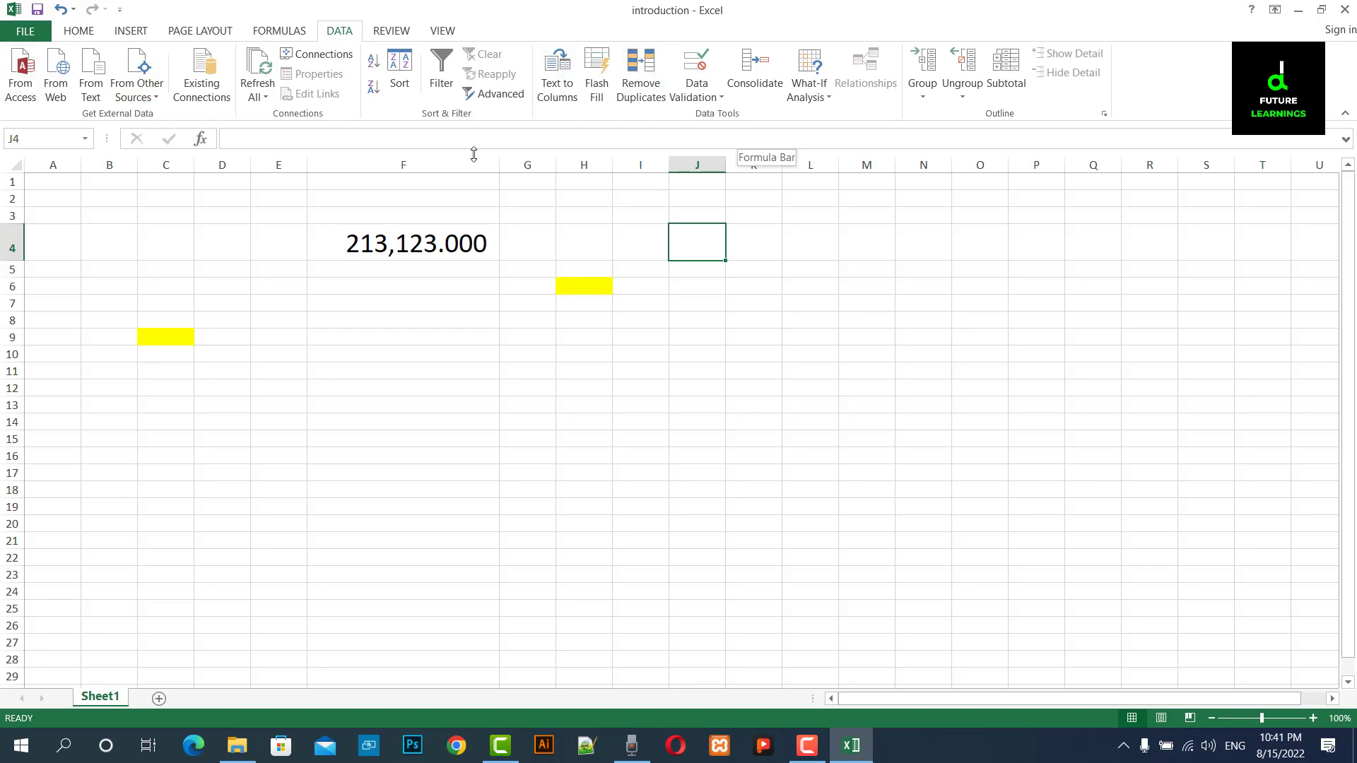
pyautogui.click(392, 32)
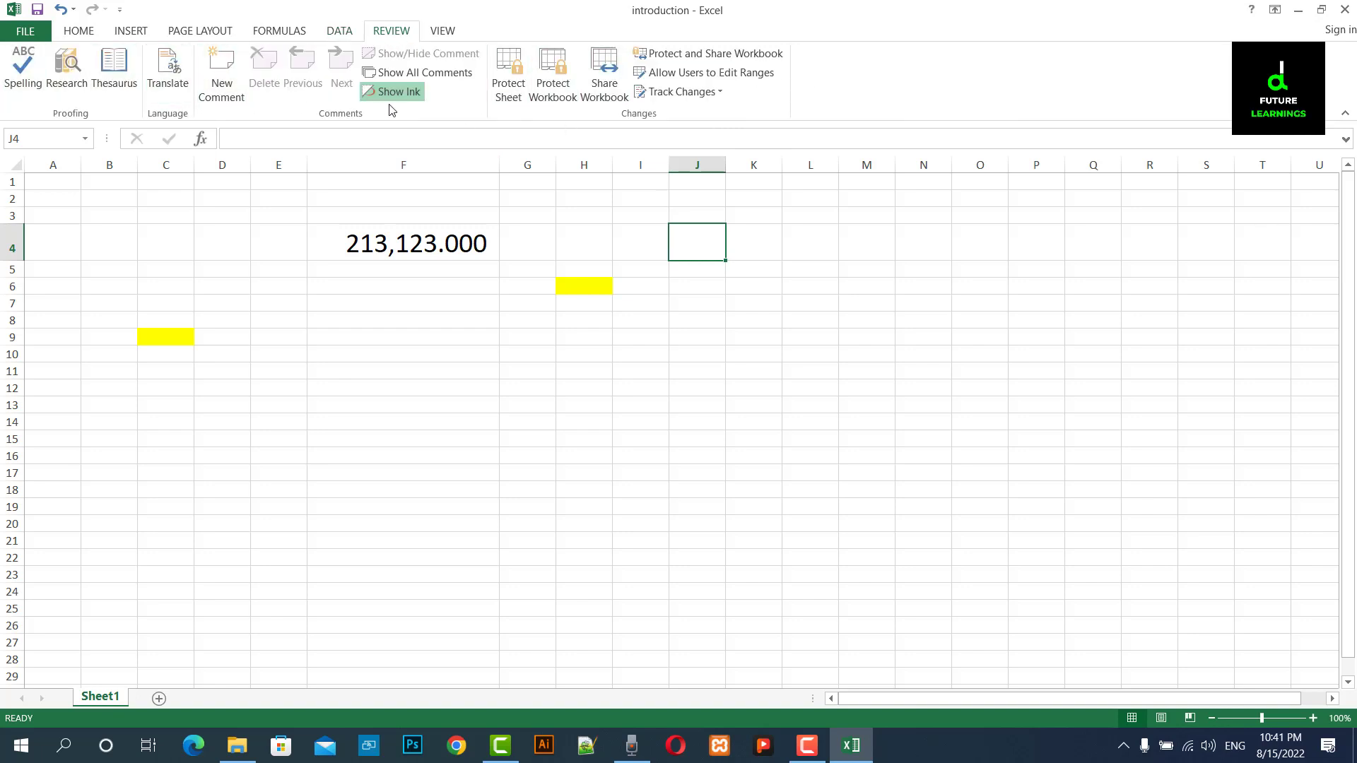
pyautogui.click(444, 30)
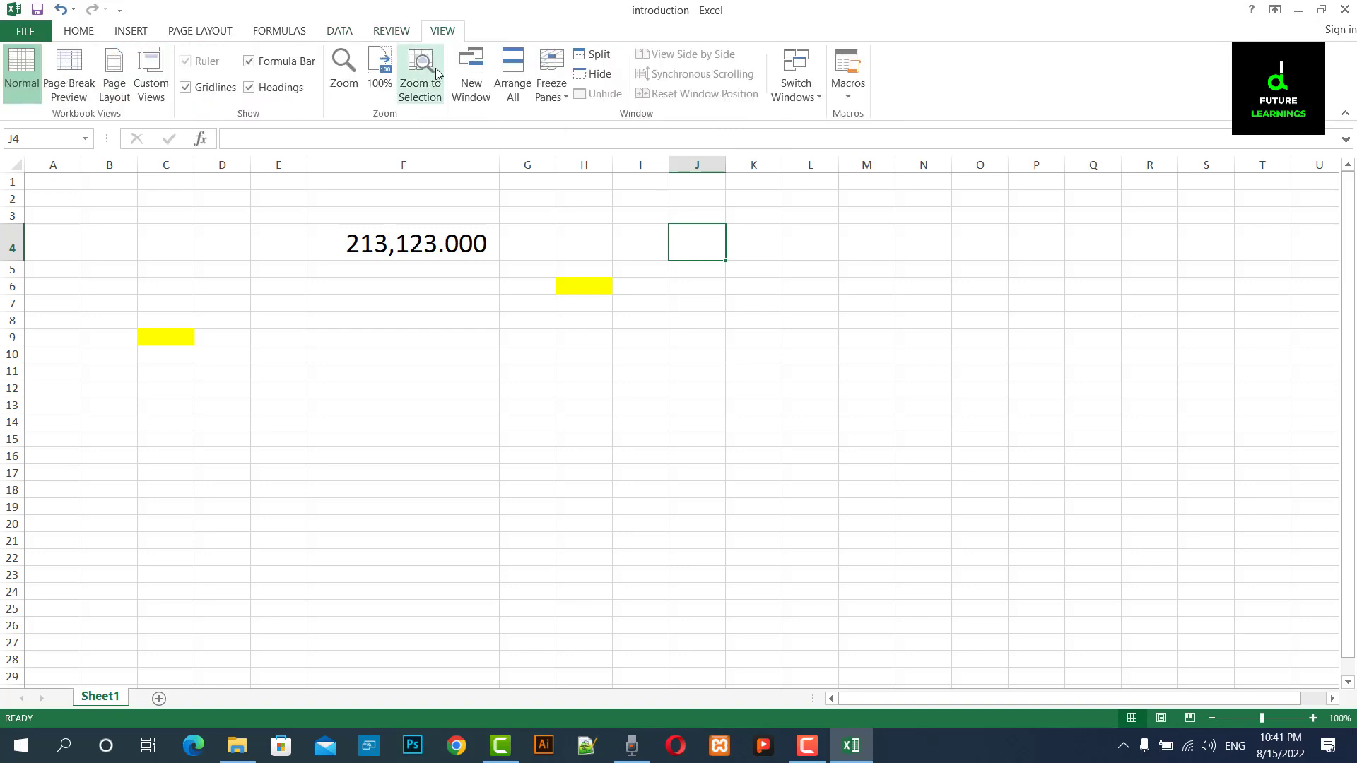
pyautogui.click(393, 31)
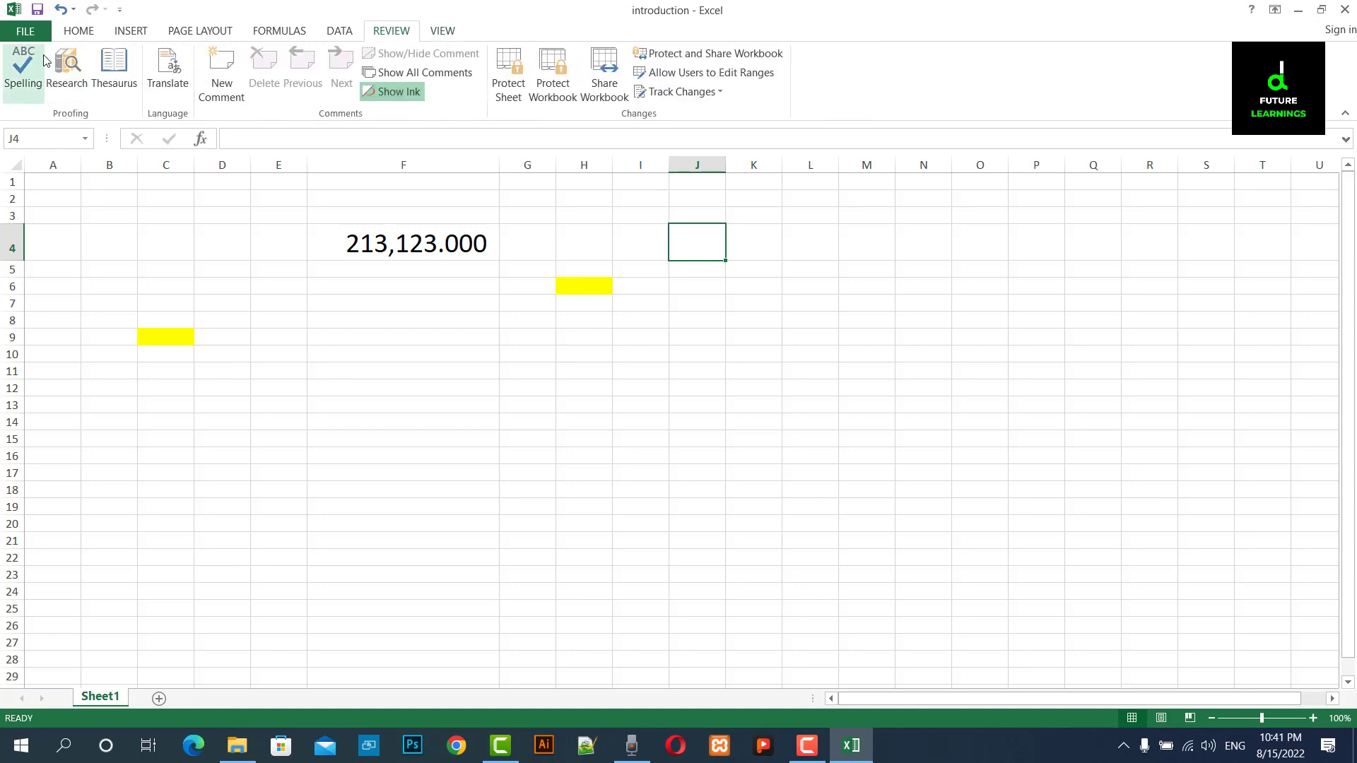
pyautogui.click(91, 32)
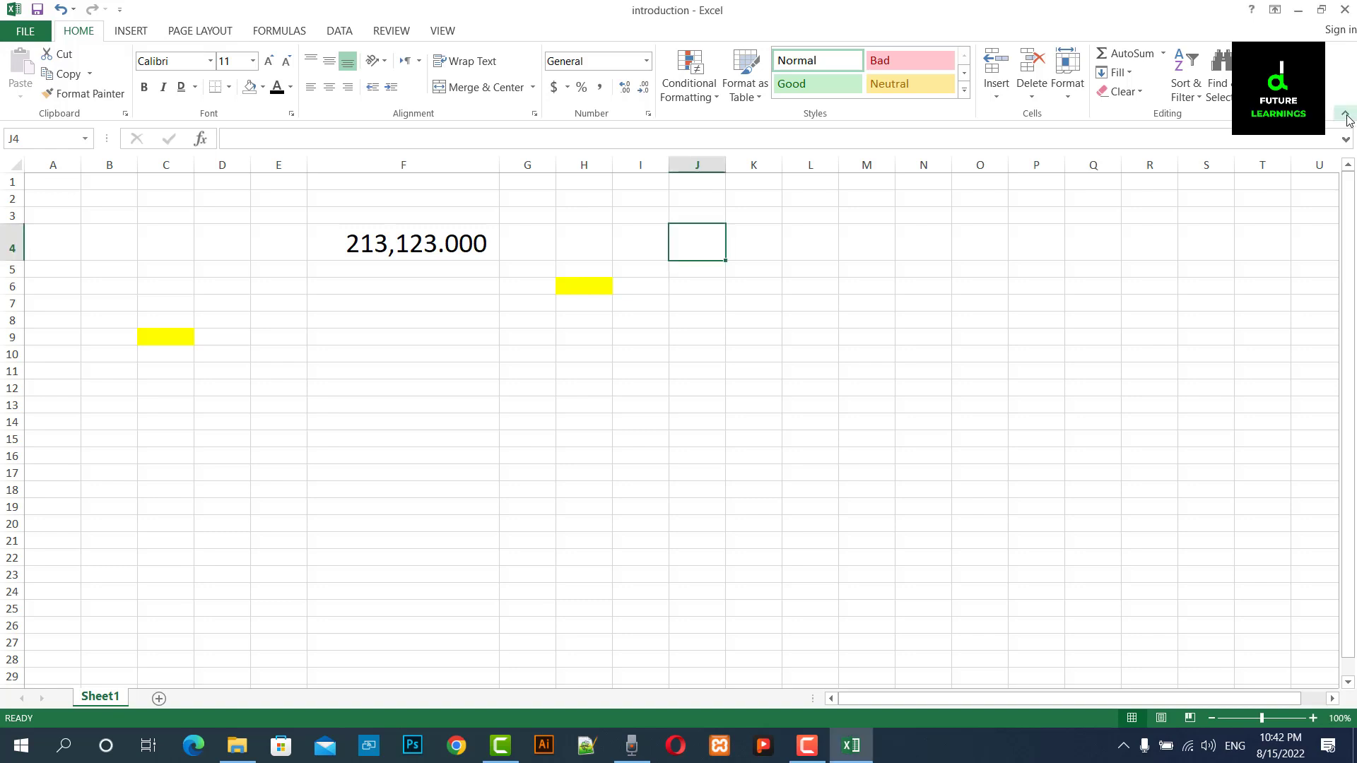
pyautogui.click(1345, 115)
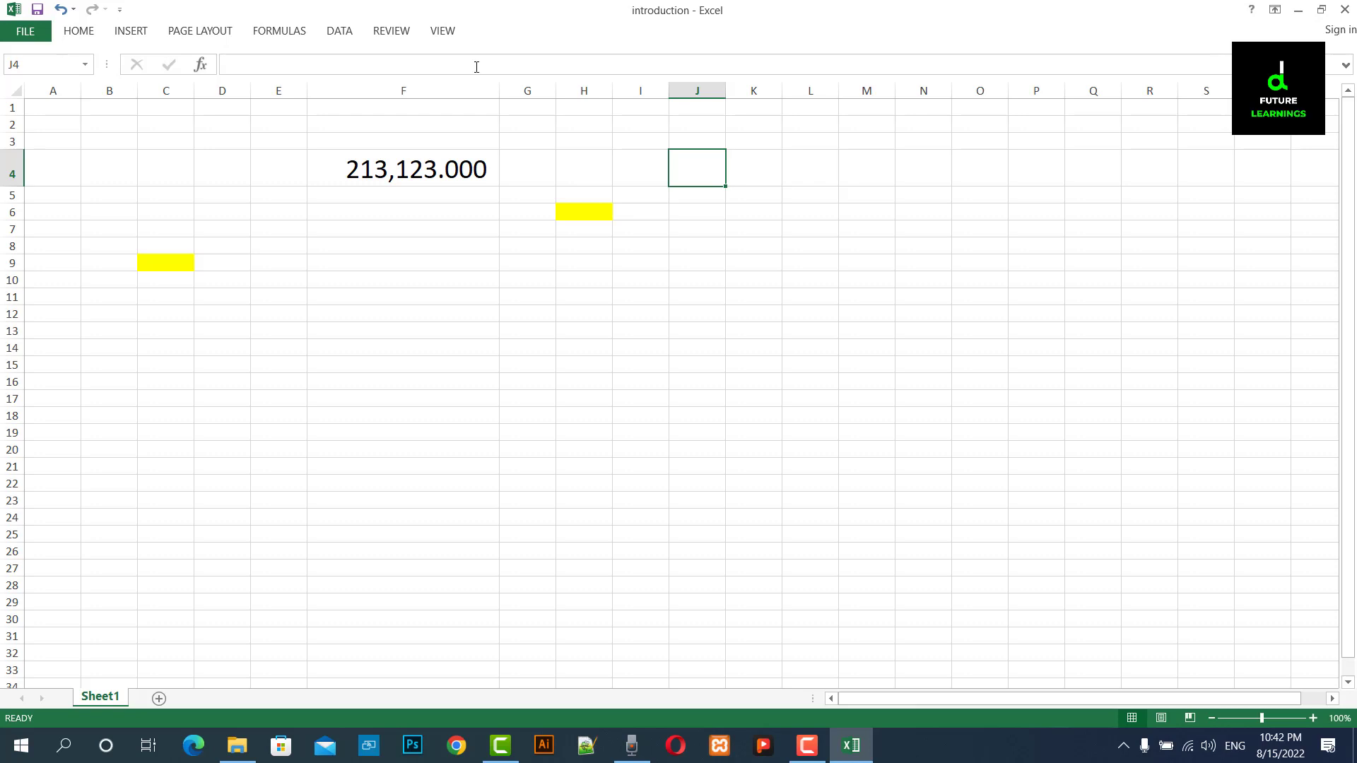
pyautogui.click(1345, 67)
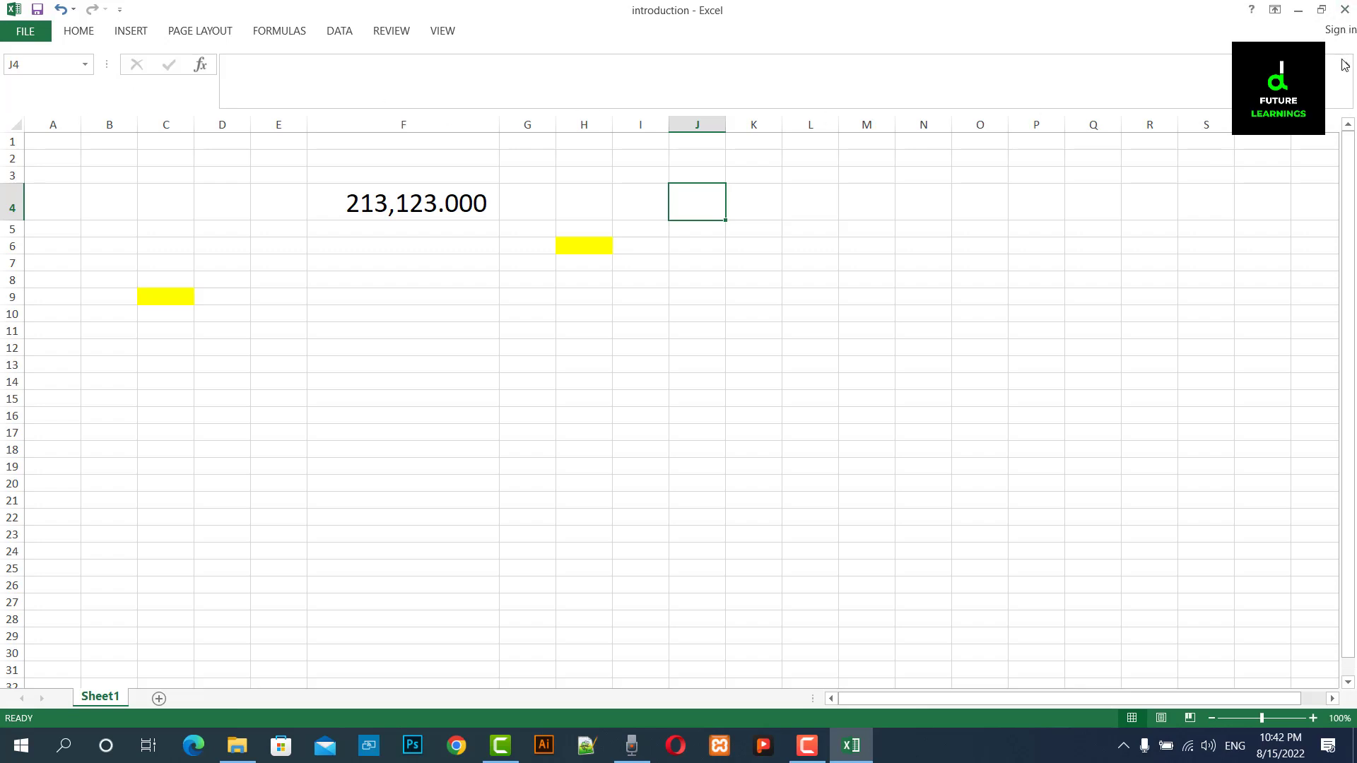
pyautogui.click(1344, 65)
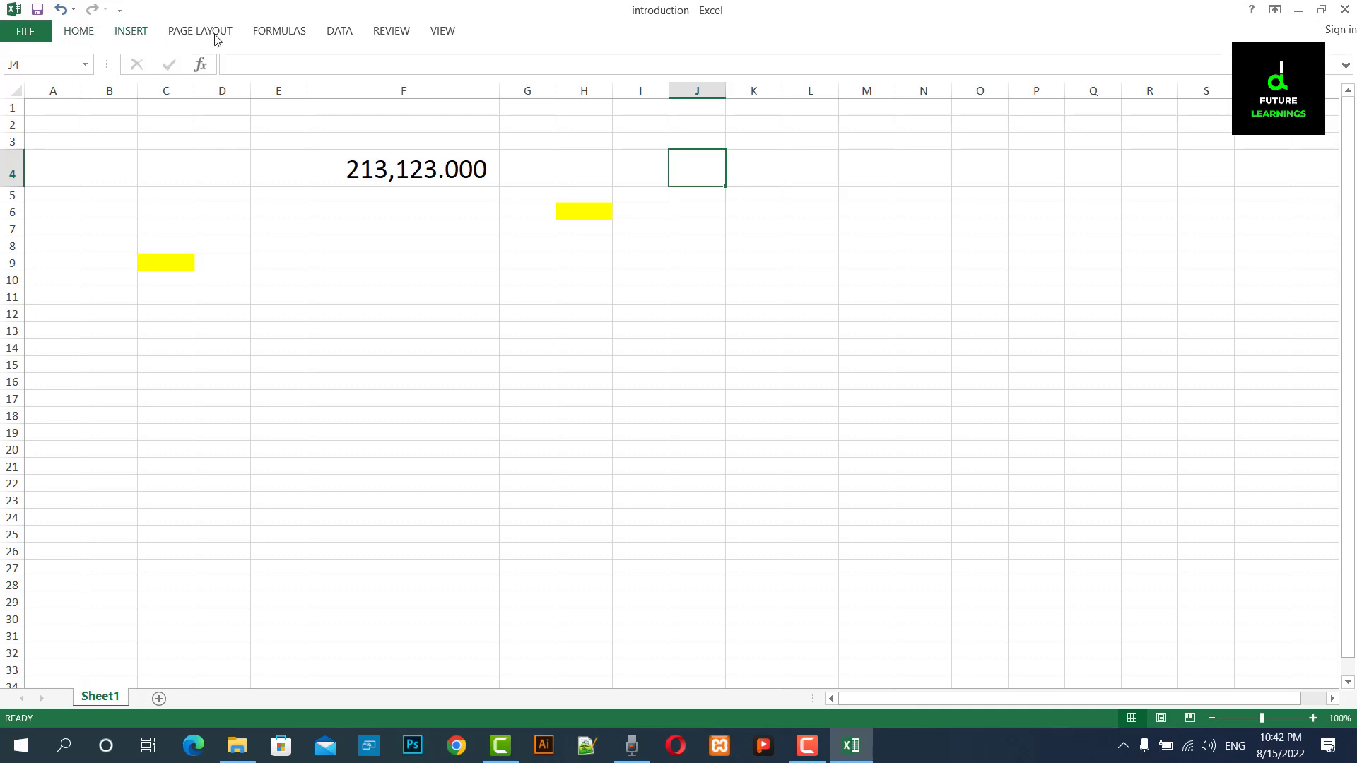
pyautogui.click(257, 32)
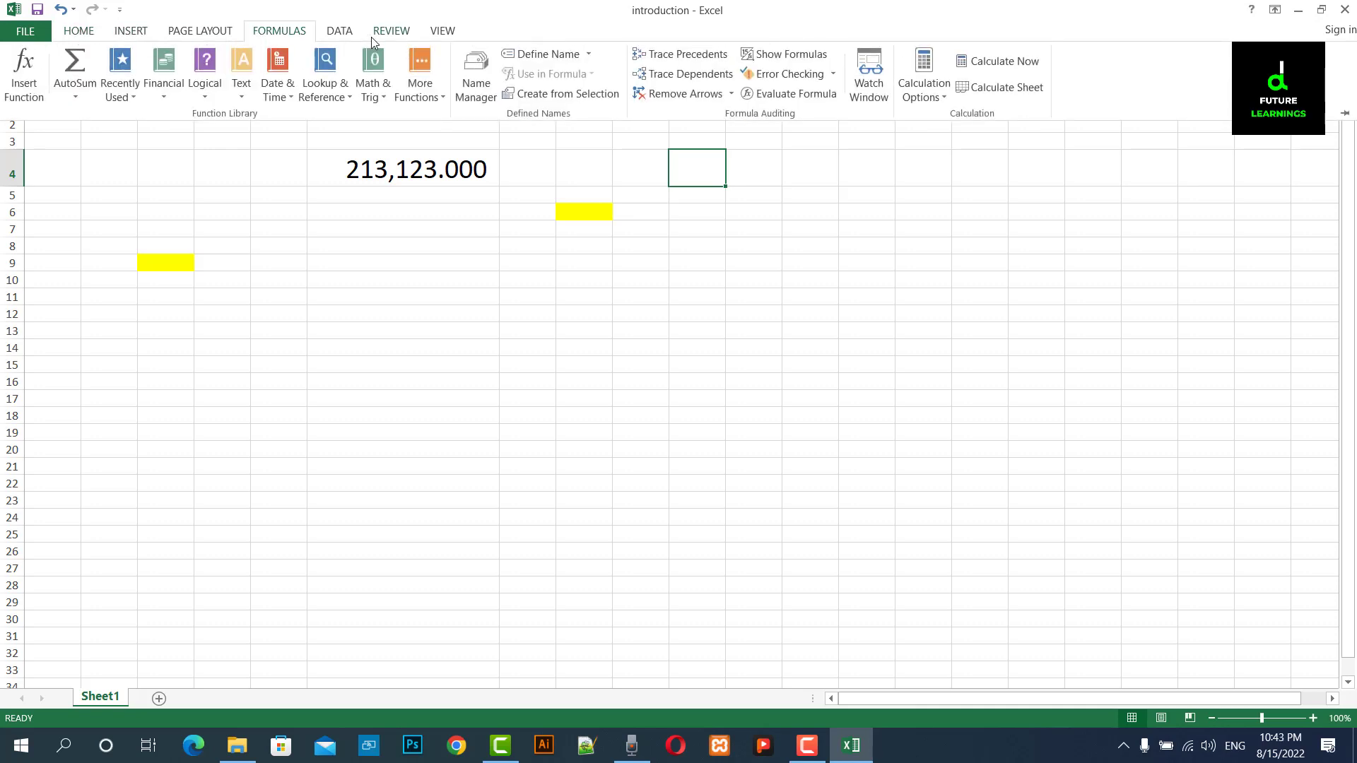
pyautogui.click(129, 32)
pyautogui.click(76, 33)
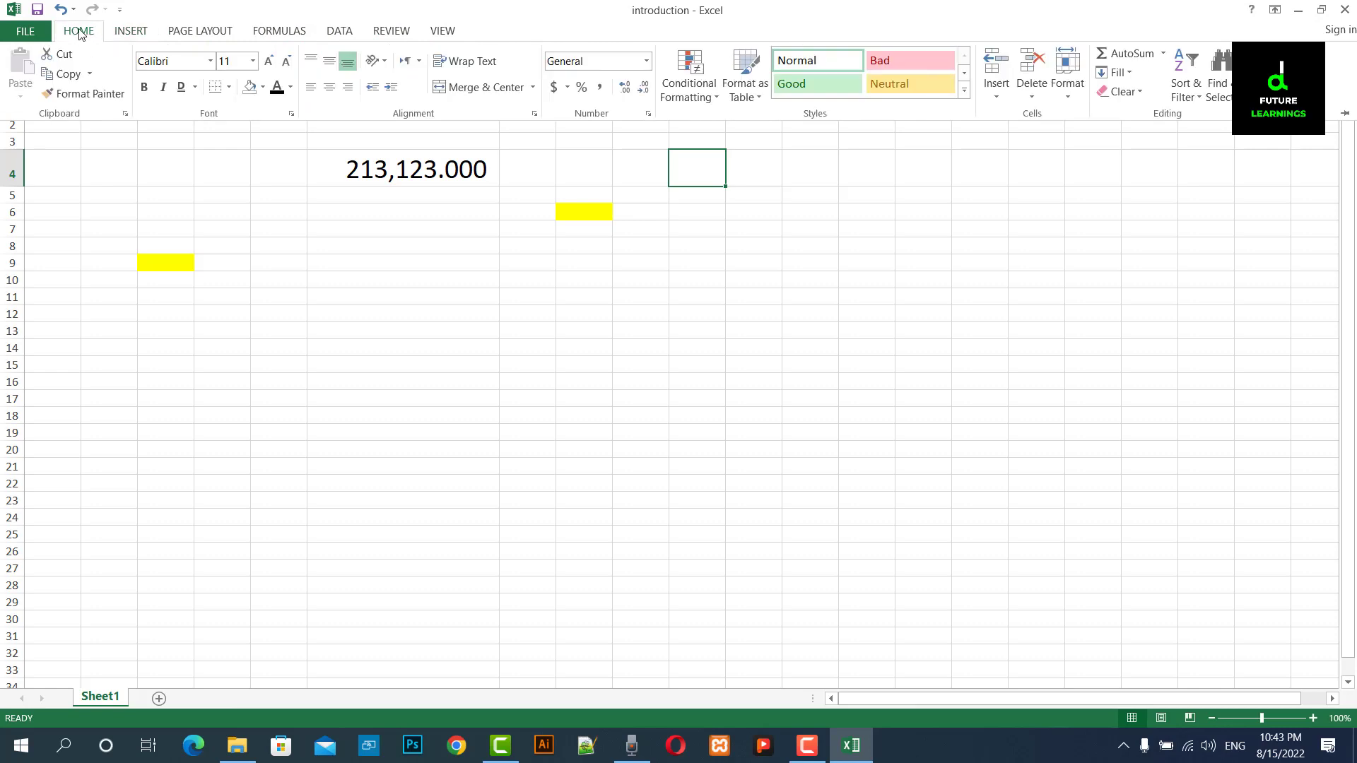
pyautogui.click(79, 33)
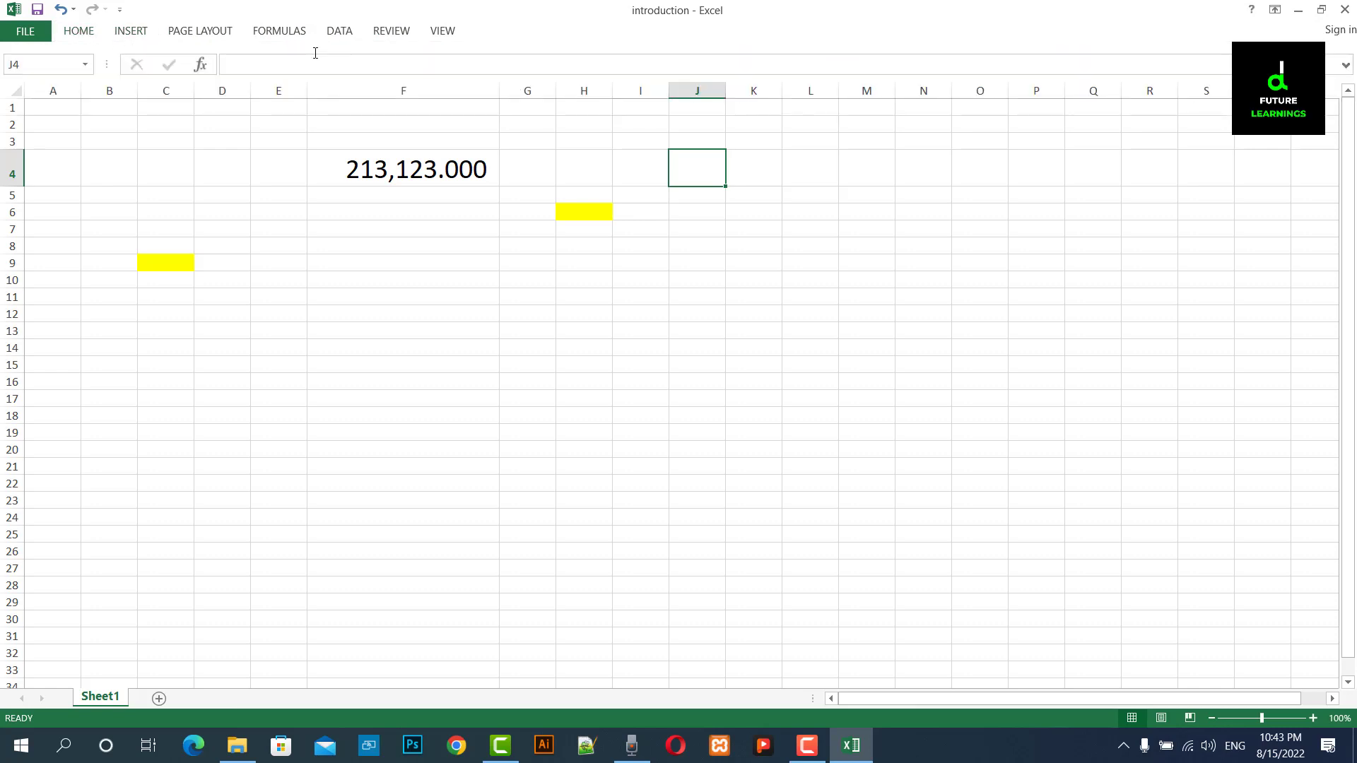
pyautogui.doubleClick(76, 33)
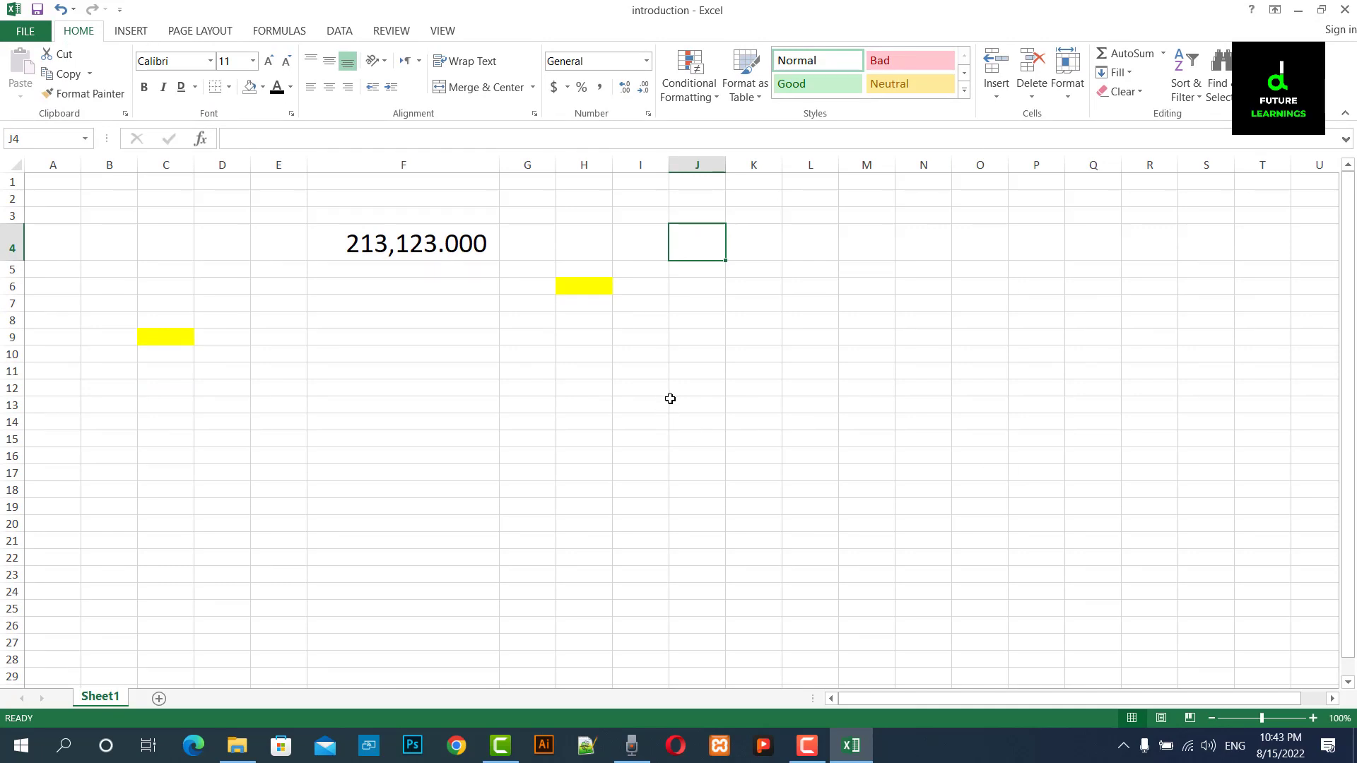
pyautogui.click(30, 139)
pyautogui.click(437, 352)
pyautogui.click(629, 361)
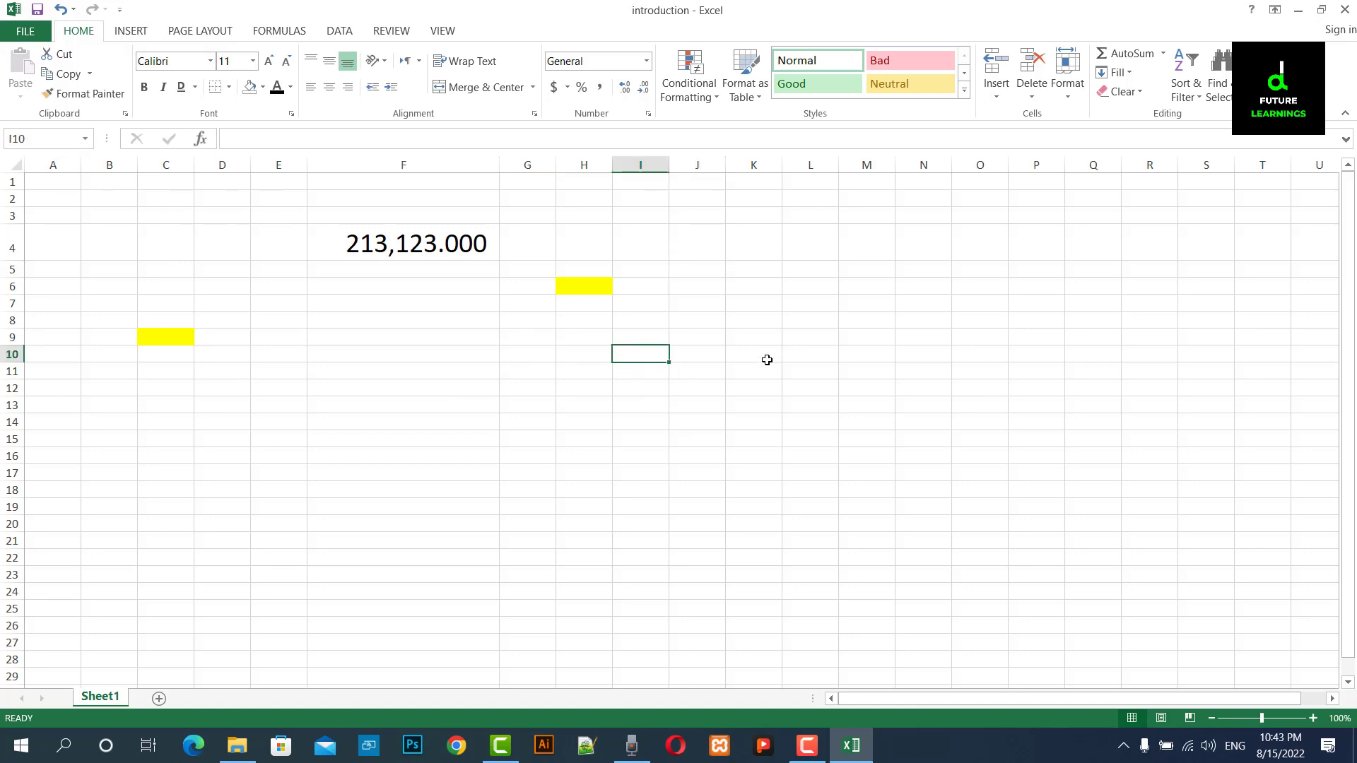
pyautogui.click(808, 352)
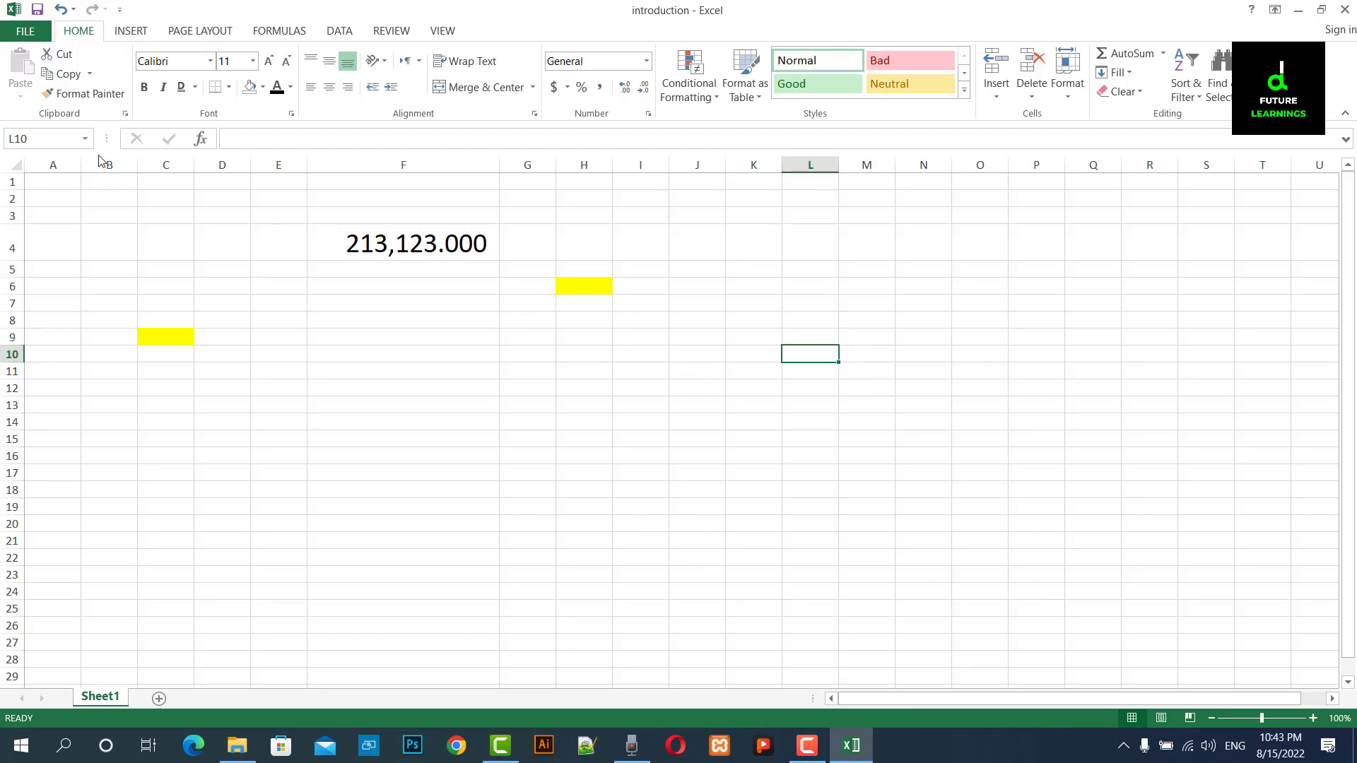
pyautogui.click(863, 403)
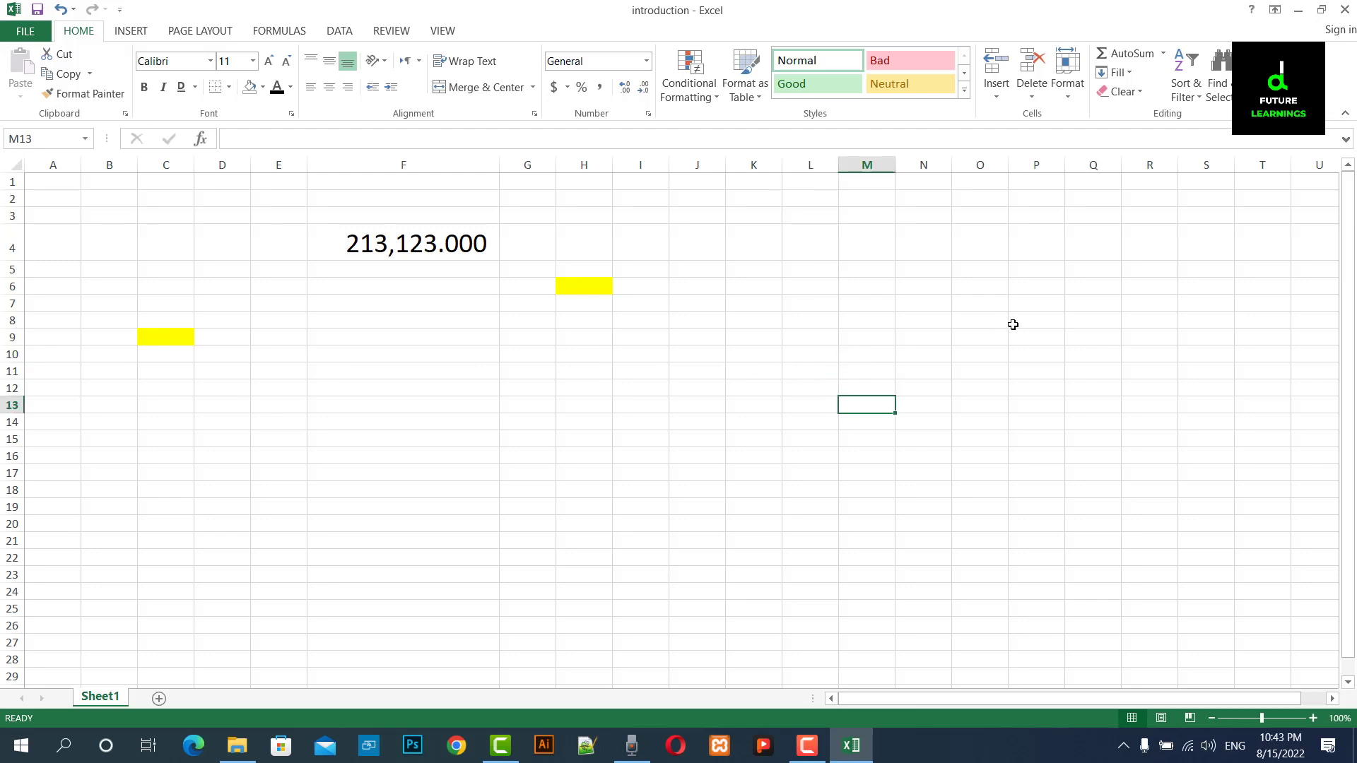
pyautogui.click(1015, 323)
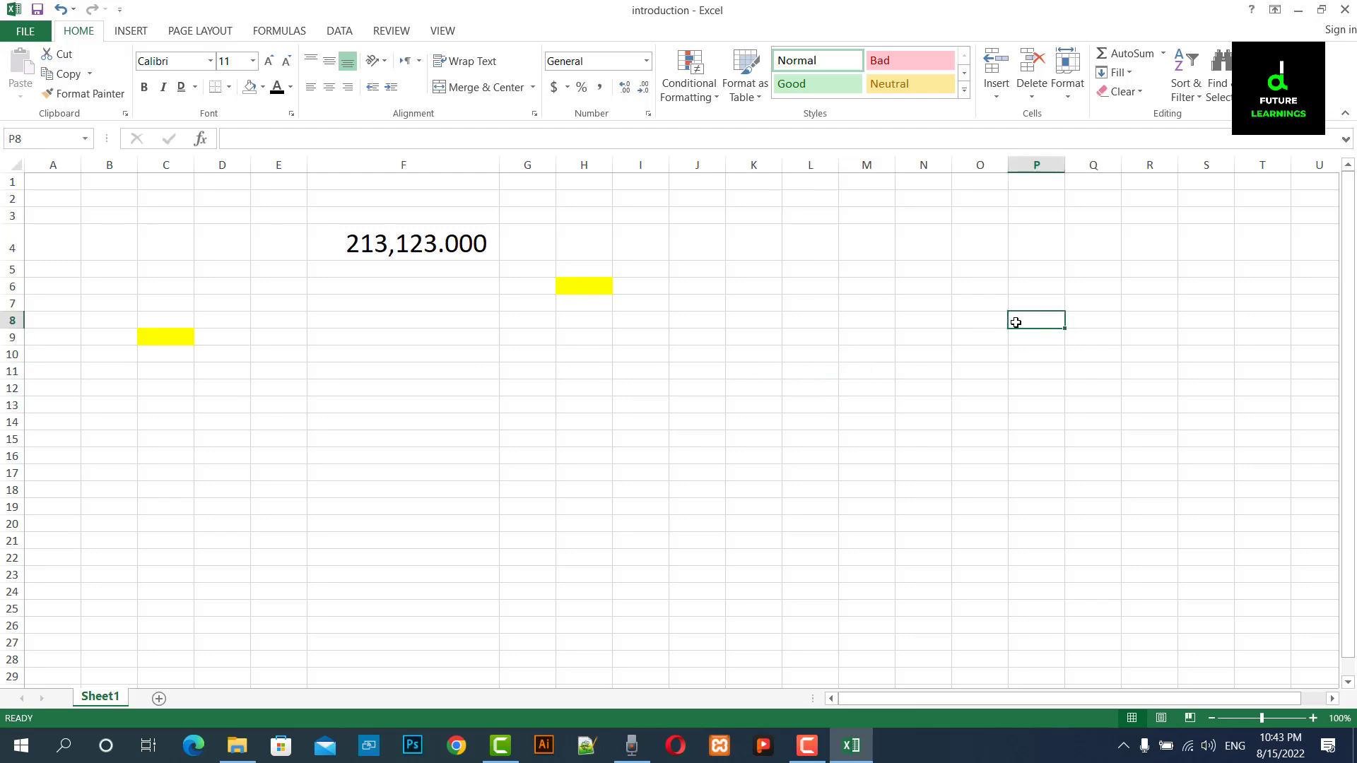
pyautogui.click(1158, 328)
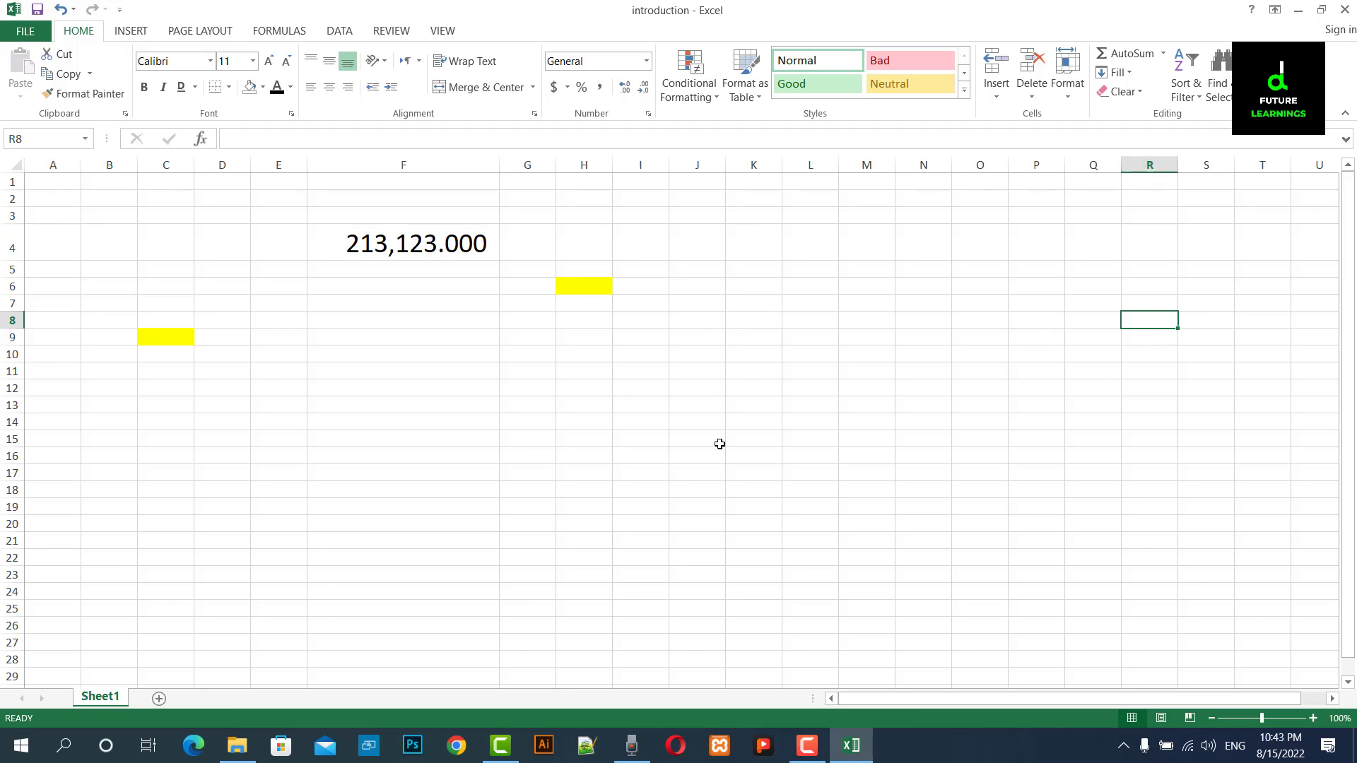
pyautogui.click(824, 405)
pyautogui.click(940, 355)
pyautogui.click(998, 388)
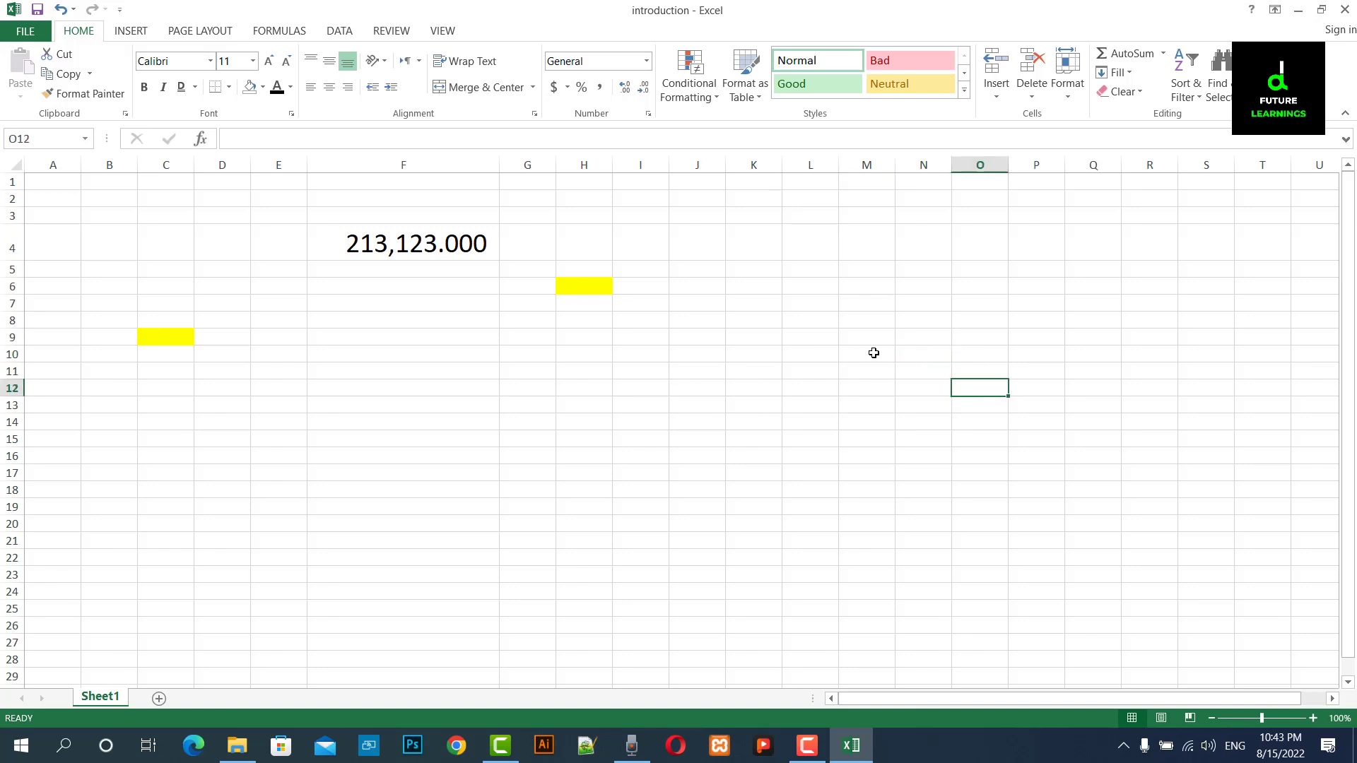
pyautogui.click(738, 315)
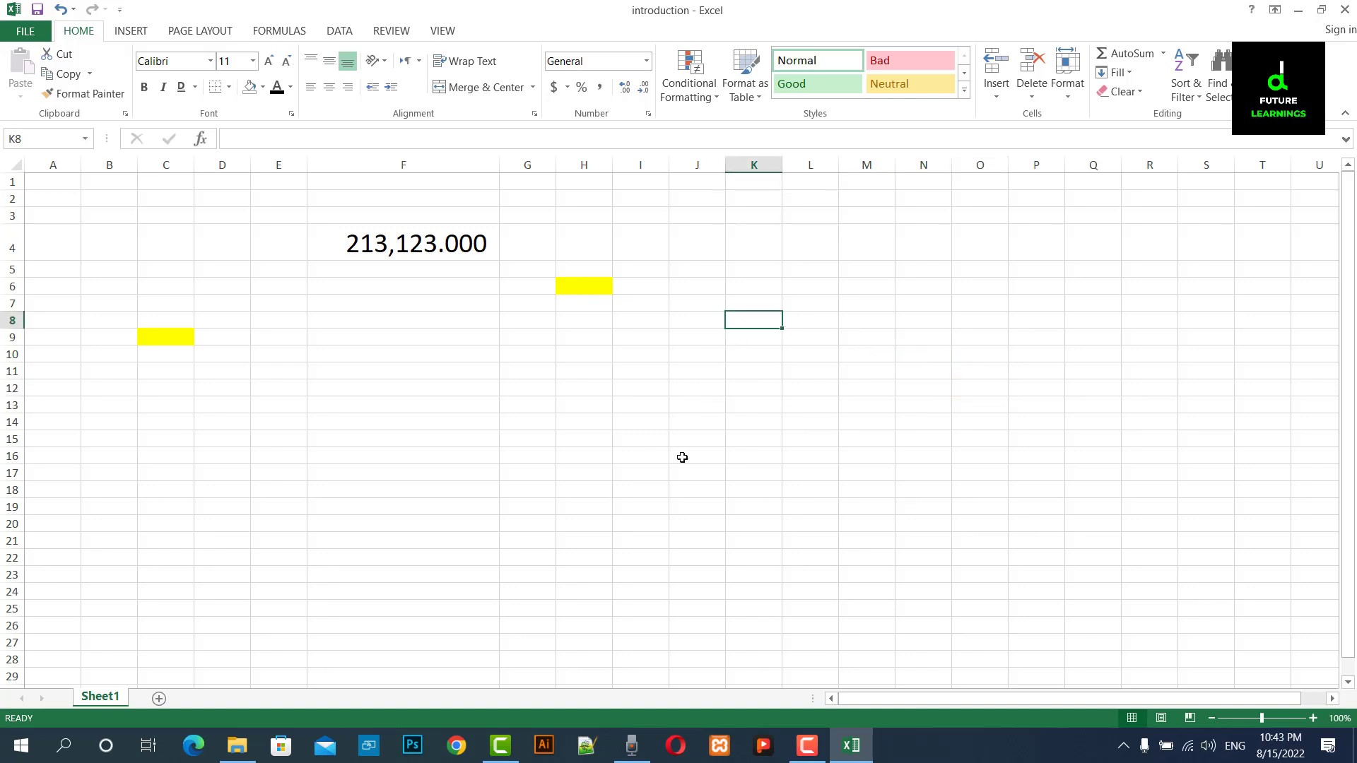
pyautogui.click(877, 367)
pyautogui.click(941, 324)
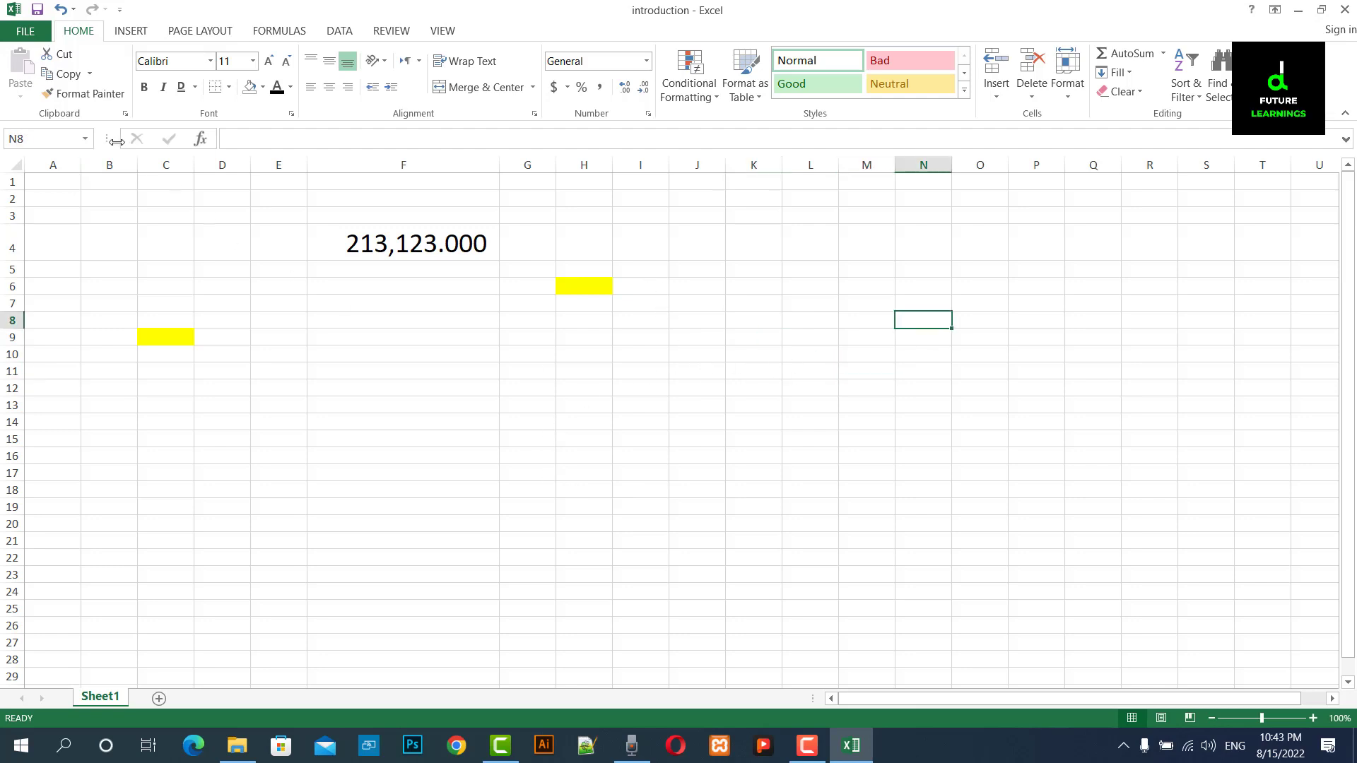
pyautogui.moveTo(115, 141); pyautogui.dragTo(217, 143)
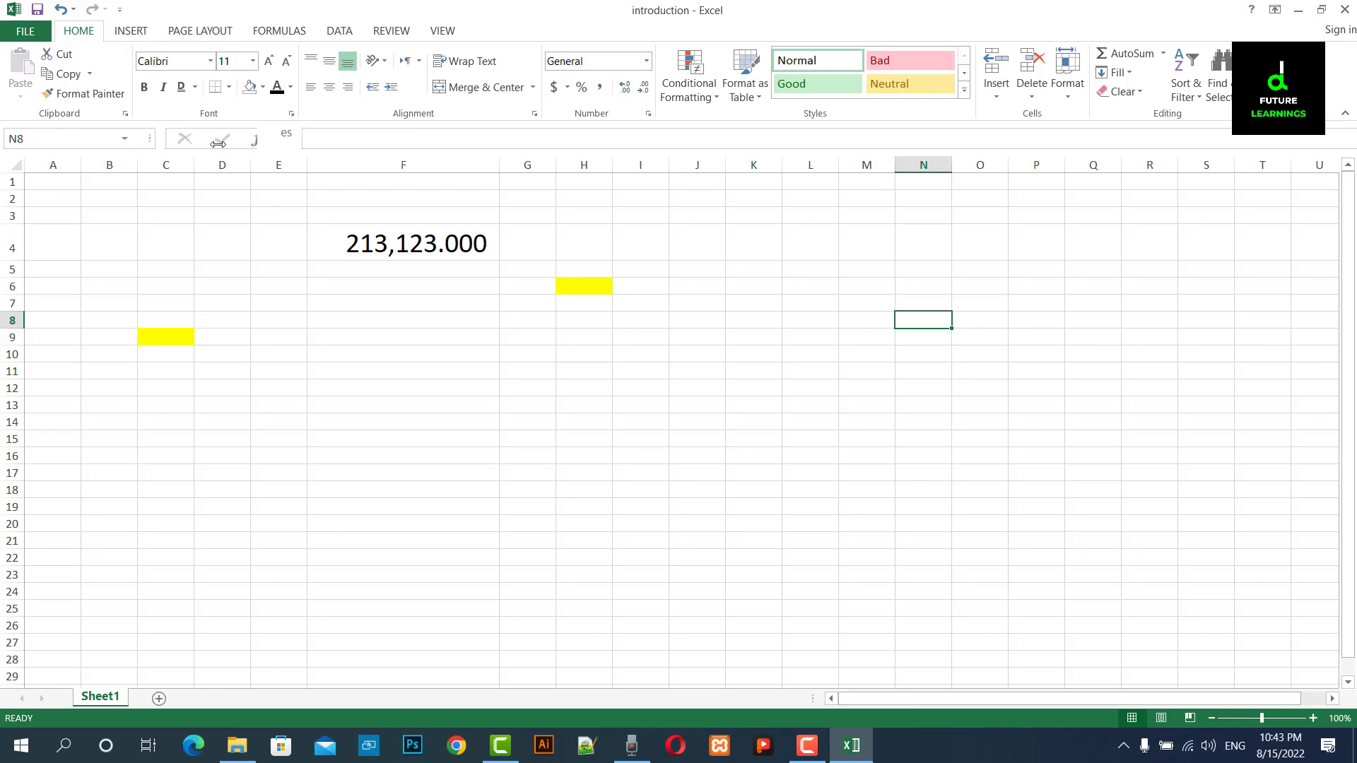
pyautogui.moveTo(218, 144); pyautogui.dragTo(74, 153)
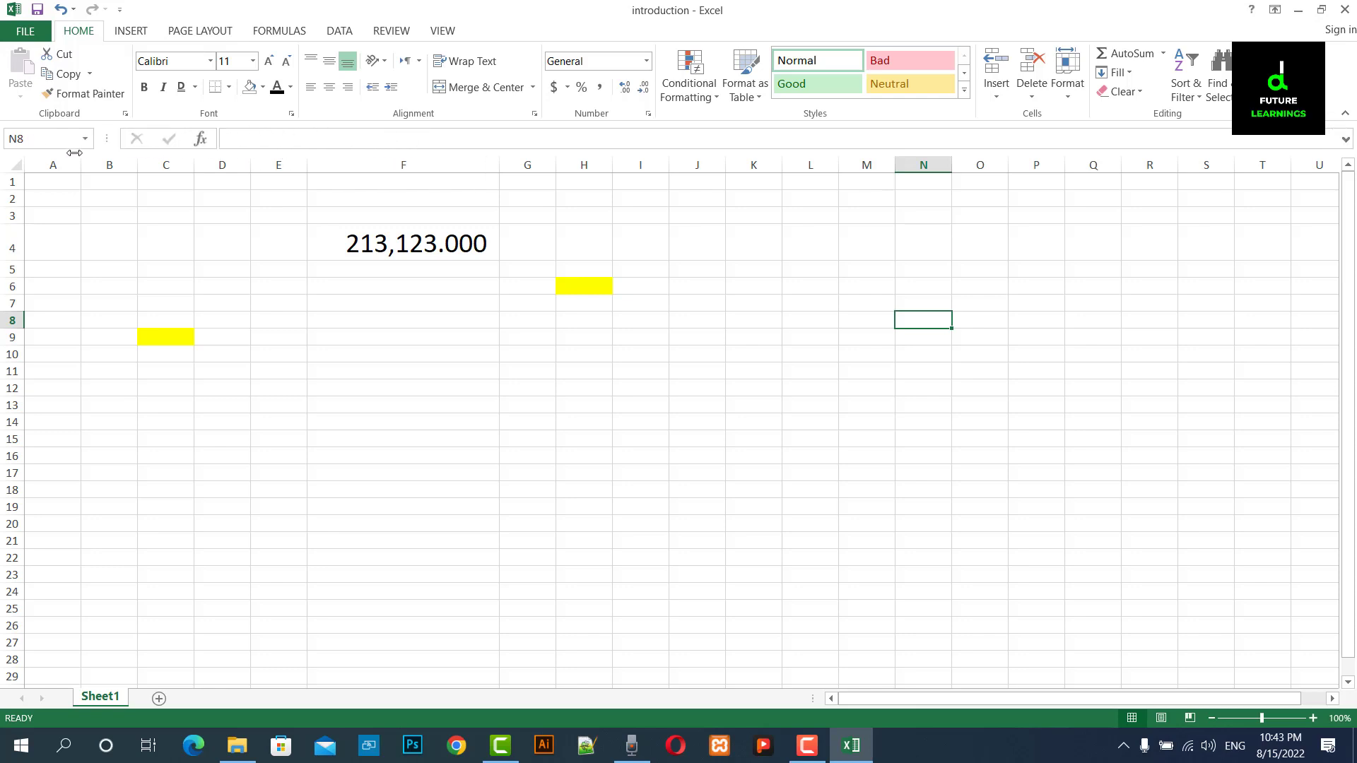
pyautogui.moveTo(663, 357)
pyautogui.mouseDown()
pyautogui.moveTo(993, 434)
pyautogui.moveTo(1048, 468)
pyautogui.mouseUp()
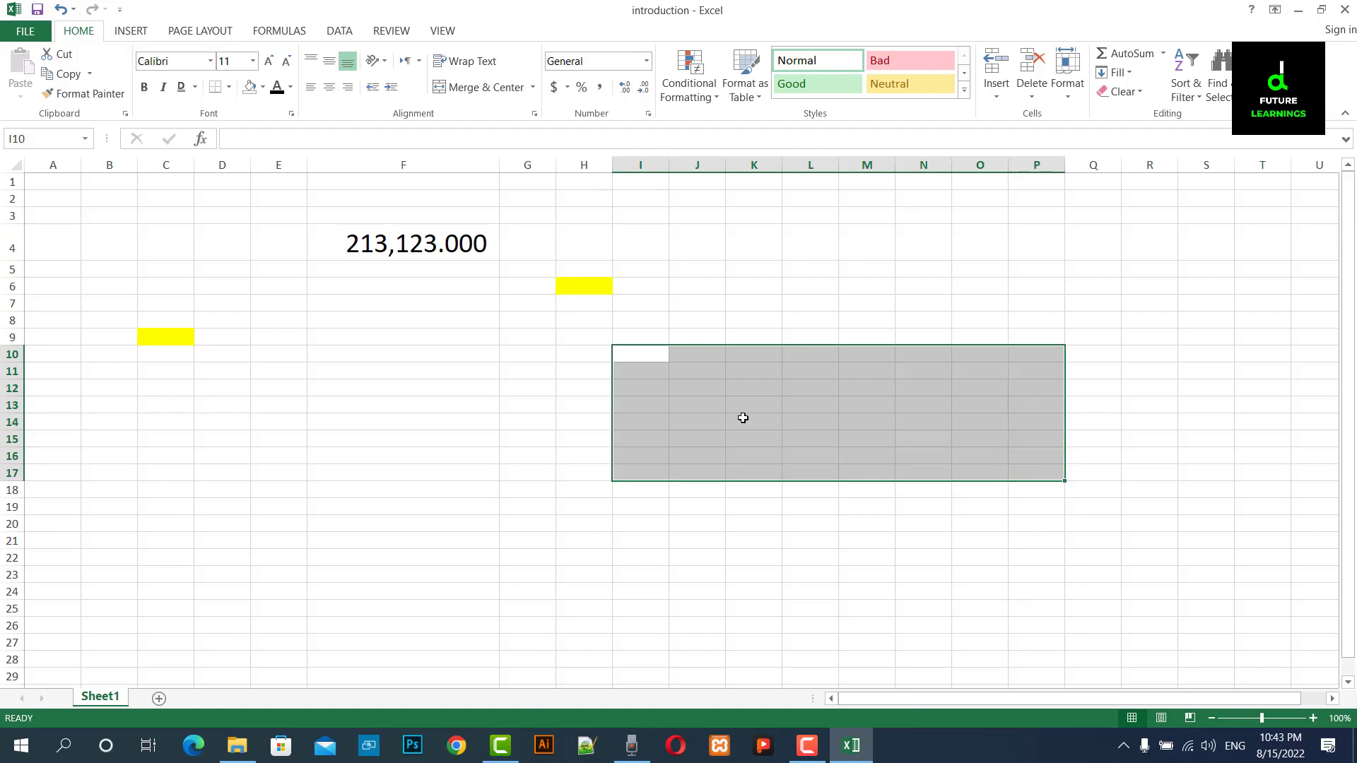
pyautogui.moveTo(635, 336); pyautogui.dragTo(1152, 434)
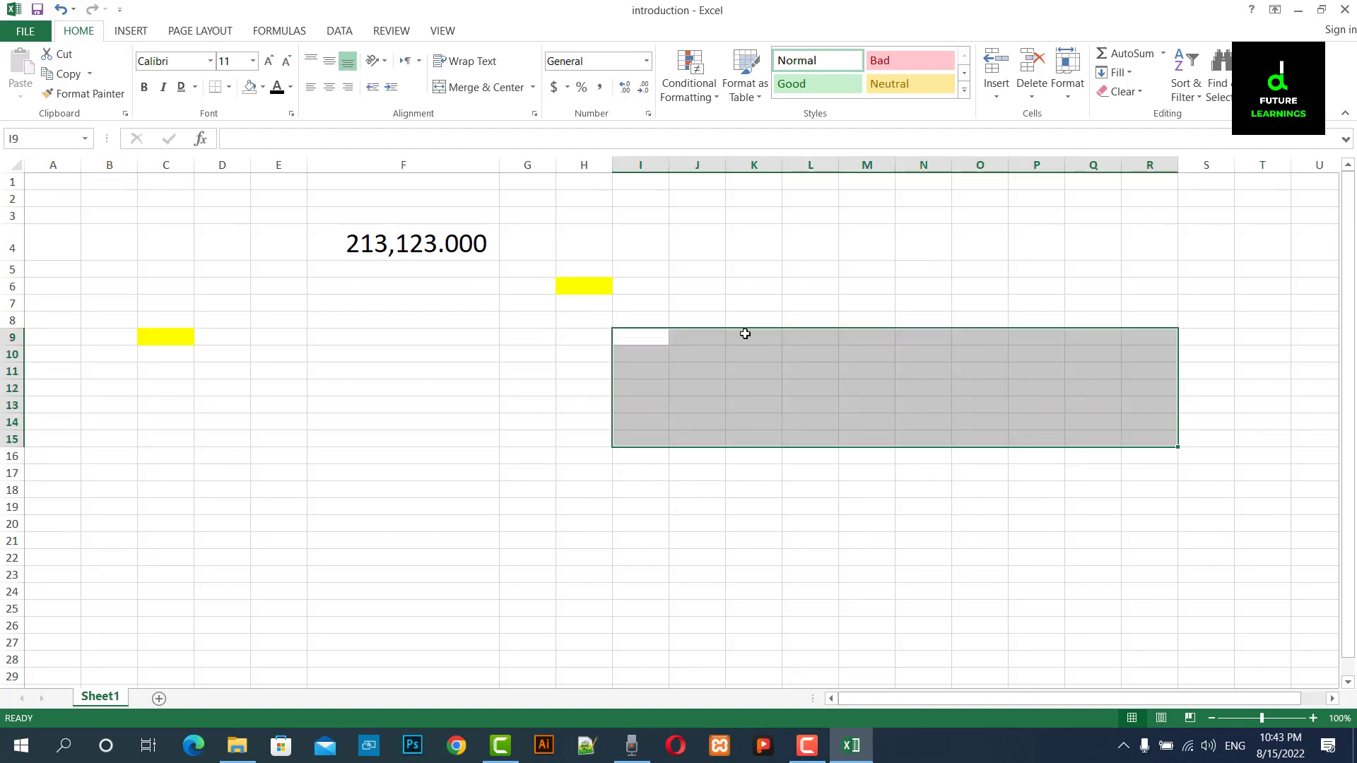
pyautogui.moveTo(712, 318)
pyautogui.mouseDown()
pyautogui.moveTo(901, 337)
pyautogui.moveTo(856, 339)
pyautogui.moveTo(918, 370)
pyautogui.moveTo(990, 360)
pyautogui.moveTo(959, 347)
pyautogui.moveTo(957, 418)
pyautogui.moveTo(1109, 433)
pyautogui.moveTo(1024, 451)
pyautogui.moveTo(990, 379)
pyautogui.moveTo(1100, 388)
pyautogui.moveTo(1137, 456)
pyautogui.mouseUp()
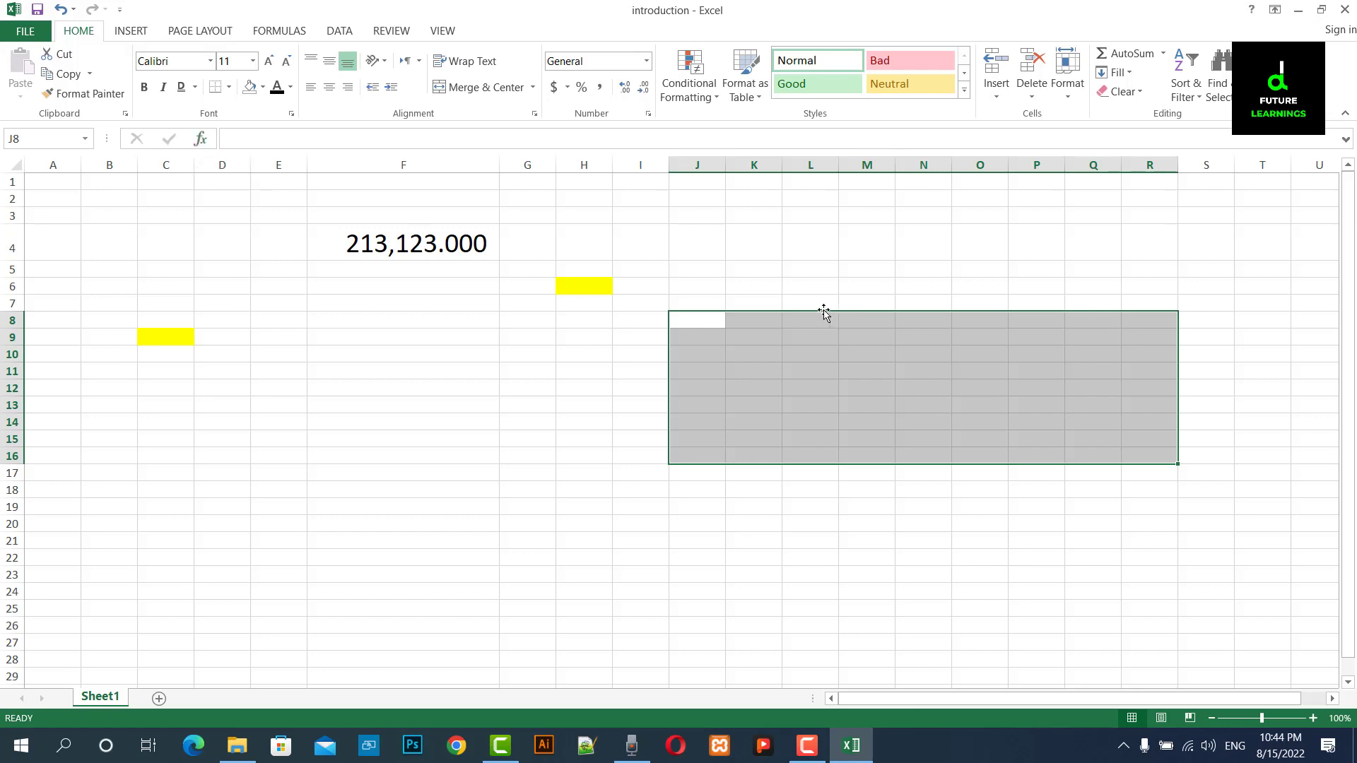
pyautogui.click(707, 286)
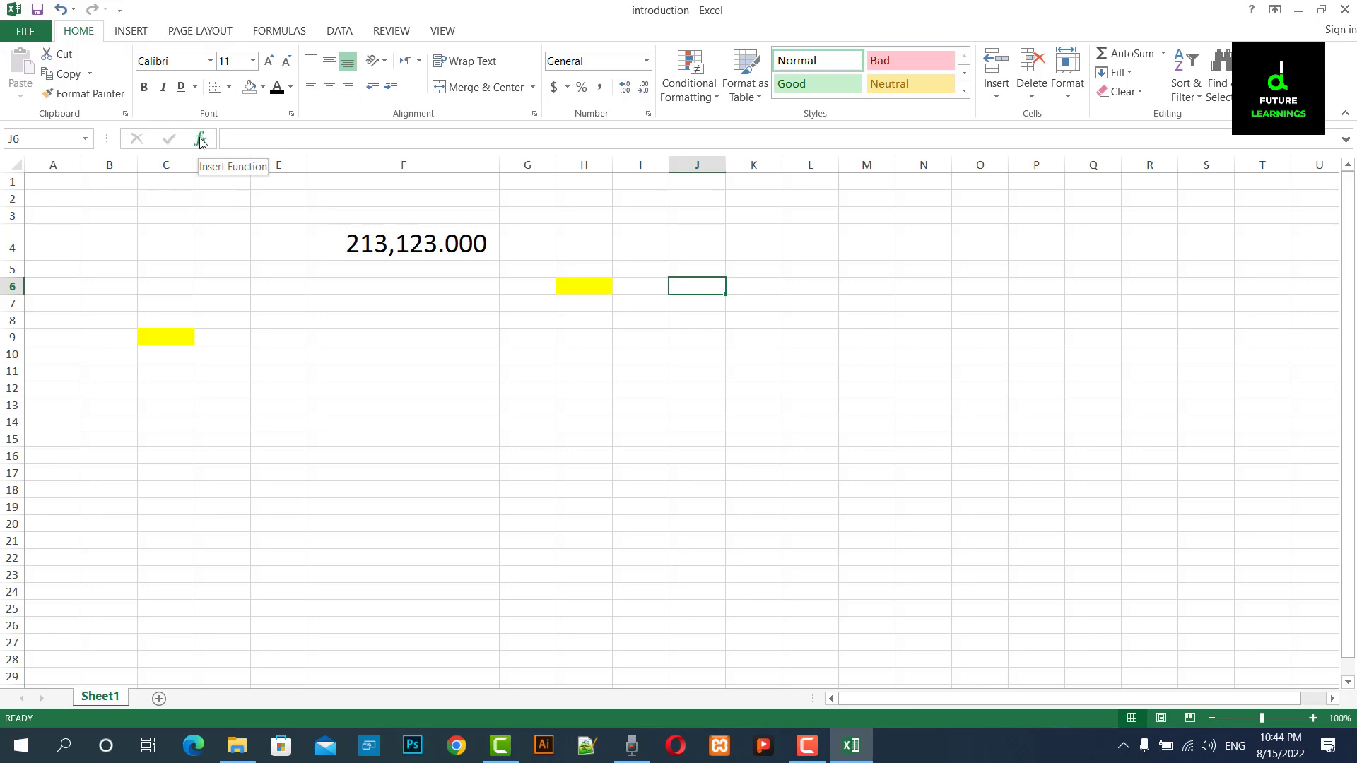
pyautogui.click(201, 139)
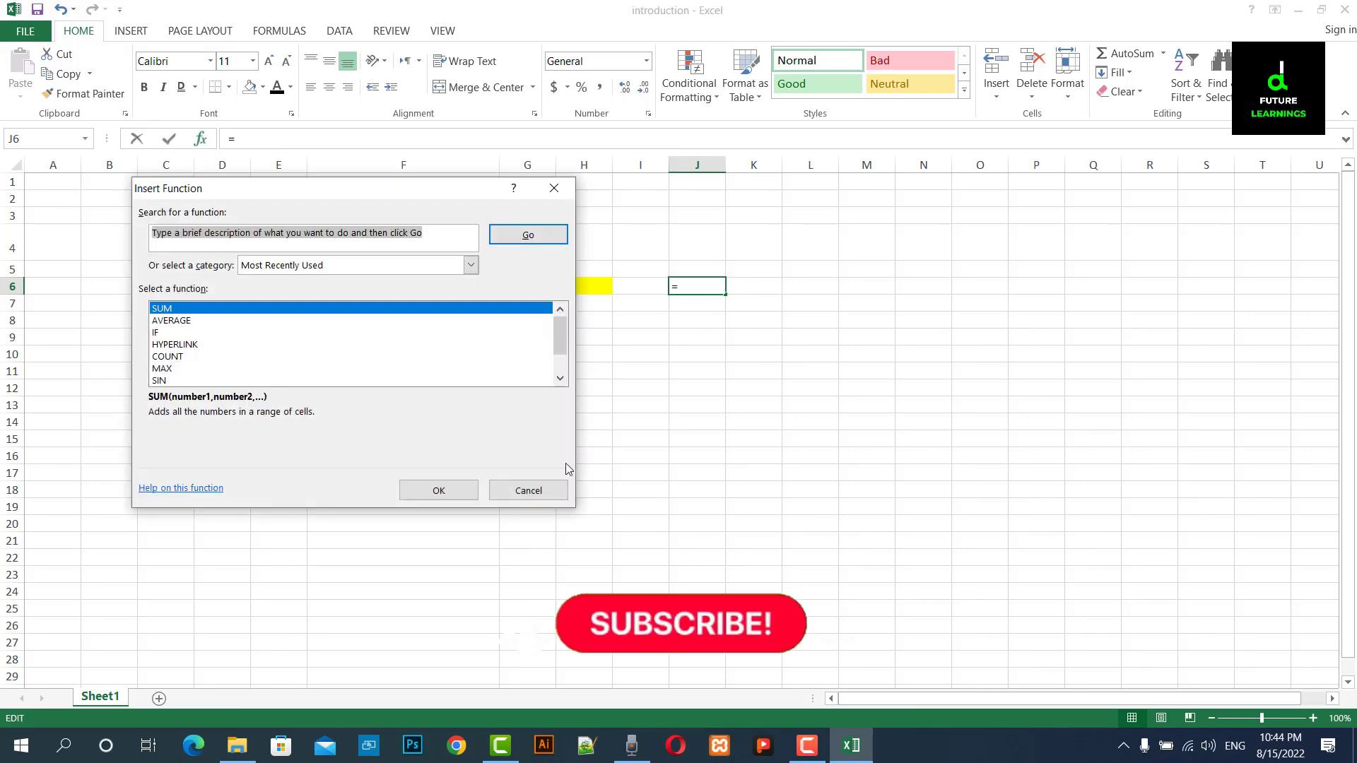
pyautogui.click(536, 496)
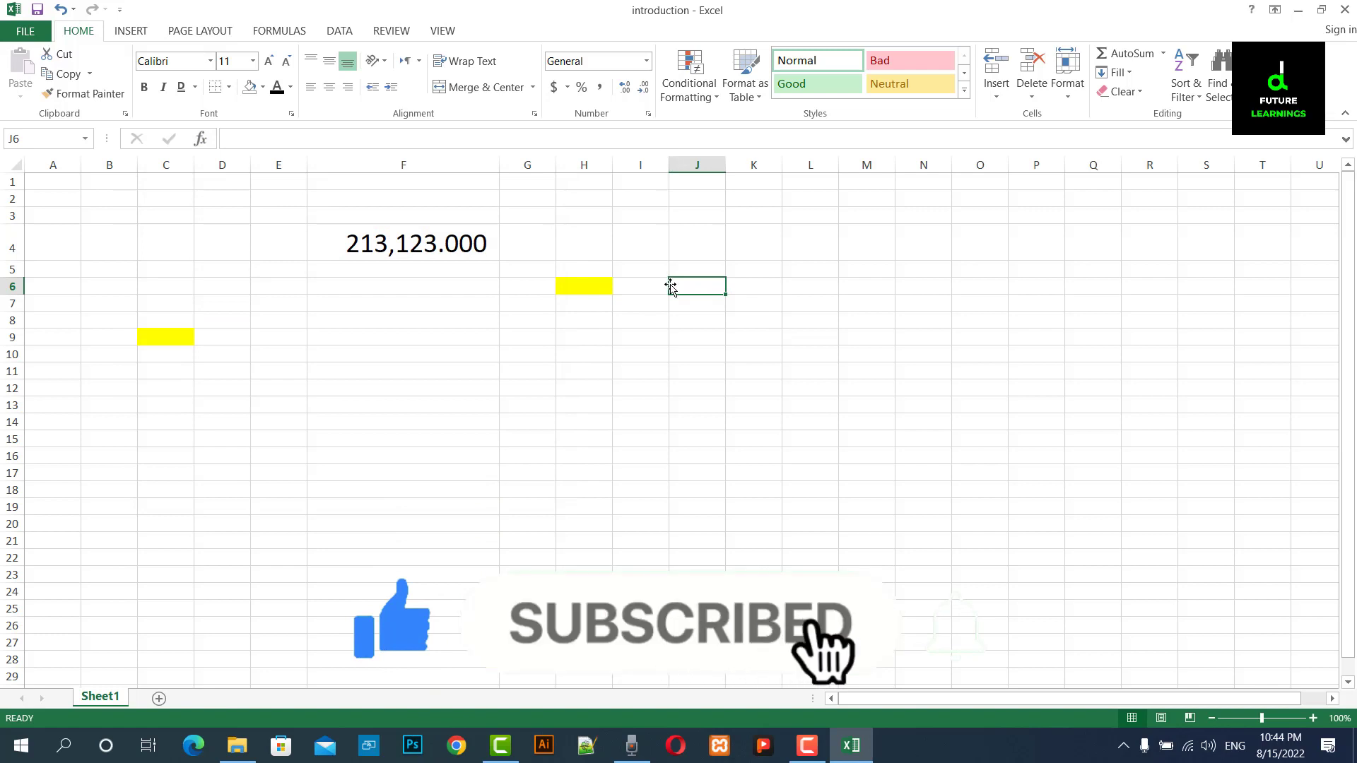
pyautogui.click(712, 335)
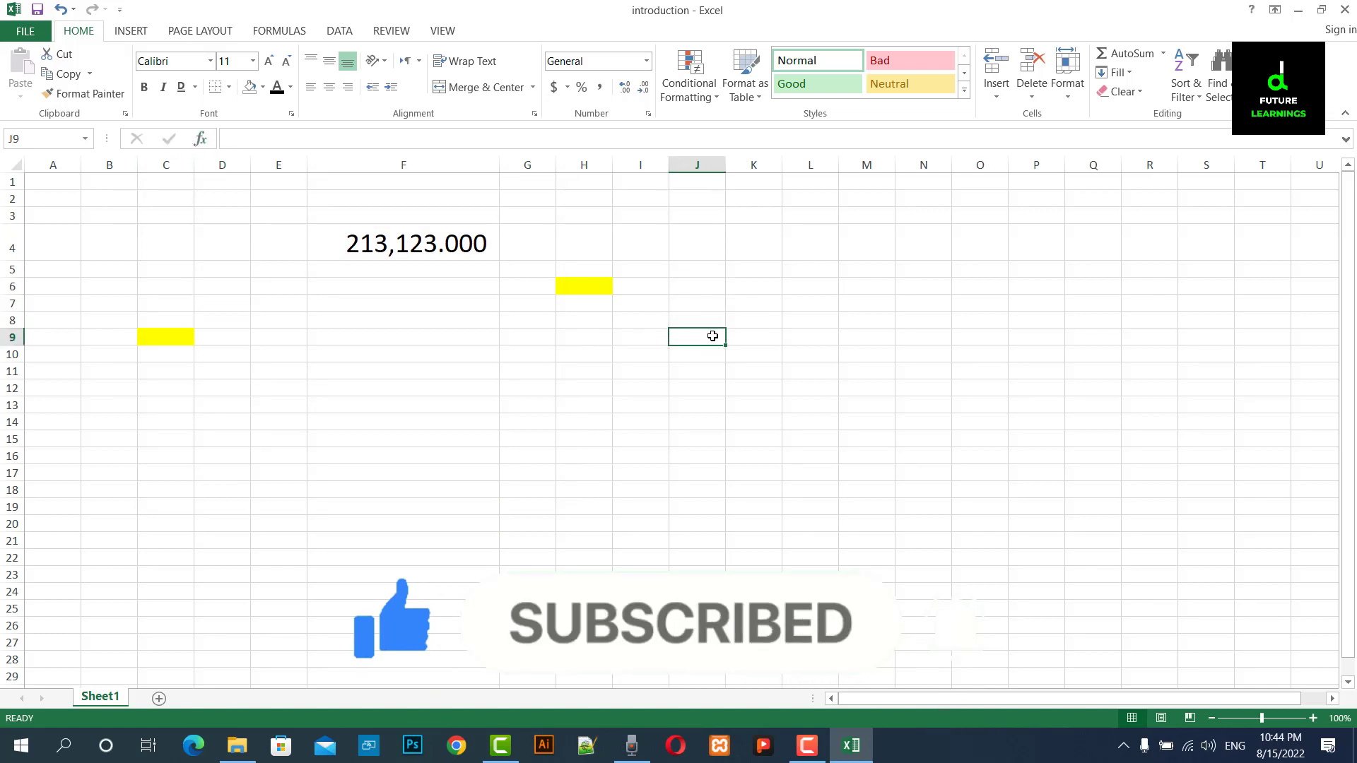
pyautogui.write('vcxcxcvcx')
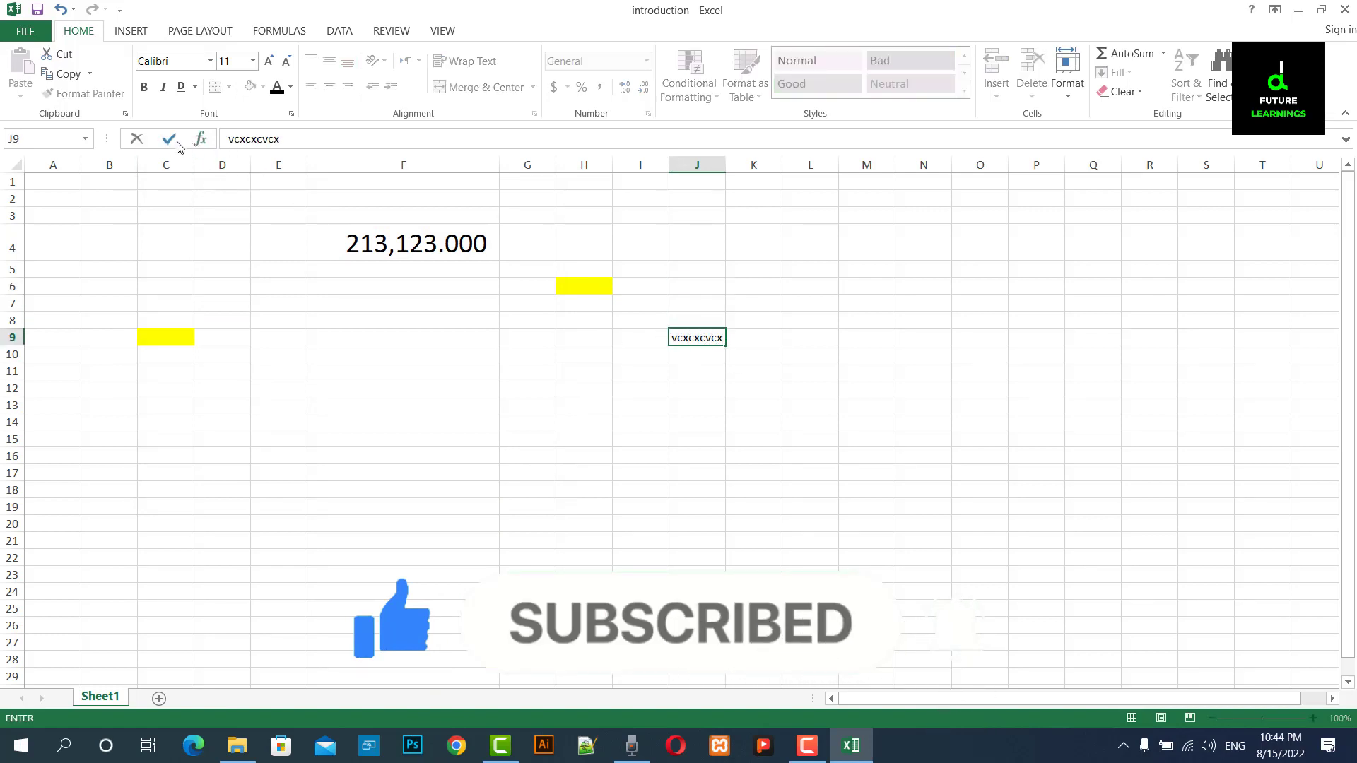
pyautogui.click(138, 139)
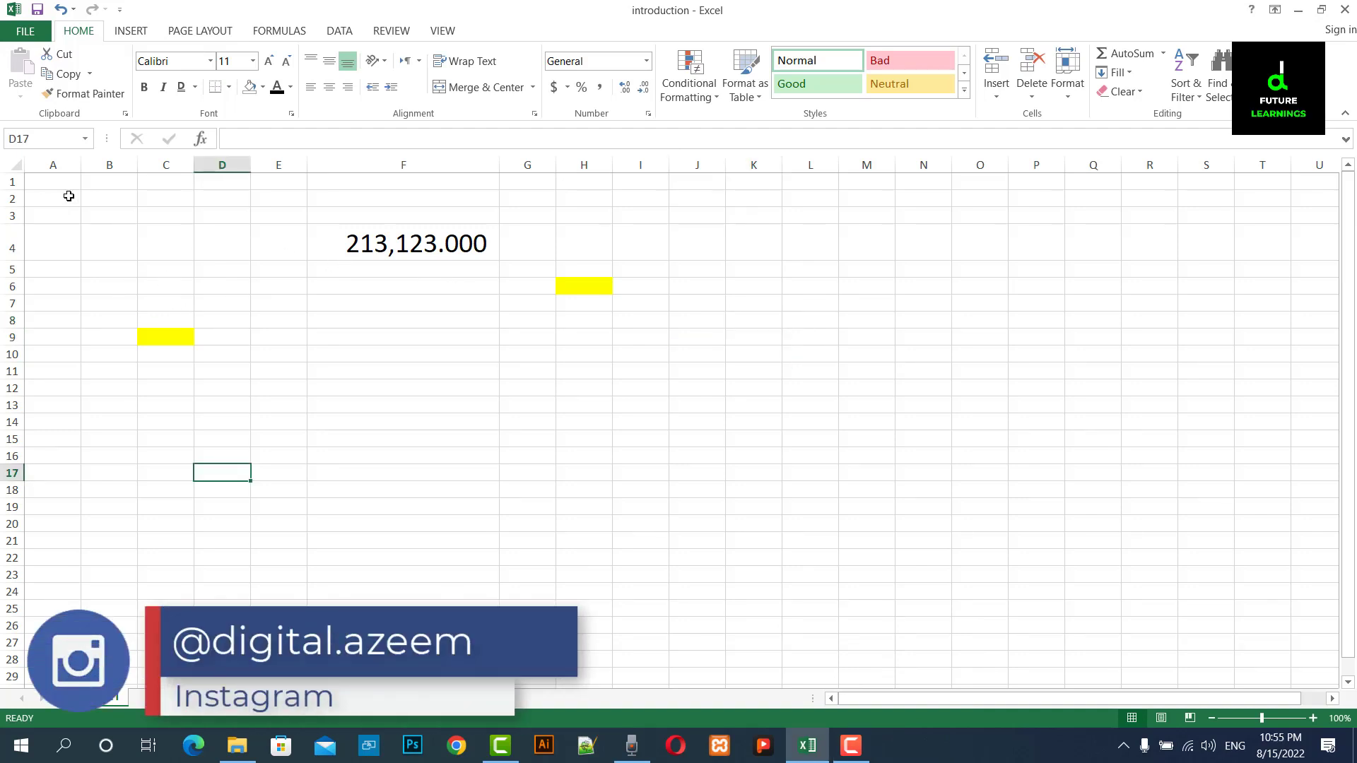
pyautogui.moveTo(139, 226)
pyautogui.mouseDown()
pyautogui.moveTo(233, 247)
pyautogui.moveTo(270, 301)
pyautogui.mouseUp()
pyautogui.moveTo(263, 352); pyautogui.dragTo(479, 455)
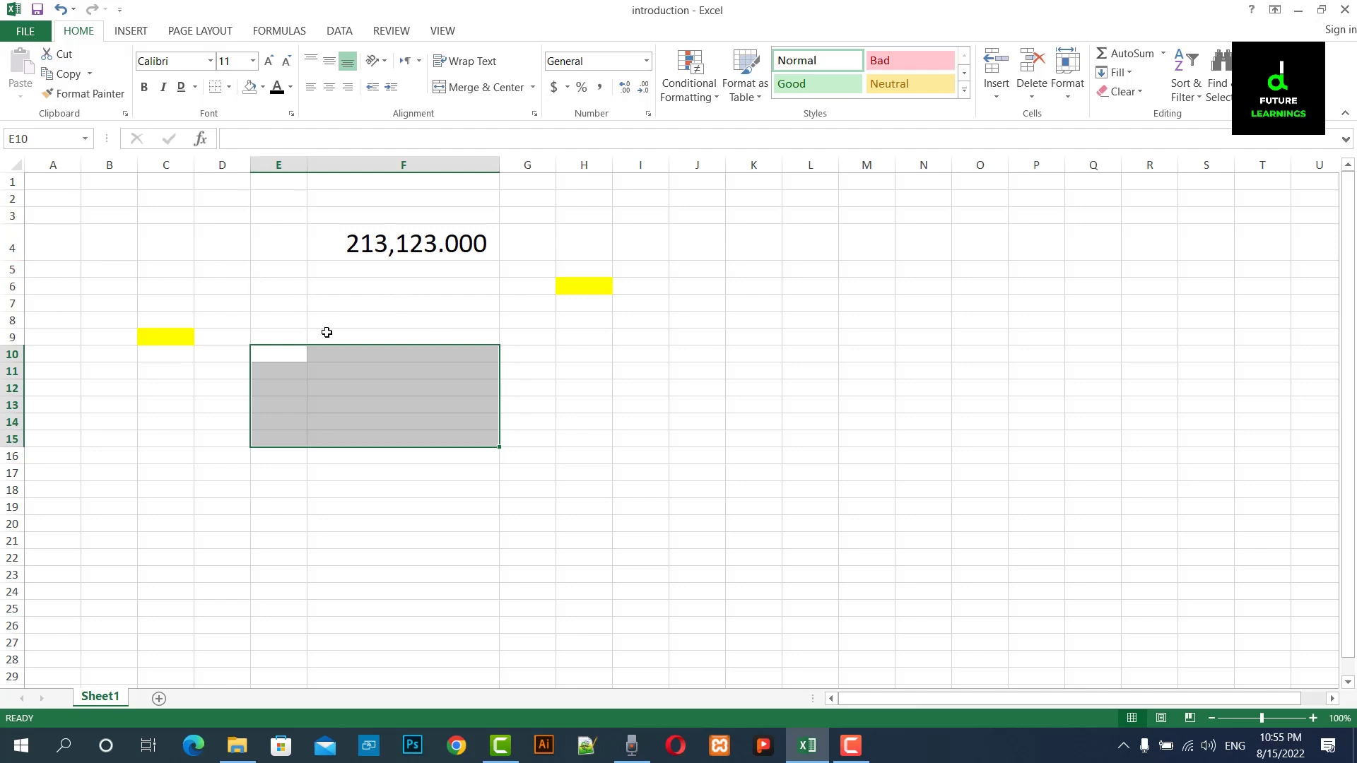
pyautogui.click(68, 166)
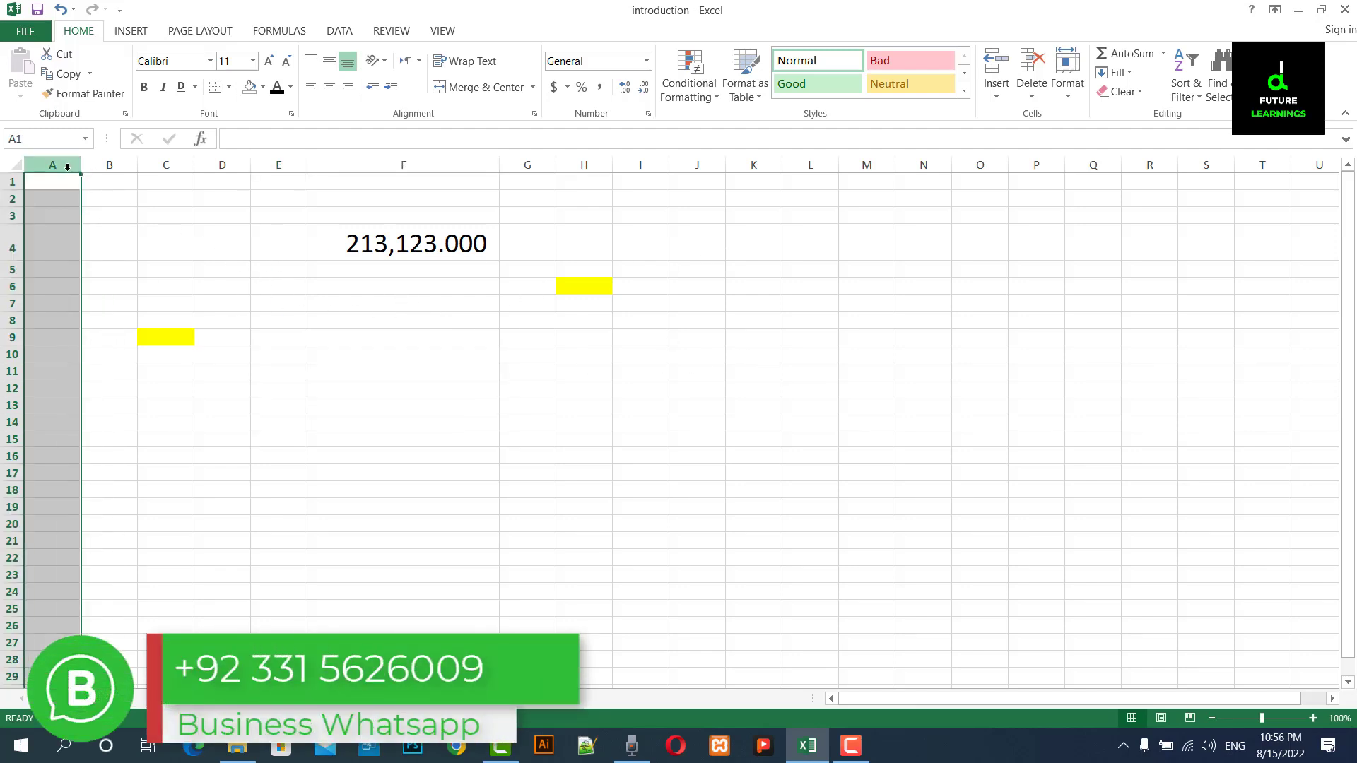
pyautogui.click(13, 166)
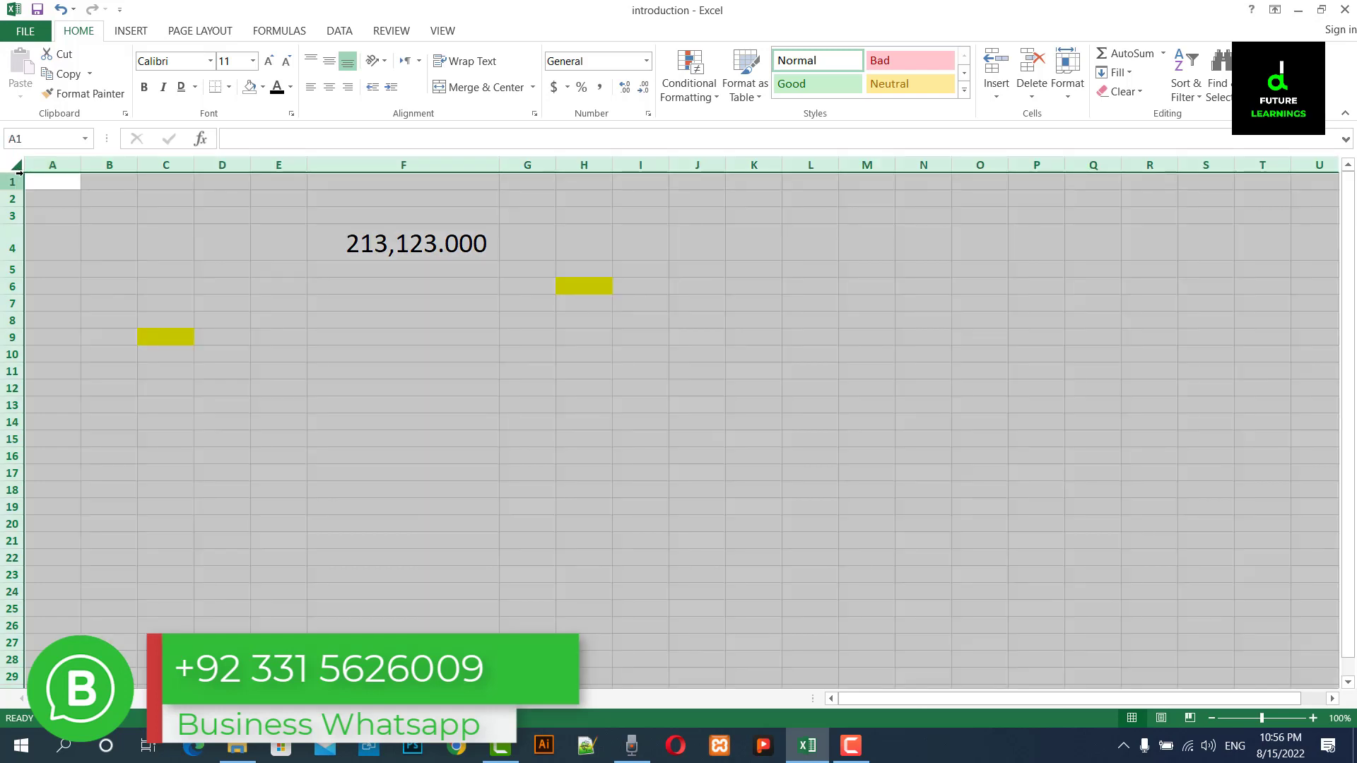
pyautogui.click(262, 217)
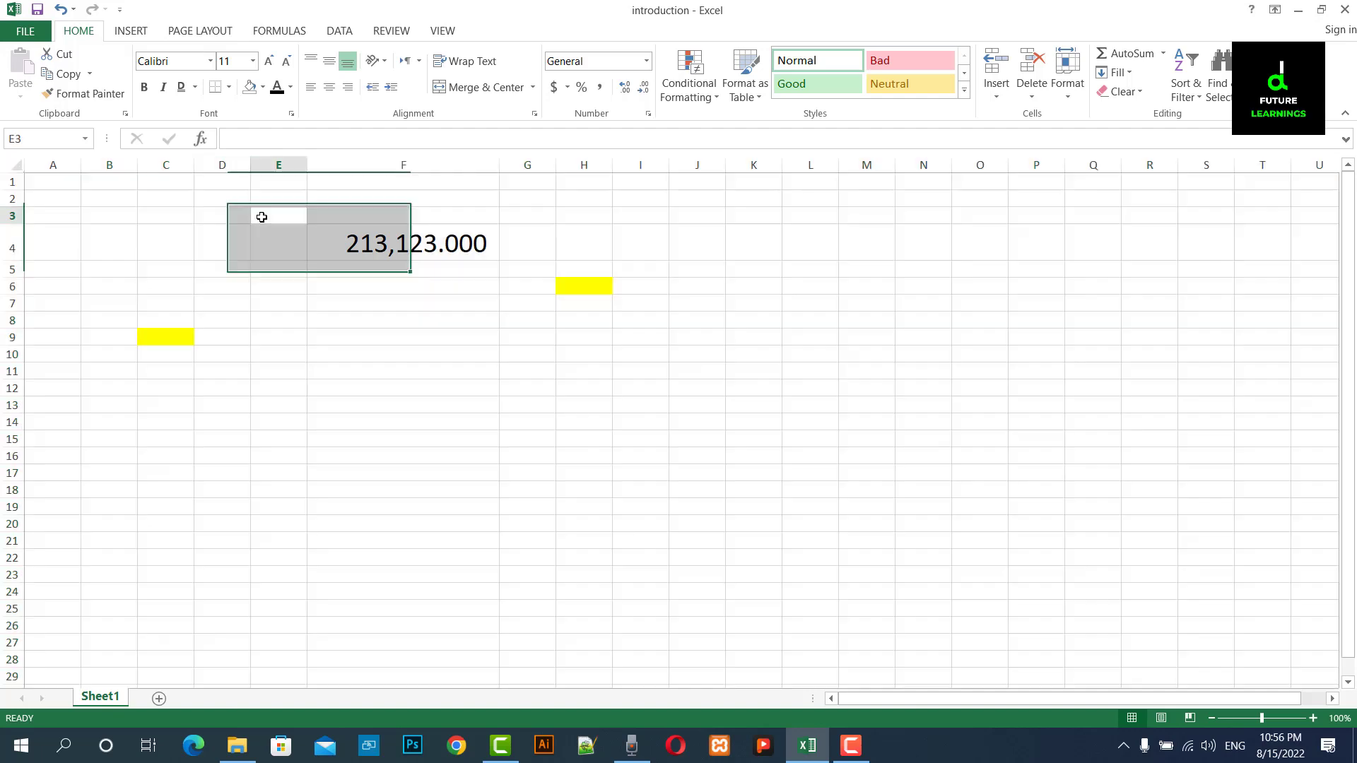
pyautogui.click(13, 167)
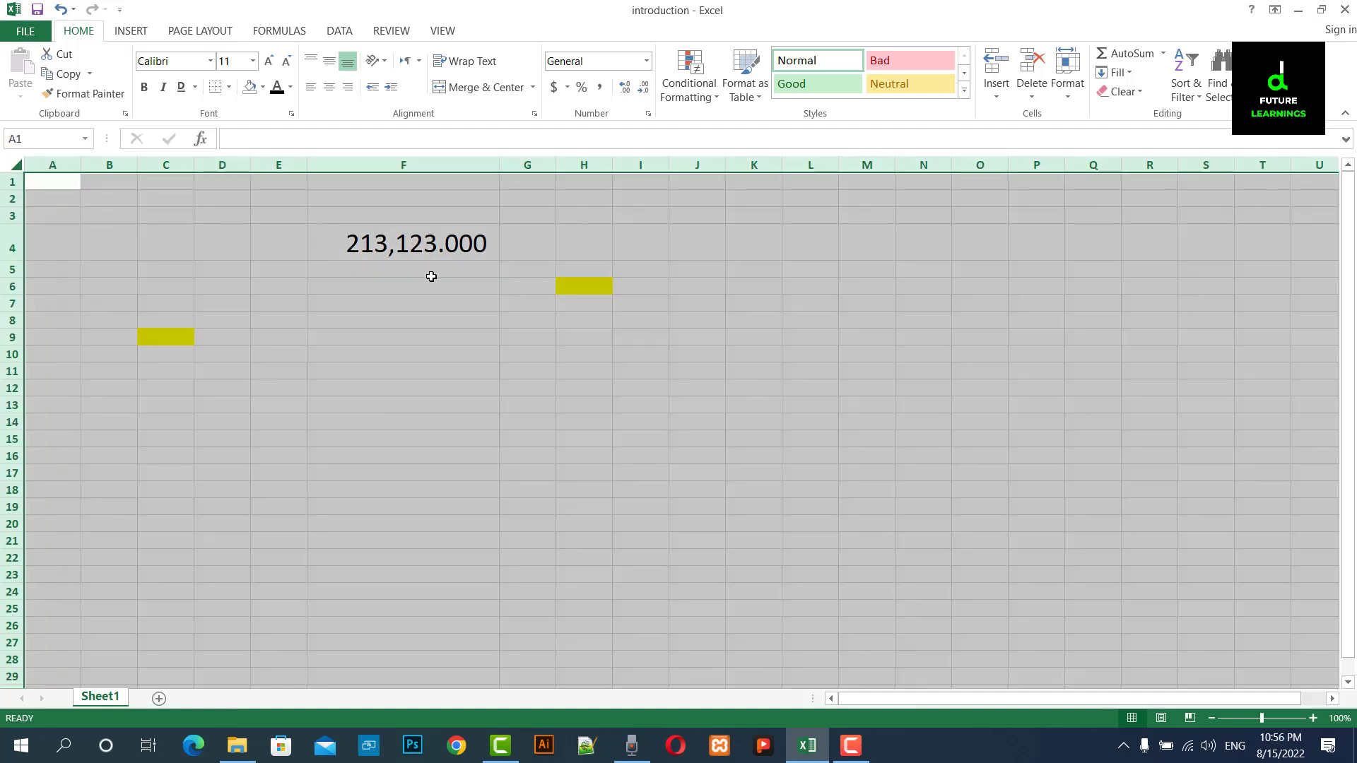
pyautogui.click(263, 289)
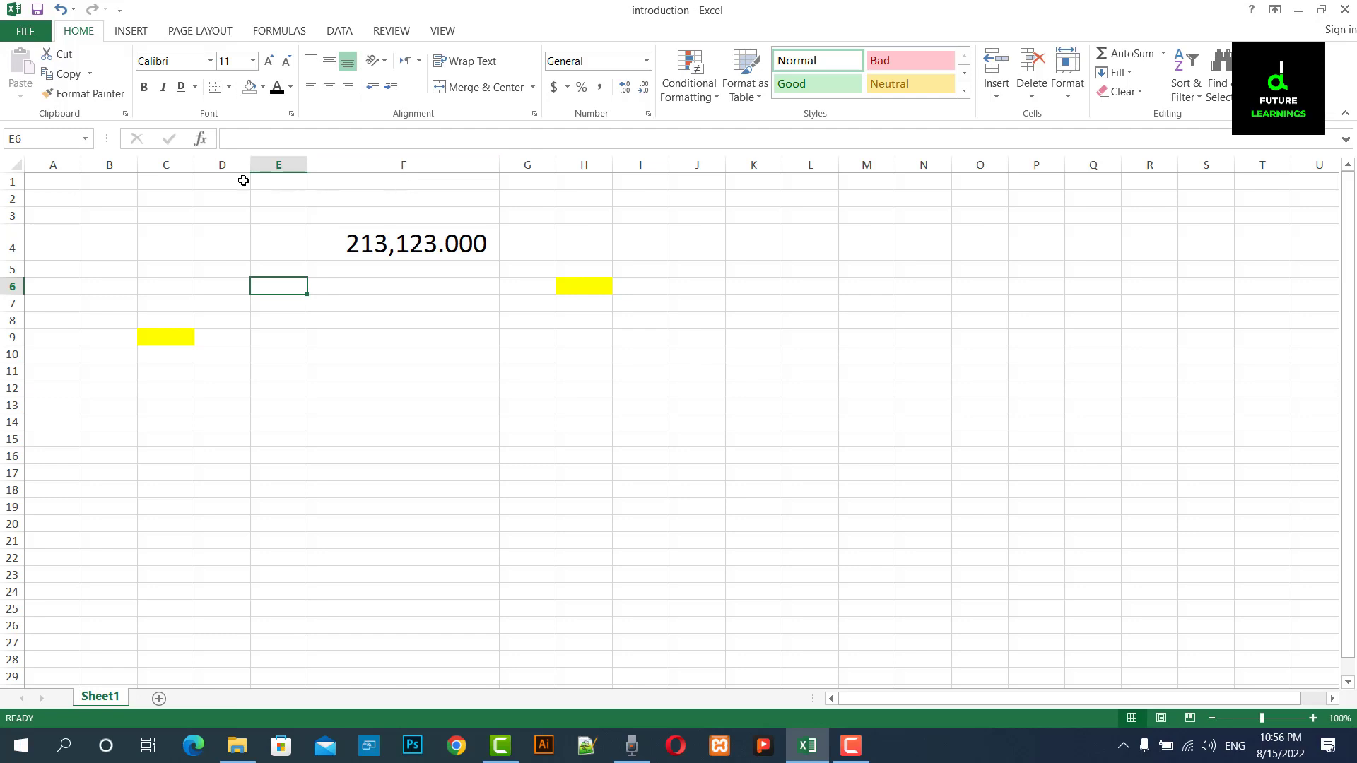
pyautogui.click(702, 167)
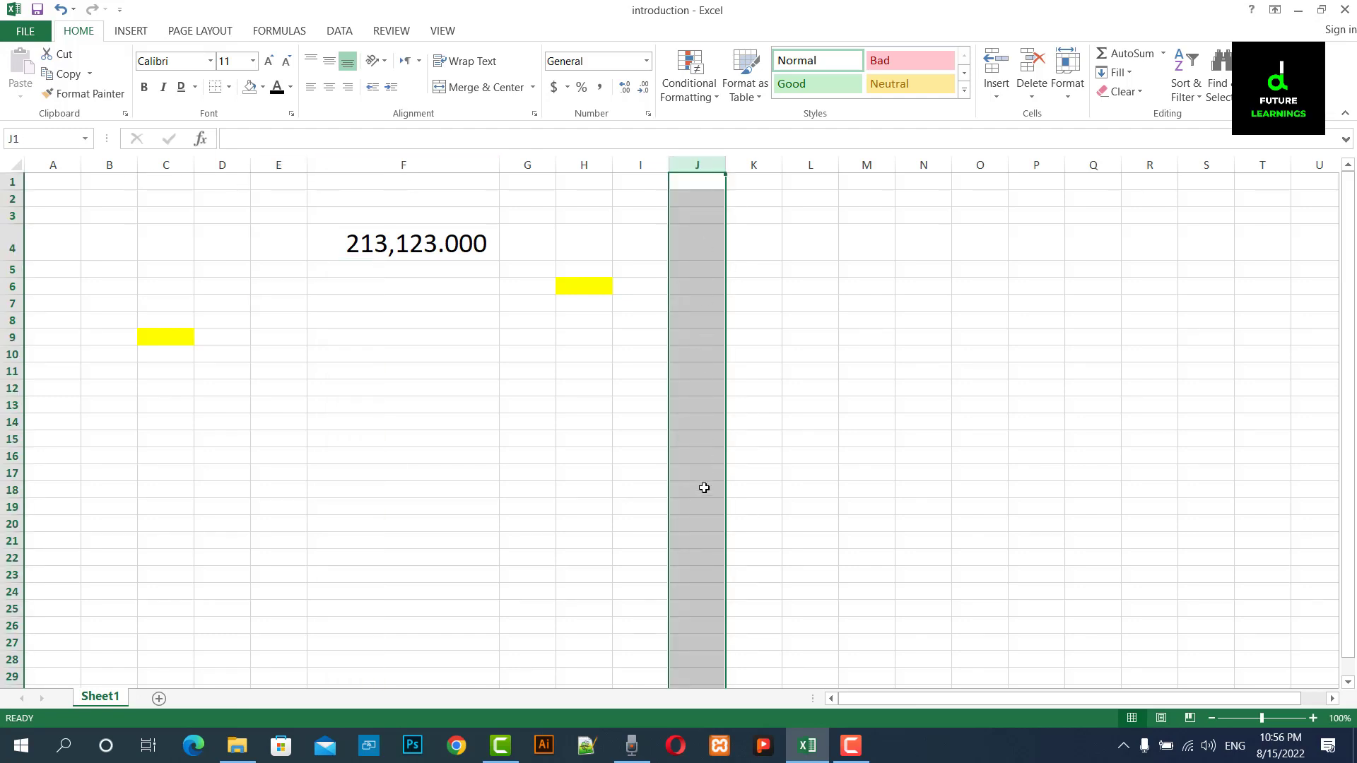
# Make row 4 slightly shorter and put the active cell on D1.
pyautogui.click(5, 242)
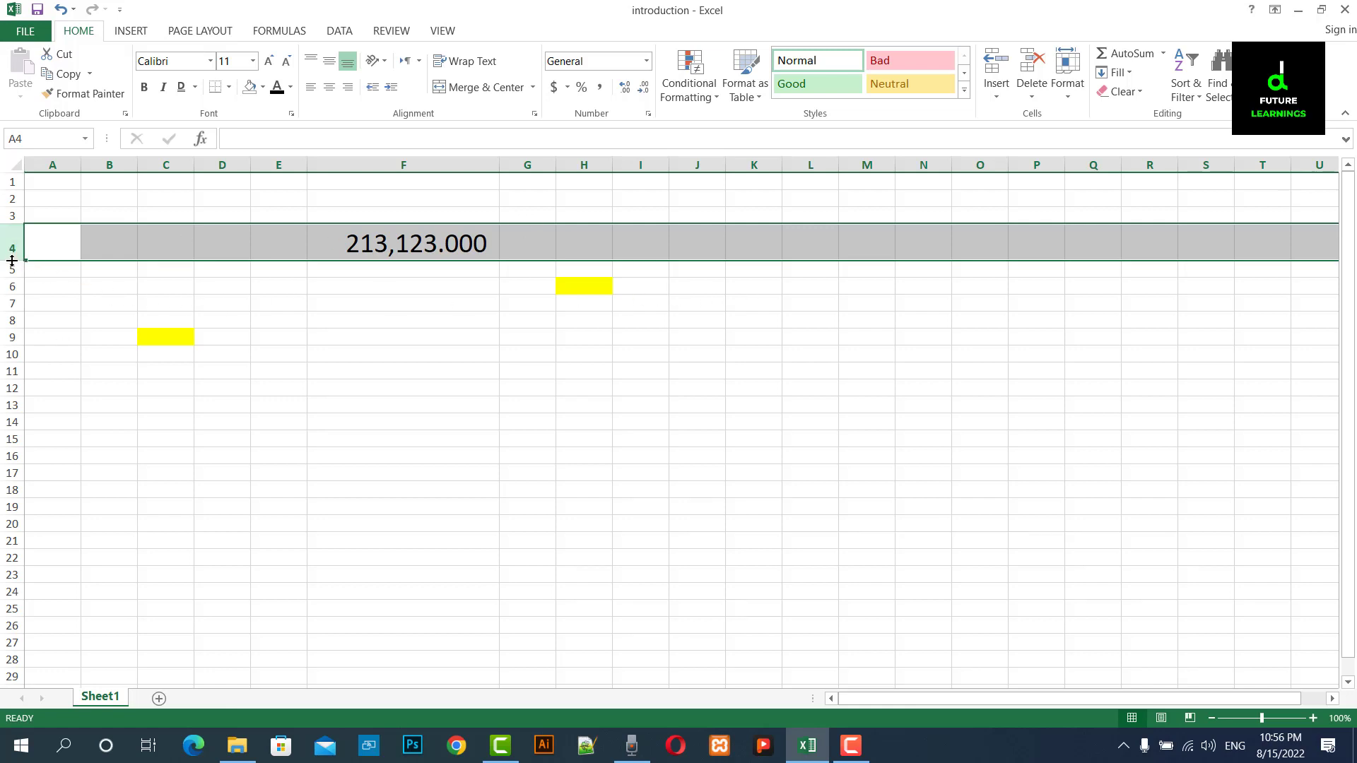
pyautogui.moveTo(12, 261)
pyautogui.mouseDown()
pyautogui.moveTo(12, 242)
pyautogui.moveTo(12, 255)
pyautogui.mouseUp()
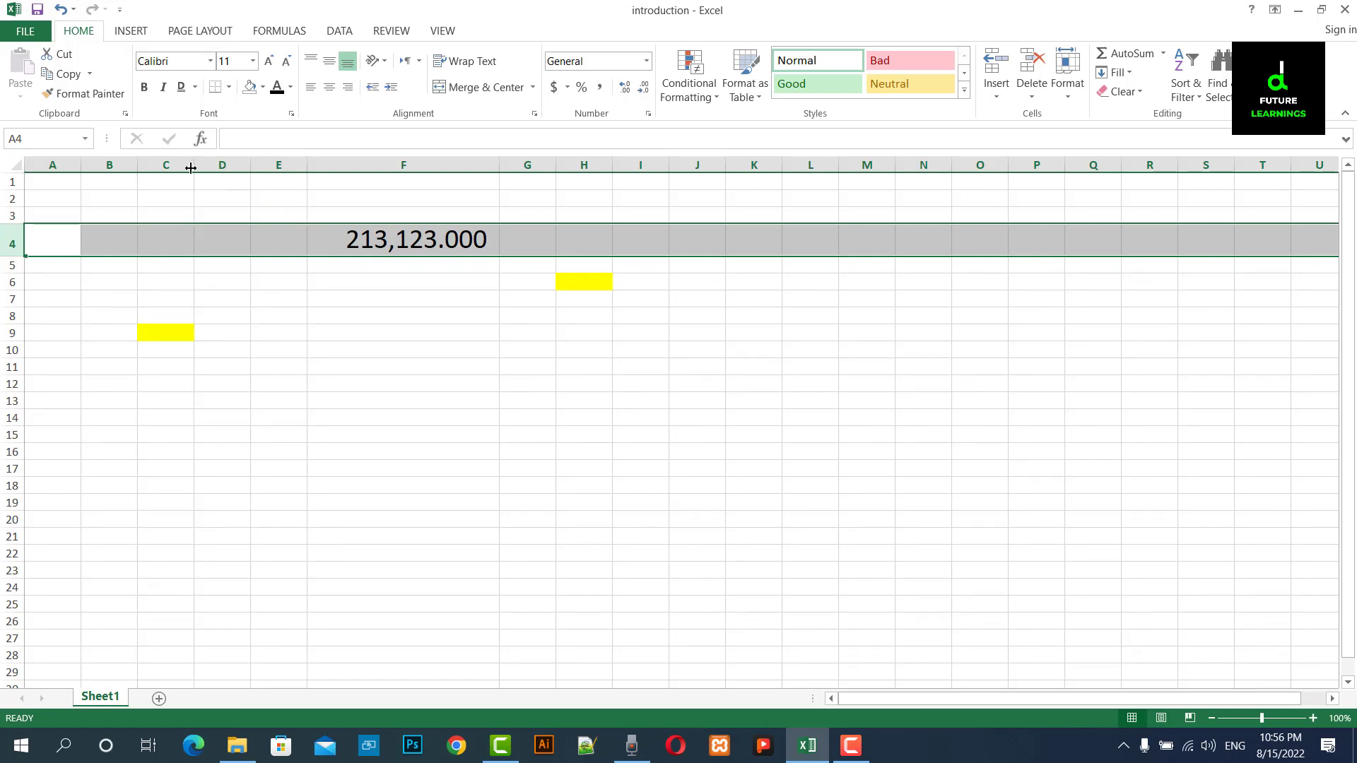
pyautogui.click(235, 178)
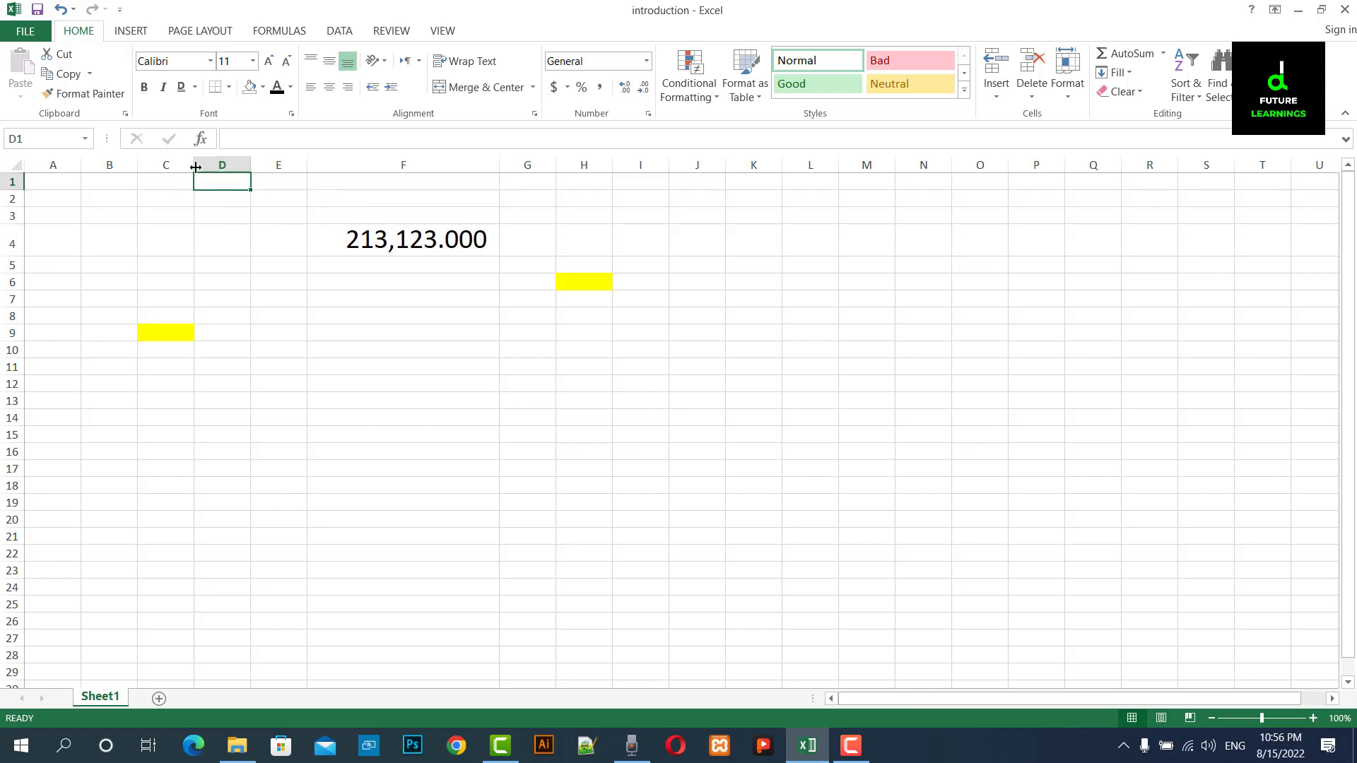
# Widen column C, make row 3 much taller, then narrow column C and select it.
pyautogui.moveTo(196, 167)
pyautogui.mouseDown()
pyautogui.moveTo(264, 189)
pyautogui.moveTo(243, 189)
pyautogui.moveTo(330, 185)
pyautogui.mouseUp()
pyautogui.click(258, 192)
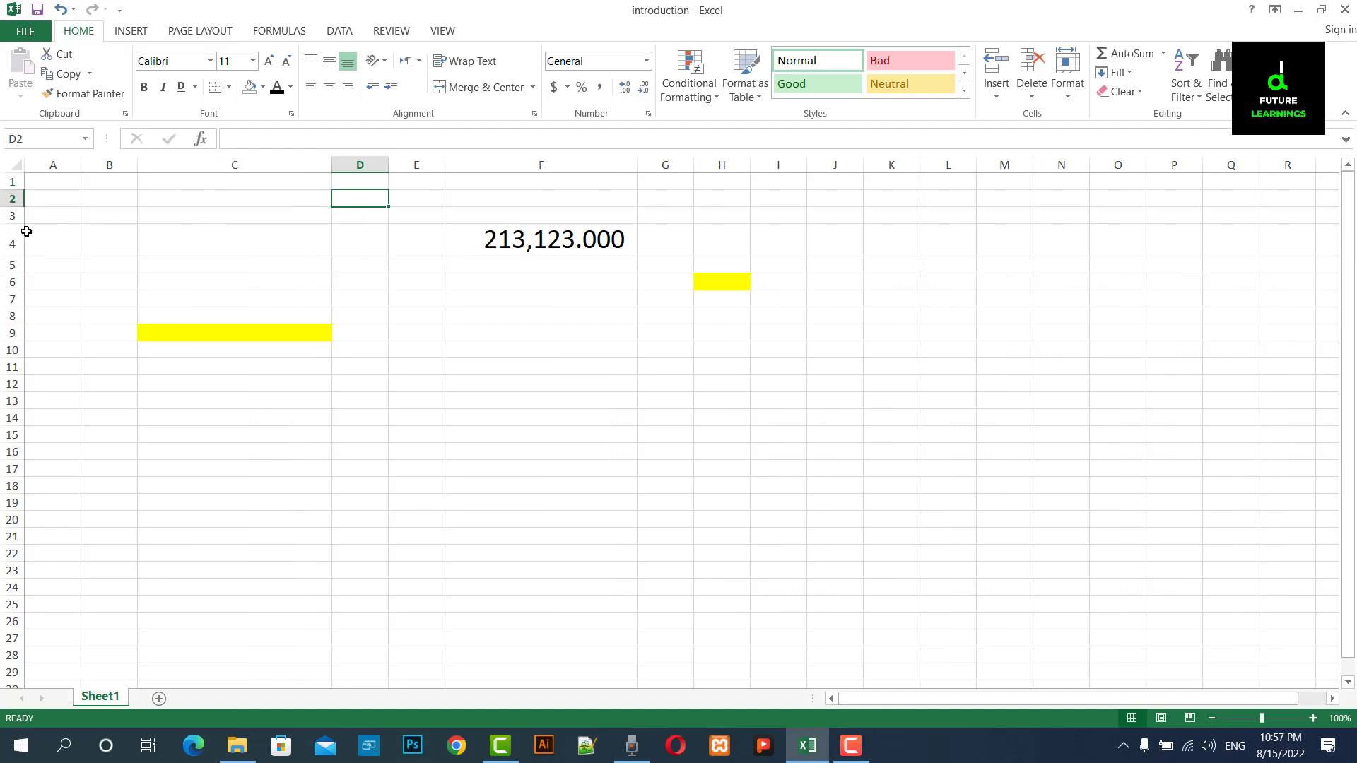
pyautogui.moveTo(21, 224); pyautogui.dragTo(21, 252)
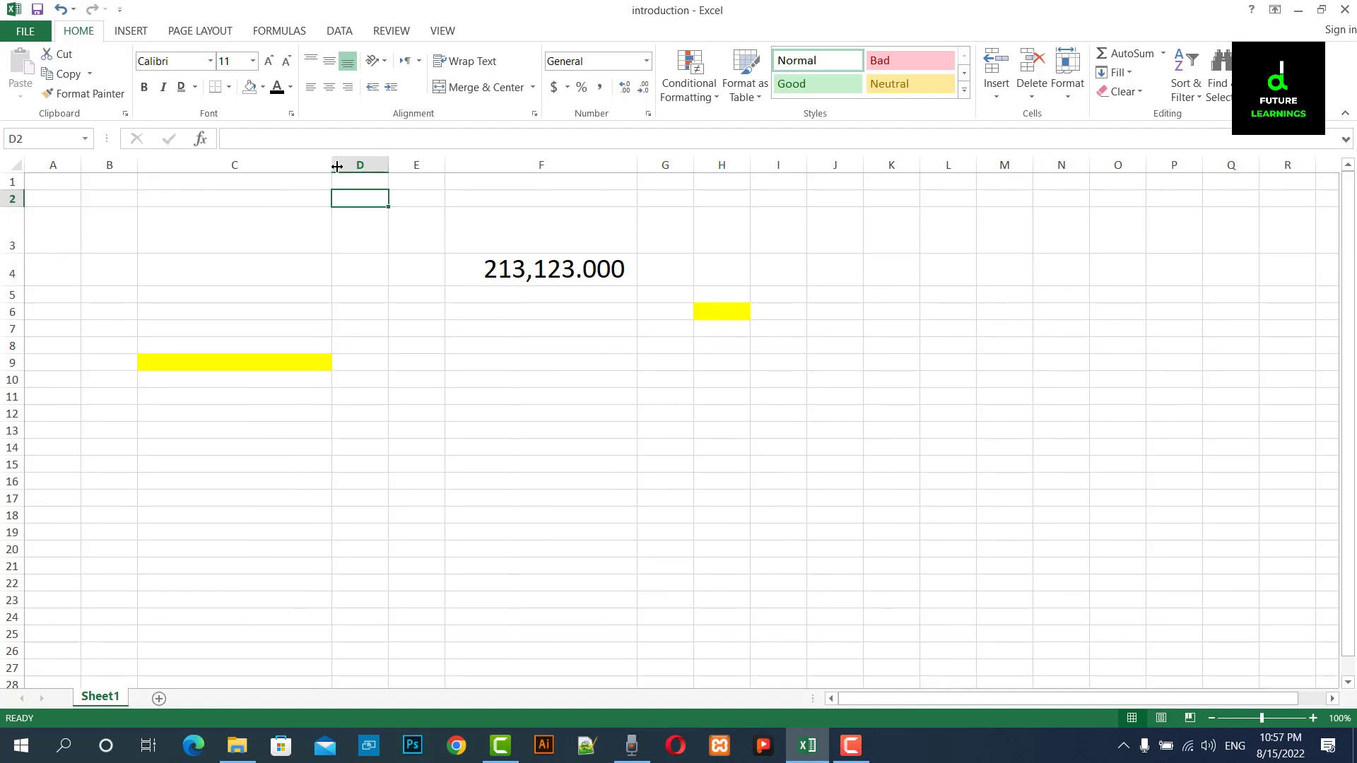
pyautogui.moveTo(327, 168); pyautogui.dragTo(258, 171)
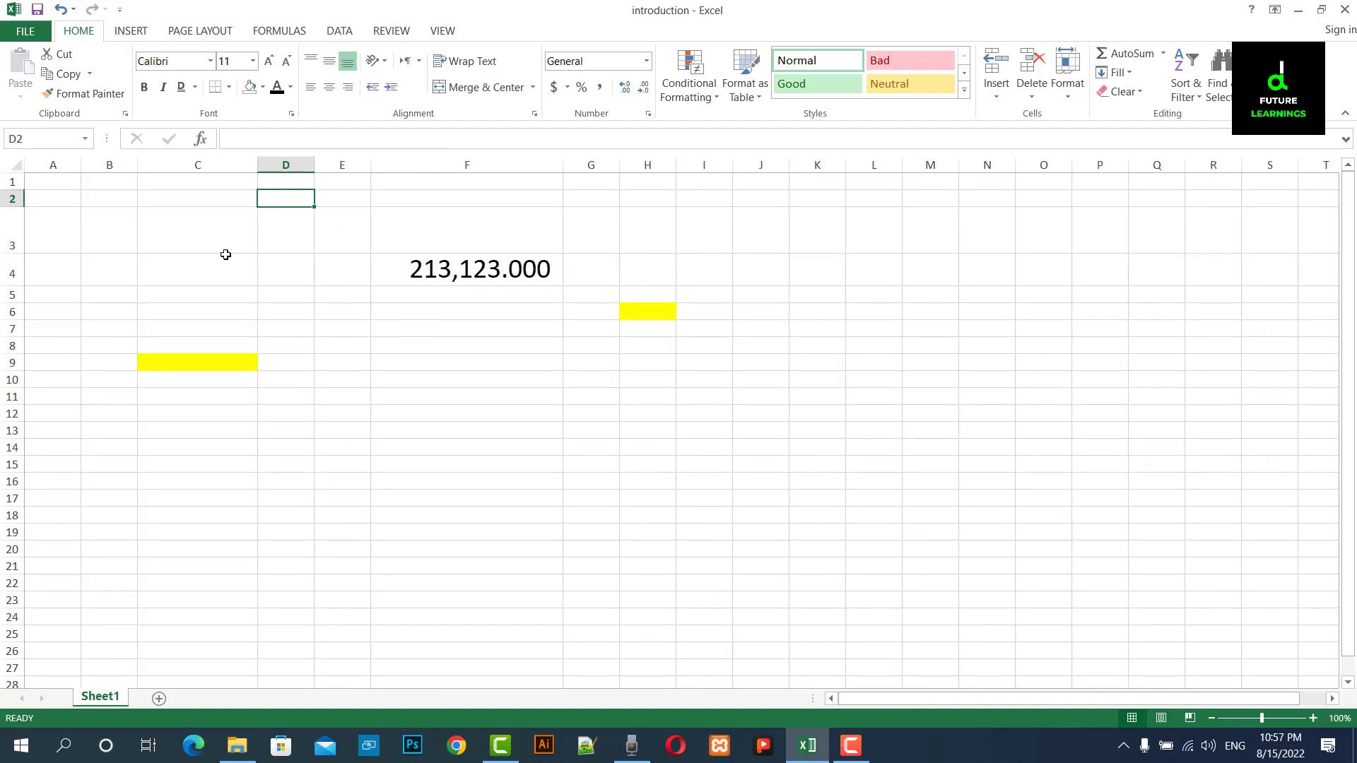
pyautogui.click(226, 162)
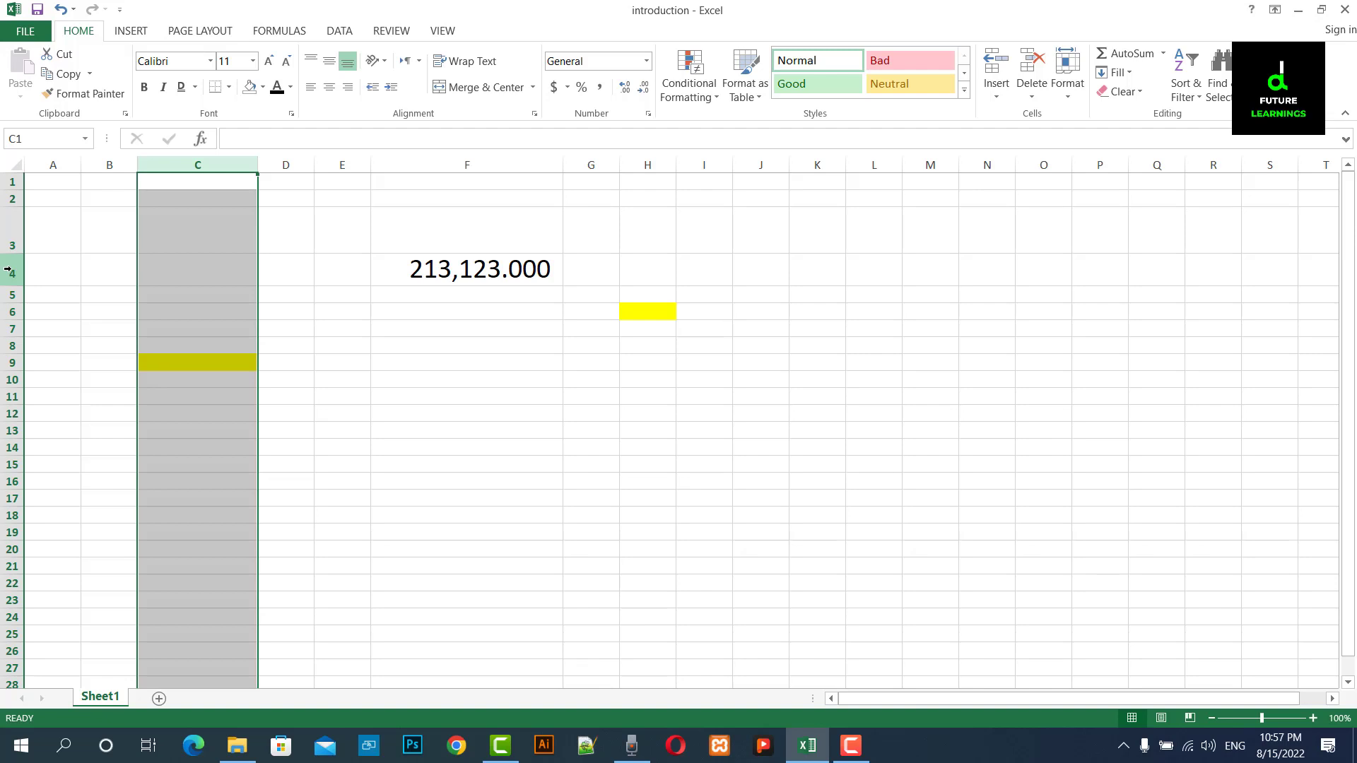
pyautogui.click(11, 271)
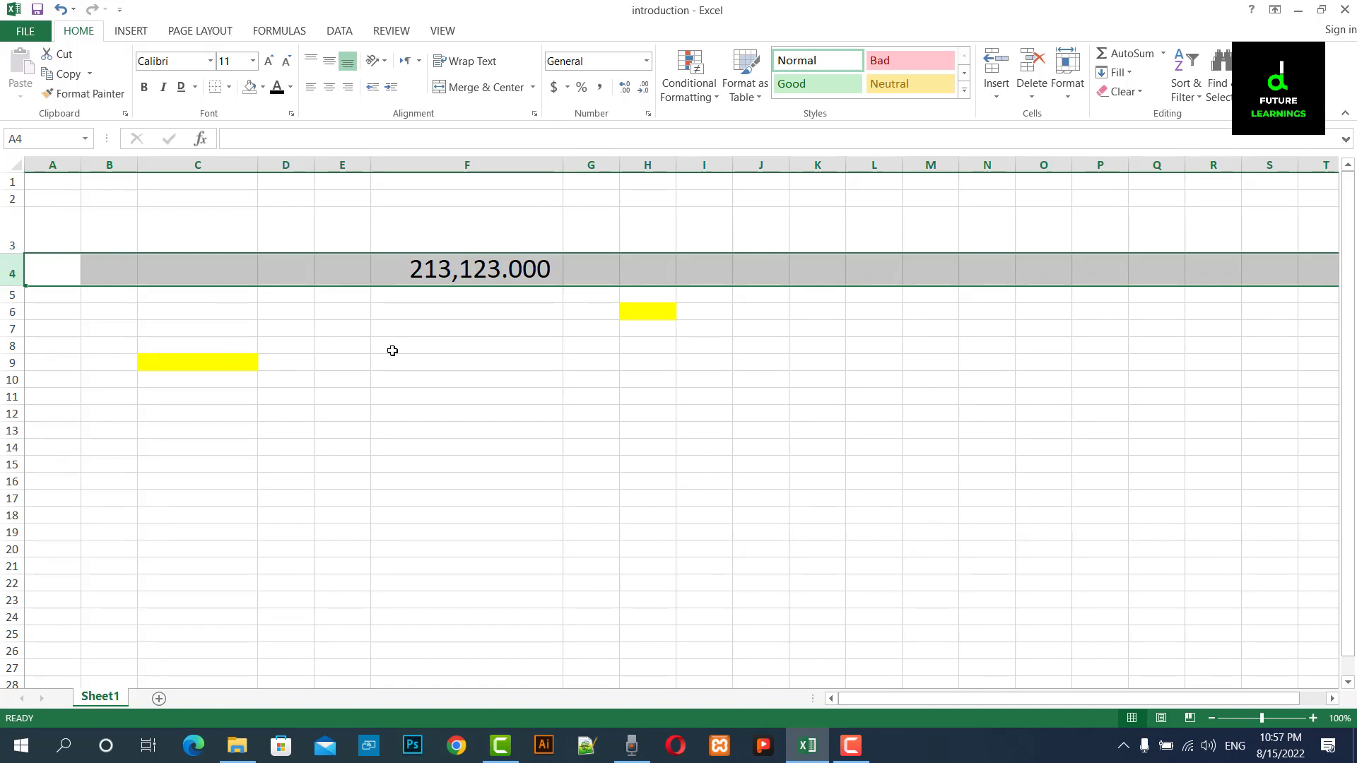
pyautogui.click(432, 329)
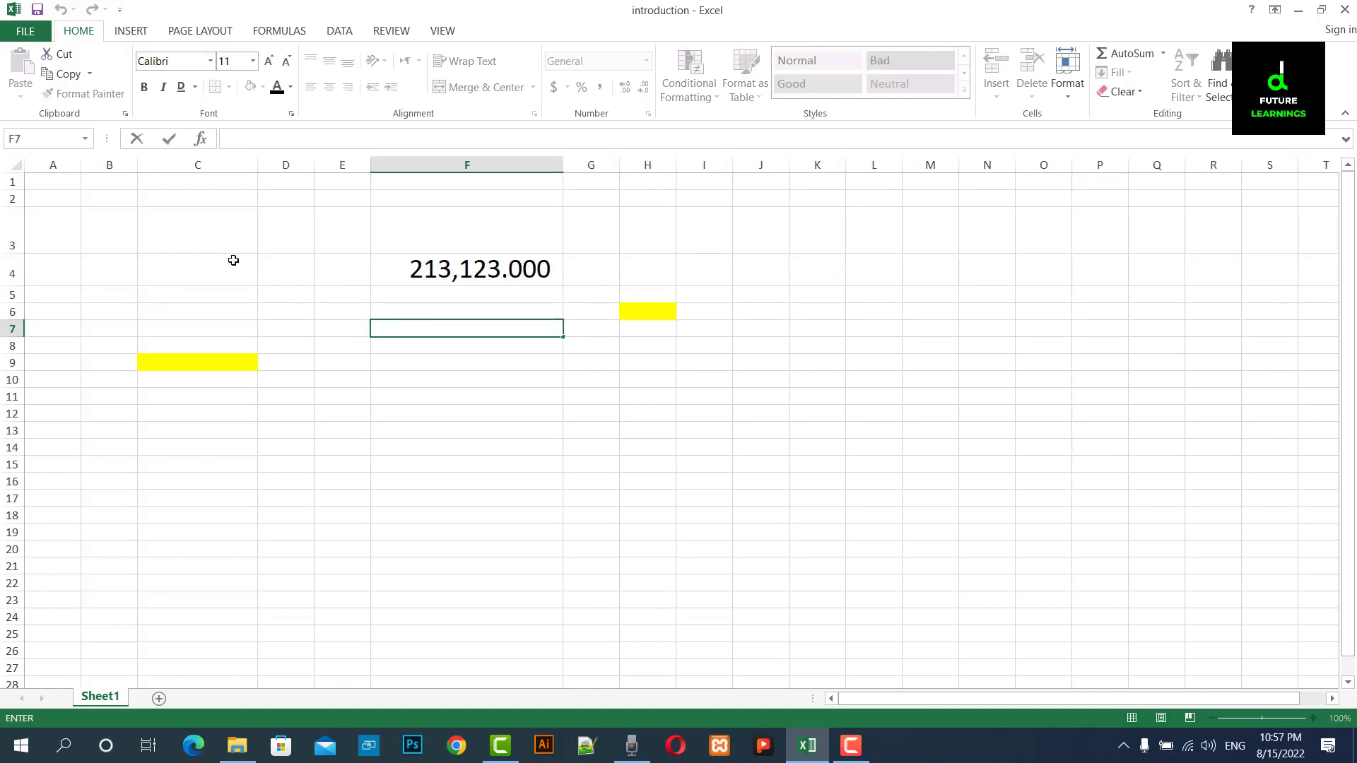
pyautogui.click(188, 233)
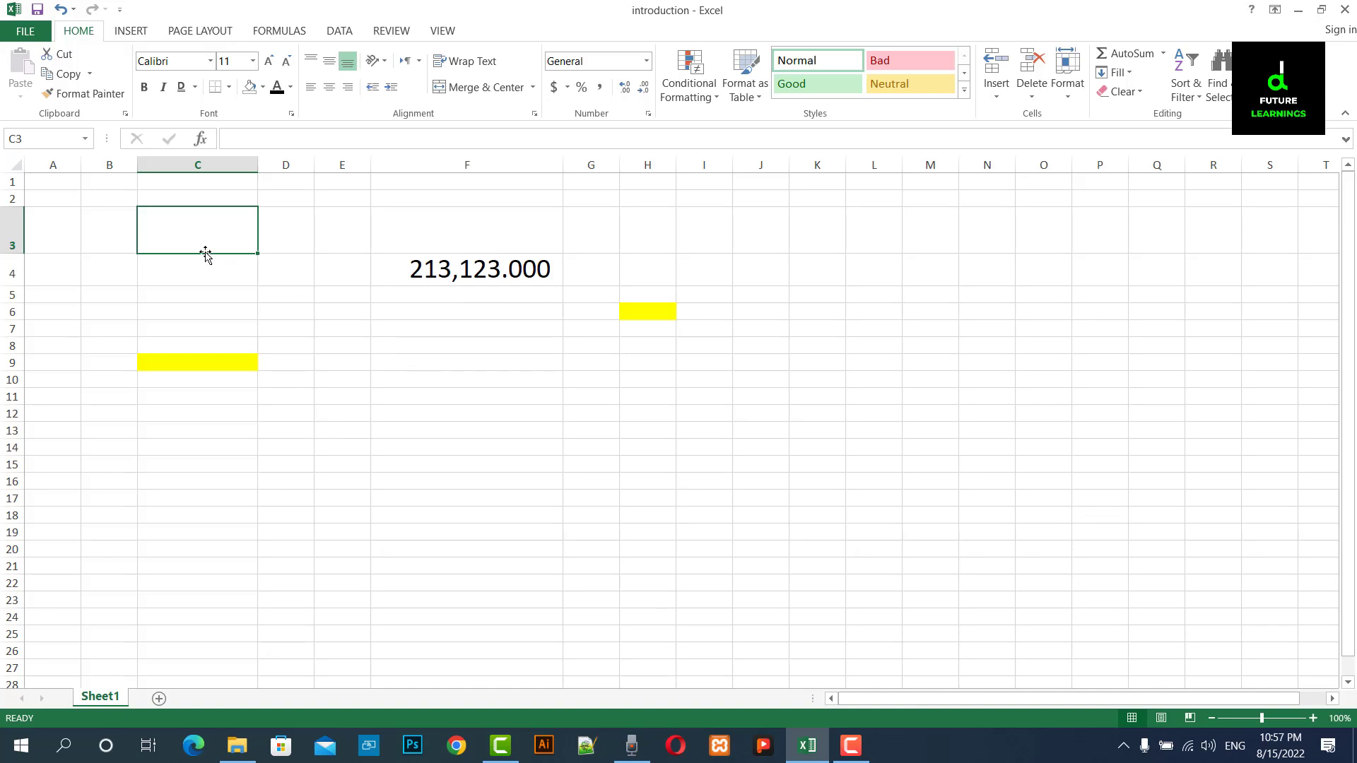
pyautogui.press('BackSpace')
pyautogui.press('Return')
pyautogui.click(319, 234)
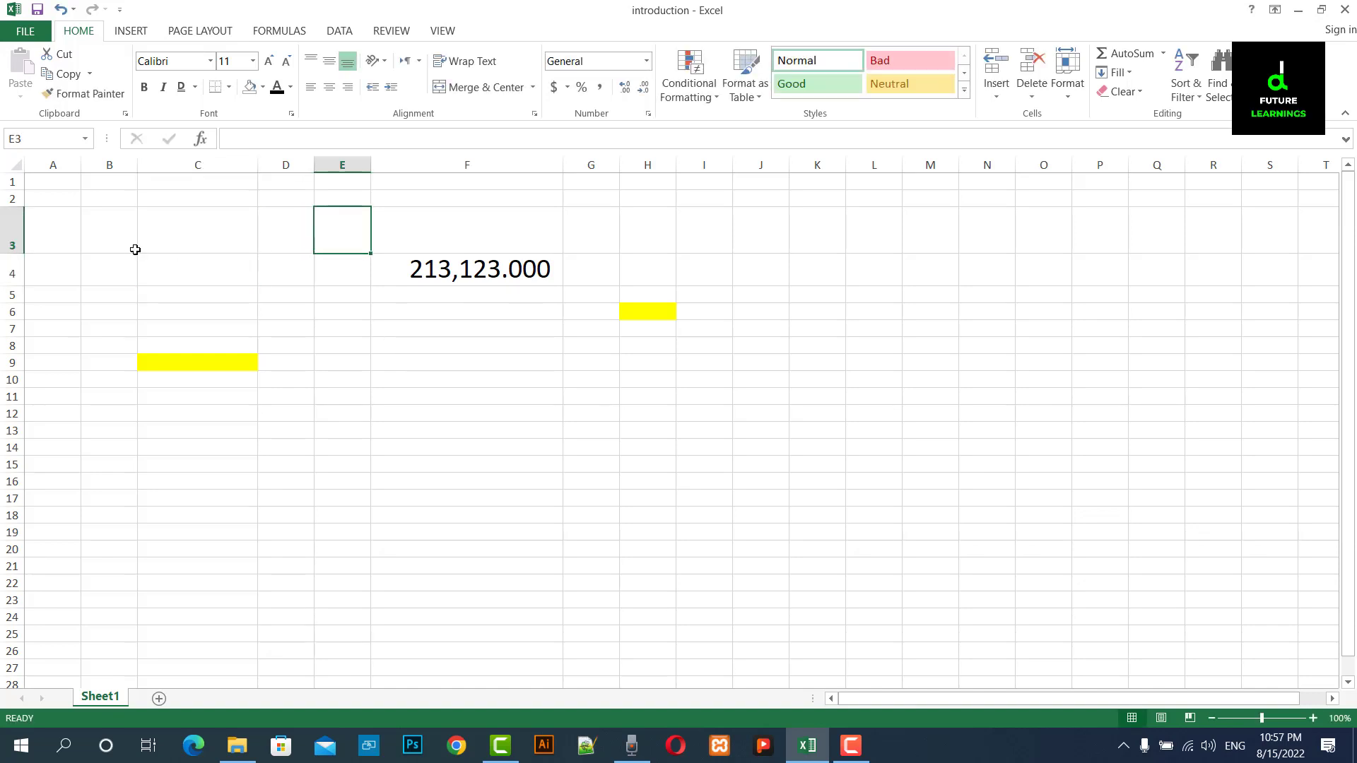
pyautogui.click(221, 227)
pyautogui.press('BackSpace')
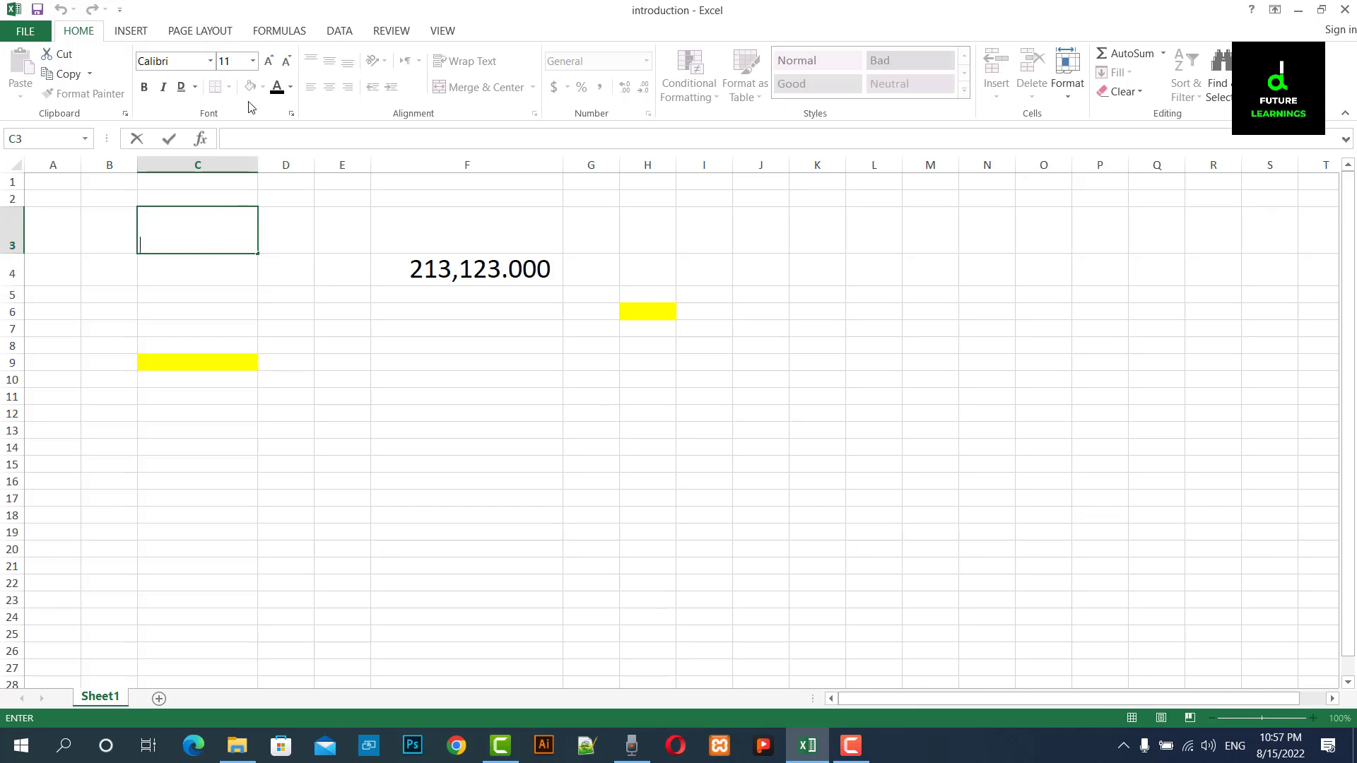
pyautogui.click(282, 293)
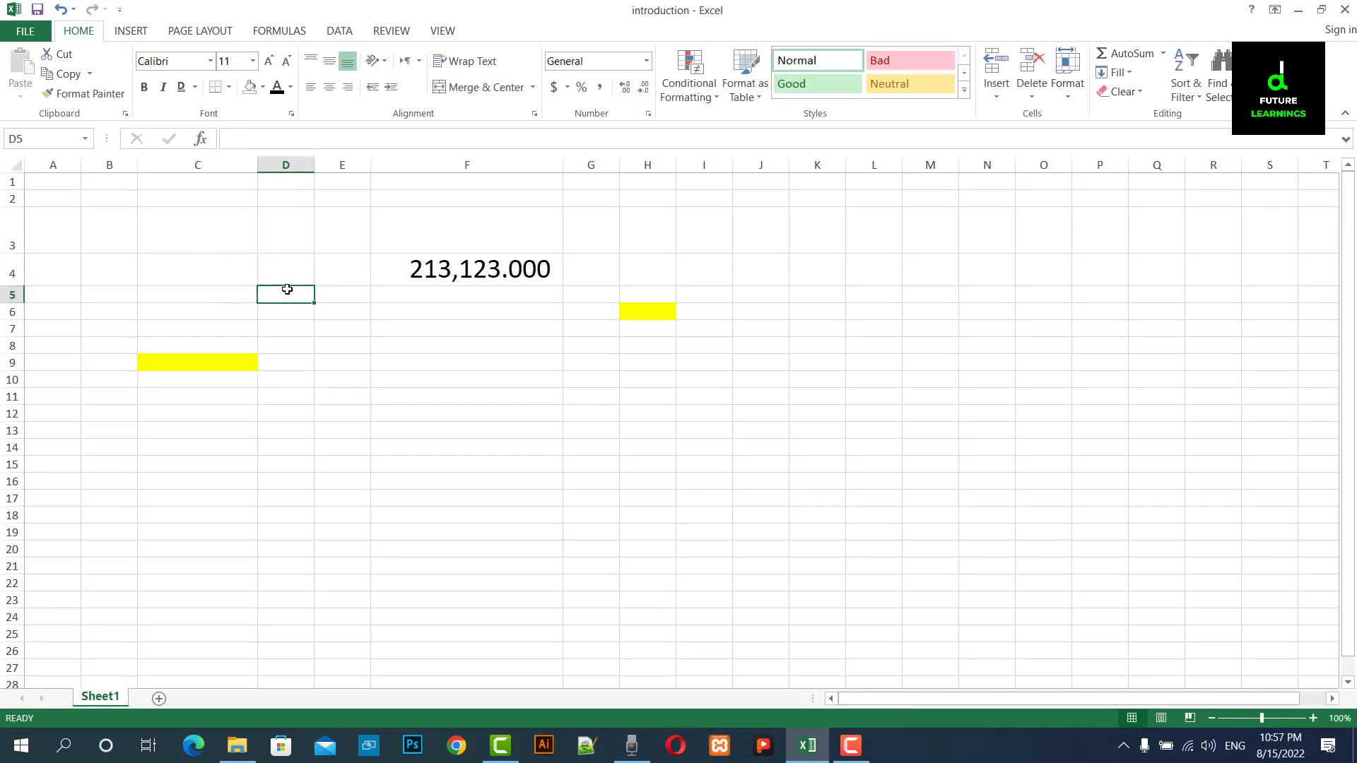
pyautogui.moveTo(288, 291); pyautogui.dragTo(310, 316)
pyautogui.click(325, 339)
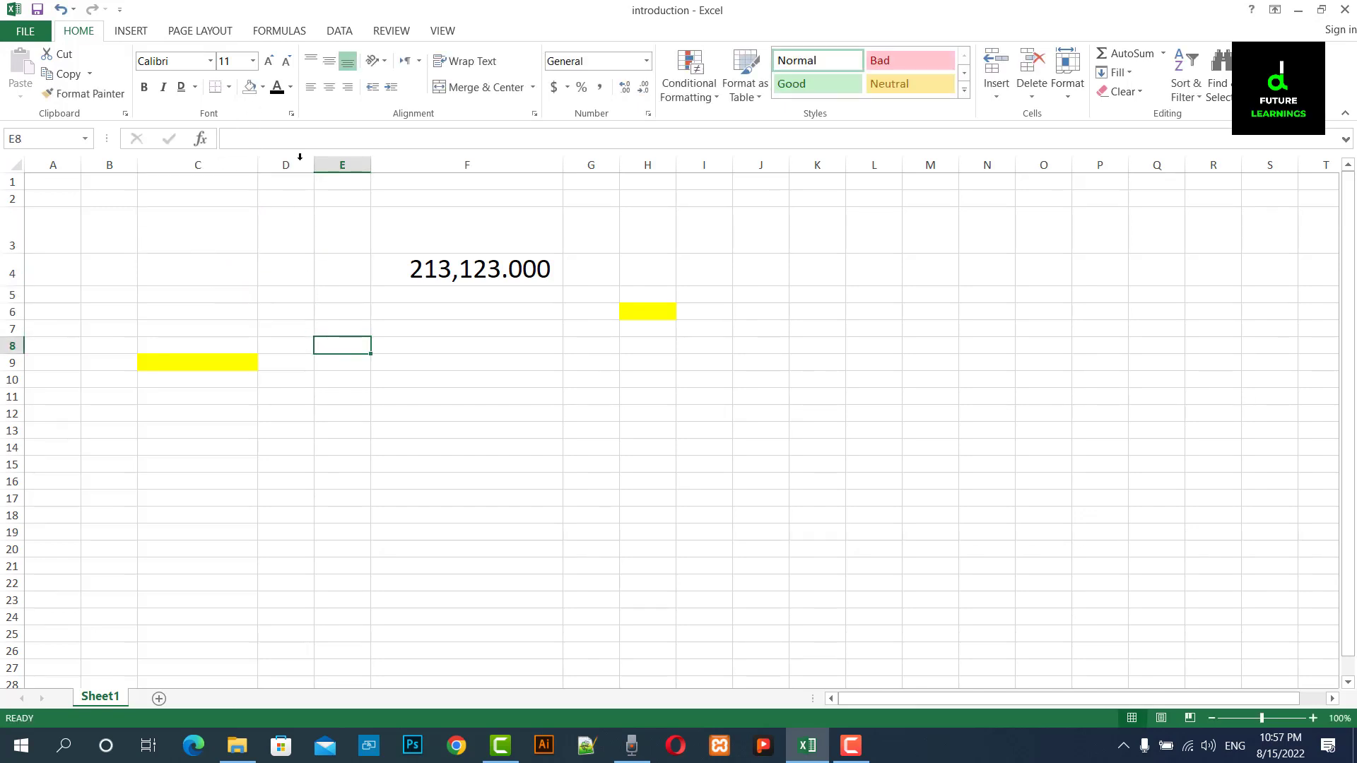
pyautogui.click(229, 86)
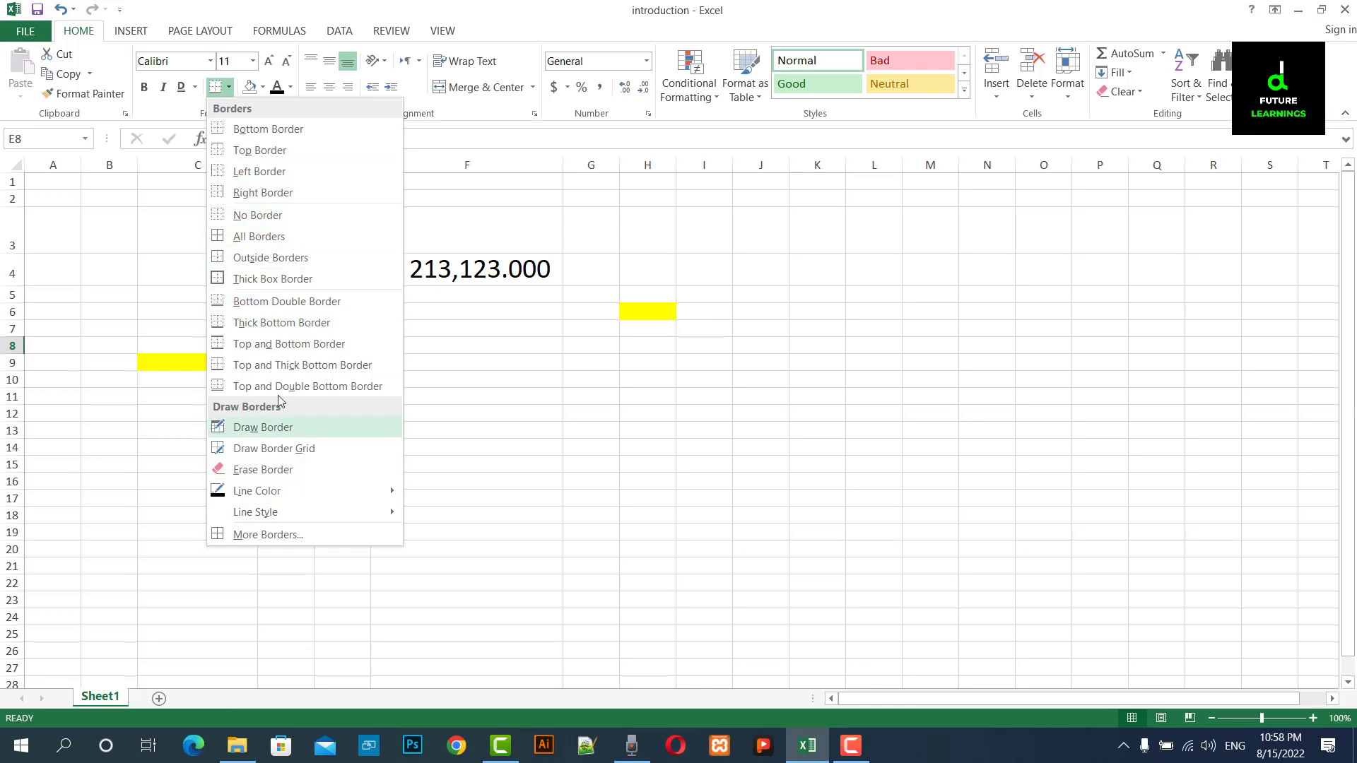
# Select the block E7:L14 and apply All Borders to it.
pyautogui.click(255, 237)
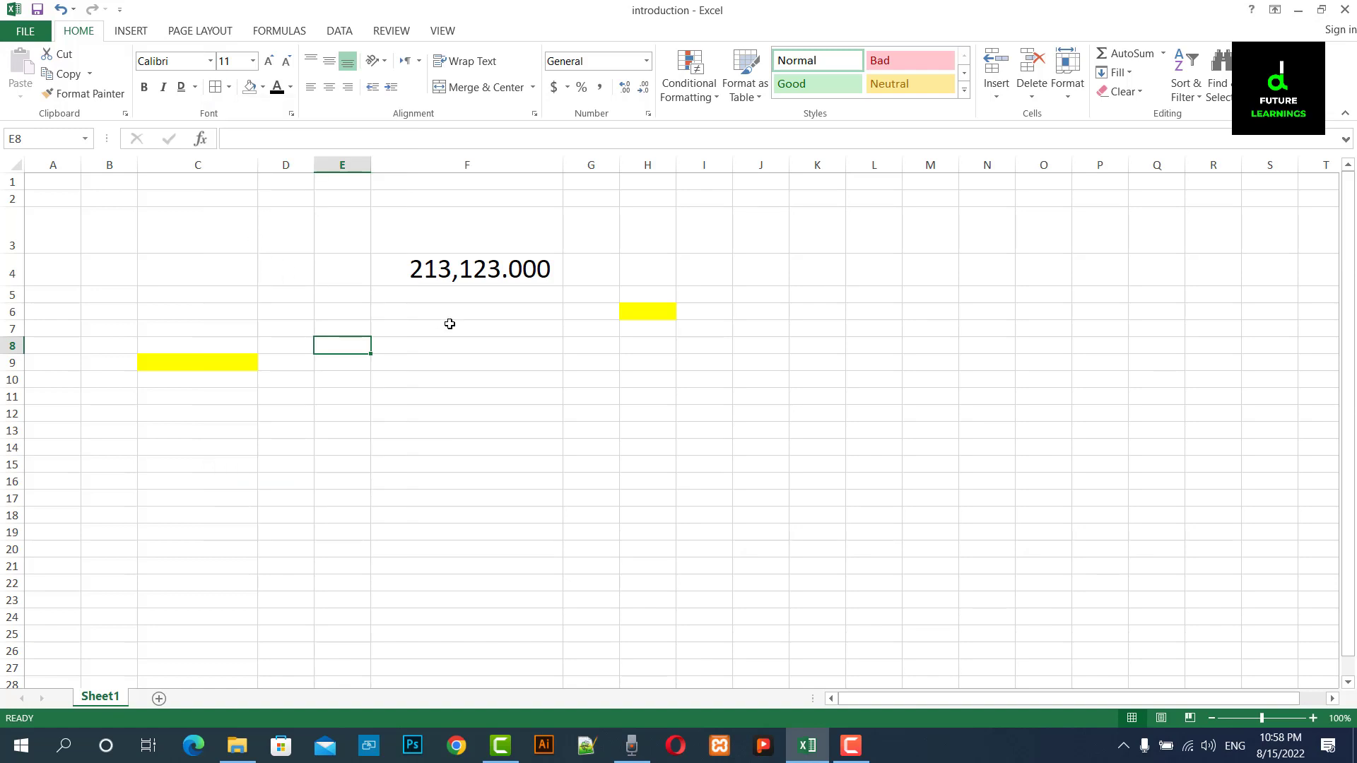
pyautogui.click(353, 366)
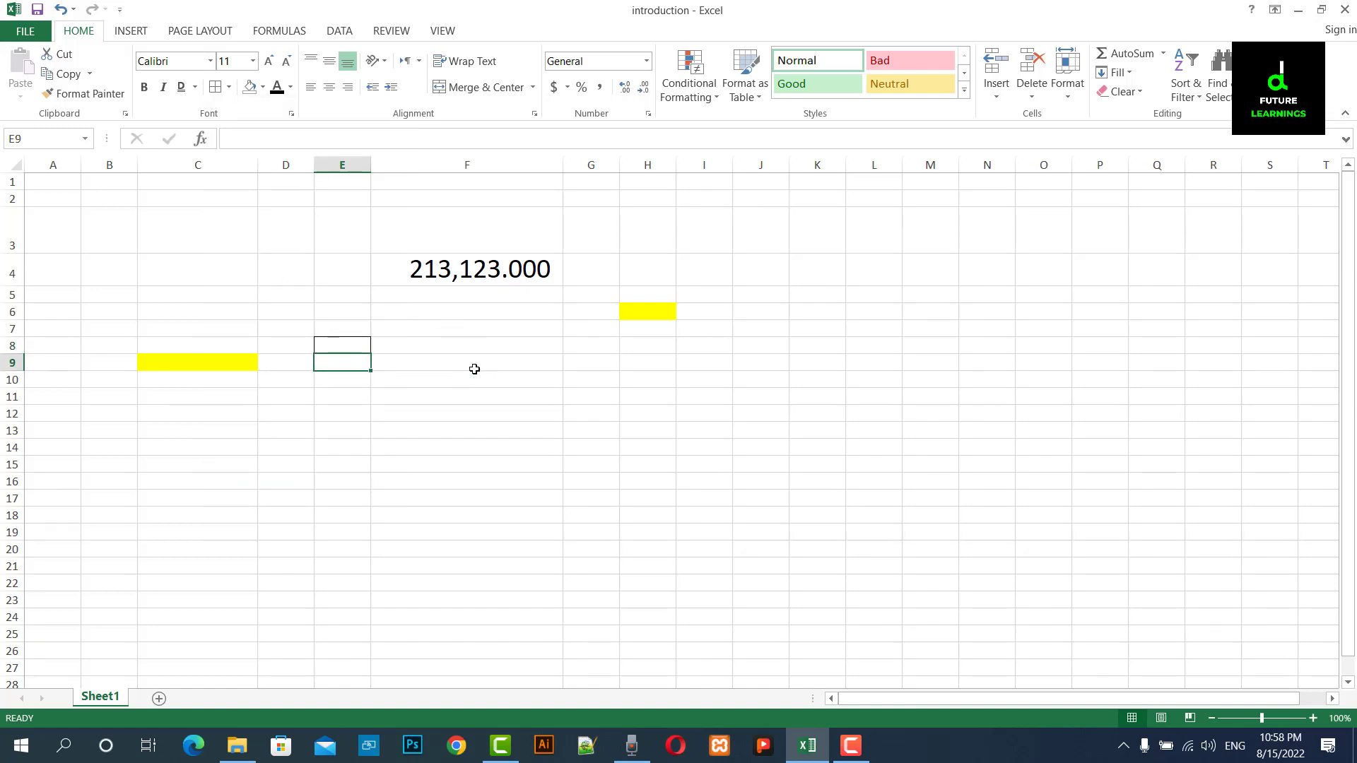
pyautogui.click(343, 345)
pyautogui.doubleClick(476, 413)
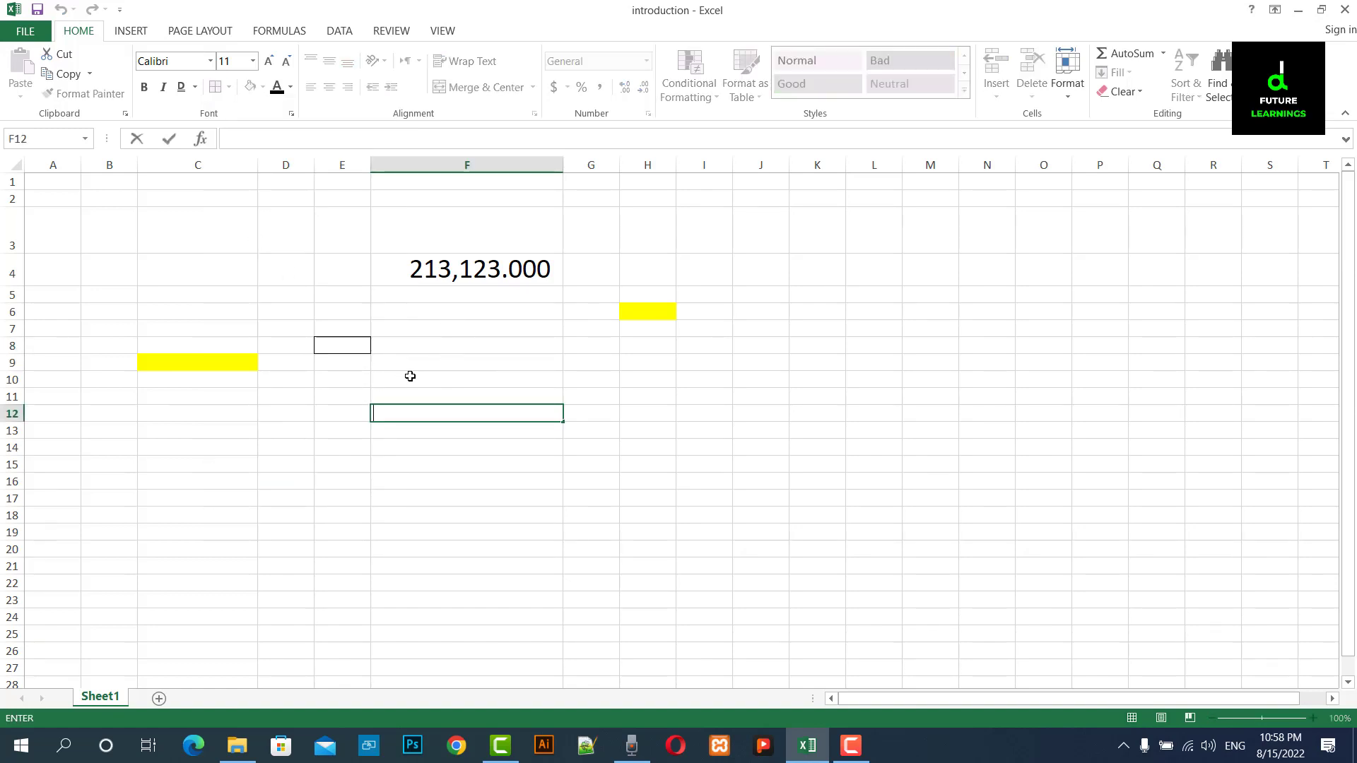
pyautogui.moveTo(336, 328); pyautogui.dragTo(748, 458)
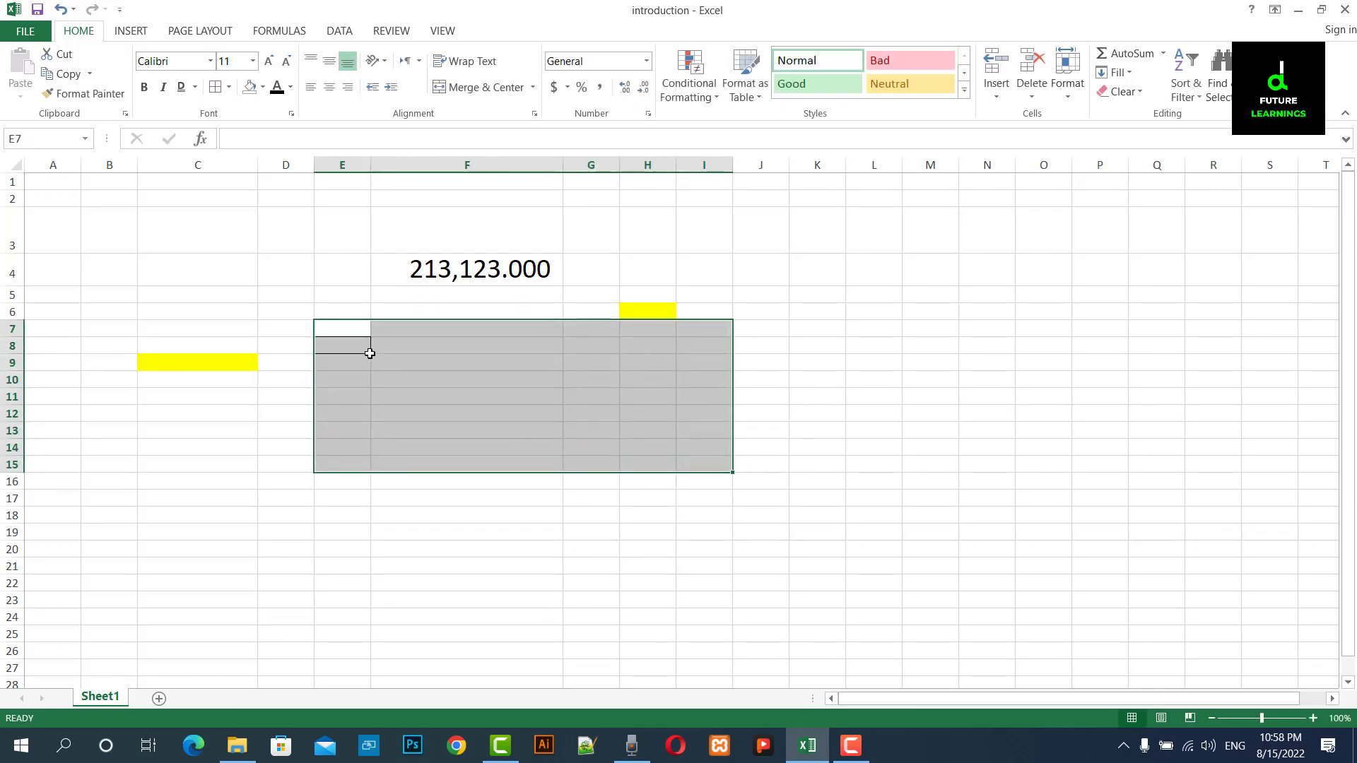
pyautogui.click(338, 328)
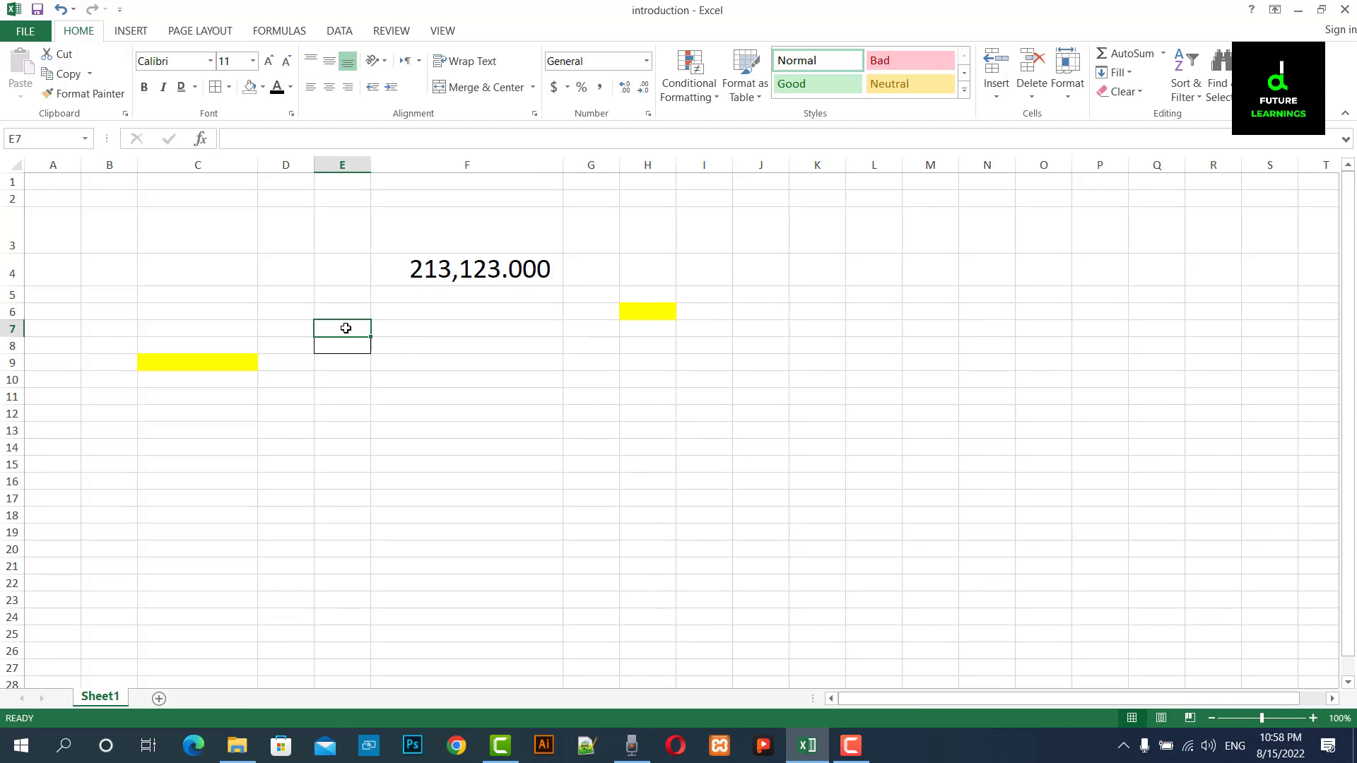
pyautogui.moveTo(346, 328)
pyautogui.mouseDown()
pyautogui.moveTo(822, 490)
pyautogui.moveTo(557, 464)
pyautogui.moveTo(876, 446)
pyautogui.mouseUp()
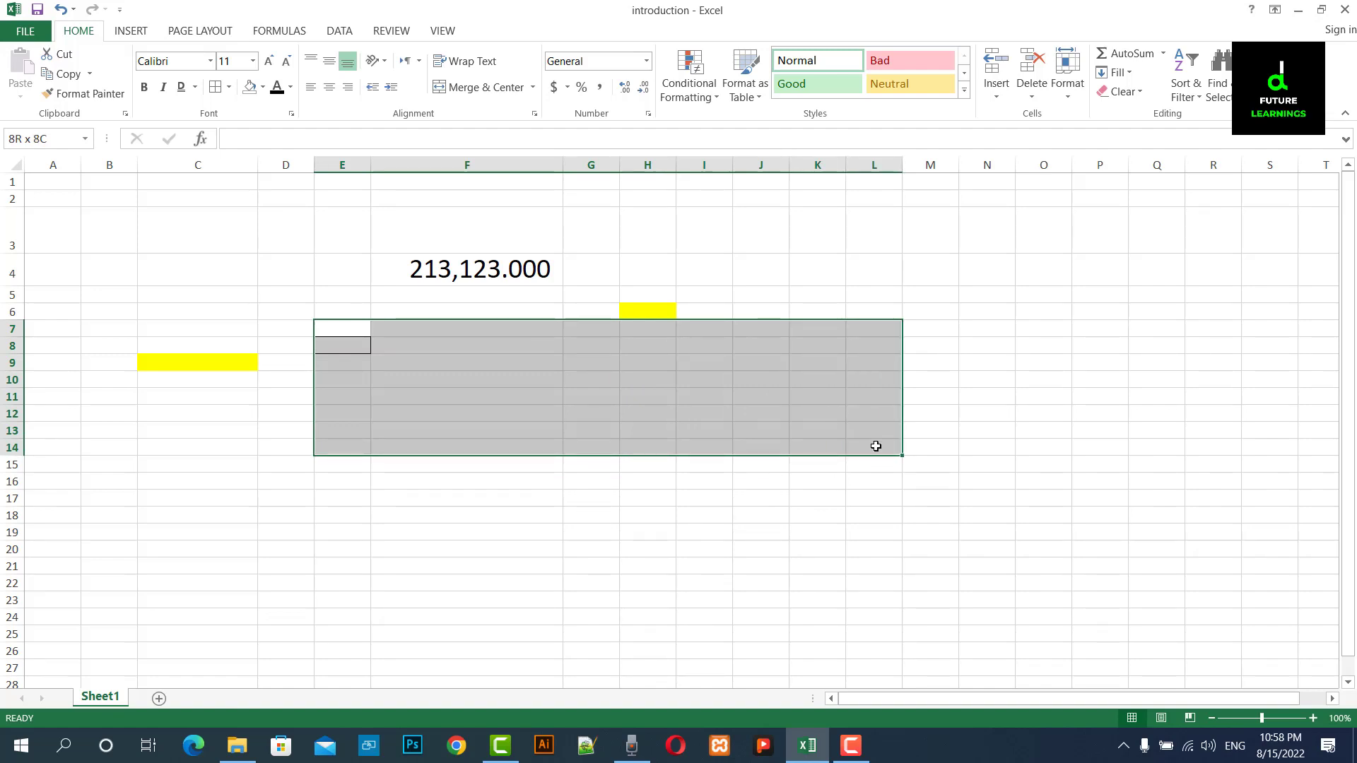
pyautogui.moveTo(876, 446); pyautogui.dragTo(873, 447)
pyautogui.click(230, 87)
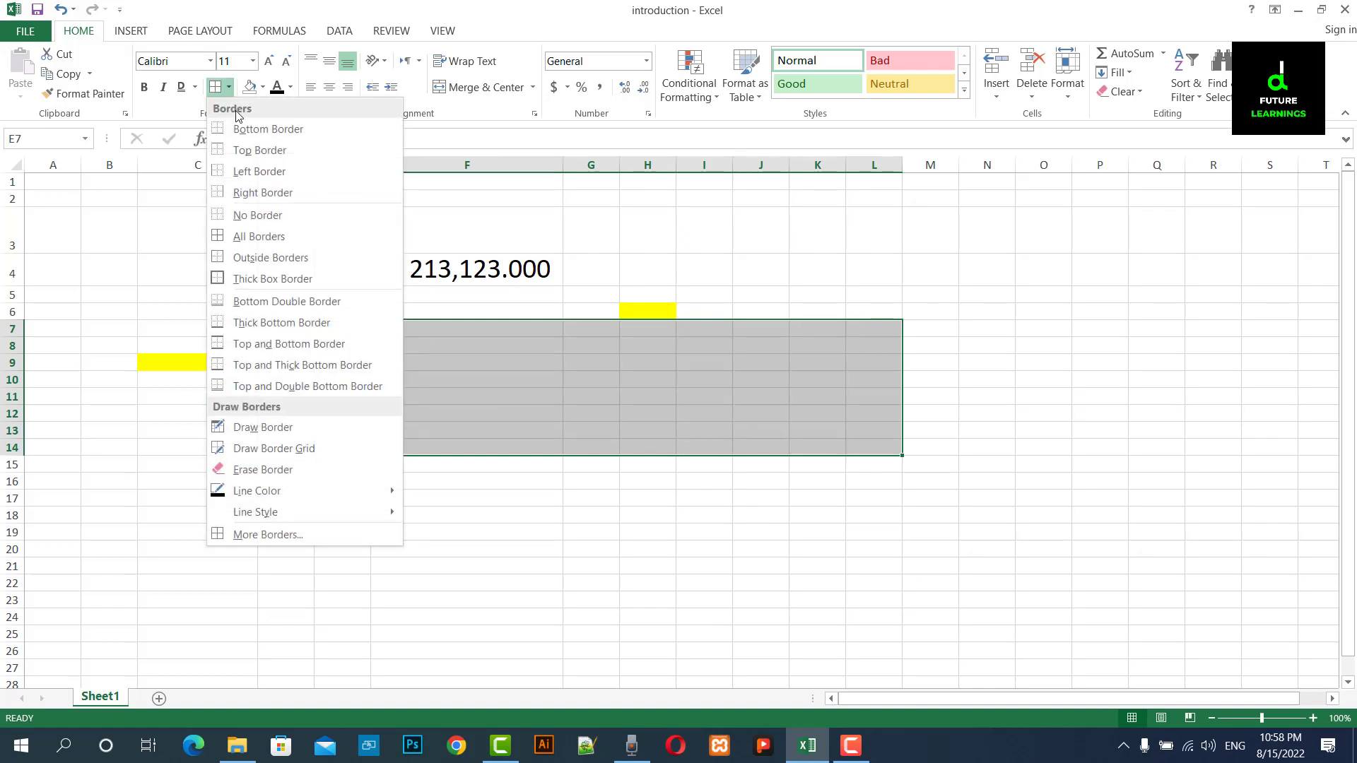
pyautogui.click(261, 233)
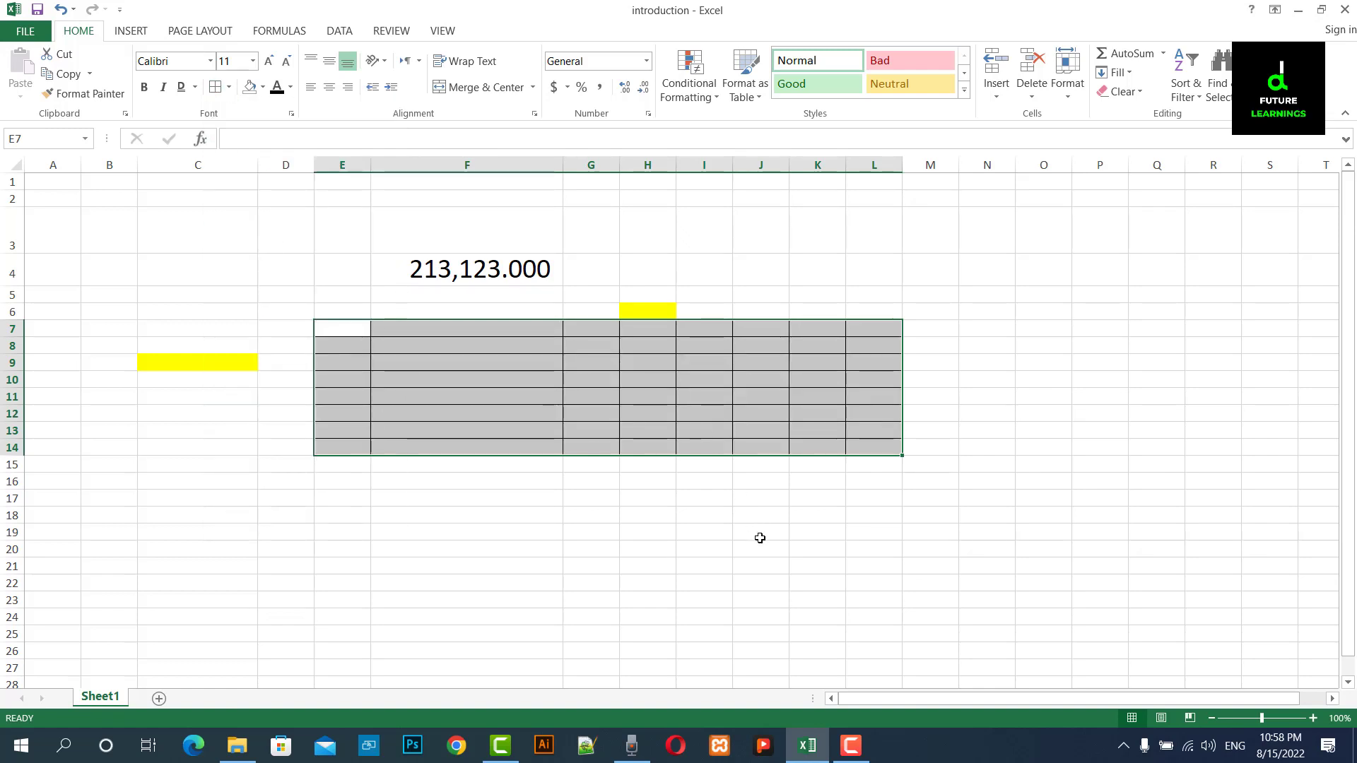
pyautogui.click(329, 329)
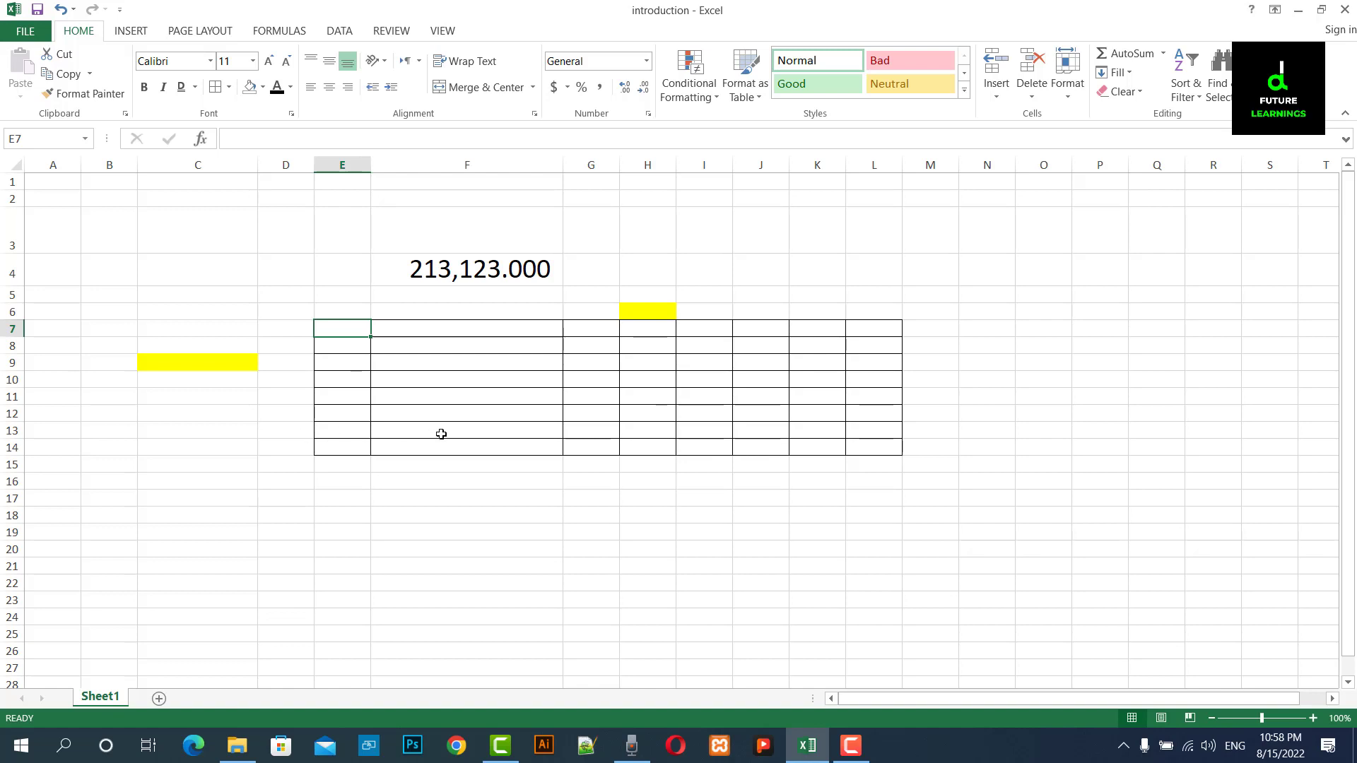
pyautogui.click(364, 449)
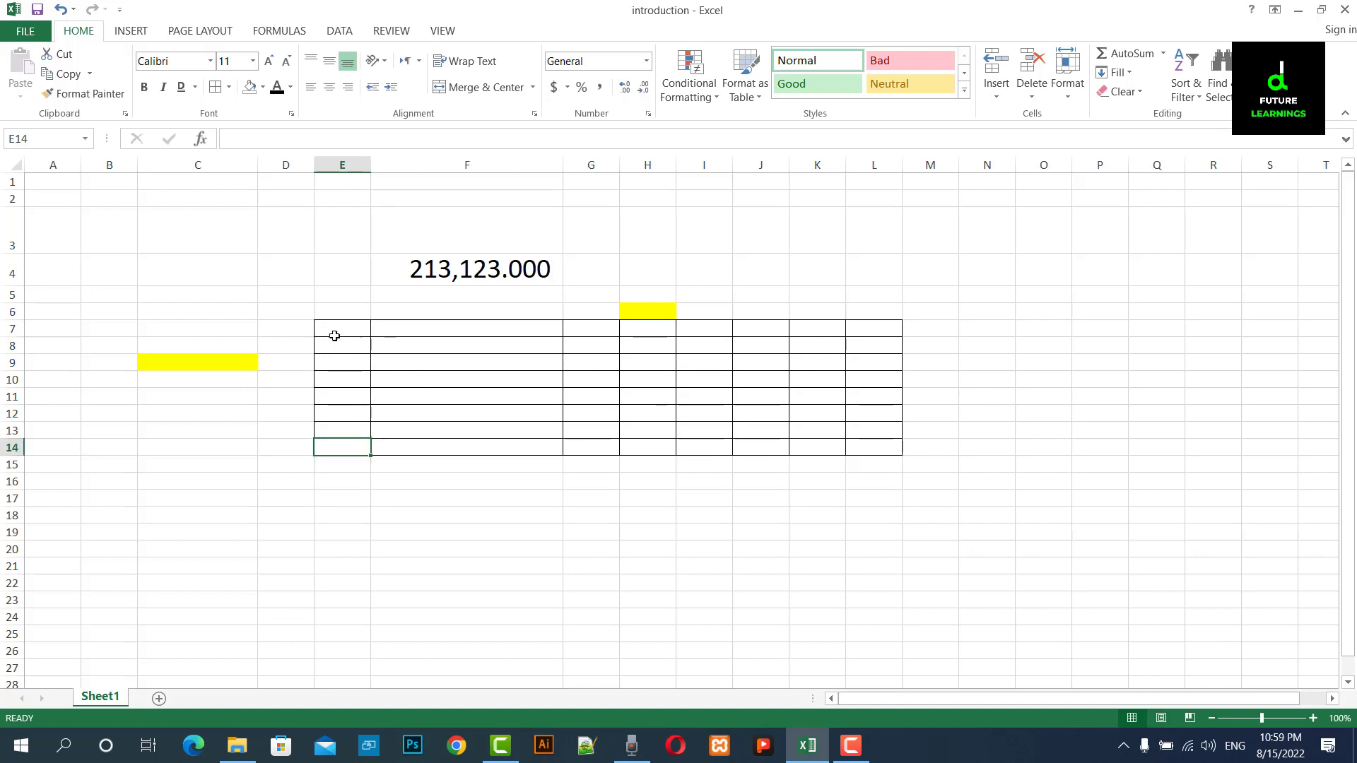
pyautogui.click(336, 327)
pyautogui.moveTo(354, 329); pyautogui.dragTo(879, 403)
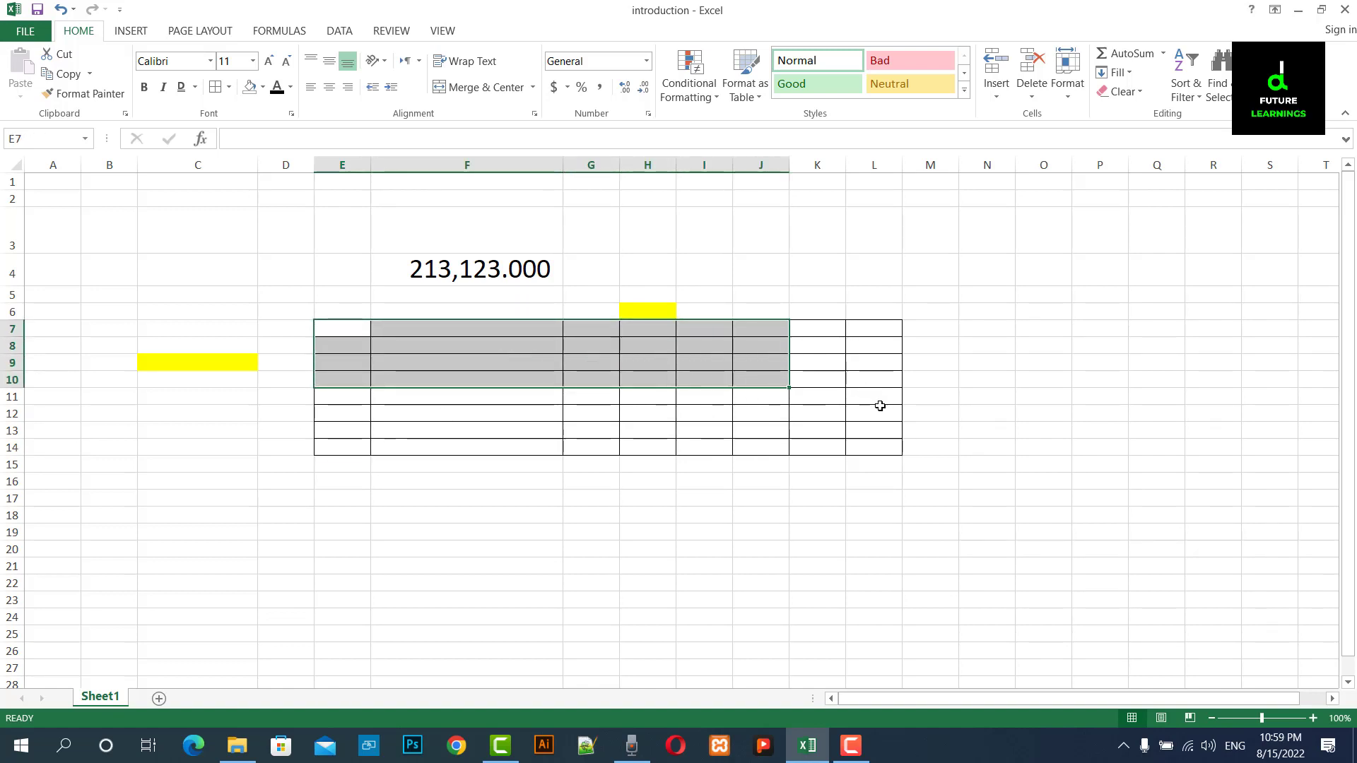
pyautogui.click(880, 410)
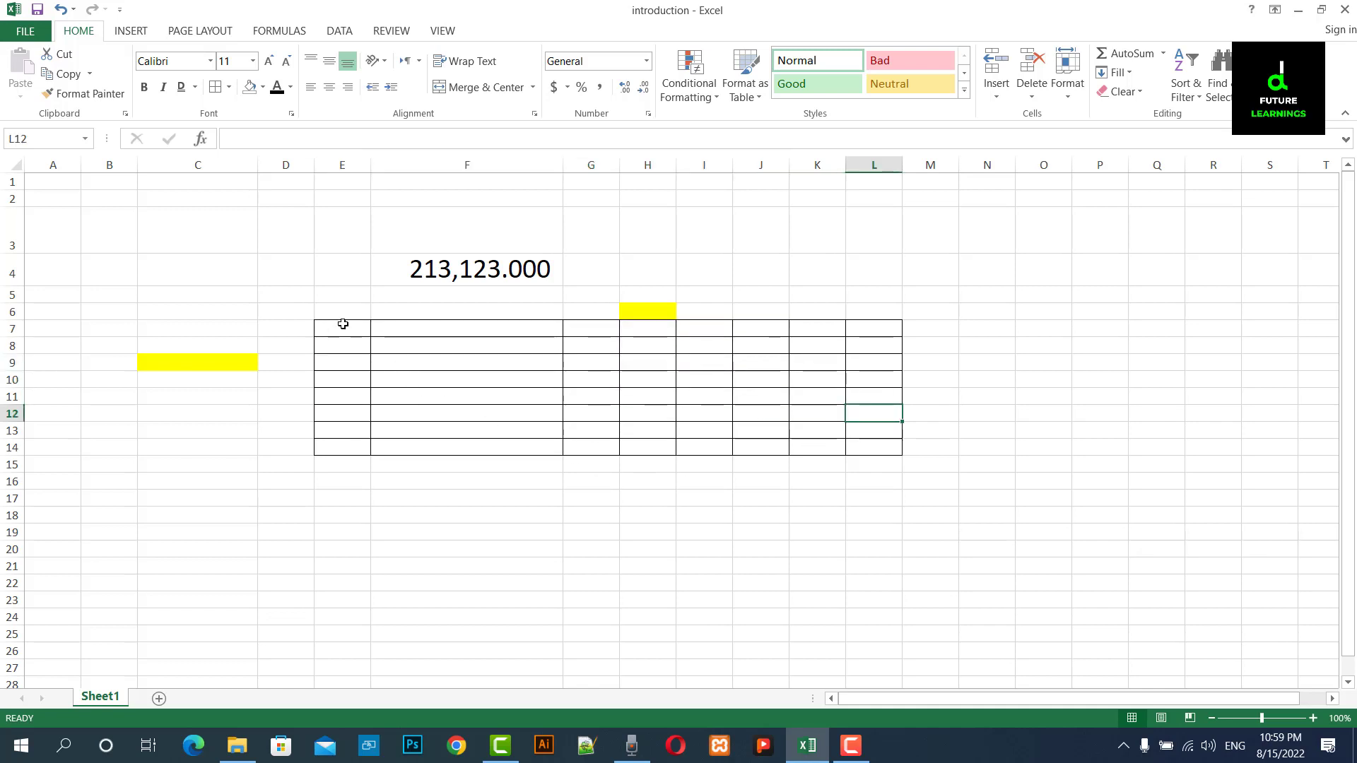
pyautogui.click(560, 417)
pyautogui.click(353, 331)
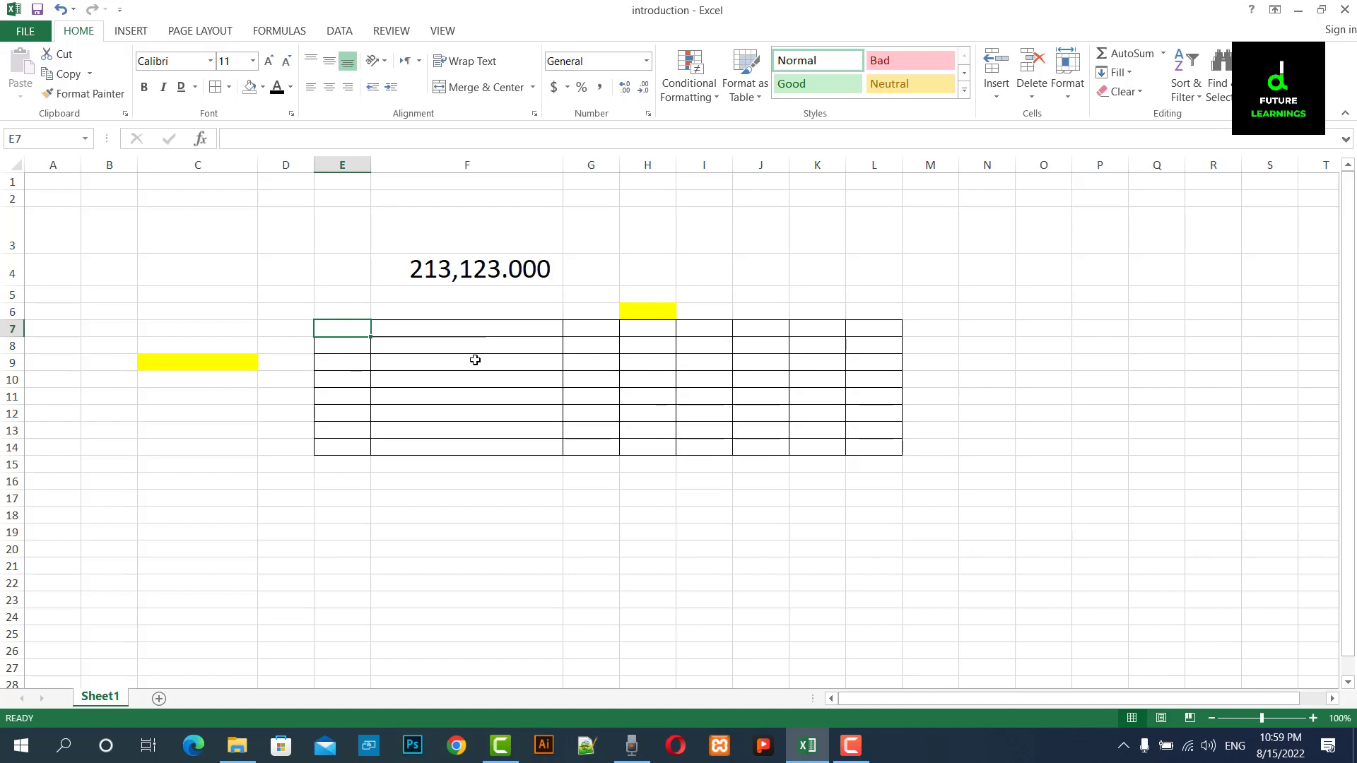
# Extend the selection from E7 to E7:L19 and give it All Borders.
pyautogui.hotkey('shift', 'Down')
pyautogui.hotkey('shift', 'Down')
pyautogui.hotkey('shift', 'Down')
pyautogui.hotkey('shift', 'Down')
pyautogui.hotkey('shift', 'Down')
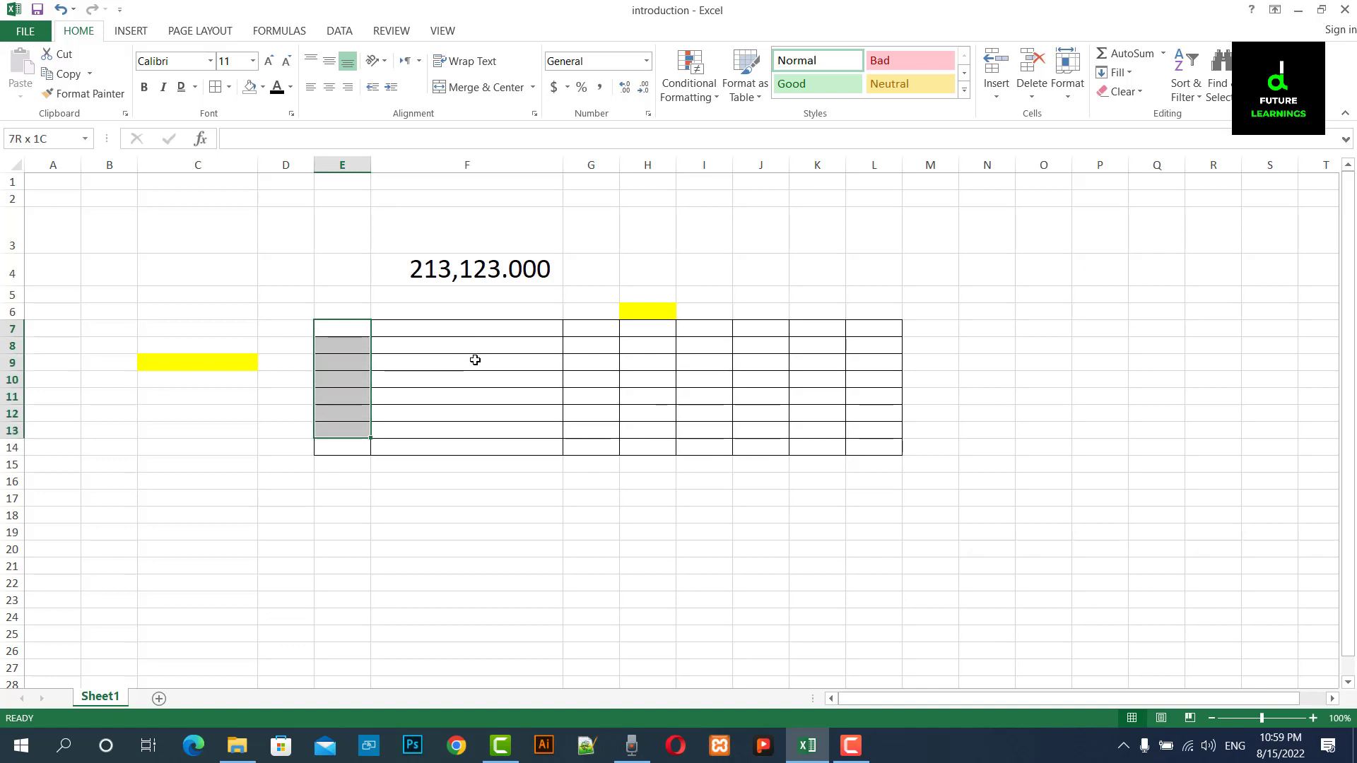
pyautogui.hotkey('shift', 'Down')
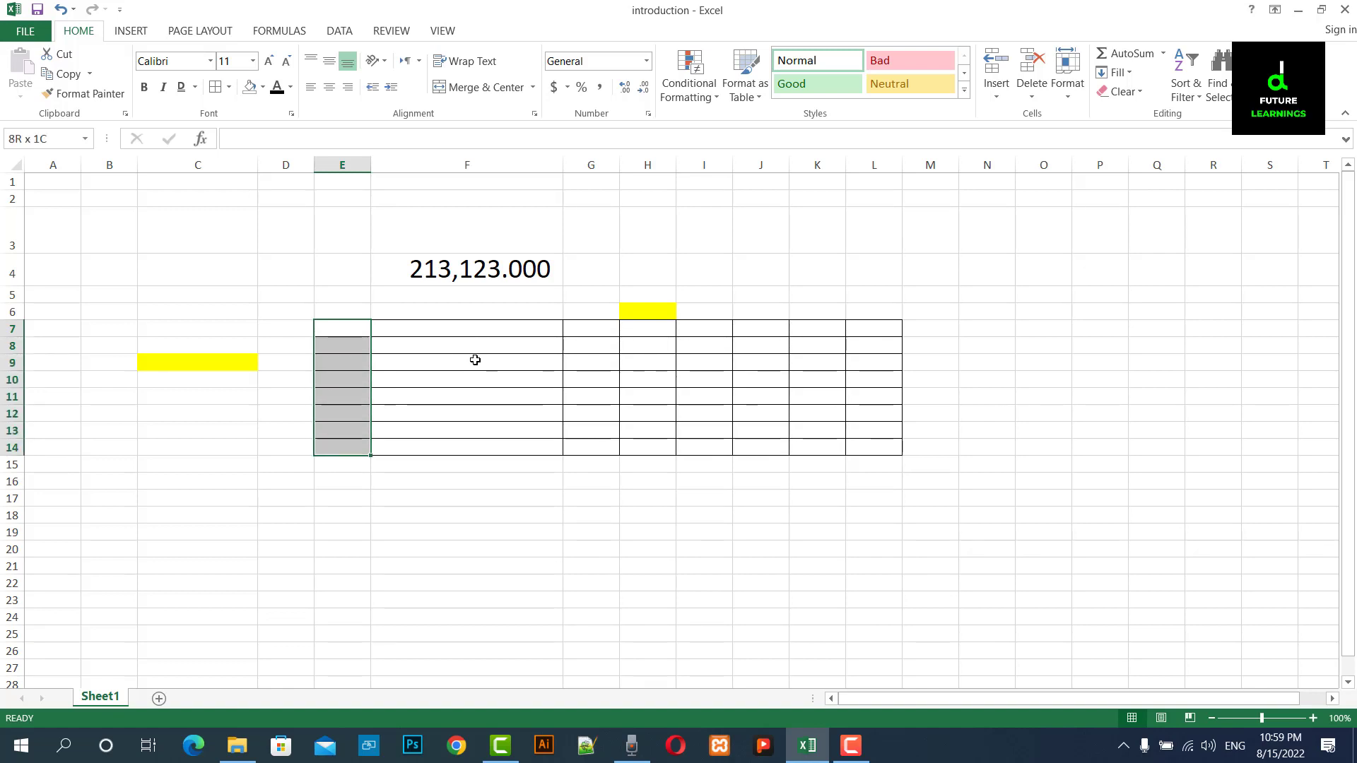
pyautogui.hotkey('shift', 'Down')
pyautogui.hotkey('shift', 'Down')
pyautogui.hotkey('shift', 'Down')
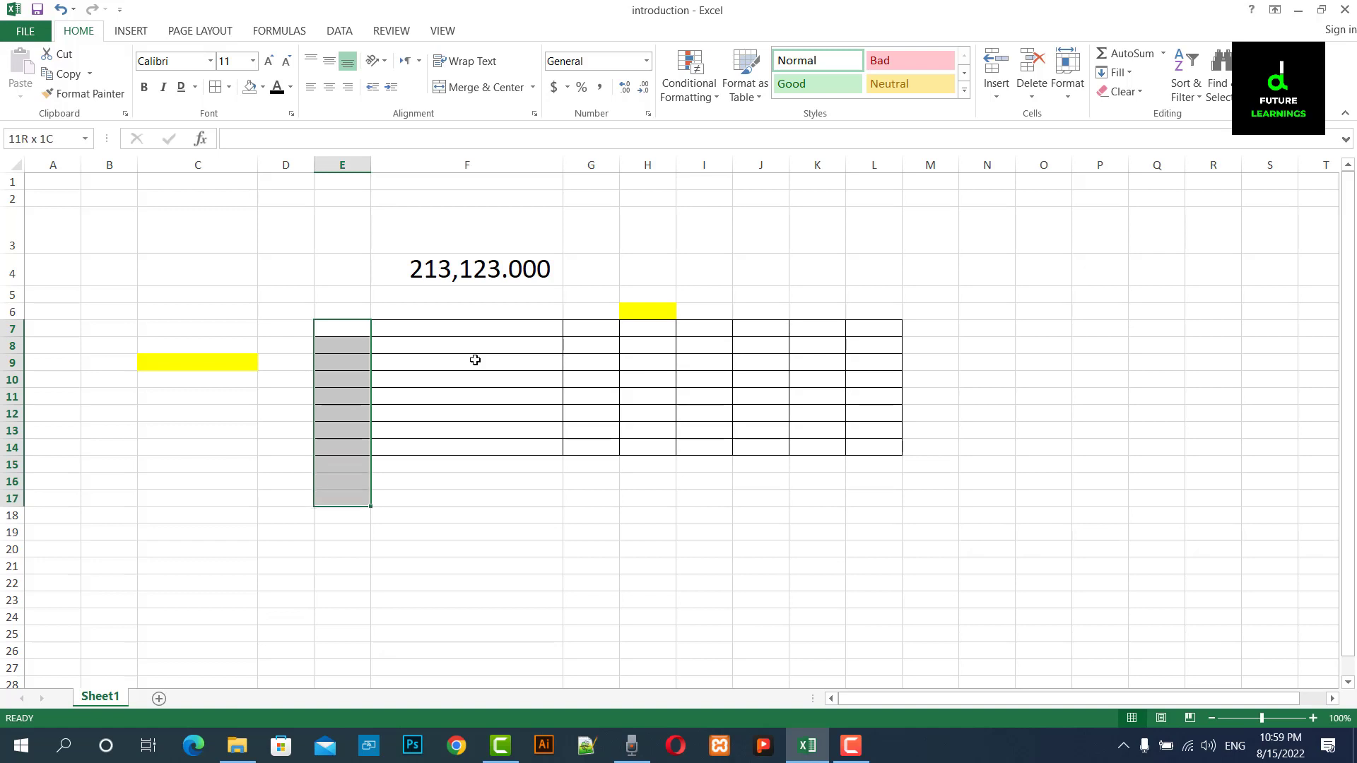
pyautogui.hotkey('shift', 'Down')
pyautogui.hotkey('shift', 'Down')
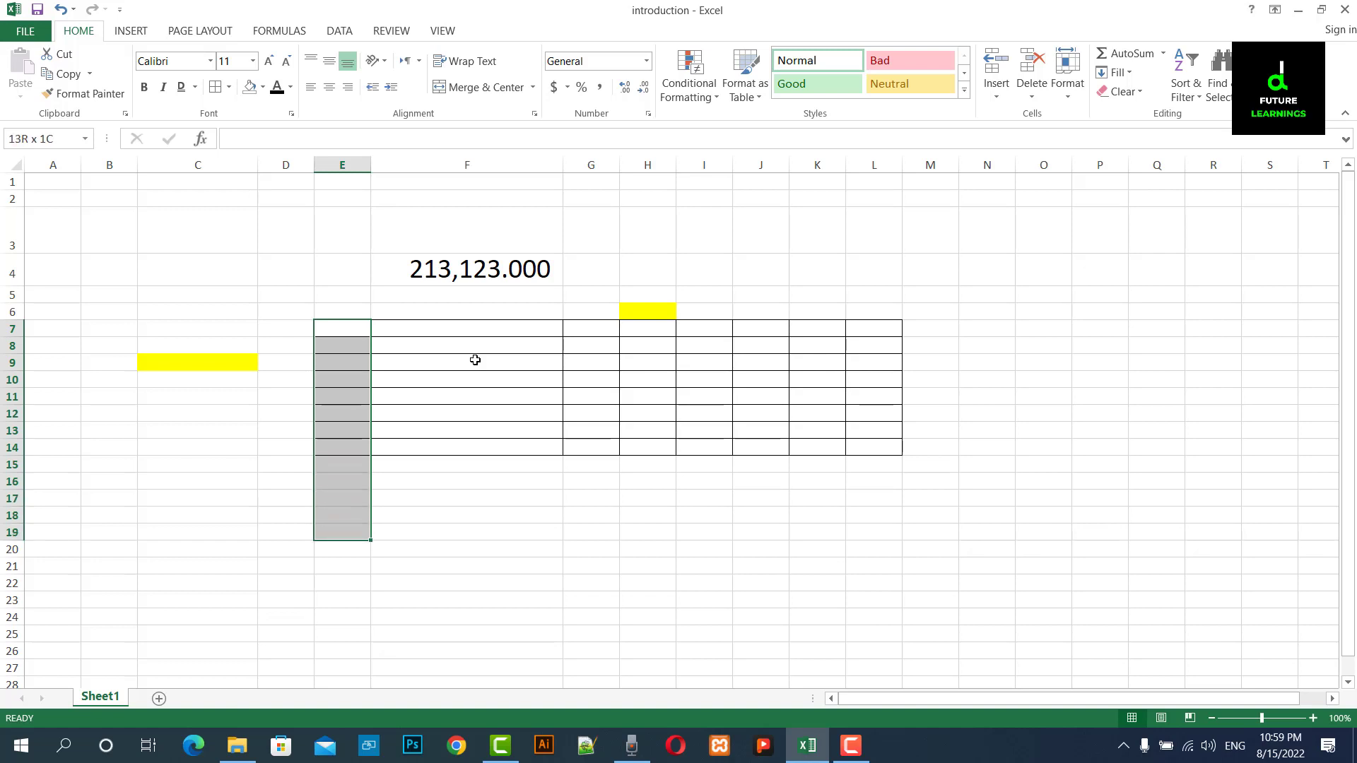
pyautogui.hotkey('shift', 'Right')
pyautogui.hotkey('shift', 'Right')
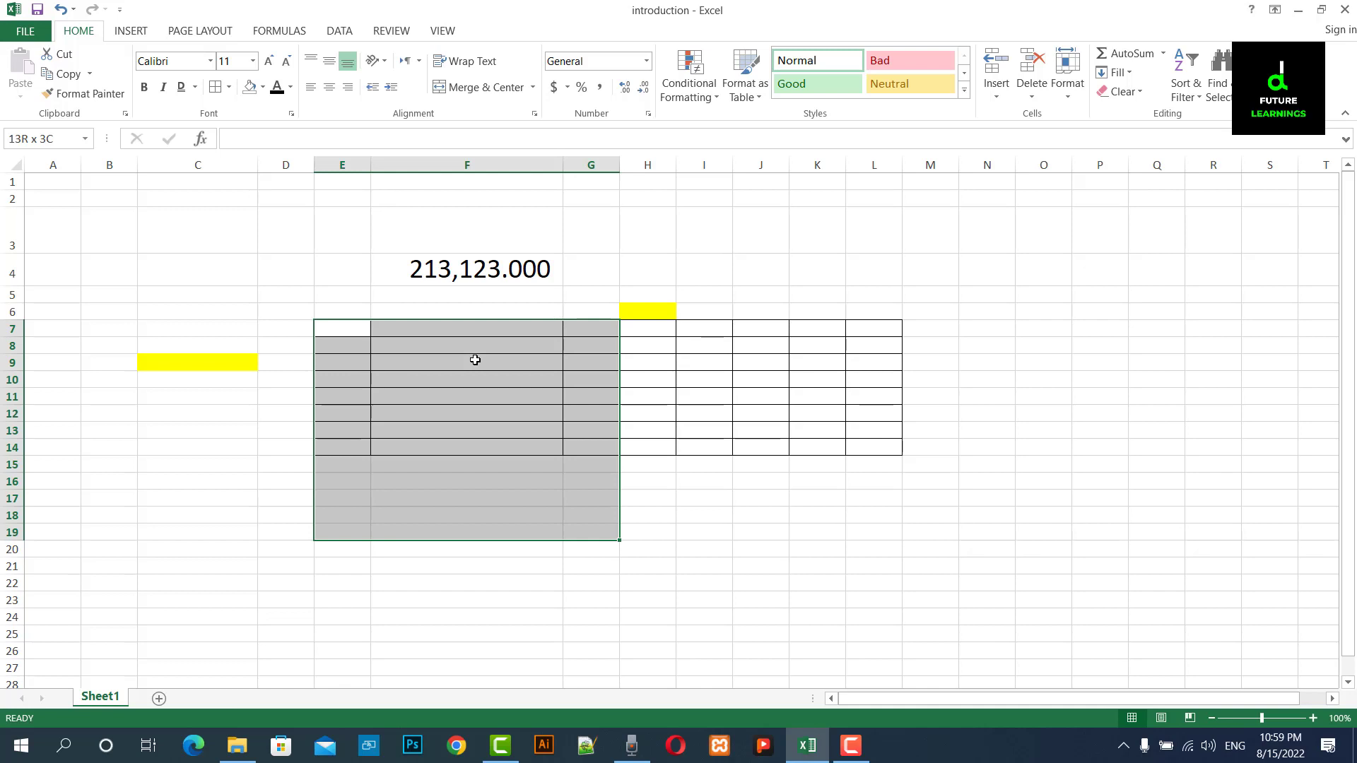
pyautogui.hotkey('shift', 'Right')
pyautogui.hotkey('shift', 'Right')
pyautogui.hotkey('shift', 'Right')
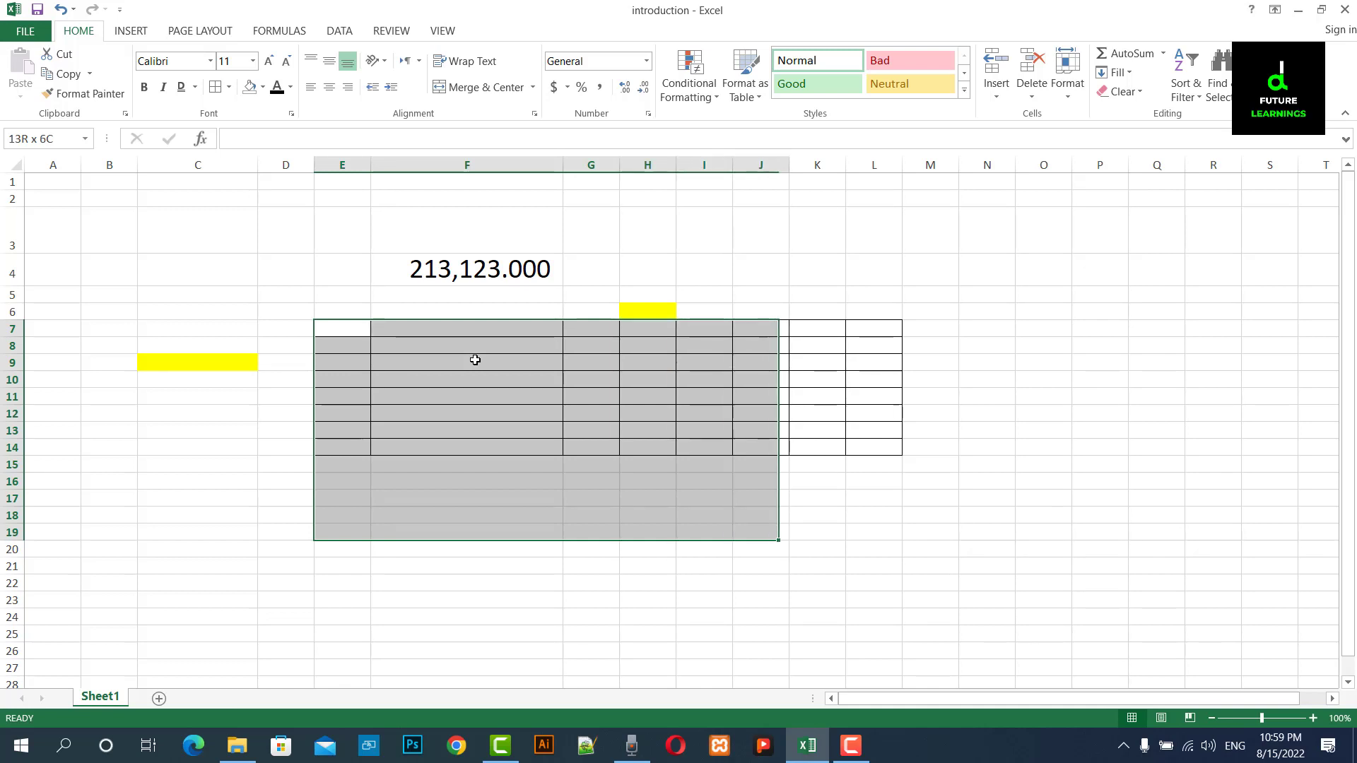
pyautogui.hotkey('shift', 'Right')
pyautogui.hotkey('shift', 'Right')
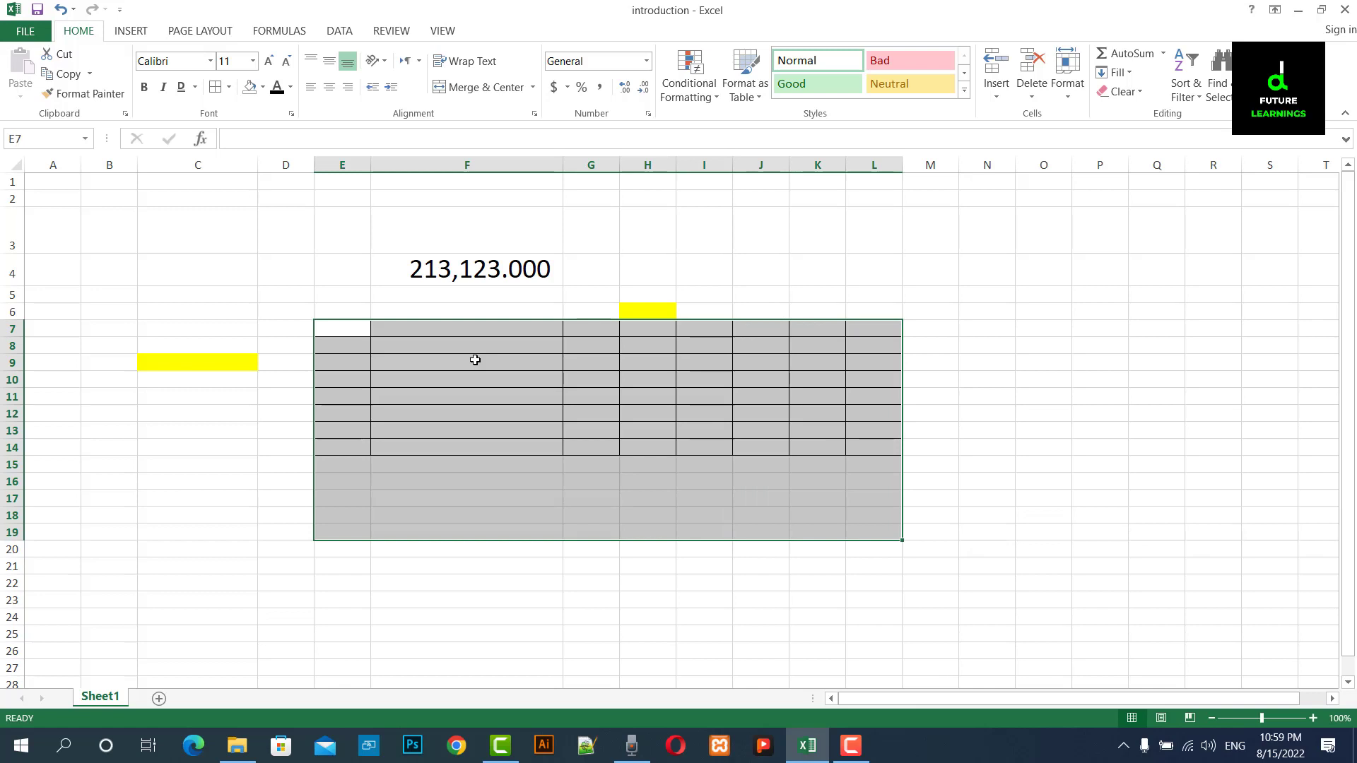
pyautogui.click(214, 86)
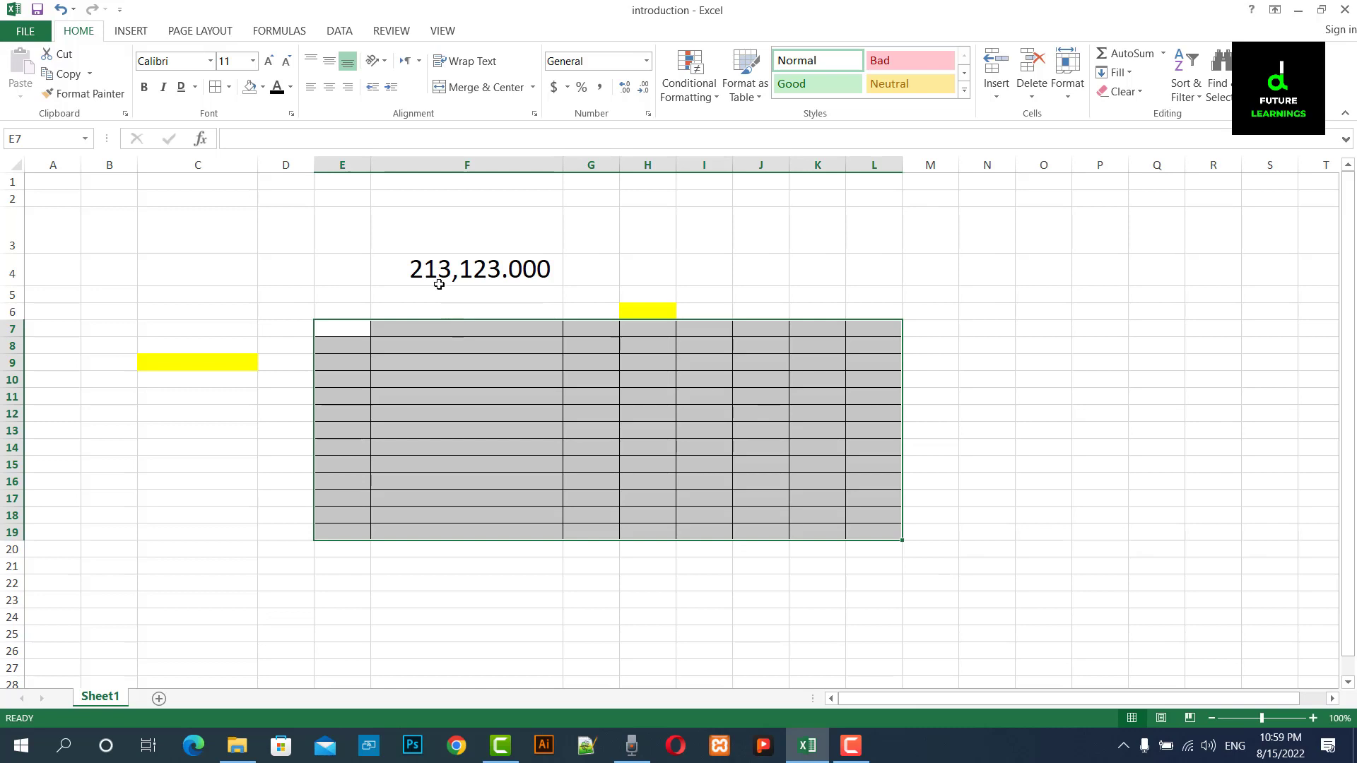
pyautogui.click(261, 87)
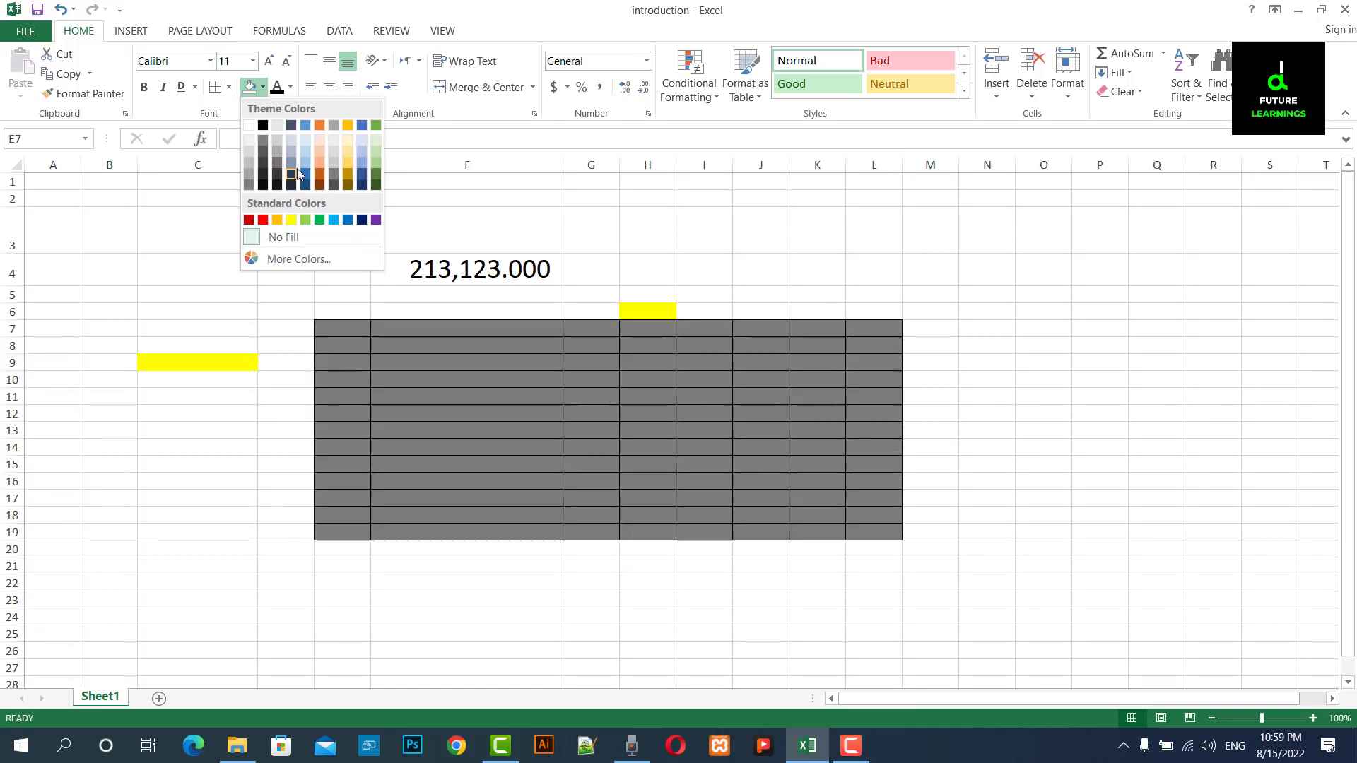
# Fill E7:L19 with light green, then reselect the table.
pyautogui.click(374, 158)
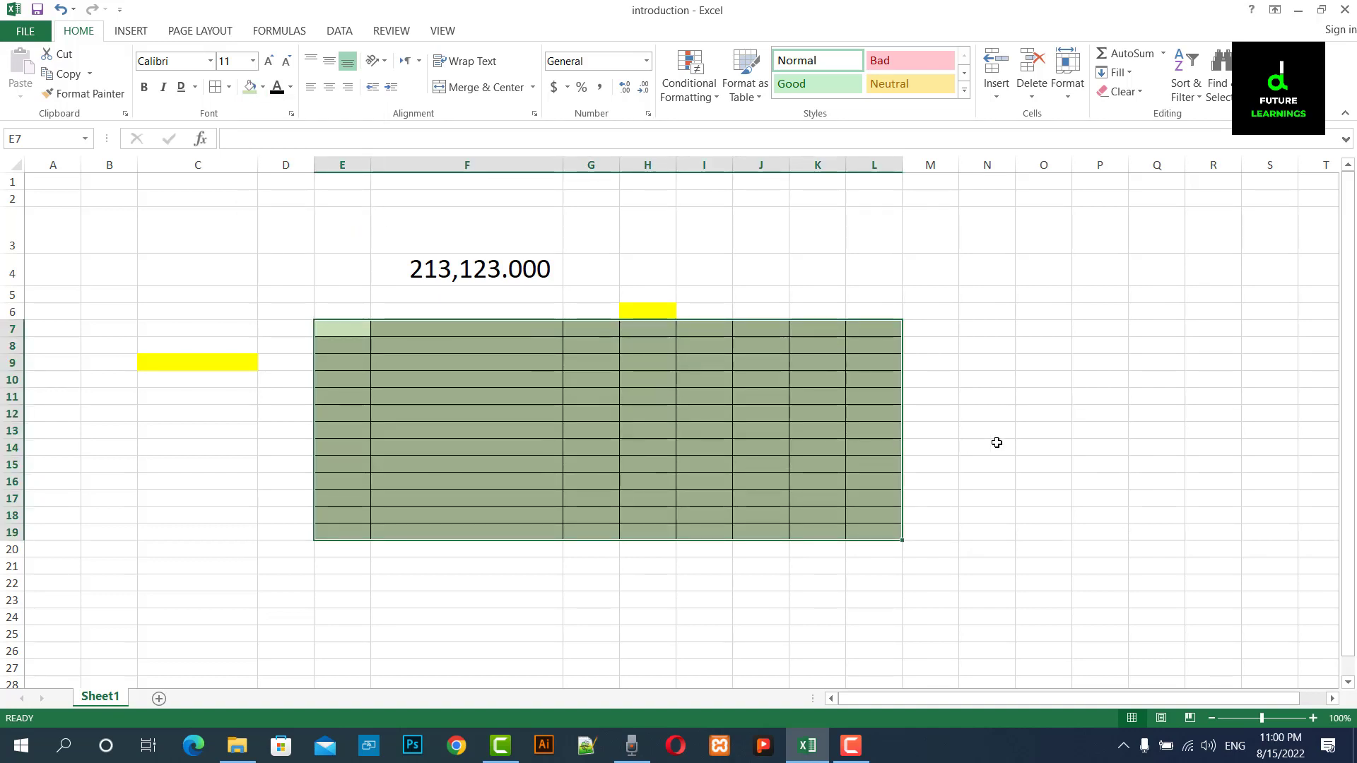
pyautogui.click(1073, 447)
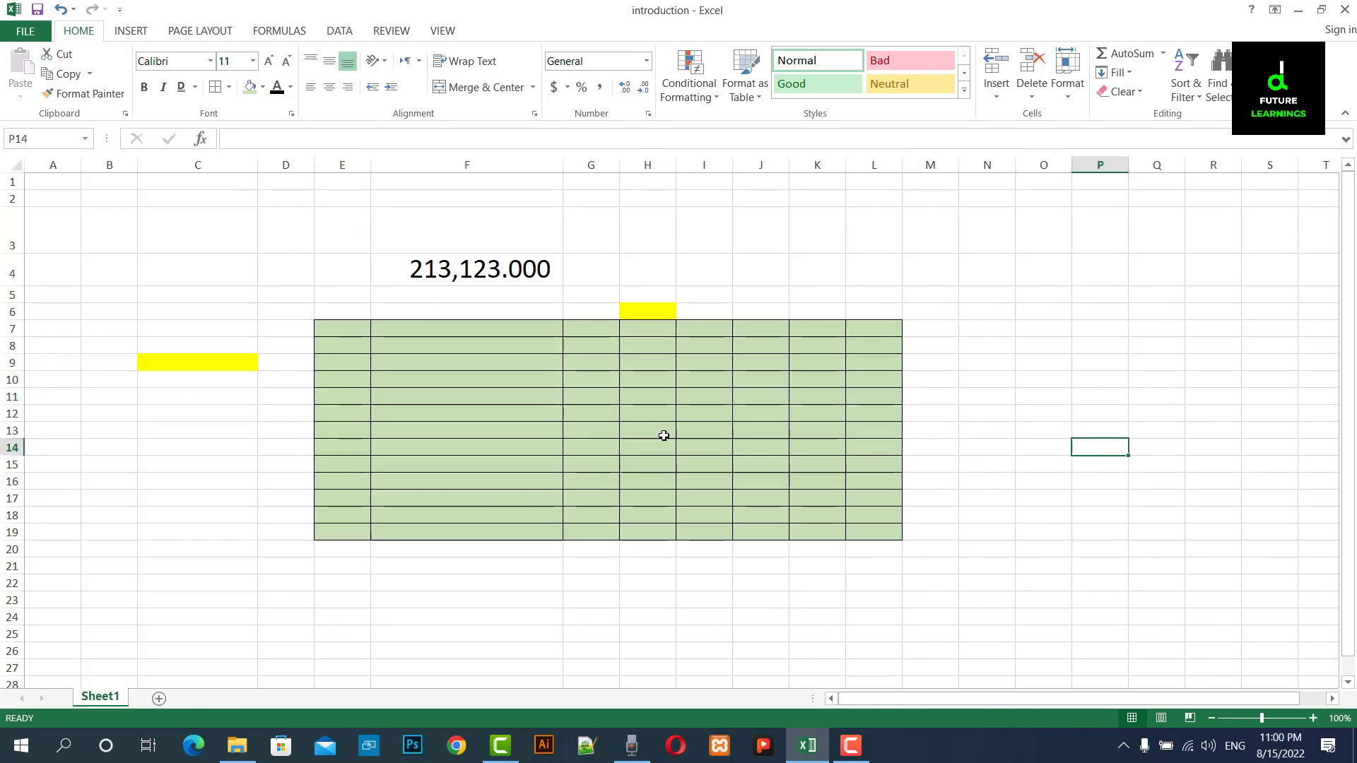
pyautogui.moveTo(360, 330)
pyautogui.mouseDown()
pyautogui.moveTo(876, 467)
pyautogui.moveTo(899, 532)
pyautogui.mouseUp()
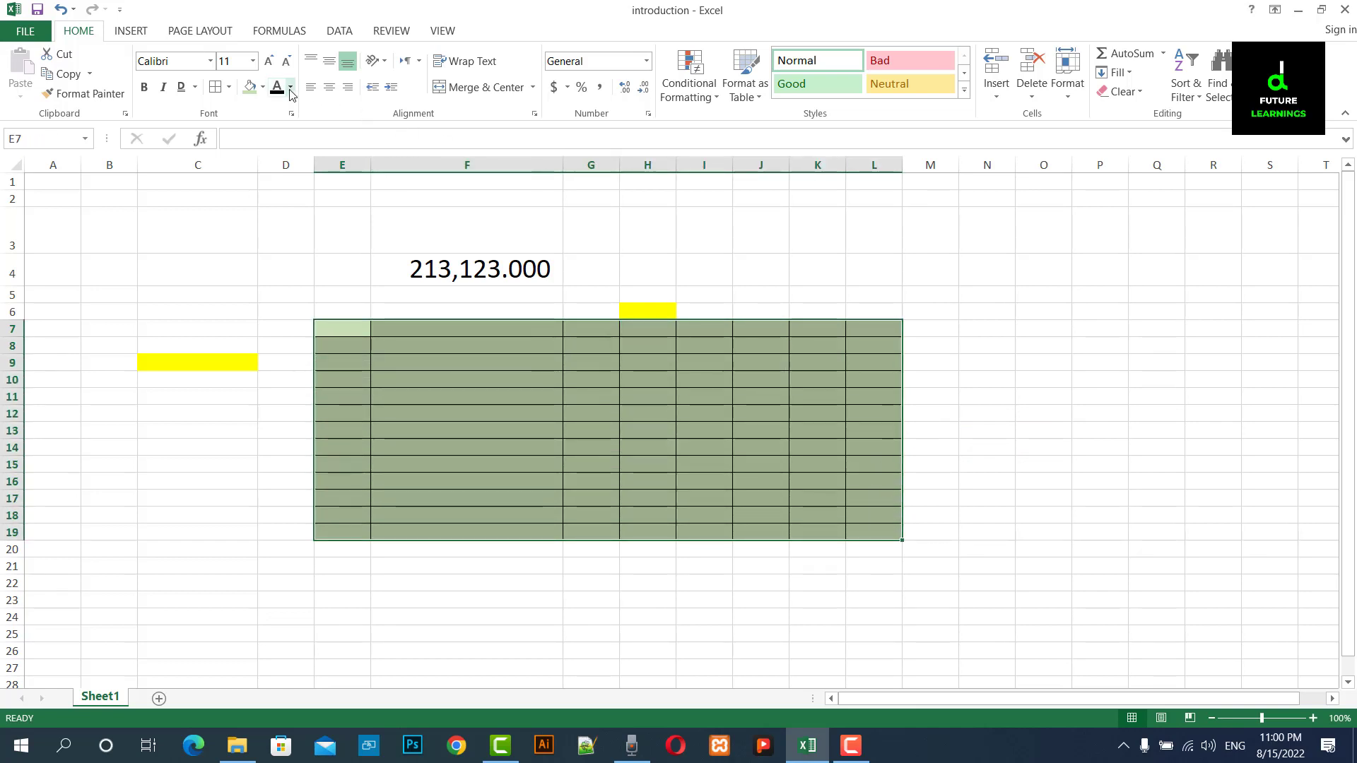
# Type fsasdf, fassdf, fdsafsdf and qwedaf across cells F9 to I9.
pyautogui.click(436, 362)
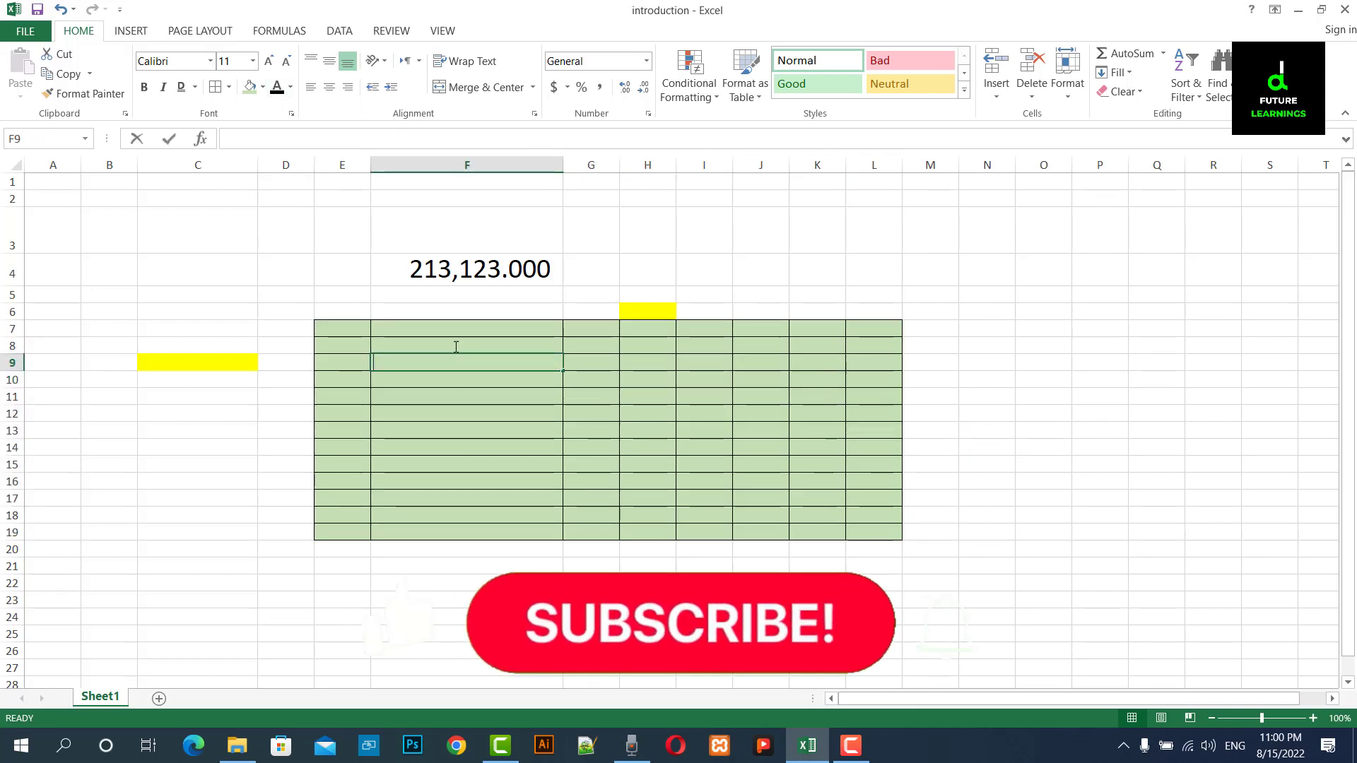
pyautogui.write('fsasdf')
pyautogui.press('Tab')
pyautogui.write('fassdf')
pyautogui.press('Tab')
pyautogui.write('fdsa')
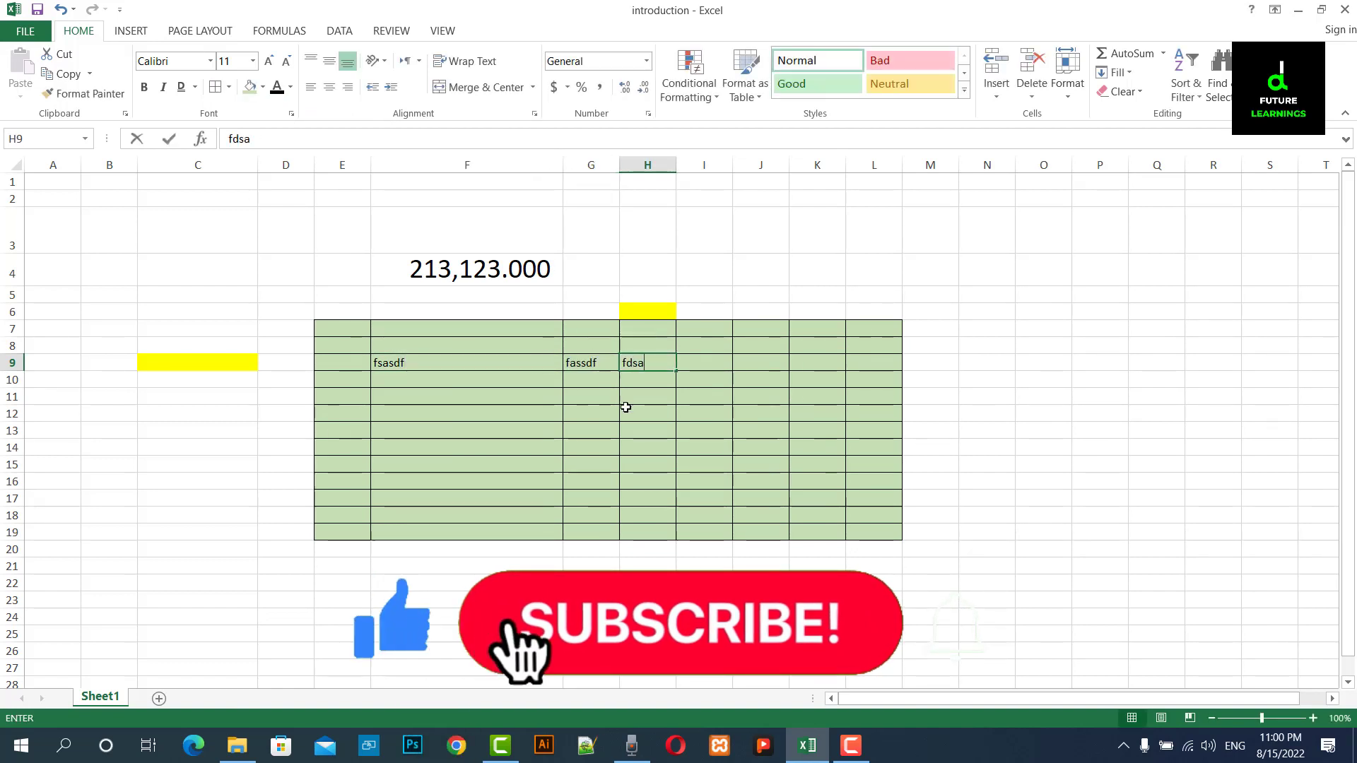
pyautogui.write('fsdf')
pyautogui.press('Tab')
pyautogui.write('qwedaf')
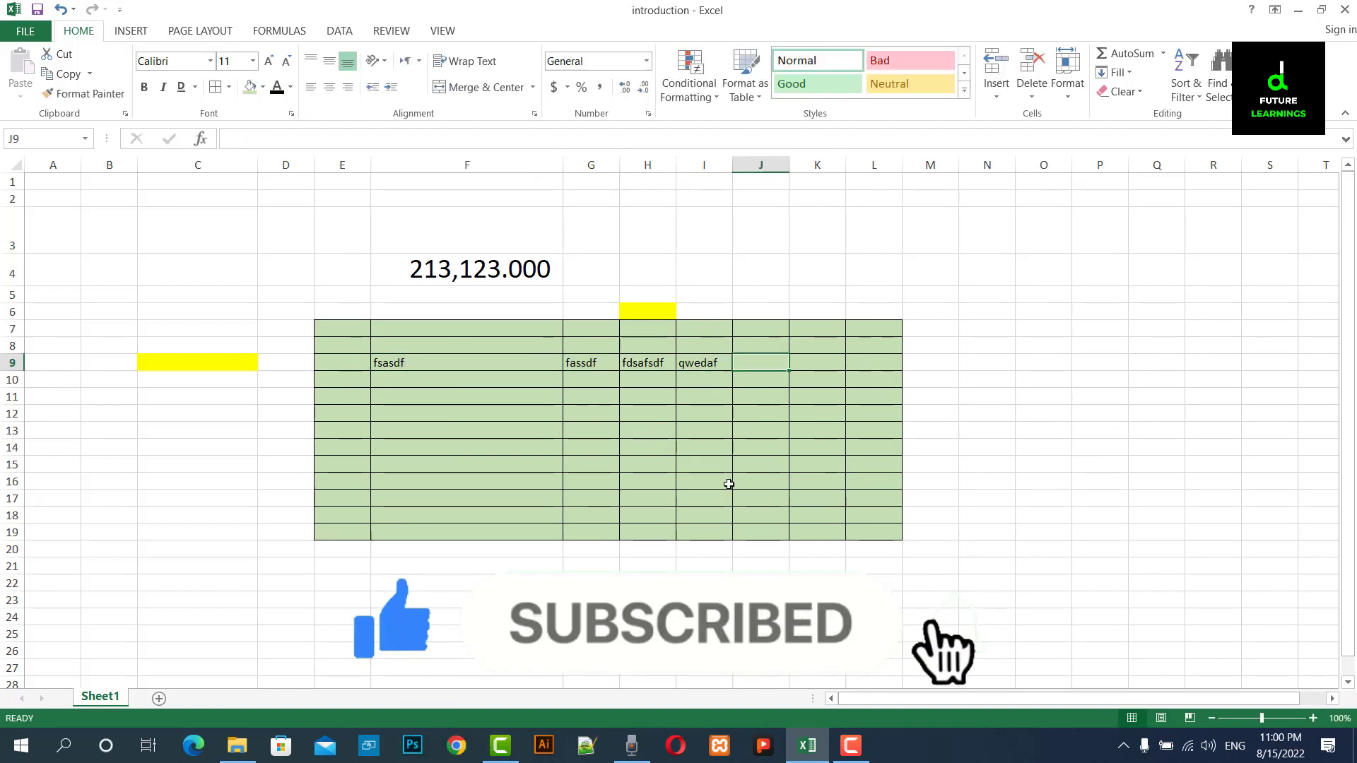
# Enter qewwerr in J16, we and wqee in row 16, and wqre in F17.
pyautogui.click(738, 481)
pyautogui.write('qewwerr')
pyautogui.press('Tab')
pyautogui.press('Left')
pyautogui.press('Left')
pyautogui.press('Left')
pyautogui.write('we')
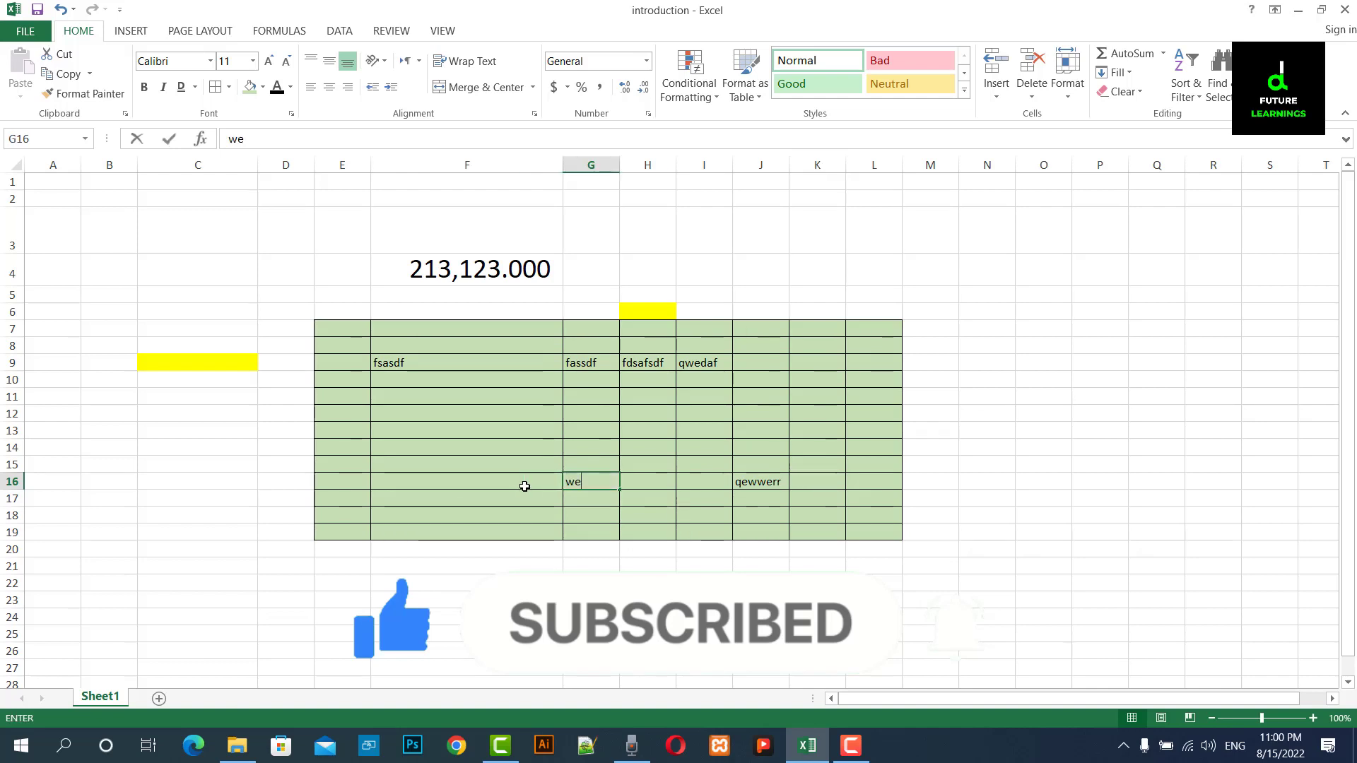
pyautogui.press('Tab')
pyautogui.write('wqee')
pyautogui.click(523, 484)
pyautogui.press('Tab')
pyautogui.write('r')
pyautogui.click(500, 498)
pyautogui.write('wqre')
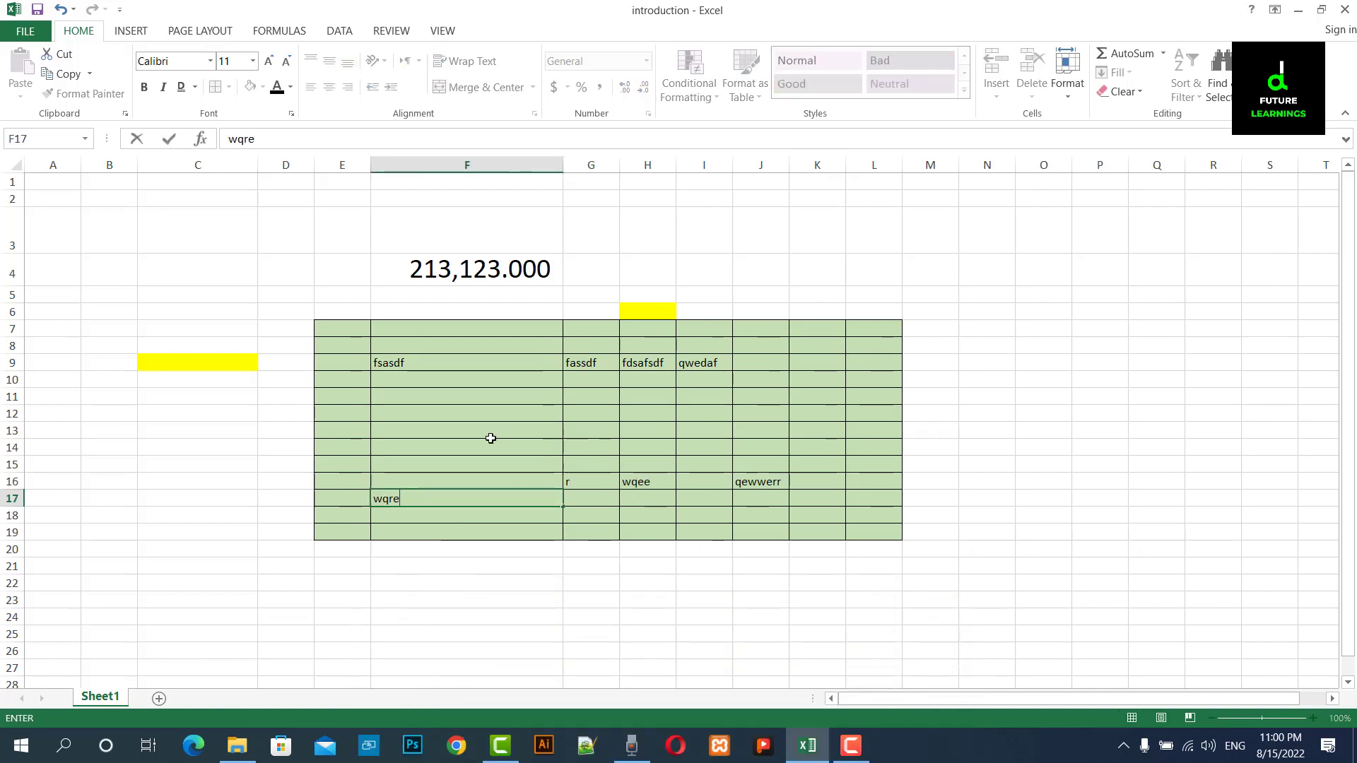
pyautogui.click(348, 335)
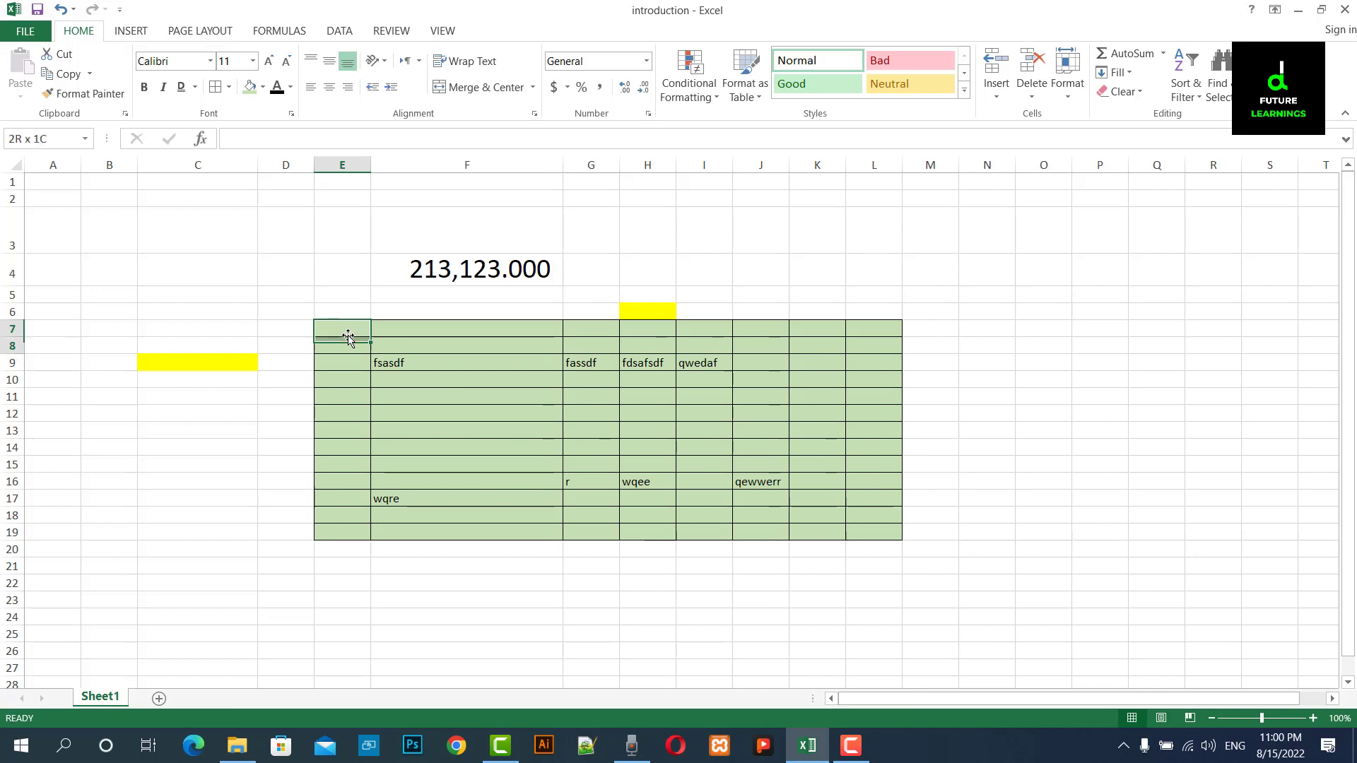
# Select E7:L19 and set its font colour to Red.
pyautogui.hotkey('shift', 'Down')
pyautogui.hotkey('shift', 'Down')
pyautogui.hotkey('shift', 'Down')
pyautogui.hotkey('shift', 'Down')
pyautogui.hotkey('shift', 'Down')
pyautogui.hotkey('shift', 'Down')
pyautogui.hotkey('shift', 'Down')
pyautogui.hotkey('shift', 'Down')
pyautogui.hotkey('shift', 'Down')
pyautogui.hotkey('shift', 'Right')
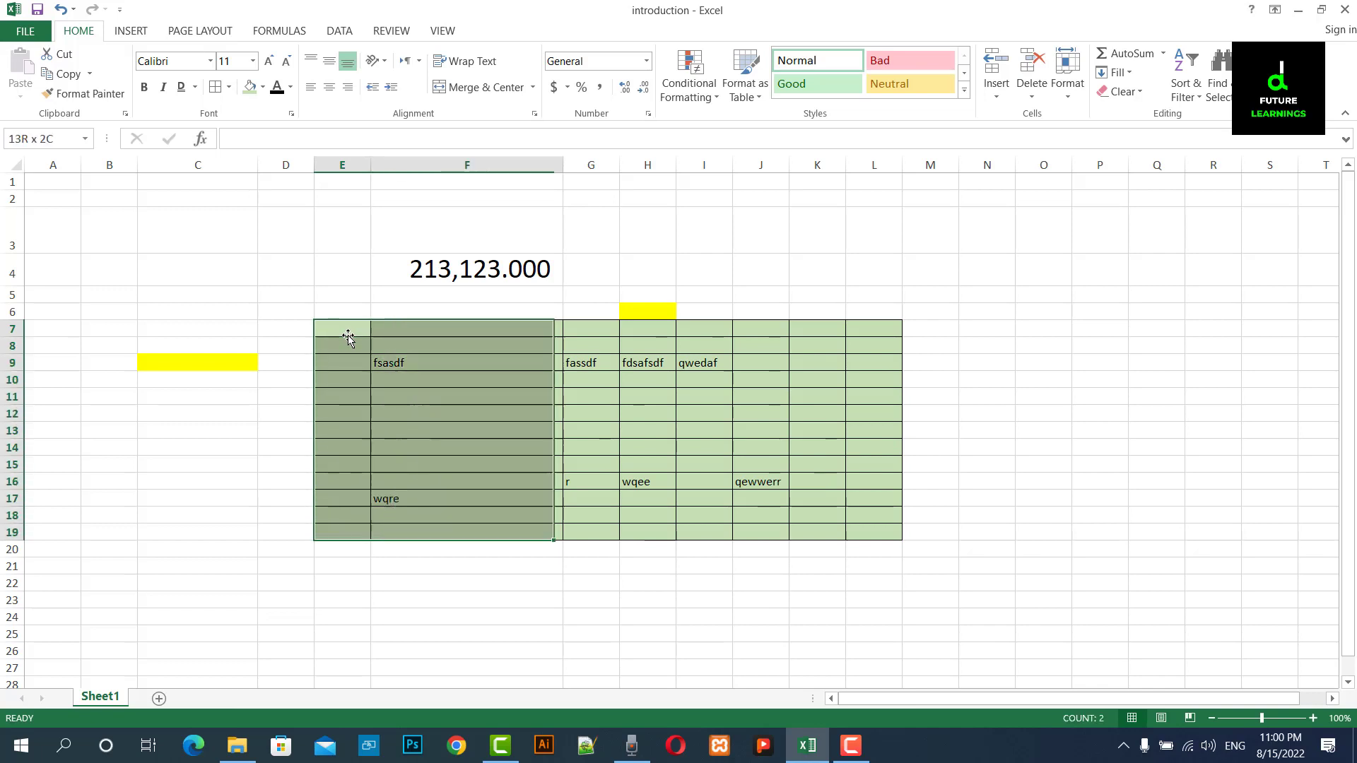
pyautogui.hotkey('shift', 'Right')
pyautogui.hotkey('shift', 'Right')
pyautogui.hotkey('shift', 'Right')
pyautogui.hotkey('shift', 'Right')
pyautogui.hotkey('shift', 'Right')
pyautogui.hotkey('shift', 'Right')
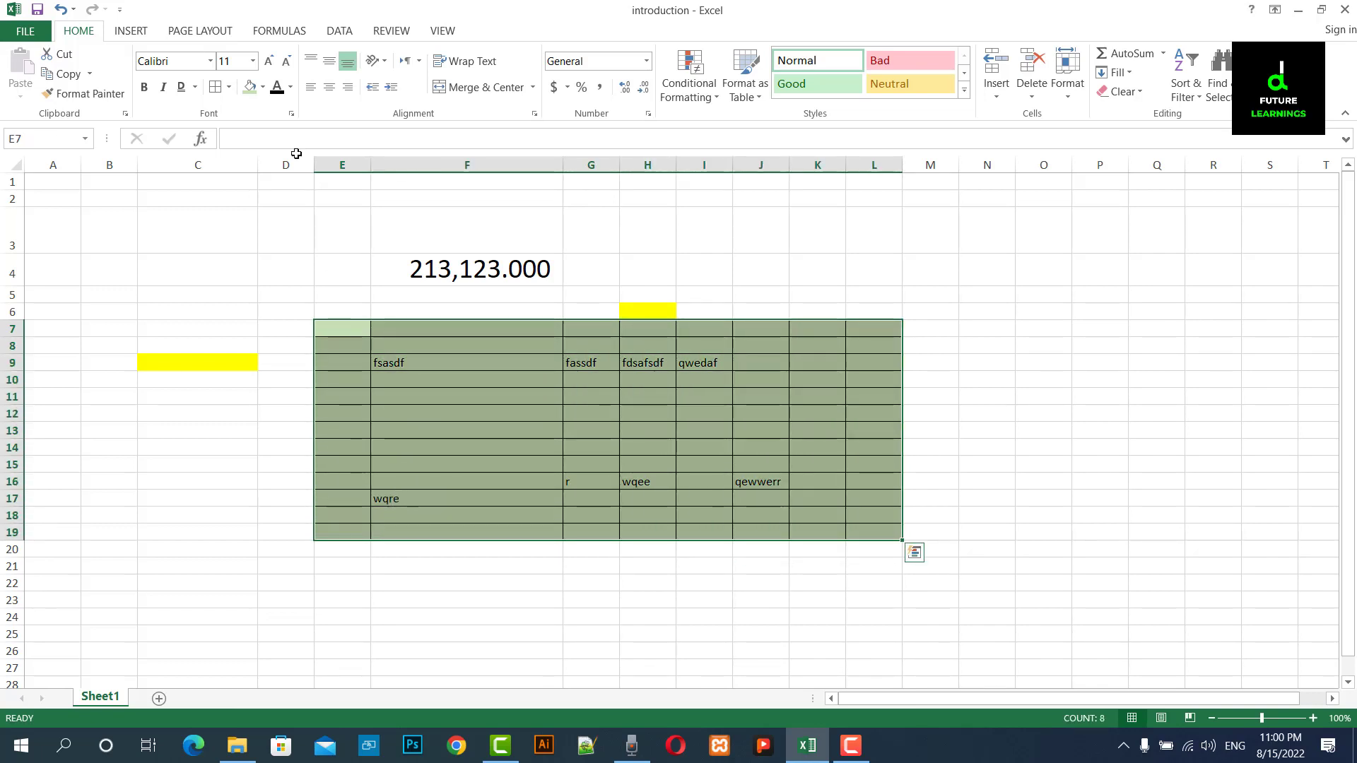
pyautogui.click(290, 89)
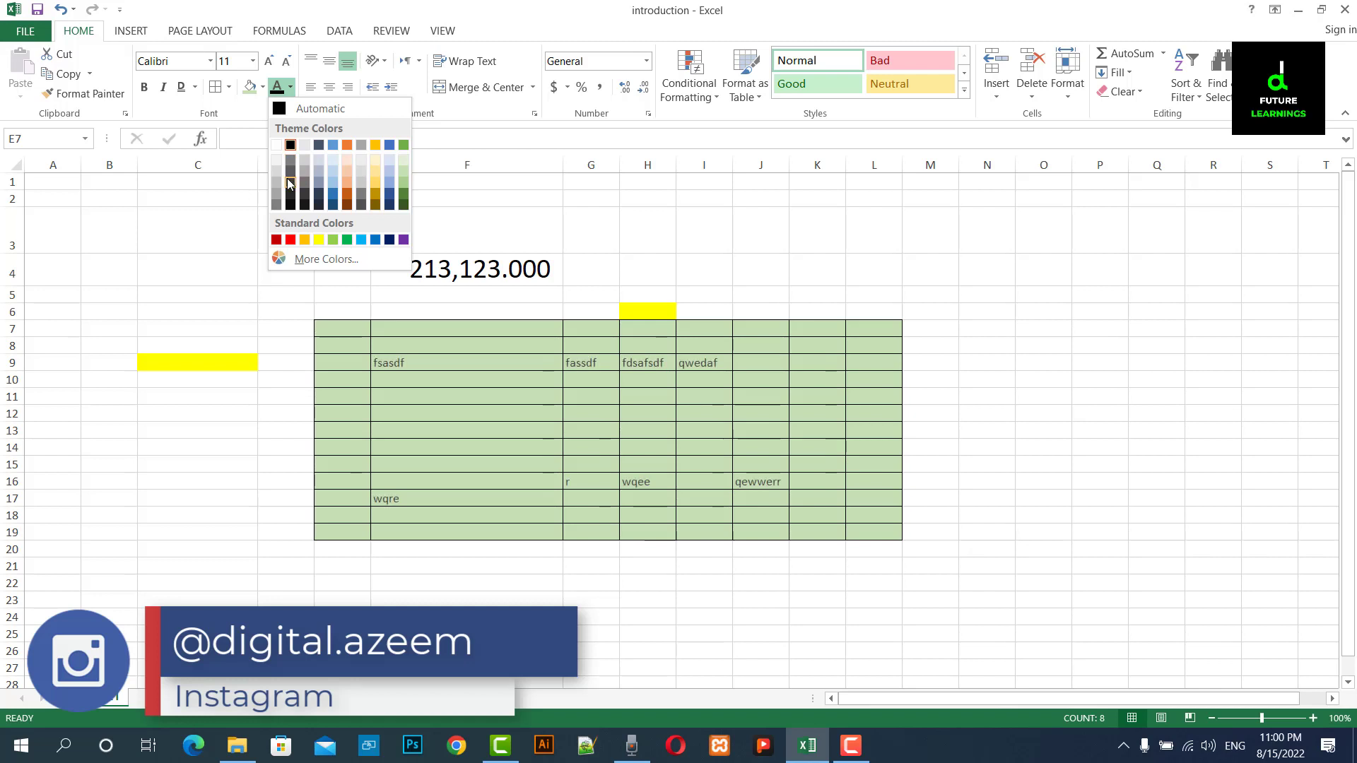
pyautogui.click(292, 240)
pyautogui.click(951, 448)
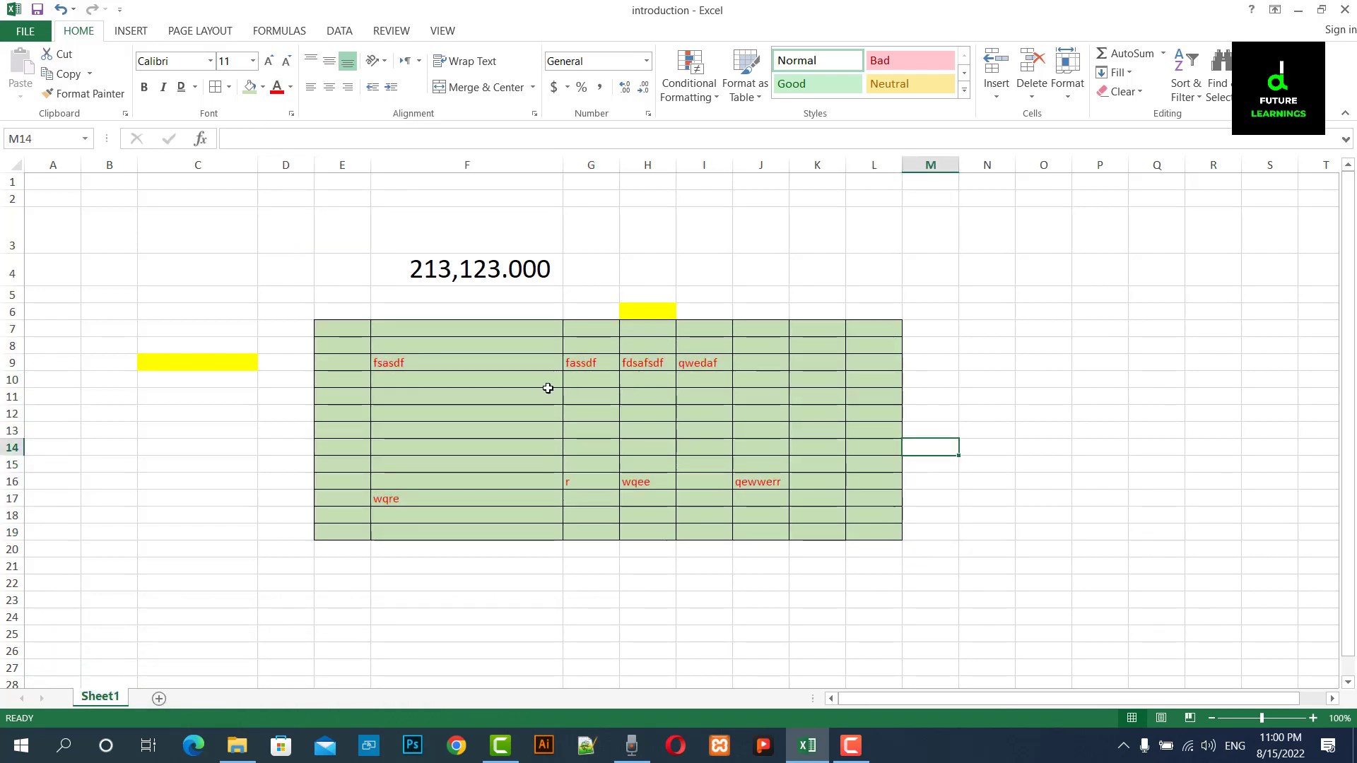
pyautogui.moveTo(354, 329); pyautogui.dragTo(608, 332)
pyautogui.moveTo(700, 414)
pyautogui.mouseDown()
pyautogui.moveTo(778, 431)
pyautogui.moveTo(794, 467)
pyautogui.mouseUp()
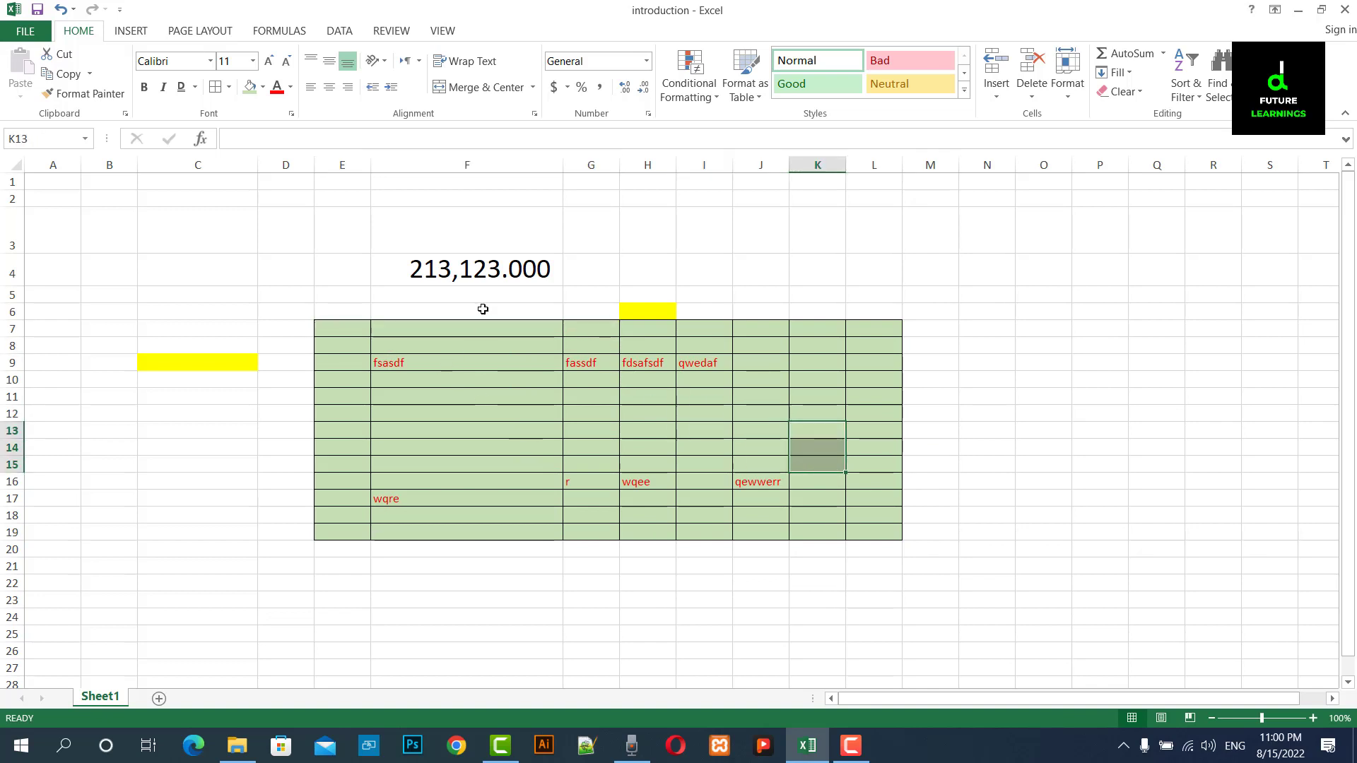
# Select rows 1–23 and shrink them all to one small height.
pyautogui.click(101, 281)
pyautogui.moveTo(12, 182); pyautogui.dragTo(4, 552)
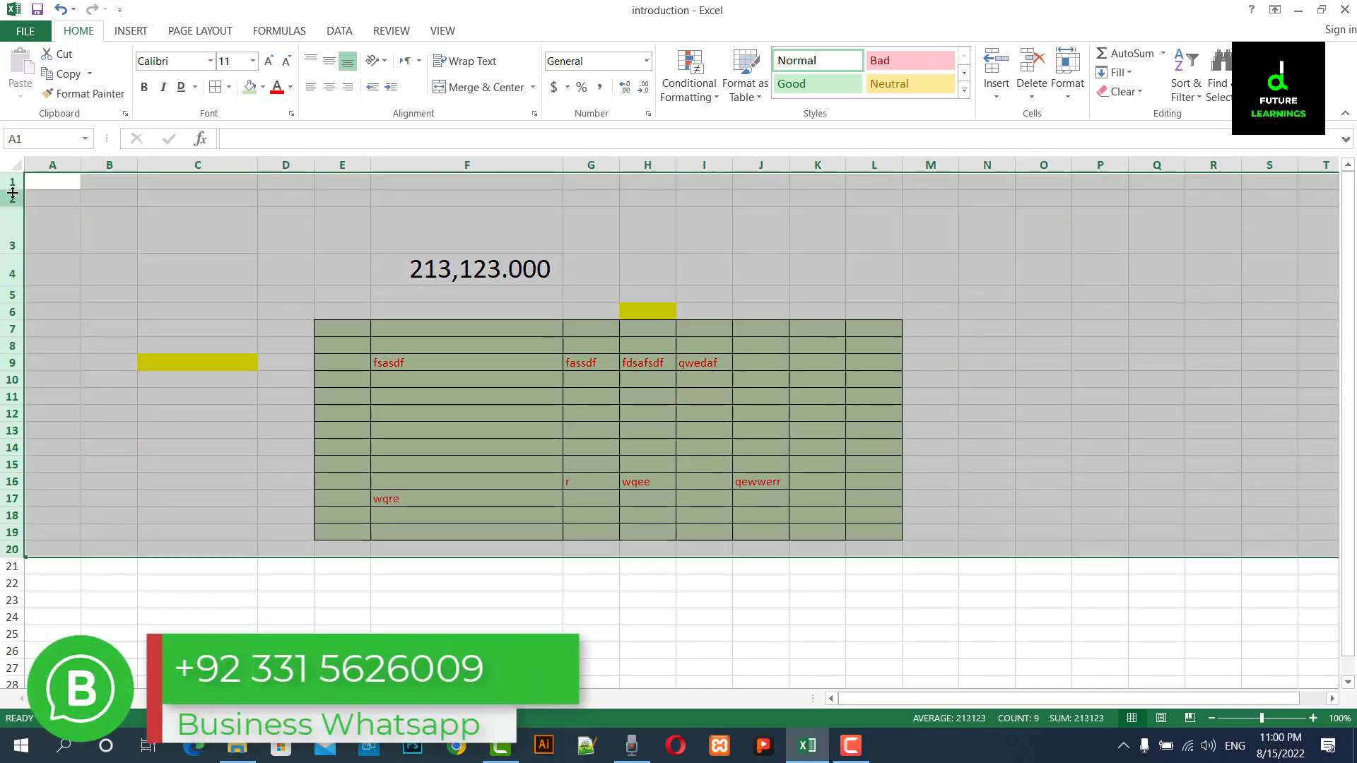
pyautogui.moveTo(13, 192); pyautogui.dragTo(2, 600)
pyautogui.moveTo(2, 208); pyautogui.dragTo(3, 206)
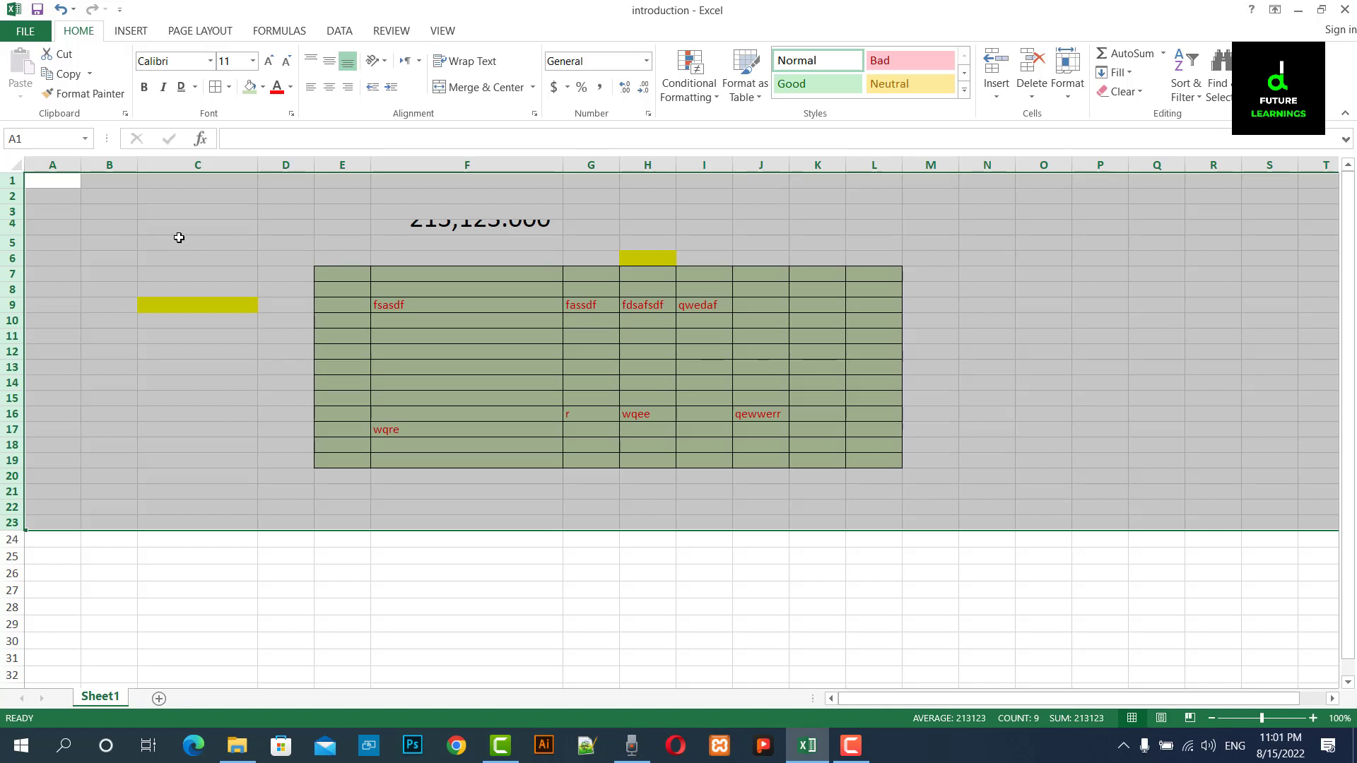
# Clear rows 1–23 with Ctrl+minus, undo it, then select columns B through M.
pyautogui.hotkey('ctrl', '-')
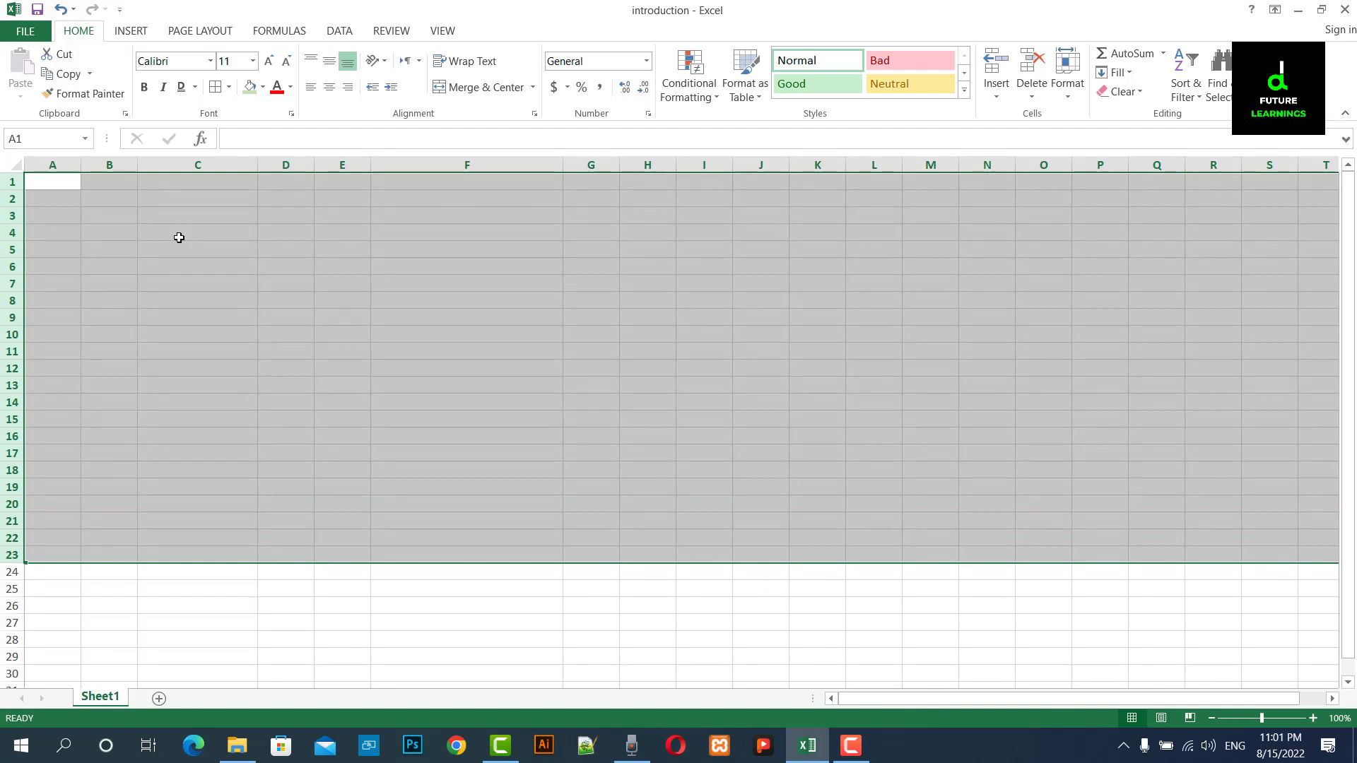
pyautogui.hotkey('ctrl', 'z')
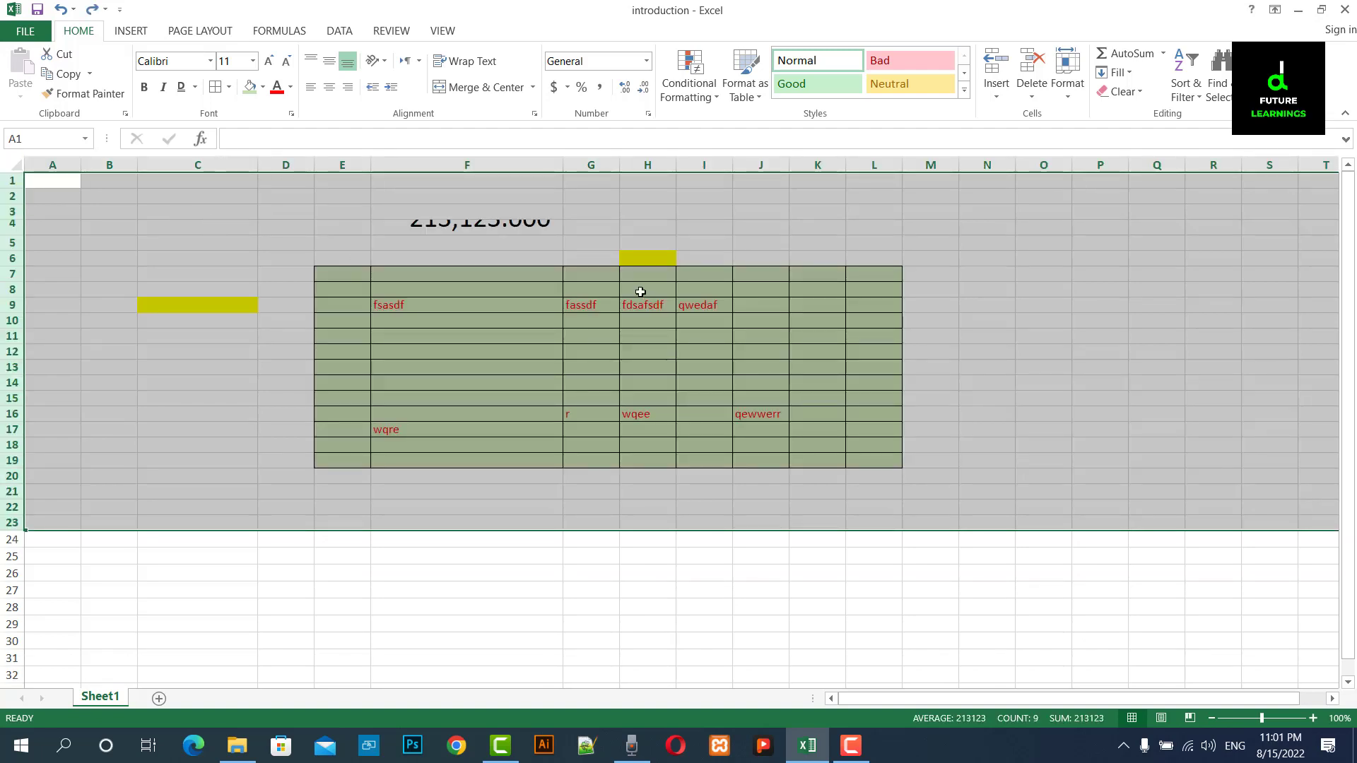
pyautogui.click(64, 165)
pyautogui.moveTo(127, 161); pyautogui.dragTo(946, 199)
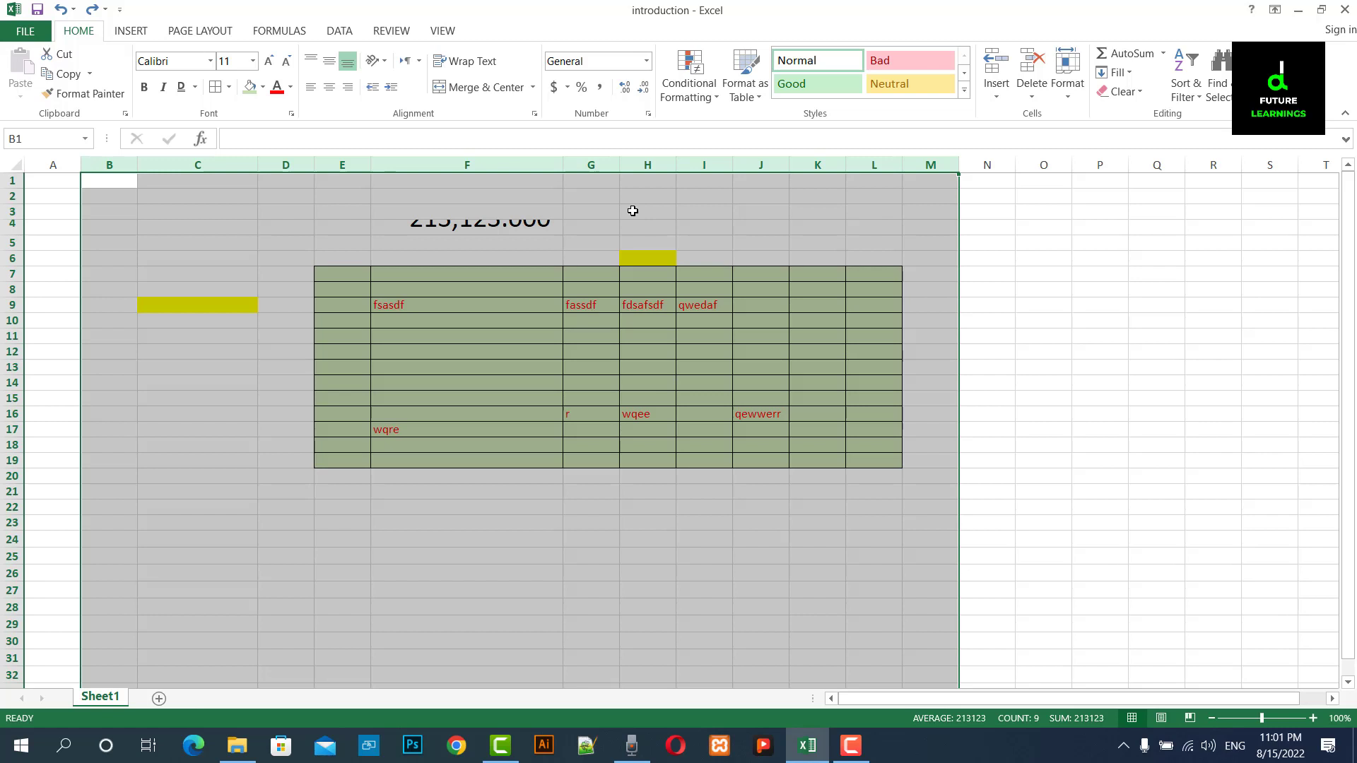
# Delete columns B through M with Ctrl+minus, leaving Sheet1 blank.
pyautogui.hotkey('ctrl', '-')
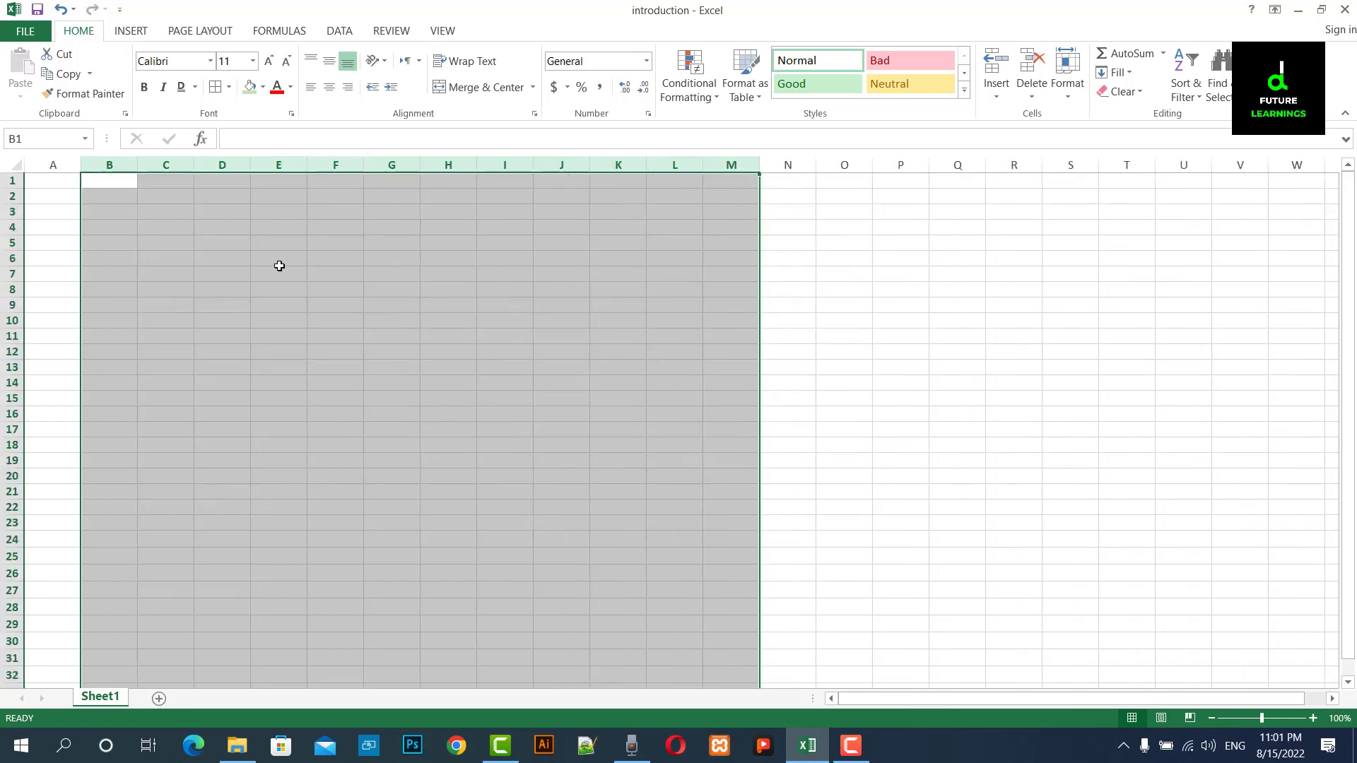
pyautogui.click(279, 265)
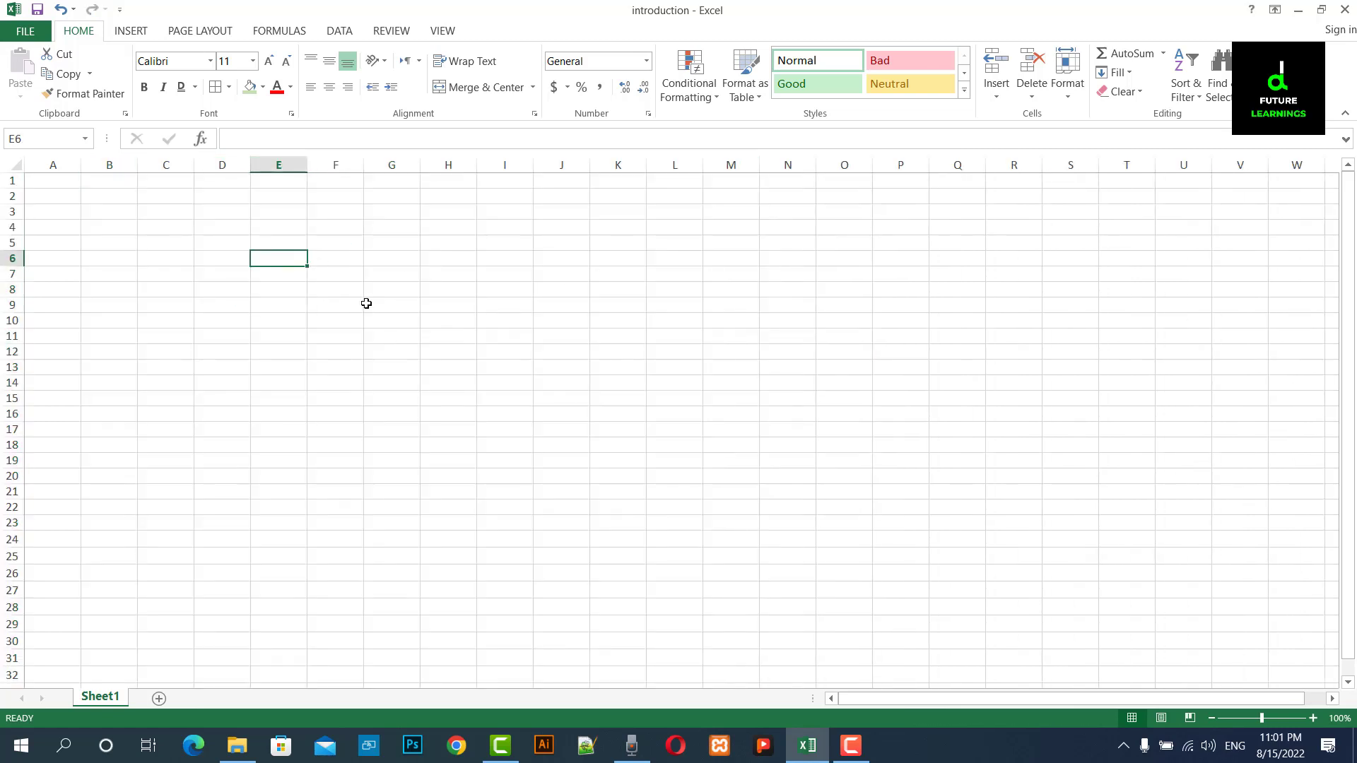
pyautogui.click(356, 261)
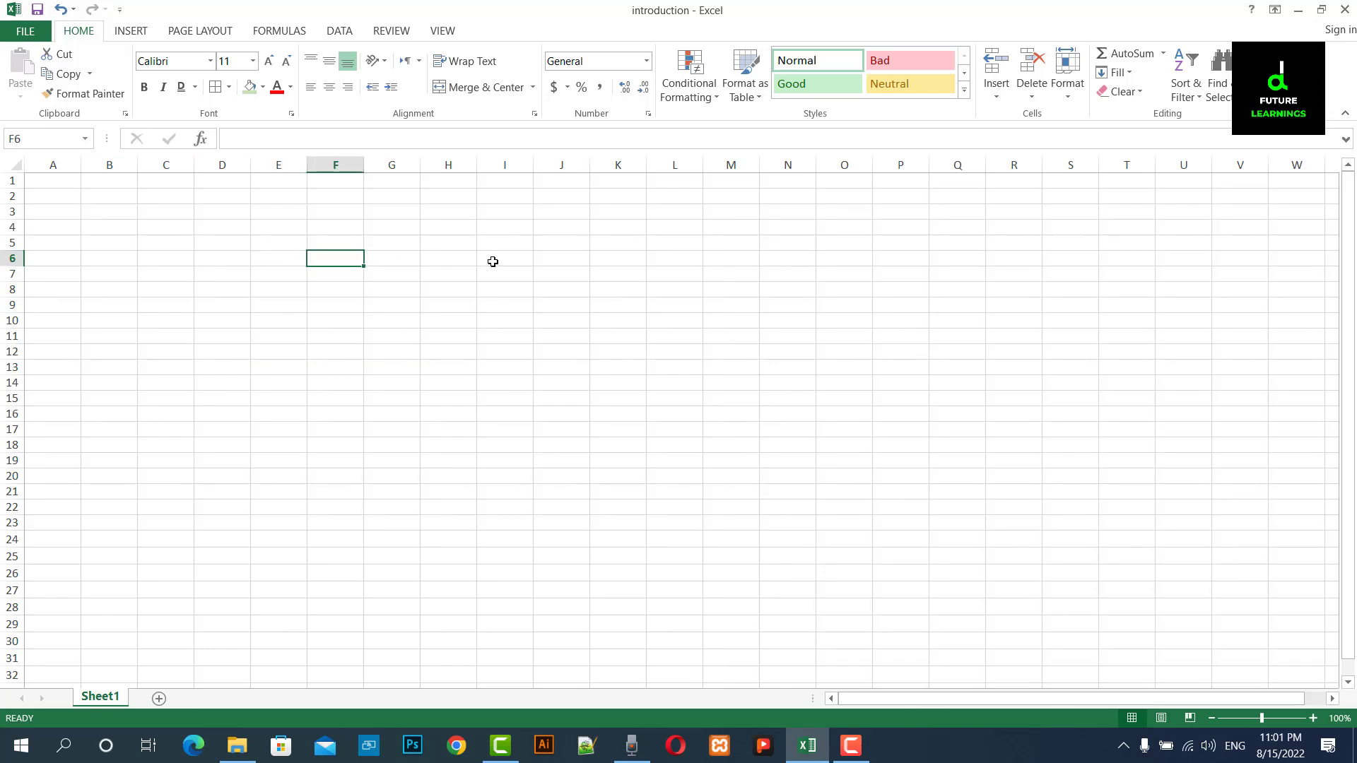
pyautogui.click(499, 292)
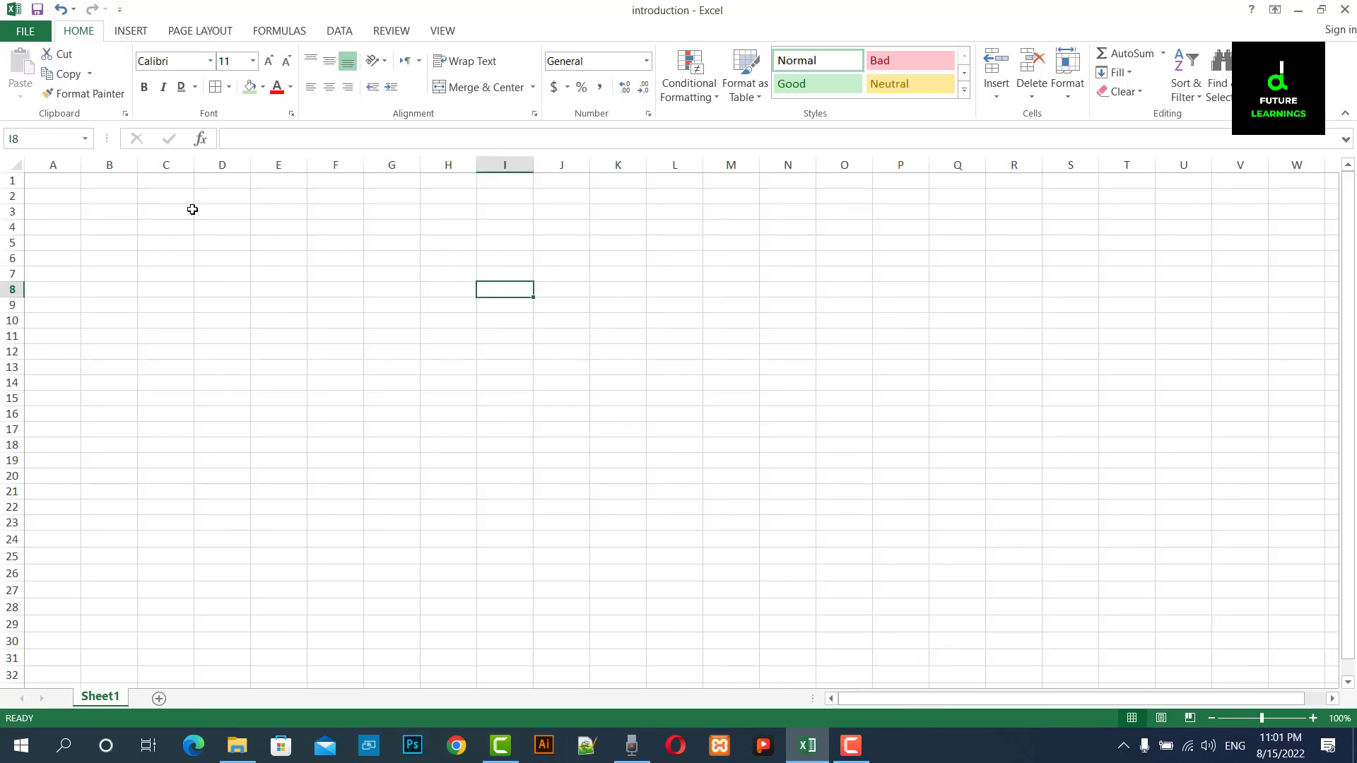
pyautogui.click(132, 209)
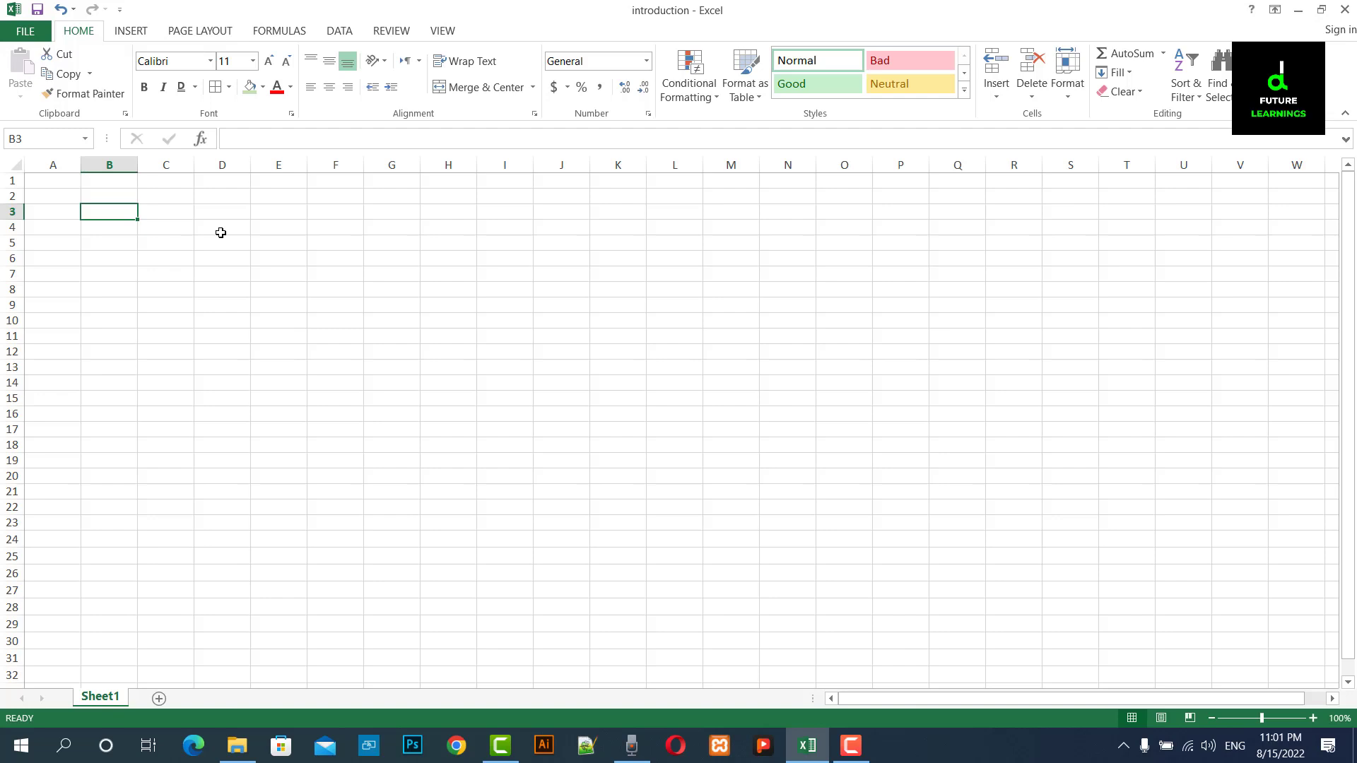
# Move the active cell to B3 with the arrow keys.
pyautogui.press('Left')
pyautogui.press('Down')
pyautogui.press('Down')
pyautogui.press('Right')
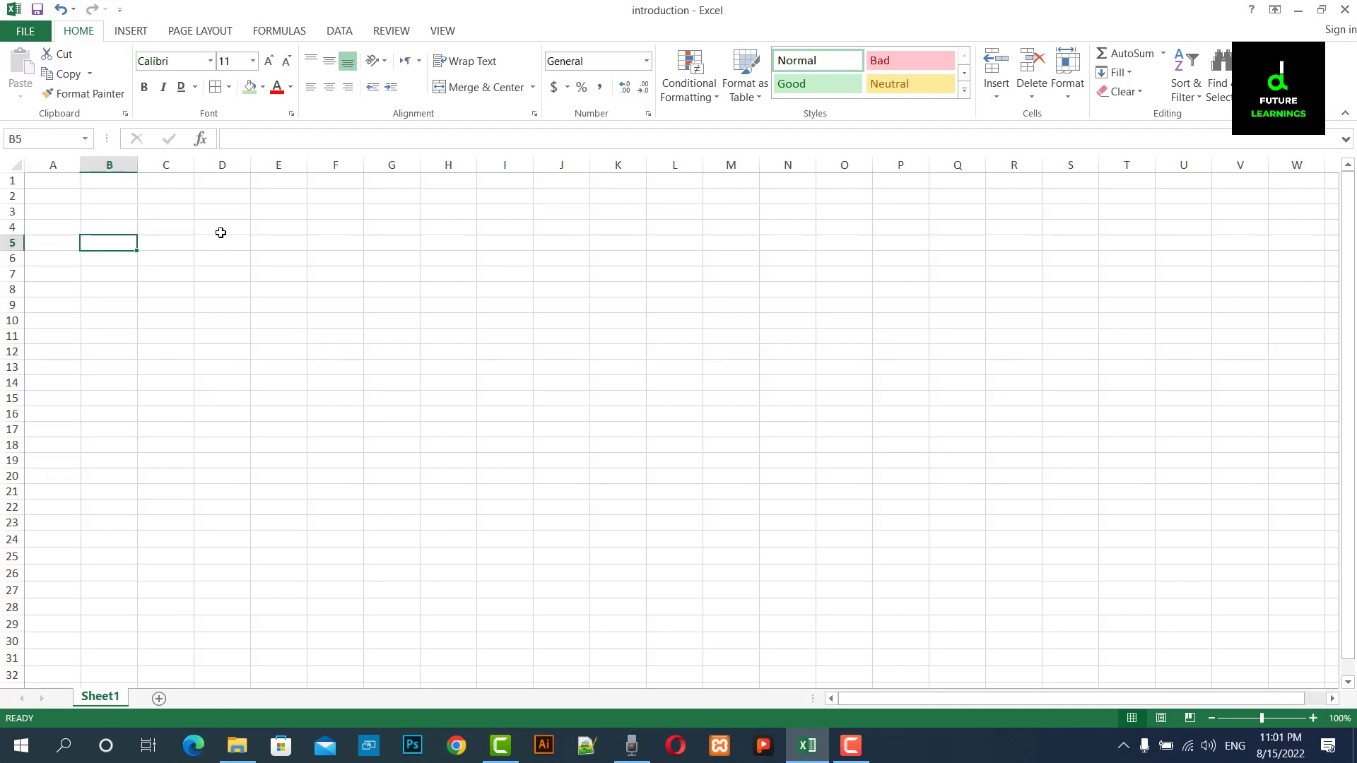
pyautogui.press('Right')
pyautogui.press('Right')
pyautogui.press('Up')
pyautogui.press('Left')
pyautogui.press('Left')
pyautogui.press('Down')
pyautogui.press('Down')
pyautogui.press('Up')
pyautogui.press('Up')
pyautogui.press('Down')
pyautogui.press('Down')
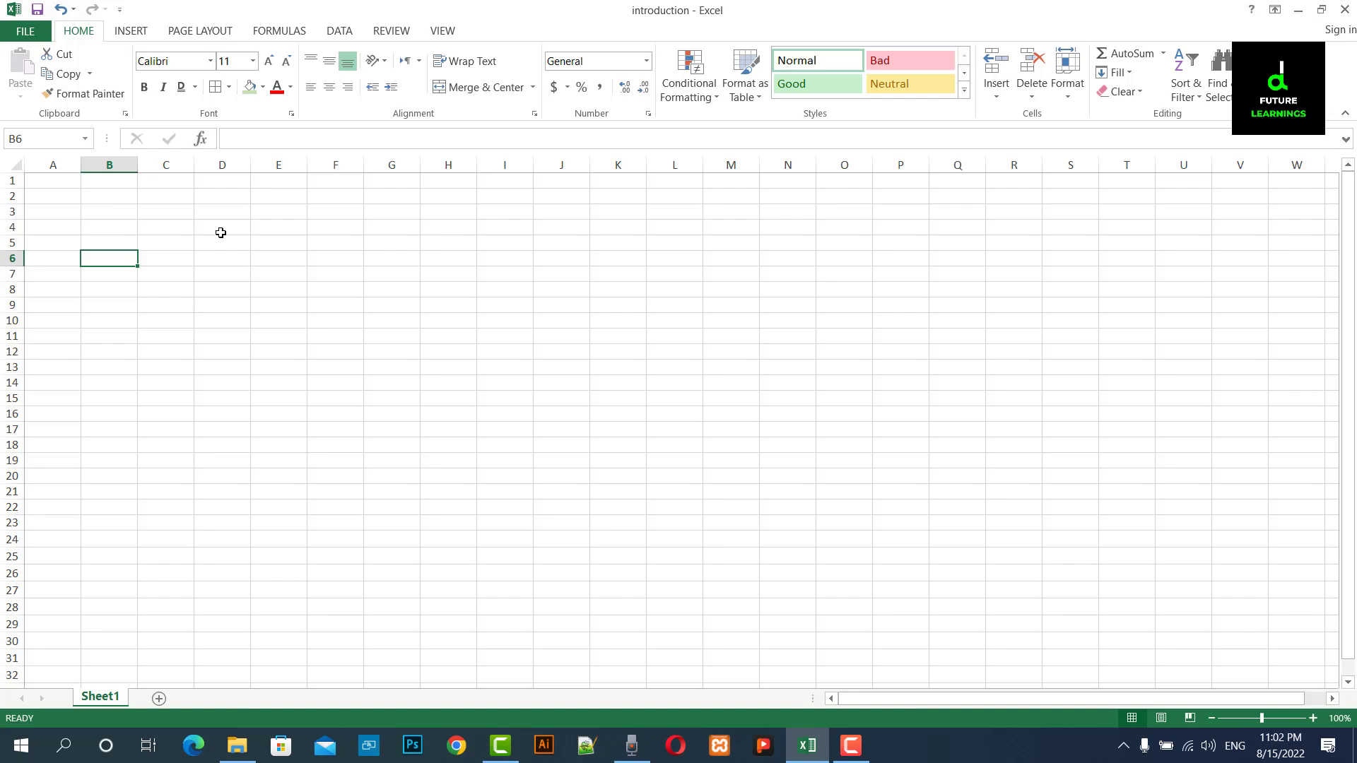
pyautogui.press('Up')
pyautogui.press('Up')
pyautogui.press('Up')
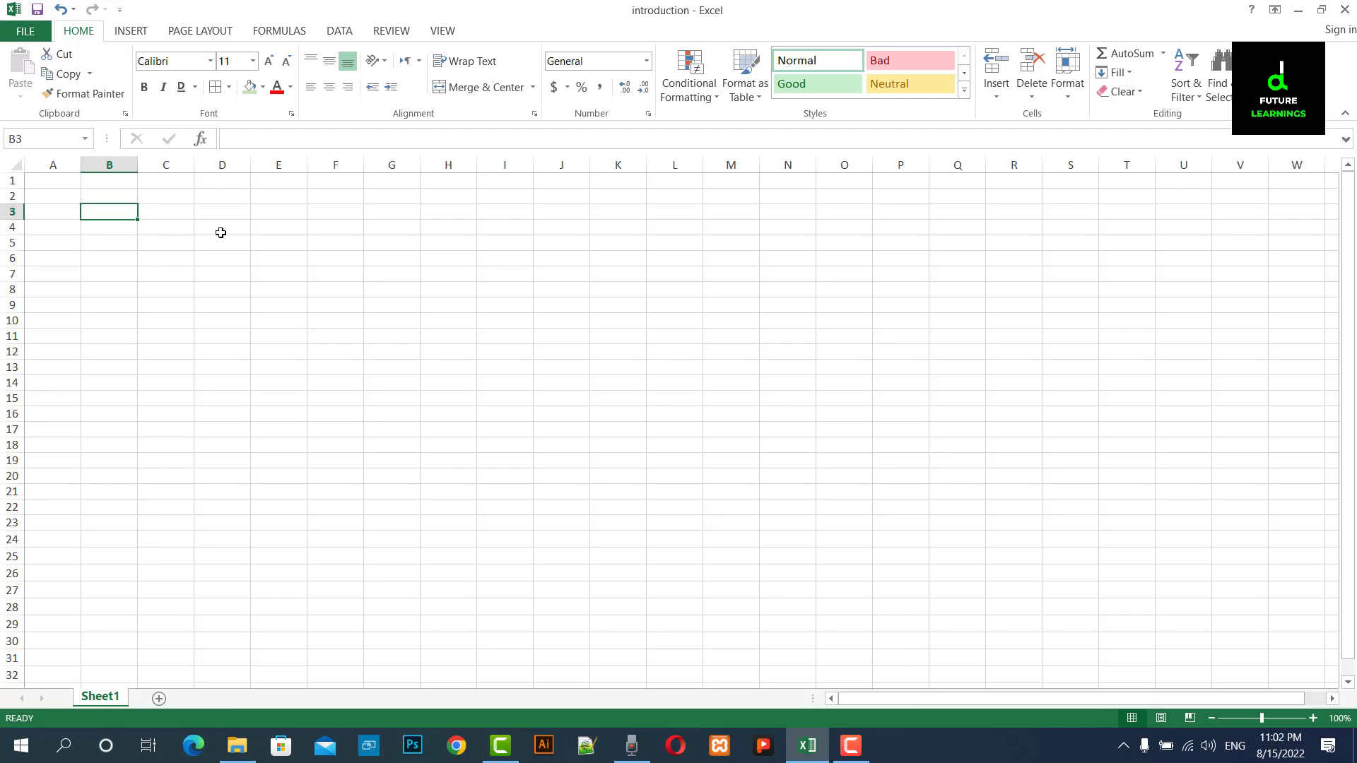
# Extend the selection from B3 across to column F and down to row 8.
pyautogui.hotkey('shift', 'Right')
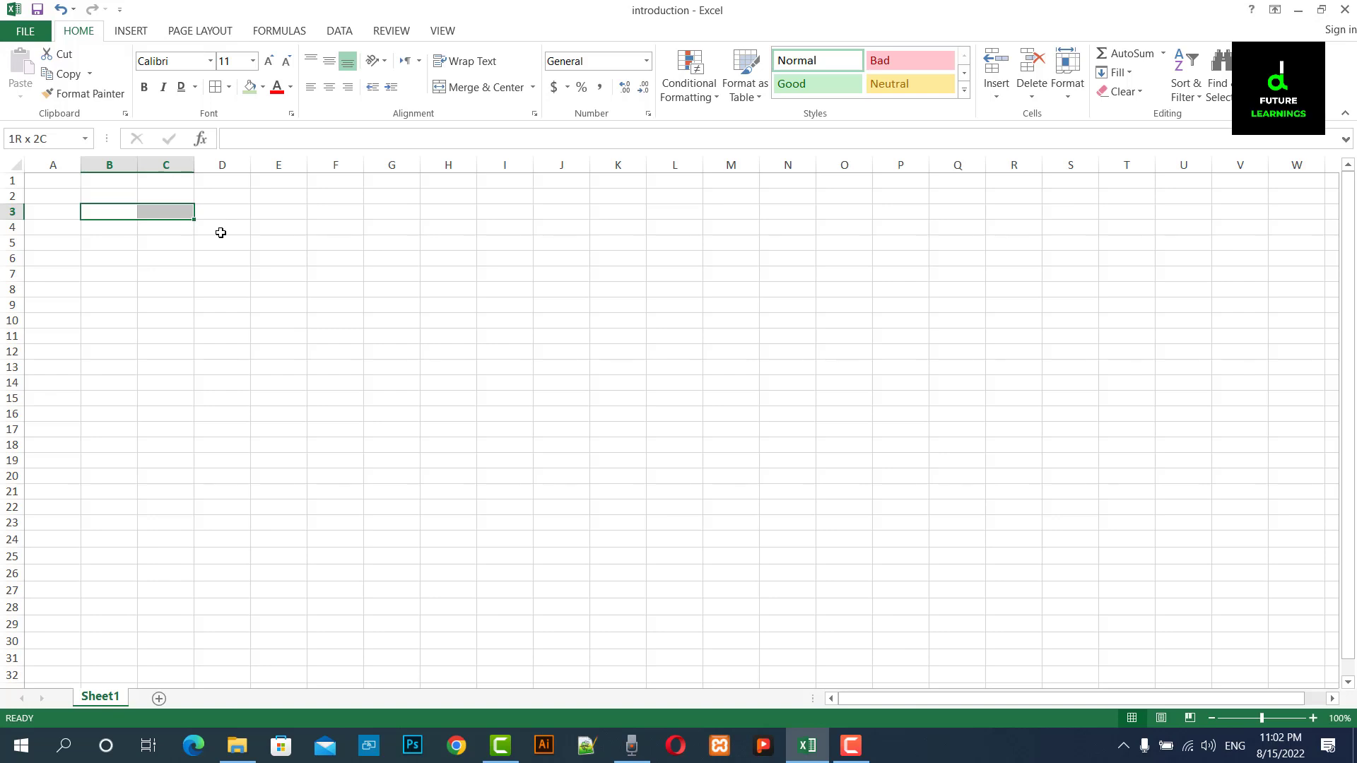
pyautogui.hotkey('shift', 'Right')
pyautogui.hotkey('shift', 'Right')
pyautogui.hotkey('shift', 'Right')
pyautogui.hotkey('shift', 'Right')
pyautogui.hotkey('shift', 'Right')
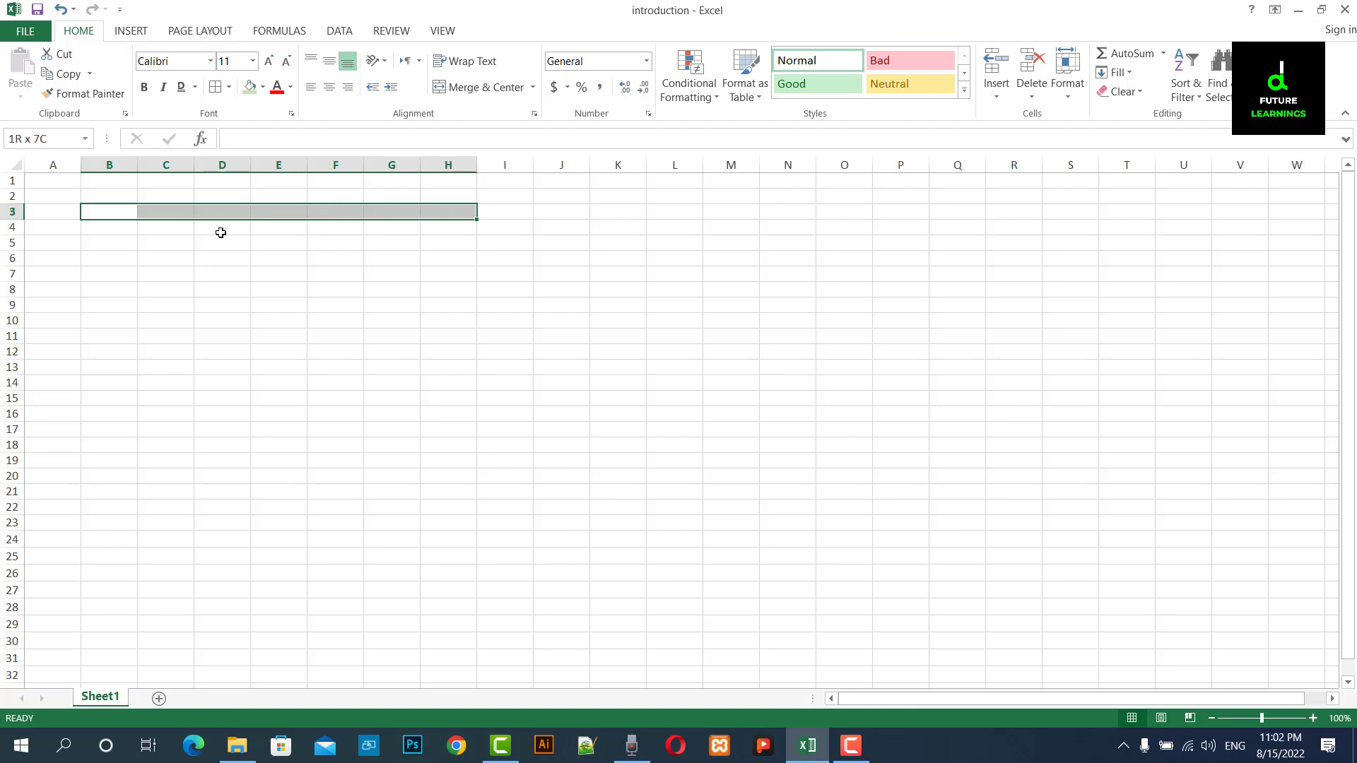
pyautogui.hotkey('shift', 'Left')
pyautogui.hotkey('shift', 'Left')
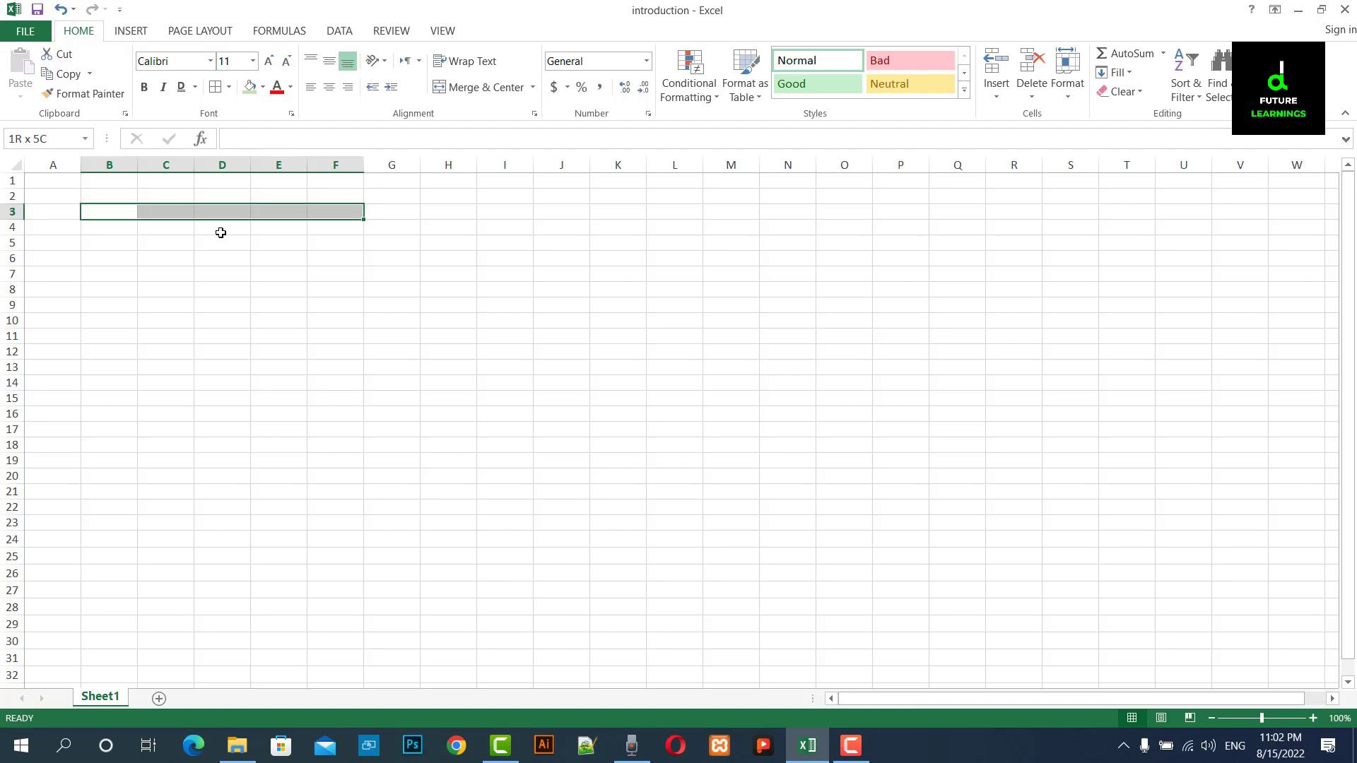
pyautogui.hotkey('shift', 'Down')
pyautogui.hotkey('shift', 'Down')
pyautogui.hotkey('shift', 'Down')
pyautogui.hotkey('shift', 'Down')
pyautogui.hotkey('shift', 'Down')
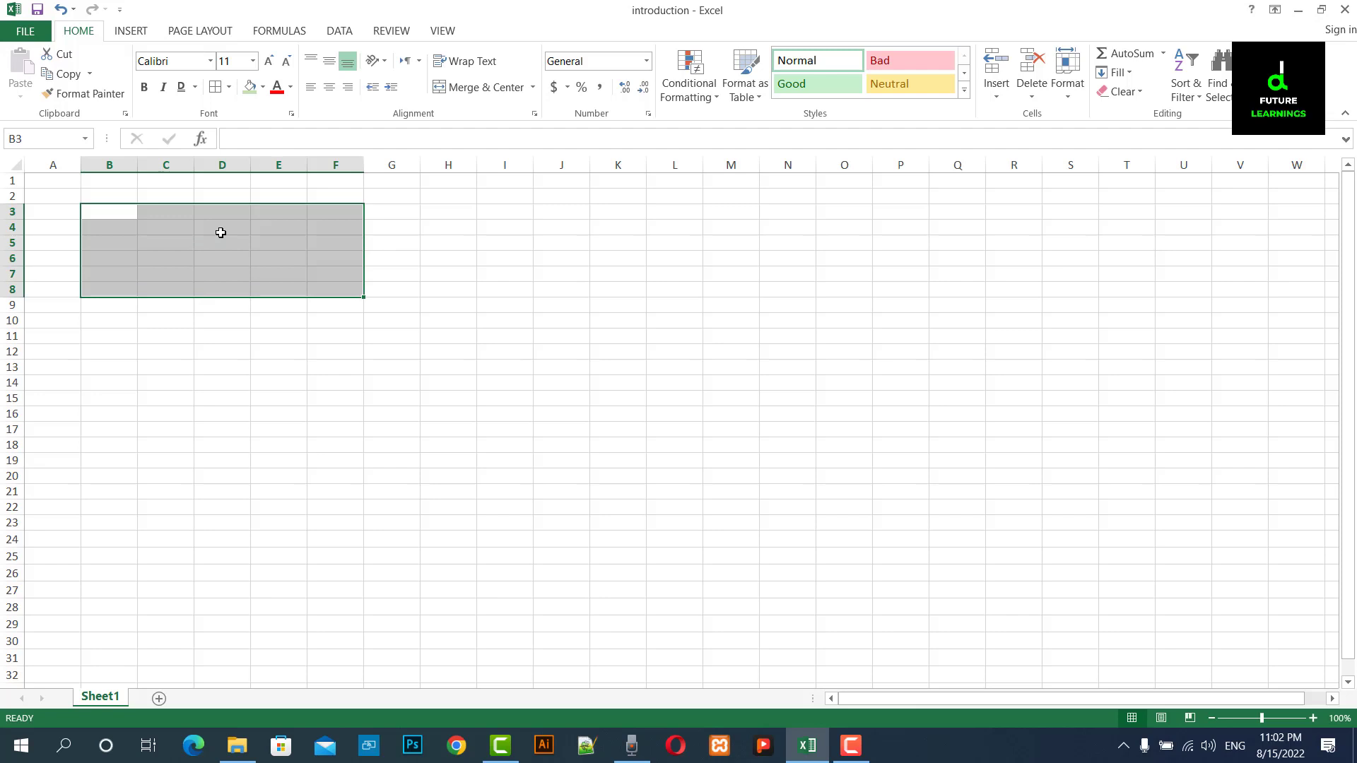
# Apply All Borders to the selected range B3:F8.
pyautogui.click(229, 87)
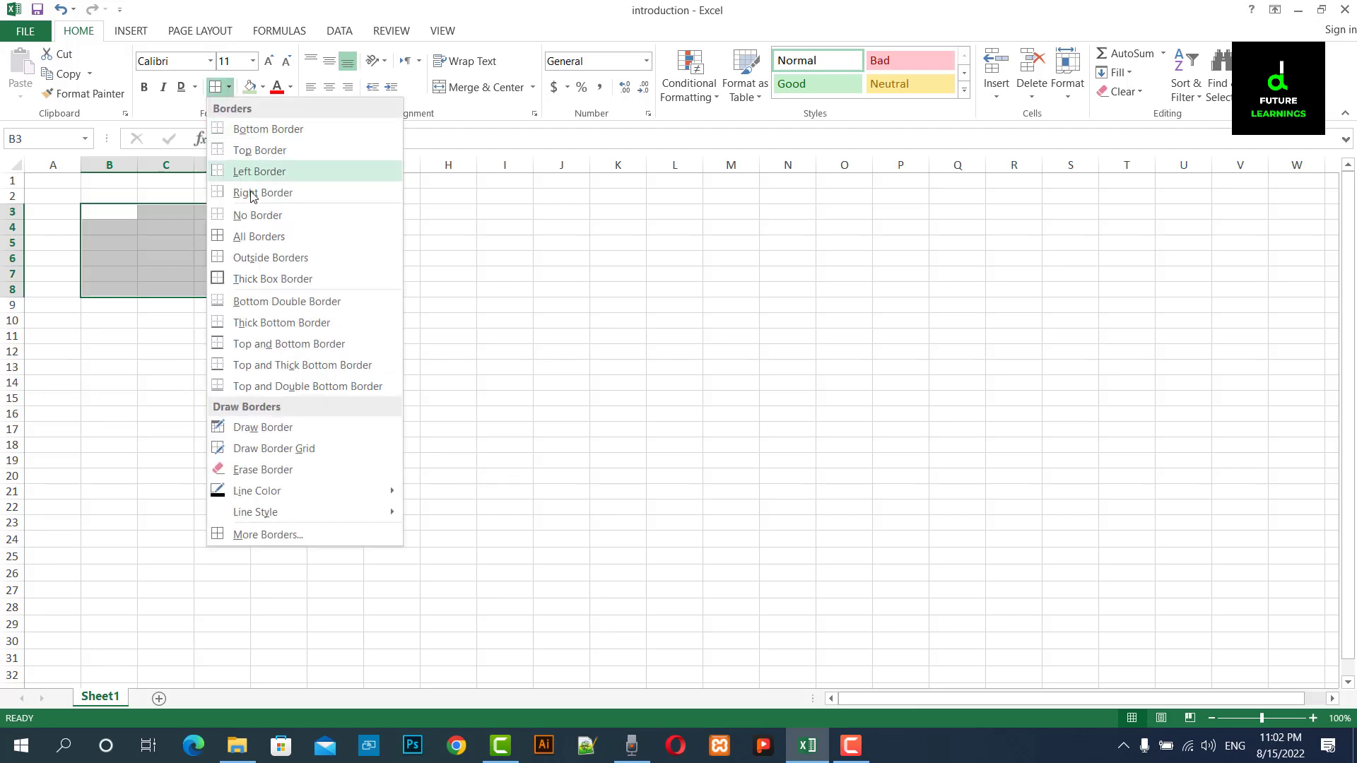
pyautogui.click(255, 236)
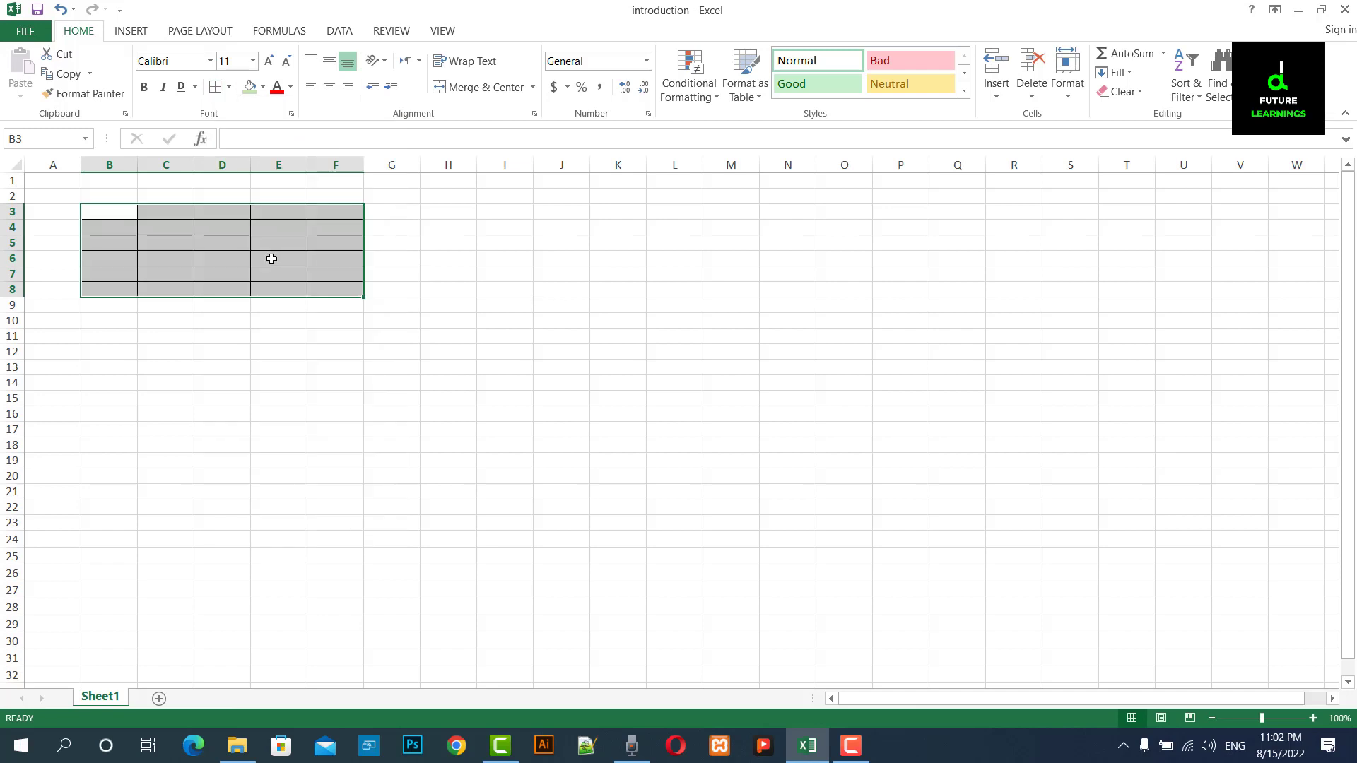
pyautogui.click(272, 258)
# Enter headers Sr. No., Name, City, Address and Contact across B3:F3.
pyautogui.doubleClick(116, 210)
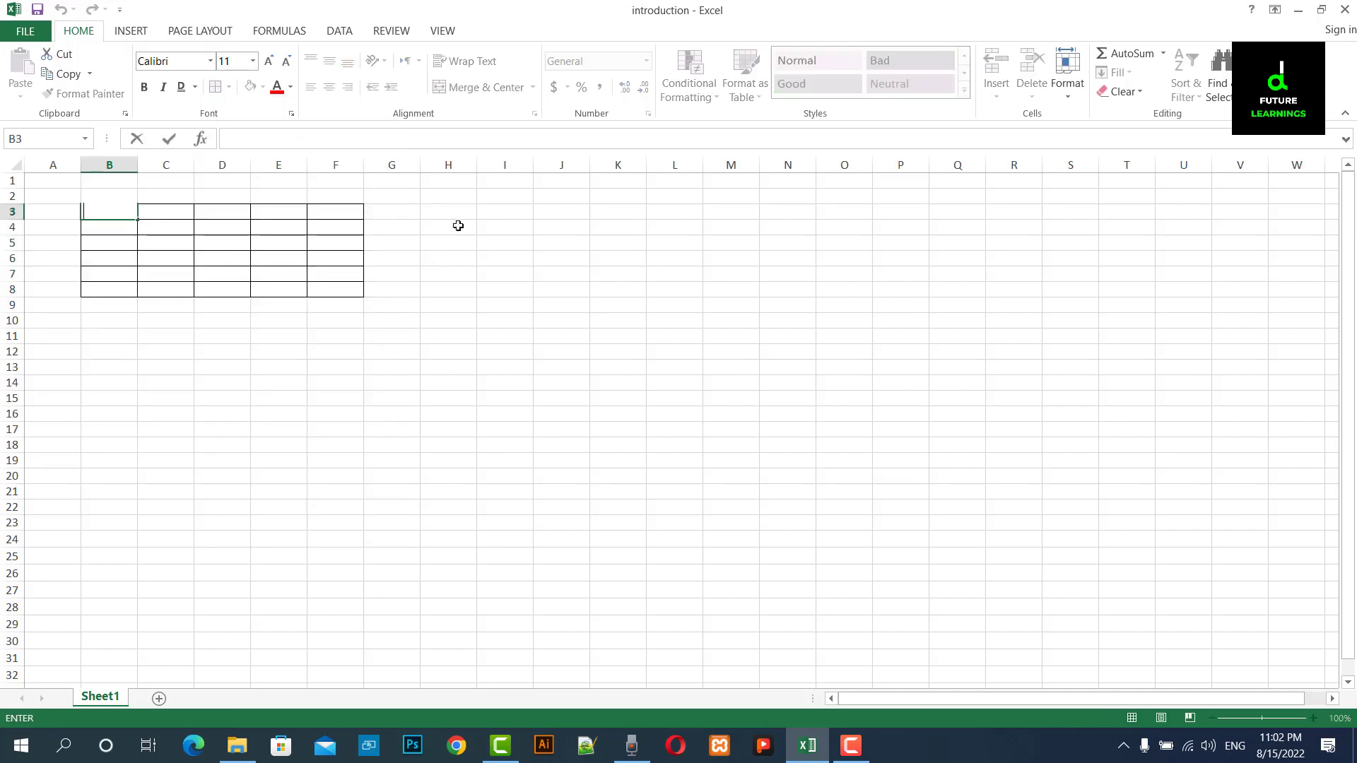
pyautogui.press('Escape')
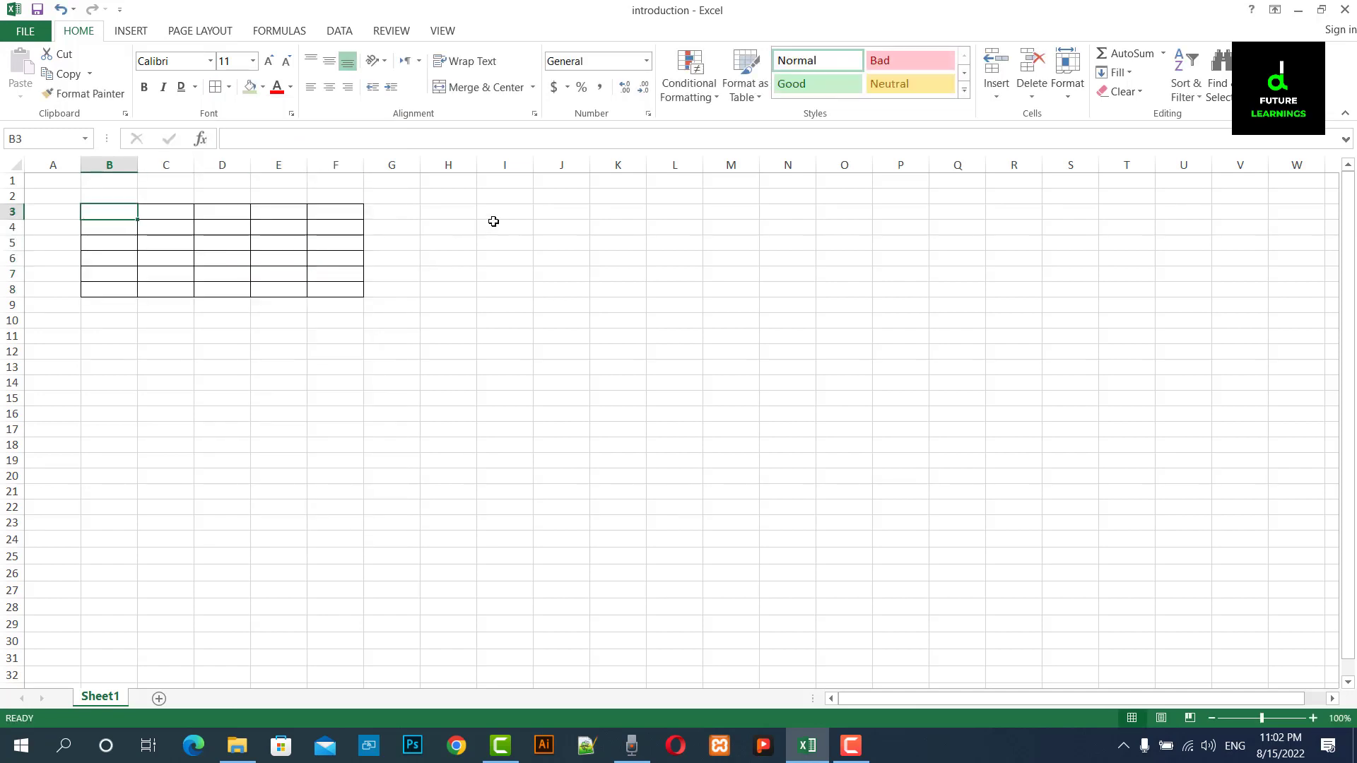
pyautogui.write('Sr. N')
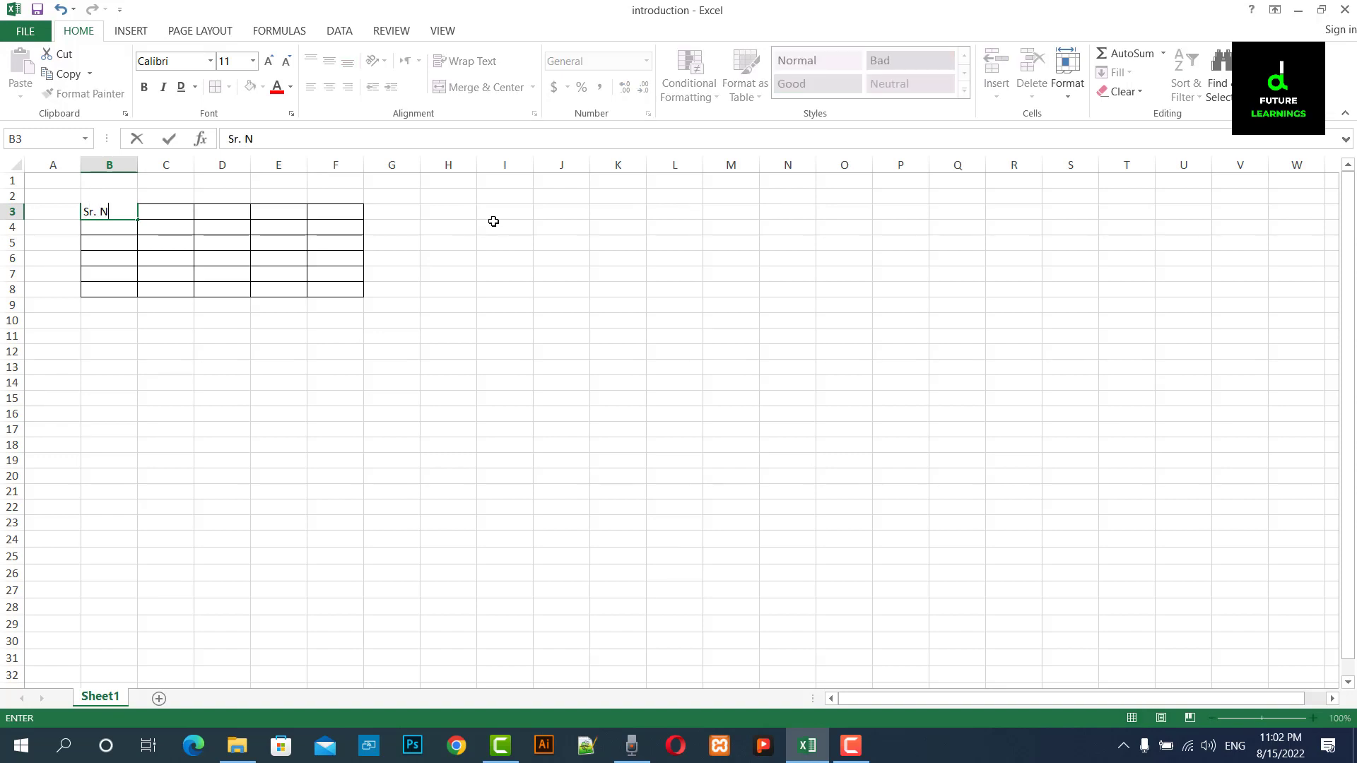
pyautogui.write('o.')
pyautogui.press('Tab')
pyautogui.write('N')
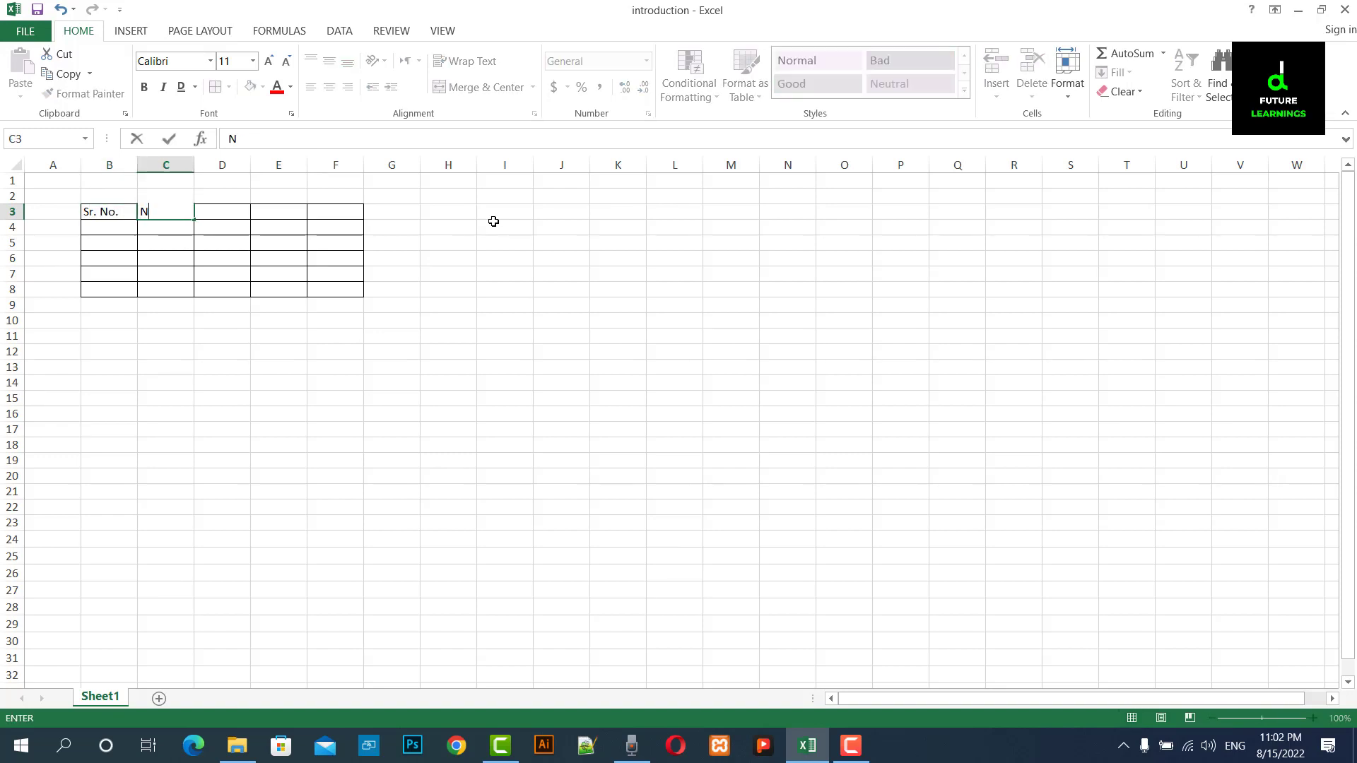
pyautogui.write('ame')
pyautogui.press('Tab')
pyautogui.write('Ci')
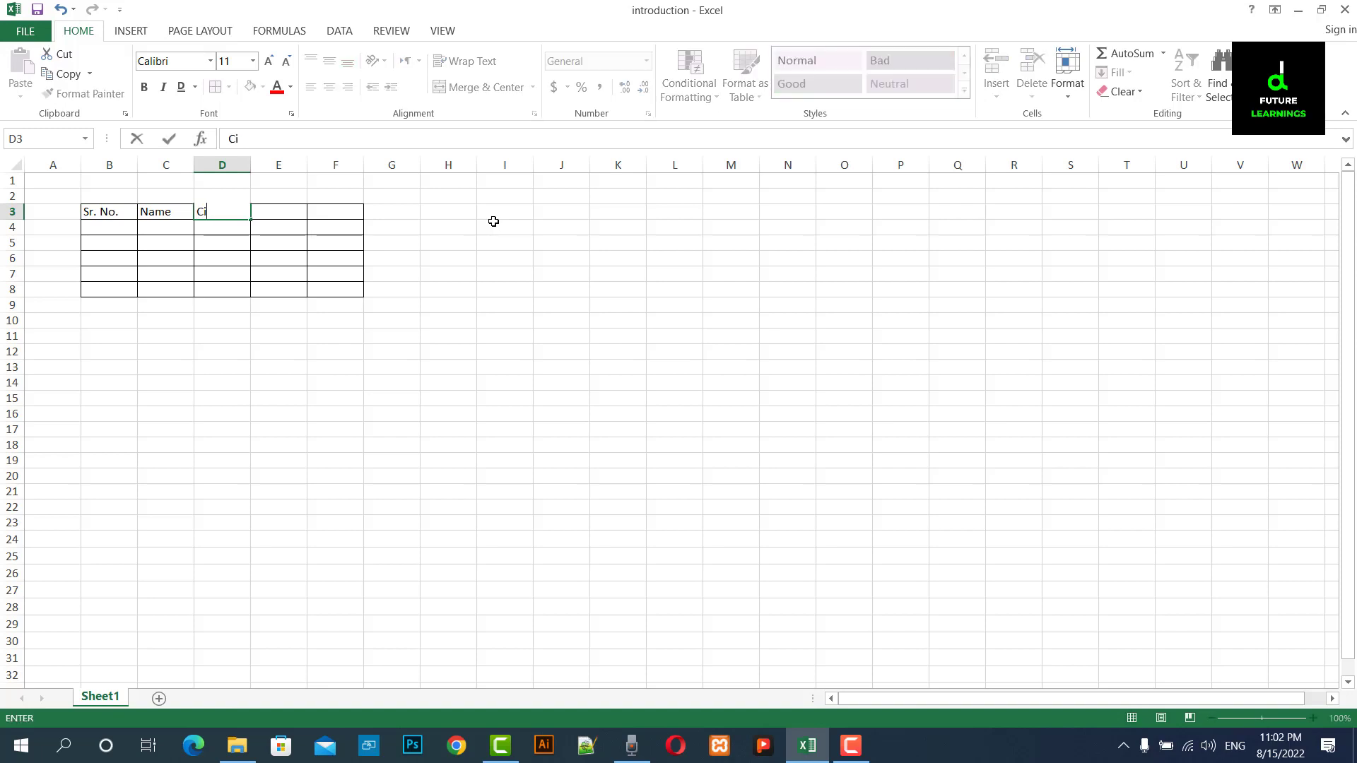
pyautogui.write('ty')
pyautogui.press('Tab')
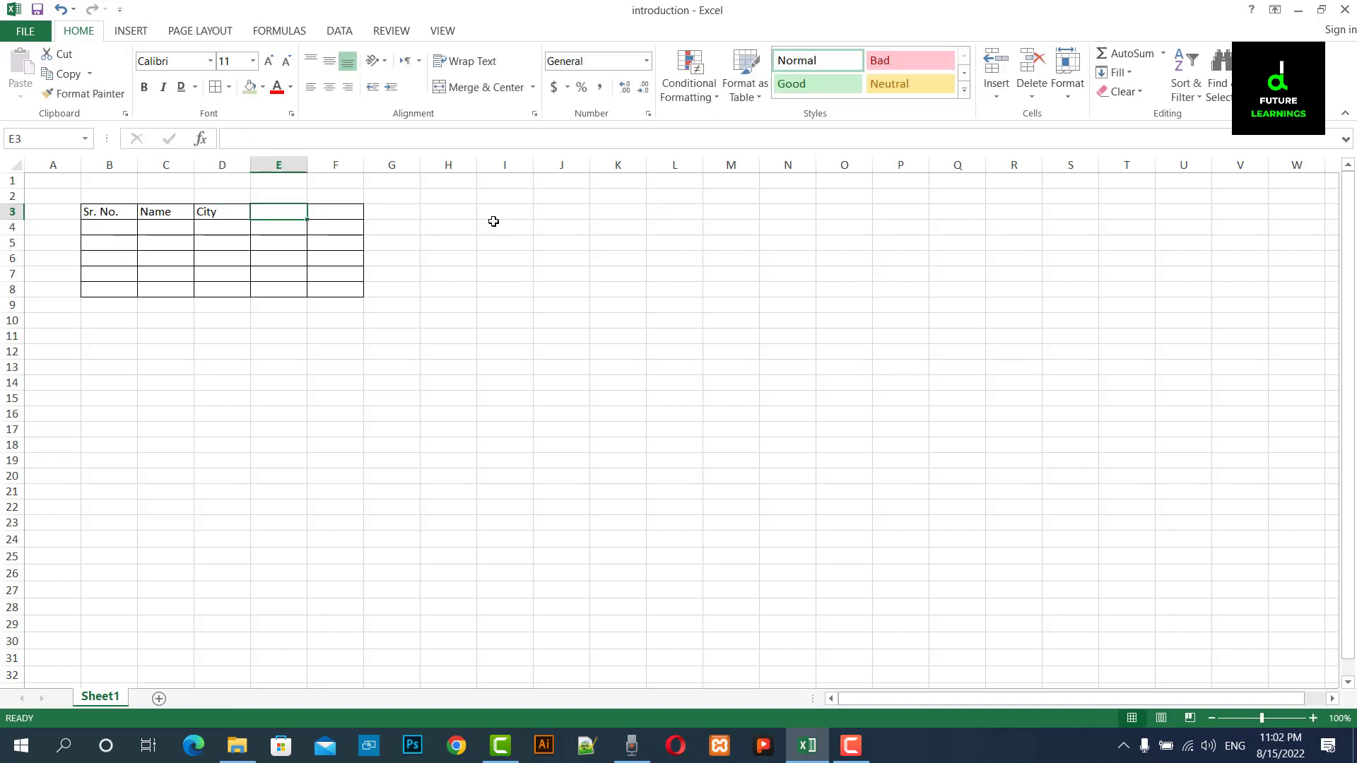
pyautogui.write('Ad')
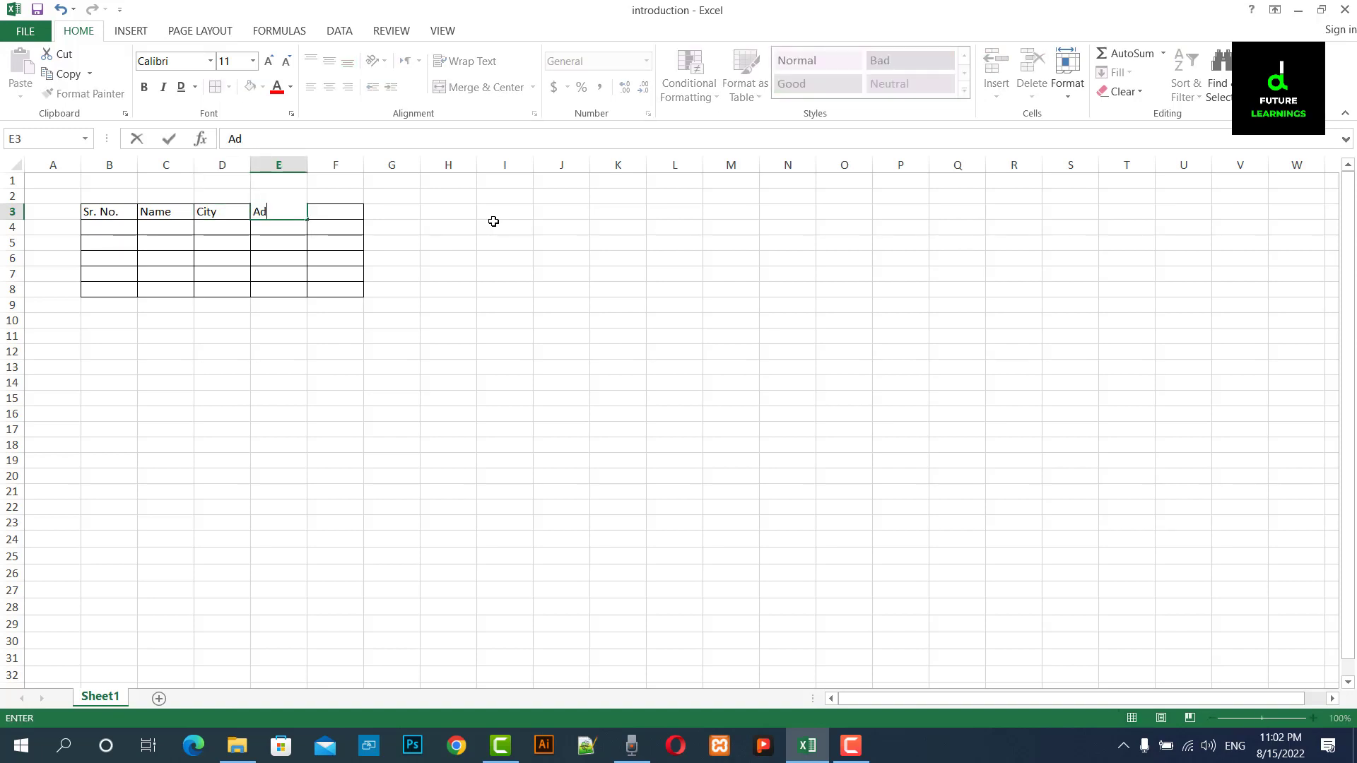
pyautogui.write('dress')
pyautogui.press('Tab')
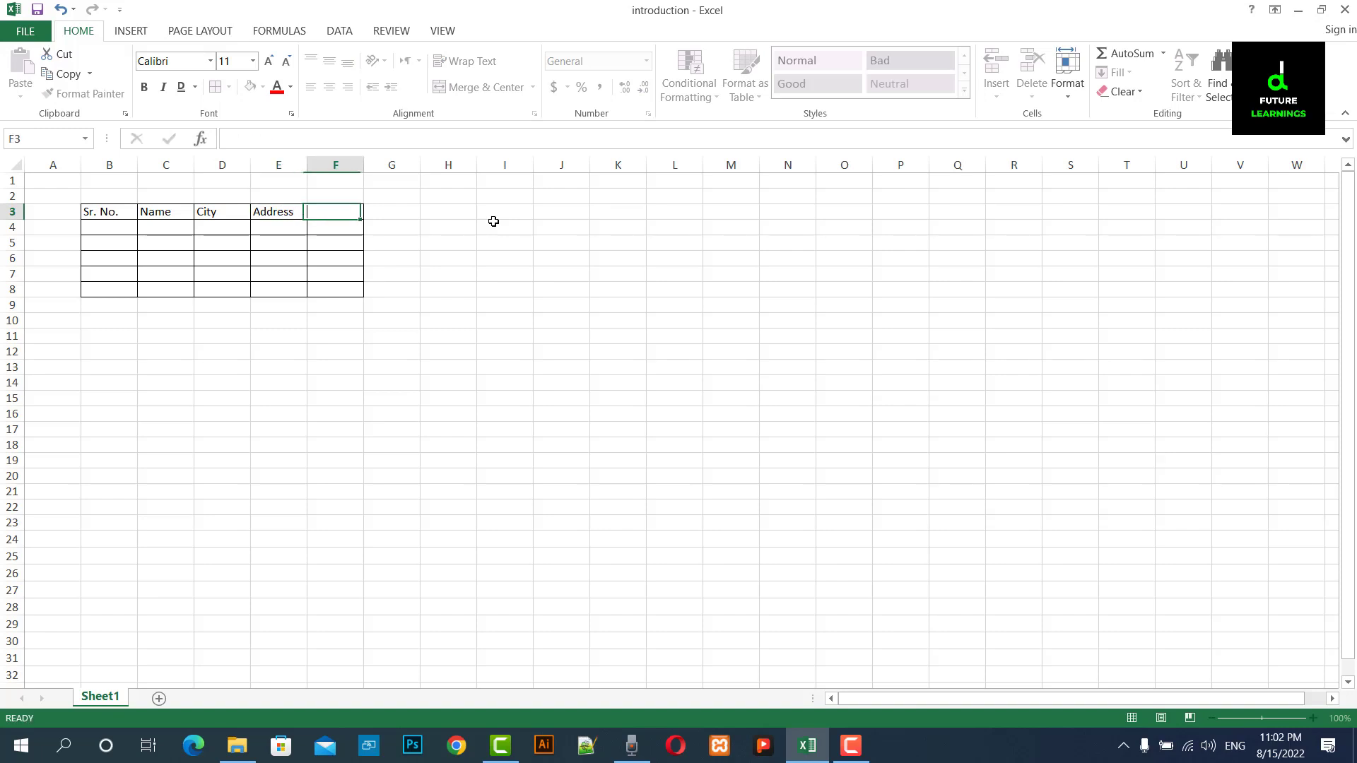
pyautogui.write('Contact')
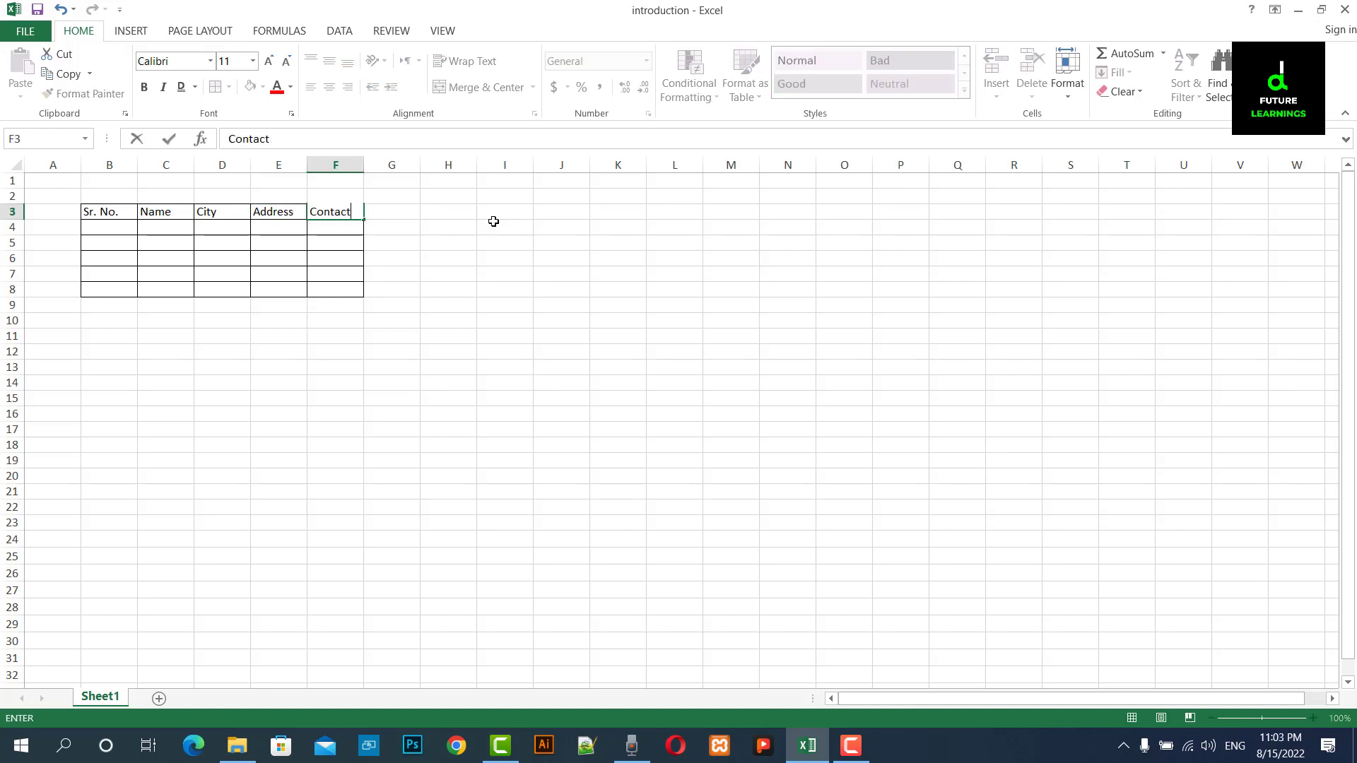
pyautogui.press('Return')
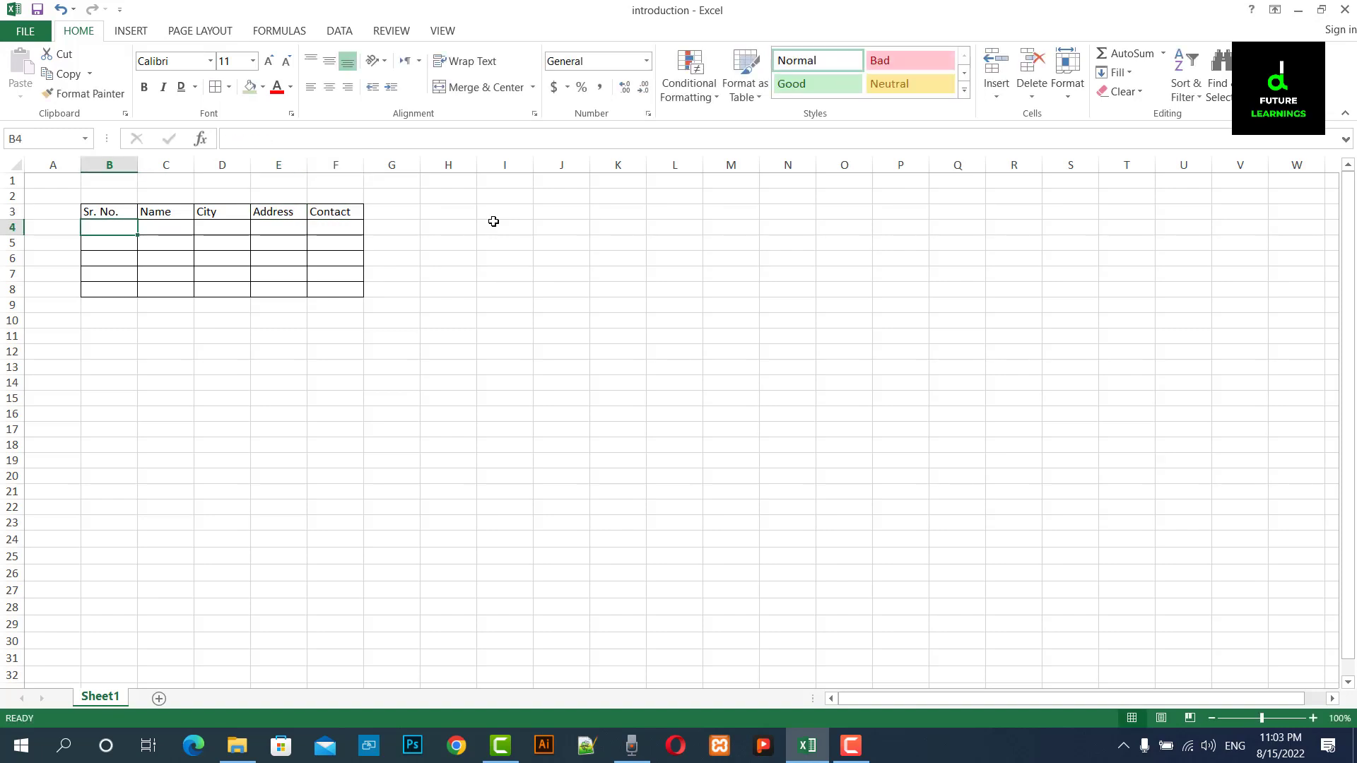
# Enter 1, 2 and 3 in cells B4:B6.
pyautogui.write('1')
pyautogui.press('Return')
pyautogui.press('Return')
pyautogui.write('2')
pyautogui.press('Return')
pyautogui.write('3')
pyautogui.press('Return')
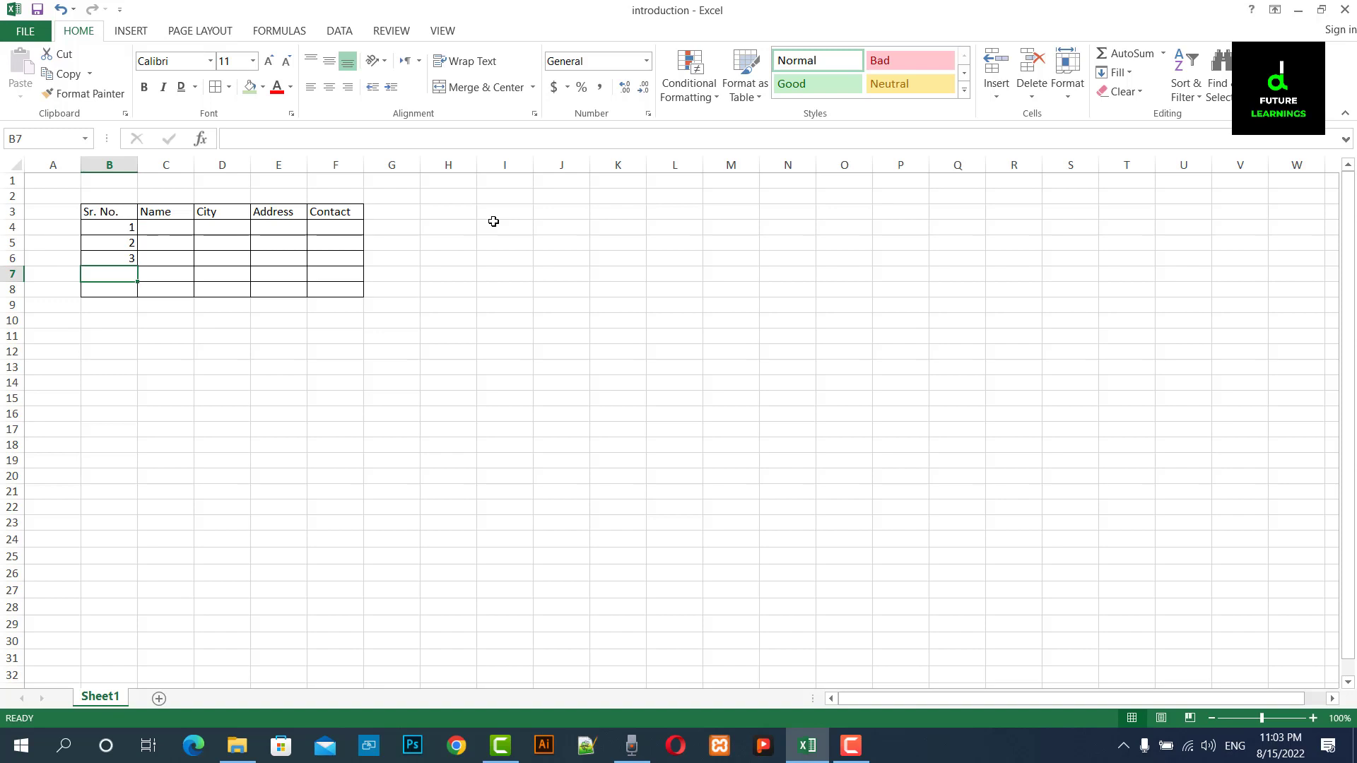
# Select B4:B6 and fill the series down to B8, giving 4 and 5.
pyautogui.press('Up')
pyautogui.press('Up')
pyautogui.press('Up')
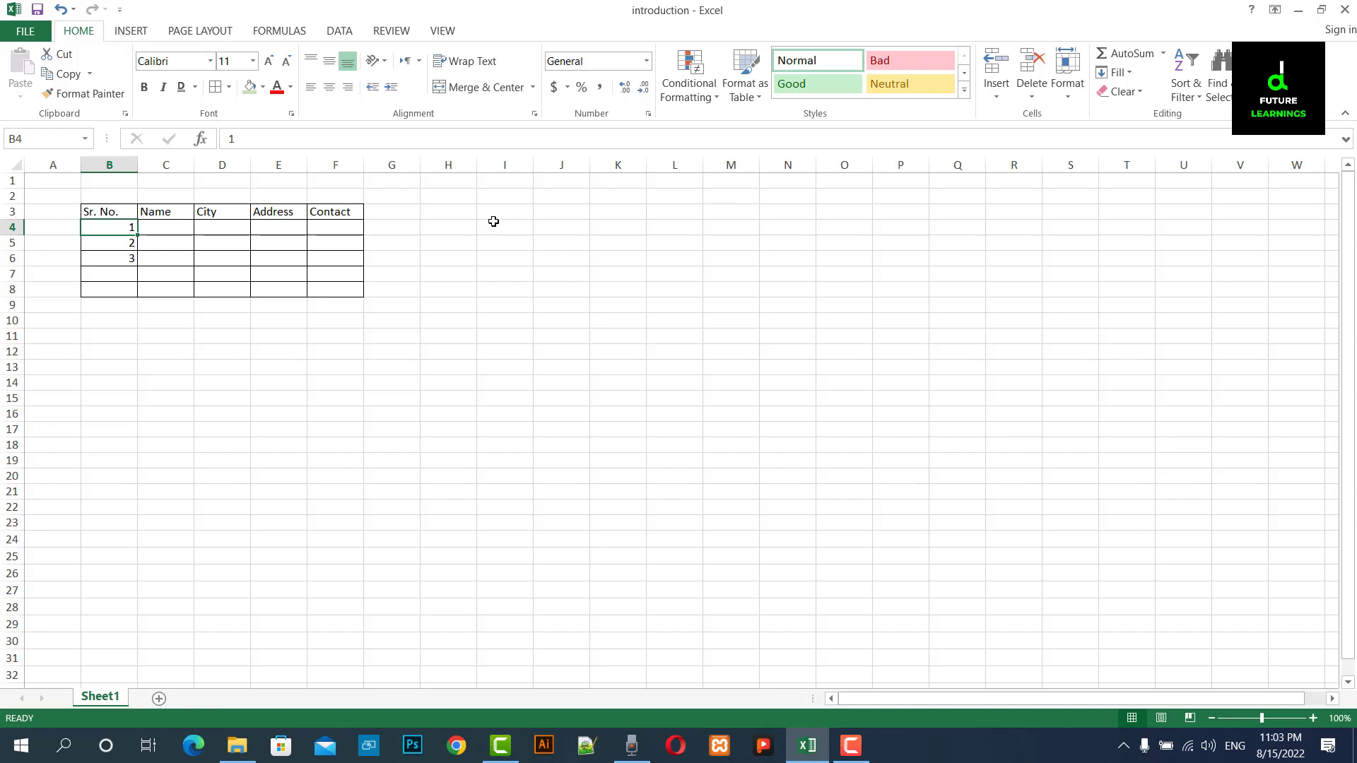
pyautogui.hotkey('shift', 'Down')
pyautogui.hotkey('shift', 'Down')
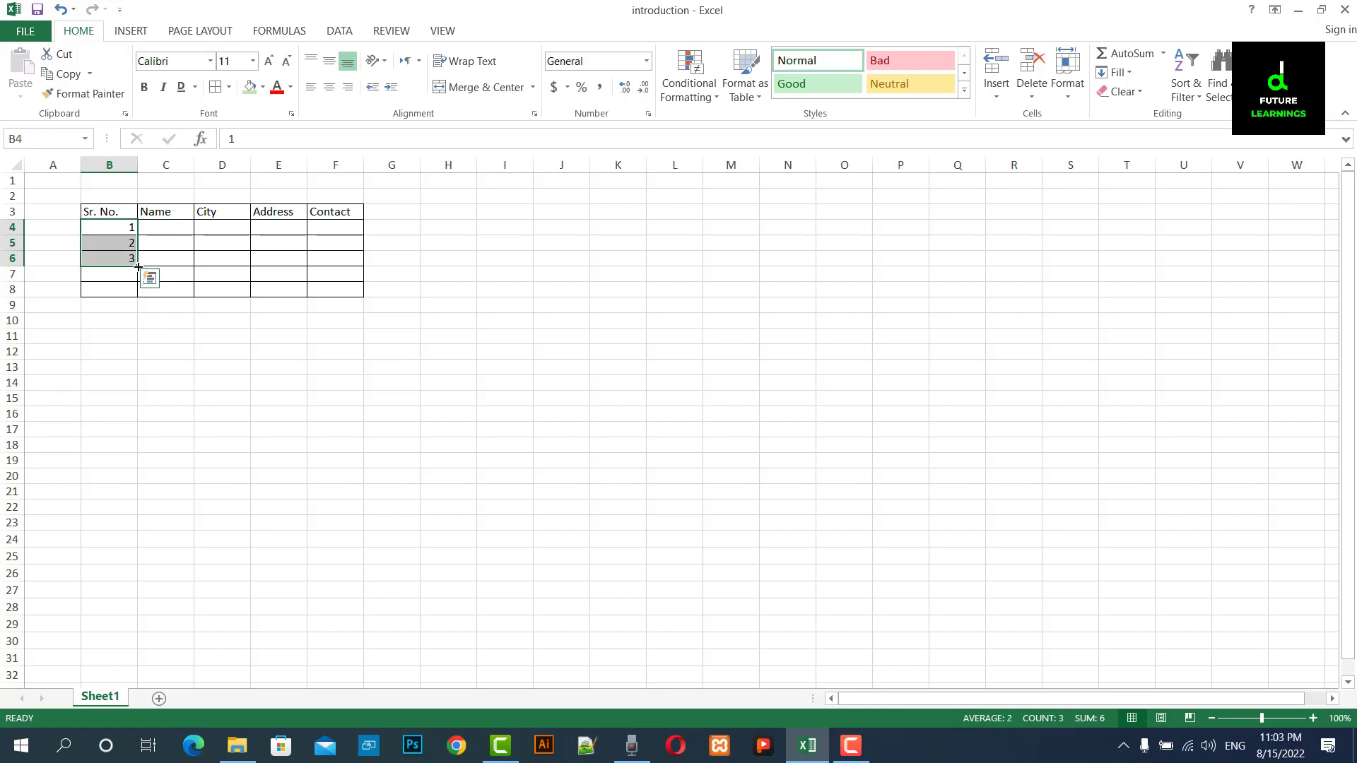
pyautogui.moveTo(138, 267); pyautogui.dragTo(137, 289)
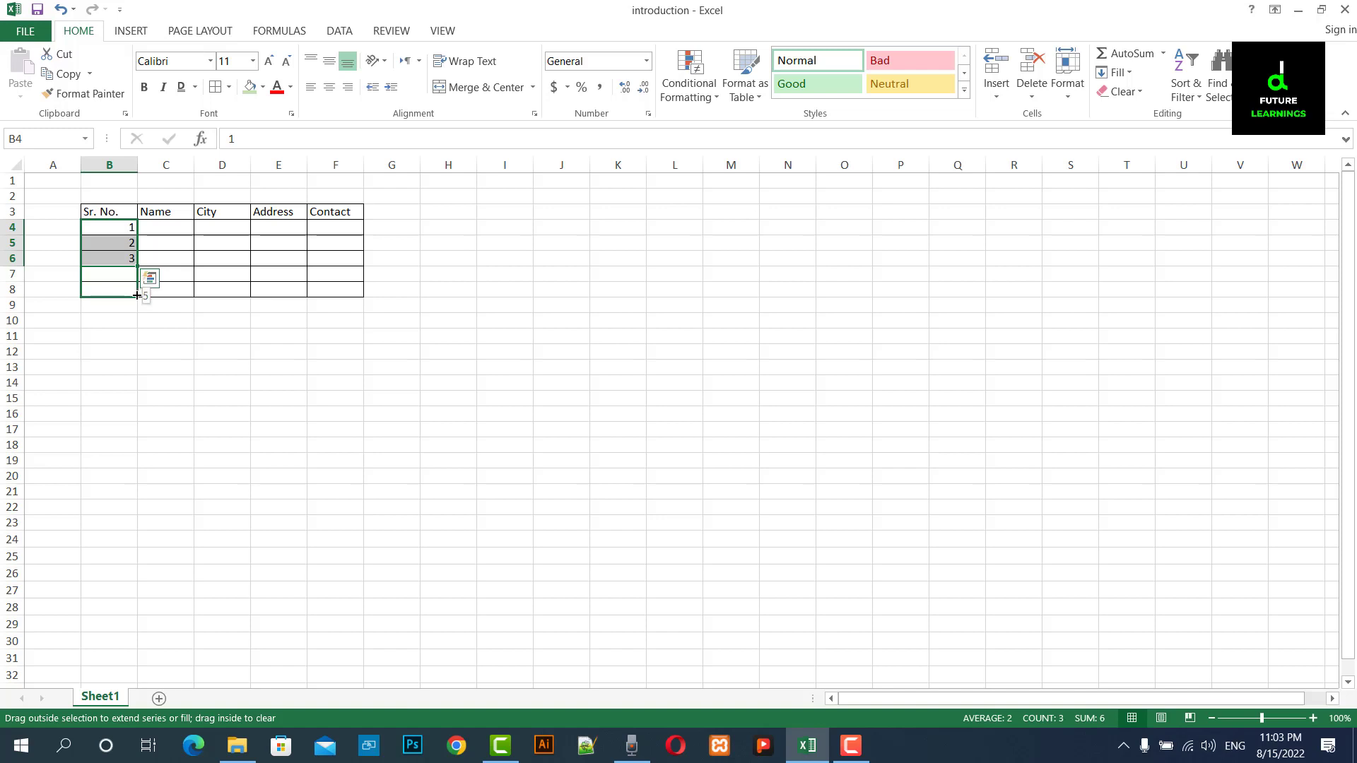
pyautogui.moveTo(138, 289); pyautogui.dragTo(138, 293)
pyautogui.click(343, 273)
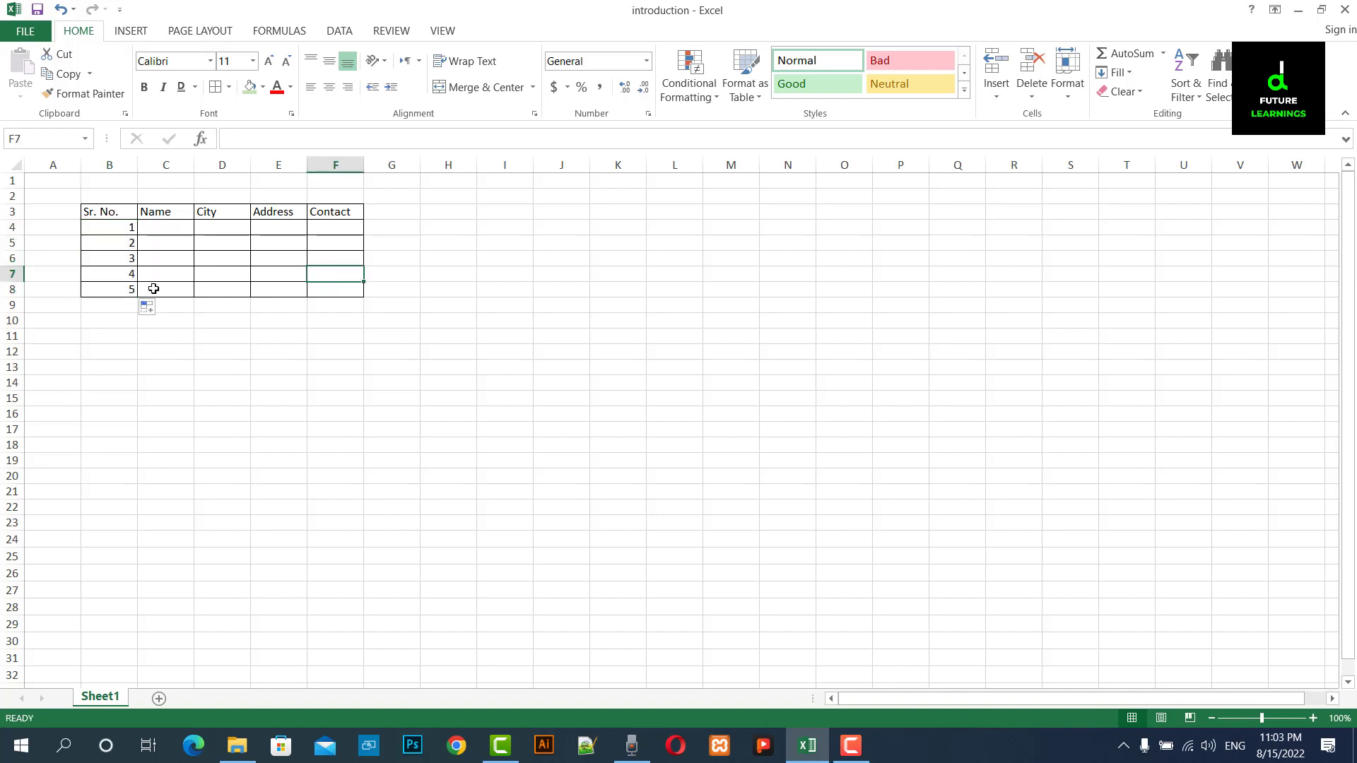
pyautogui.click(112, 269)
pyautogui.click(127, 290)
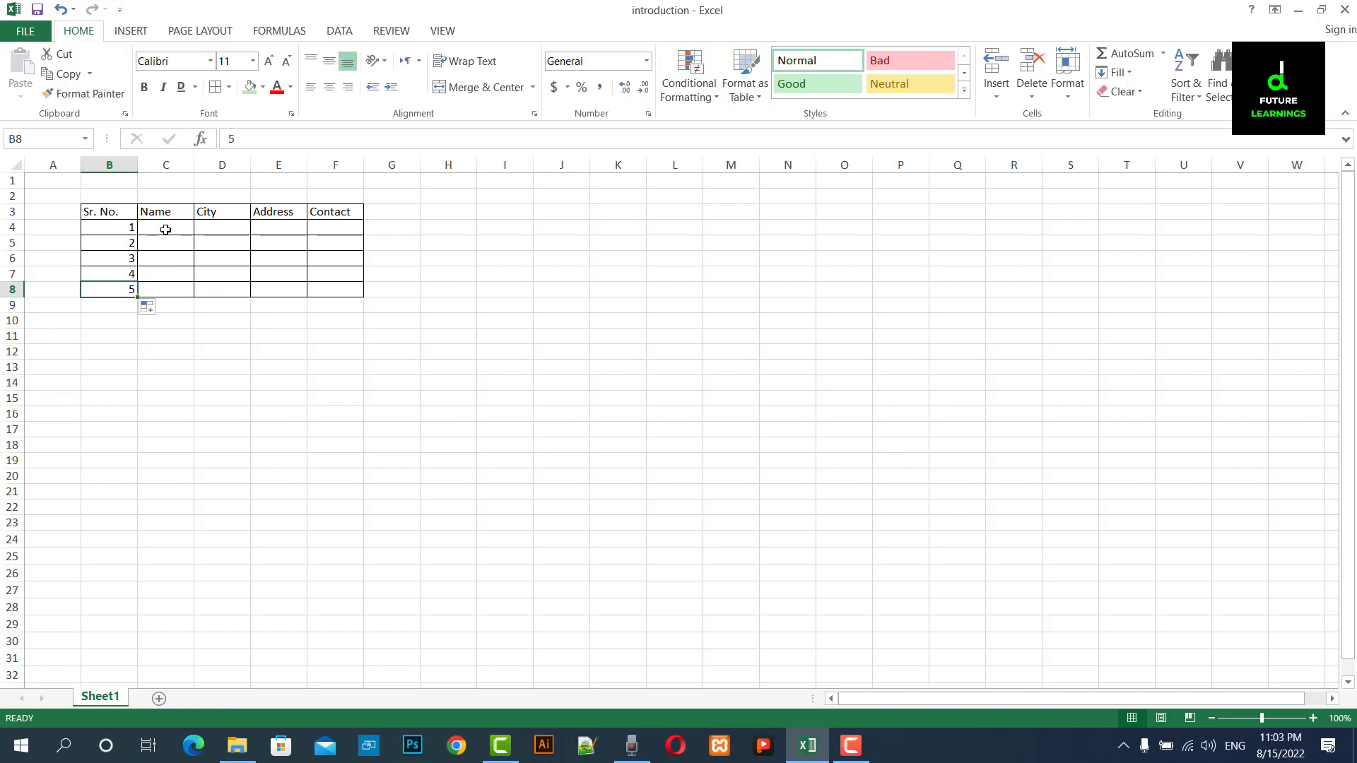
pyautogui.click(134, 226)
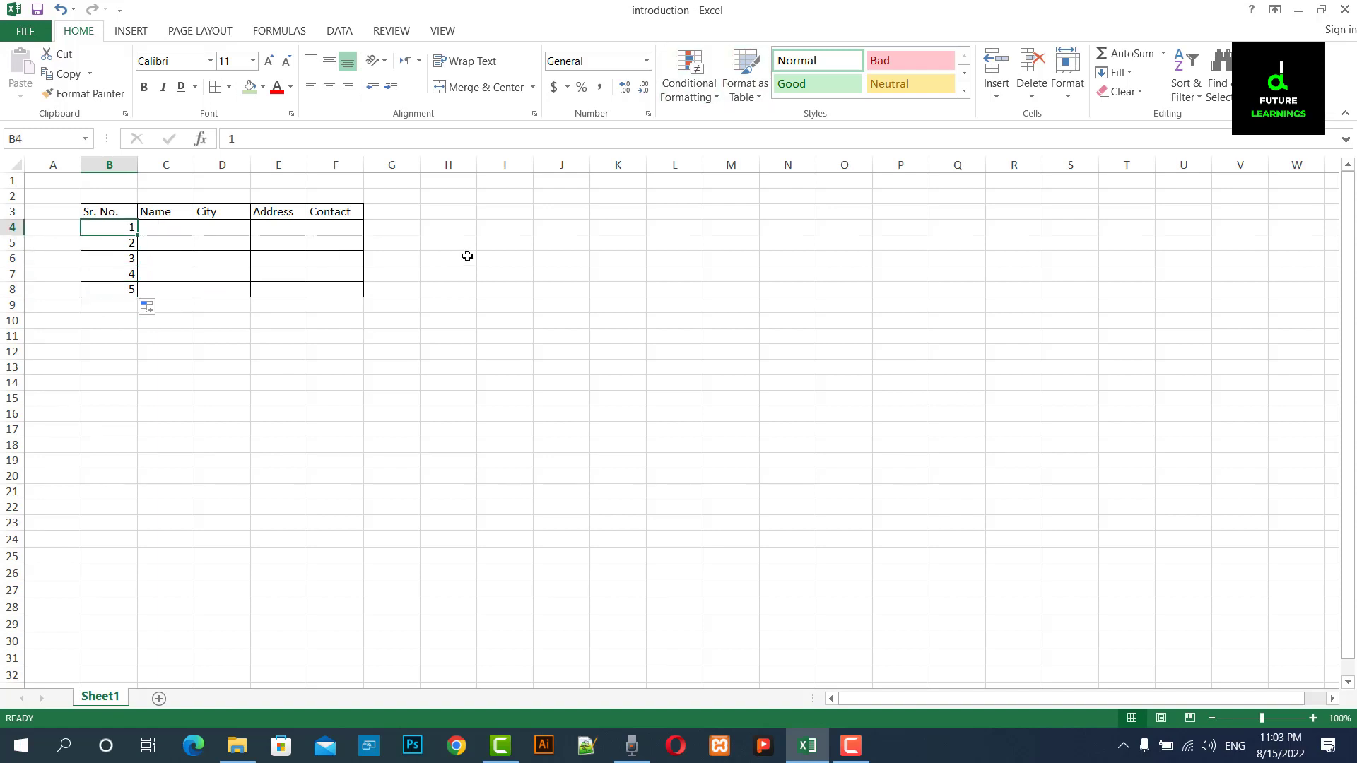
pyautogui.write('2')
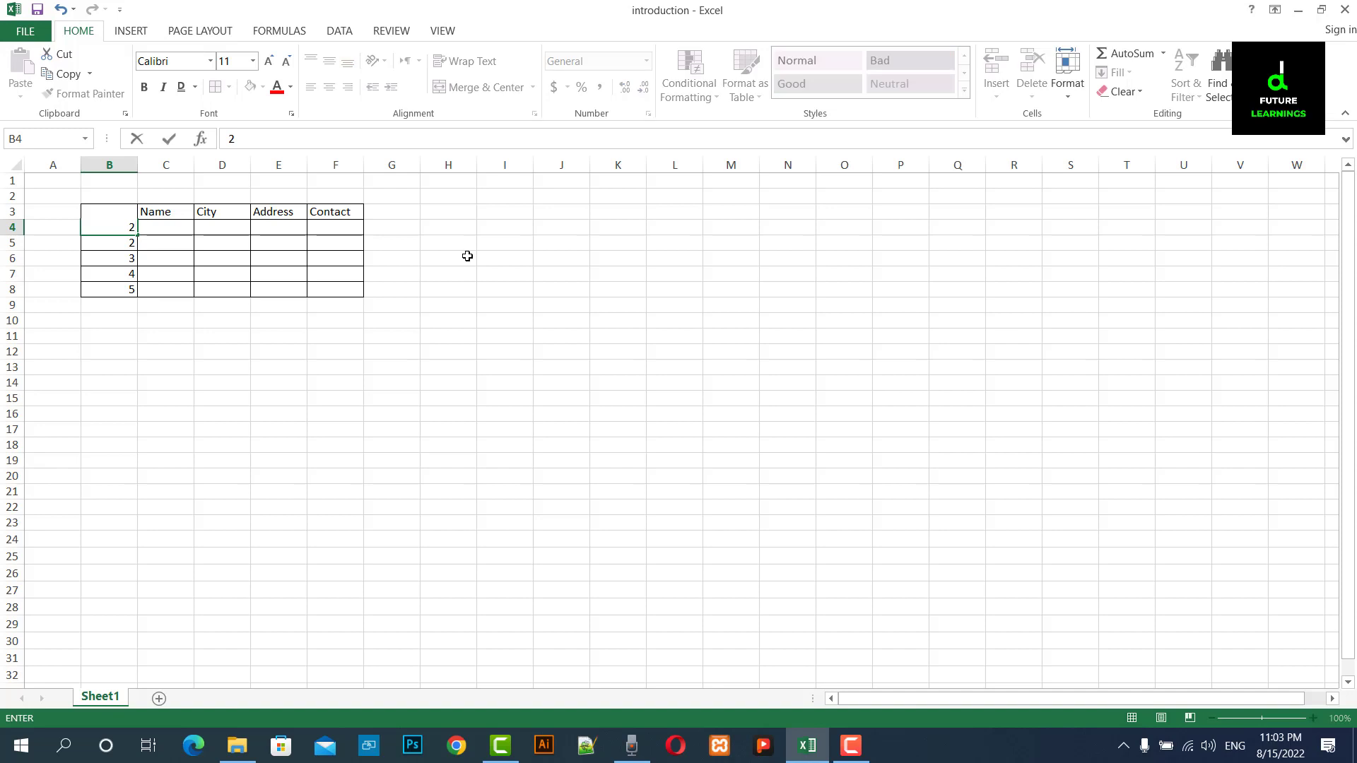
pyautogui.press('Return')
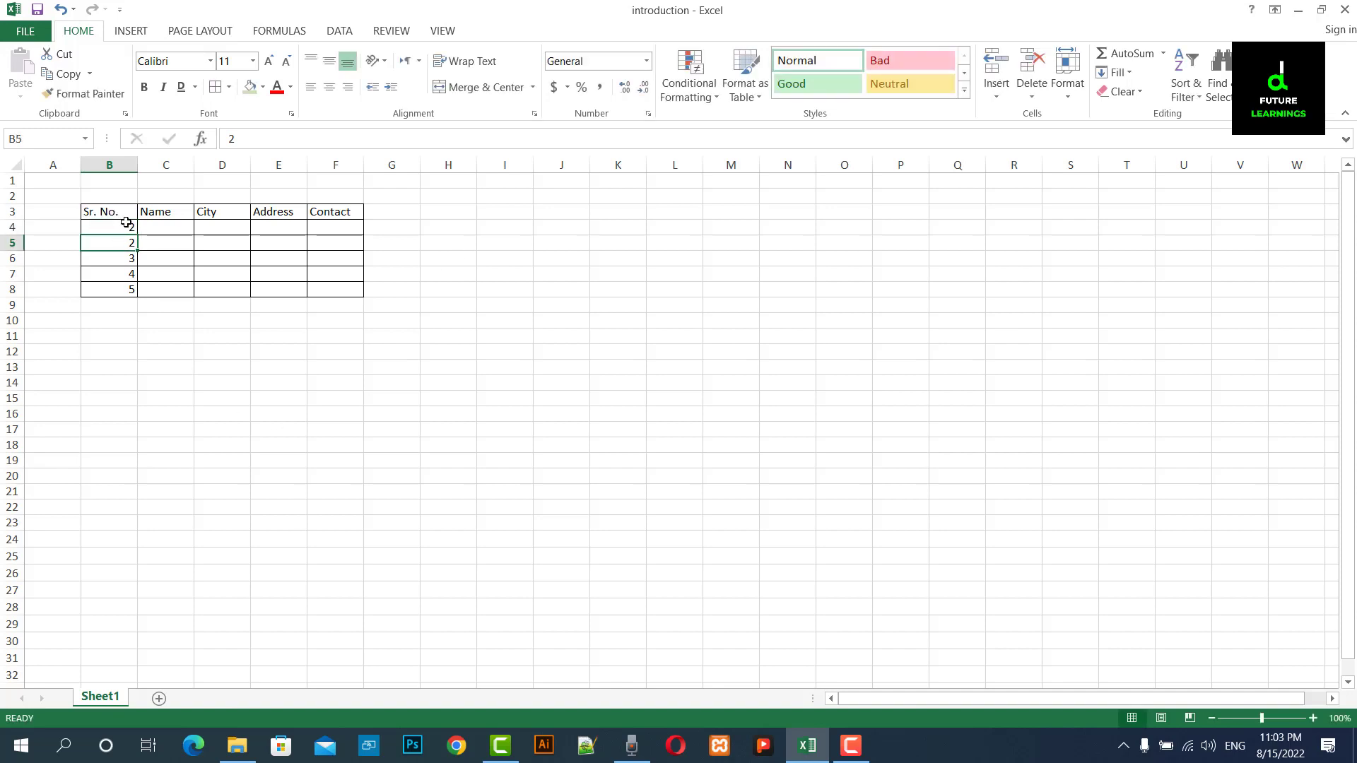
pyautogui.click(126, 225)
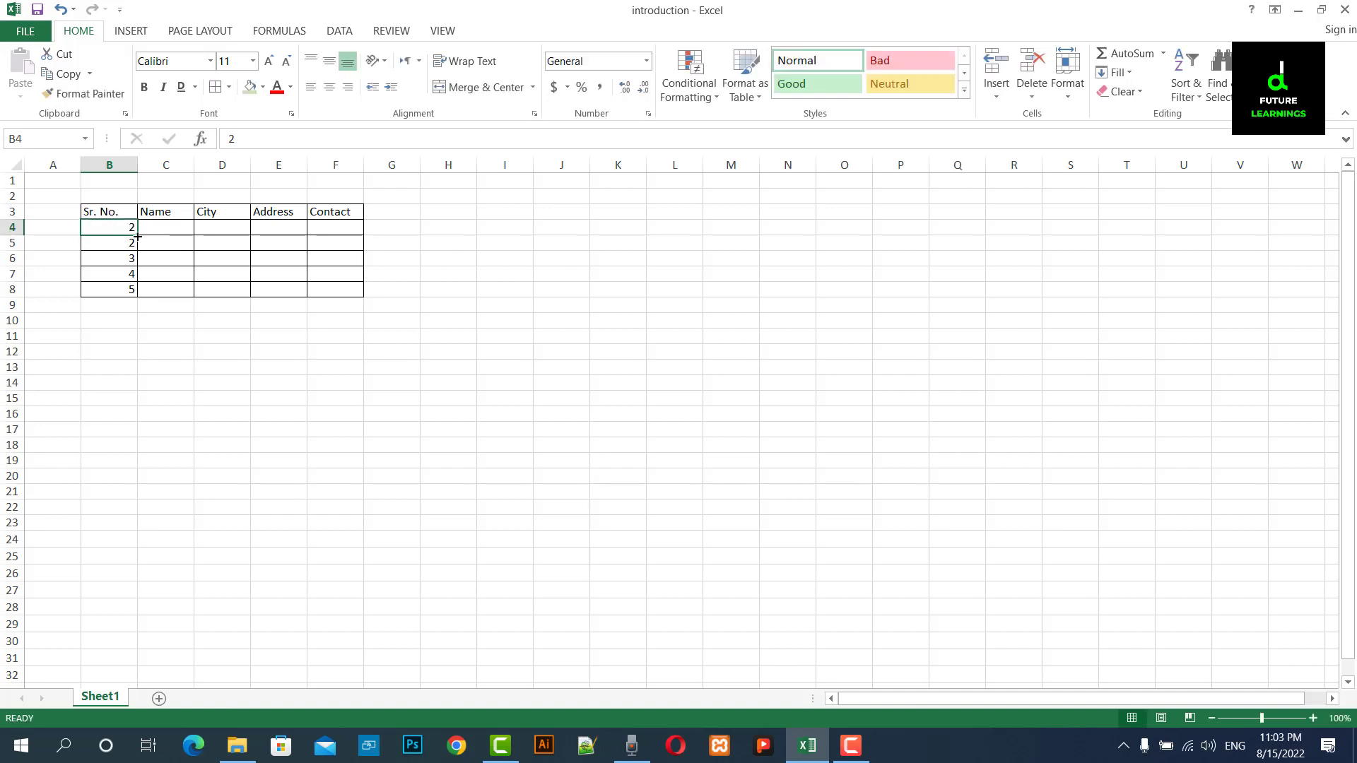
pyautogui.moveTo(138, 235); pyautogui.dragTo(137, 278)
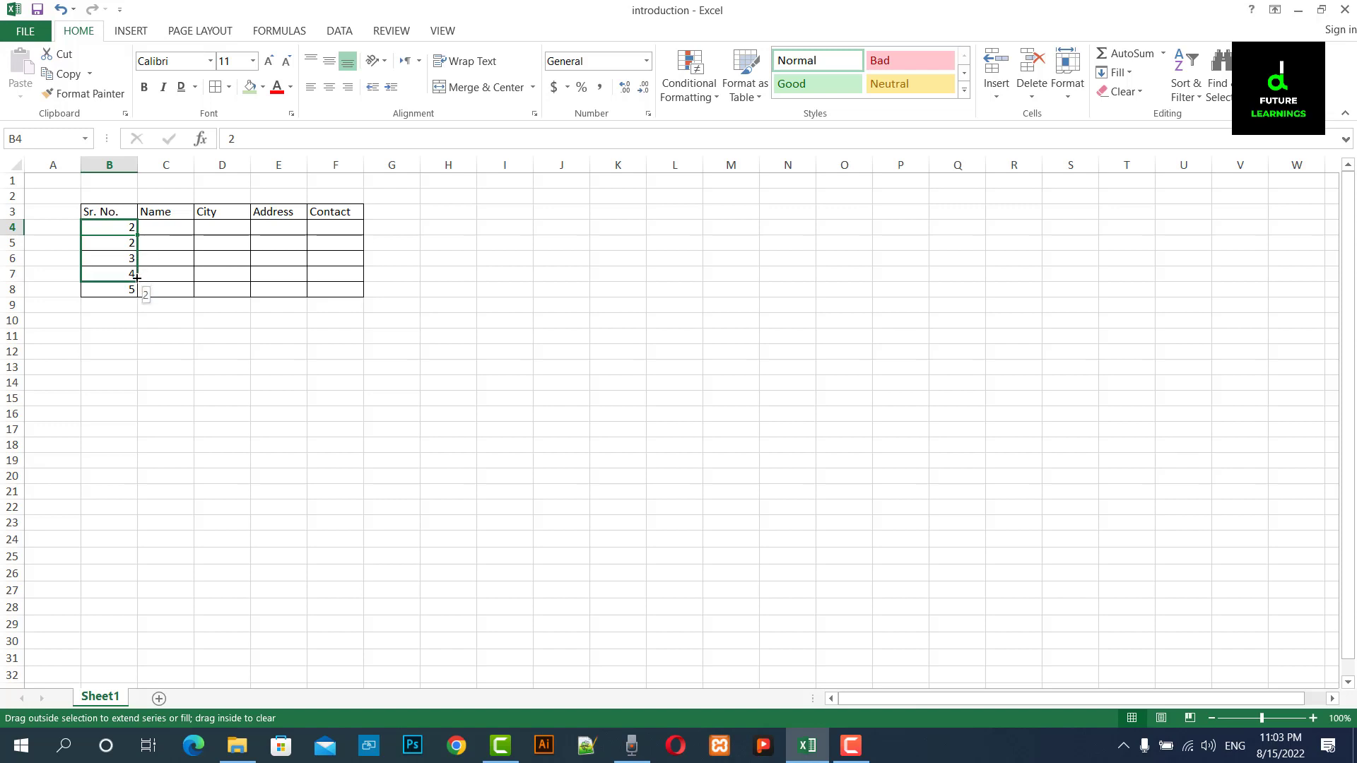
pyautogui.moveTo(137, 278); pyautogui.dragTo(137, 292)
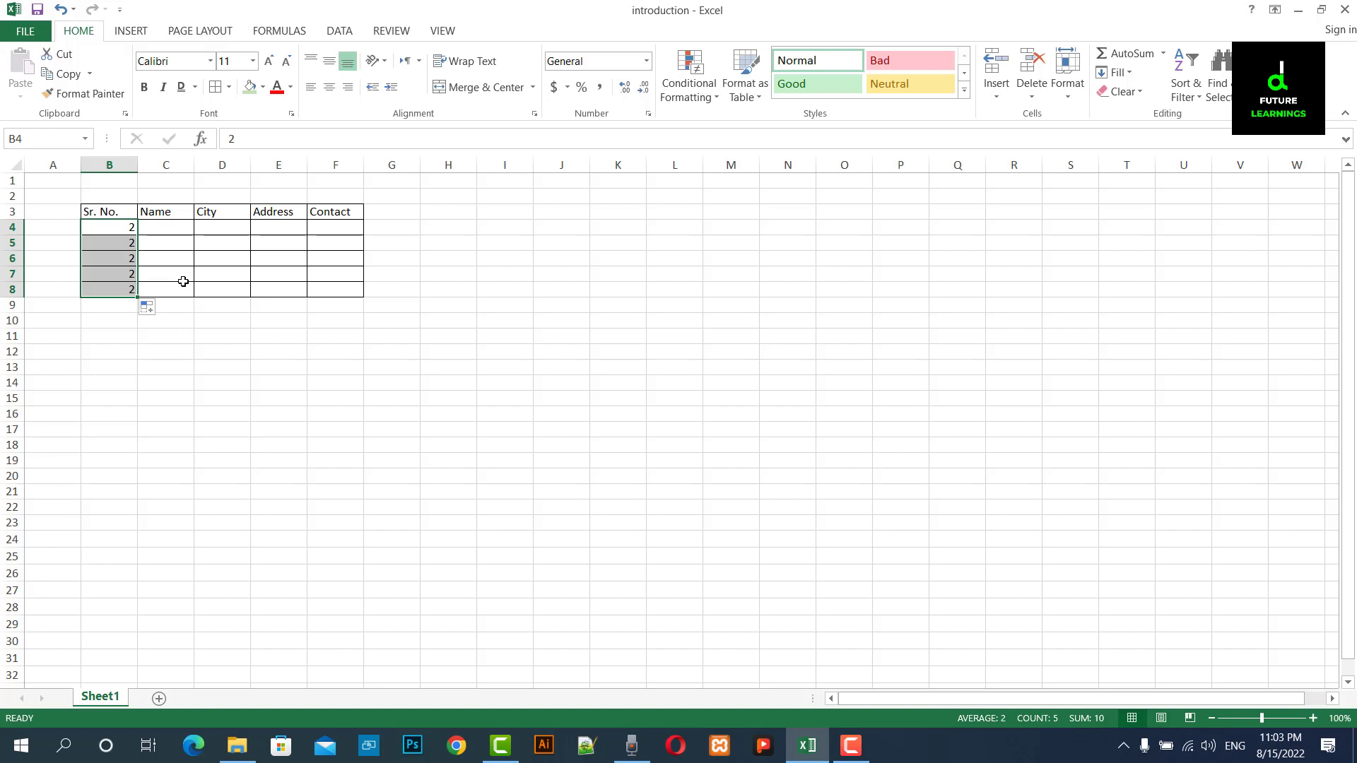
pyautogui.click(117, 229)
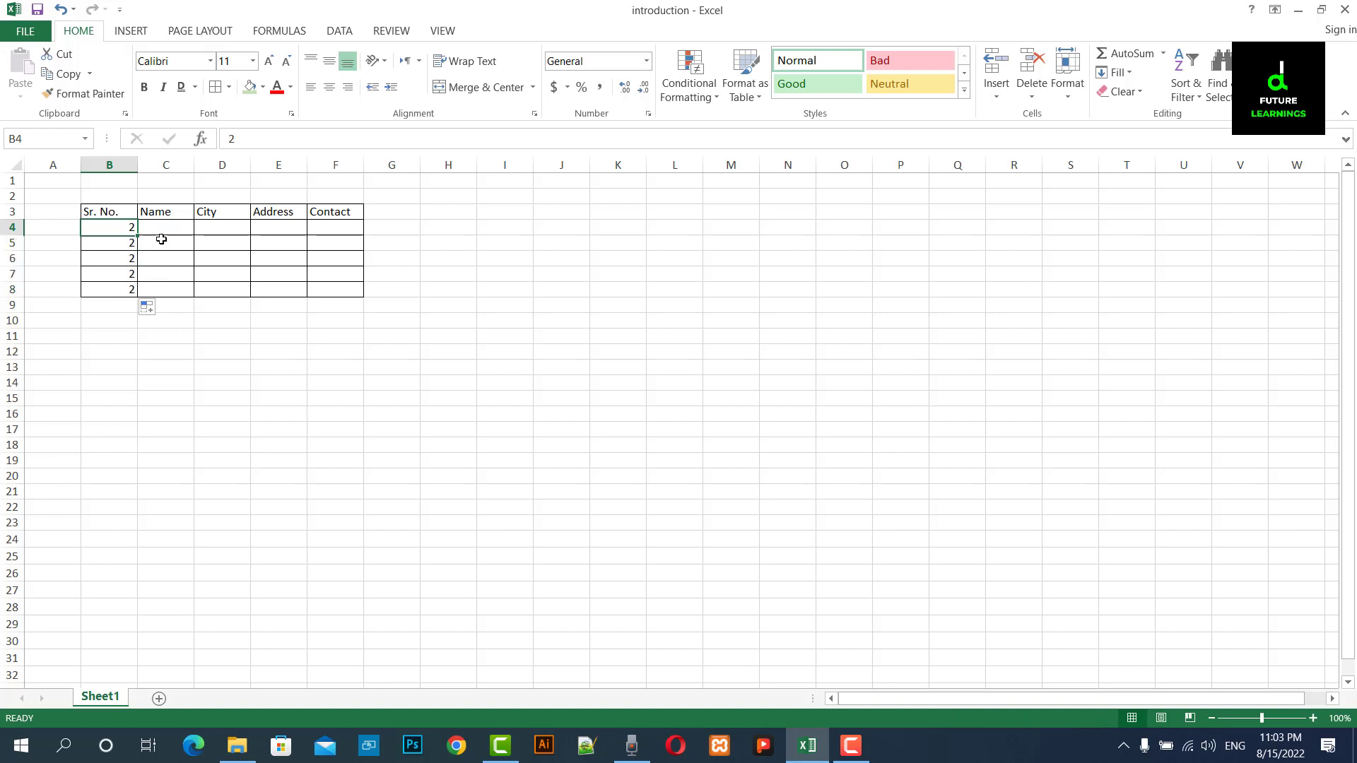
pyautogui.press('F2')
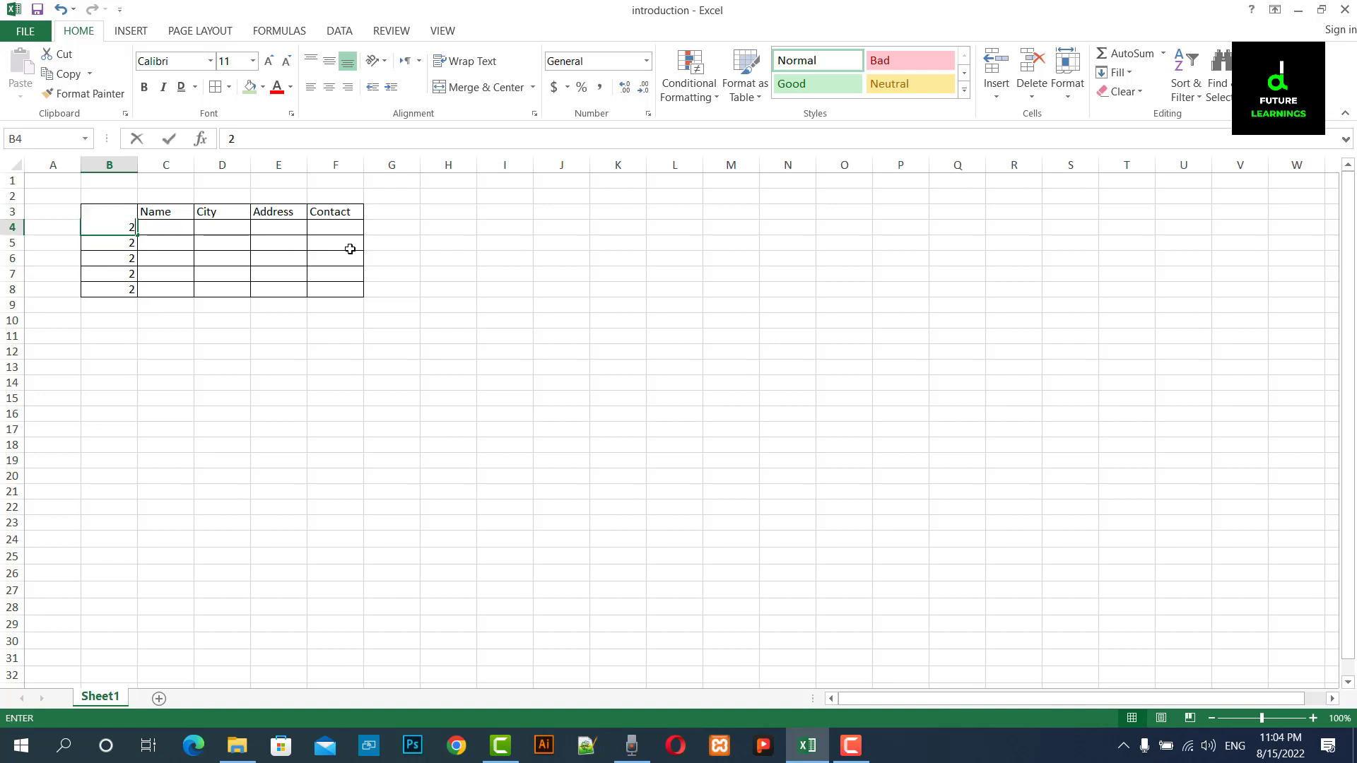
pyautogui.press('Return')
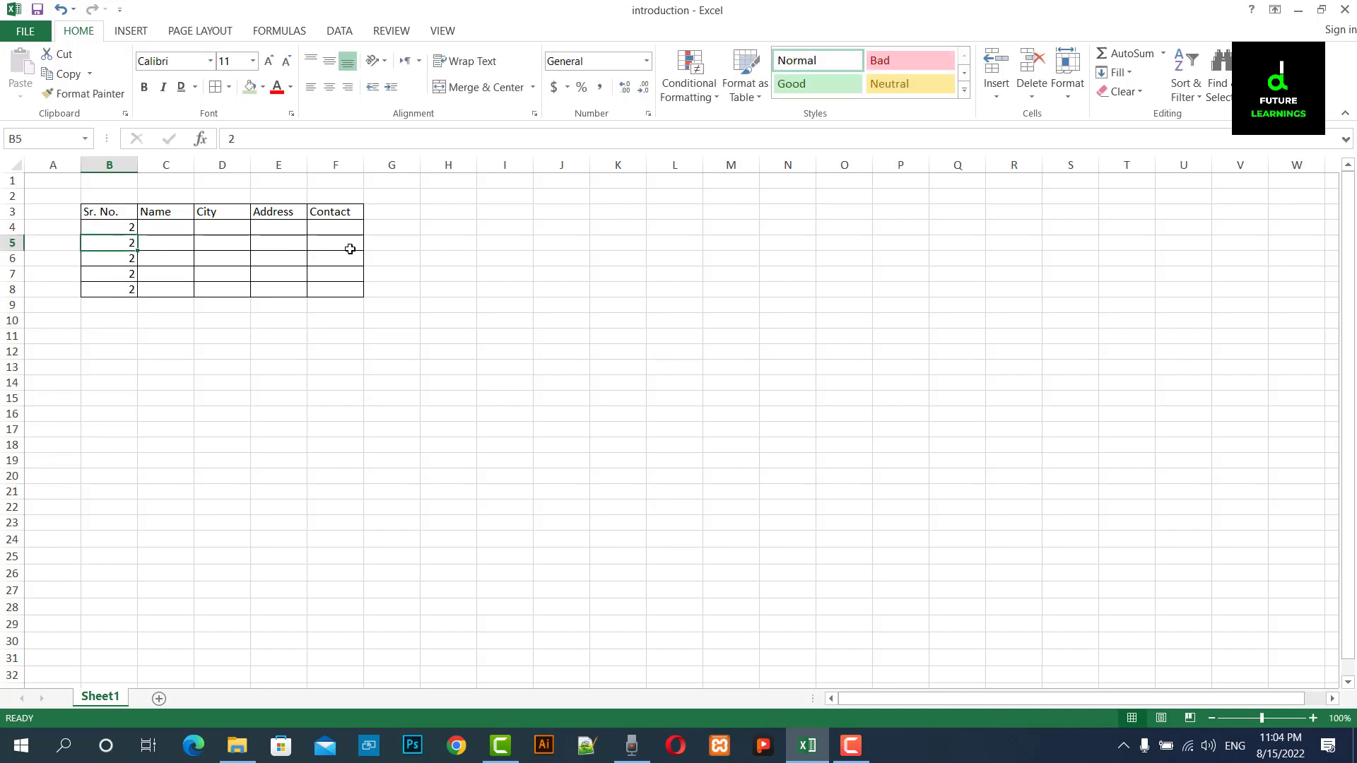
pyautogui.write('4')
pyautogui.press('Return')
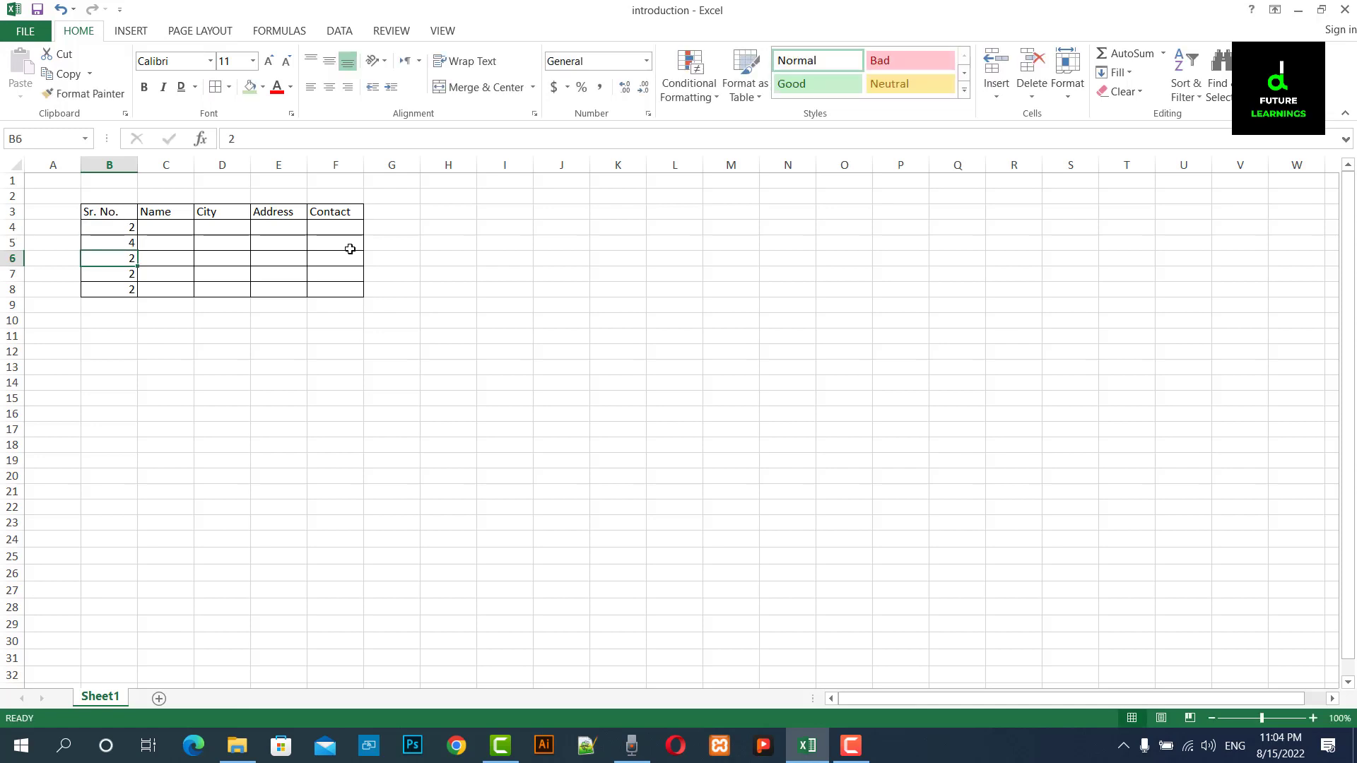
pyautogui.write('8')
pyautogui.press('Return')
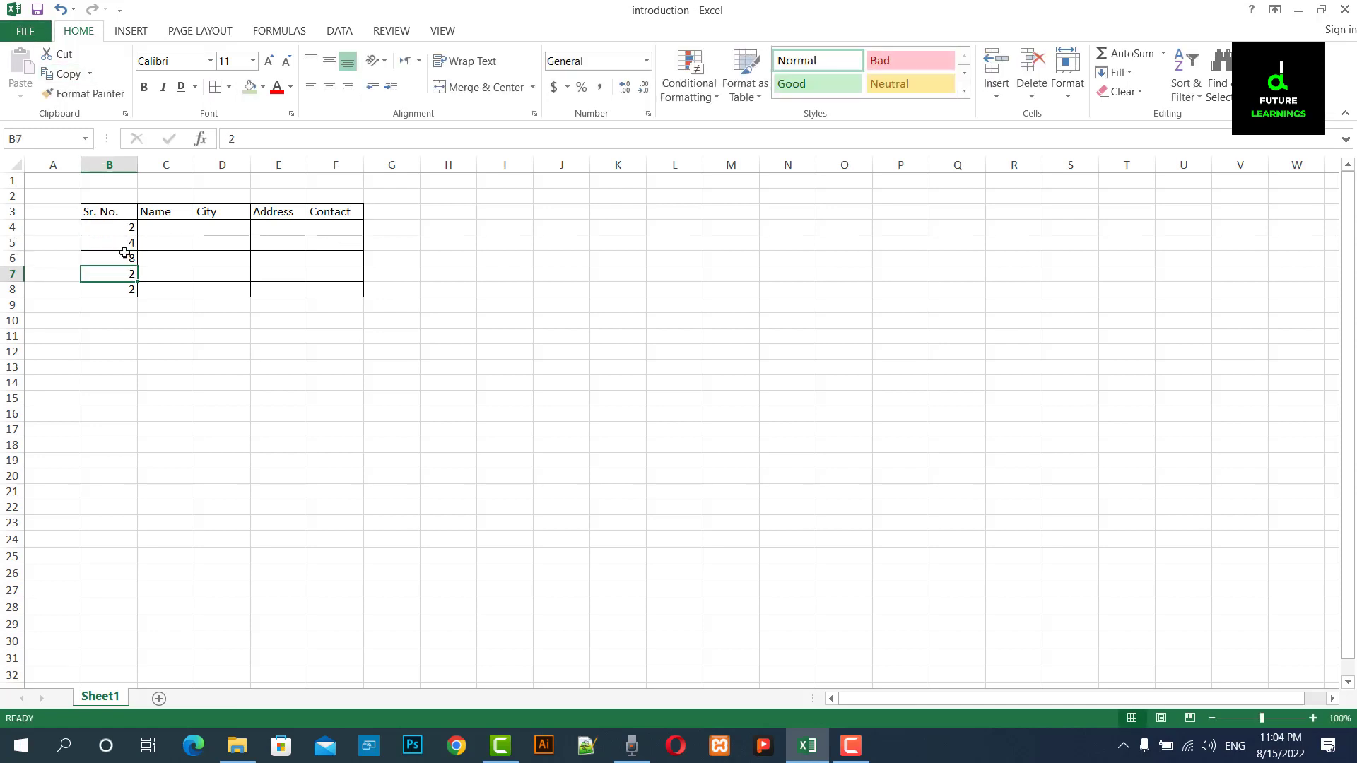
pyautogui.moveTo(127, 228); pyautogui.dragTo(129, 257)
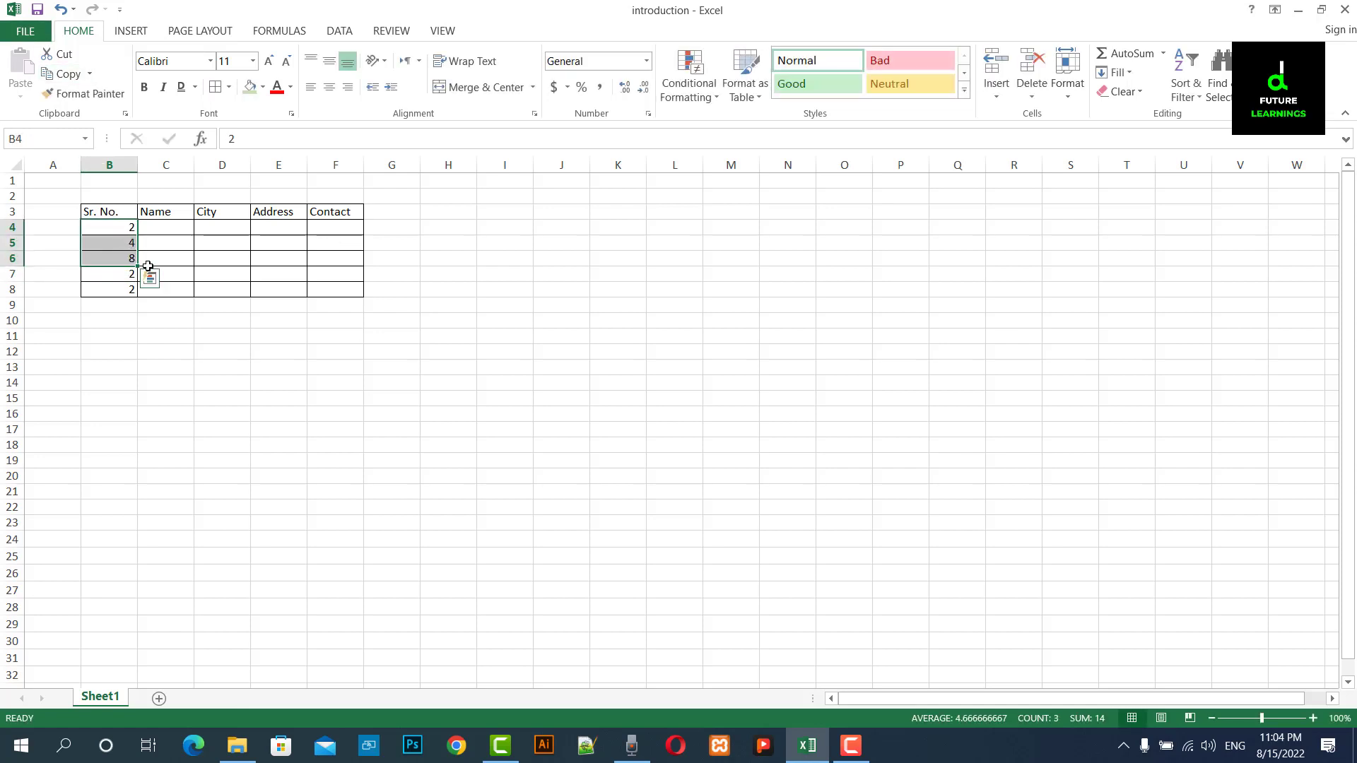
pyautogui.moveTo(138, 266); pyautogui.dragTo(133, 332)
pyautogui.hotkey('ctrl', 'z')
pyautogui.hotkey('ctrl', 'z')
pyautogui.hotkey('ctrl', 'z')
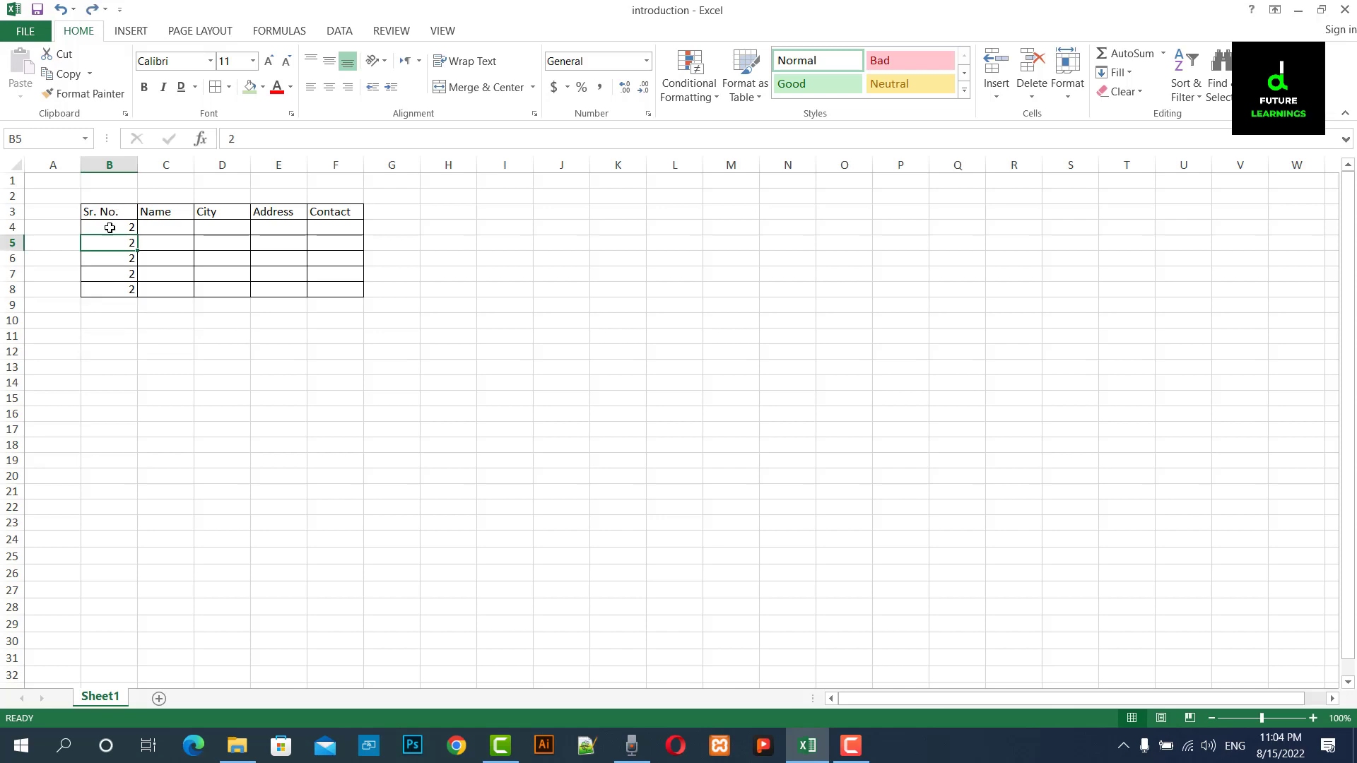
pyautogui.click(131, 242)
pyautogui.click(129, 227)
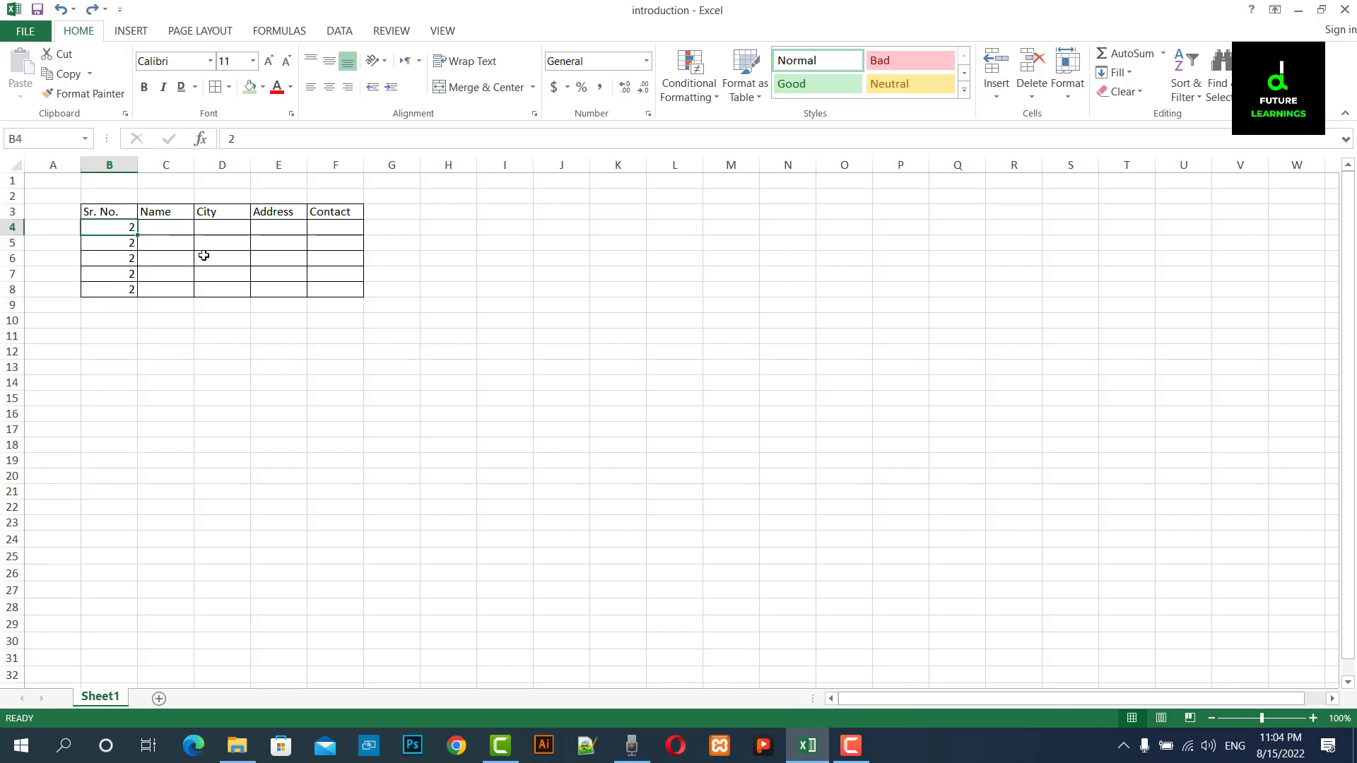
# Enter 1 in B4 and the formula =B4+1 in B5.
pyautogui.write('1')
pyautogui.press('Return')
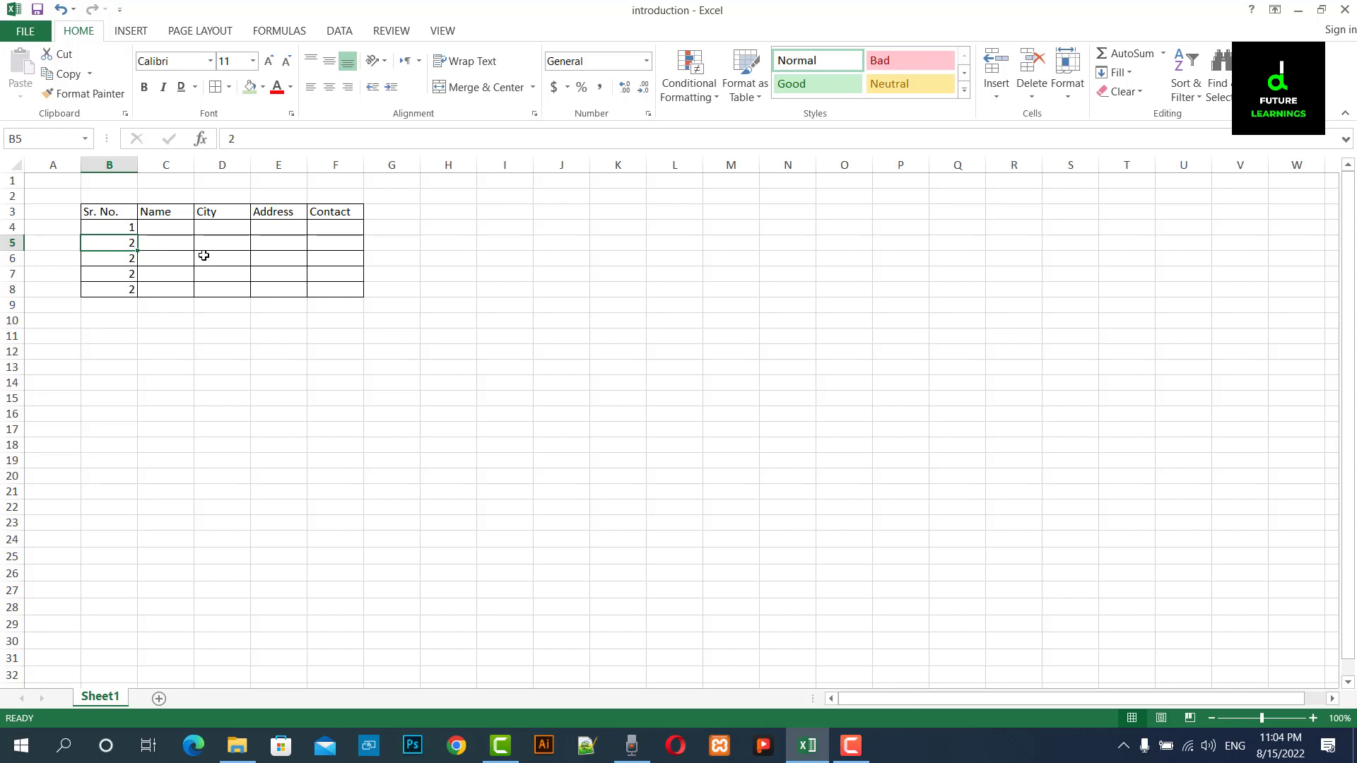
pyautogui.write('=')
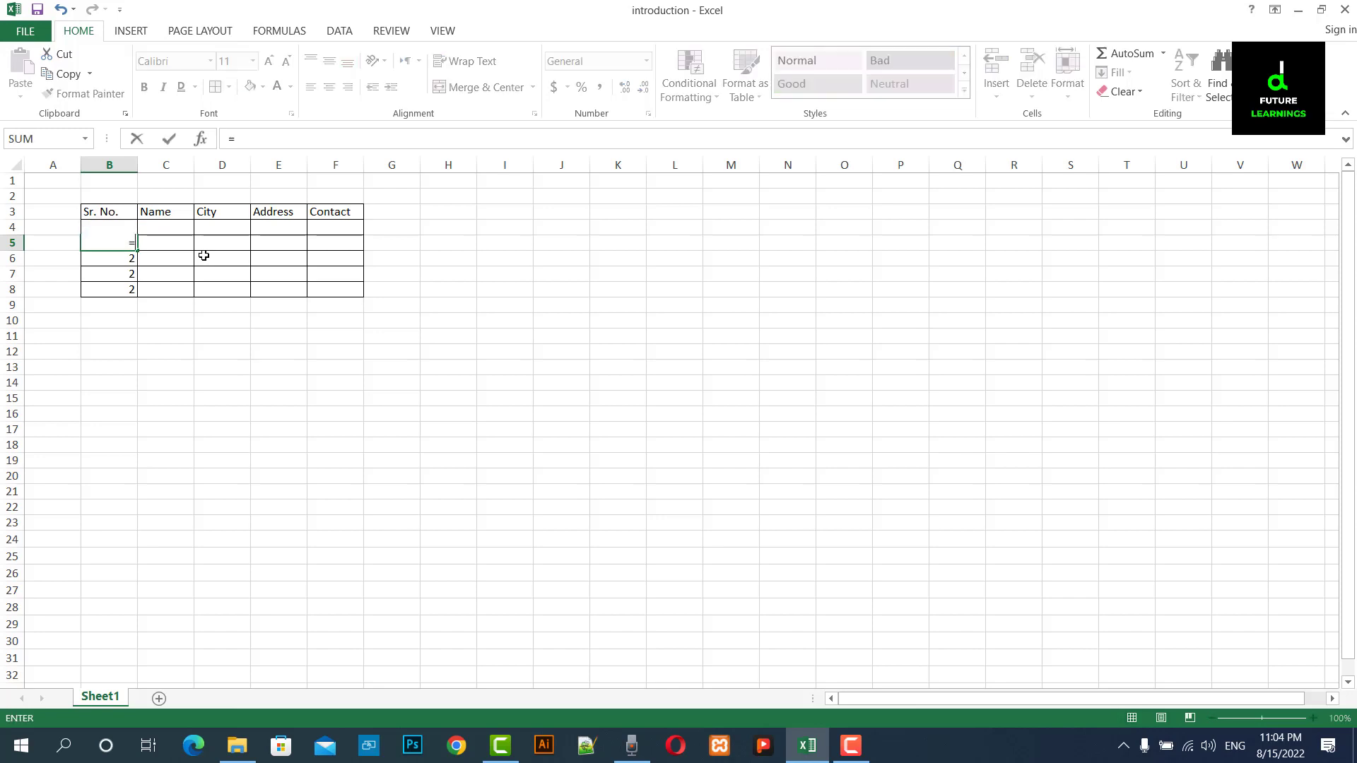
pyautogui.press('Up')
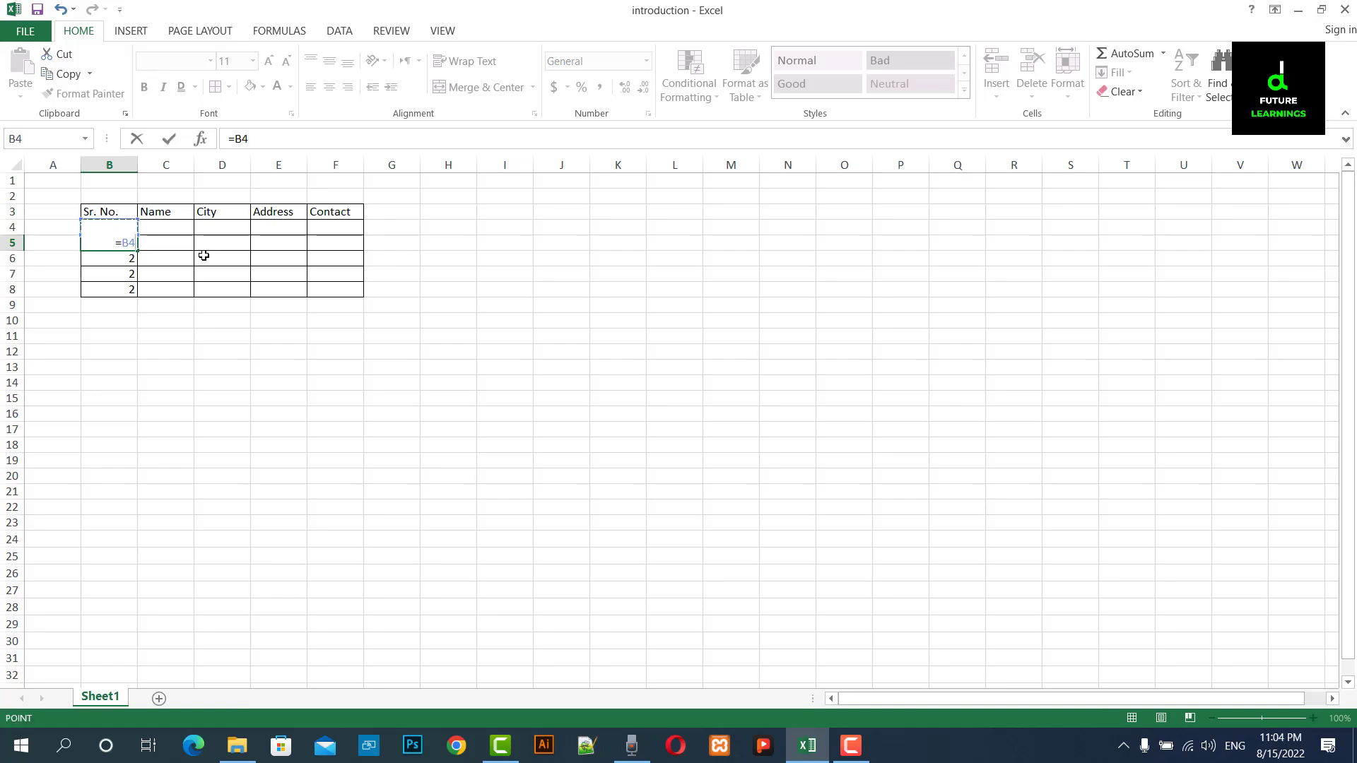
pyautogui.write('+1')
pyautogui.press('Return')
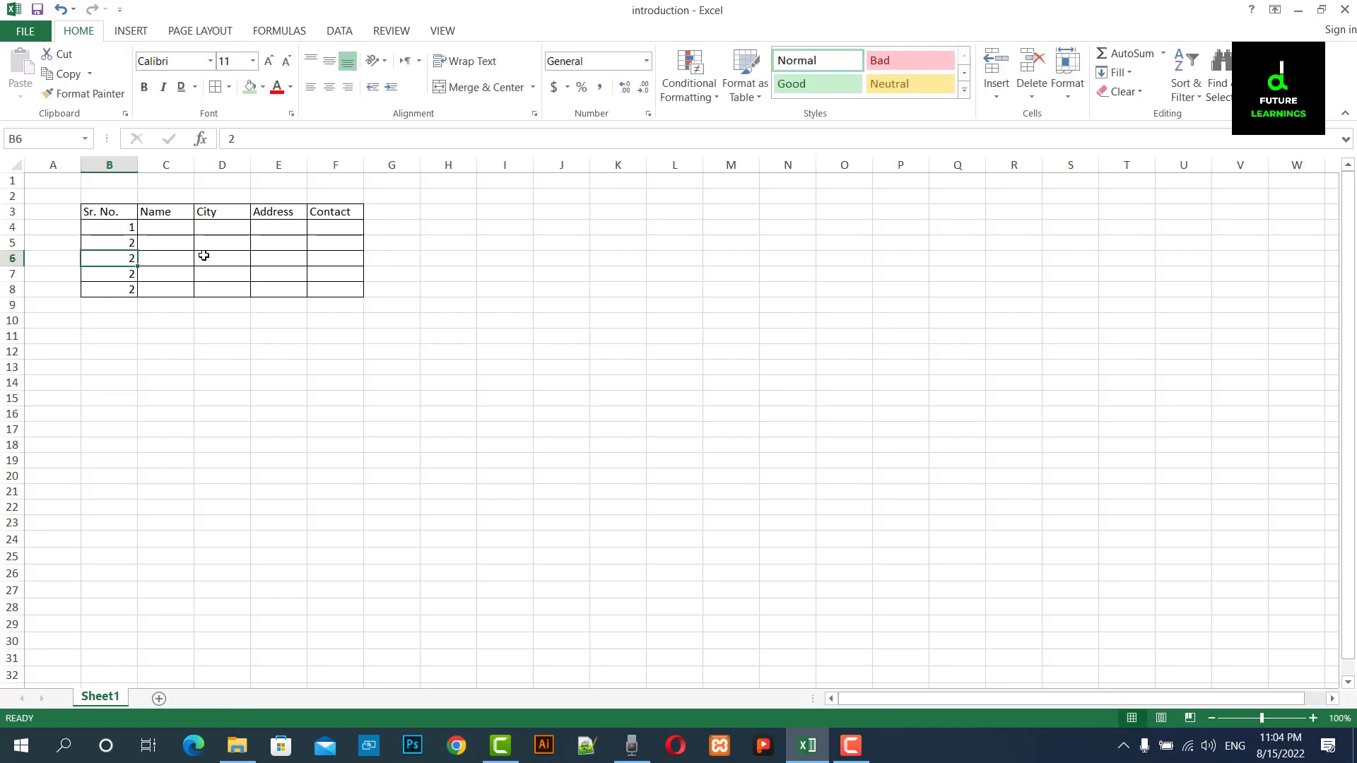
pyautogui.click(131, 240)
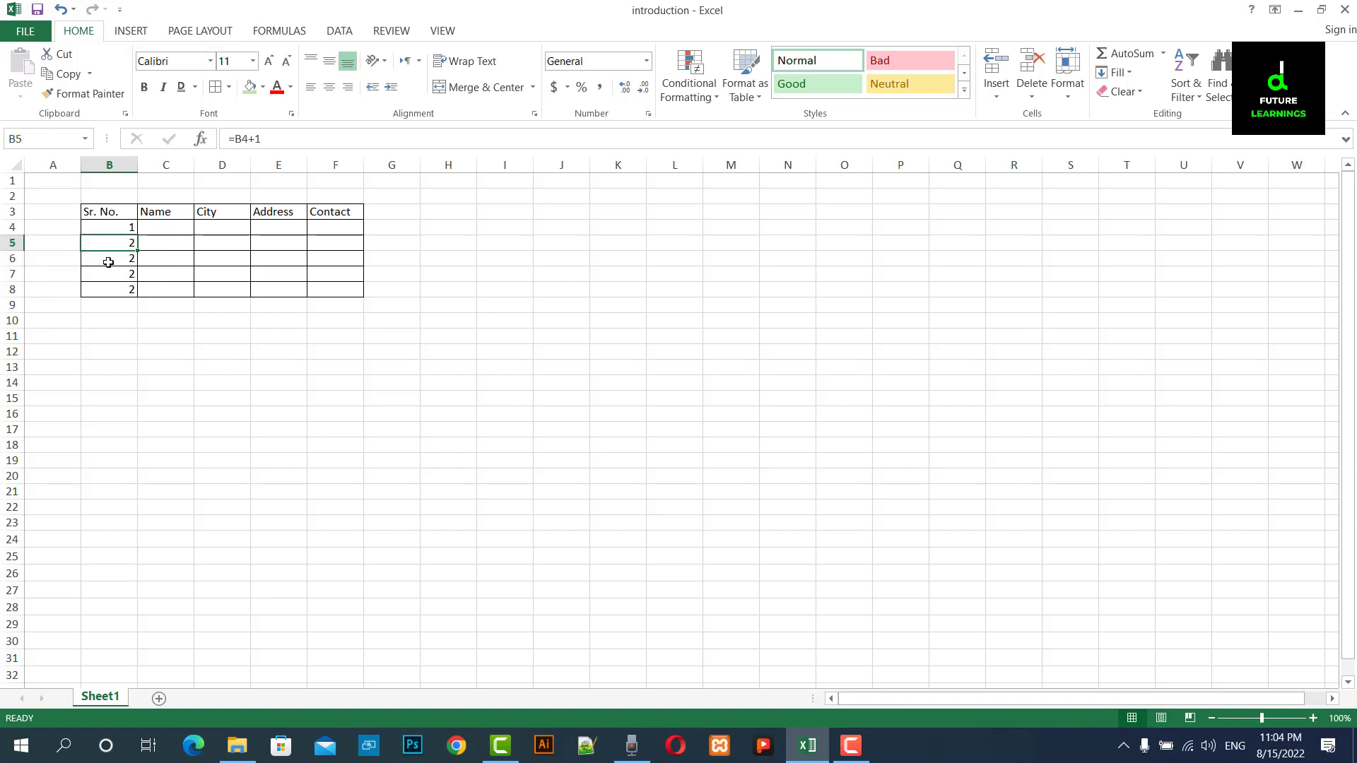
# Fill the =B4+1 formula from B5 down to B8, undoing an overshoot to row 17.
pyautogui.moveTo(137, 250); pyautogui.dragTo(140, 266)
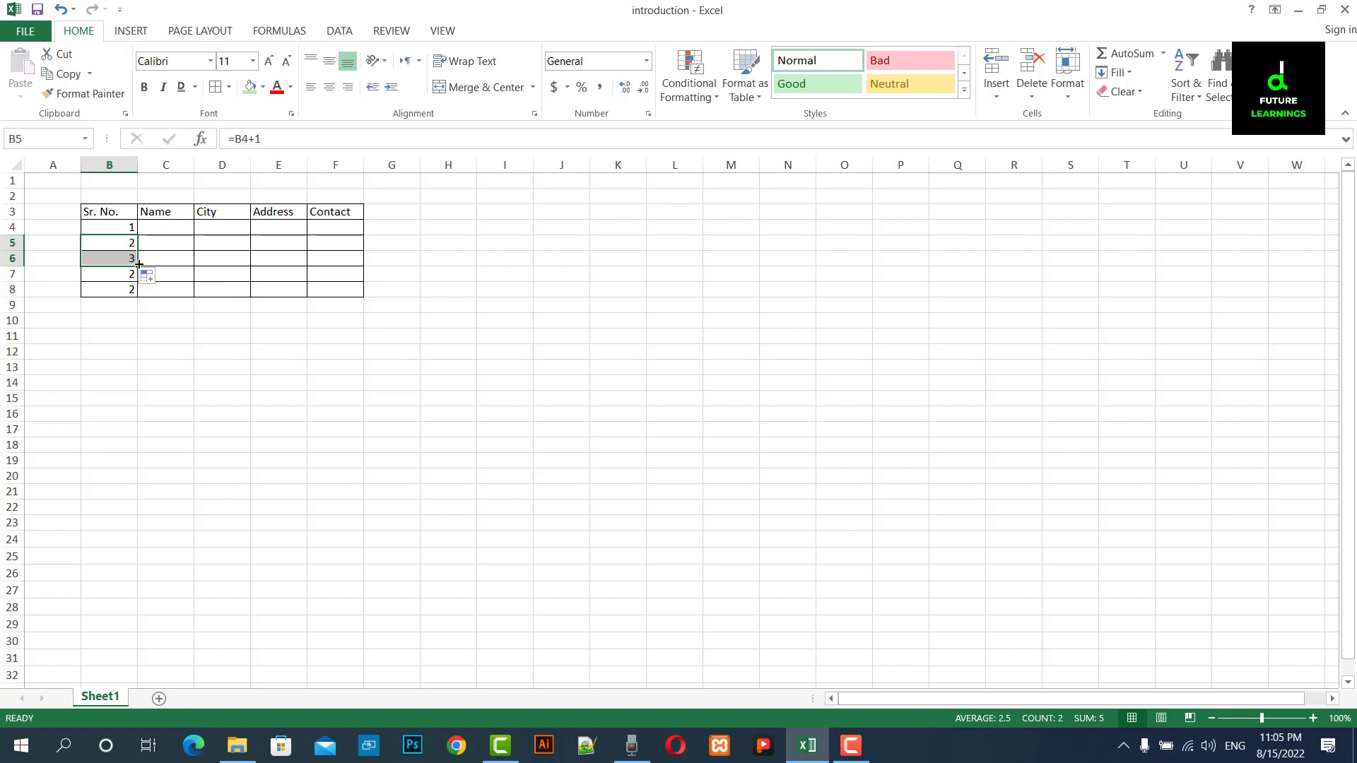
pyautogui.moveTo(137, 266); pyautogui.dragTo(137, 281)
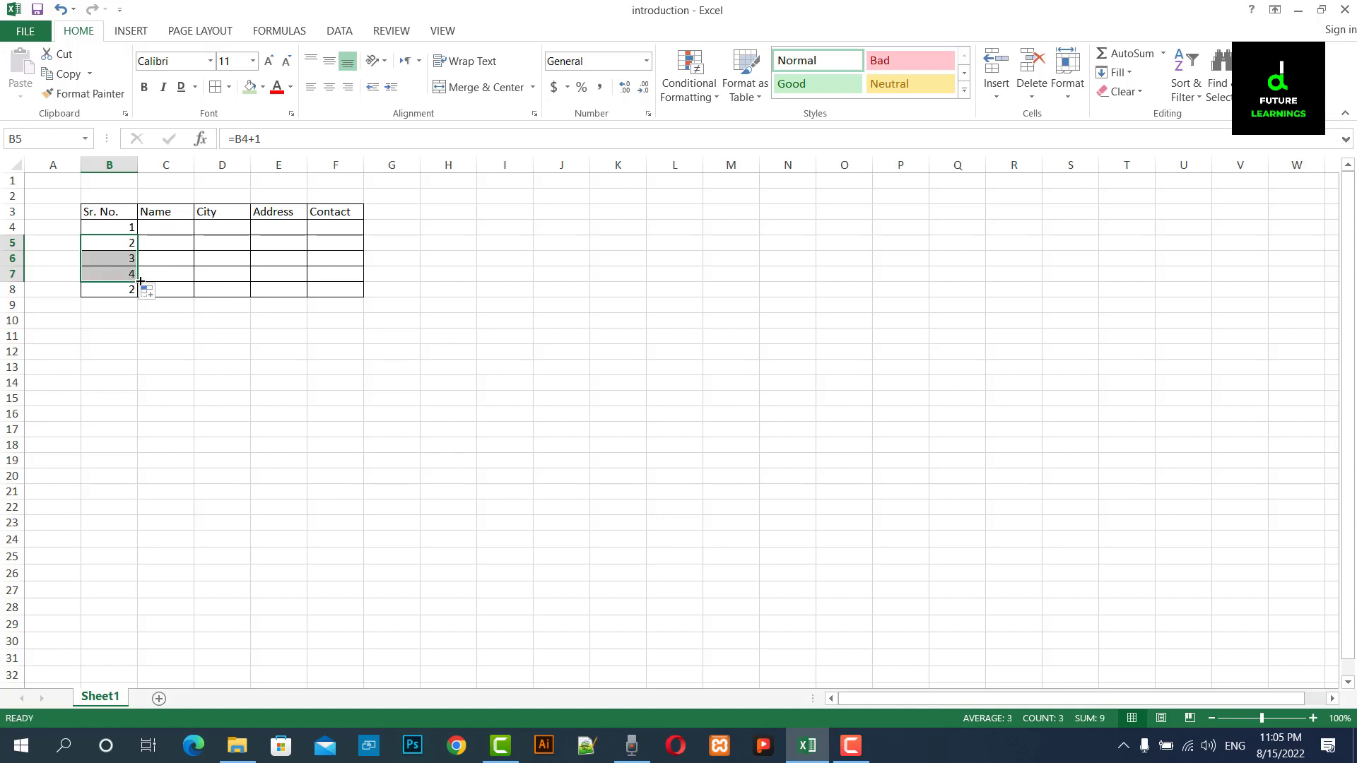
pyautogui.moveTo(137, 281); pyautogui.dragTo(137, 297)
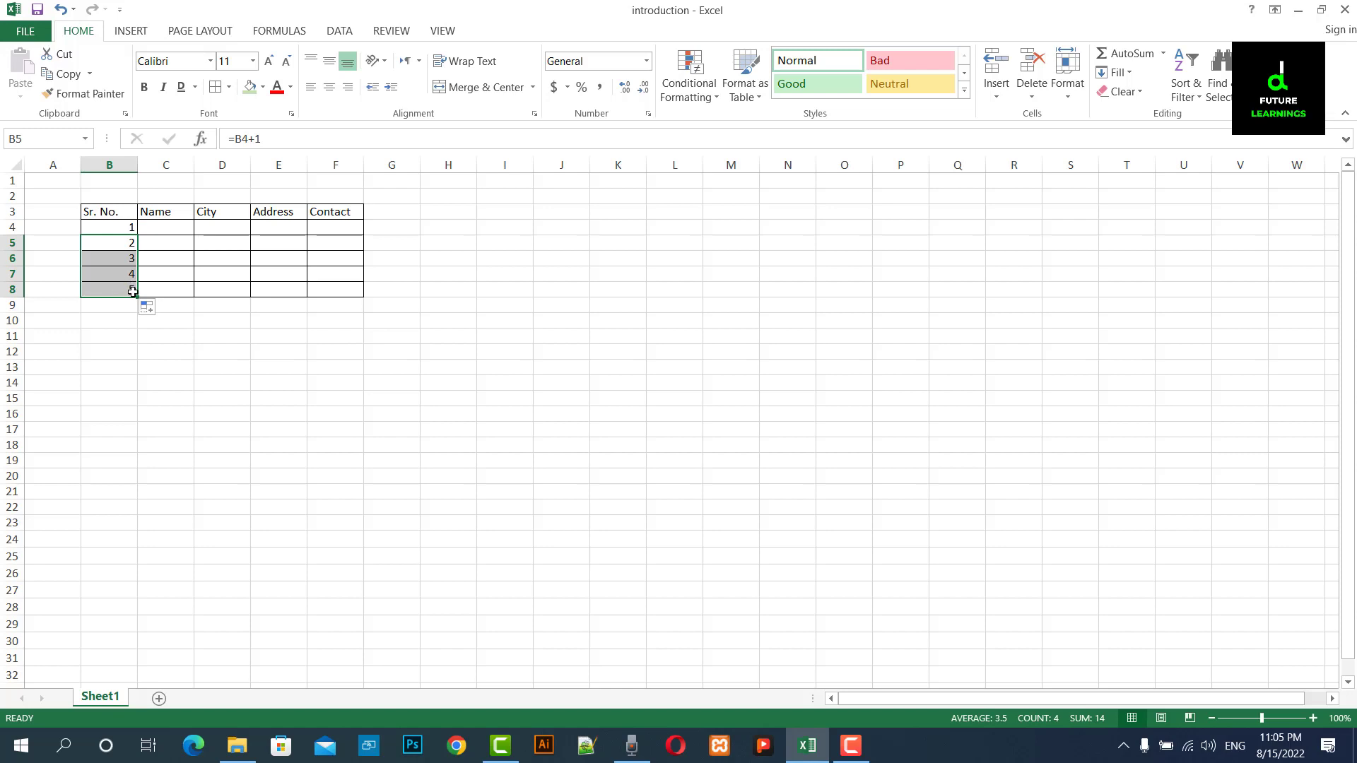
pyautogui.click(253, 291)
pyautogui.click(133, 290)
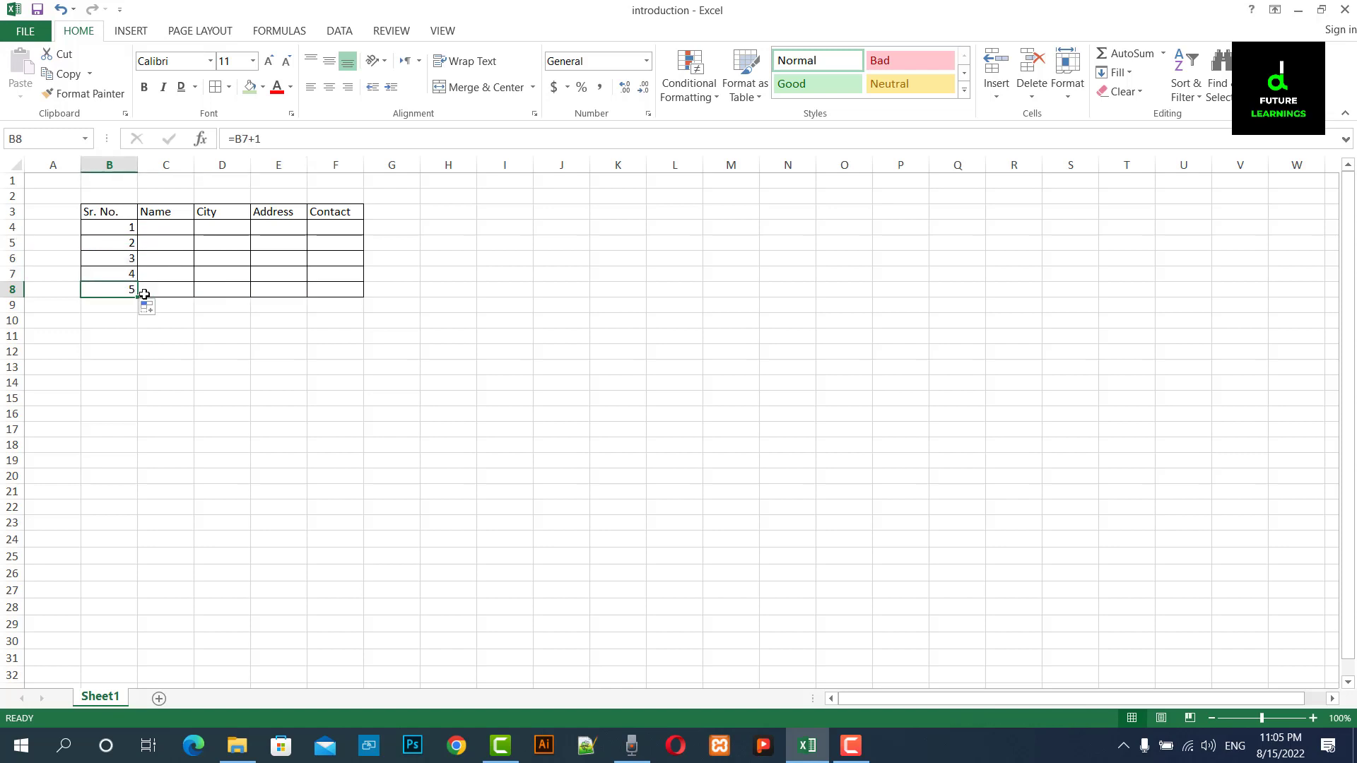
pyautogui.moveTo(139, 291); pyautogui.dragTo(140, 432)
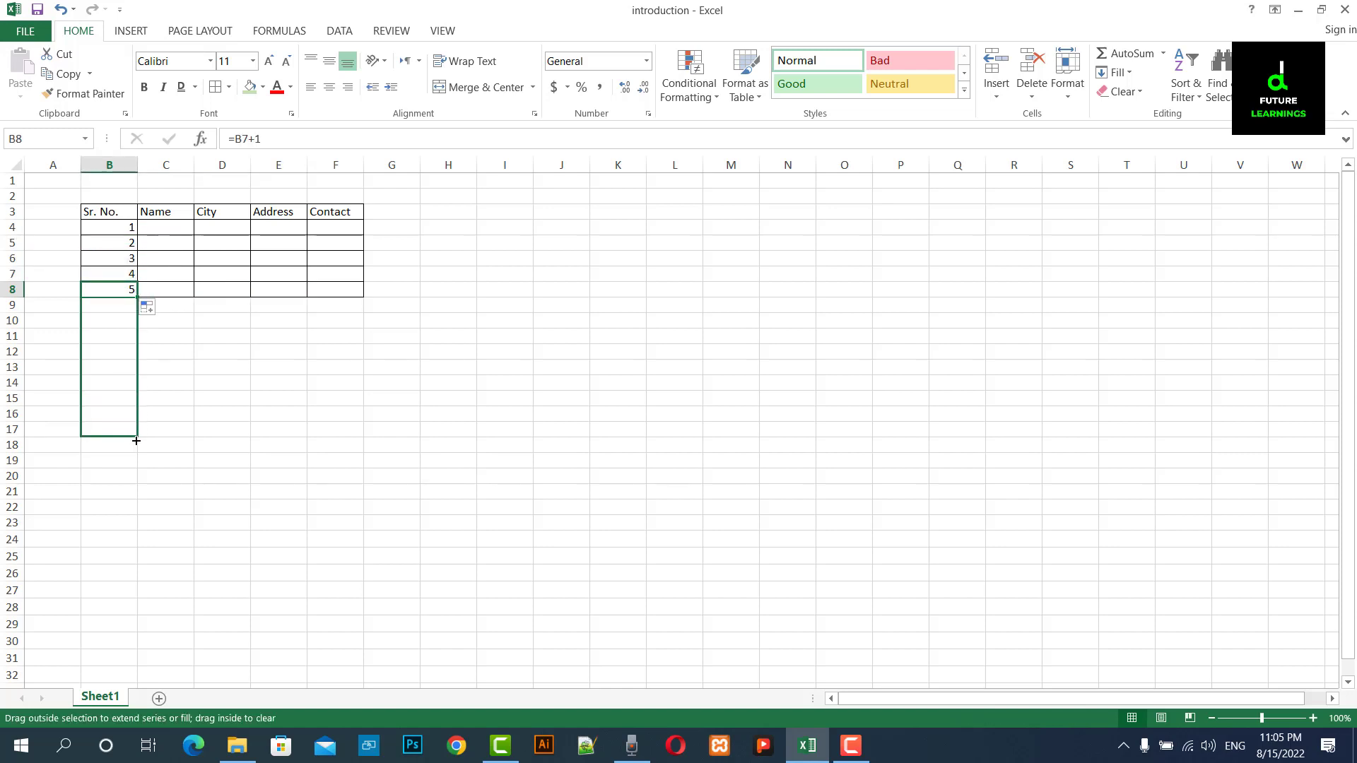
pyautogui.click(121, 256)
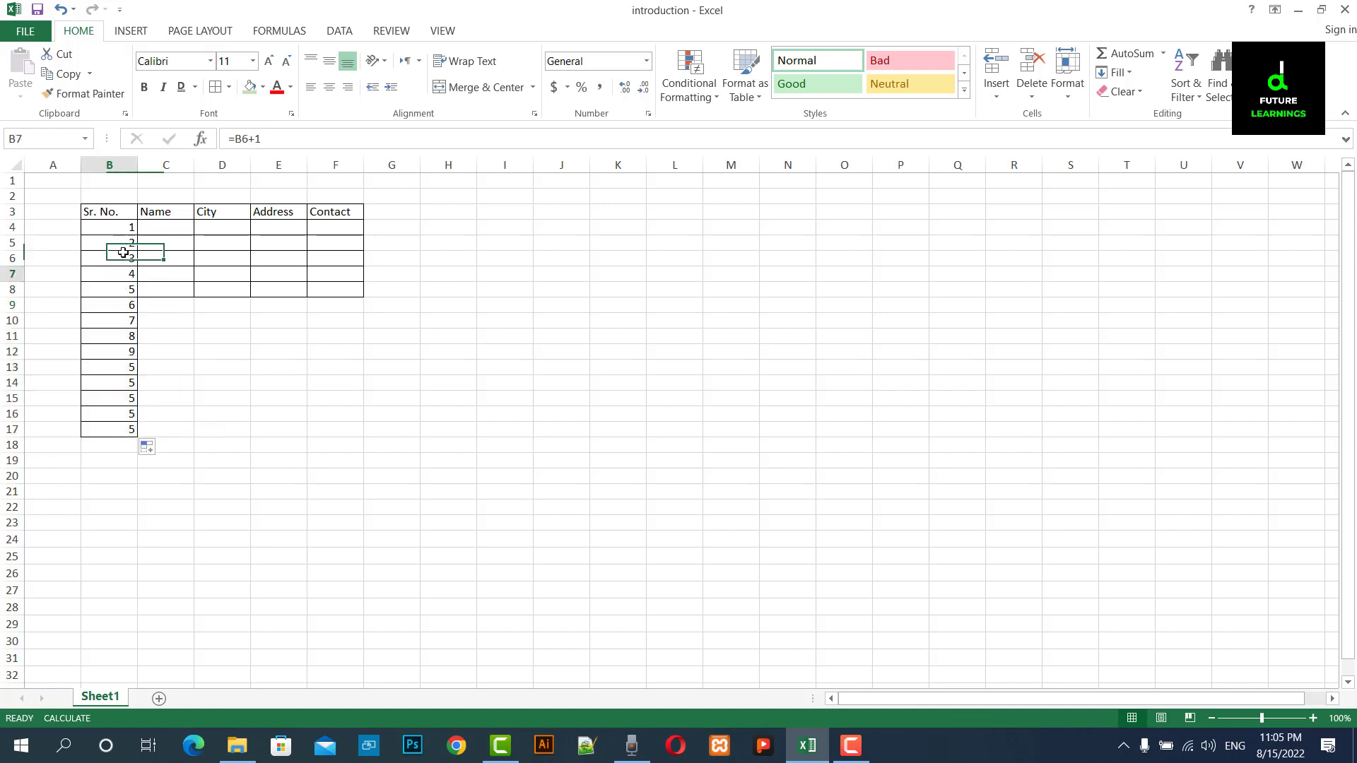
pyautogui.press('Down')
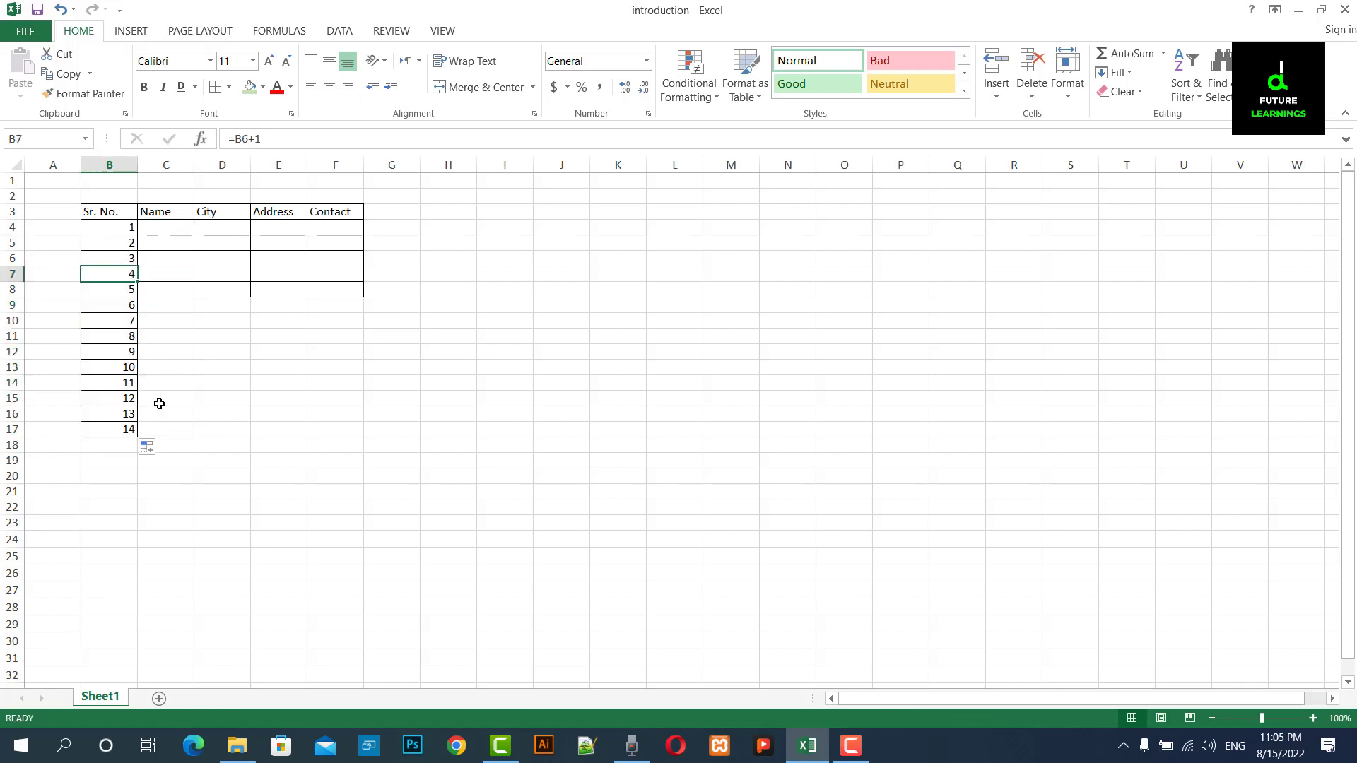
pyautogui.click(118, 381)
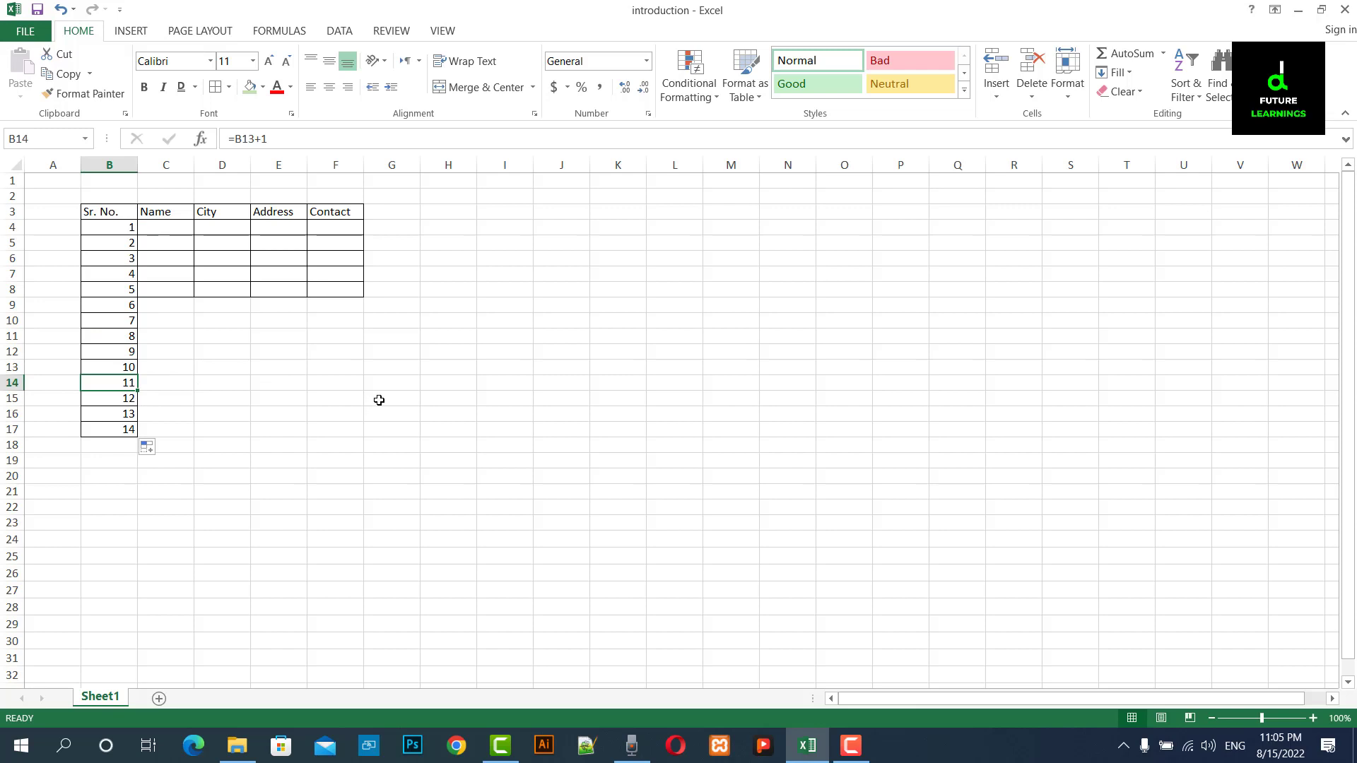
pyautogui.hotkey('ctrl', 'z')
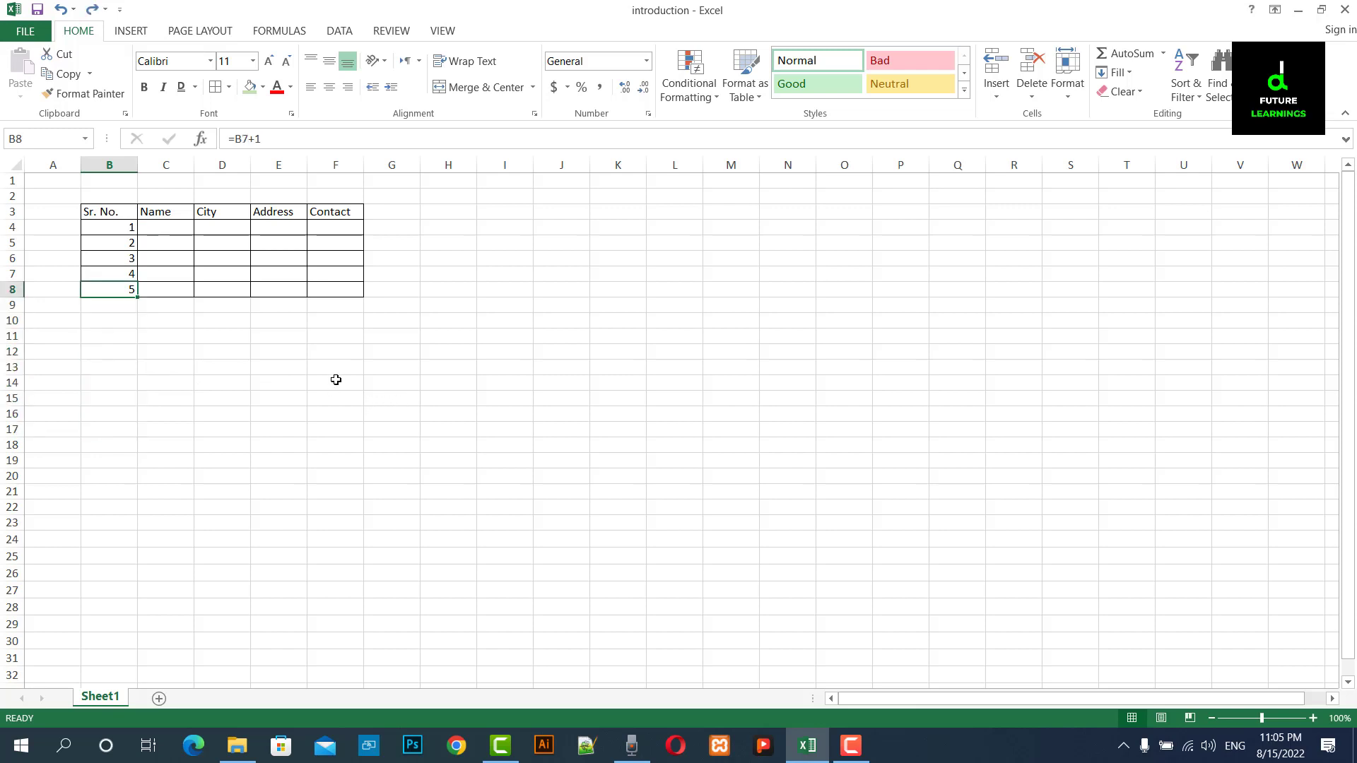
# Widen the Name column and enter the first two person names in C4:C5.
pyautogui.click(160, 227)
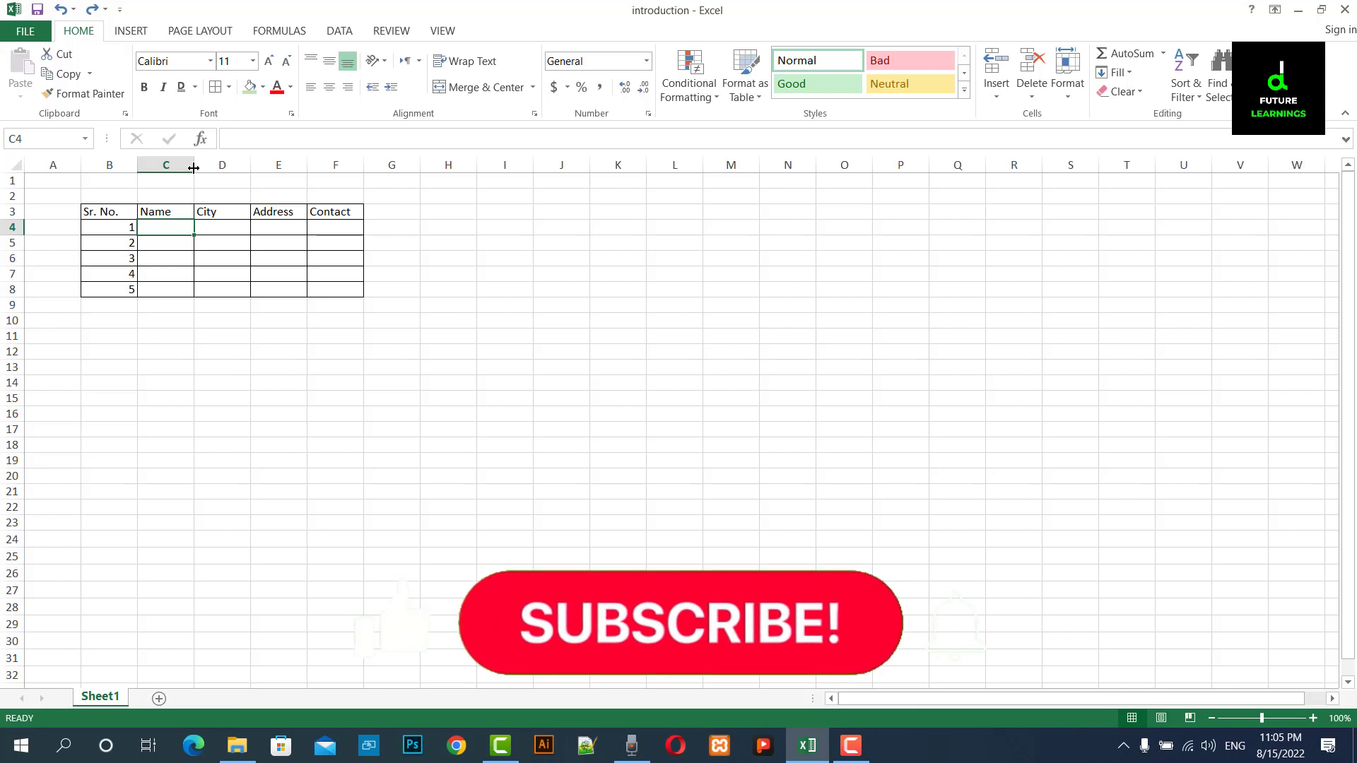
pyautogui.moveTo(193, 168); pyautogui.dragTo(257, 172)
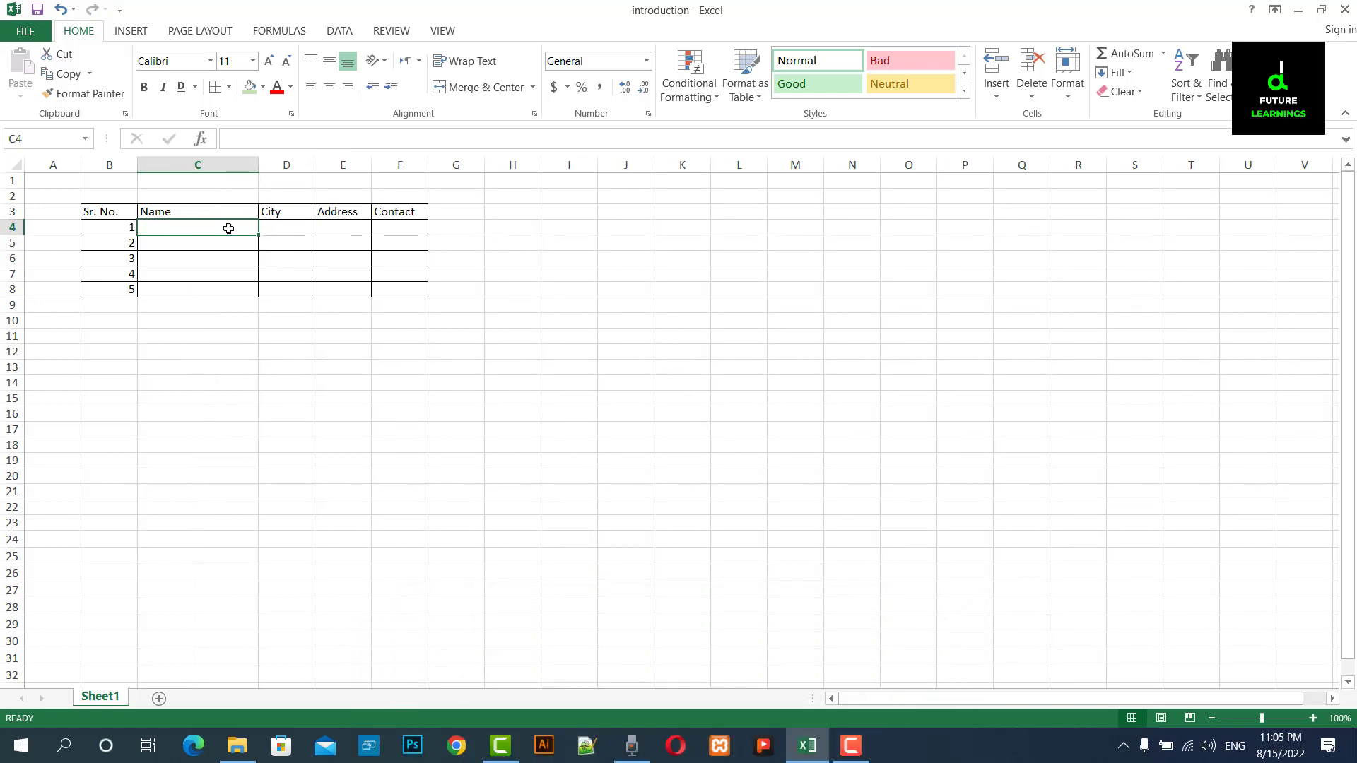
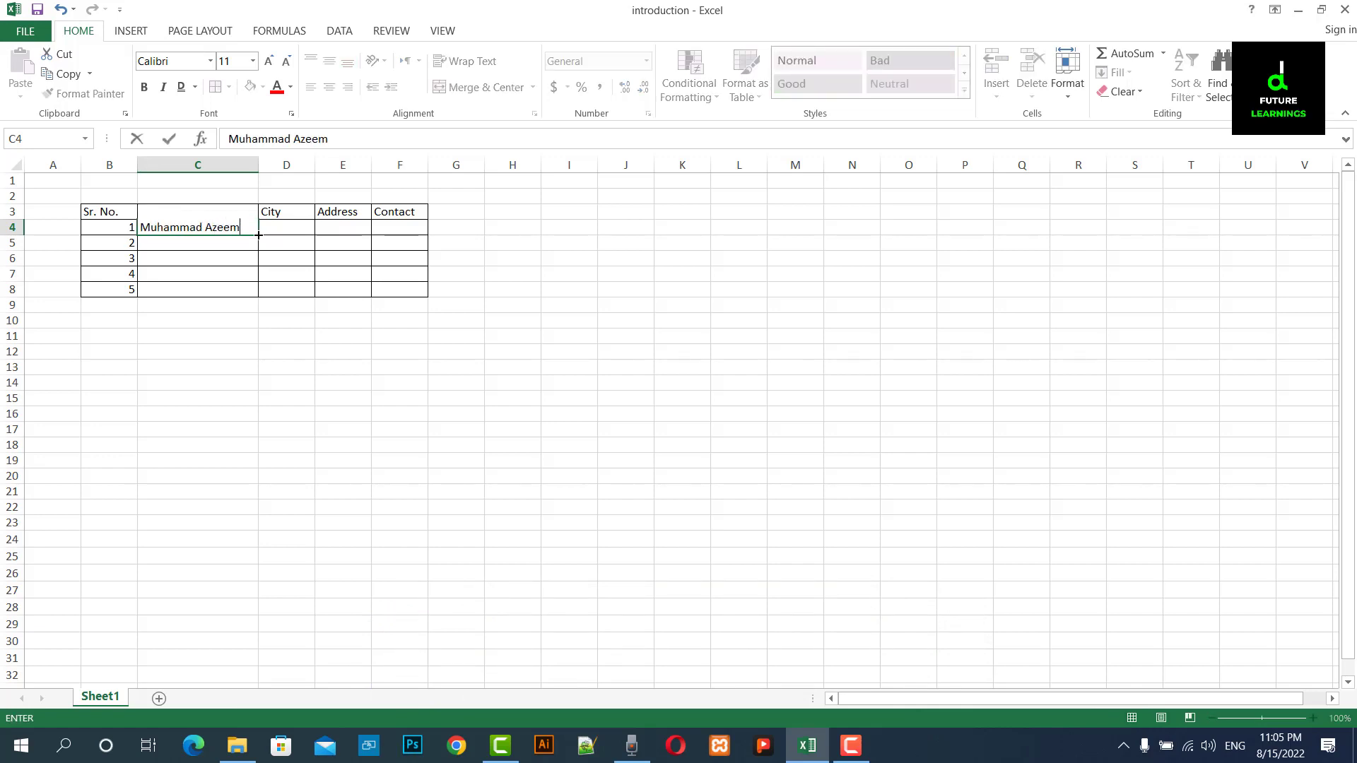
pyautogui.press('Return')
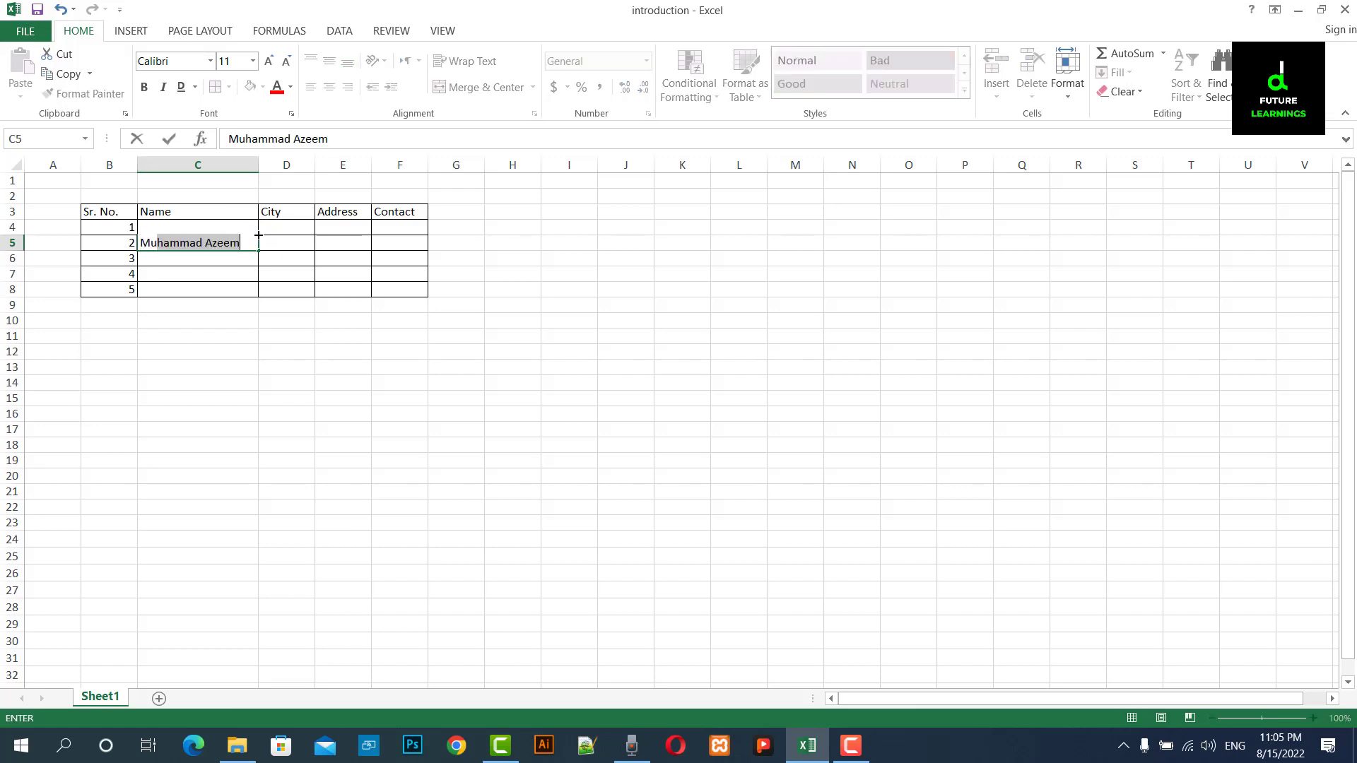
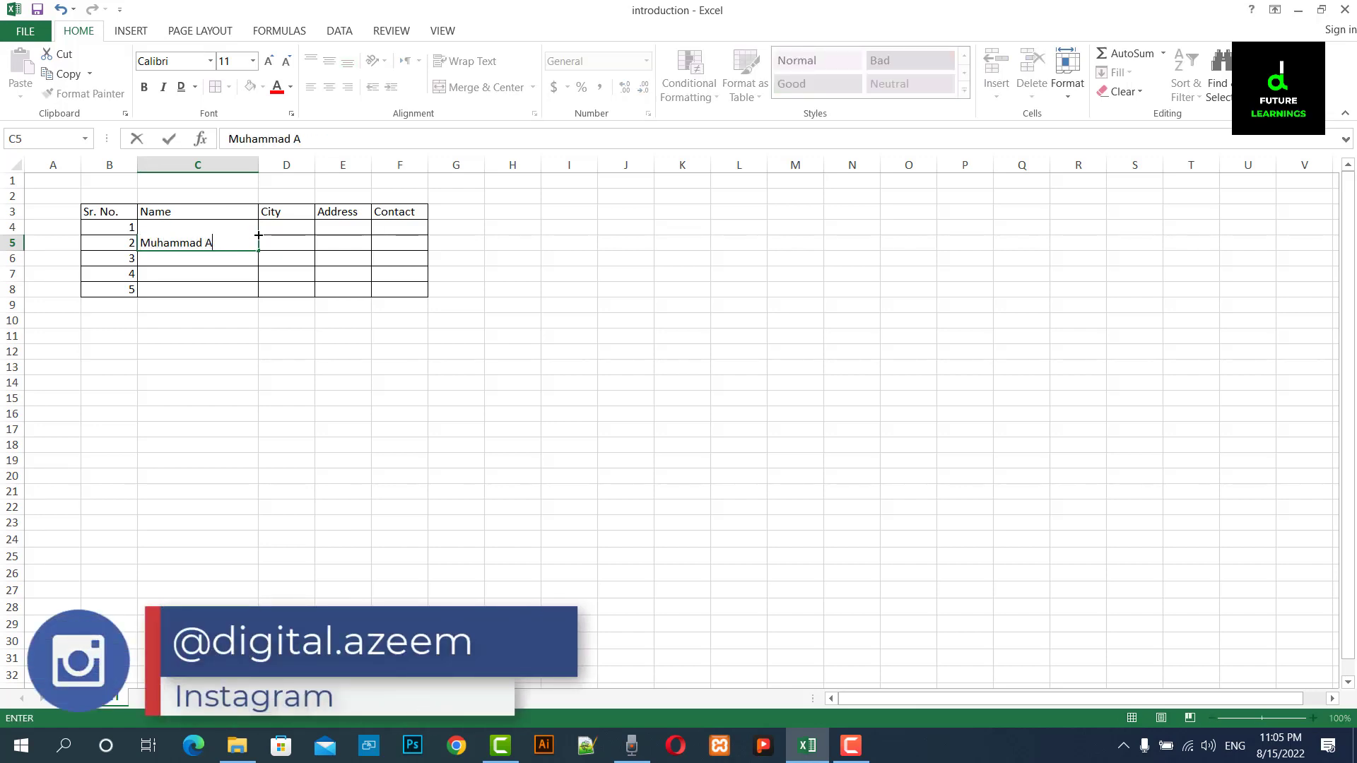
pyautogui.press('Return')
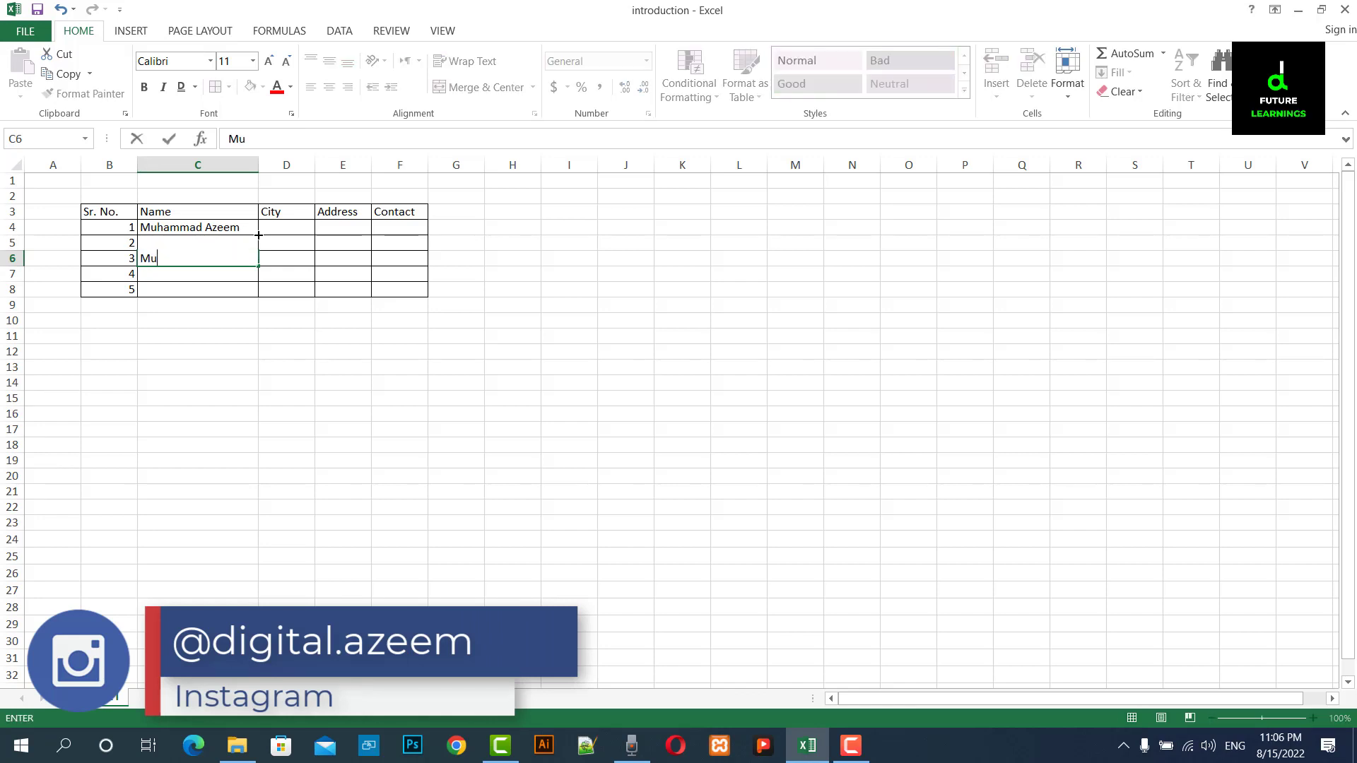
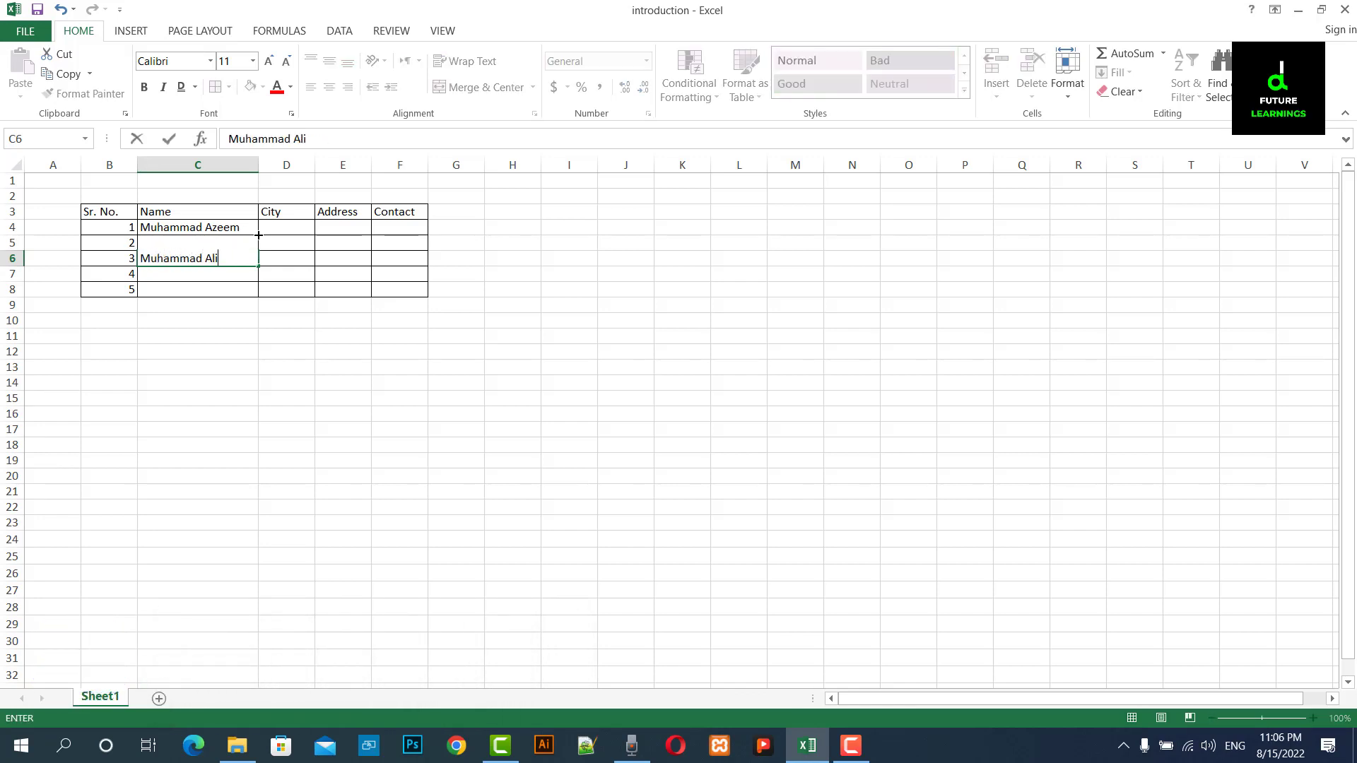
# Enter the remaining three person names in C6:C8.
pyautogui.press('Return')
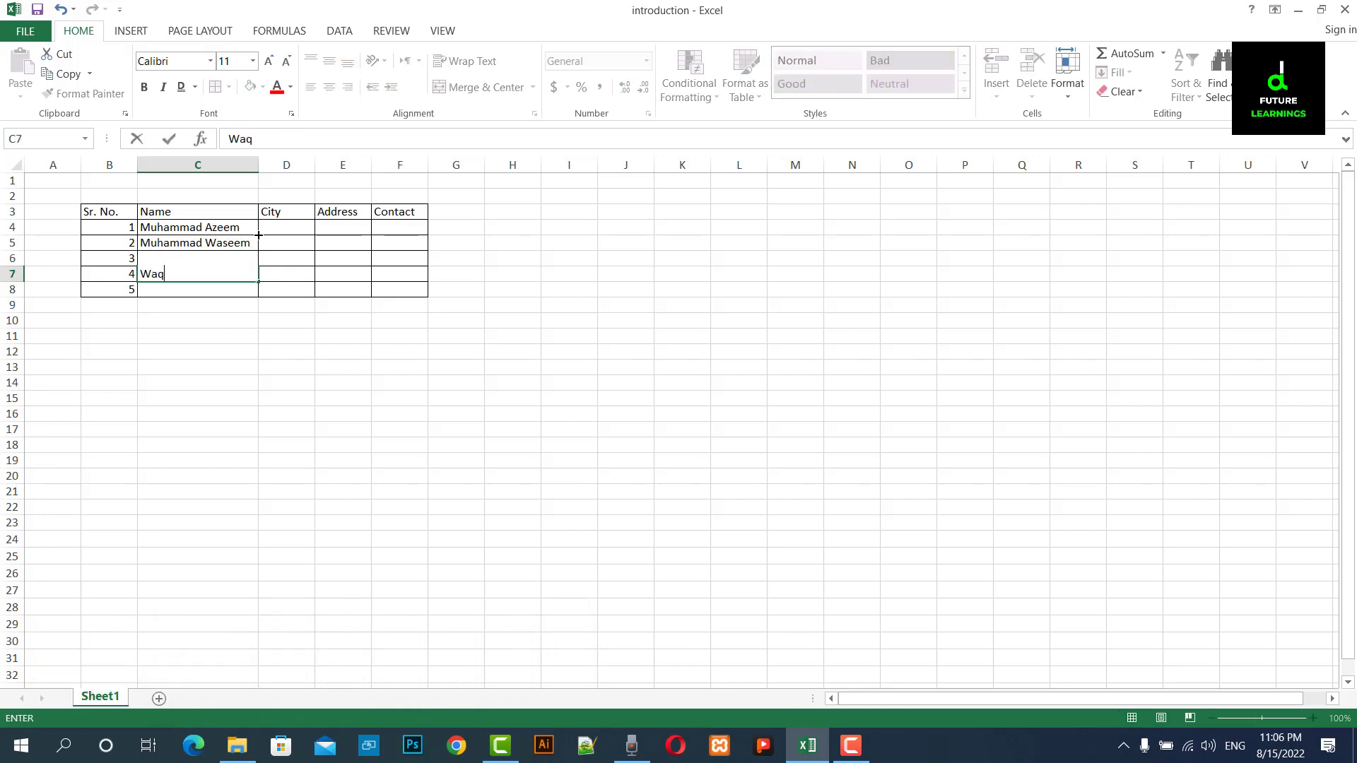
pyautogui.press('Return')
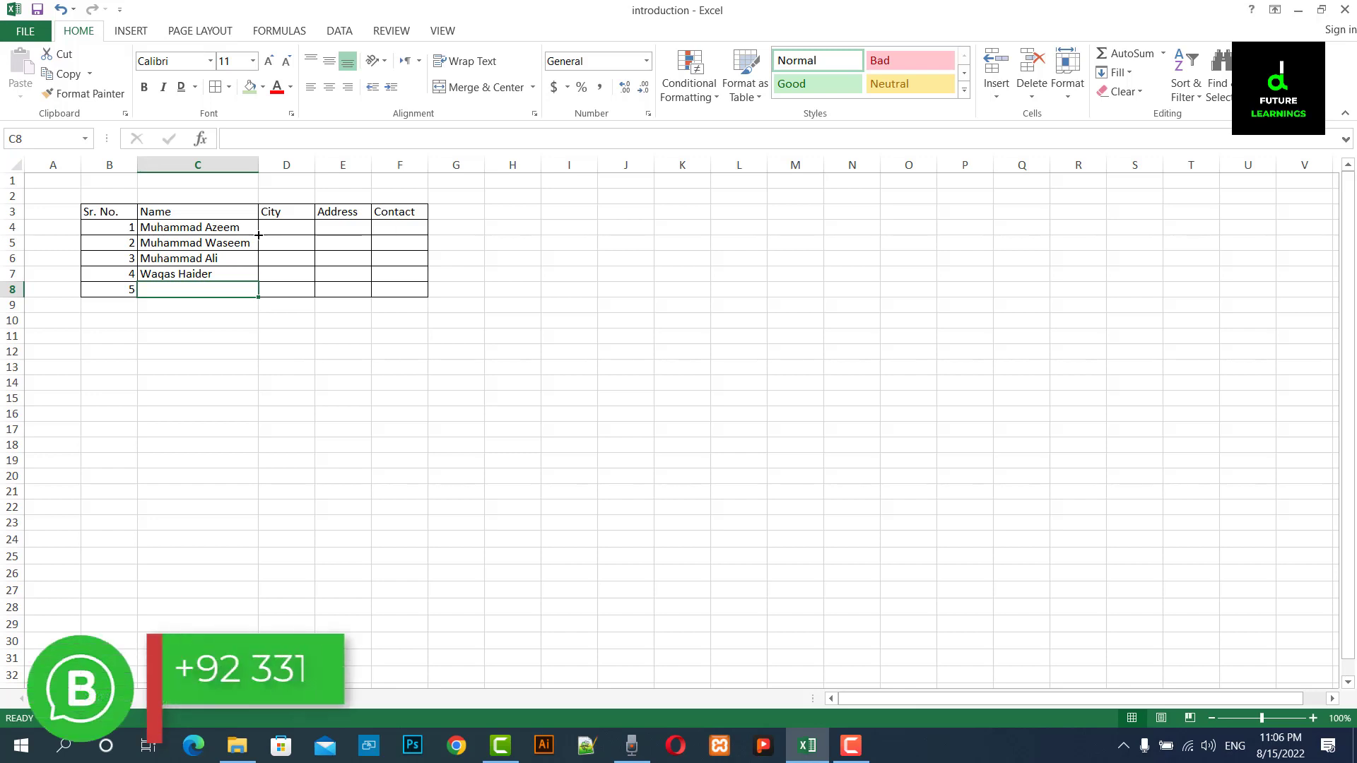
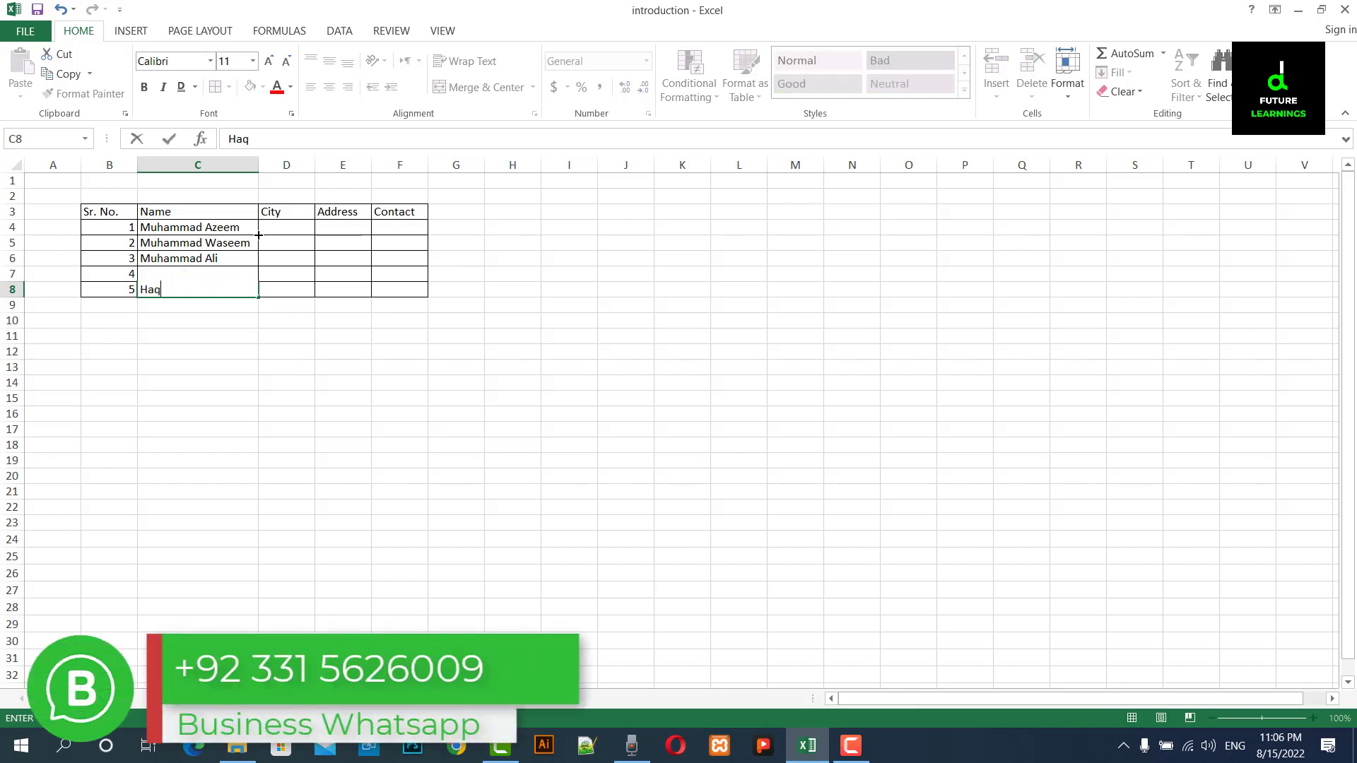
pyautogui.press('Tab')
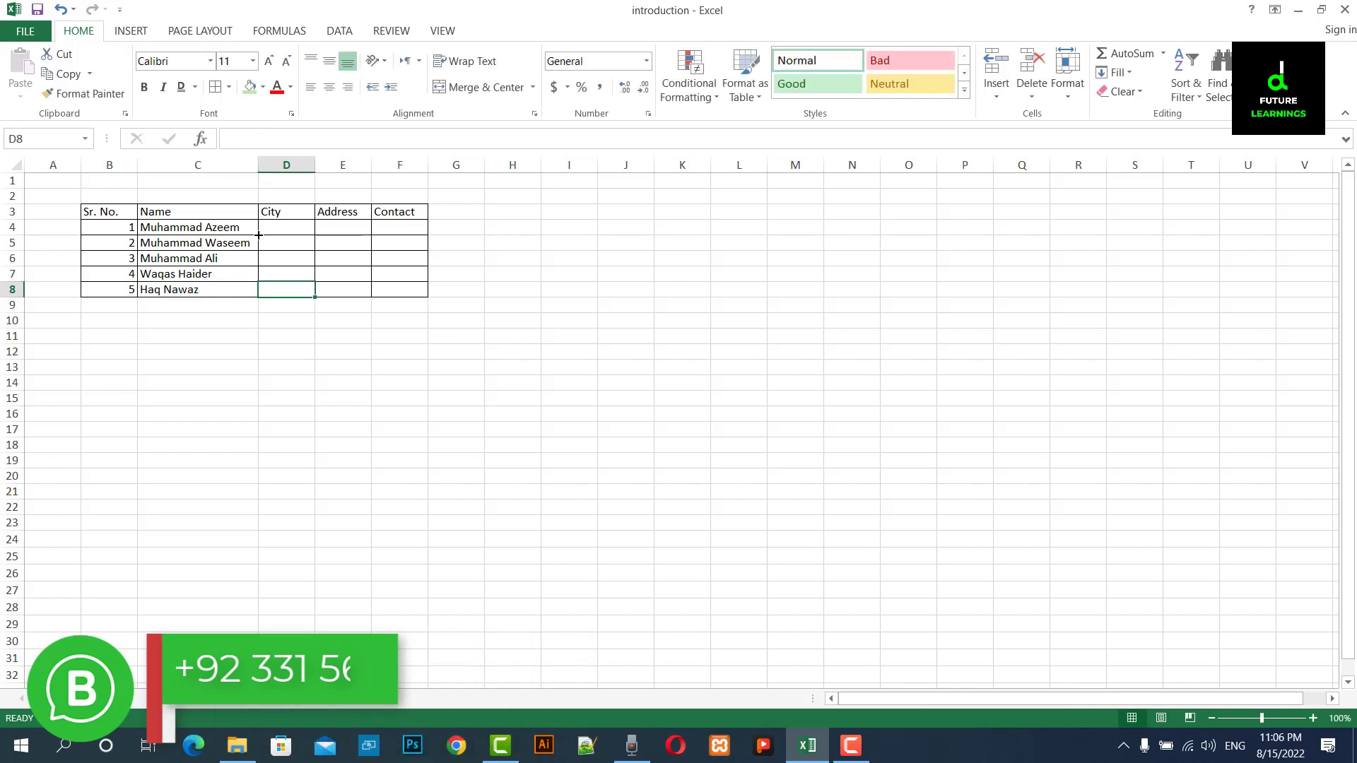
pyautogui.press('Up')
pyautogui.press('Up')
pyautogui.press('Up')
pyautogui.press('Up')
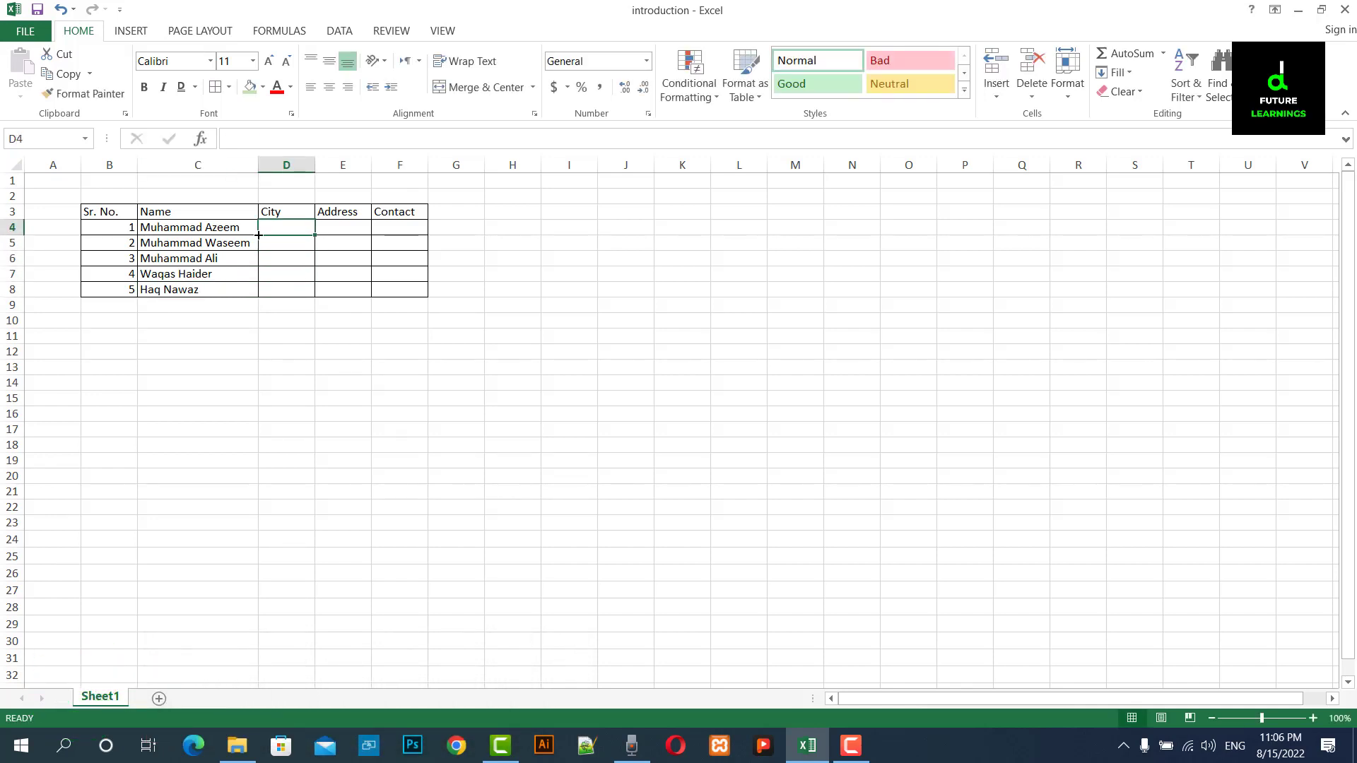
# Enter Chakwal and Lahore in the first two City cells.
pyautogui.write('Chakwal')
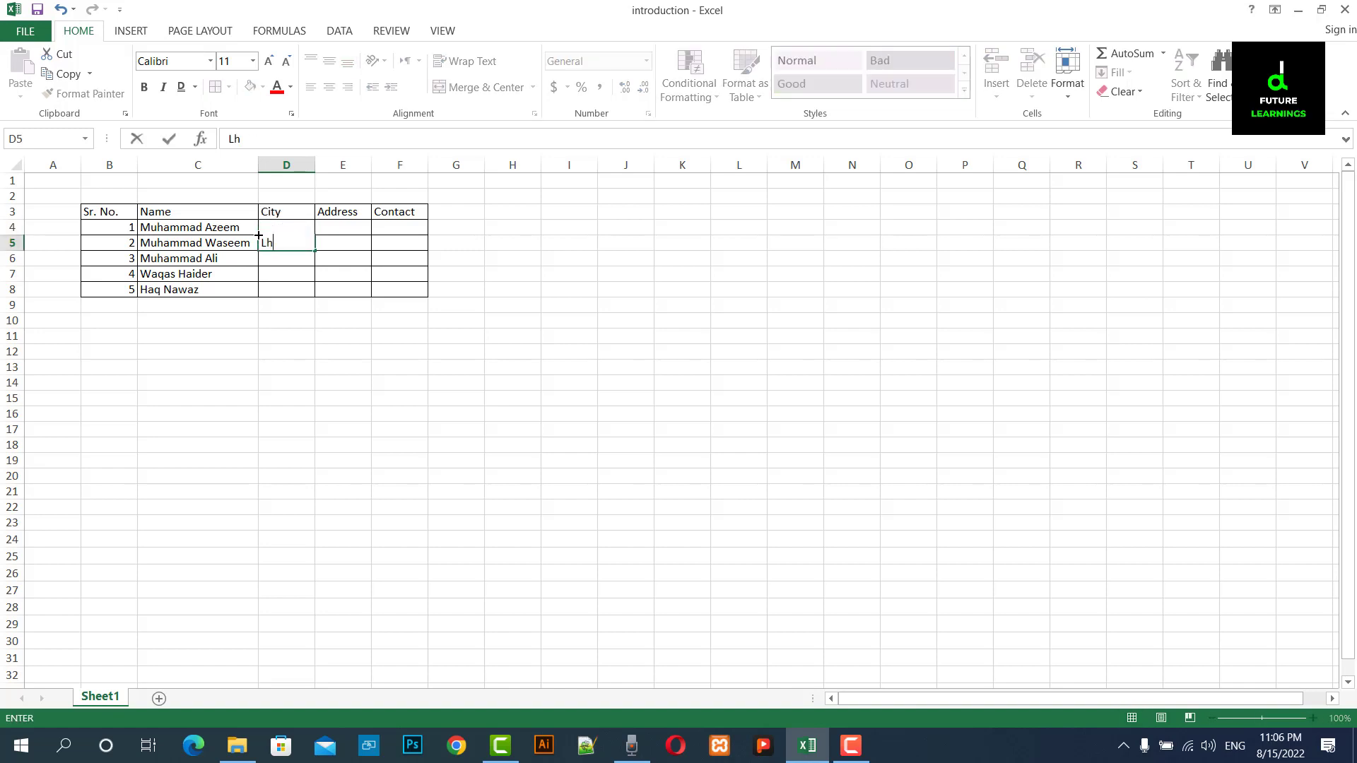
pyautogui.press('BackSpace')
pyautogui.write('ahore')
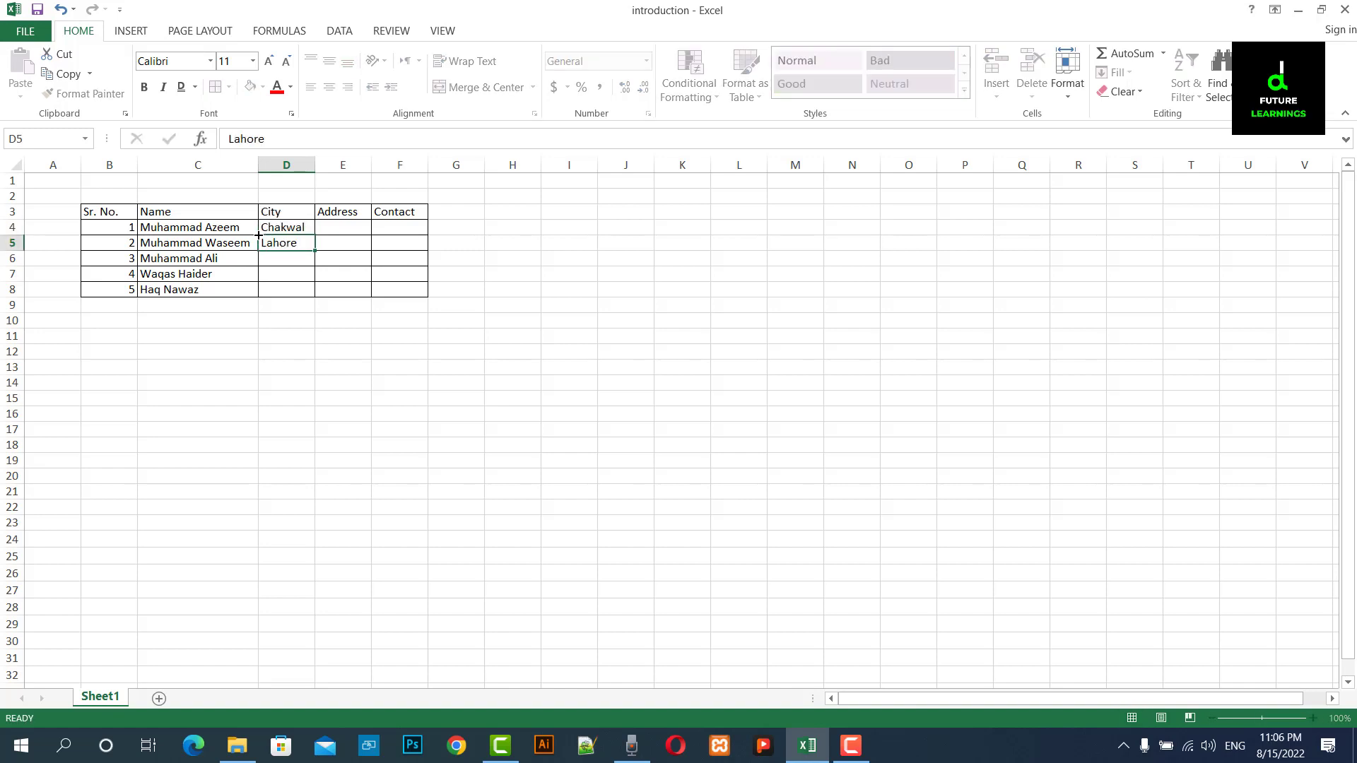
pyautogui.press('Return')
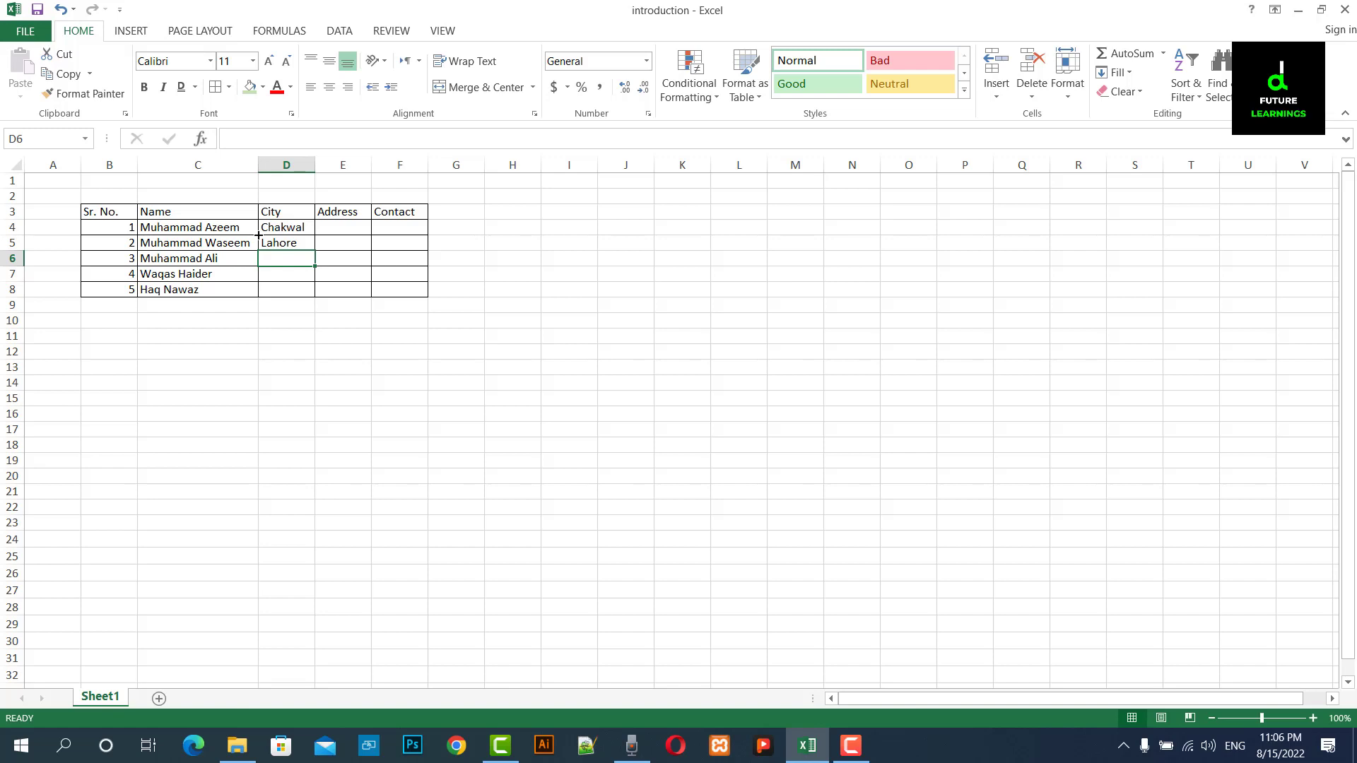
pyautogui.press('Down')
pyautogui.press('Up')
pyautogui.press('Down')
pyautogui.press('Down')
pyautogui.press('Up')
pyautogui.press('Up')
# Add Islamabad, Karachi and Queta in City cells D6:D8.
pyautogui.write('Islamabad')
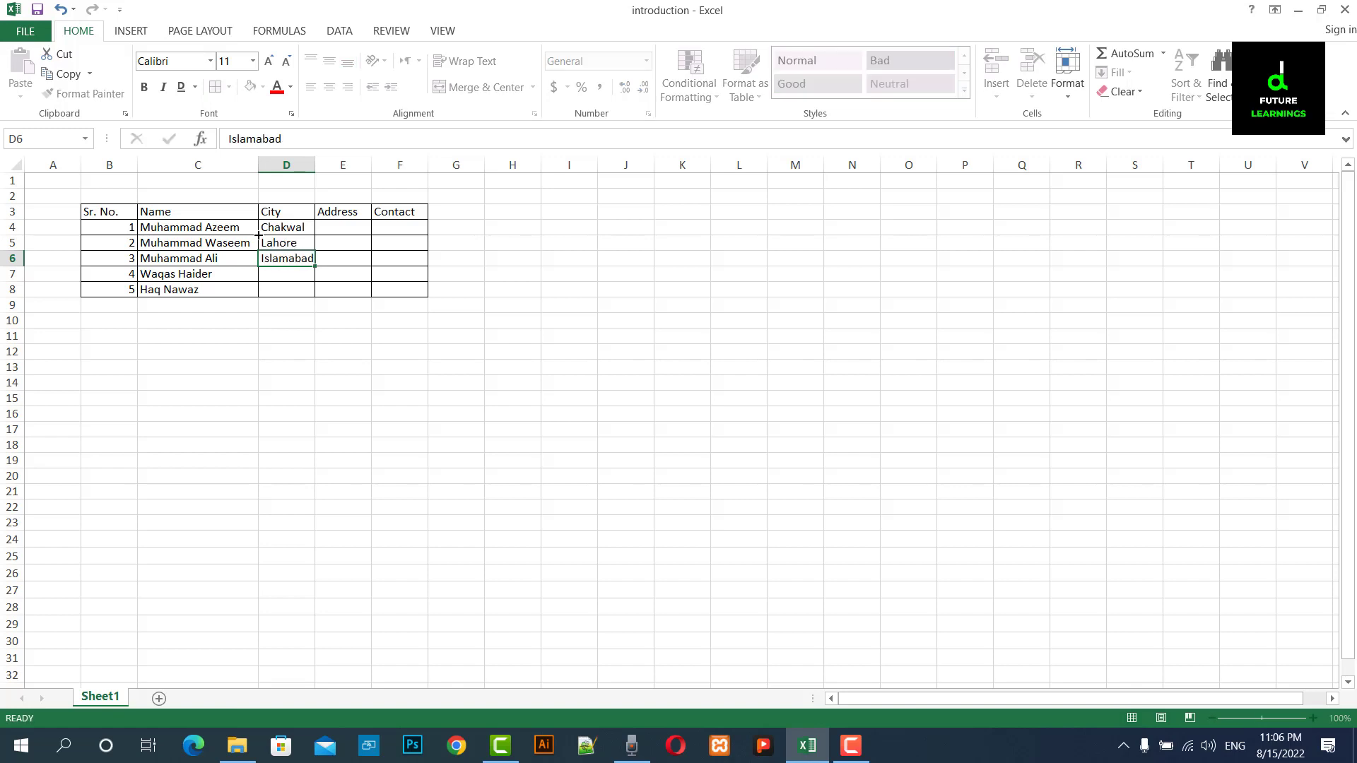
pyautogui.press('Return')
pyautogui.write('Karachi')
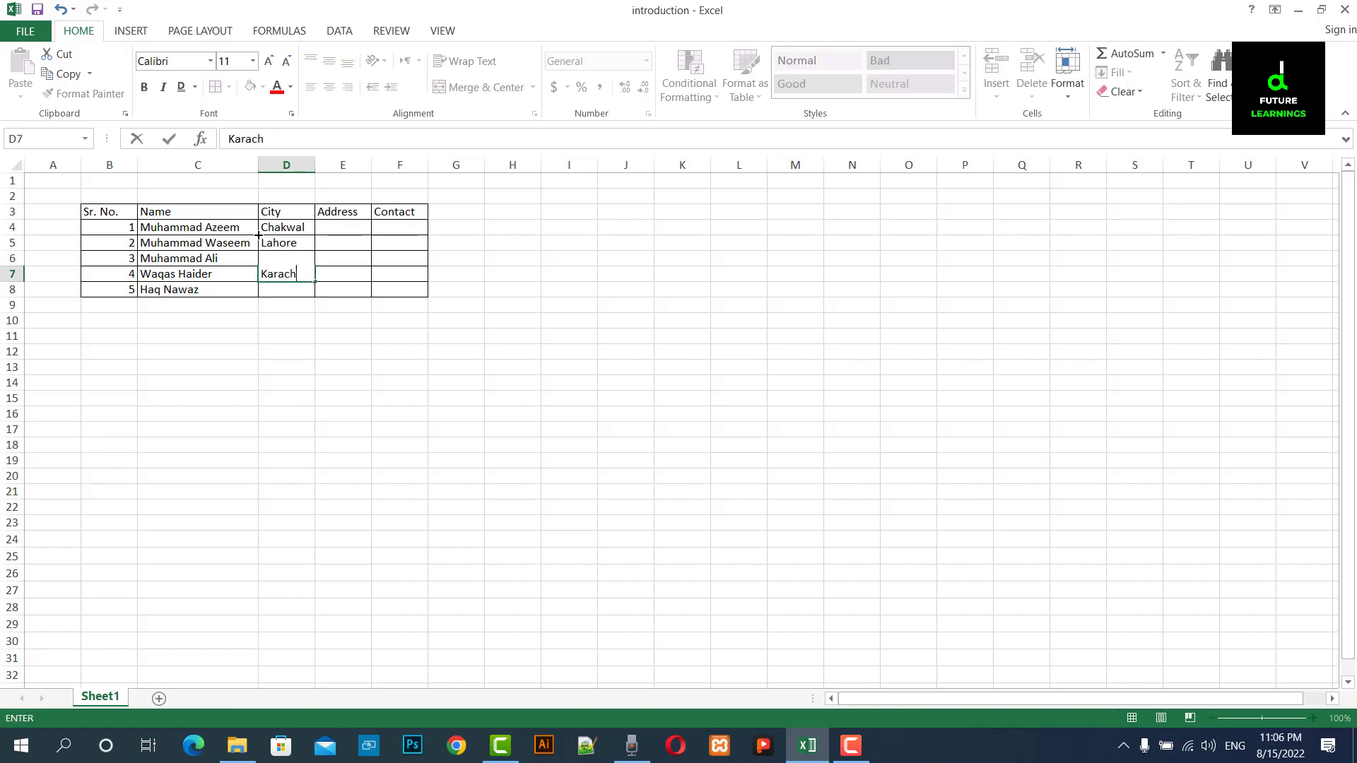
pyautogui.press('Return')
pyautogui.write('Queta')
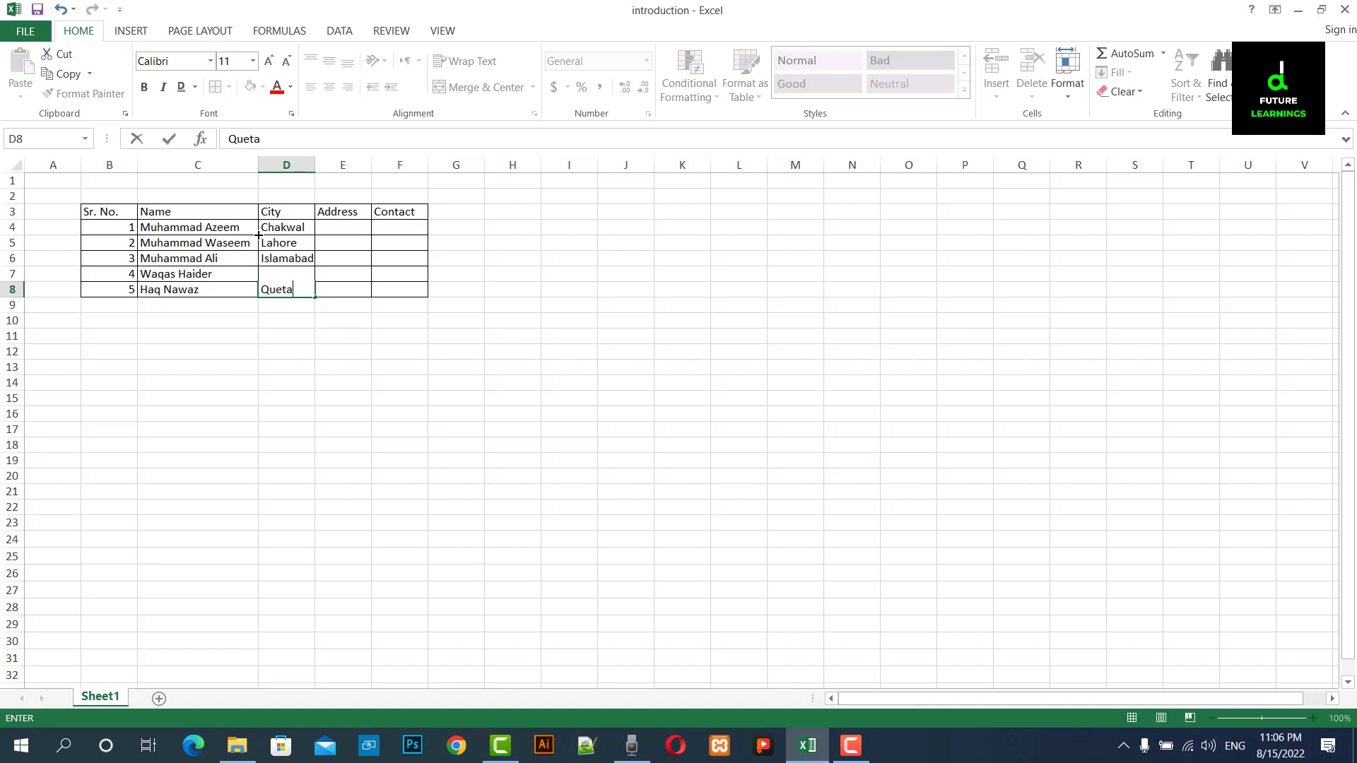
pyautogui.press('Tab')
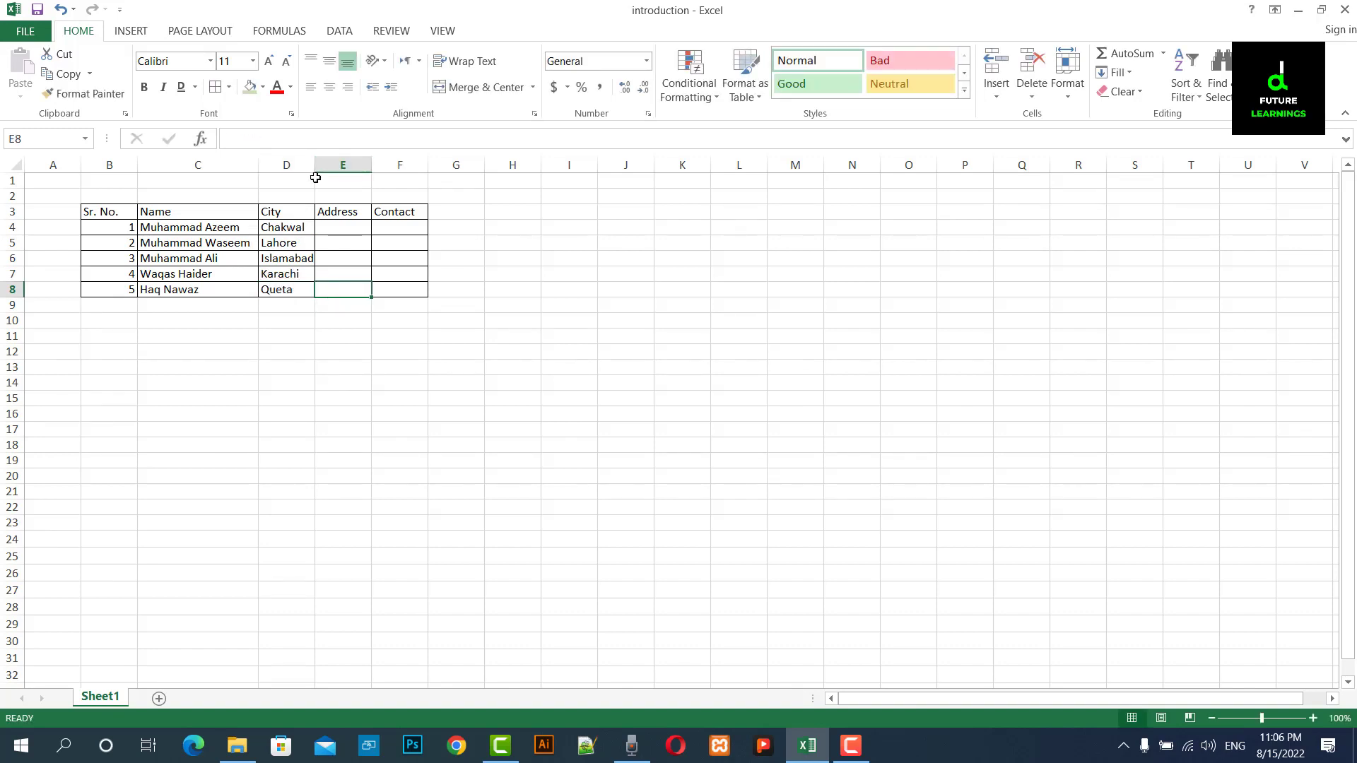
# Make the City column D slightly wider, undoing an accidental narrowing of column E.
pyautogui.moveTo(371, 165); pyautogui.dragTo(331, 172)
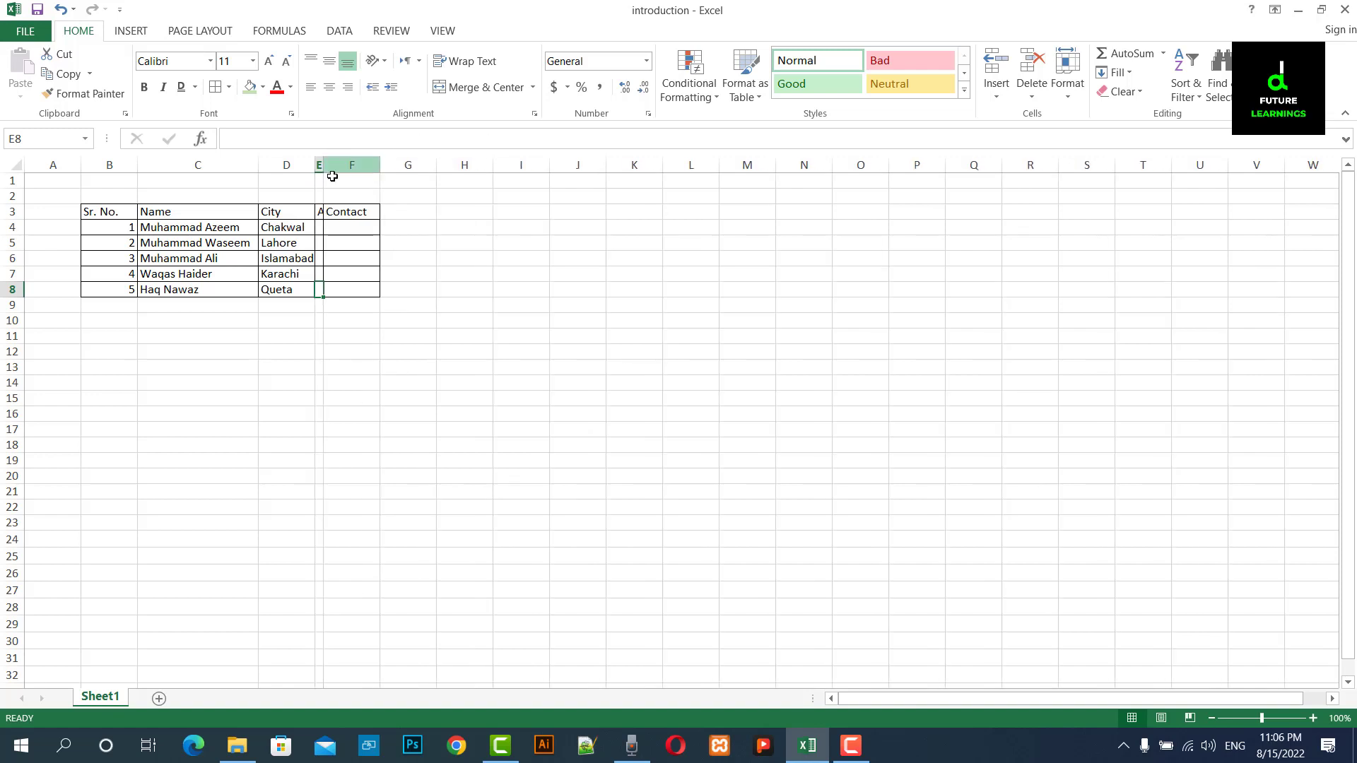
pyautogui.hotkey('ctrl', 'z')
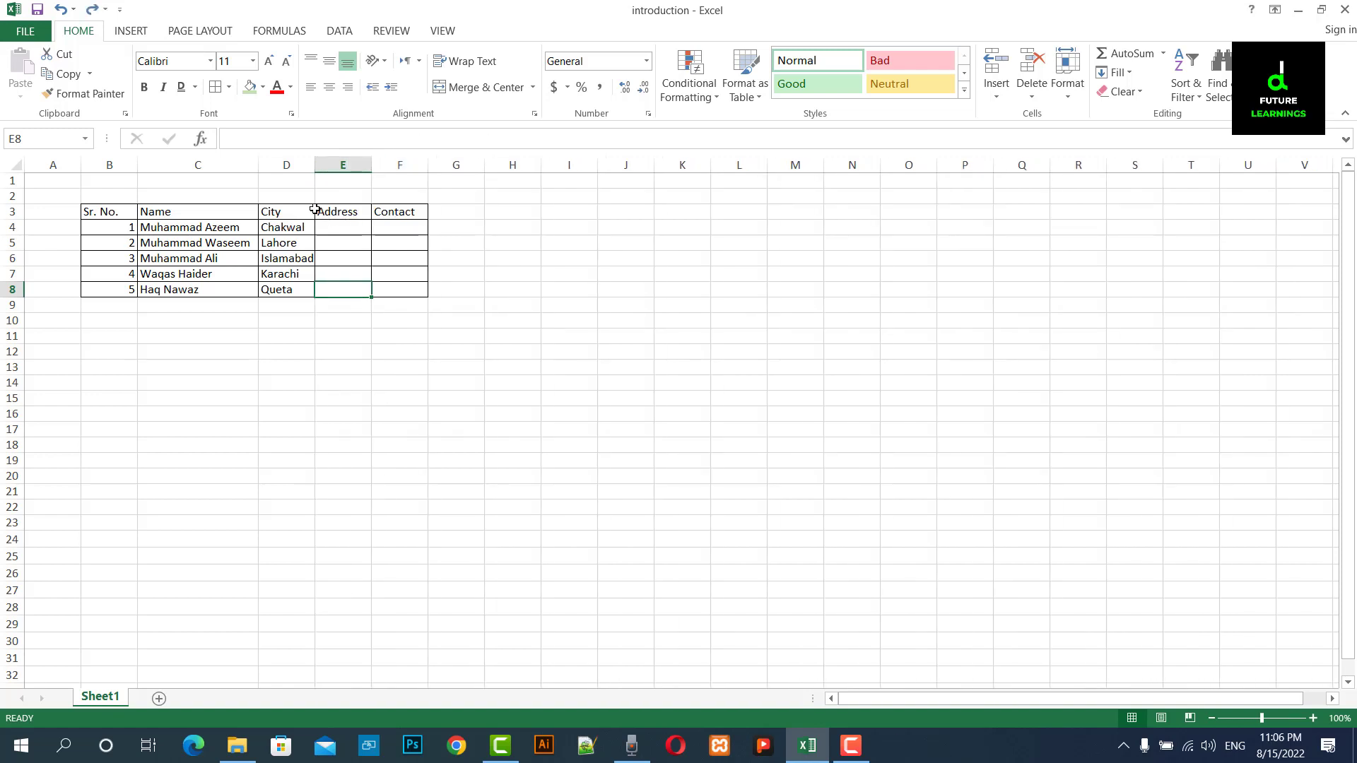
pyautogui.moveTo(316, 168); pyautogui.dragTo(338, 178)
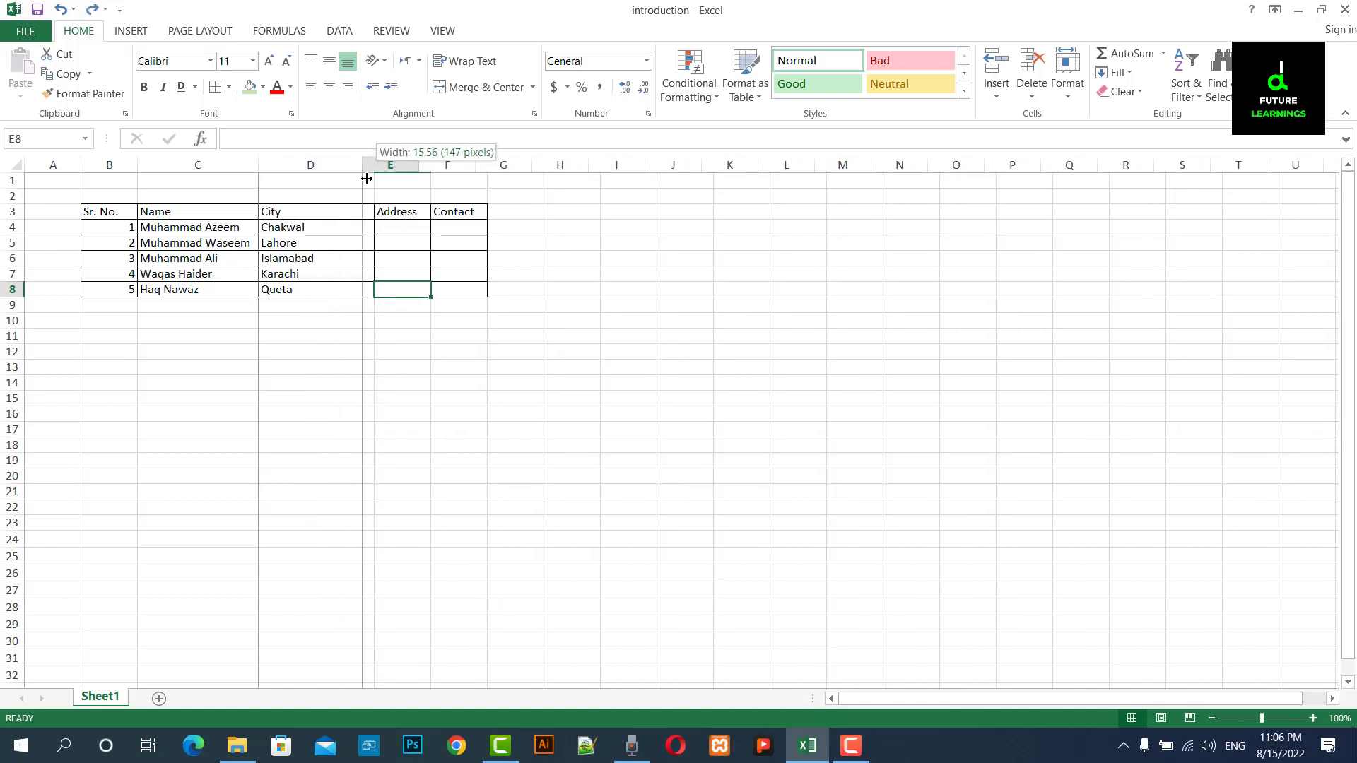
pyautogui.moveTo(338, 177); pyautogui.dragTo(325, 177)
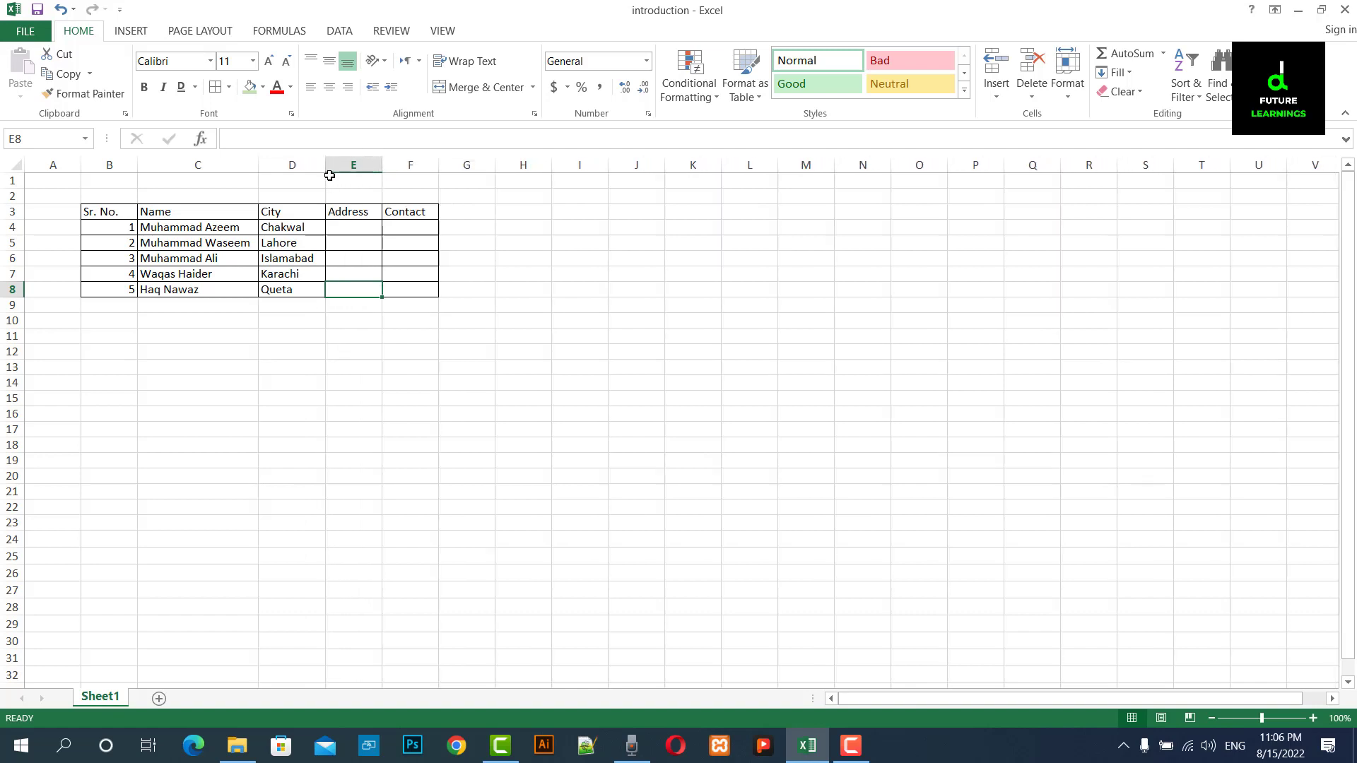
# Widen the Address column E considerably.
pyautogui.click(372, 228)
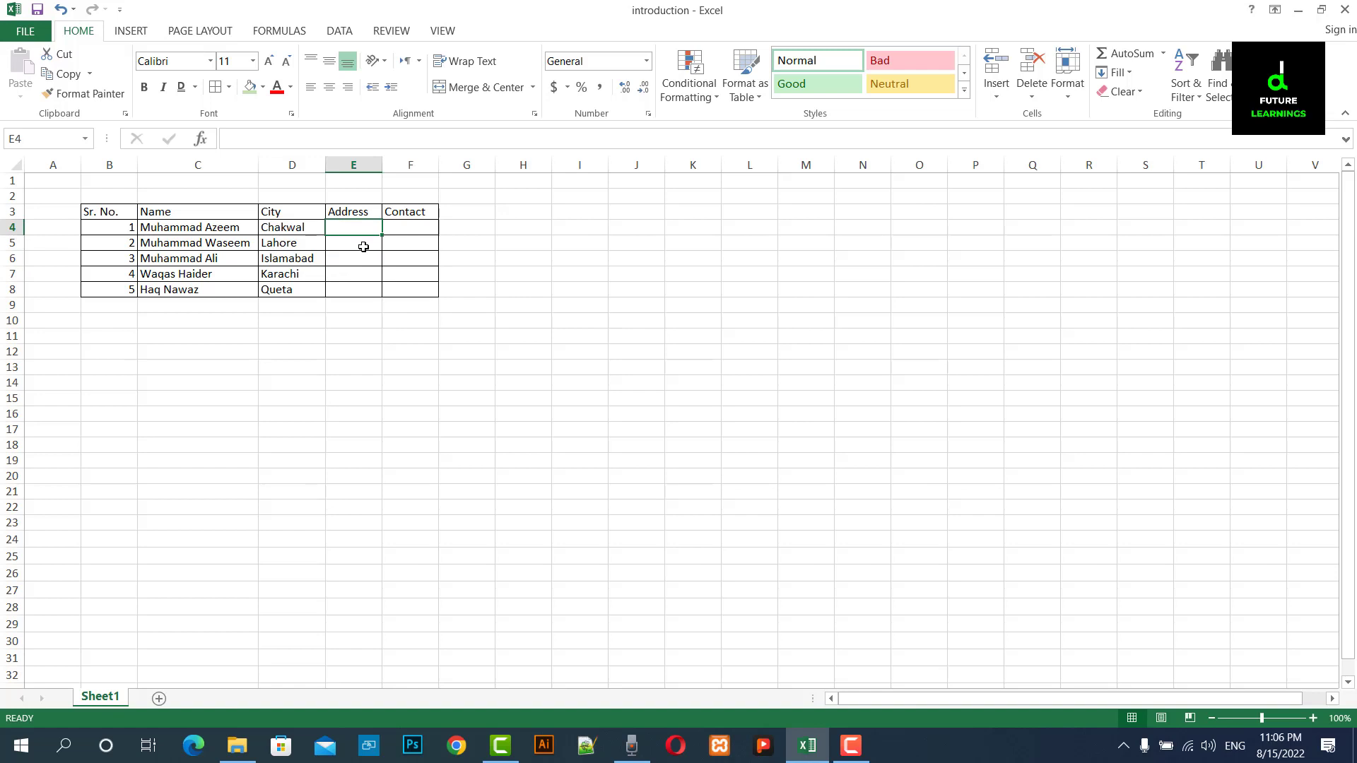
pyautogui.moveTo(381, 170); pyautogui.dragTo(584, 174)
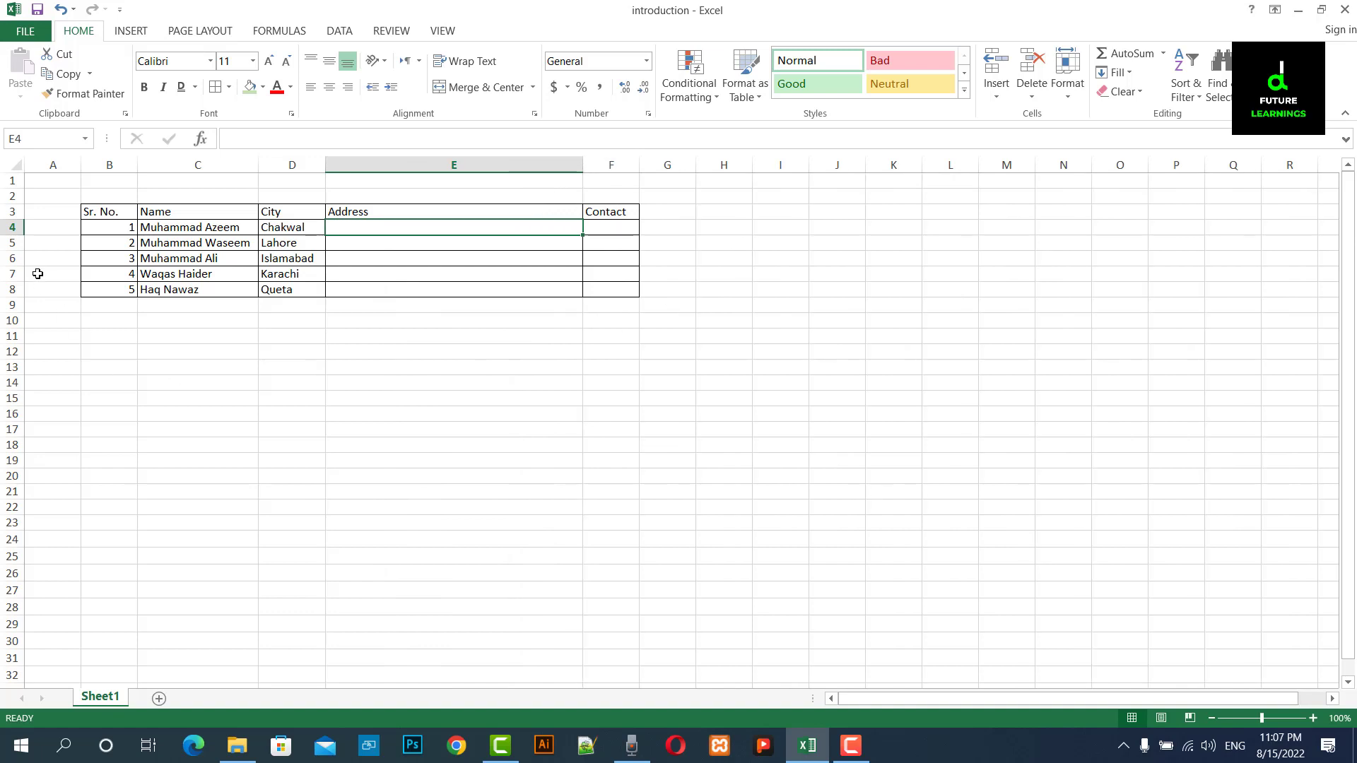
pyautogui.moveTo(11, 228); pyautogui.dragTo(8, 290)
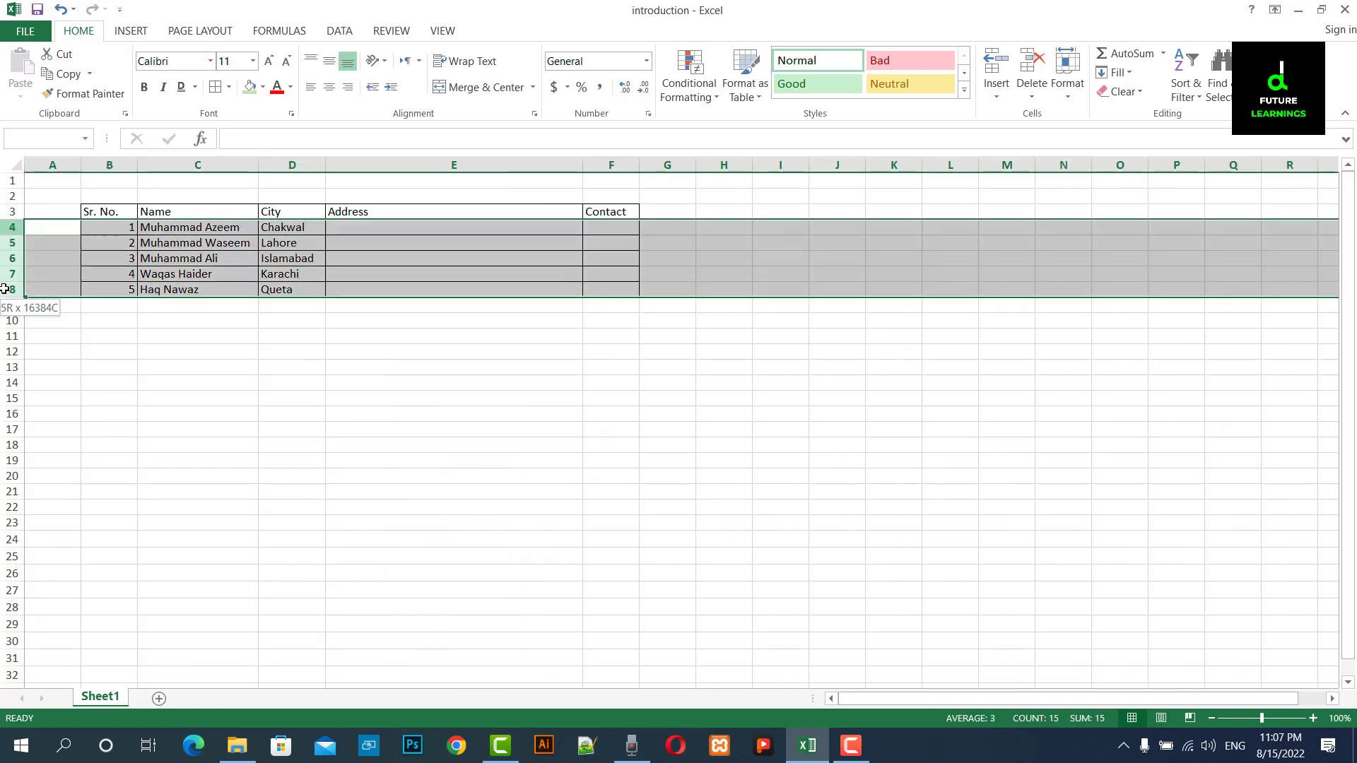
pyautogui.click(6, 289)
pyautogui.click(441, 225)
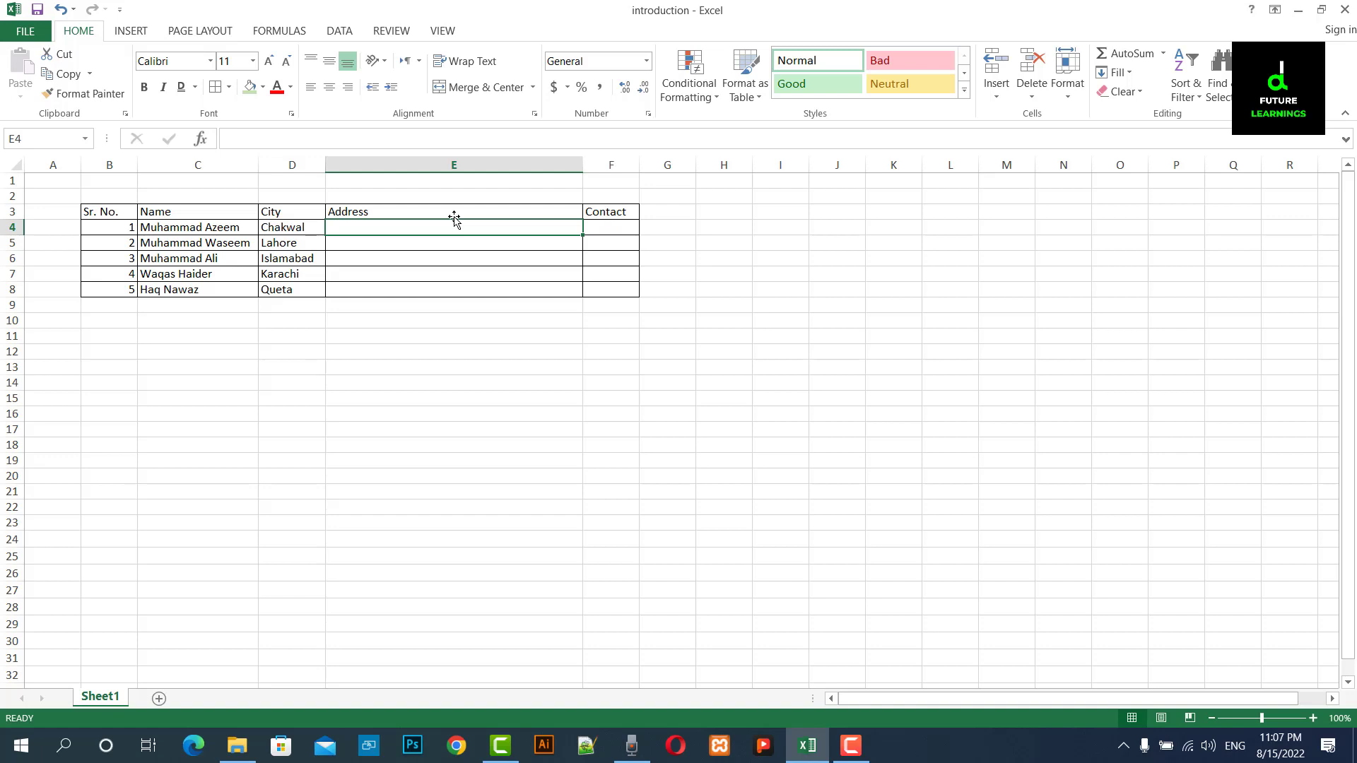
# Type placeholder address text in E4 and fill it down to E8.
pyautogui.hotkey('ctrl', 'z')
pyautogui.write('A')
pyautogui.press('BackSpace')
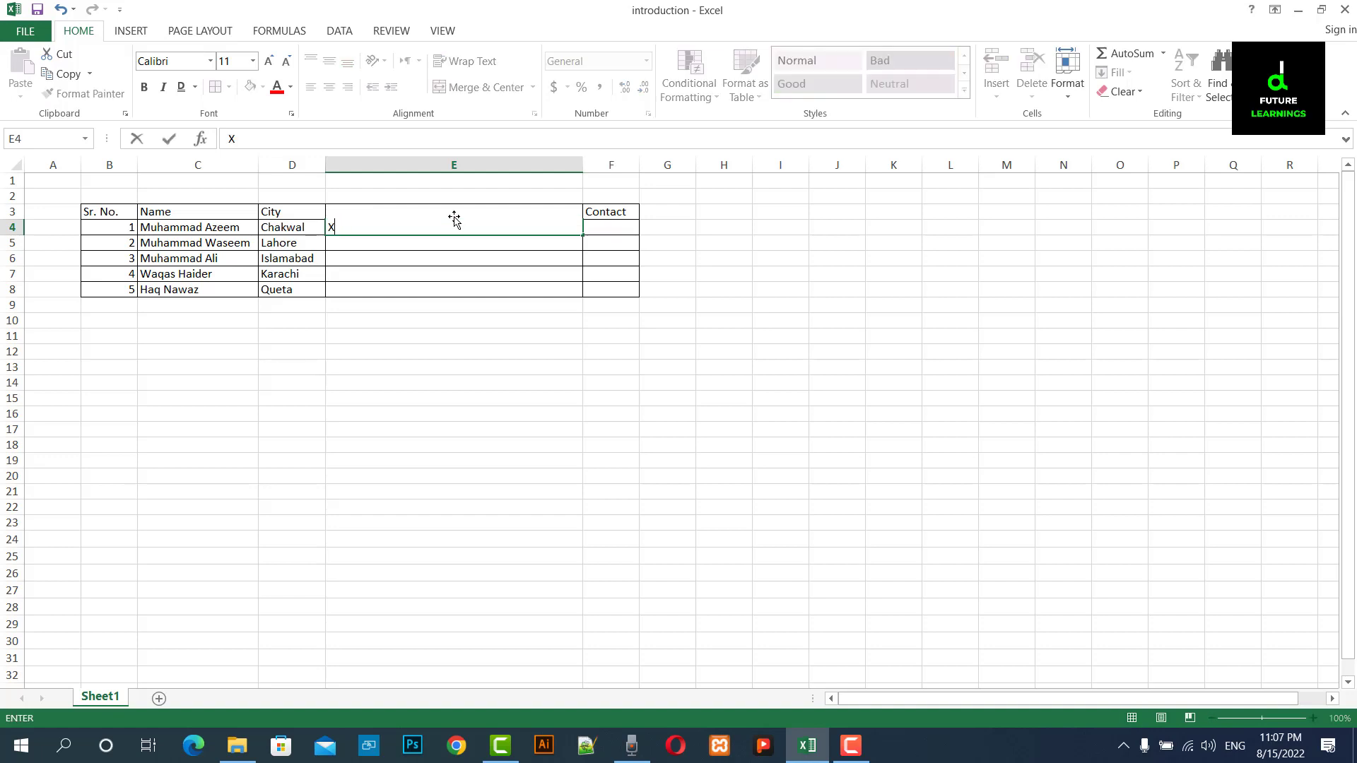
pyautogui.press('F2')
pyautogui.press('BackSpace')
pyautogui.write('T')
pyautogui.write('yz , ')
pyautogui.write('realad')
pyautogui.write('afdsalf')
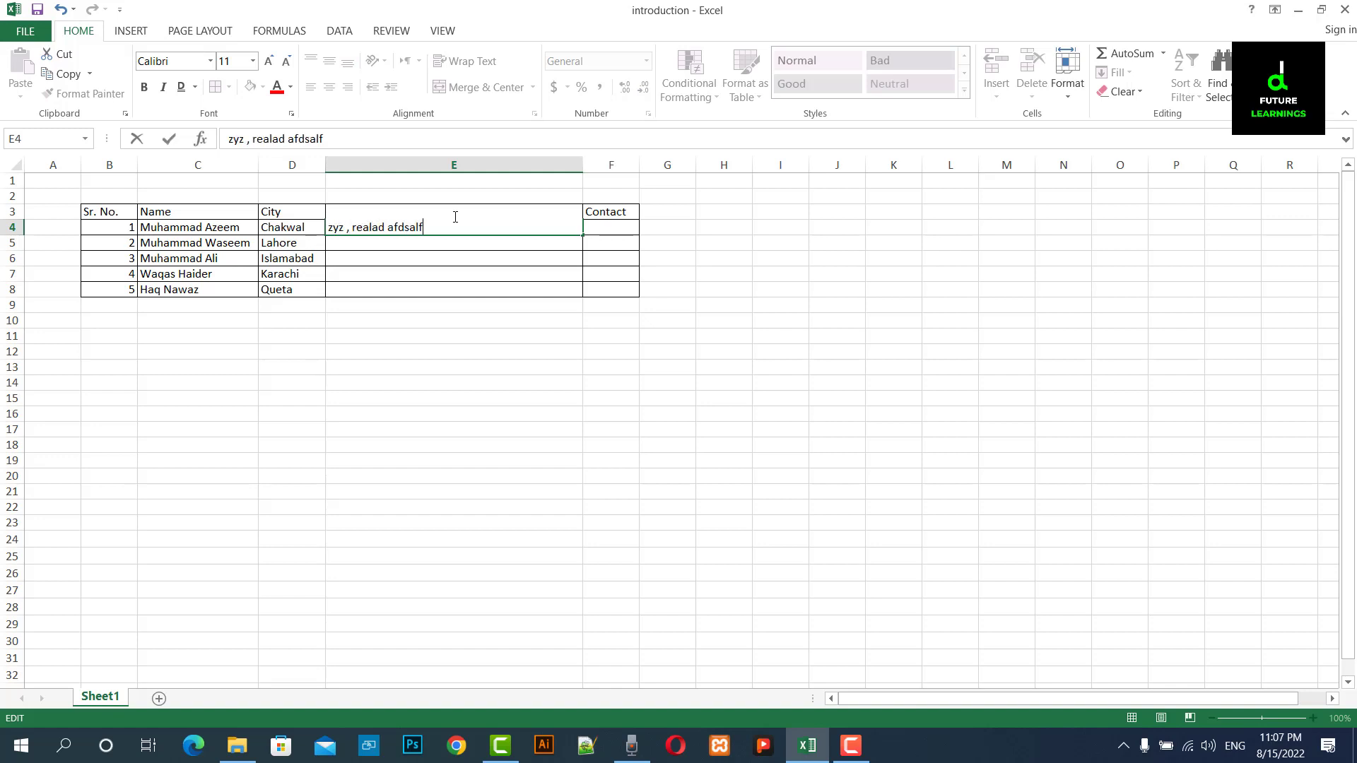
pyautogui.write('jdsalkj as dflkjjadfklj')
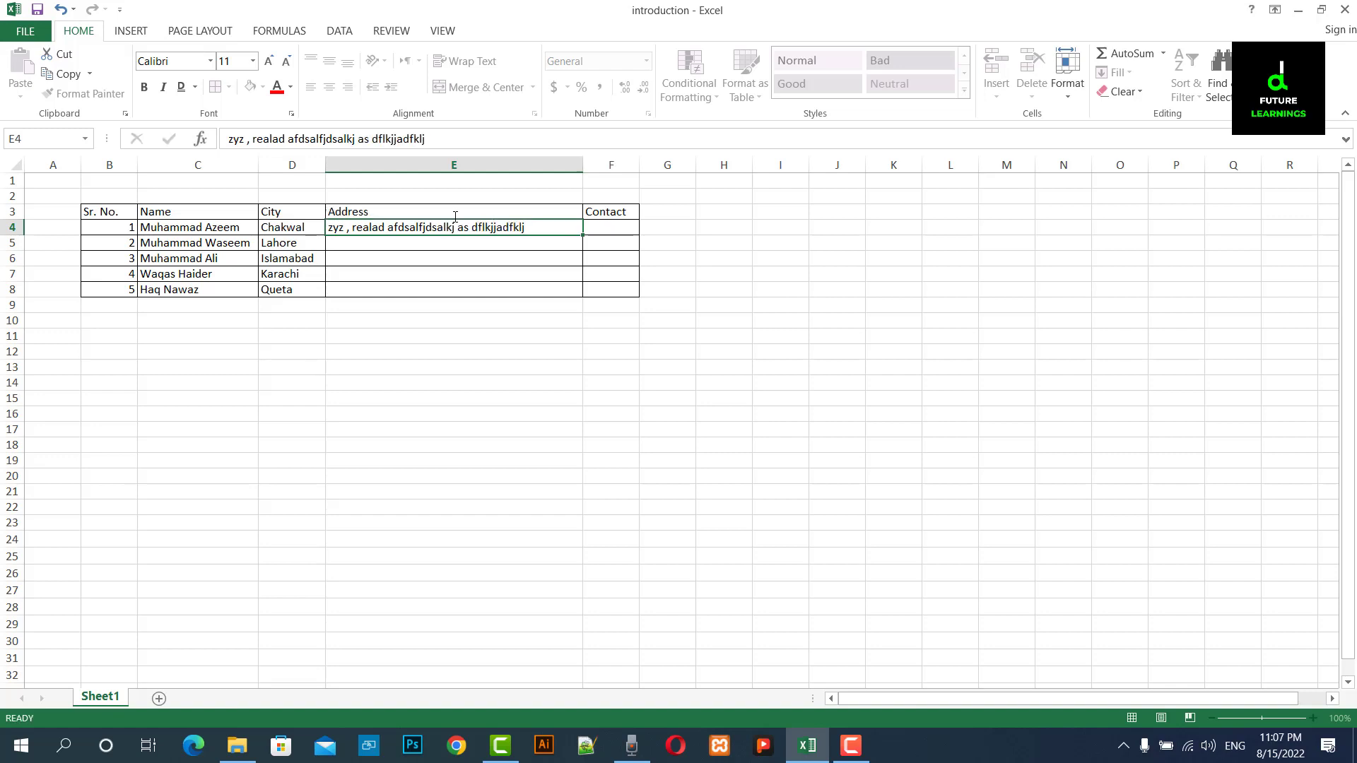
pyautogui.press('Return')
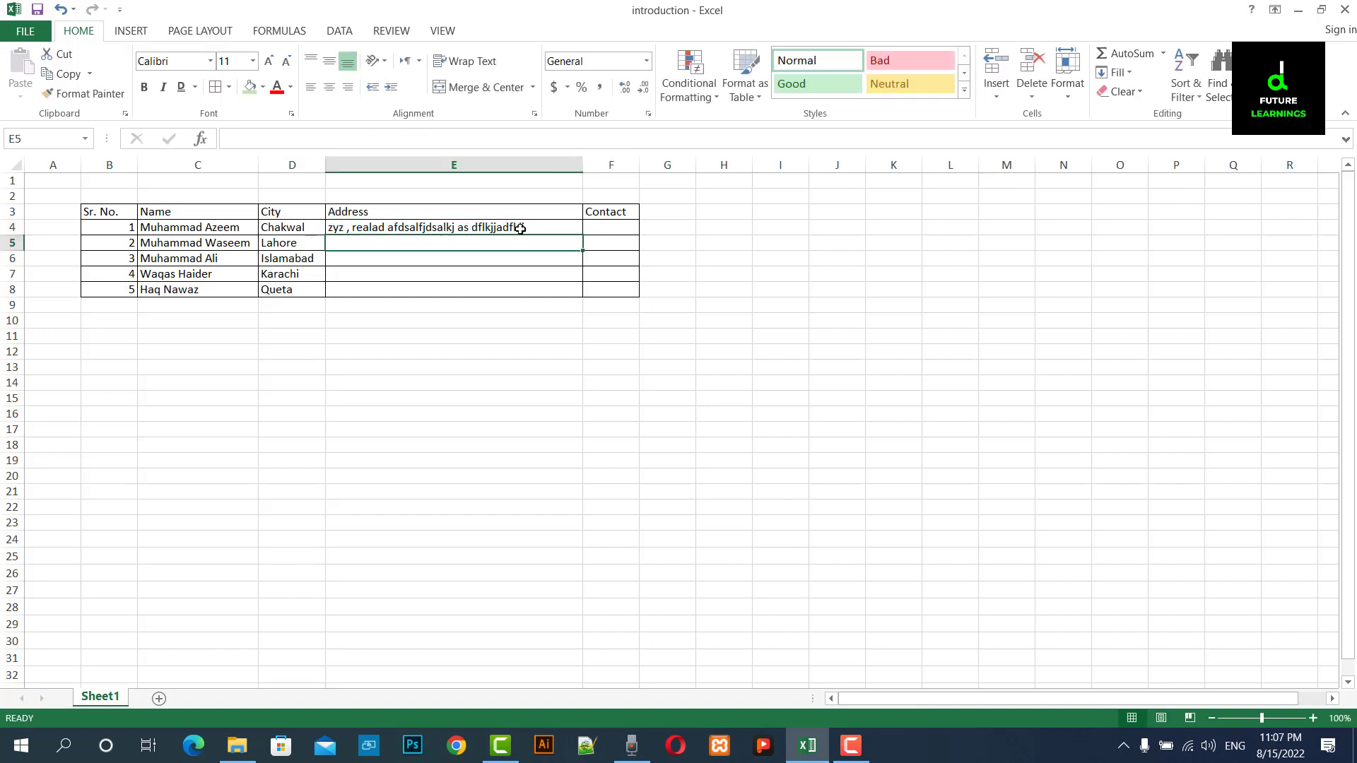
pyautogui.click(520, 228)
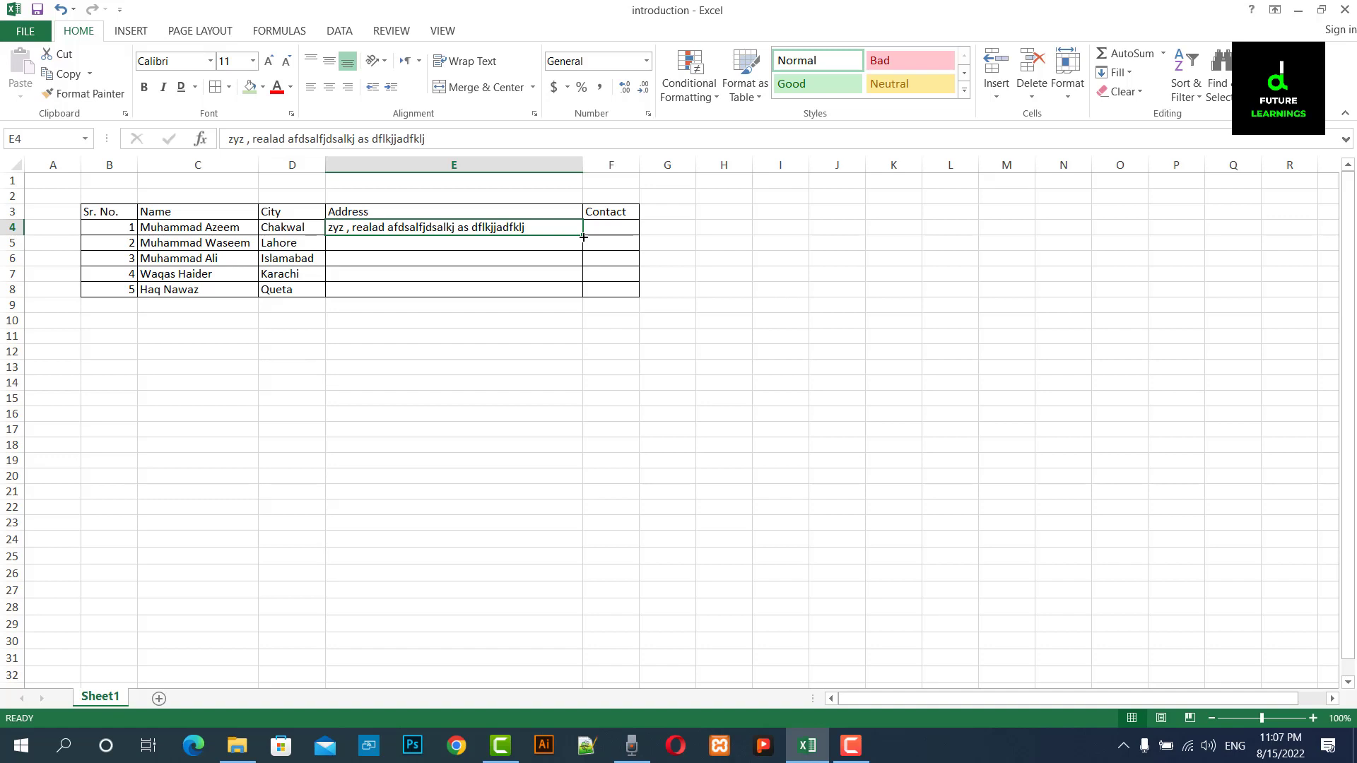
pyautogui.moveTo(583, 236); pyautogui.dragTo(581, 290)
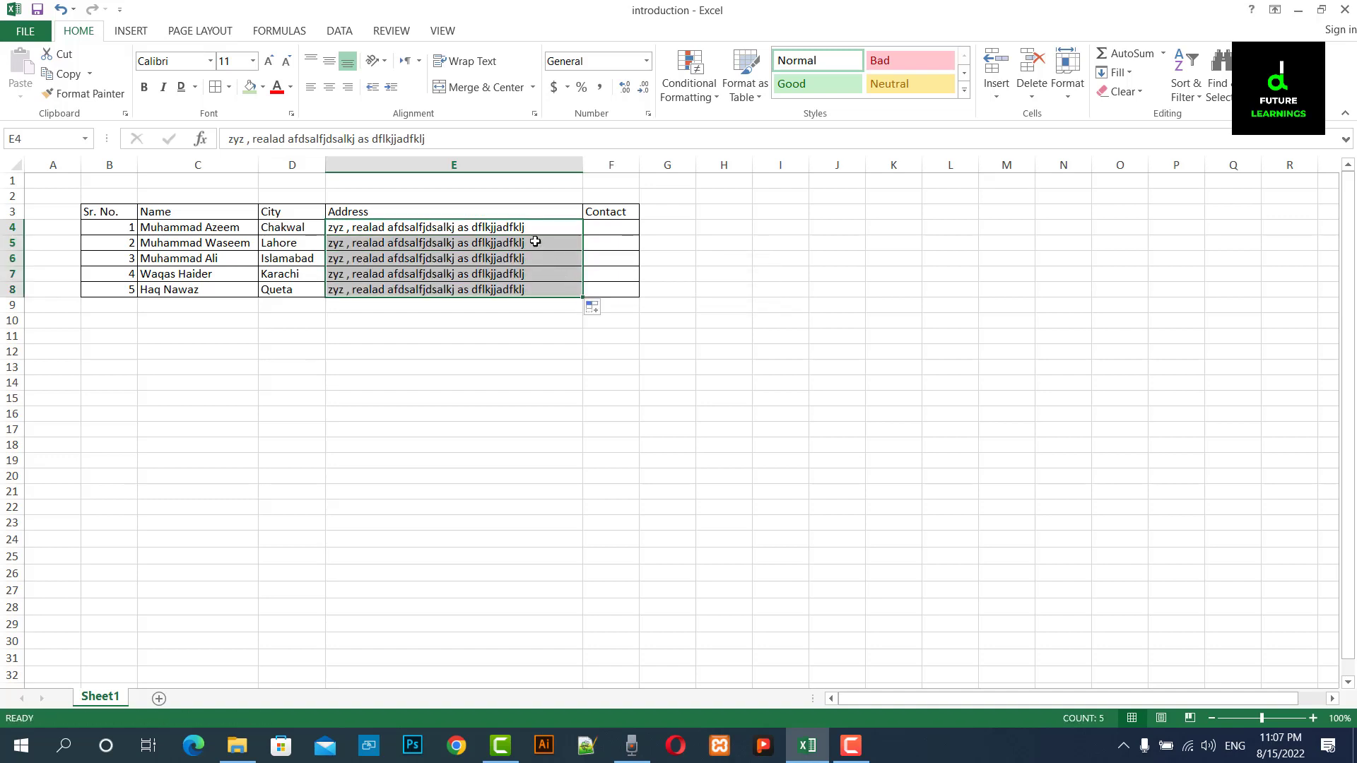
pyautogui.doubleClick(523, 258)
# Enter a placeholder contact number in each cell F4:F8.
pyautogui.click(618, 229)
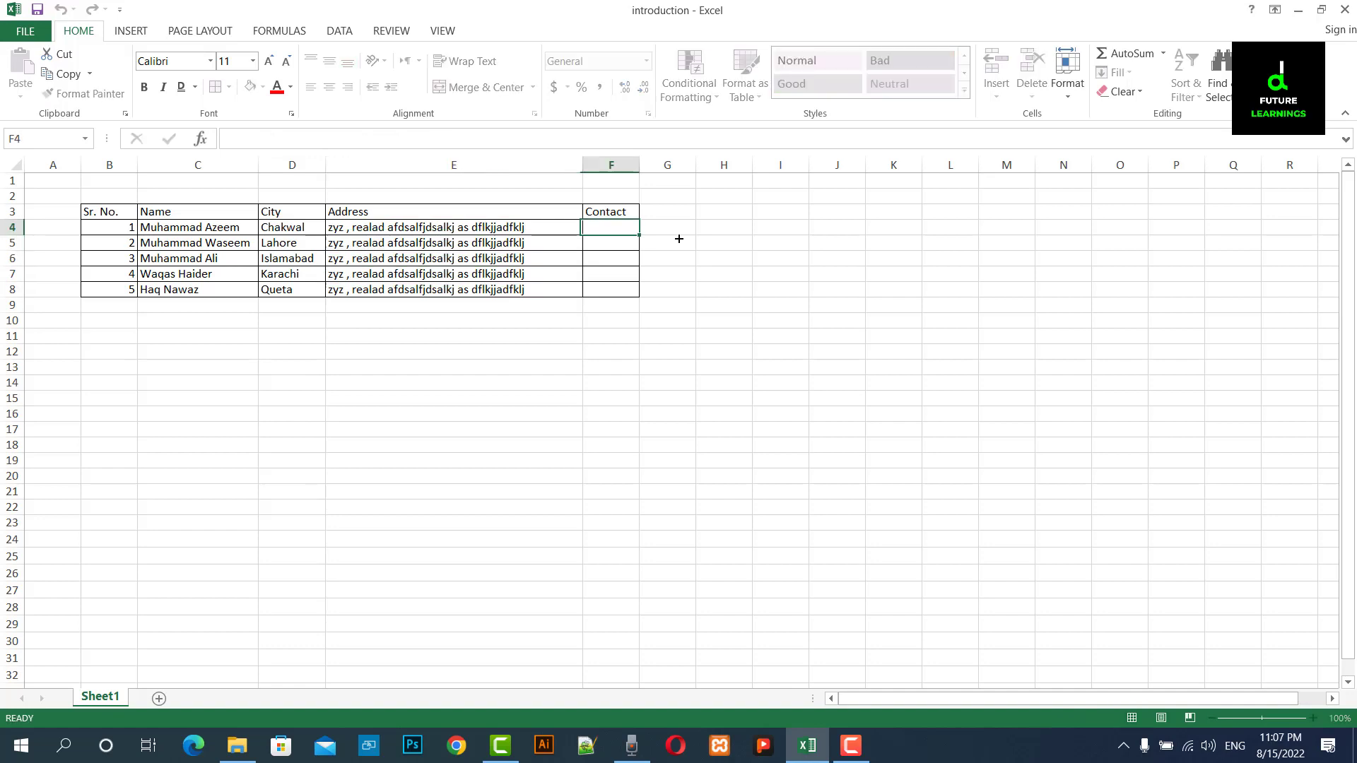
pyautogui.write('123')
pyautogui.hotkey('ctrl', 'Return')
pyautogui.press('Return')
pyautogui.write('123')
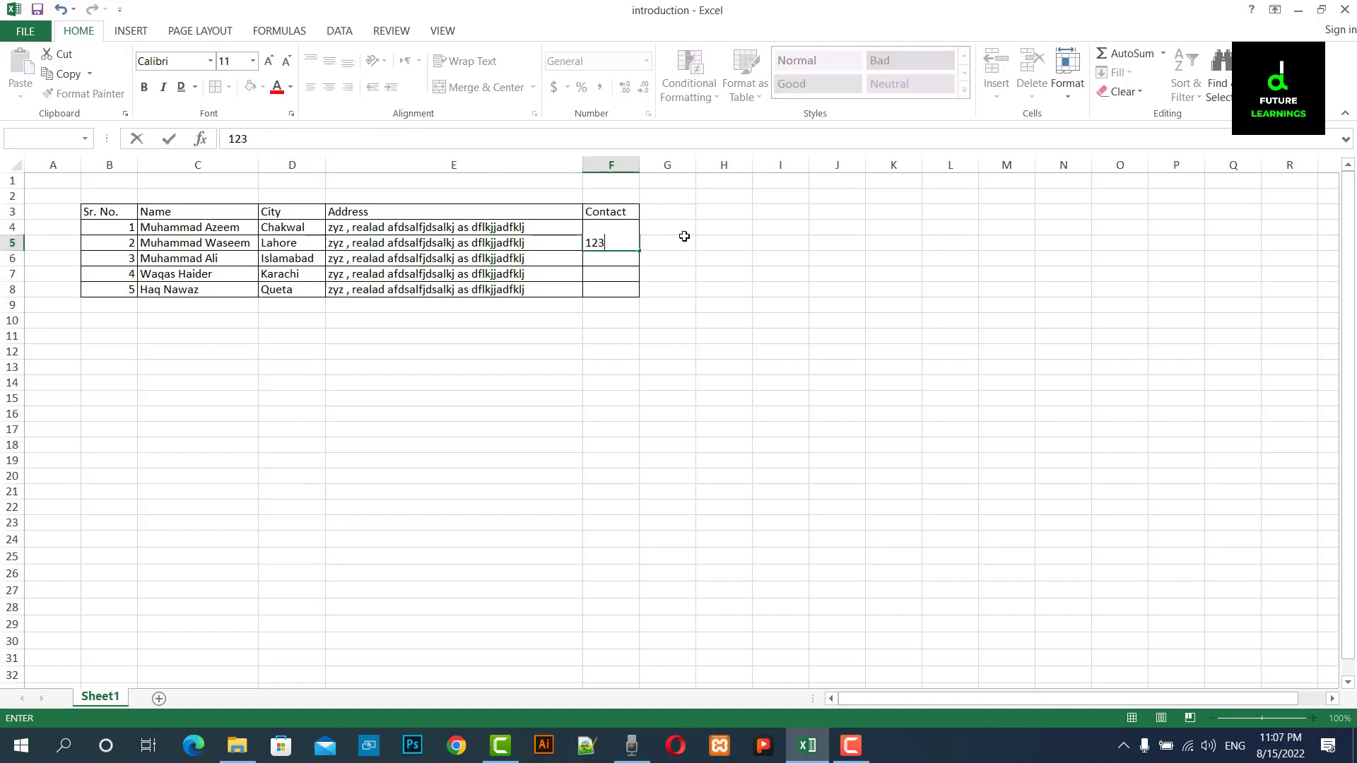
pyautogui.press('Return')
pyautogui.write('123')
pyautogui.press('Escape')
pyautogui.press('Return')
pyautogui.write('132')
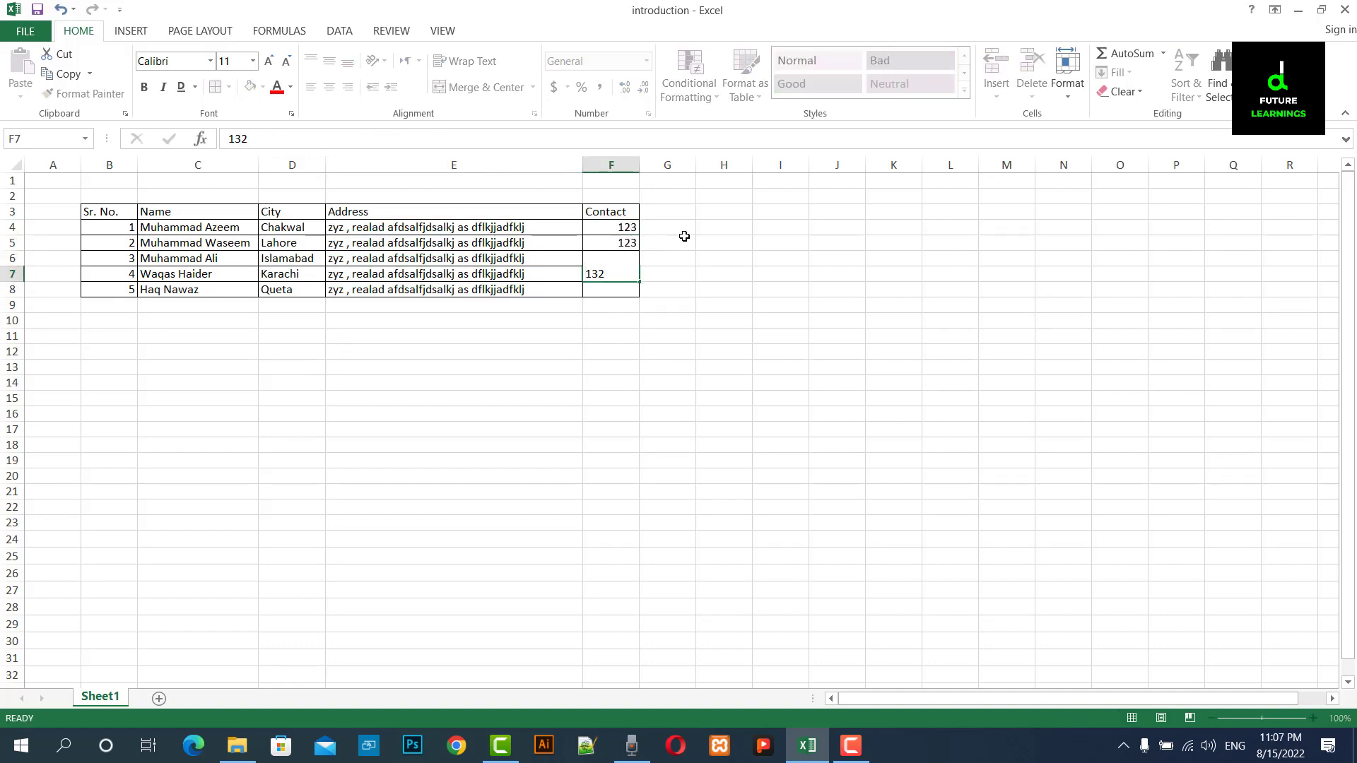
pyautogui.press('Return')
pyautogui.write('321')
pyautogui.press('Return')
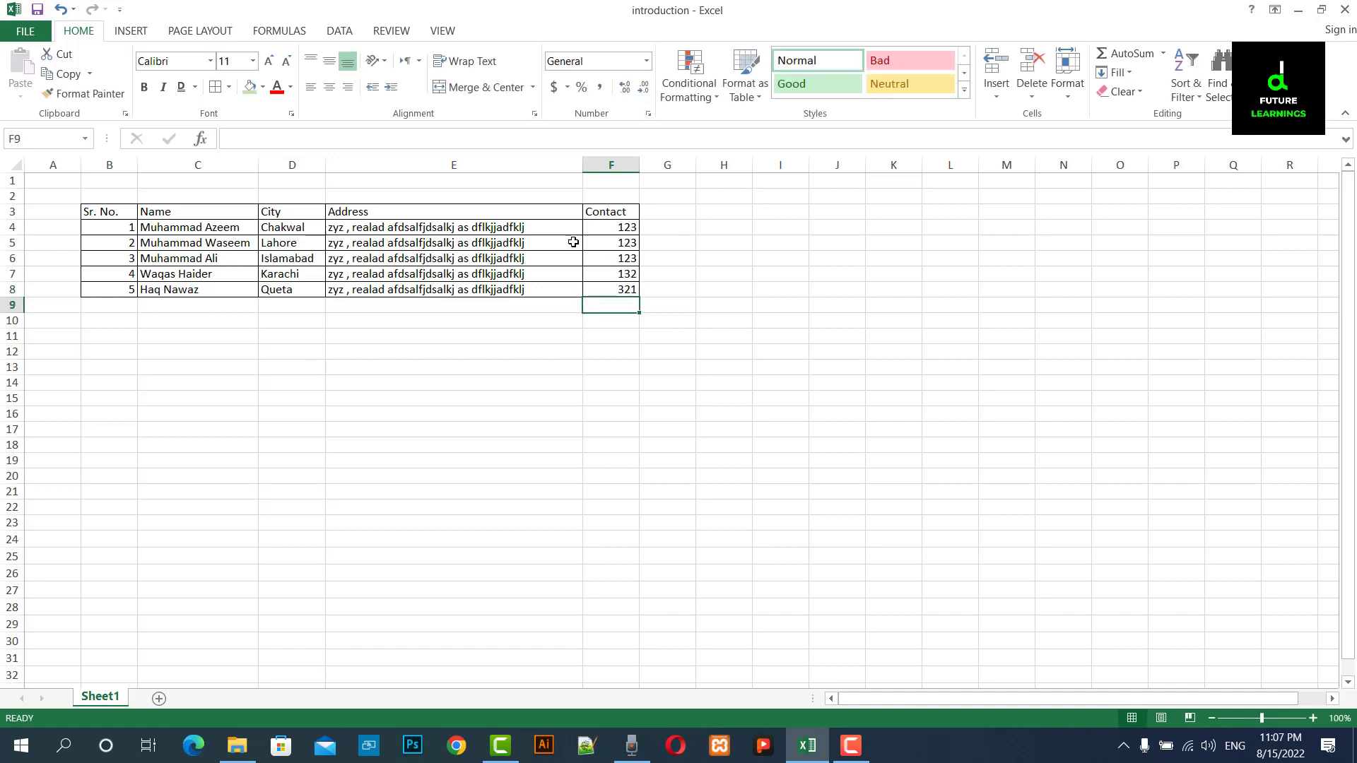
pyautogui.click(569, 242)
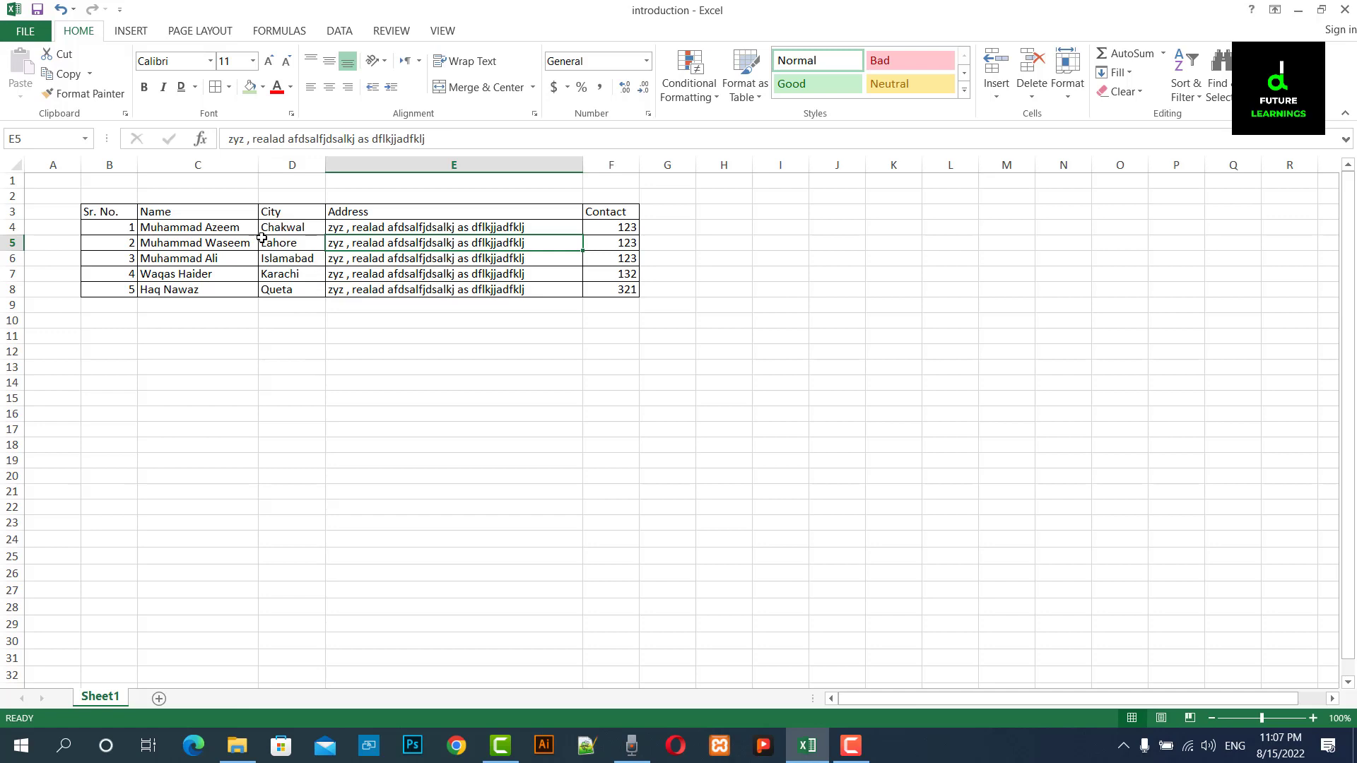
# Make the header row B3:F3 bold and center it horizontally and vertically.
pyautogui.moveTo(146, 212); pyautogui.dragTo(608, 226)
pyautogui.click(110, 210)
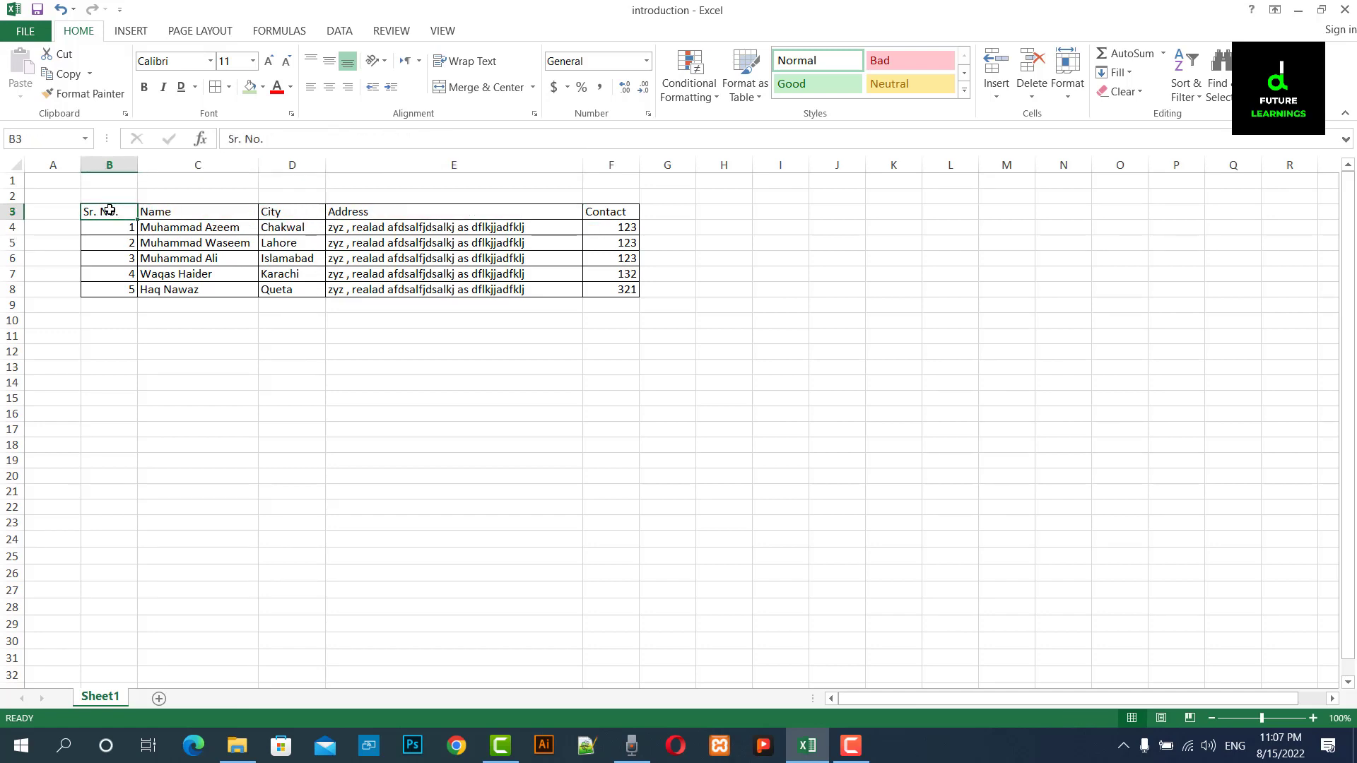
pyautogui.hotkey('shift', 'Right')
pyautogui.hotkey('shift', 'Right')
pyautogui.hotkey('shift', 'Right')
pyautogui.hotkey('shift', 'Right')
pyautogui.hotkey('shift', 'Right')
pyautogui.hotkey('shift', 'Left')
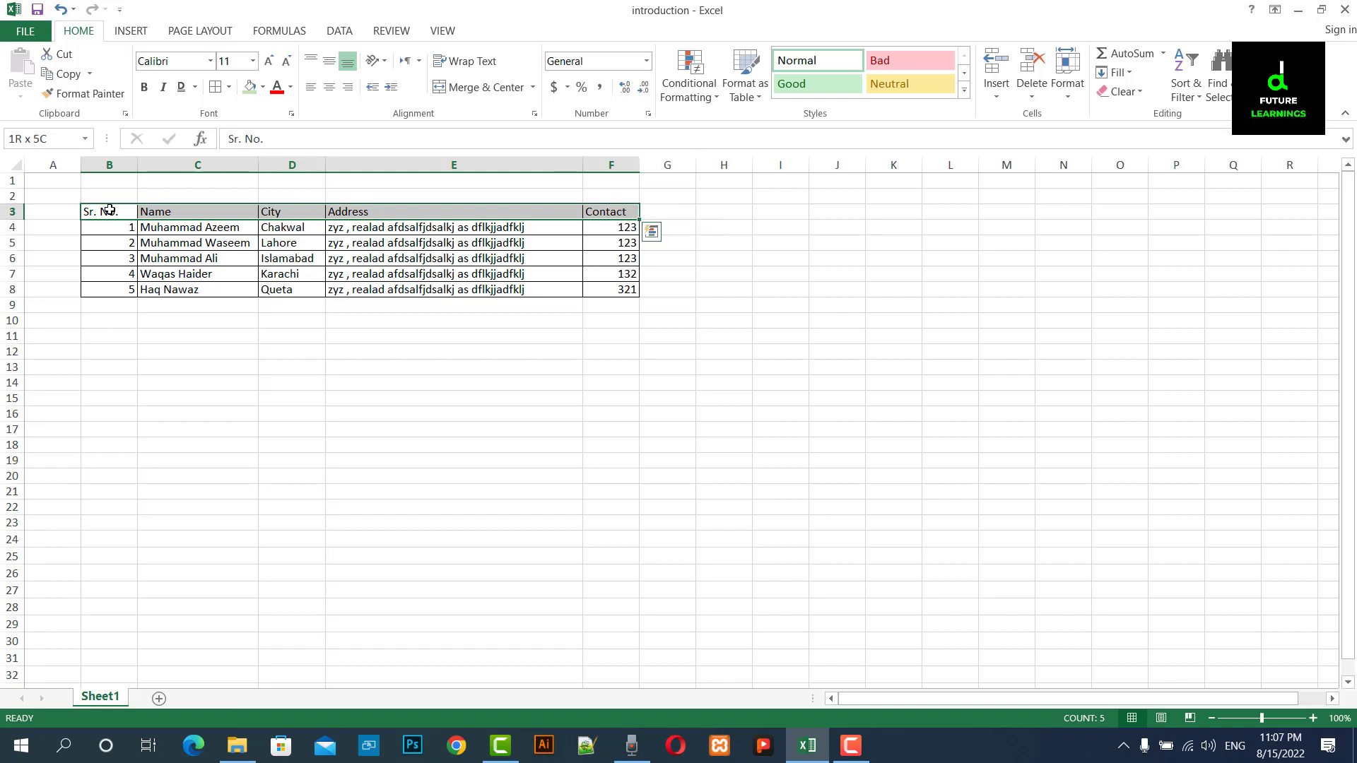
pyautogui.click(146, 87)
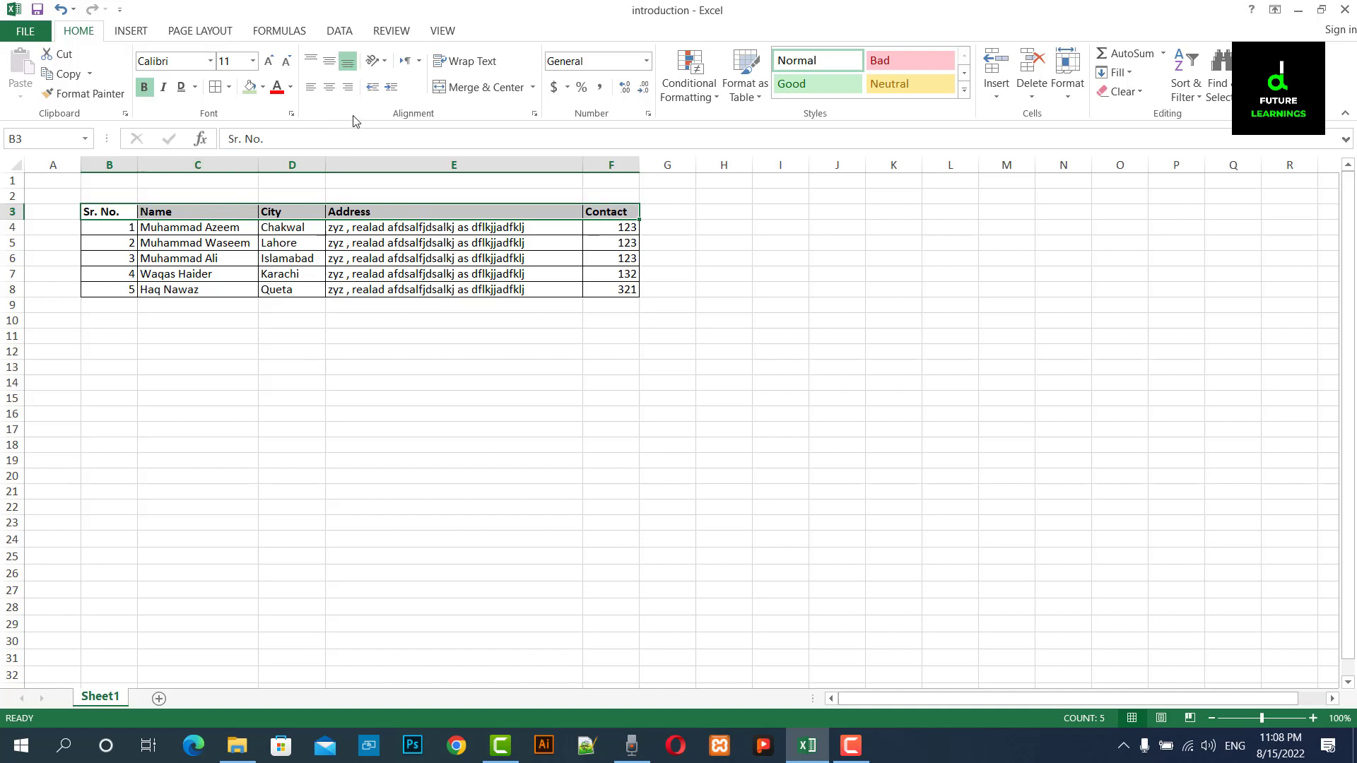
pyautogui.click(330, 86)
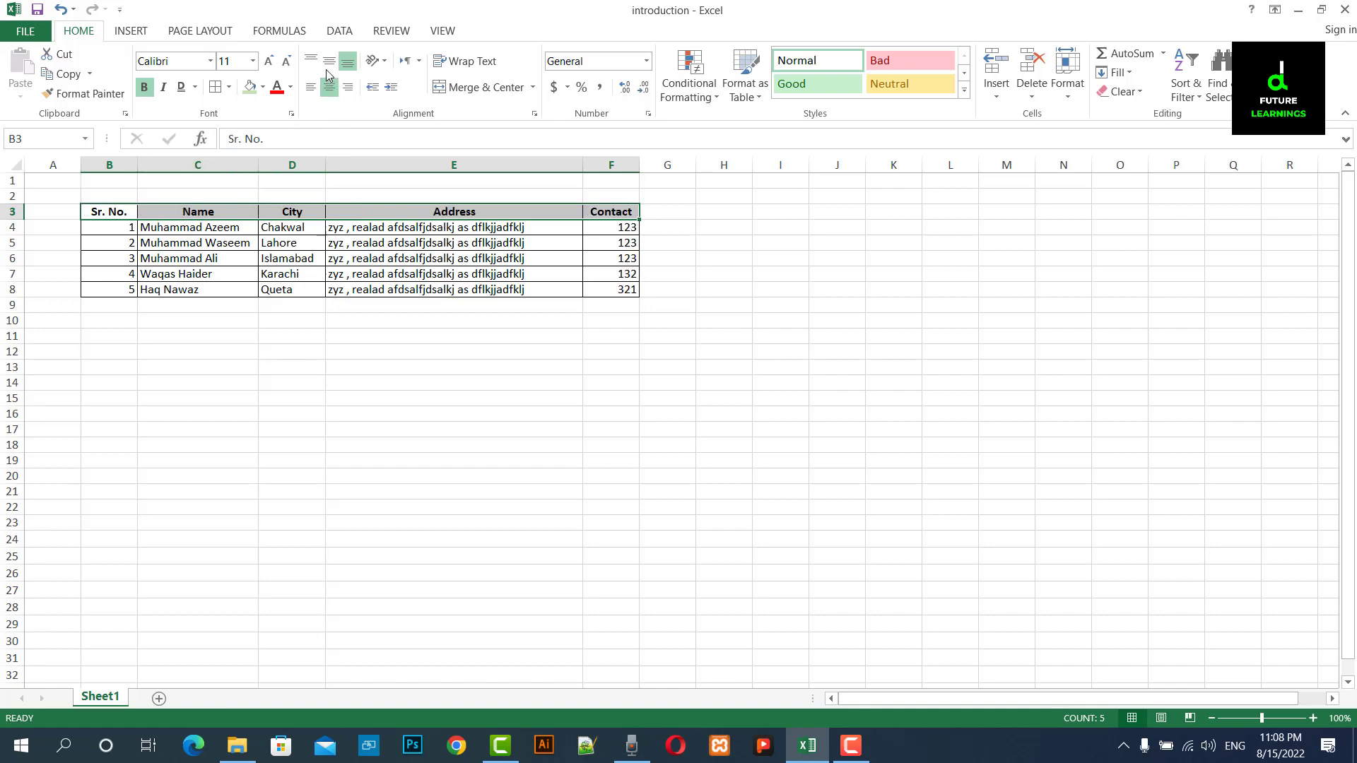
pyautogui.click(329, 61)
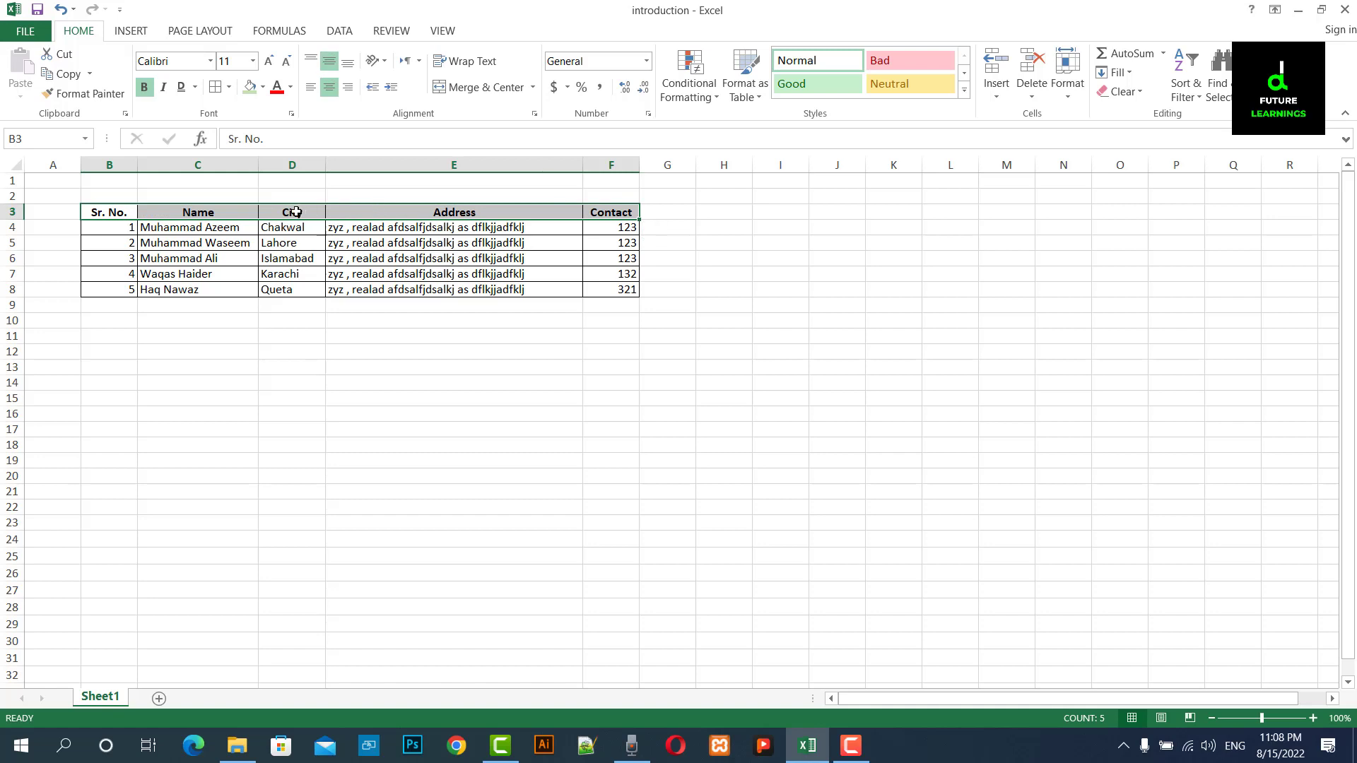
pyautogui.click(210, 275)
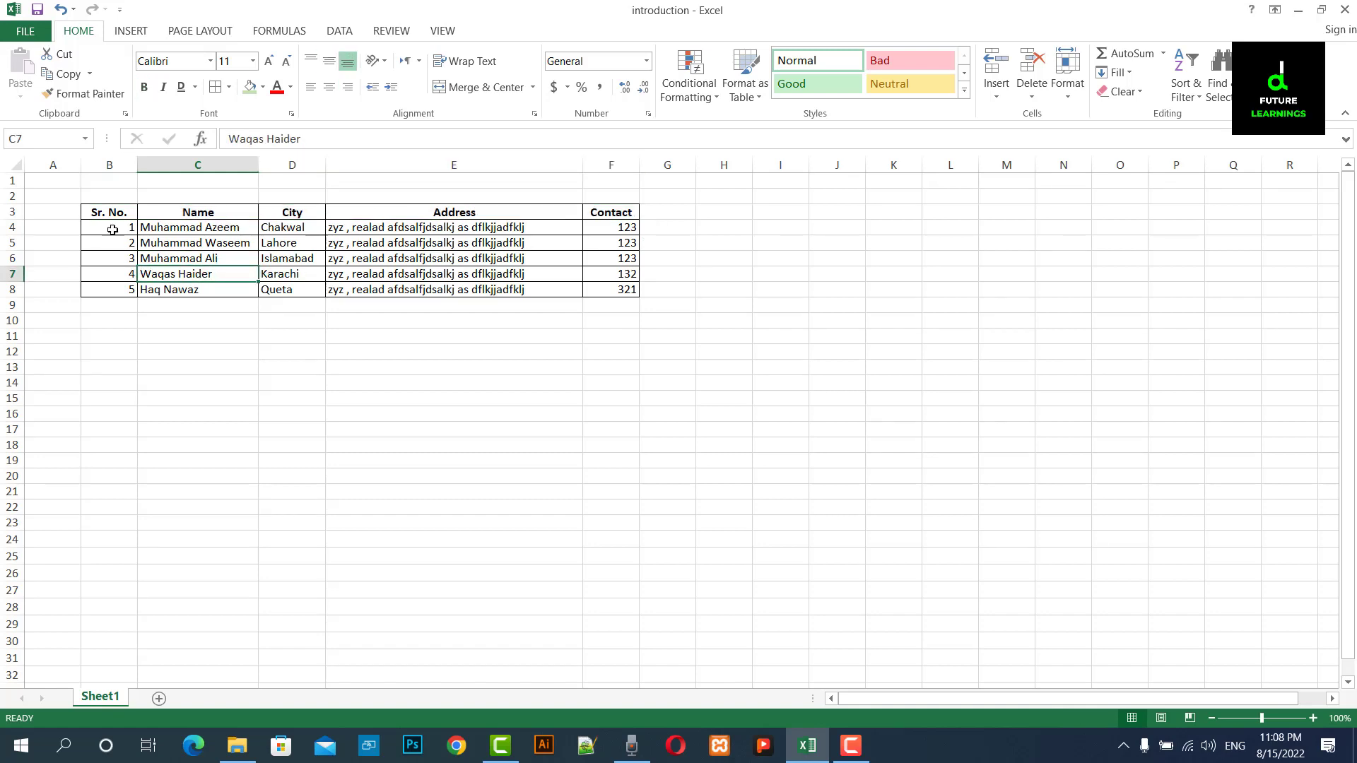
# Center the serial numbers 1–5 in B4:B8.
pyautogui.moveTo(112, 230); pyautogui.dragTo(115, 289)
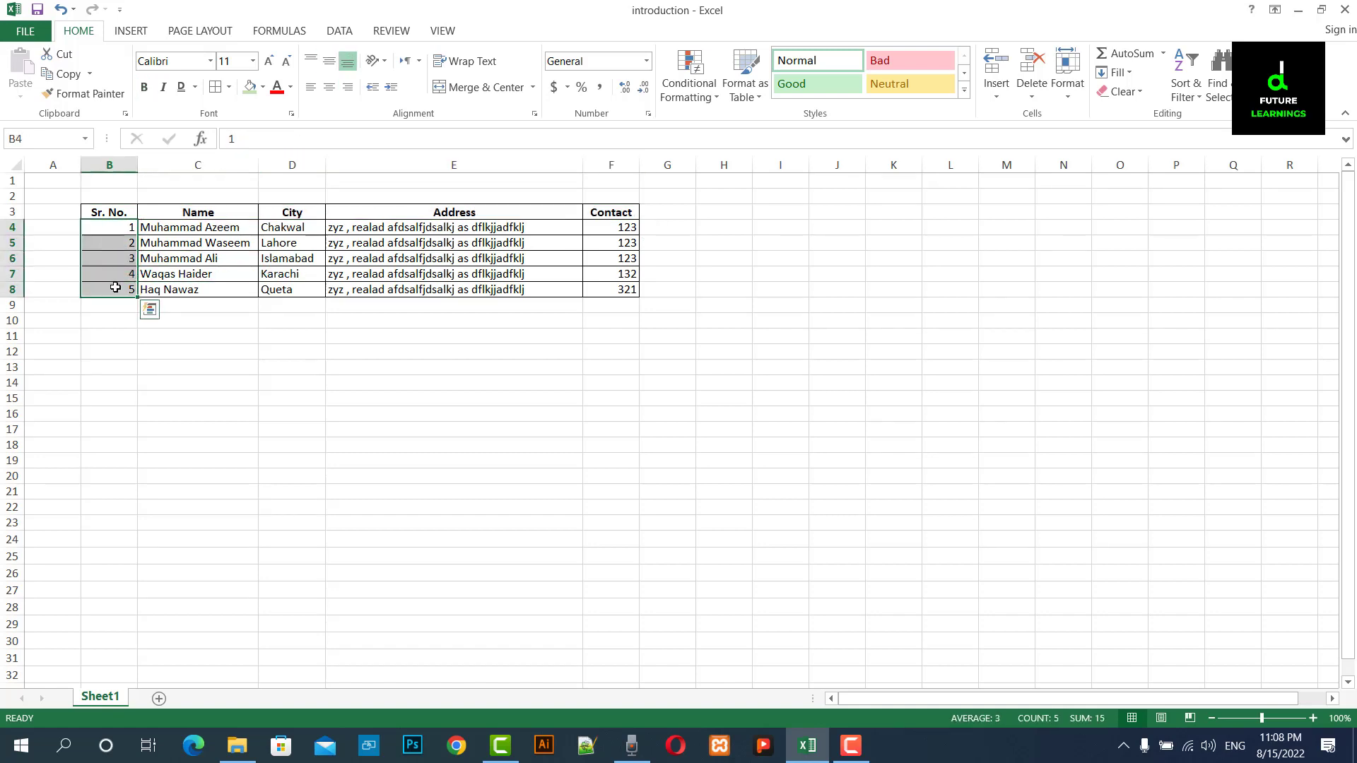
pyautogui.click(330, 86)
pyautogui.click(237, 242)
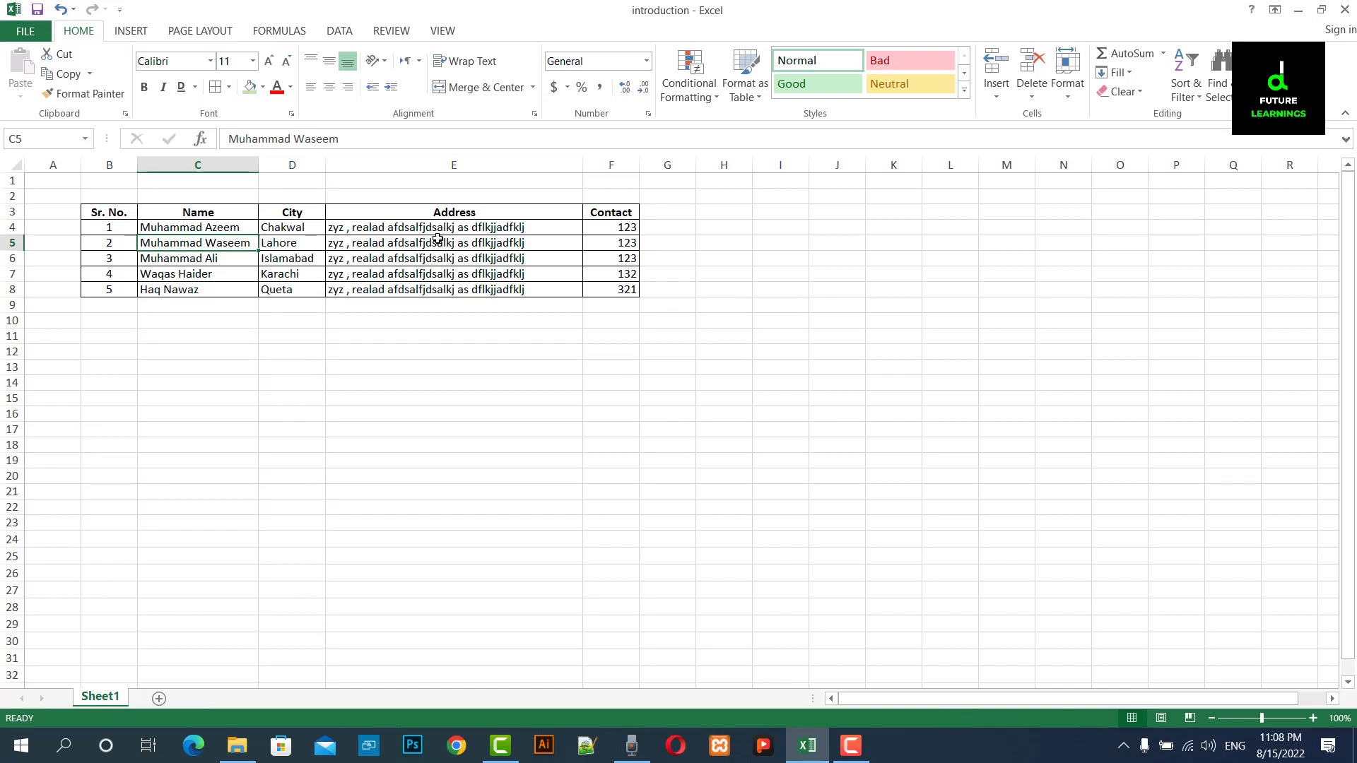
# Center-align the five contact numbers in F4:F8.
pyautogui.moveTo(620, 244); pyautogui.dragTo(620, 276)
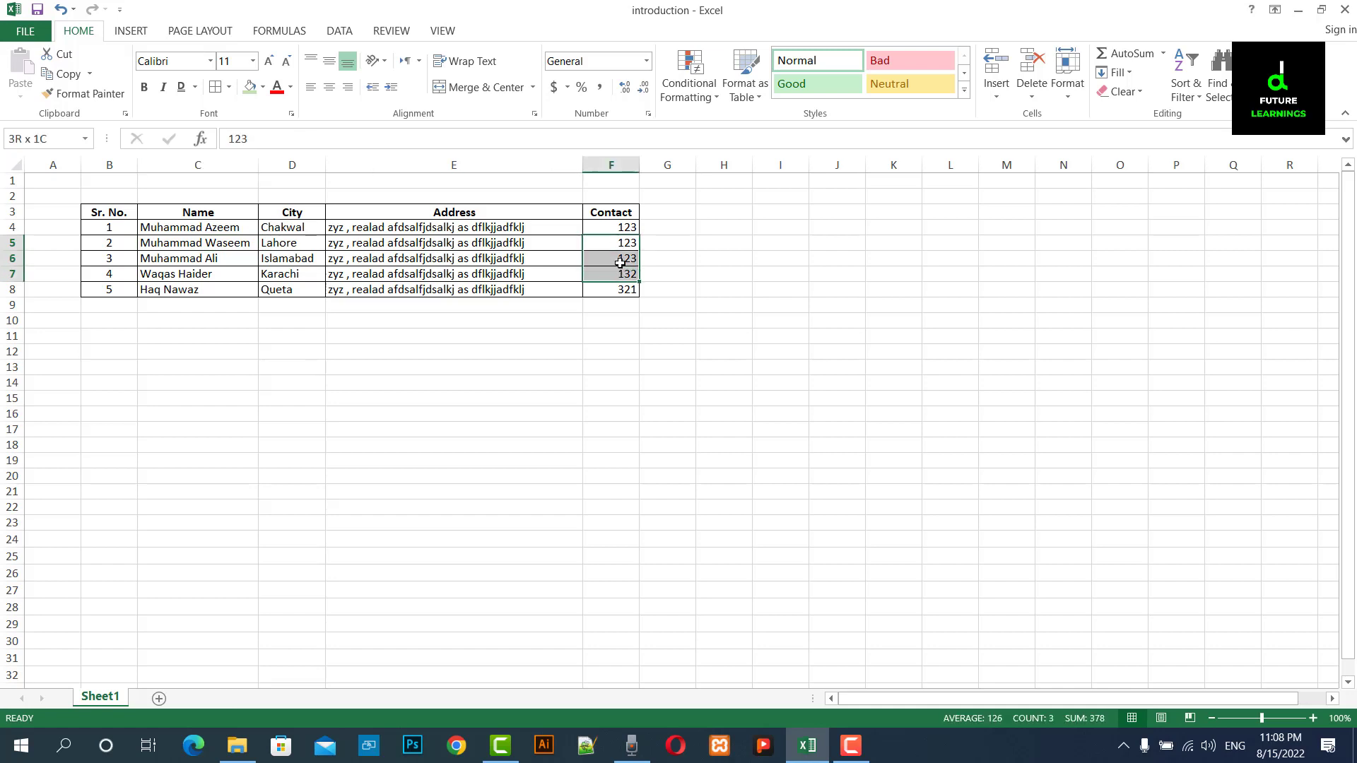
pyautogui.moveTo(620, 227); pyautogui.dragTo(620, 288)
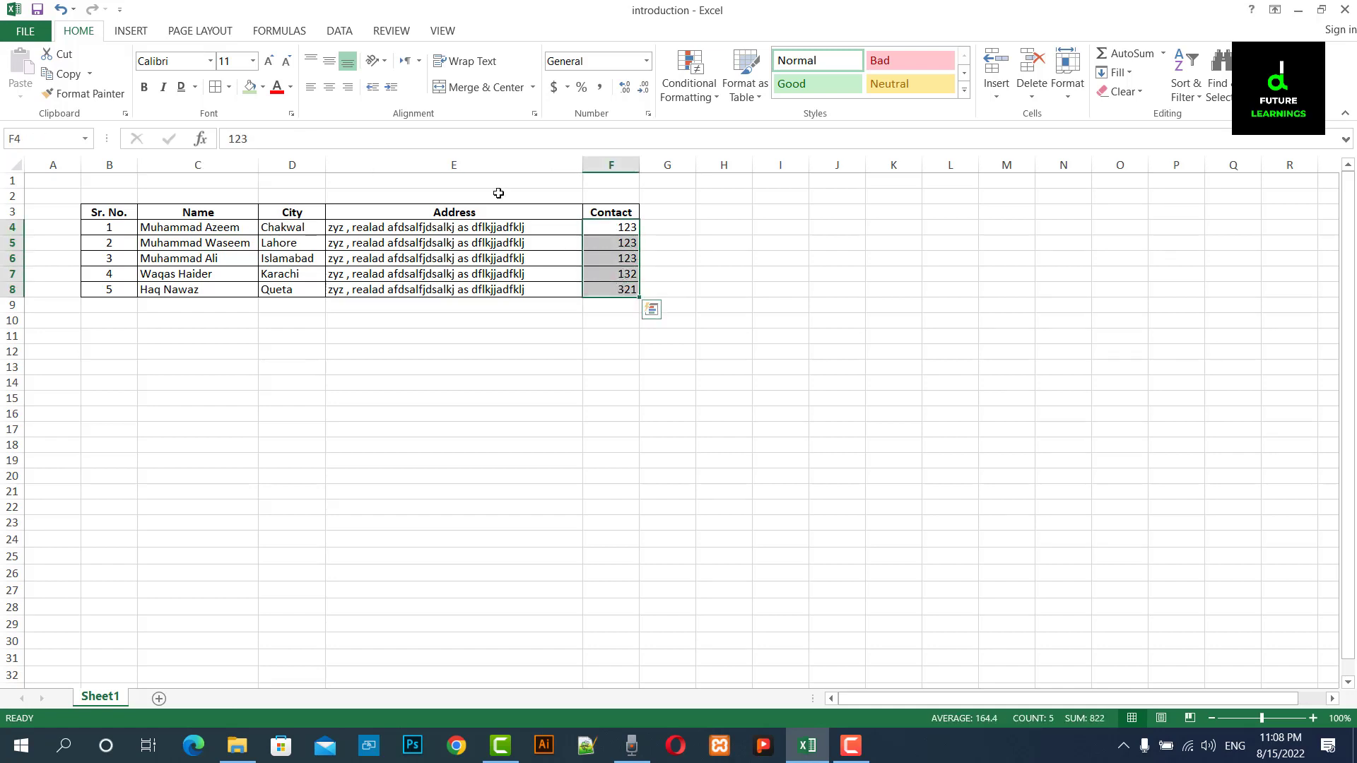
pyautogui.click(329, 87)
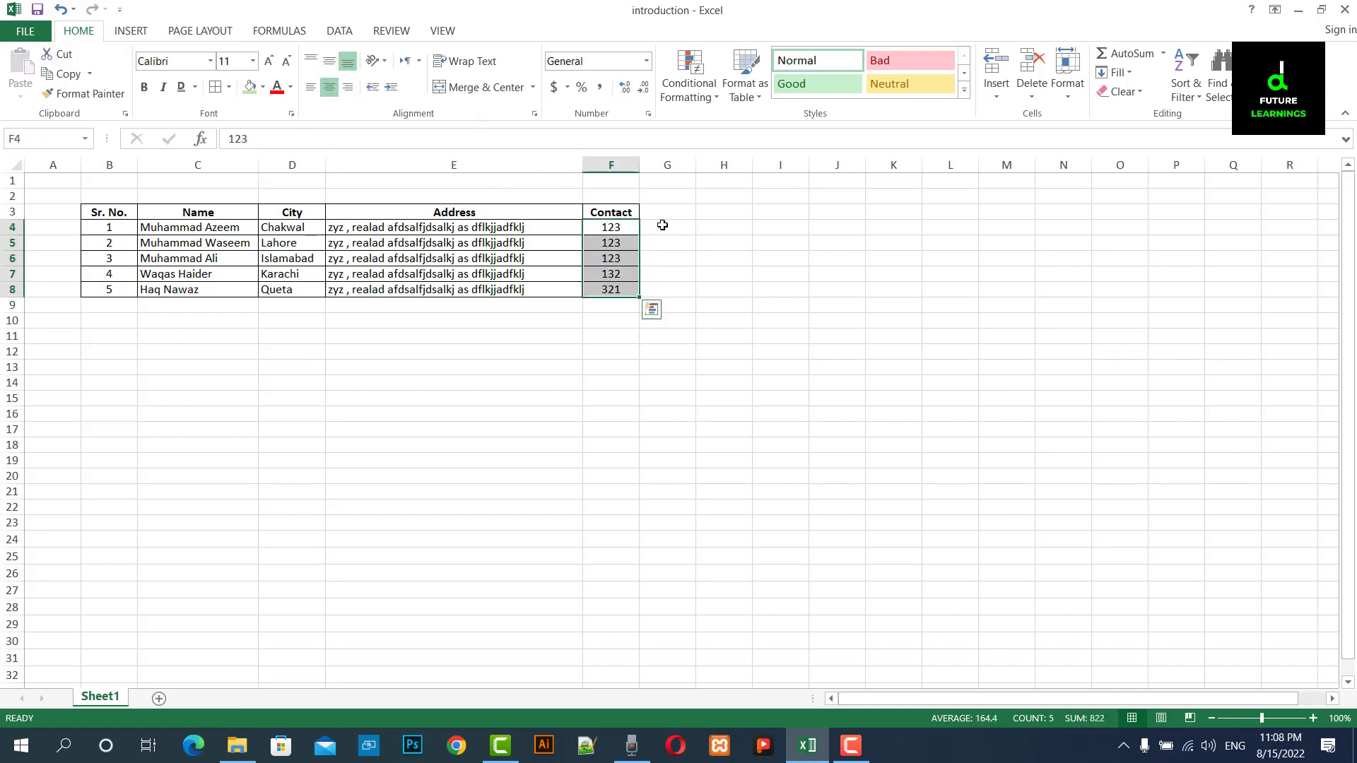
pyautogui.click(574, 245)
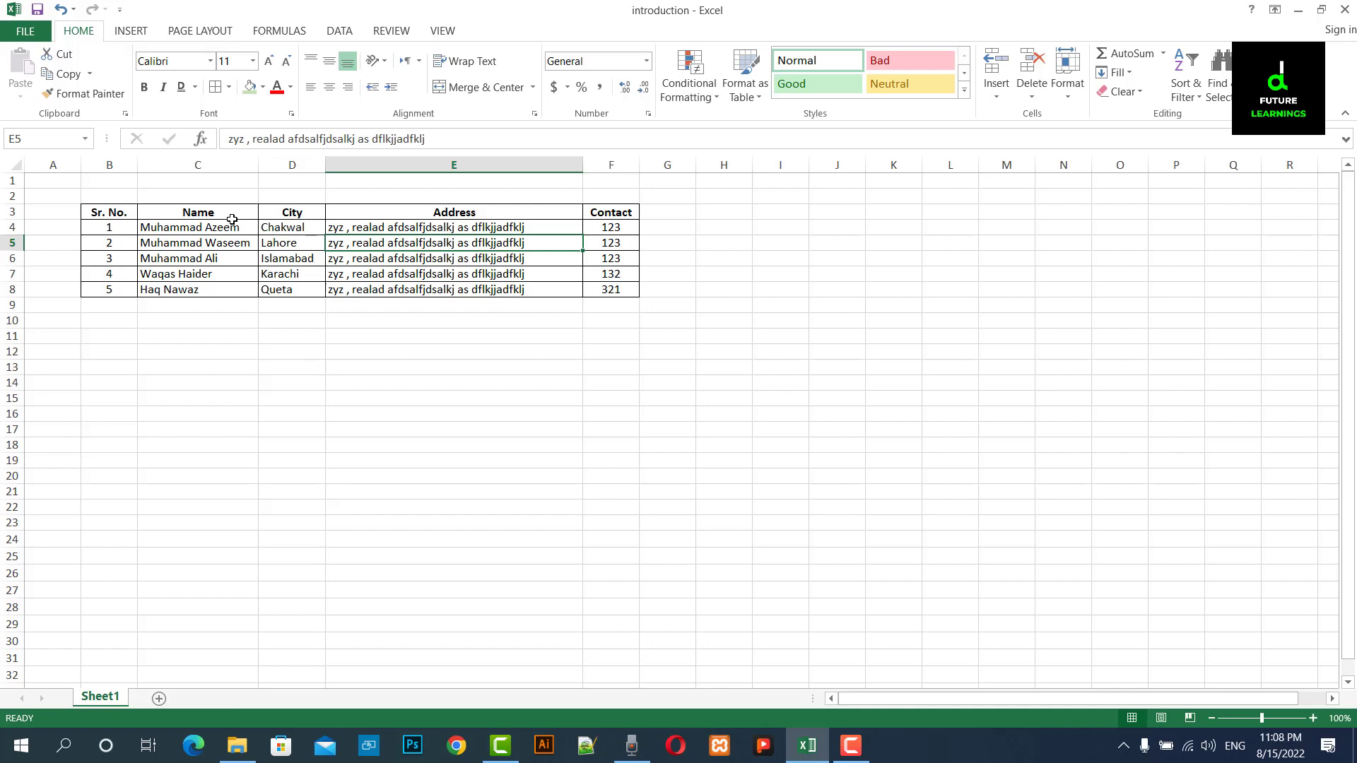
pyautogui.press('Return')
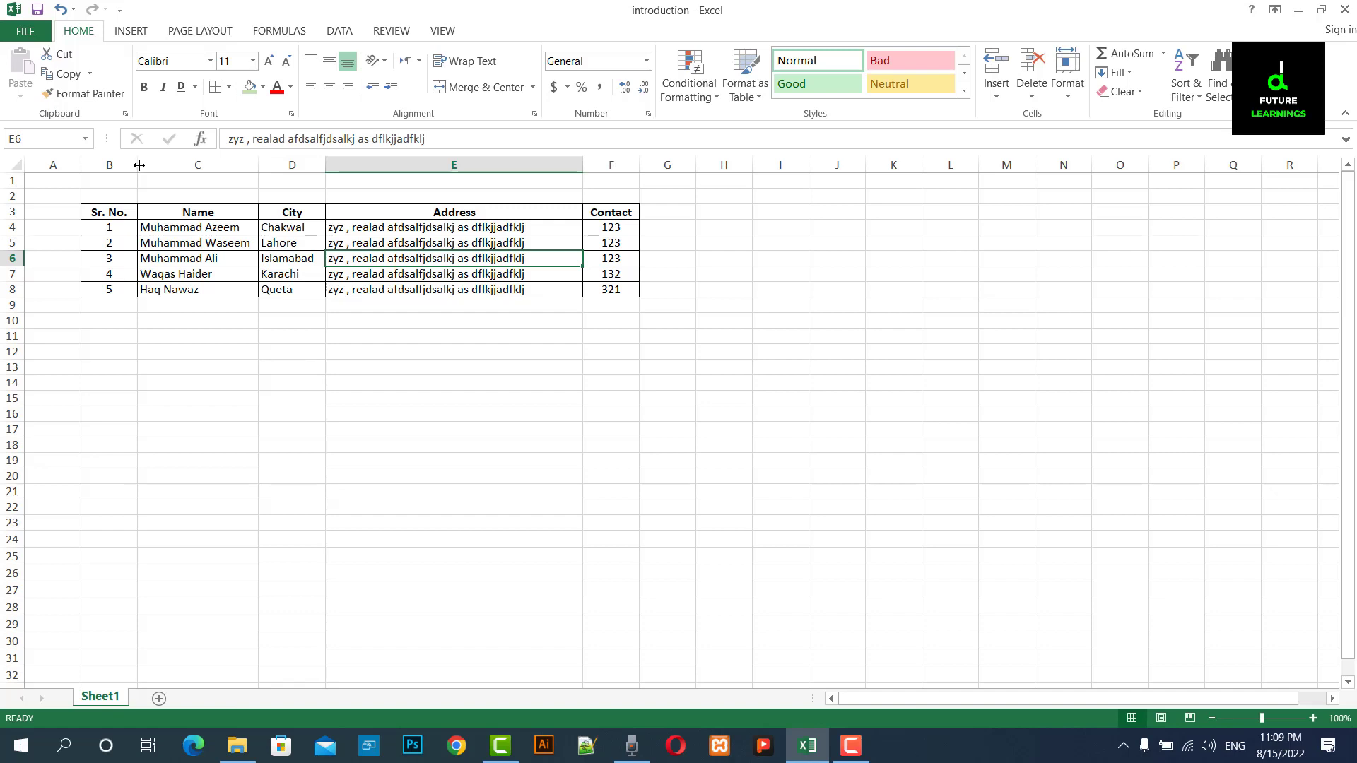
# Narrow column B to fit the serial numbers and column E to fit the addresses.
pyautogui.moveTo(139, 165); pyautogui.dragTo(125, 165)
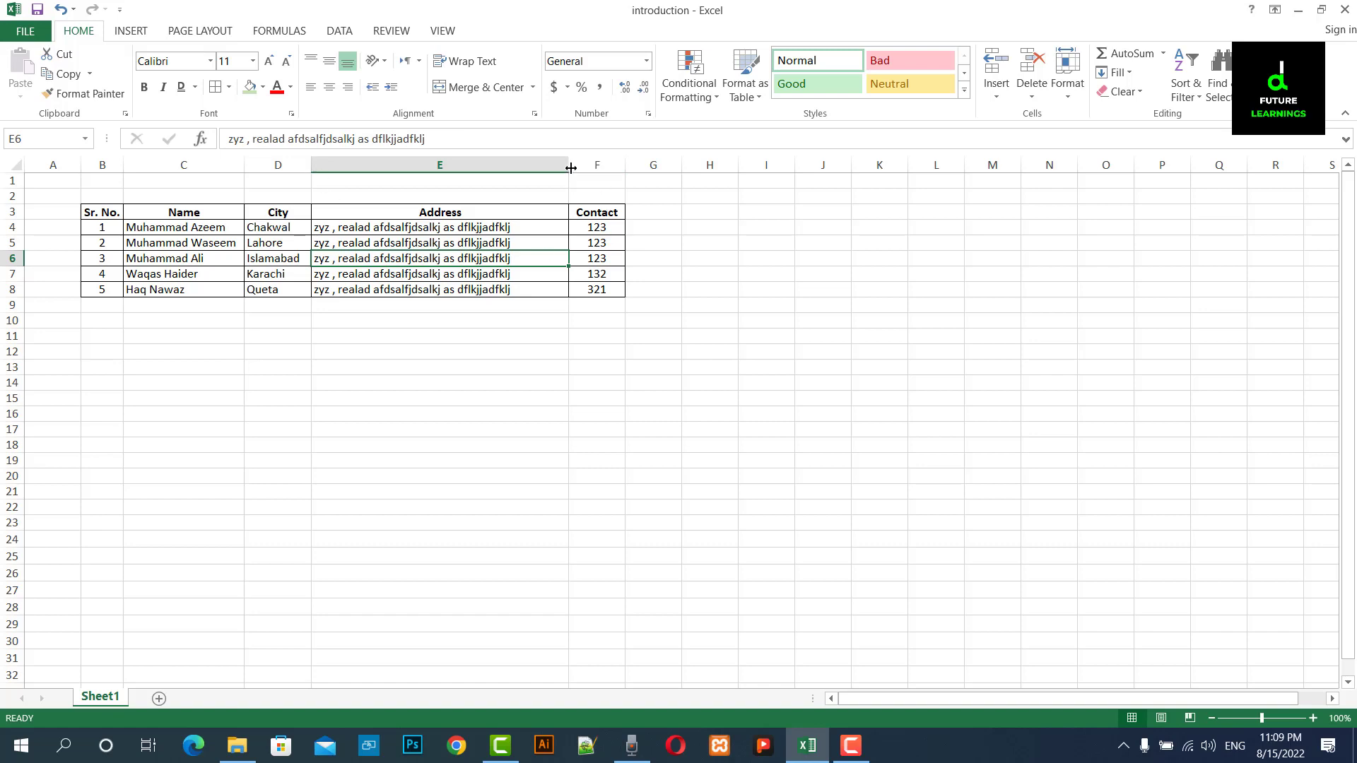
pyautogui.moveTo(568, 165); pyautogui.dragTo(518, 164)
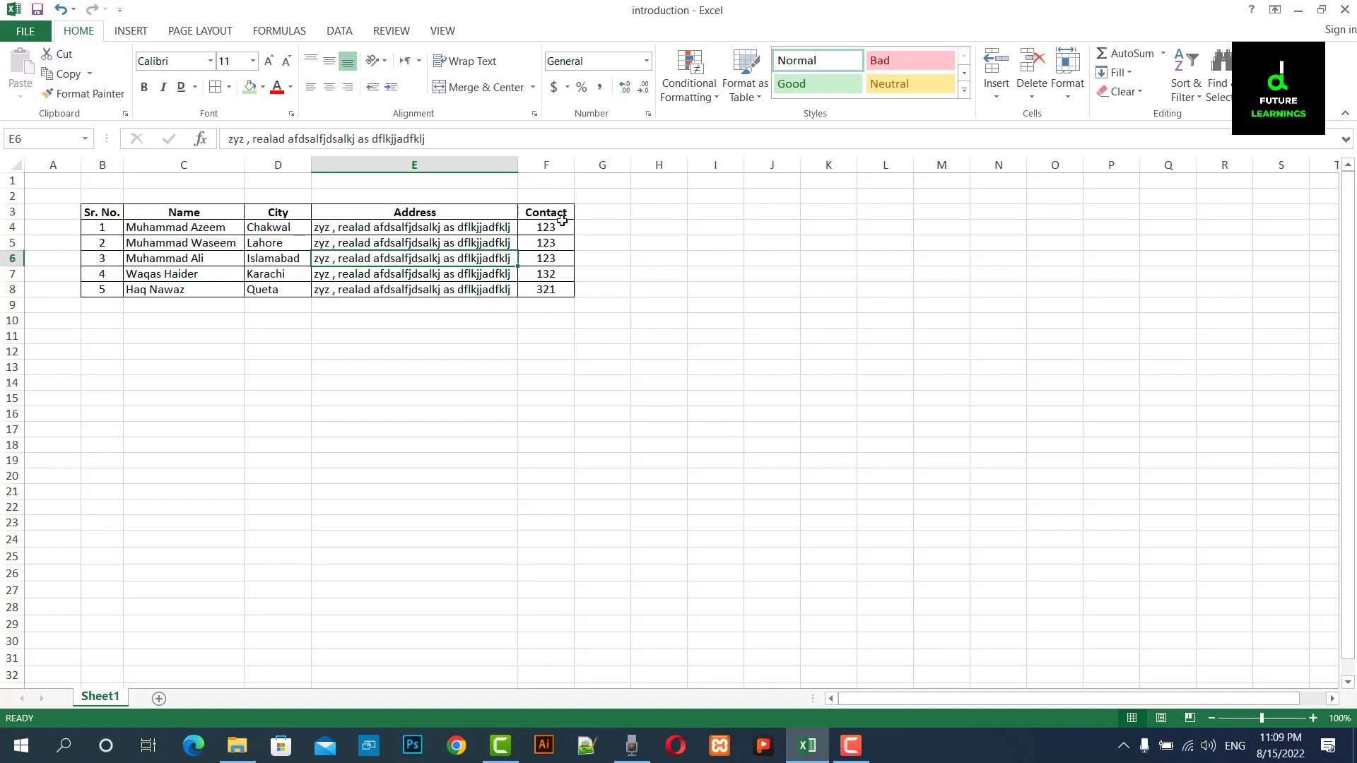
pyautogui.moveTo(102, 212)
pyautogui.mouseDown()
pyautogui.moveTo(487, 254)
pyautogui.moveTo(545, 290)
pyautogui.mouseUp()
pyautogui.click(640, 289)
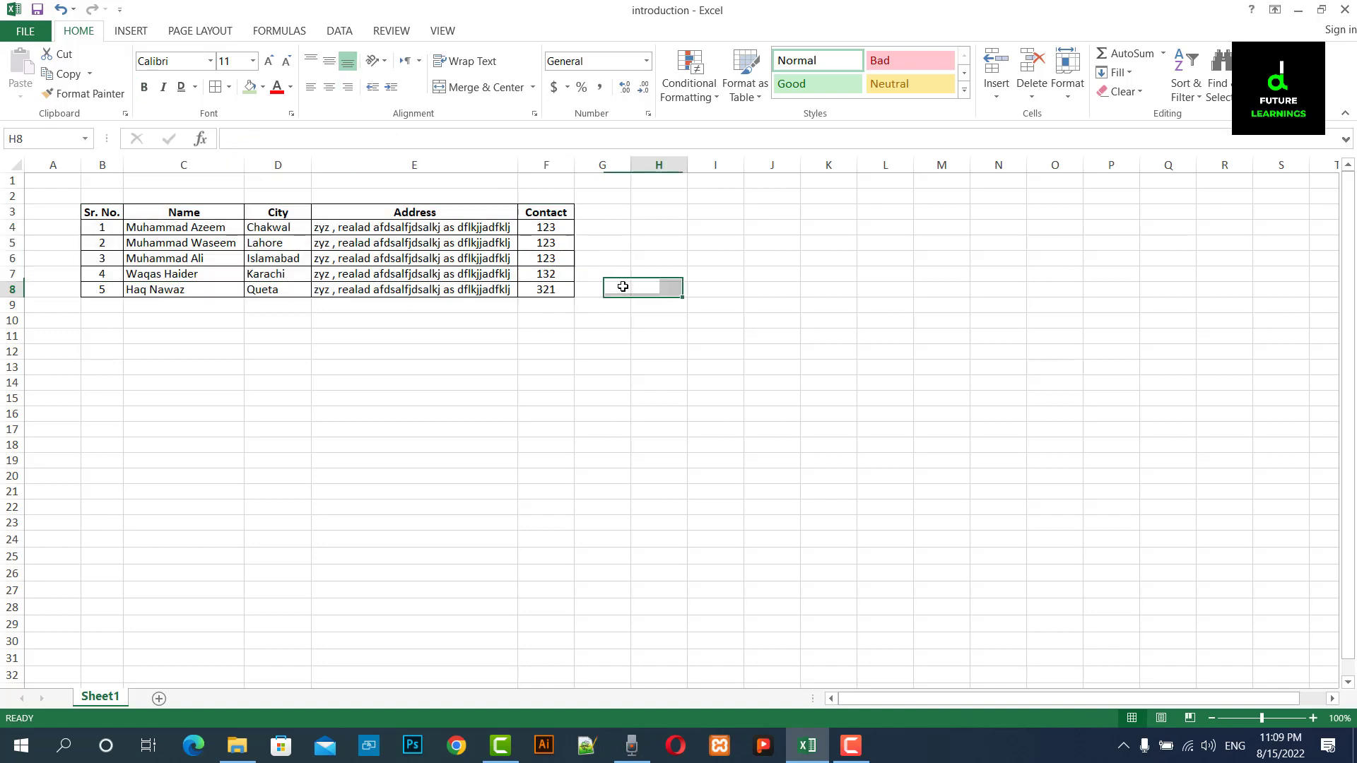
pyautogui.moveTo(397, 242); pyautogui.dragTo(490, 258)
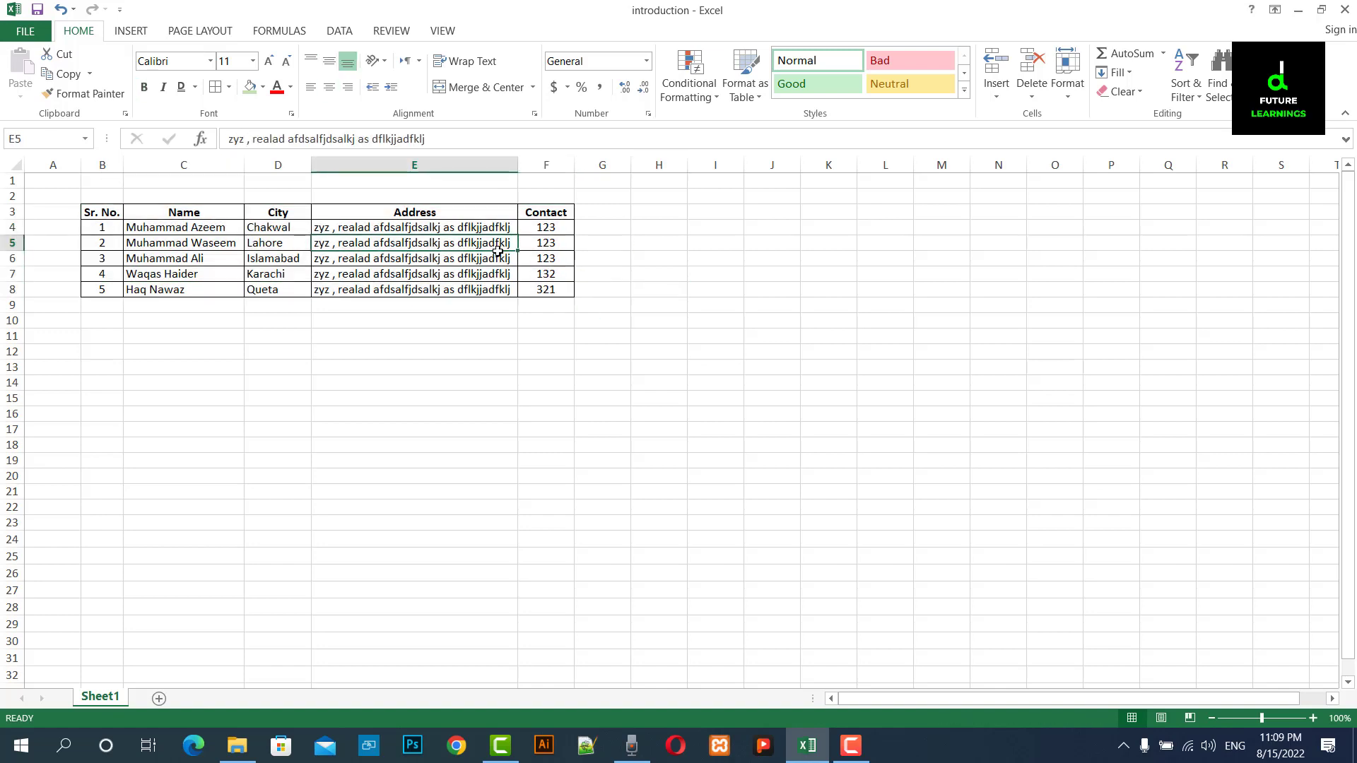
pyautogui.click(699, 291)
pyautogui.click(102, 214)
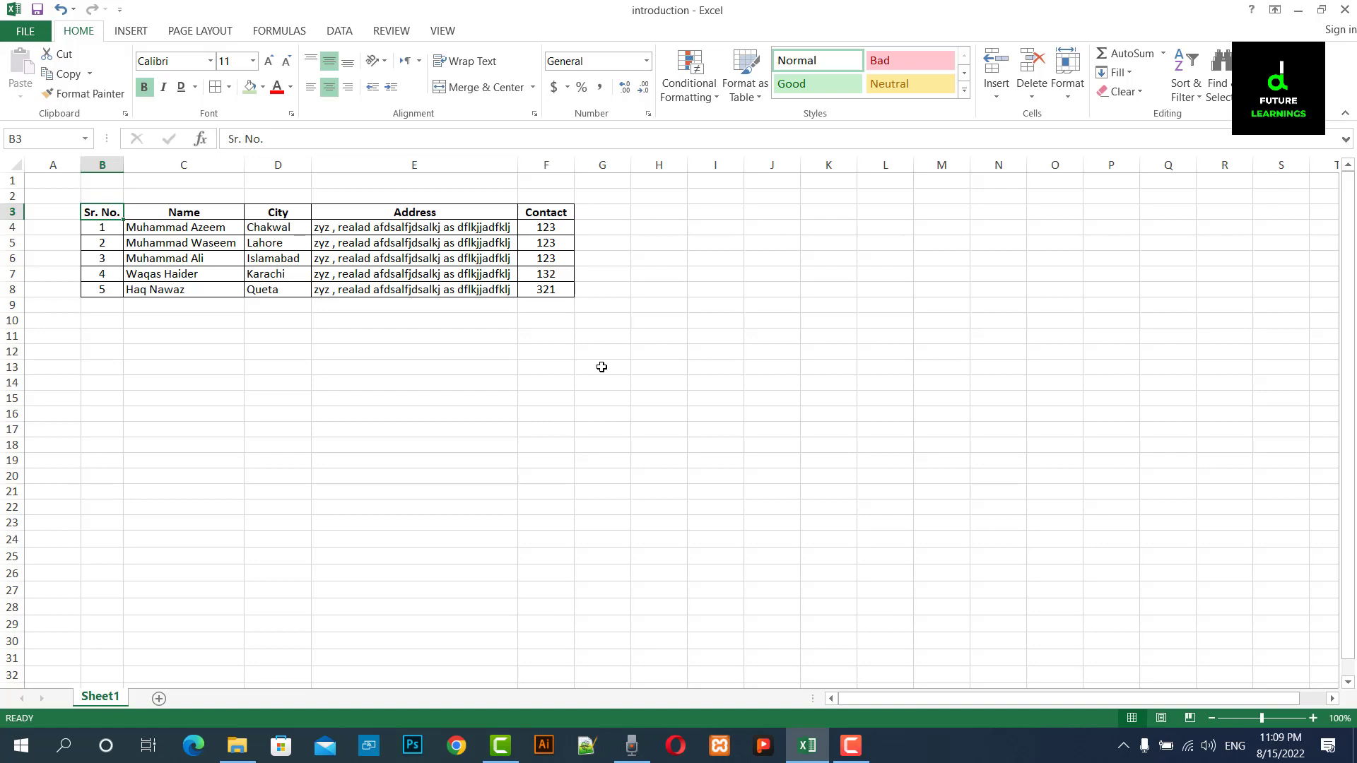
# Select the whole table B3:F8 and bring up the Borders list.
pyautogui.hotkey('shift', 'Right')
pyautogui.hotkey('shift', 'Right')
pyautogui.hotkey('shift', 'Right')
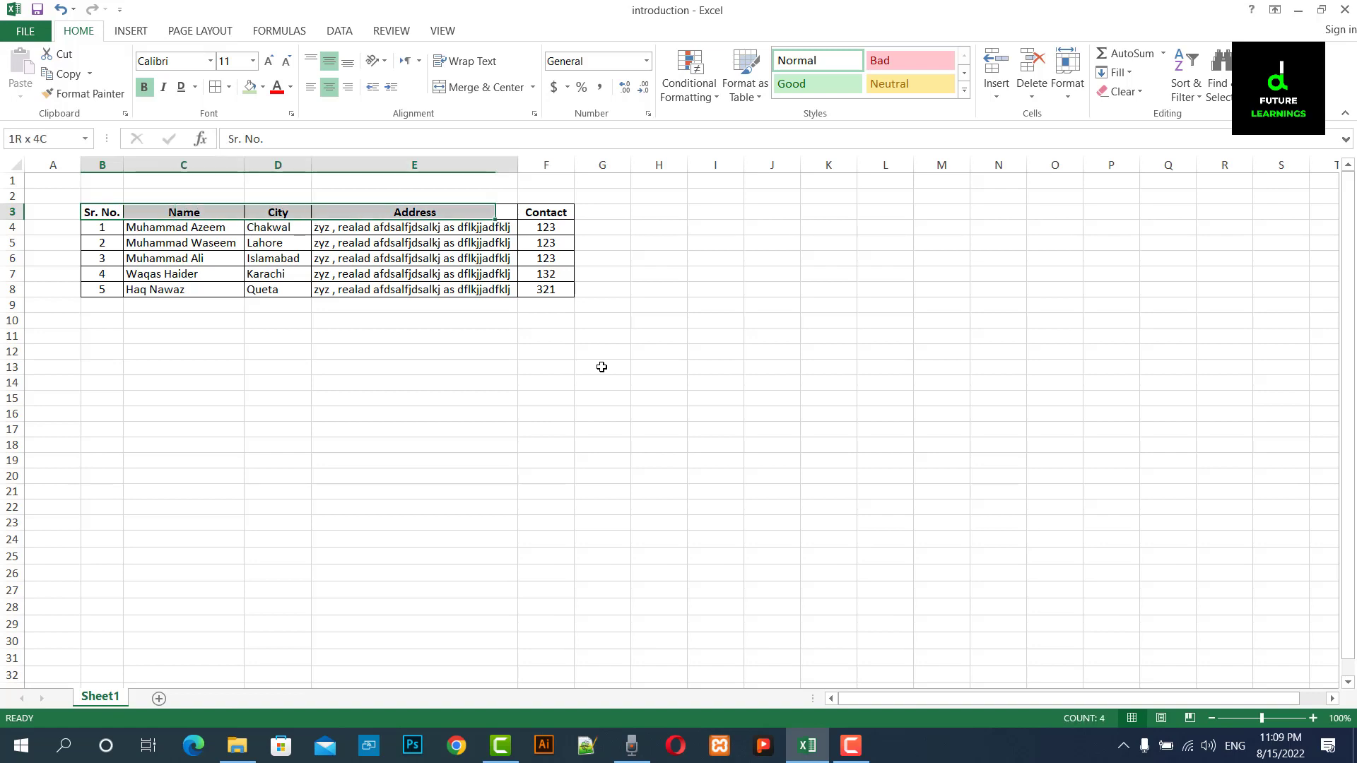
pyautogui.hotkey('shift', 'Right')
pyautogui.hotkey('shift', 'Down')
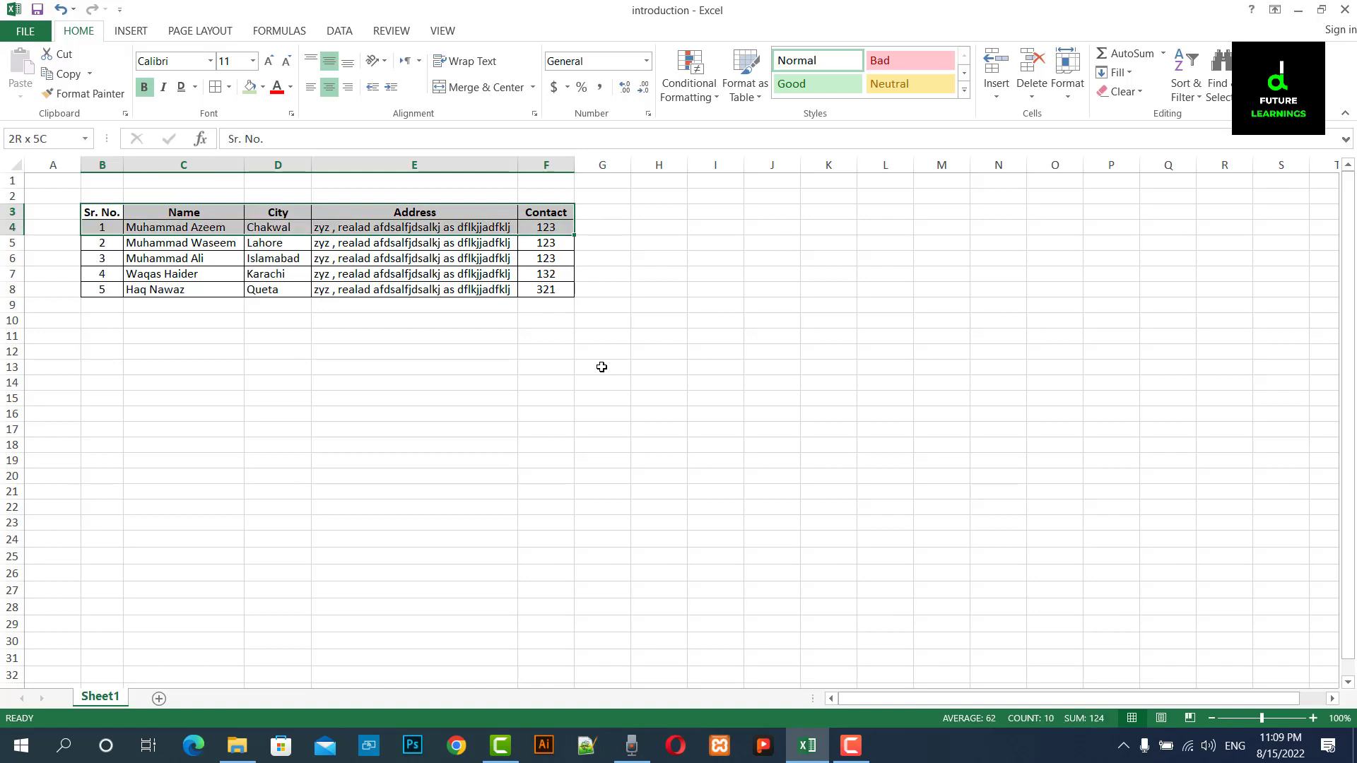
pyautogui.hotkey('shift', 'Down')
pyautogui.hotkey('shift', 'Down')
pyautogui.hotkey('shift', 'Down')
pyautogui.hotkey('shift', 'Down')
pyautogui.hotkey('shift', 'Down')
pyautogui.hotkey('shift', 'Up')
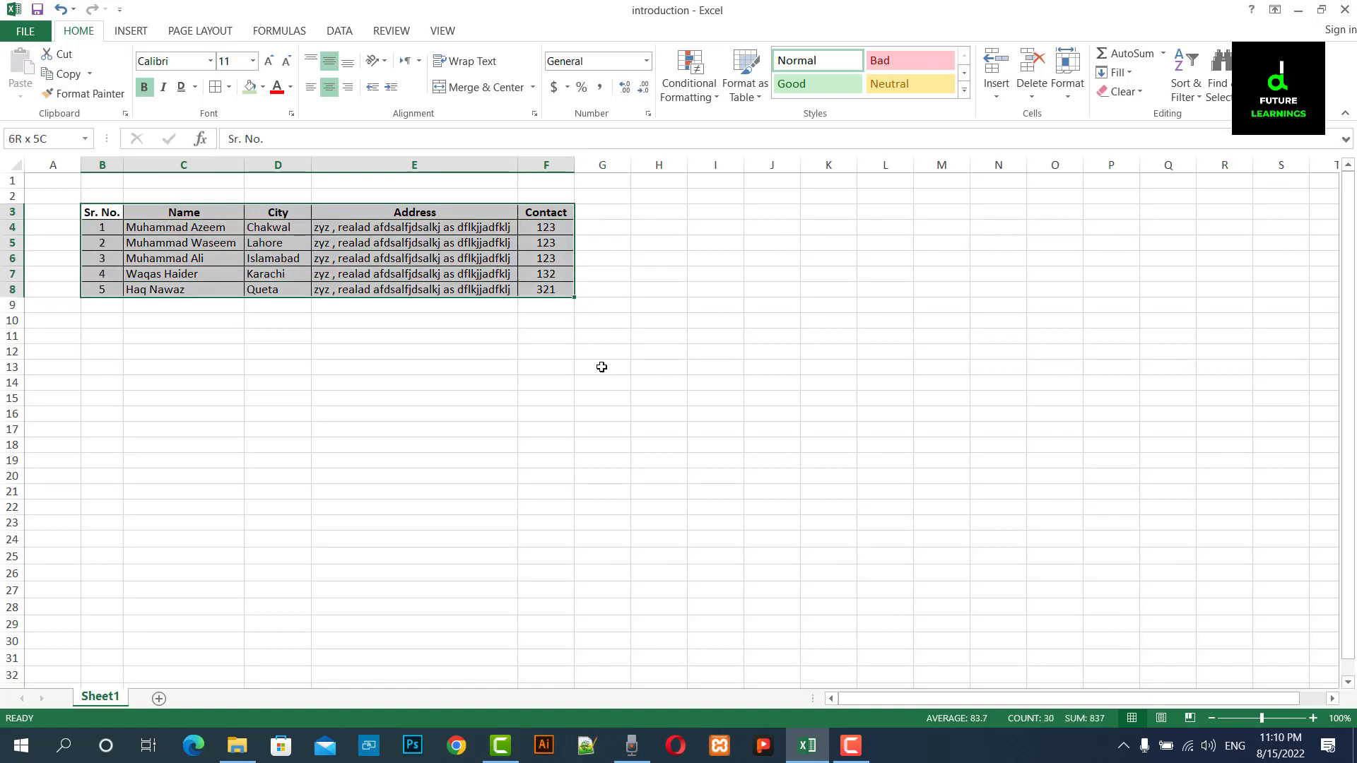
pyautogui.click(229, 89)
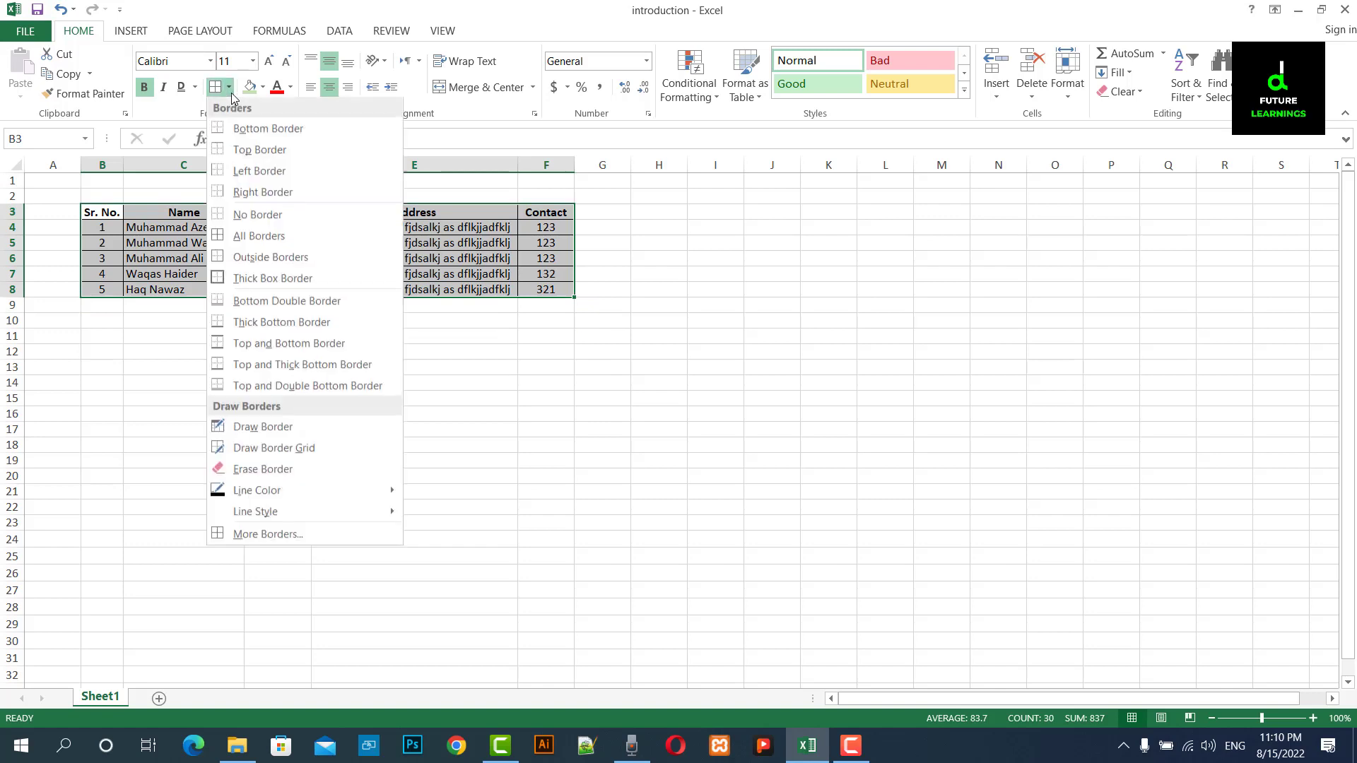
# In More Borders, set a thick outline and double-line inside borders for B3:F8.
pyautogui.click(251, 535)
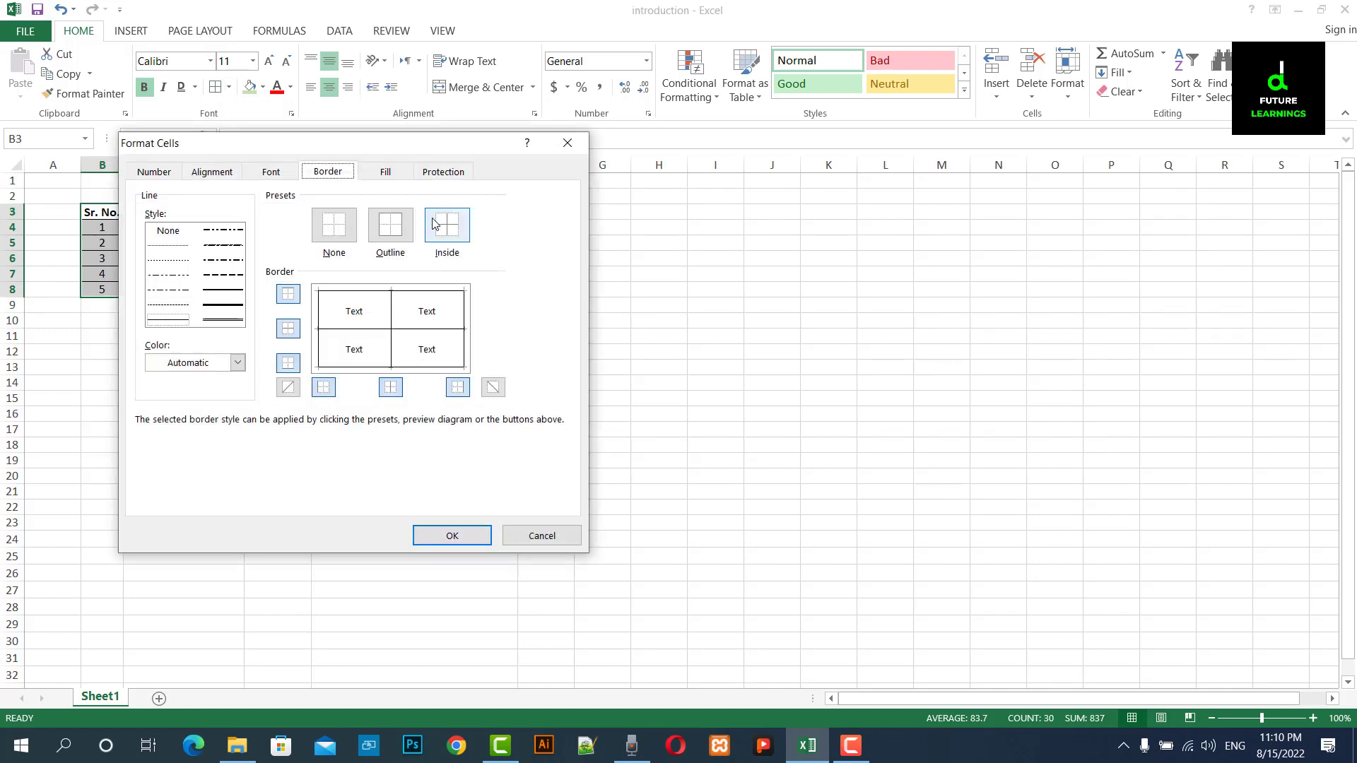
pyautogui.moveTo(433, 142); pyautogui.dragTo(1013, 126)
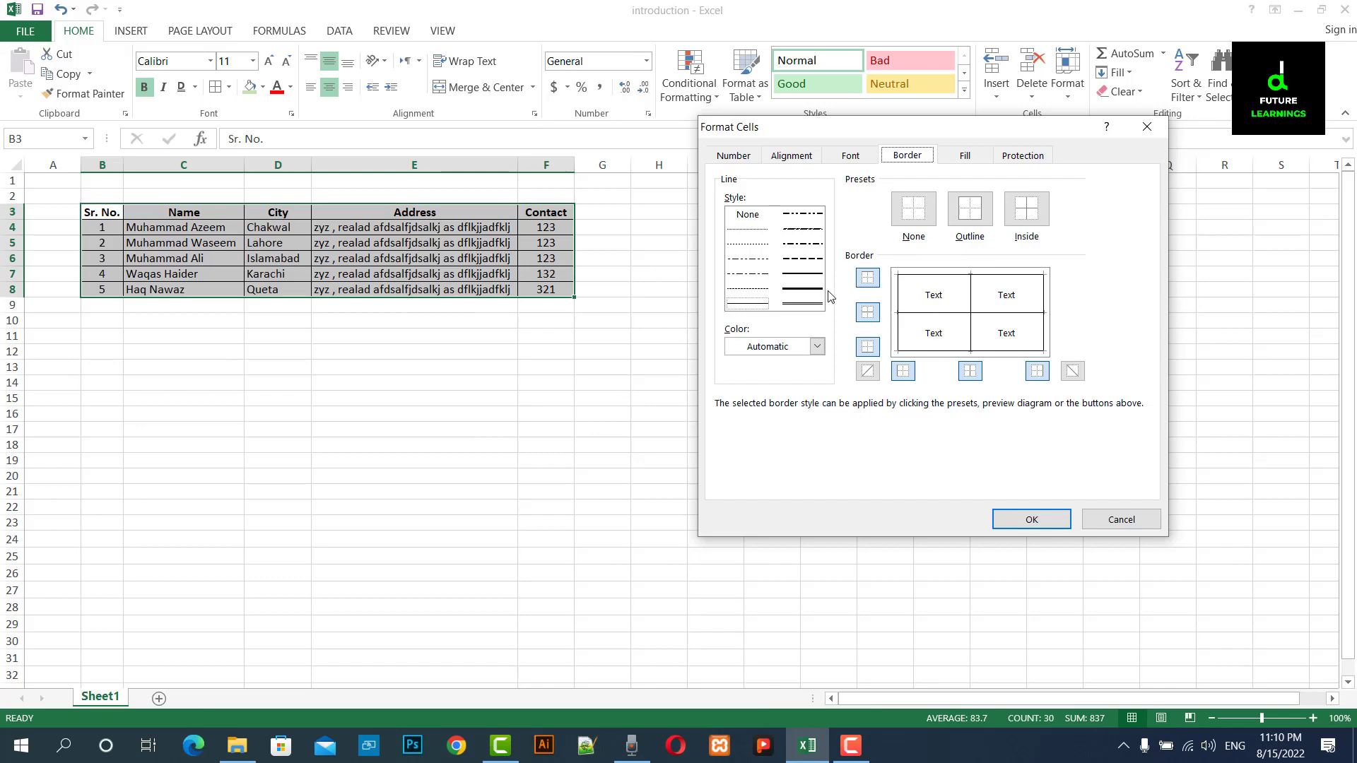
pyautogui.click(746, 221)
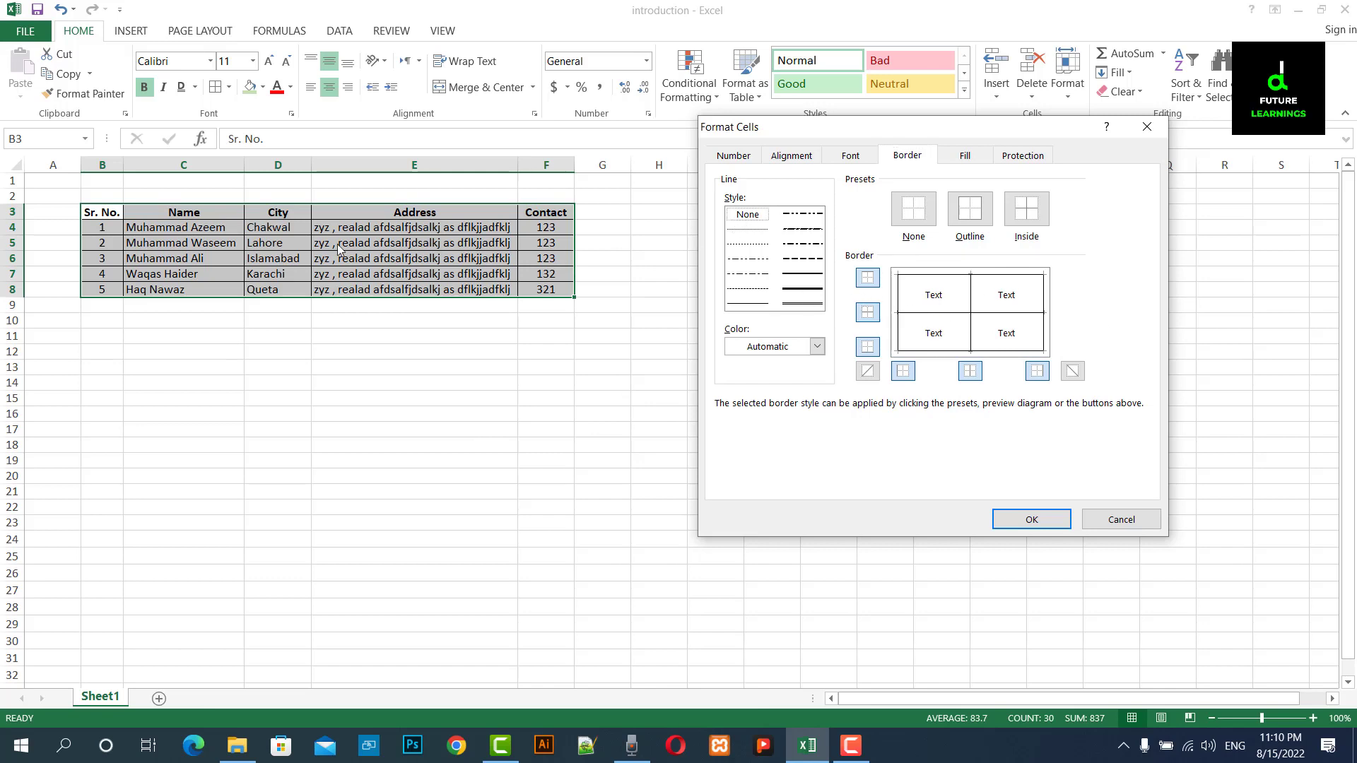
pyautogui.click(764, 219)
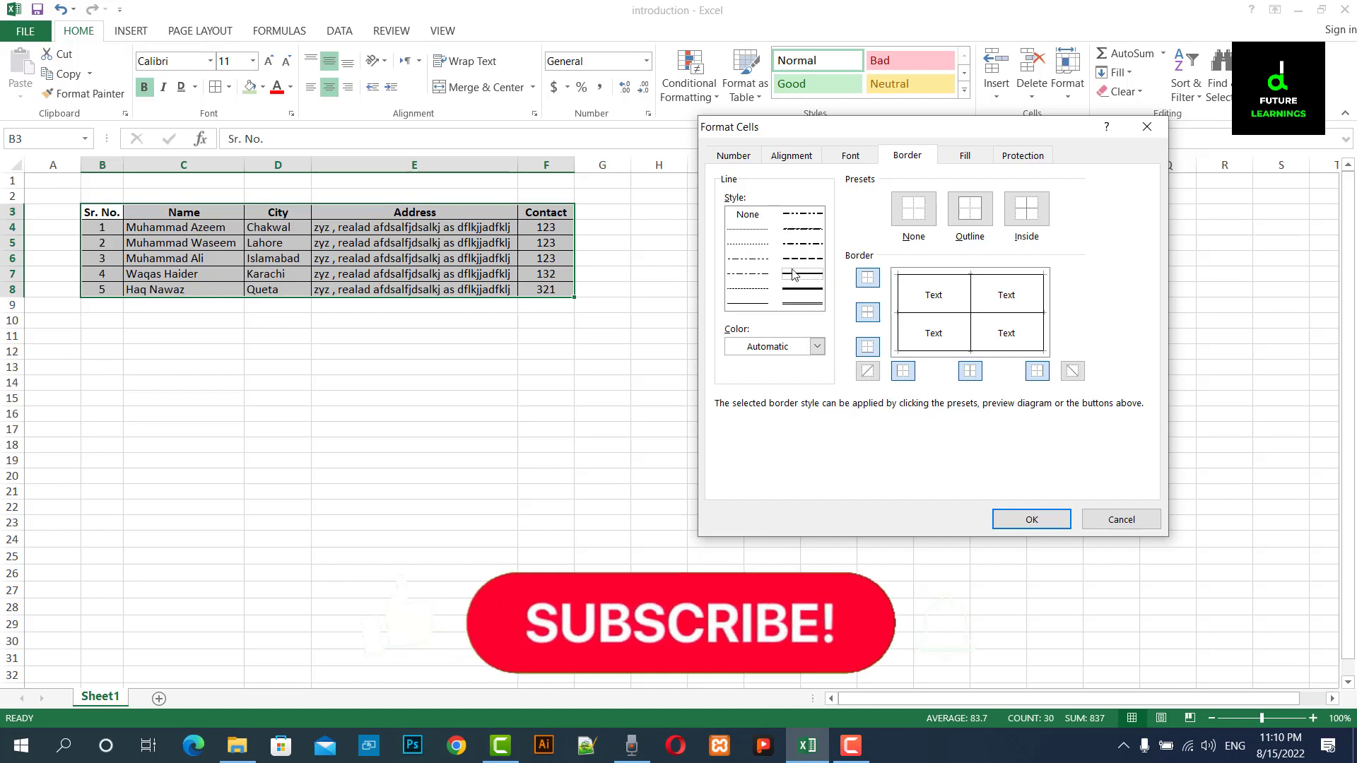
pyautogui.click(803, 289)
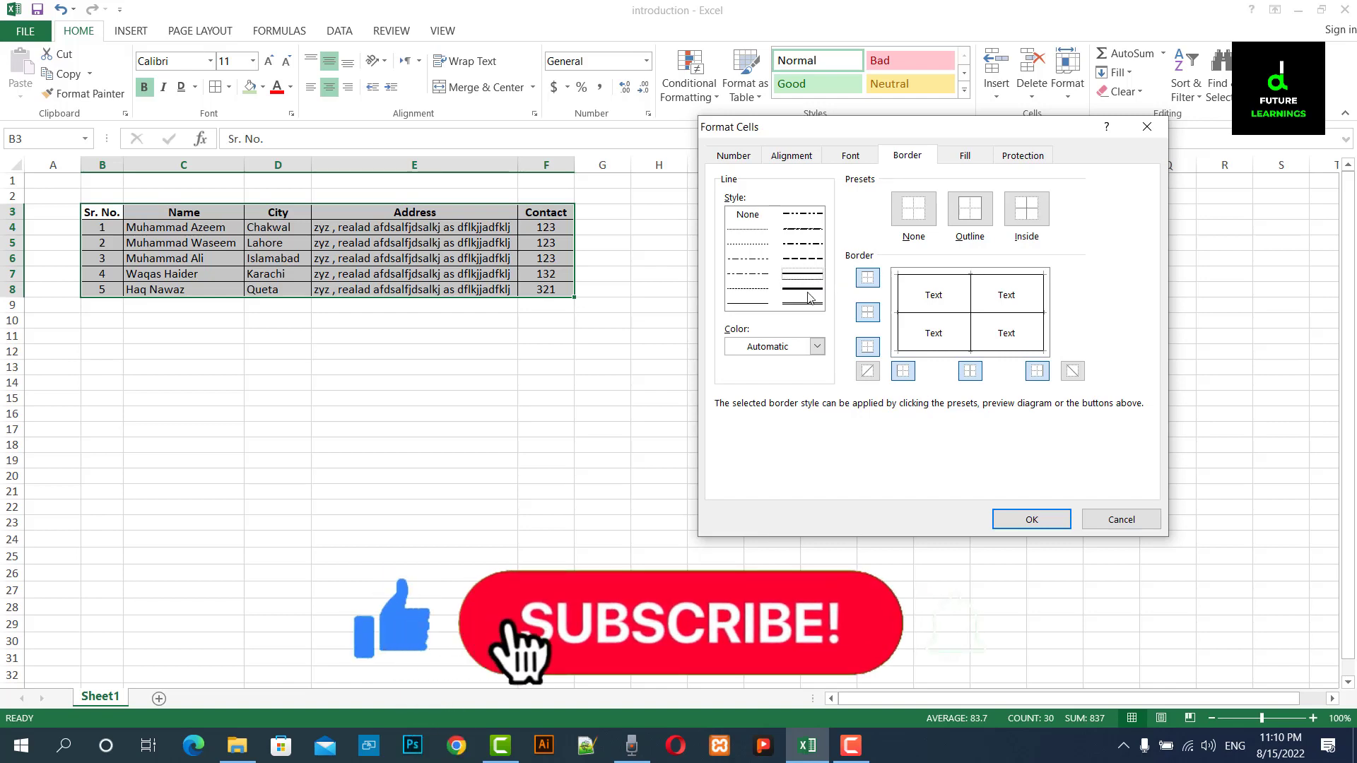
pyautogui.click(975, 221)
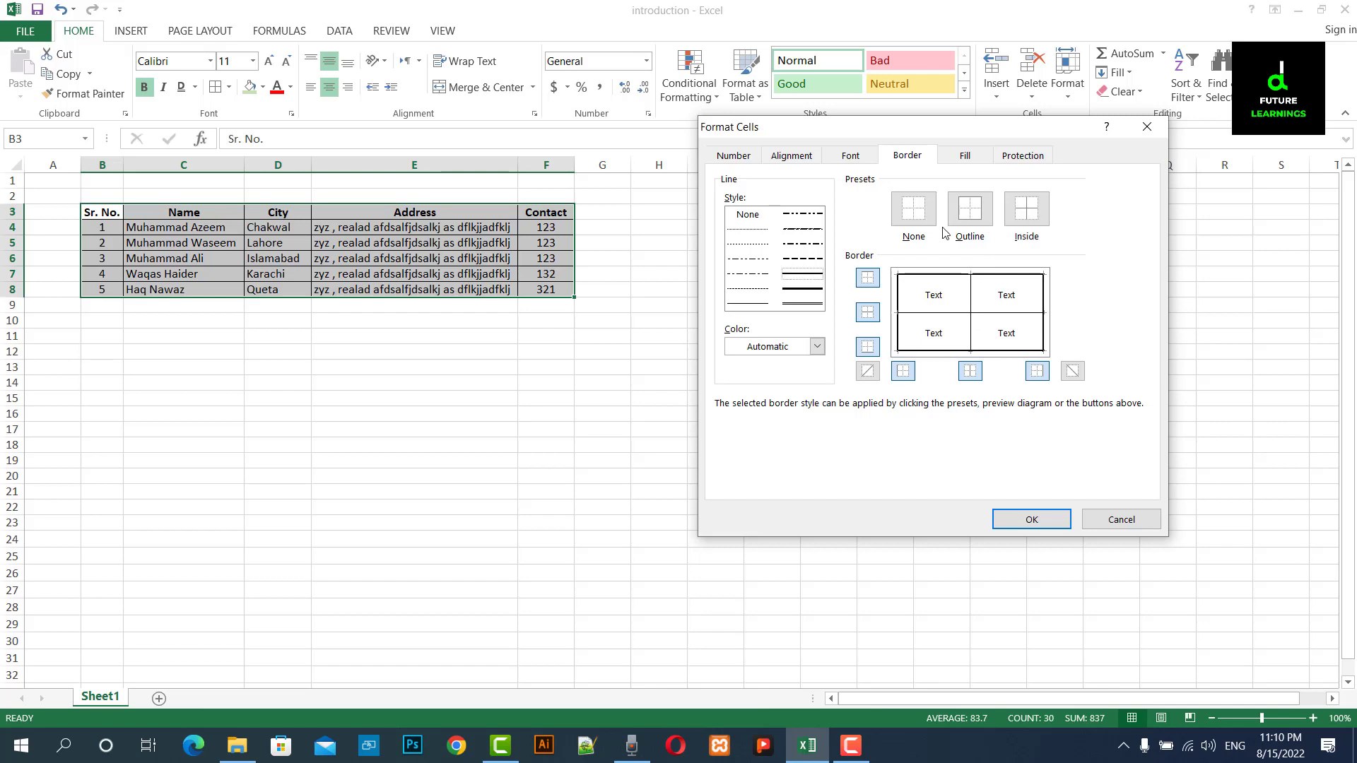
pyautogui.click(805, 305)
pyautogui.click(1032, 223)
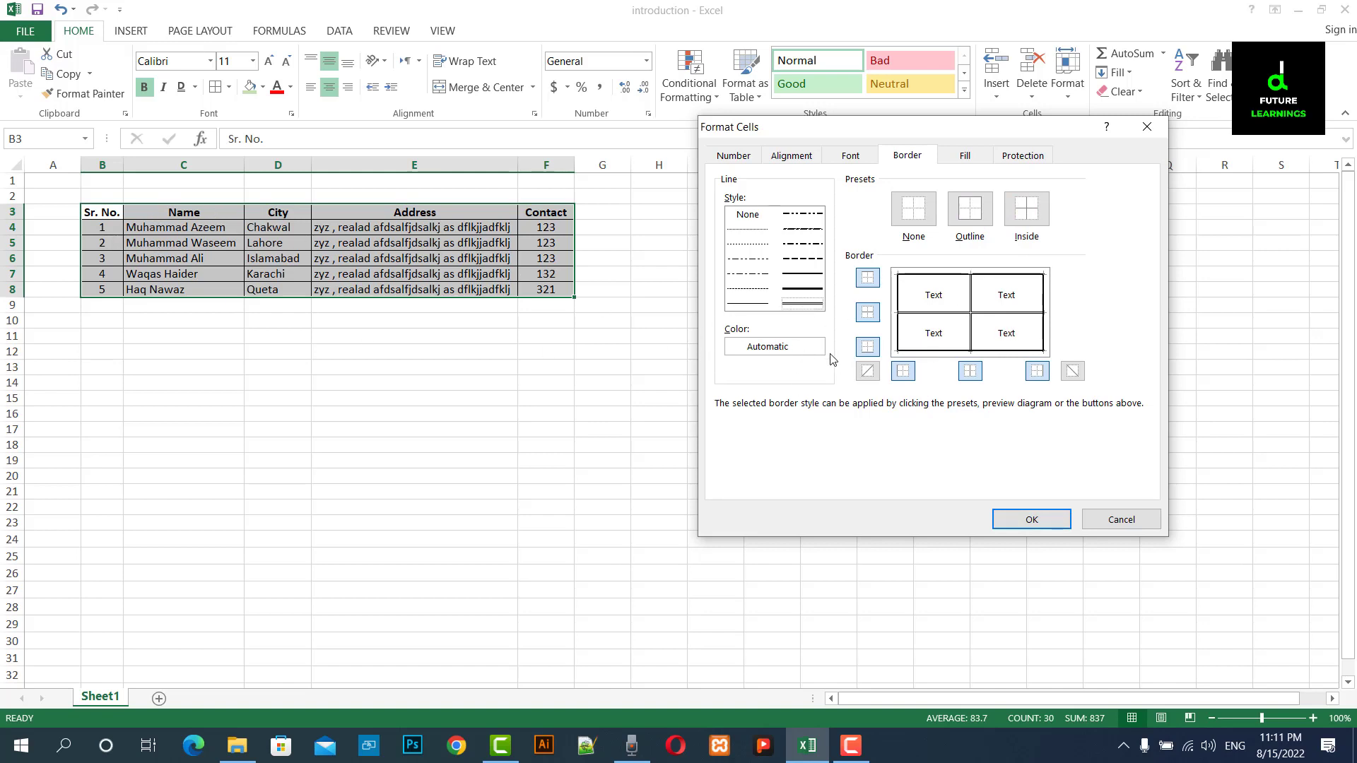
# Apply the new borders and zoom to about 190% to inspect the table.
pyautogui.click(1031, 519)
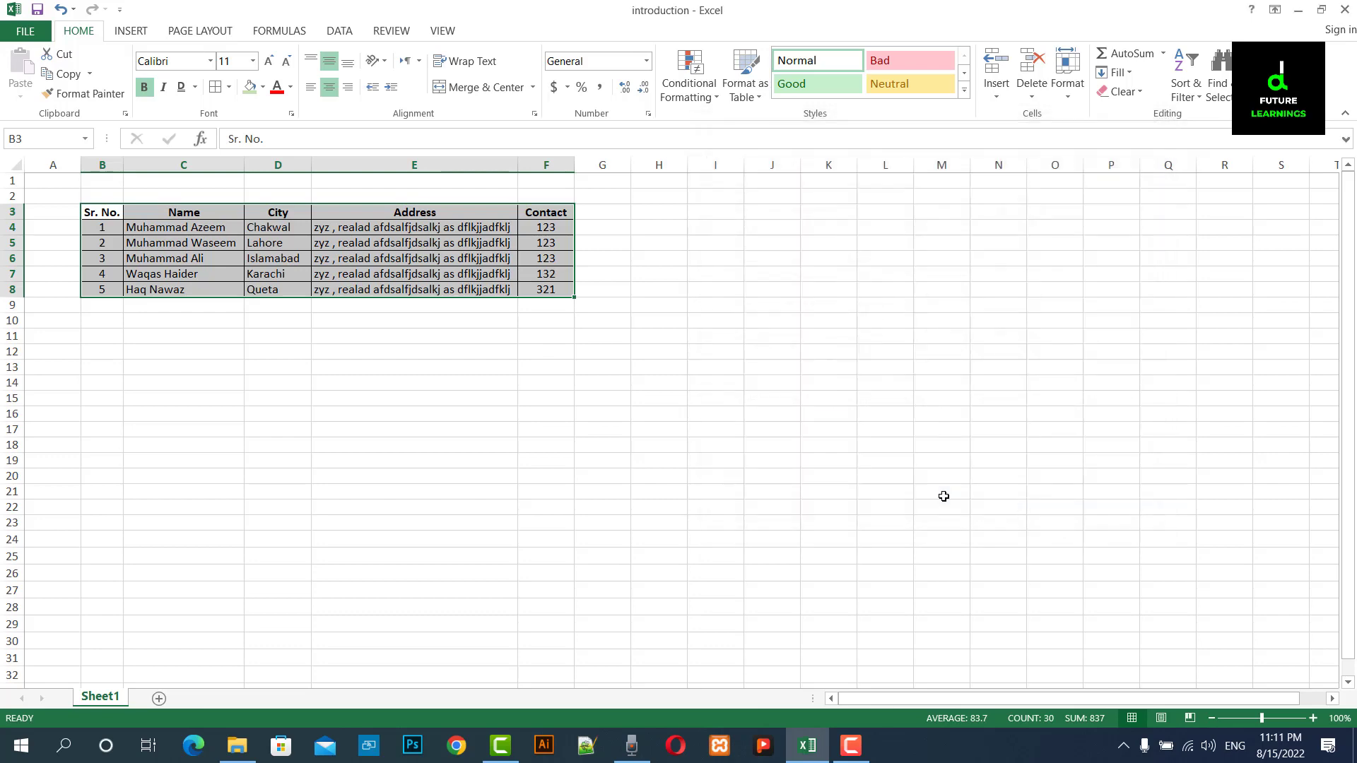
pyautogui.click(604, 398)
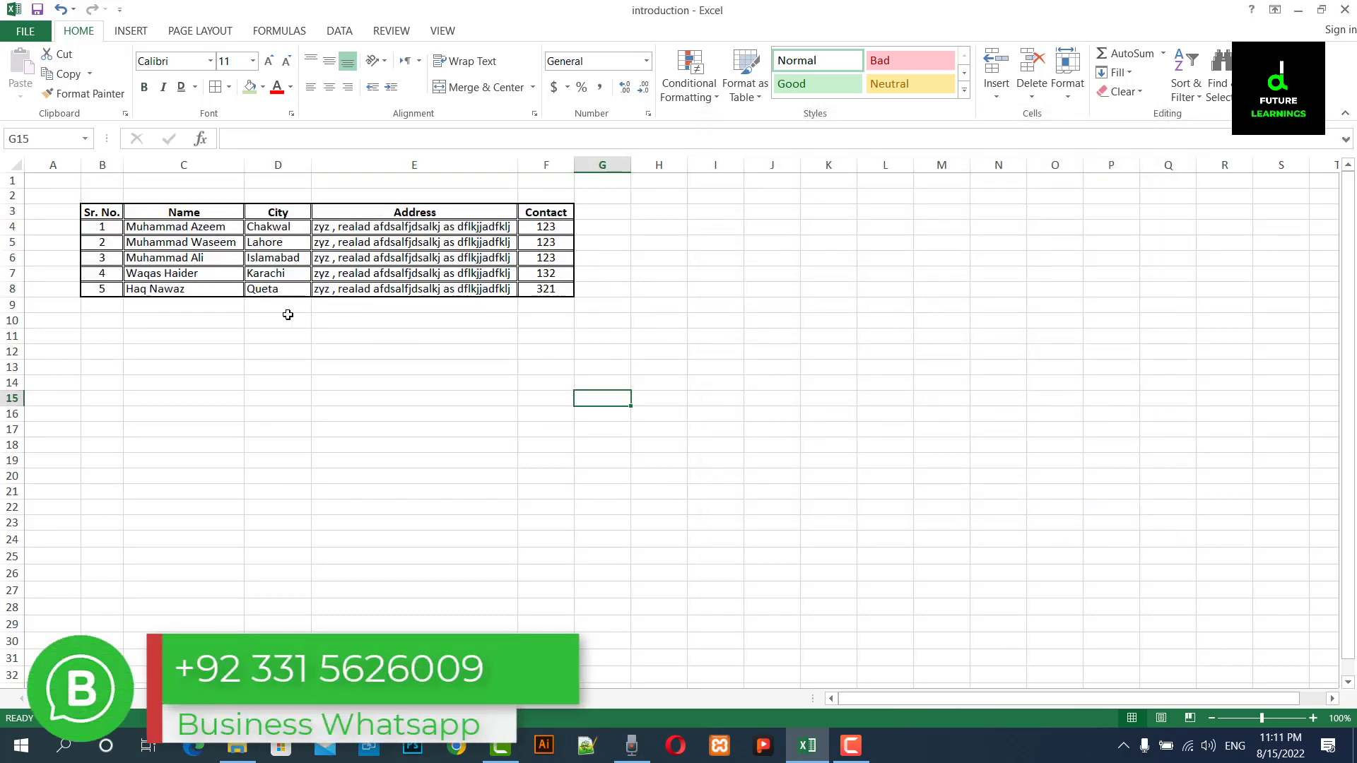
pyautogui.scroll(8, 287, 315)
pyautogui.scroll(2, 470, 339)
pyautogui.scroll(-1, 494, 343)
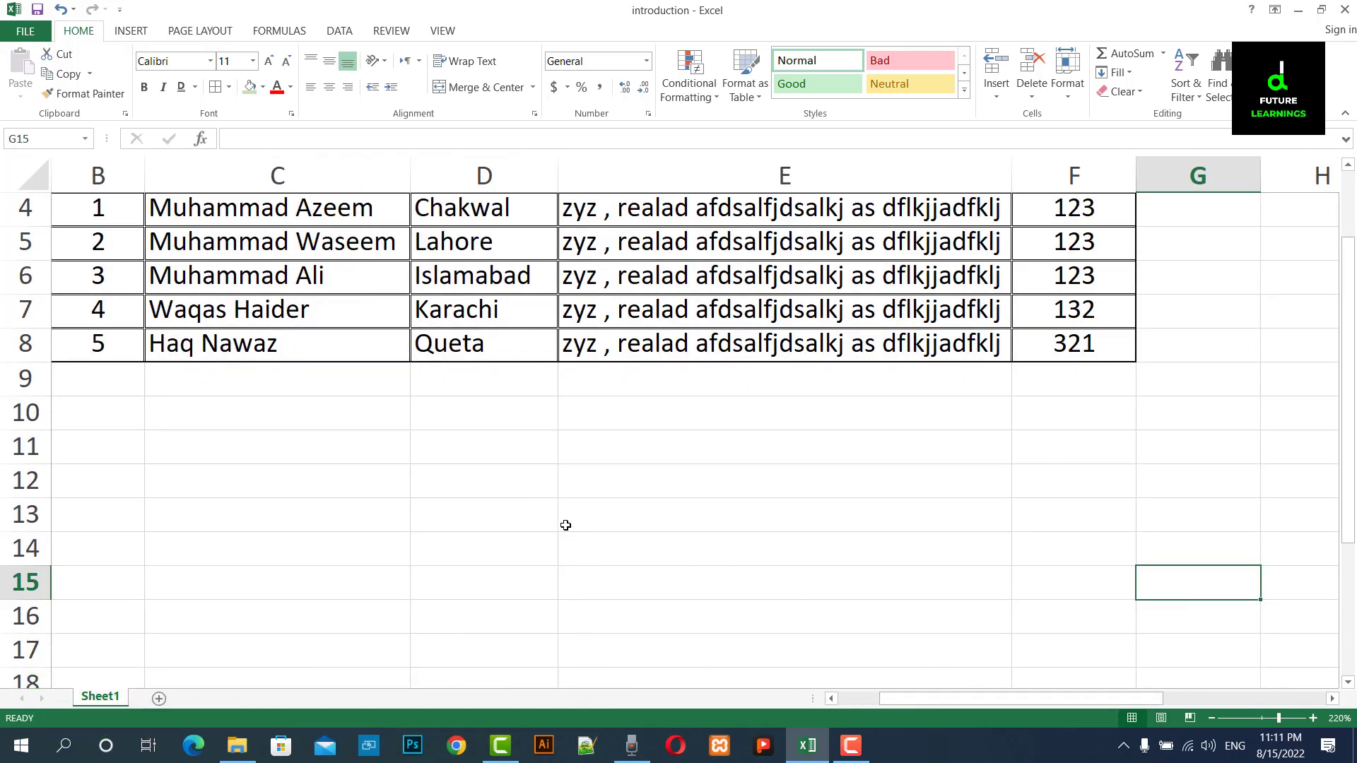
pyautogui.scroll(1, 544, 487)
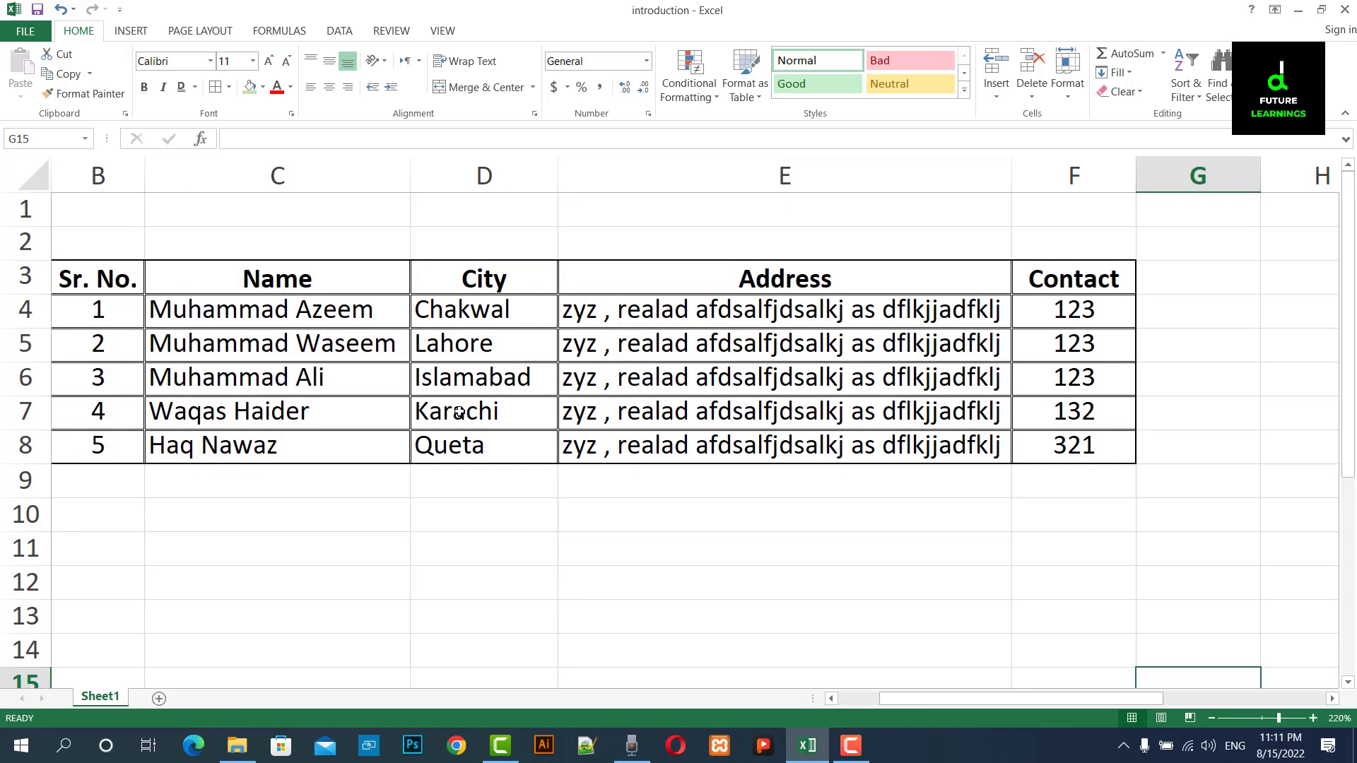
pyautogui.scroll(-1, 459, 413)
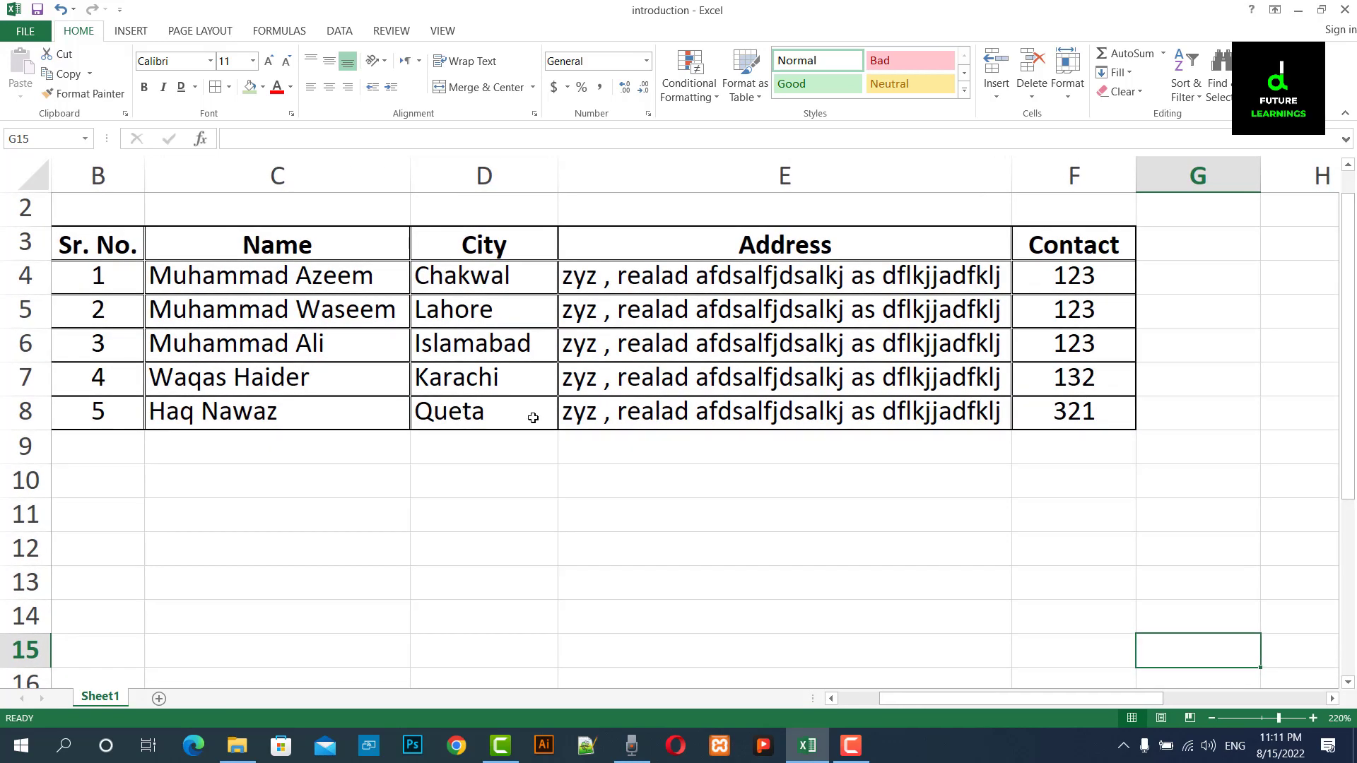
pyautogui.scroll(-2, 533, 418)
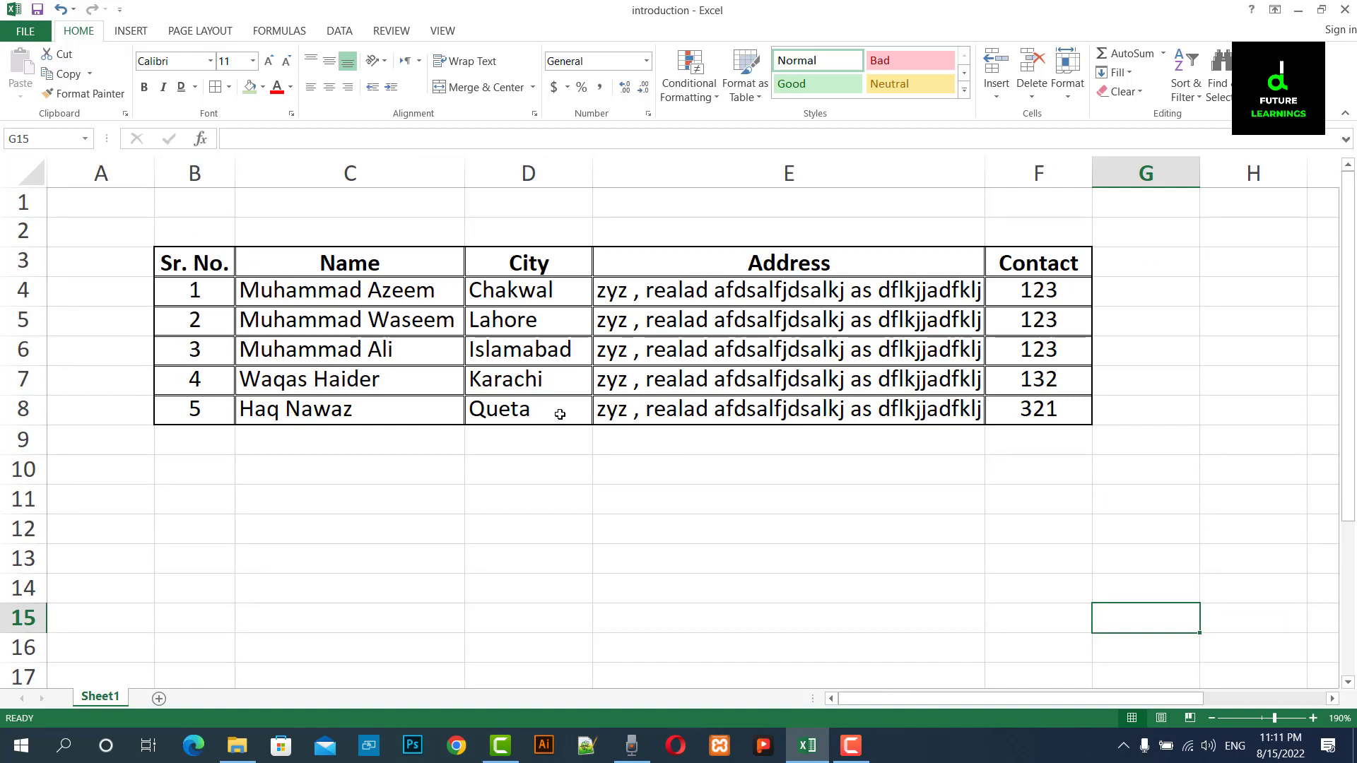
pyautogui.click(757, 482)
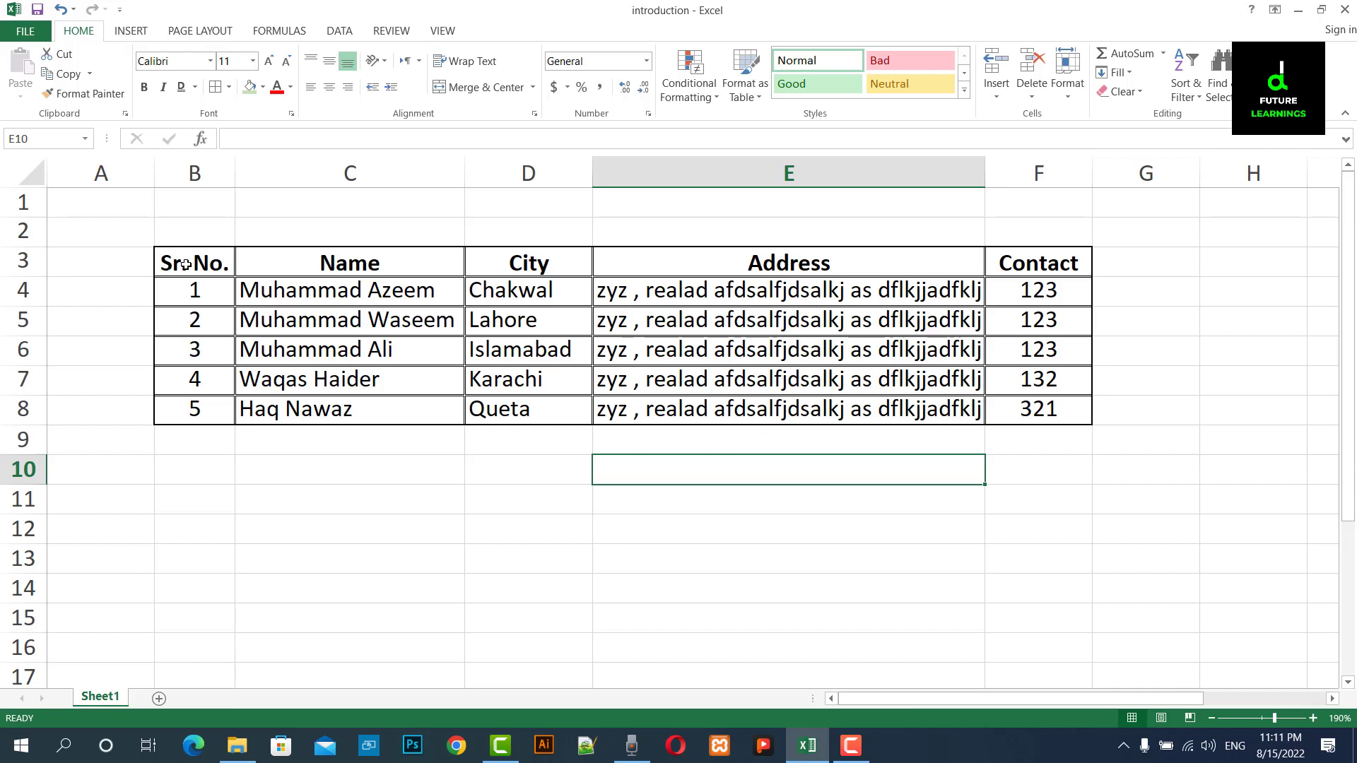
# Select entire rows 2 through 9 holding the contact table.
pyautogui.click(186, 221)
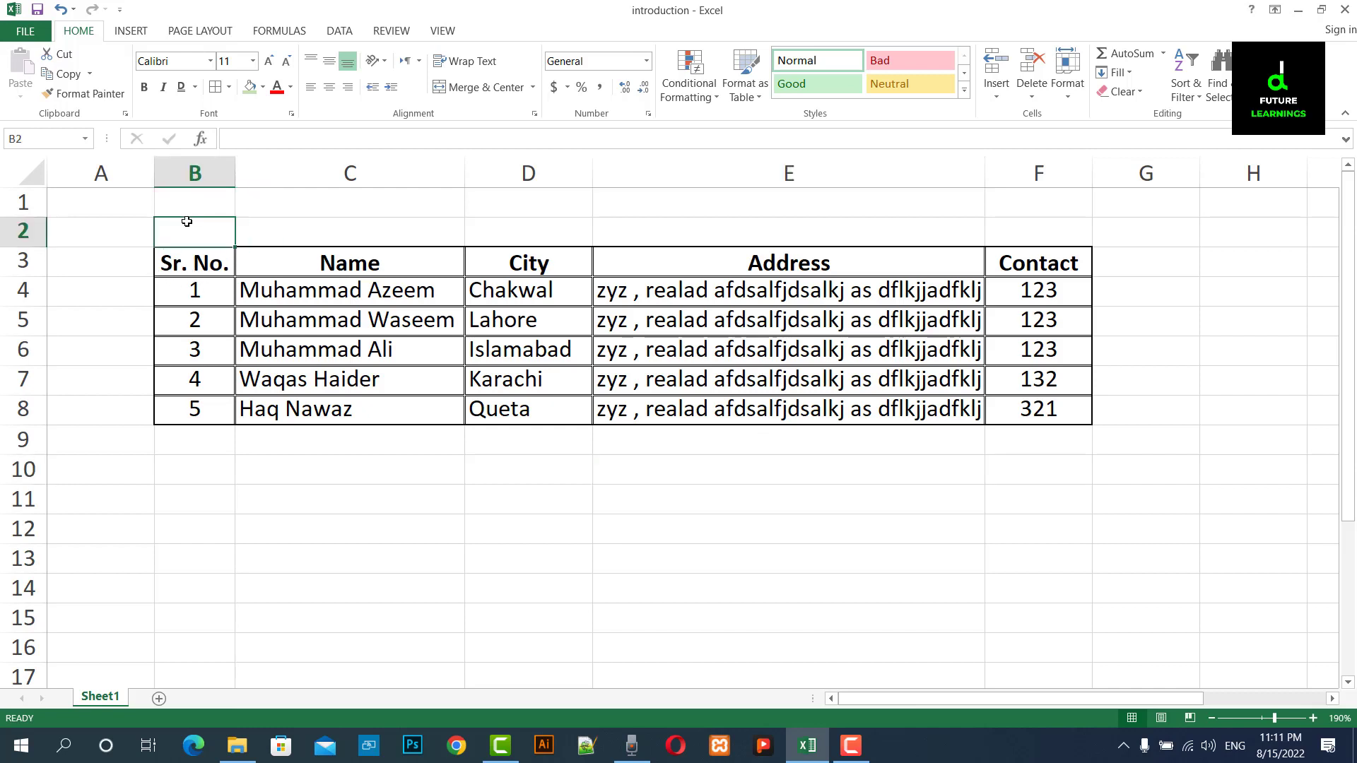
pyautogui.hotkey('shift', 'Down')
pyautogui.hotkey('shift', 'Down')
pyautogui.hotkey('shift', 'Down')
pyautogui.hotkey('shift', 'Down')
pyautogui.hotkey('shift', 'Down')
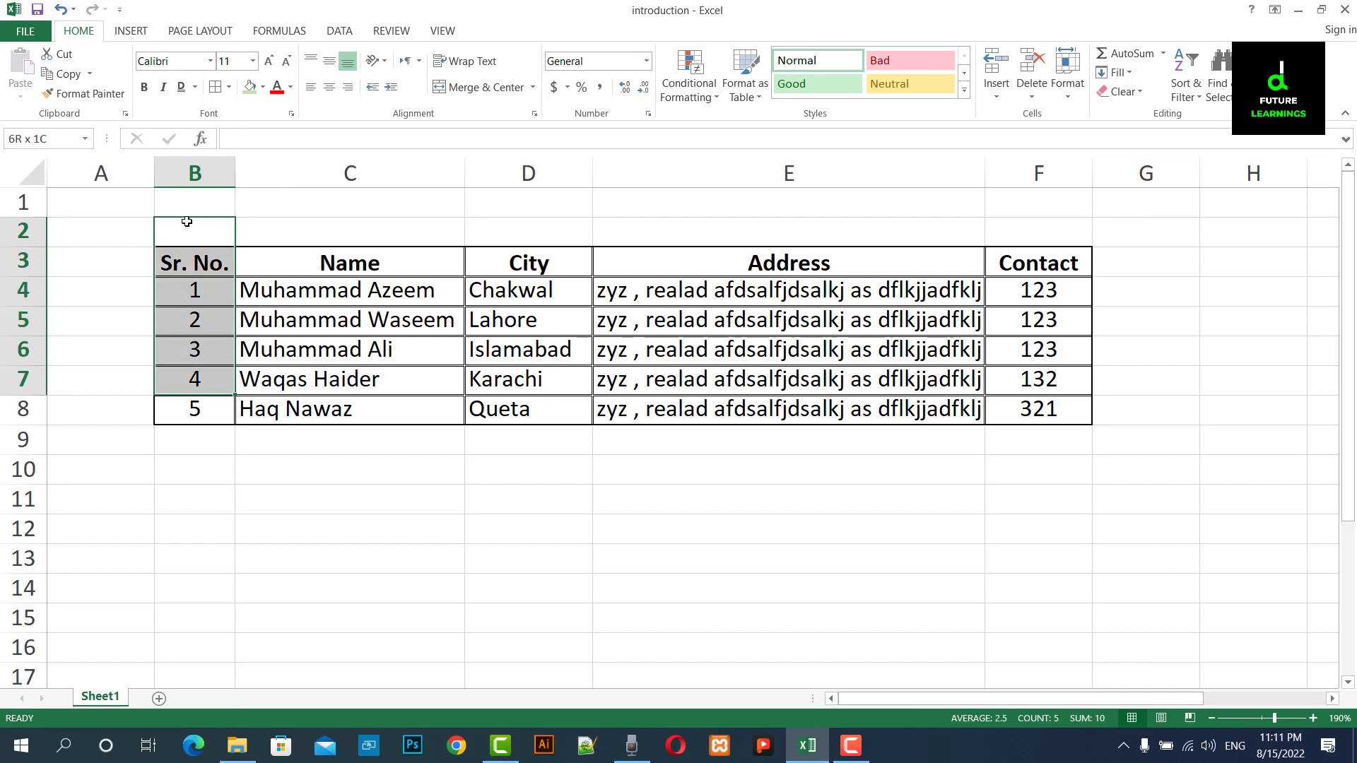
pyautogui.hotkey('shift', 'Down')
pyautogui.hotkey('shift', 'Down')
pyautogui.hotkey('shift', 'Right')
pyautogui.hotkey('shift', 'Right')
pyautogui.hotkey('shift', 'Right')
pyautogui.hotkey('shift', 'Right')
pyautogui.hotkey('shift', 'Right')
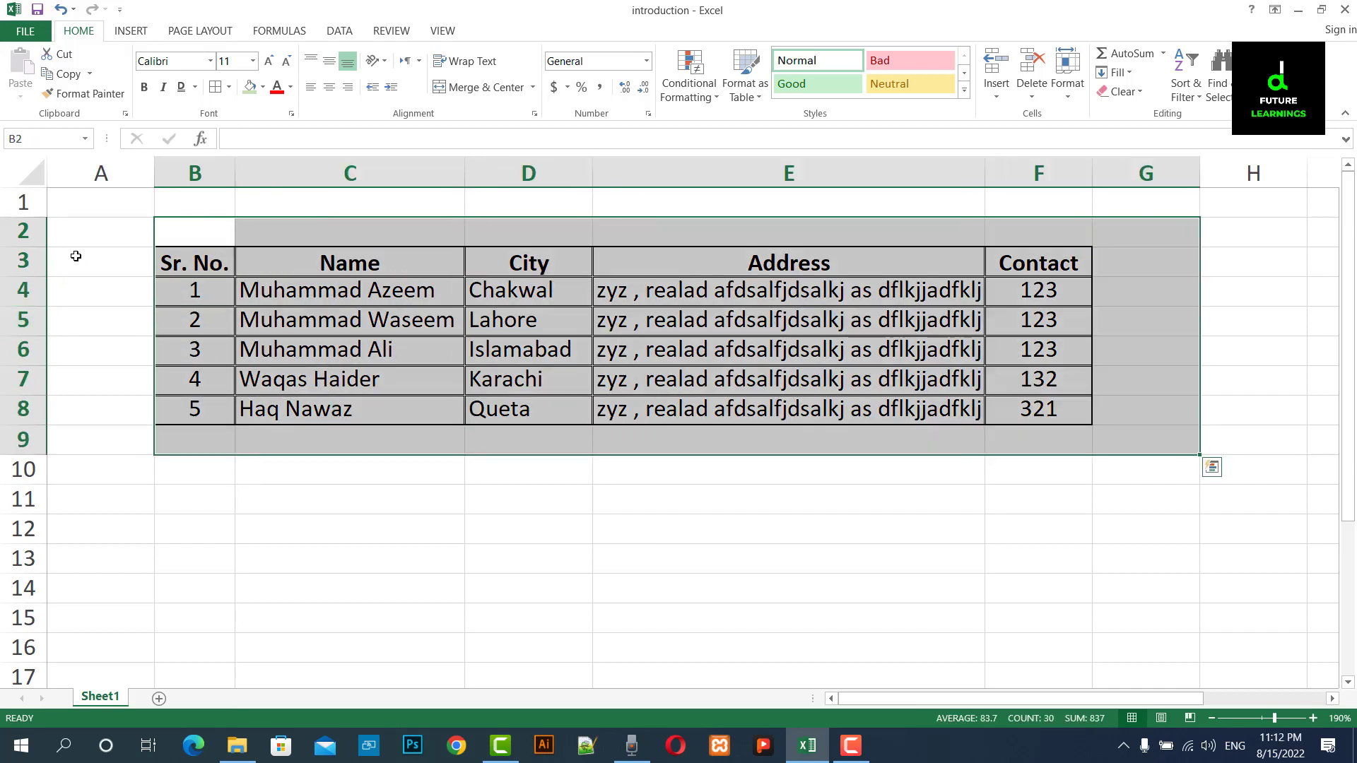
pyautogui.moveTo(9, 230); pyautogui.dragTo(7, 439)
pyautogui.click(8, 439)
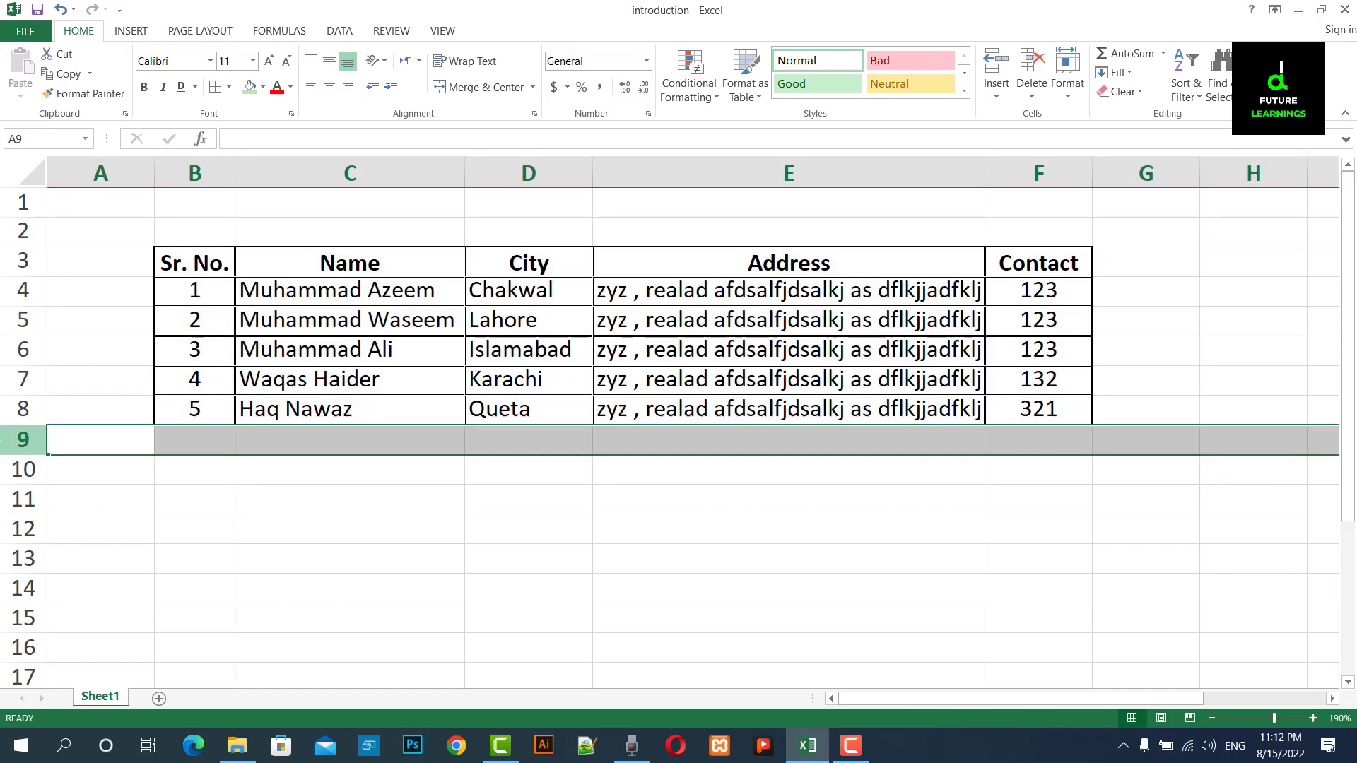
pyautogui.moveTo(19, 237); pyautogui.dragTo(11, 439)
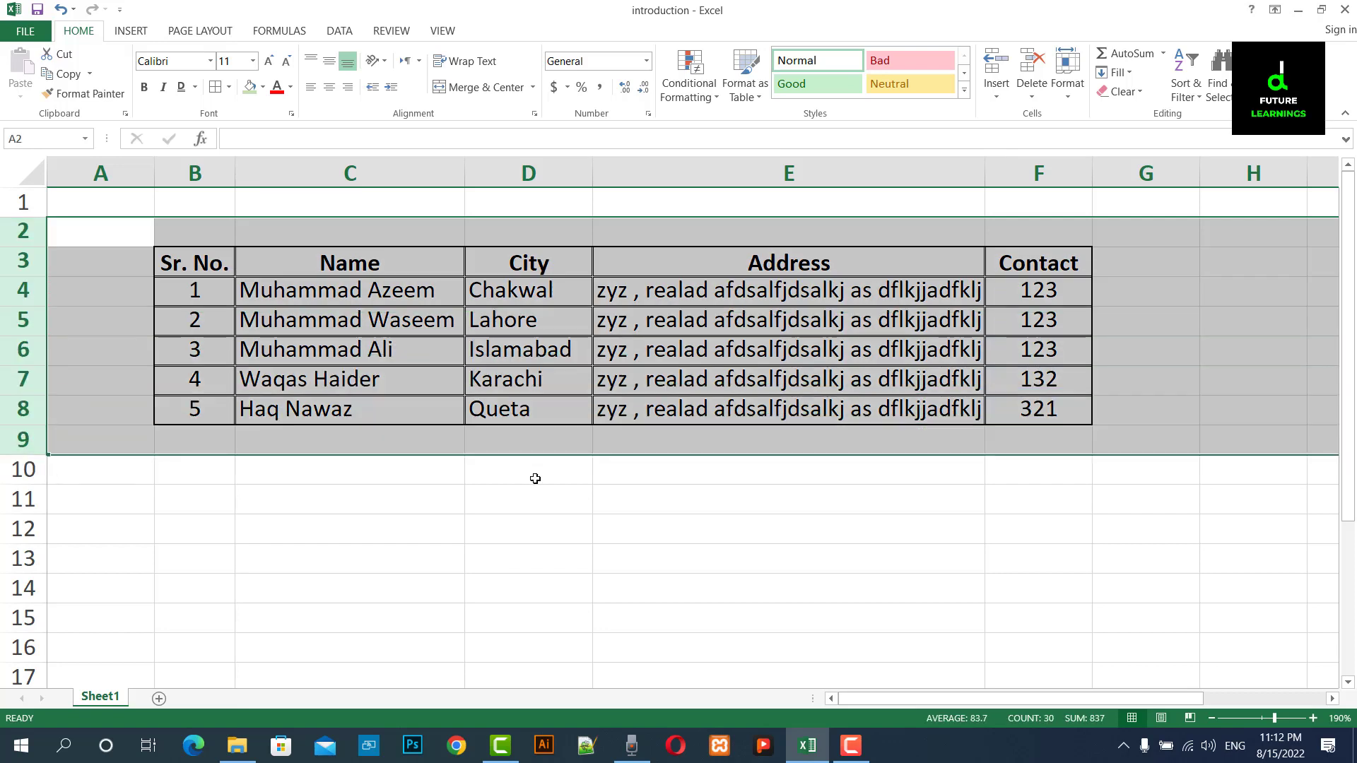
# Delete rows 2–9 to remove the old contact table.
pyautogui.hotkey('ctrl', '-')
pyautogui.click(354, 353)
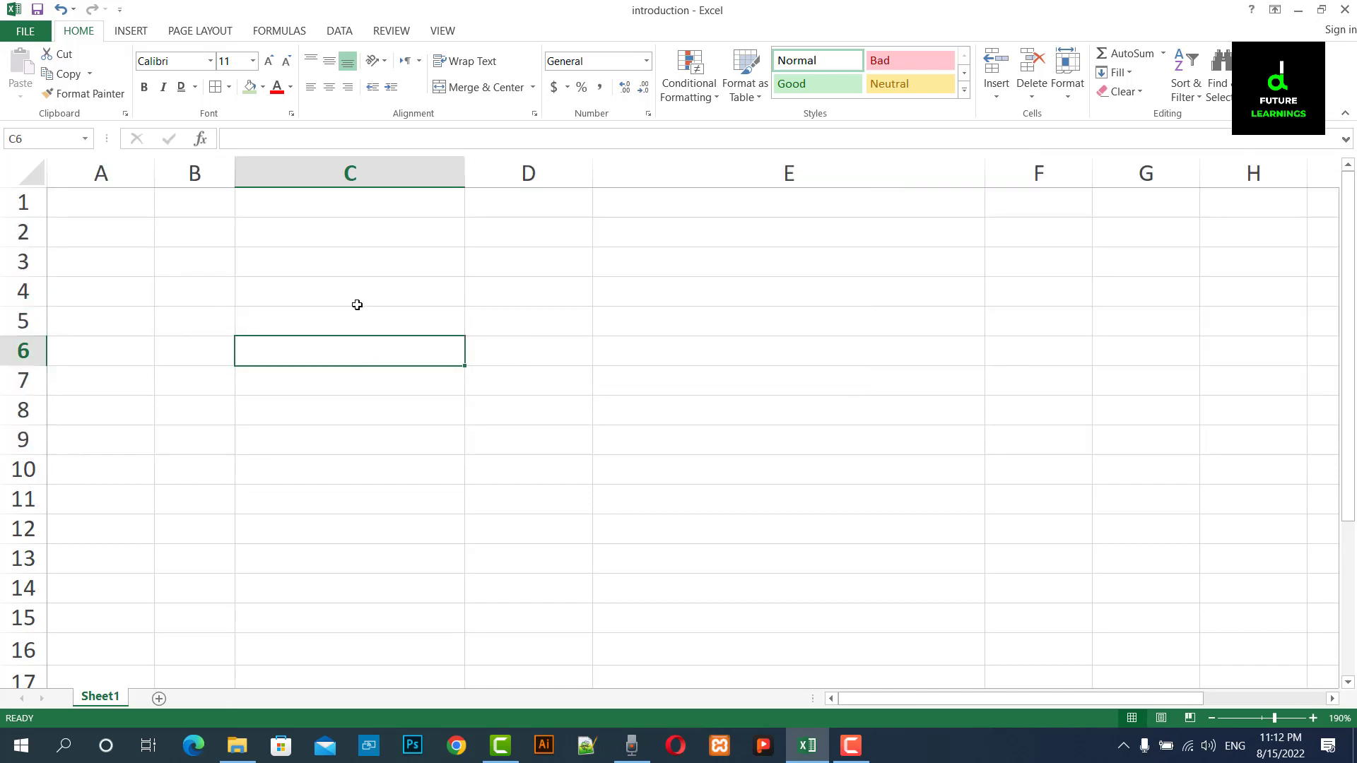
pyautogui.click(464, 173)
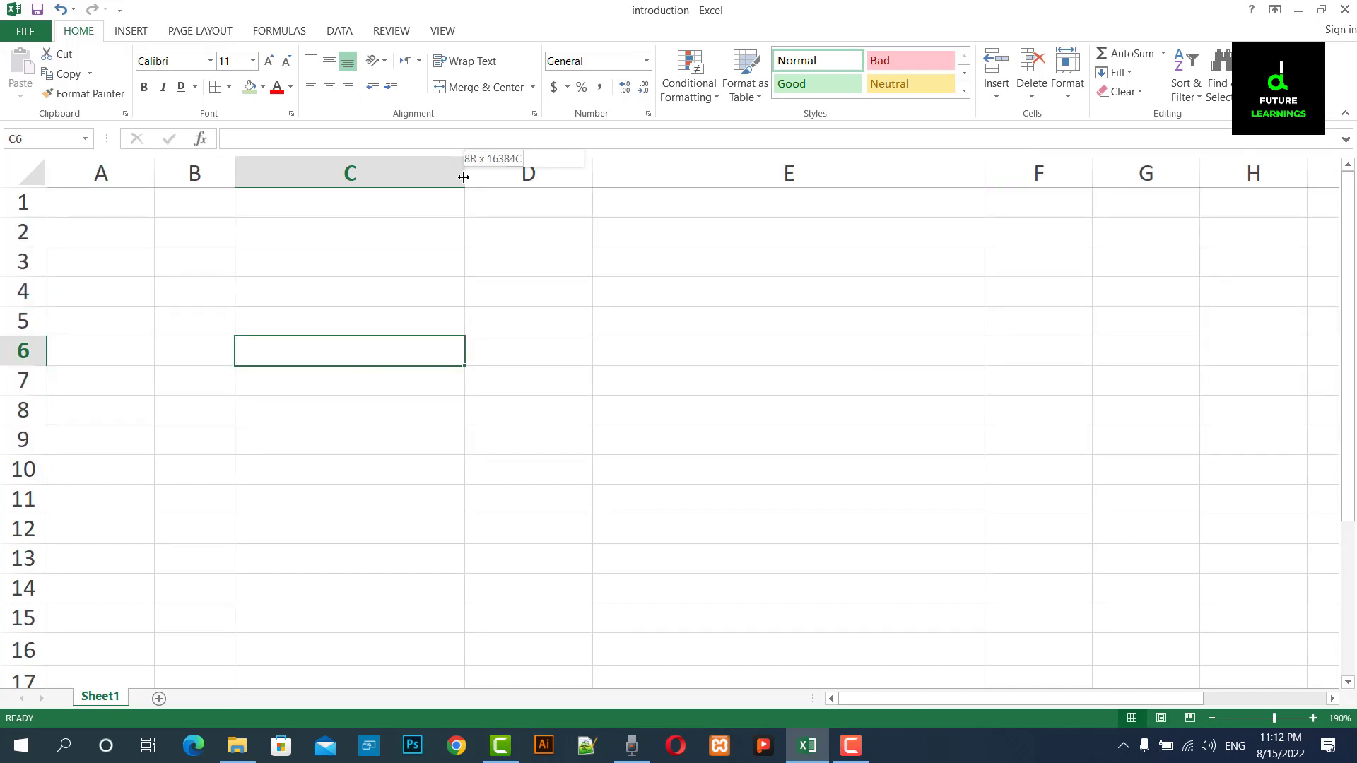
# Give columns B through G one equal, narrower width.
pyautogui.moveTo(181, 176); pyautogui.dragTo(421, 177)
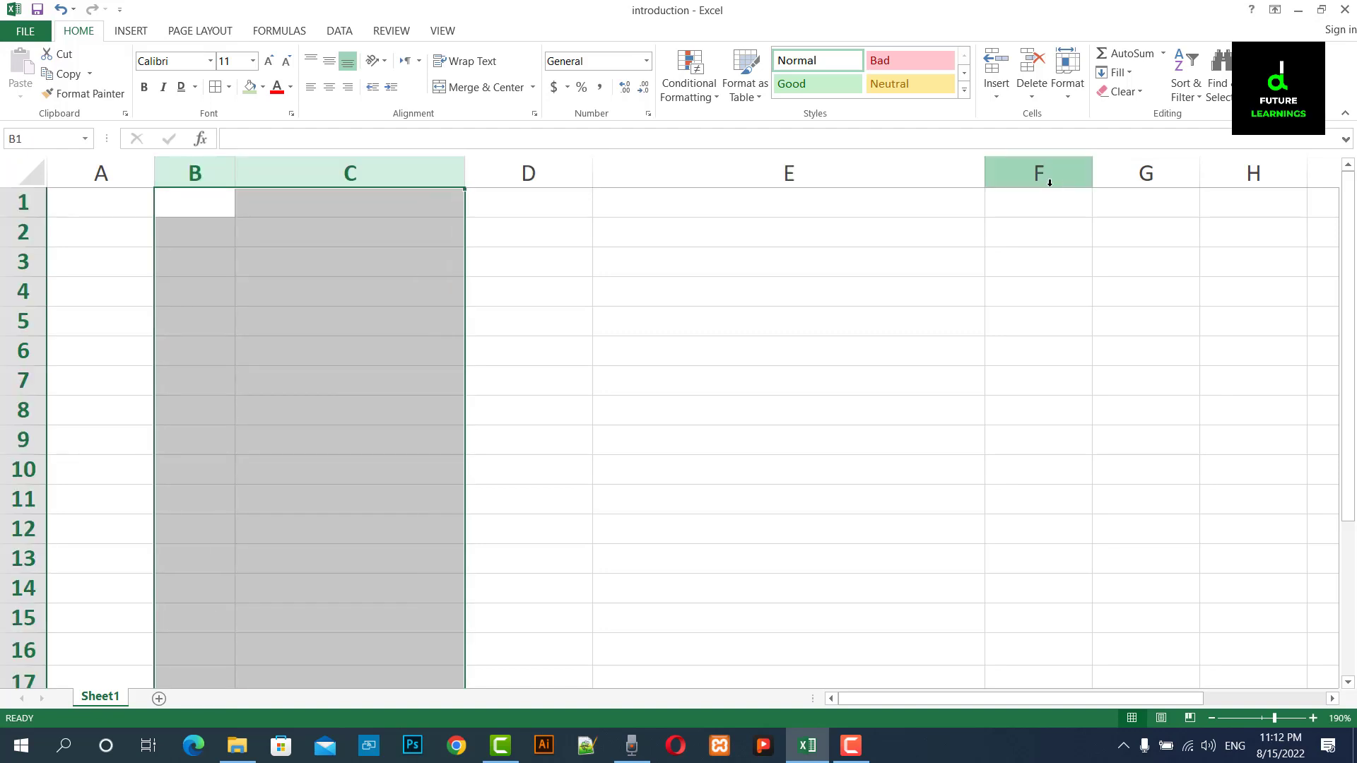
pyautogui.click(1039, 174)
pyautogui.moveTo(201, 175); pyautogui.dragTo(1194, 175)
pyautogui.moveTo(235, 175); pyautogui.dragTo(260, 175)
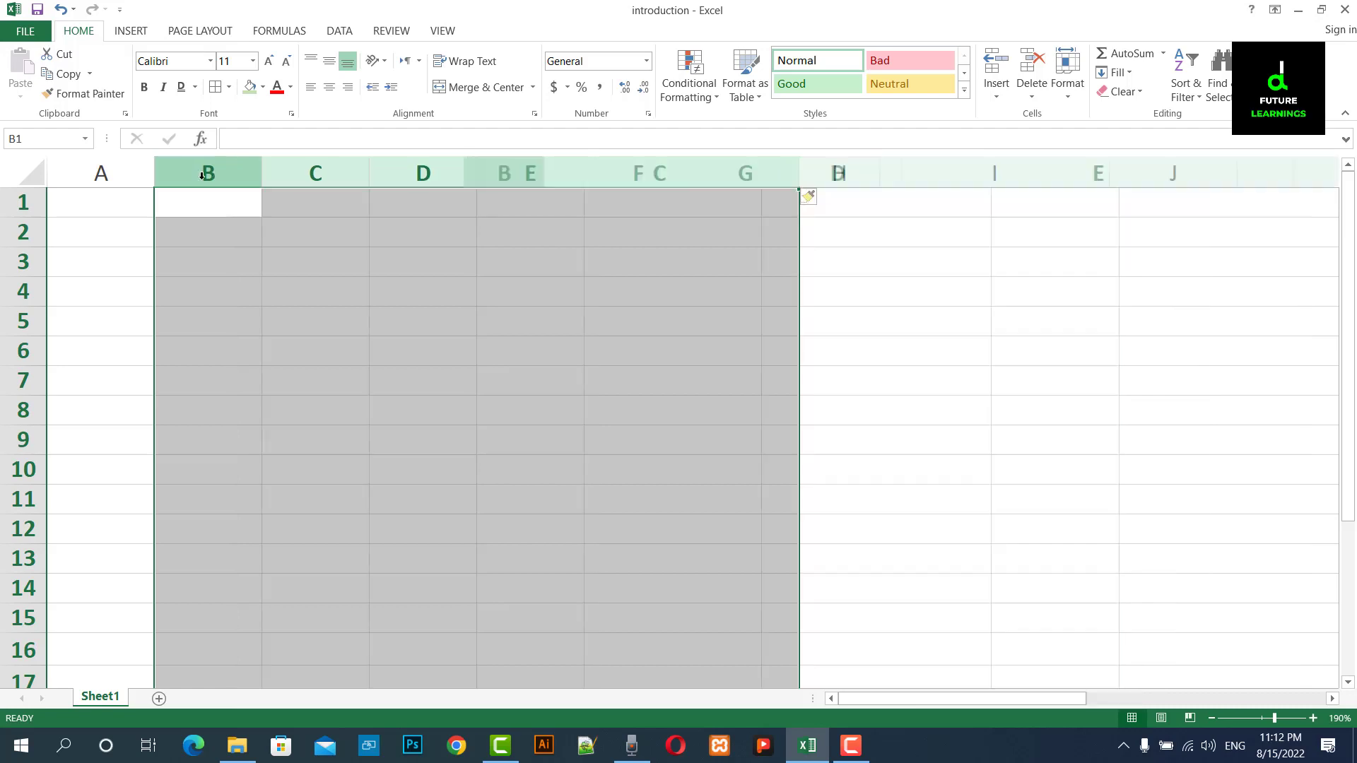
pyautogui.hotkey('ctrl', 'z')
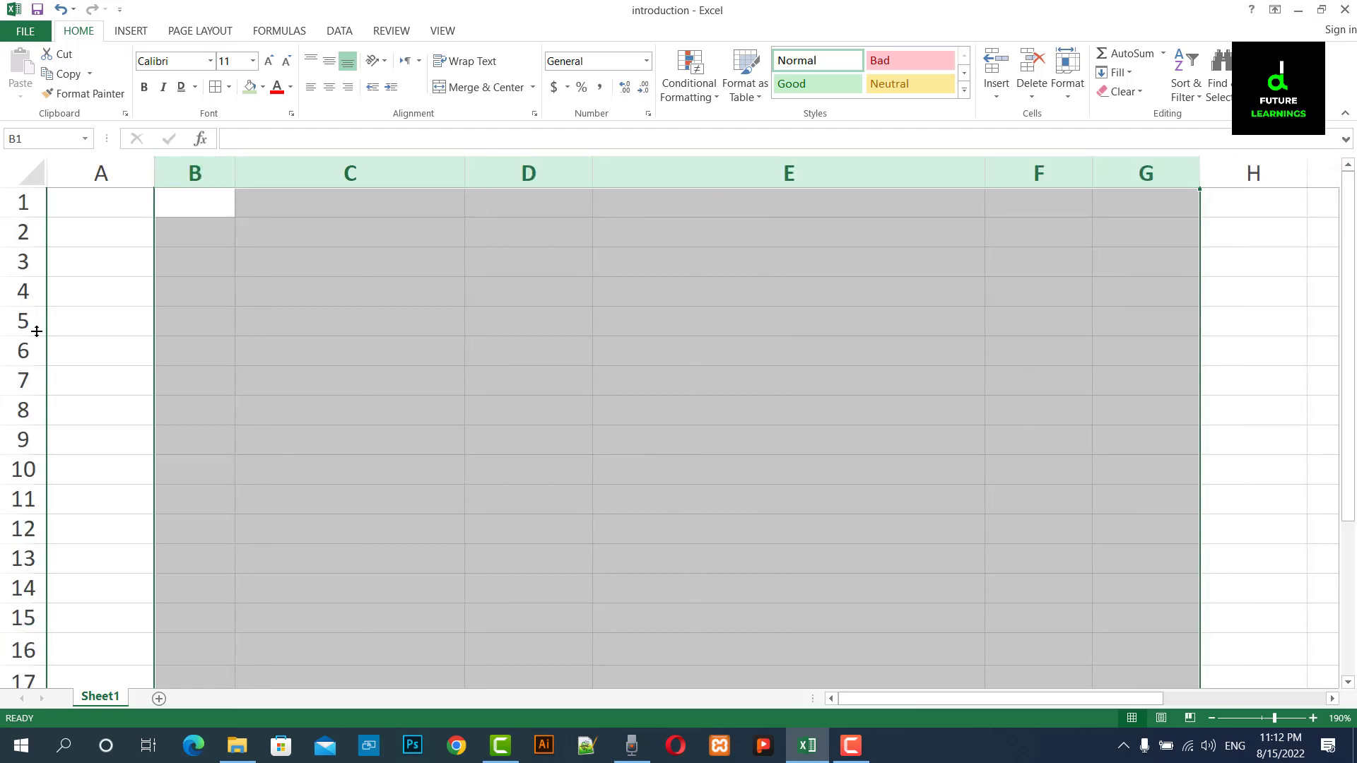
pyautogui.hotkey('ctrl', 'y')
pyautogui.click(703, 372)
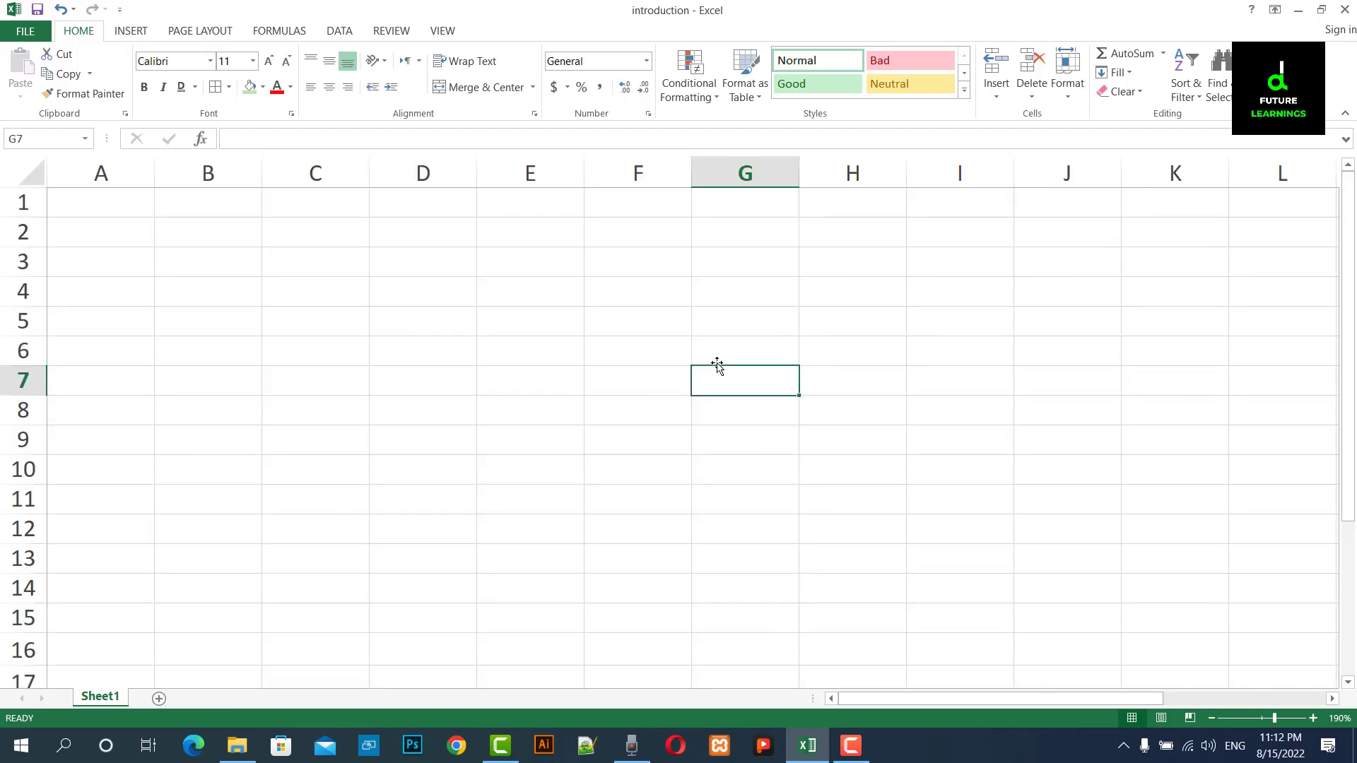
# Set the sheet zoom to 120% with the status-bar zoom buttons.
pyautogui.keyDown('ctrl'); pyautogui.scroll(-1, 624, 294); pyautogui.keyUp('ctrl')
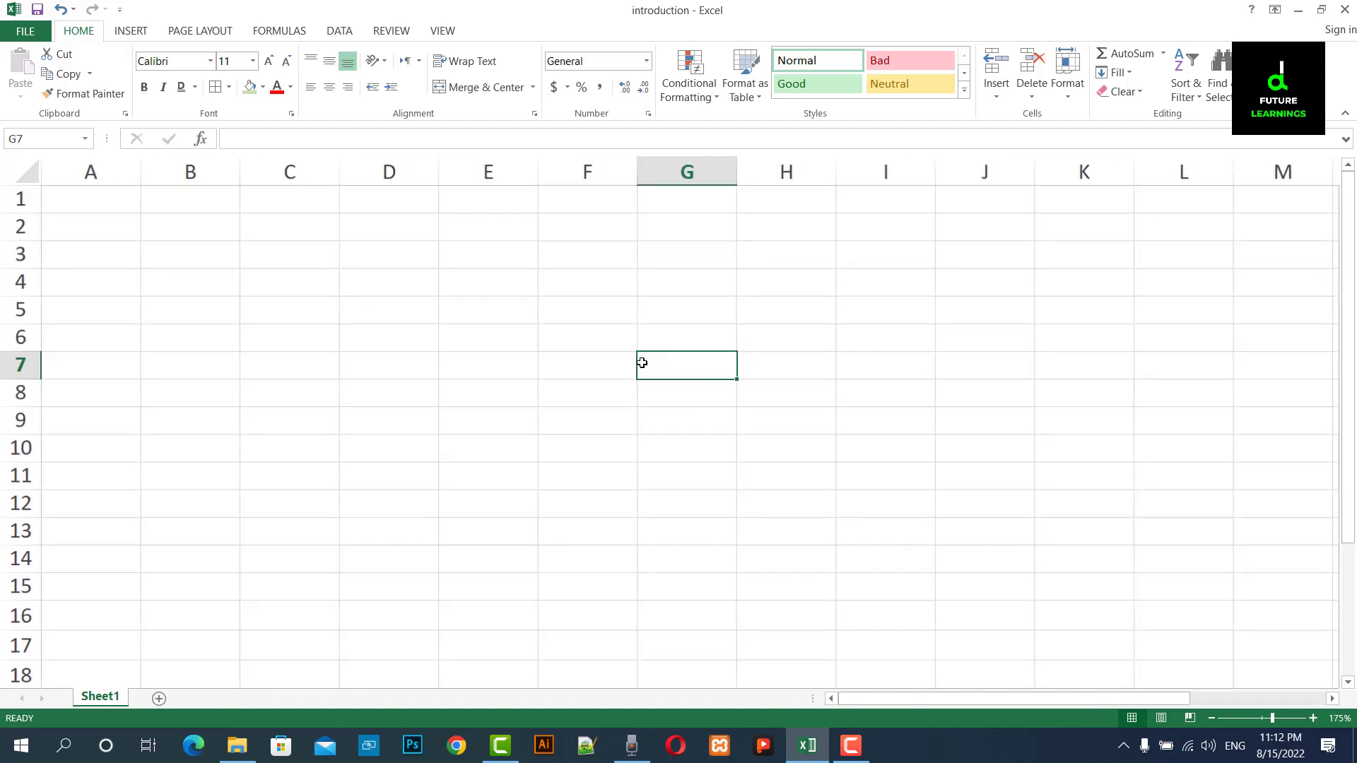
pyautogui.keyDown('ctrl'); pyautogui.scroll(-1, 390, 406); pyautogui.keyUp('ctrl')
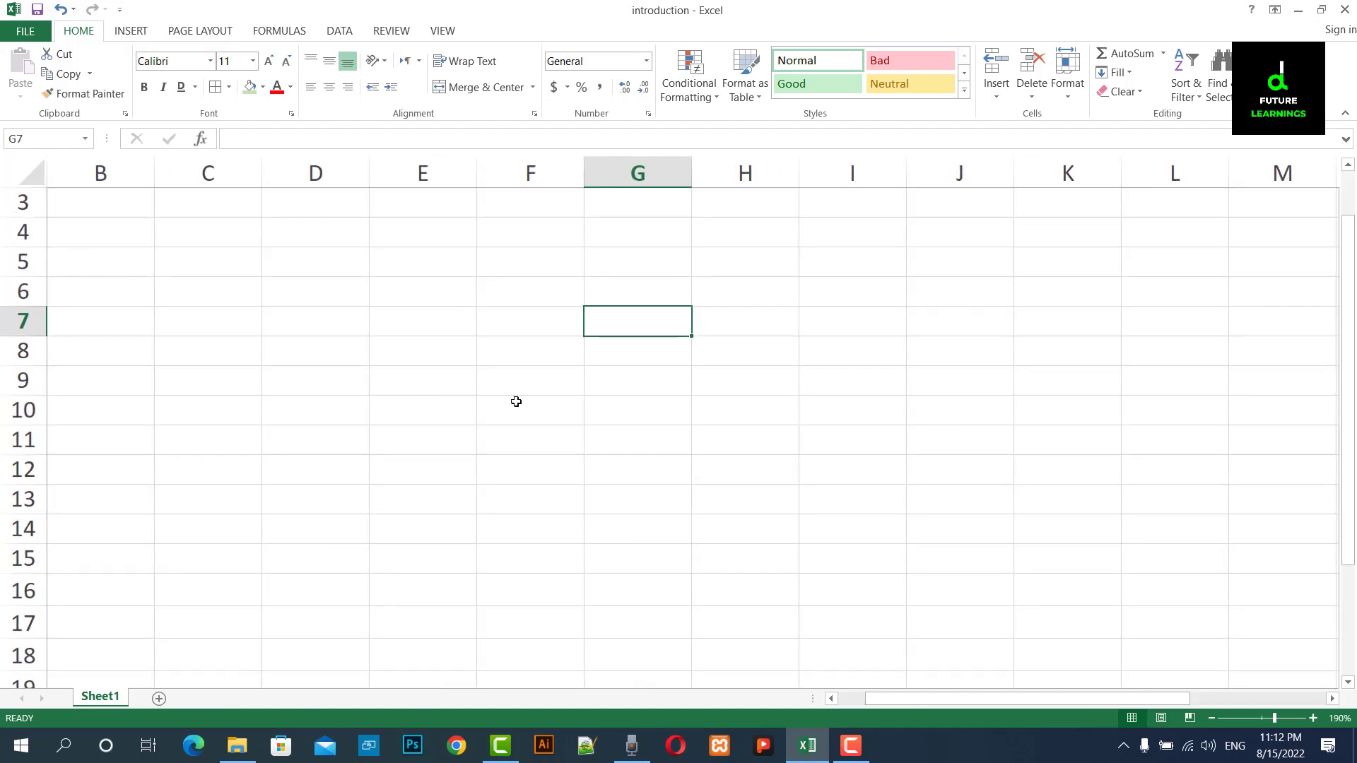
pyautogui.keyDown('ctrl'); pyautogui.scroll(-1, 515, 400); pyautogui.keyUp('ctrl')
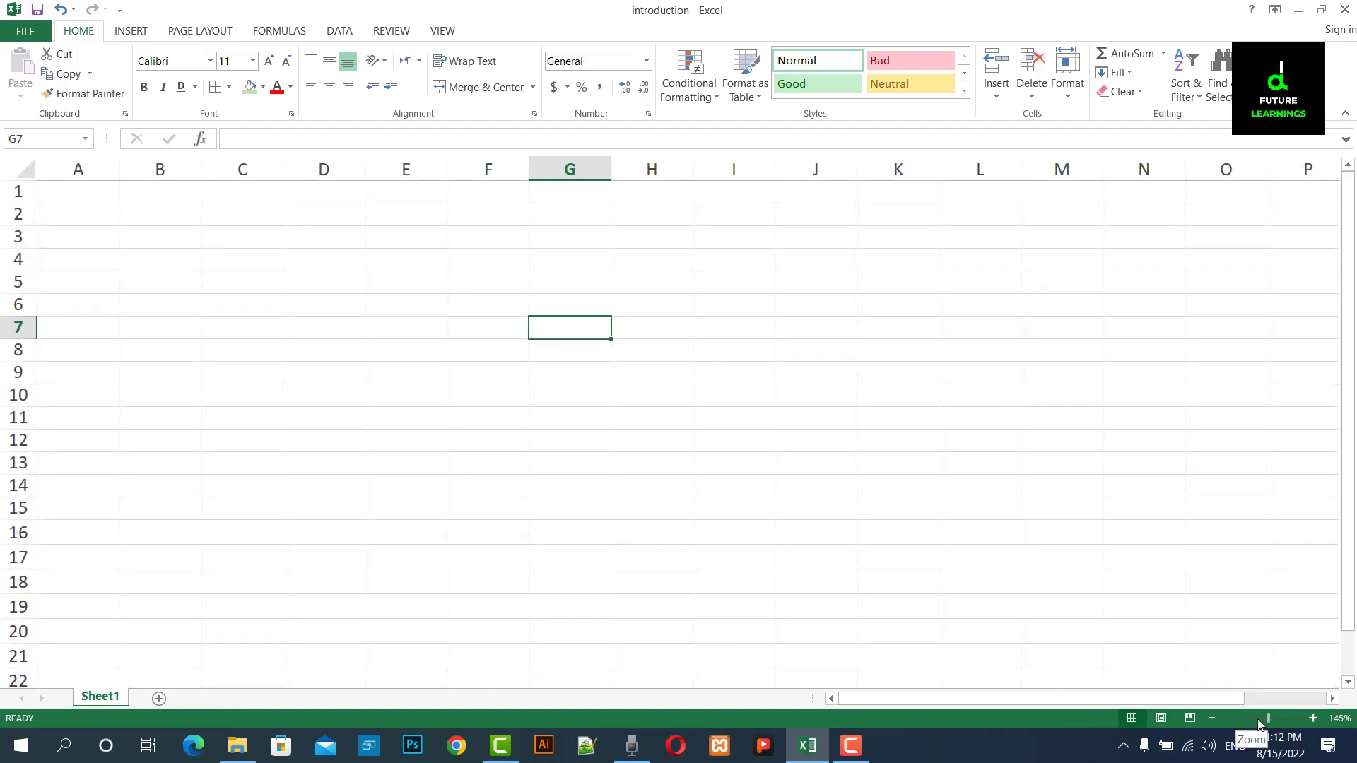
pyautogui.click(1213, 718)
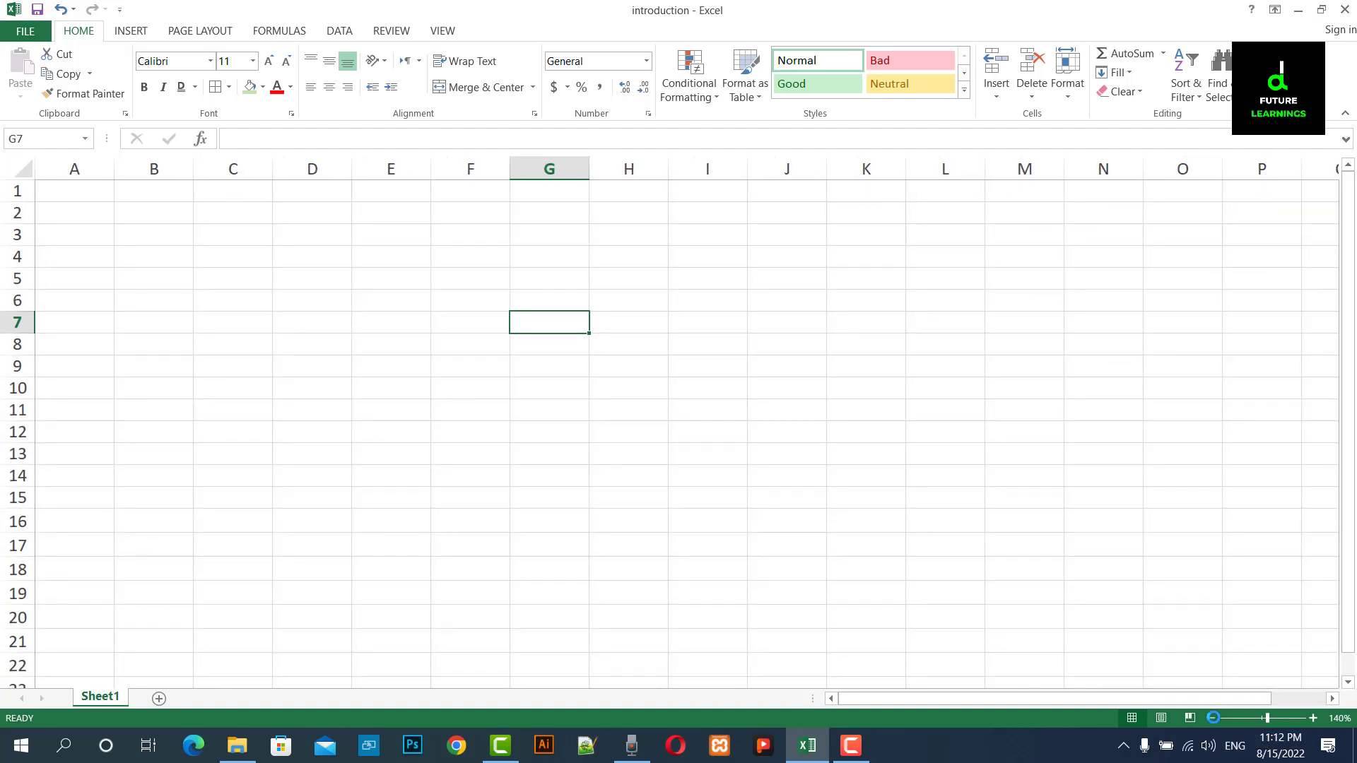
pyautogui.click(1213, 718)
pyautogui.click(1214, 718)
pyautogui.click(1214, 718)
pyautogui.click(1213, 718)
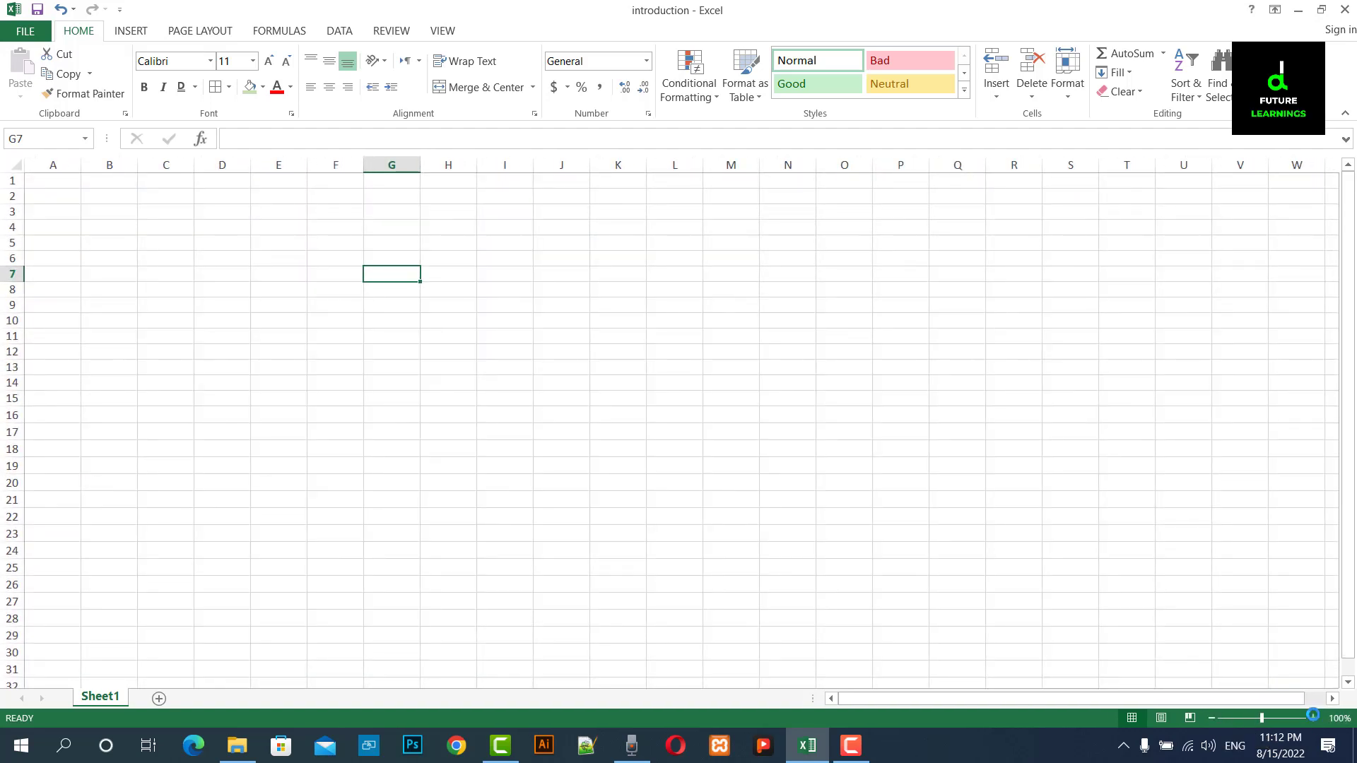
pyautogui.click(1313, 718)
pyautogui.click(1313, 718)
pyautogui.click(1312, 718)
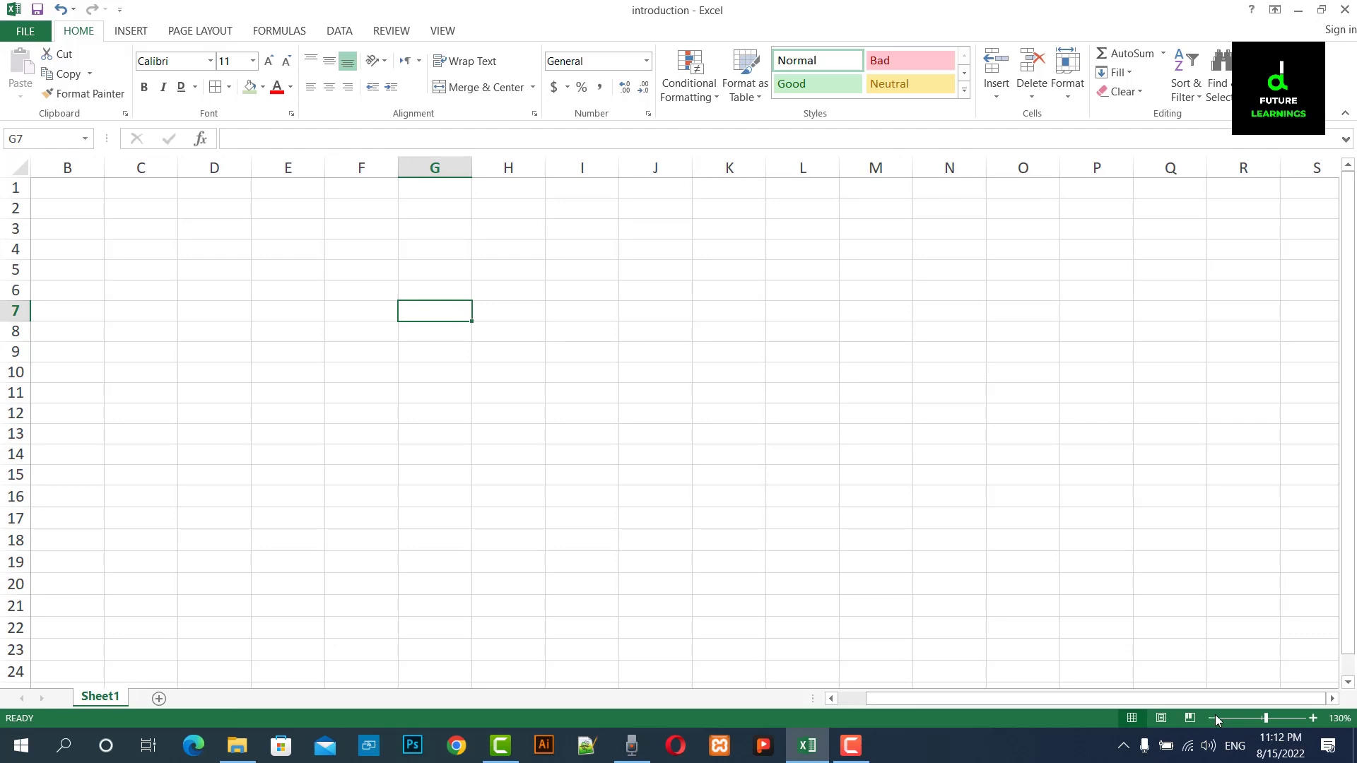
pyautogui.click(1213, 718)
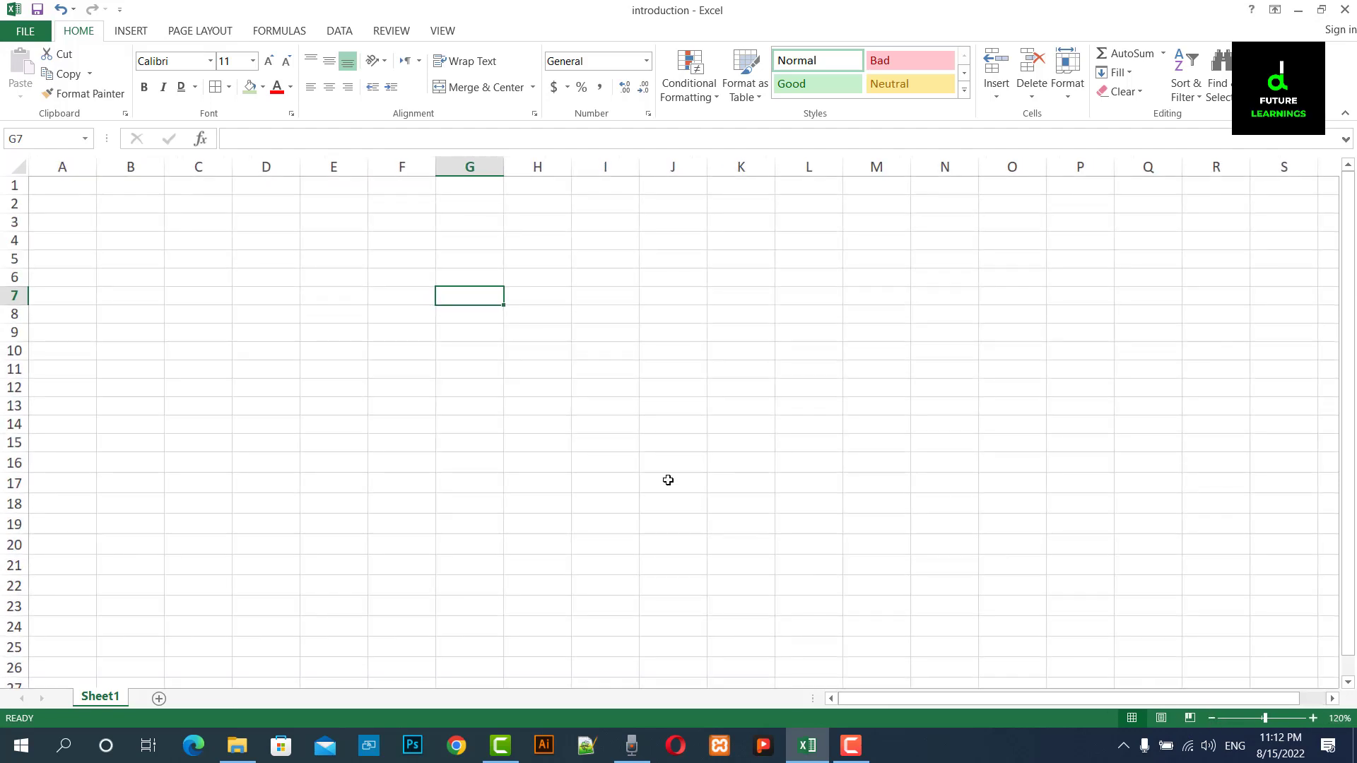
# Select a few cells in the empty grid, ending on cell D4.
pyautogui.click(452, 369)
pyautogui.click(409, 244)
pyautogui.click(597, 234)
pyautogui.click(270, 241)
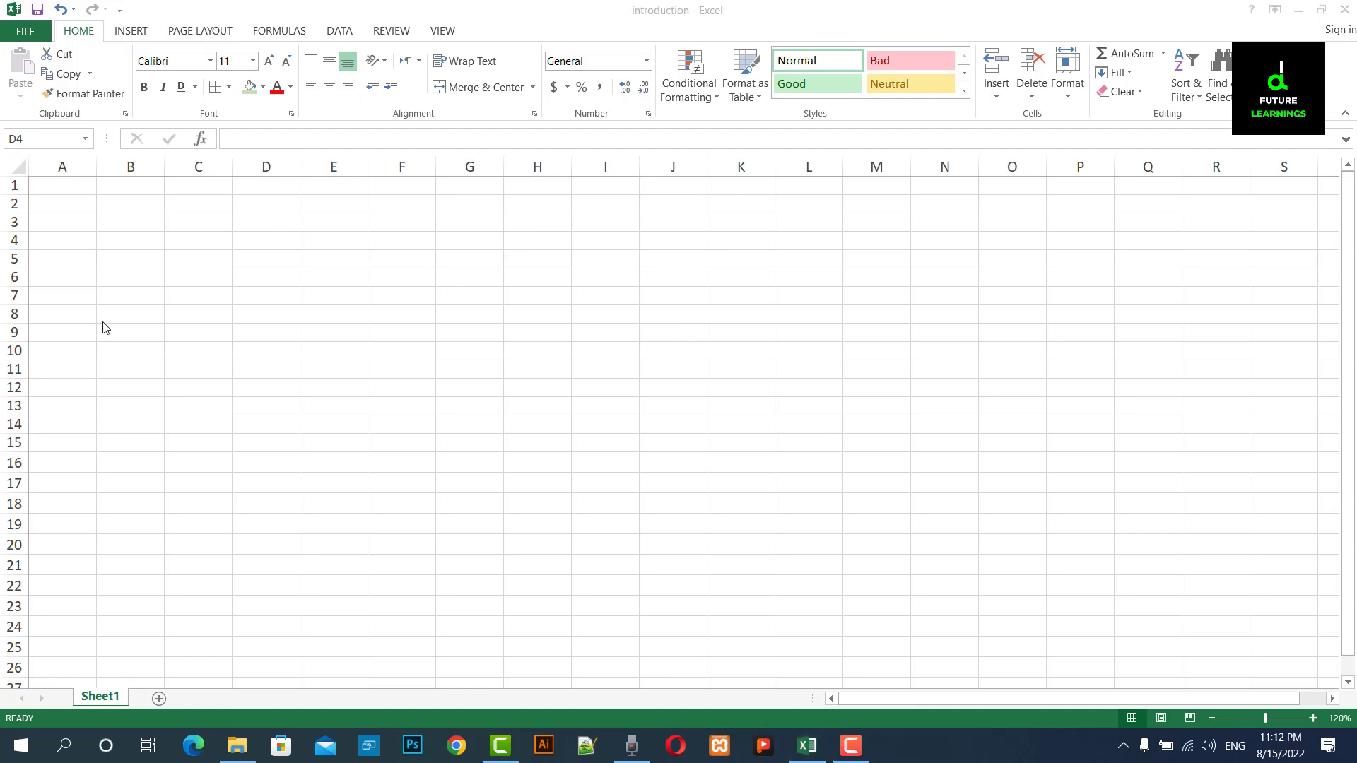
# Select the empty block B2:G7.
pyautogui.click(289, 238)
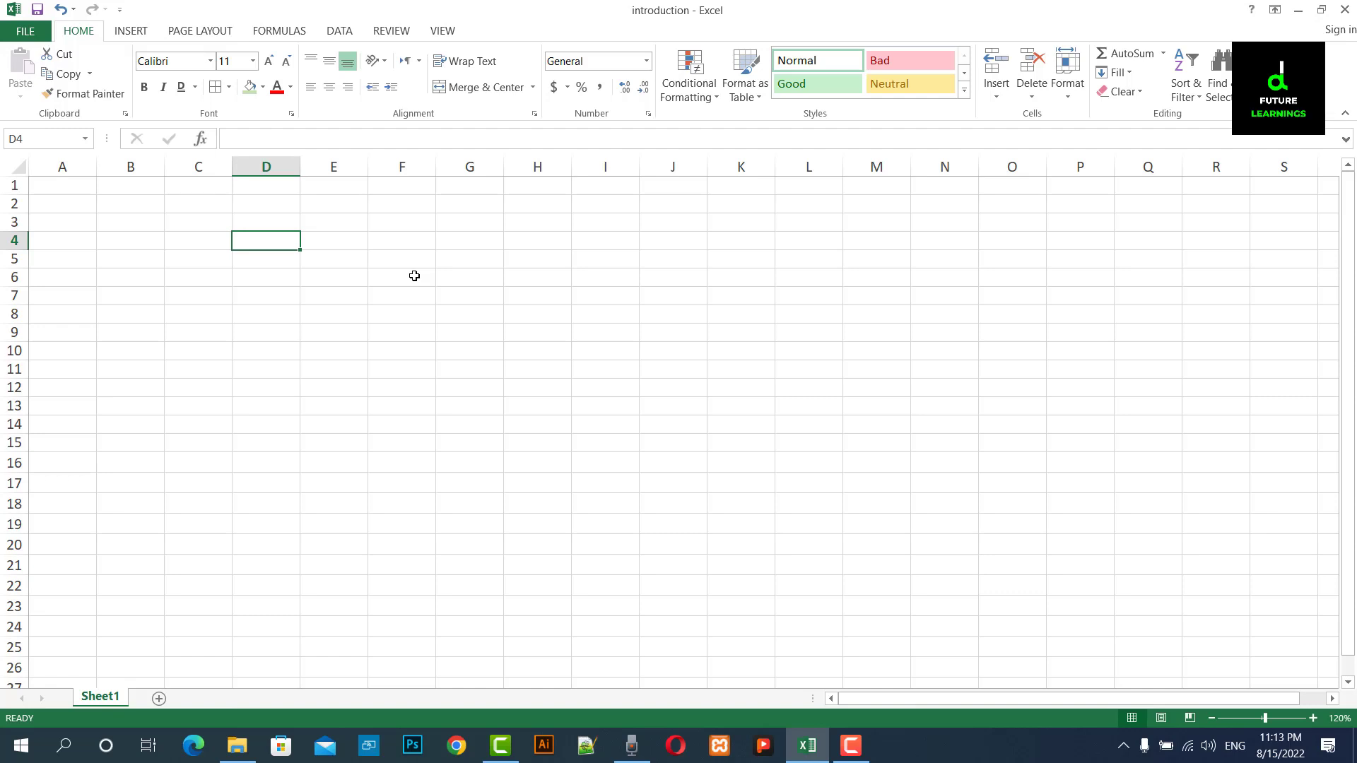
pyautogui.click(400, 258)
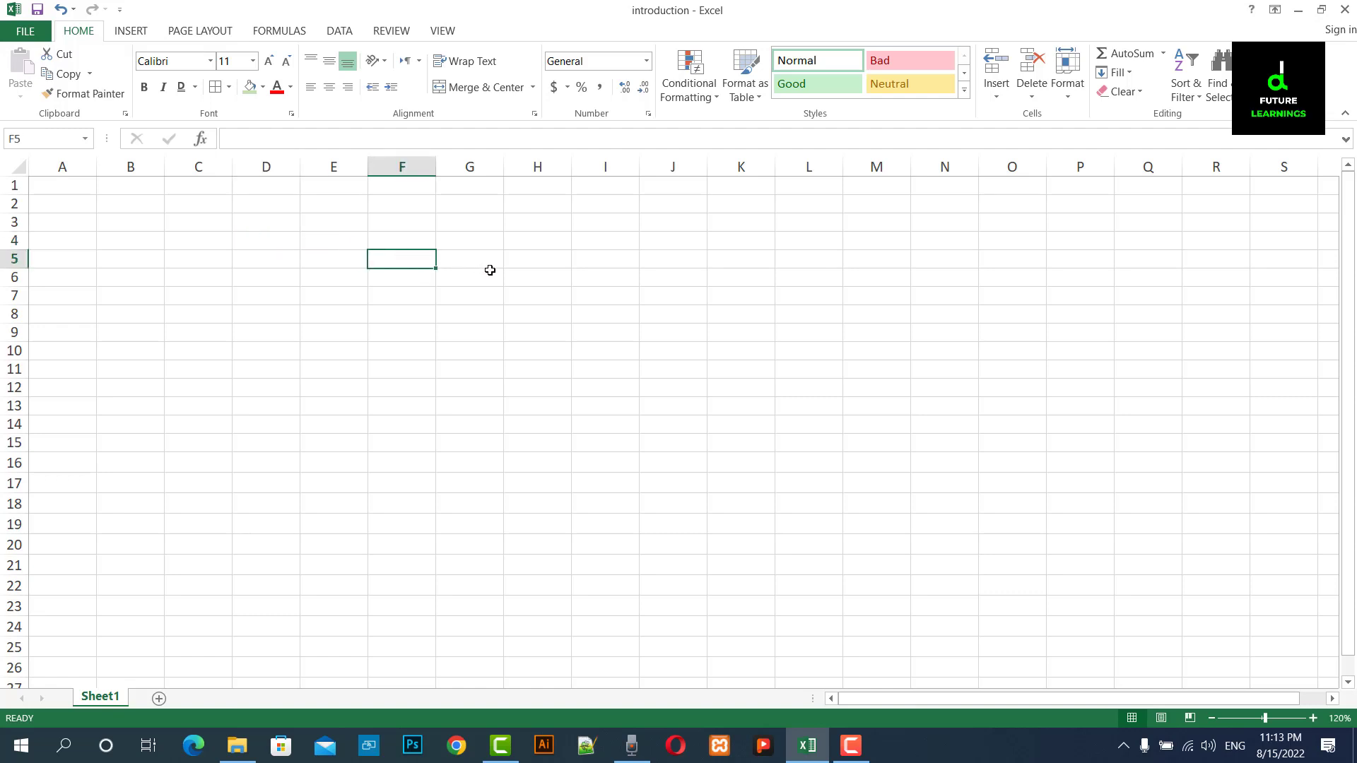
pyautogui.press('Up')
pyautogui.press('Up')
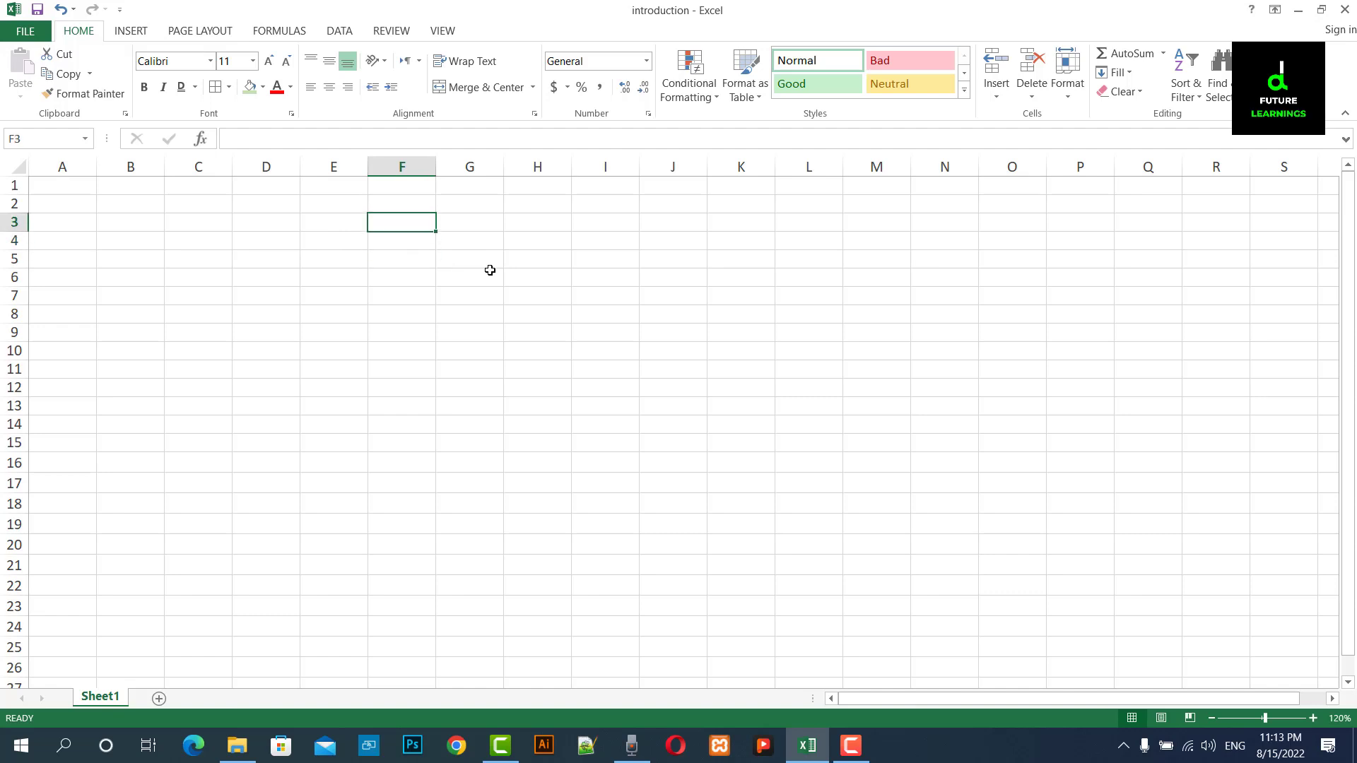
pyautogui.press('Up')
pyautogui.press('Left')
pyautogui.press('Left')
pyautogui.press('Left')
pyautogui.press('Left')
pyautogui.press('Left')
pyautogui.press('Right')
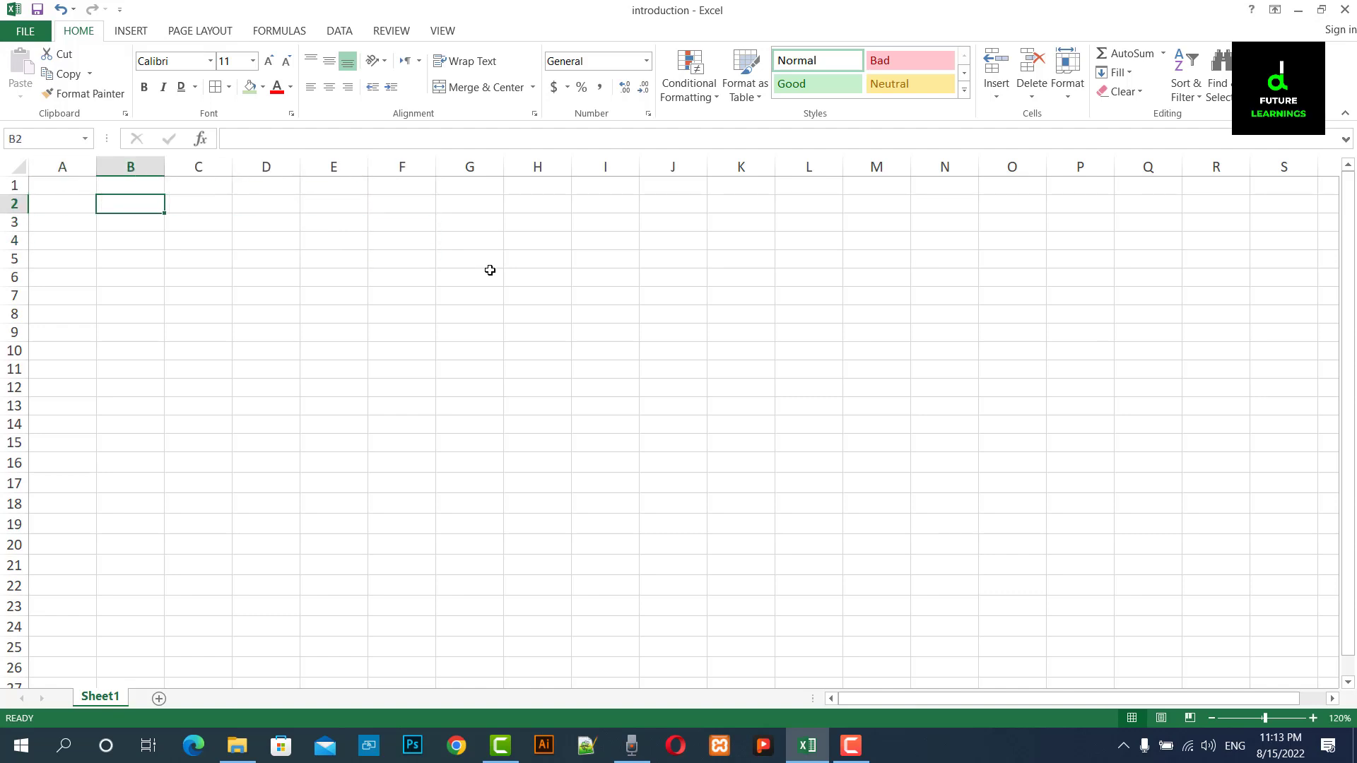
pyautogui.hotkey('shift', 'Down')
pyautogui.hotkey('shift', 'Right')
pyautogui.hotkey('shift', 'Right')
pyautogui.hotkey('shift', 'Down')
pyautogui.hotkey('shift', 'Down')
pyautogui.hotkey('shift', 'Right')
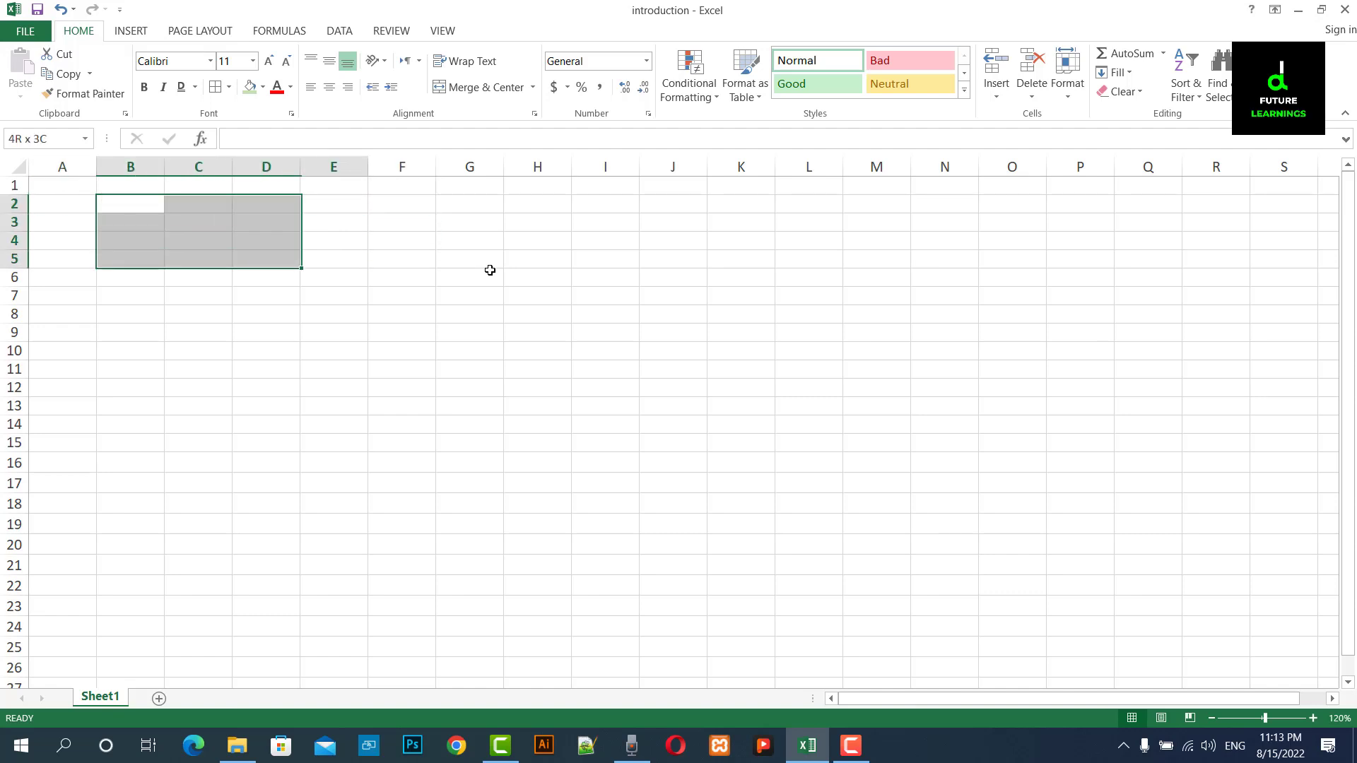
pyautogui.hotkey('shift', 'Right')
pyautogui.hotkey('shift', 'Down')
pyautogui.hotkey('shift', 'Right')
pyautogui.hotkey('shift', 'Down')
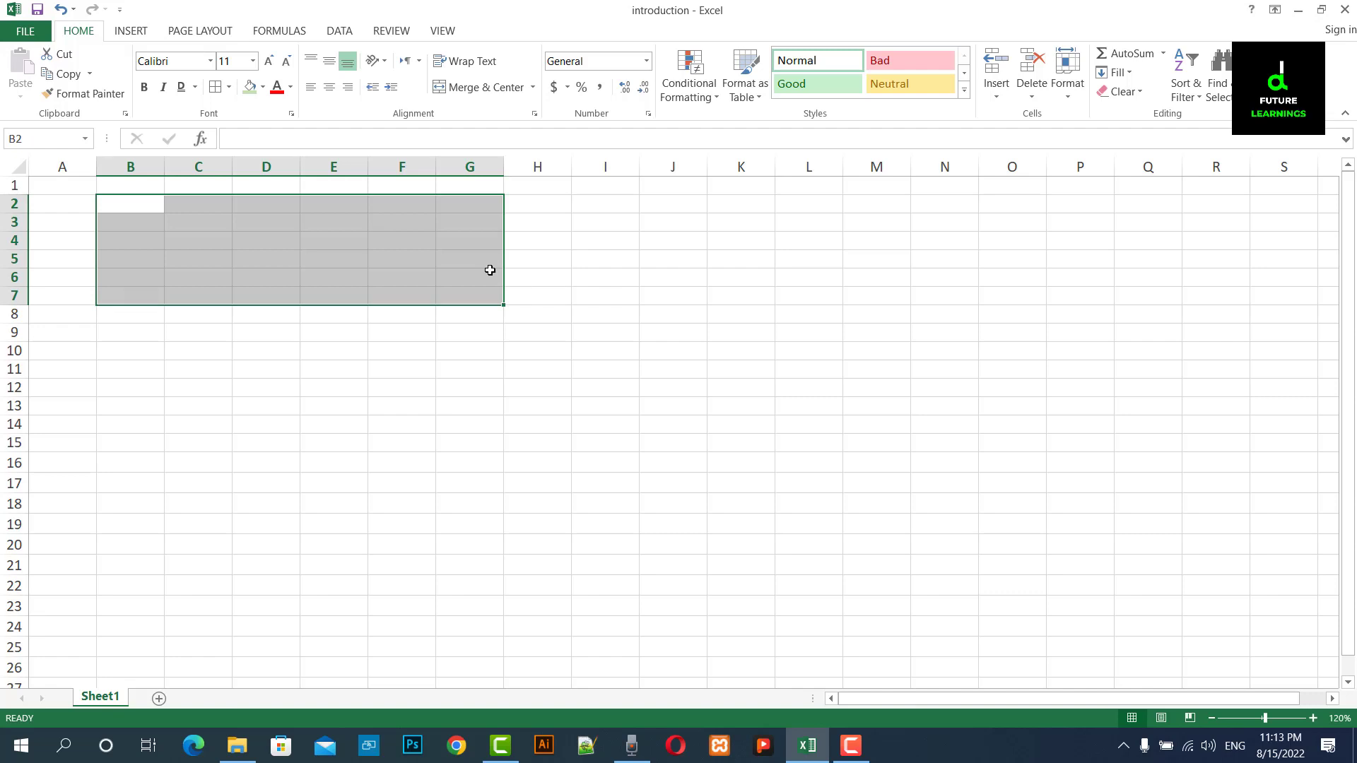
# Apply All Borders to every cell of B2:G7.
pyautogui.click(229, 87)
pyautogui.click(254, 237)
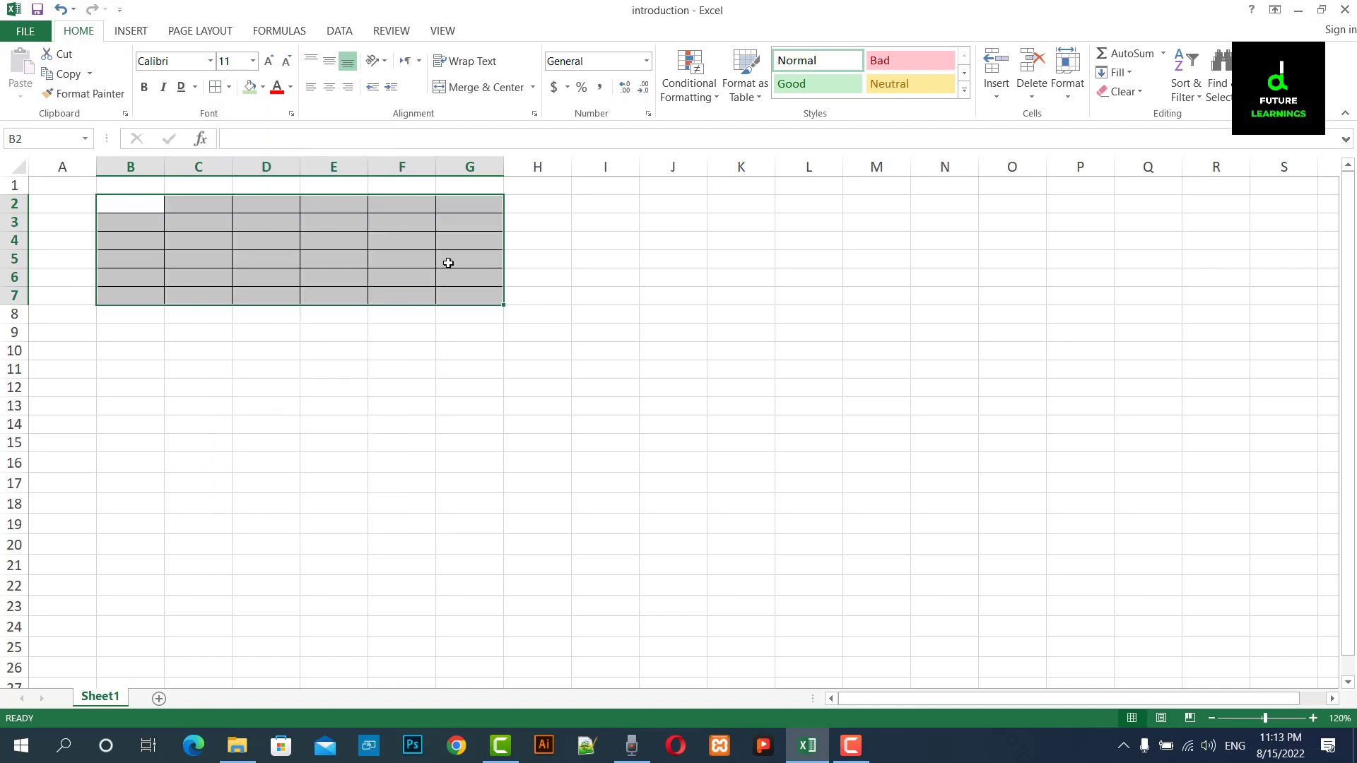
pyautogui.click(542, 297)
pyautogui.click(128, 203)
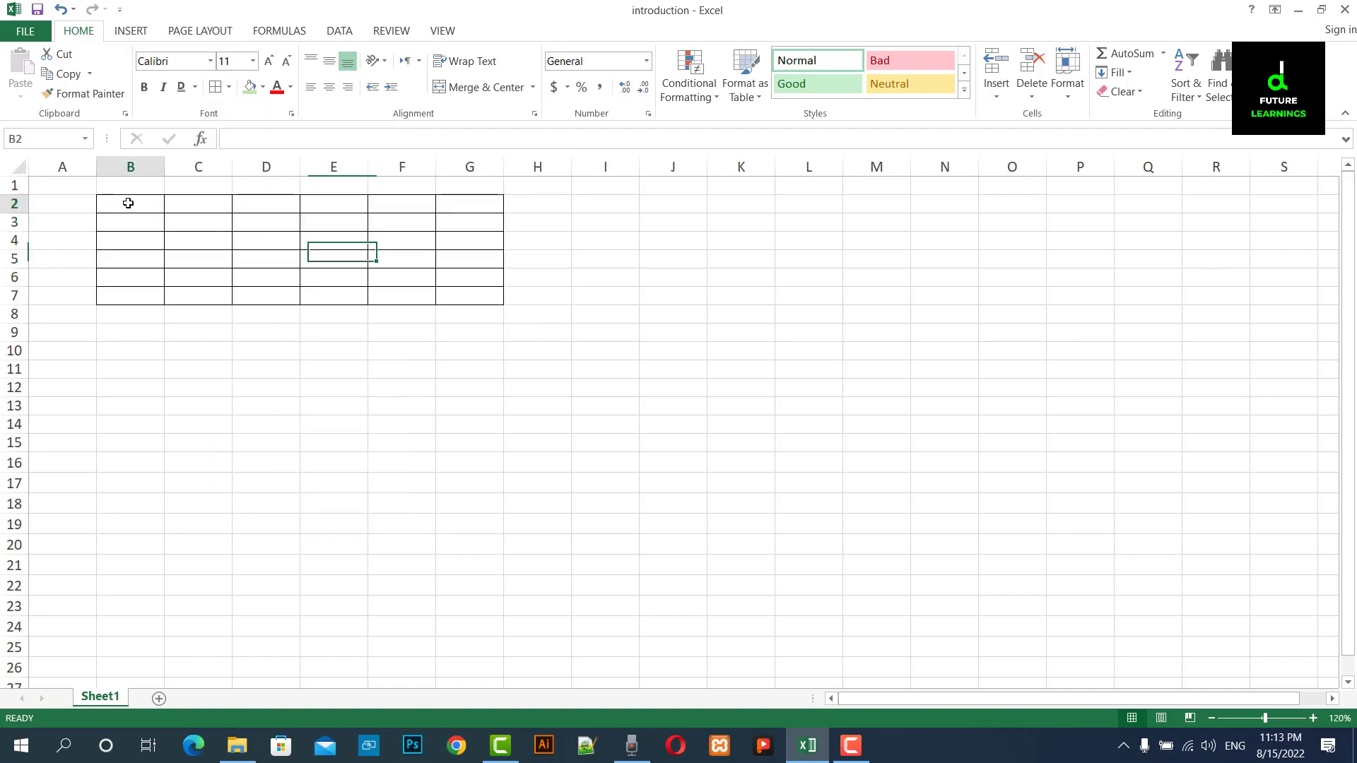
# Enter the headers Sr. No., Month and Opening in B2:D2.
pyautogui.write('Sr. ')
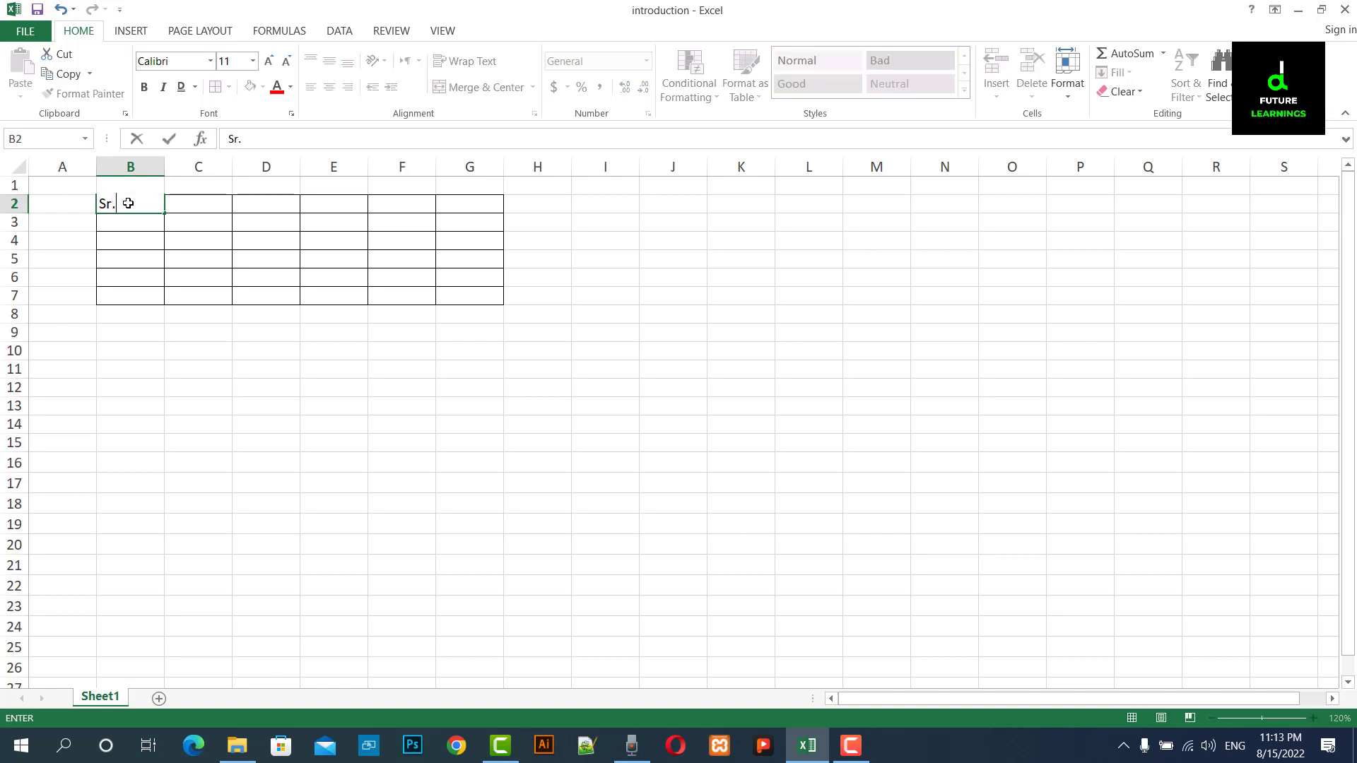
pyautogui.write('No.')
pyautogui.press('Tab')
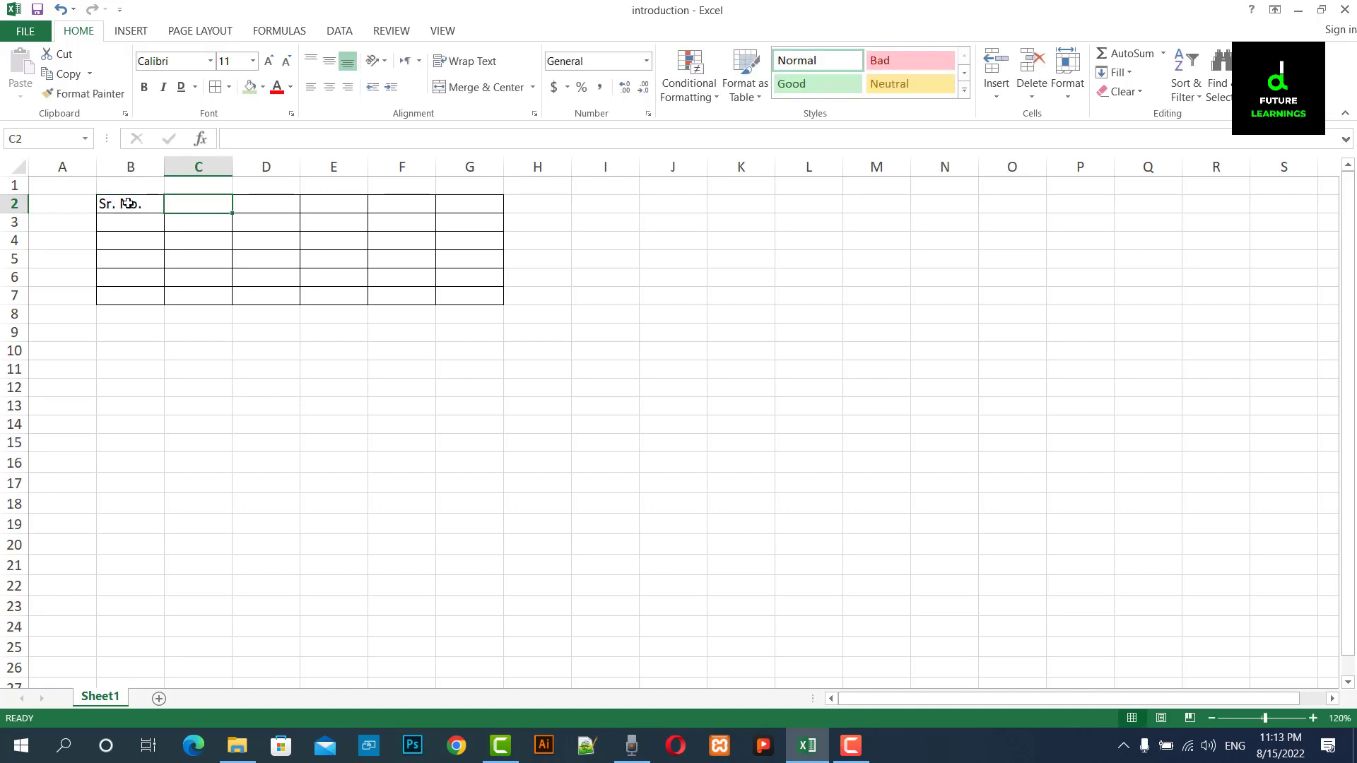
pyautogui.write('Month')
pyautogui.press('Tab')
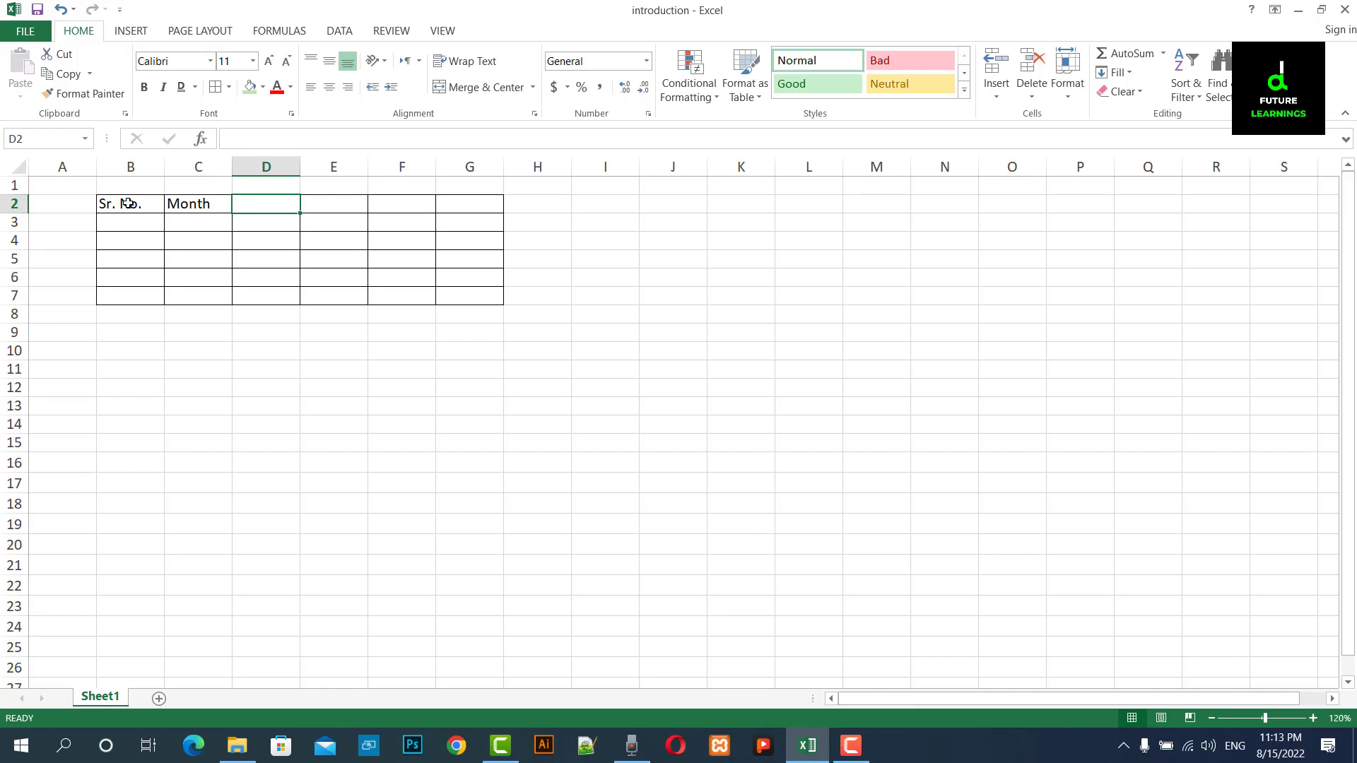
pyautogui.write('o')
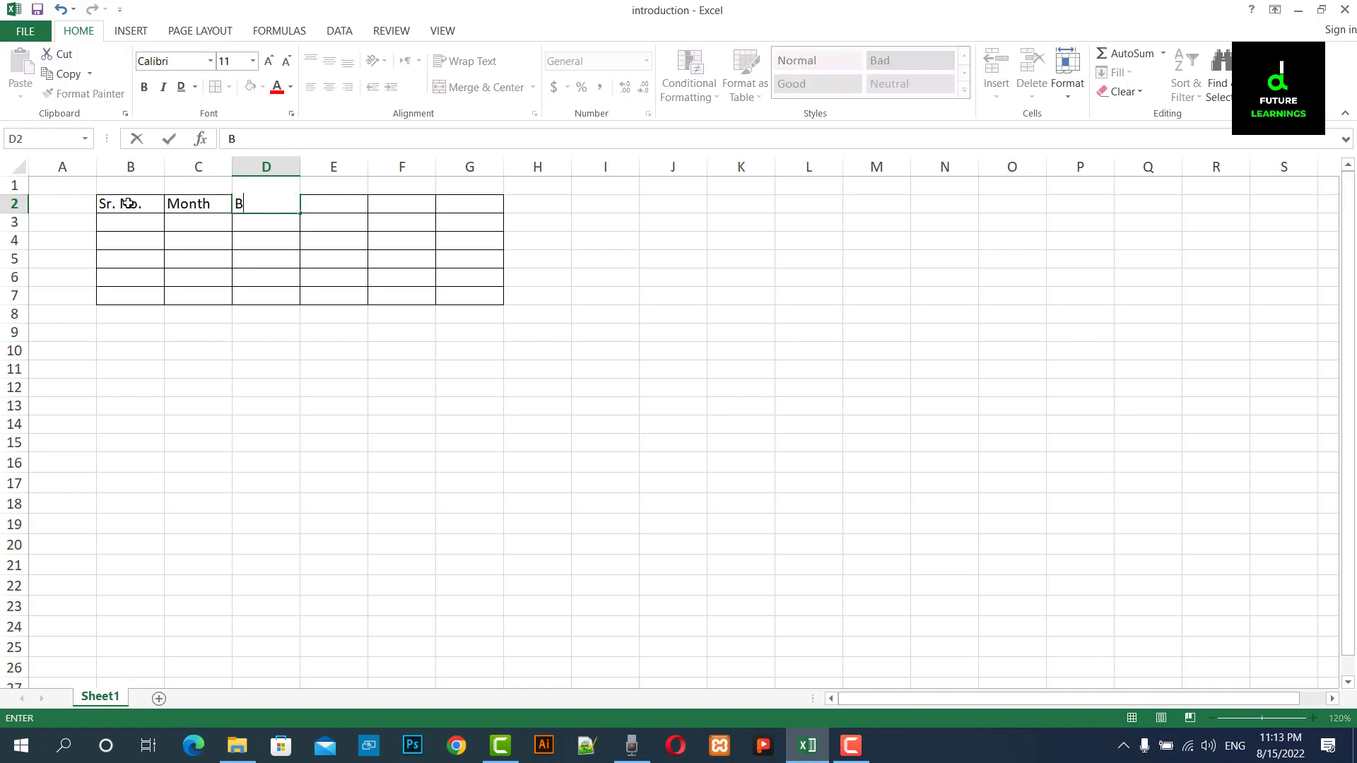
pyautogui.press('BackSpace')
pyautogui.write('Opening')
pyautogui.press('Tab')
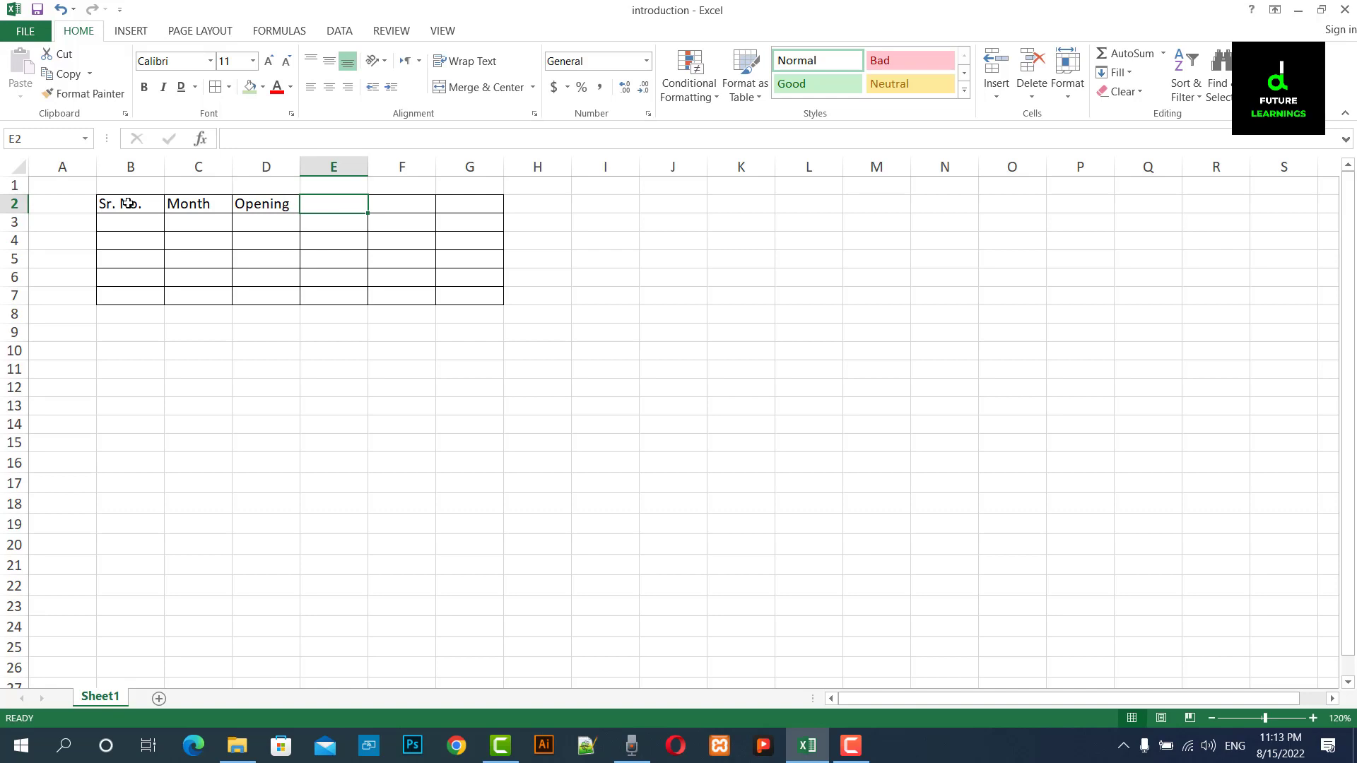
# Add the remaining headers Earn, Expenses and Balance in E2:G2.
pyautogui.write('E')
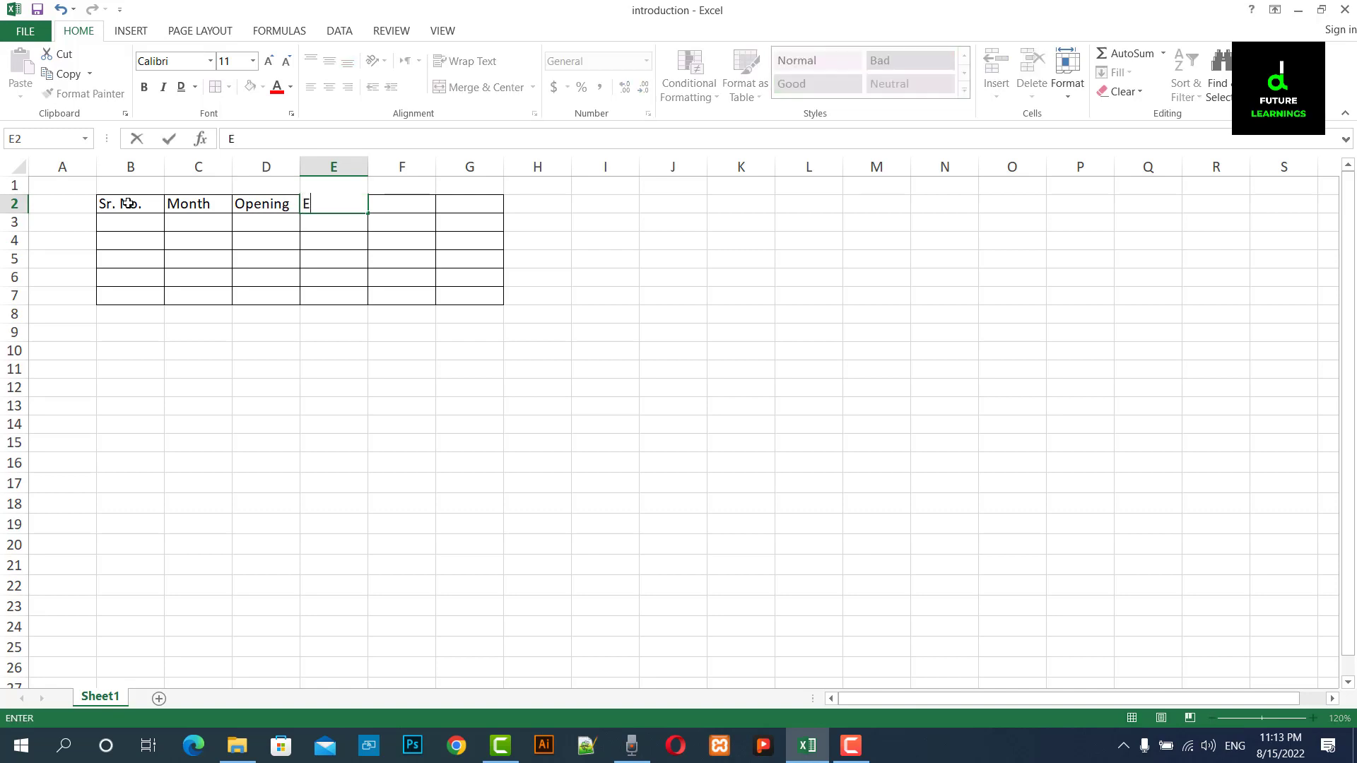
pyautogui.write('arn')
pyautogui.press('Tab')
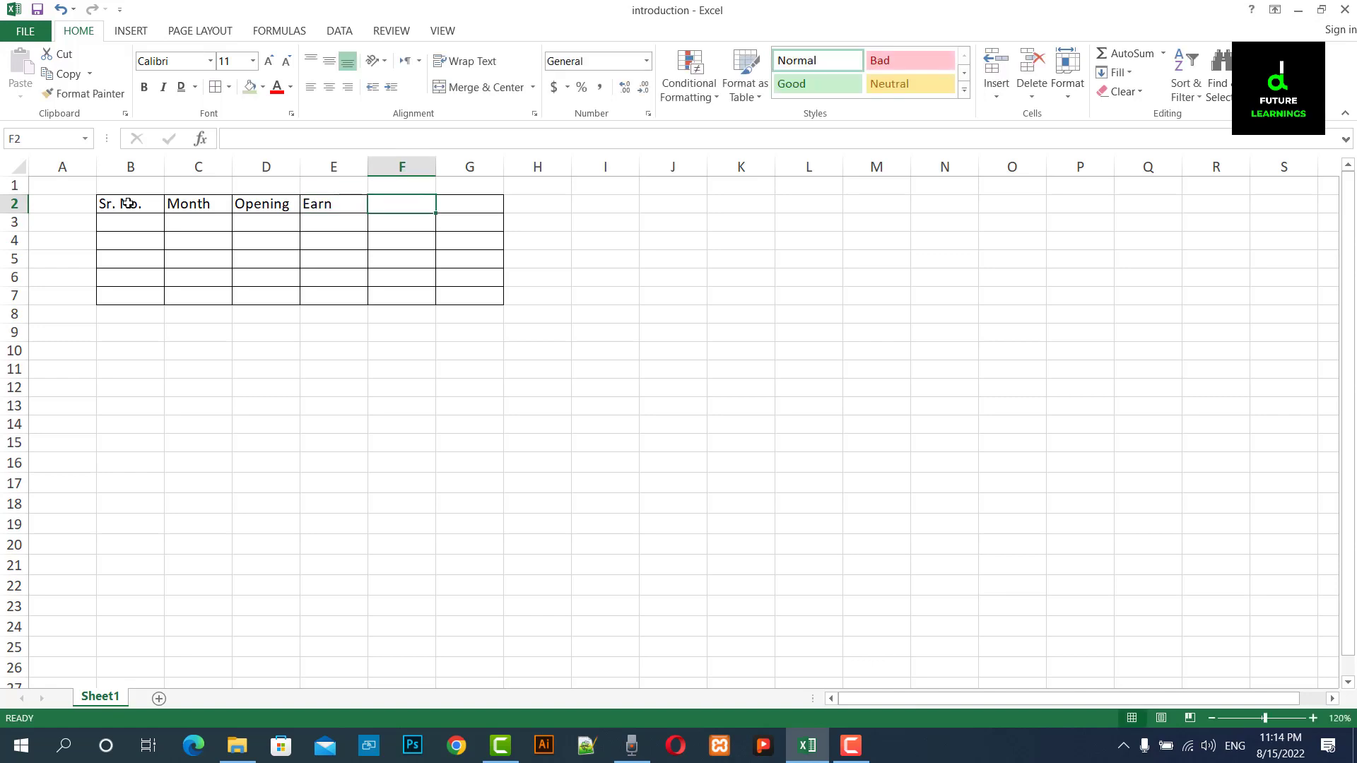
pyautogui.write('Expen')
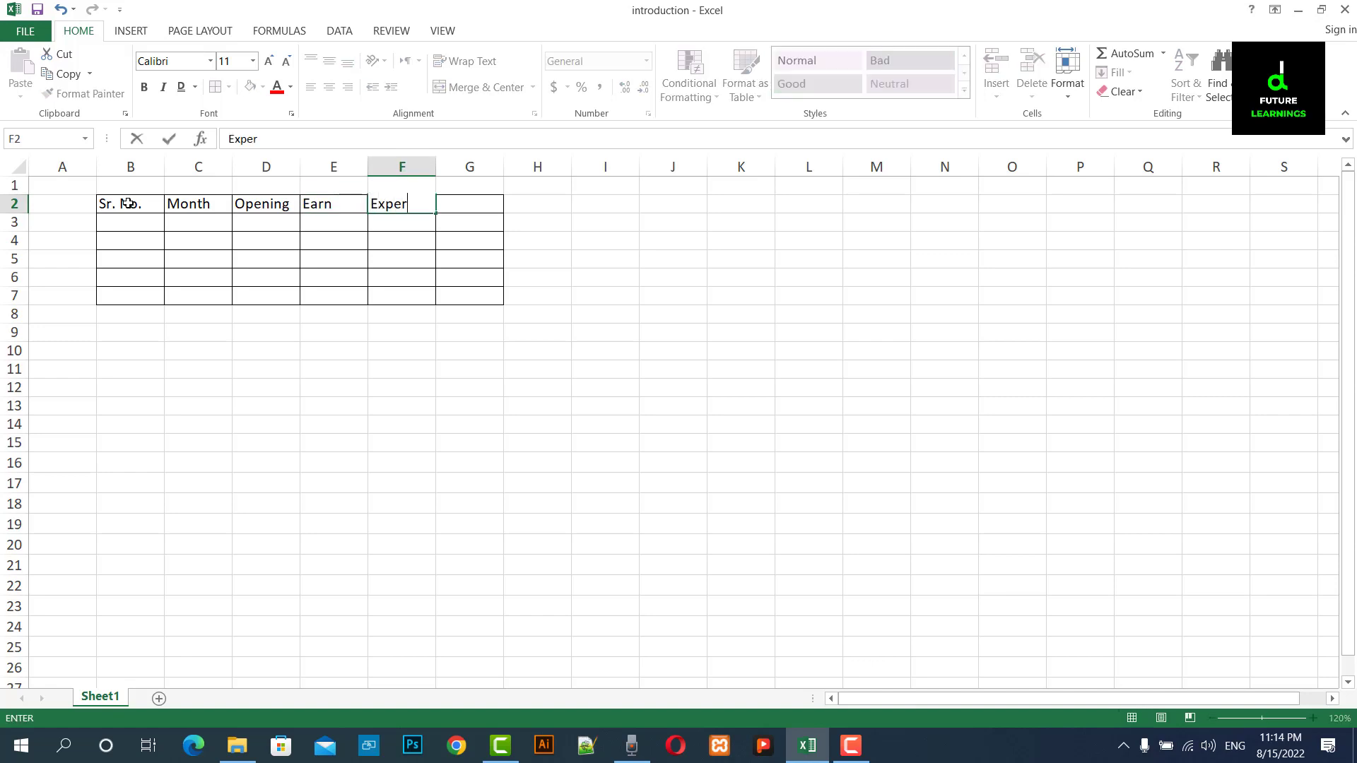
pyautogui.write('ses')
pyautogui.hotkey('ctrl', 'Return')
pyautogui.press('Tab')
pyautogui.write('Bal')
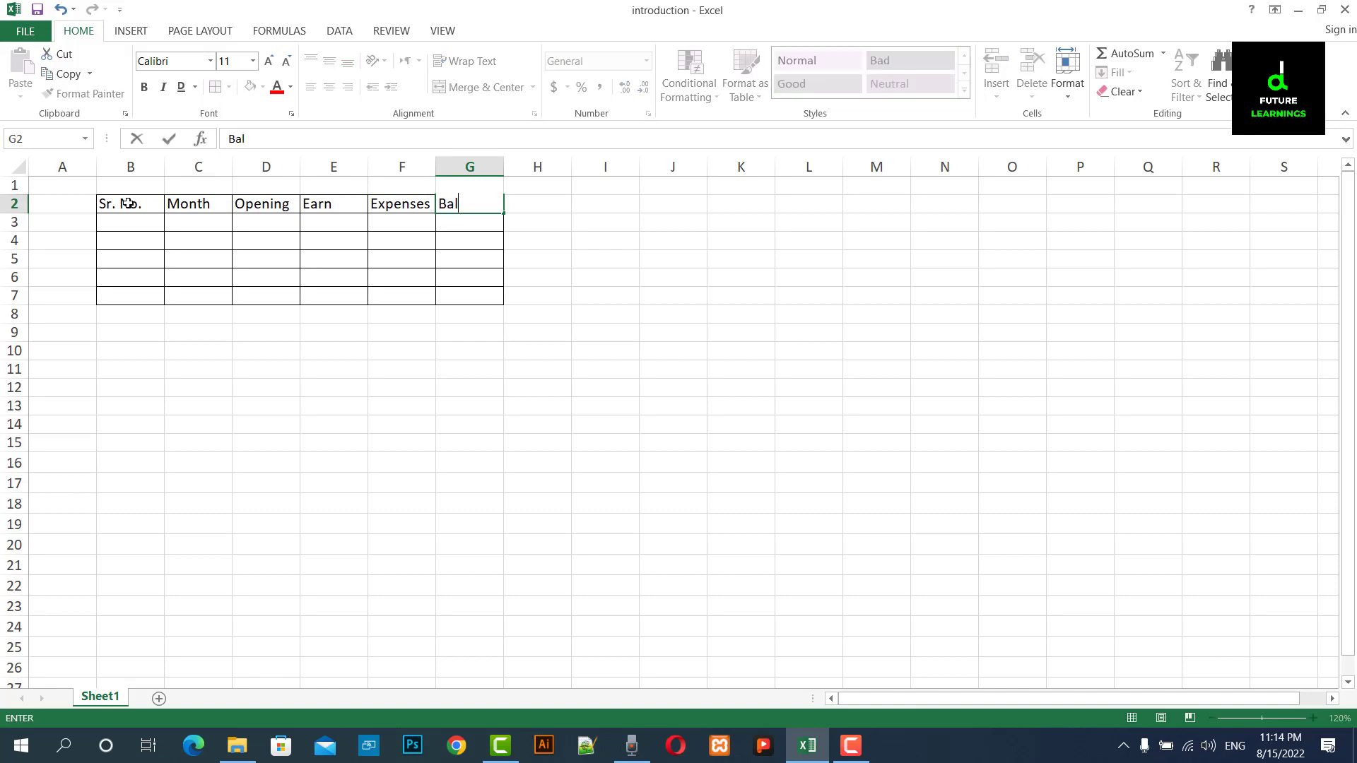
pyautogui.write('ance')
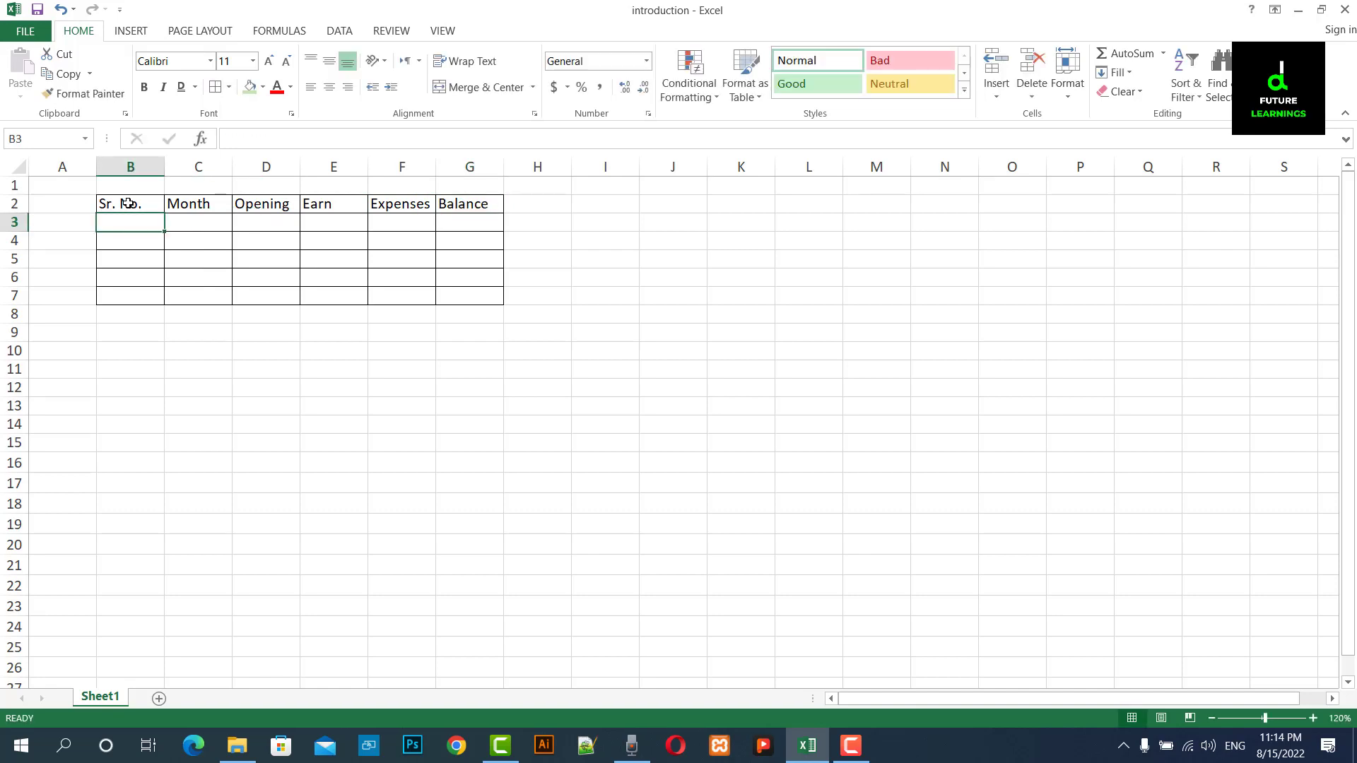
# Number the Sr. No. column 1 to 5 in B3:B7.
pyautogui.write('1')
pyautogui.press('Return')
pyautogui.write('2')
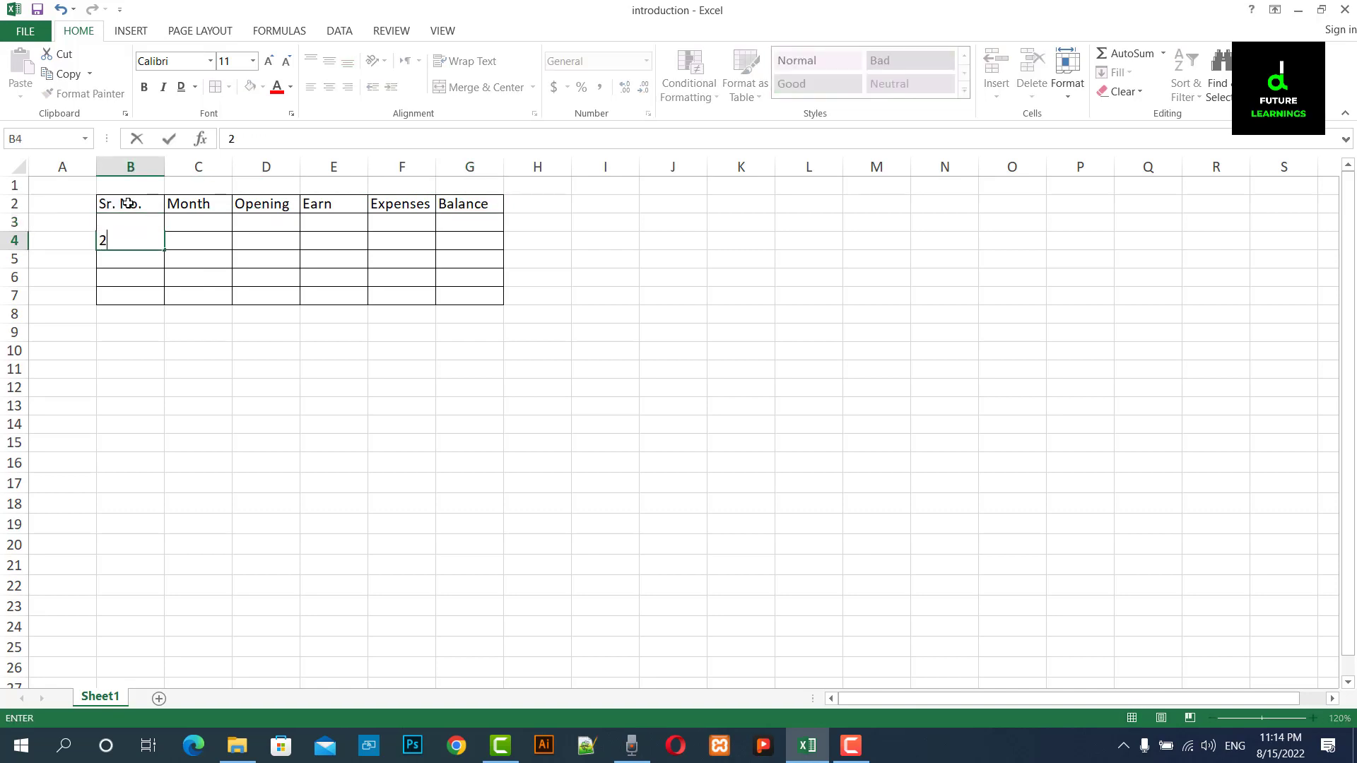
pyautogui.press('Return')
pyautogui.write('3')
pyautogui.press('Return')
pyautogui.write('4')
pyautogui.press('Return')
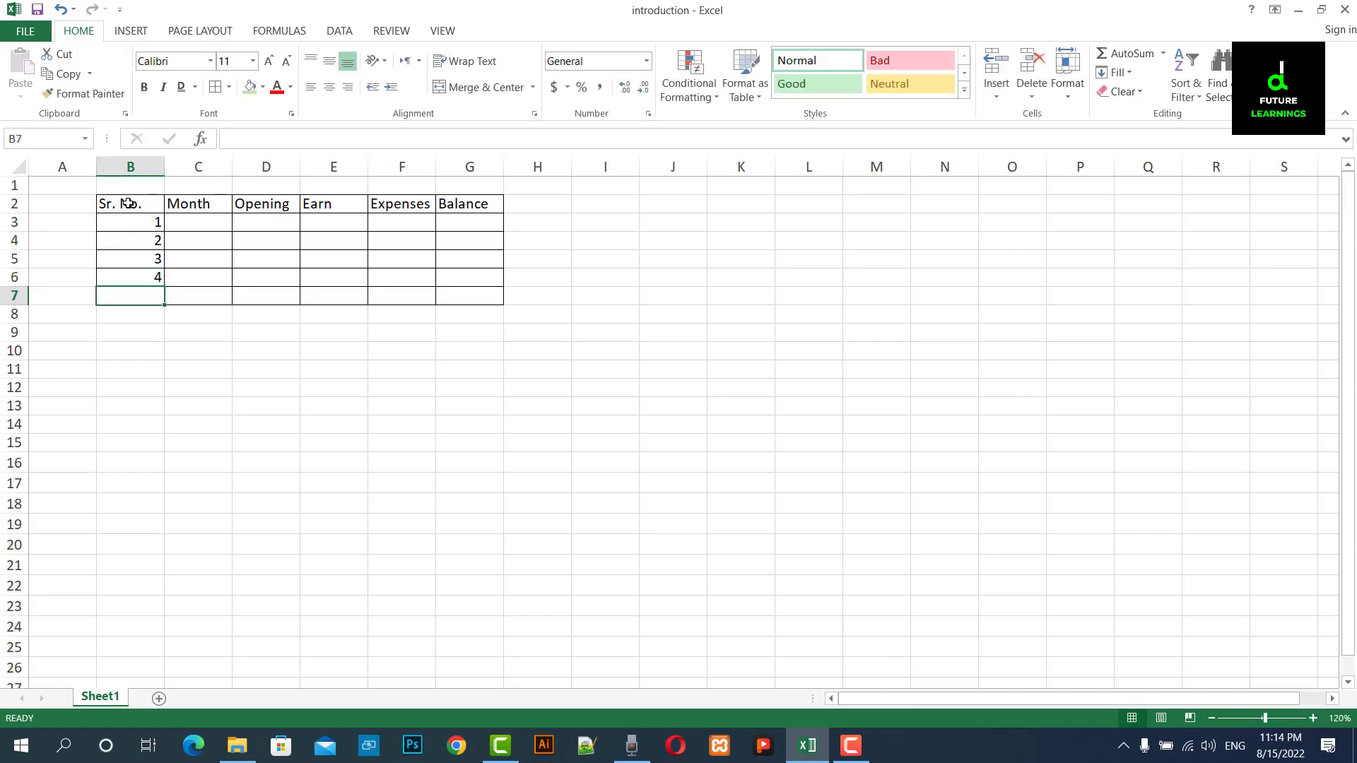
pyautogui.write('5')
pyautogui.press('Return')
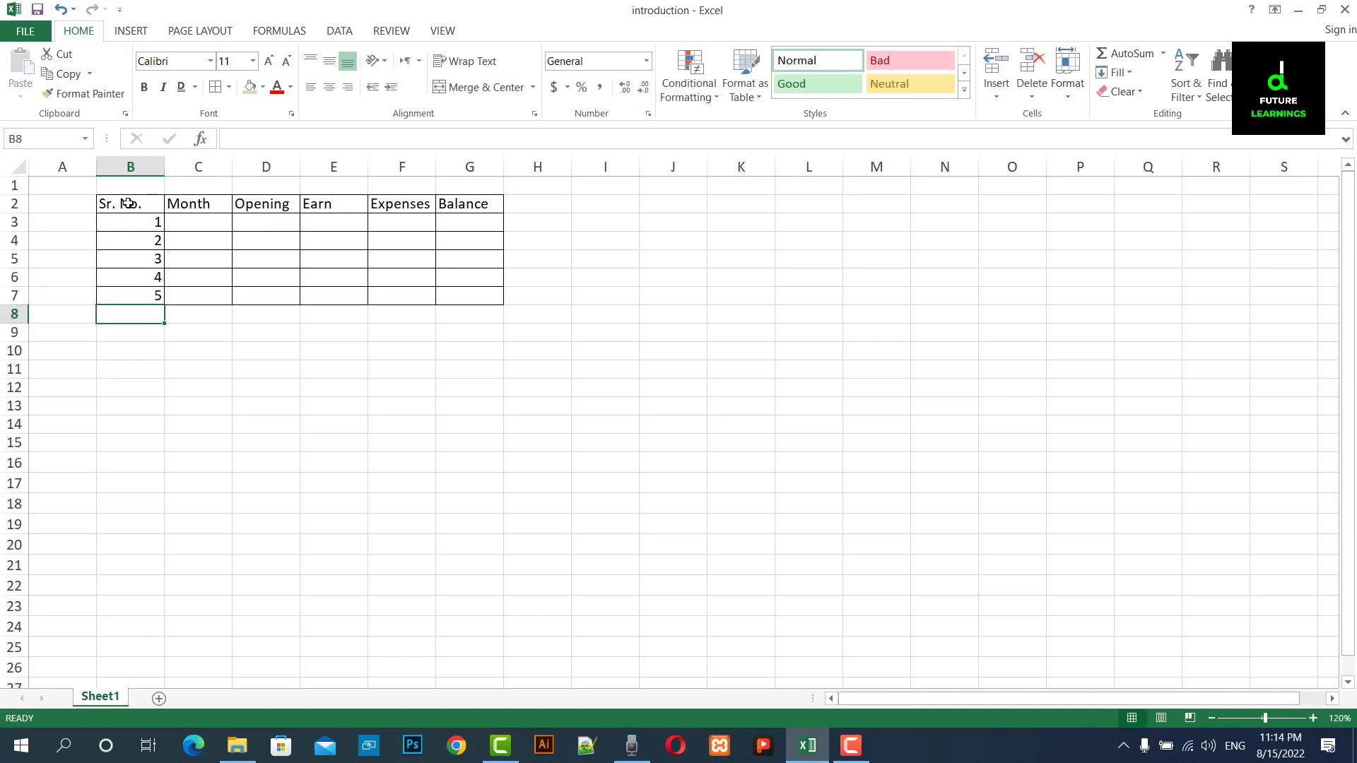
# List January, February, March, April and May in C3:C7.
pyautogui.press('Up')
pyautogui.press('Up')
pyautogui.press('Up')
pyautogui.press('Up')
pyautogui.press('Up')
pyautogui.press('Right')
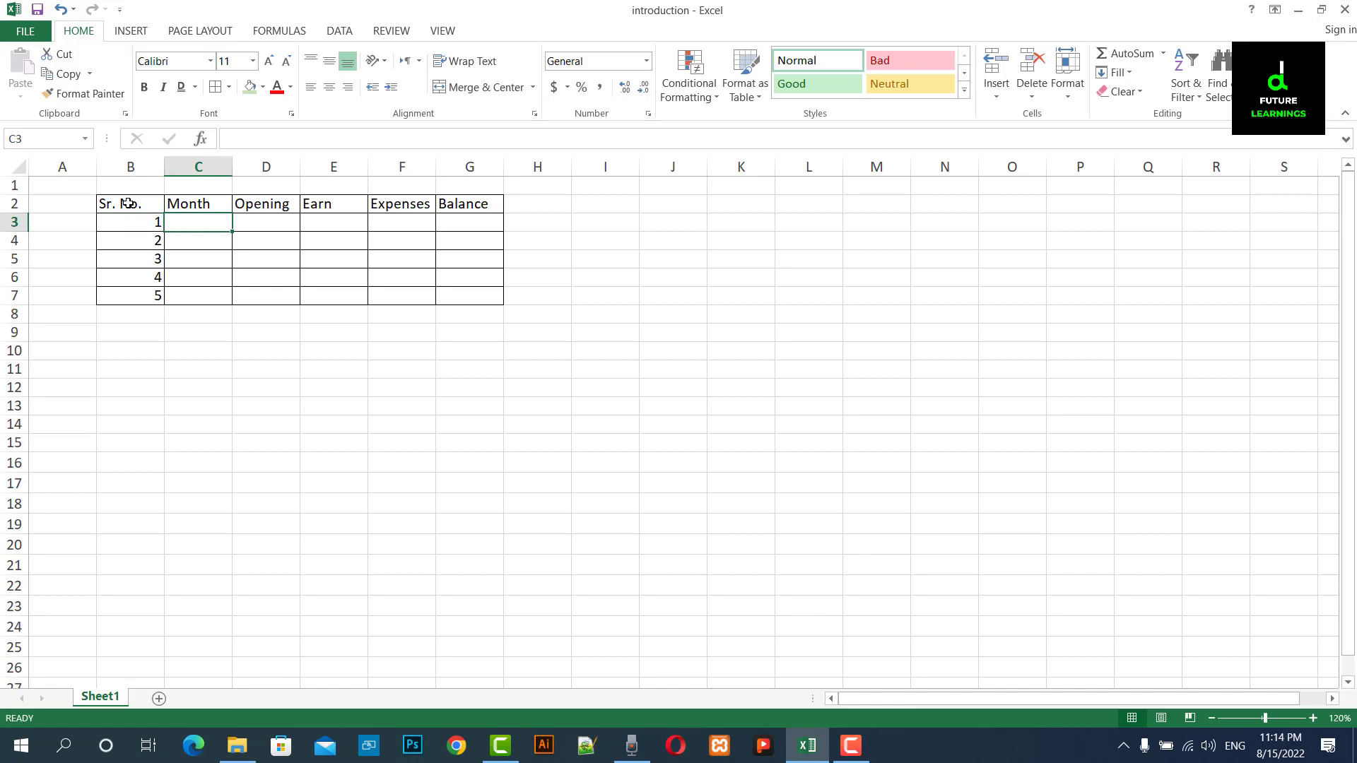
pyautogui.write('Janu')
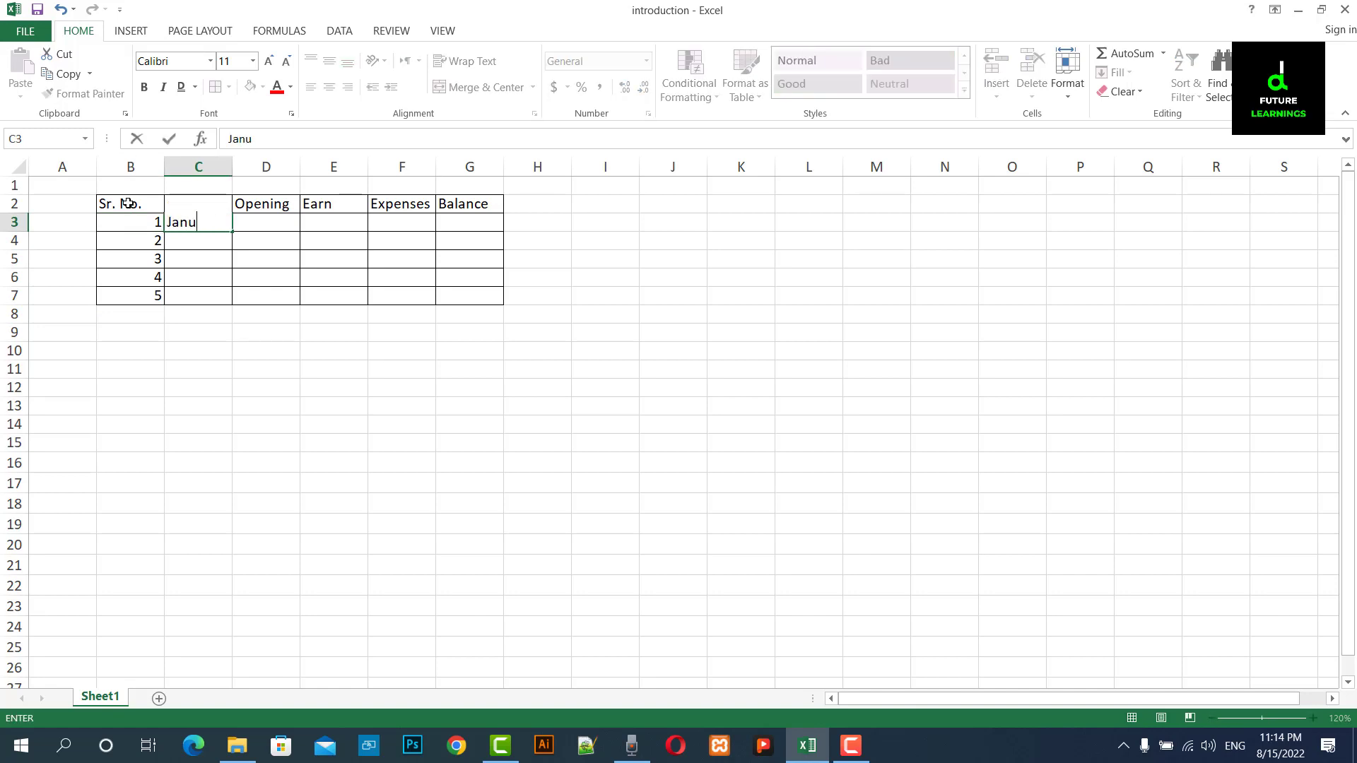
pyautogui.write('ary')
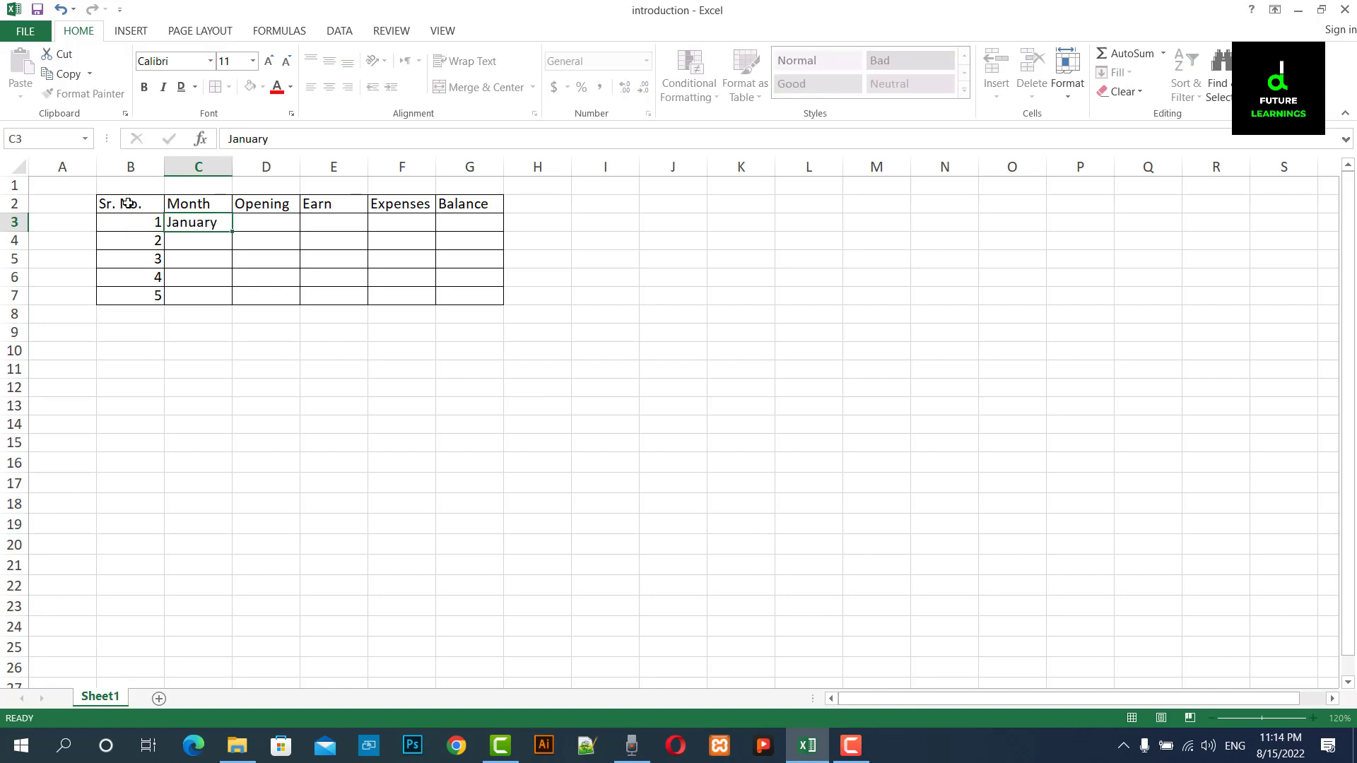
pyautogui.press('Return')
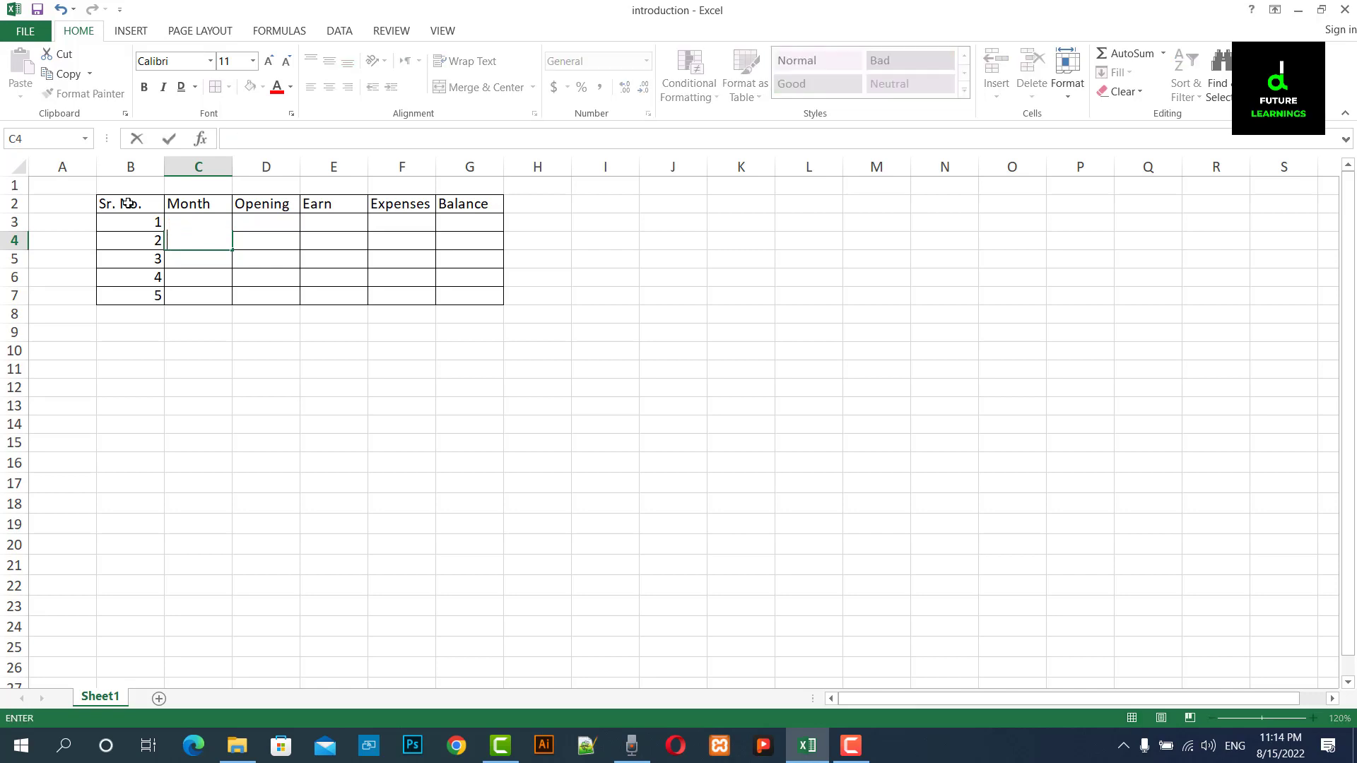
pyautogui.write('February')
pyautogui.press('Return')
pyautogui.write('Mar')
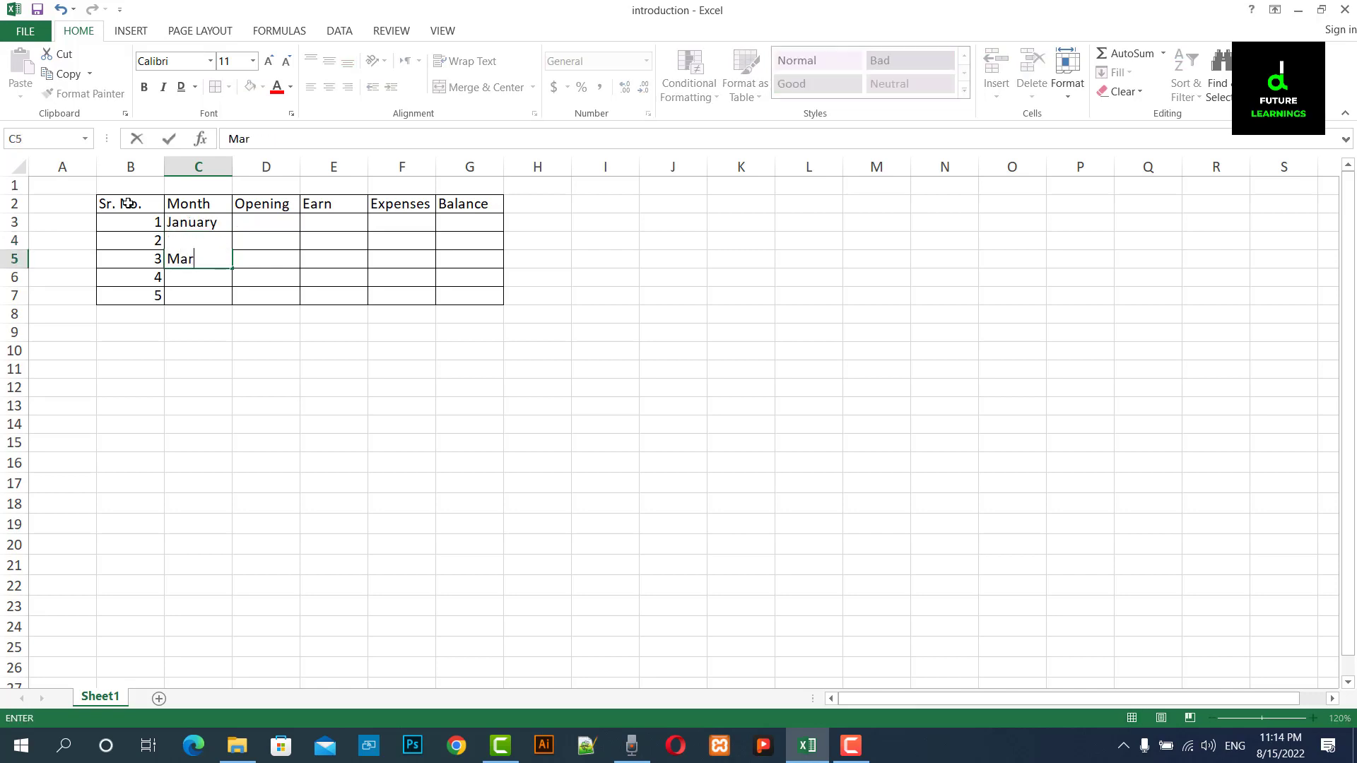
pyautogui.write('ch')
pyautogui.press('Return')
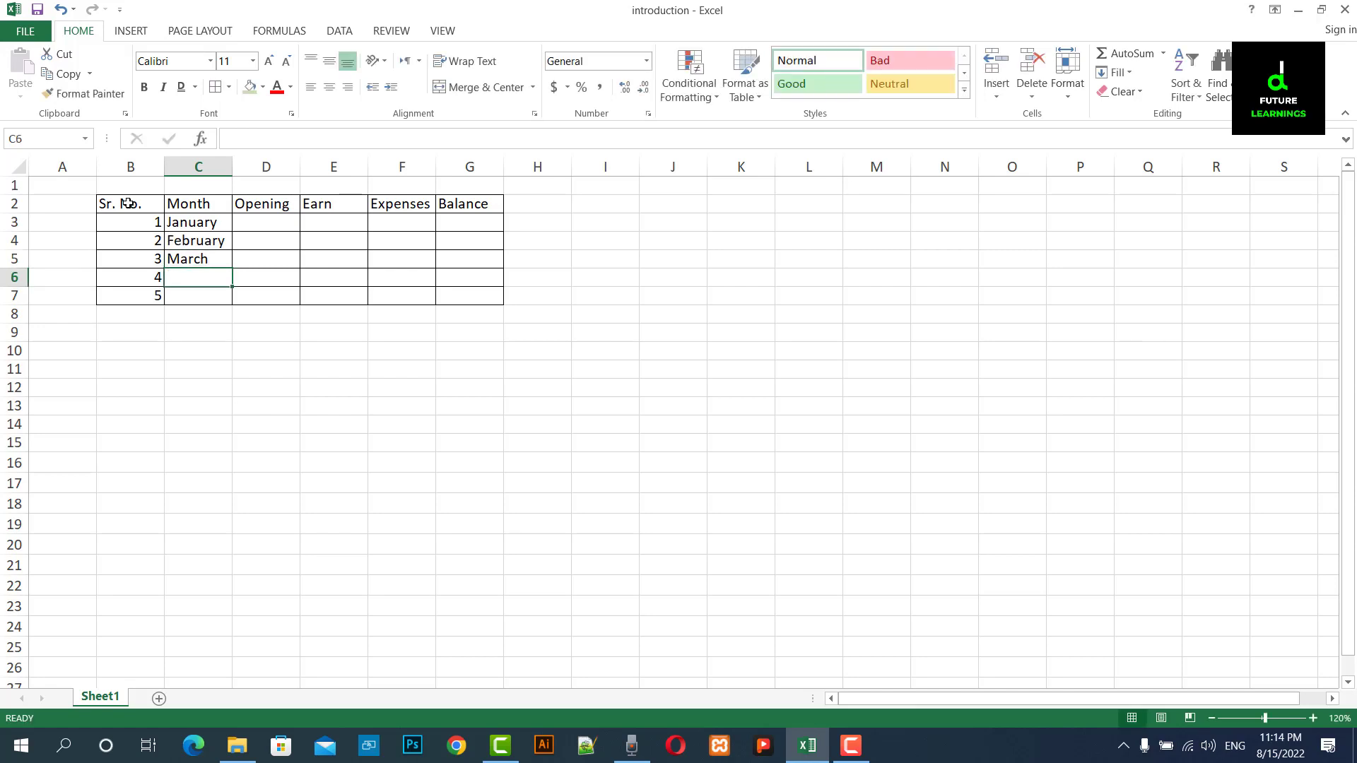
pyautogui.write('April')
pyautogui.press('Return')
pyautogui.write('May')
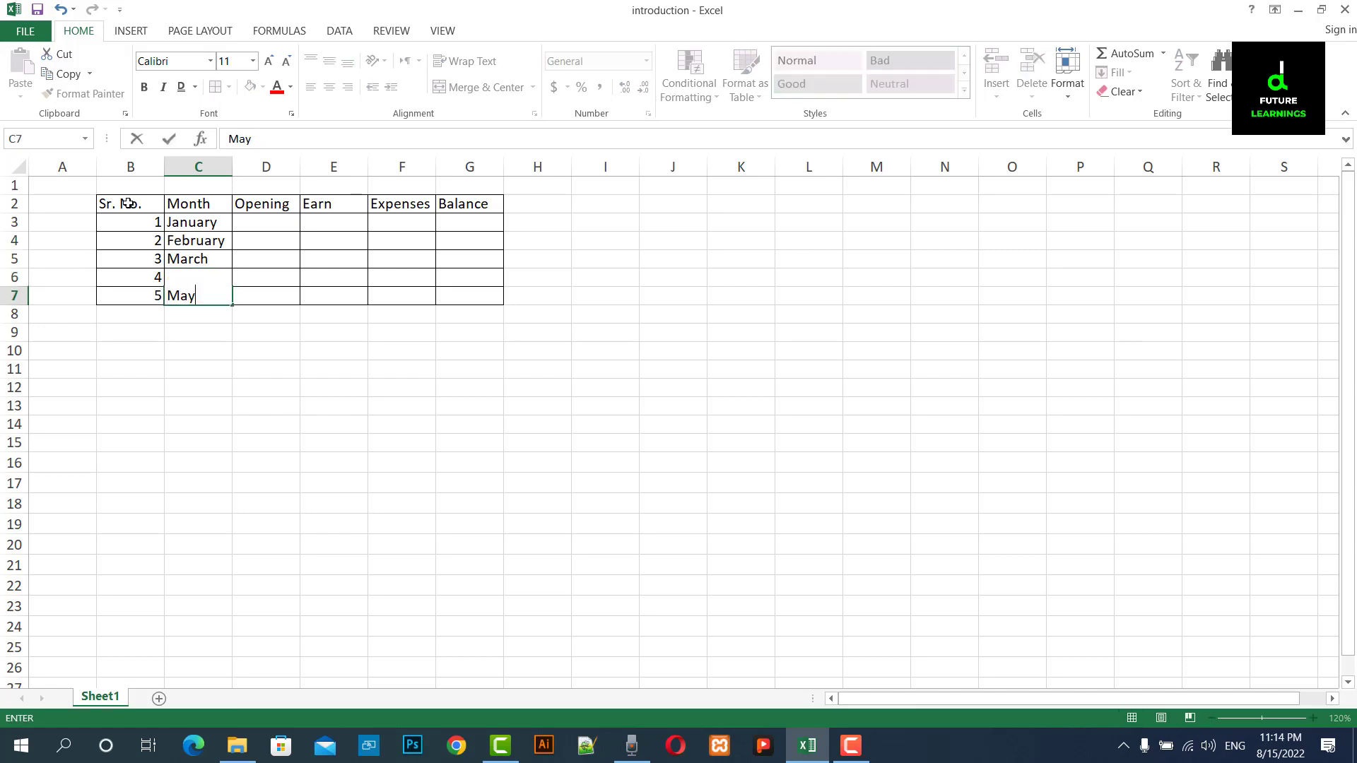
pyautogui.press('Tab')
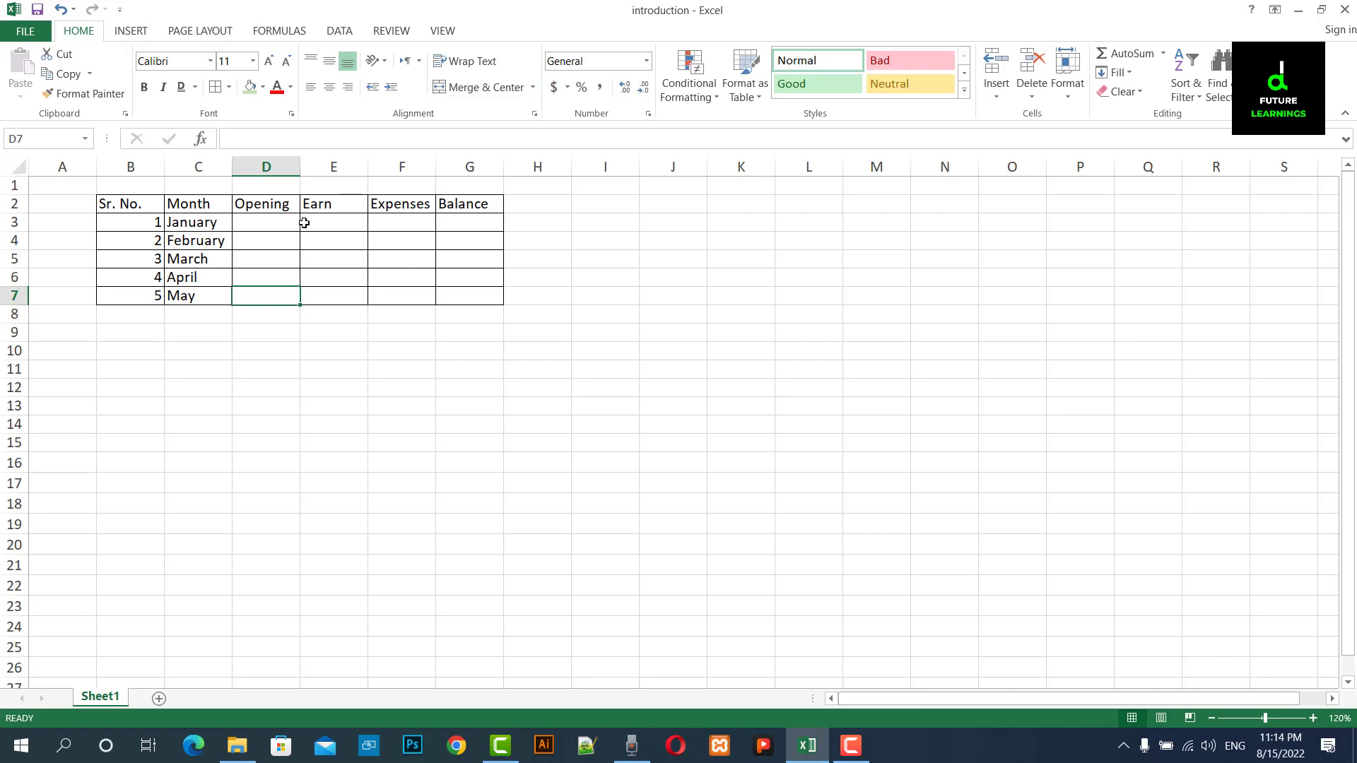
pyautogui.click(261, 223)
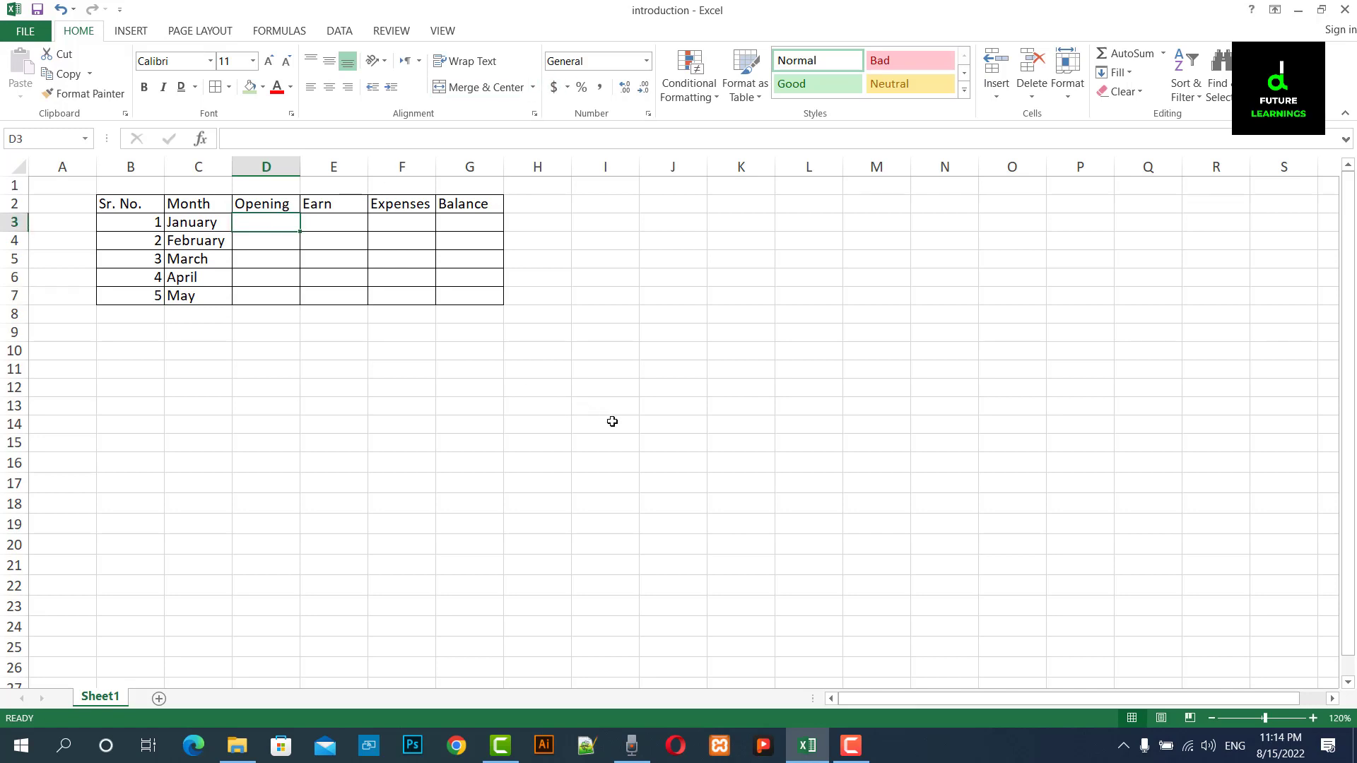
# Enter 10000 in D3 as 10,000.00 in Comma Style and widen column D to fit.
pyautogui.write('1')
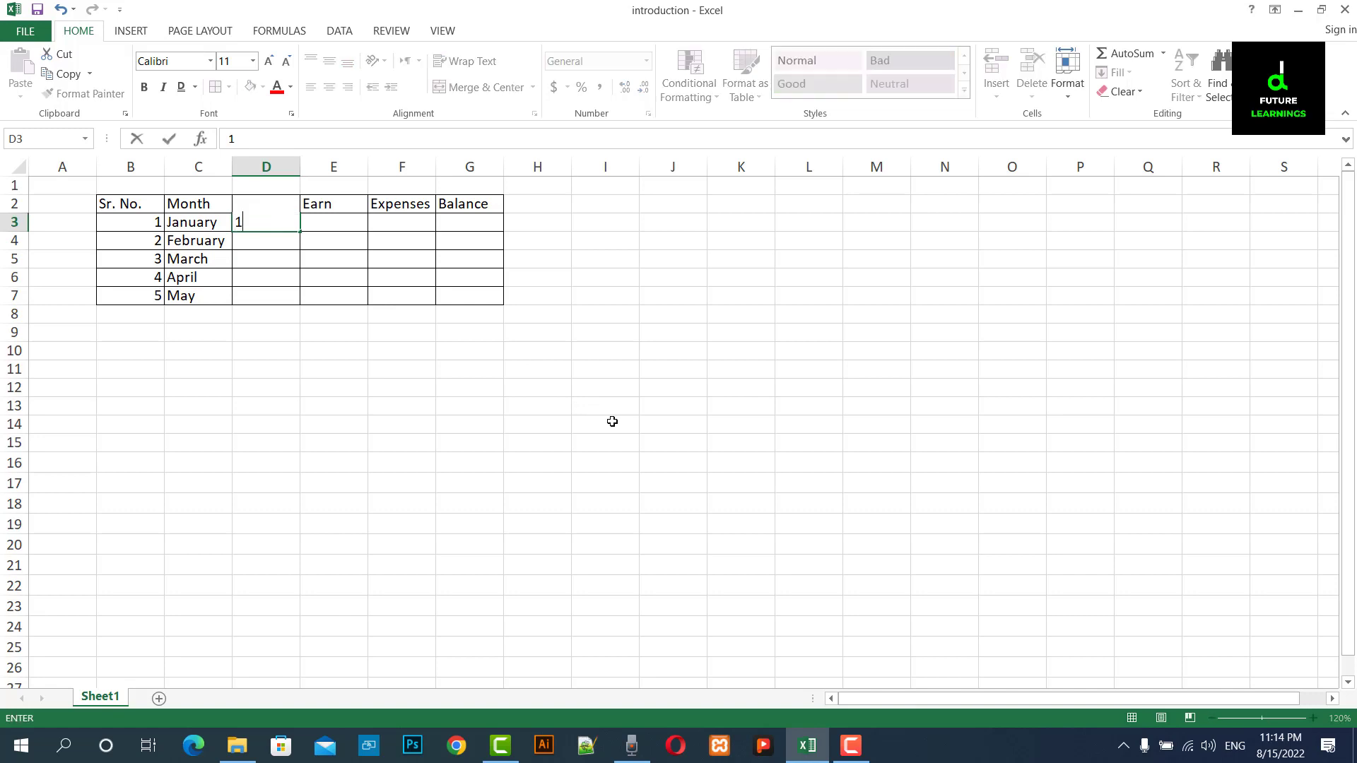
pyautogui.write('0000')
pyautogui.press('Return')
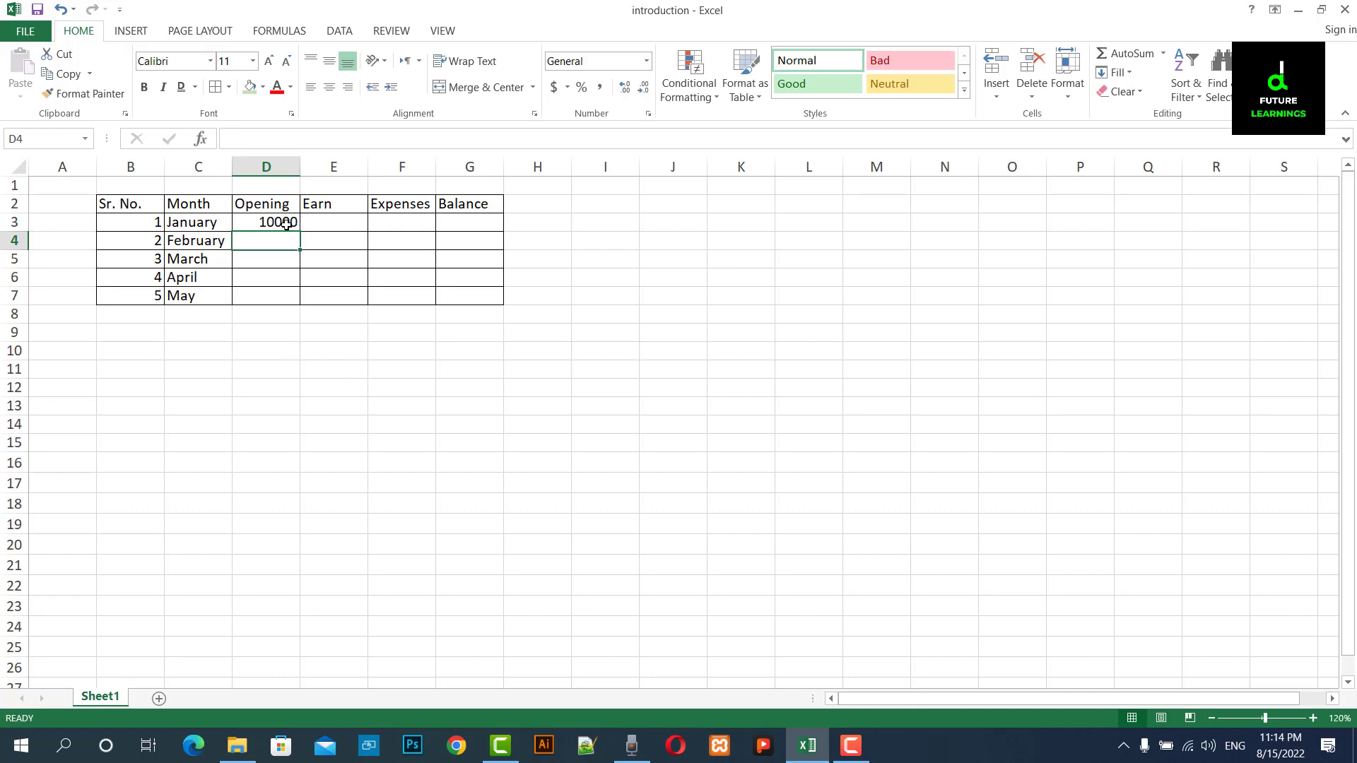
pyautogui.click(289, 223)
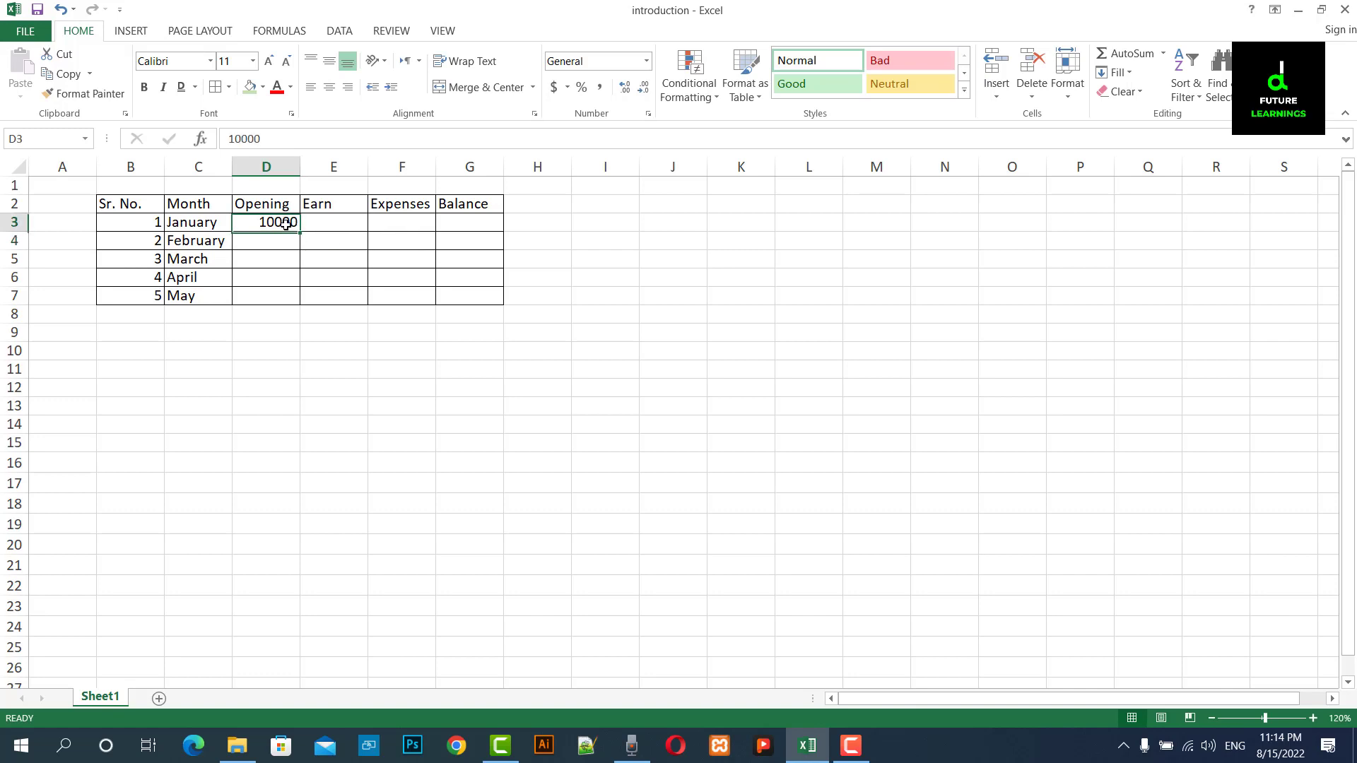
pyautogui.click(600, 87)
pyautogui.moveTo(311, 167); pyautogui.dragTo(323, 167)
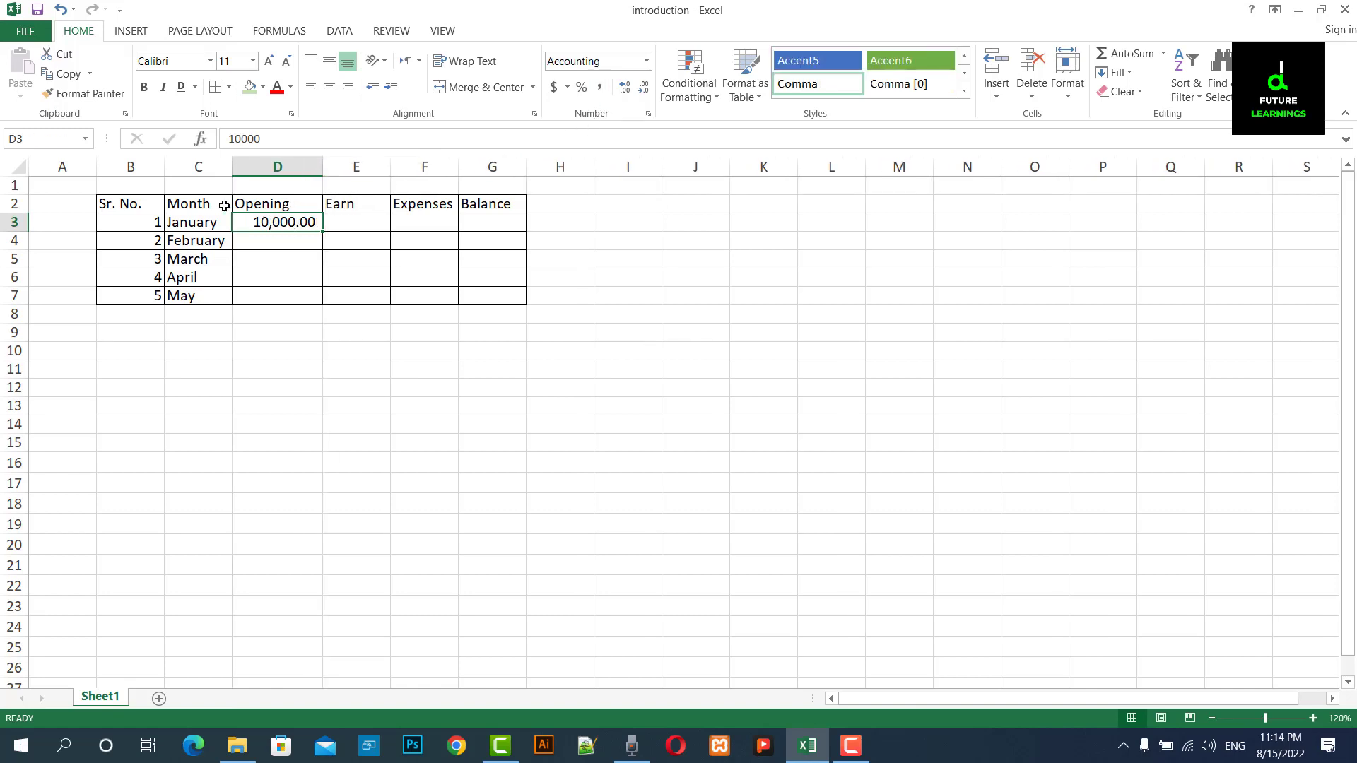
pyautogui.moveTo(114, 205); pyautogui.dragTo(206, 187)
# Make the header row bold and centred both horizontally and vertically.
pyautogui.click(143, 205)
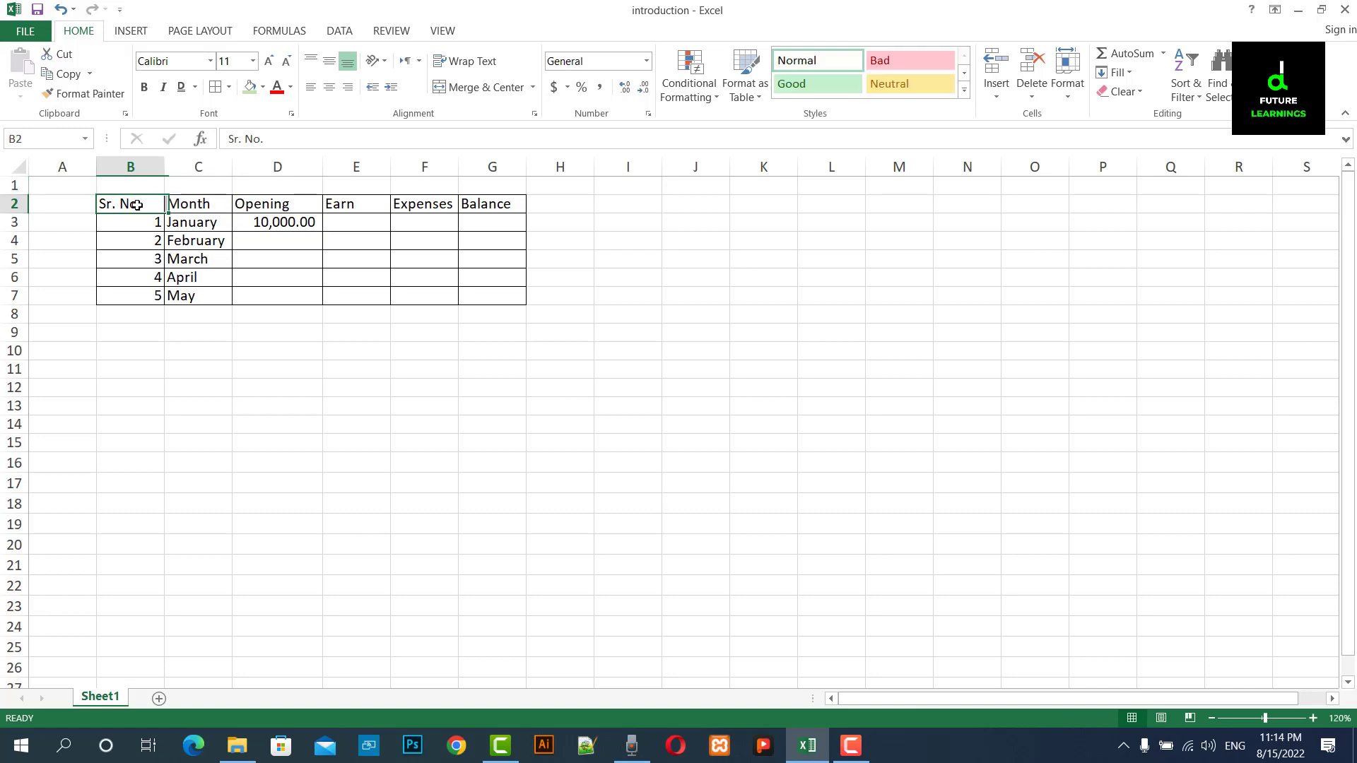
pyautogui.hotkey('shift', 'Right')
pyautogui.hotkey('shift', 'Right')
pyautogui.hotkey('shift', 'Right')
pyautogui.hotkey('shift', 'Right')
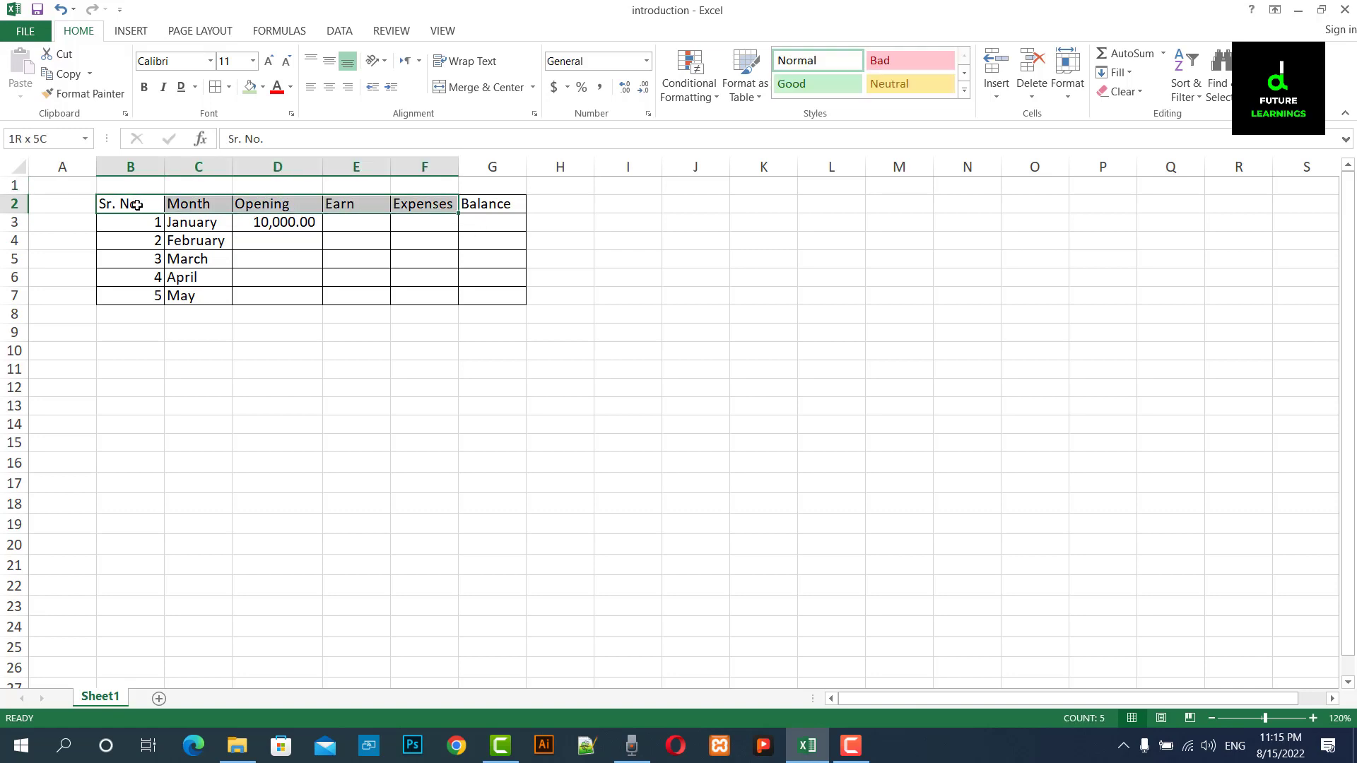
pyautogui.hotkey('shift', 'Right')
pyautogui.hotkey('ctrl', 'b')
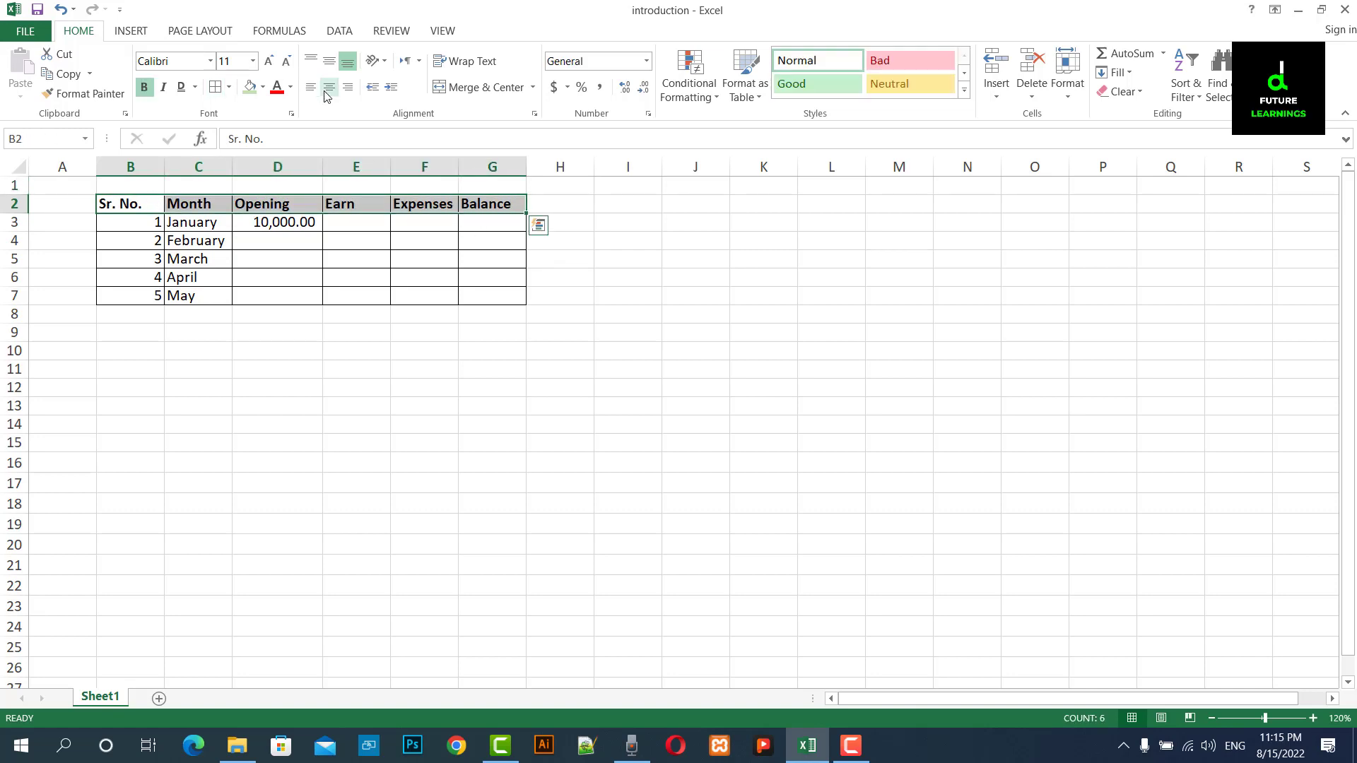
pyautogui.click(329, 87)
pyautogui.click(329, 61)
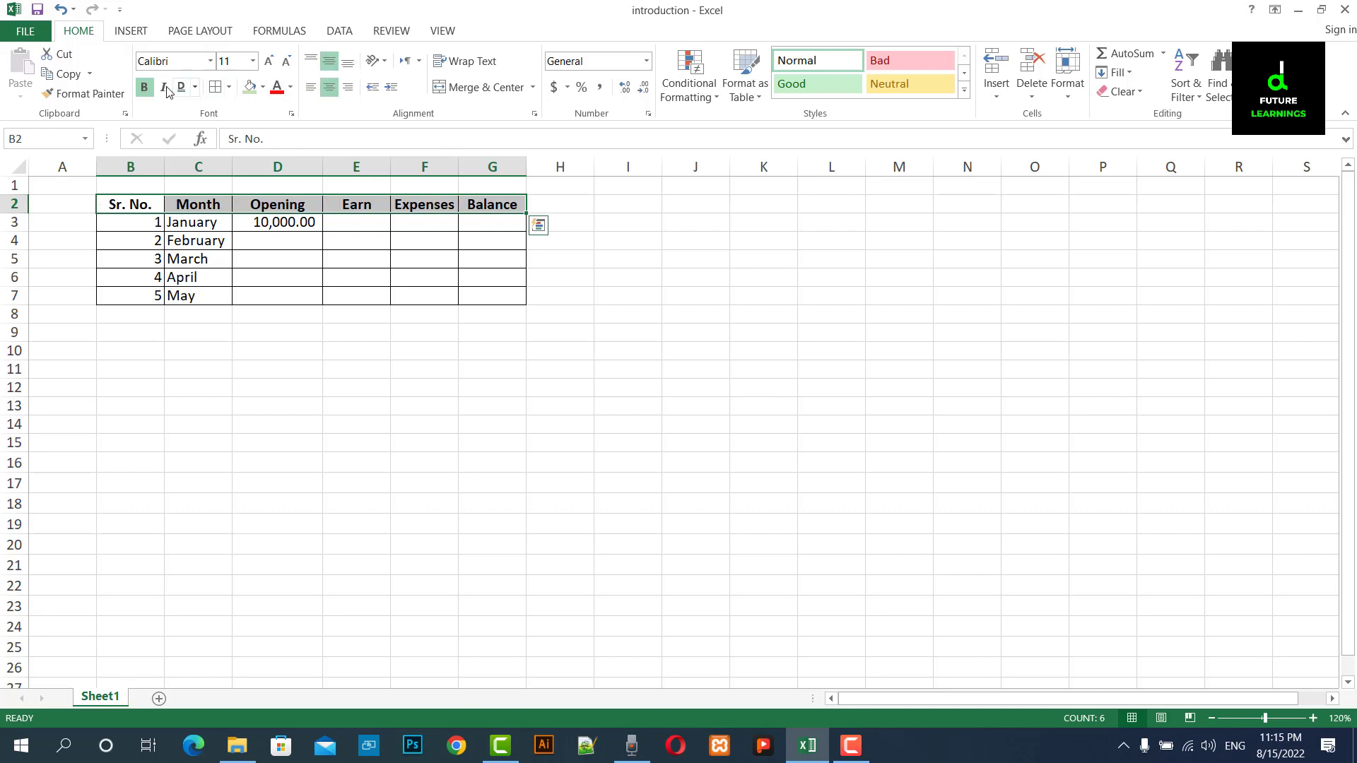
# Centre the serial numbers 1 to 5 in column B.
pyautogui.click(154, 223)
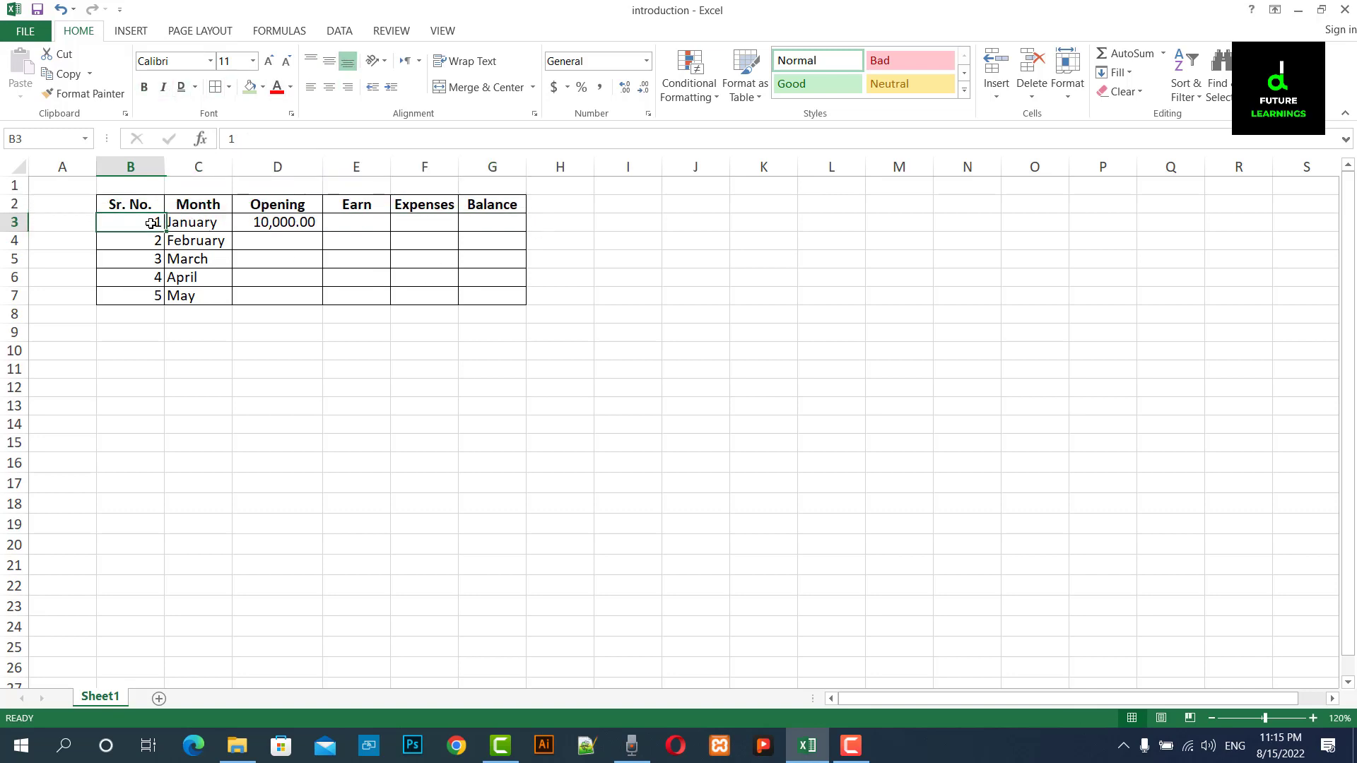
pyautogui.hotkey('shift', 'Down')
pyautogui.hotkey('shift', 'Down')
pyautogui.hotkey('shift', 'Down')
pyautogui.hotkey('shift', 'Down')
pyautogui.moveTo(152, 223); pyautogui.dragTo(151, 224)
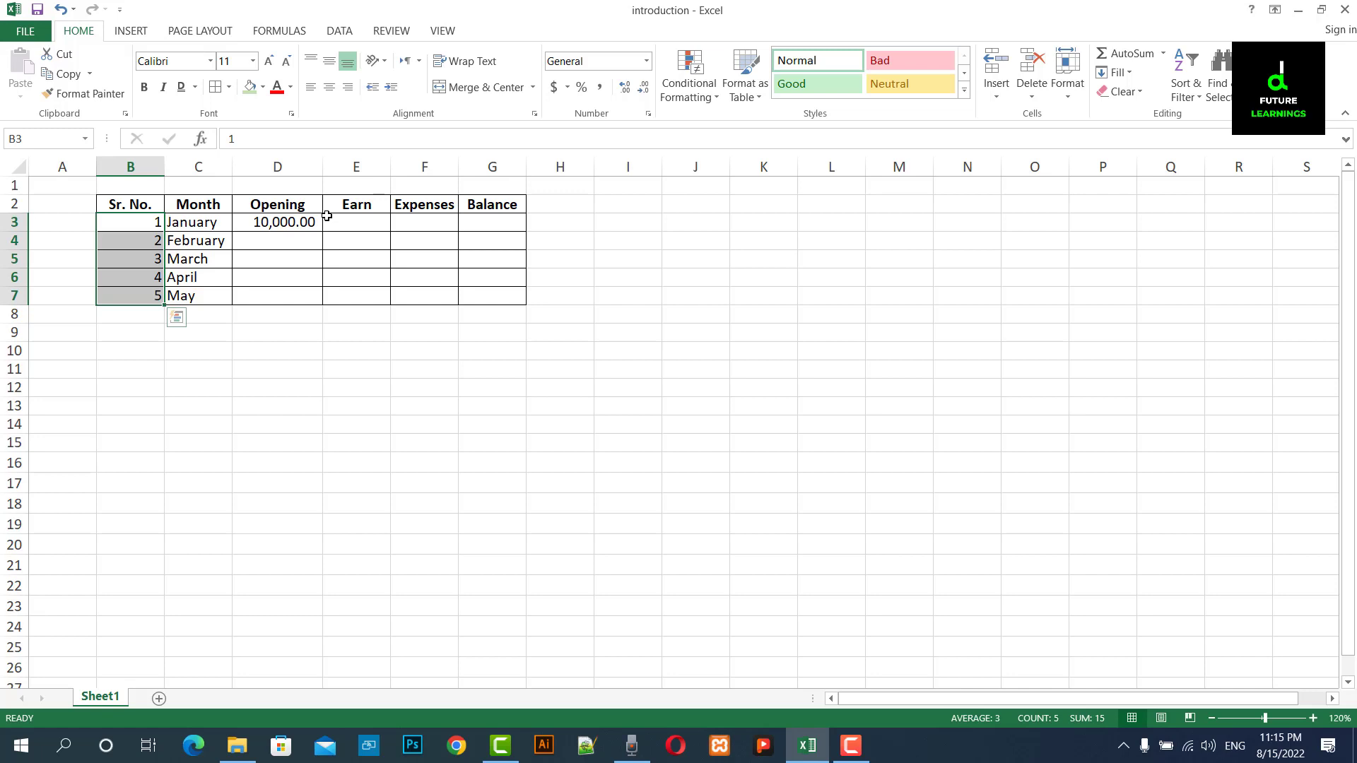
pyautogui.hotkey('alt', 'h')
pyautogui.press('a')
pyautogui.press('m')
pyautogui.hotkey('alt', 'h')
pyautogui.press('a')
pyautogui.press('c')
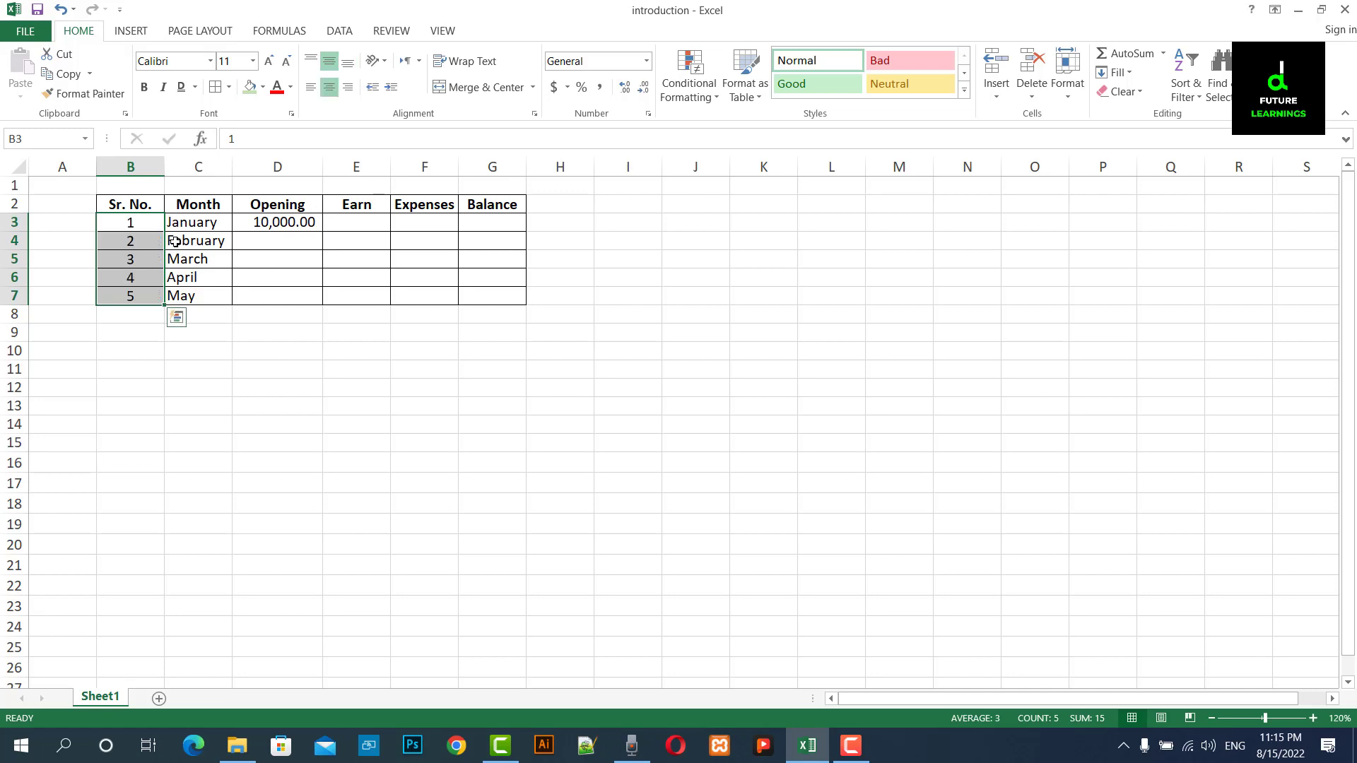
pyautogui.click(146, 226)
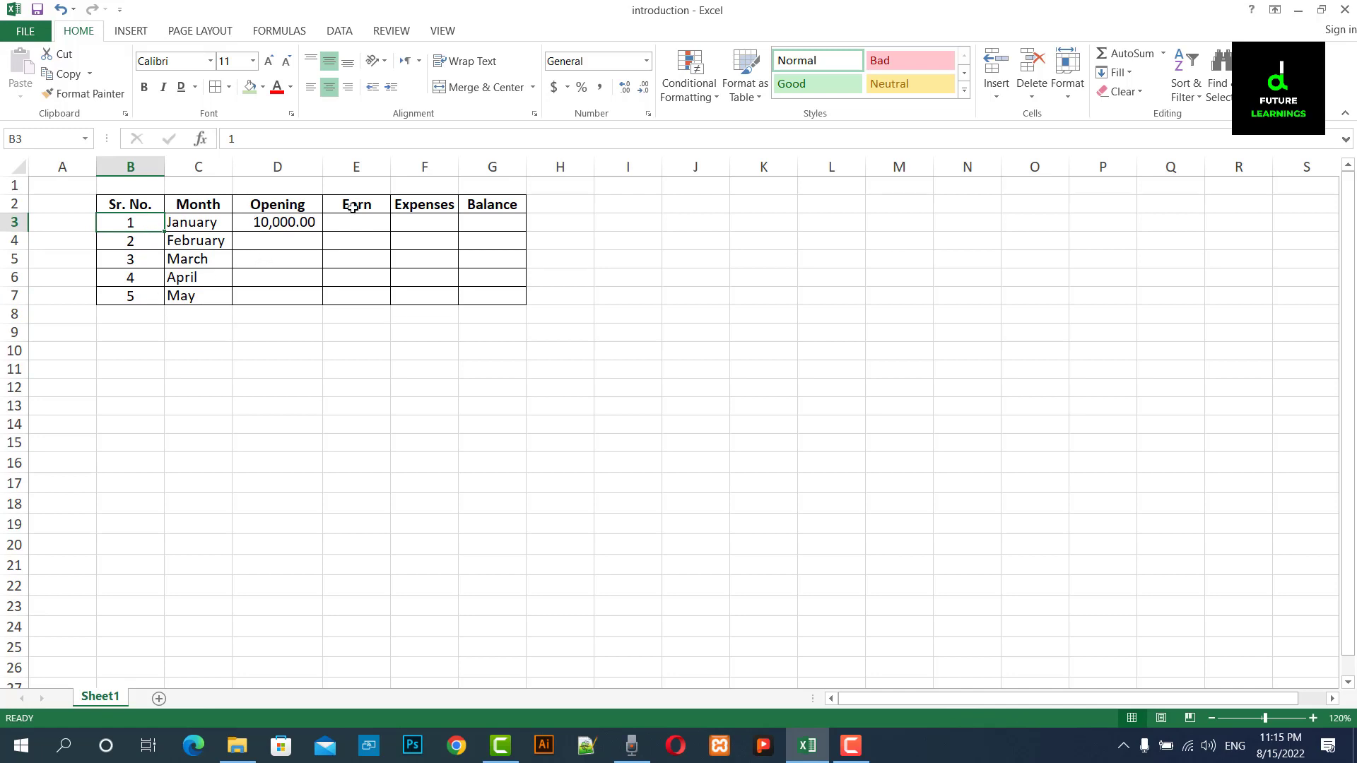
# Centre the Opening column amounts starting at D3.
pyautogui.click(297, 222)
pyautogui.hotkey('shift', 'Down')
pyautogui.hotkey('shift', 'Down')
pyautogui.hotkey('shift', 'Down')
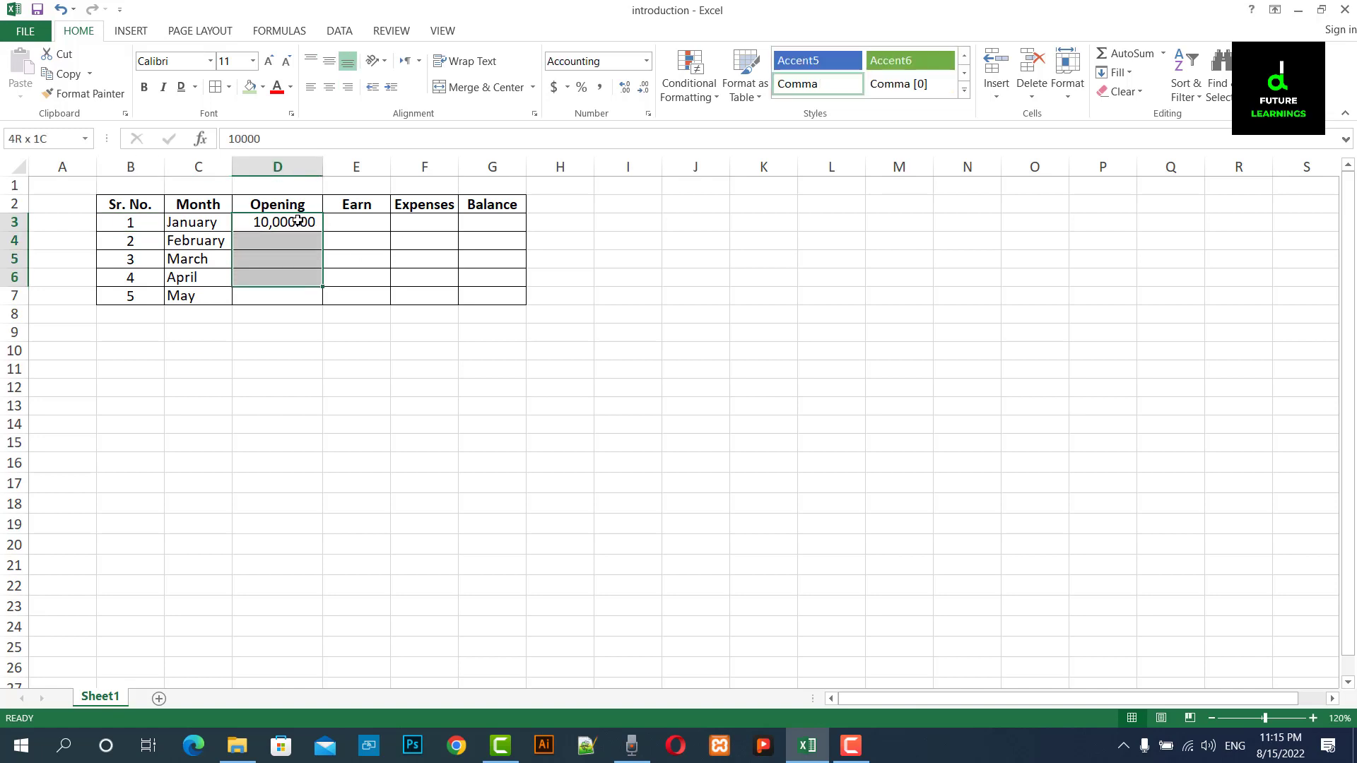
pyautogui.hotkey('shift', 'Down')
pyautogui.hotkey('alt', 'h')
pyautogui.press('a')
pyautogui.press('m')
pyautogui.hotkey('alt', 'h')
pyautogui.press('a')
pyautogui.press('c')
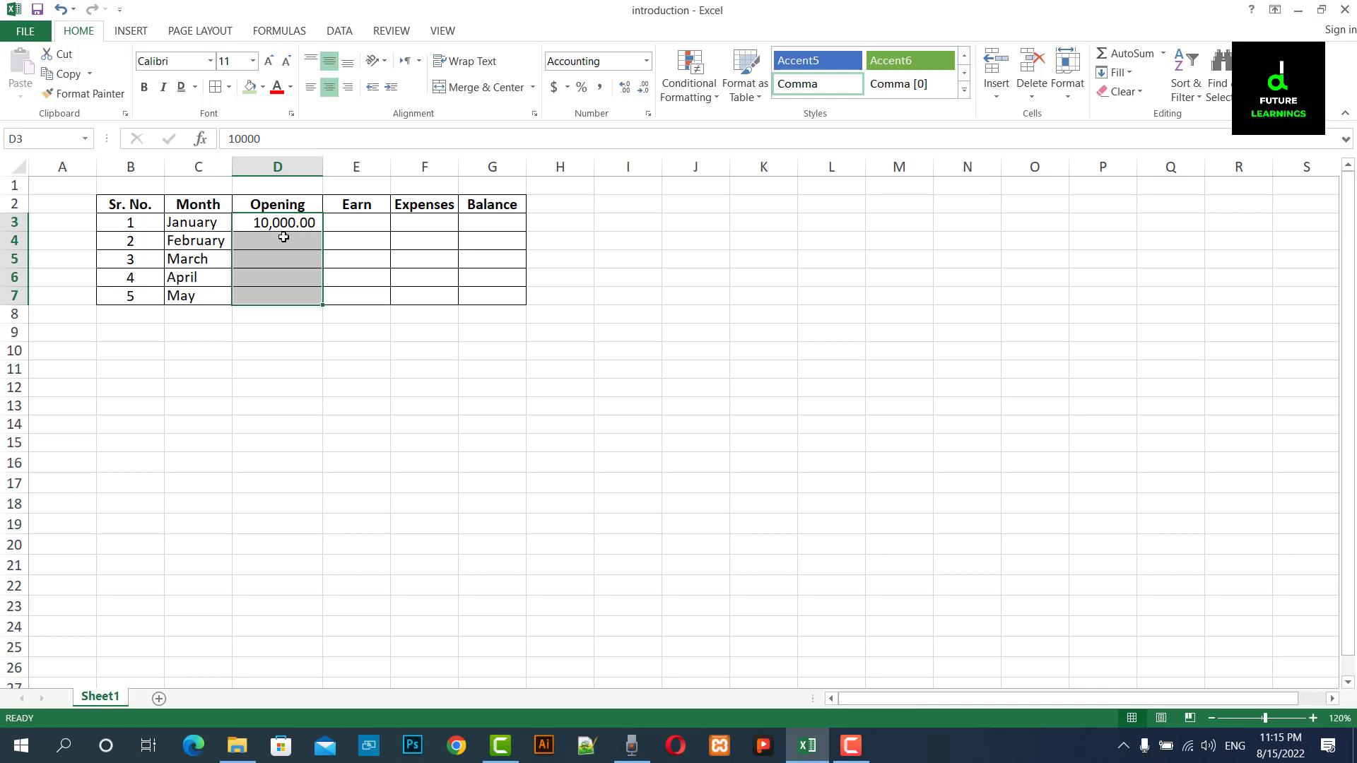
# Centre the Earn, Expenses and Balance cells E3:G7 horizontally and vertically.
pyautogui.click(343, 223)
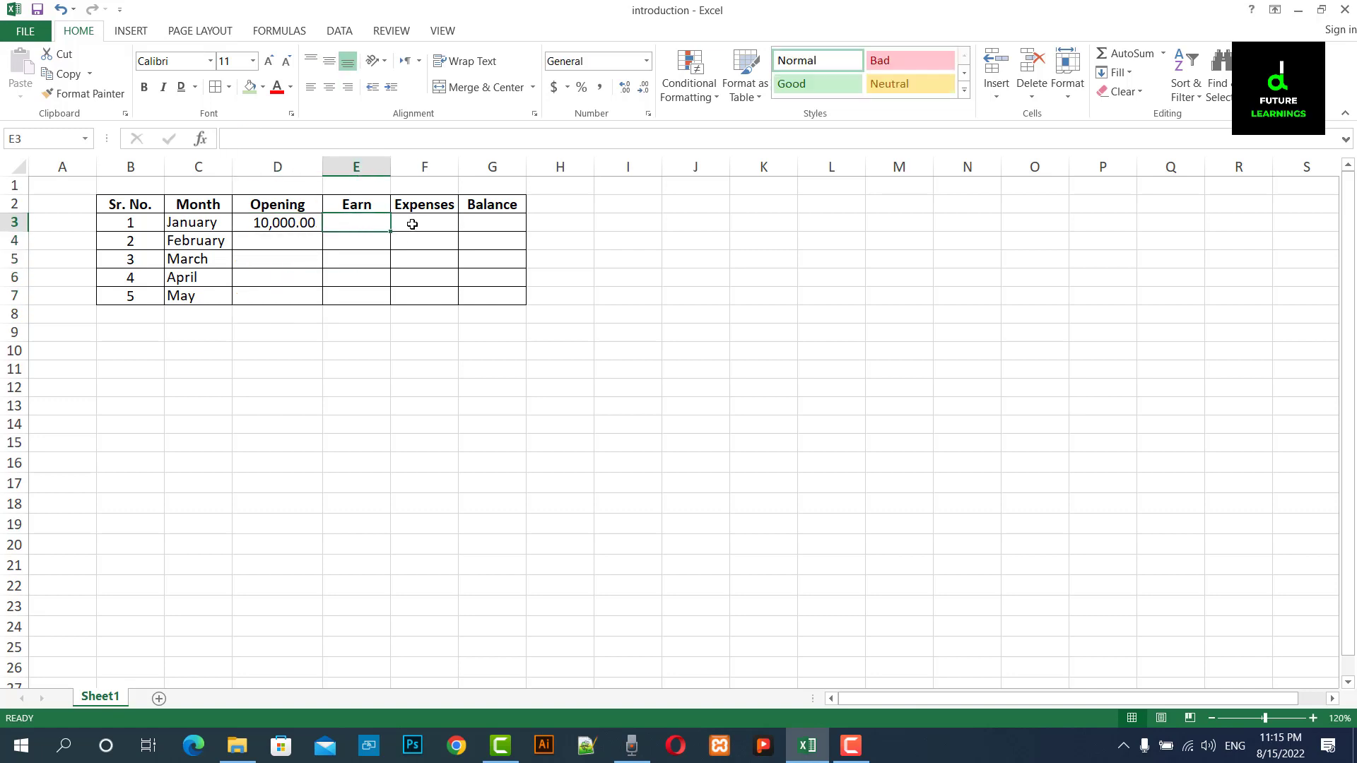
pyautogui.hotkey('shift', 'Down')
pyautogui.hotkey('shift', 'Down')
pyautogui.hotkey('shift', 'Right')
pyautogui.hotkey('shift', 'Right')
pyautogui.hotkey('shift', 'Down')
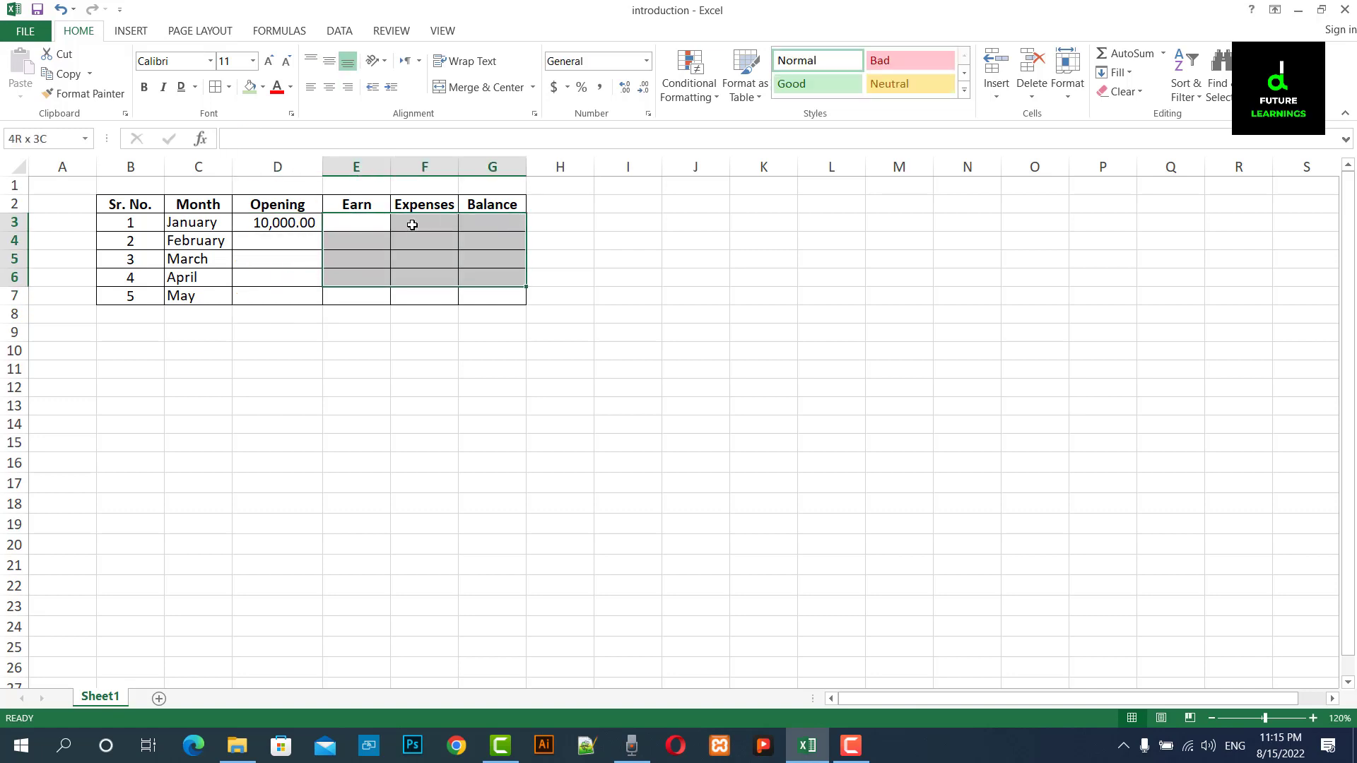
pyautogui.hotkey('shift', 'Down')
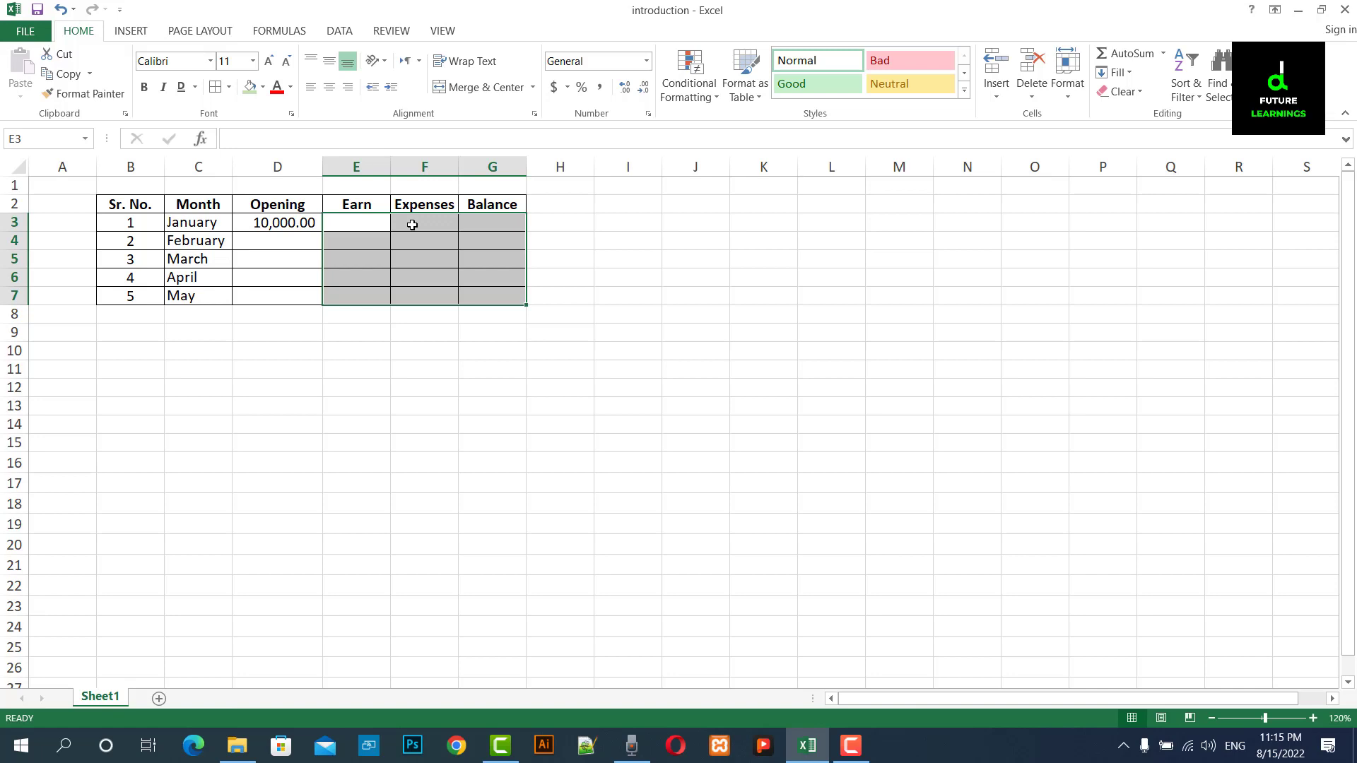
pyautogui.hotkey('alt', 'h')
pyautogui.press('a')
pyautogui.press('m')
pyautogui.hotkey('alt', 'h')
pyautogui.press('a')
pyautogui.press('c')
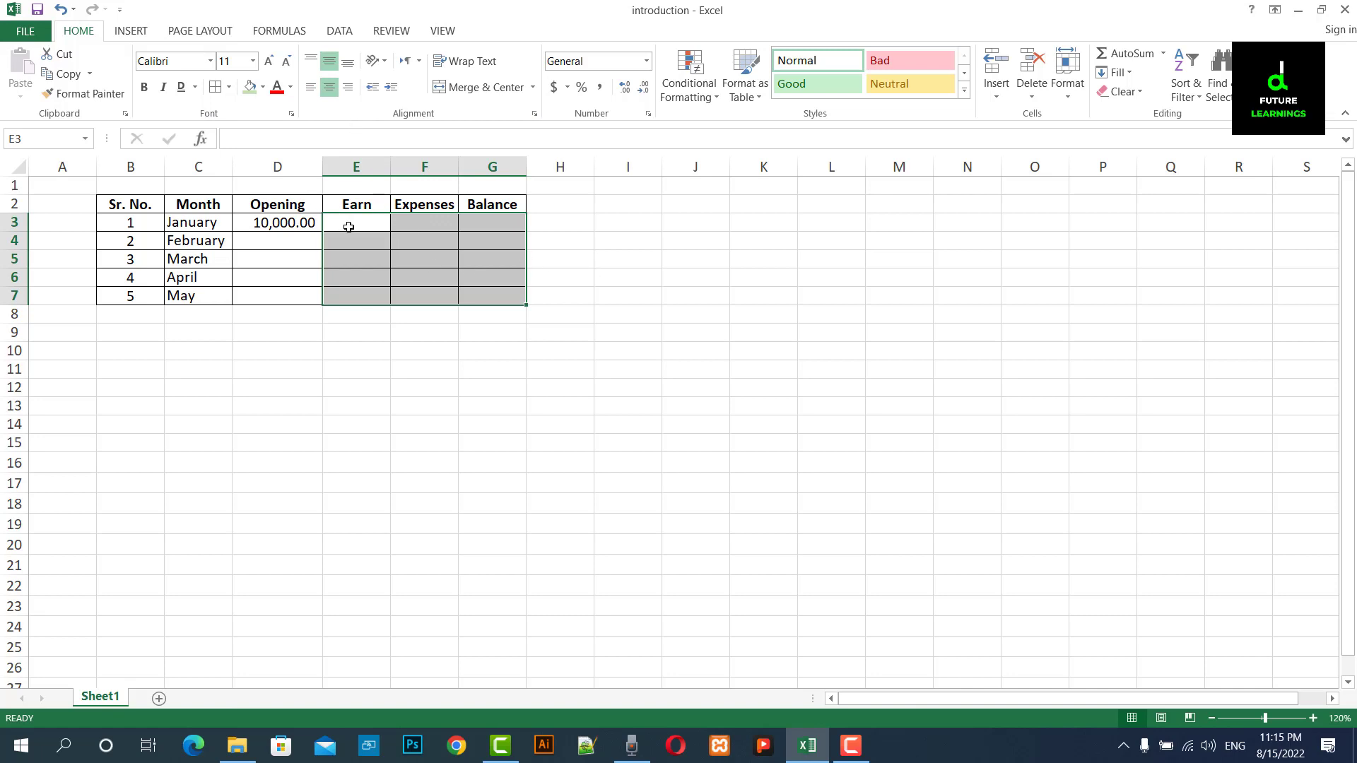
# Enter January's Earn 5000 in E3 and Expenses 2000 in F3.
pyautogui.click(358, 225)
pyautogui.write('5')
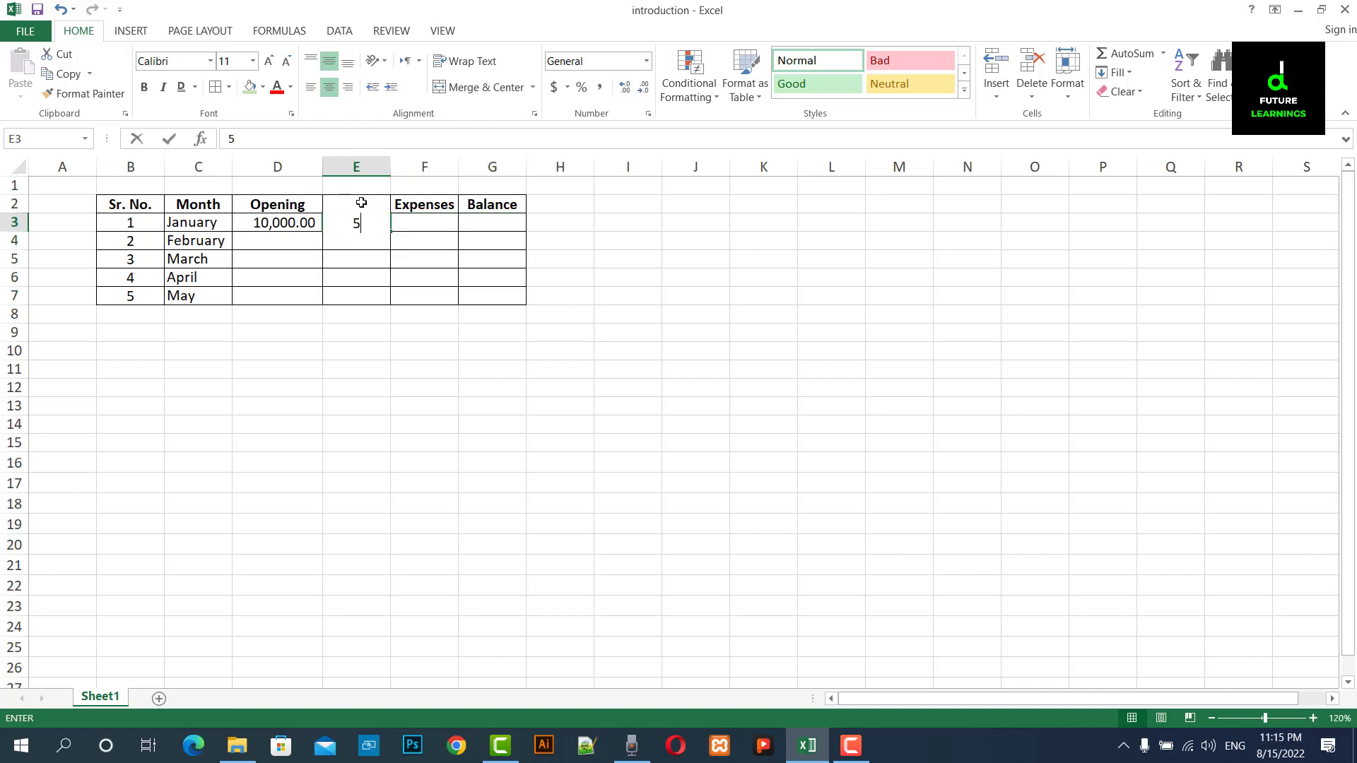
pyautogui.write('000')
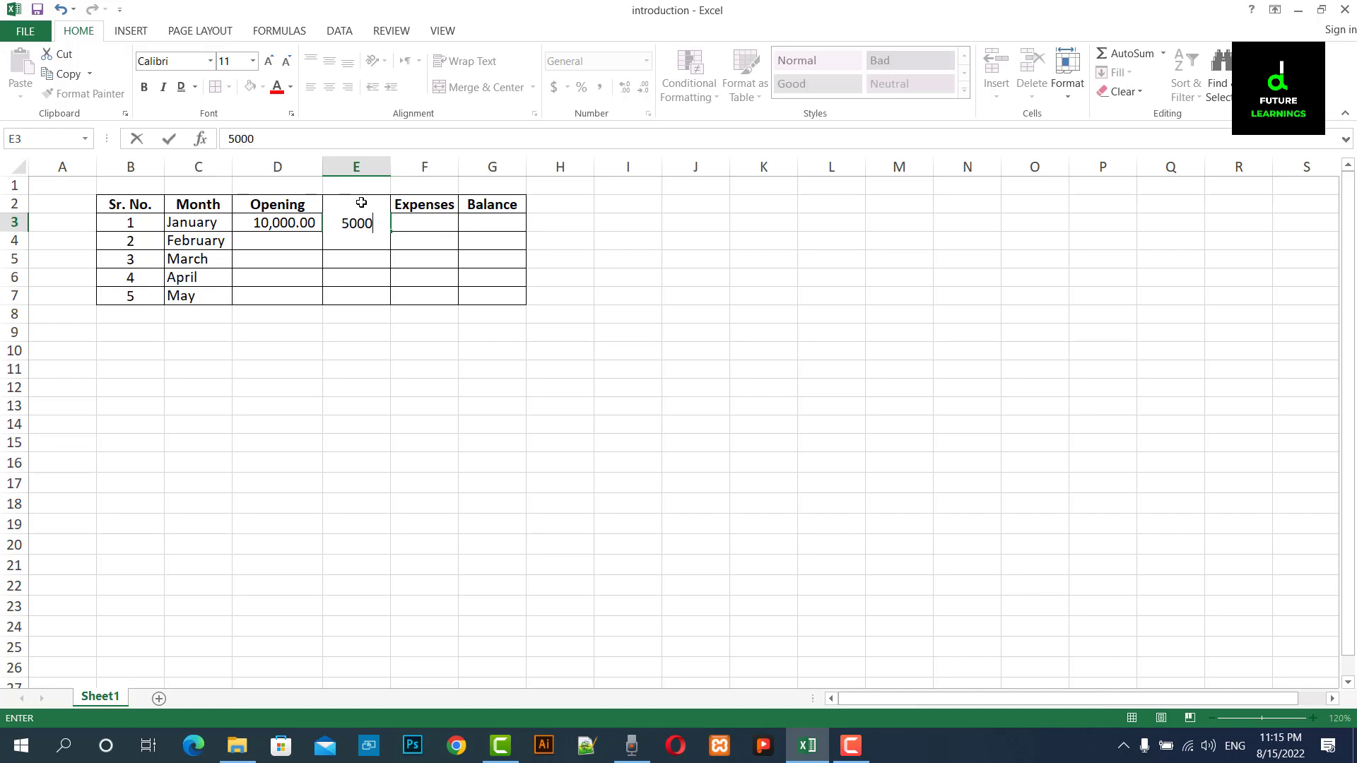
pyautogui.hotkey('ctrl', 'Return')
pyautogui.press('Right')
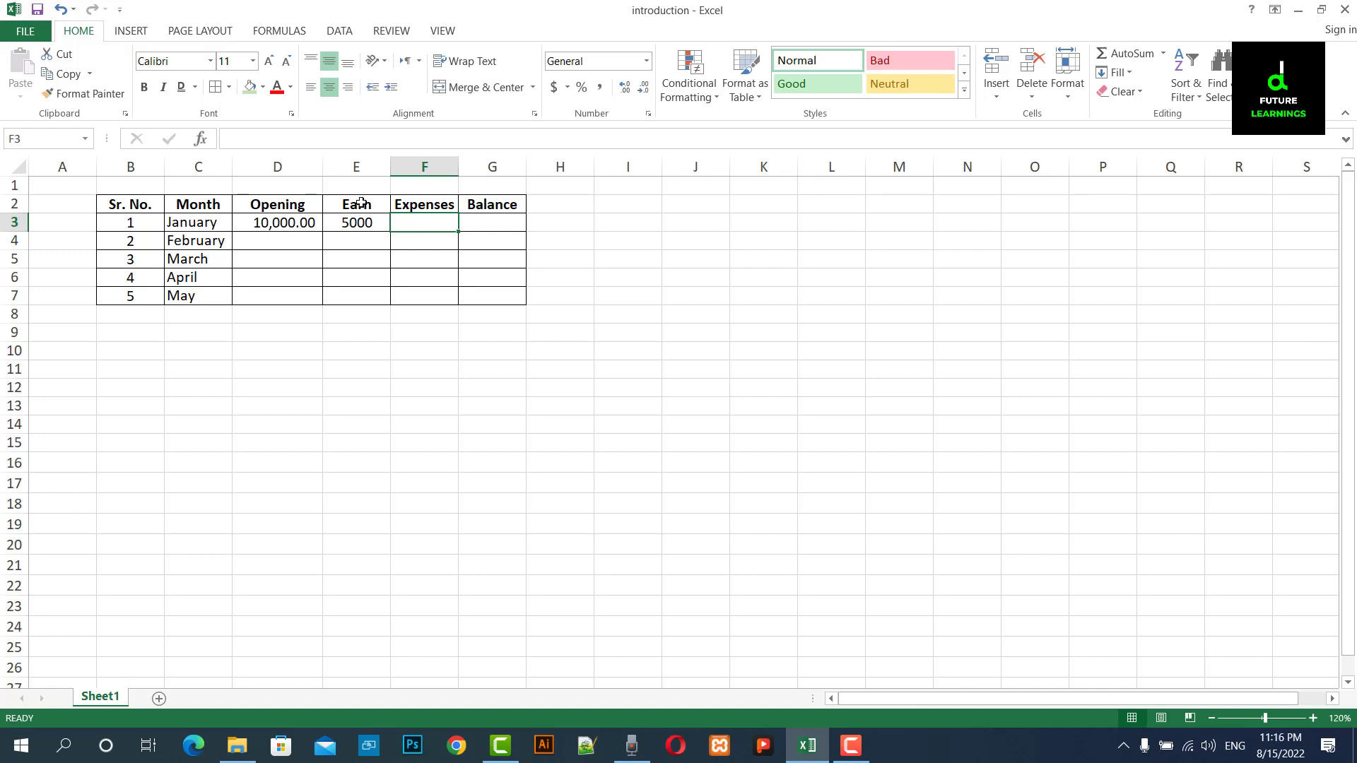
pyautogui.write('2000')
pyautogui.hotkey('ctrl', 'Return')
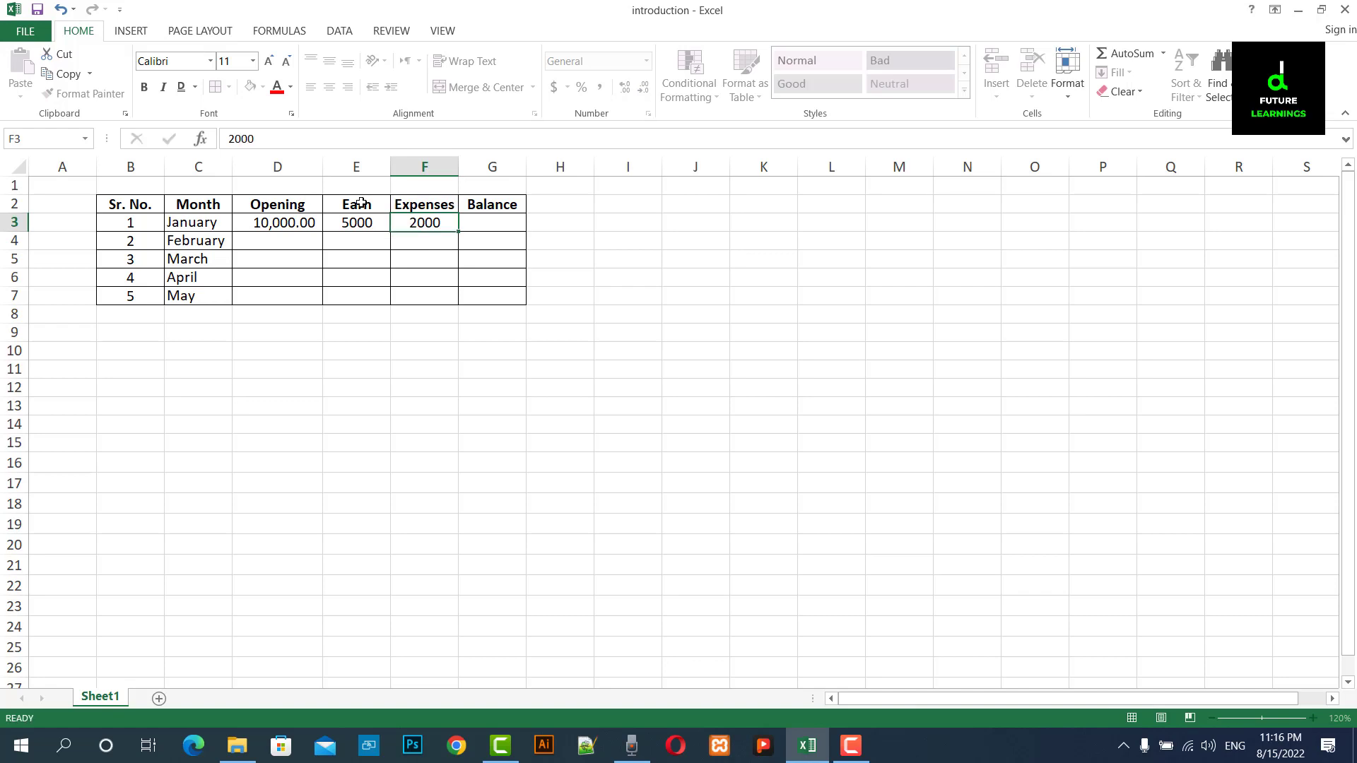
pyautogui.press('Tab')
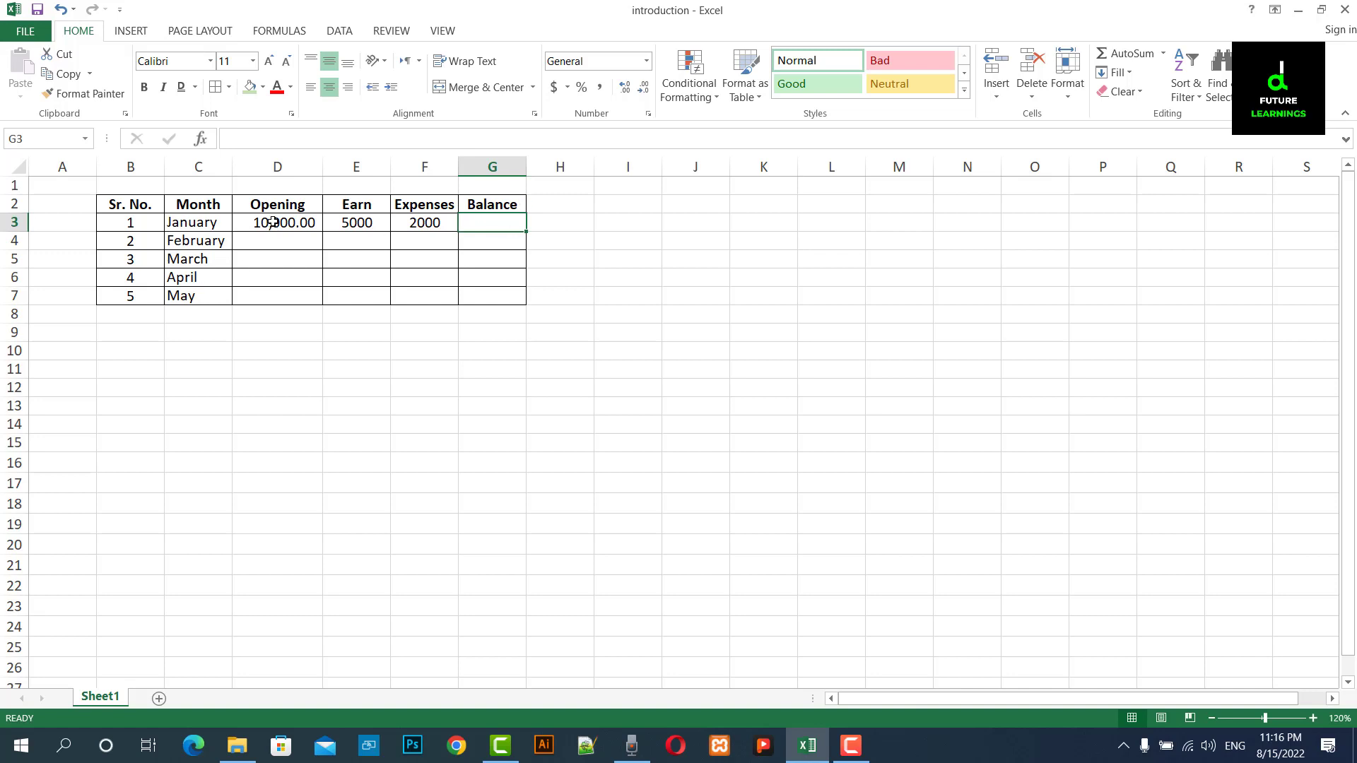
# Apply Comma Style to the amount range D3:G7.
pyautogui.press('Left')
pyautogui.press('Left')
pyautogui.press('Left')
pyautogui.press('Left')
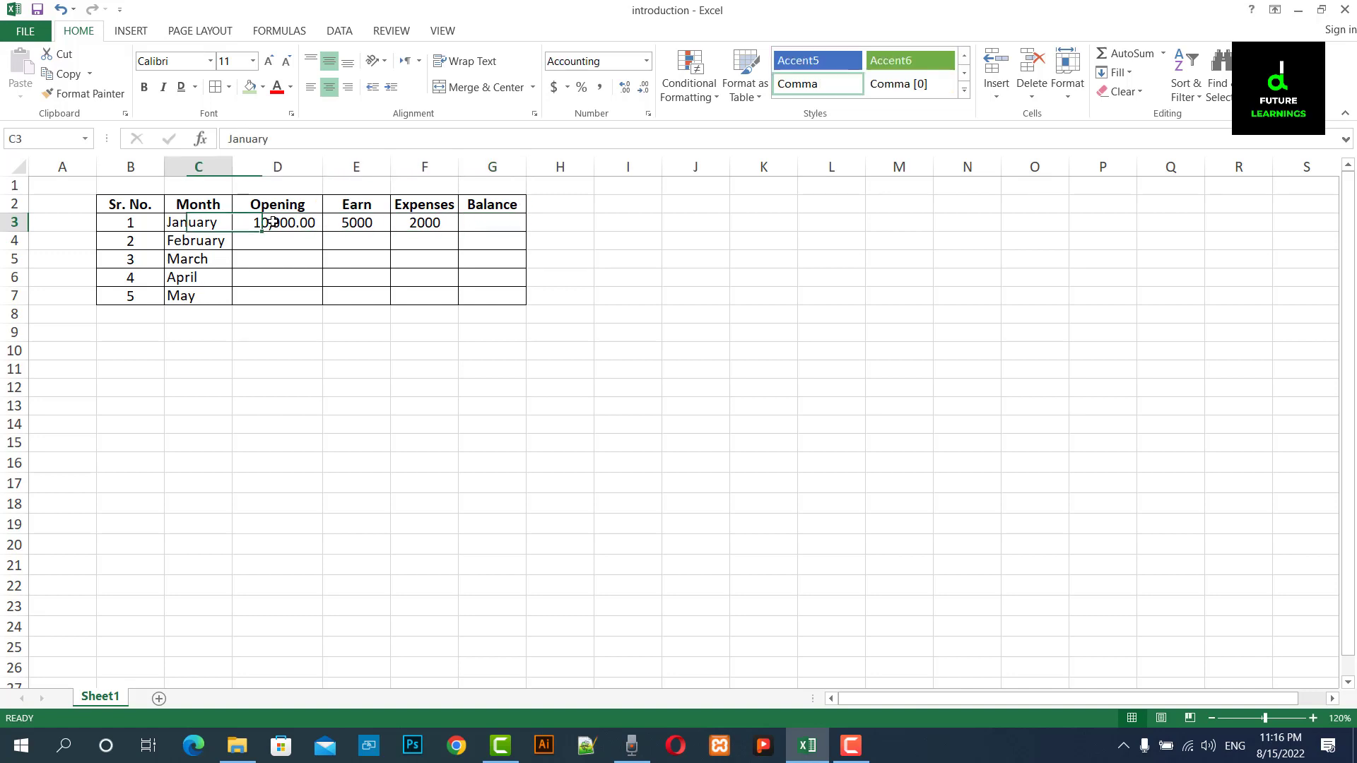
pyautogui.press('Right')
pyautogui.hotkey('shift', 'Right')
pyautogui.hotkey('shift', 'Right')
pyautogui.hotkey('shift', 'Right')
pyautogui.hotkey('shift', 'Down')
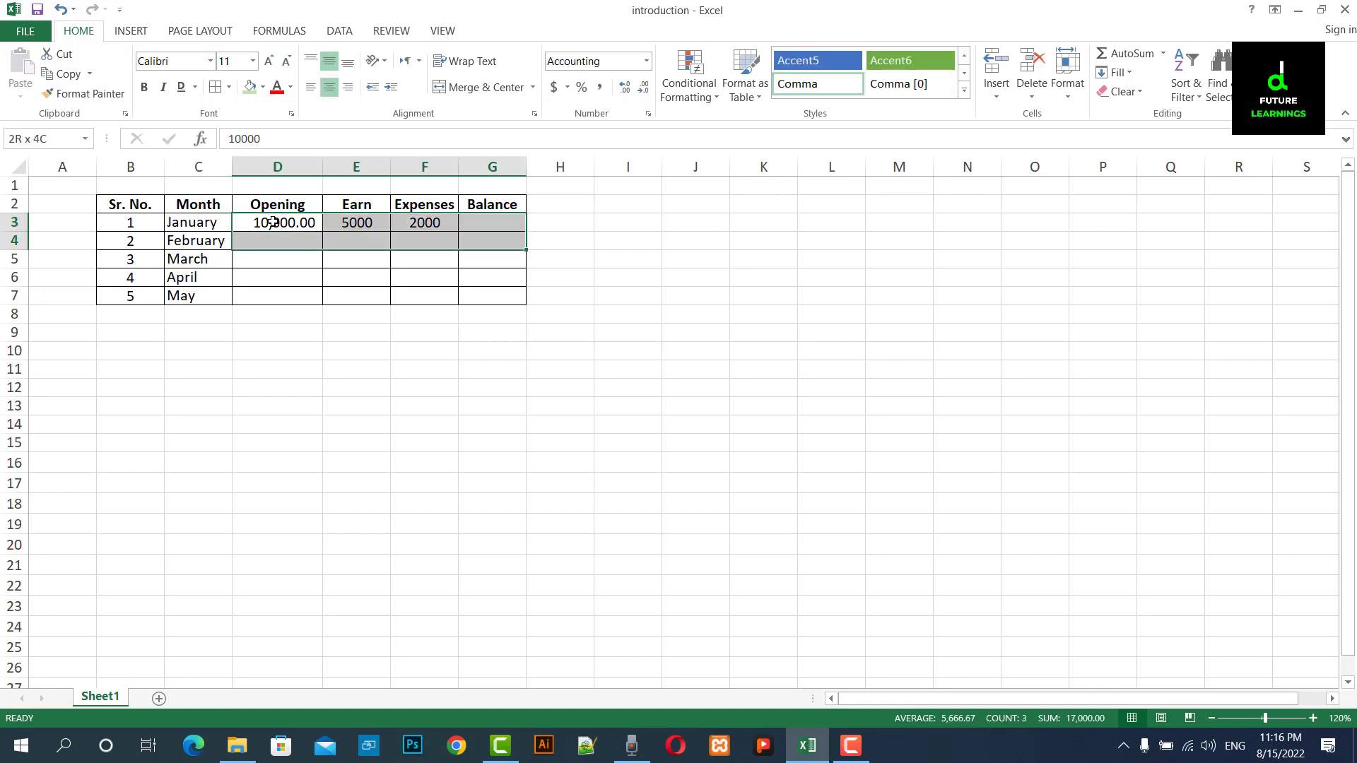
pyautogui.hotkey('shift', 'Down')
pyautogui.hotkey('shift', 'Down')
pyautogui.hotkey('shift', 'Down')
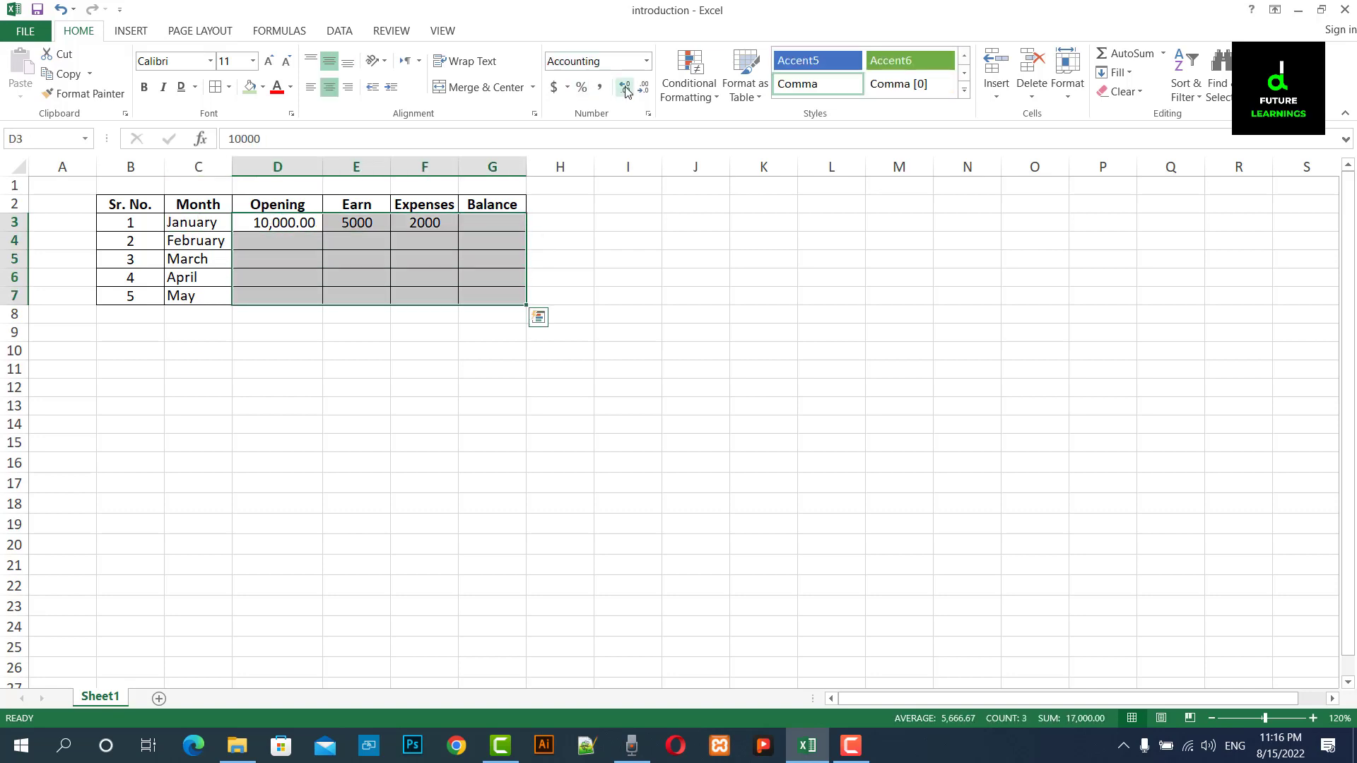
pyautogui.click(601, 87)
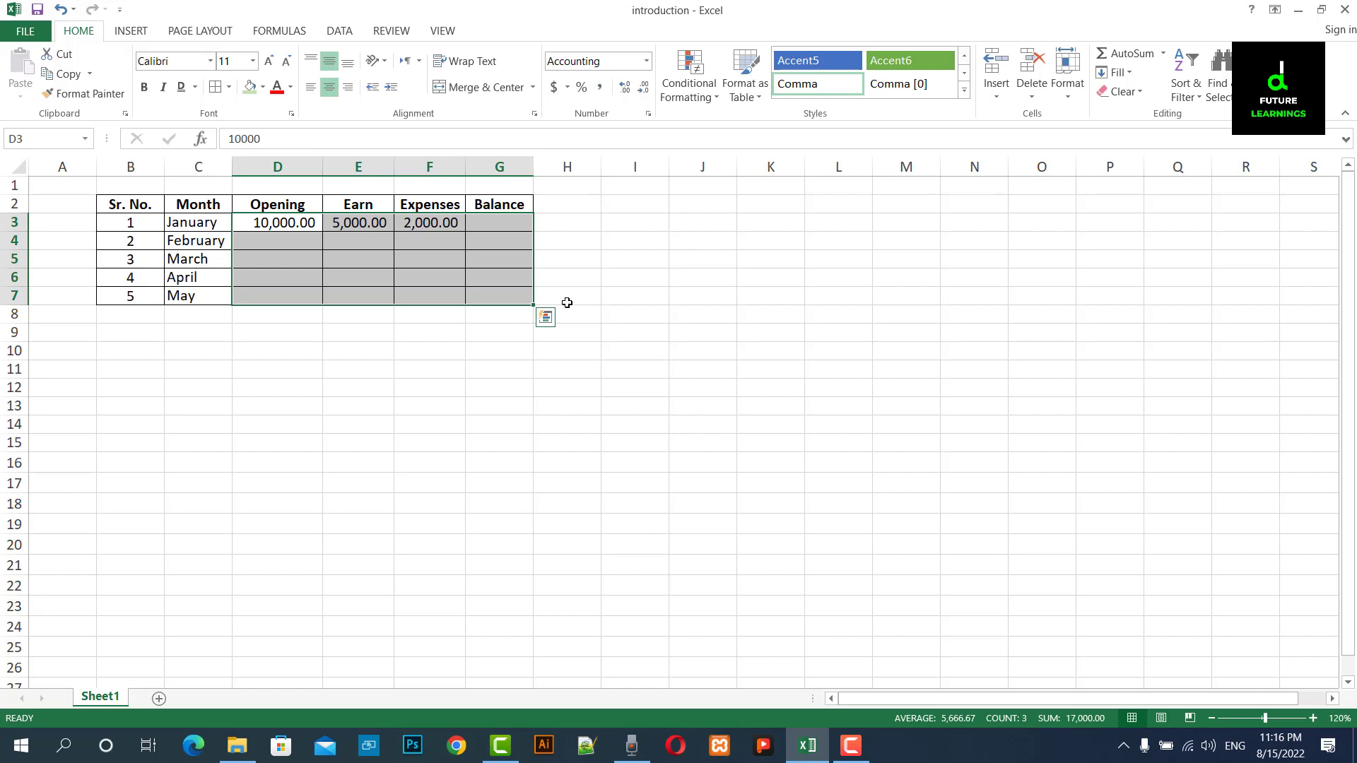
pyautogui.click(503, 227)
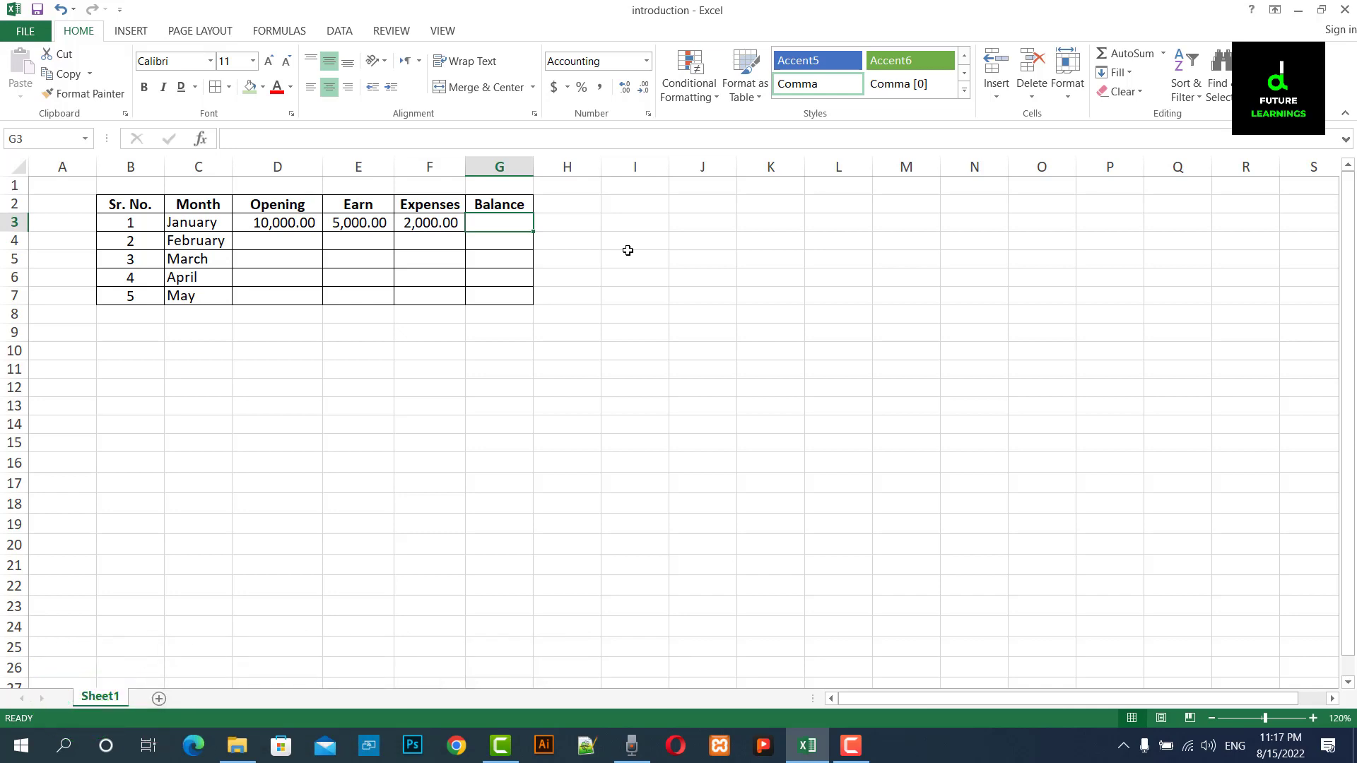
# Start January's Balance formula in G3 with the bracketed sum (D3+E3).
pyautogui.write('=')
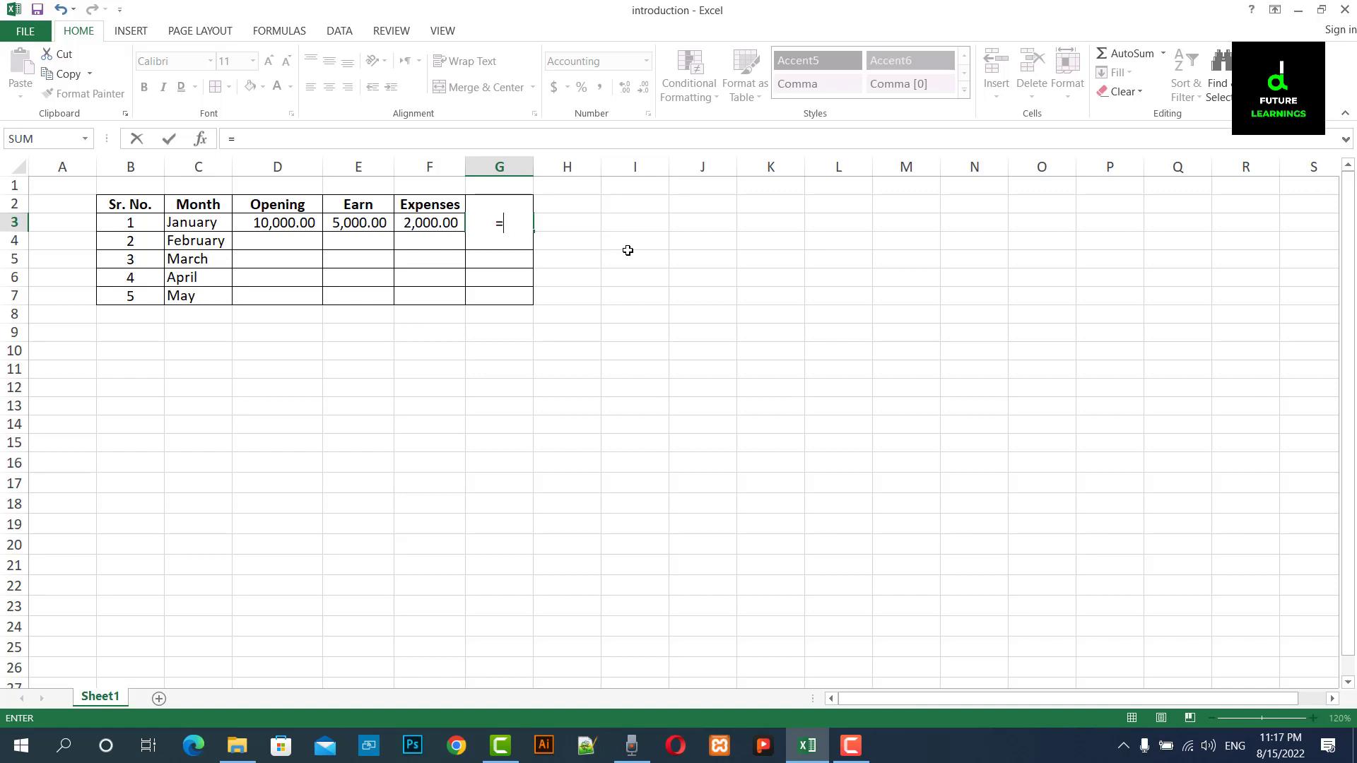
pyautogui.press('Left')
pyautogui.press('Left')
pyautogui.press('Left')
pyautogui.press('Left')
pyautogui.press('Right')
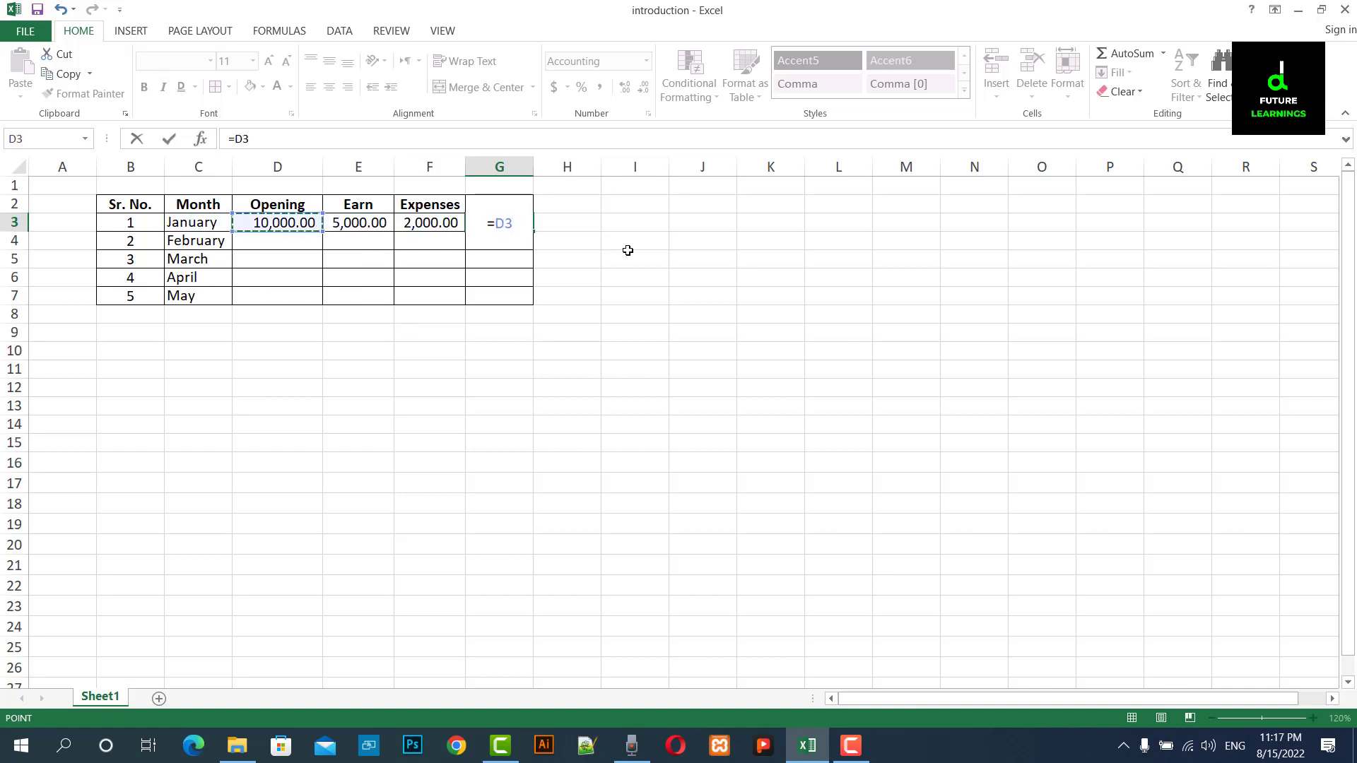
pyautogui.press('Right')
pyautogui.press('Left')
pyautogui.press('BackSpace')
pyautogui.press('BackSpace')
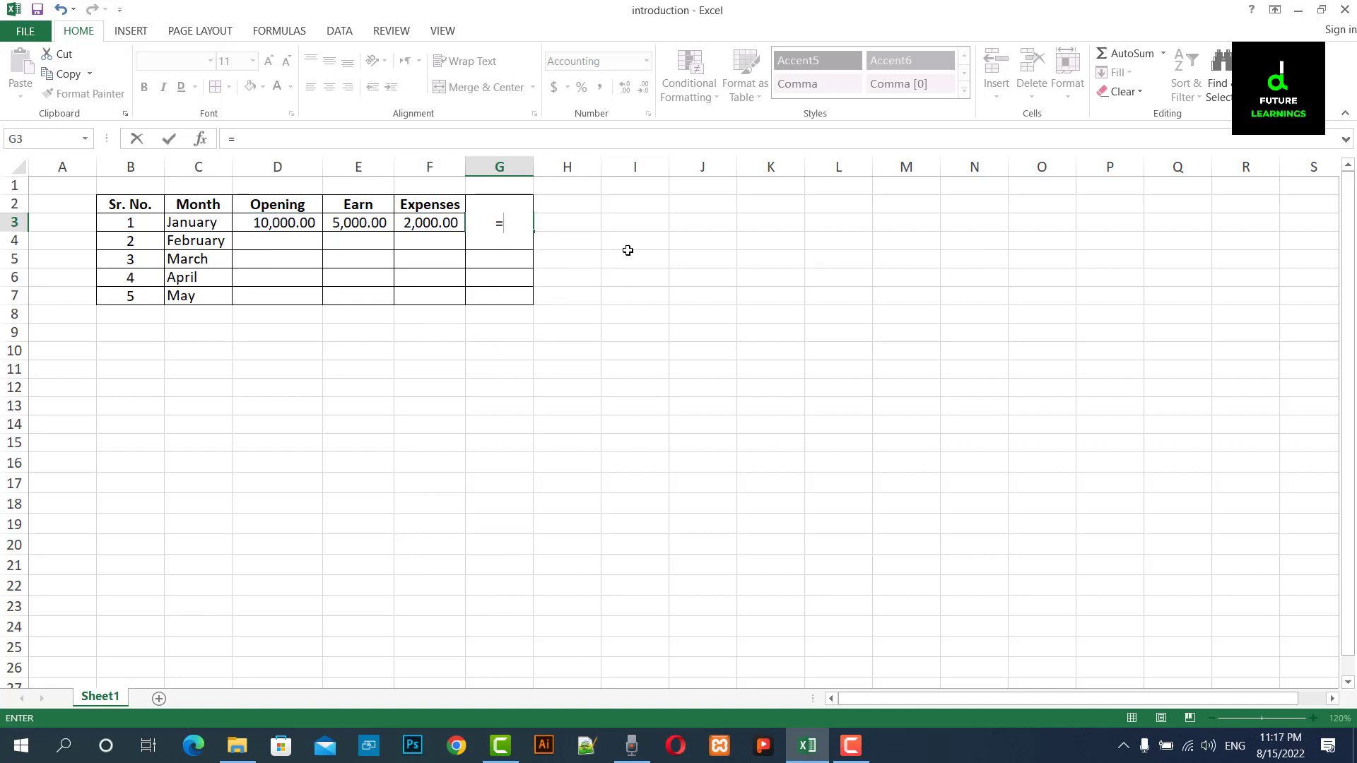
pyautogui.write('(')
pyautogui.press('Left')
pyautogui.press('Left')
pyautogui.press('Left')
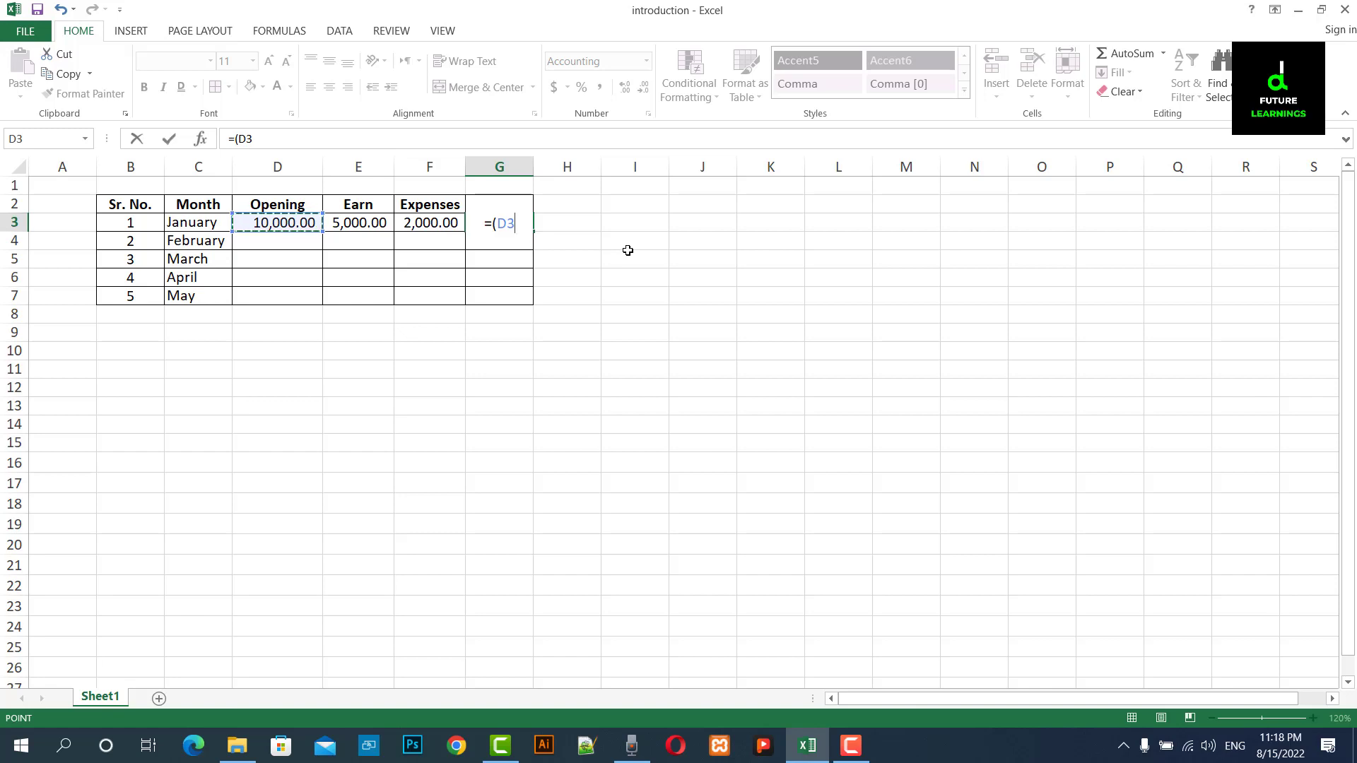
pyautogui.write('+')
pyautogui.press('Left')
pyautogui.press('Left')
pyautogui.press('Left')
pyautogui.press('Right')
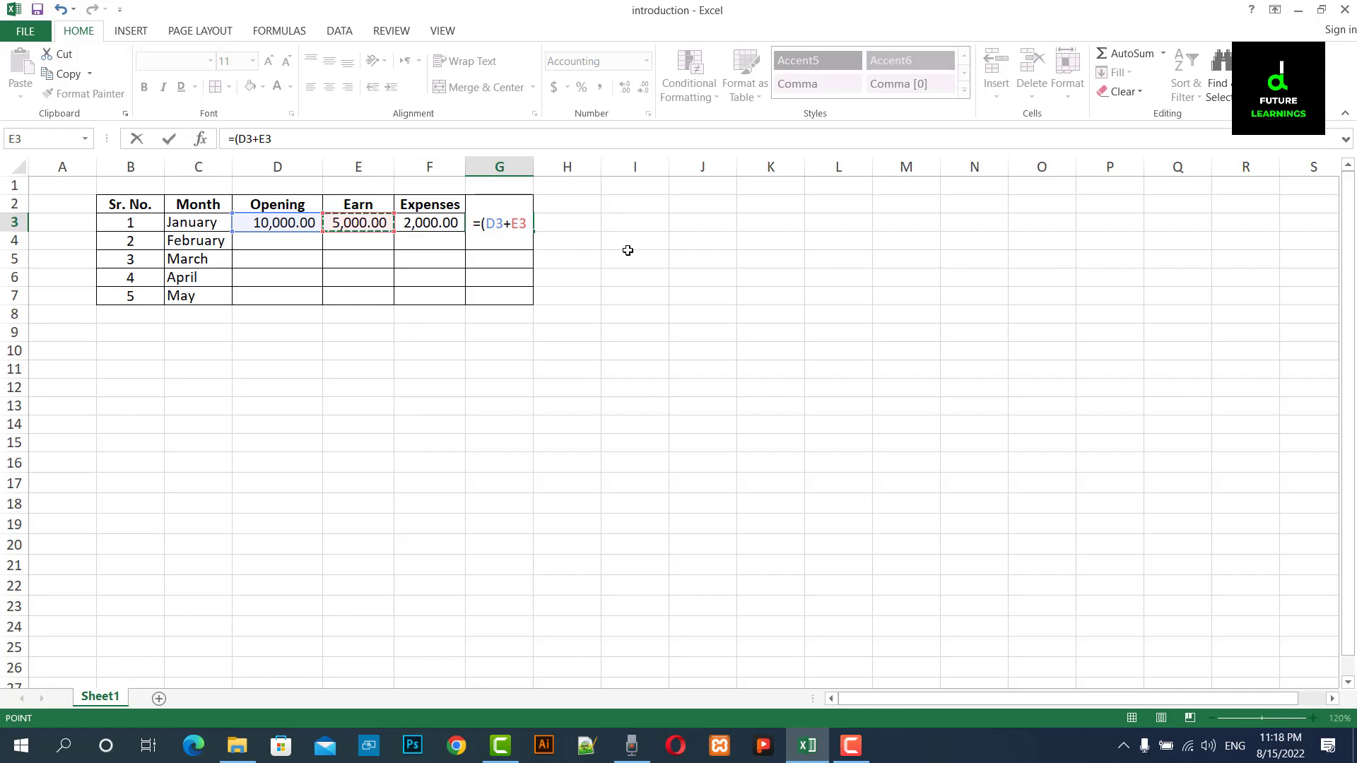
pyautogui.write(')')
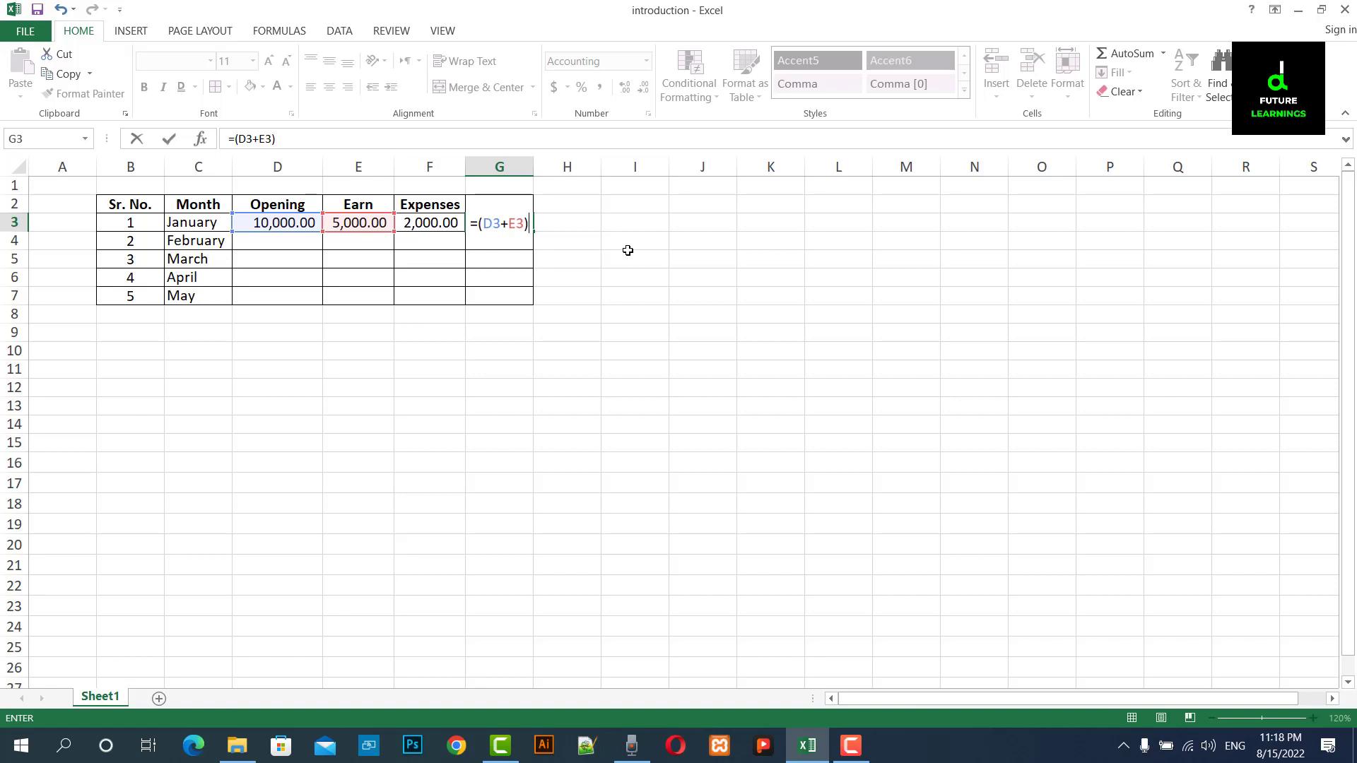
# Complete the formula as =(D3+E3)-F3 so G3 shows 13,000.00.
pyautogui.write('=')
pyautogui.press('BackSpace')
pyautogui.write('-')
pyautogui.press('Left')
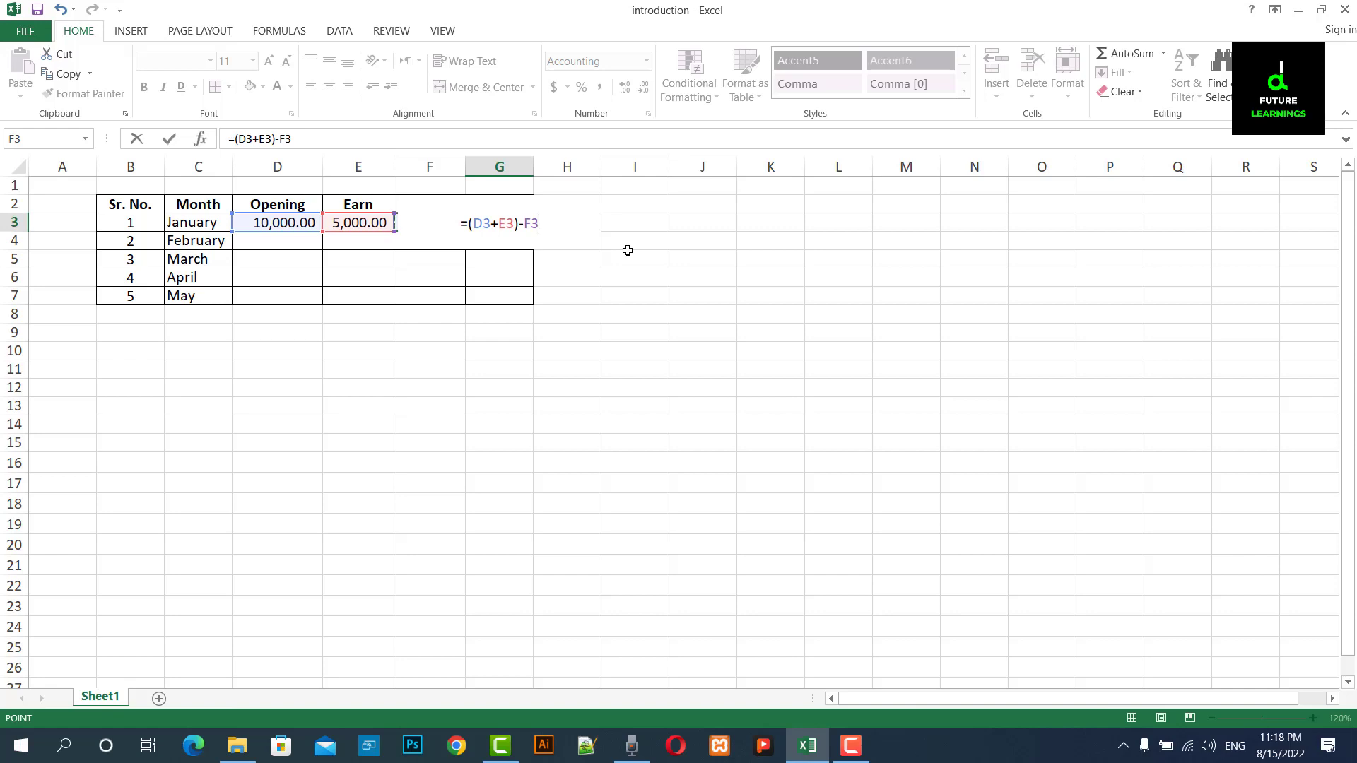
pyautogui.press('Return')
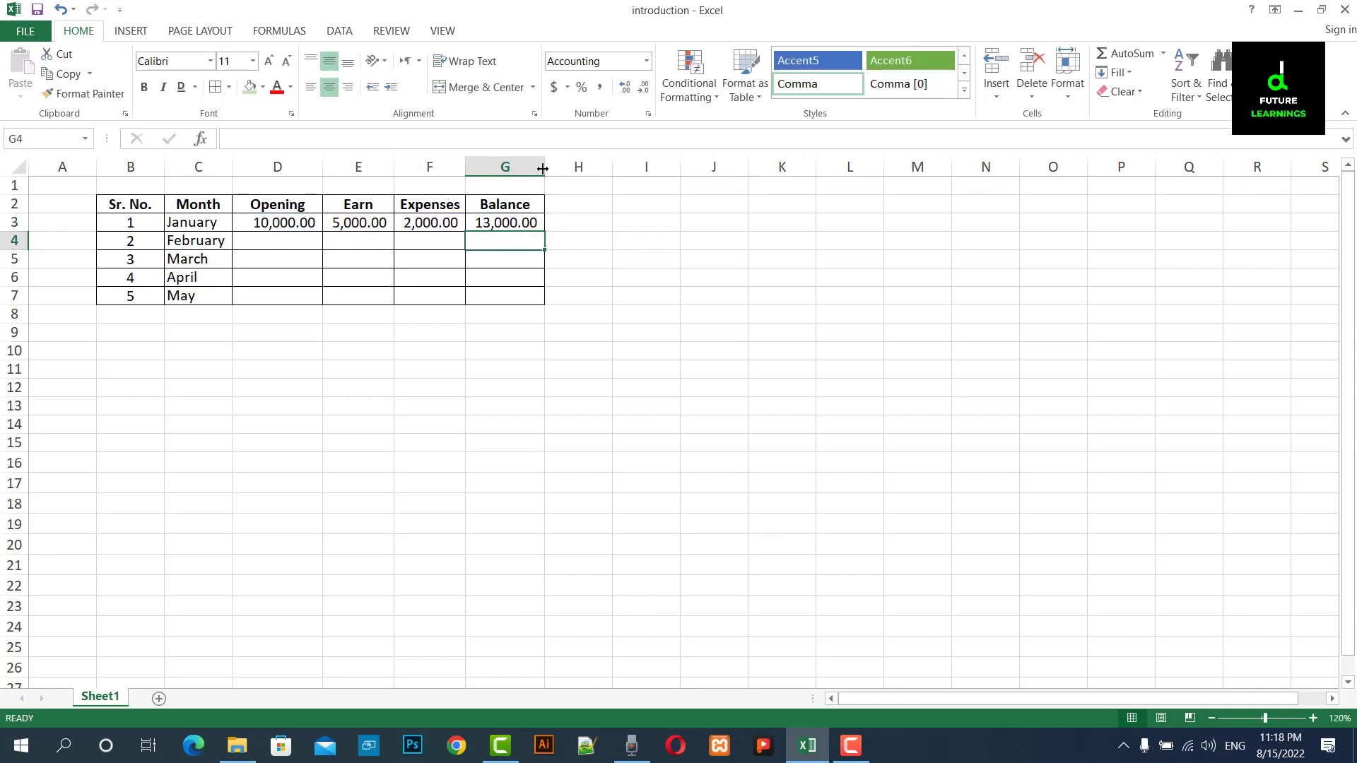
# Widen column G to fit 13,000.00, then review January's amounts across row 3.
pyautogui.moveTo(545, 167); pyautogui.dragTo(564, 167)
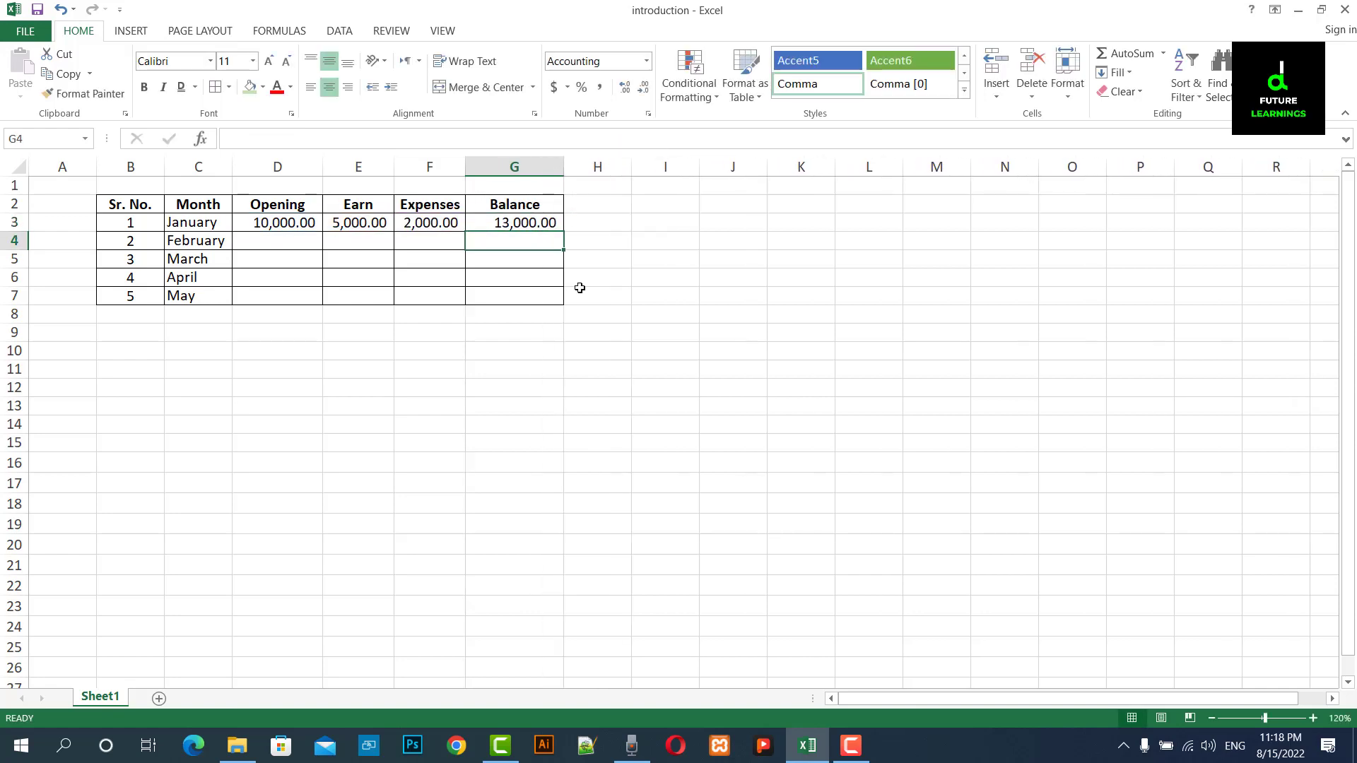
pyautogui.press('Up')
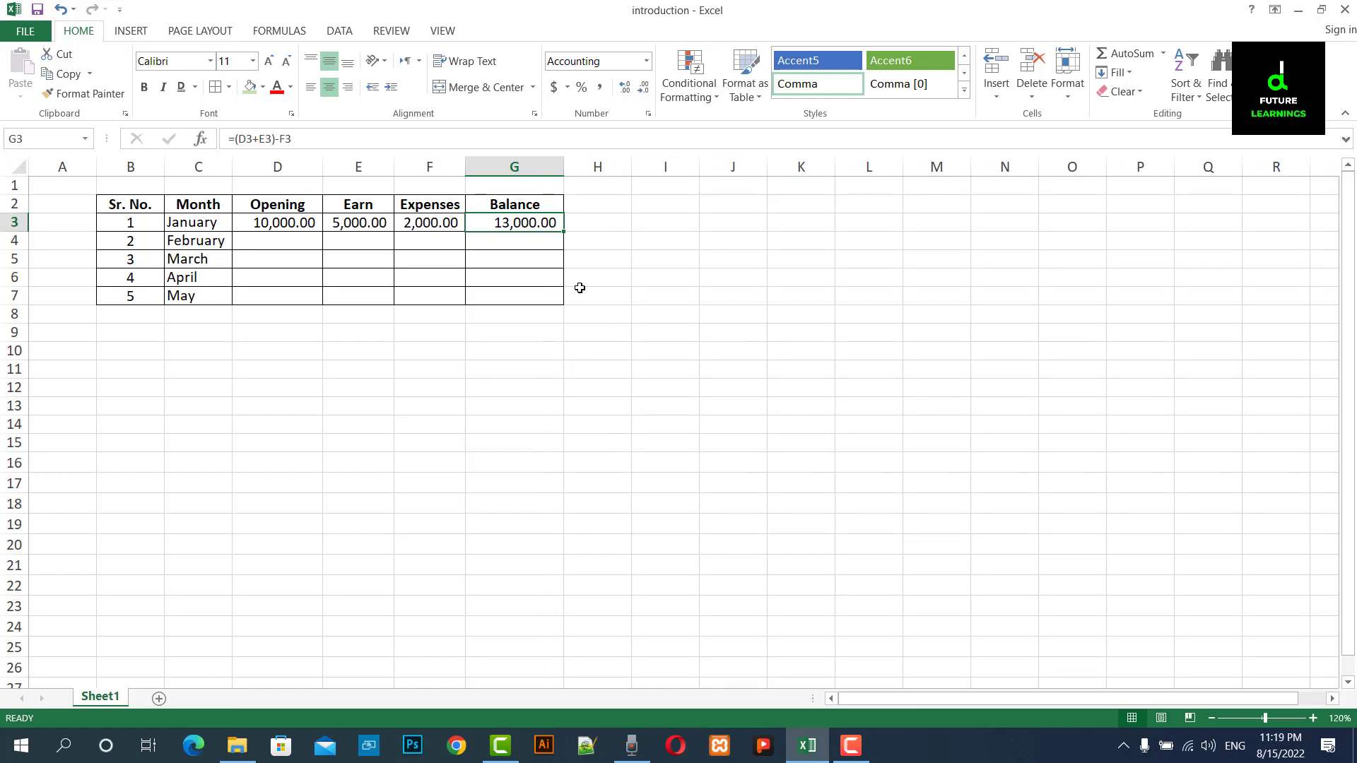
pyautogui.press('Left')
pyautogui.press('Left')
pyautogui.press('Left')
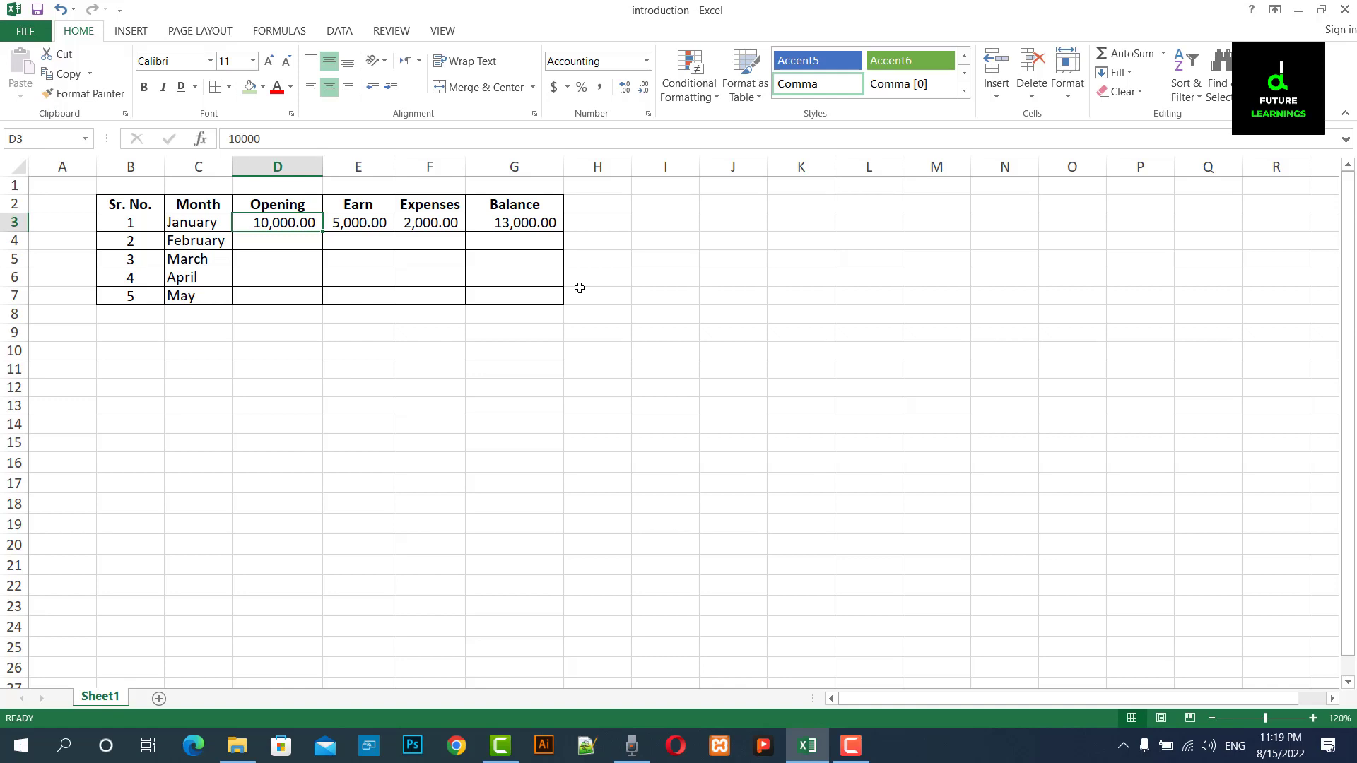
pyautogui.press('Right')
pyautogui.press('Right')
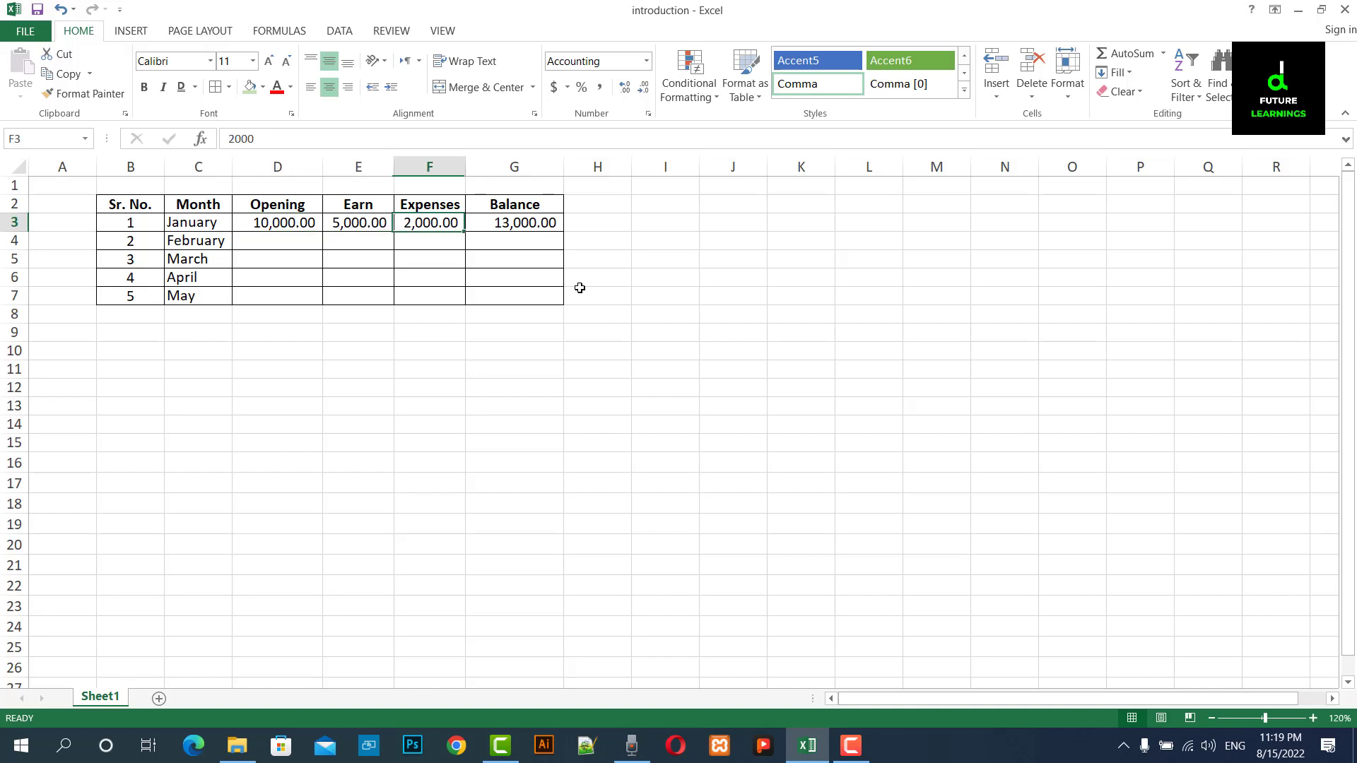
pyautogui.press('Right')
pyautogui.press('Left')
pyautogui.press('Left')
pyautogui.press('Left')
pyautogui.press('Left')
pyautogui.press('Right')
pyautogui.press('Right')
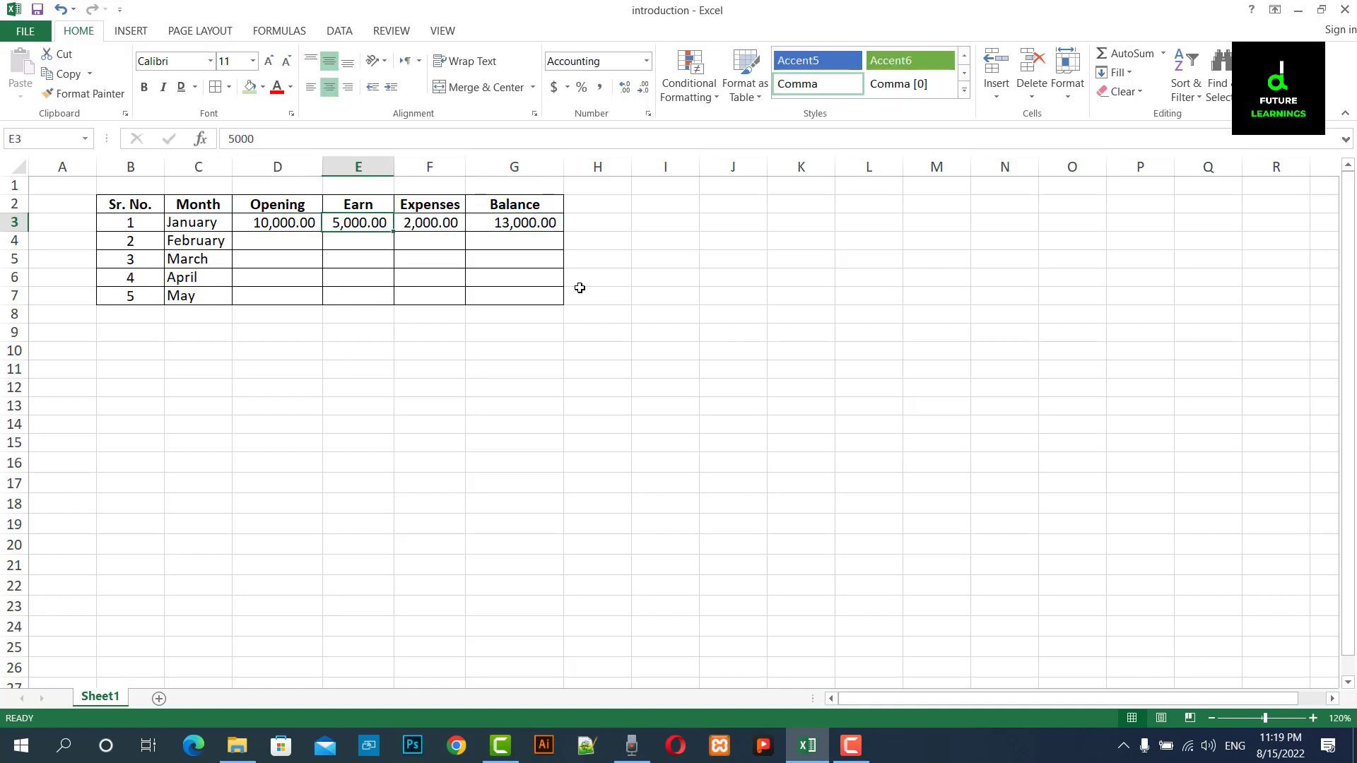
pyautogui.press('Right')
pyautogui.press('Right')
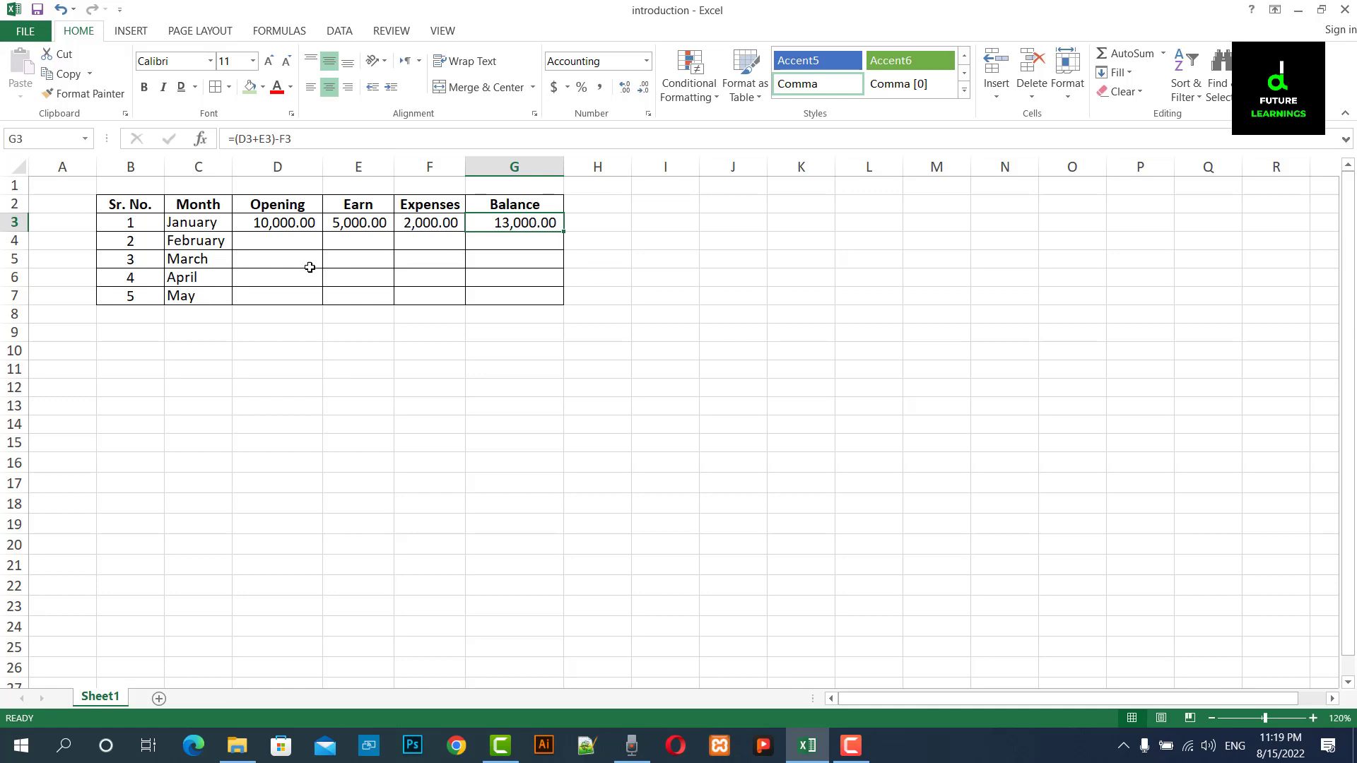
pyautogui.click(289, 247)
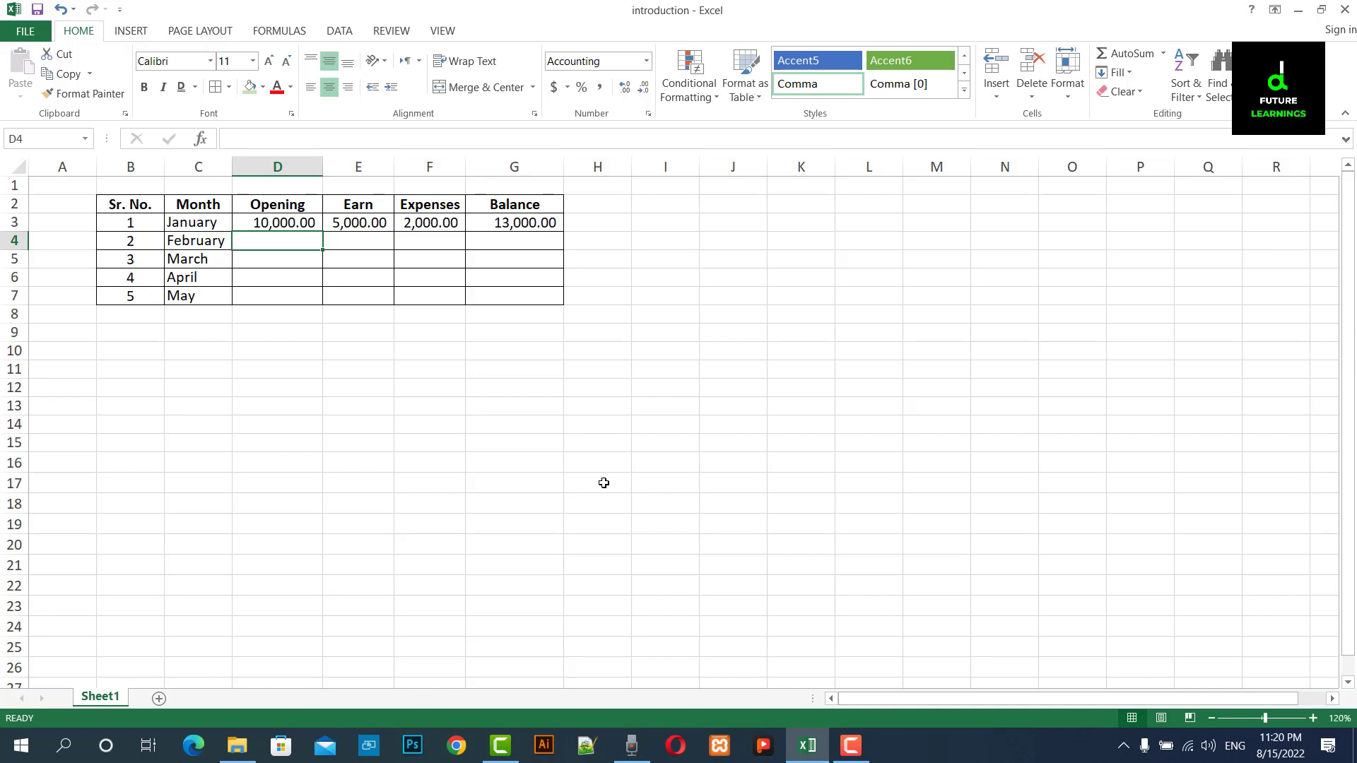
# Enter =G3 in D4 so February's Opening shows January's 13,000.00 Balance.
pyautogui.write('=')
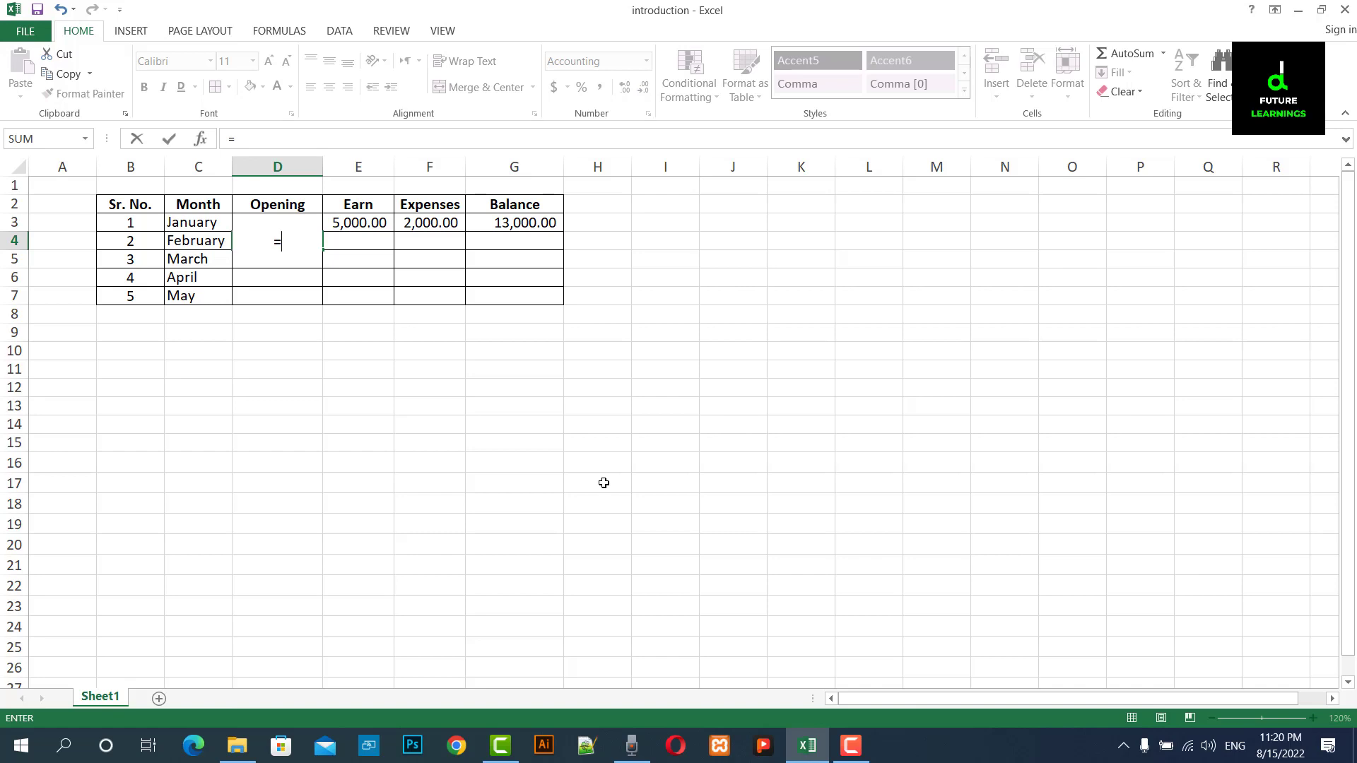
pyautogui.press('Up')
pyautogui.press('Right')
pyautogui.press('Right')
pyautogui.press('Right')
pyautogui.press('Right')
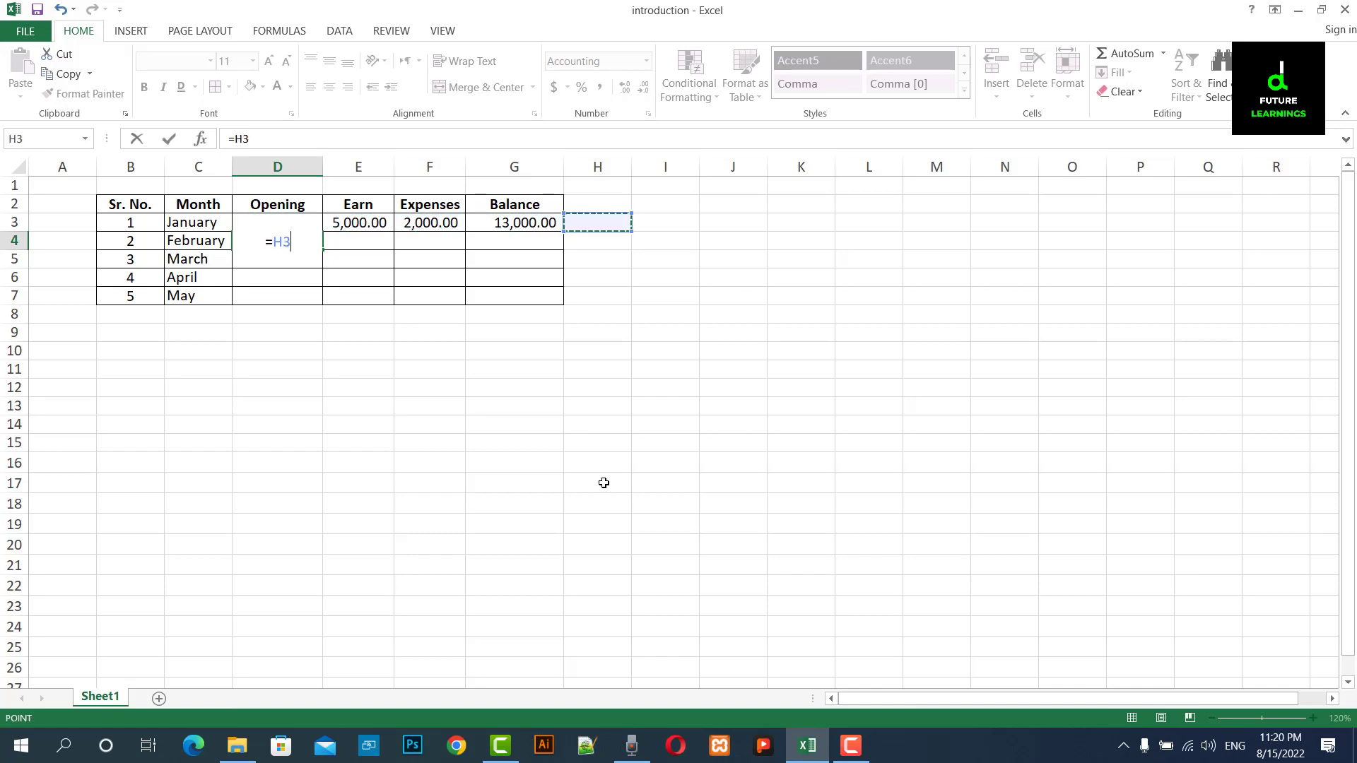
pyautogui.press('Left')
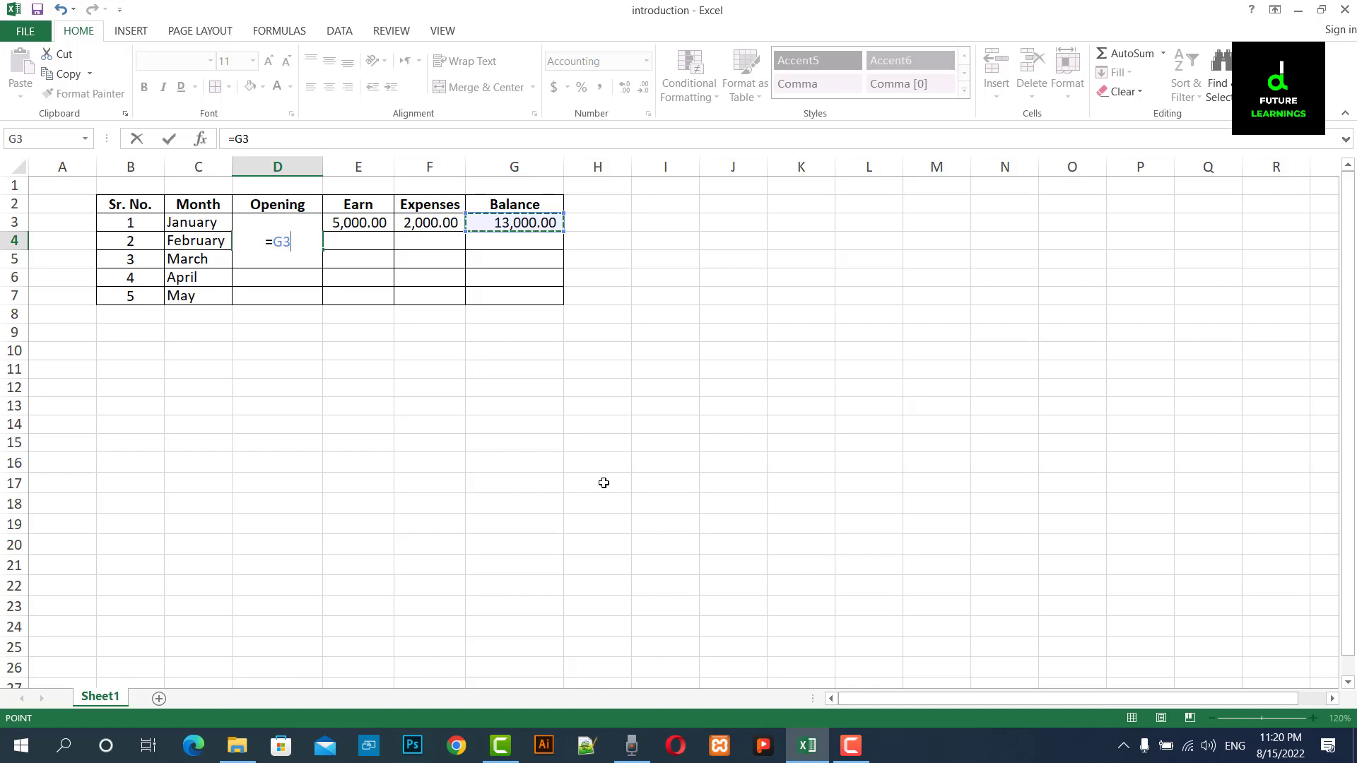
pyautogui.press('Return')
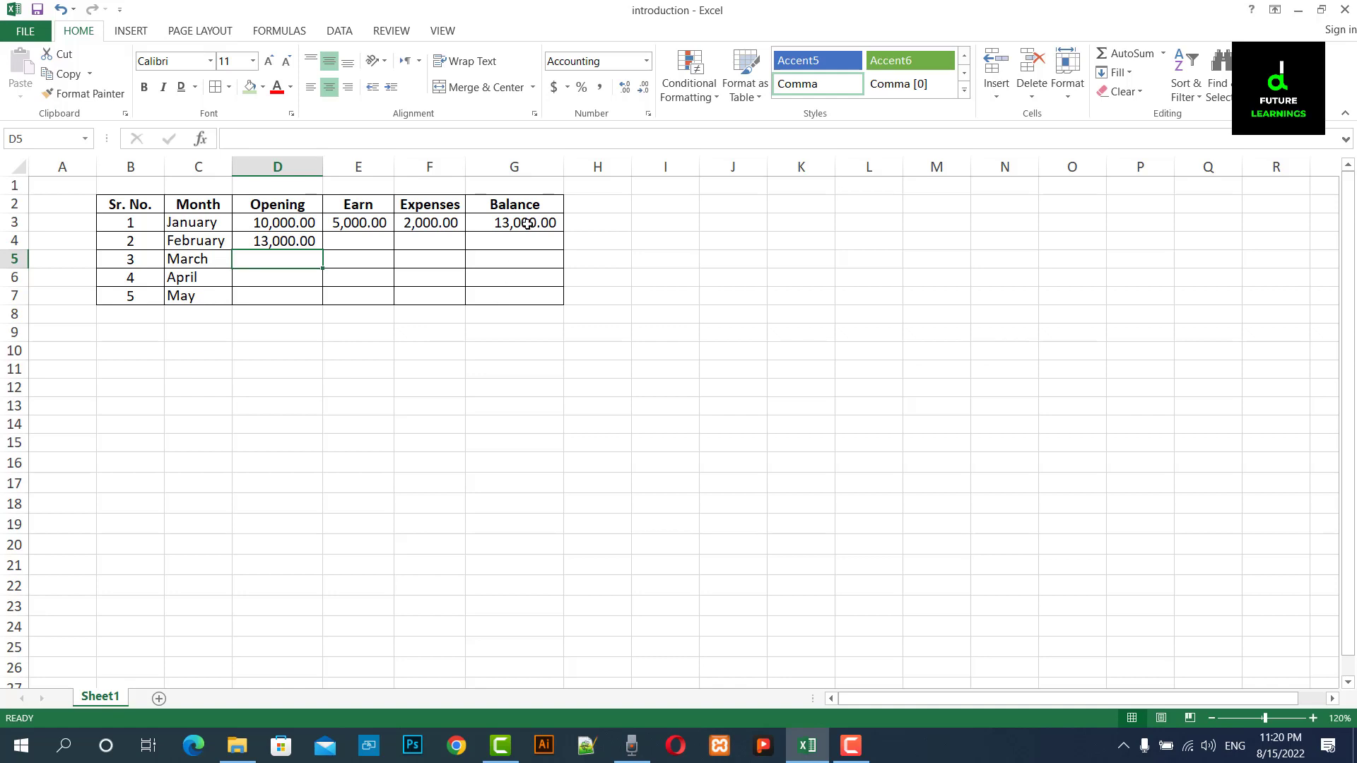
pyautogui.click(518, 246)
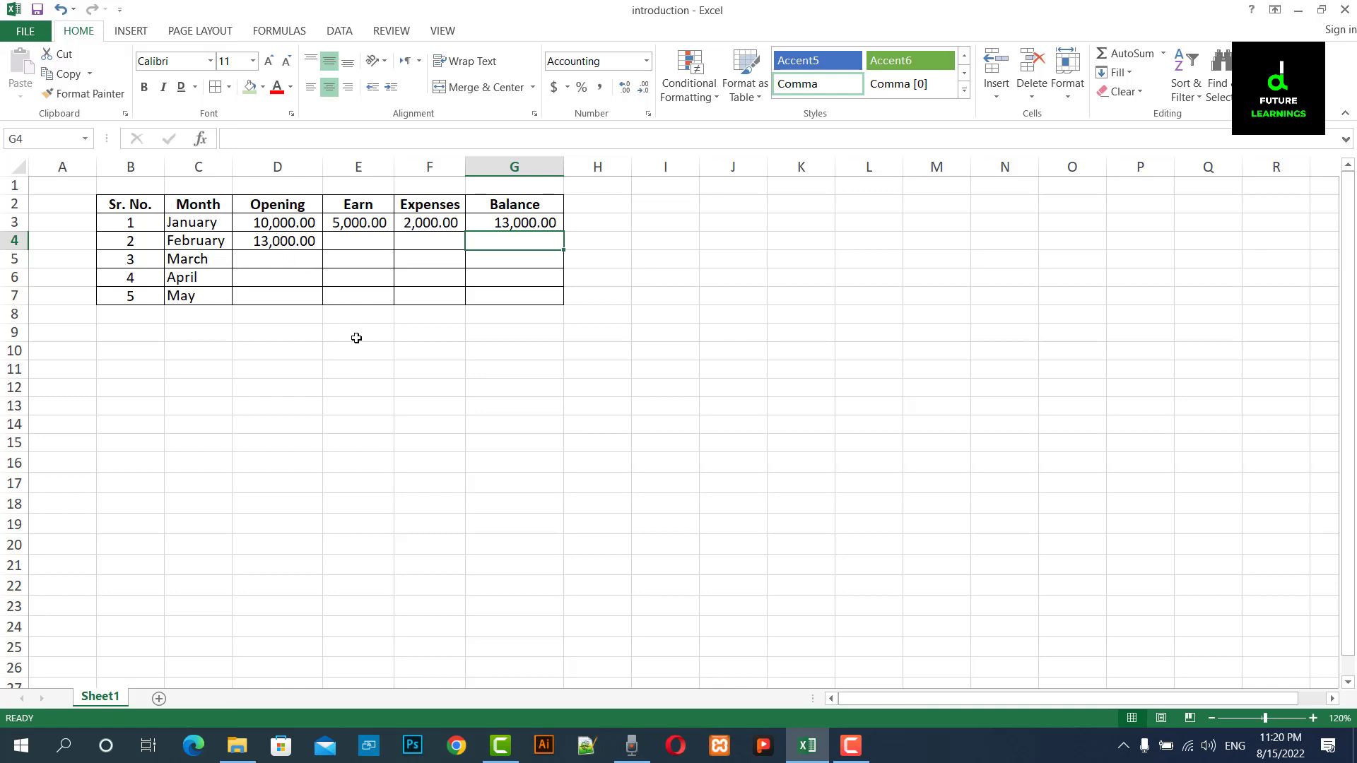
pyautogui.click(284, 243)
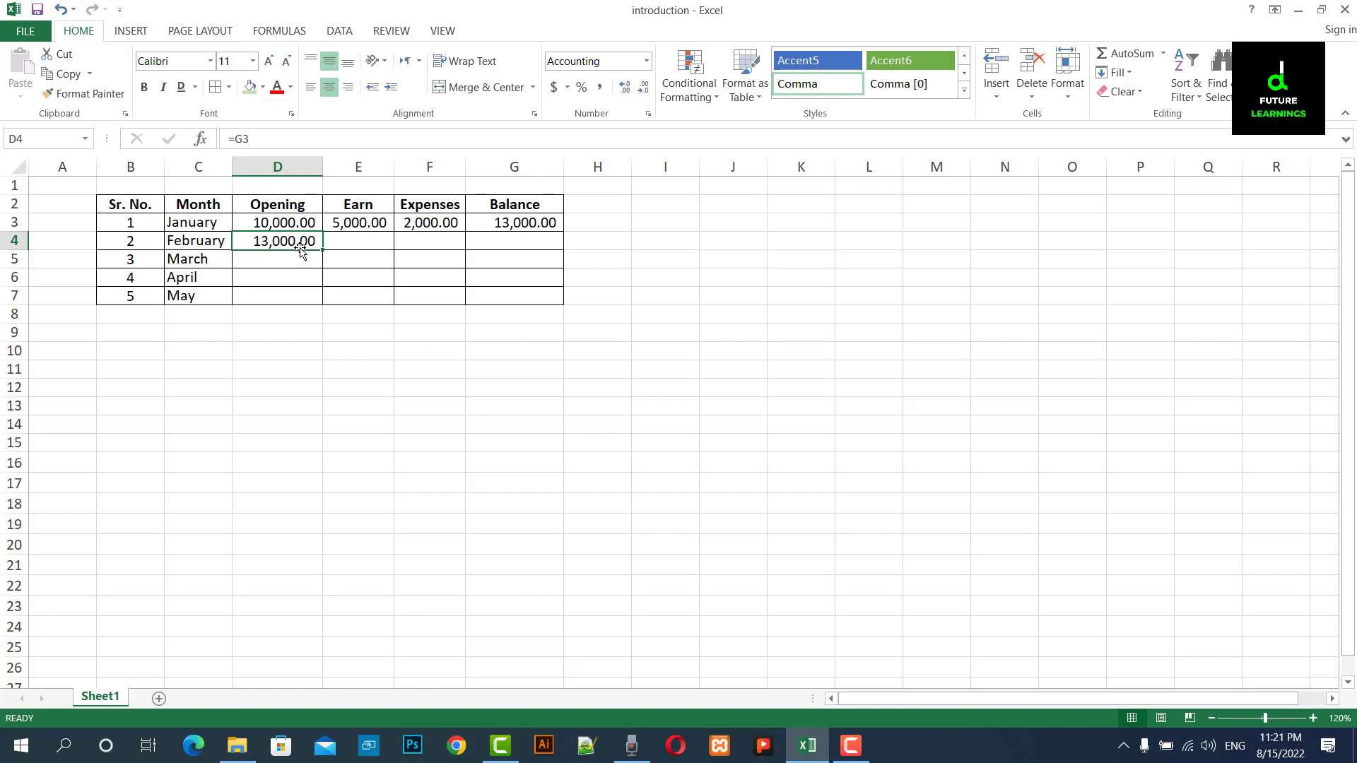
# Enter 6000 as February's Earn in E4 and 3000 as its Expenses in F4.
pyautogui.press('Right')
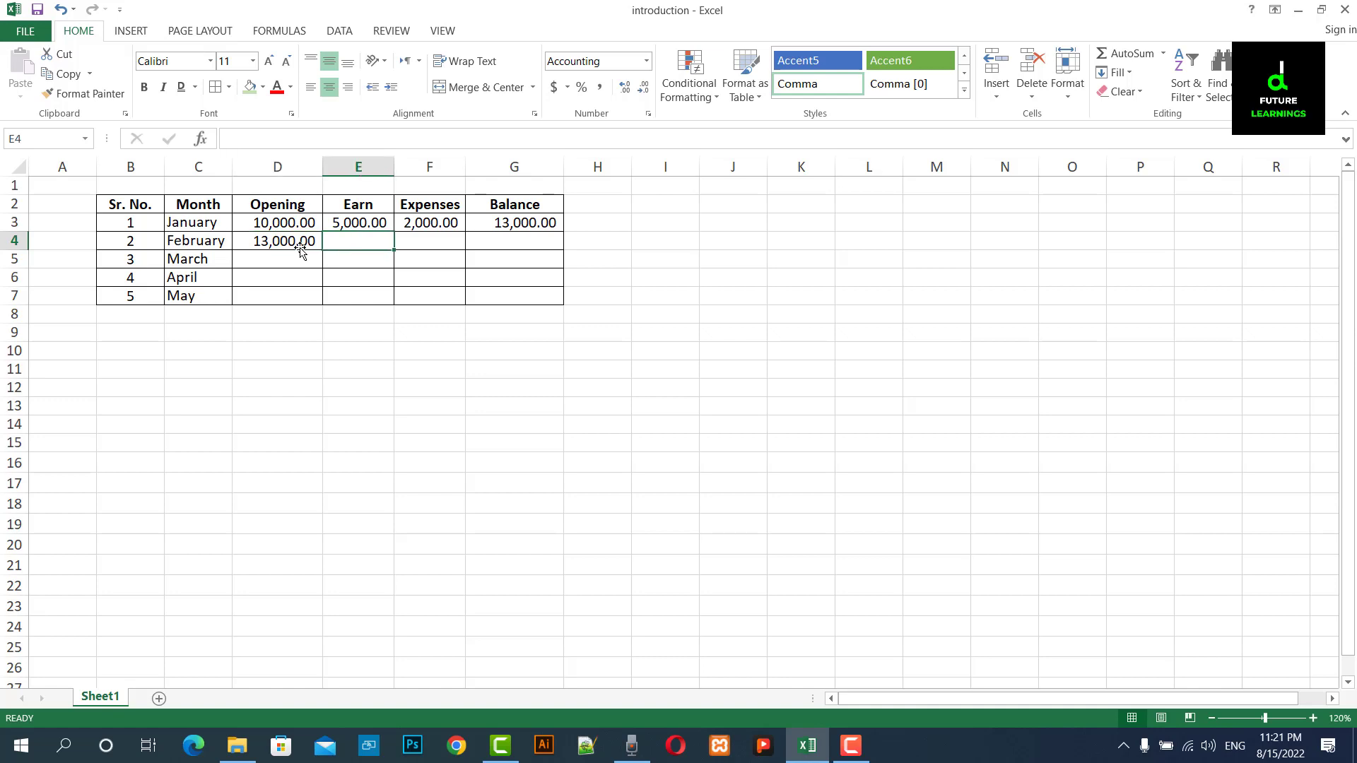
pyautogui.press('Right')
pyautogui.press('Left')
pyautogui.write('6000')
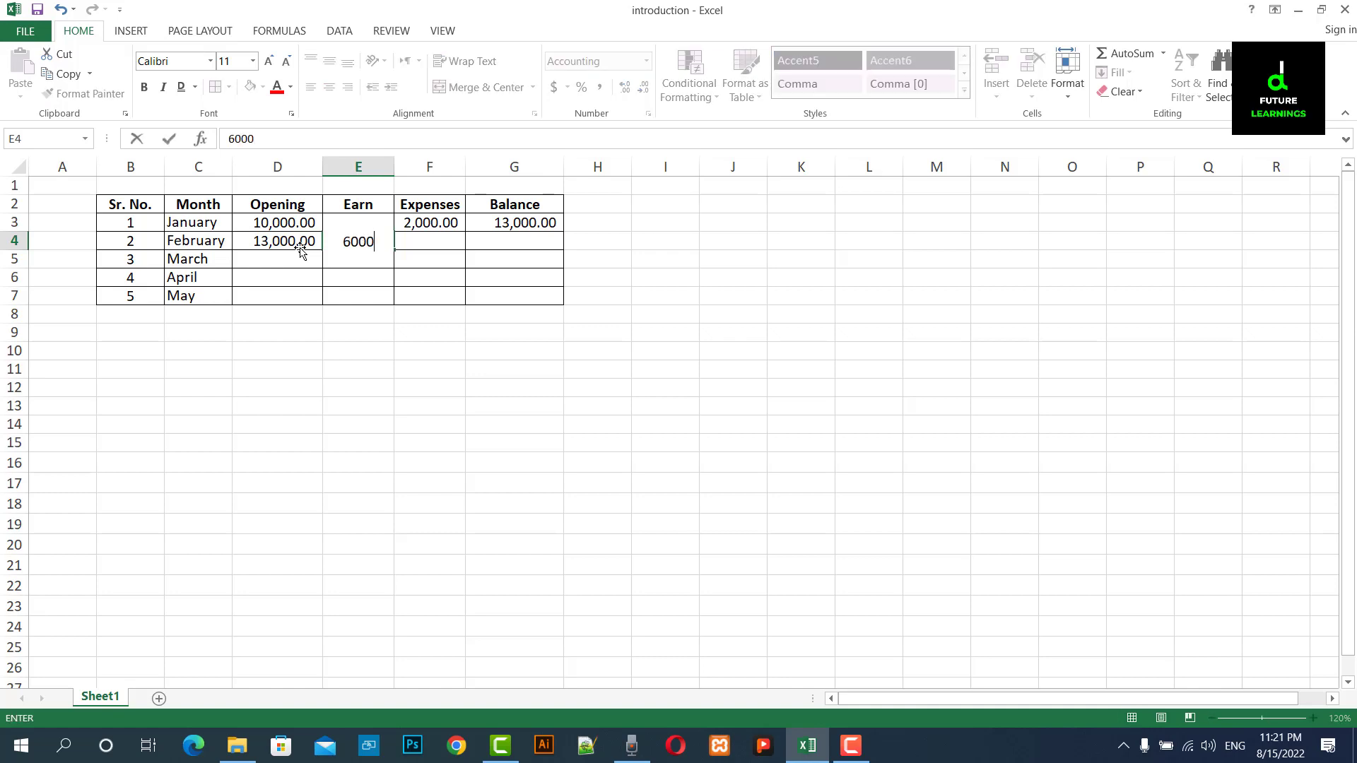
pyautogui.press('Tab')
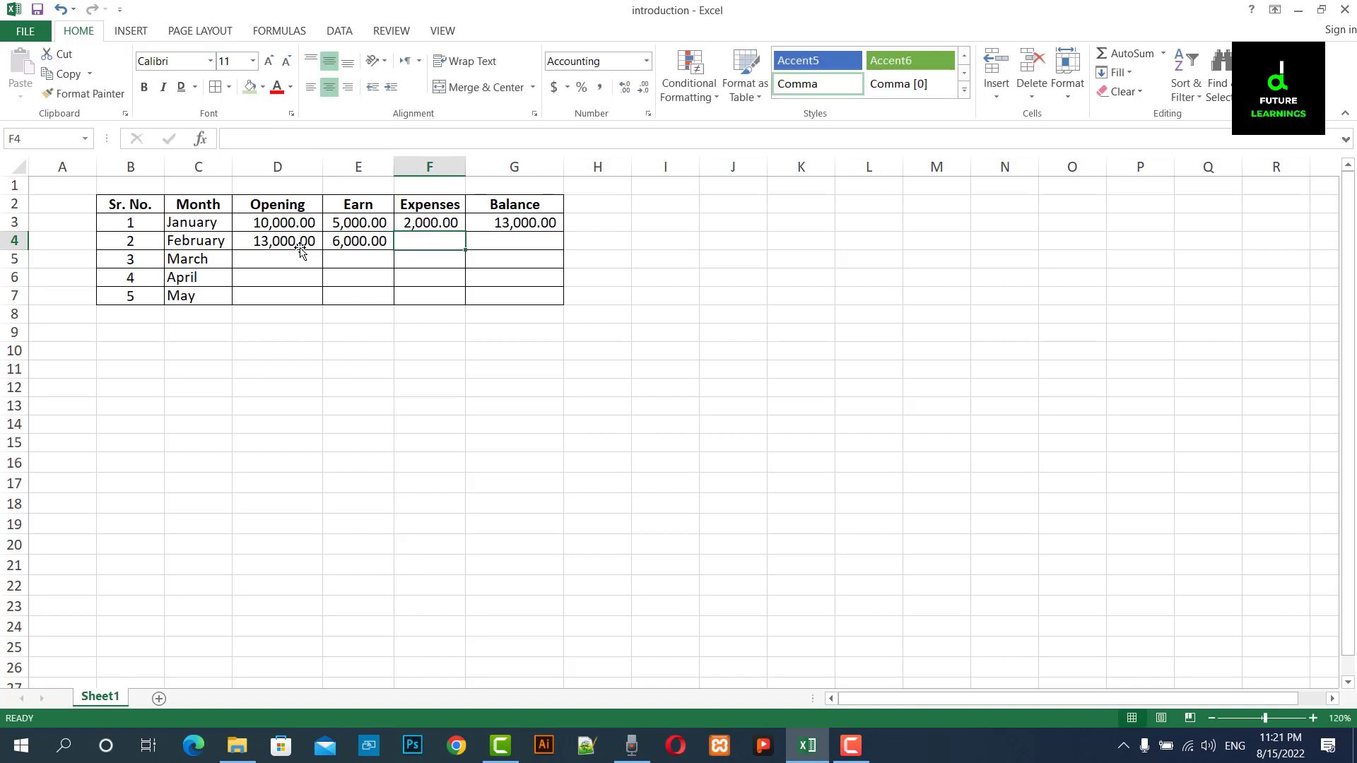
pyautogui.write('300')
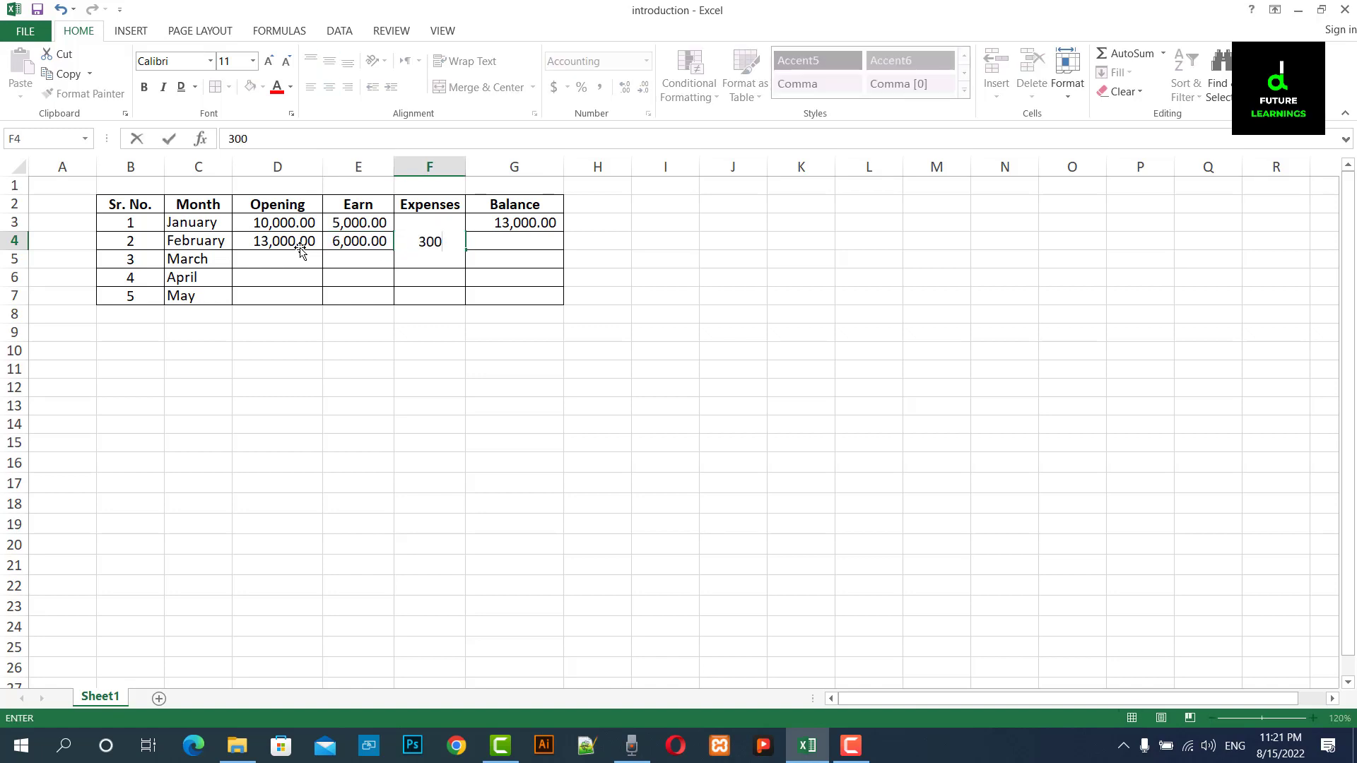
pyautogui.write('0')
pyautogui.press('Tab')
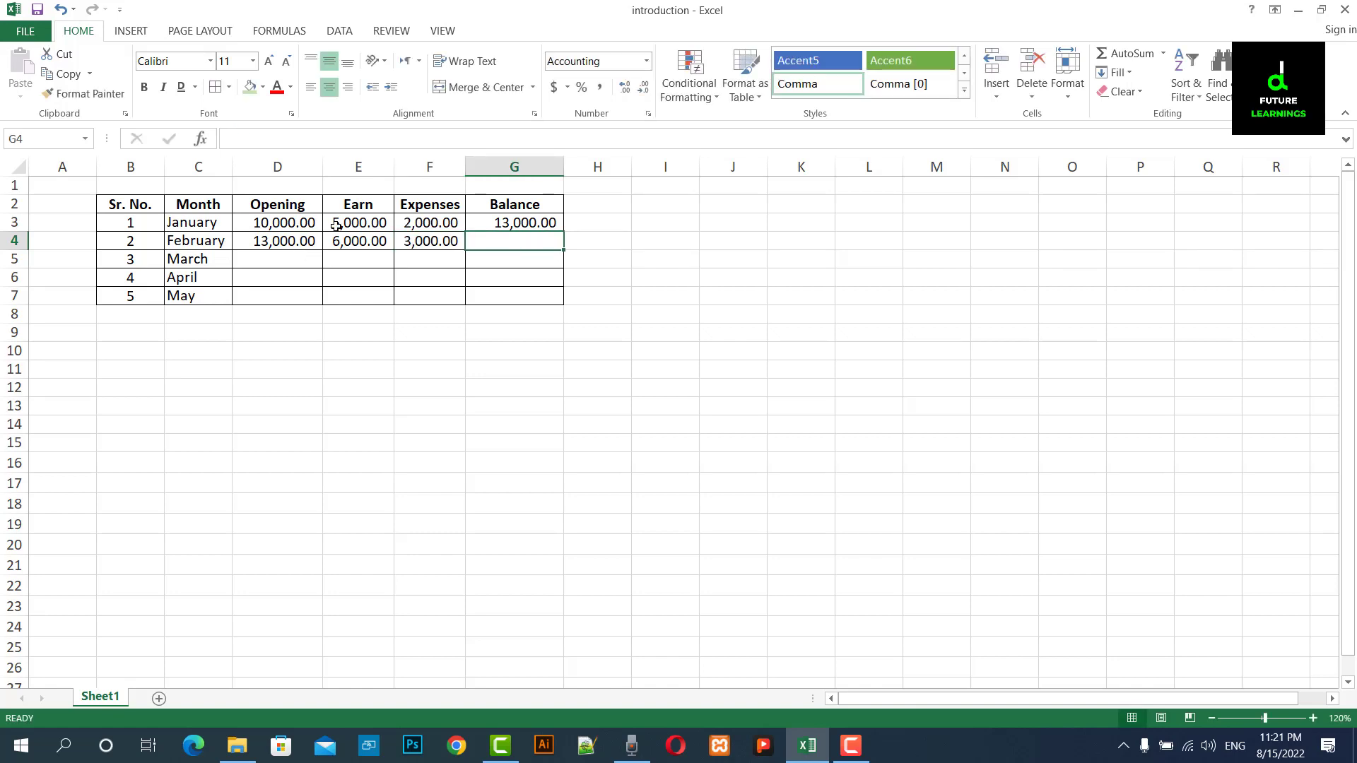
pyautogui.click(539, 218)
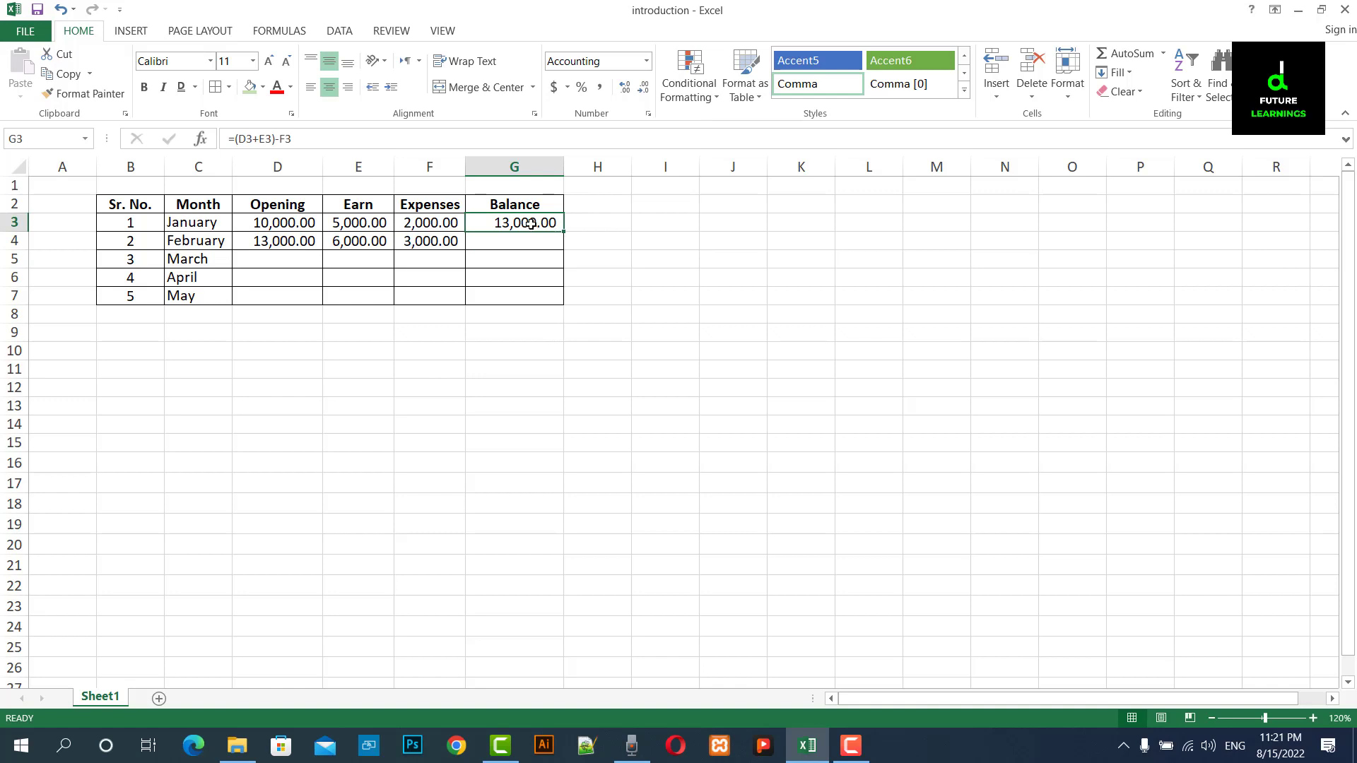
# Fill January's Balance formula from G3 down to G7, giving February 16,000.00.
pyautogui.click(419, 242)
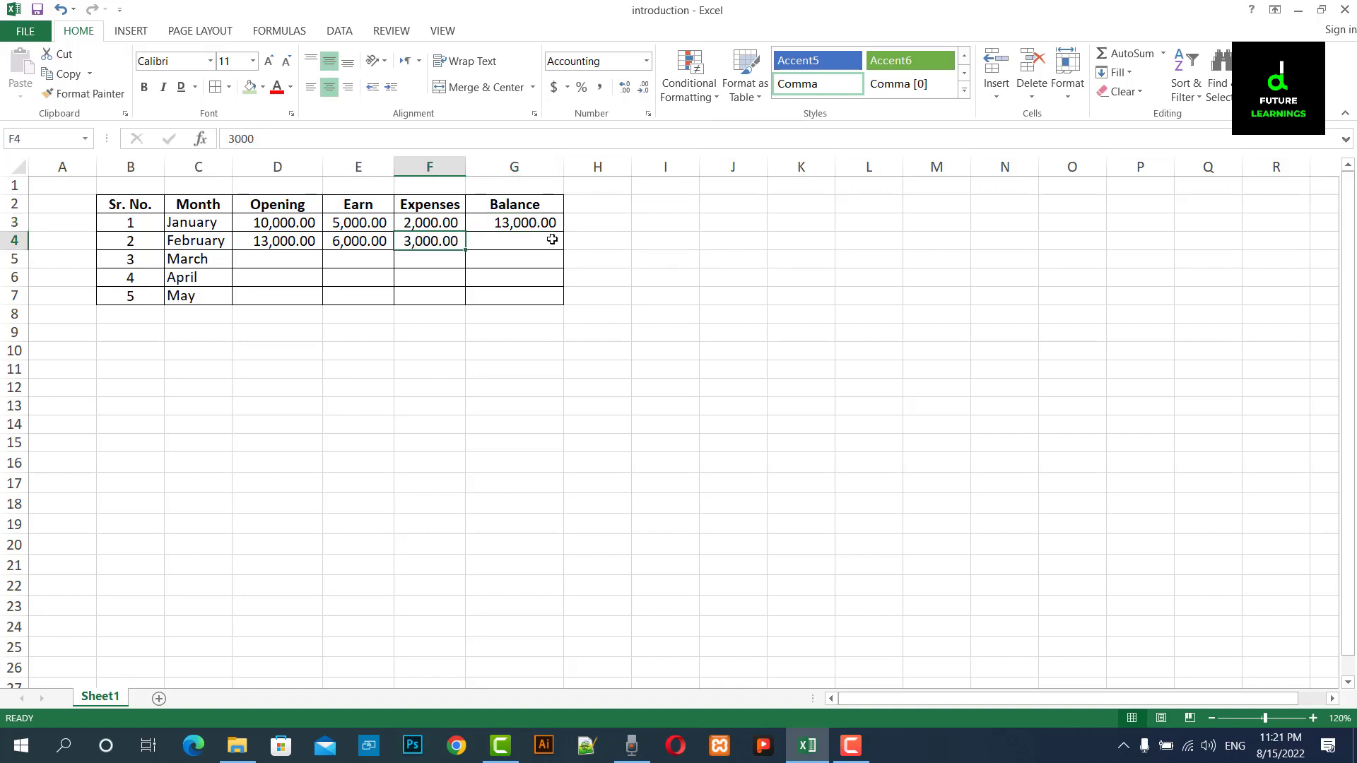
pyautogui.click(525, 223)
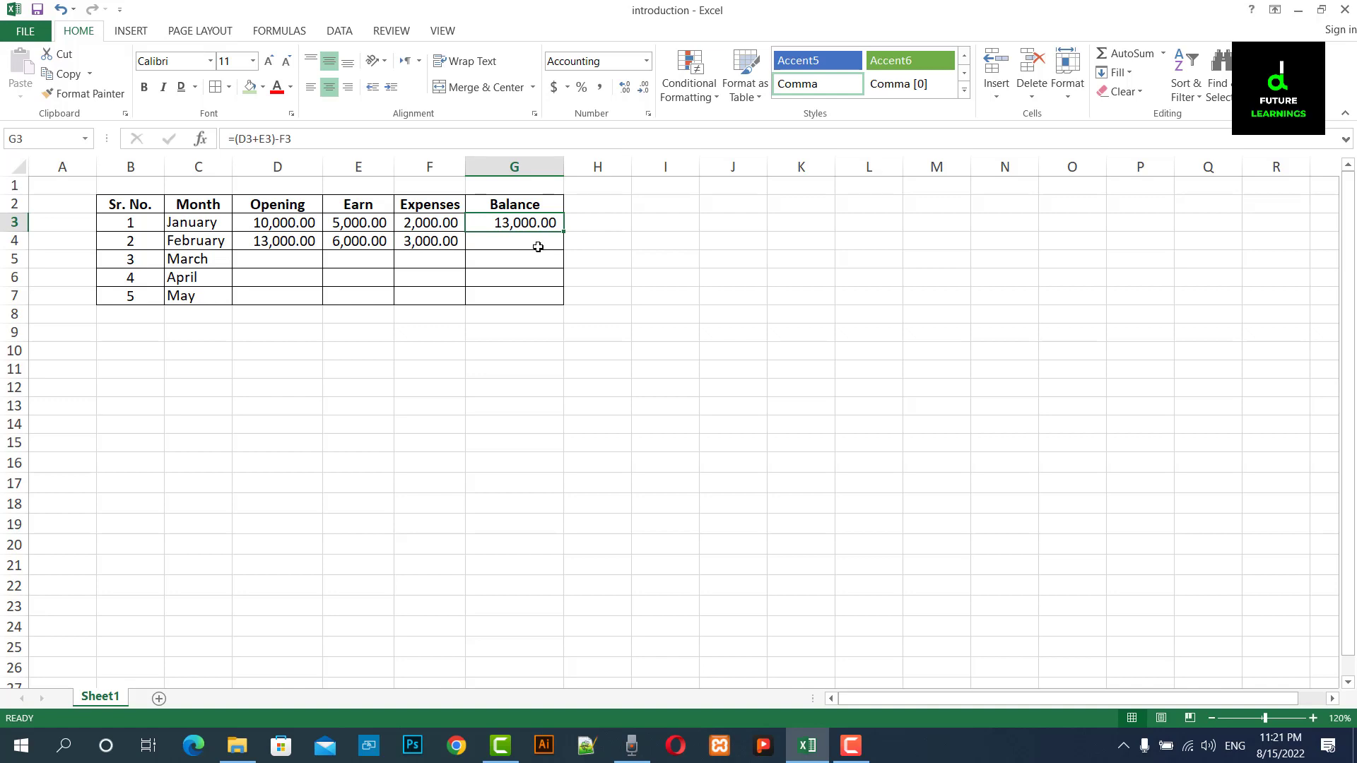
pyautogui.click(280, 261)
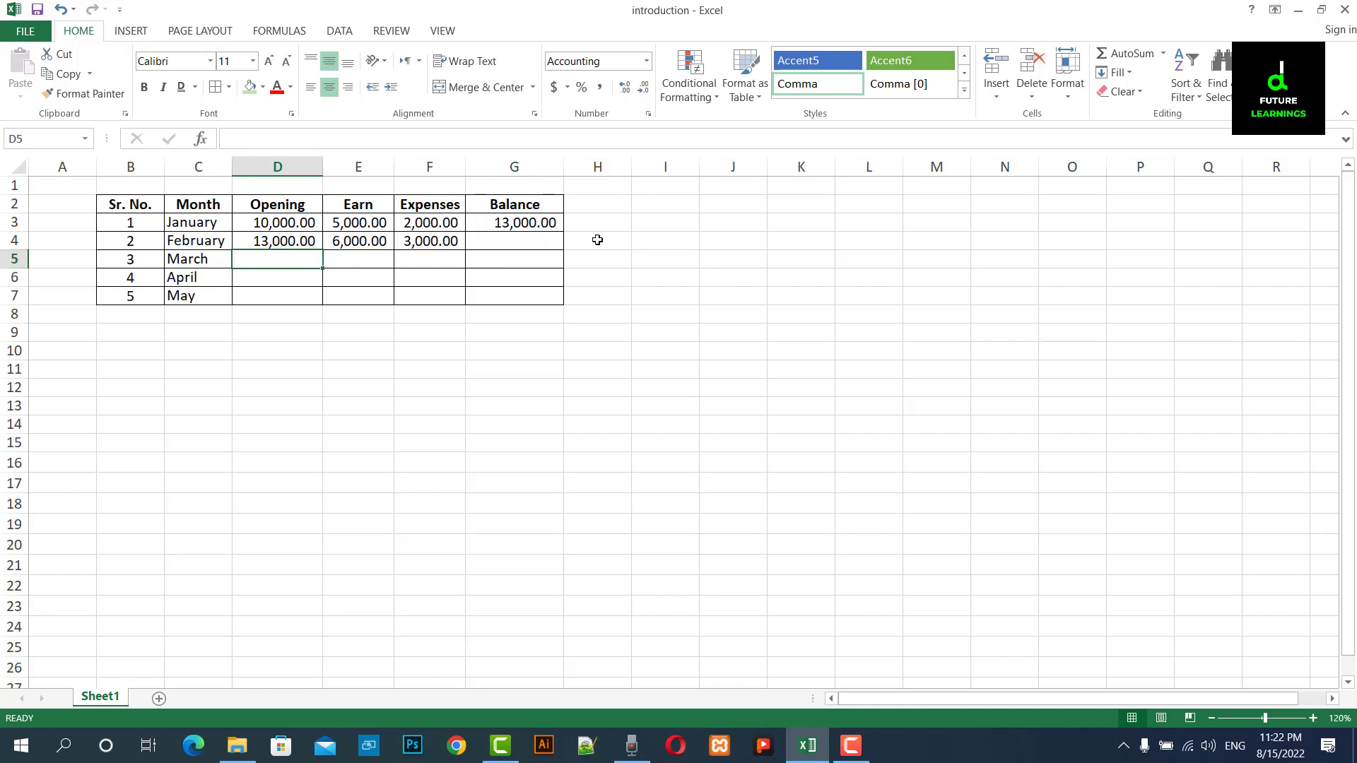
pyautogui.click(526, 223)
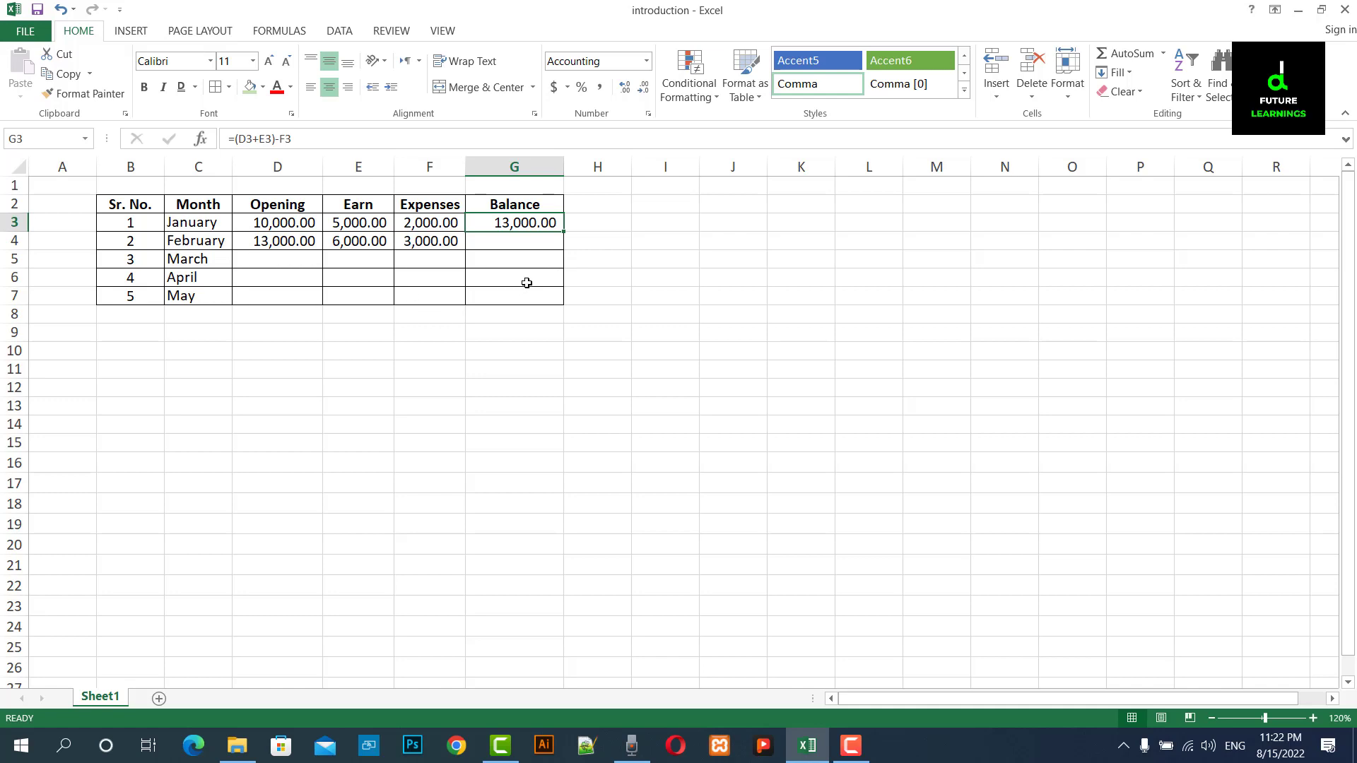
pyautogui.click(303, 139)
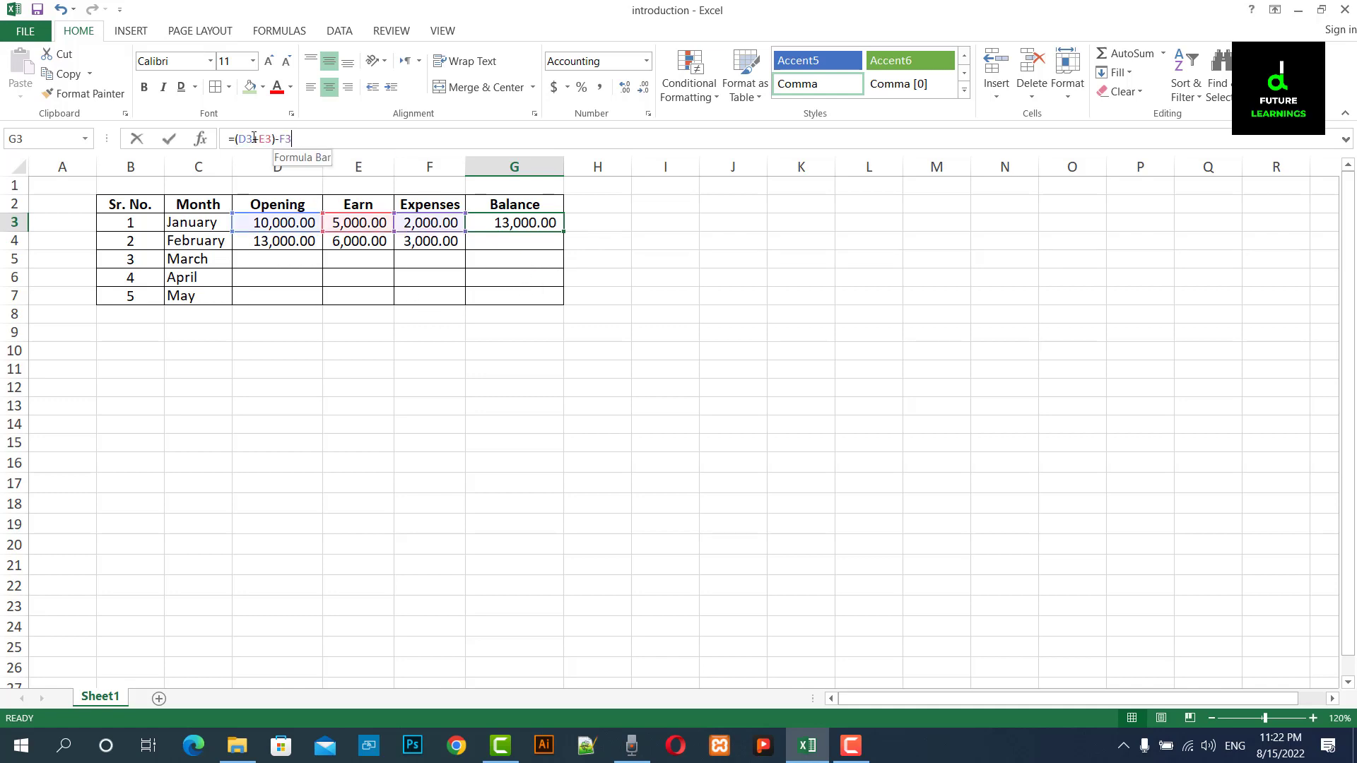
pyautogui.moveTo(302, 138); pyautogui.dragTo(233, 138)
pyautogui.click(678, 311)
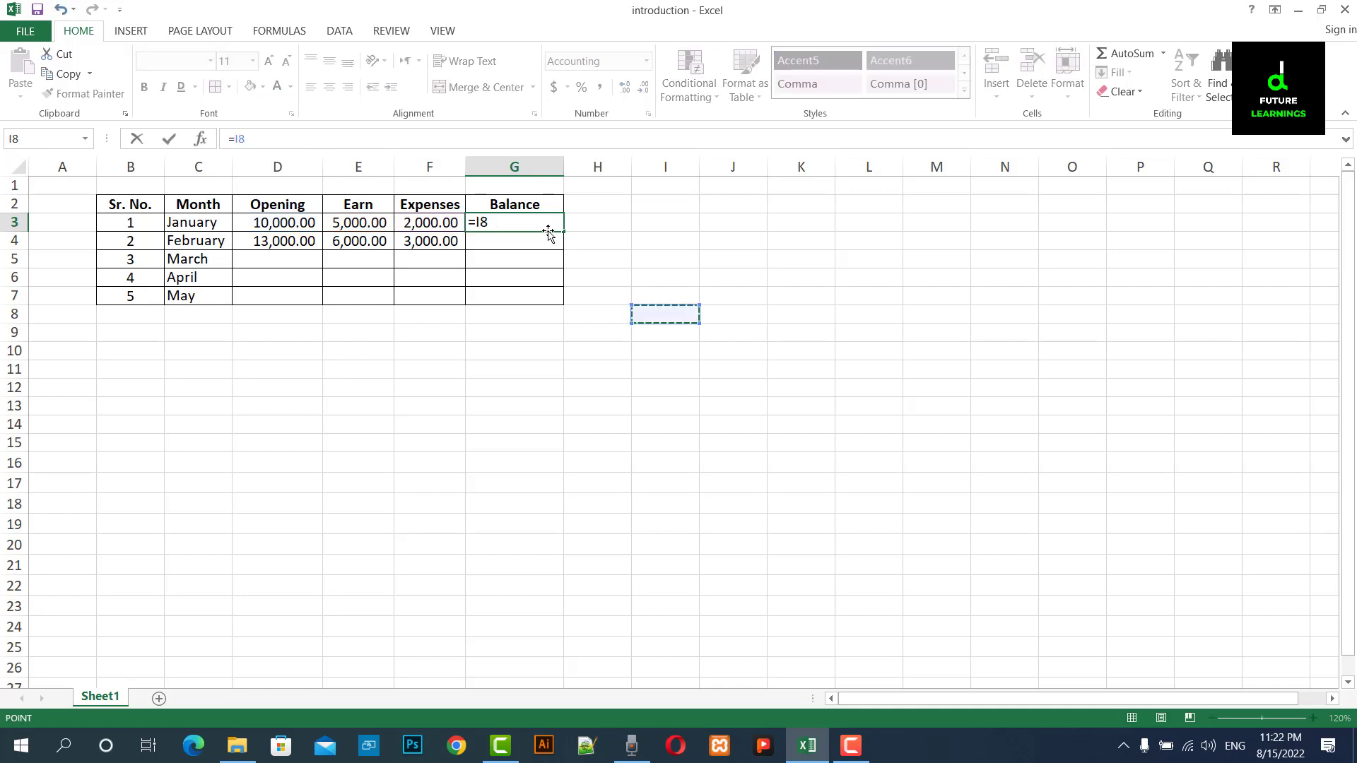
pyautogui.press('Escape')
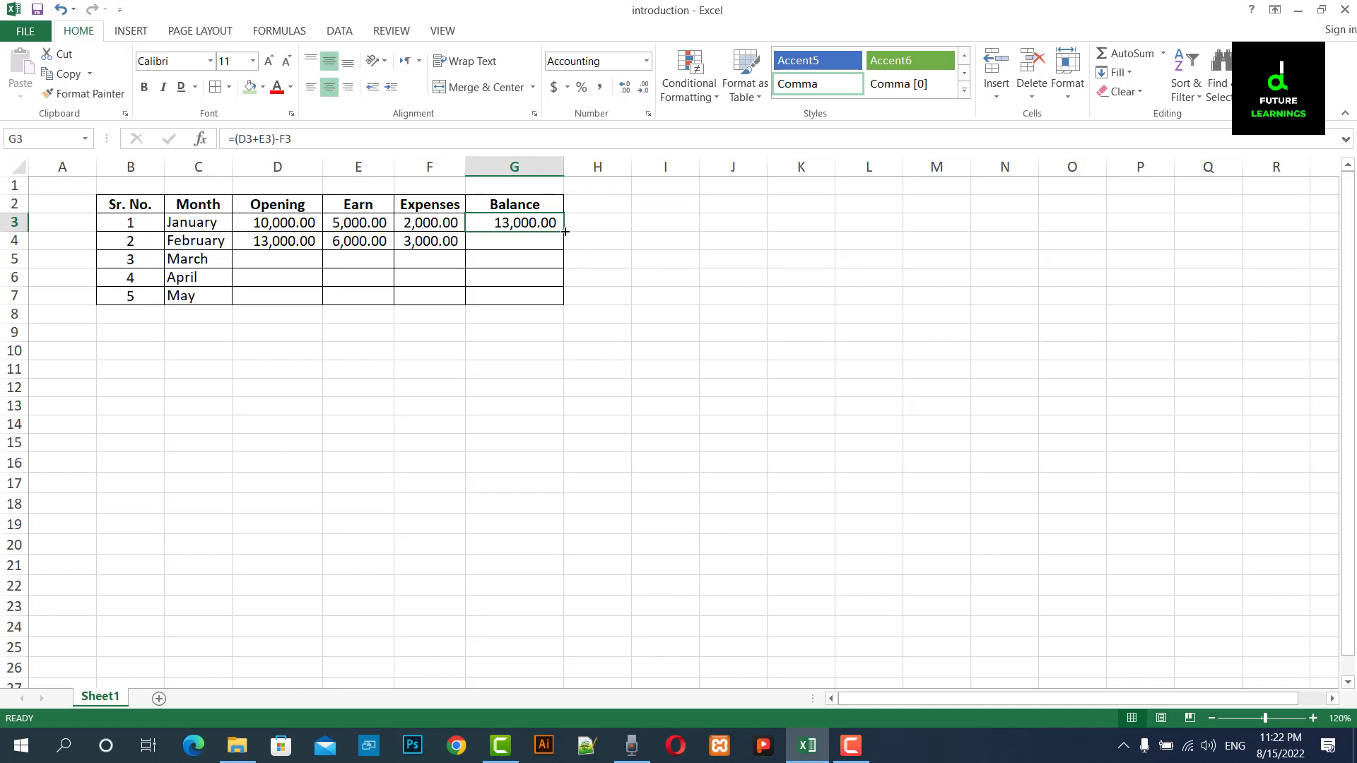
pyautogui.moveTo(565, 232); pyautogui.dragTo(563, 304)
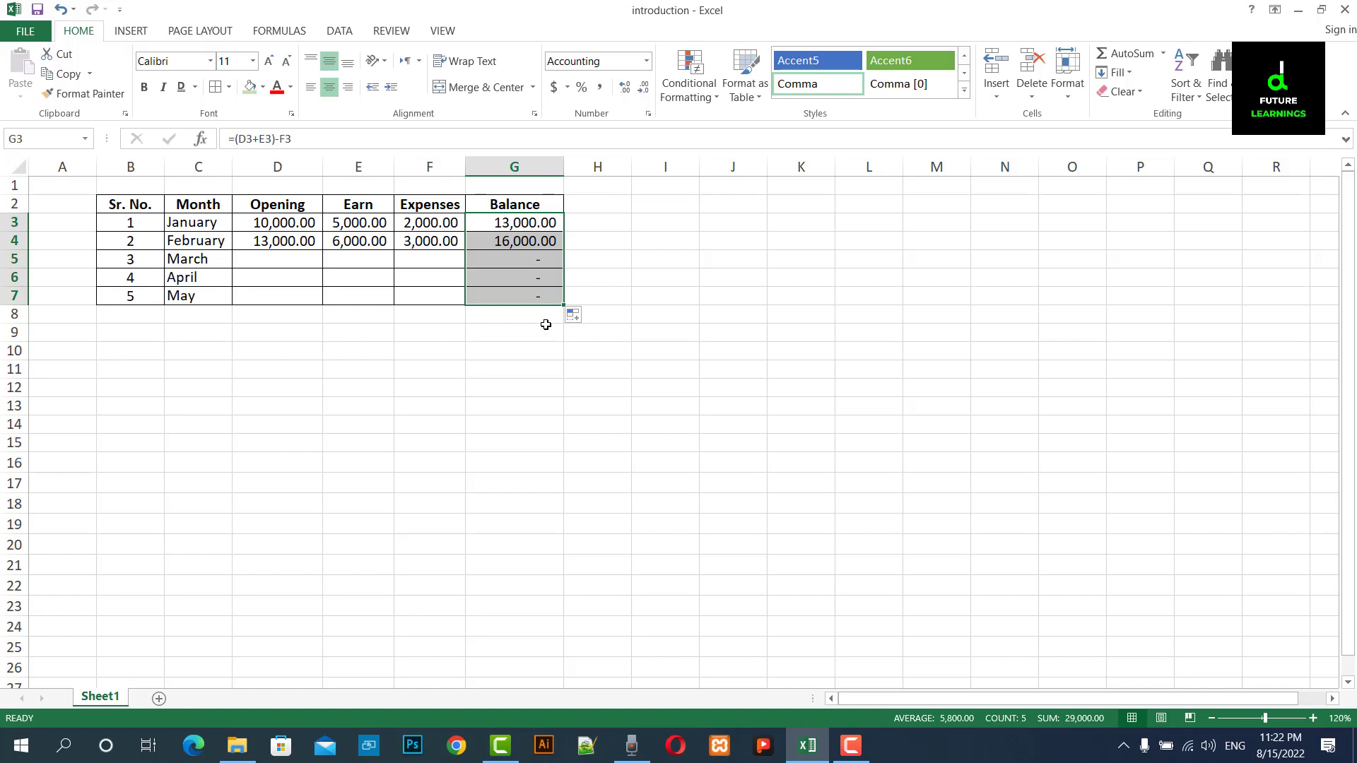
# Copy the Opening formula from D4 down into March's D5 and April's D6.
pyautogui.click(543, 266)
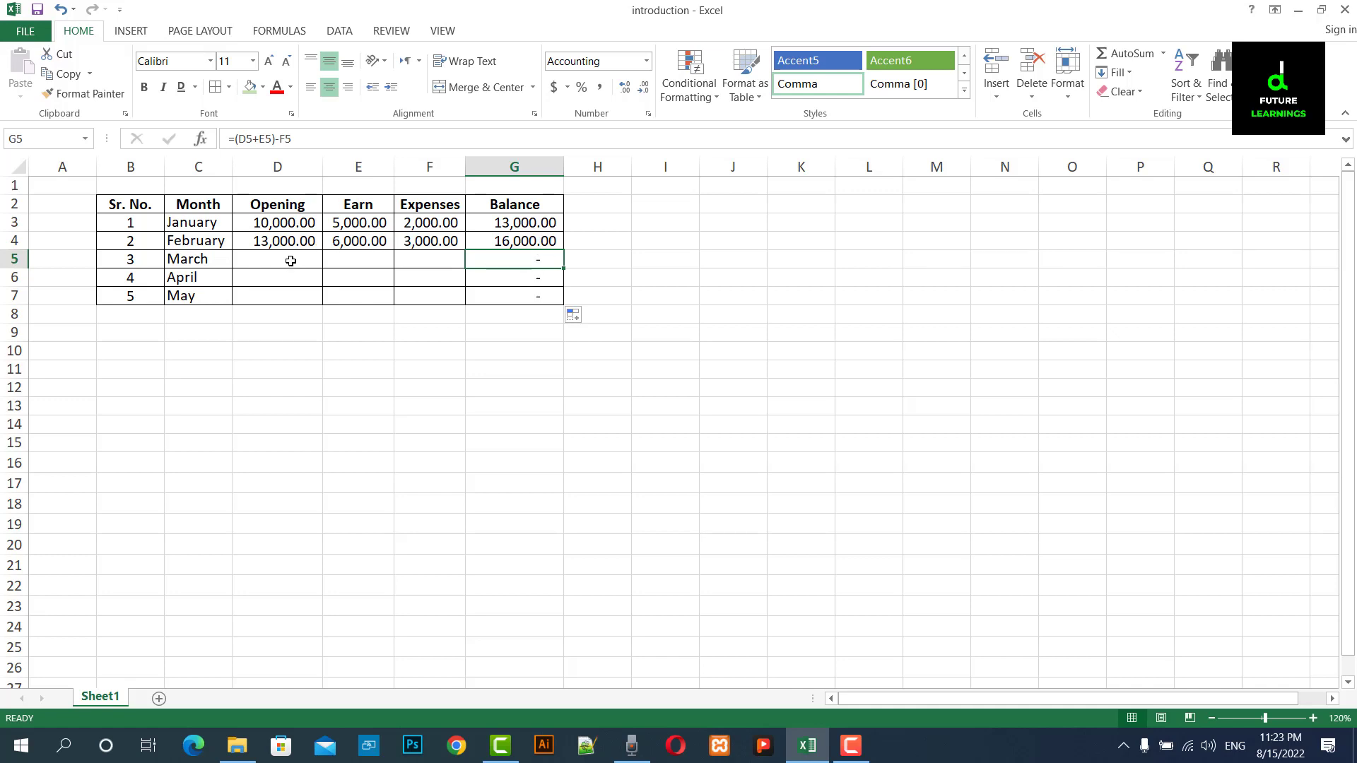
pyautogui.click(304, 241)
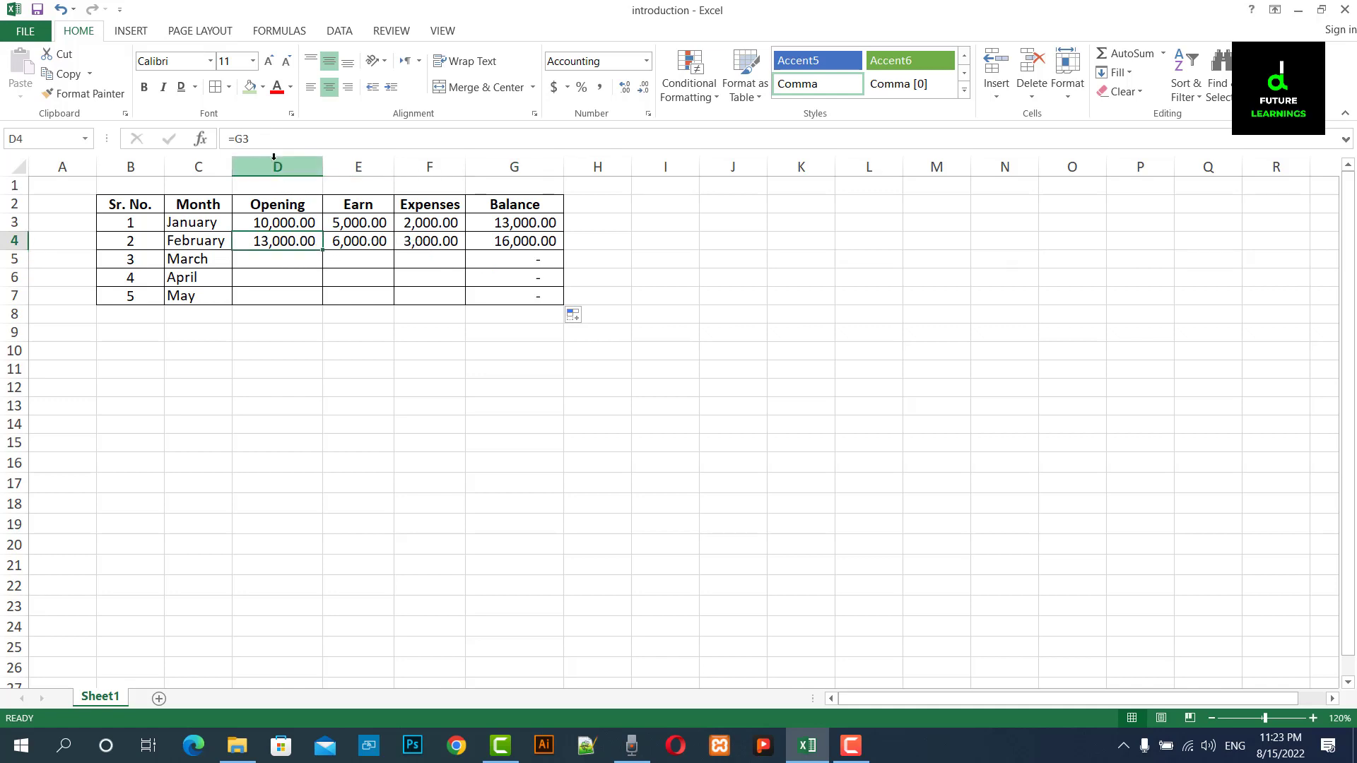
pyautogui.moveTo(323, 248); pyautogui.dragTo(321, 265)
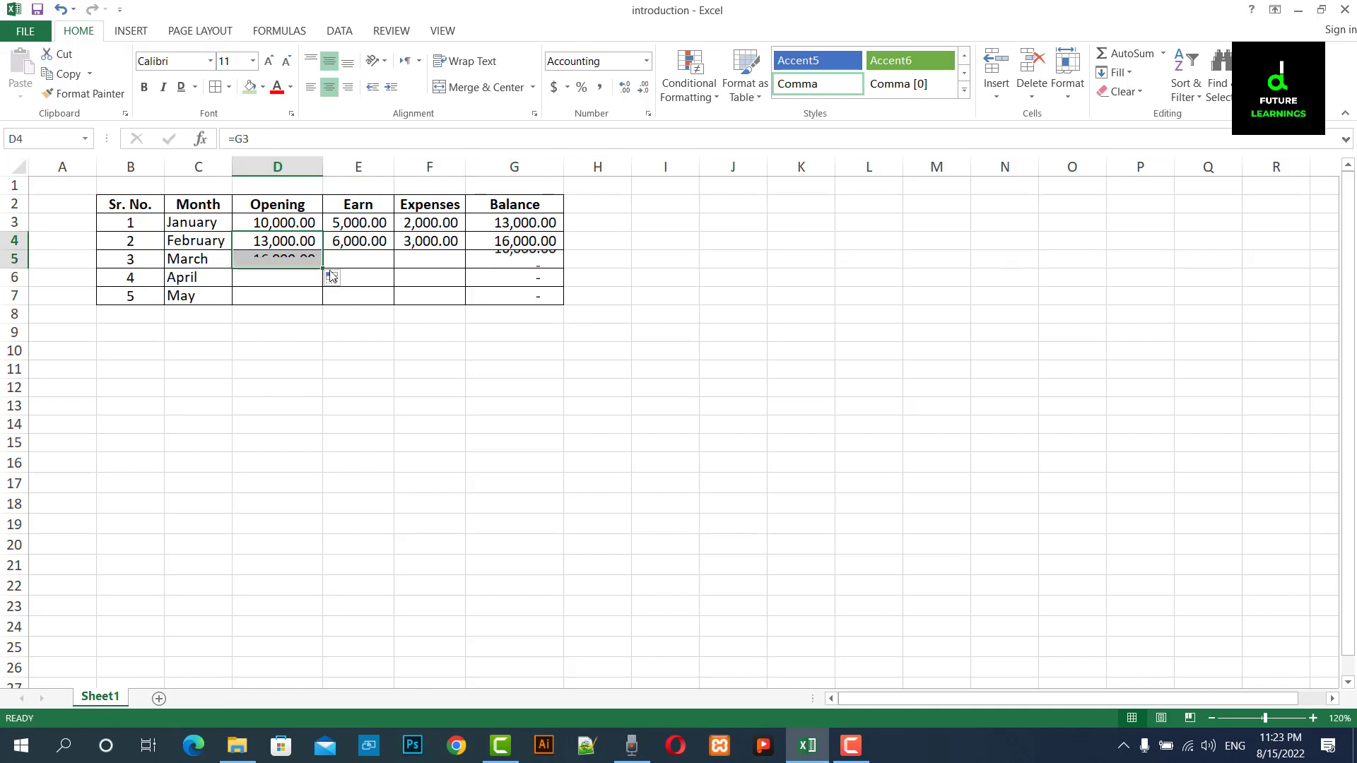
pyautogui.click(388, 261)
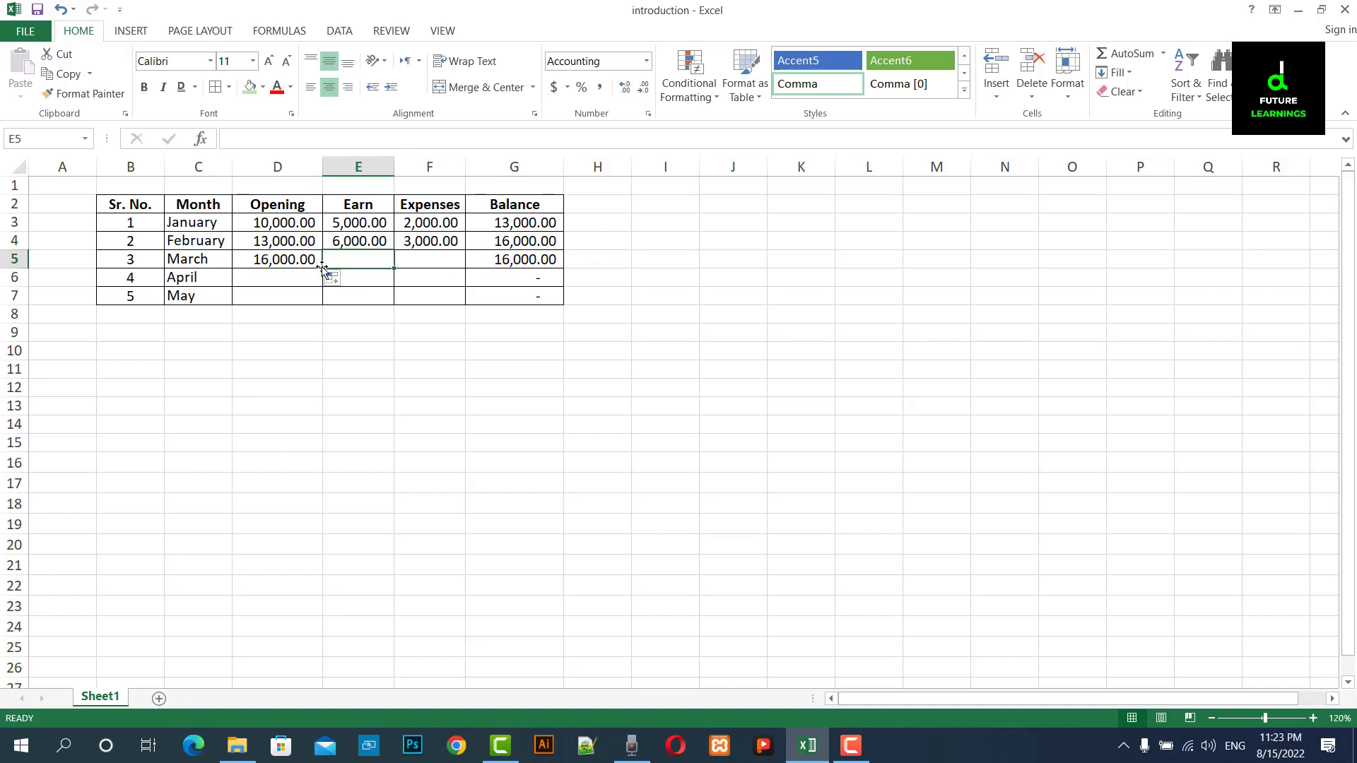
pyautogui.click(298, 262)
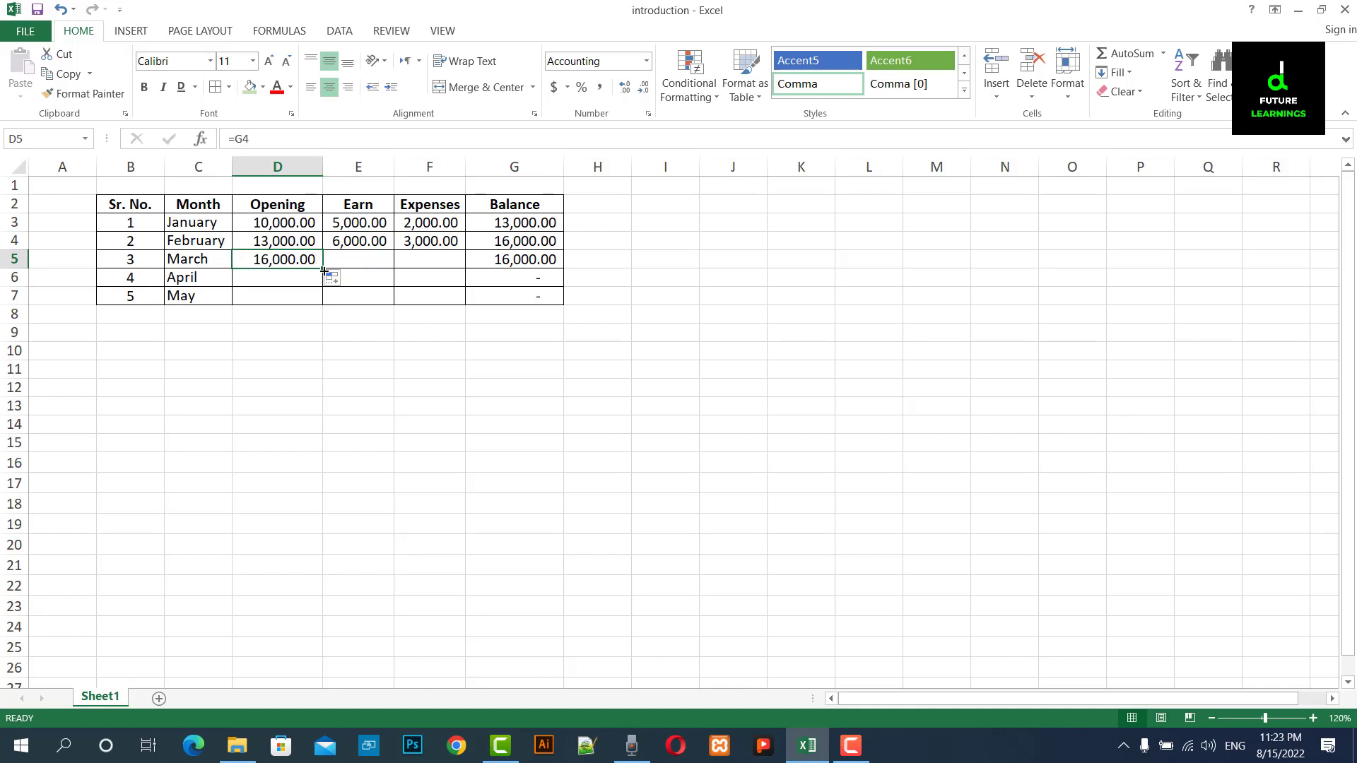
pyautogui.moveTo(322, 269); pyautogui.dragTo(323, 283)
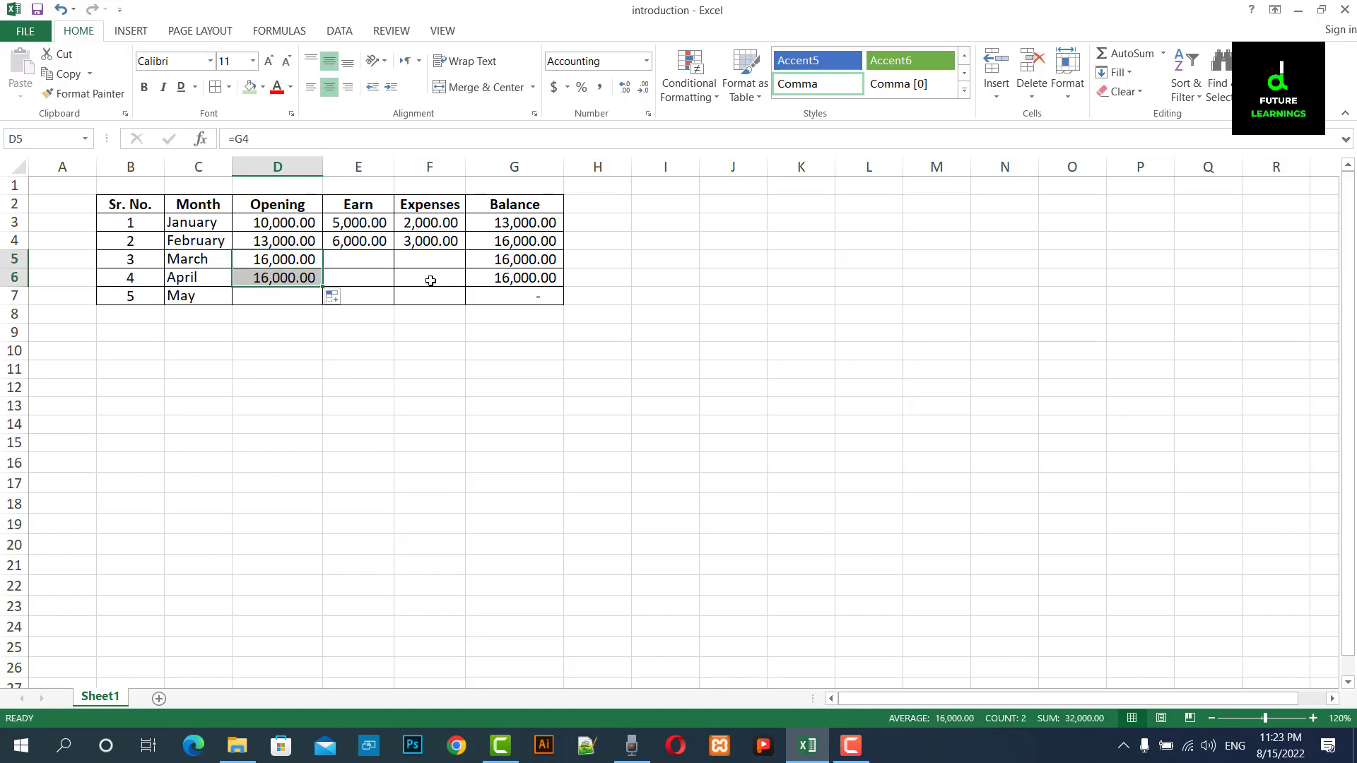
# Enter March's Earn 4,000 and Expenses 2,000.
pyautogui.click(378, 262)
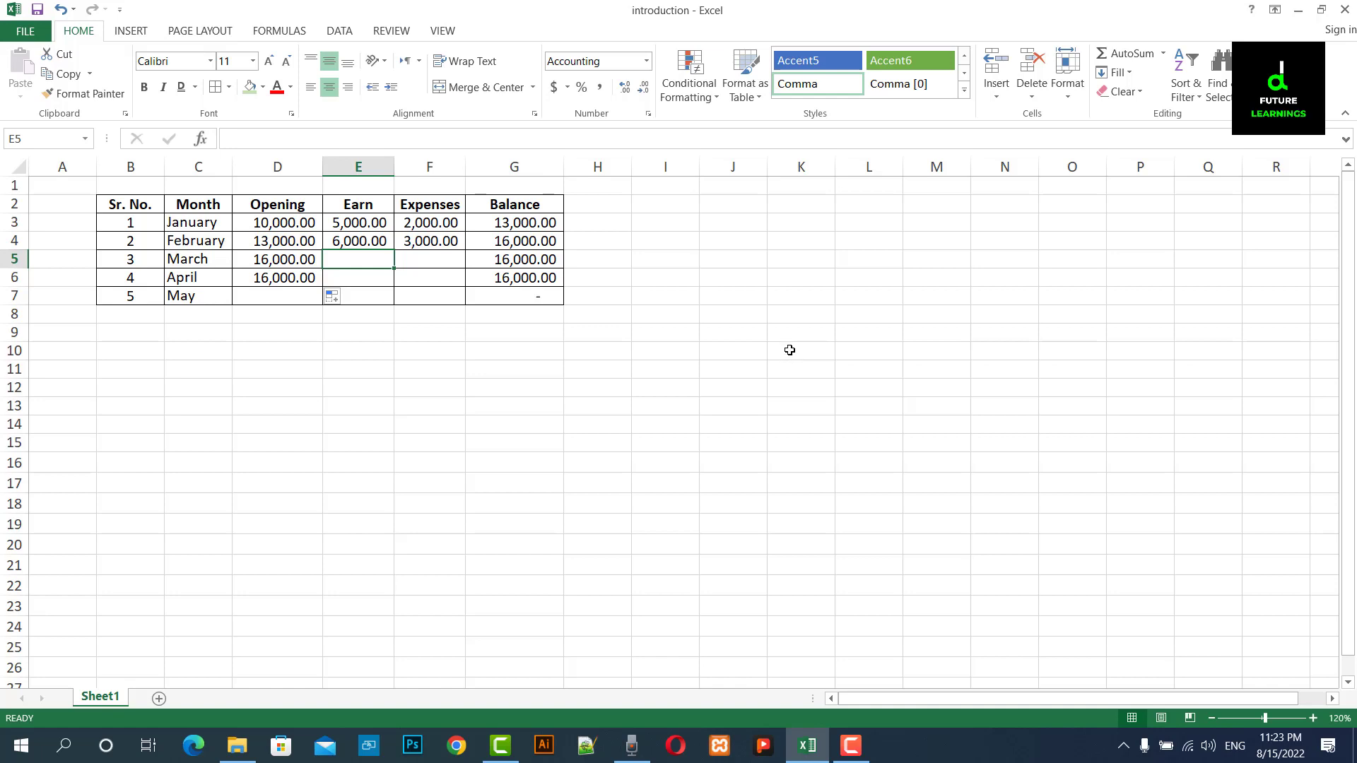
pyautogui.write('4')
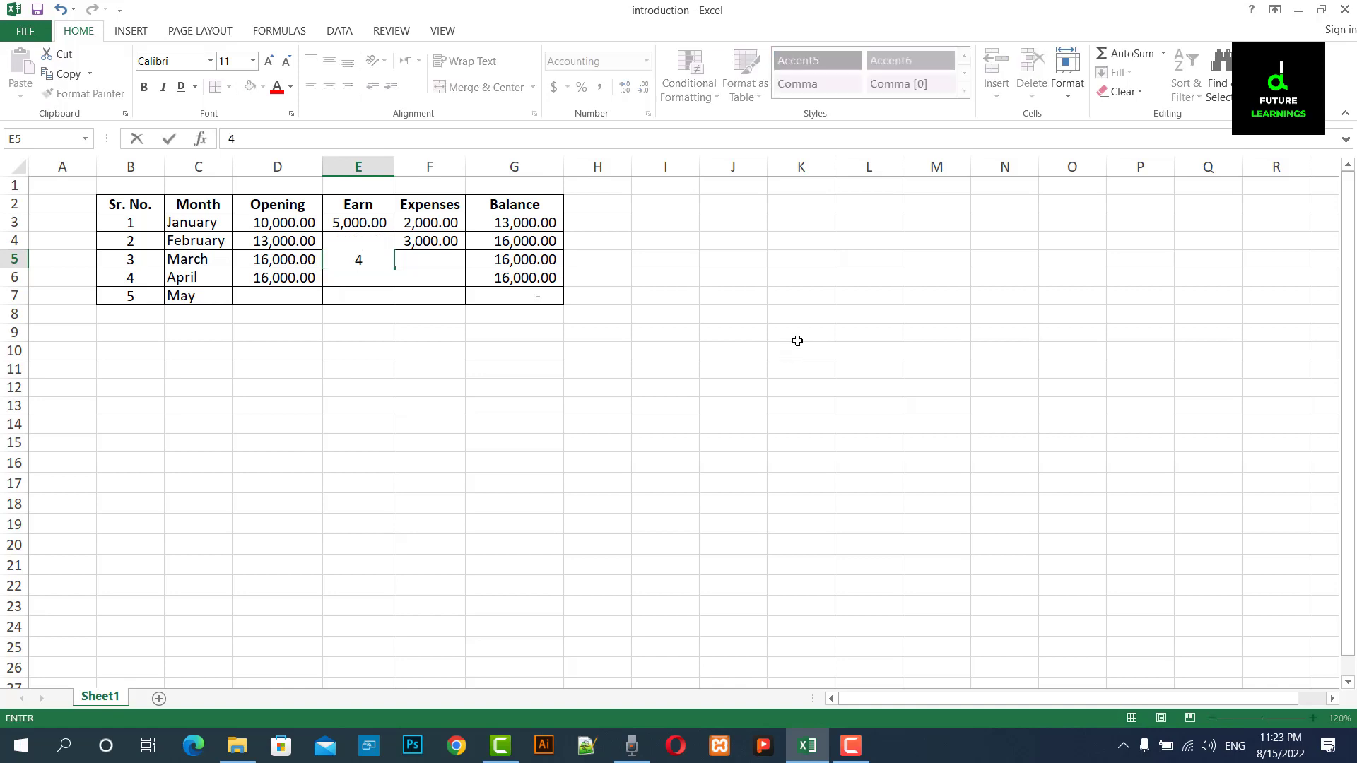
pyautogui.write('000')
pyautogui.press('Tab')
pyautogui.write('2')
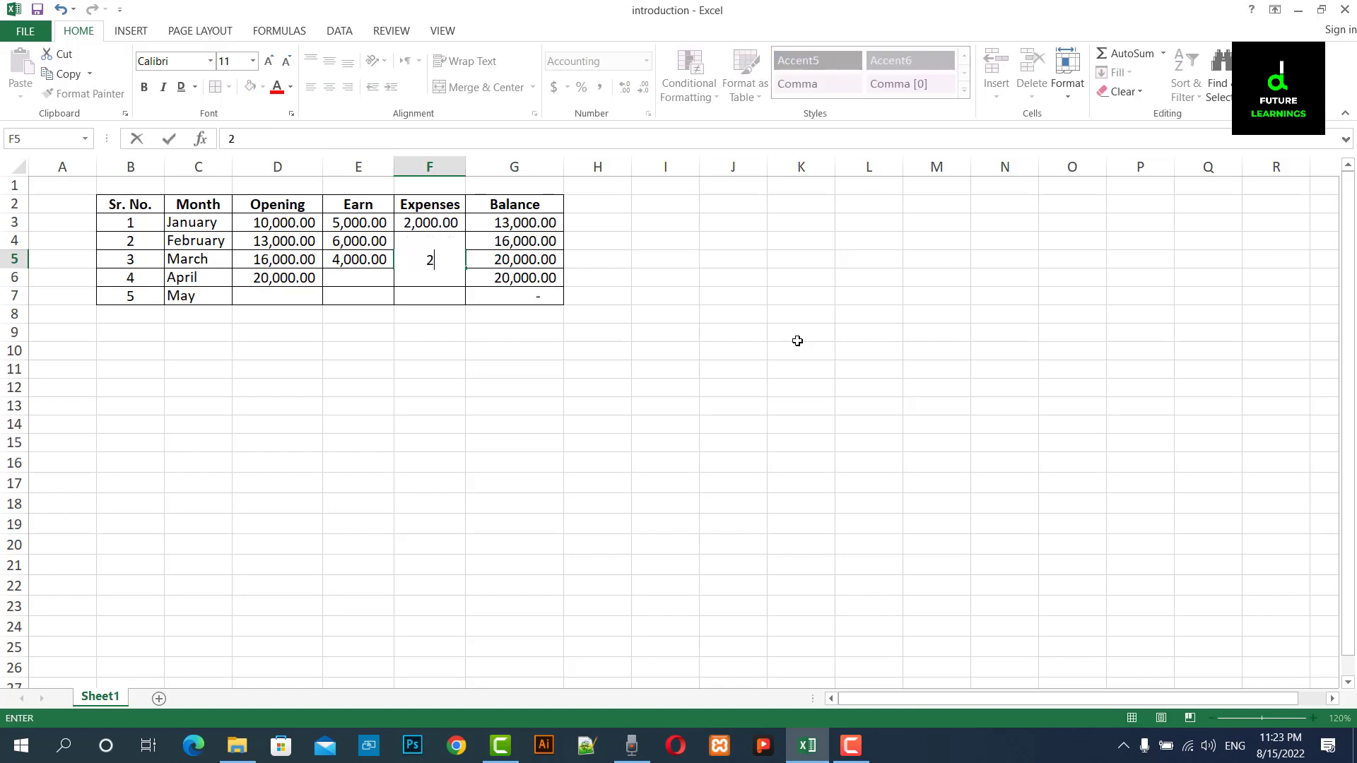
pyautogui.write('000')
pyautogui.press('Tab')
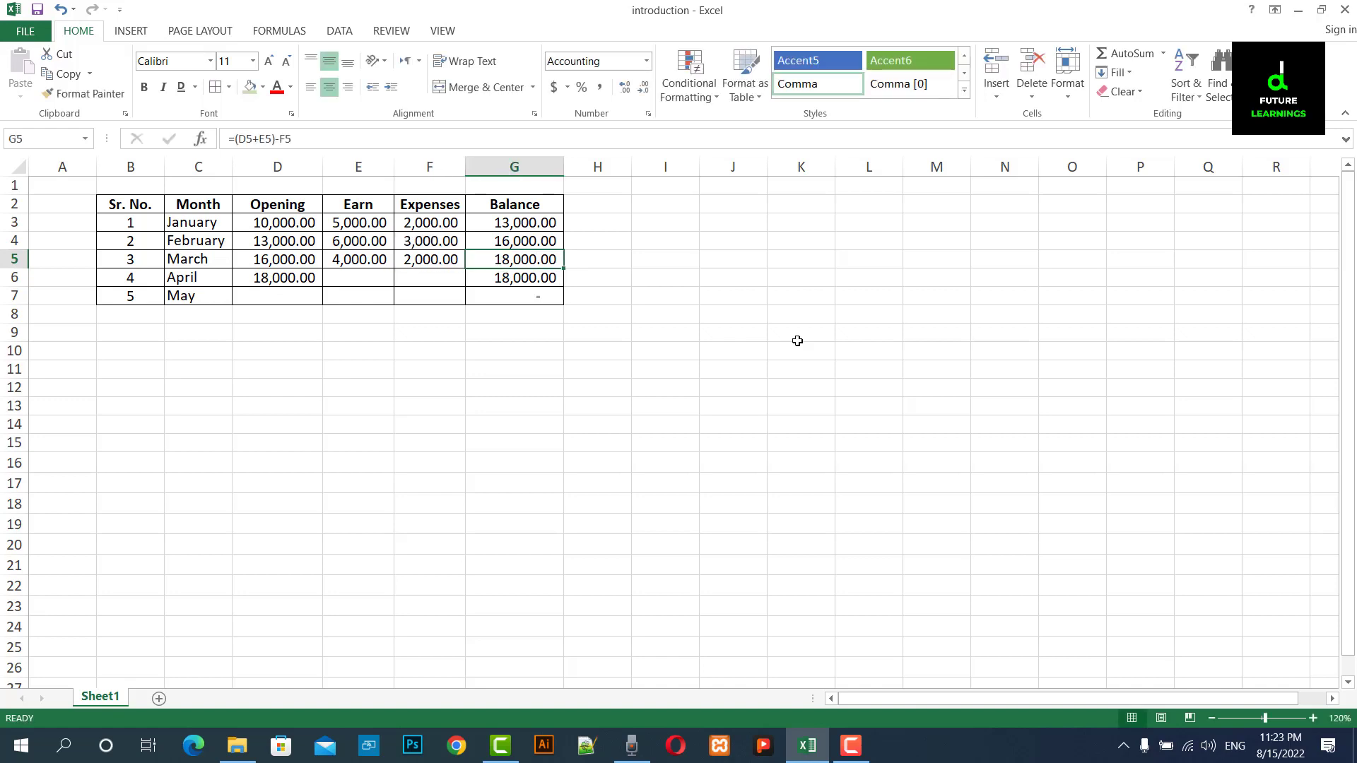
# Extend the Opening formula down to May's row and verify it references G6.
pyautogui.click(295, 276)
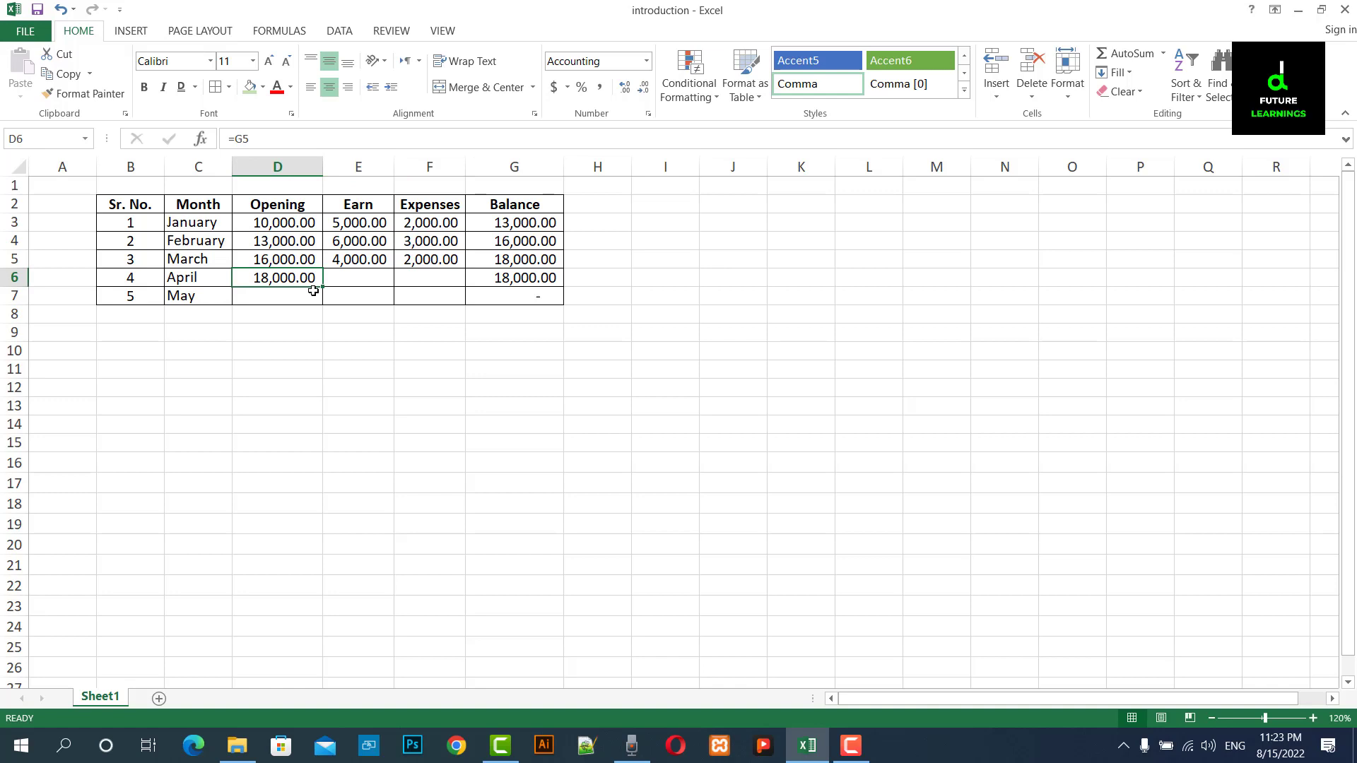
pyautogui.moveTo(322, 286); pyautogui.dragTo(322, 305)
pyautogui.click(359, 296)
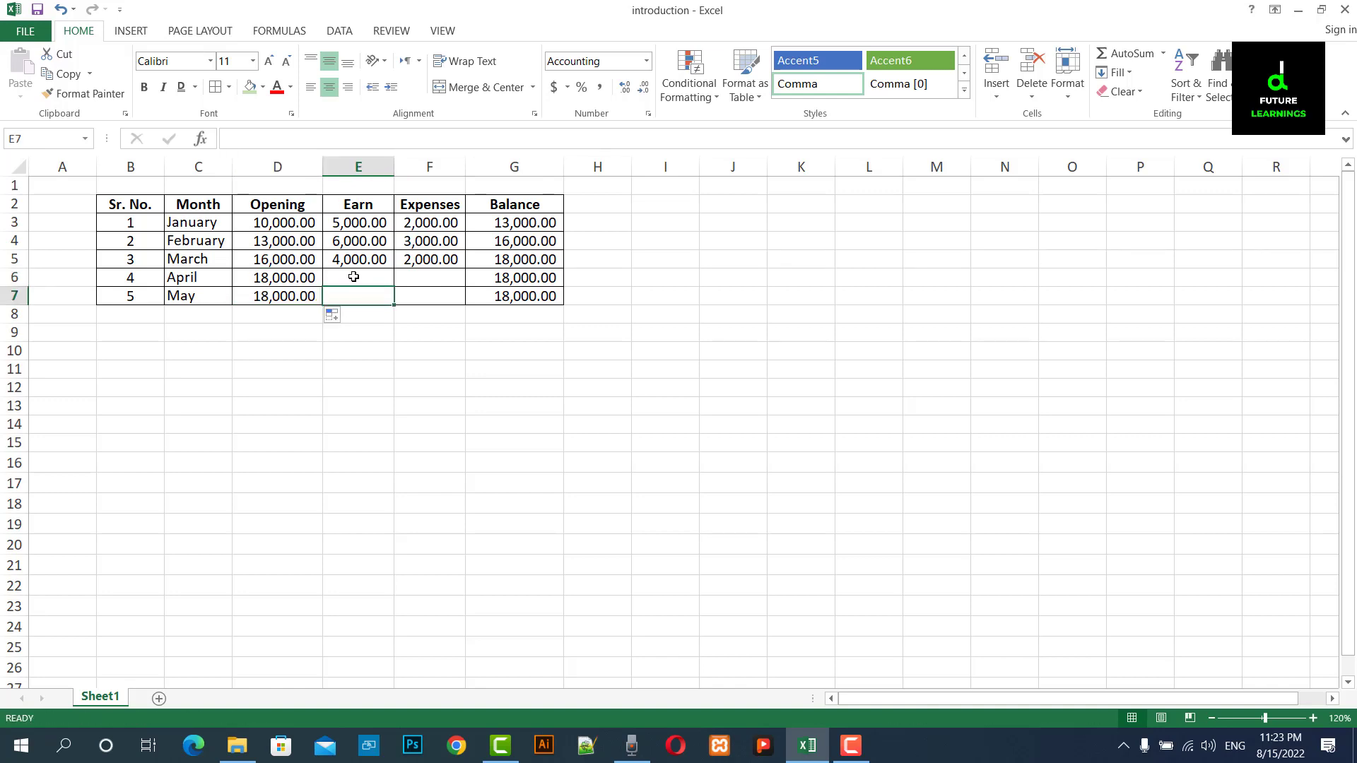
pyautogui.click(521, 280)
pyautogui.click(291, 294)
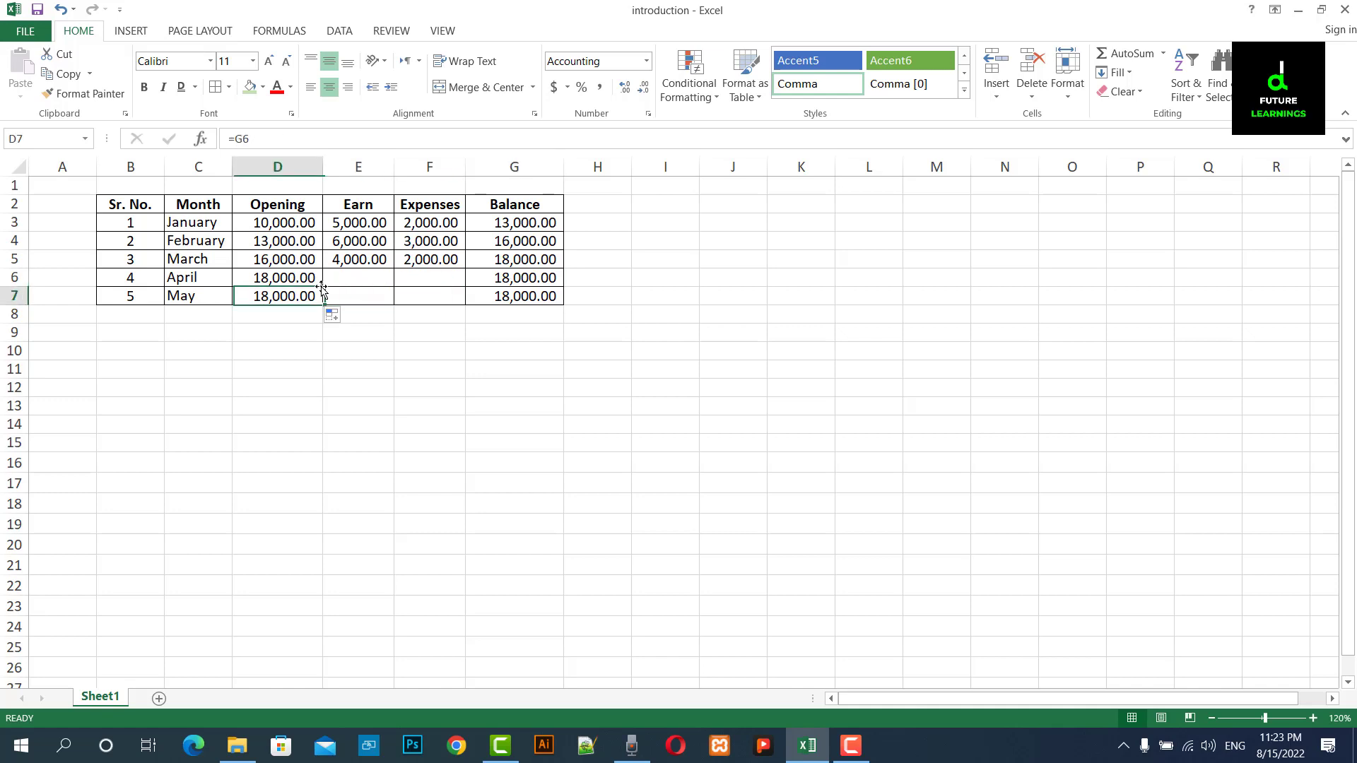
# Enter April's Earn 5,000 and Expenses 4,000, and May's Earn 5,000 and Expenses 3,500.
pyautogui.click(346, 278)
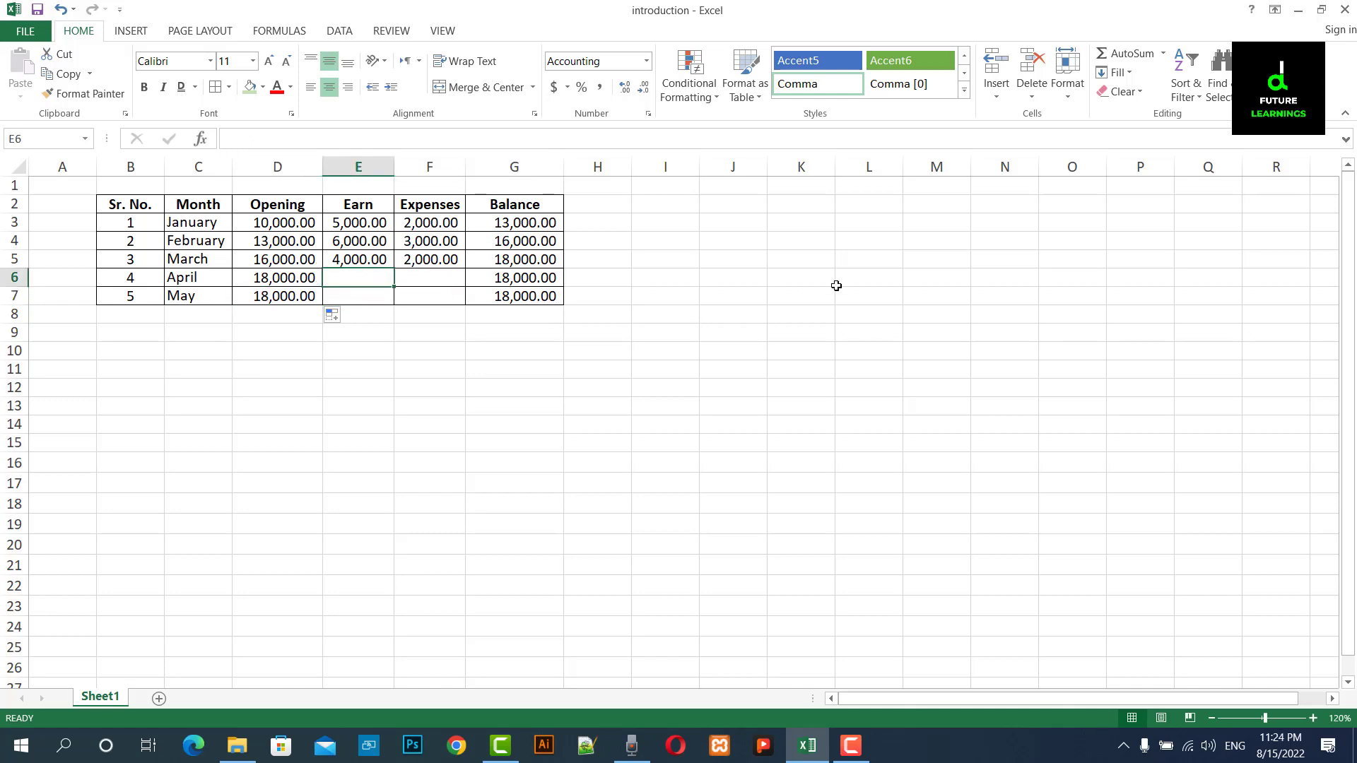
pyautogui.write('5000')
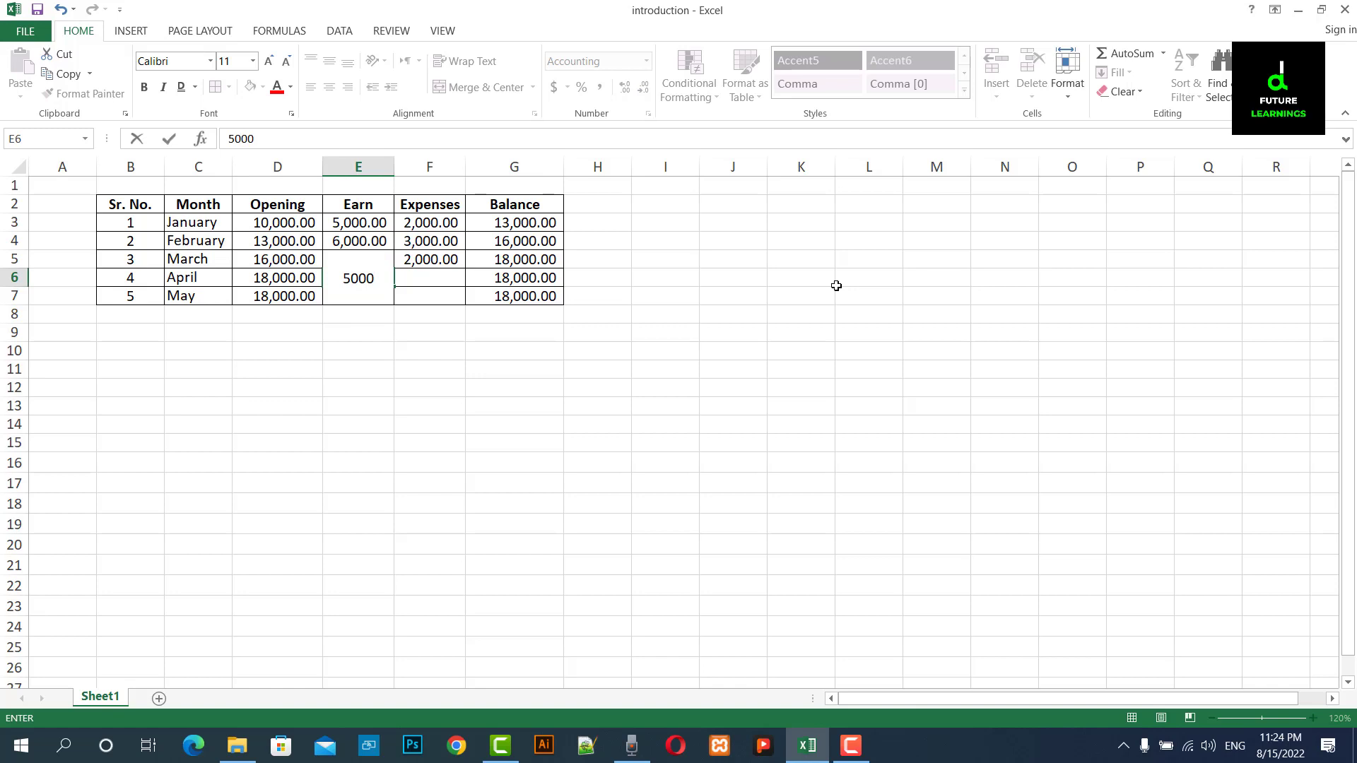
pyautogui.press('Tab')
pyautogui.write('4')
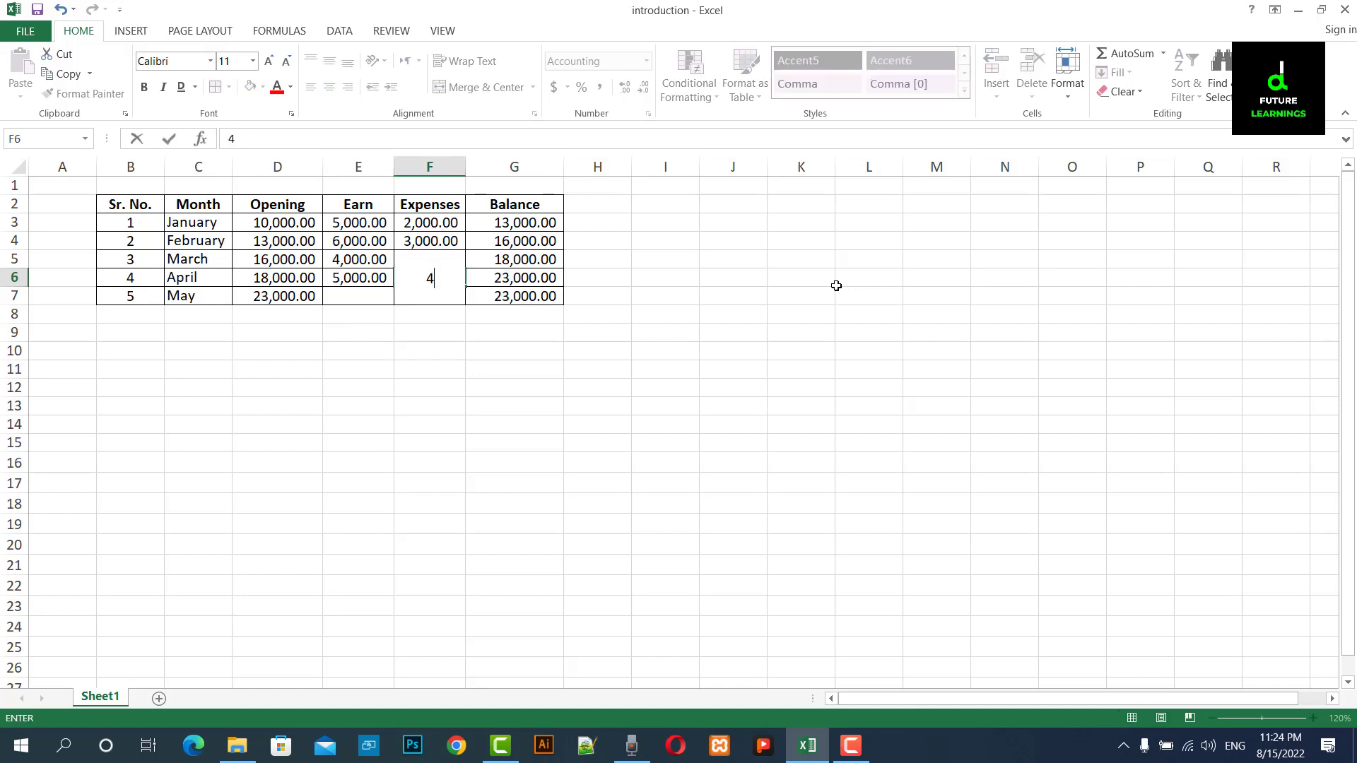
pyautogui.write(',000')
pyautogui.press('Tab')
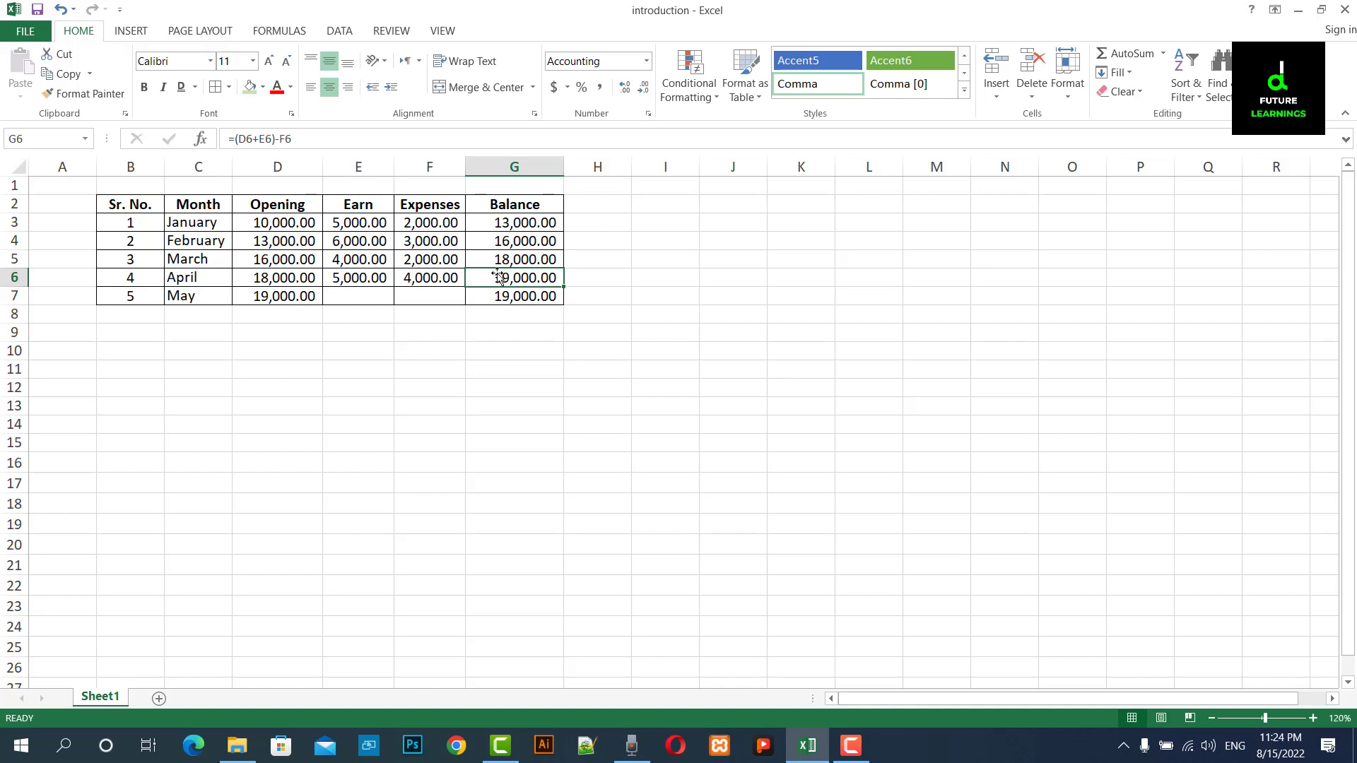
pyautogui.click(352, 298)
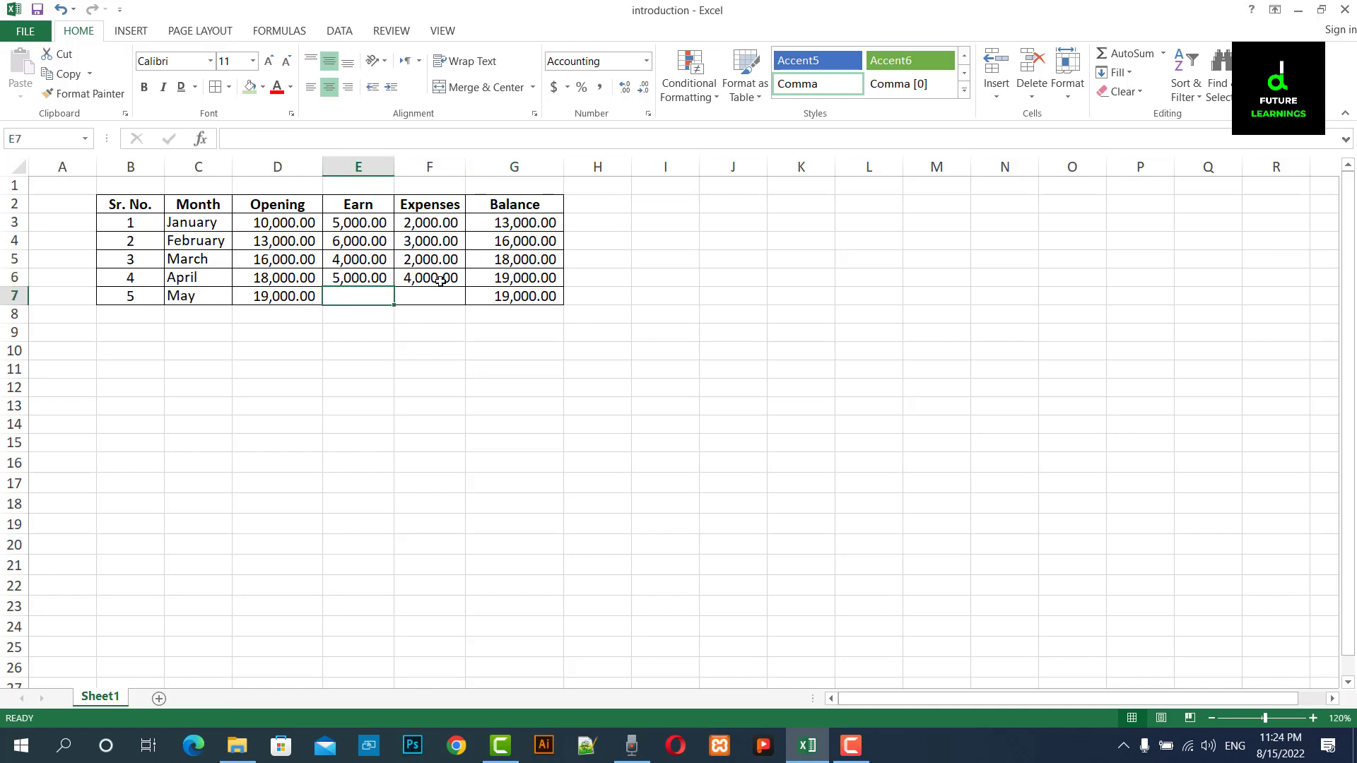
pyautogui.write('20')
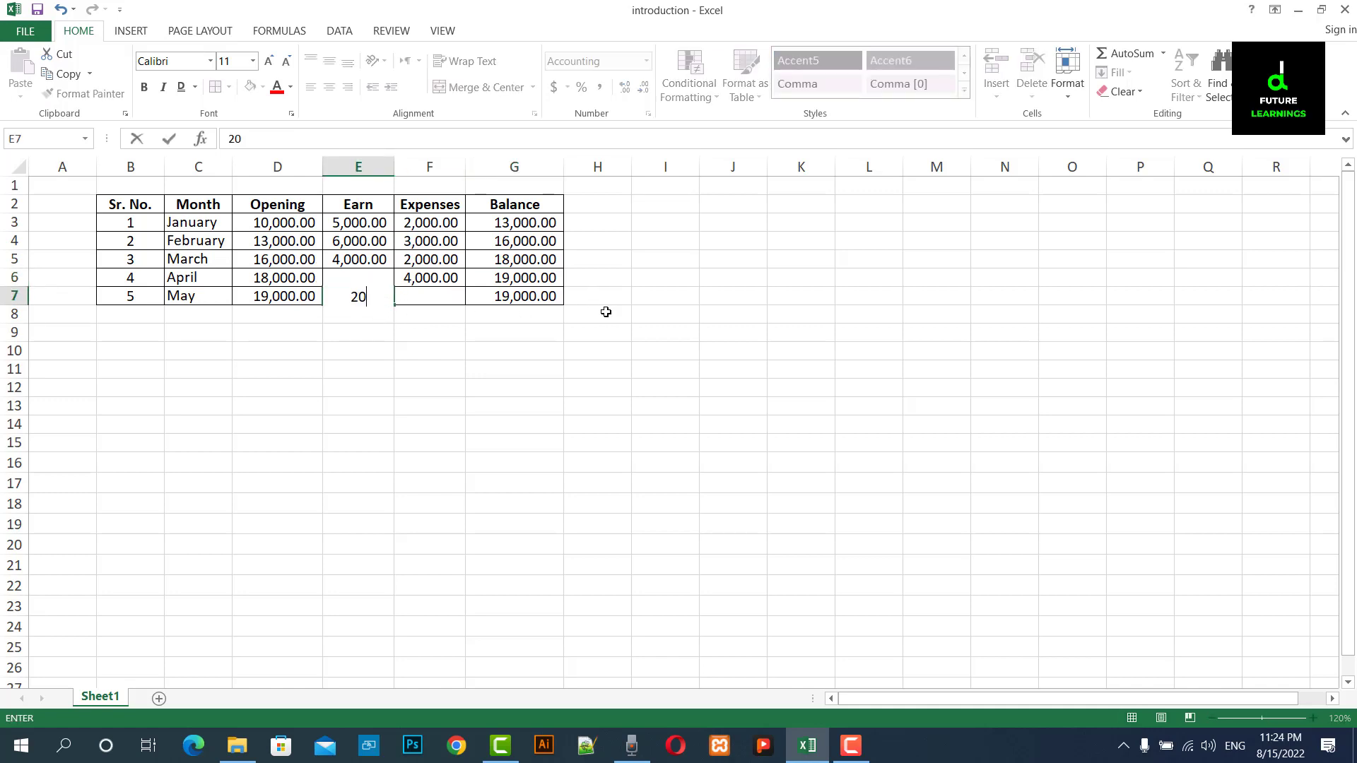
pyautogui.write('00')
pyautogui.press('BackSpace')
pyautogui.press('BackSpace')
pyautogui.press('BackSpace')
pyautogui.press('BackSpace')
pyautogui.write('500')
pyautogui.write('00')
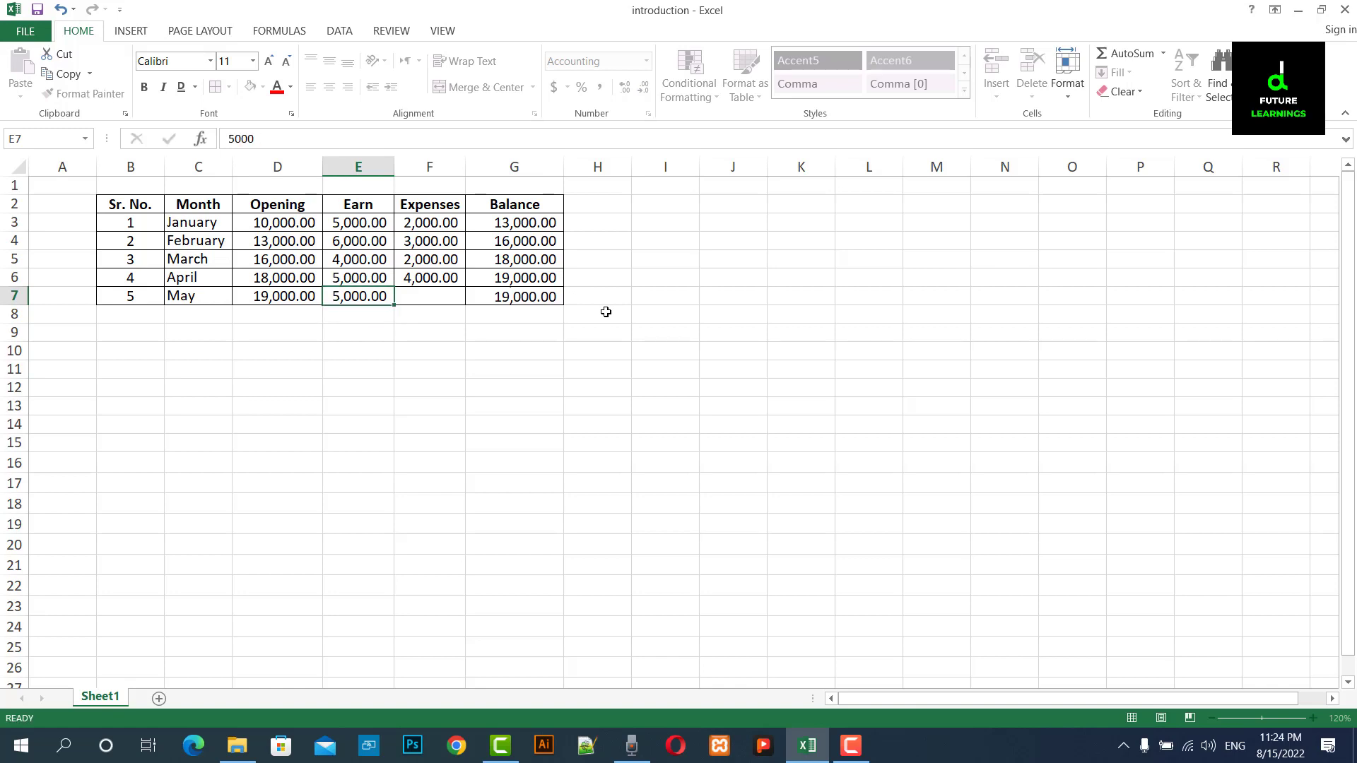
pyautogui.press('Tab')
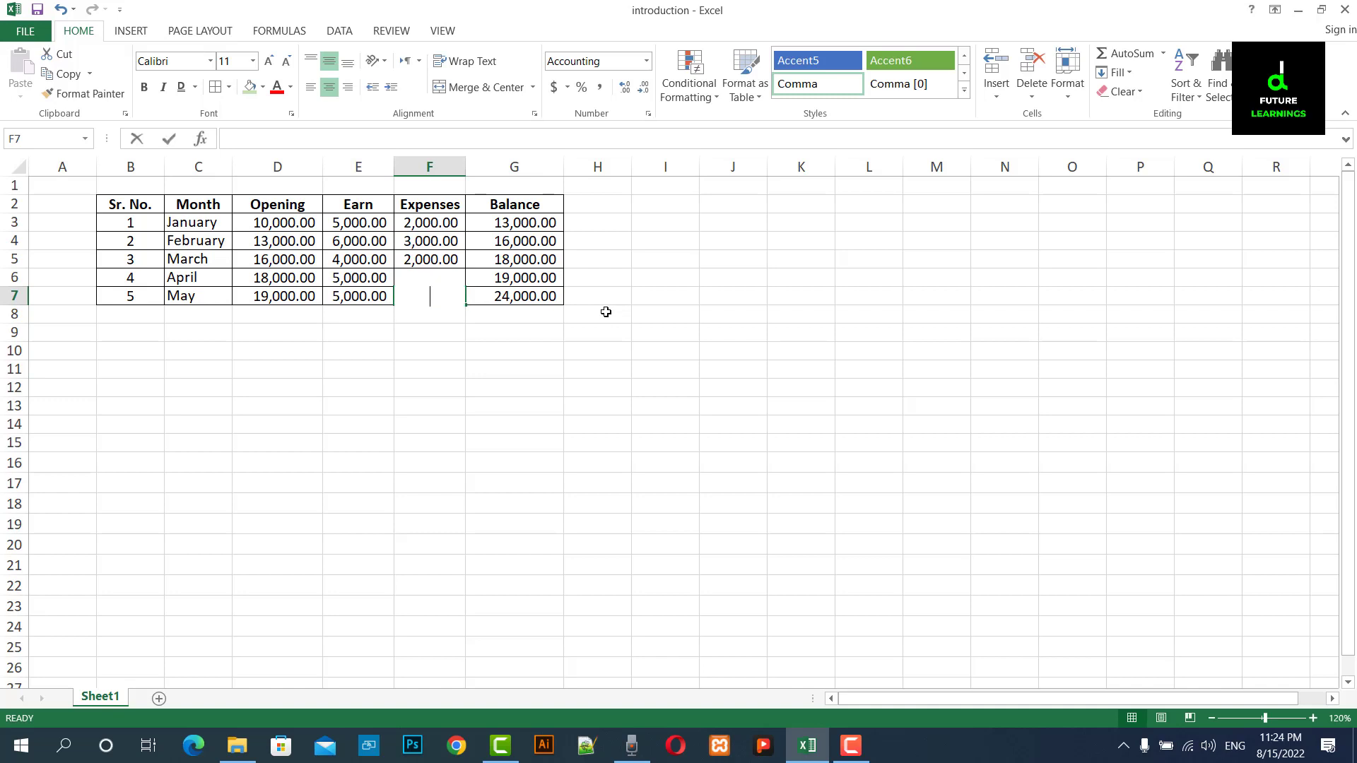
pyautogui.write('3500')
pyautogui.press('Tab')
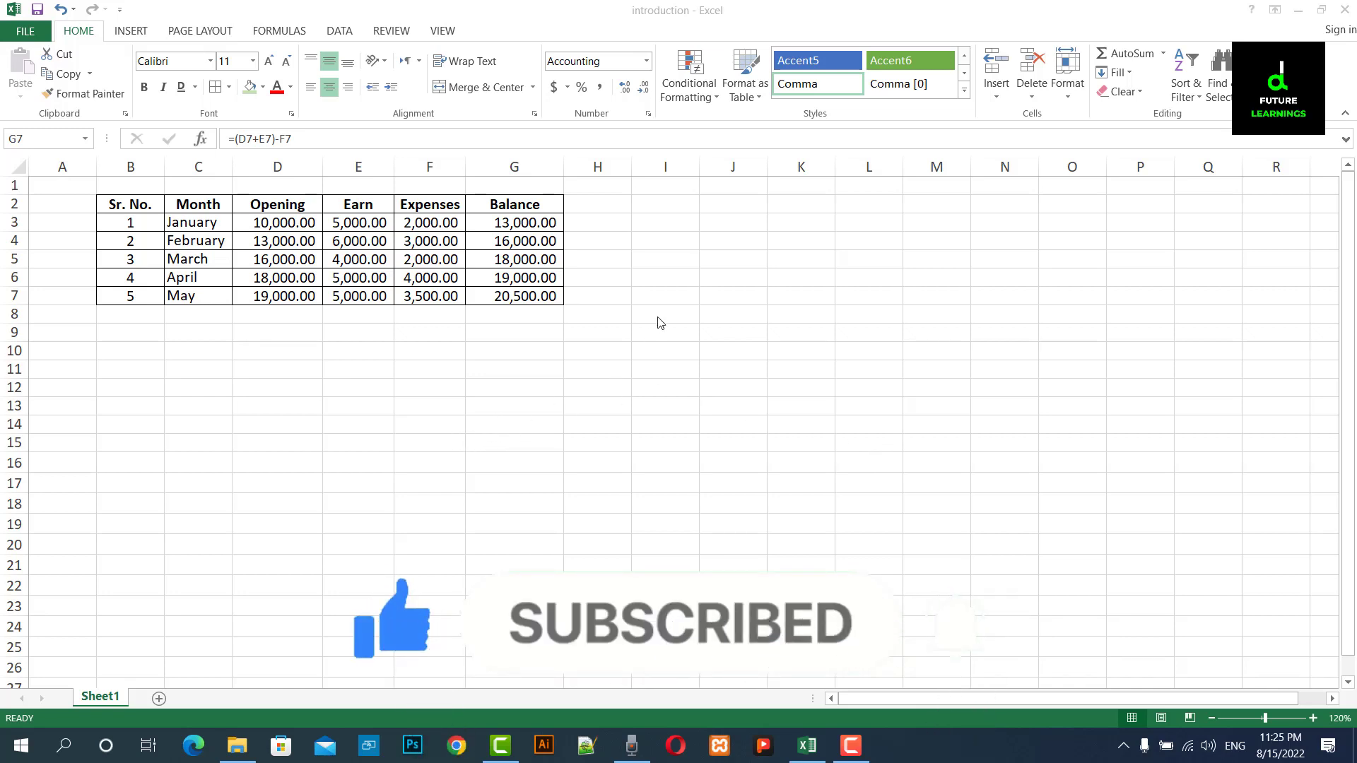
pyautogui.click(140, 205)
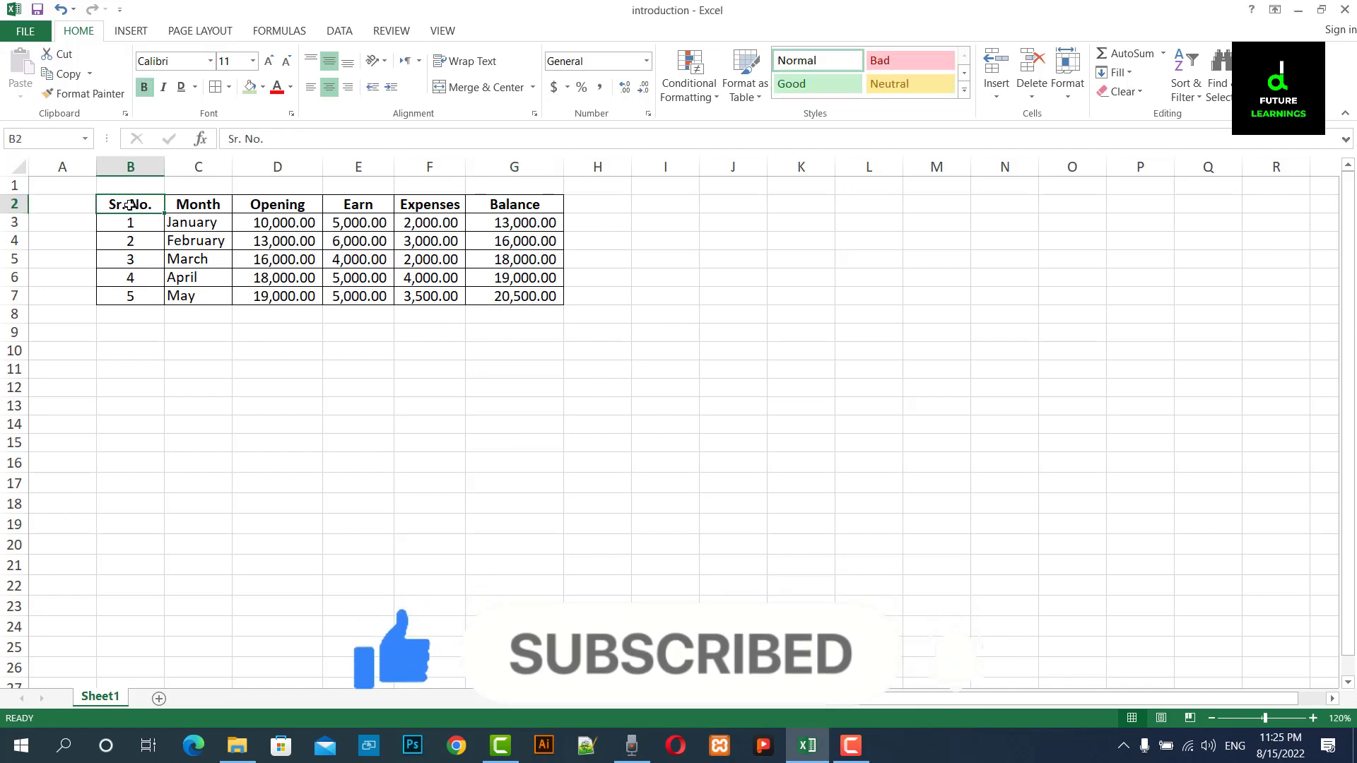
pyautogui.hotkey('shift', 'Down')
pyautogui.hotkey('shift', 'Down')
pyautogui.hotkey('shift', 'Down')
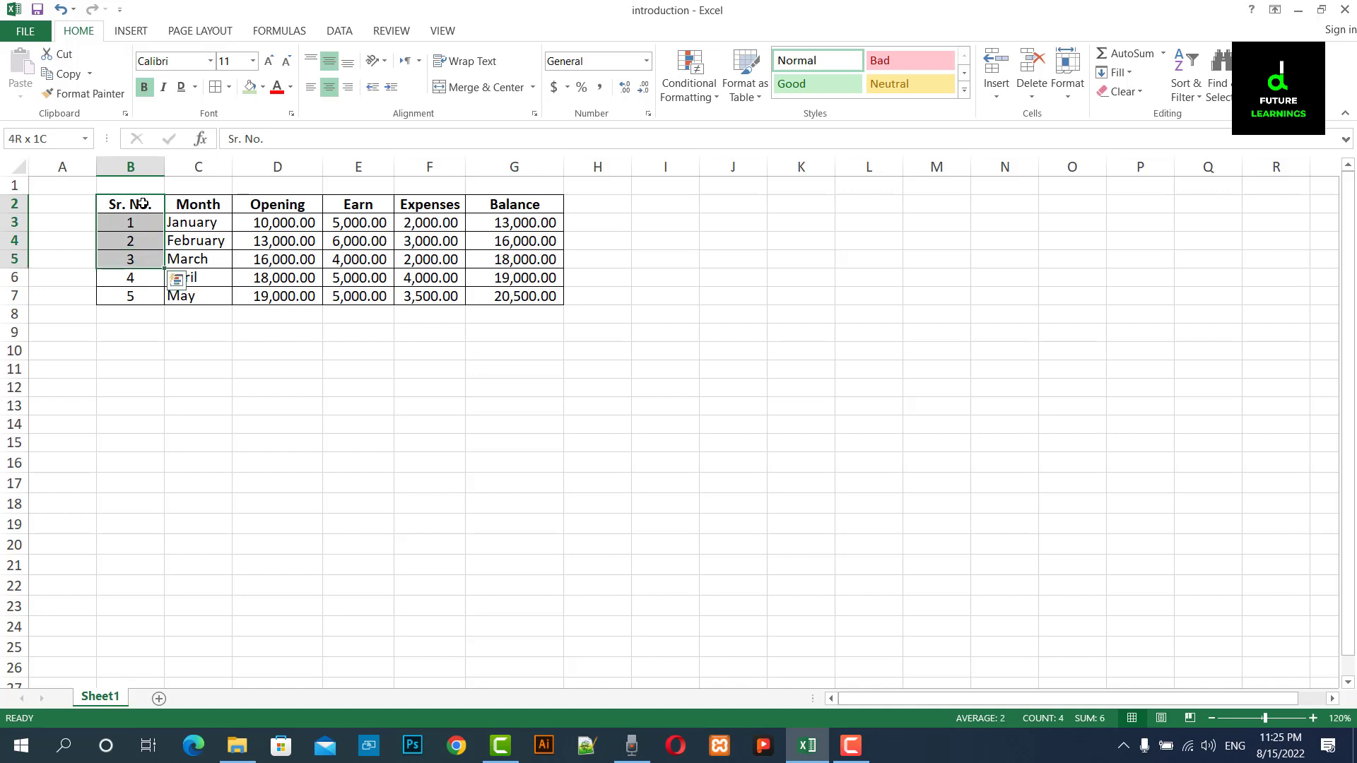
pyautogui.hotkey('shift', 'Down')
pyautogui.hotkey('shift', 'Down')
pyautogui.hotkey('shift', 'Right')
pyautogui.hotkey('shift', 'Right')
pyautogui.hotkey('shift', 'Right')
pyautogui.hotkey('shift', 'Right')
pyautogui.hotkey('shift', 'Right')
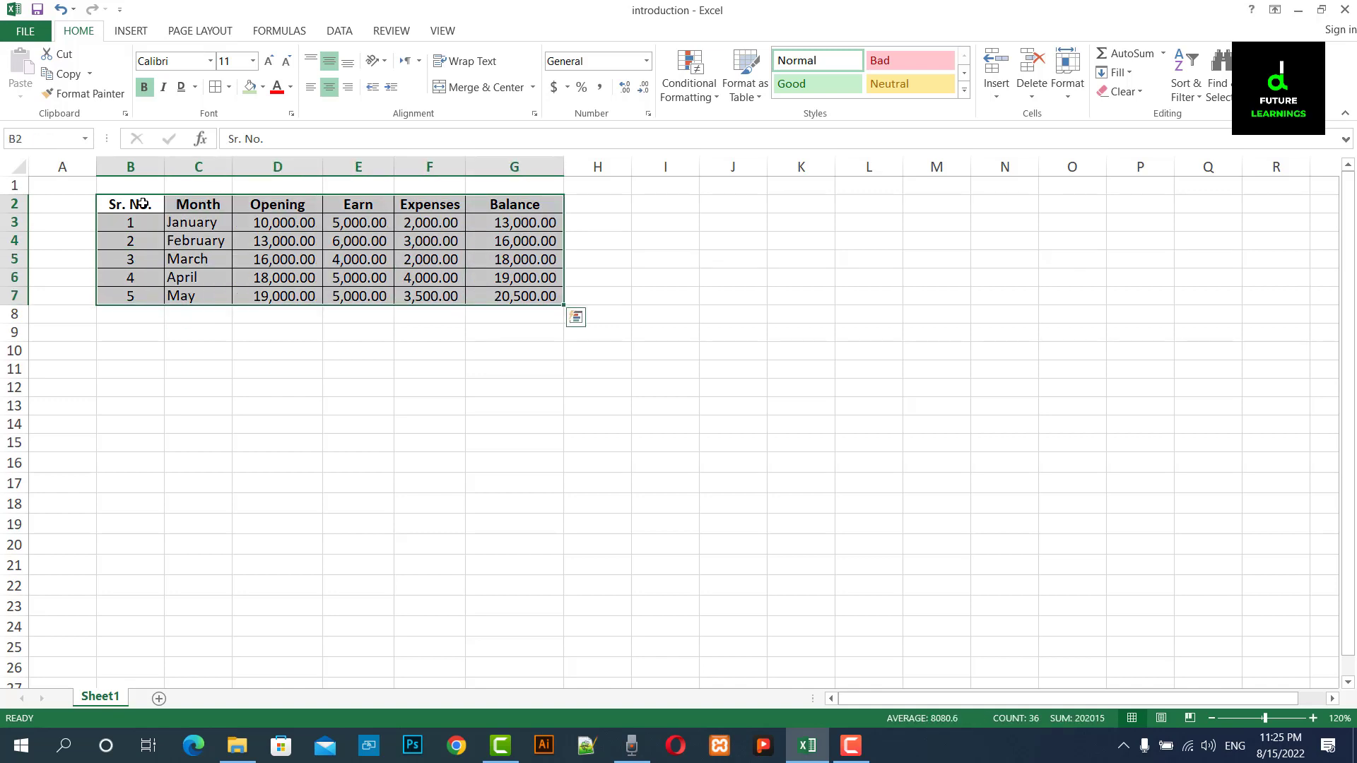
pyautogui.click(143, 204)
pyautogui.press('Right')
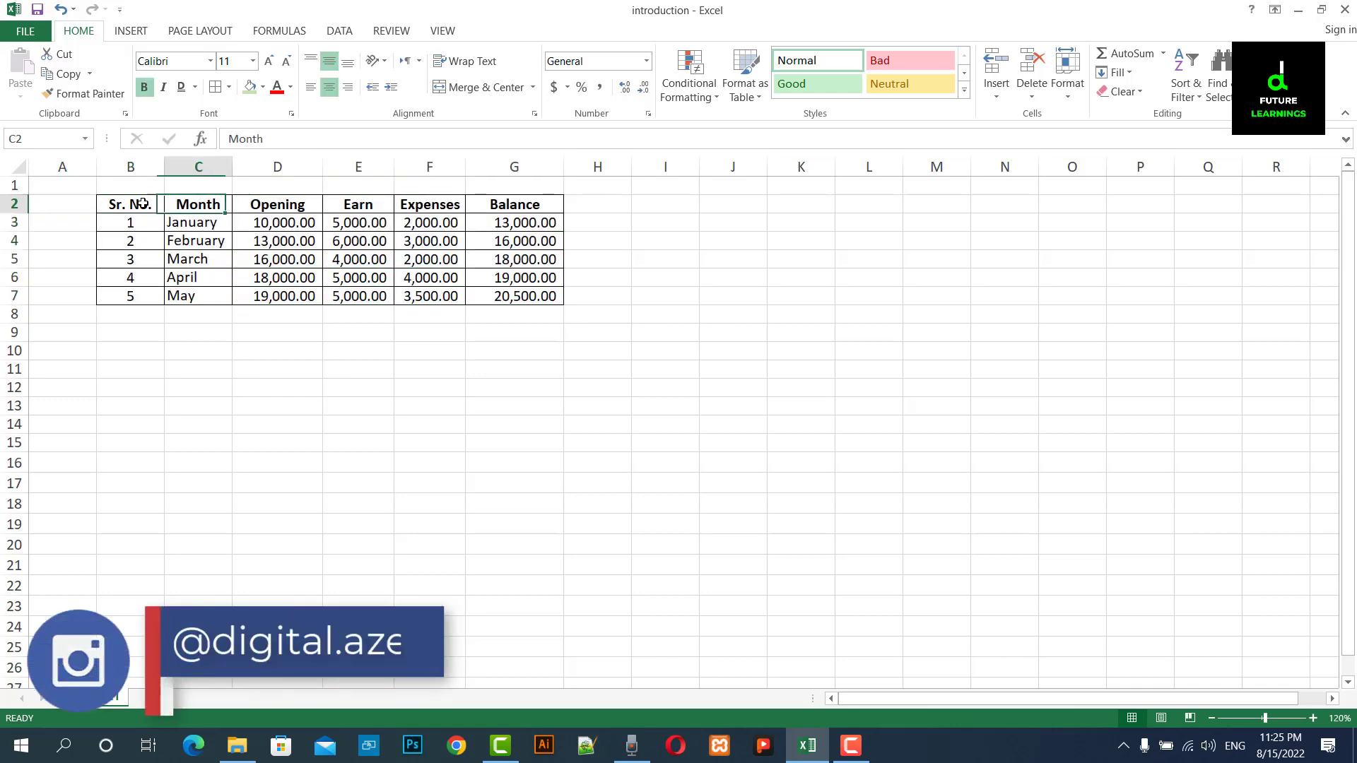
pyautogui.press('Down')
pyautogui.press('Down')
pyautogui.press('Right')
pyautogui.press('Right')
pyautogui.press('Right')
pyautogui.press('Up')
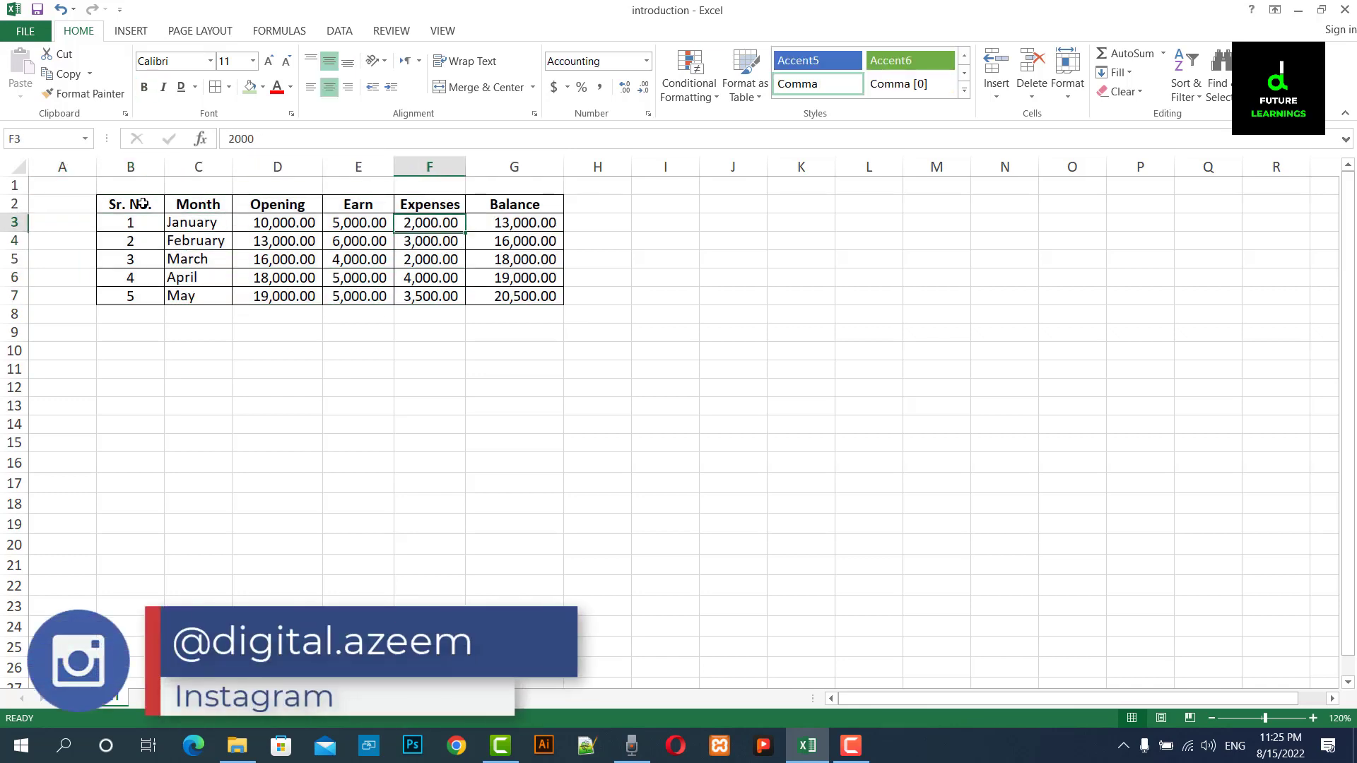
pyautogui.press('Up')
pyautogui.press('Left')
pyautogui.press('Left')
pyautogui.press('Left')
pyautogui.press('Left')
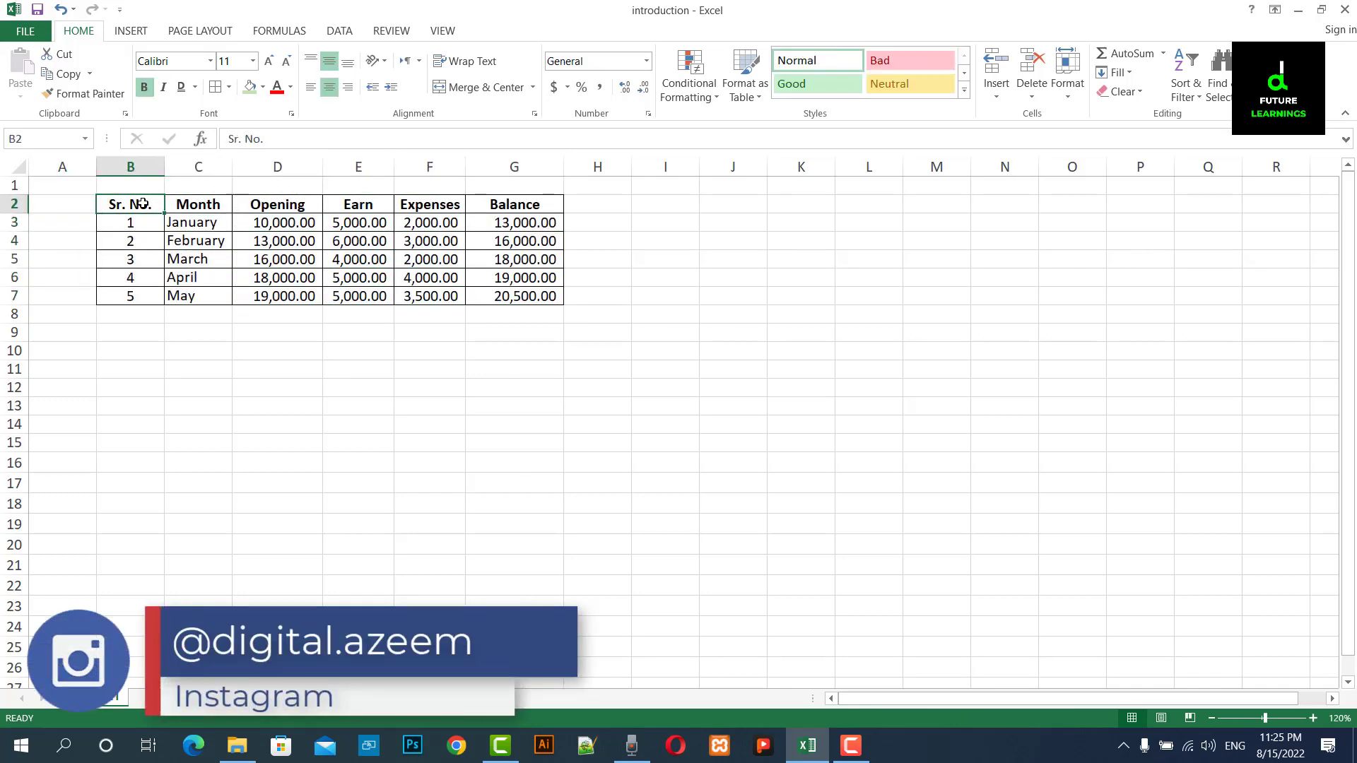
pyautogui.hotkey('shift', 'Down')
pyautogui.hotkey('shift', 'Down')
pyautogui.hotkey('shift', 'Down')
pyautogui.hotkey('shift', 'Down')
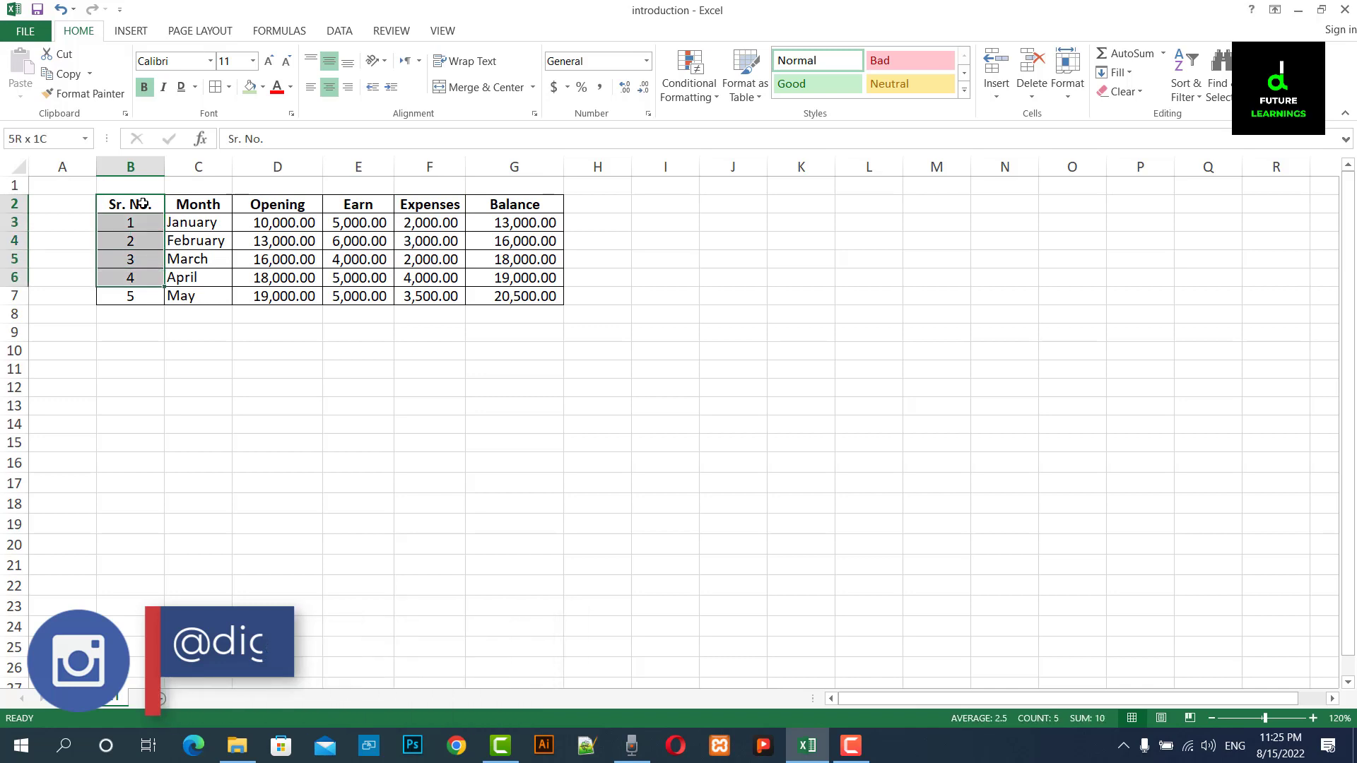
pyautogui.hotkey('shift', 'Down')
pyautogui.hotkey('shift', 'Right')
pyautogui.hotkey('shift', 'Right')
pyautogui.hotkey('shift', 'Right')
pyautogui.hotkey('shift', 'Right')
pyautogui.hotkey('shift', 'Right')
pyautogui.hotkey('shift', 'Right')
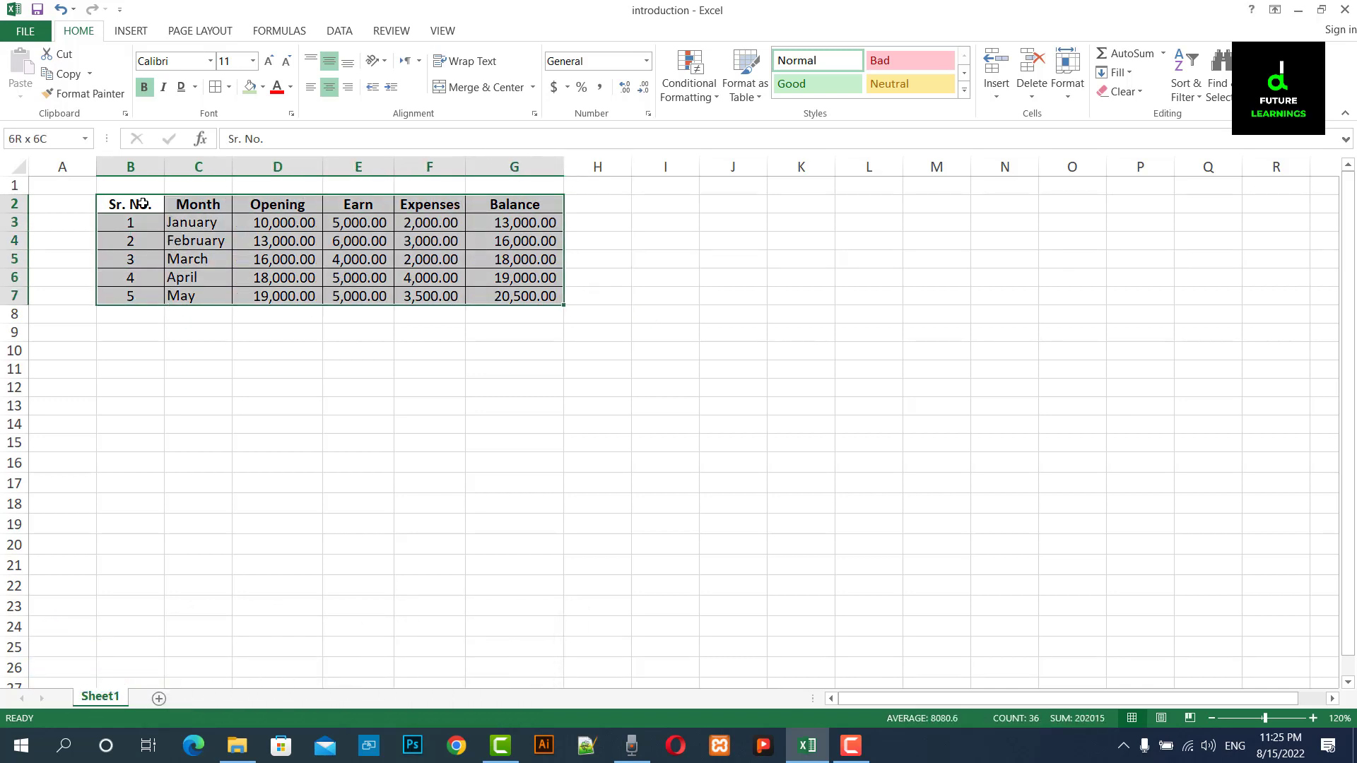
pyautogui.hotkey('shift', 'Left')
# Rename the first sheet tab to Expenses and insert a new blank worksheet beside it.
pyautogui.click(213, 458)
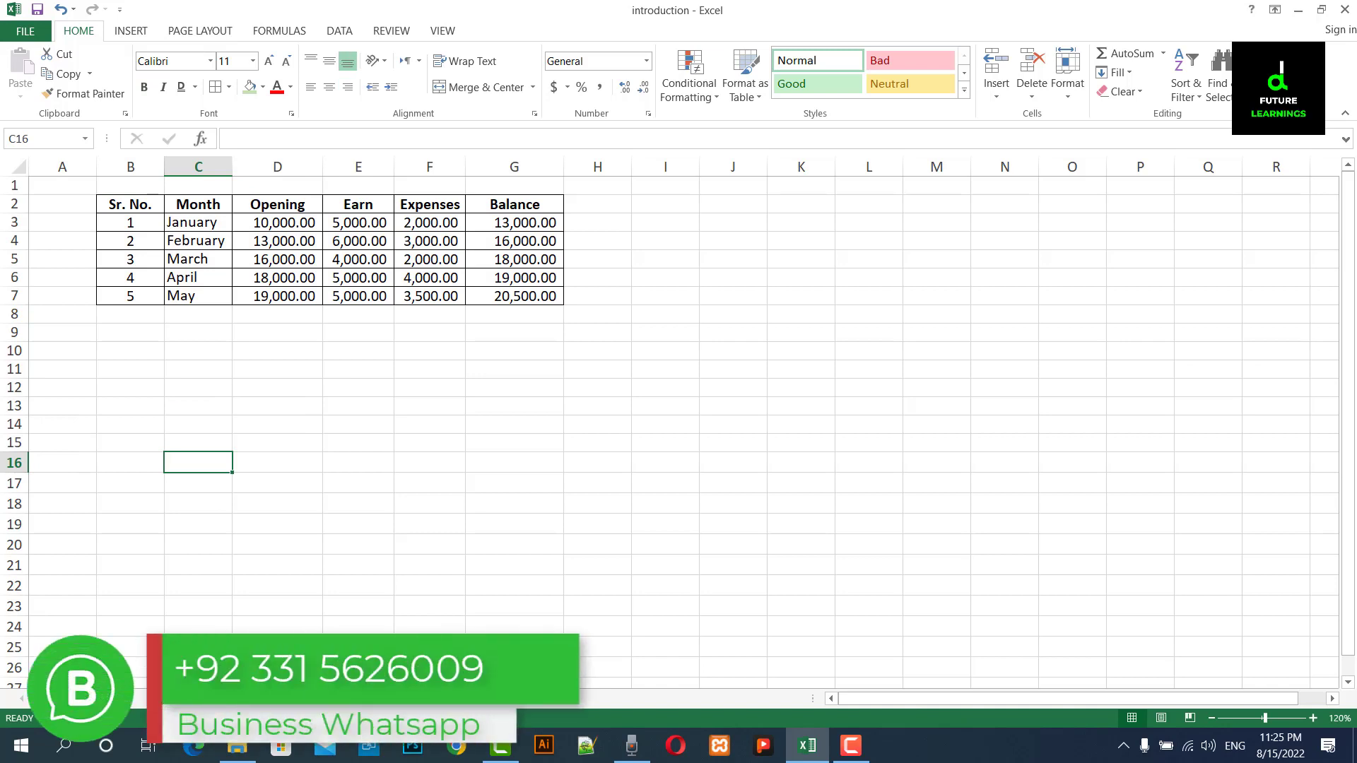
pyautogui.doubleClick(60, 698)
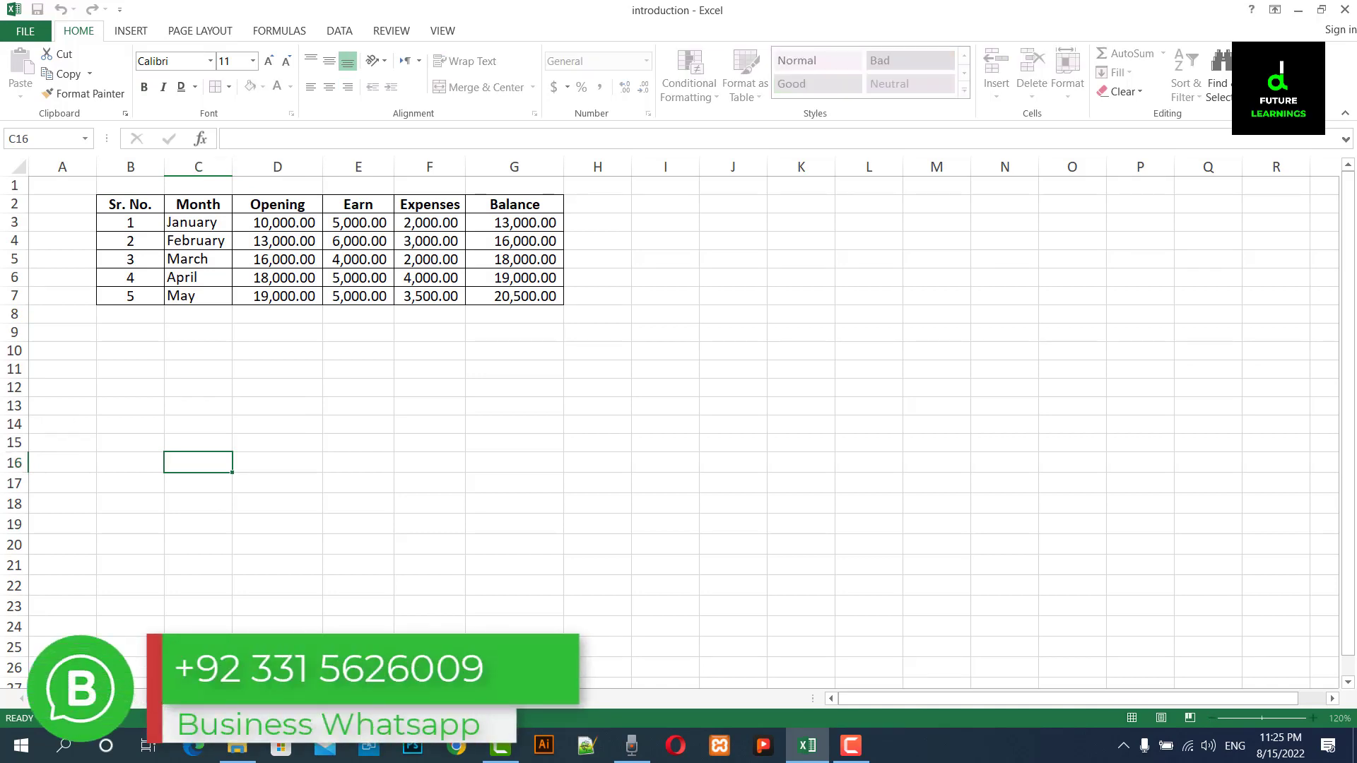
pyautogui.press('Return')
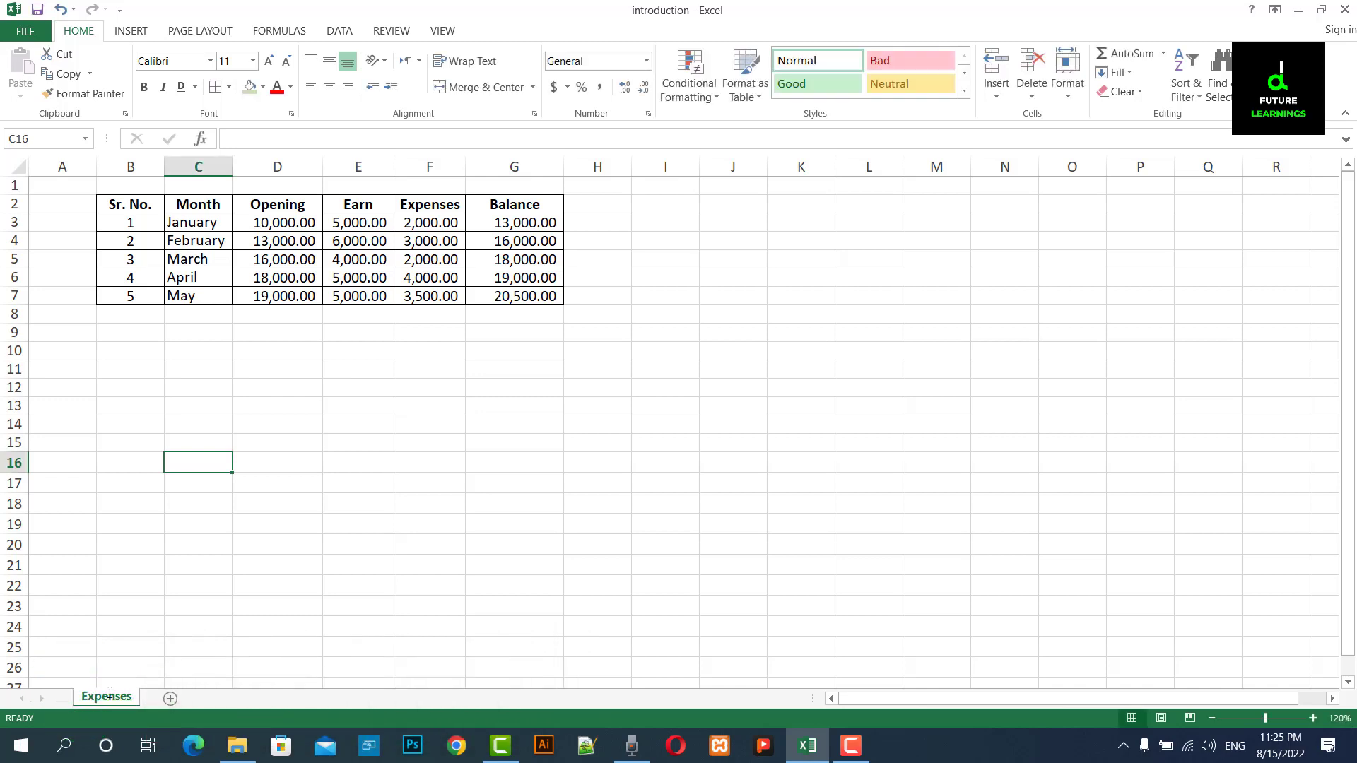
pyautogui.click(169, 698)
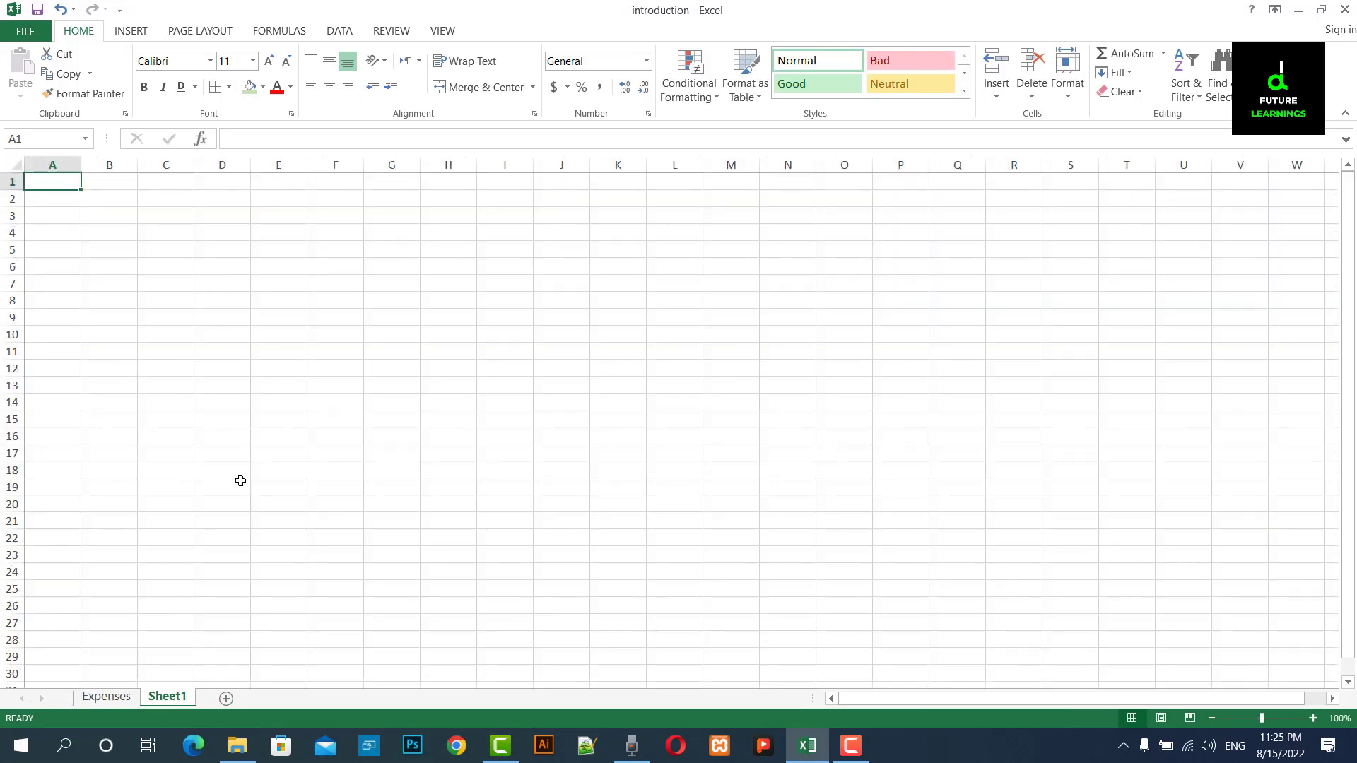
pyautogui.click(130, 205)
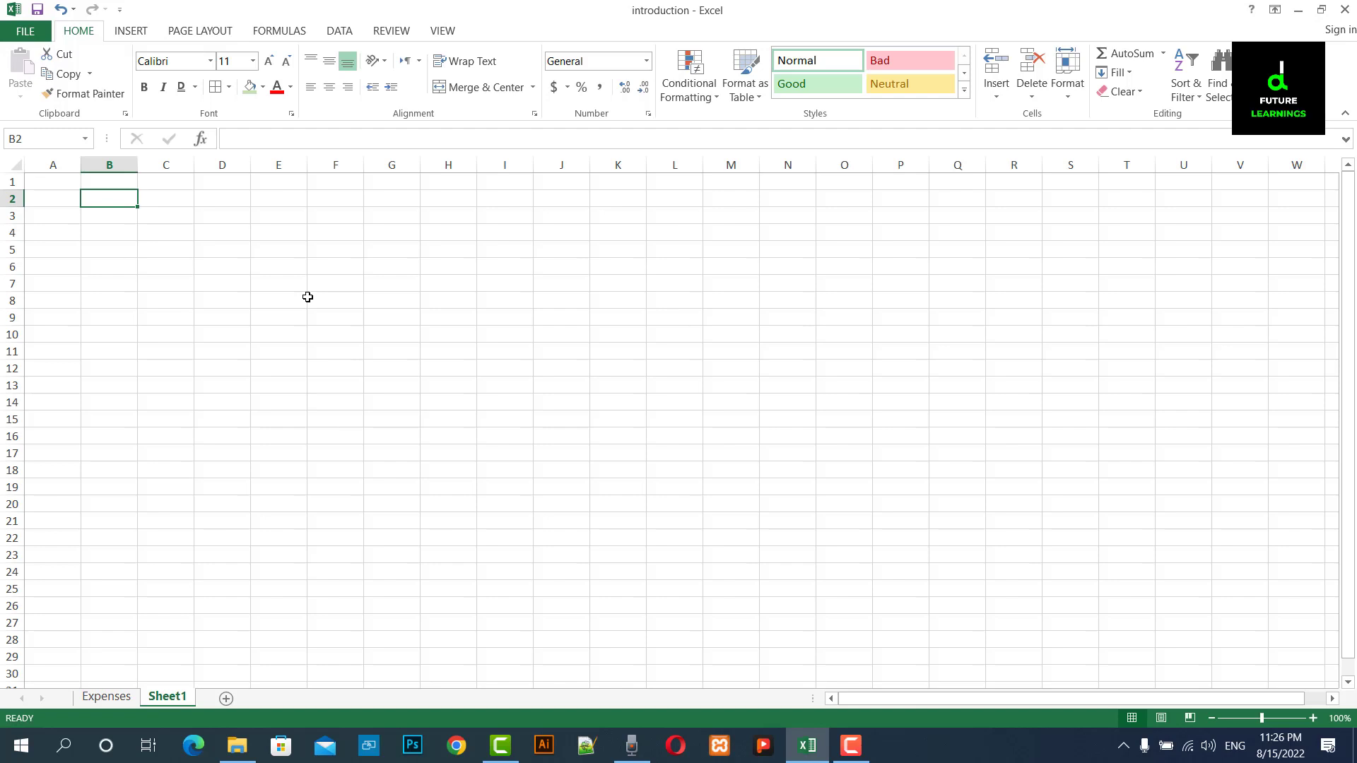
# Type January, February and March into cells B2 to B4.
pyautogui.write('Jan')
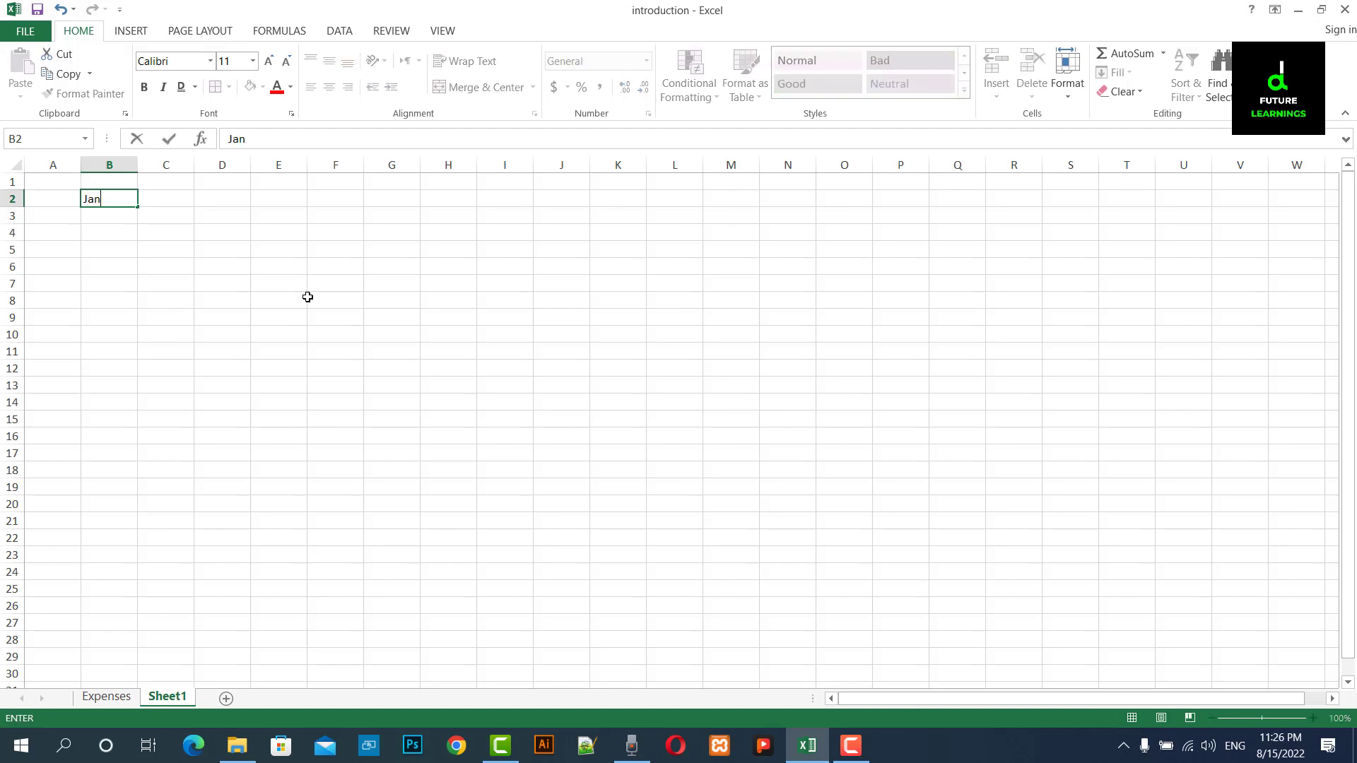
pyautogui.write('uary')
pyautogui.press('Return')
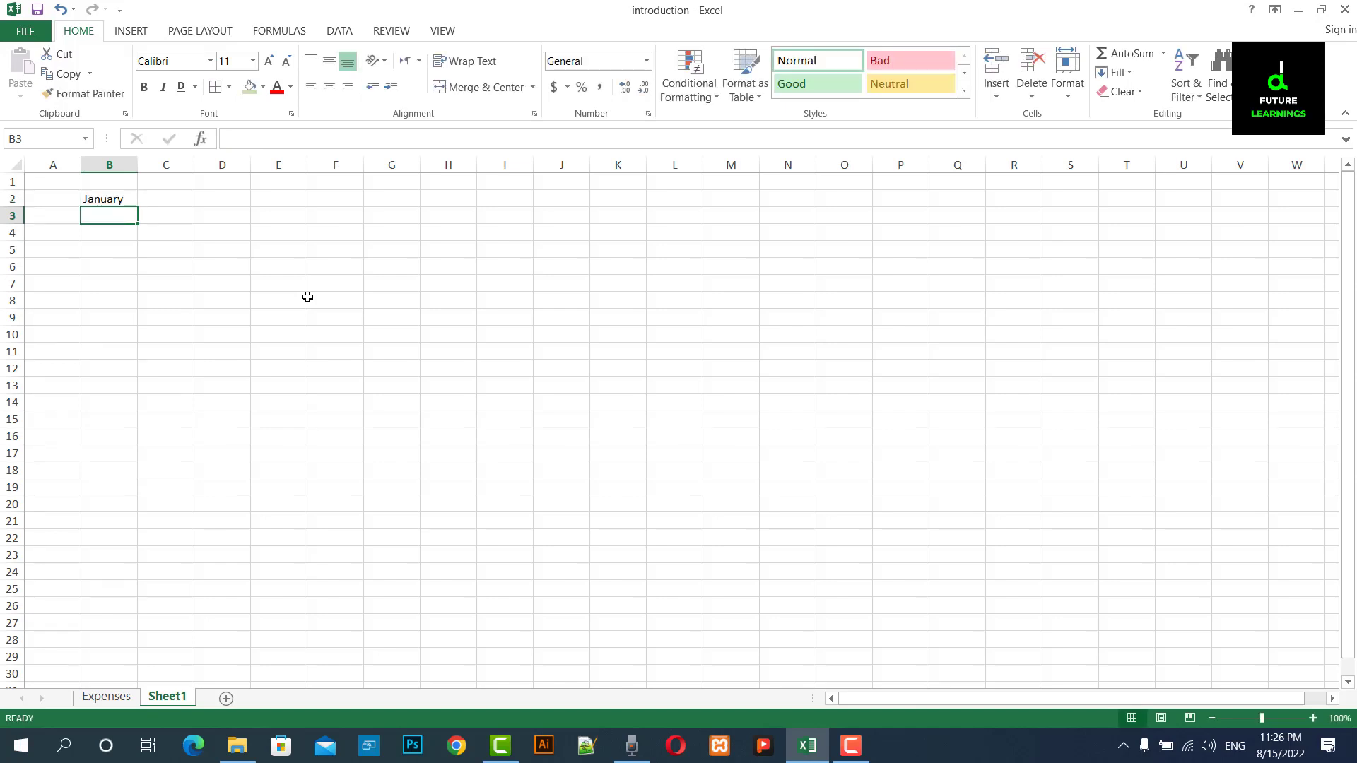
pyautogui.write('Febre')
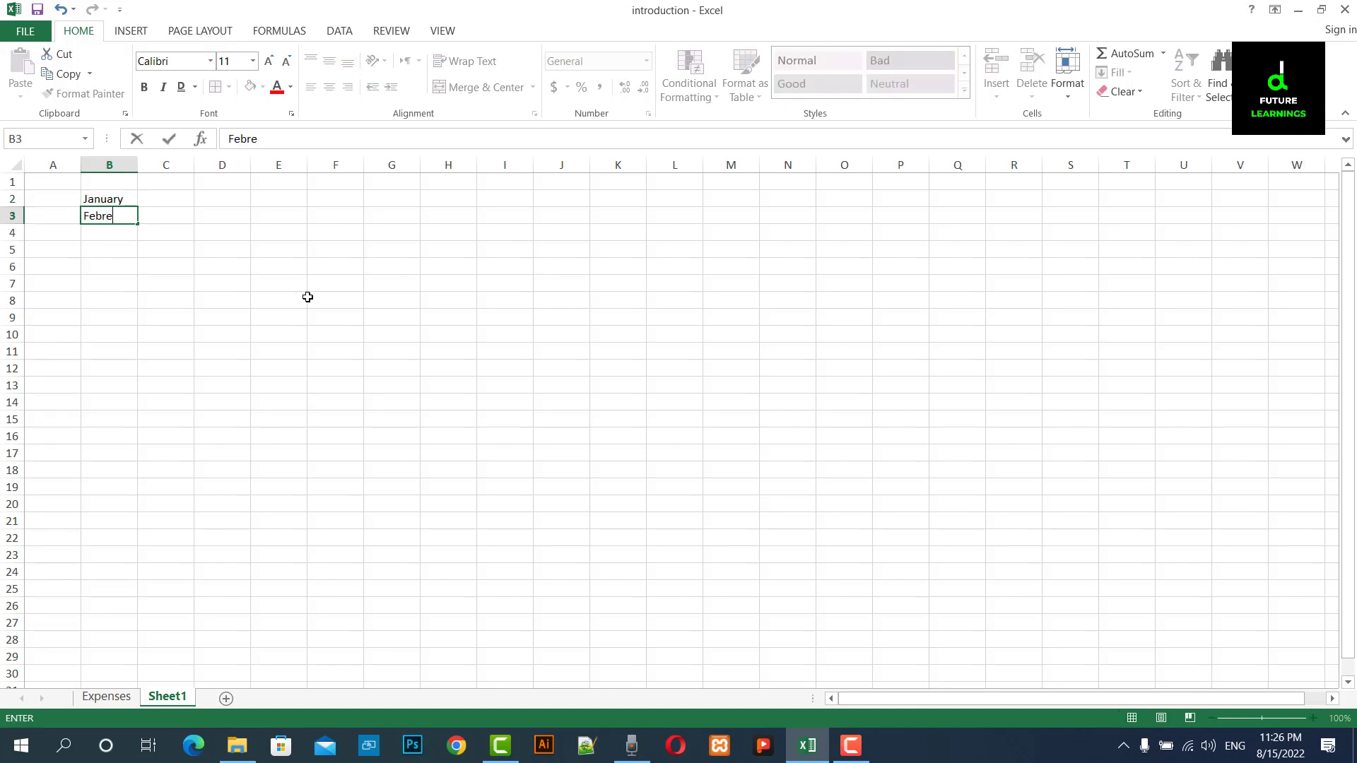
pyautogui.press('BackSpace')
pyautogui.write('ua')
pyautogui.press('BackSpace')
pyautogui.press('BackSpace')
pyautogui.press('BackSpace')
pyautogui.write('uary')
pyautogui.press('Return')
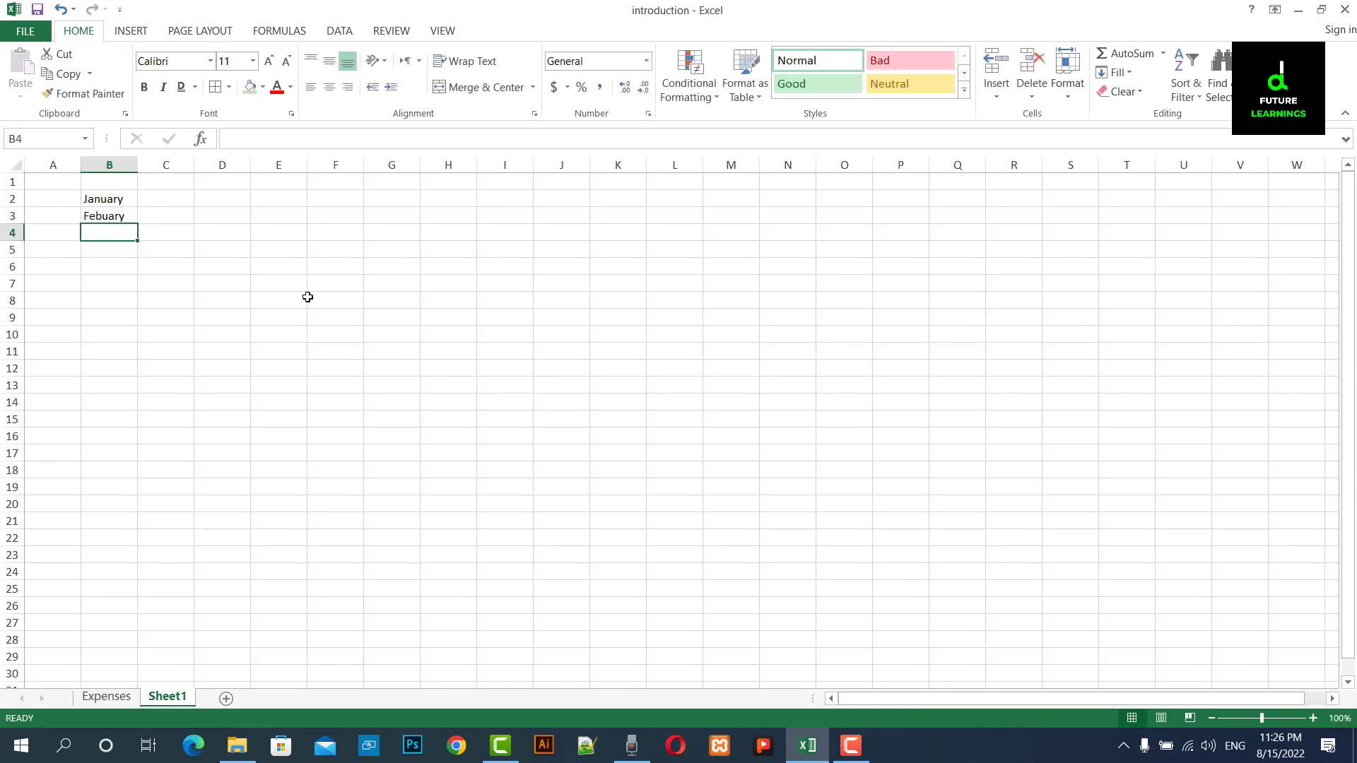
pyautogui.write('Marc')
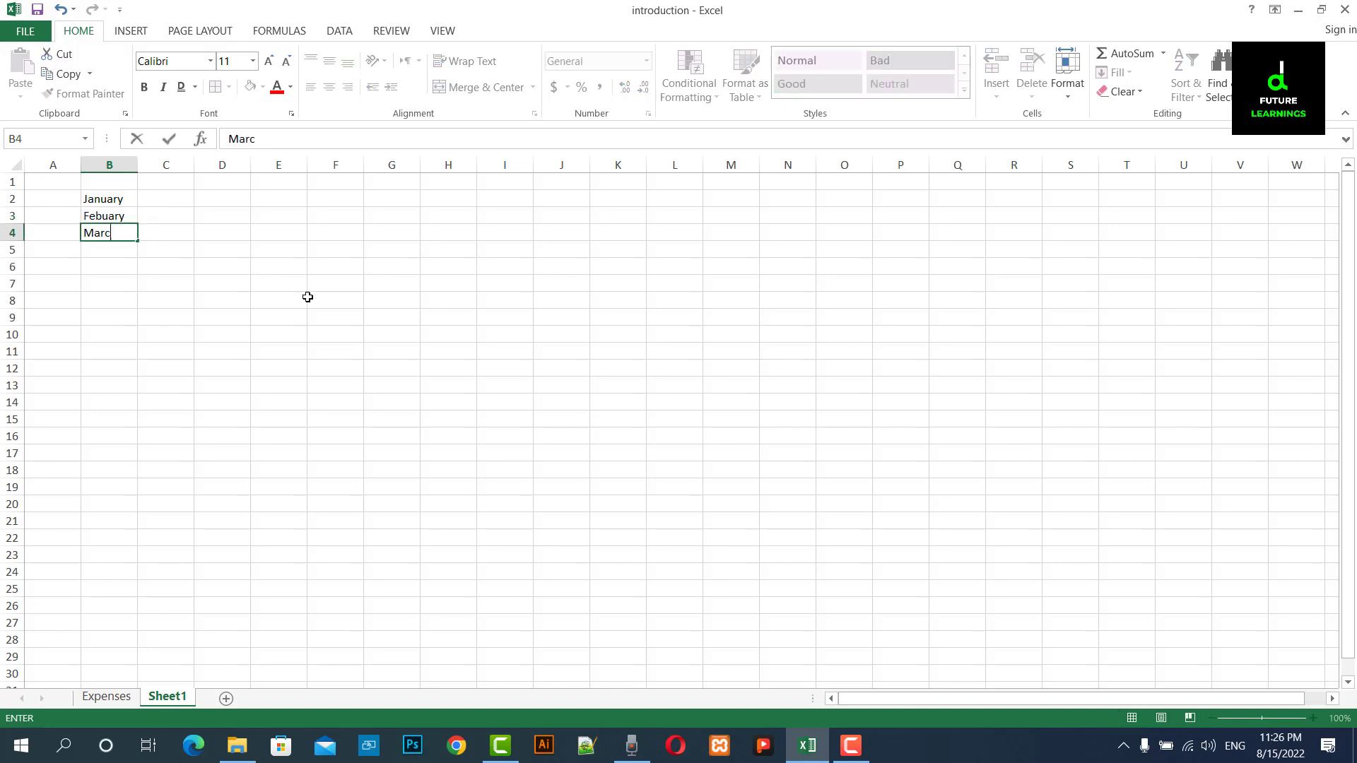
pyautogui.write('h')
pyautogui.press('Return')
# Auto-fill the months down to December in B13 and widen column B to fit.
pyautogui.moveTo(106, 199); pyautogui.dragTo(180, 253)
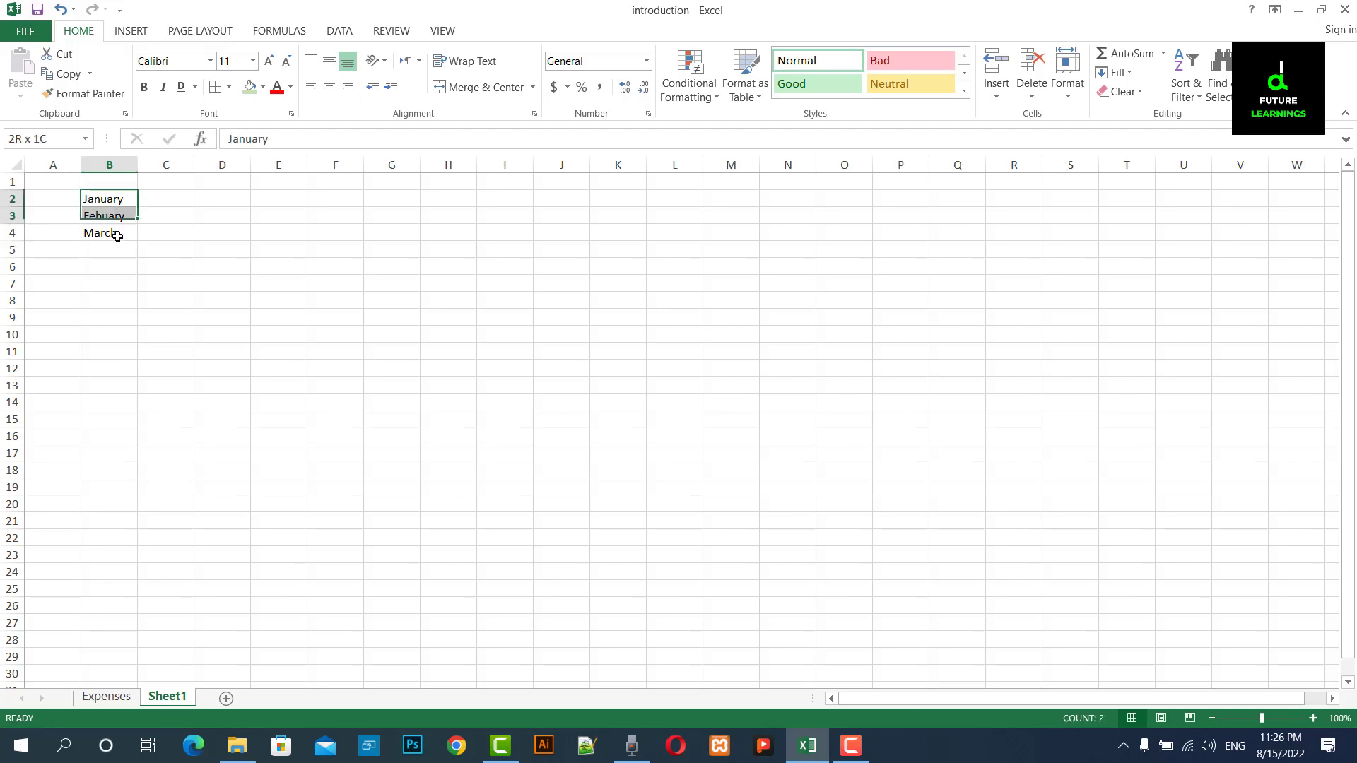
pyautogui.moveTo(107, 199)
pyautogui.mouseDown()
pyautogui.moveTo(121, 515)
pyautogui.moveTo(111, 340)
pyautogui.moveTo(113, 416)
pyautogui.moveTo(113, 393)
pyautogui.mouseUp()
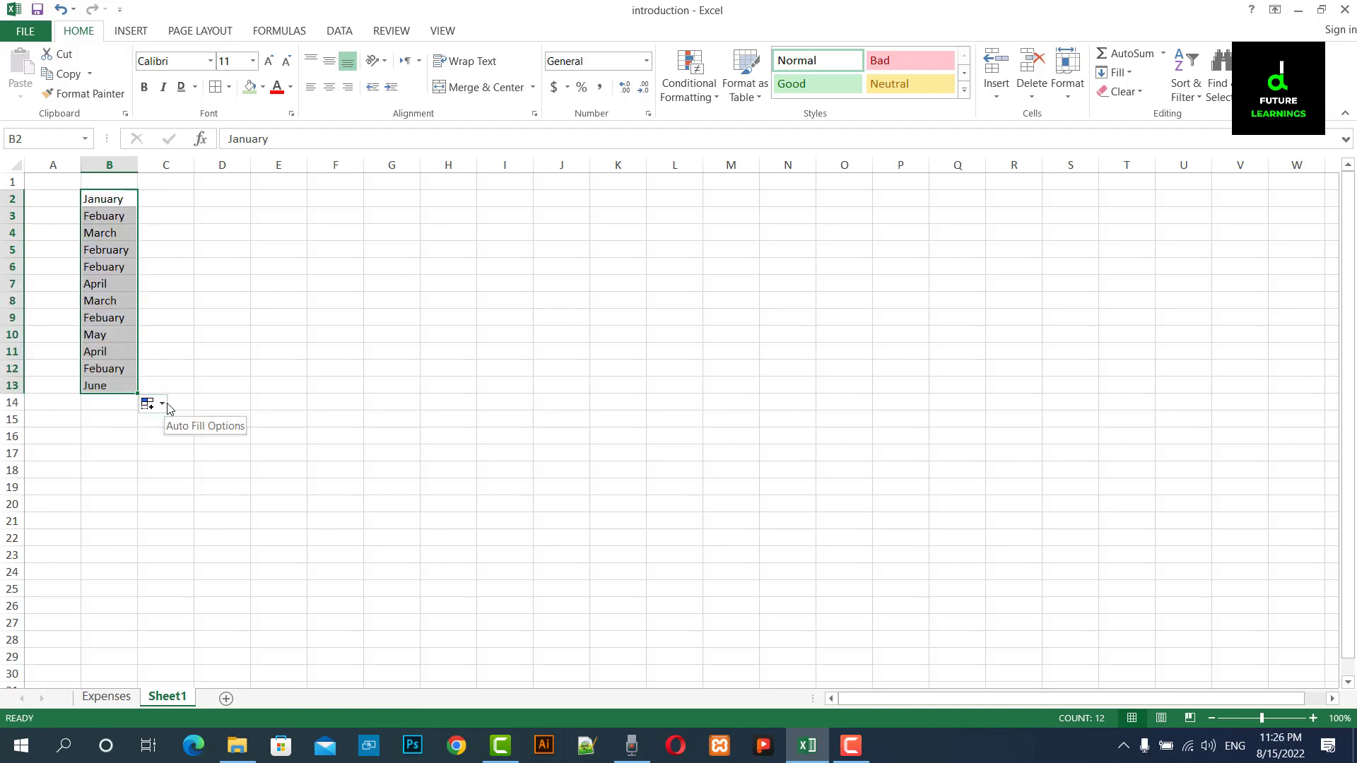
pyautogui.click(163, 206)
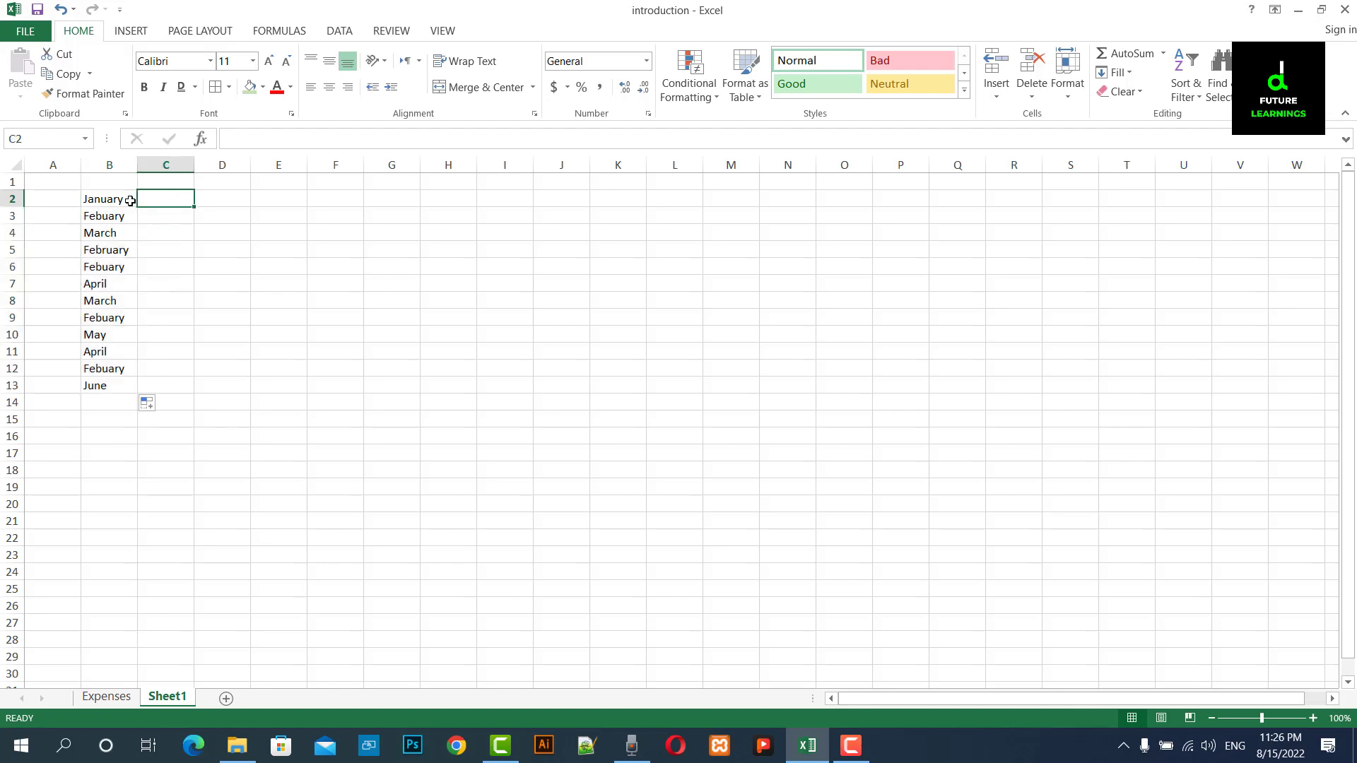
pyautogui.click(130, 239)
pyautogui.moveTo(136, 243); pyautogui.dragTo(127, 393)
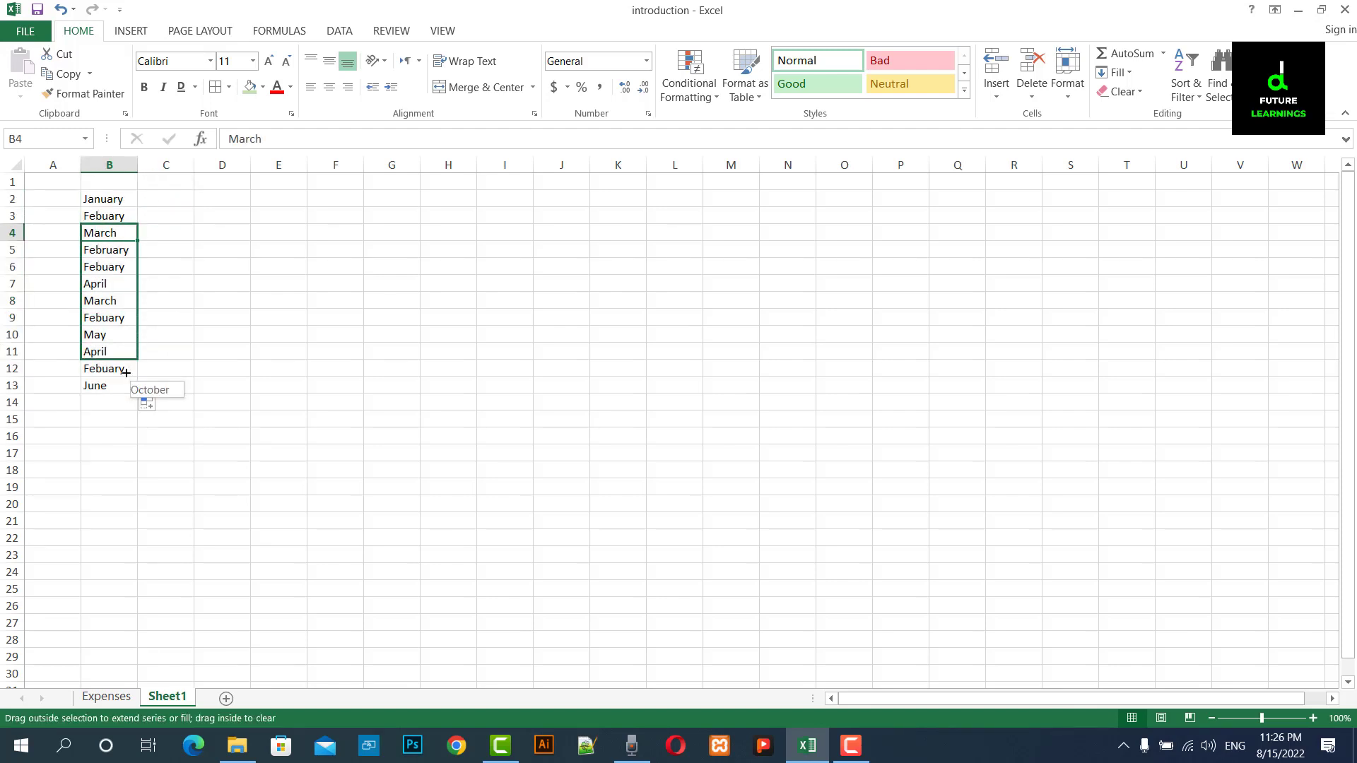
pyautogui.click(256, 371)
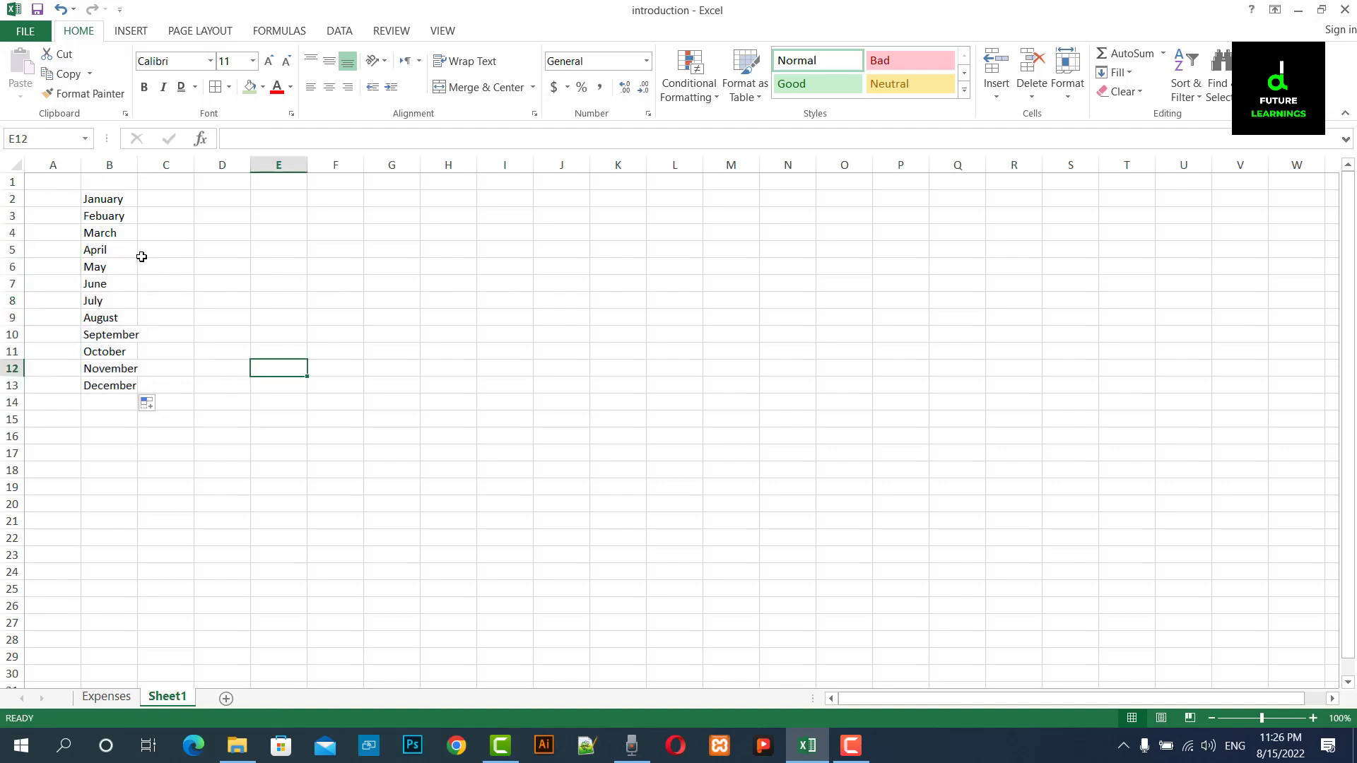
pyautogui.moveTo(134, 163); pyautogui.dragTo(147, 163)
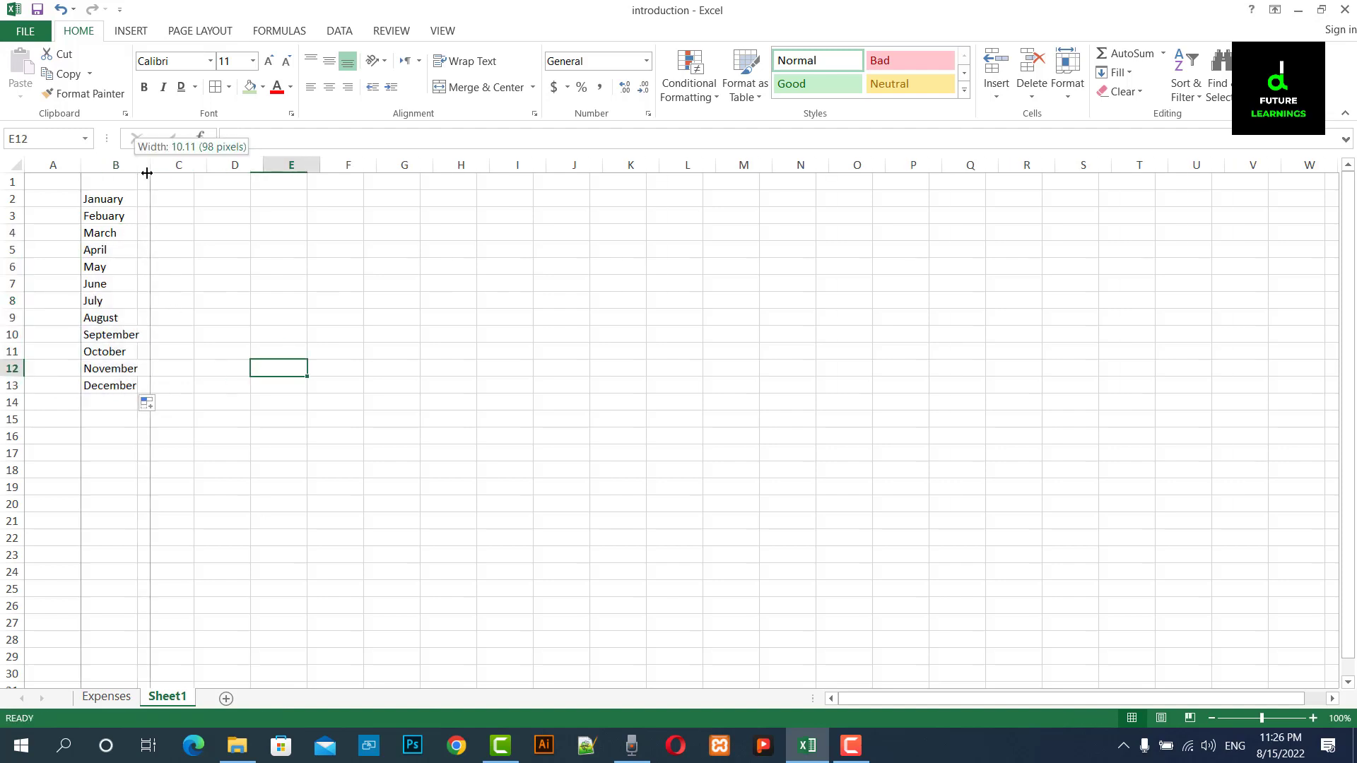
# Number the months 1 to 12 in column A using 1 and a filled =A2+1 formula.
pyautogui.click(67, 196)
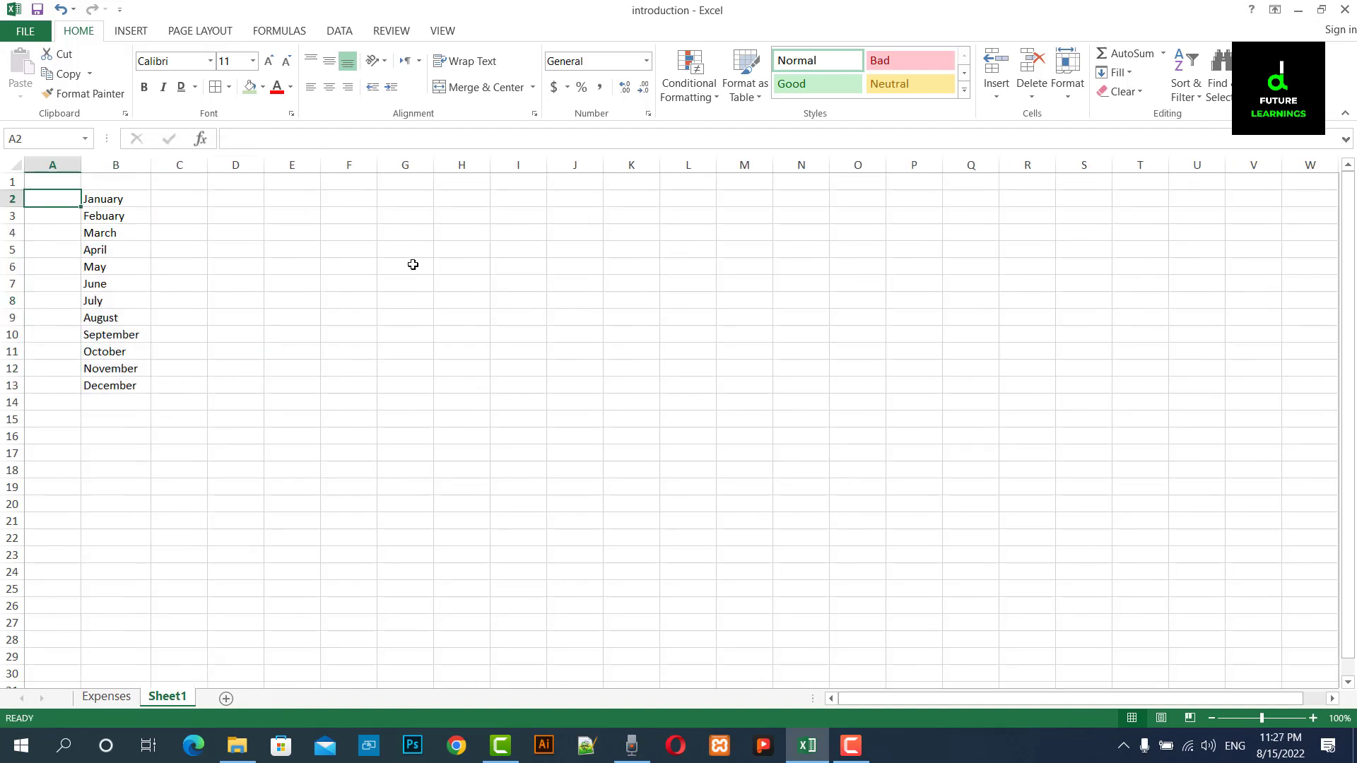
pyautogui.write('1')
pyautogui.press('Return')
pyautogui.write('2')
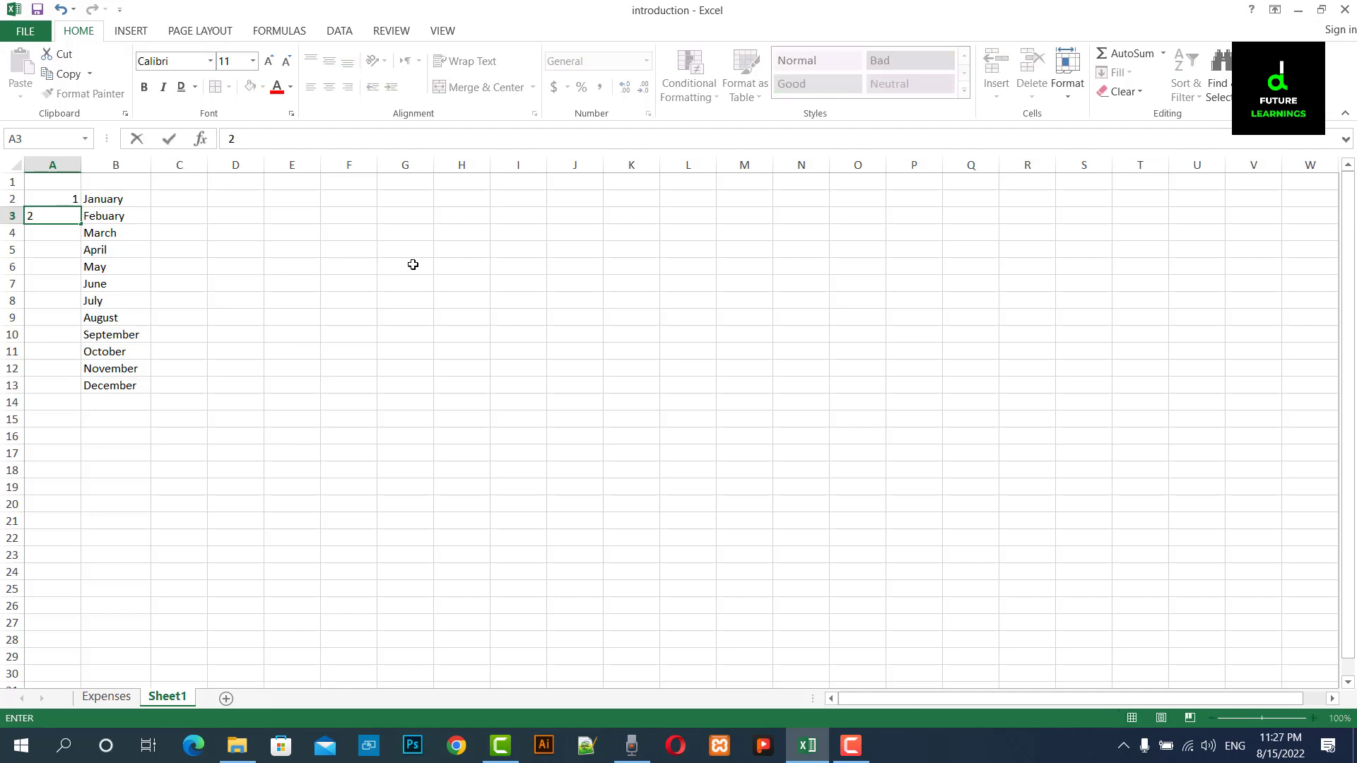
pyautogui.write('=')
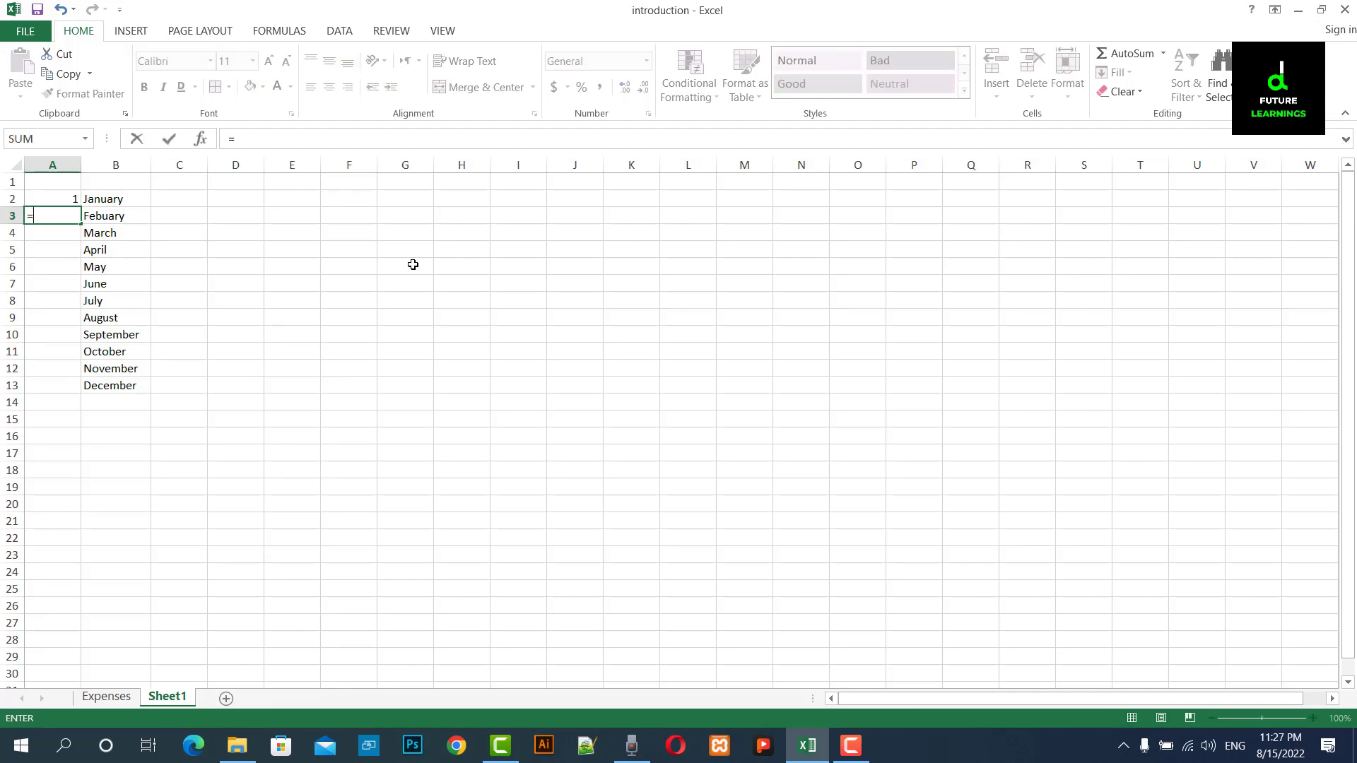
pyautogui.press('Up')
pyautogui.write('+')
pyautogui.press('Return')
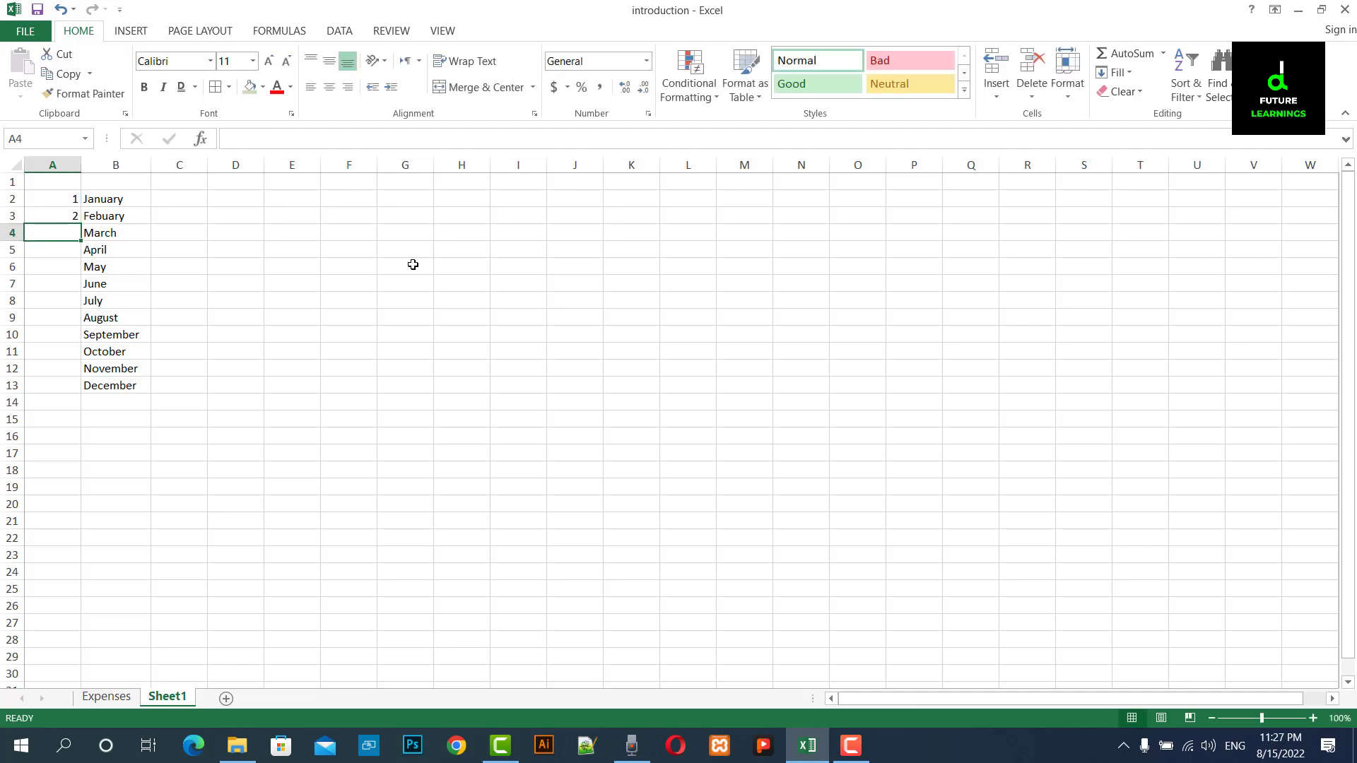
pyautogui.click(73, 219)
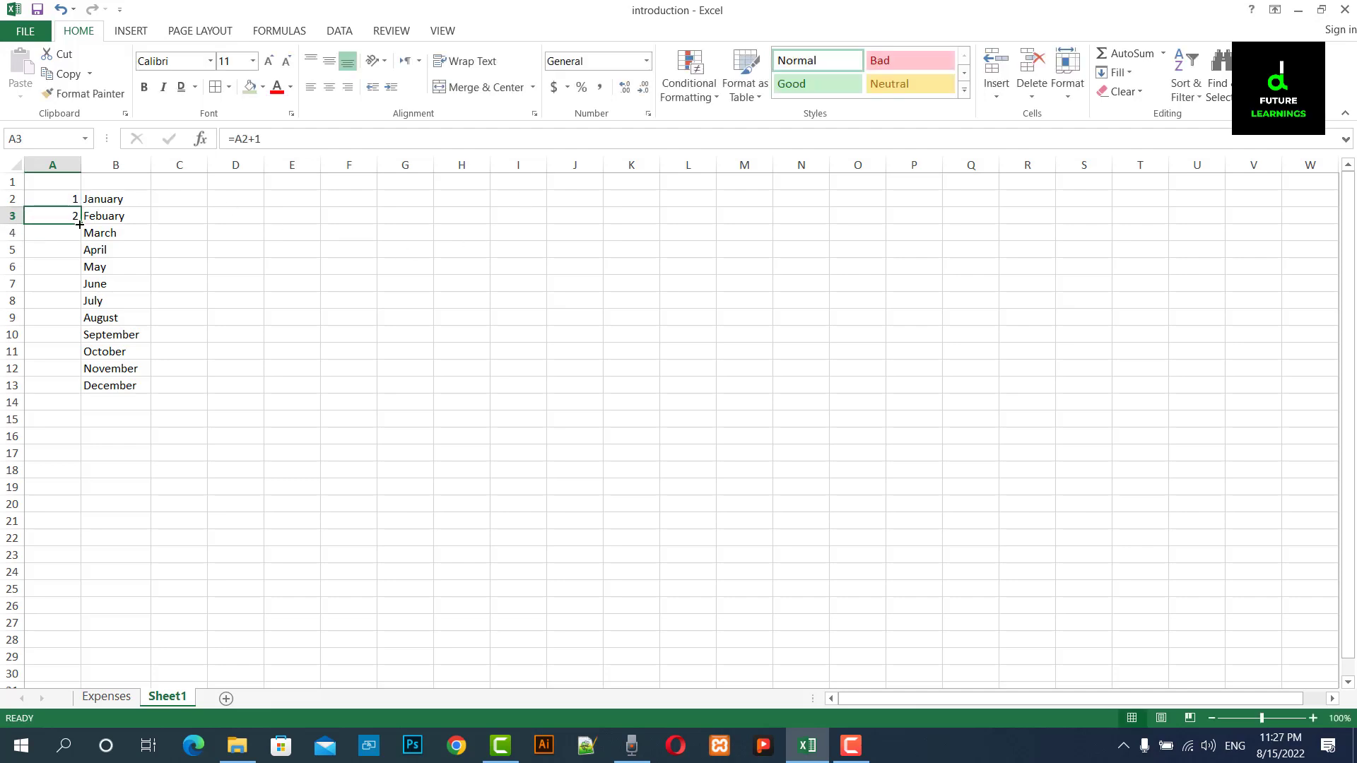
pyautogui.moveTo(80, 224); pyautogui.dragTo(80, 387)
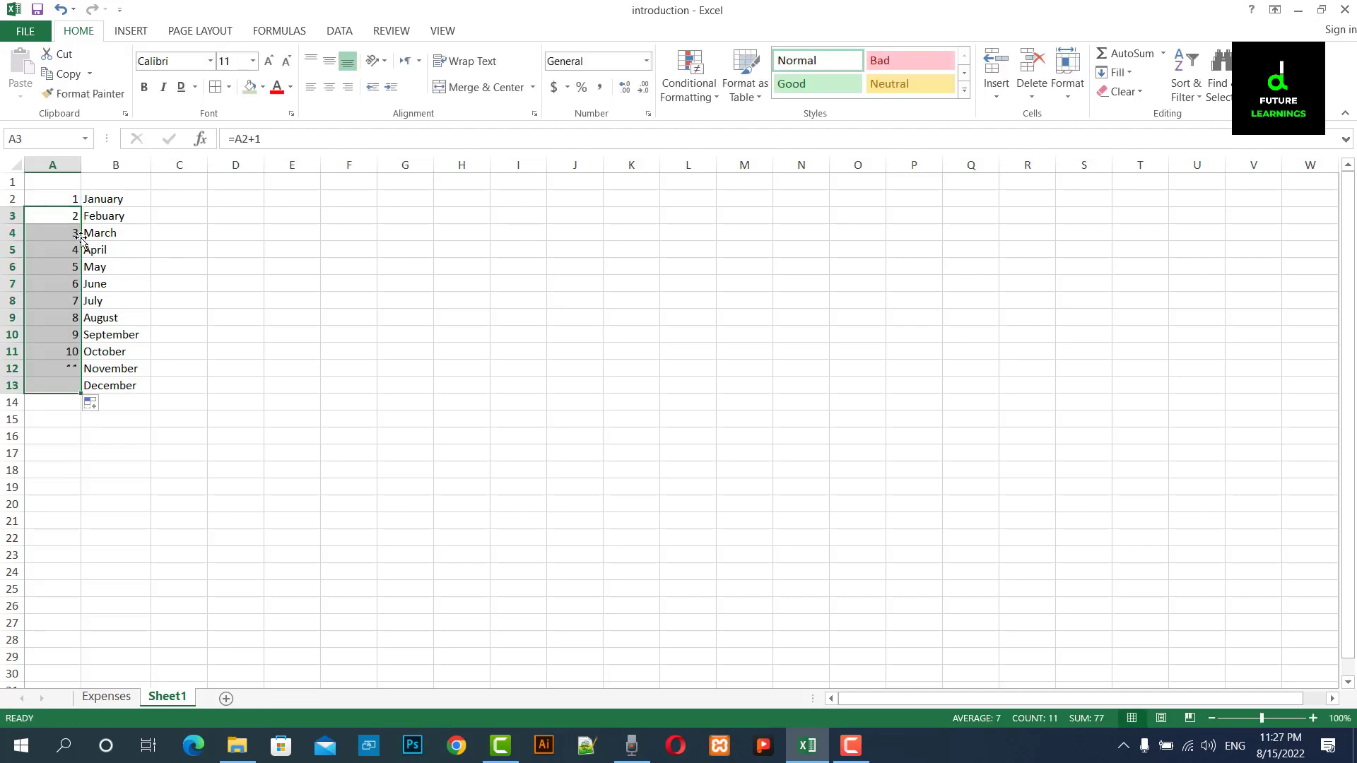
# Insert a blank column before the list, shifting it to B2:C13.
pyautogui.click(58, 169)
pyautogui.hotkey('ctrl', 'shift', '+')
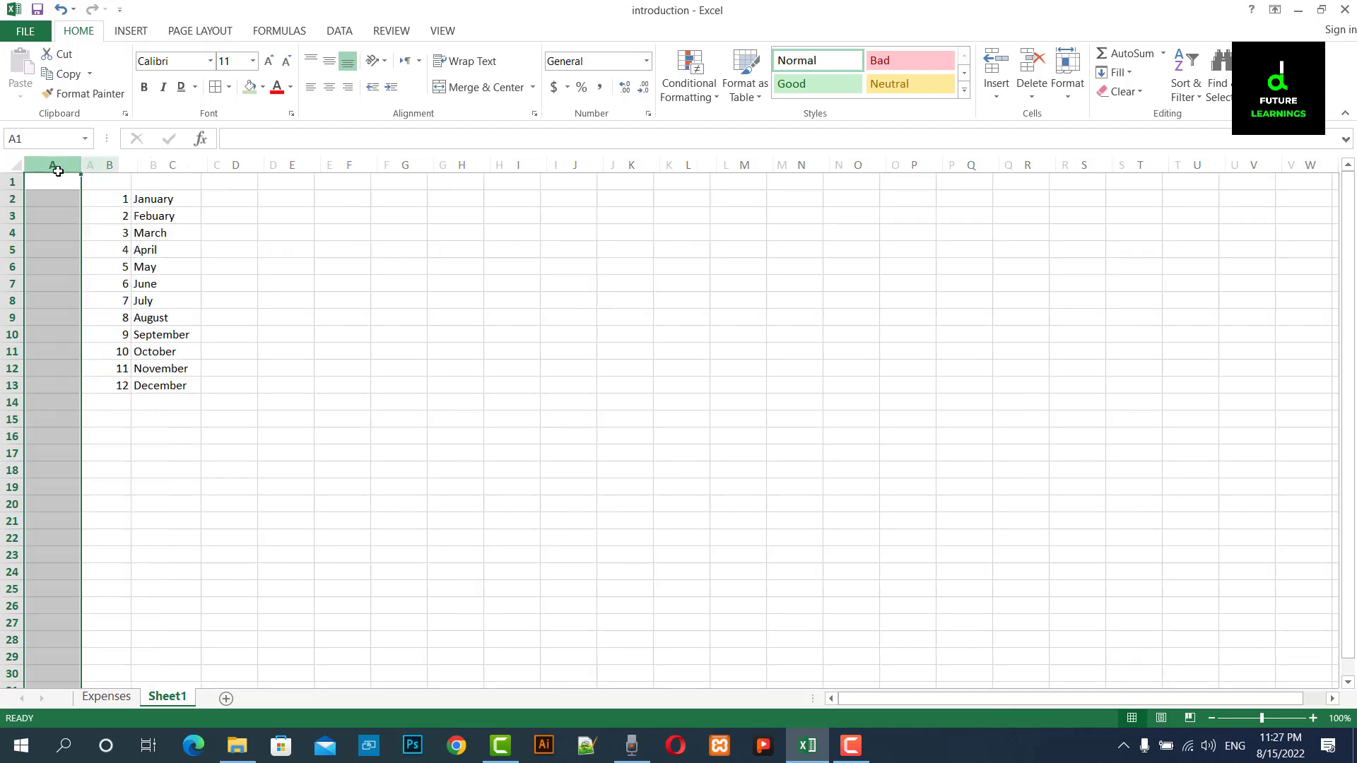
pyautogui.click(134, 198)
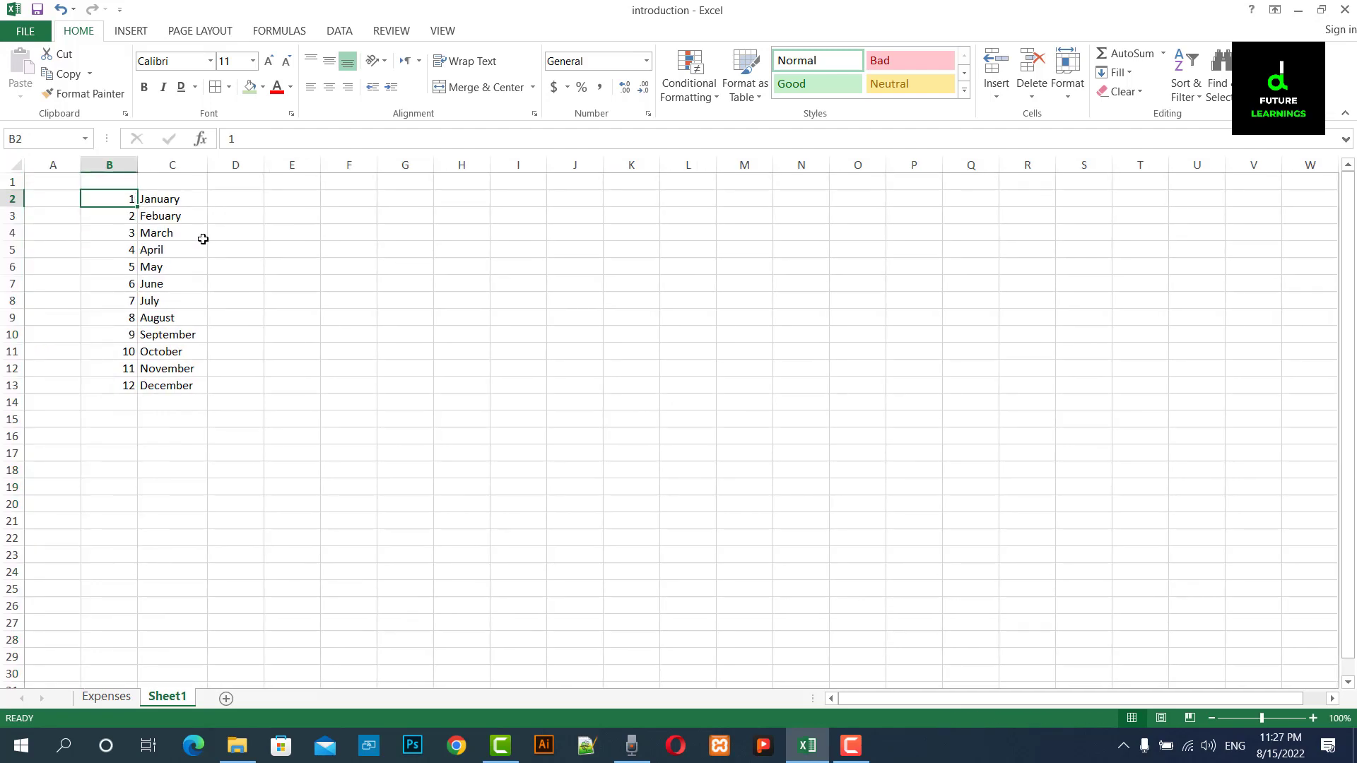
pyautogui.press('Right')
pyautogui.press('Right')
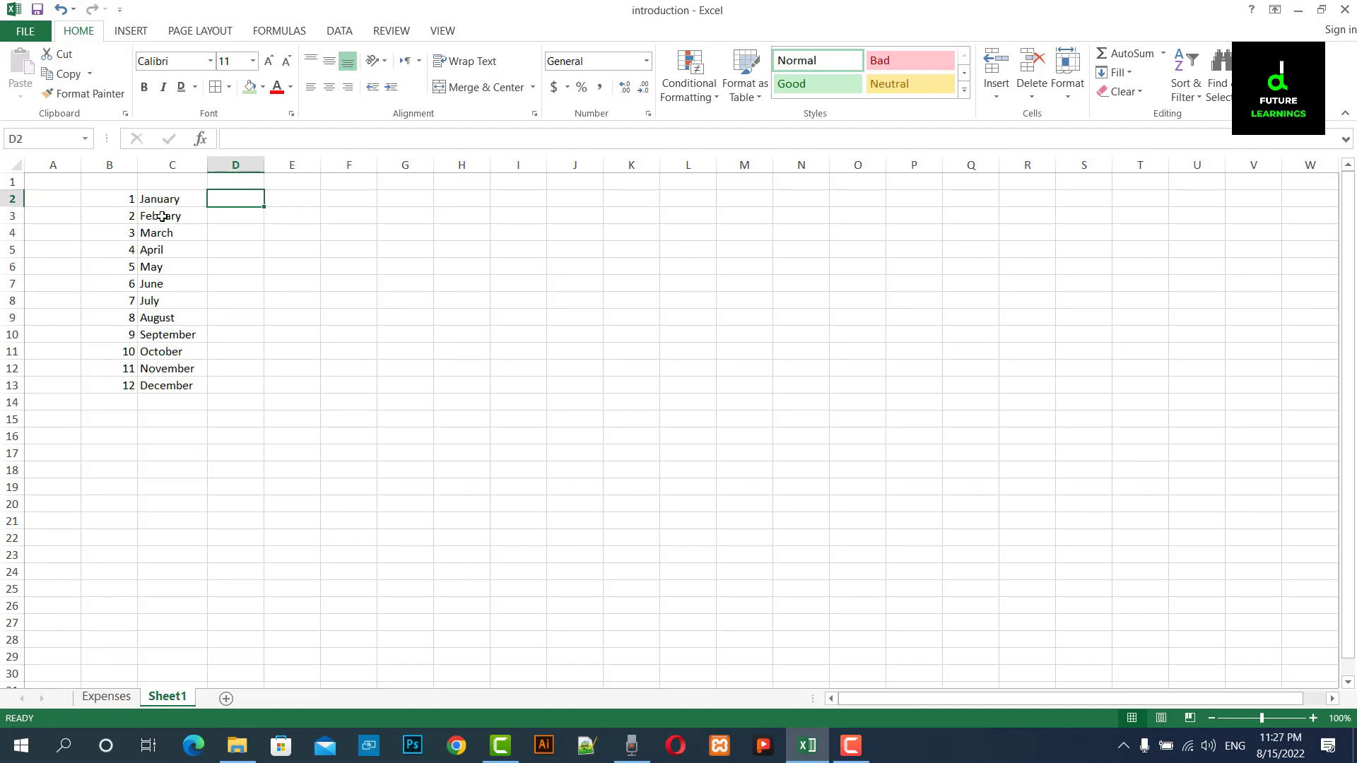
# On the Expenses sheet, select the Balance values and briefly view Quick Analysis options.
pyautogui.click(125, 698)
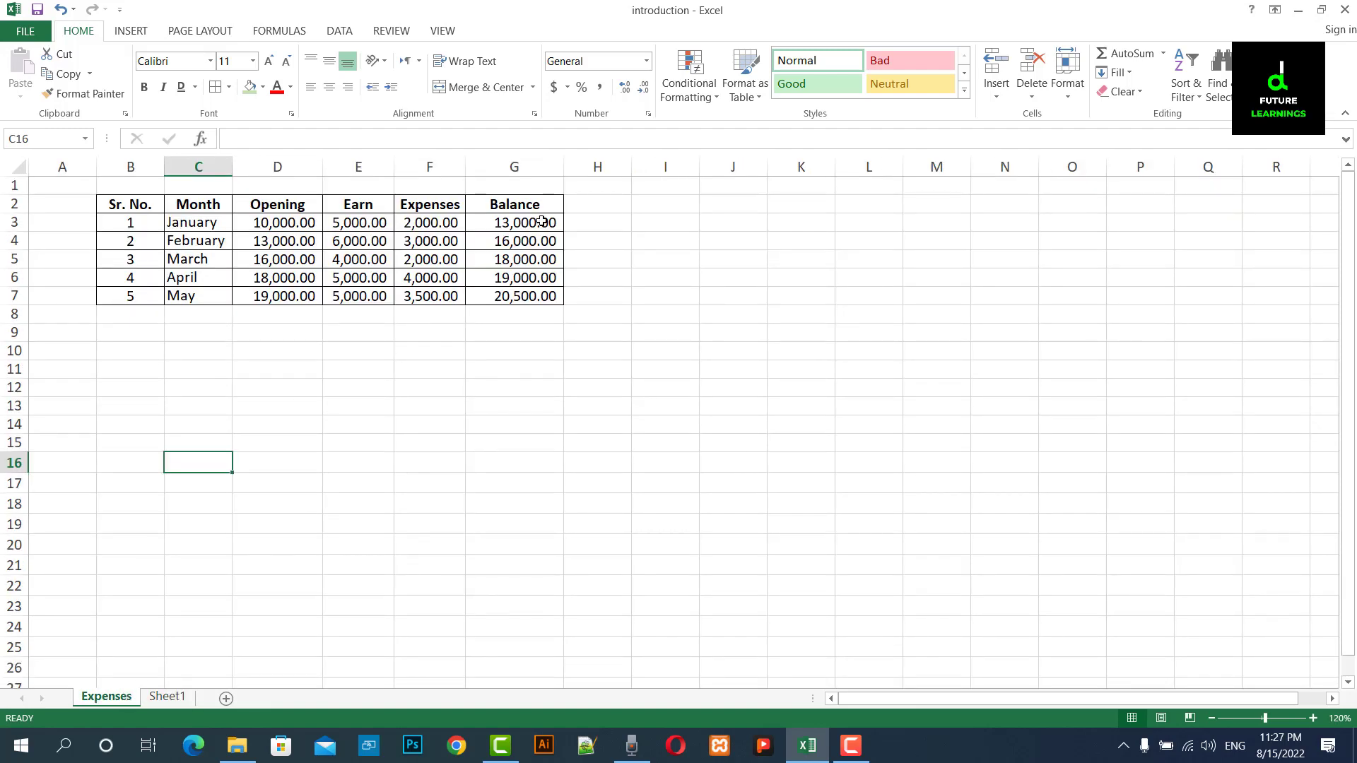
pyautogui.moveTo(541, 223); pyautogui.dragTo(538, 297)
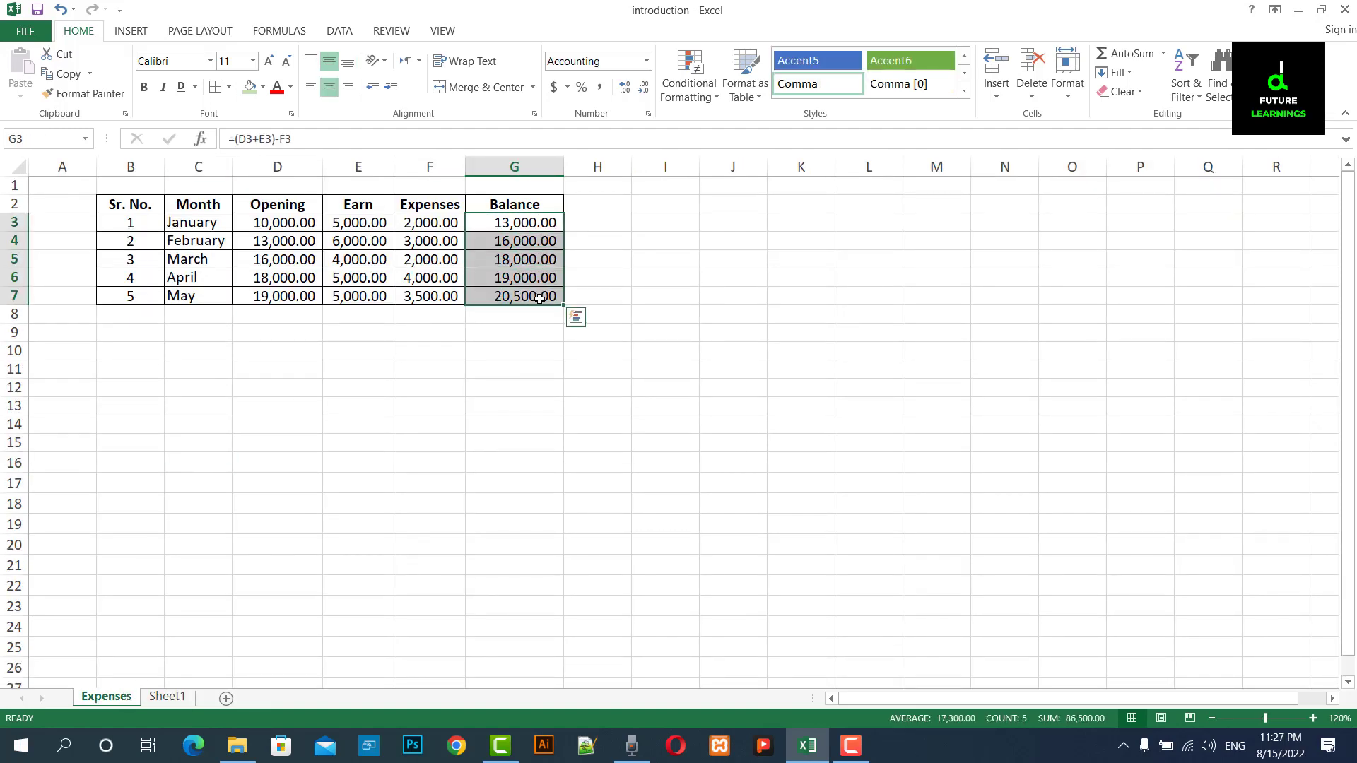
pyautogui.hotkey('ctrl', 'q')
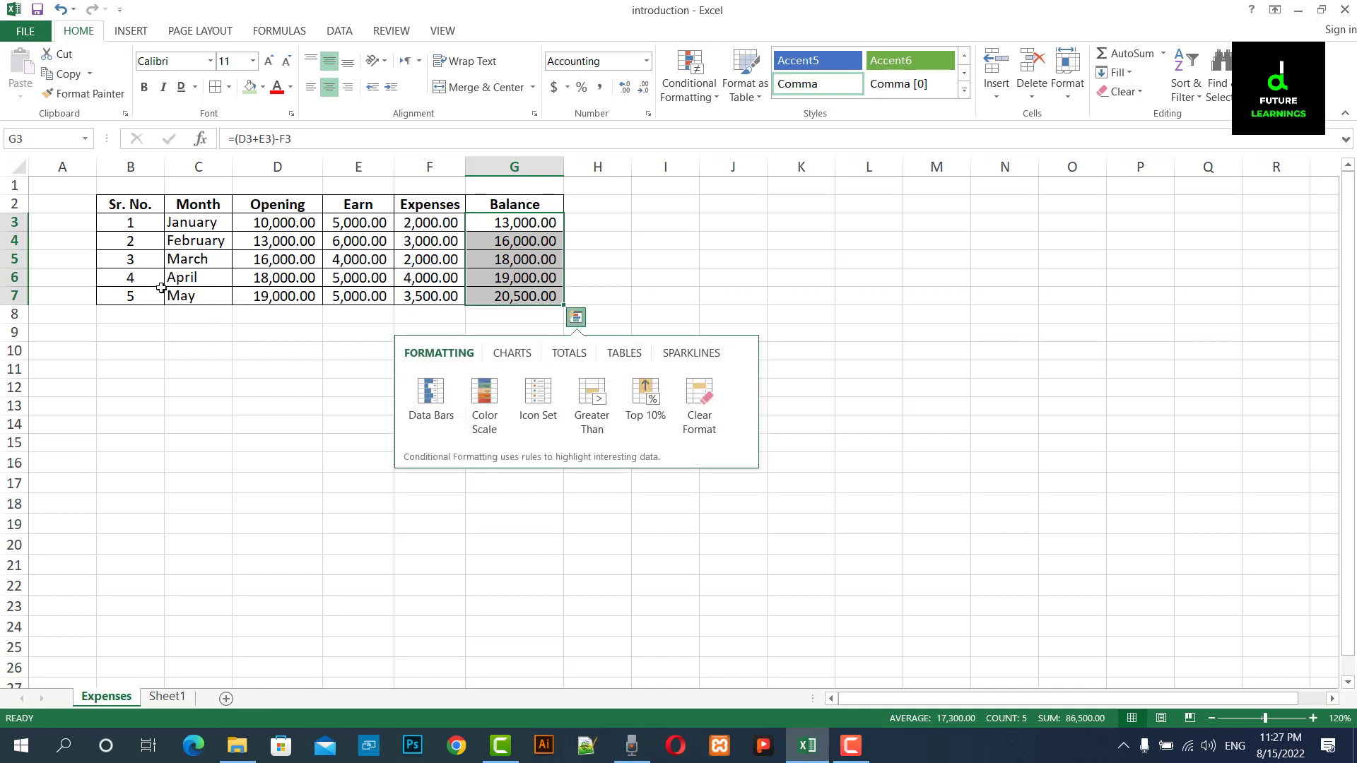
pyautogui.press('Escape')
pyautogui.click(208, 333)
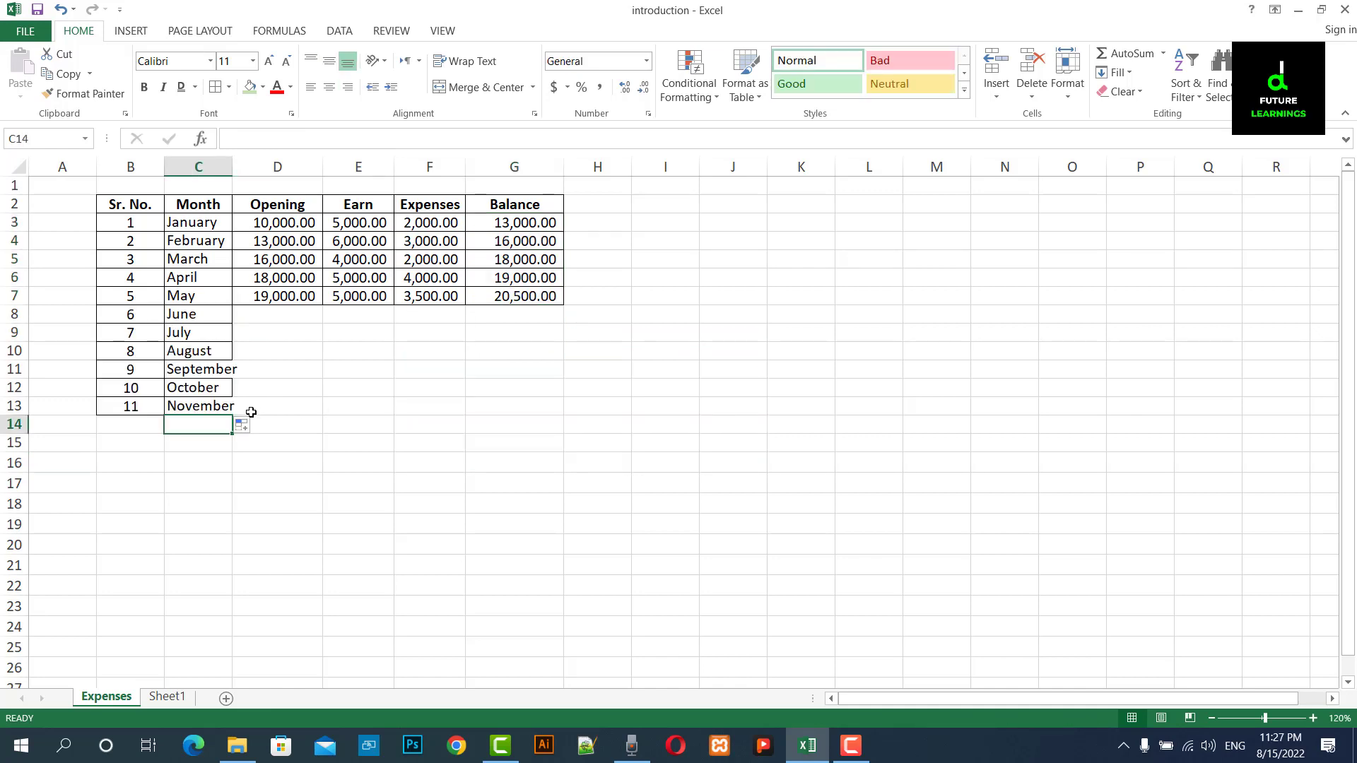
# Extend Sr. No. and Month down to 12 and December, and auto-fit the Month column.
pyautogui.click(136, 408)
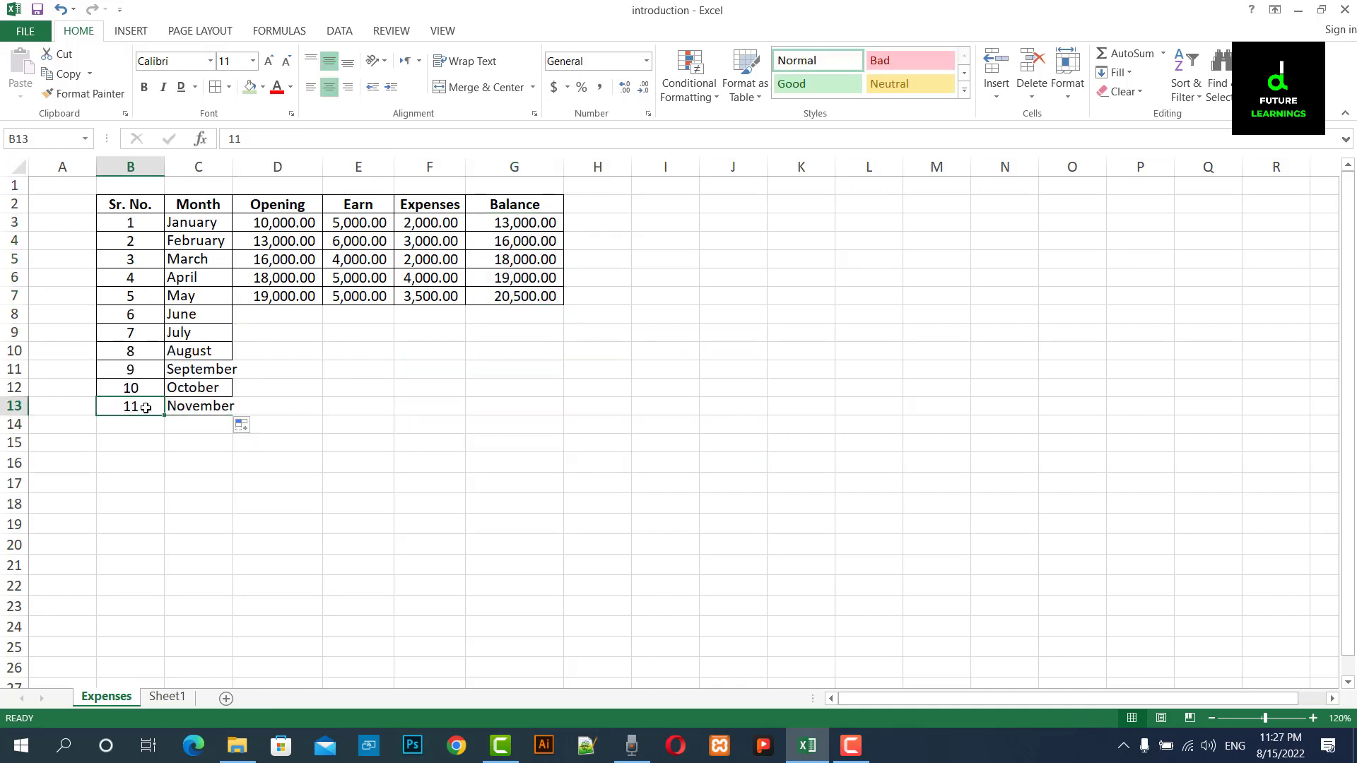
pyautogui.click(206, 409)
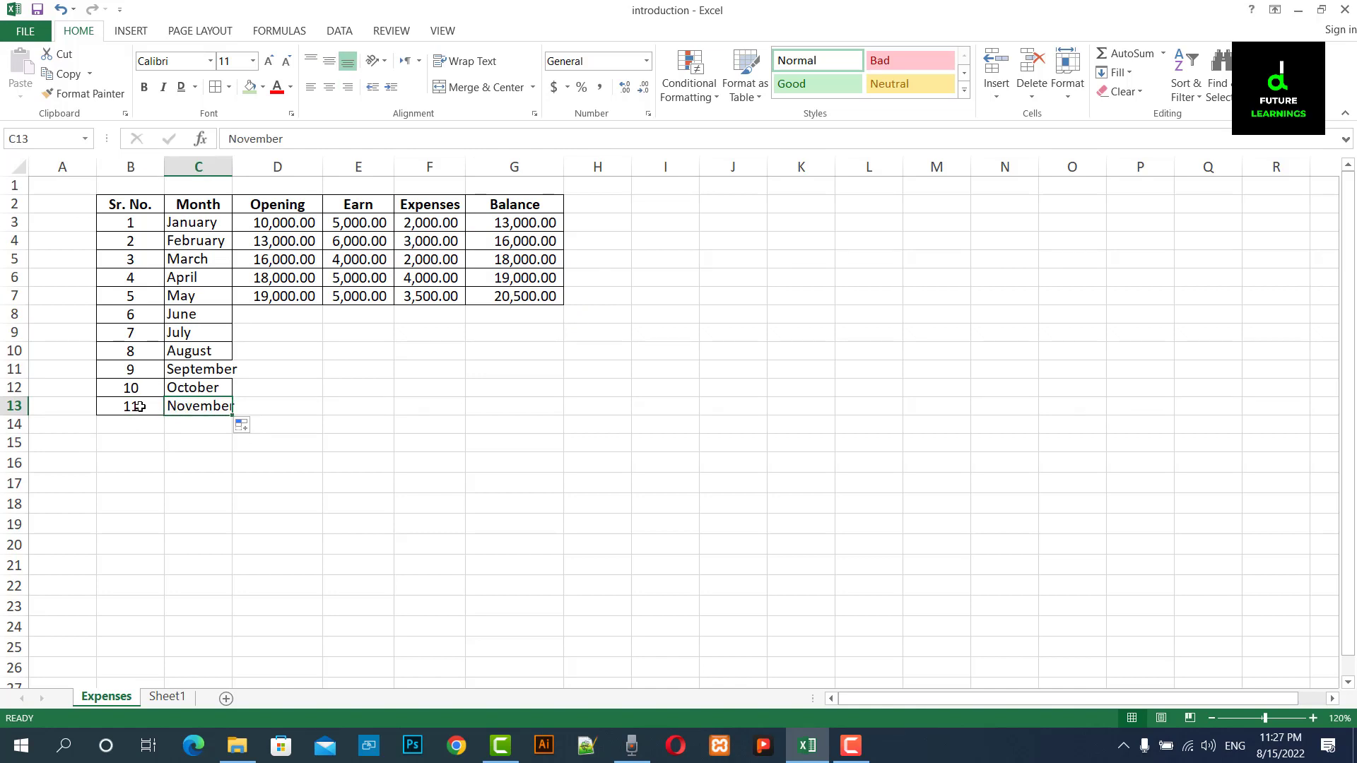
pyautogui.click(144, 405)
pyautogui.hotkey('shift', 'Right')
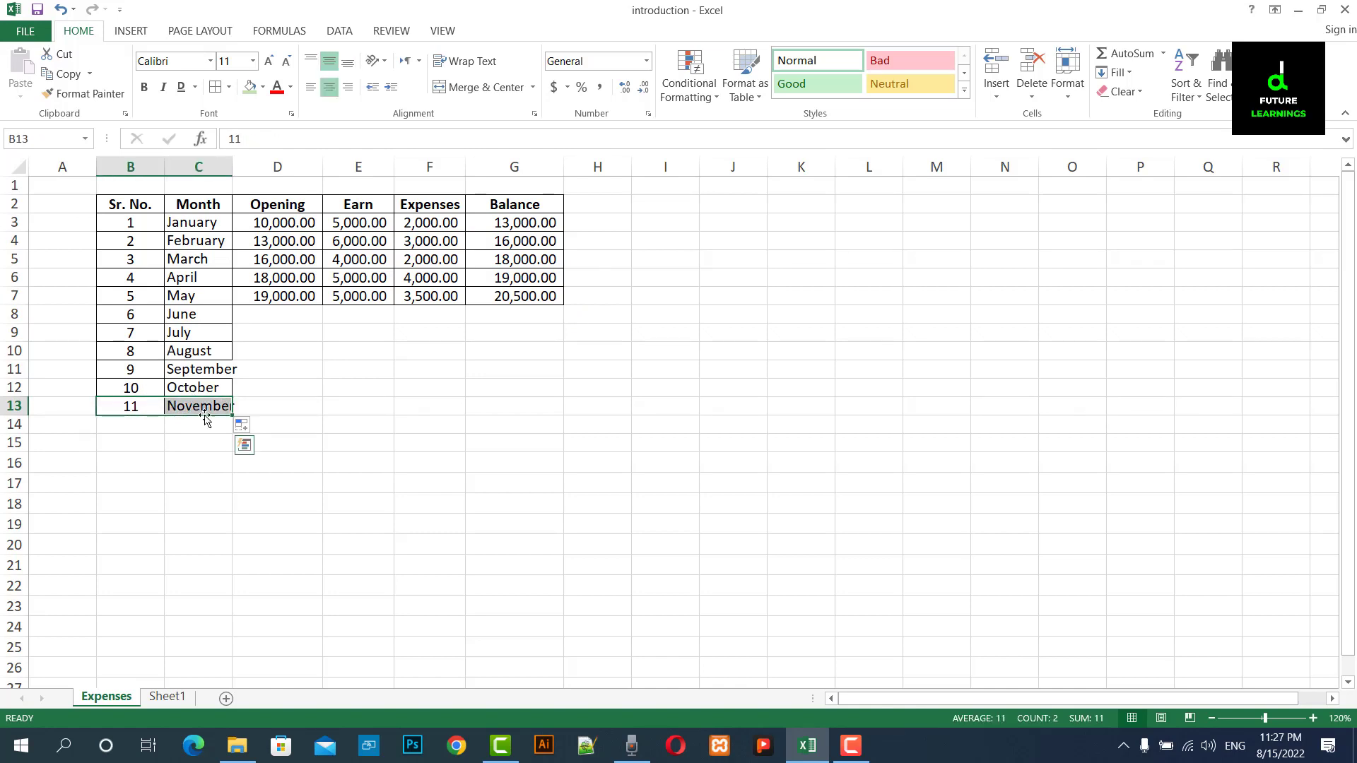
pyautogui.click(233, 427)
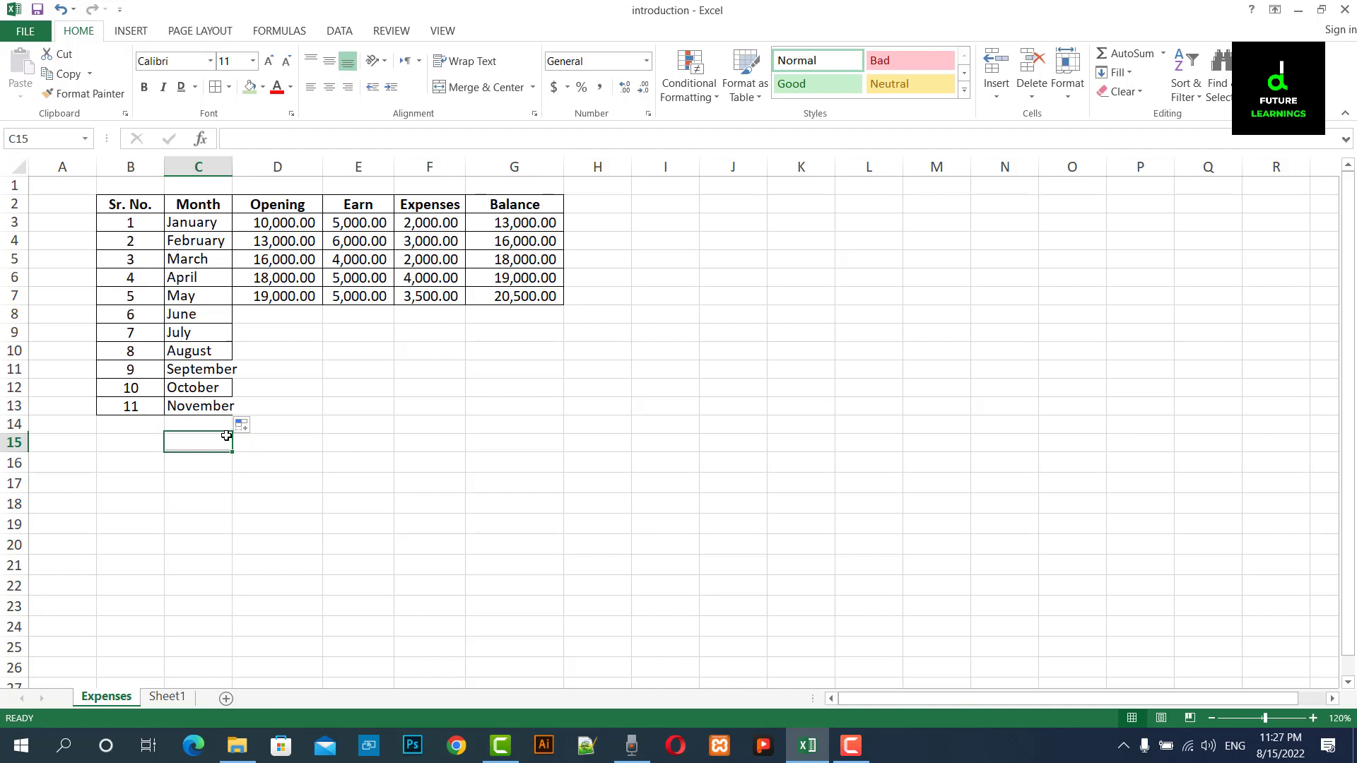
pyautogui.click(131, 404)
pyautogui.hotkey('shift', 'Right')
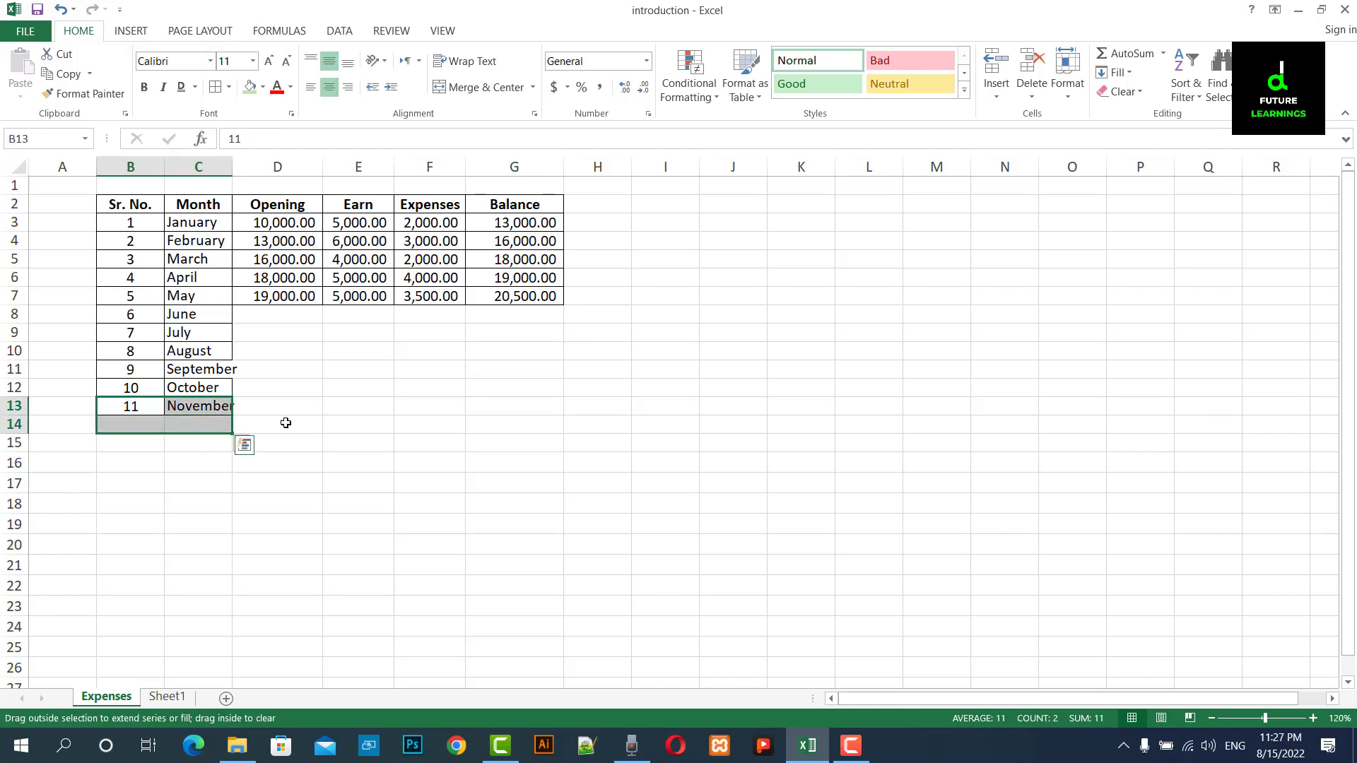
pyautogui.moveTo(232, 419); pyautogui.dragTo(285, 424)
pyautogui.click(359, 405)
pyautogui.doubleClick(232, 166)
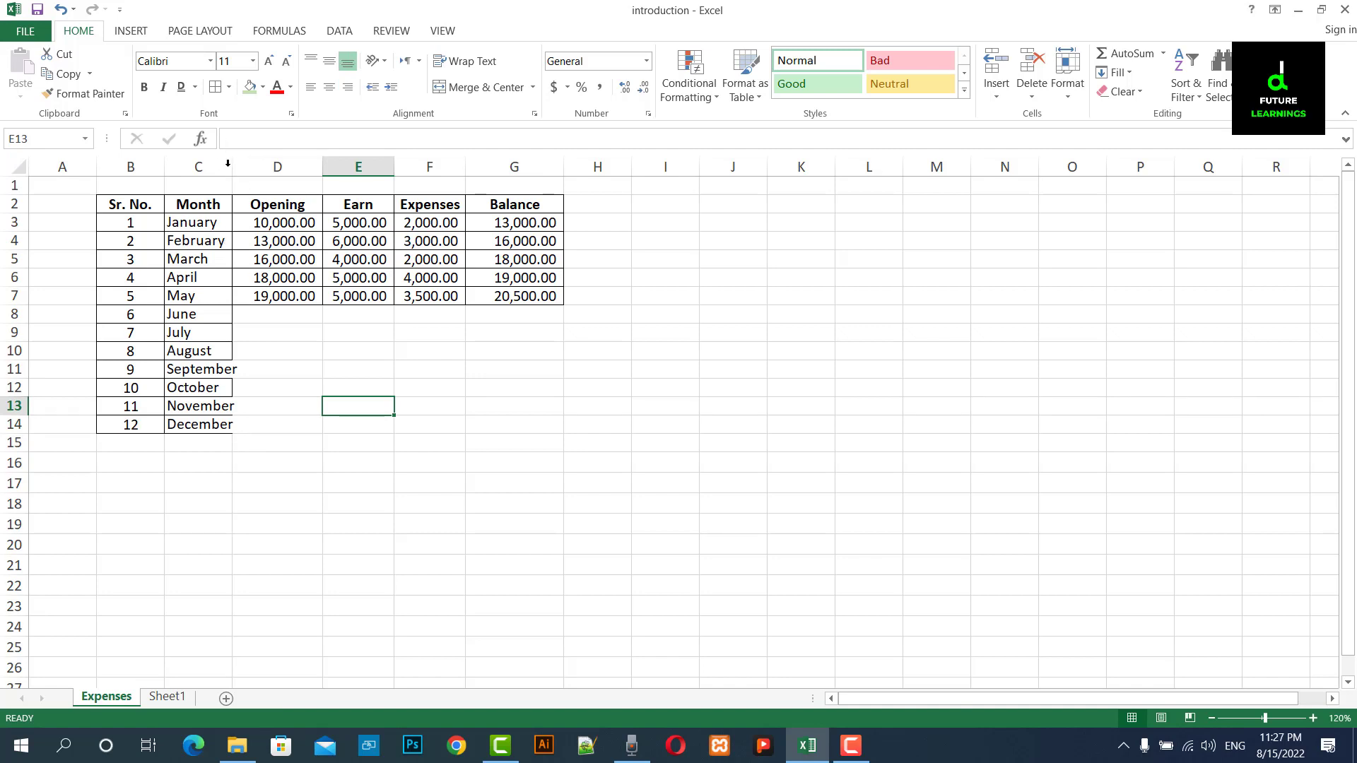
# Fill May's Opening through Balance down to December and set June's Earn to 6,000.
pyautogui.moveTo(273, 297); pyautogui.dragTo(564, 296)
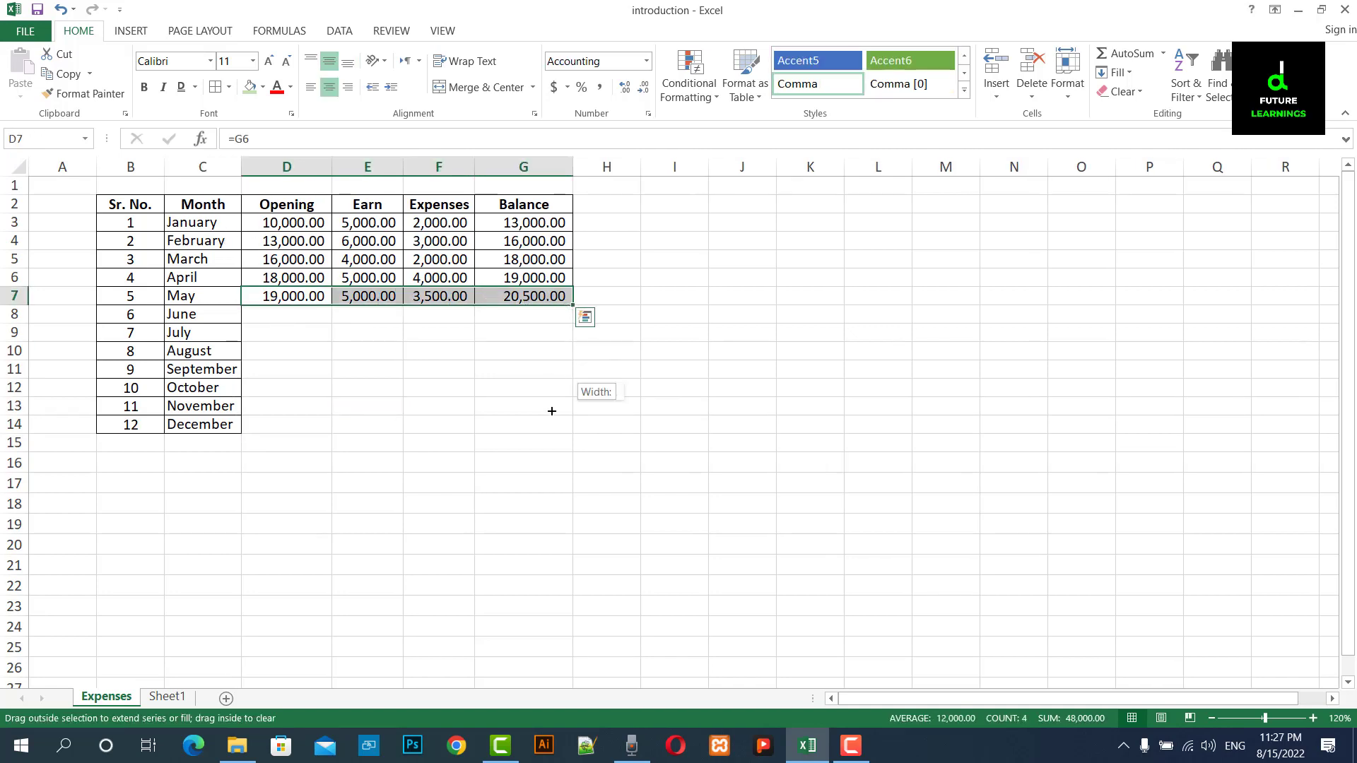
pyautogui.moveTo(573, 305); pyautogui.dragTo(552, 439)
pyautogui.click(651, 388)
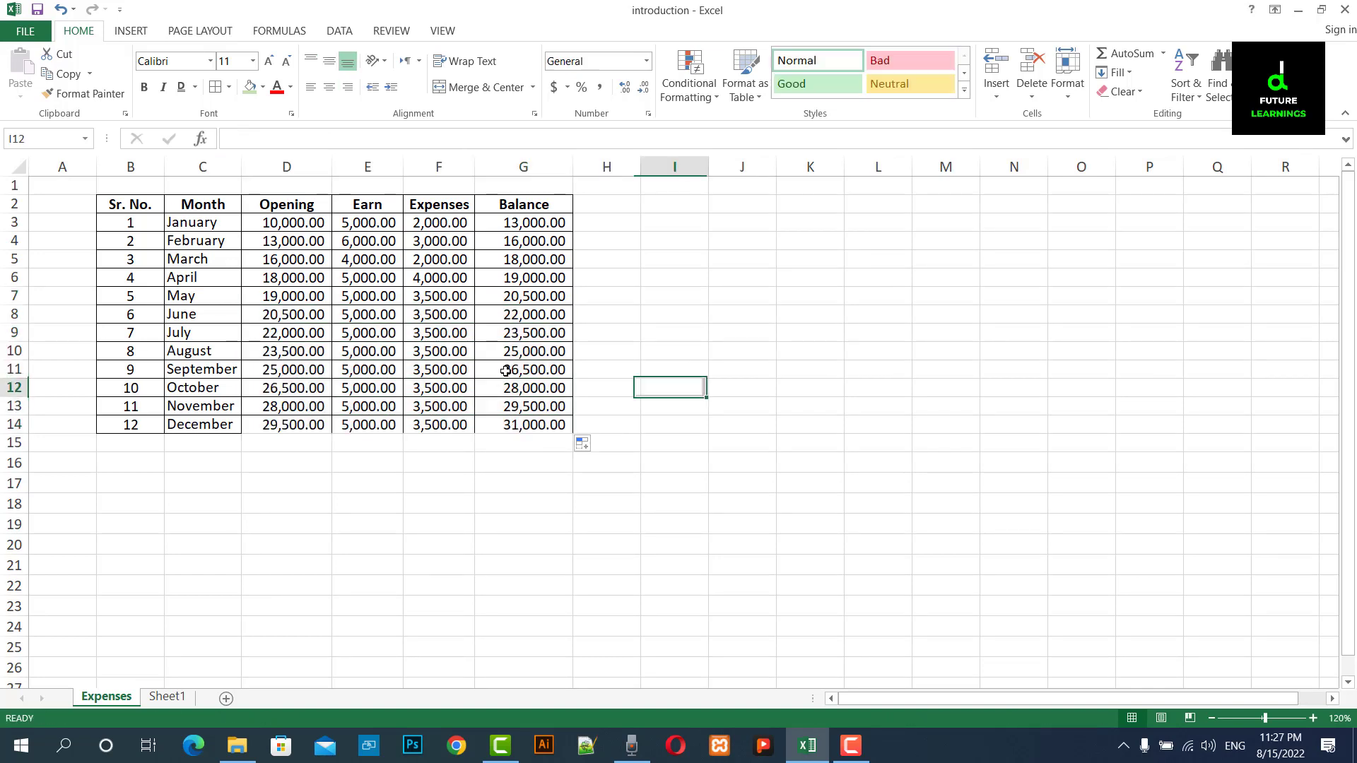
pyautogui.click(375, 316)
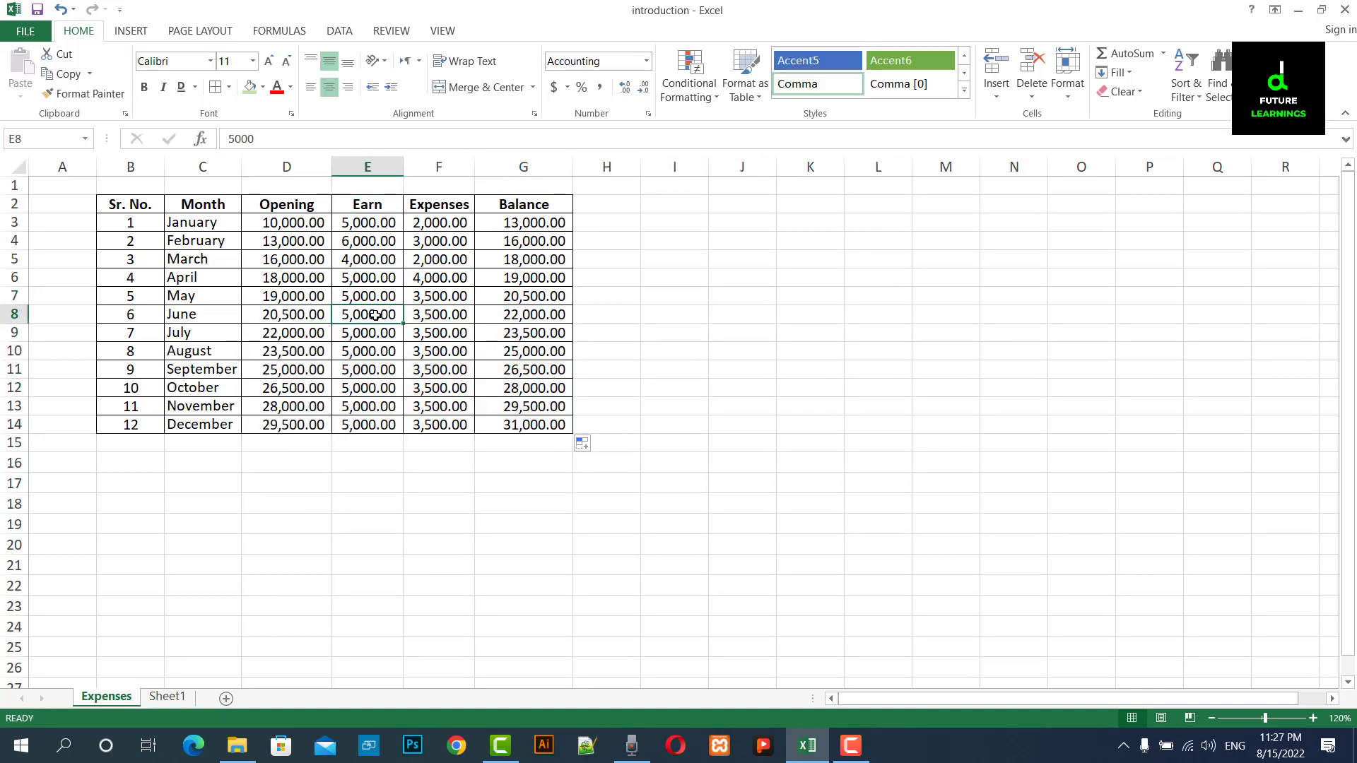
pyautogui.write('6000')
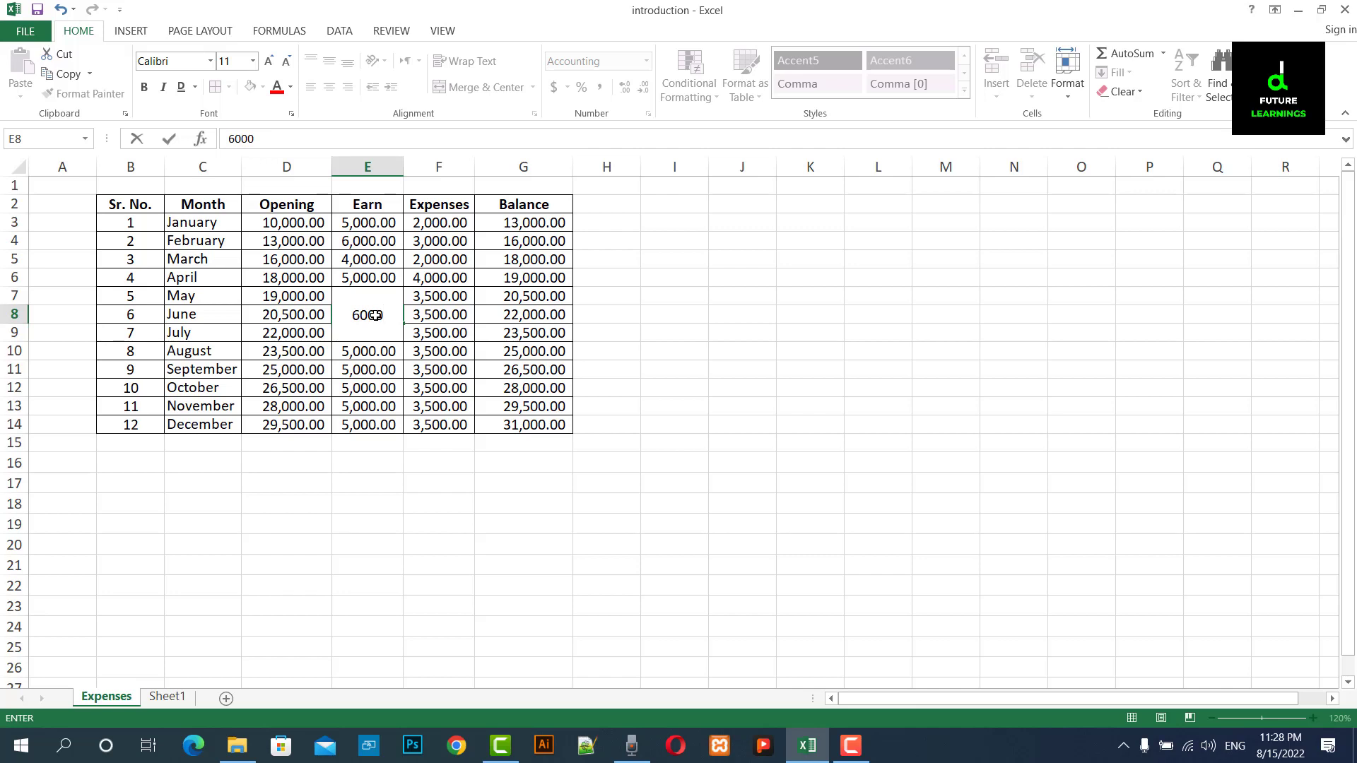
pyautogui.press('Return')
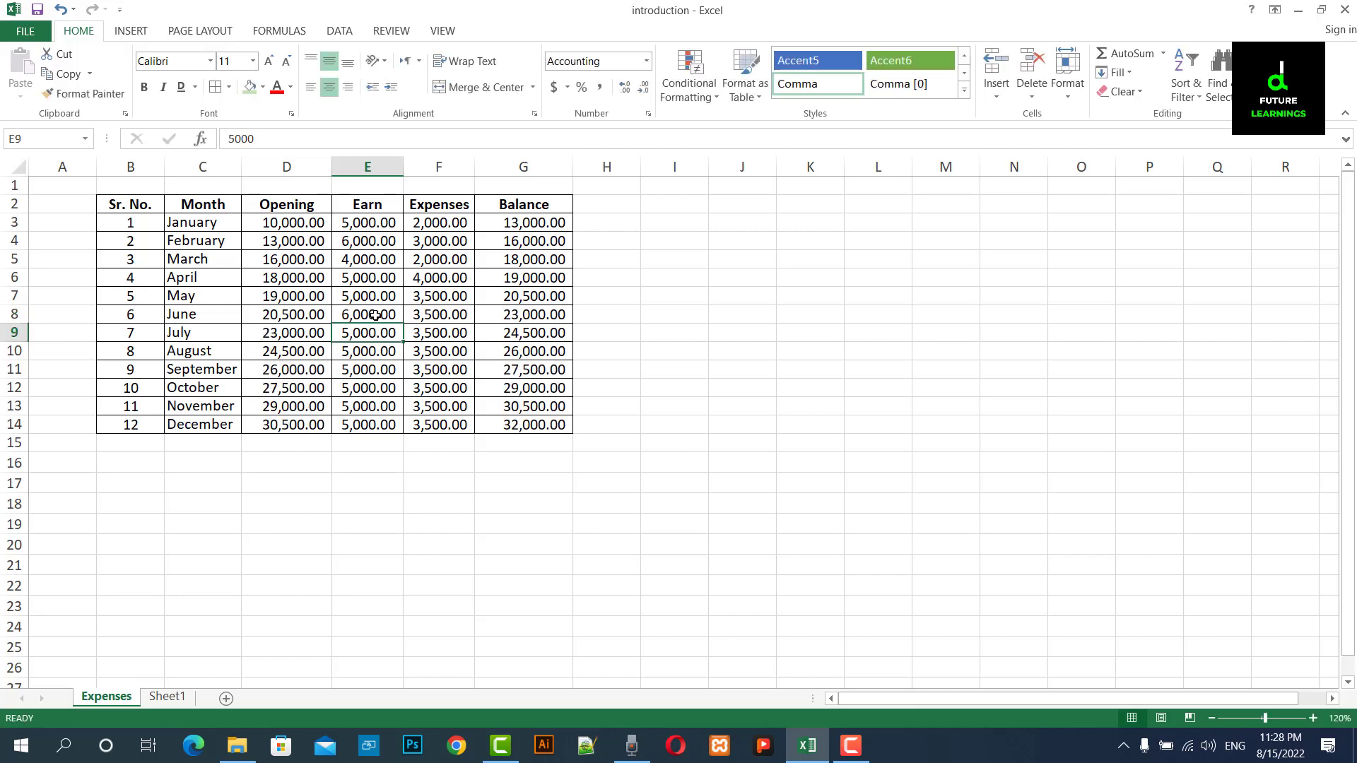
# Enter July through October earnings of 7,000, 5,000, 6,000 and 6,100.
pyautogui.write('7000')
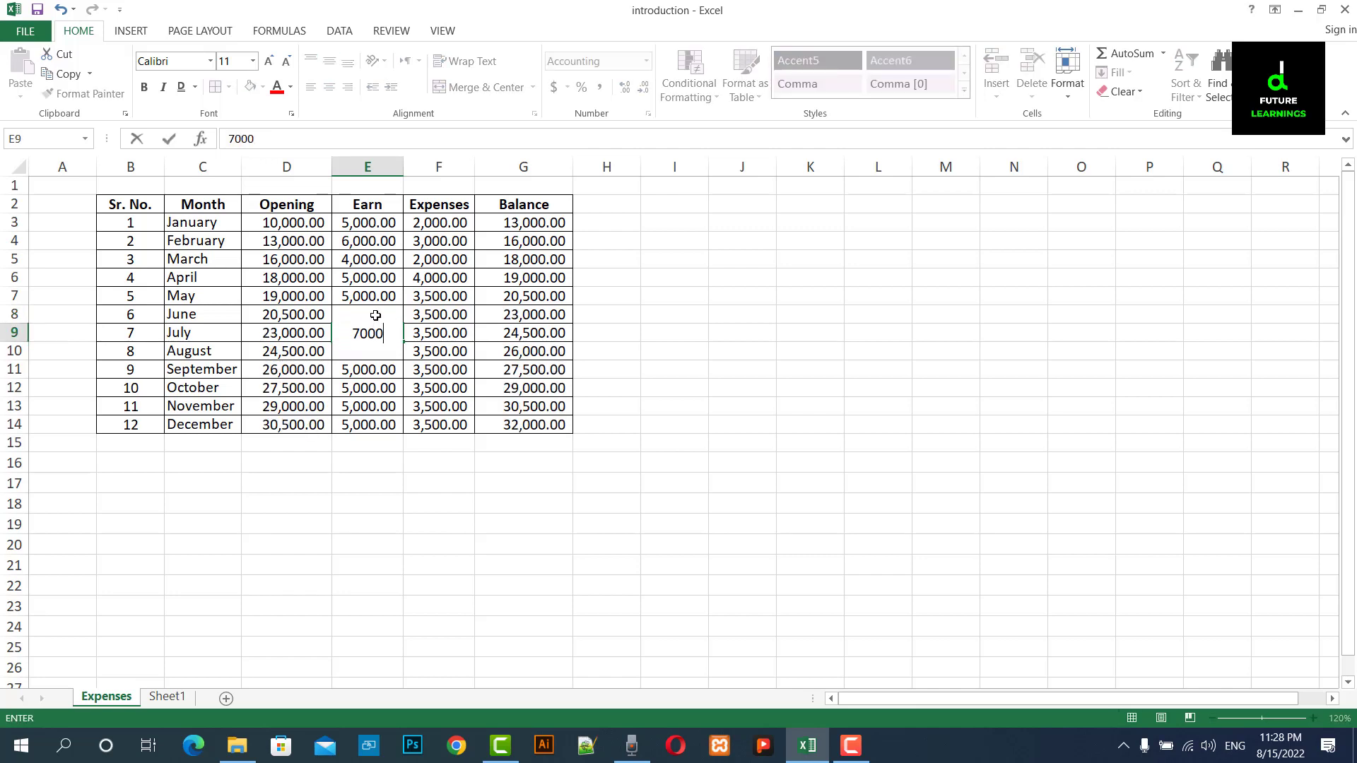
pyautogui.press('Return')
pyautogui.write('5')
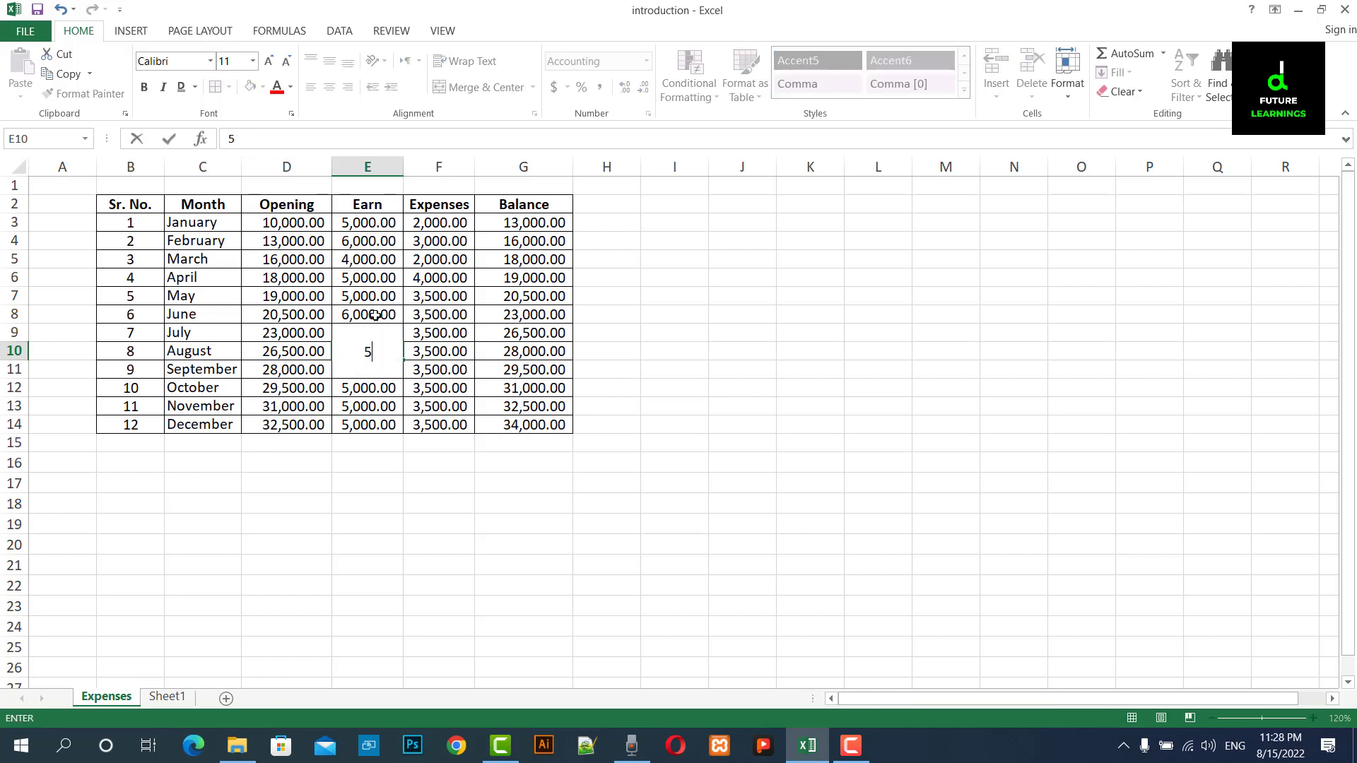
pyautogui.write('000')
pyautogui.press('Return')
pyautogui.write('6')
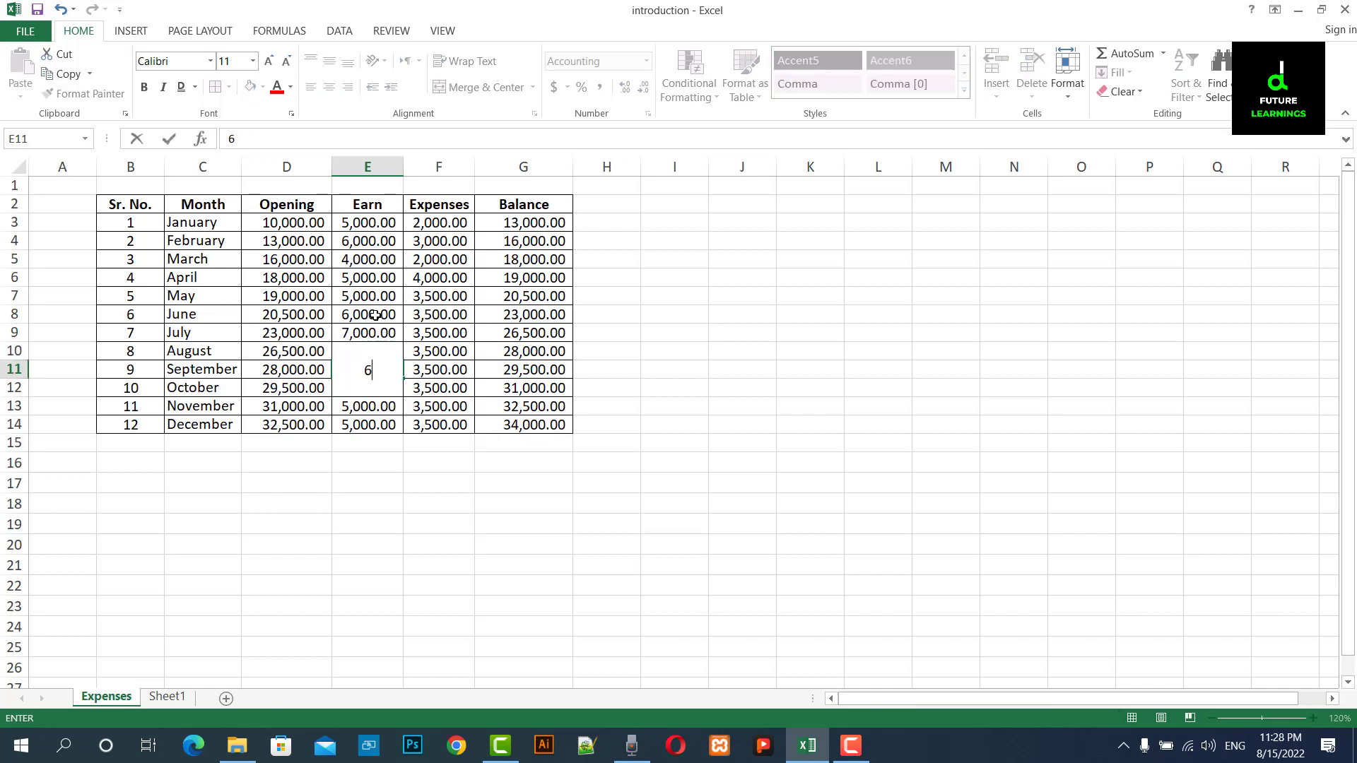
pyautogui.write('000')
pyautogui.press('Return')
pyautogui.write('61')
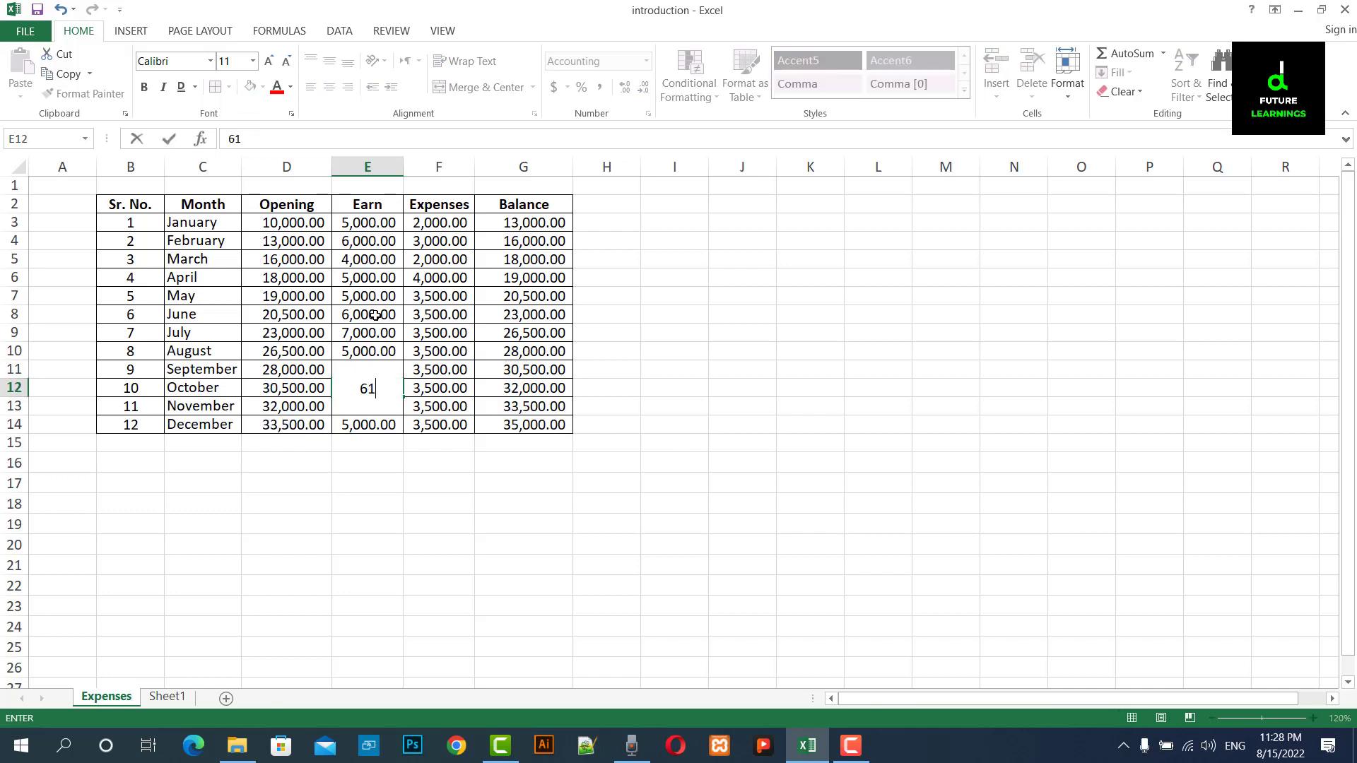
pyautogui.write('00')
pyautogui.press('Return')
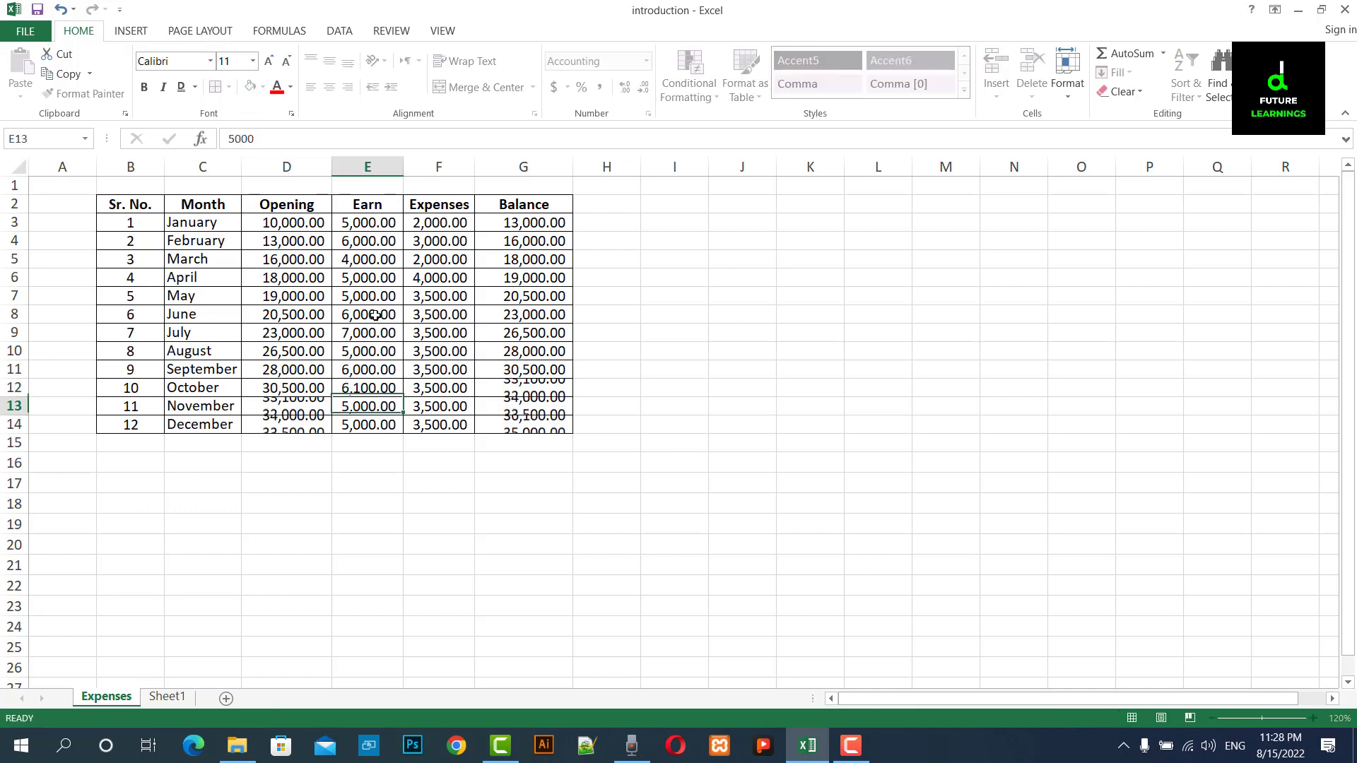
# Set November's earnings to 6,600 and December's to 5,100, then review the Balance figures.
pyautogui.write('2')
pyautogui.press('Return')
pyautogui.press('Return')
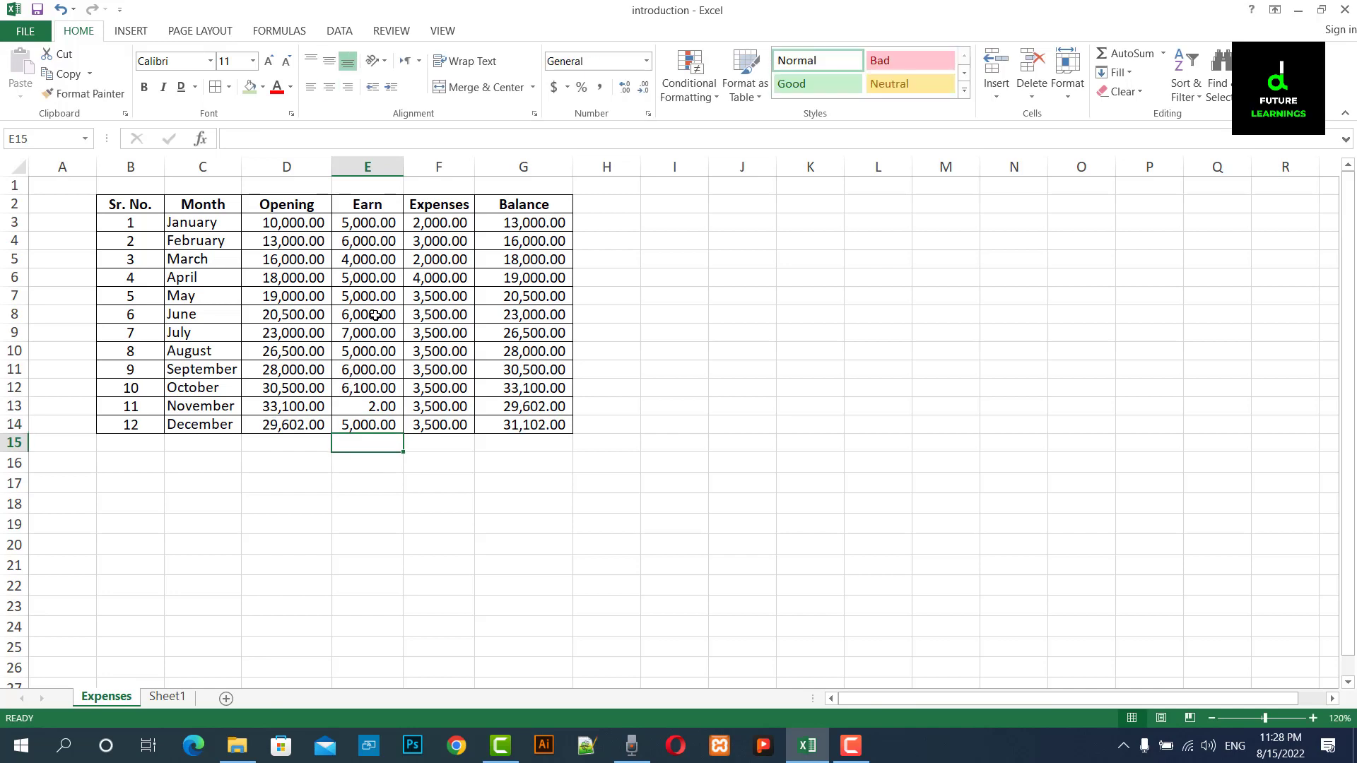
pyautogui.press('Up')
pyautogui.press('Up')
pyautogui.write('6')
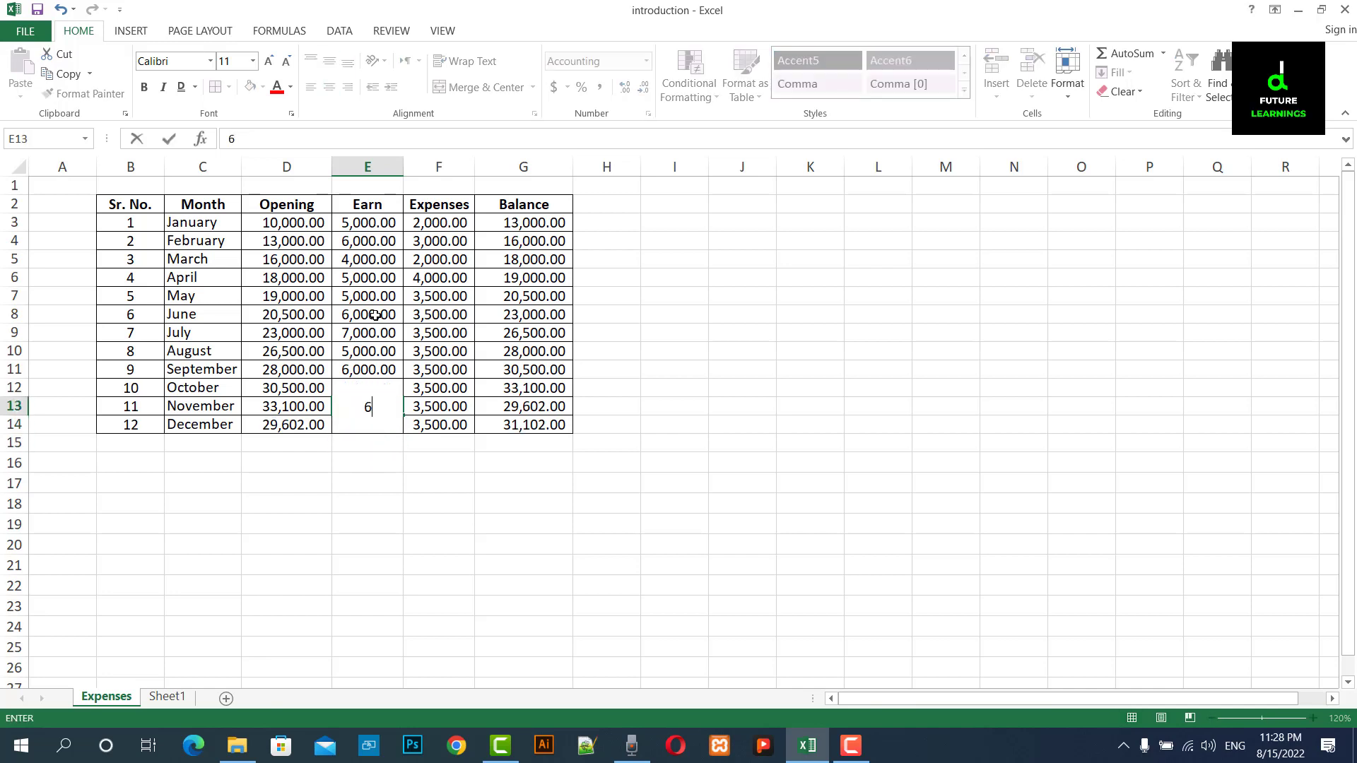
pyautogui.write(',600')
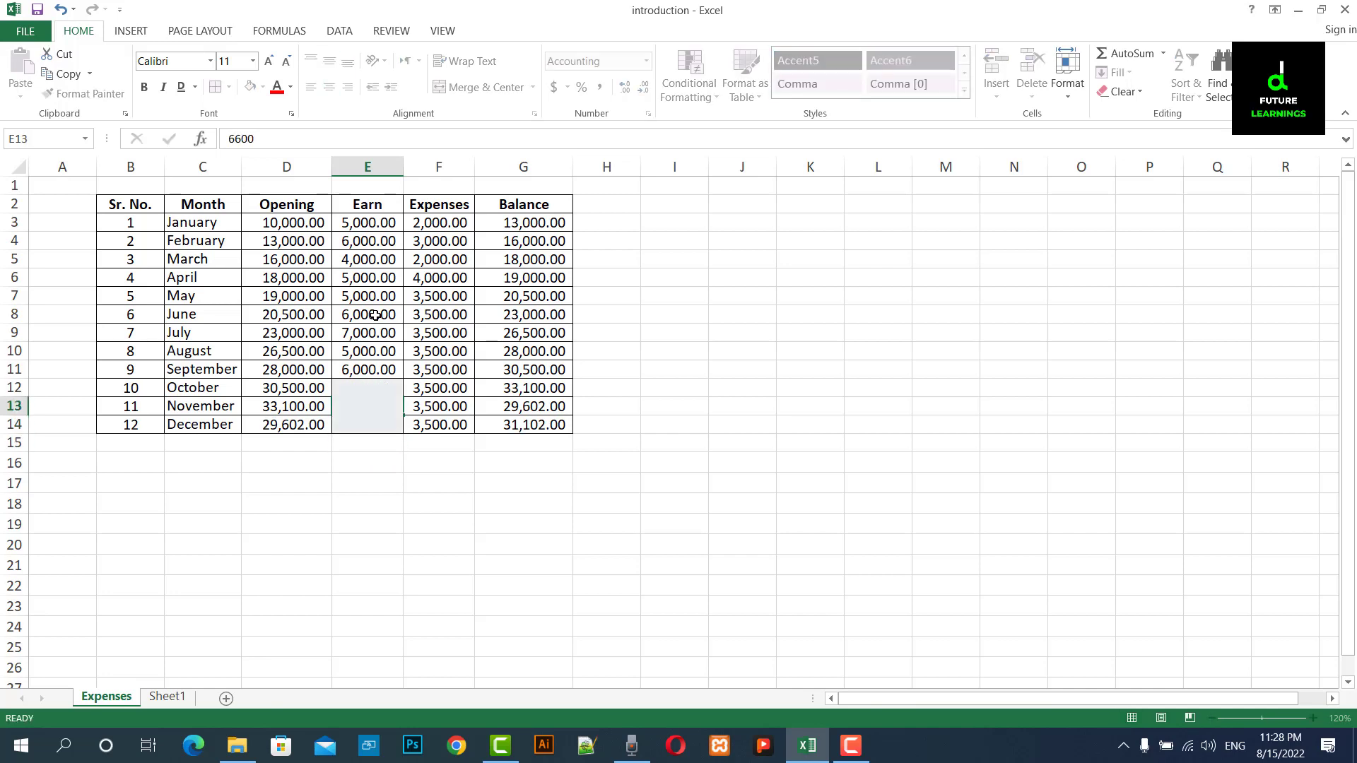
pyautogui.press('Return')
pyautogui.write('5,1')
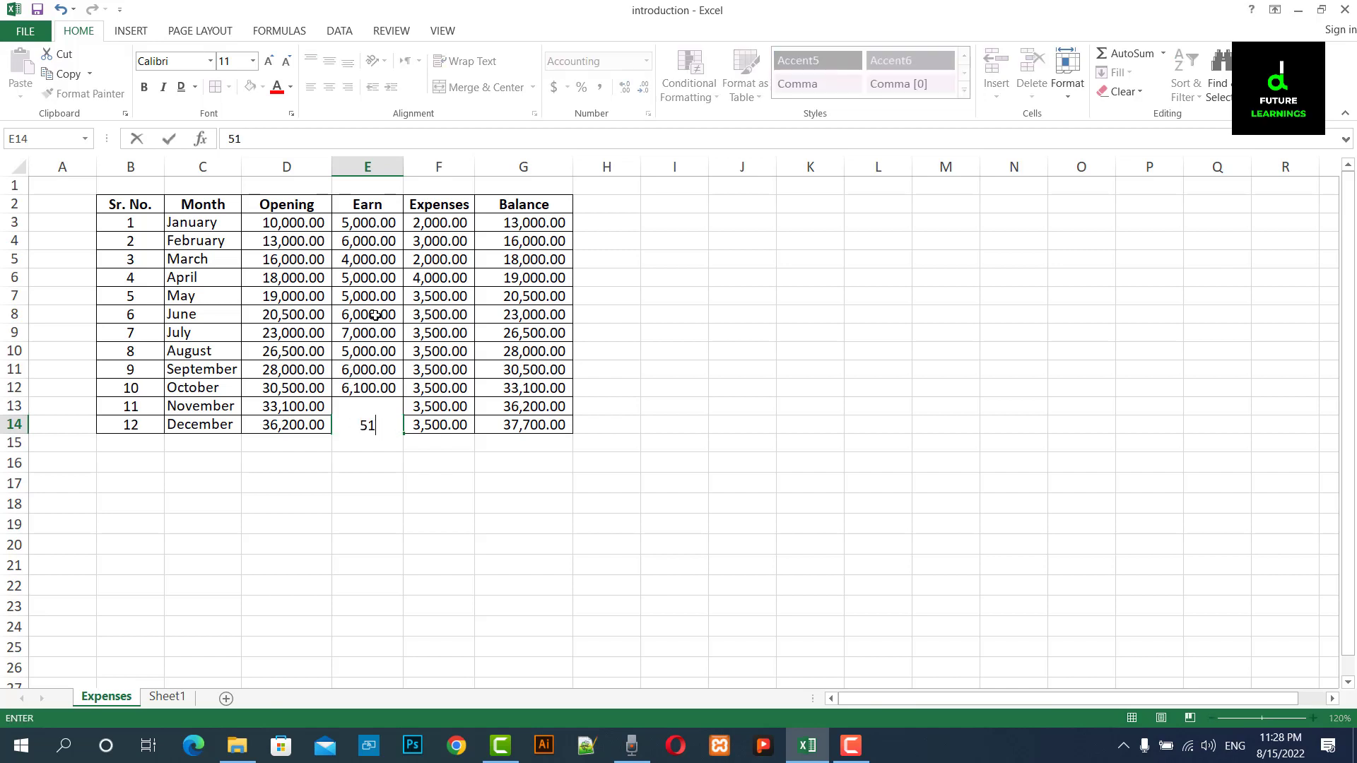
pyautogui.write('00')
pyautogui.press('Return')
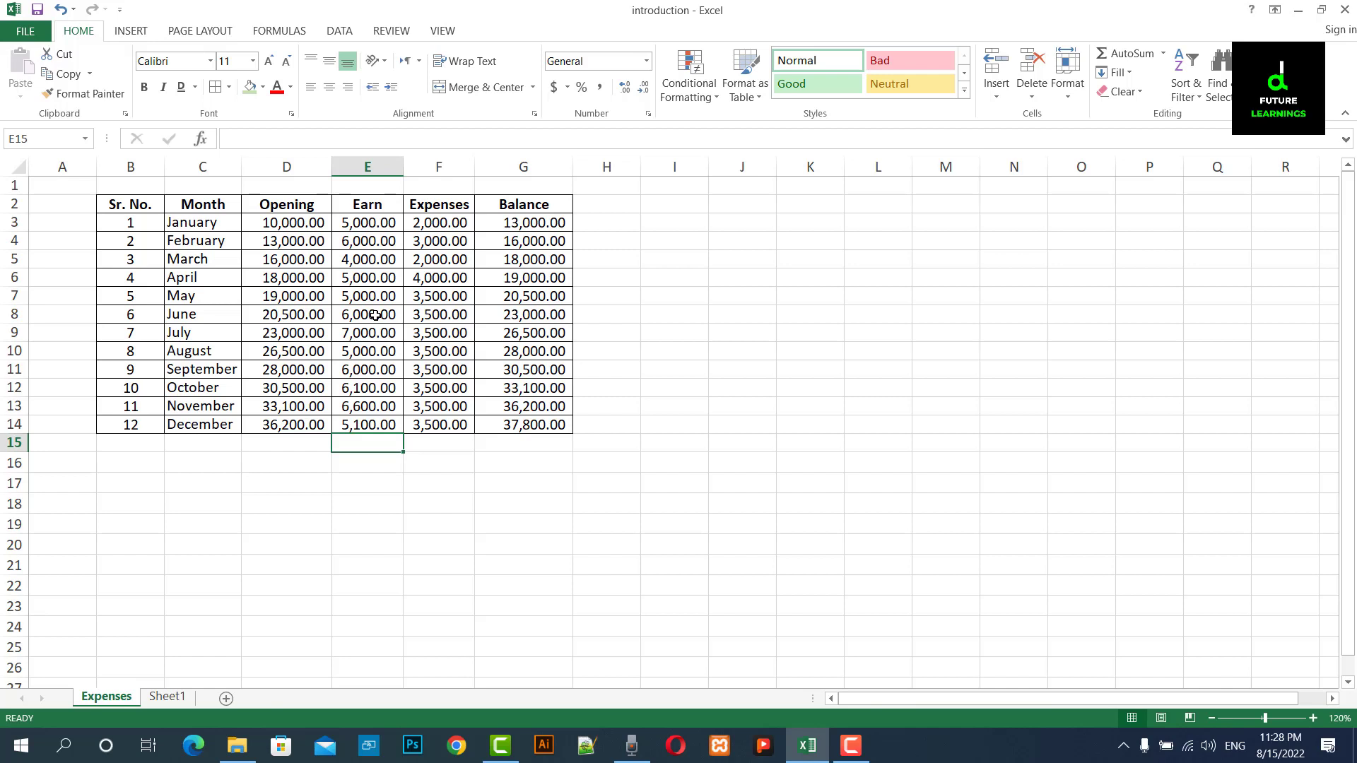
pyautogui.moveTo(544, 223); pyautogui.dragTo(539, 424)
# Enter July's expense as 4,500, correcting the mistyped 45,000.
pyautogui.click(539, 424)
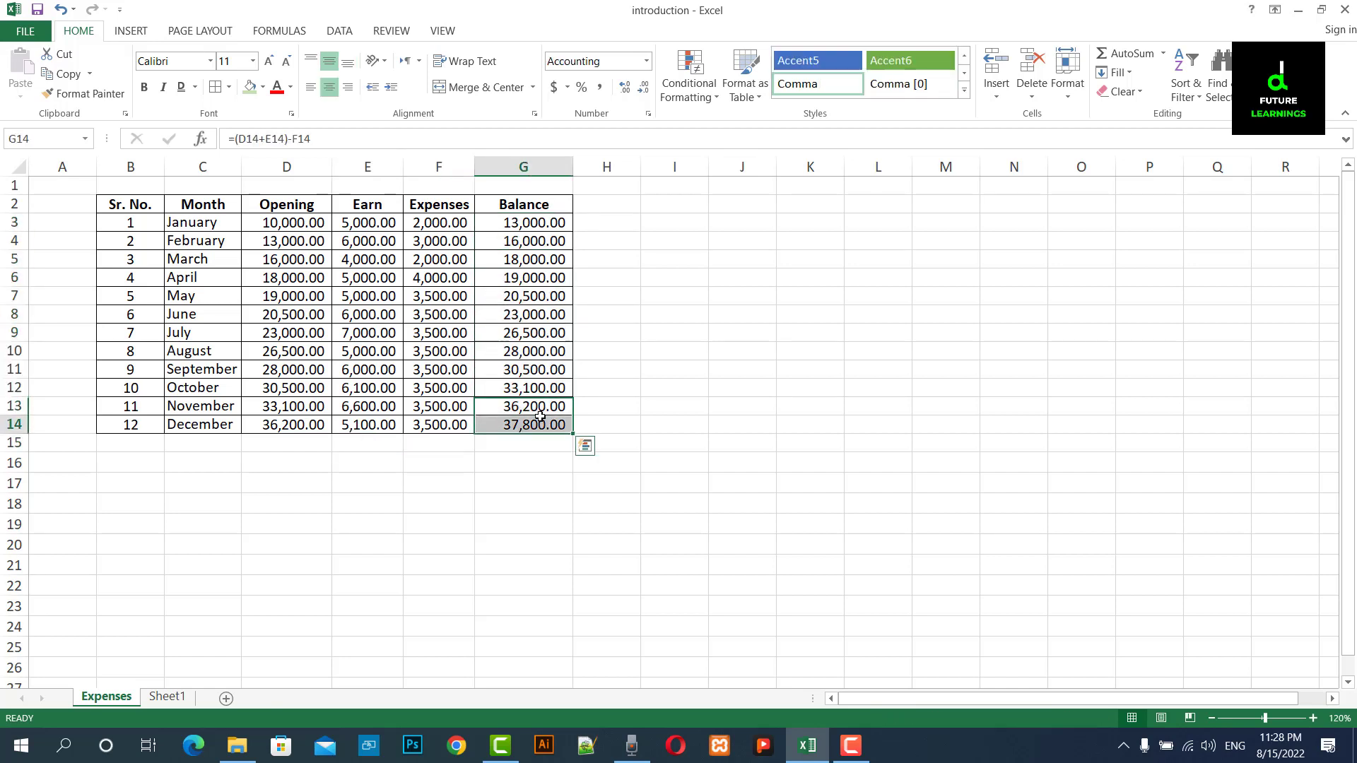
pyautogui.click(441, 222)
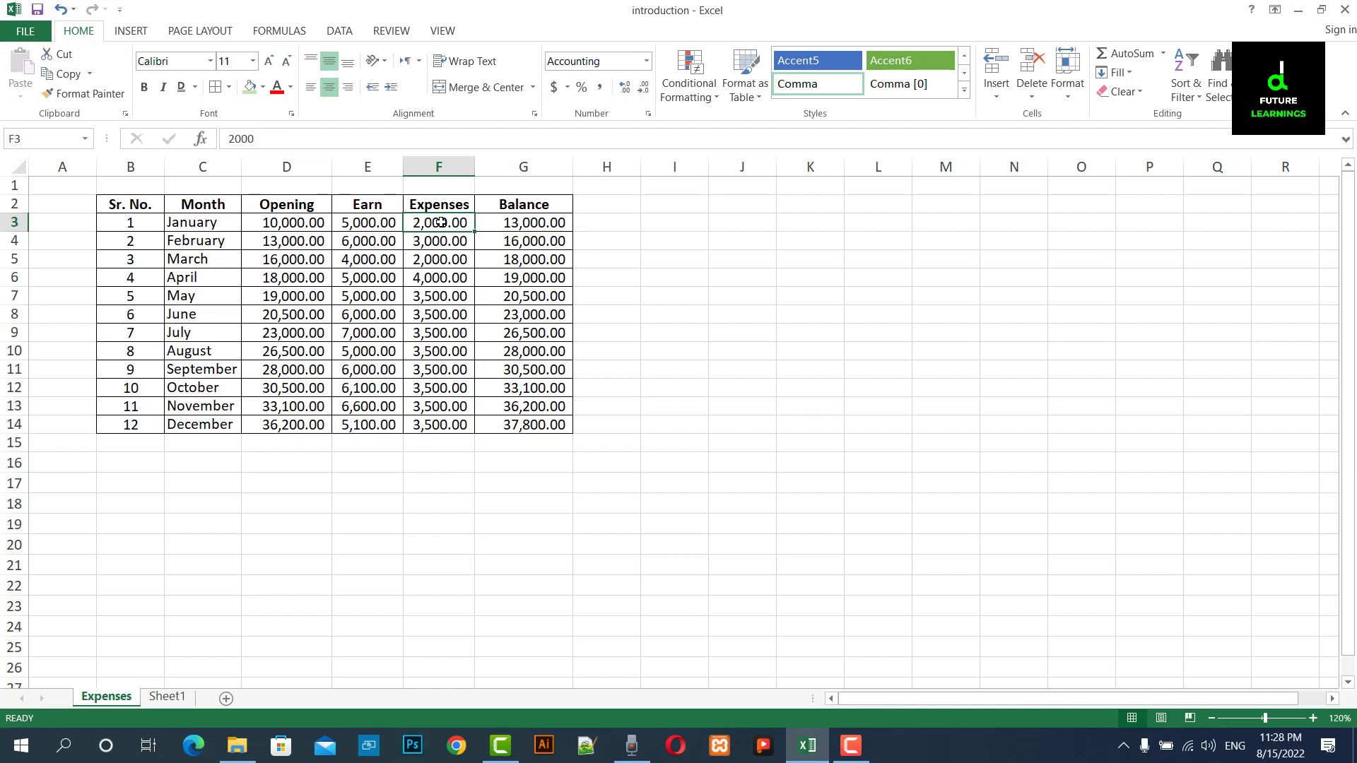
pyautogui.click(449, 335)
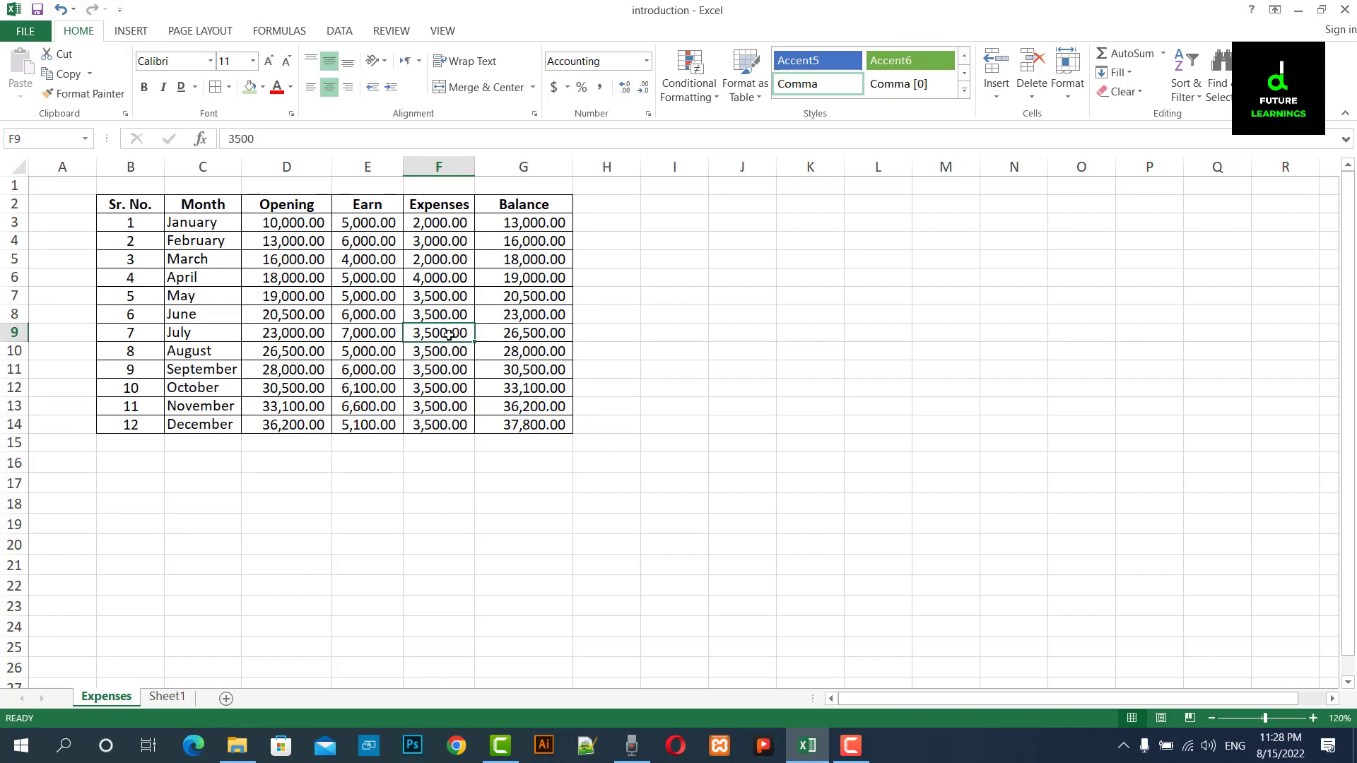
pyautogui.write('45000')
pyautogui.press('Return')
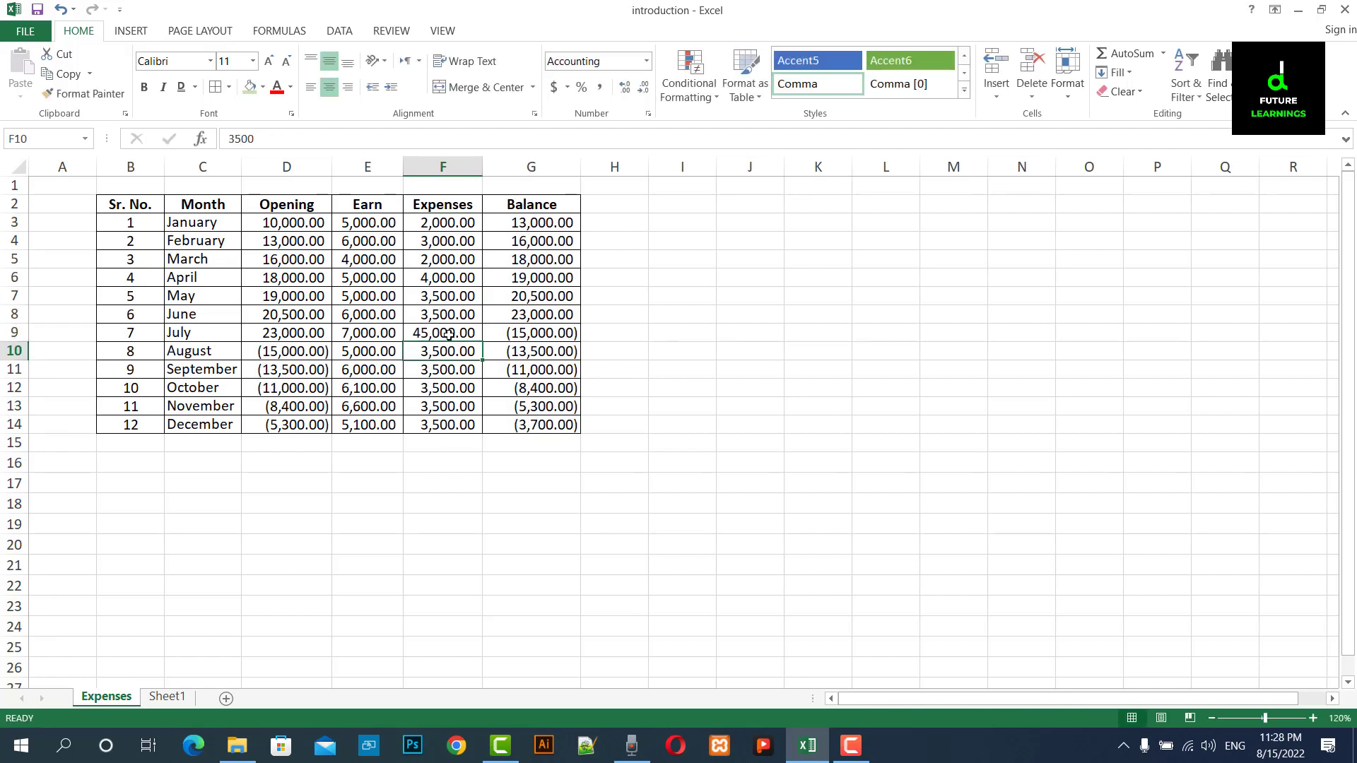
pyautogui.click(448, 334)
pyautogui.doubleClick(449, 334)
pyautogui.press('BackSpace')
pyautogui.press('BackSpace')
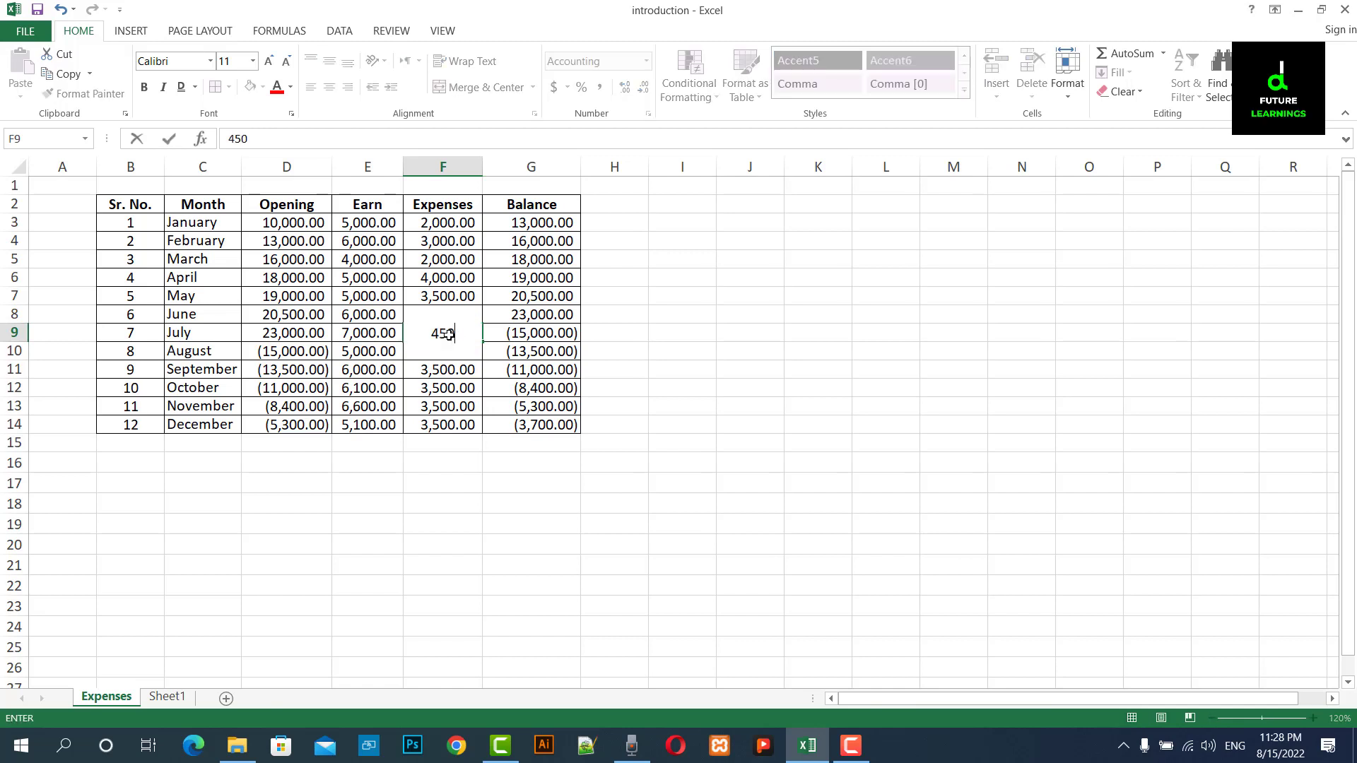
pyautogui.write('0')
pyautogui.press('Return')
# Set August's expense to 6,500 and September's to 2,500.
pyautogui.press('F2')
pyautogui.press('BackSpace')
pyautogui.press('BackSpace')
pyautogui.press('BackSpace')
pyautogui.write('6,5')
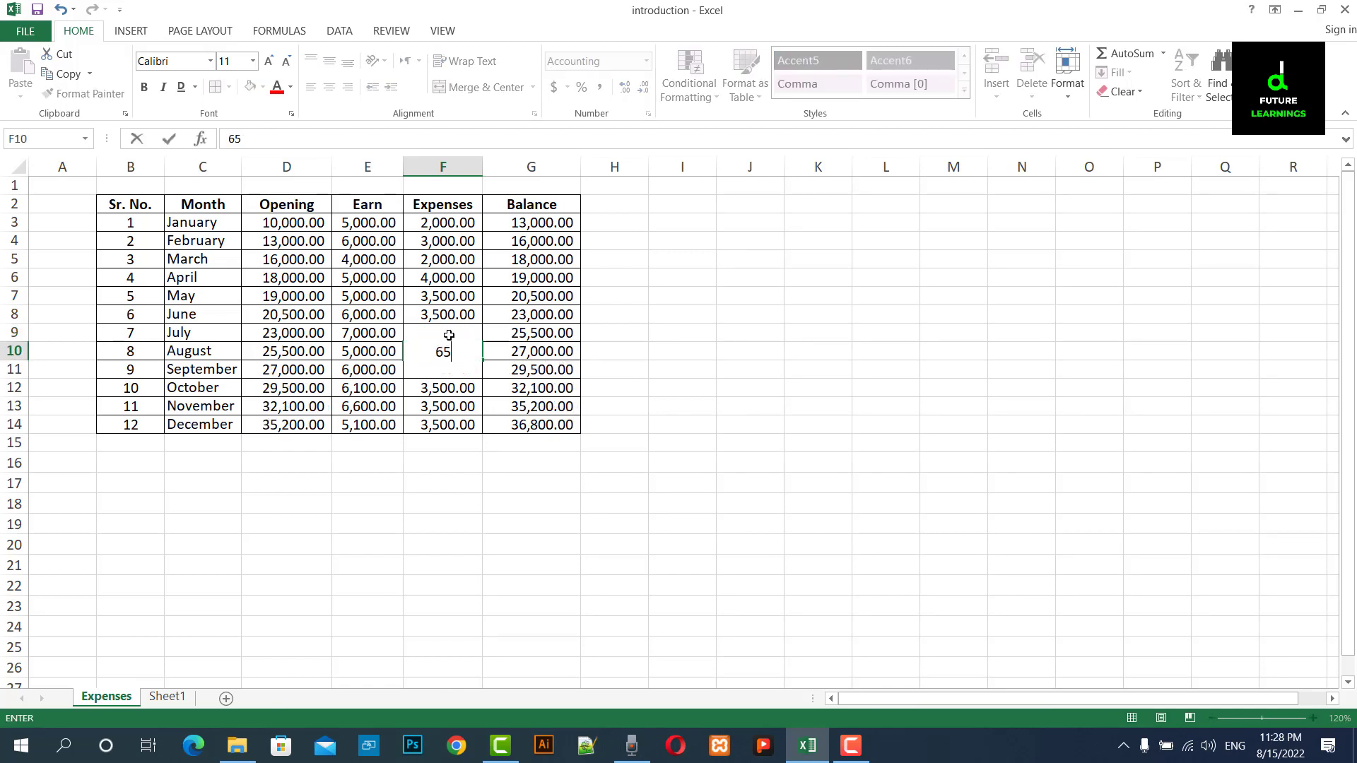
pyautogui.write('00')
pyautogui.press('Return')
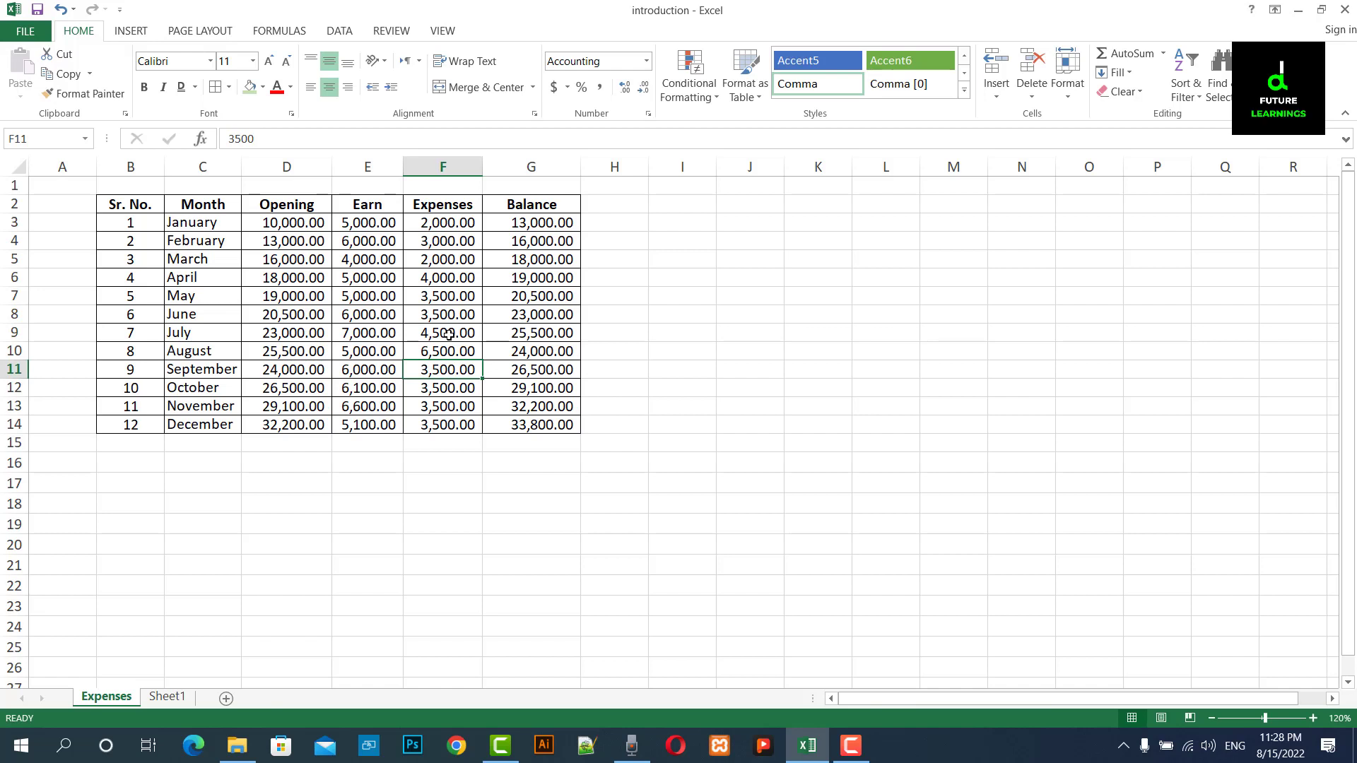
pyautogui.write('2,500')
pyautogui.press('Return')
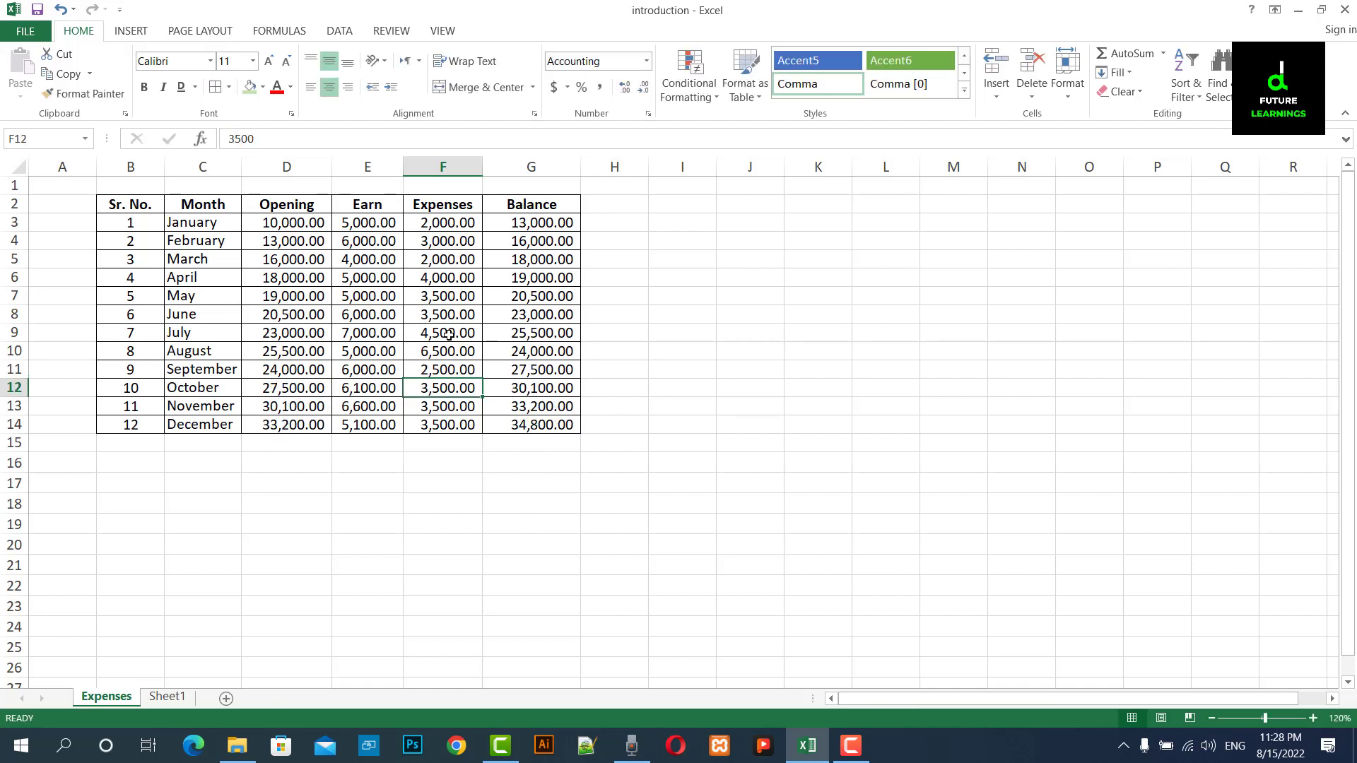
# Set October, November and December expenses to 3,550, 8,000 and 7,000.
pyautogui.press('F2')
pyautogui.press('BackSpace')
pyautogui.press('BackSpace')
pyautogui.write('50')
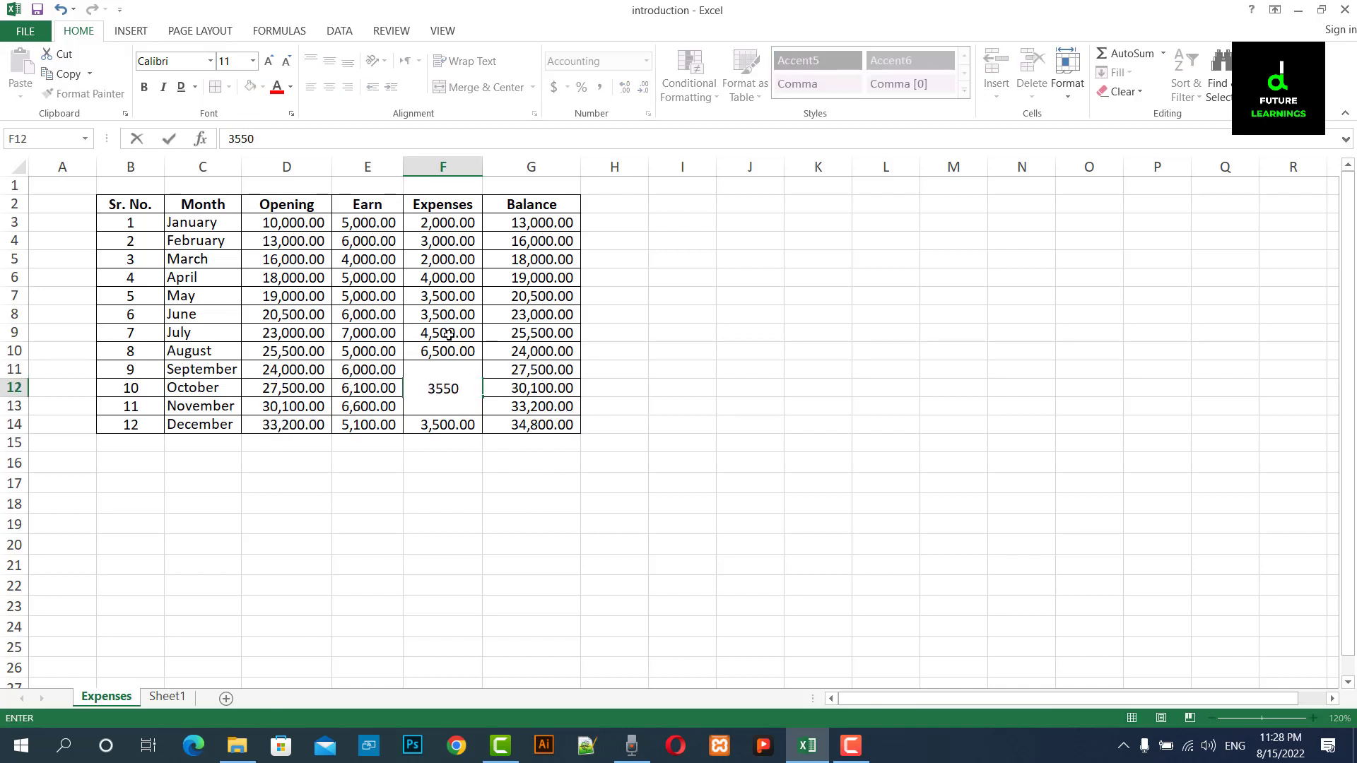
pyautogui.press('Return')
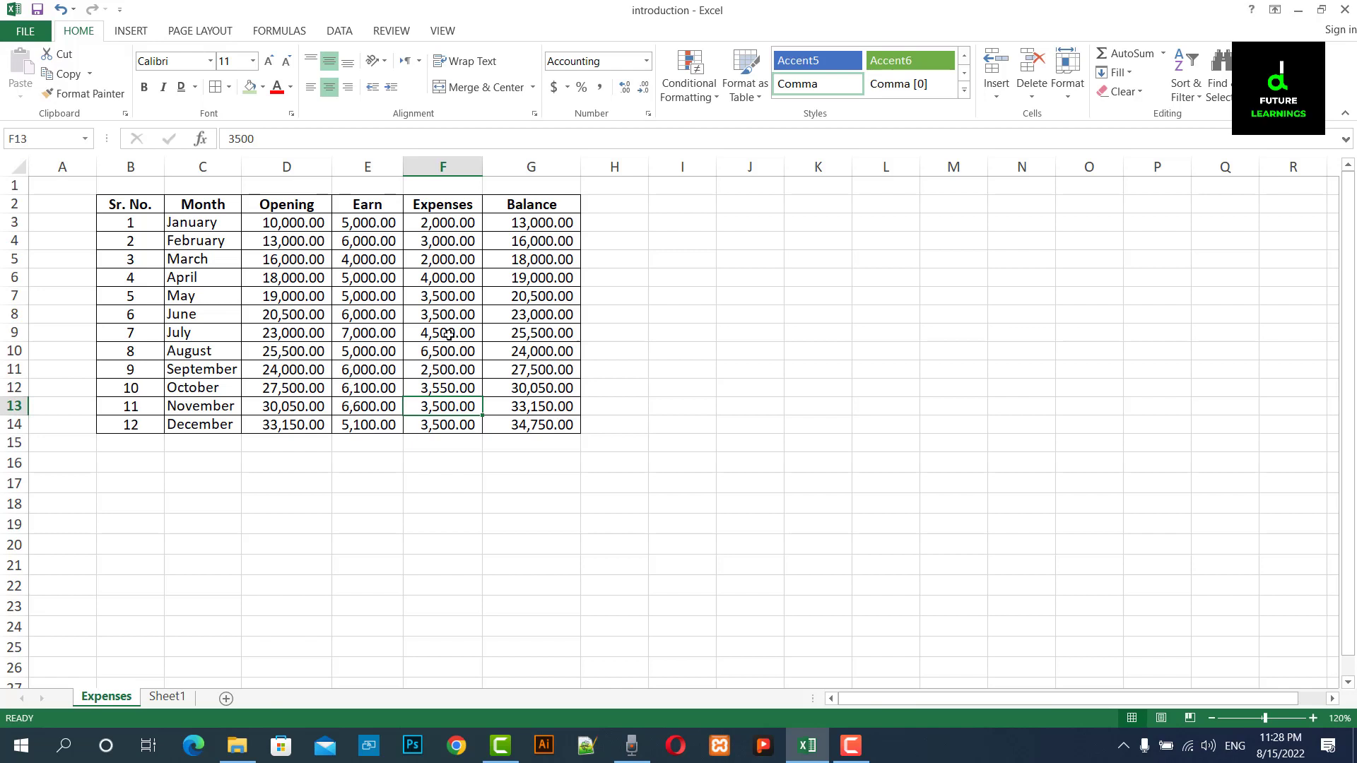
pyautogui.write('8,00')
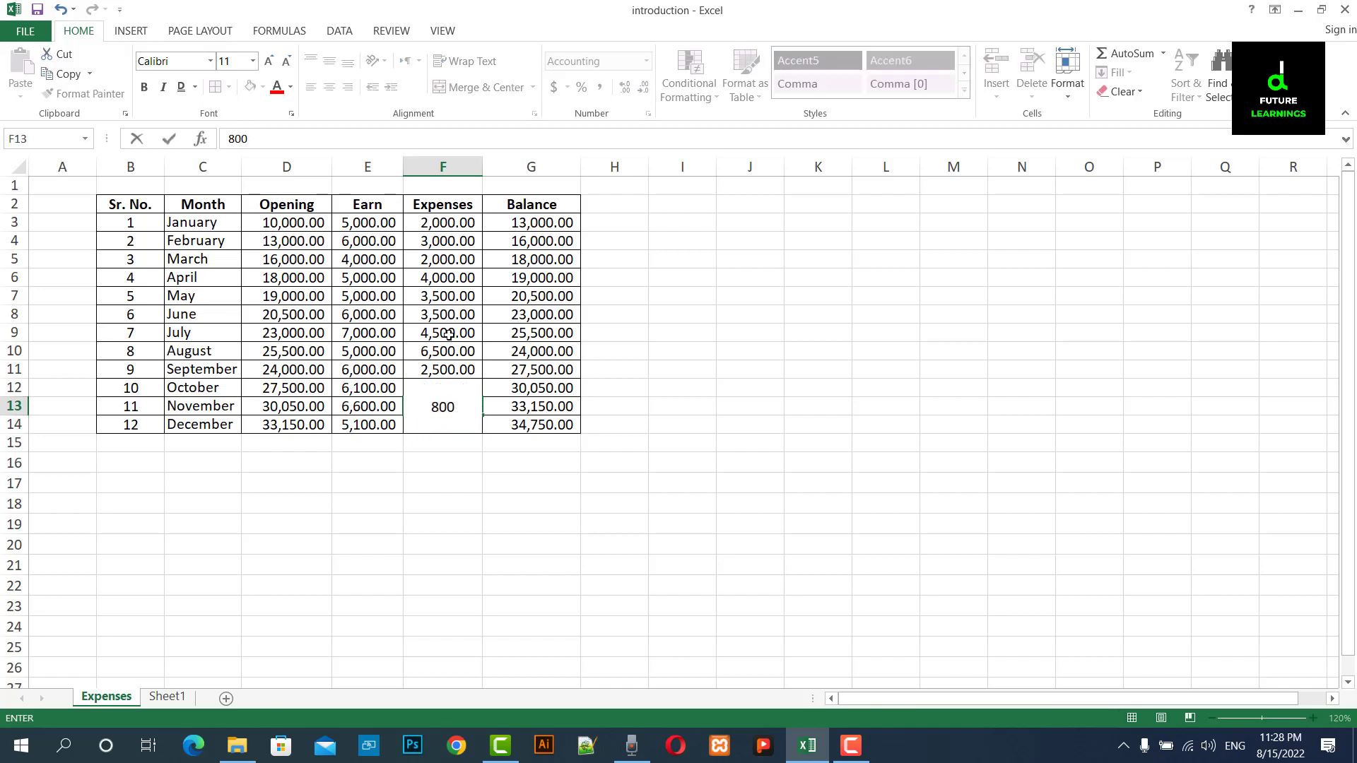
pyautogui.write('0')
pyautogui.press('Return')
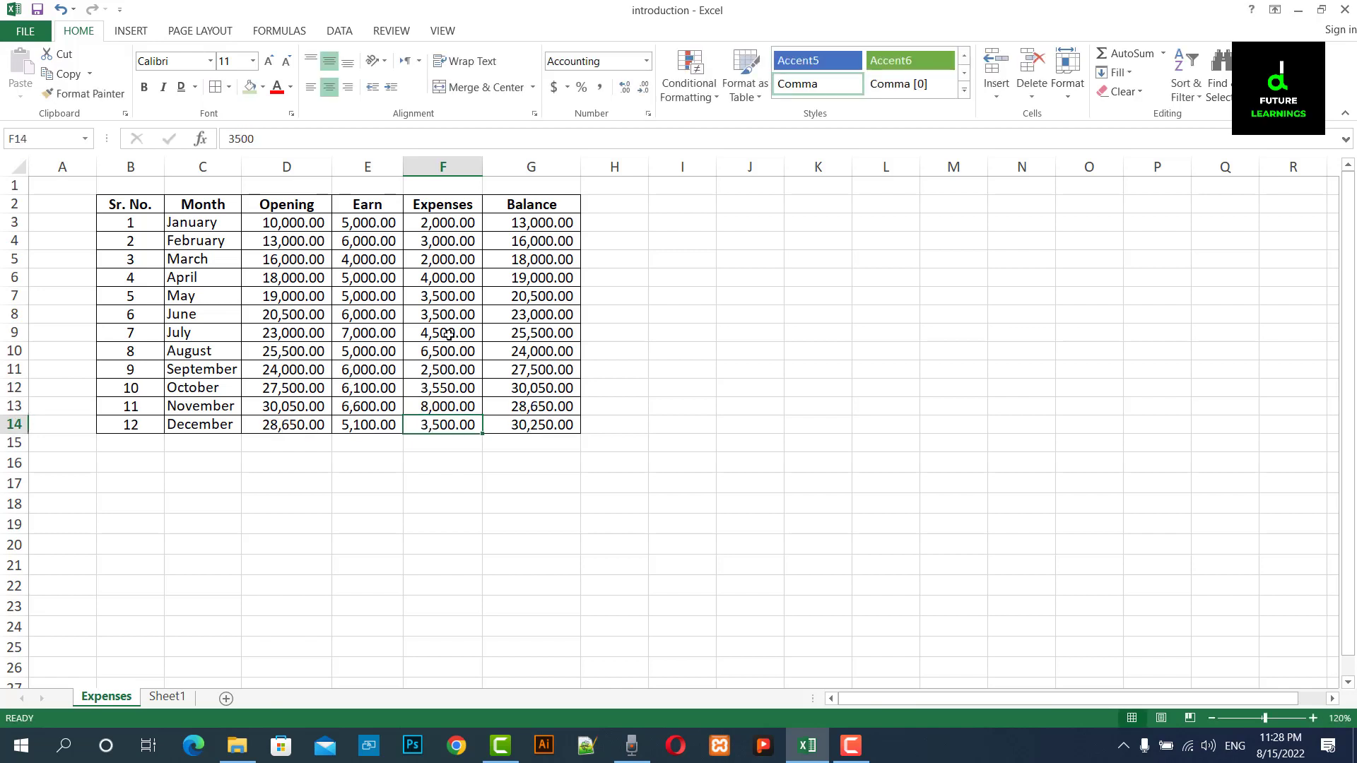
pyautogui.write('7,000')
pyautogui.press('Return')
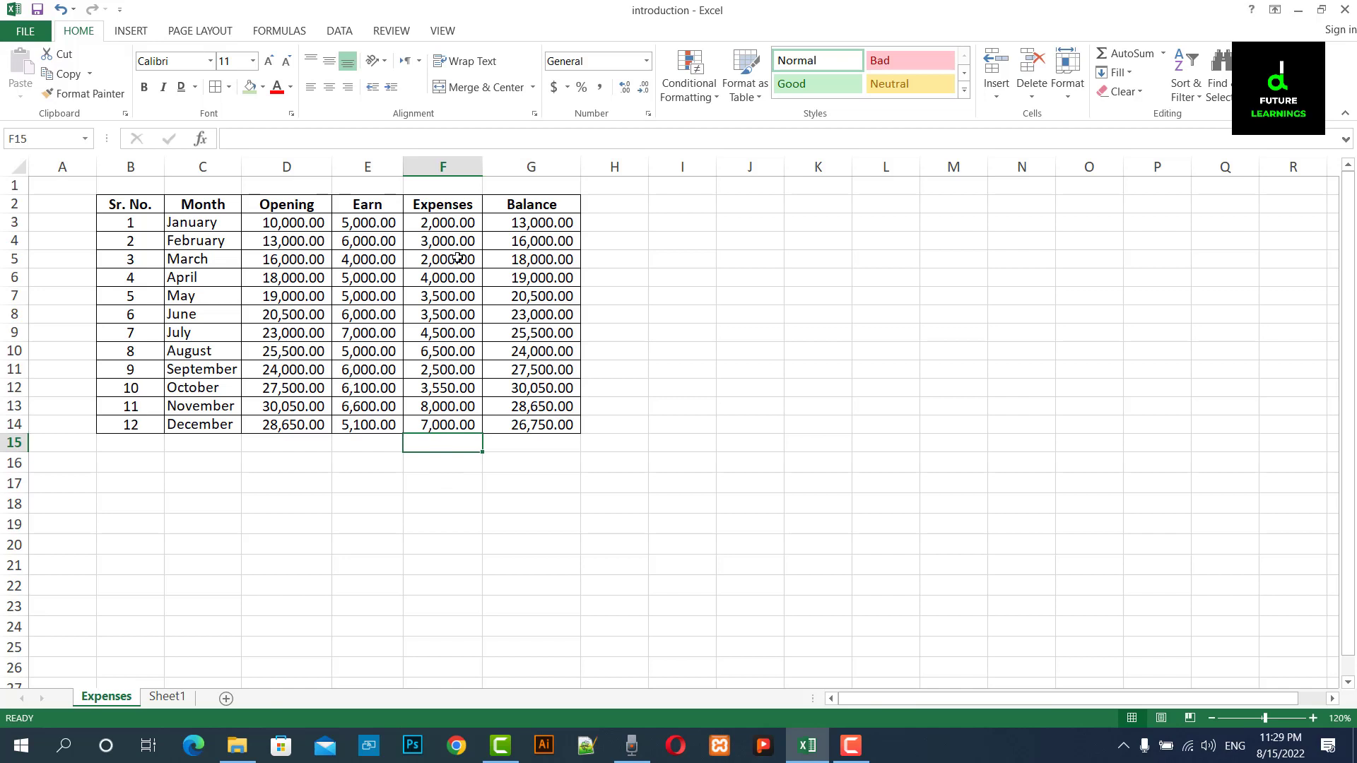
pyautogui.click(456, 220)
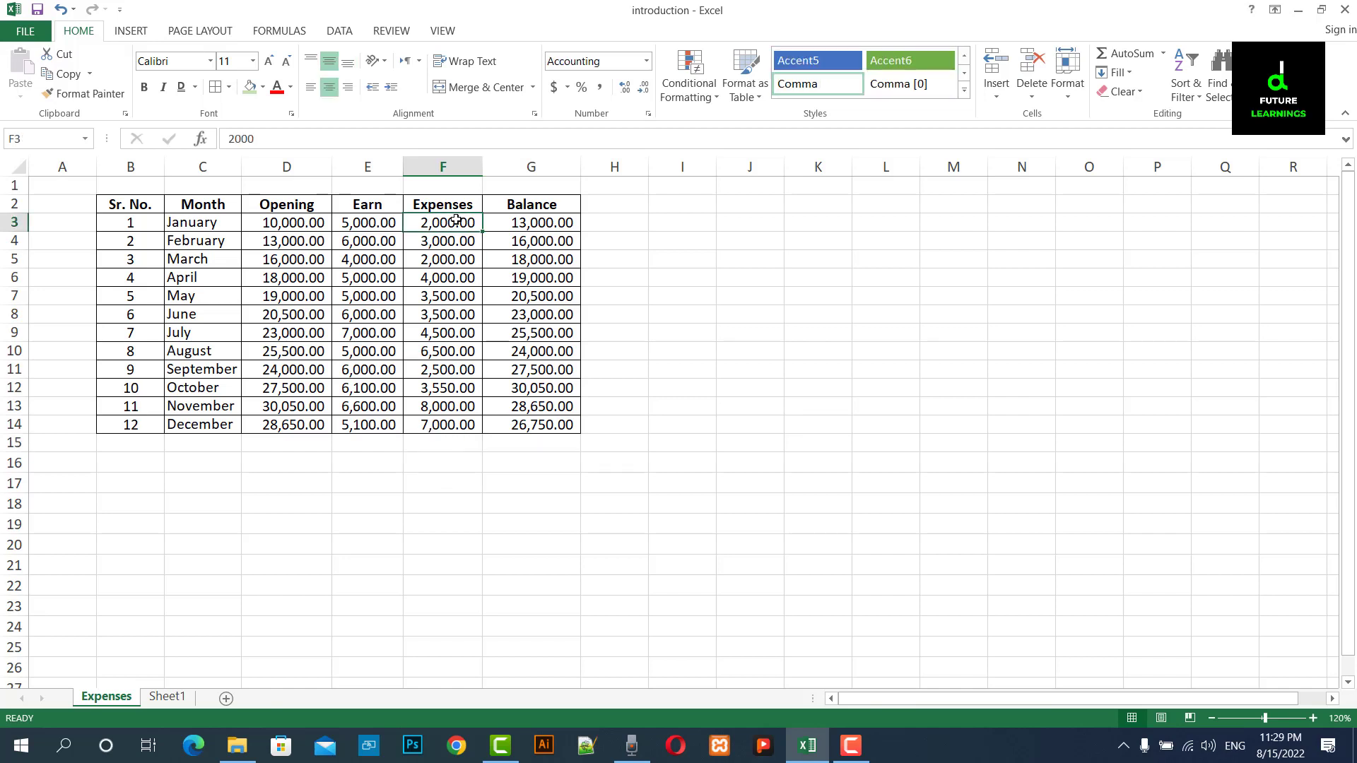
# Copy the expenses F3:F14 and paste them into Sheet1 column D beside the months.
pyautogui.hotkey('shift', 'Down')
pyautogui.hotkey('shift', 'Down')
pyautogui.hotkey('shift', 'Down')
pyautogui.hotkey('shift', 'Down')
pyautogui.hotkey('shift', 'Down')
pyautogui.hotkey('shift', 'Down')
pyautogui.hotkey('shift', 'Down')
pyautogui.hotkey('shift', 'Down')
pyautogui.hotkey('shift', 'Down')
pyautogui.hotkey('shift', 'Down')
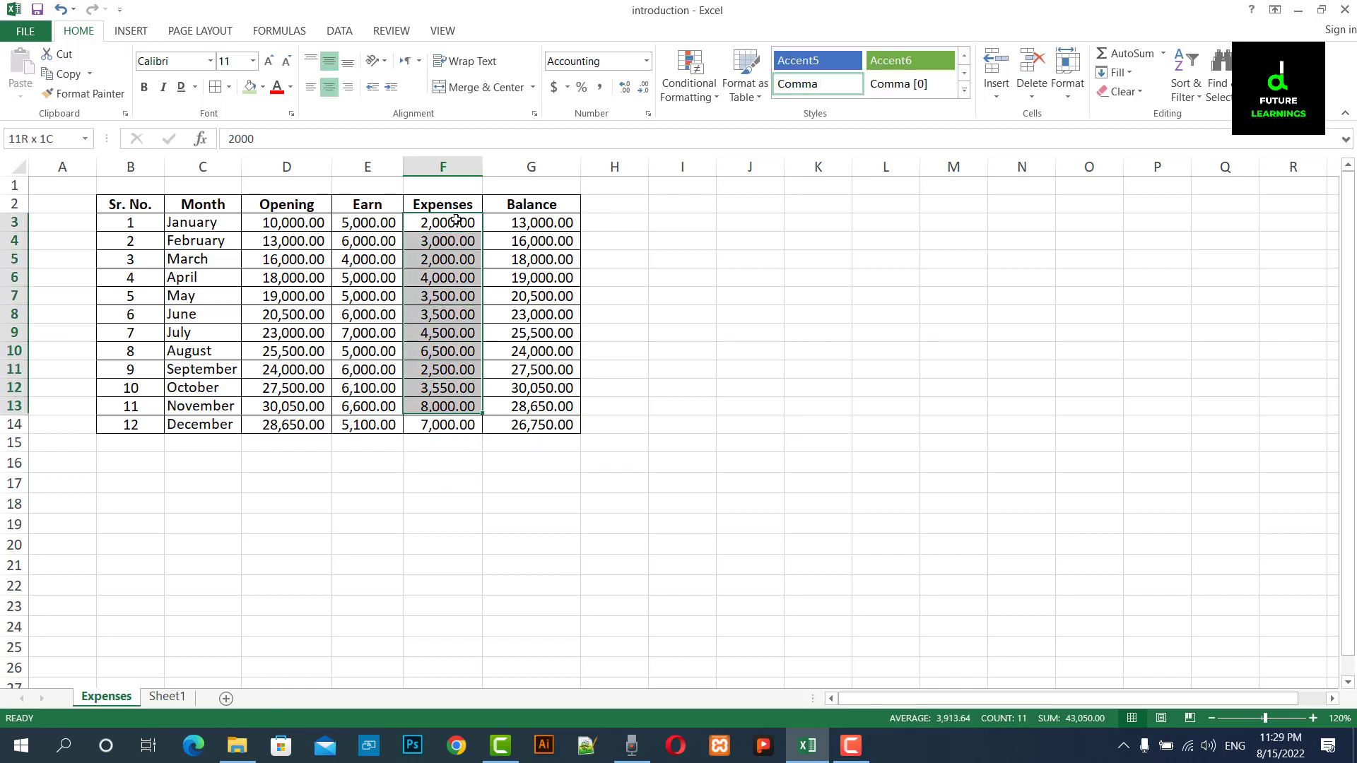
pyautogui.hotkey('shift', 'Down')
pyautogui.hotkey('ctrl', 'c')
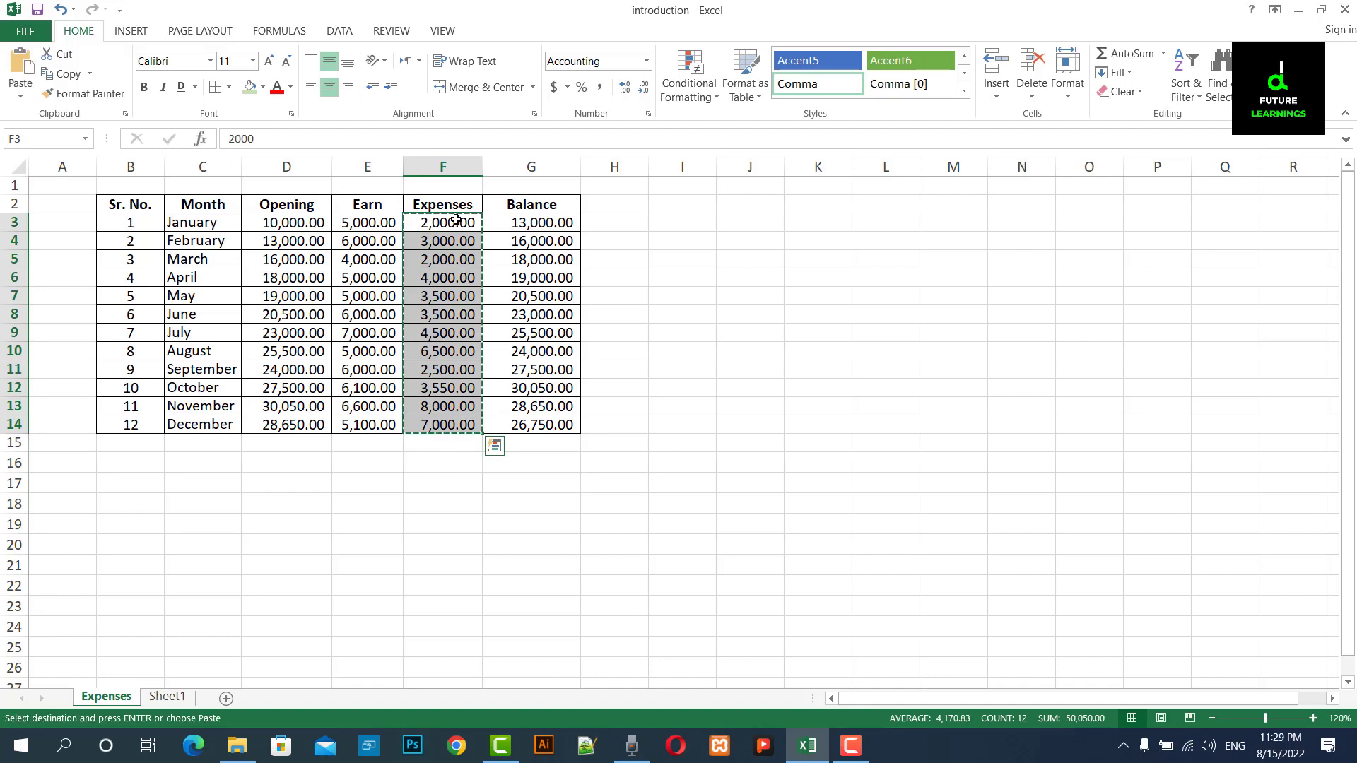
pyautogui.click(174, 698)
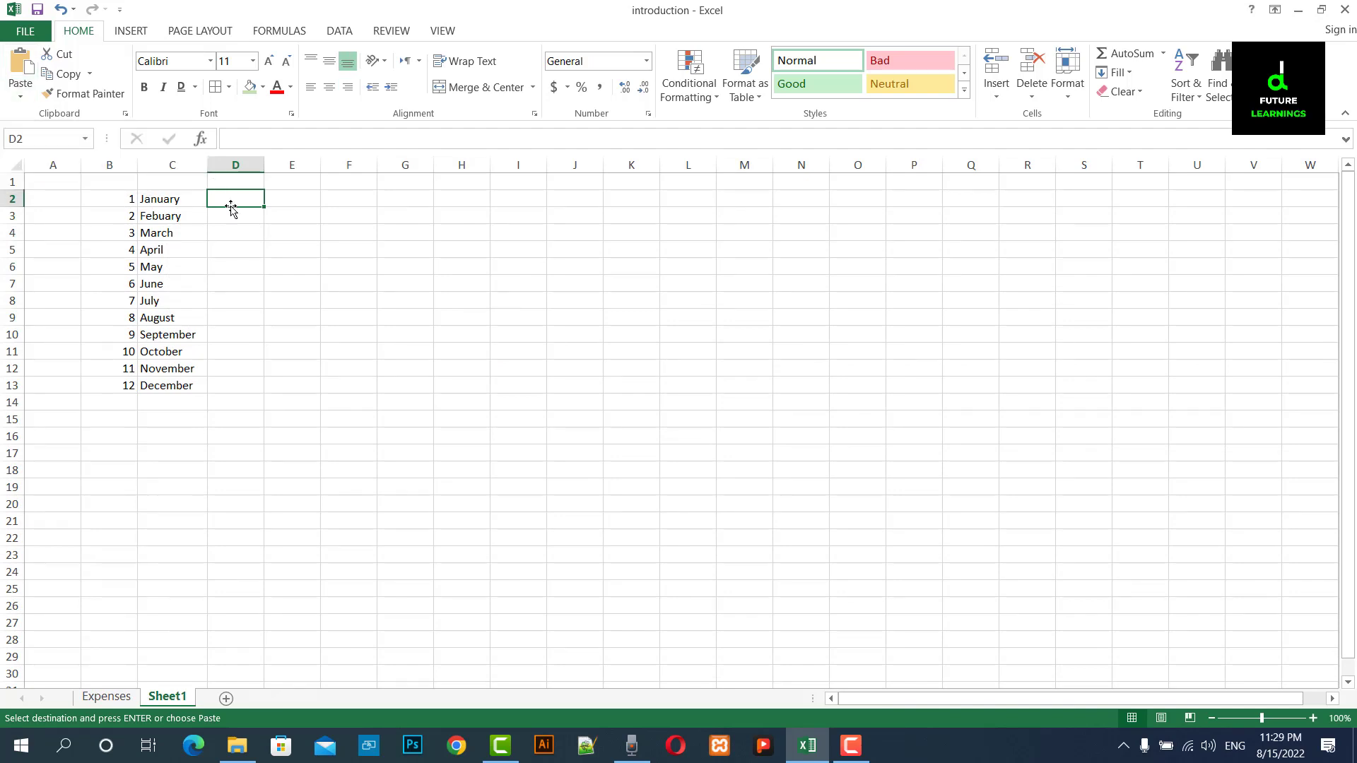
pyautogui.hotkey('ctrl', 'v')
pyautogui.click(328, 272)
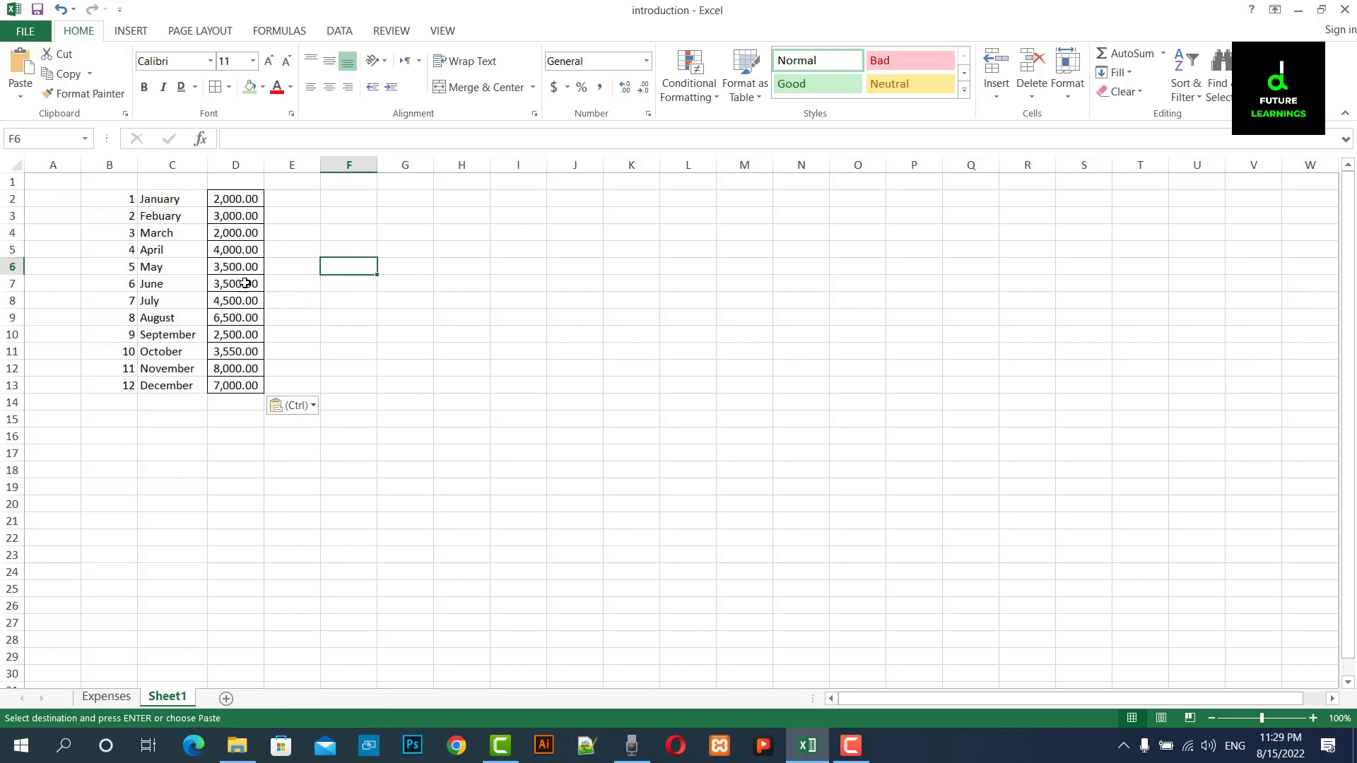
pyautogui.moveTo(123, 199); pyautogui.dragTo(229, 386)
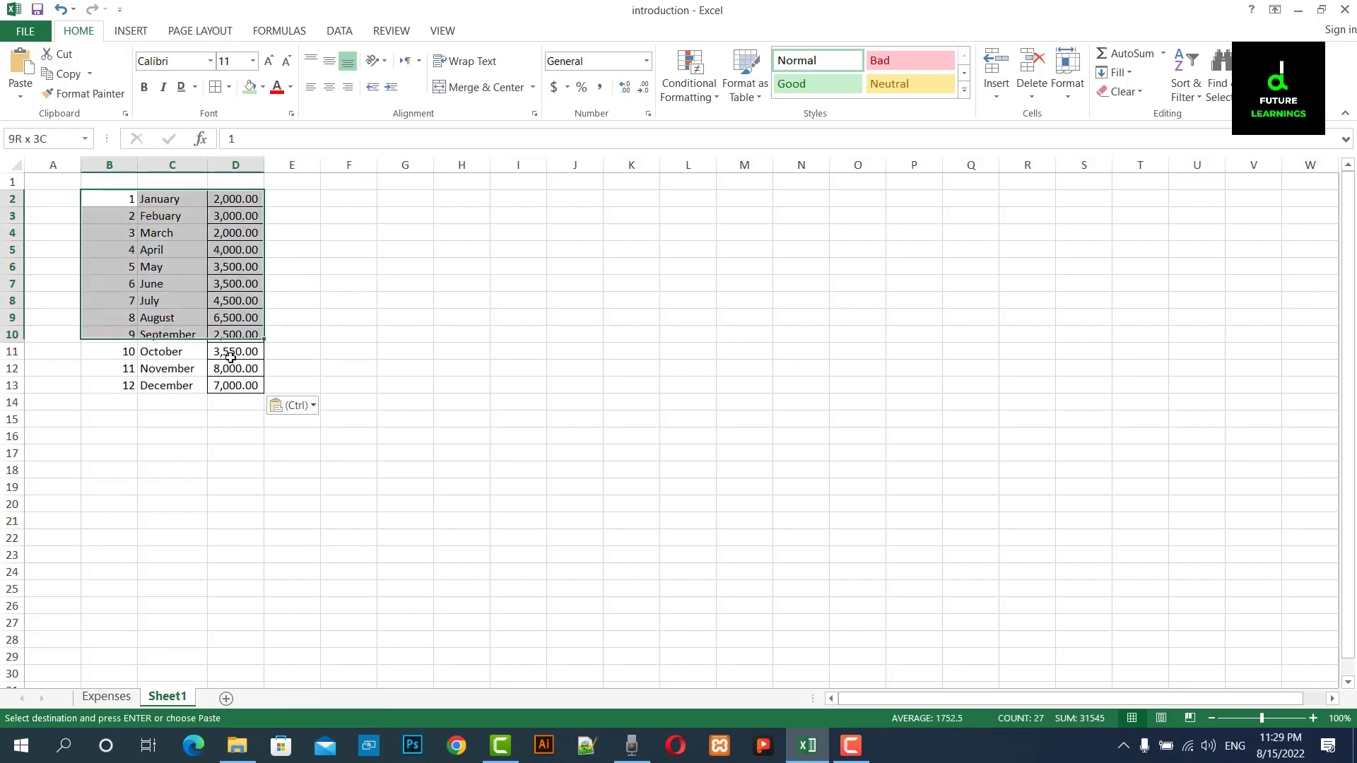
pyautogui.click(229, 386)
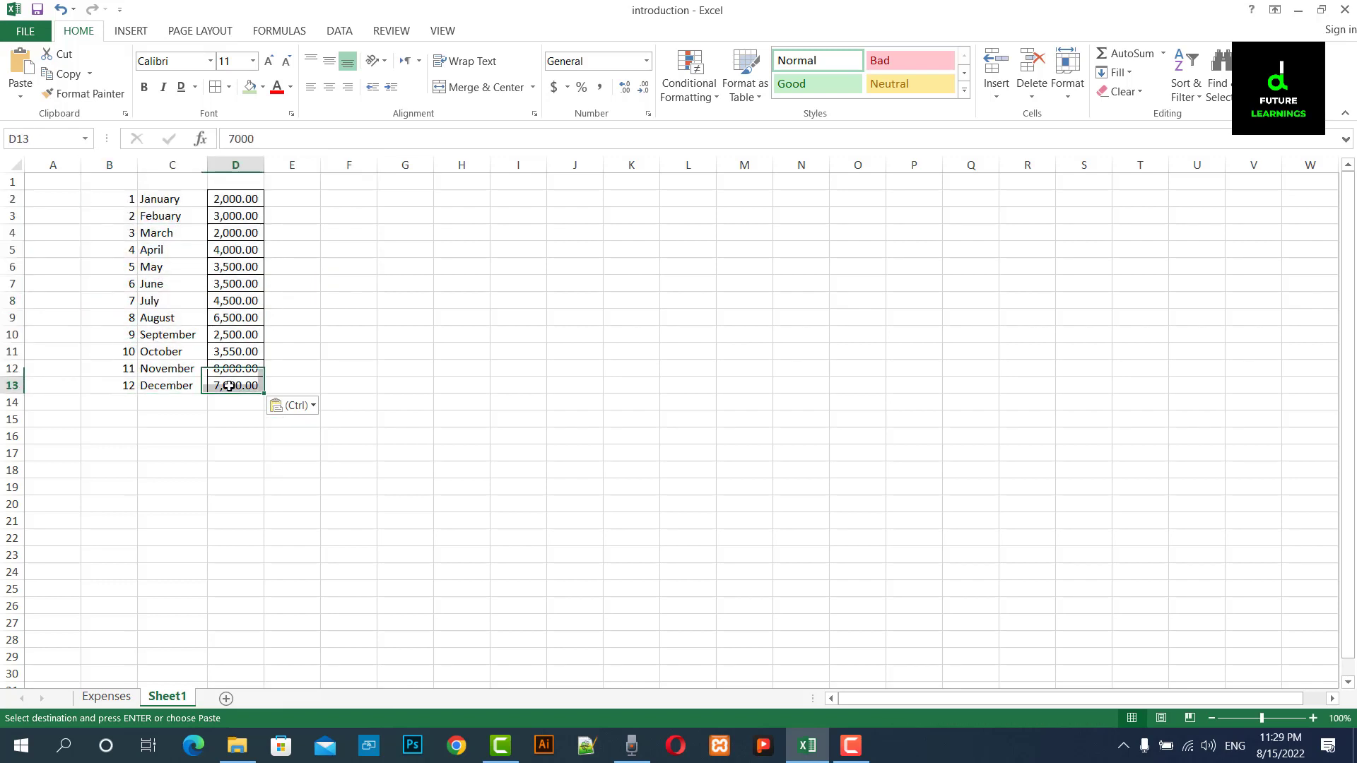
pyautogui.click(127, 202)
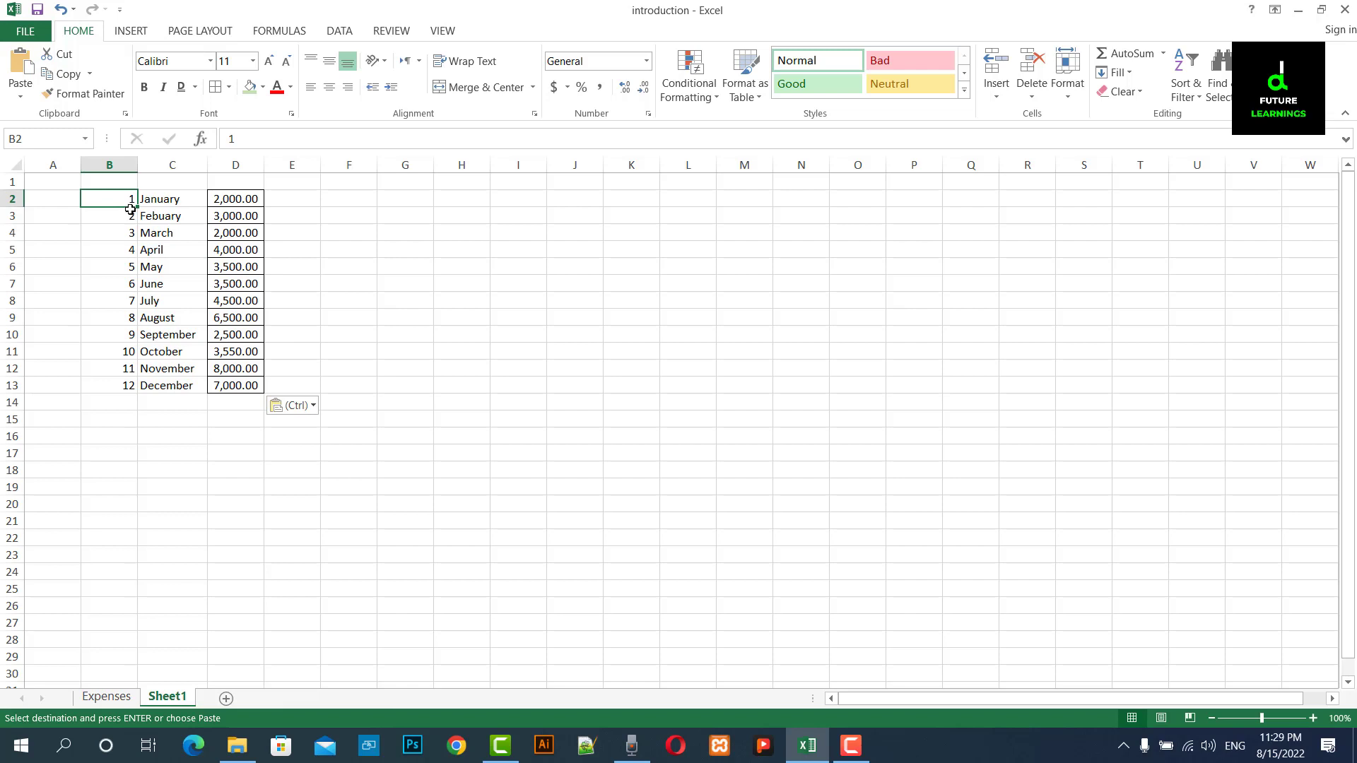
# Apply the expense column's bordered formatting to the serial numbers and months in B2:C13.
pyautogui.click(20, 97)
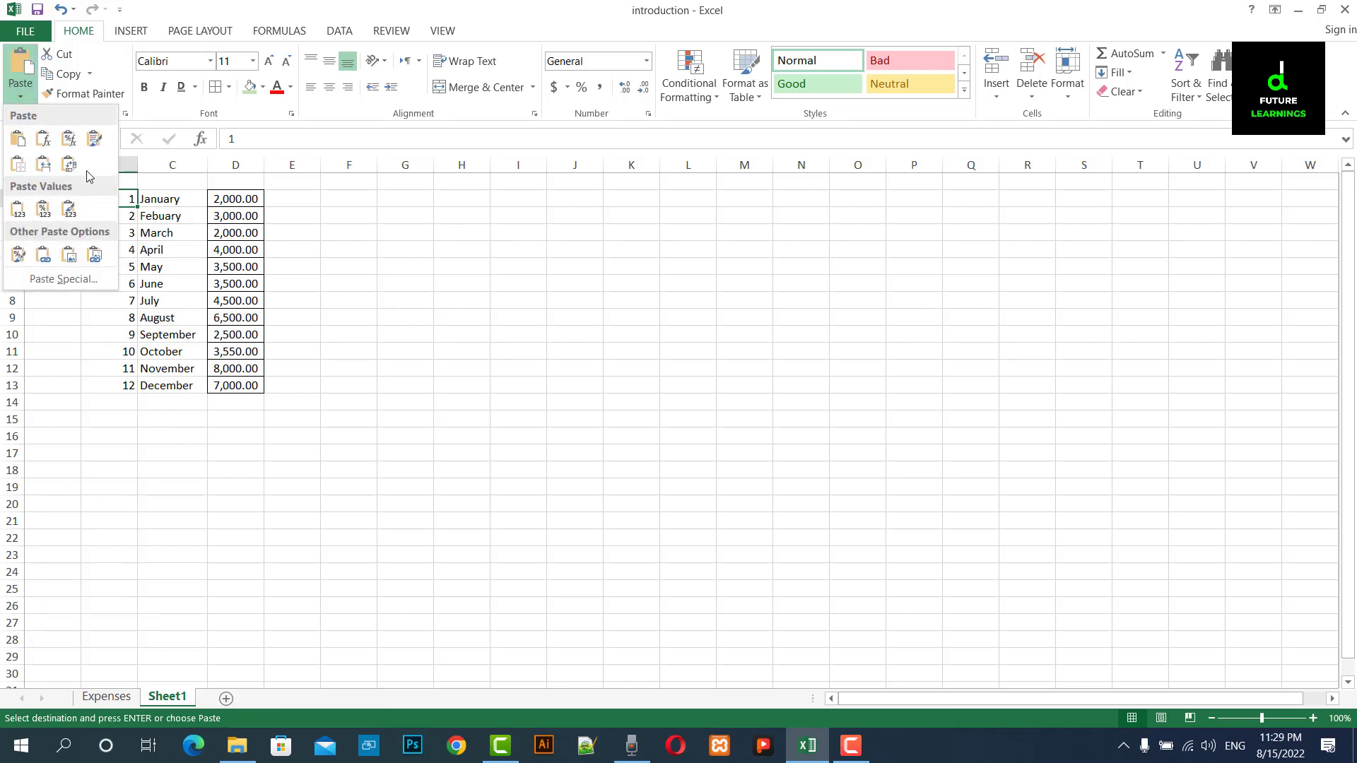
pyautogui.click(311, 291)
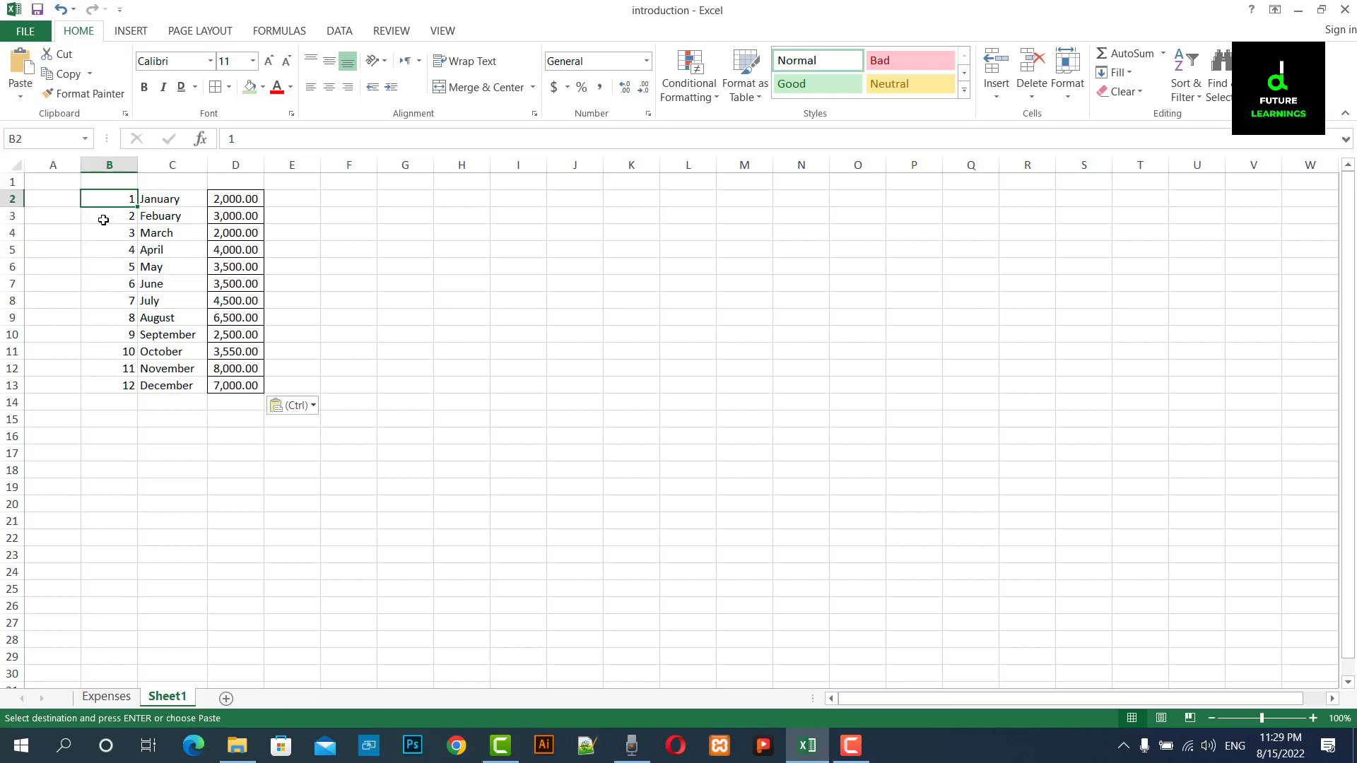
pyautogui.hotkey('shift', 'Right')
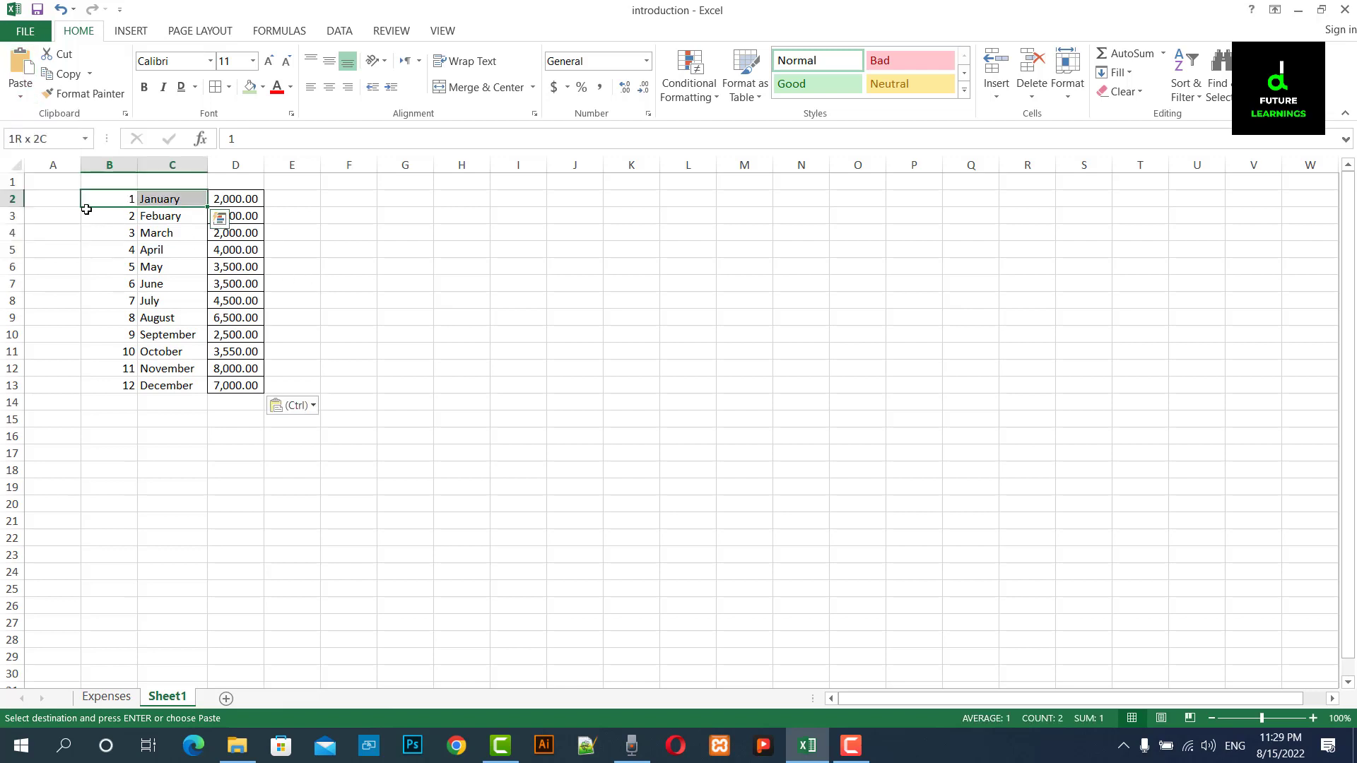
pyautogui.hotkey('shift', 'Down')
pyautogui.hotkey('shift', 'Down')
pyautogui.hotkey('shift', 'Down')
pyautogui.hotkey('shift', 'Down')
pyautogui.hotkey('shift', 'Down')
pyautogui.hotkey('shift', 'Down')
pyautogui.hotkey('shift', 'Down')
pyautogui.hotkey('shift', 'Down')
pyautogui.hotkey('shift', 'Down')
pyautogui.hotkey('shift', 'Down')
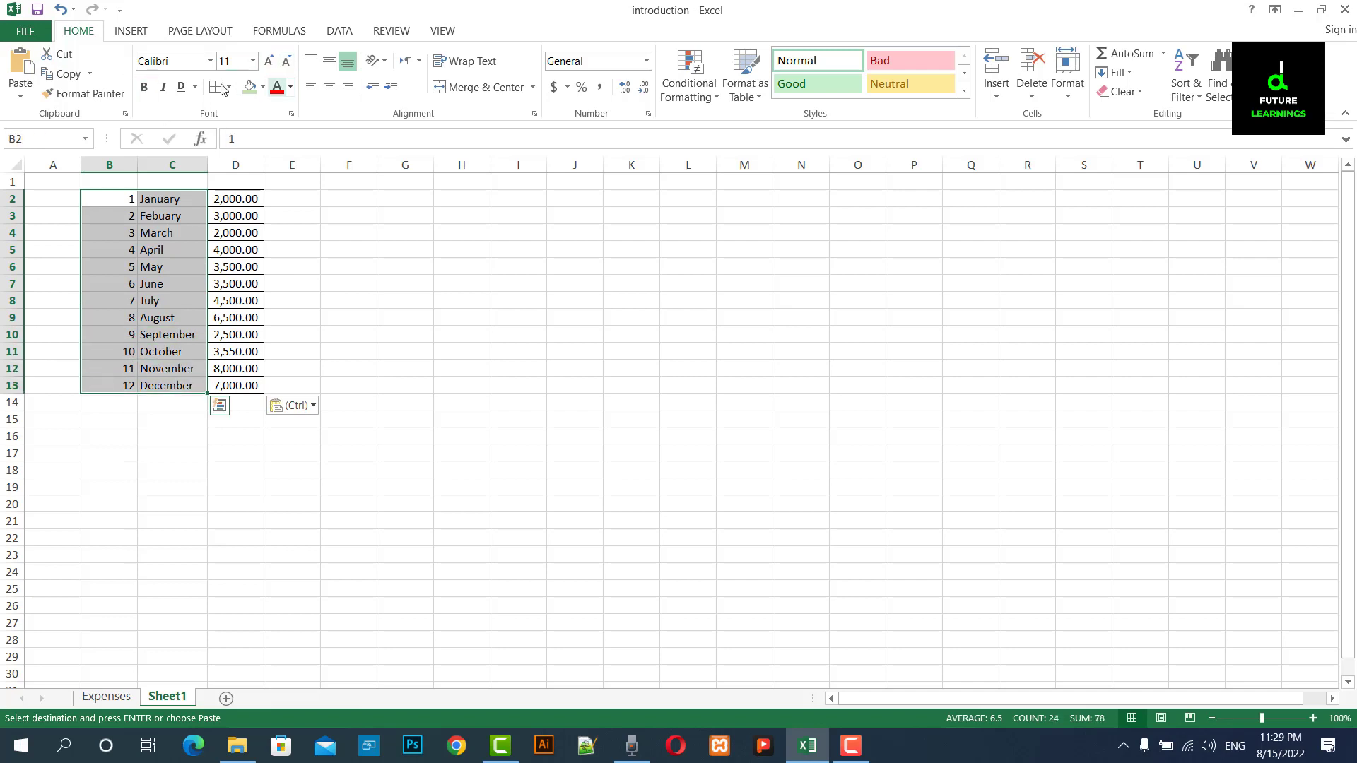
pyautogui.moveTo(283, 267); pyautogui.dragTo(306, 288)
pyautogui.click(99, 199)
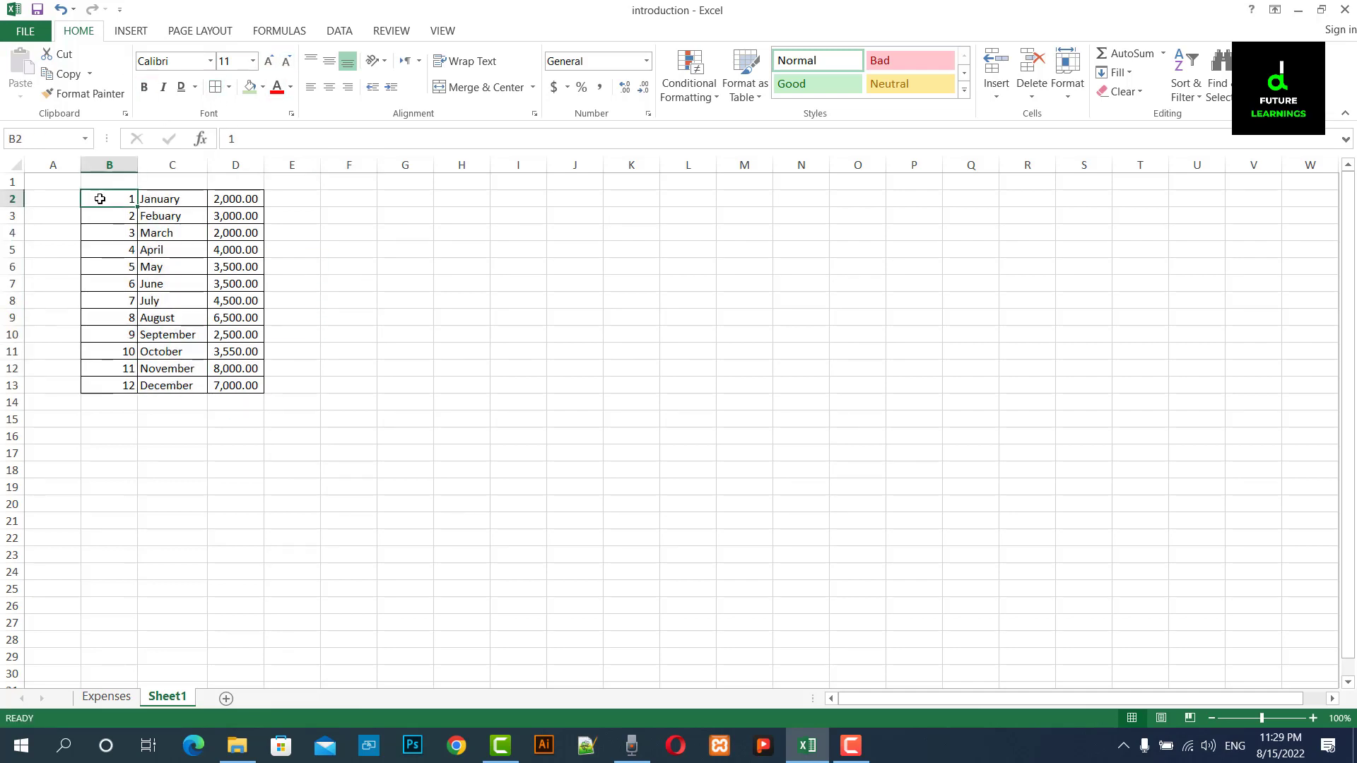
pyautogui.hotkey('shift', 'Right')
pyautogui.hotkey('shift', 'Right')
pyautogui.hotkey('shift', 'Down')
pyautogui.hotkey('shift', 'Down')
pyautogui.hotkey('shift', 'Down')
pyautogui.hotkey('shift', 'Down')
pyautogui.hotkey('shift', 'Down')
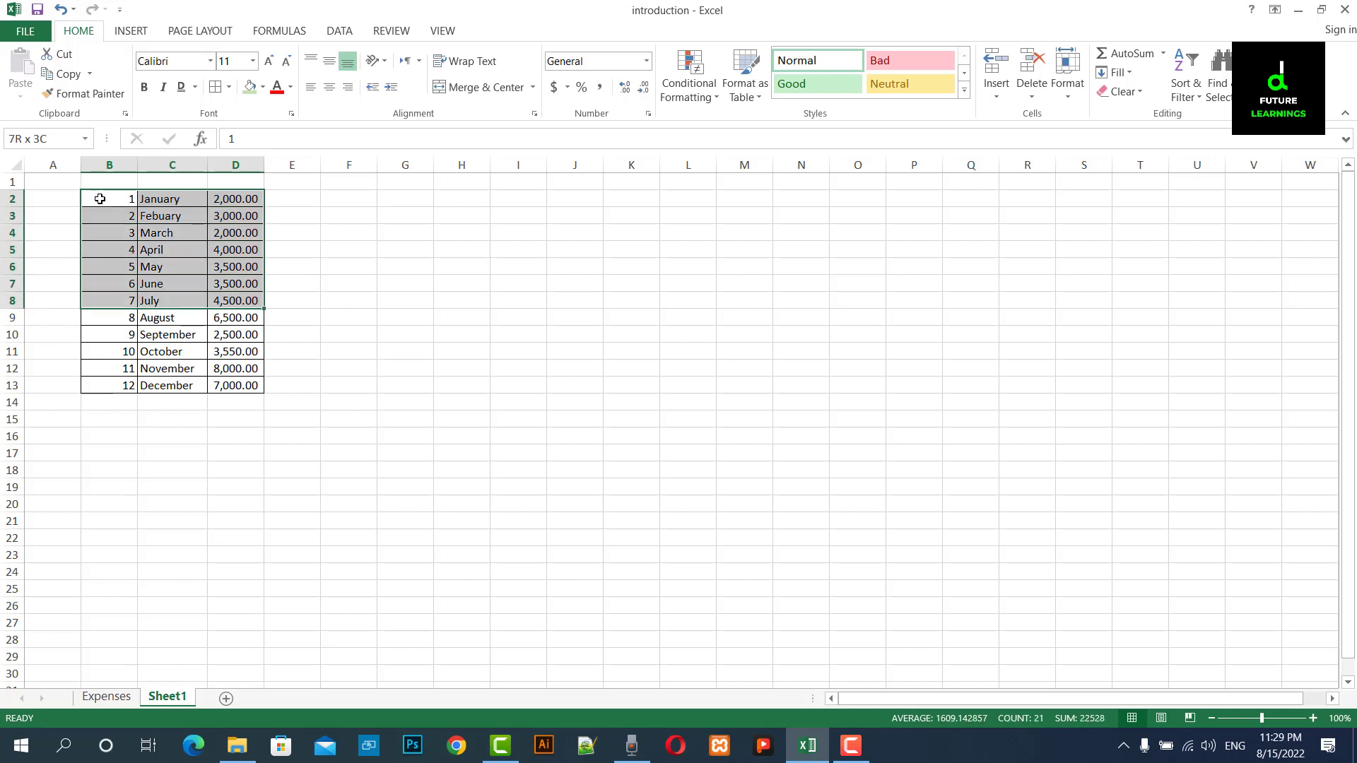
# Insert a blank row above the table and enter headings Sr. No. and Months in B2:C2.
pyautogui.click(8, 198)
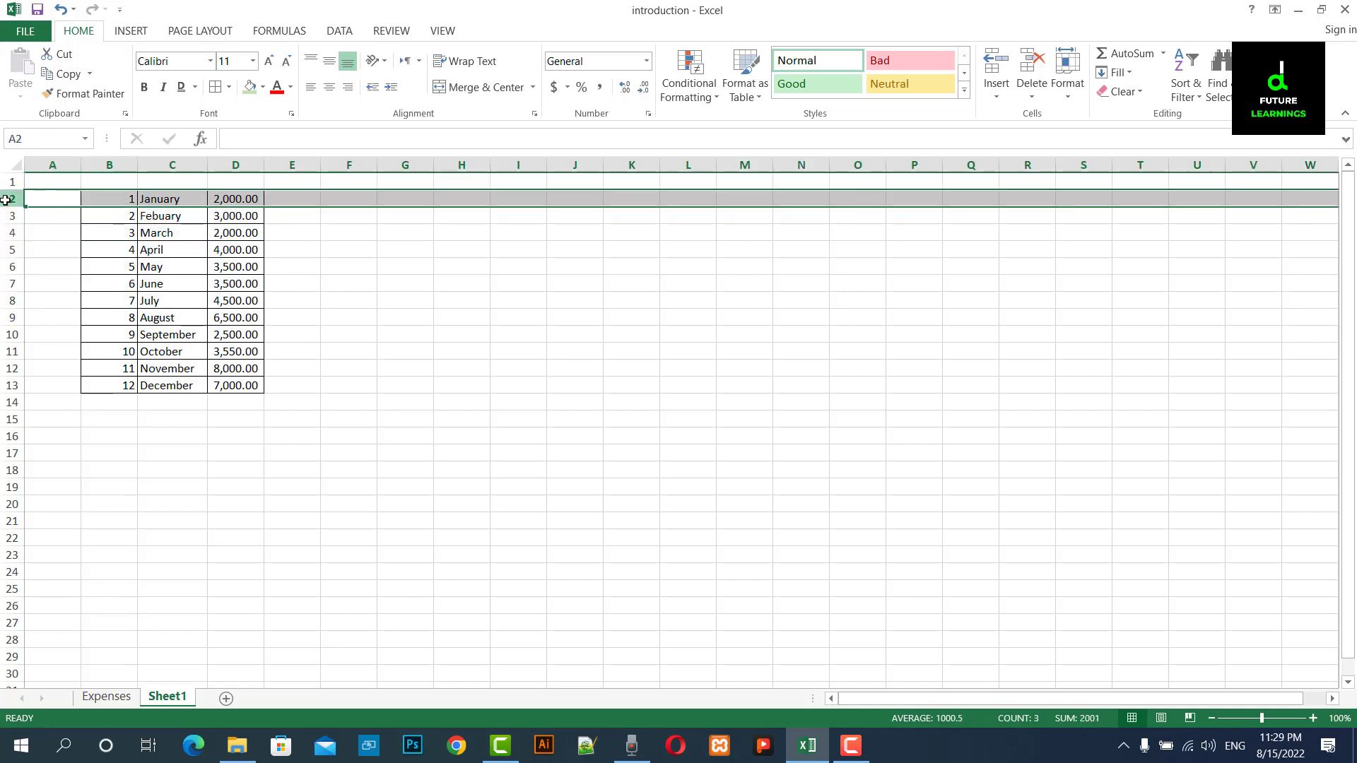
pyautogui.hotkey('ctrl', 'shift', '+')
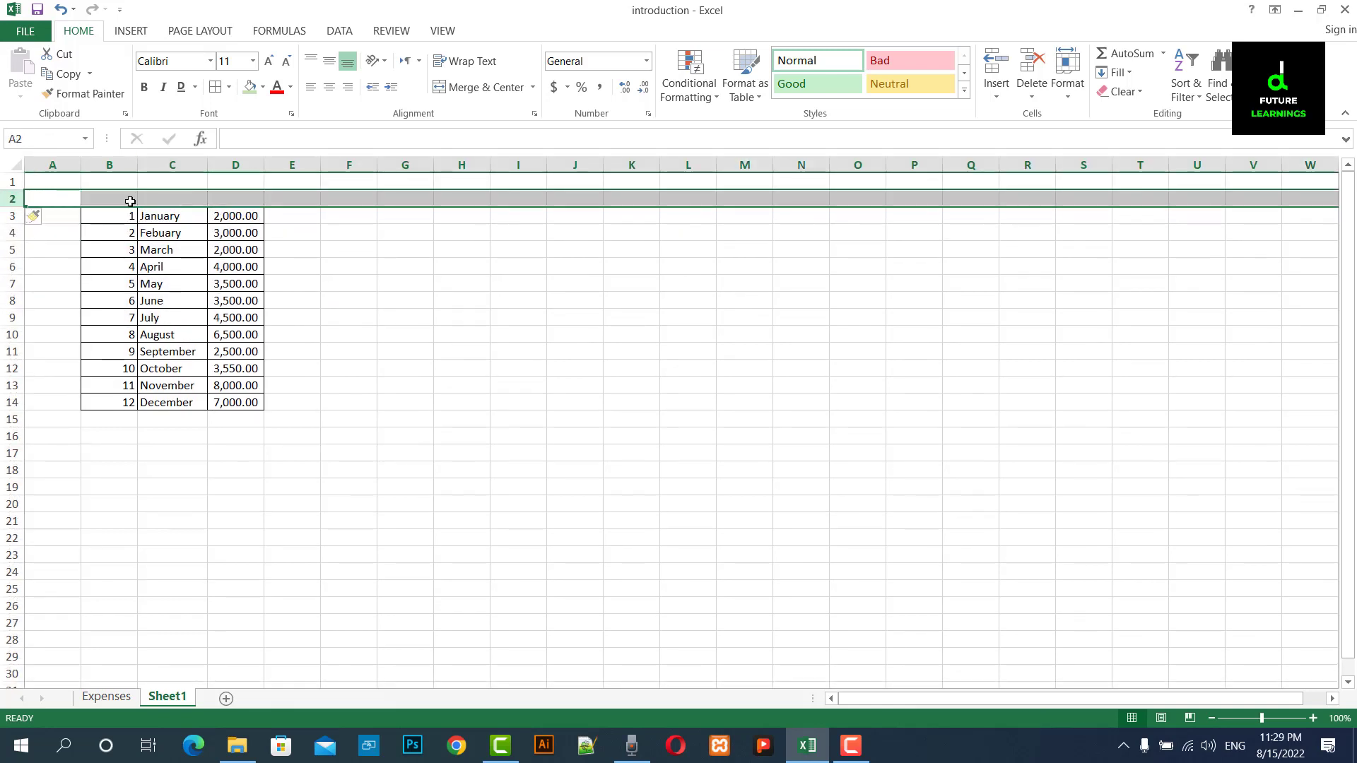
pyautogui.click(130, 201)
pyautogui.write('SR')
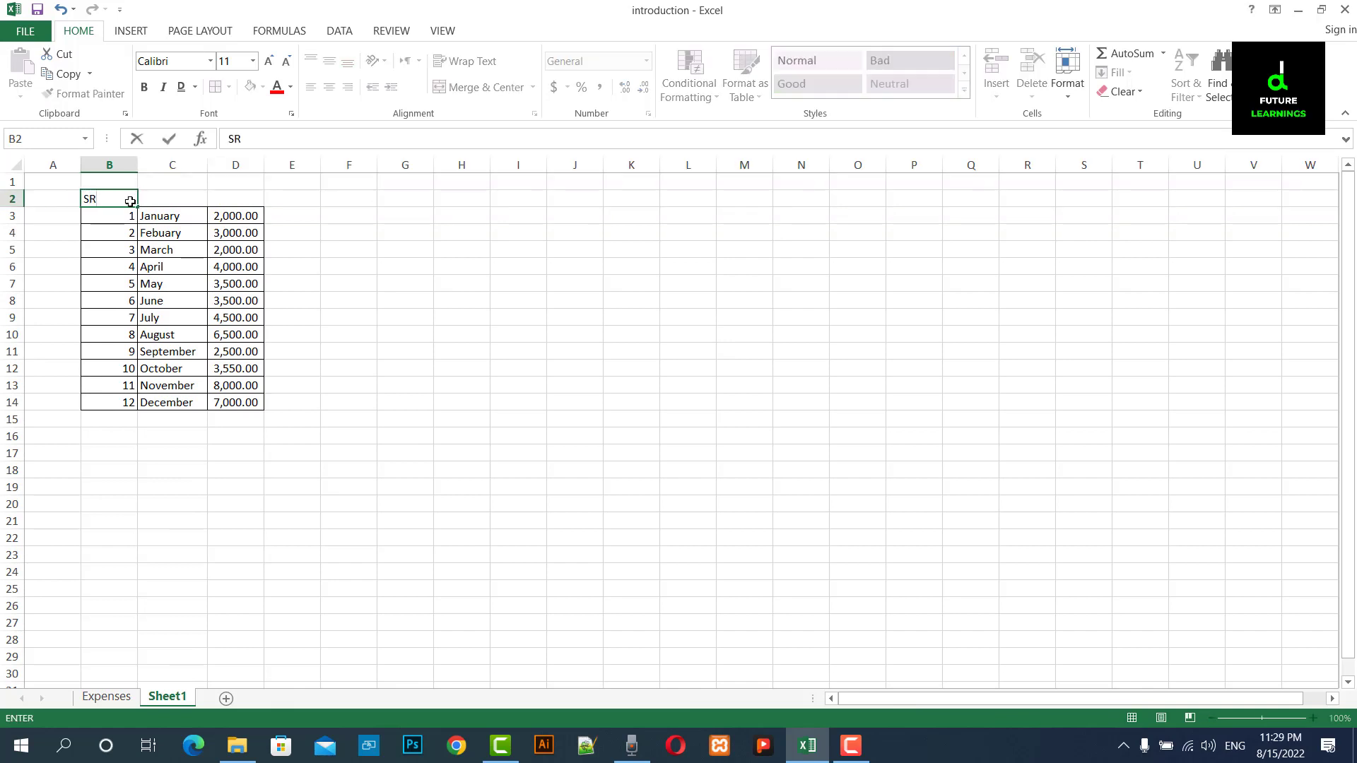
pyautogui.write(' No.')
pyautogui.press('Tab')
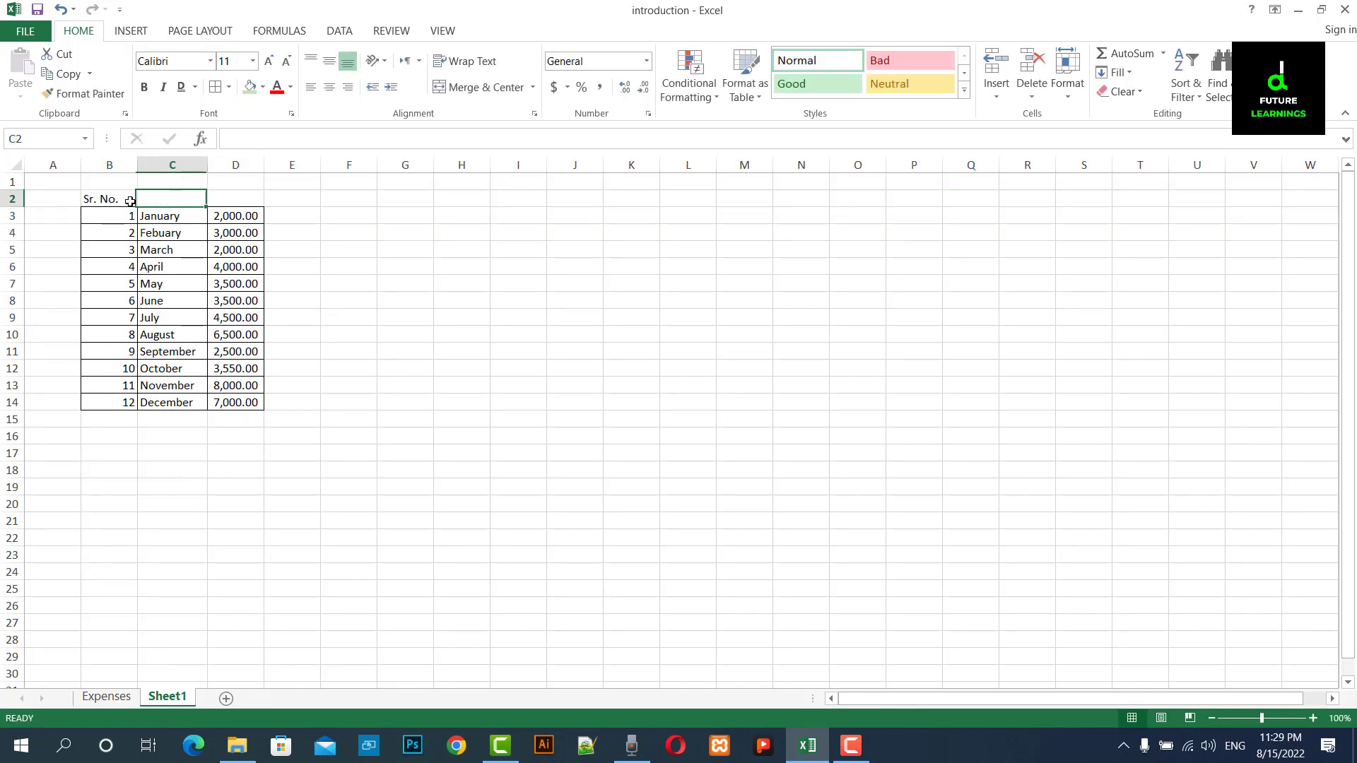
pyautogui.write('Months')
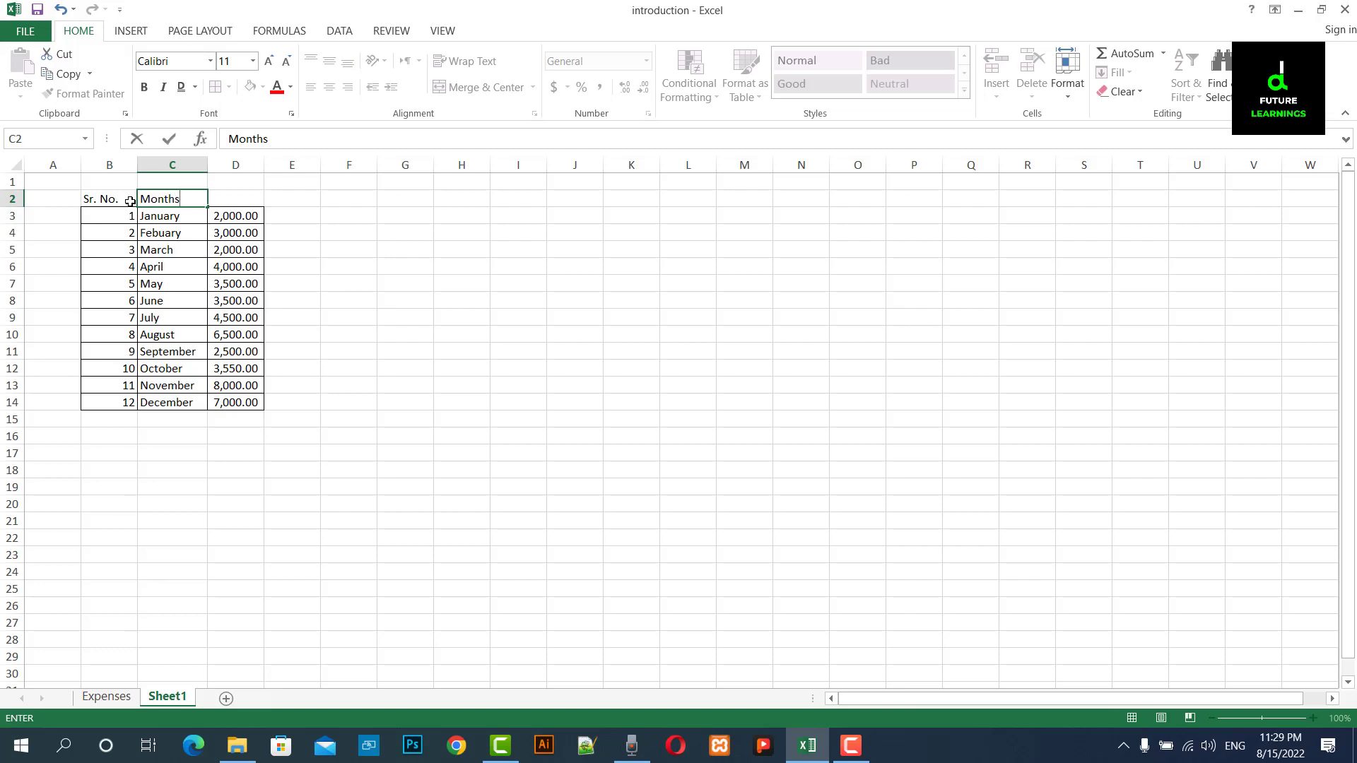
pyautogui.press('Tab')
# Enter the Expenses heading in D2 and select the heading row.
pyautogui.write('mo')
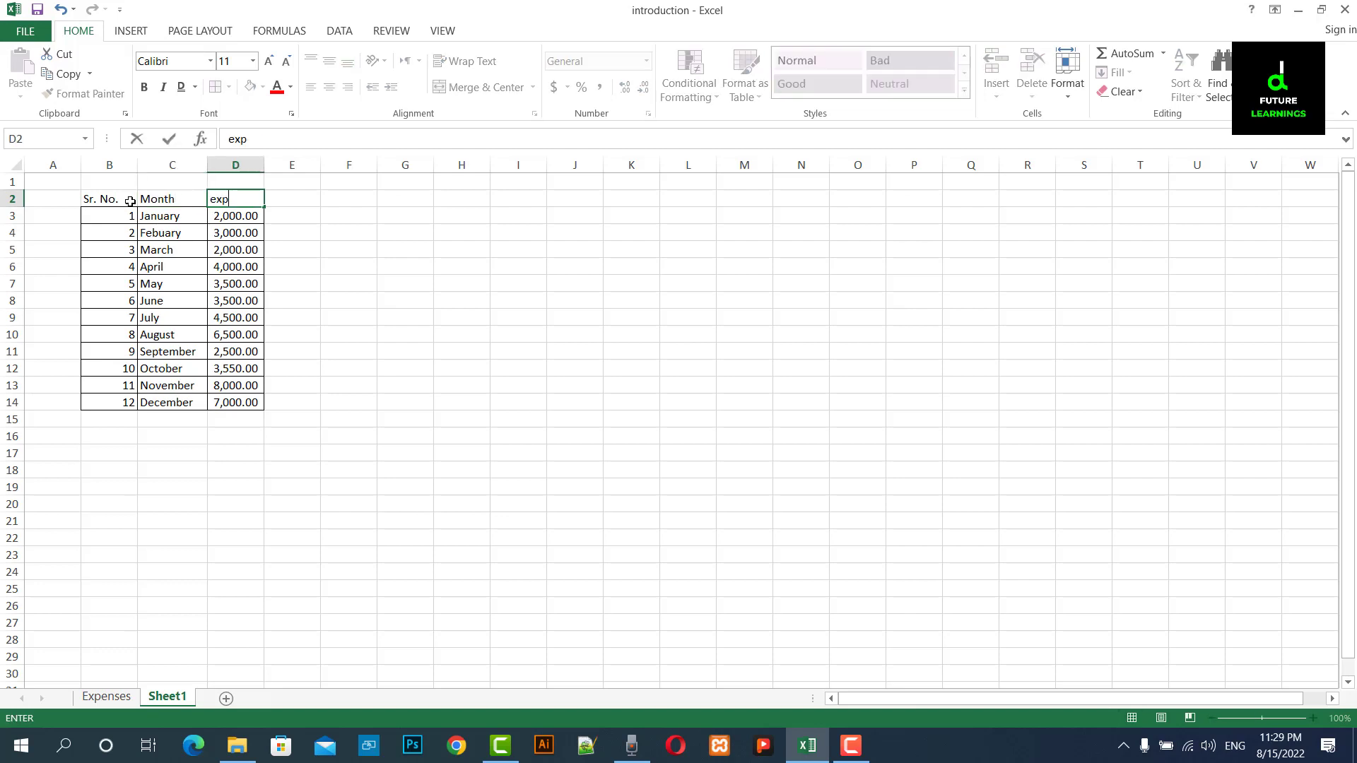
pyautogui.write('n')
pyautogui.press('BackSpace')
pyautogui.press('BackSpace')
pyautogui.press('BackSpace')
pyautogui.write('s')
pyautogui.press('Return')
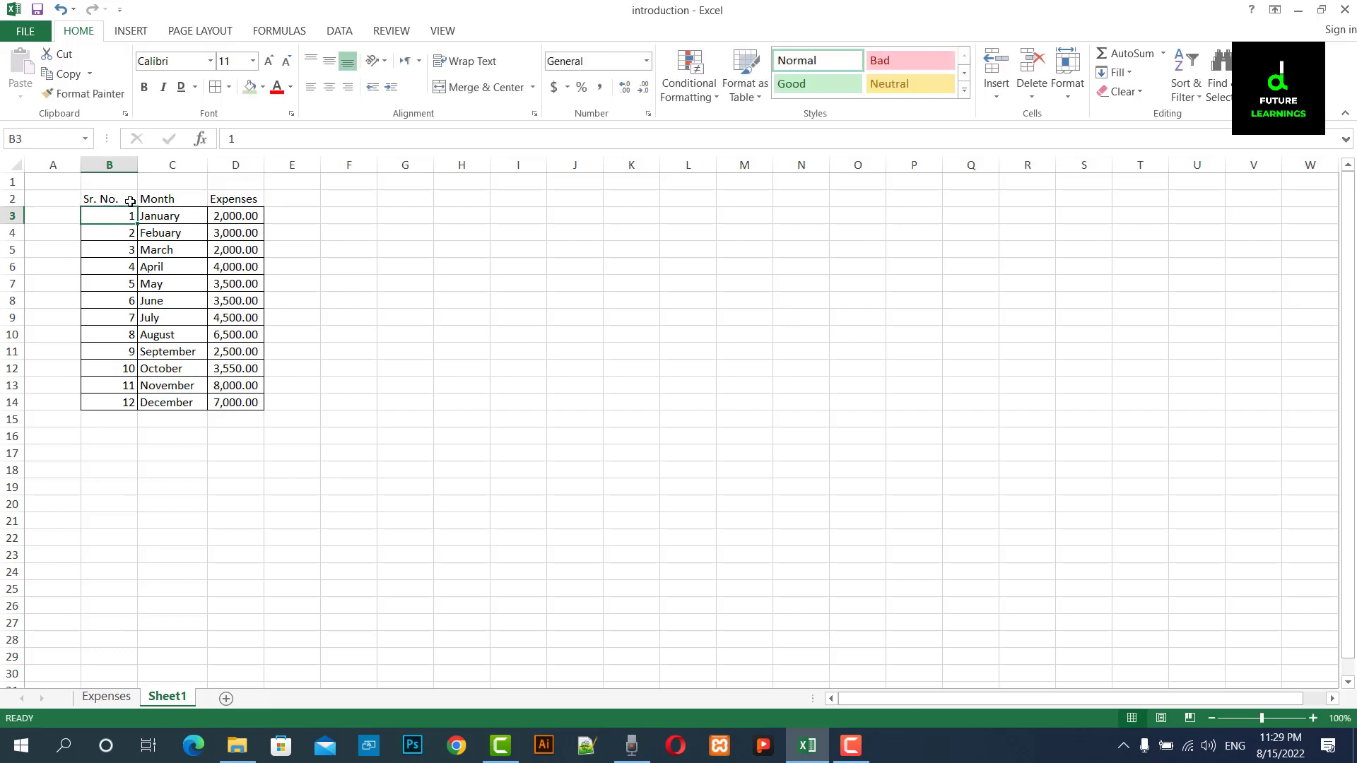
pyautogui.press('Up')
pyautogui.hotkey('shift', 'Right')
pyautogui.hotkey('shift', 'Right')
# Give B2:D14 all borders and centre its contents horizontally and vertically.
pyautogui.hotkey('shift', 'Down')
pyautogui.hotkey('shift', 'Down')
pyautogui.hotkey('shift', 'Down')
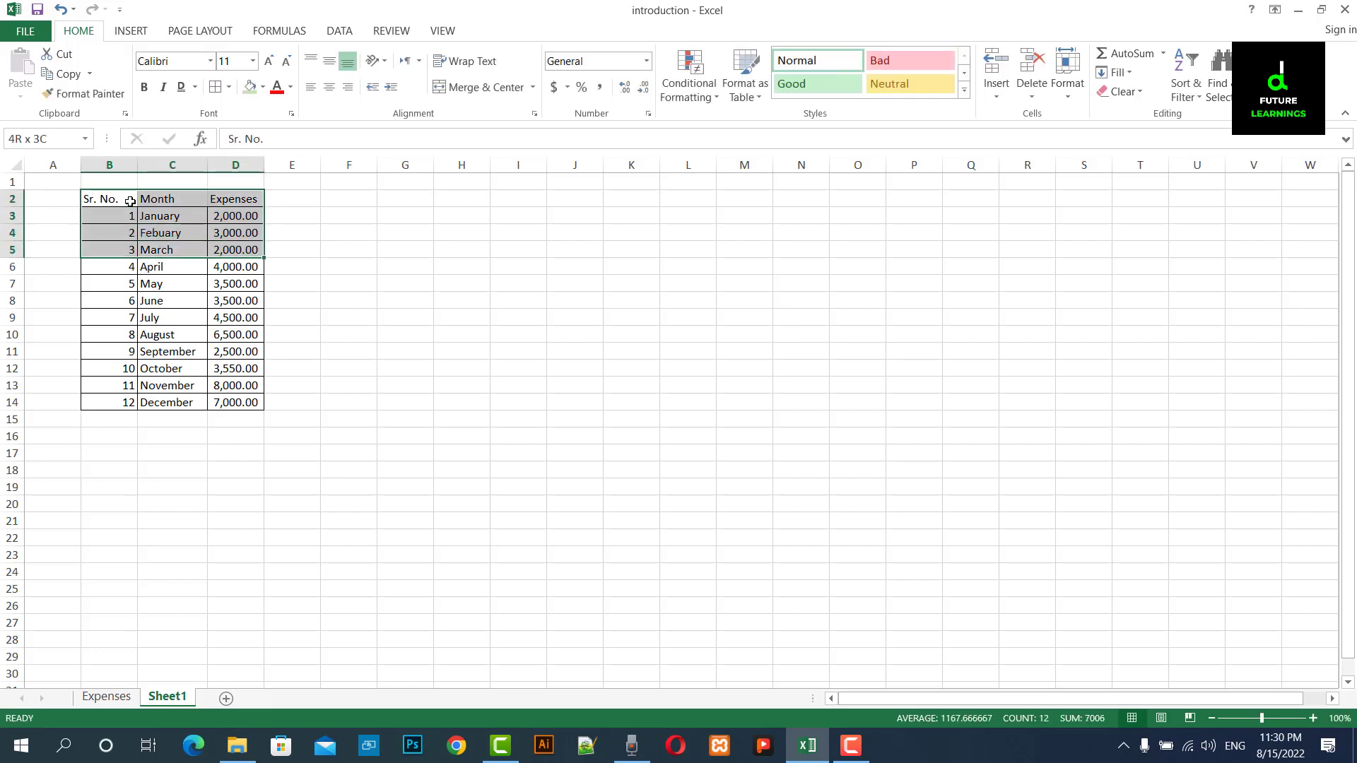
pyautogui.hotkey('shift', 'Down')
pyautogui.hotkey('shift', 'Down')
pyautogui.hotkey('shift', 'Down')
pyautogui.hotkey('shift', 'Down')
pyautogui.hotkey('shift', 'Down')
pyautogui.hotkey('shift', 'Down')
pyautogui.hotkey('shift', 'Up')
pyautogui.hotkey('shift', 'Up')
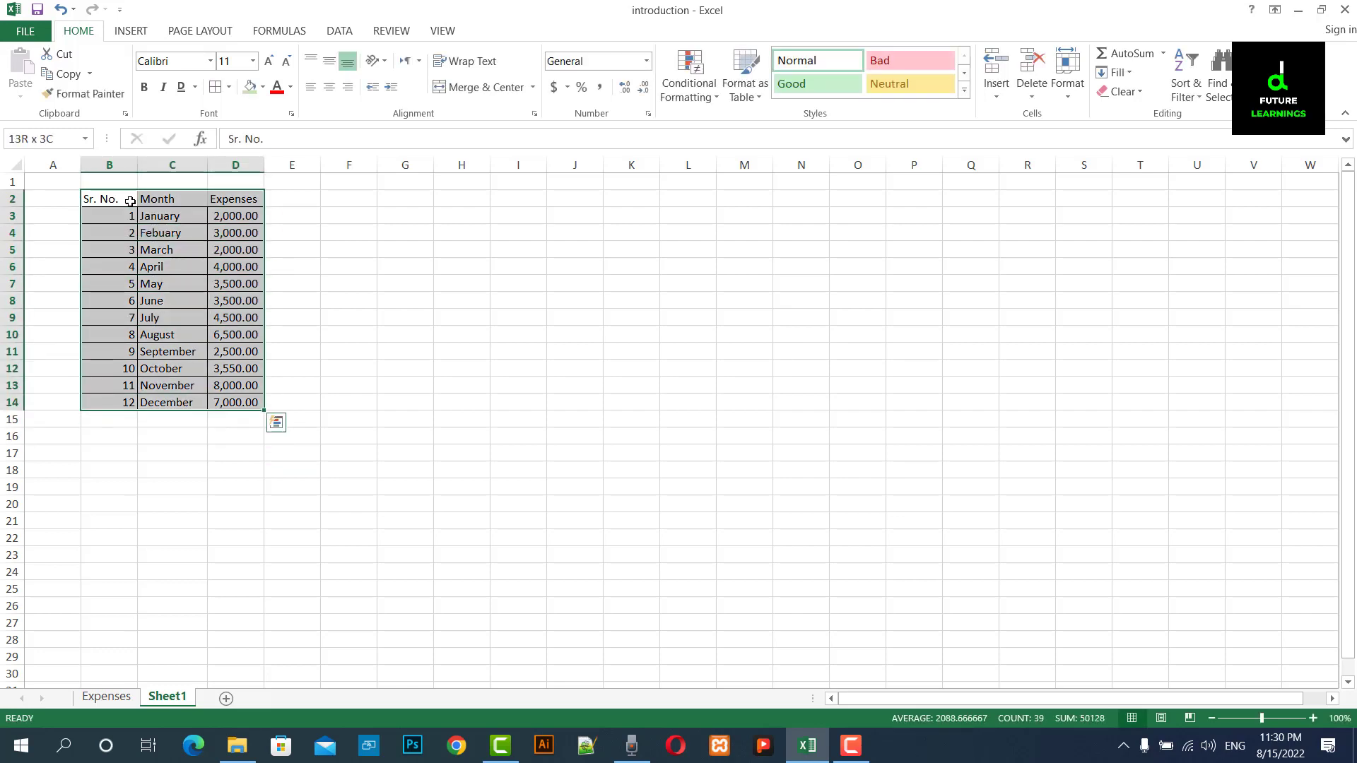
pyautogui.click(215, 87)
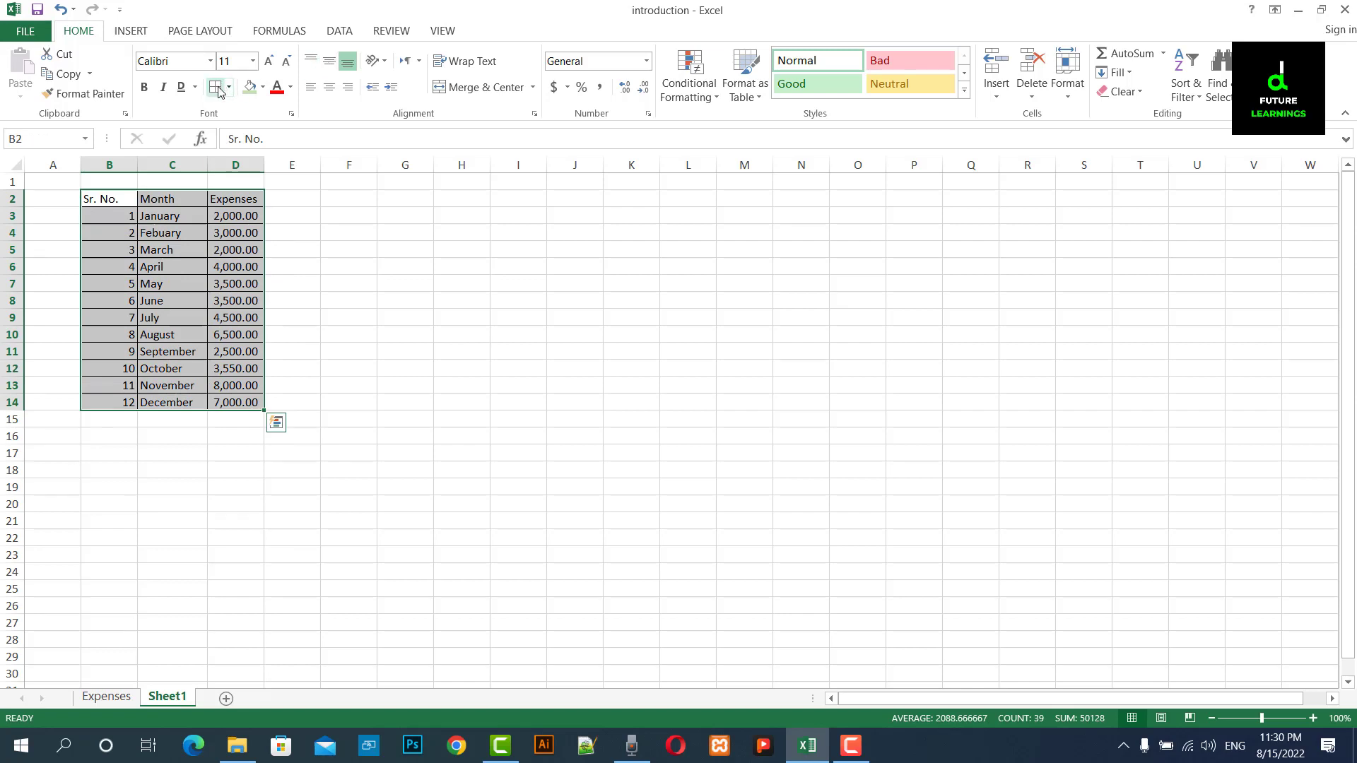
pyautogui.click(329, 86)
pyautogui.click(329, 61)
# Reselect the whole table B2:D14 ready for charting.
pyautogui.click(106, 200)
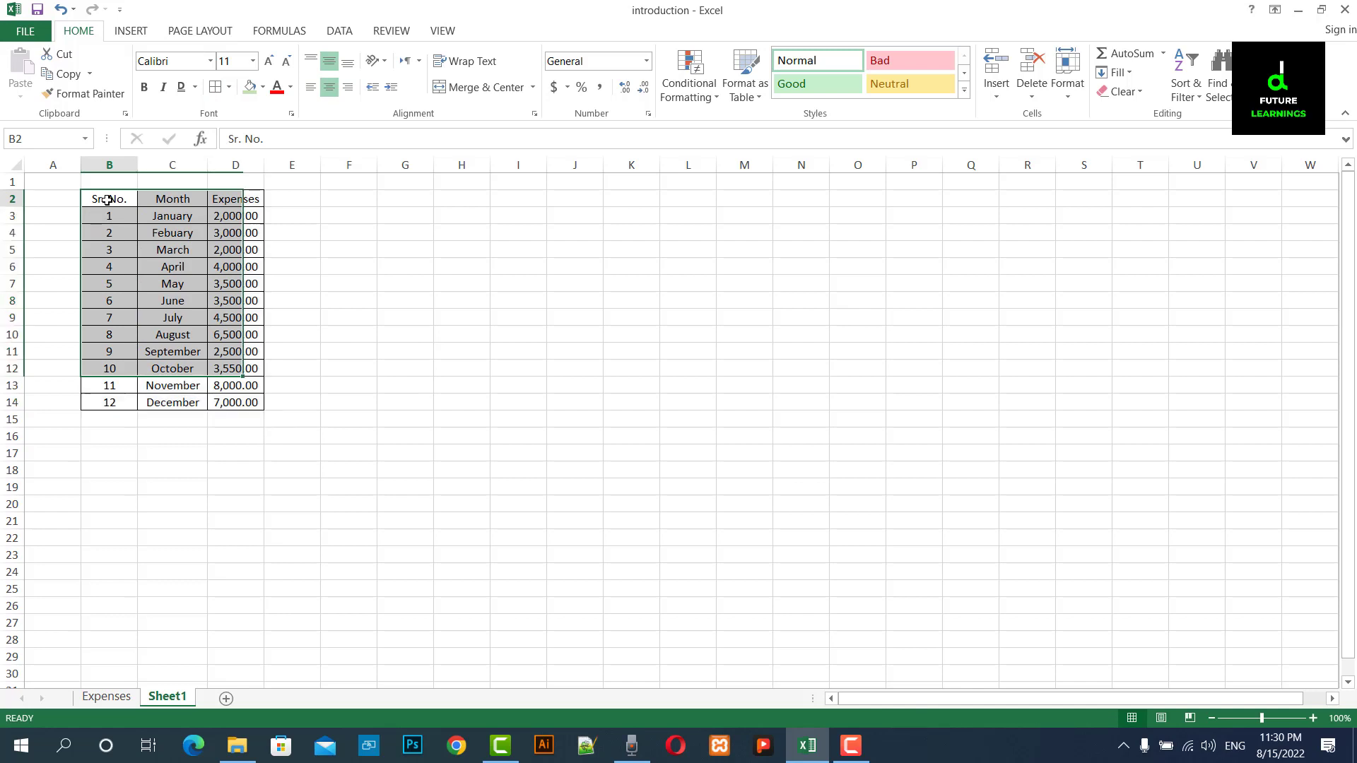
pyautogui.hotkey('shift', 'Right')
pyautogui.hotkey('shift', 'Right')
pyautogui.hotkey('shift', 'Right')
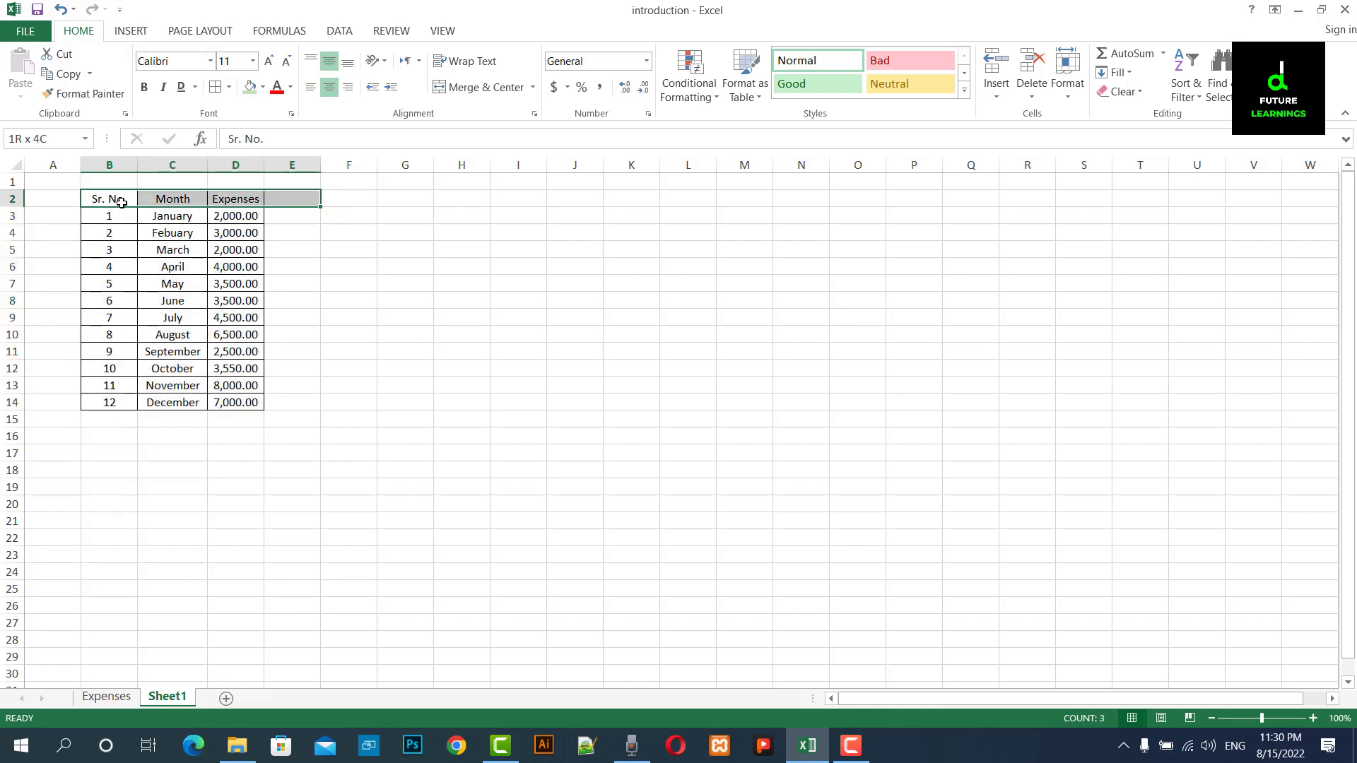
pyautogui.hotkey('shift', 'Left')
pyautogui.hotkey('shift', 'Down')
pyautogui.hotkey('shift', 'Down')
pyautogui.hotkey('shift', 'Down')
pyautogui.hotkey('shift', 'Down')
pyautogui.hotkey('shift', 'Down')
pyautogui.hotkey('shift', 'Down')
pyautogui.hotkey('shift', 'Down')
pyautogui.hotkey('shift', 'Down')
pyautogui.hotkey('shift', 'Down')
pyautogui.hotkey('shift', 'Down')
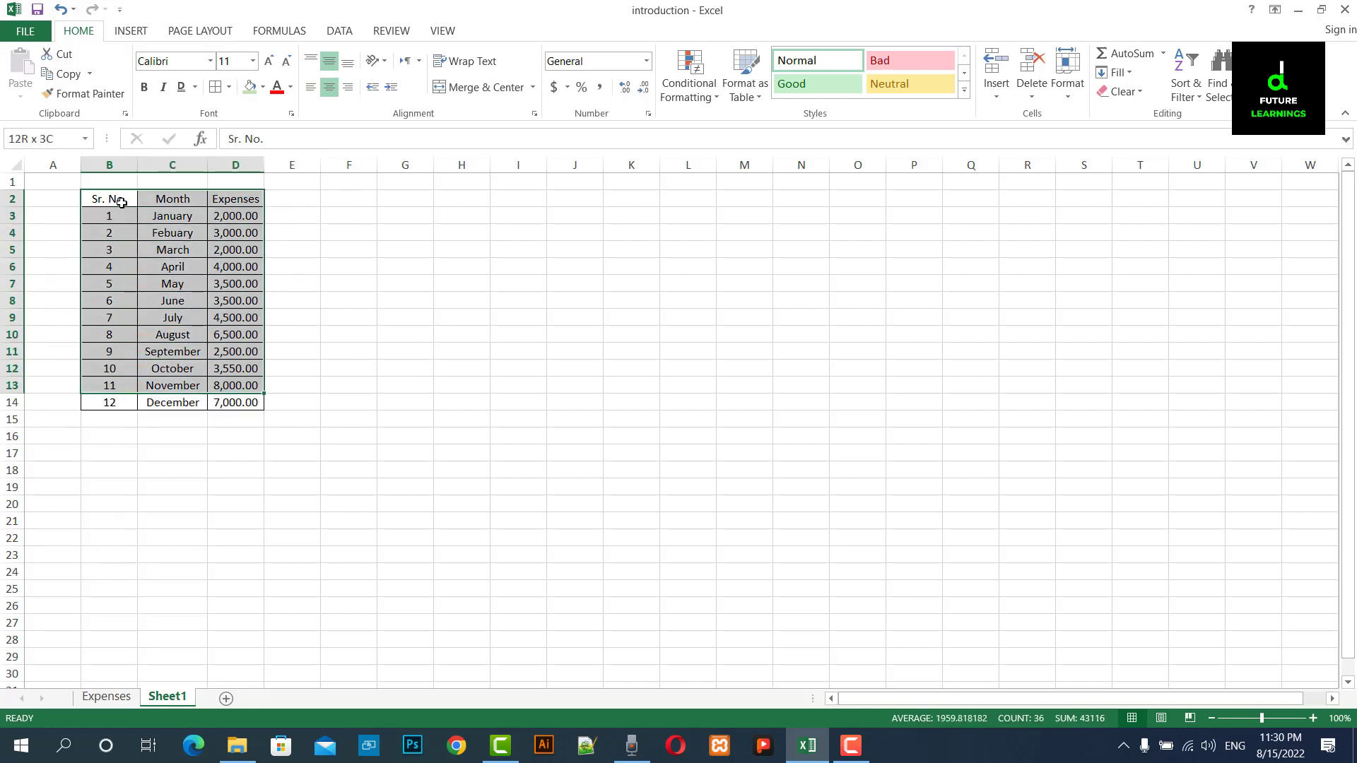
pyautogui.hotkey('shift', 'Down')
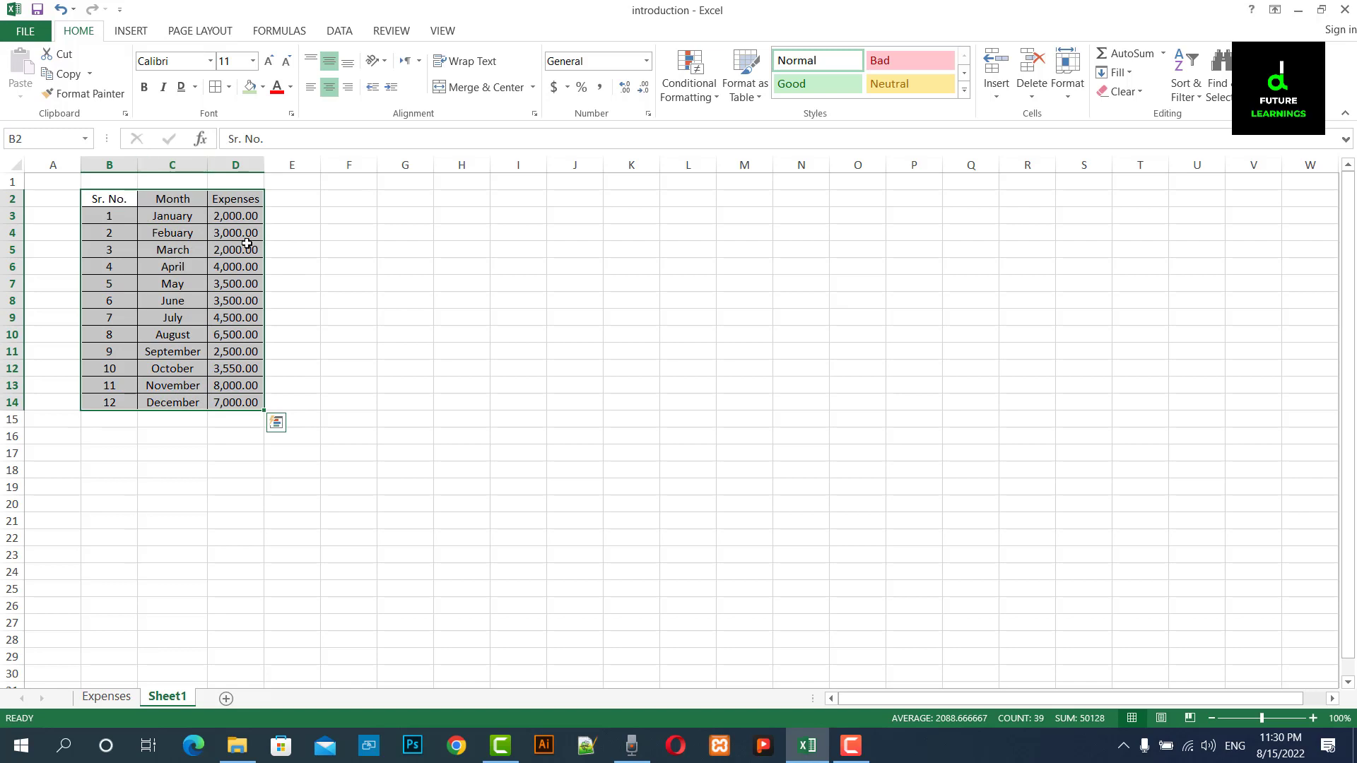
pyautogui.click(205, 31)
# Insert the recommended Clustered Column chart of Expenses and move it up beside the table.
pyautogui.click(144, 35)
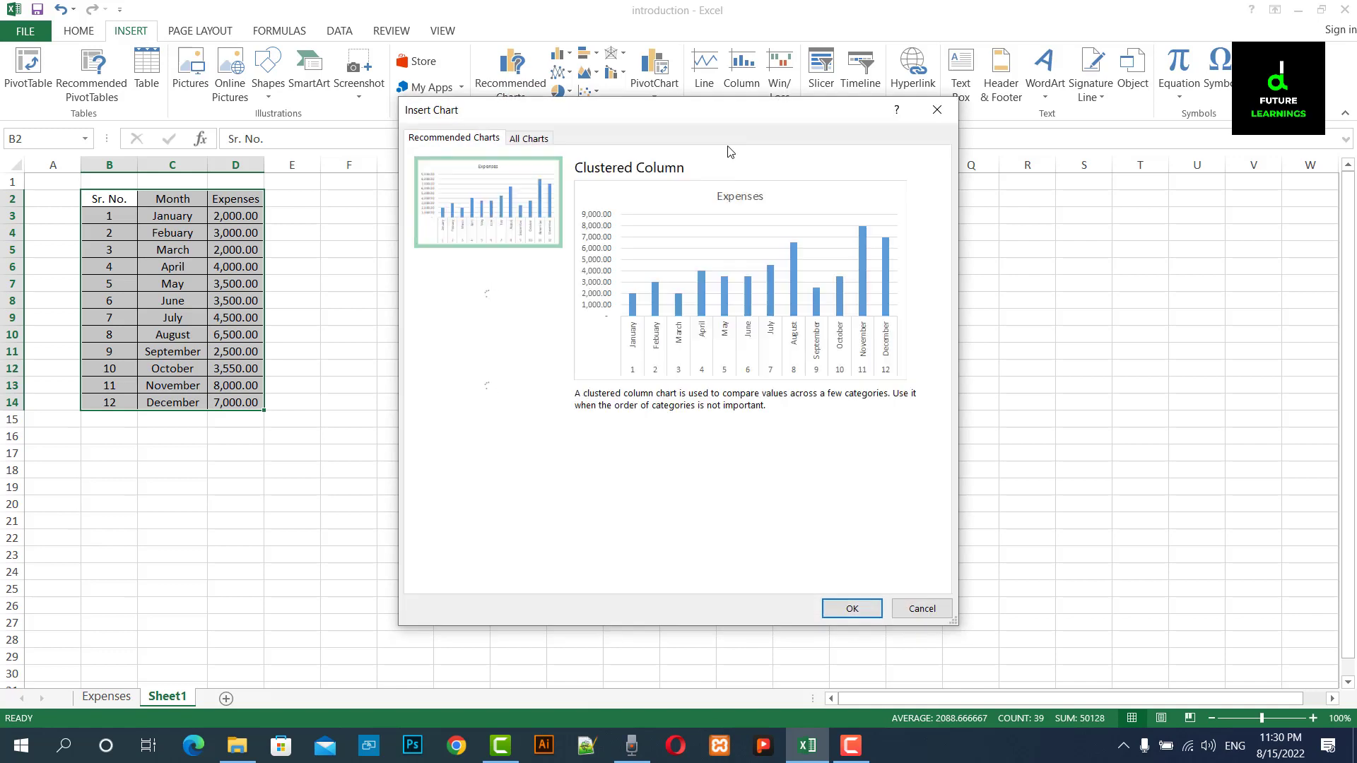
pyautogui.moveTo(731, 122)
pyautogui.mouseDown()
pyautogui.moveTo(868, 94)
pyautogui.moveTo(869, 142)
pyautogui.mouseUp()
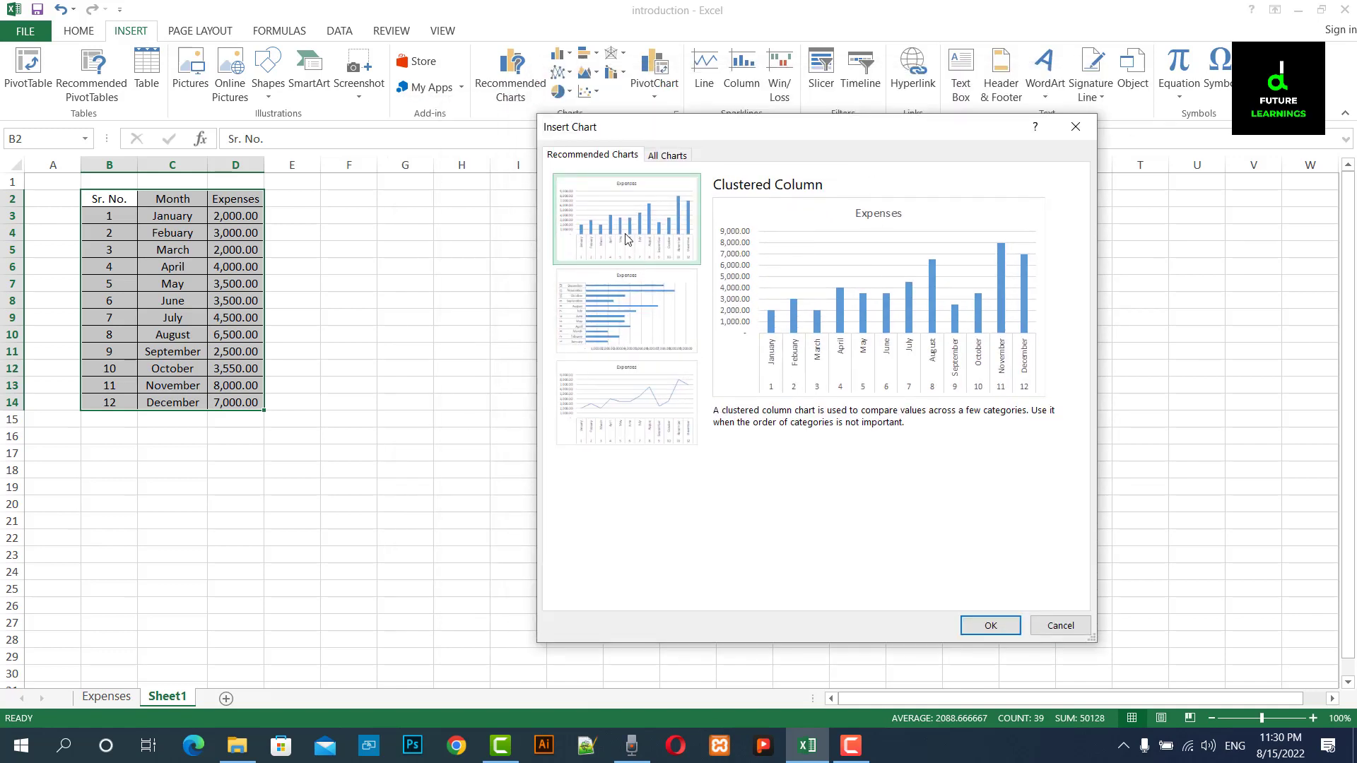
pyautogui.click(990, 625)
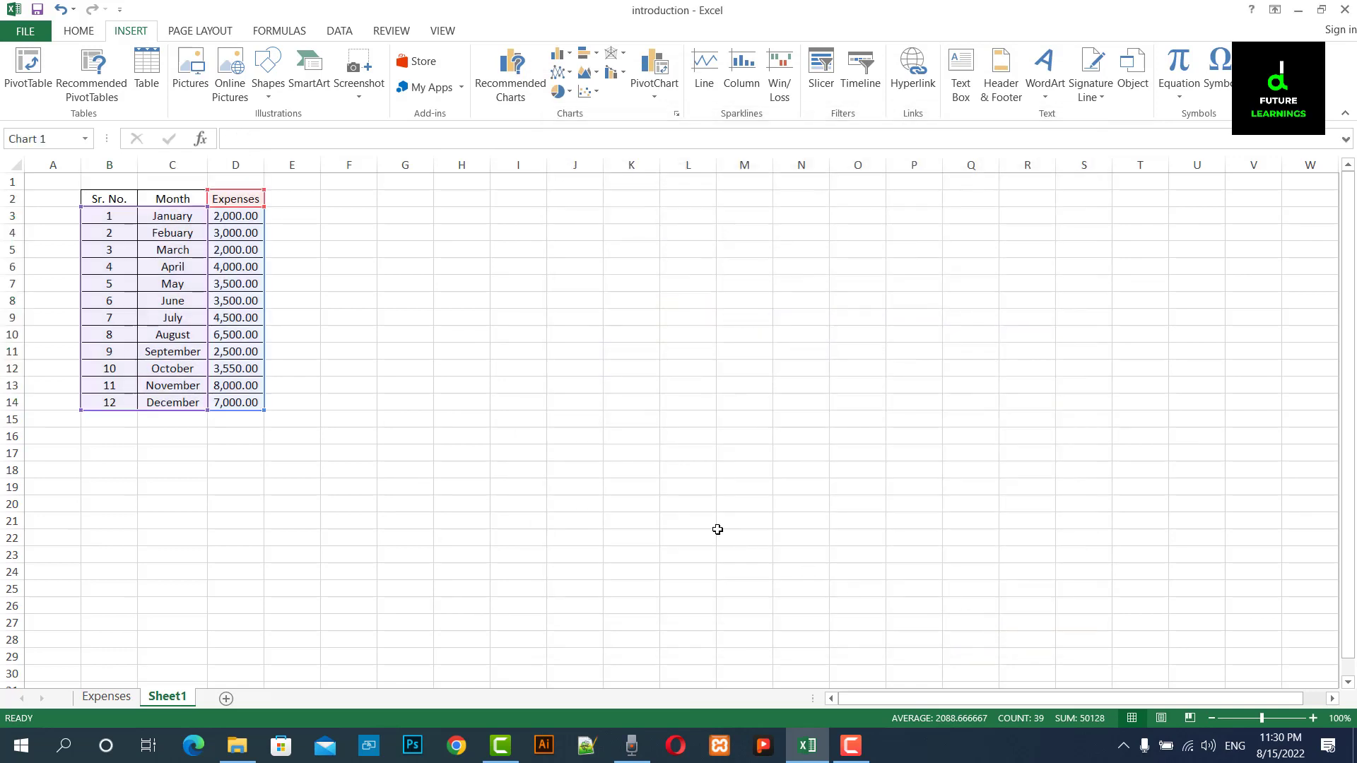
pyautogui.moveTo(691, 335); pyautogui.dragTo(480, 269)
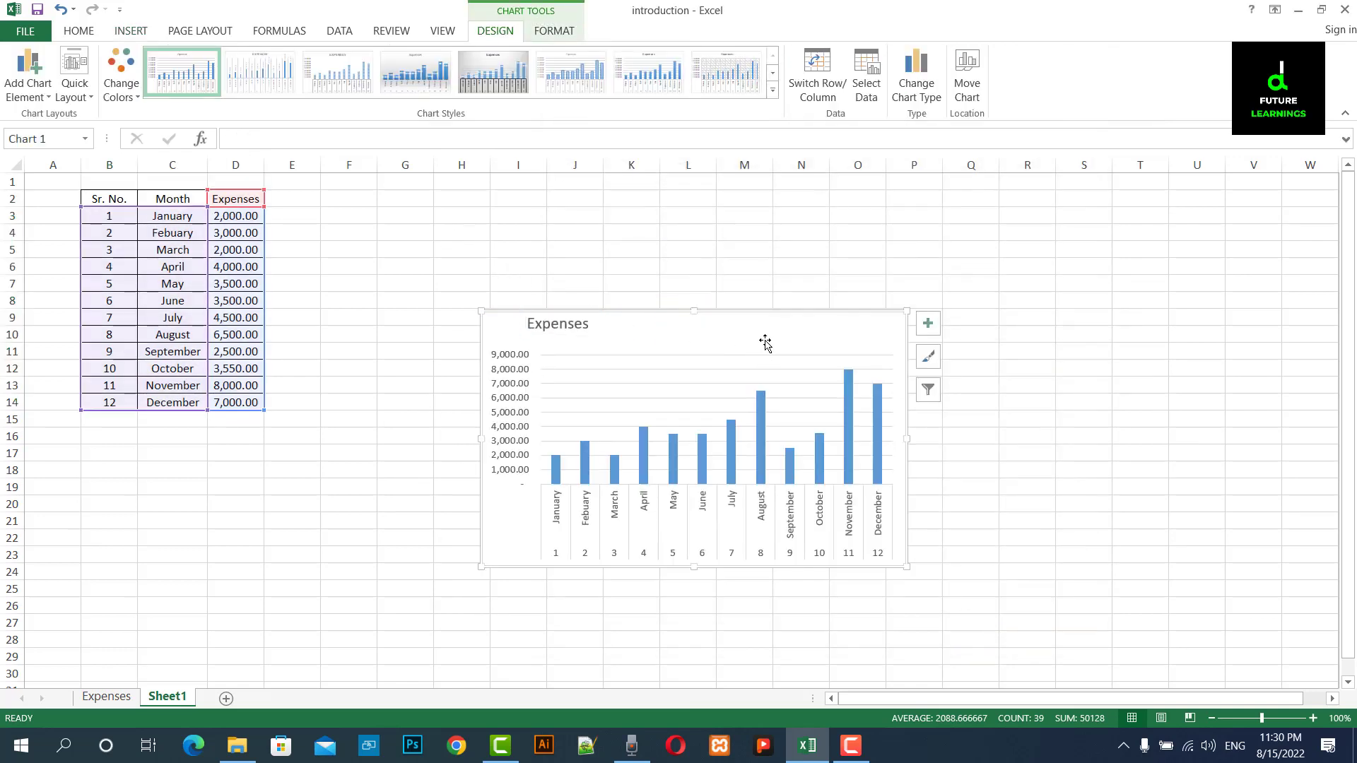
pyautogui.hotkey('ctrl', 'z')
pyautogui.moveTo(593, 332)
pyautogui.mouseDown()
pyautogui.moveTo(548, 288)
pyautogui.moveTo(409, 218)
pyautogui.moveTo(382, 186)
pyautogui.moveTo(384, 198)
pyautogui.mouseUp()
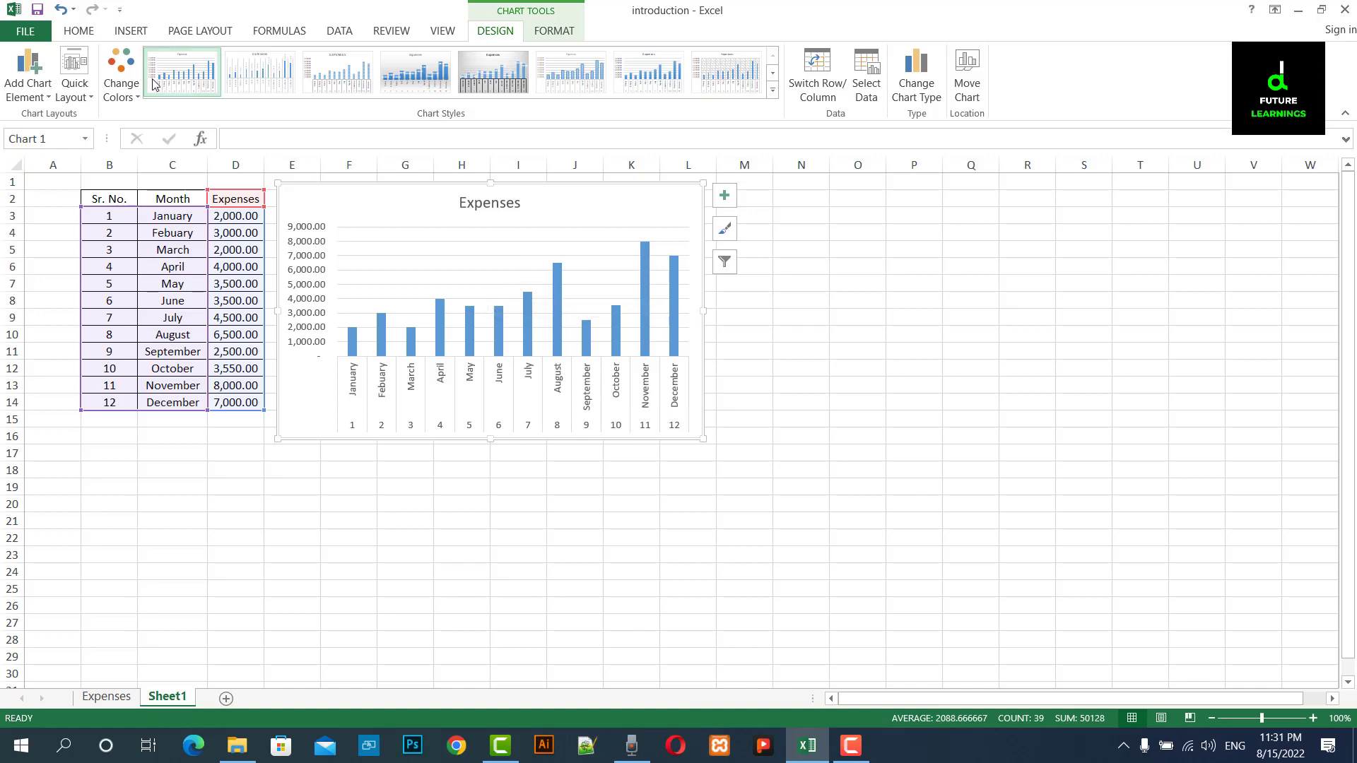
# Preview the second to fourth chart styles and apply the grey gradient style.
pyautogui.click(282, 88)
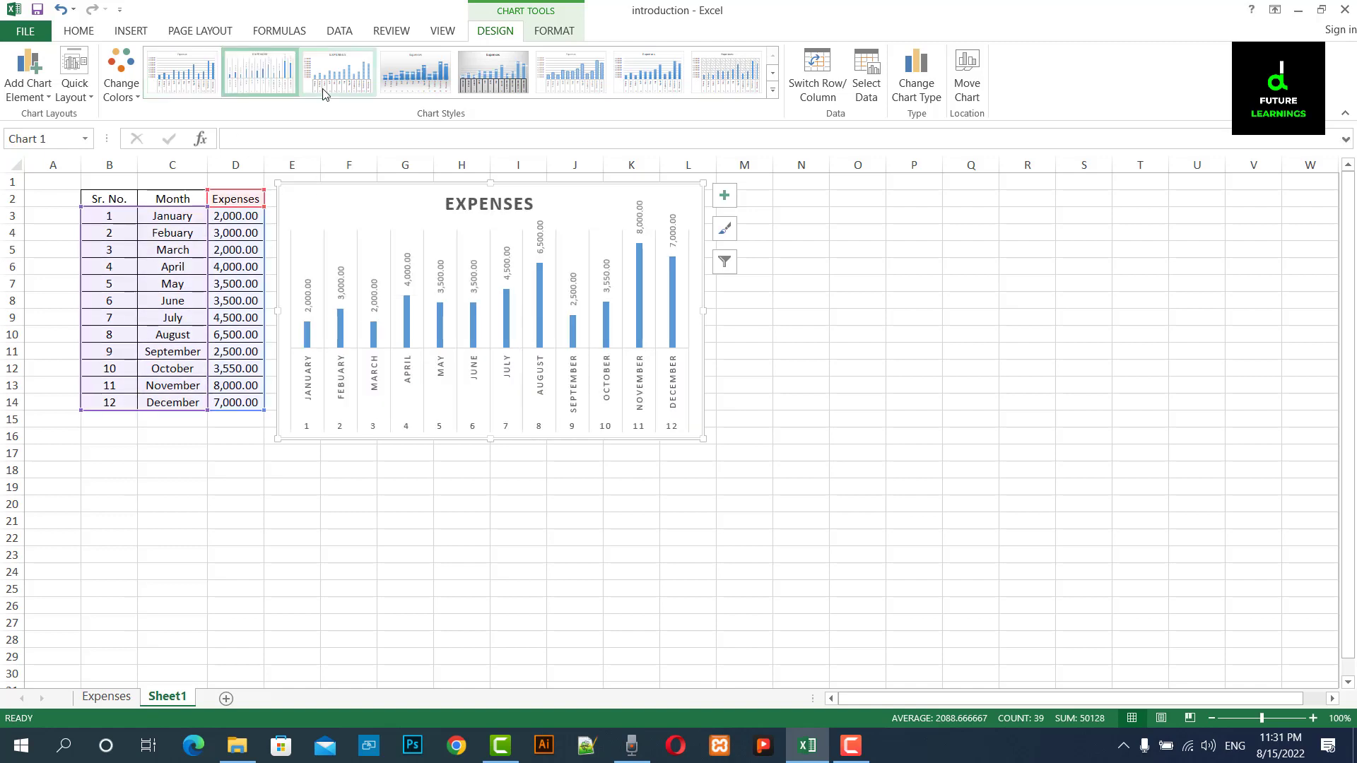
pyautogui.click(346, 79)
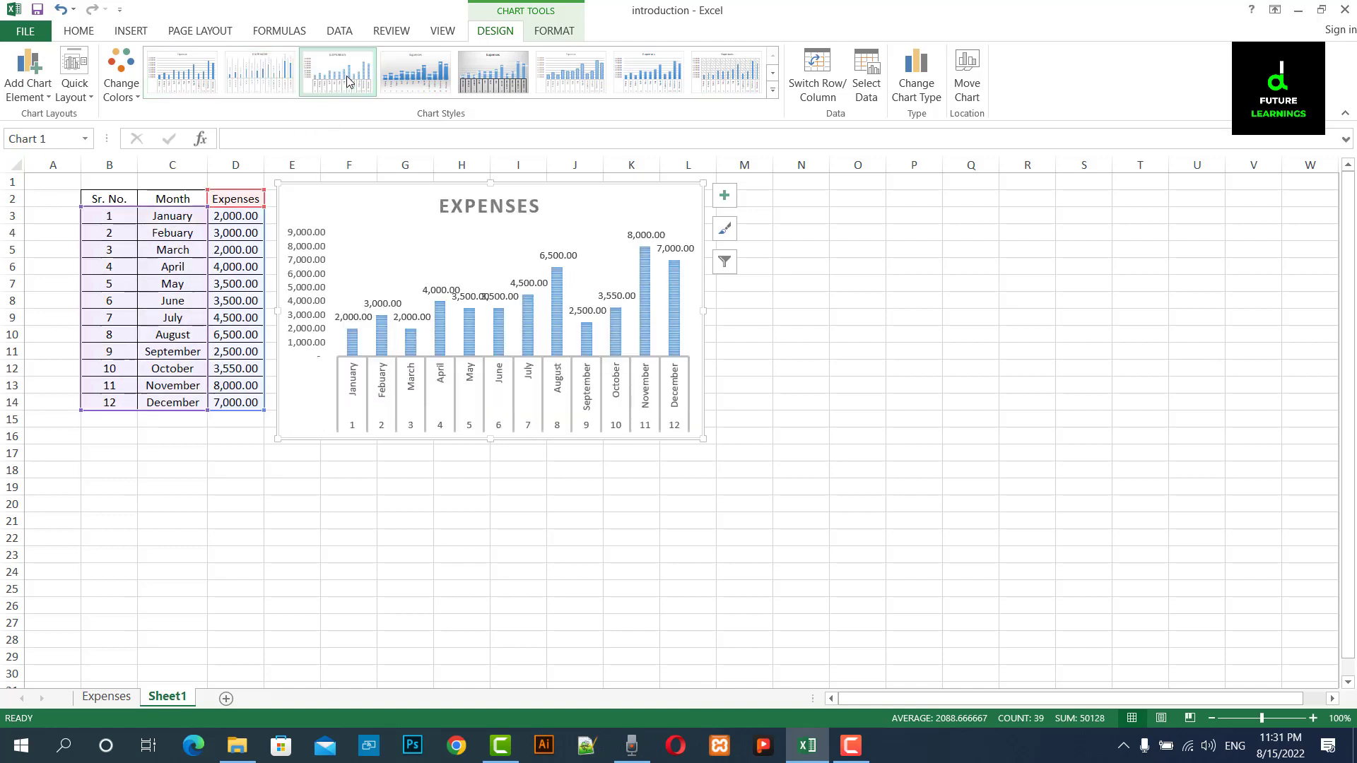
pyautogui.click(406, 78)
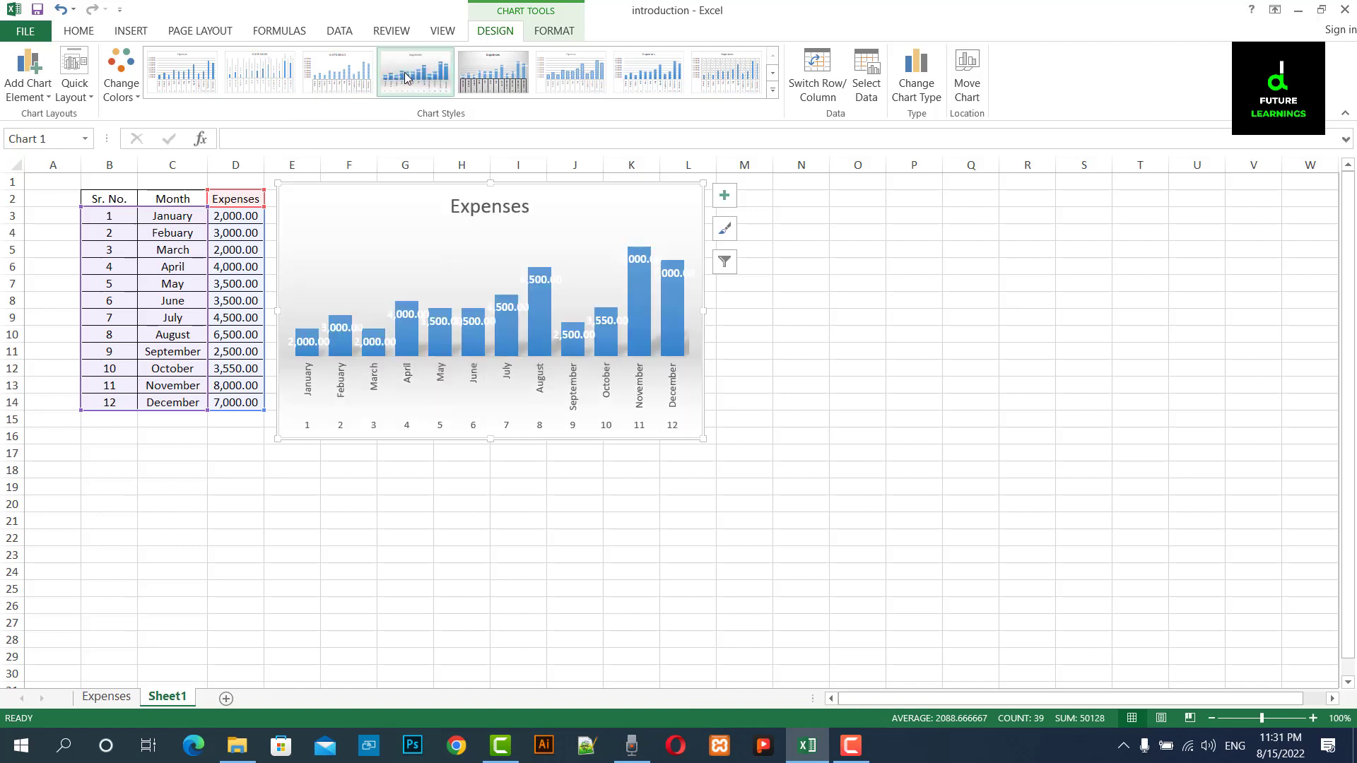
pyautogui.click(494, 84)
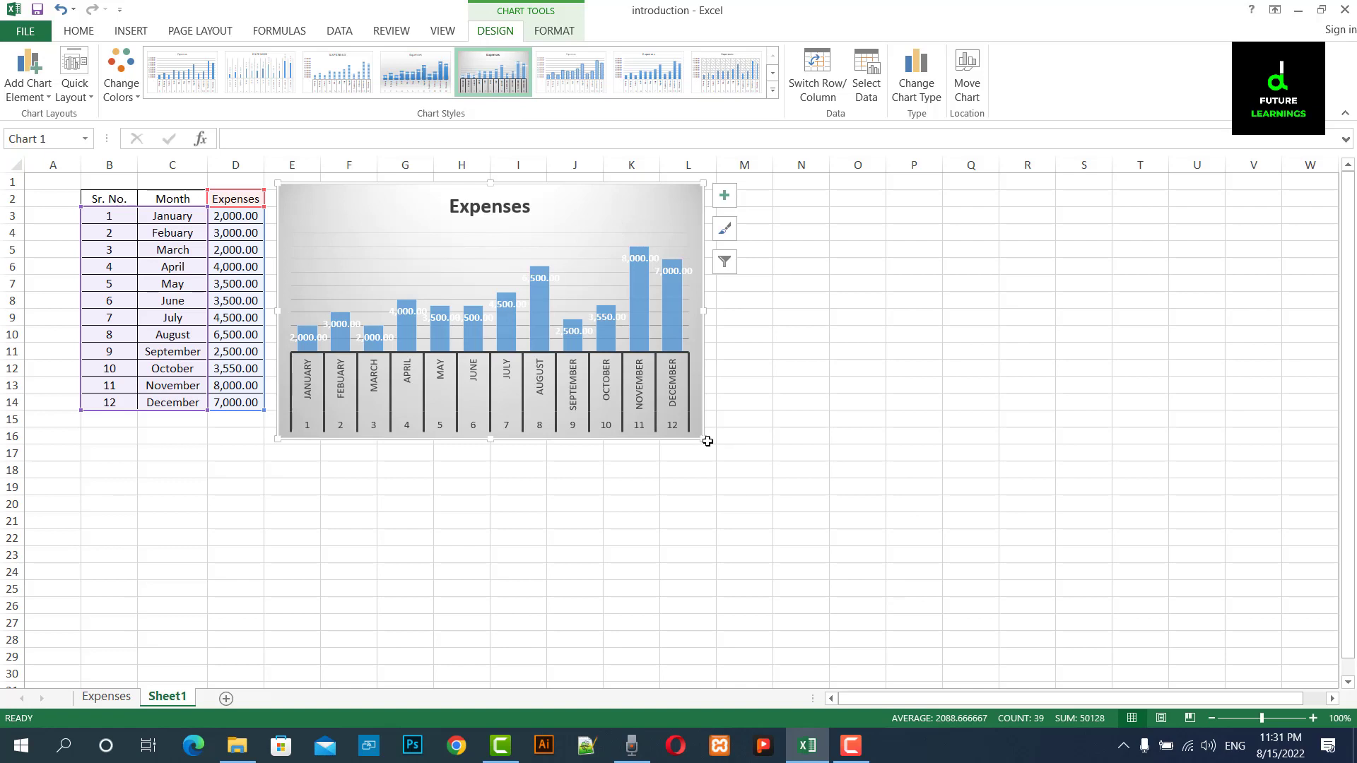
# Stretch the chart across columns E to Q and switch to the hatched-background style.
pyautogui.moveTo(703, 438); pyautogui.dragTo(1006, 577)
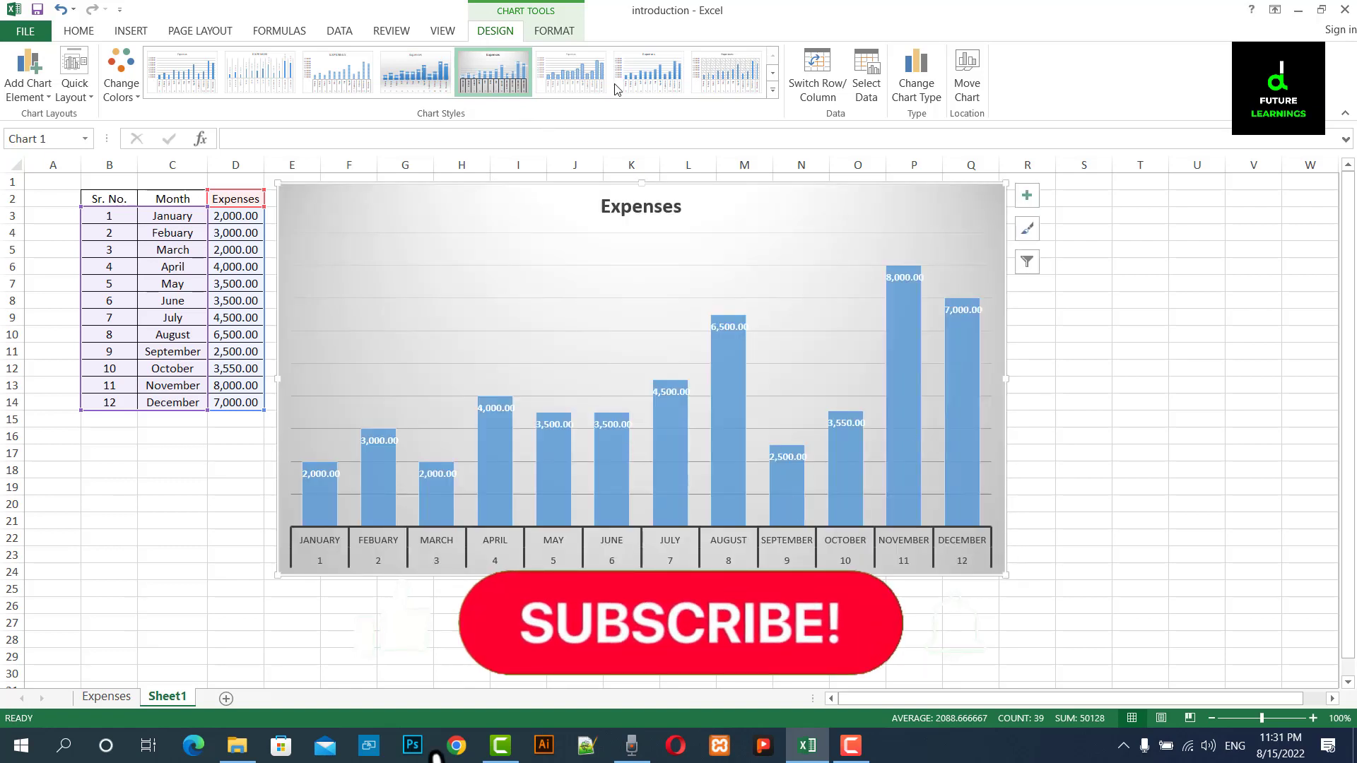
pyautogui.click(586, 76)
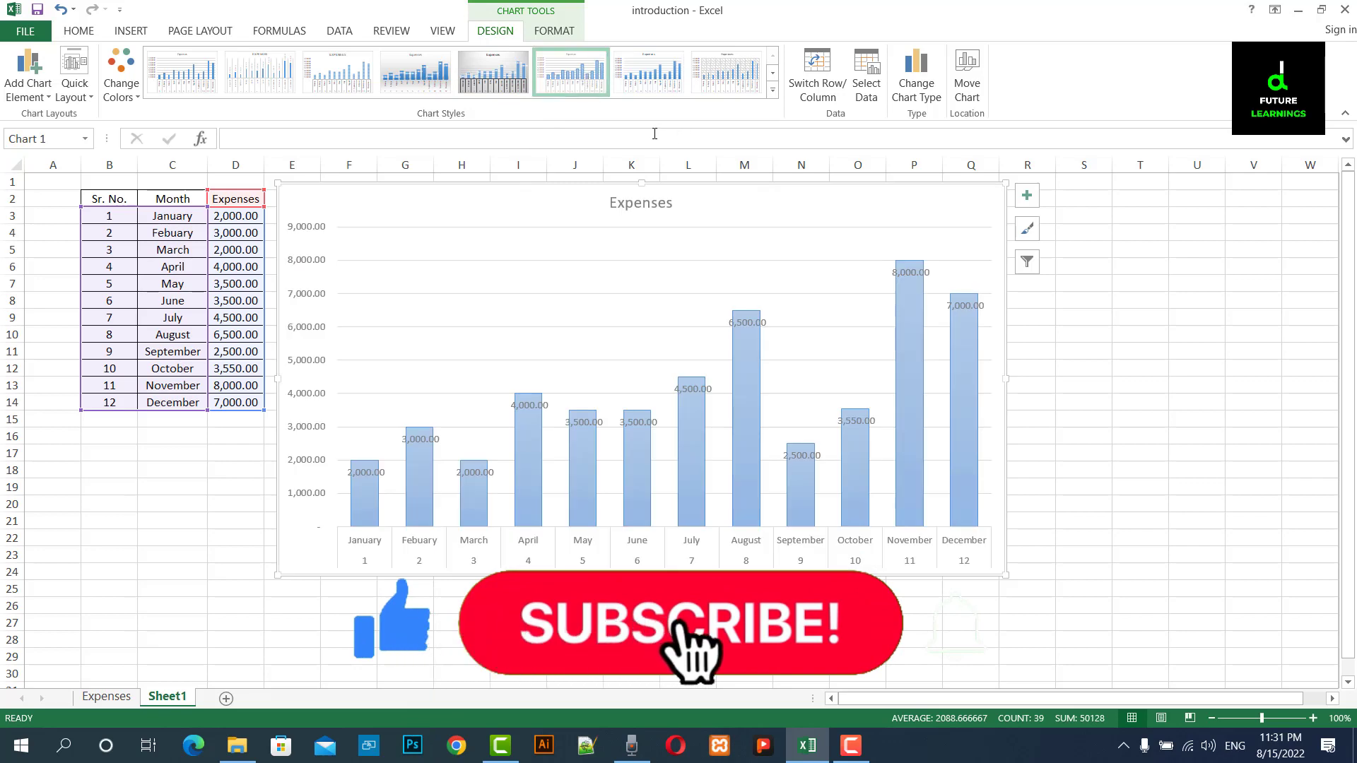
pyautogui.click(650, 82)
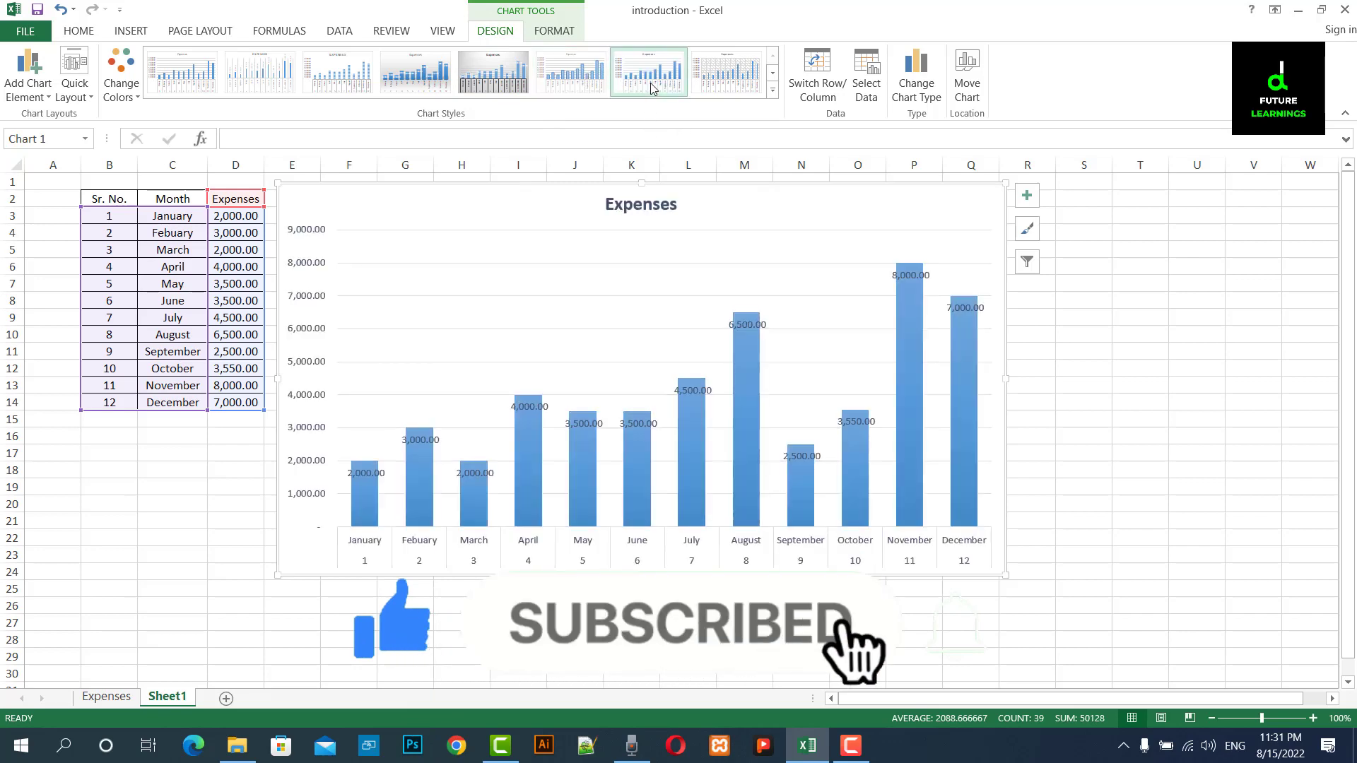
pyautogui.click(739, 78)
pyautogui.click(739, 76)
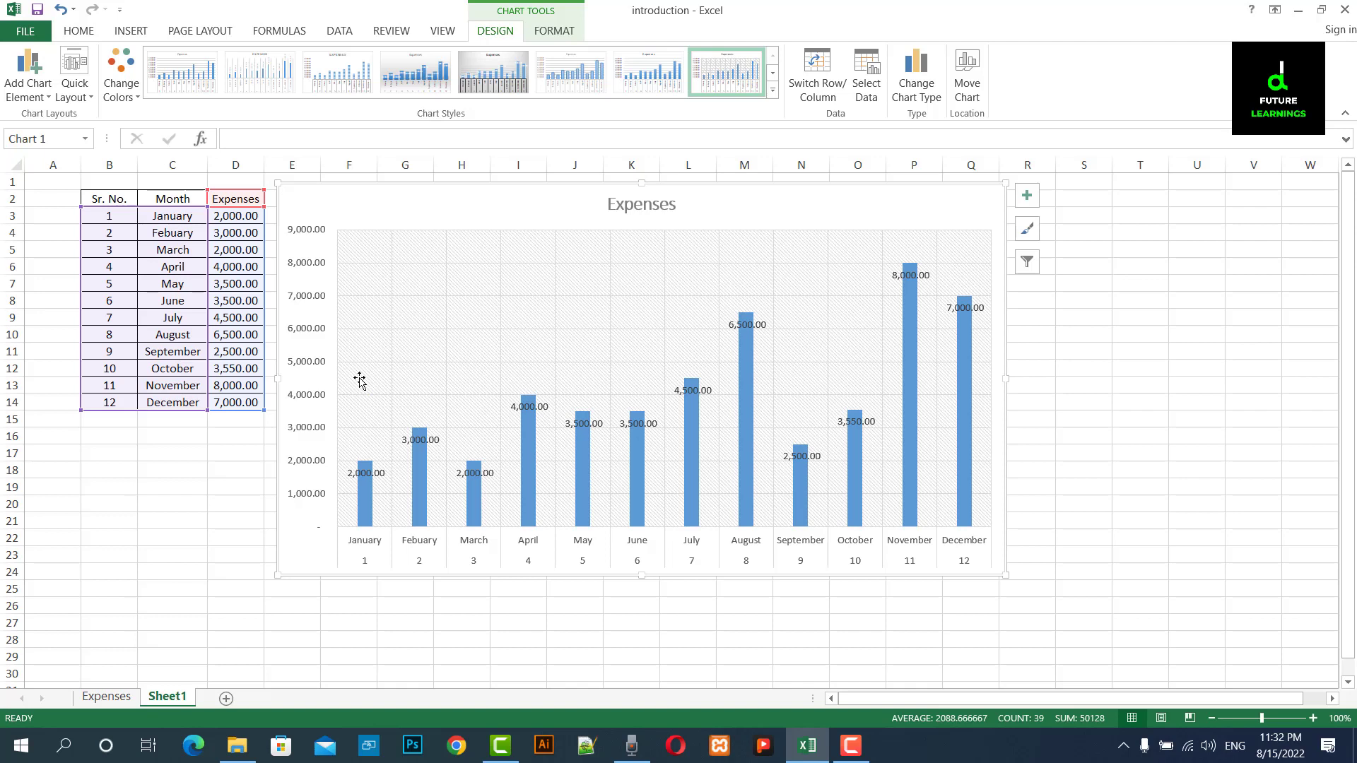
pyautogui.click(862, 747)
pyautogui.click(852, 746)
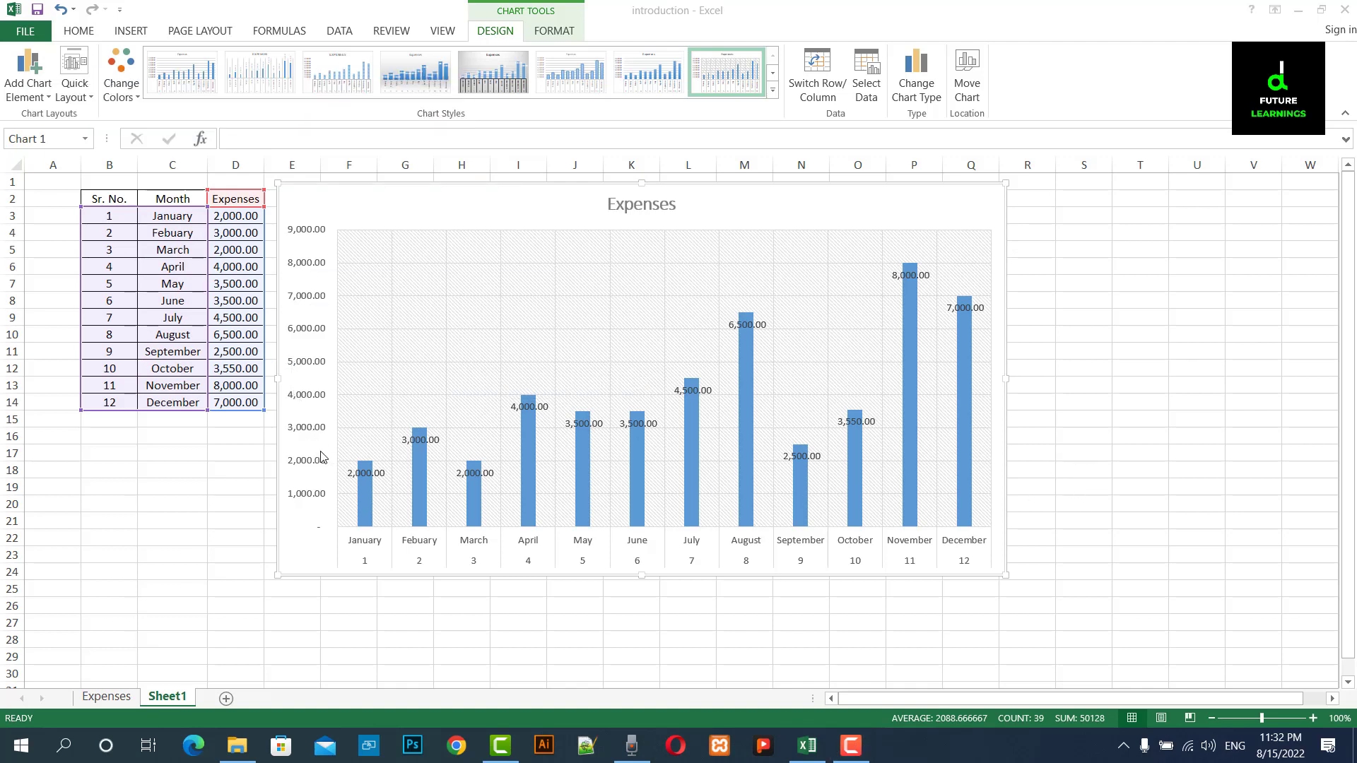
# Change March's expense in D5 to 10,000.
pyautogui.click(252, 251)
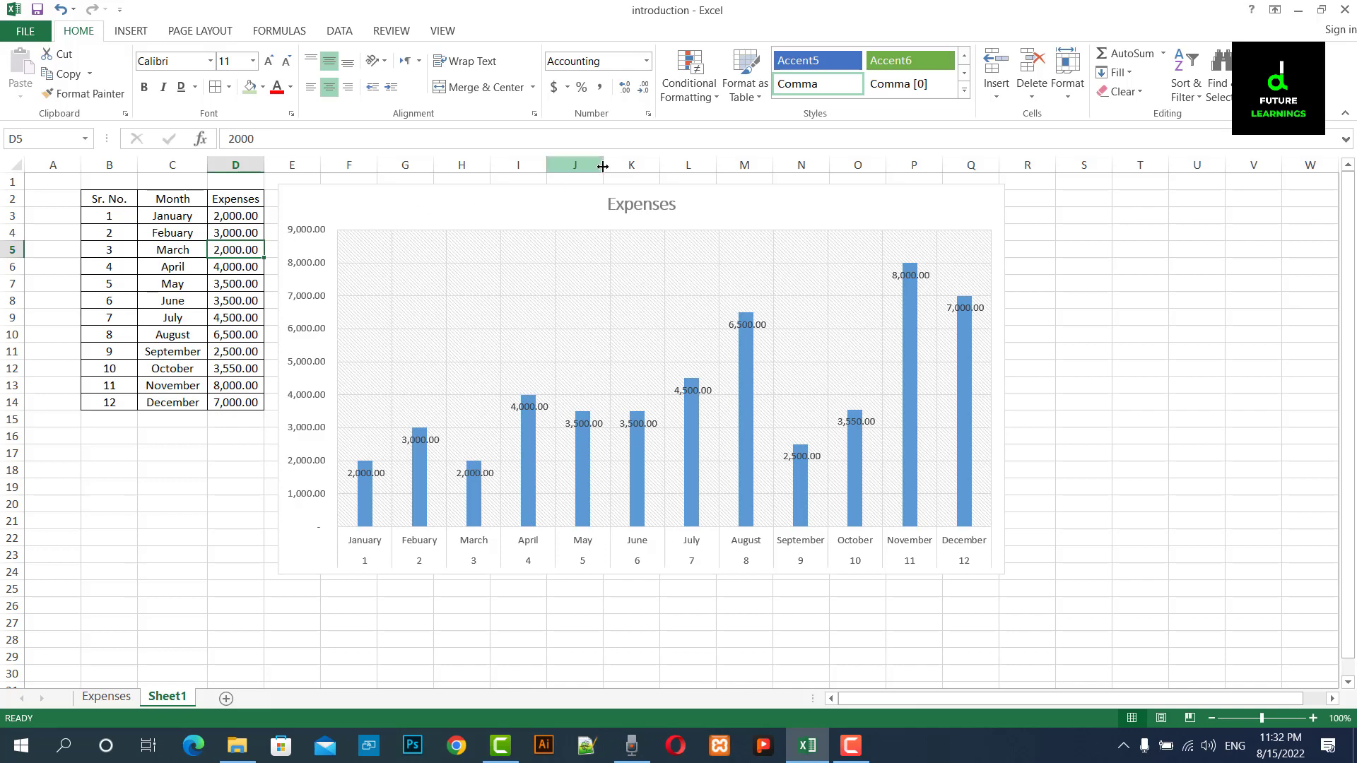
pyautogui.write('1')
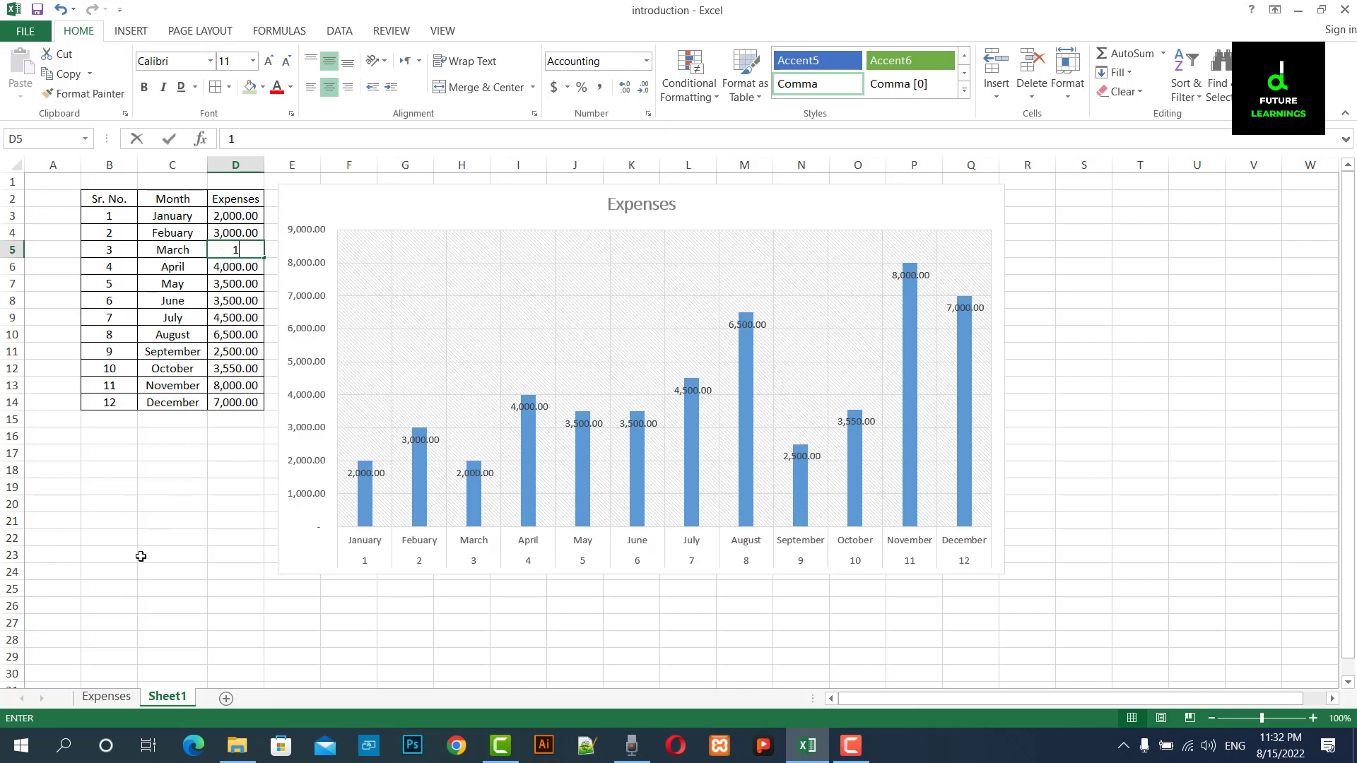
pyautogui.write('000')
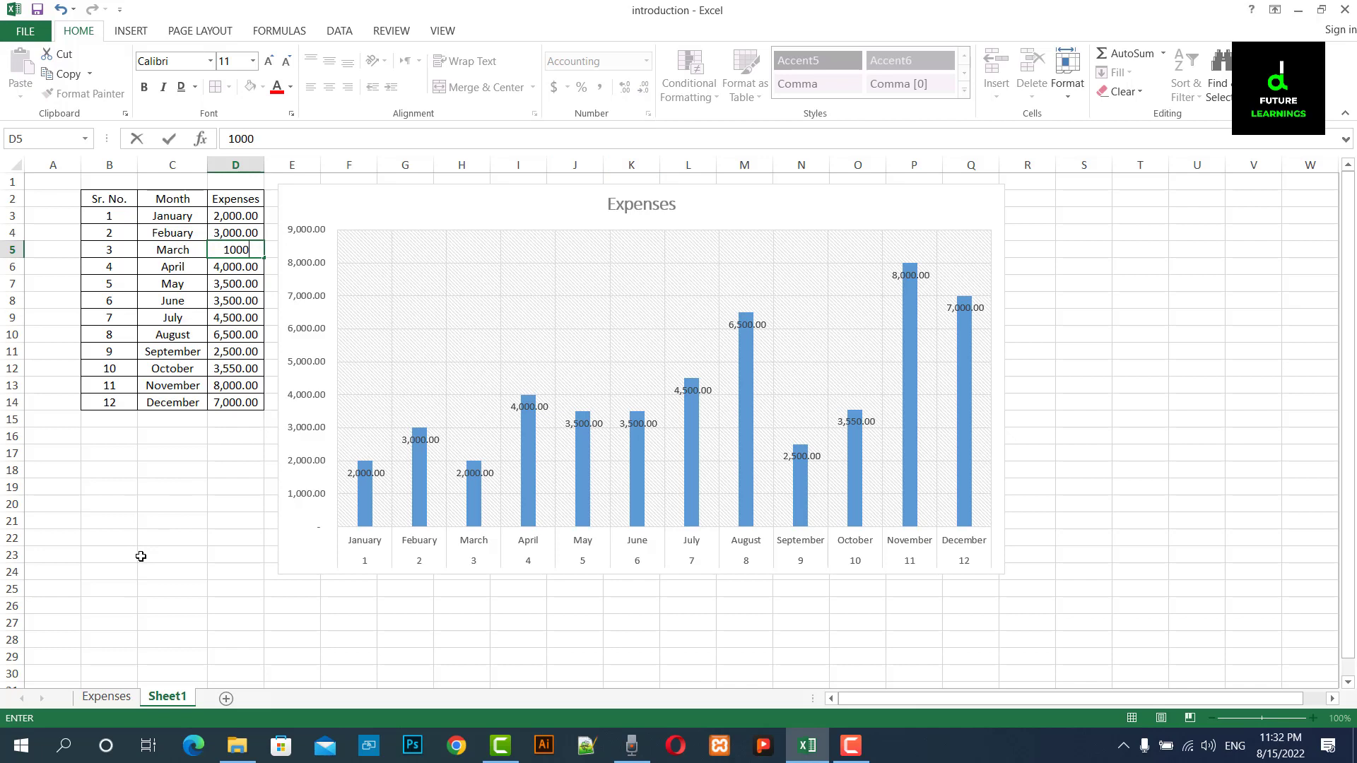
pyautogui.write('0')
pyautogui.press('Return')
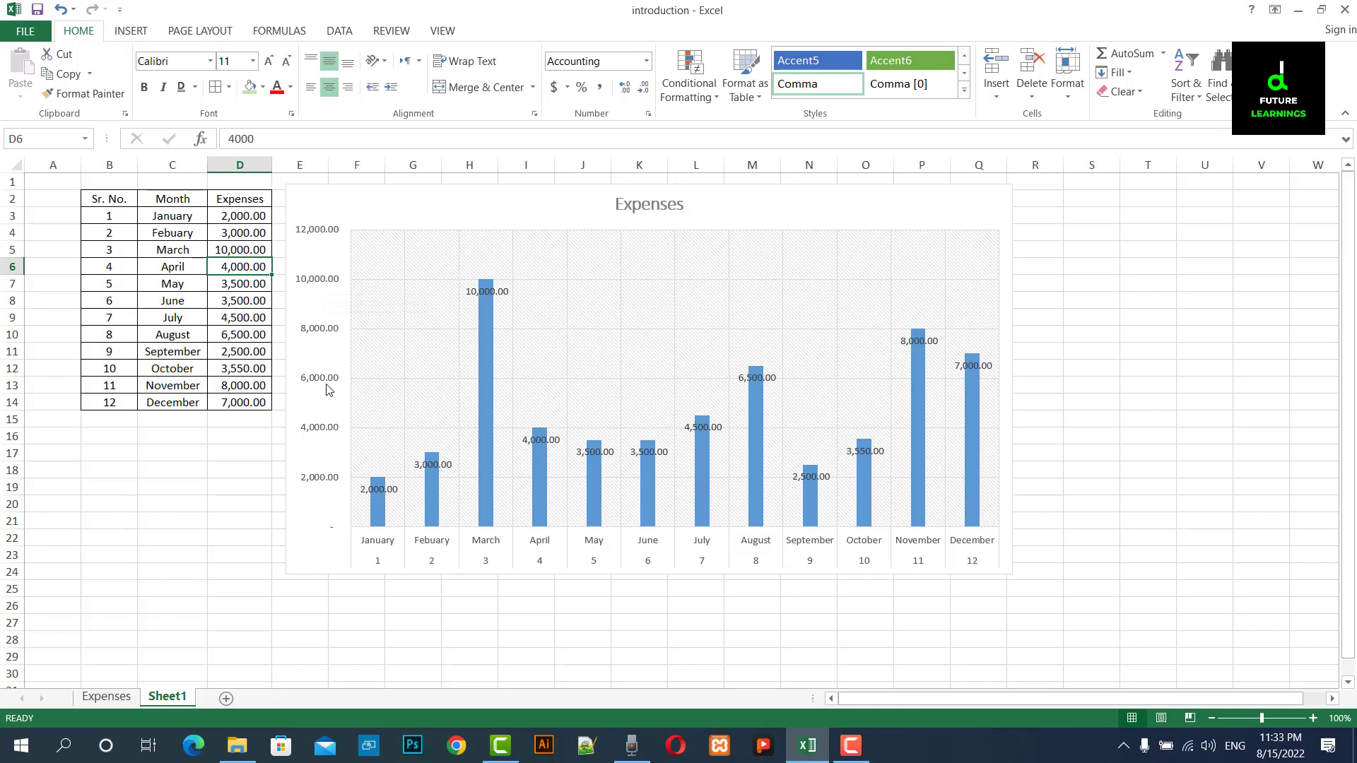
pyautogui.hotkey('ctrl', 'z')
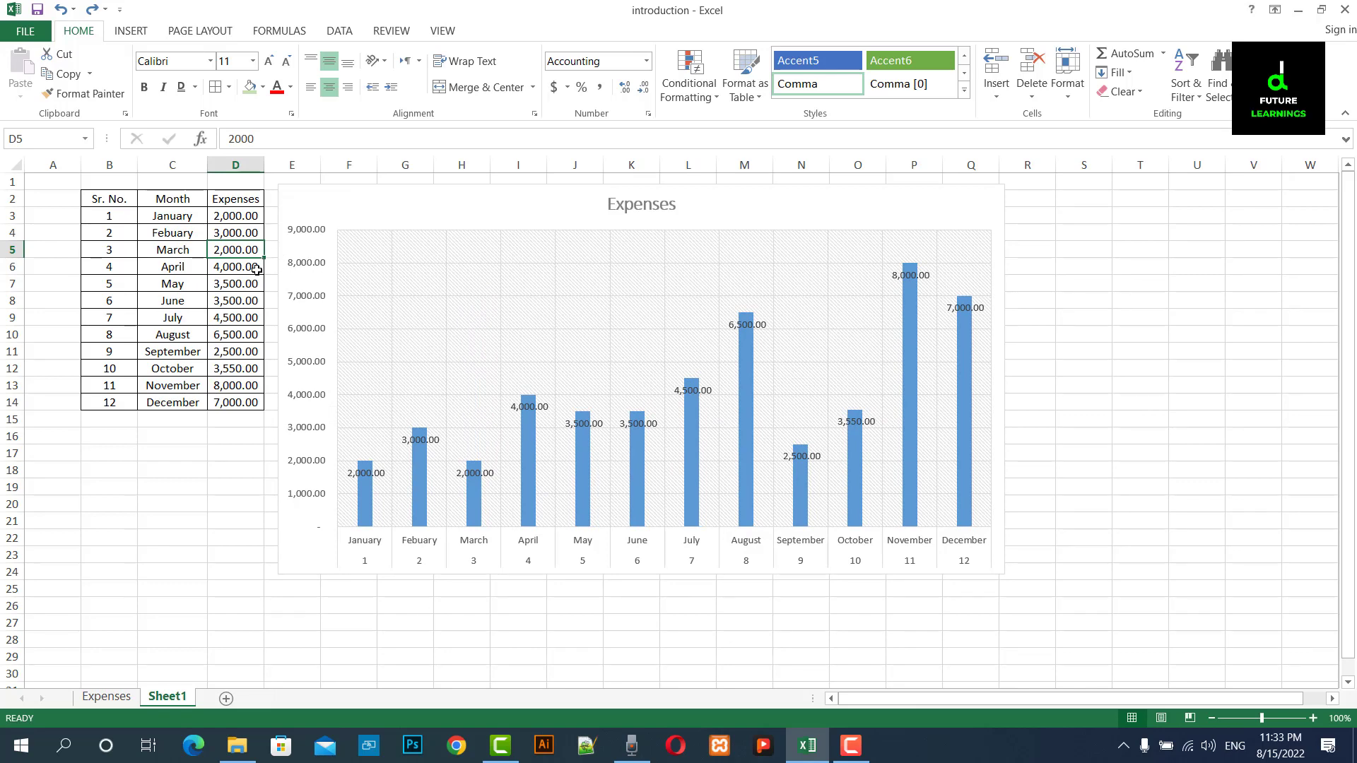
pyautogui.hotkey('ctrl', 'y')
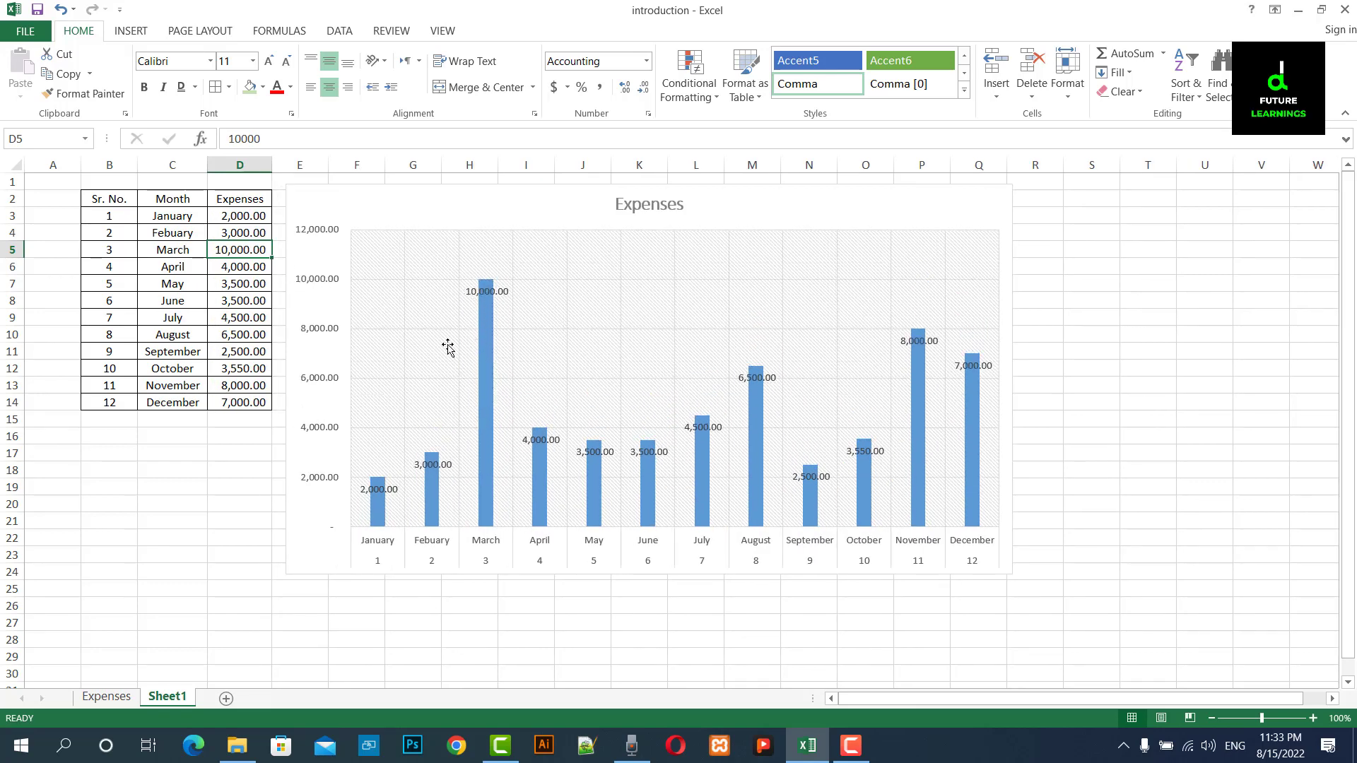
# Set May's expense in D7 to 1,500 and July's in D9 to 3,000.
pyautogui.click(250, 285)
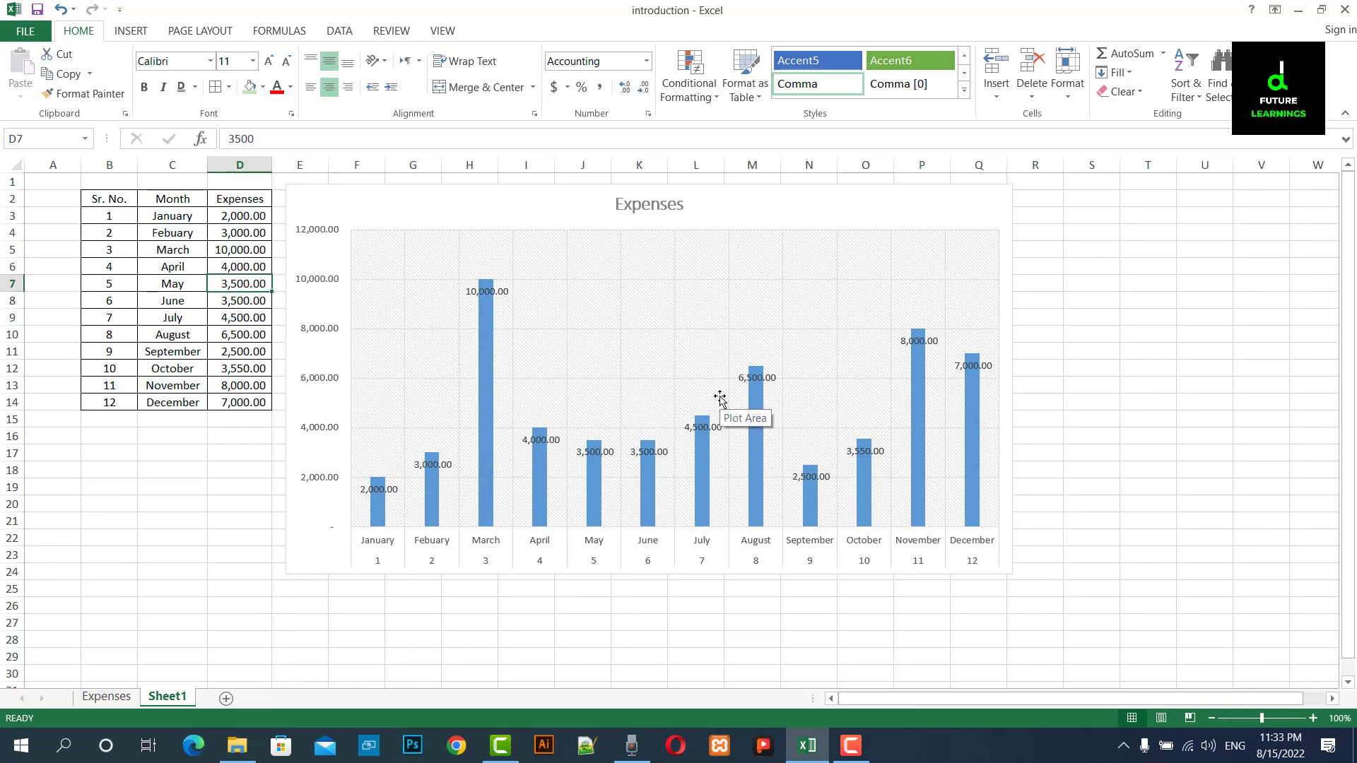
pyautogui.write('1500')
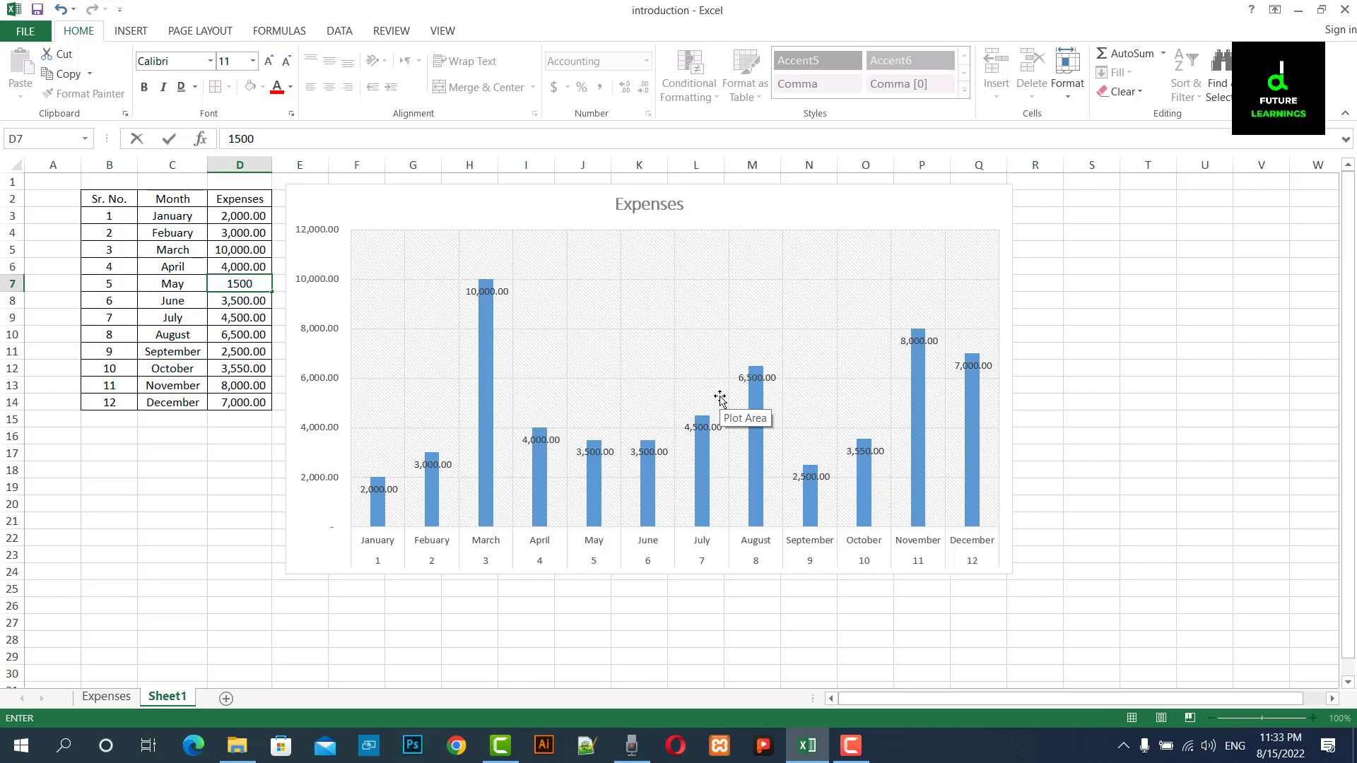
pyautogui.press('Return')
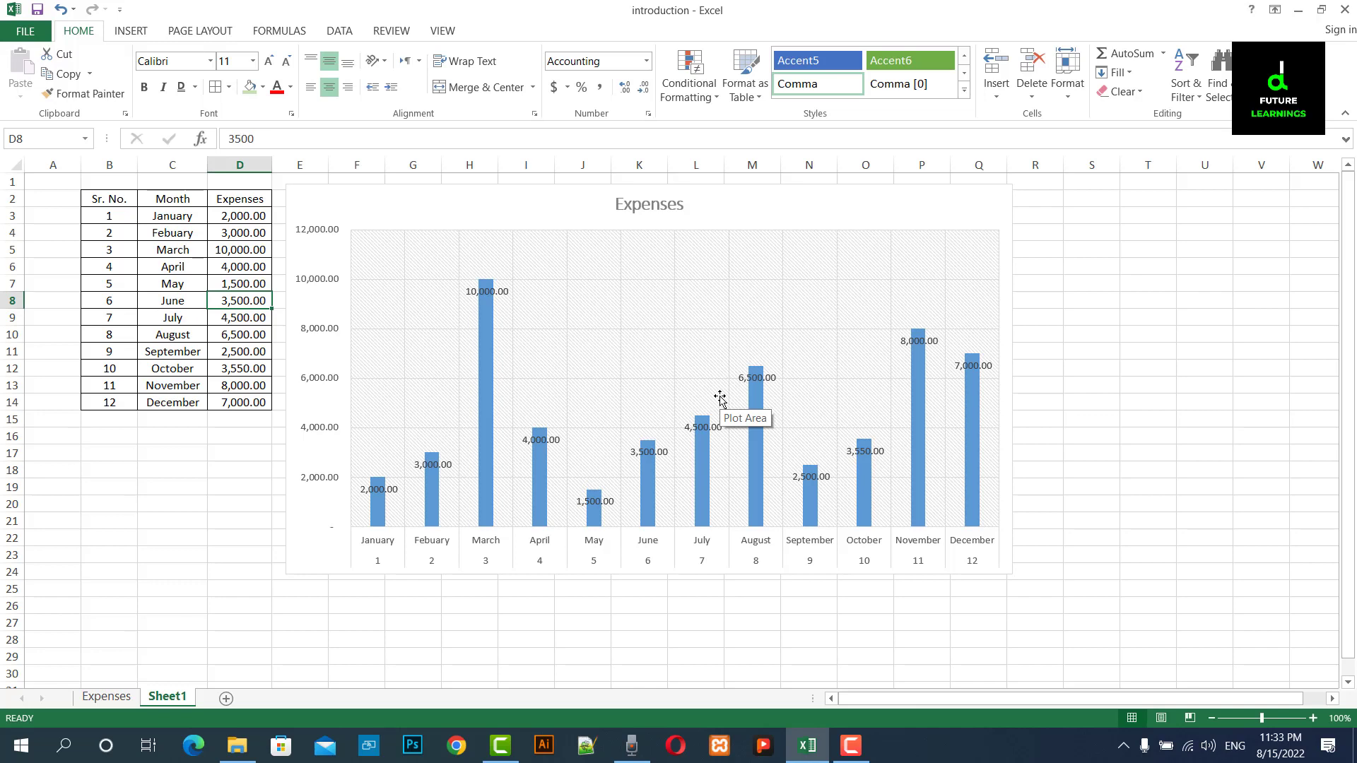
pyautogui.press('Return')
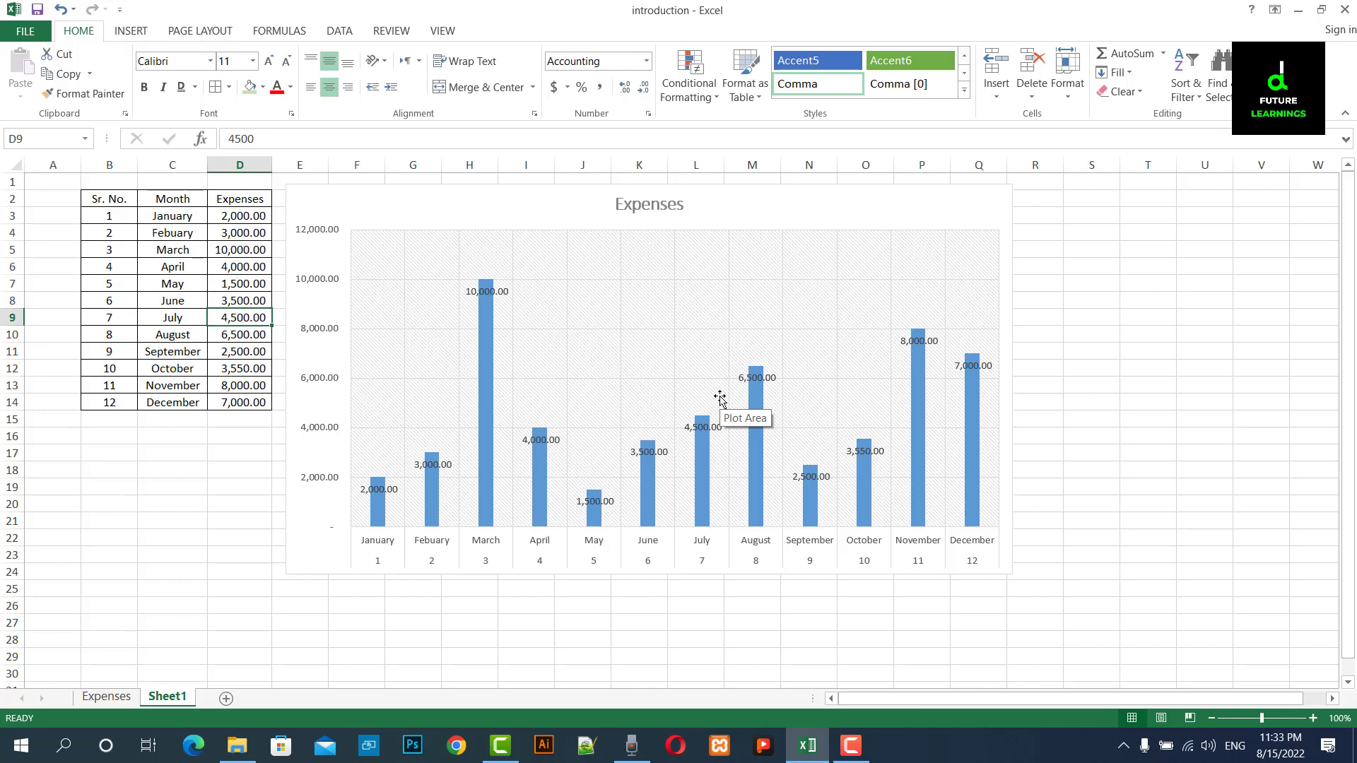
pyautogui.write('3000')
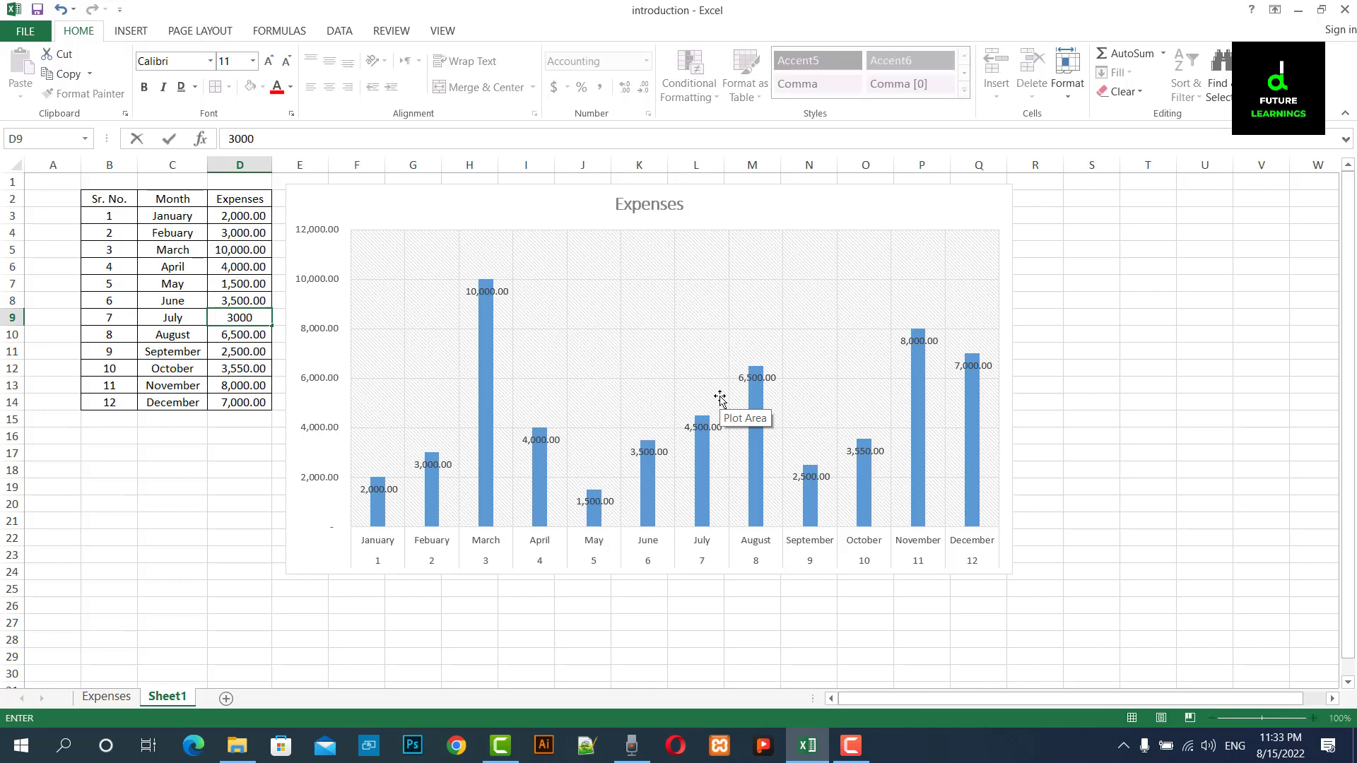
pyautogui.press('Return')
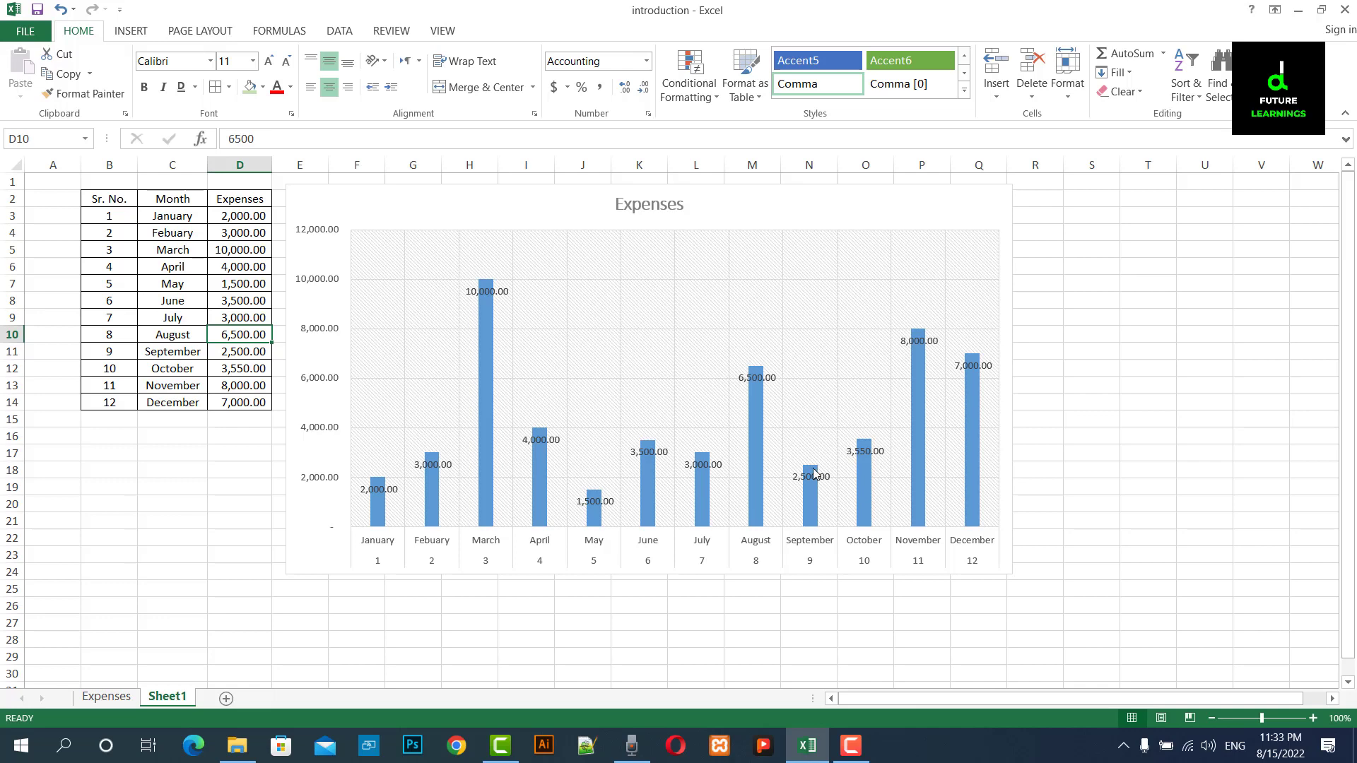
# Copy the Earn values E3:E14 and paste them as values into Sheet1 D3:D14.
pyautogui.click(115, 696)
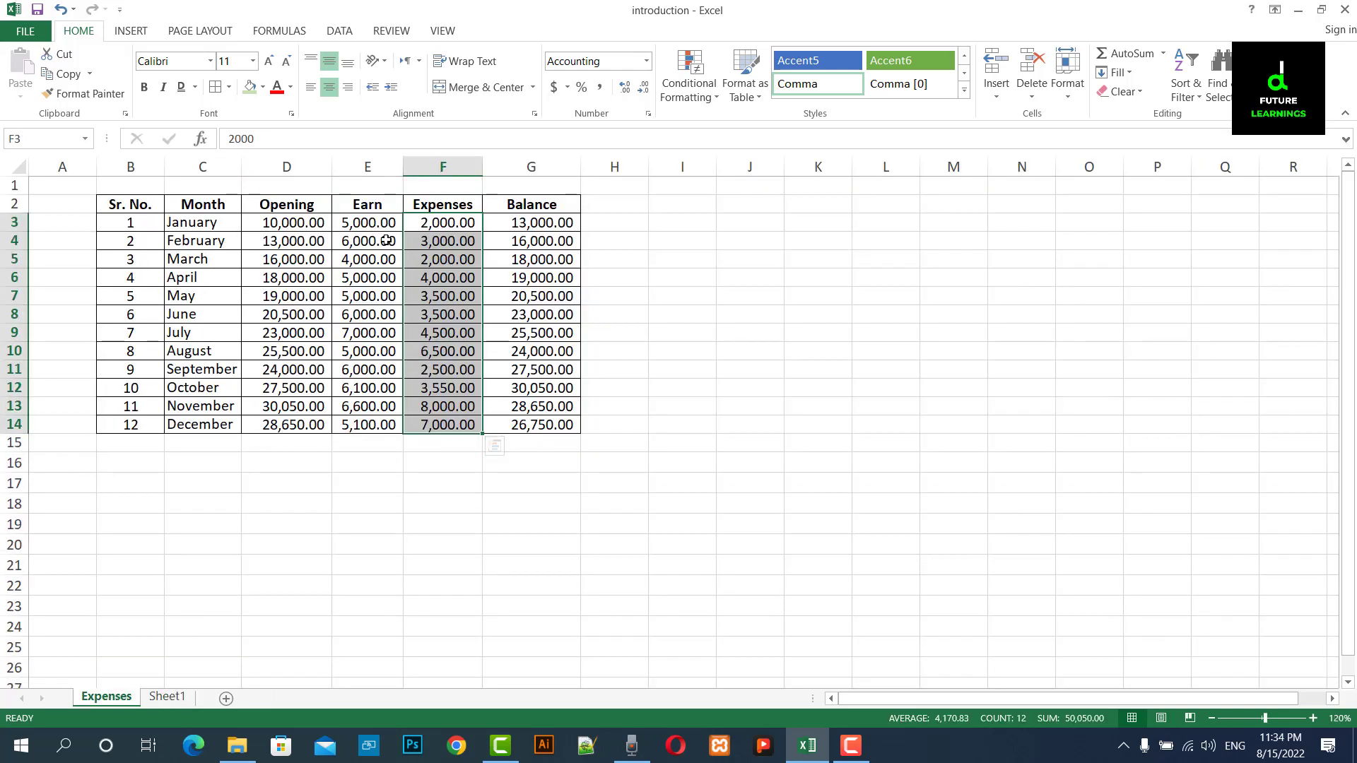
pyautogui.click(351, 371)
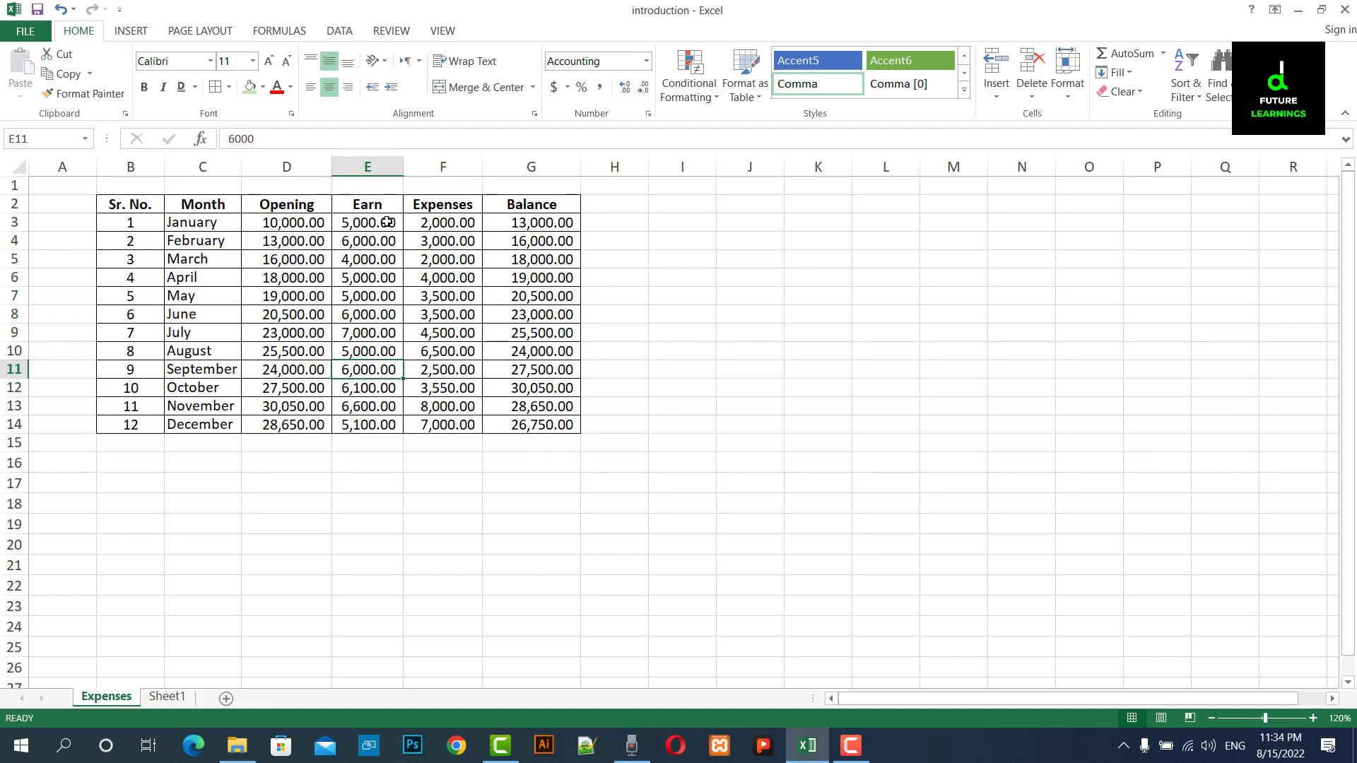
pyautogui.moveTo(387, 222); pyautogui.dragTo(359, 418)
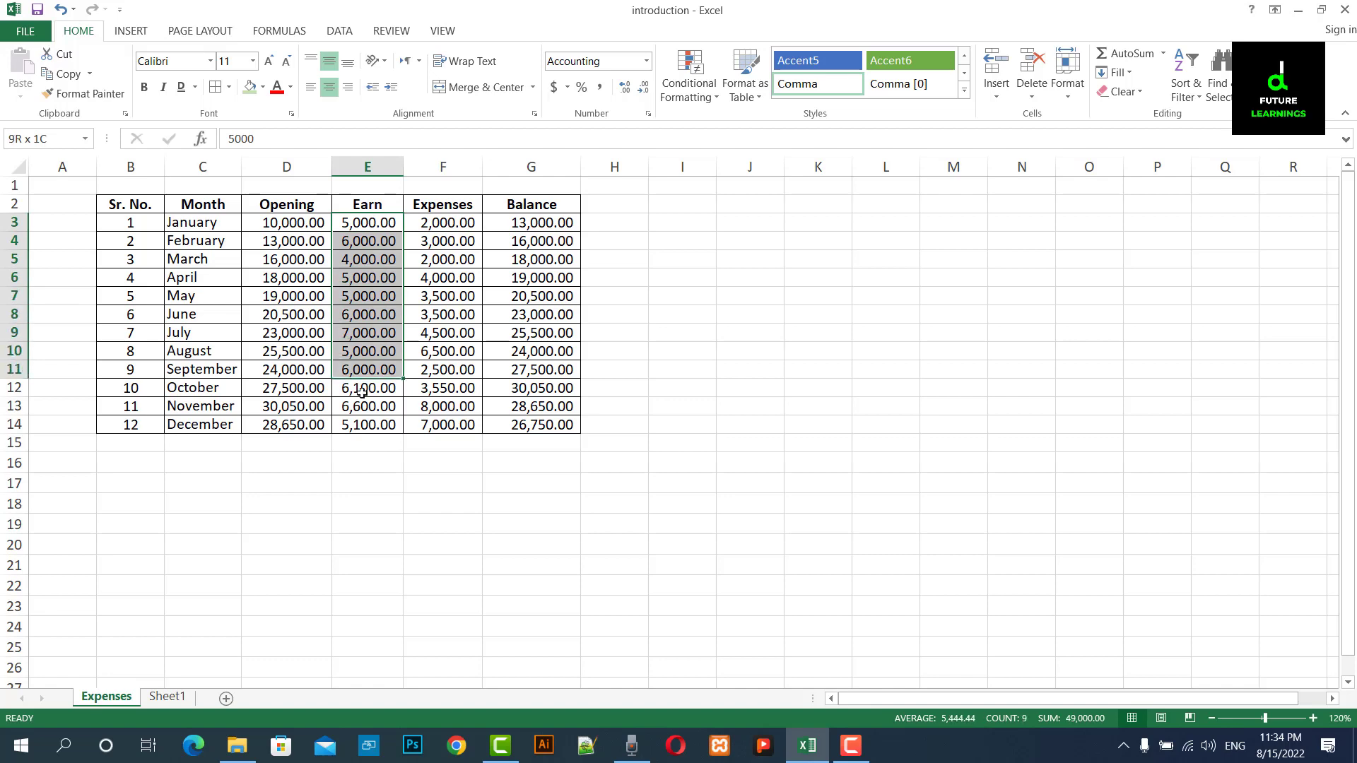
pyautogui.hotkey('ctrl', 'c')
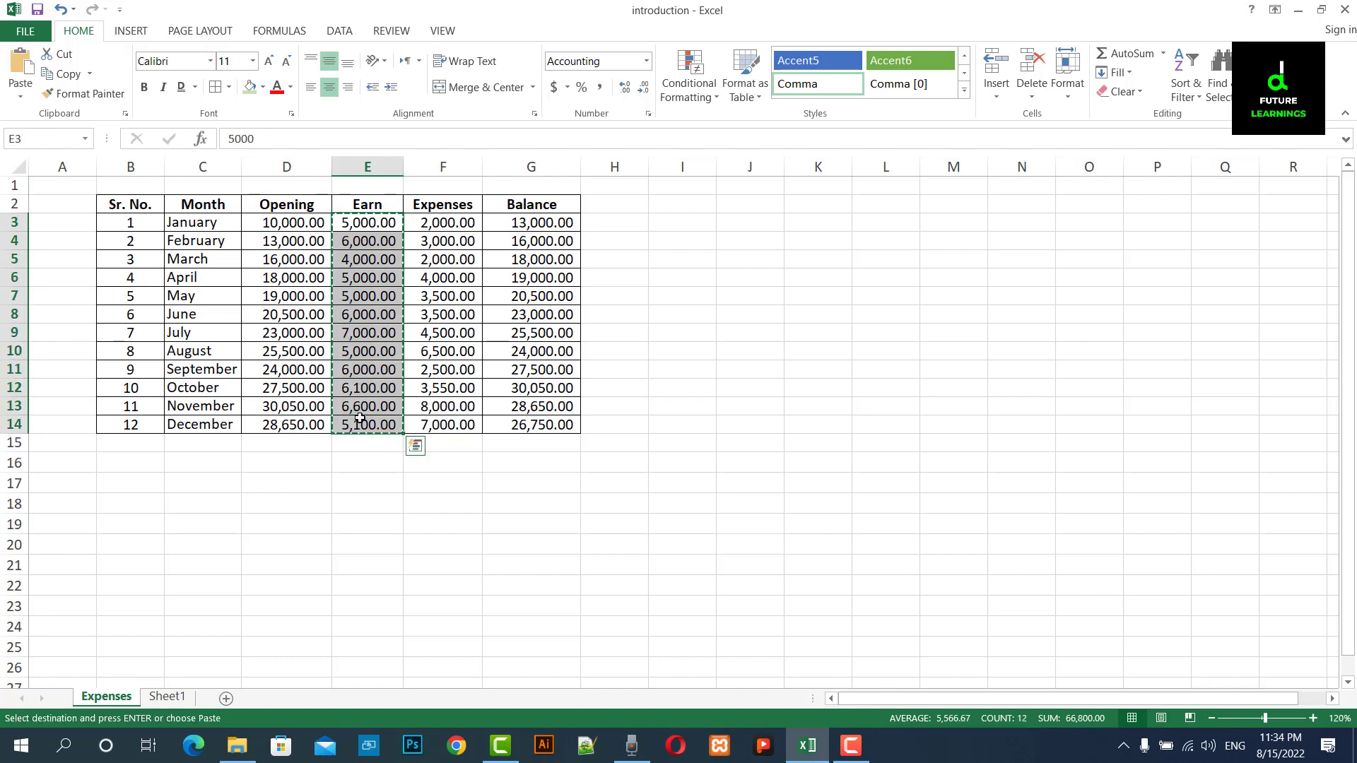
pyautogui.click(177, 697)
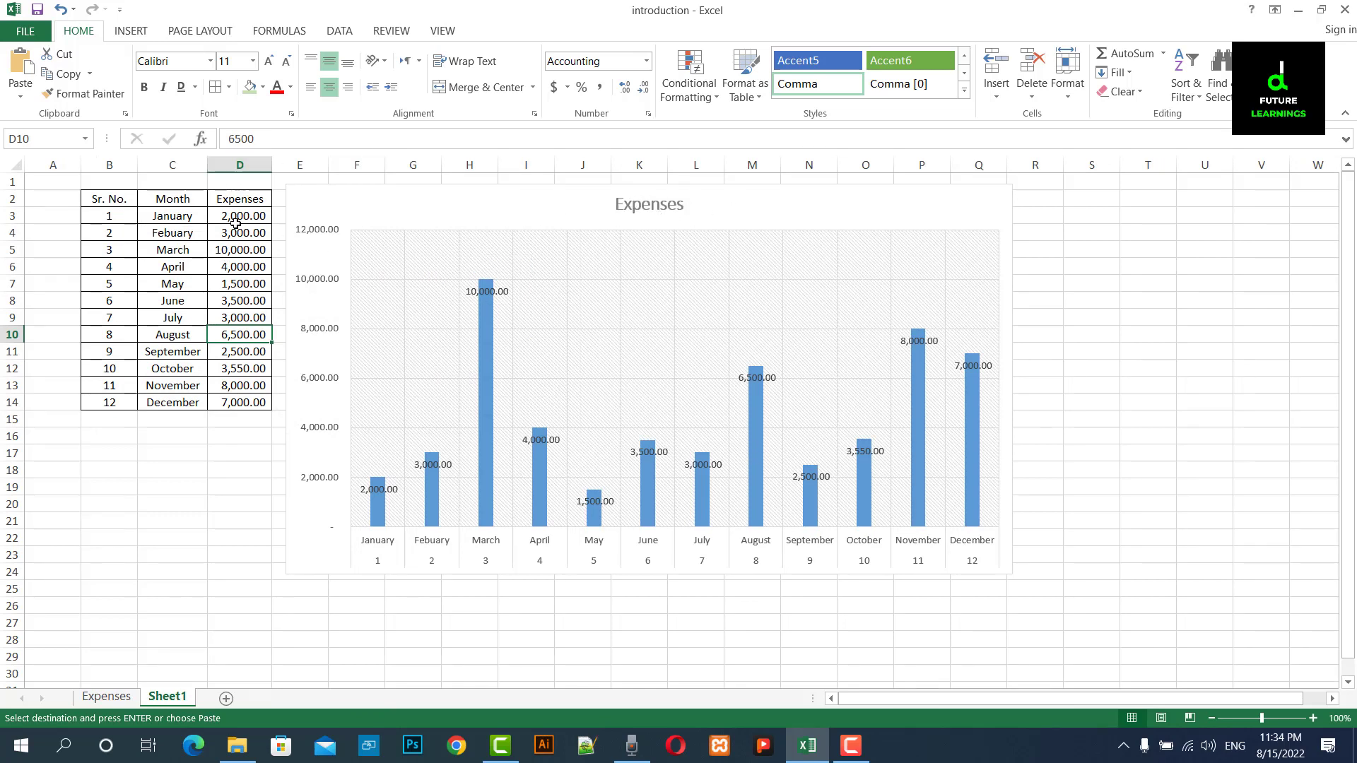
pyautogui.moveTo(242, 216); pyautogui.dragTo(239, 387)
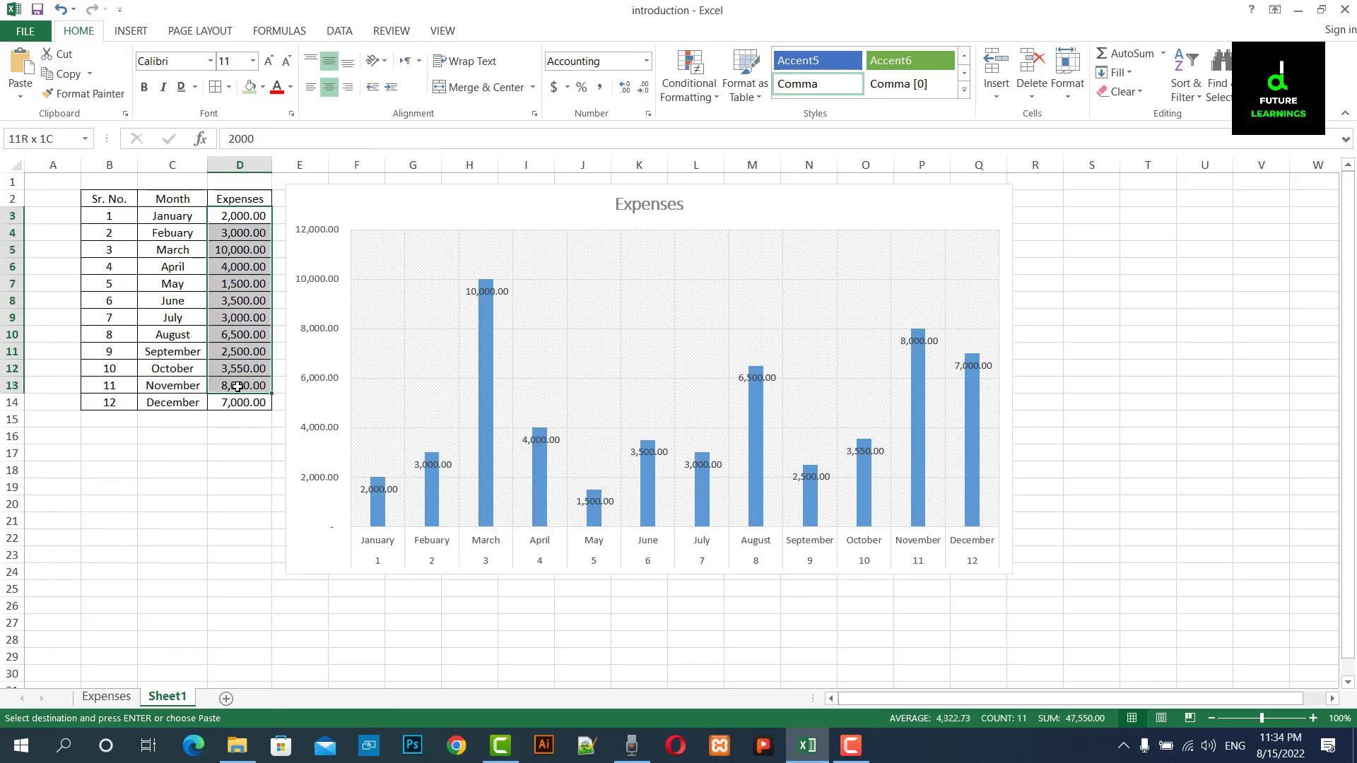
pyautogui.click(241, 199)
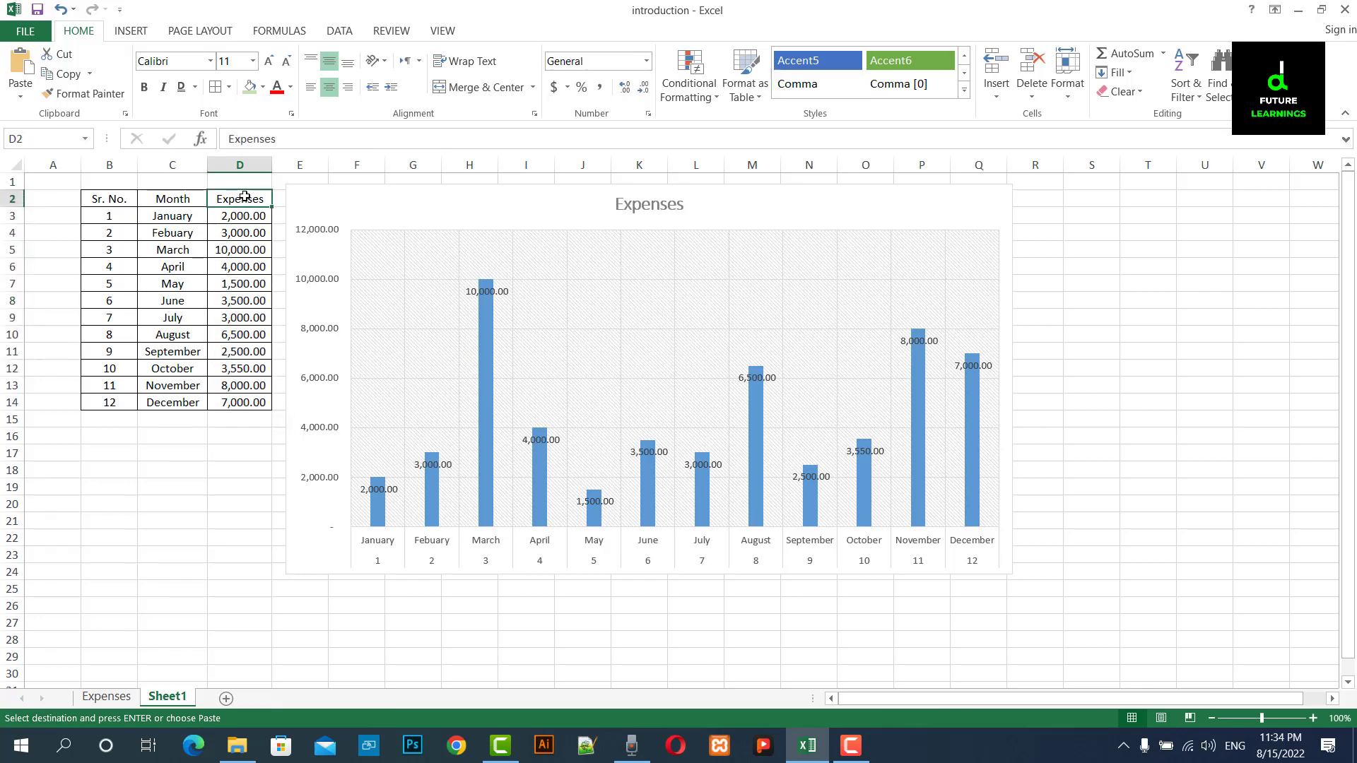
pyautogui.click(247, 215)
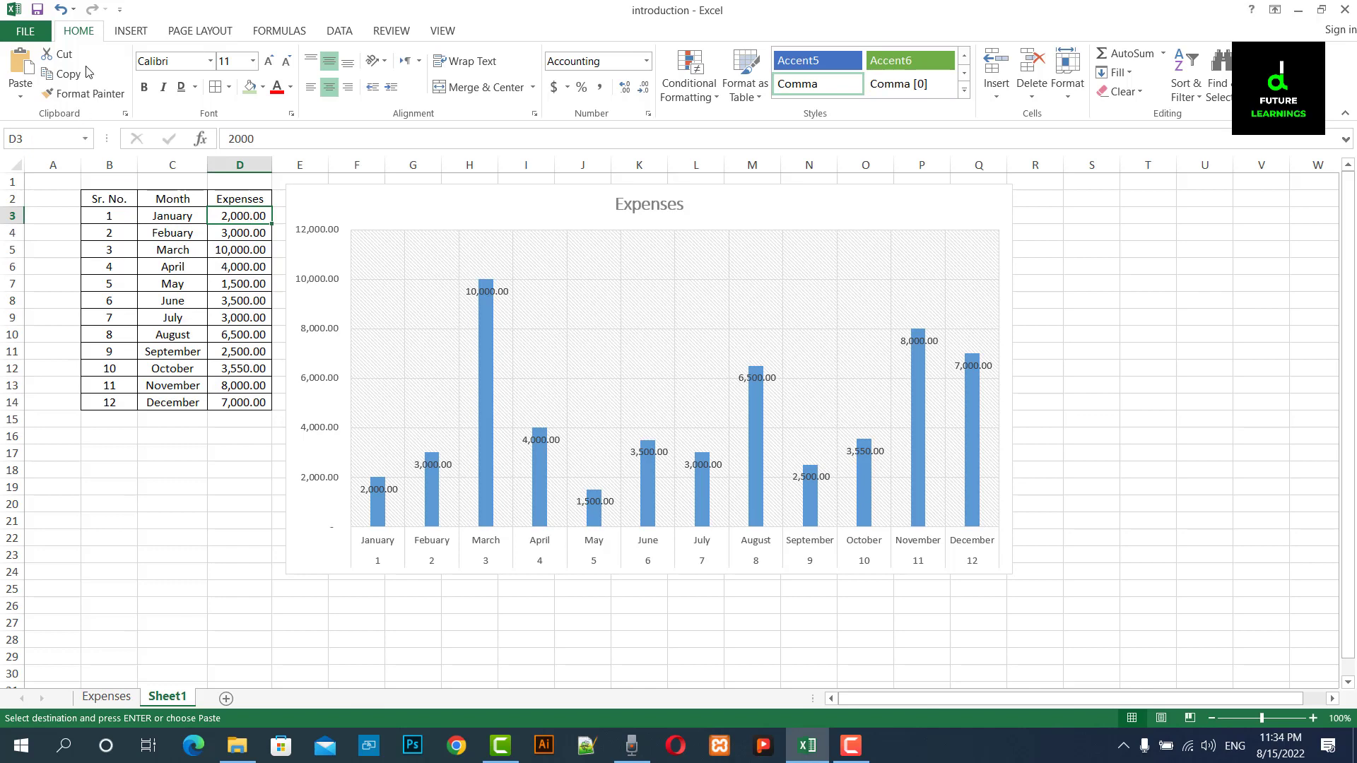
pyautogui.click(20, 86)
pyautogui.click(16, 140)
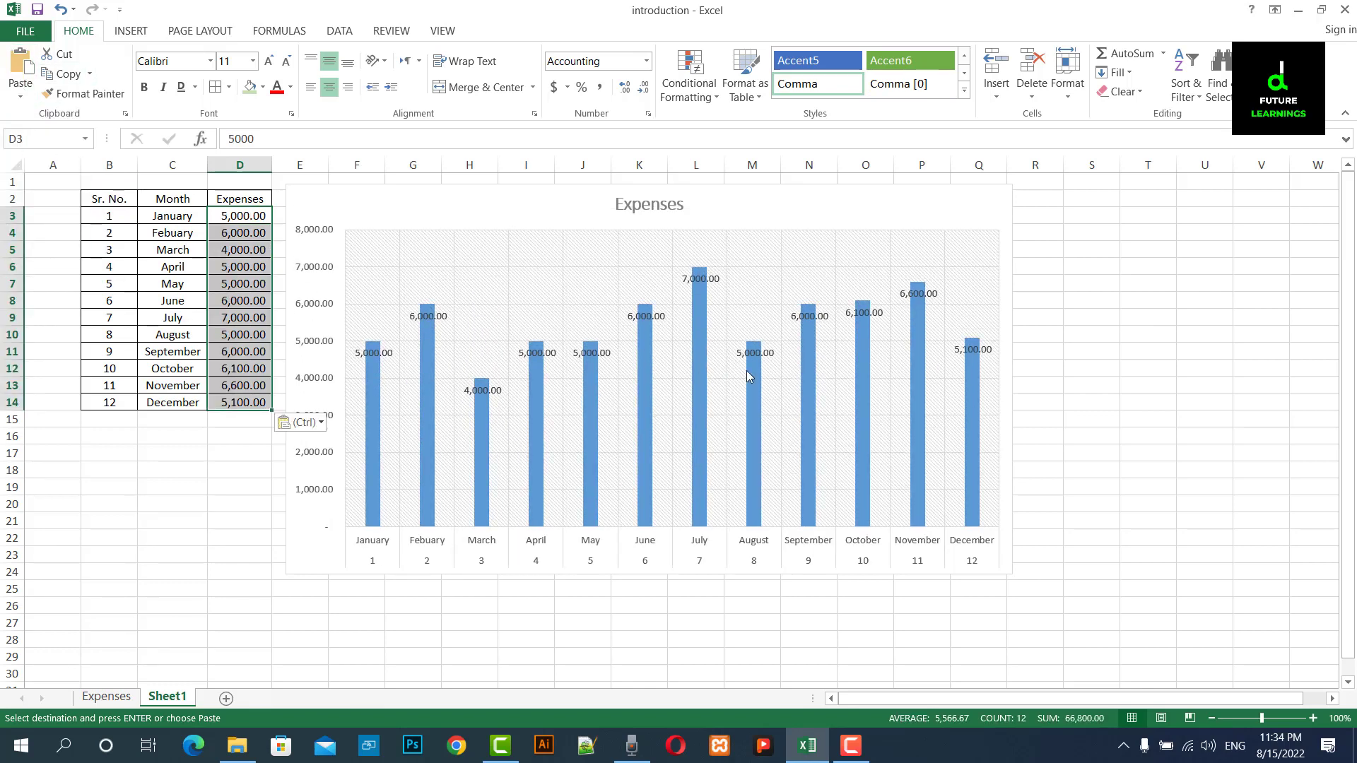
# Retitle D2 as Earnings, then select the Balance values G3:G14 on the Expenses sheet.
pyautogui.click(240, 198)
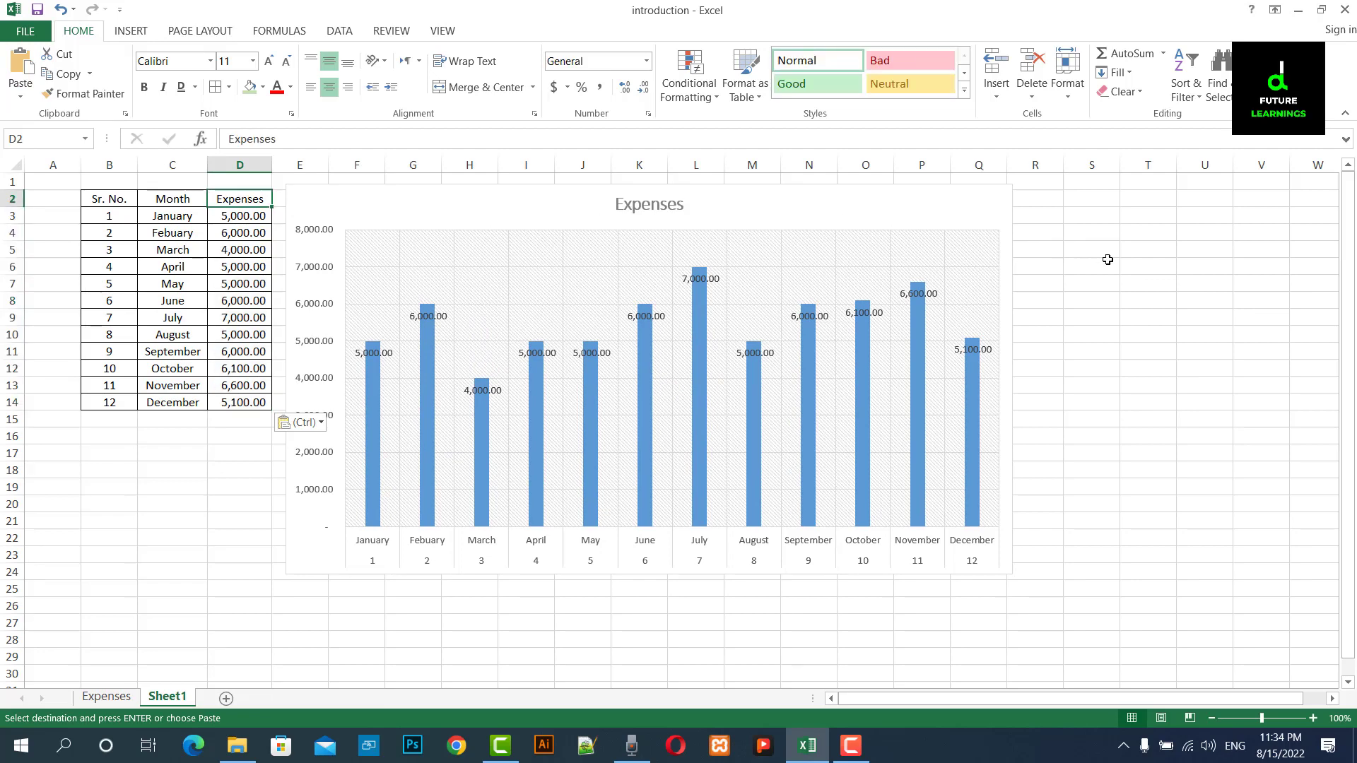
pyautogui.write('Earn')
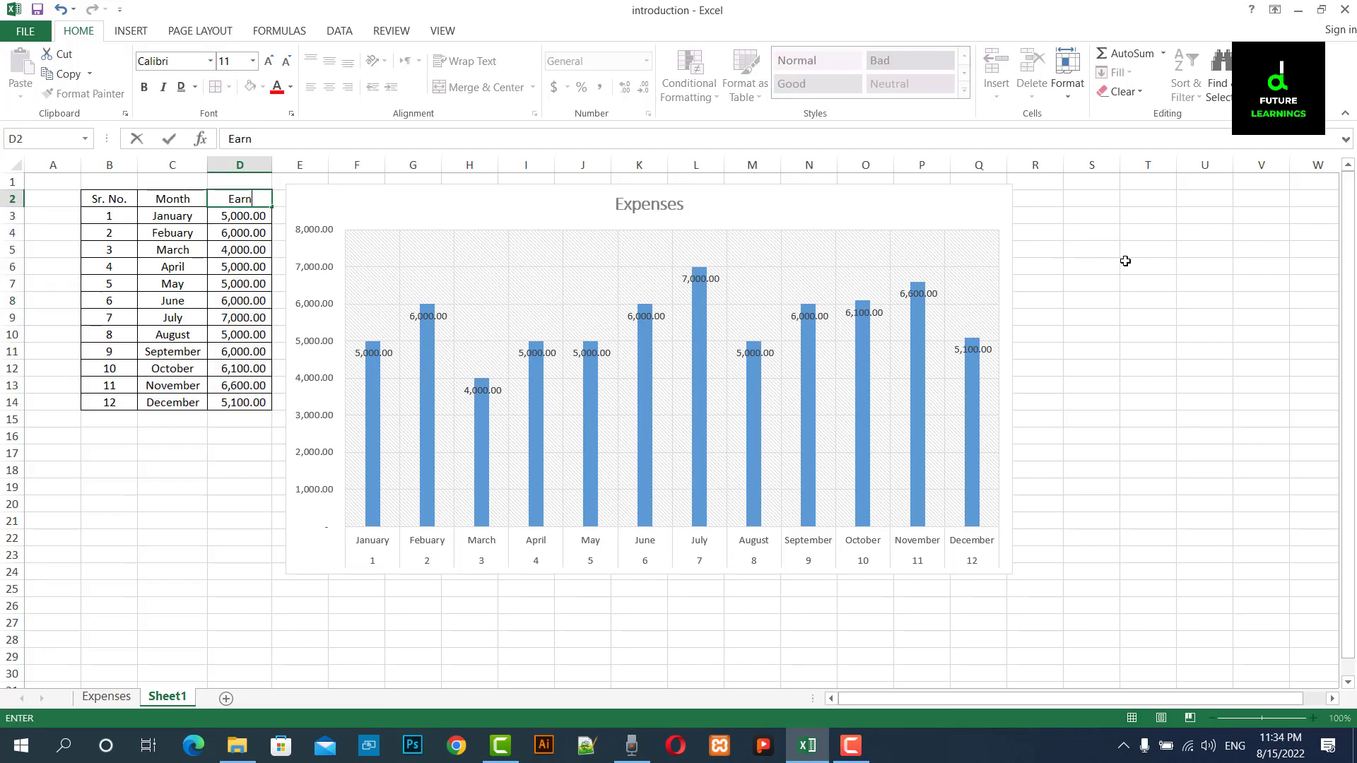
pyautogui.write('ings')
pyautogui.press('Return')
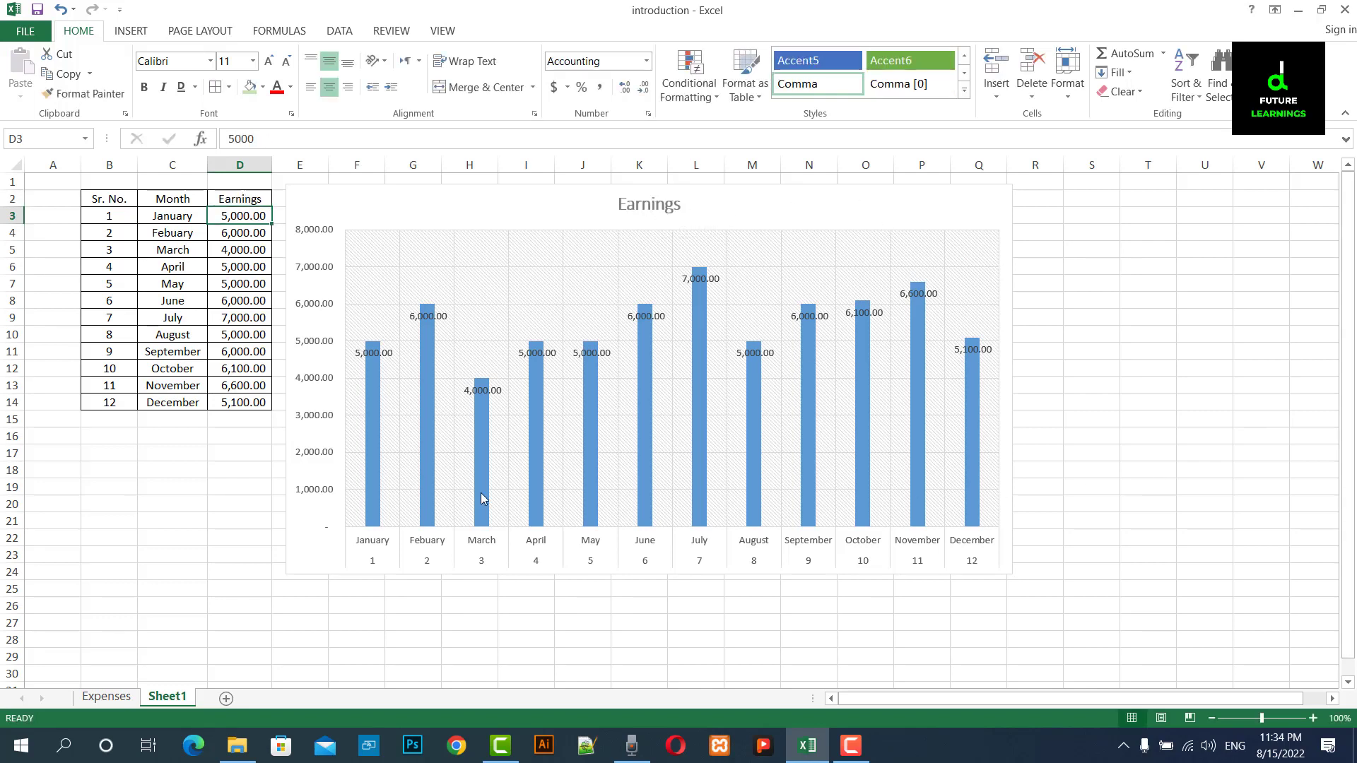
pyautogui.click(107, 698)
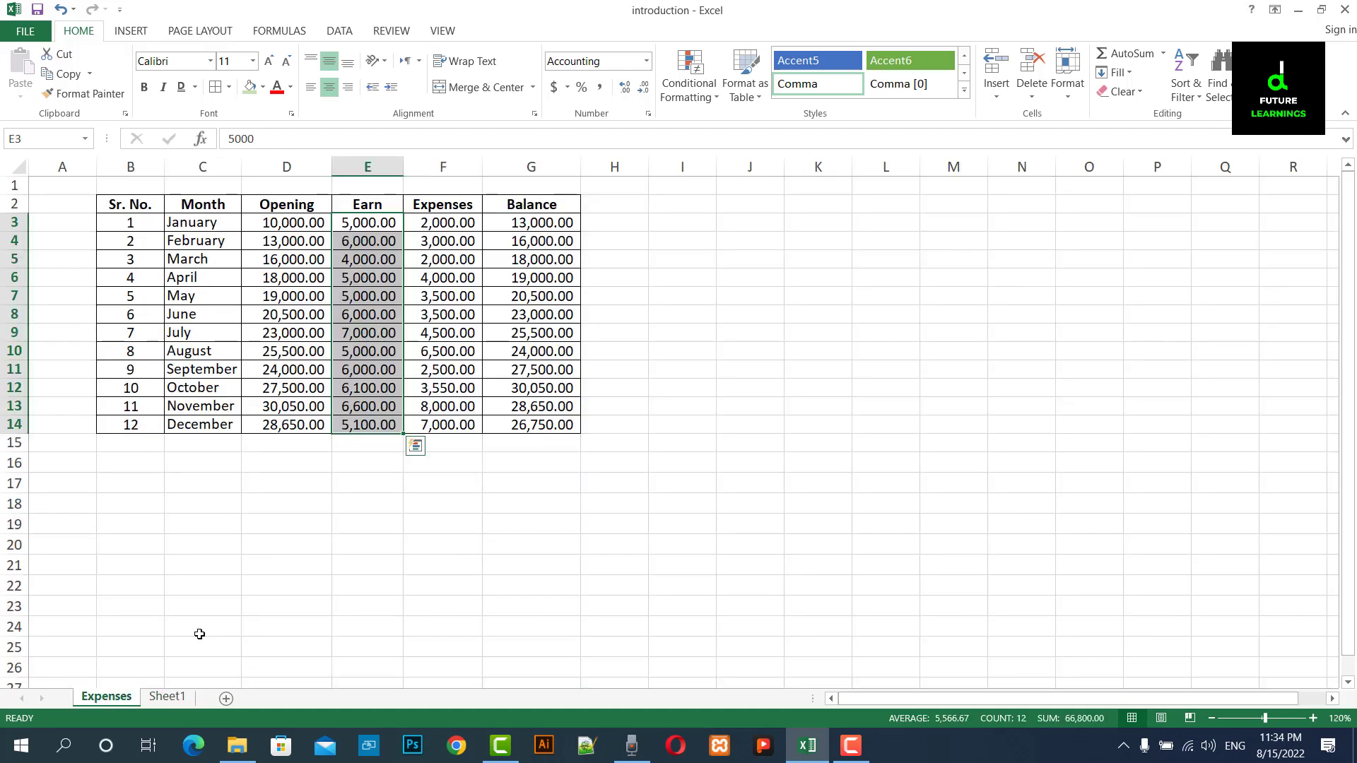
pyautogui.moveTo(542, 225); pyautogui.dragTo(526, 424)
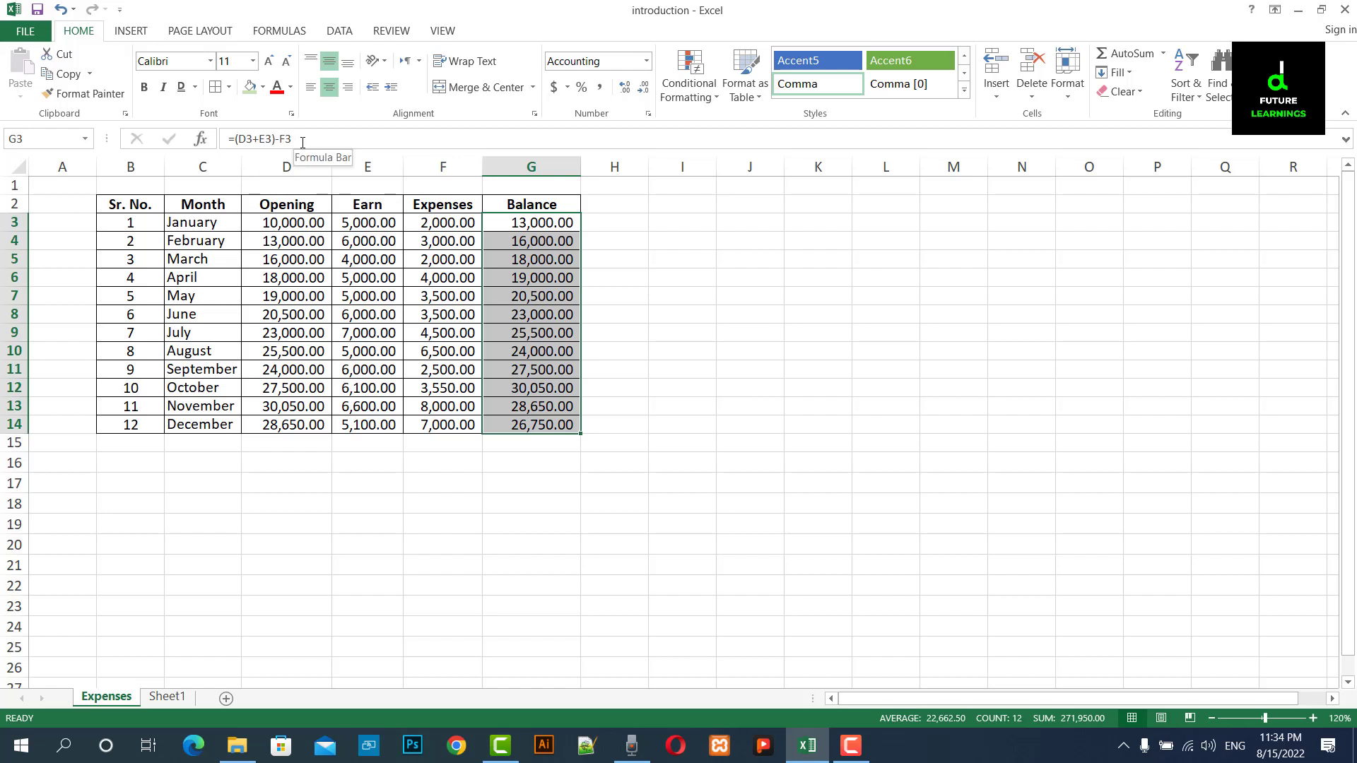
# Copy Balance G3:G14, undo its #VALUE! paste into Sheet1 D3:D14, and show paste choices.
pyautogui.hotkey('ctrl', 'c')
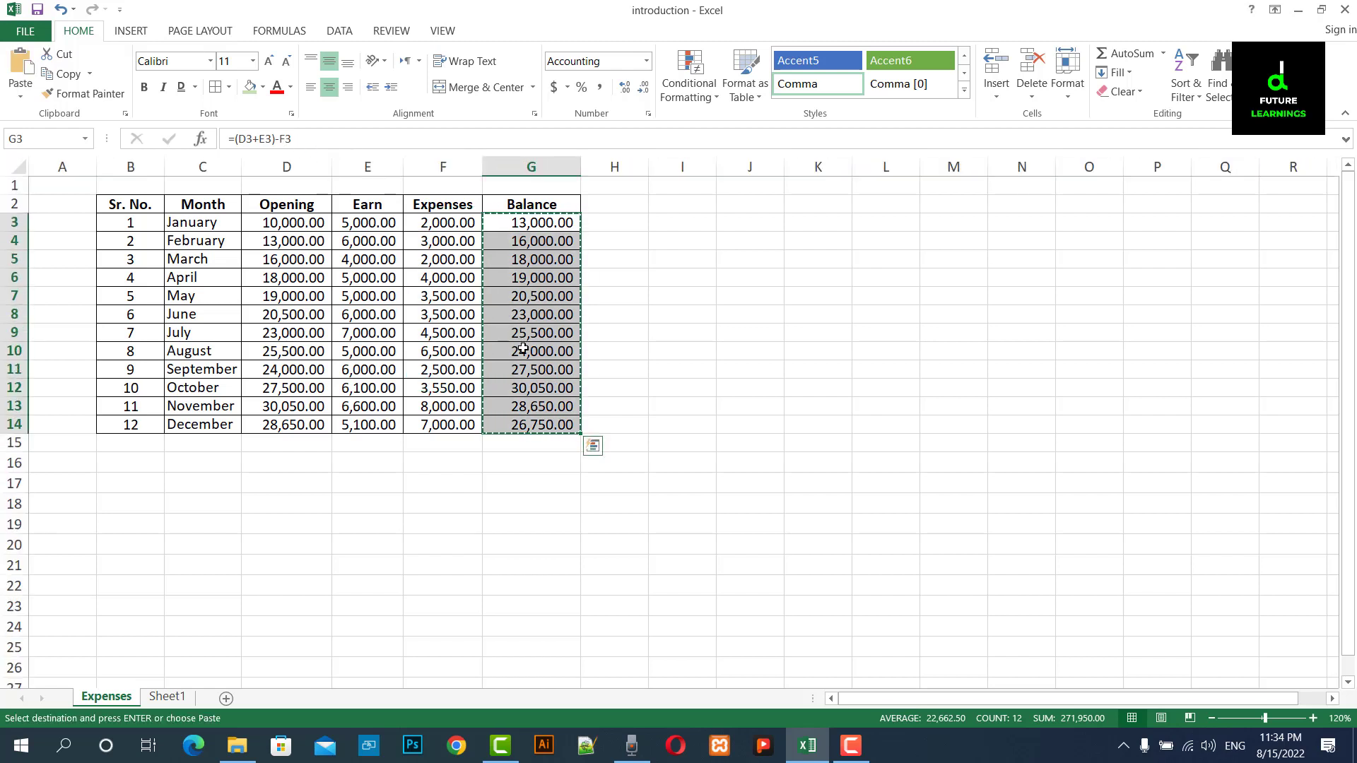
pyautogui.click(167, 696)
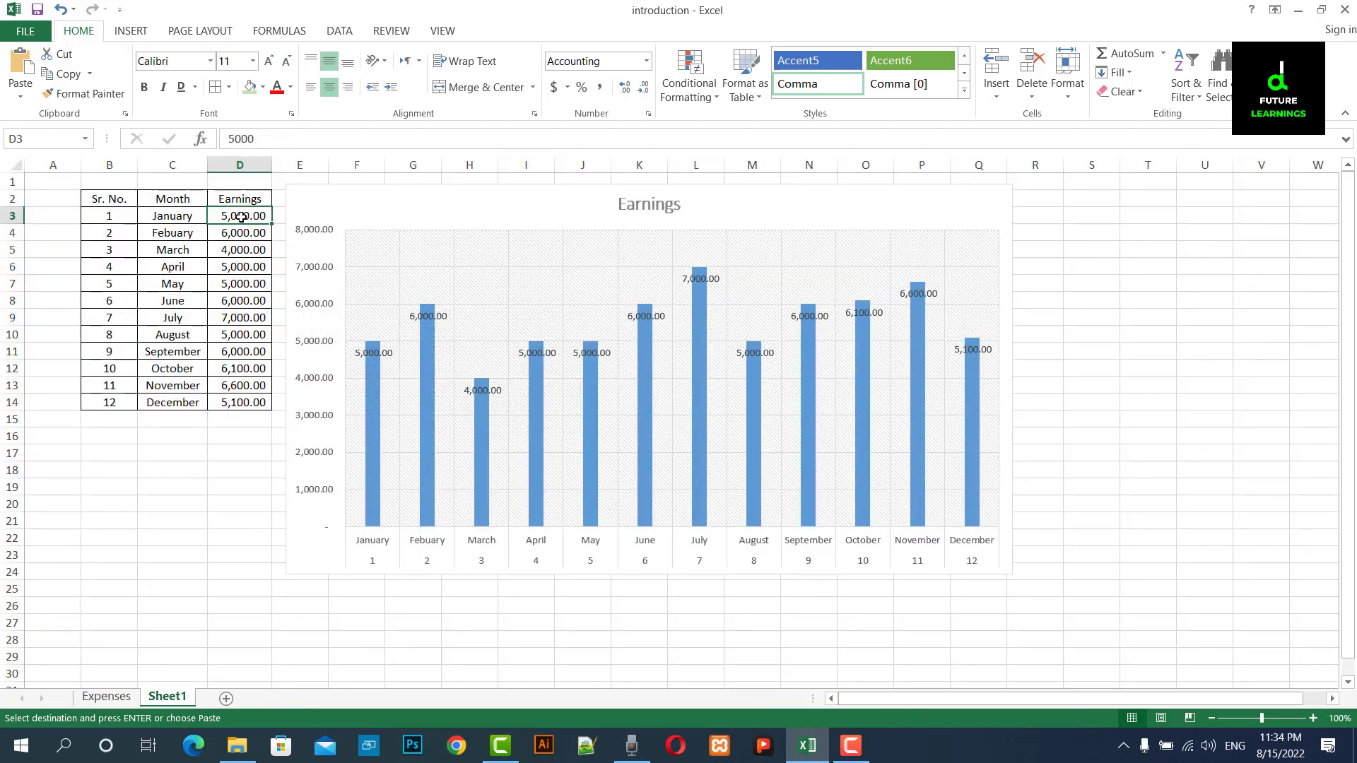
pyautogui.moveTo(241, 217); pyautogui.dragTo(260, 410)
pyautogui.hotkey('ctrl', 'v')
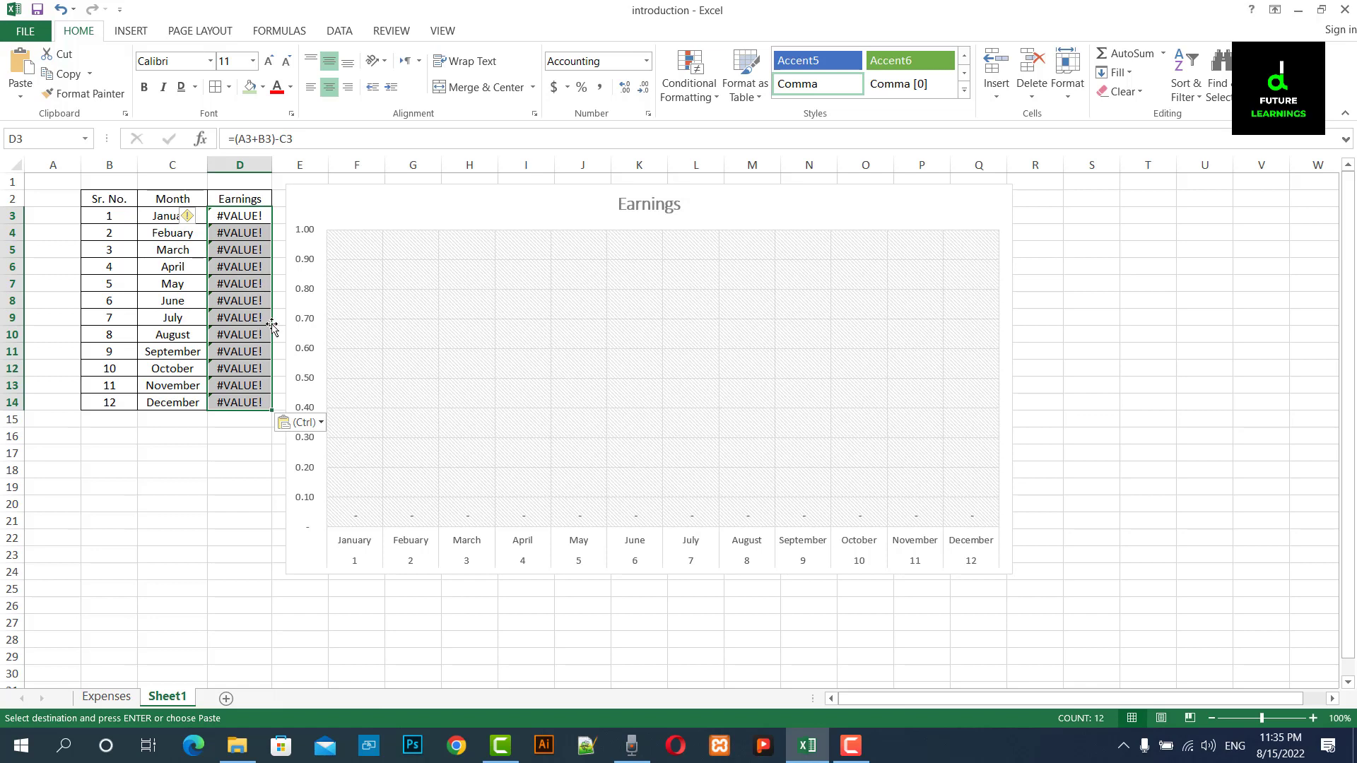
pyautogui.hotkey('ctrl', 'z')
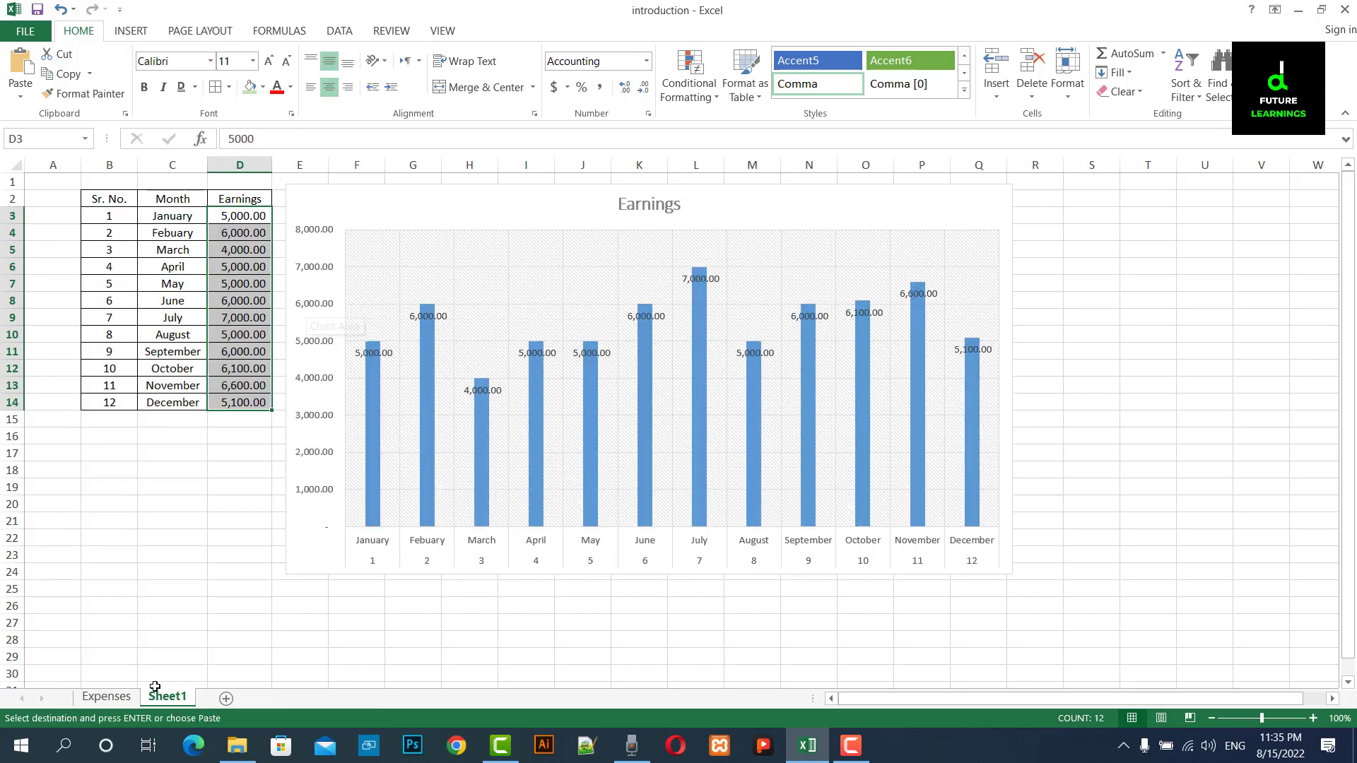
pyautogui.click(106, 696)
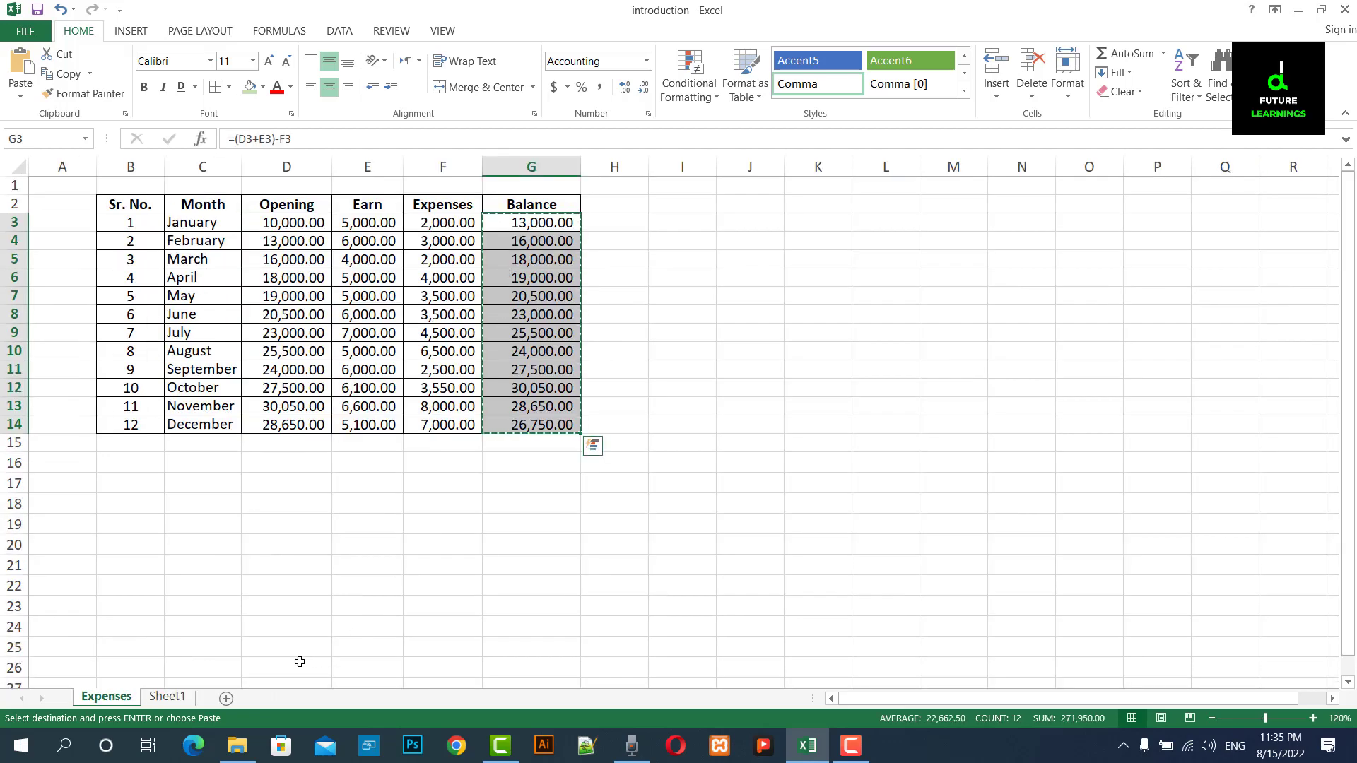
pyautogui.click(180, 698)
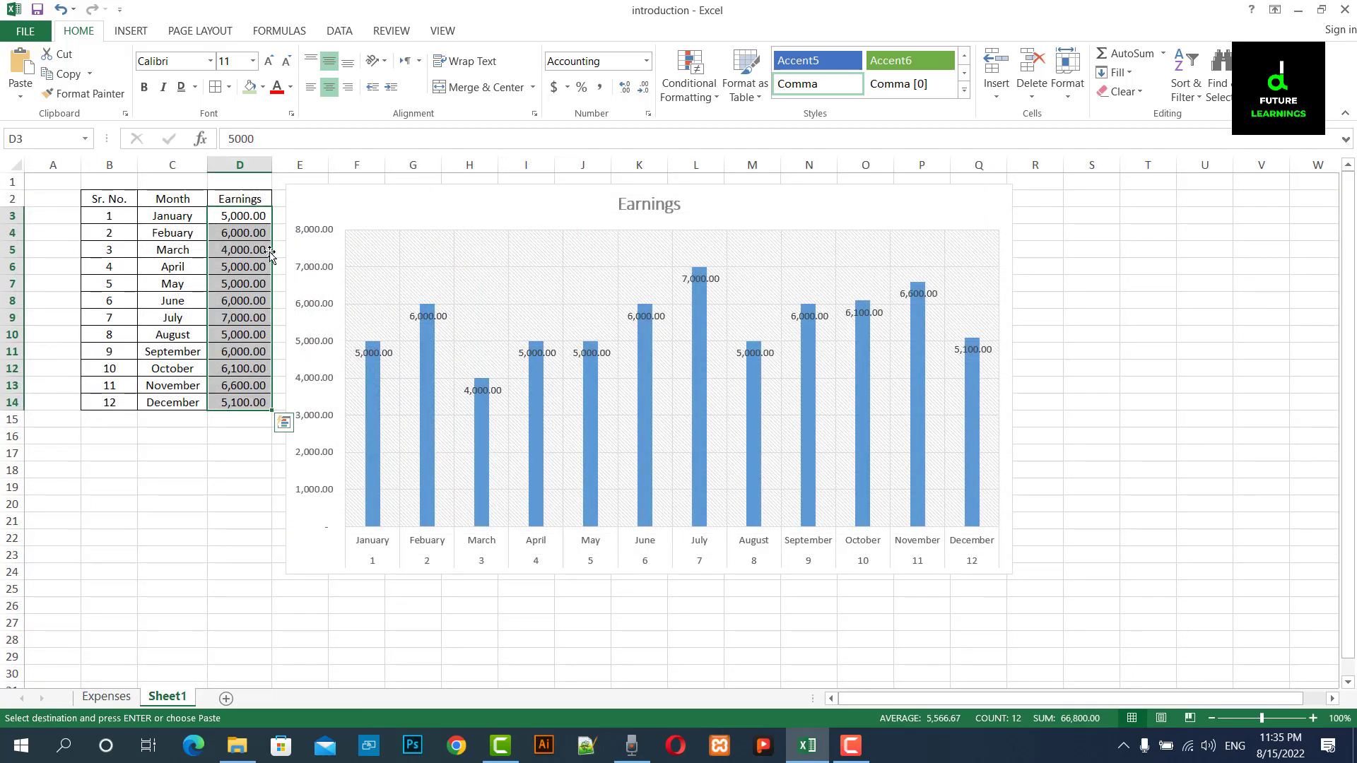
pyautogui.click(25, 102)
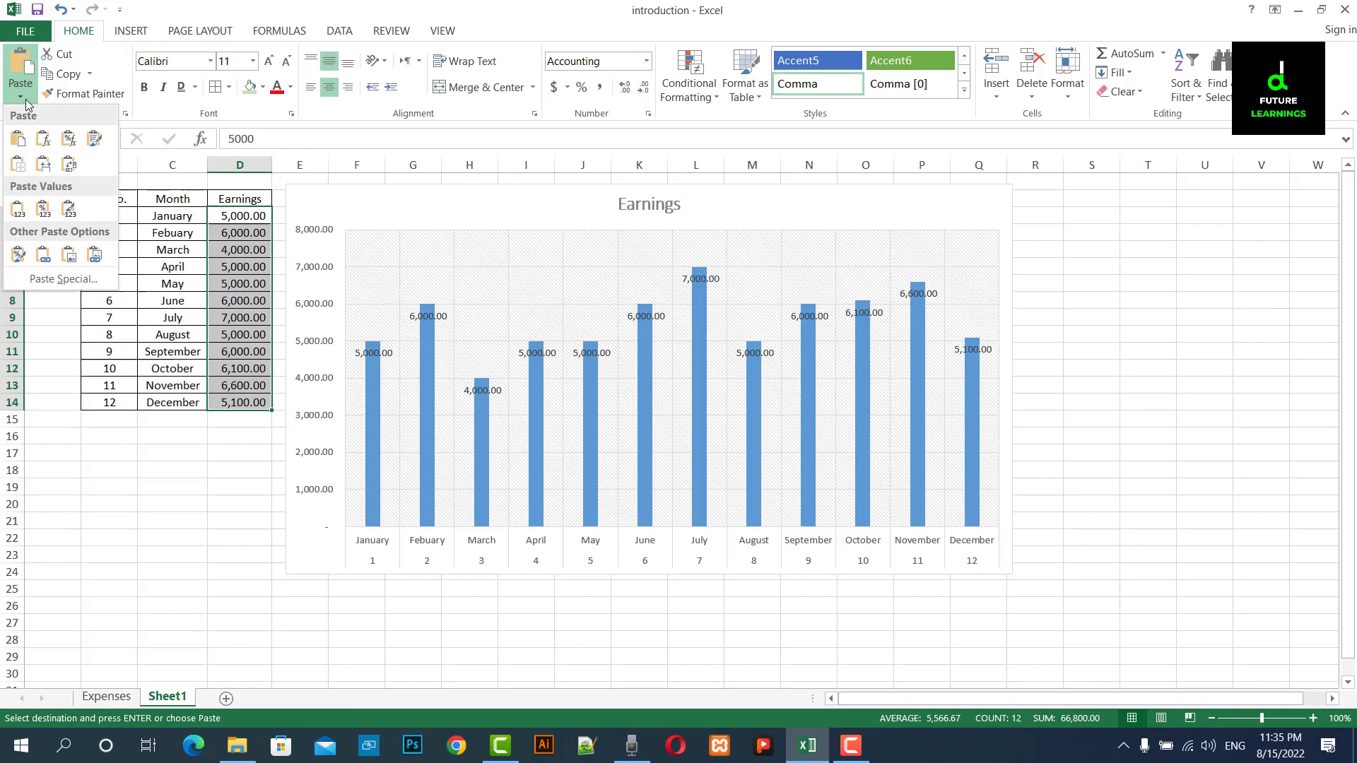
# Paste the Balance figures into the Earnings column as Values only, so the chart peaks at 30,050.00.
pyautogui.click(22, 210)
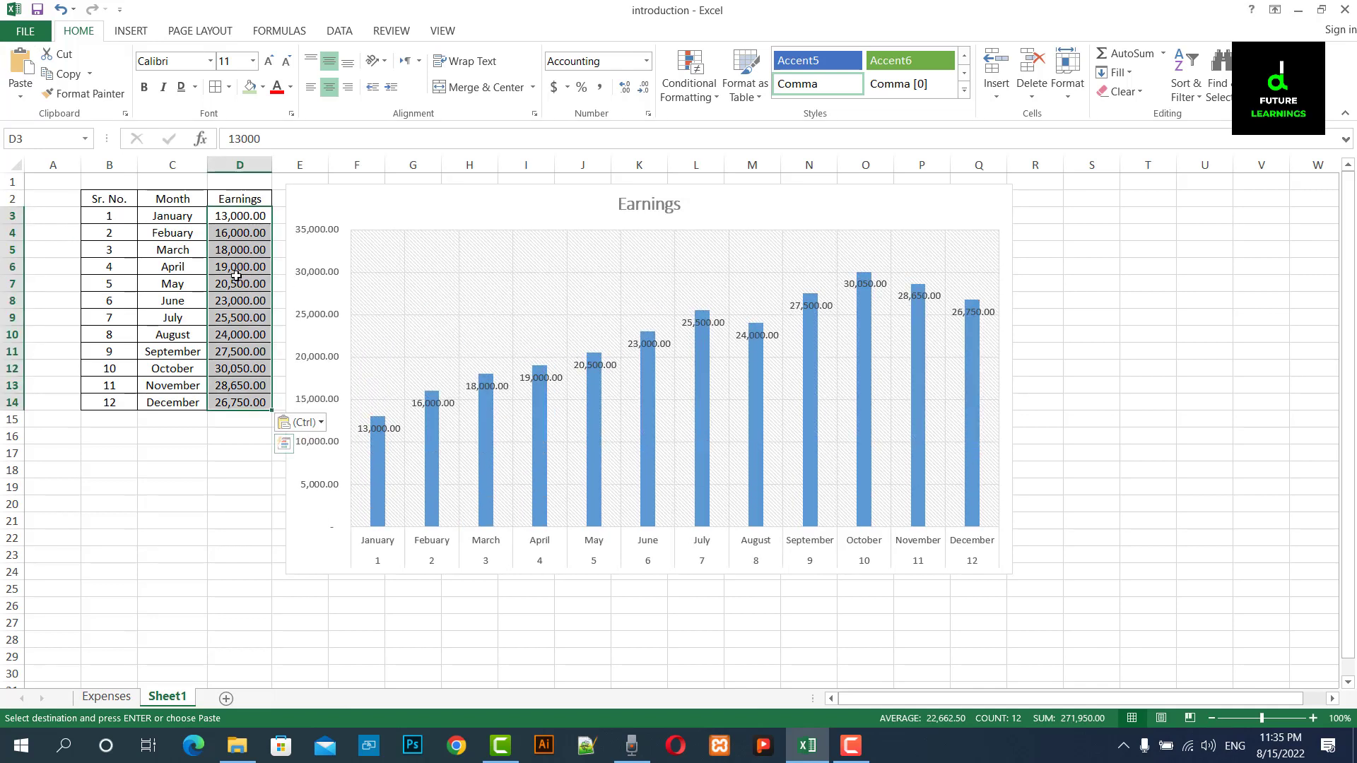
# Change the D2 header from Earnings to Balance.
pyautogui.click(226, 202)
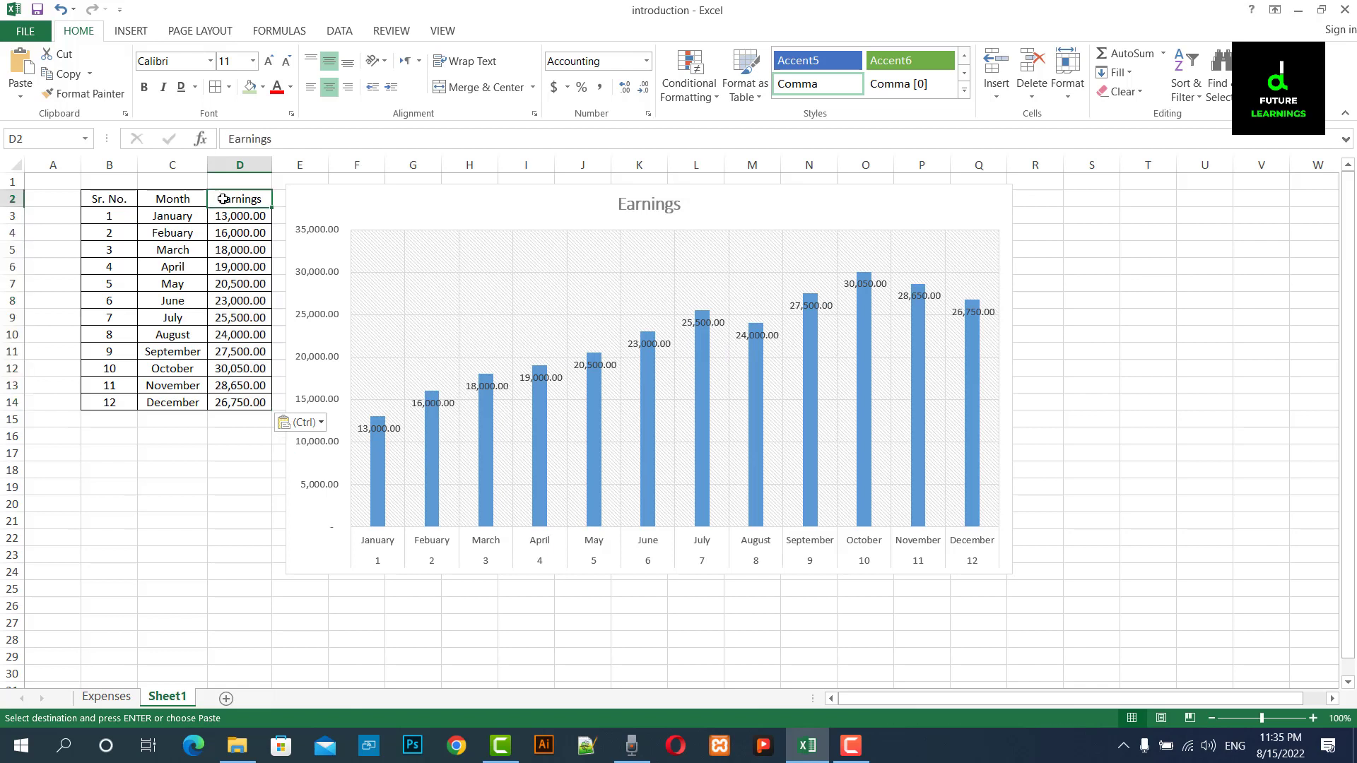
pyautogui.write('Balan')
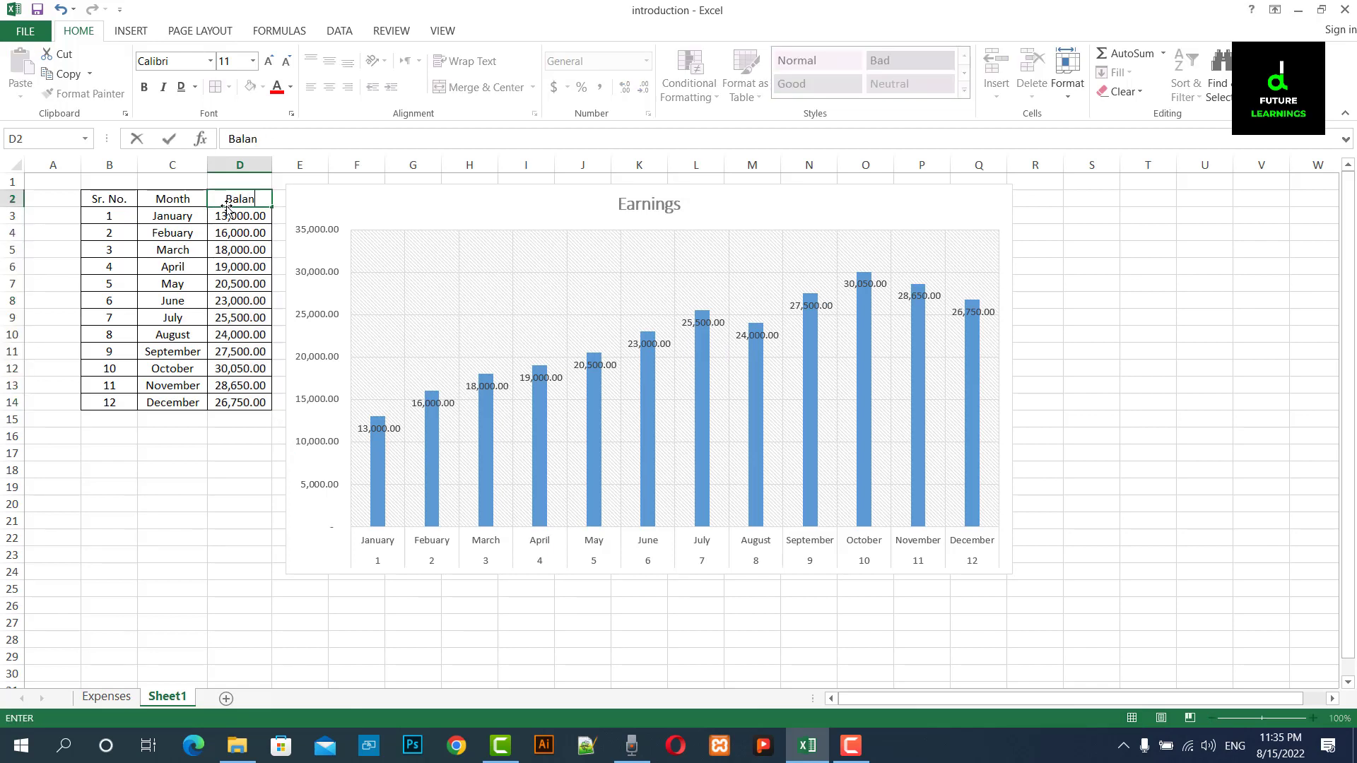
pyautogui.write('ce')
pyautogui.press('Return')
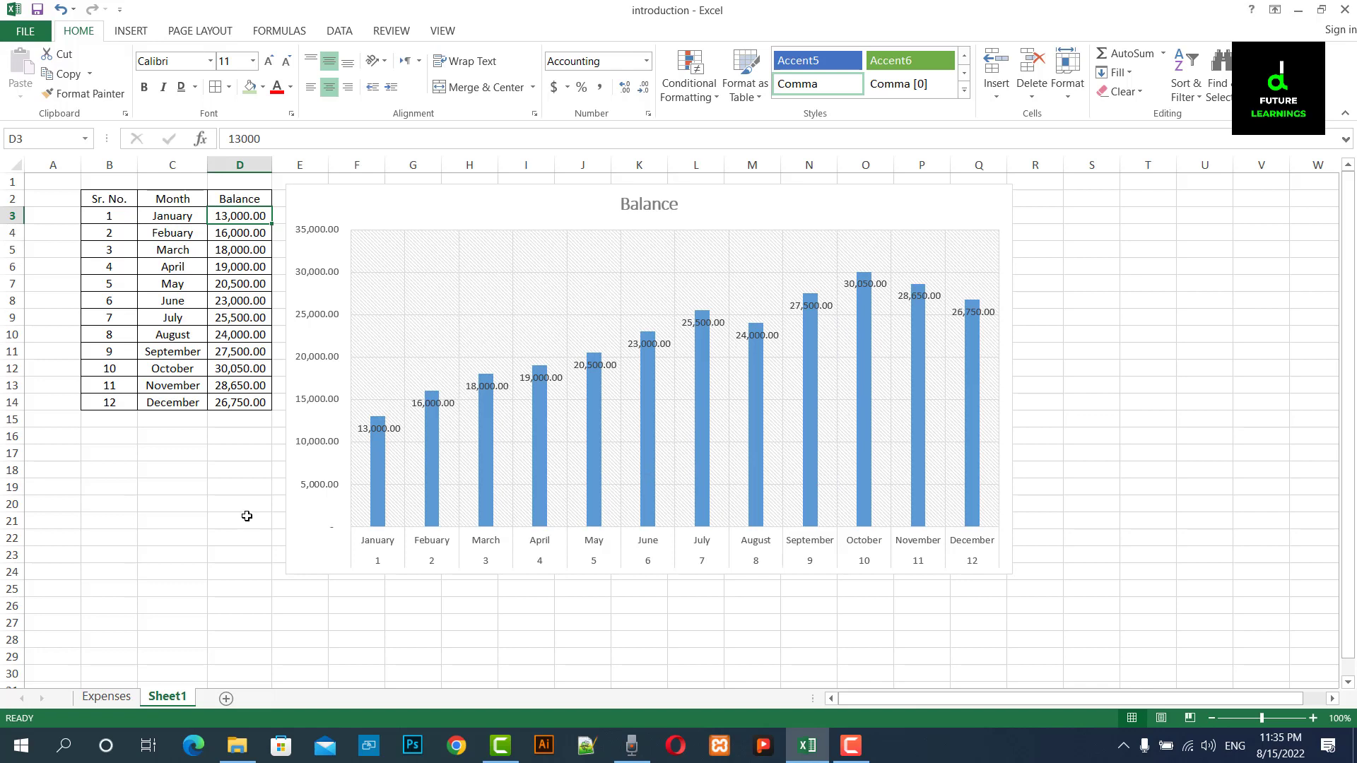
# Rename the Sheet1 tab to Charts, then add a new blank Sheet2.
pyautogui.doubleClick(167, 697)
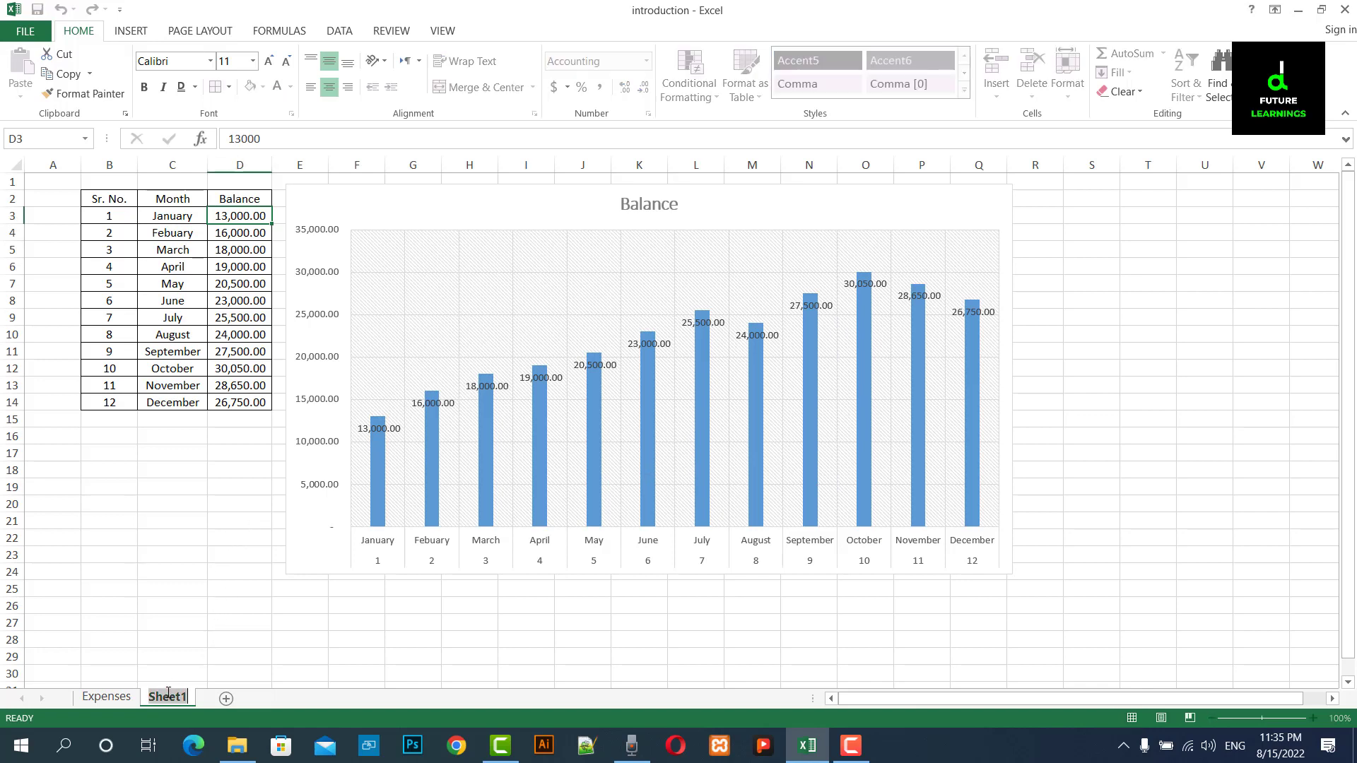
pyautogui.write('Char')
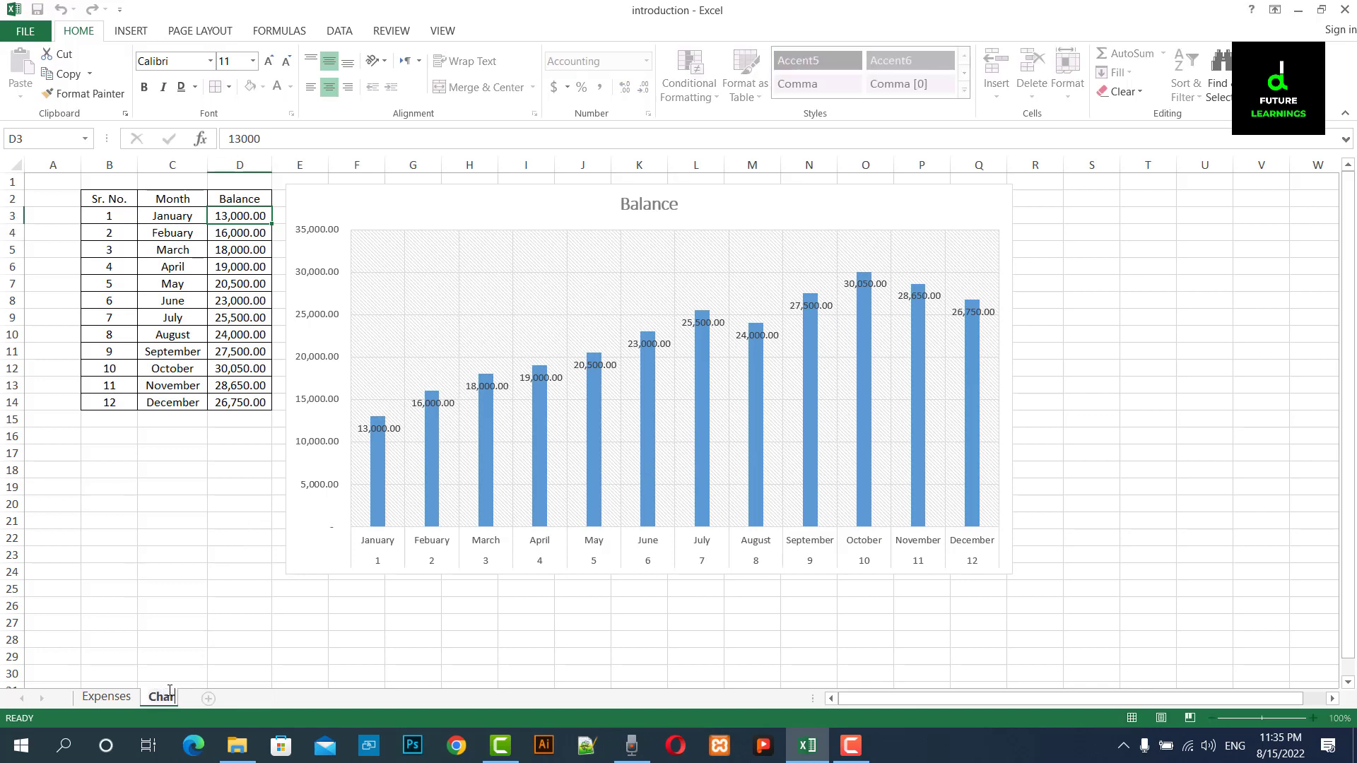
pyautogui.write('ts')
pyautogui.press('Return')
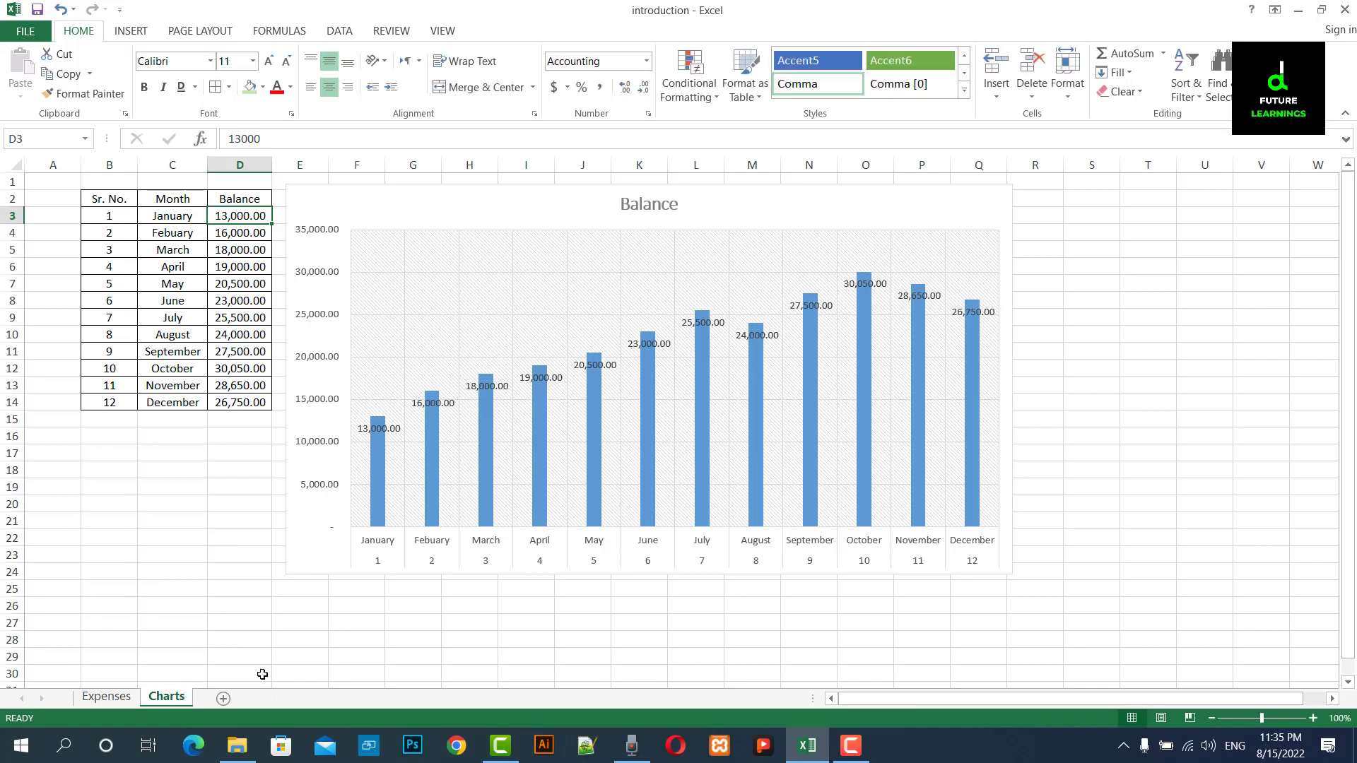
pyautogui.click(224, 698)
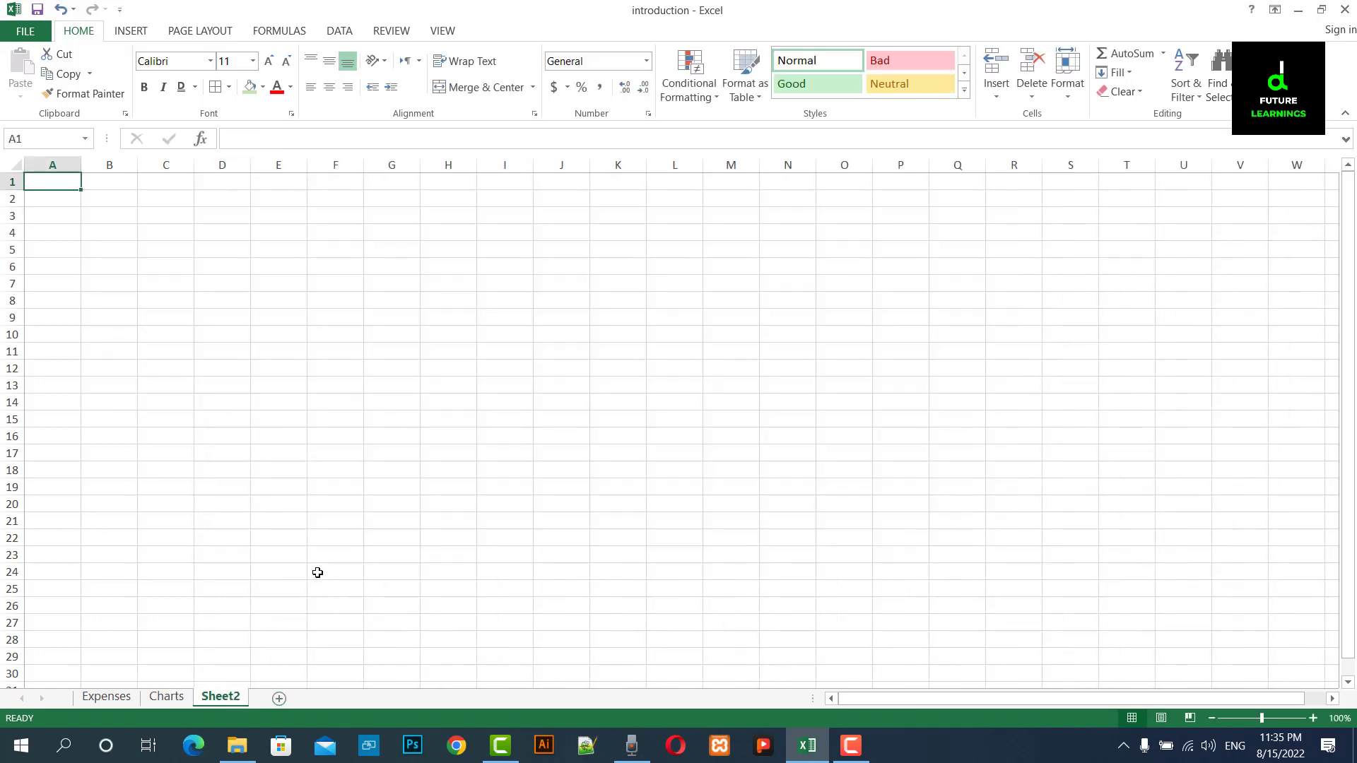
# Go to J4 on Sheet2, clear the test characters, and switch keyboard input to Urdu.
pyautogui.click(219, 218)
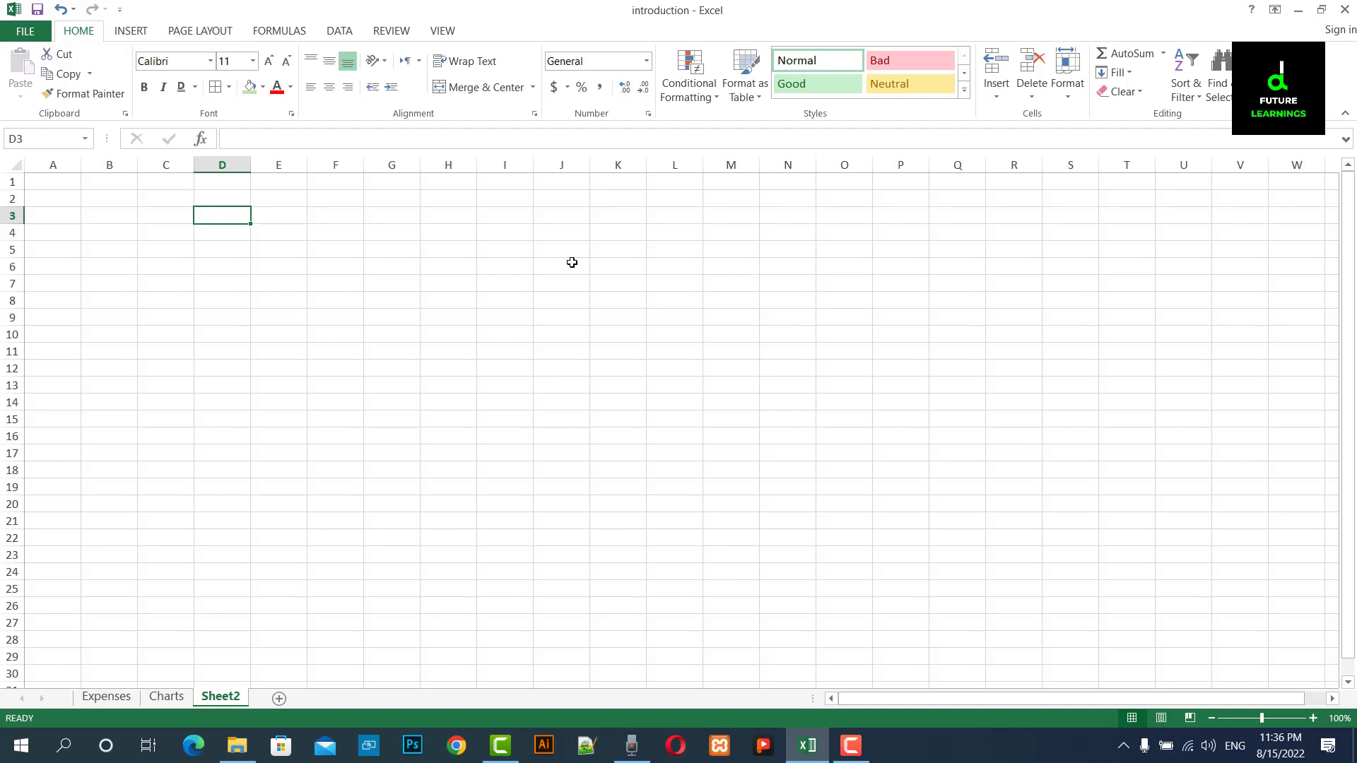
pyautogui.press('Right')
pyautogui.press('Right')
pyautogui.press('Right')
pyautogui.press('Down')
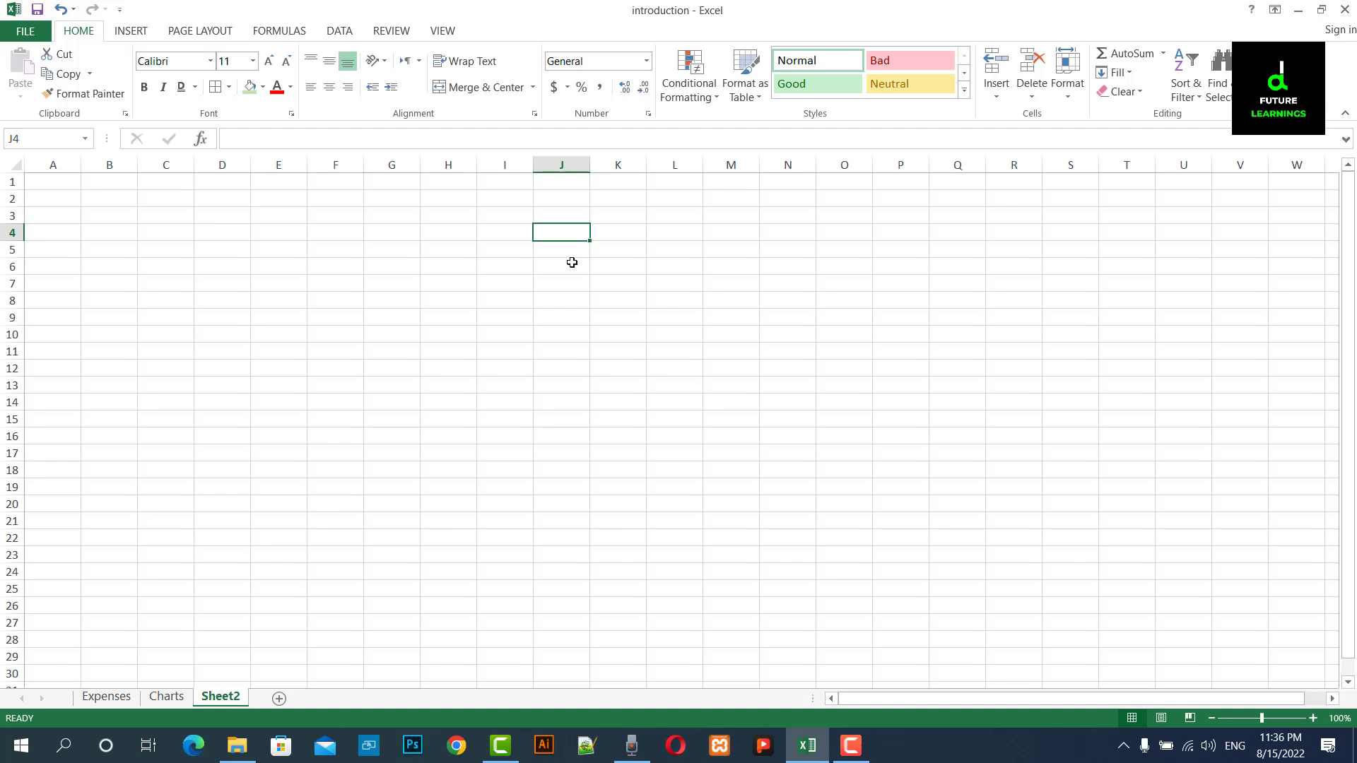
pyautogui.write('aaa')
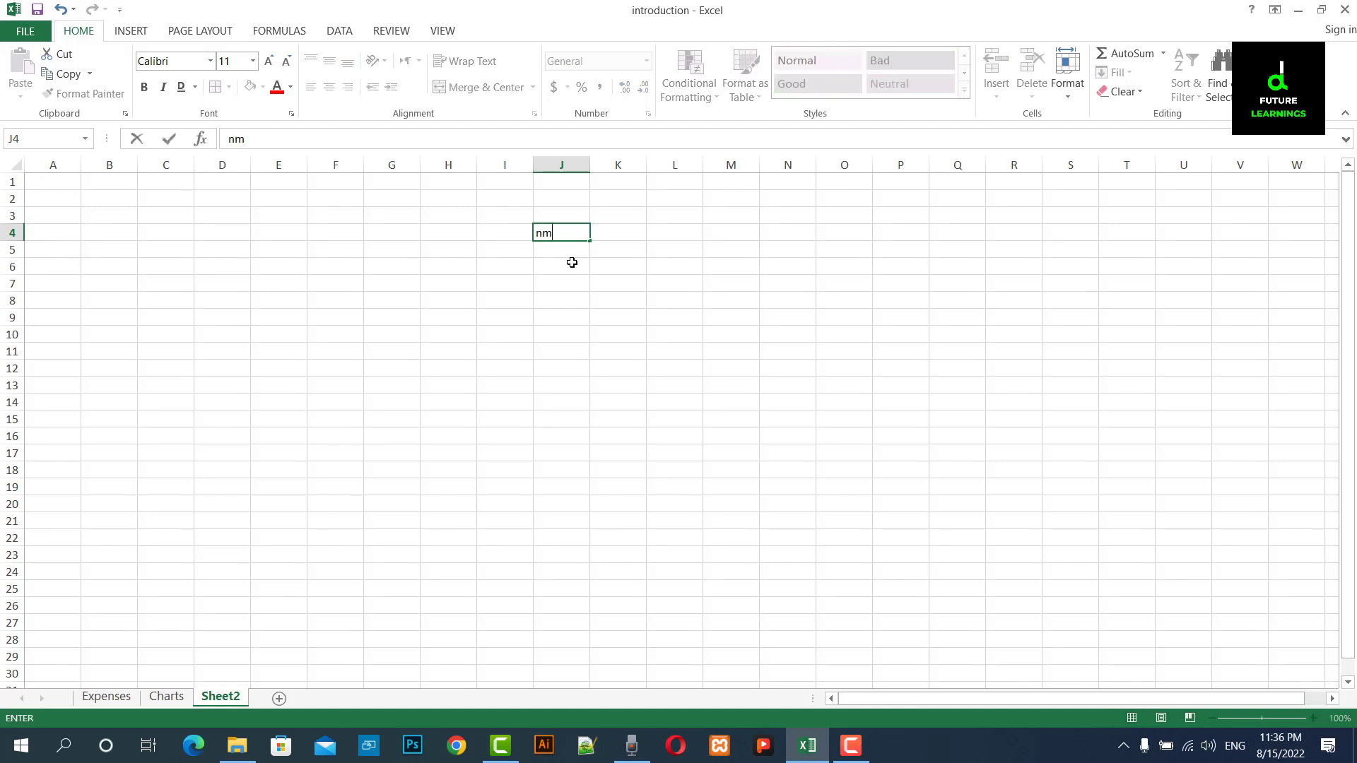
pyautogui.press('BackSpace')
pyautogui.press('BackSpace')
pyautogui.press('BackSpace')
pyautogui.click(1234, 749)
pyautogui.click(1201, 689)
# Choose a Jameel Noori Urdu font from the Font list.
pyautogui.click(211, 62)
pyautogui.scroll(-3, 240, 346)
pyautogui.scroll(-3, 242, 354)
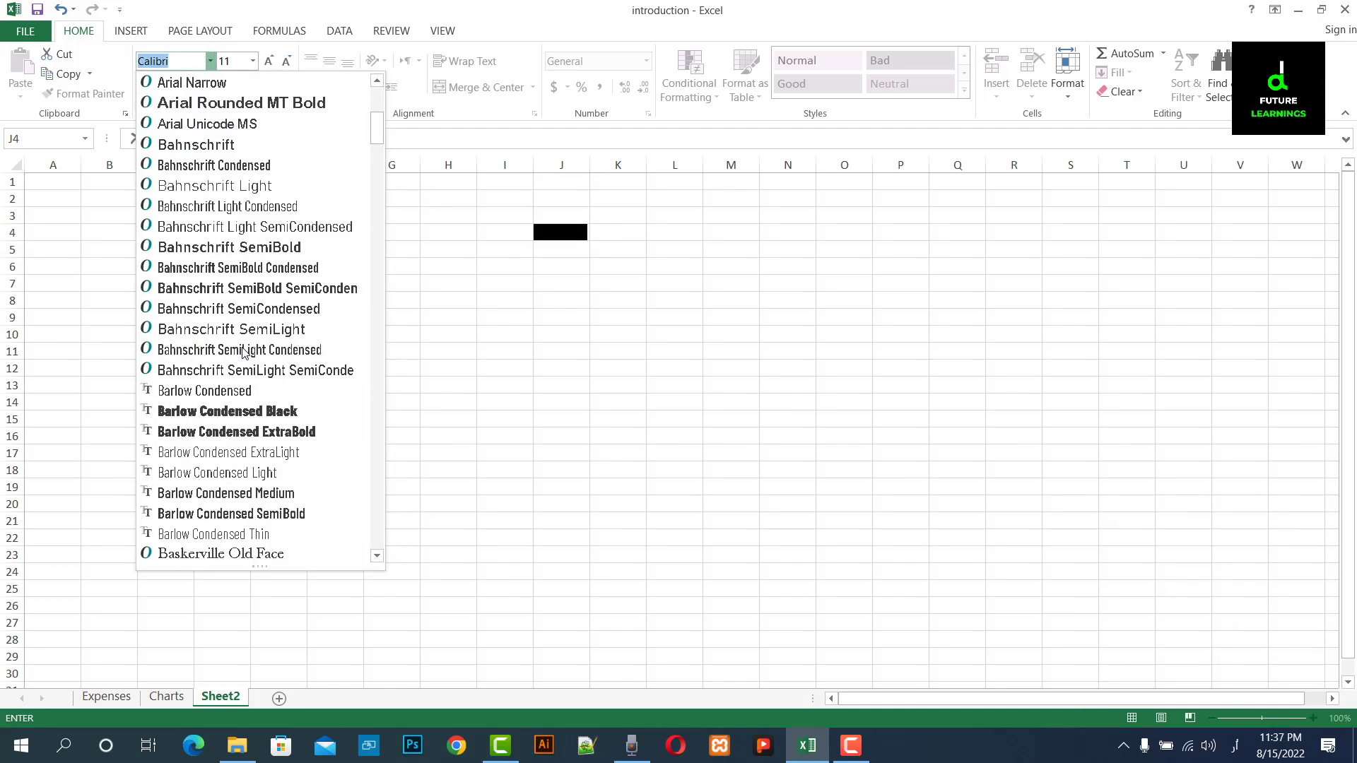
pyautogui.scroll(-2, 244, 352)
pyautogui.scroll(-1, 243, 352)
pyautogui.scroll(-1, 243, 352)
pyautogui.scroll(-1, 246, 351)
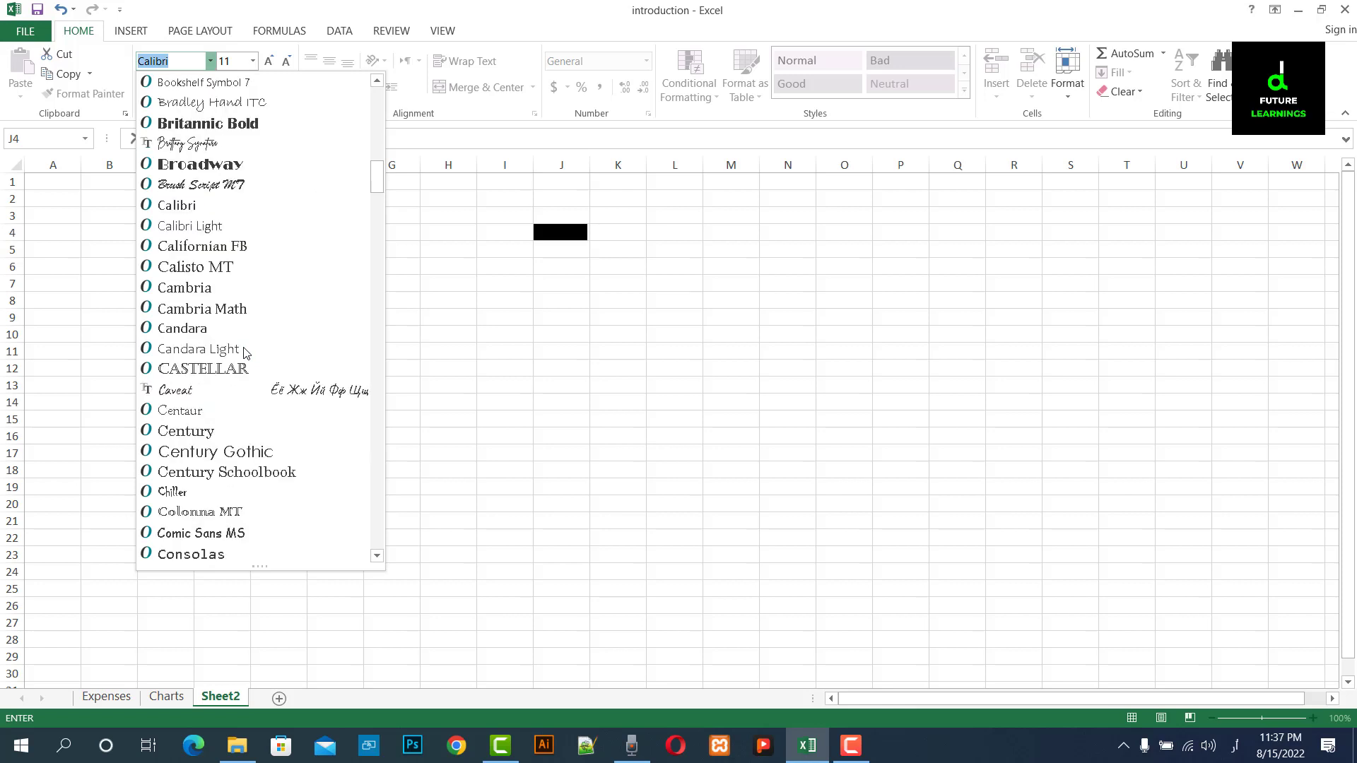
pyautogui.scroll(-3, 245, 352)
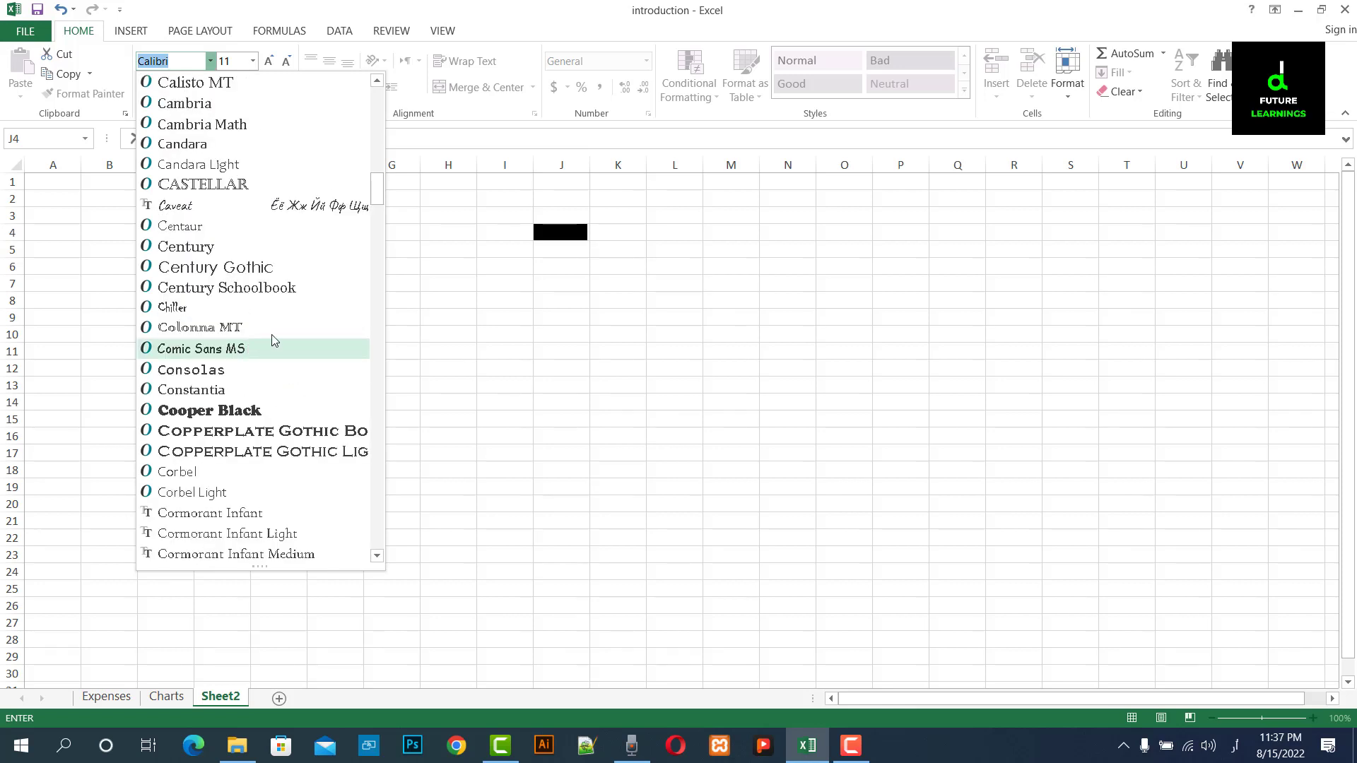
pyautogui.scroll(-1, 275, 341)
pyautogui.scroll(-5, 306, 340)
pyautogui.scroll(-7, 308, 340)
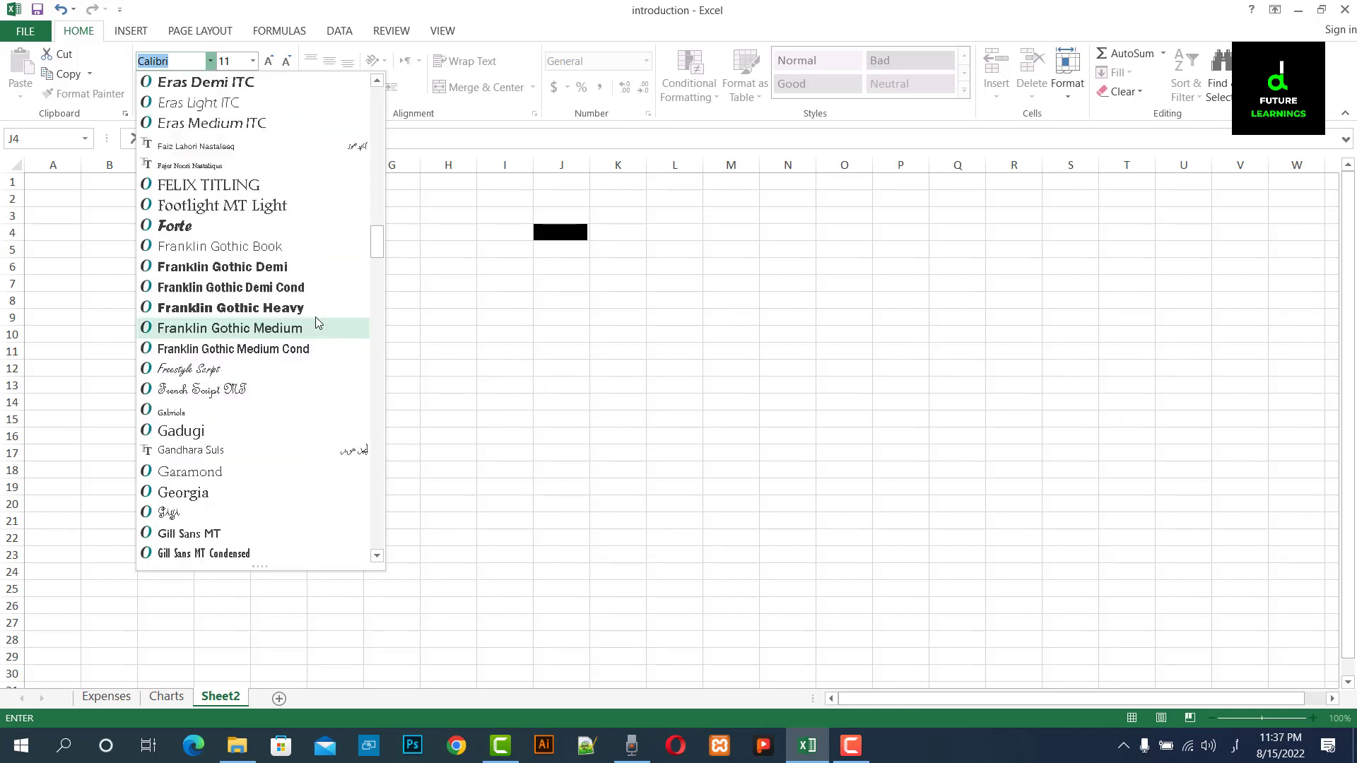
pyautogui.scroll(-1, 315, 324)
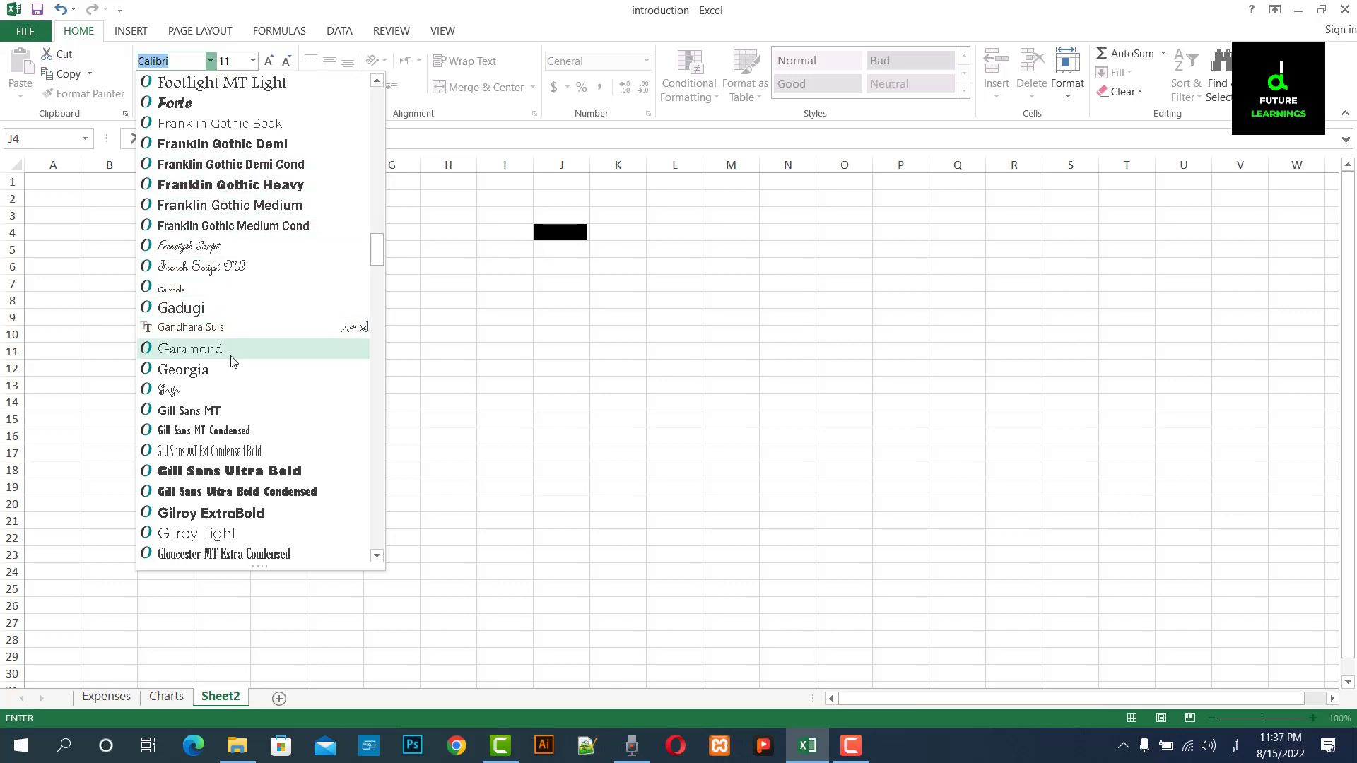
pyautogui.scroll(-1, 233, 353)
pyautogui.scroll(-3, 234, 354)
pyautogui.scroll(-3, 230, 346)
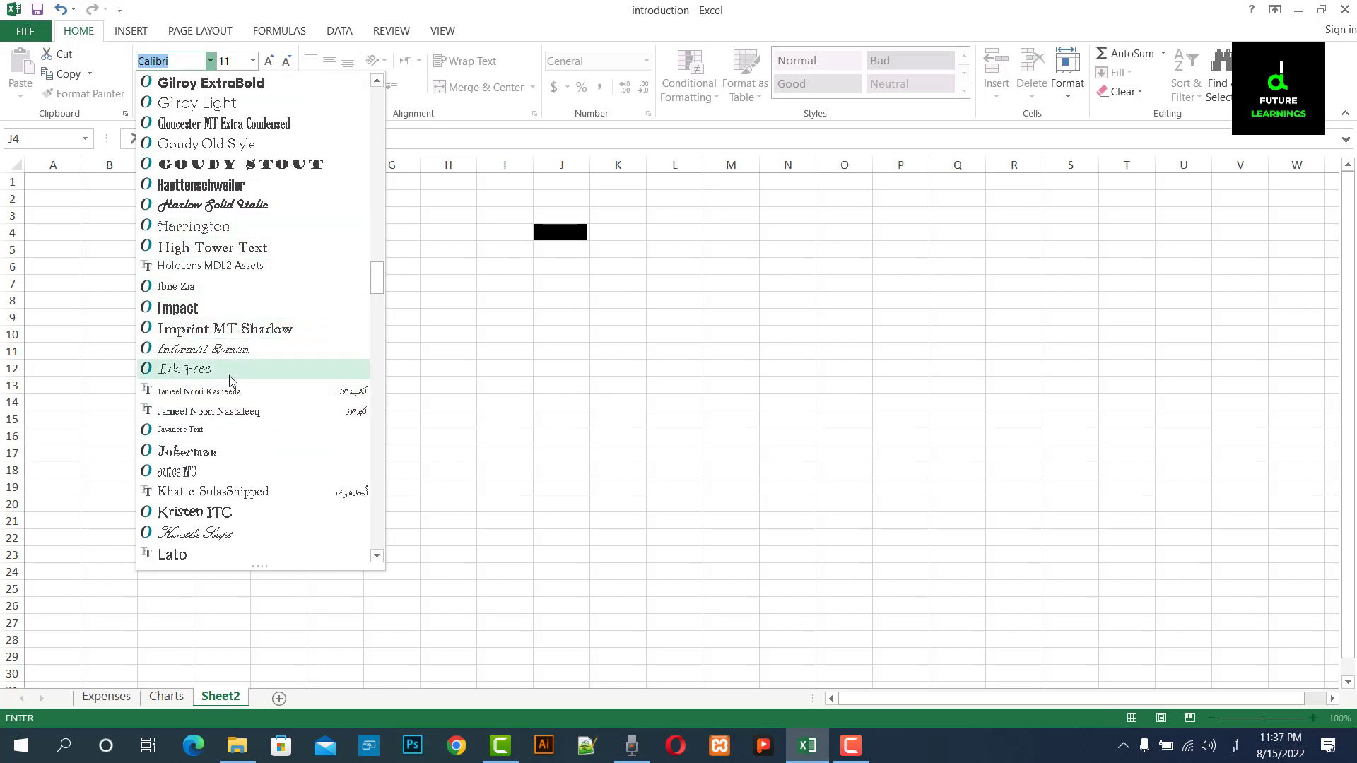
pyautogui.click(237, 413)
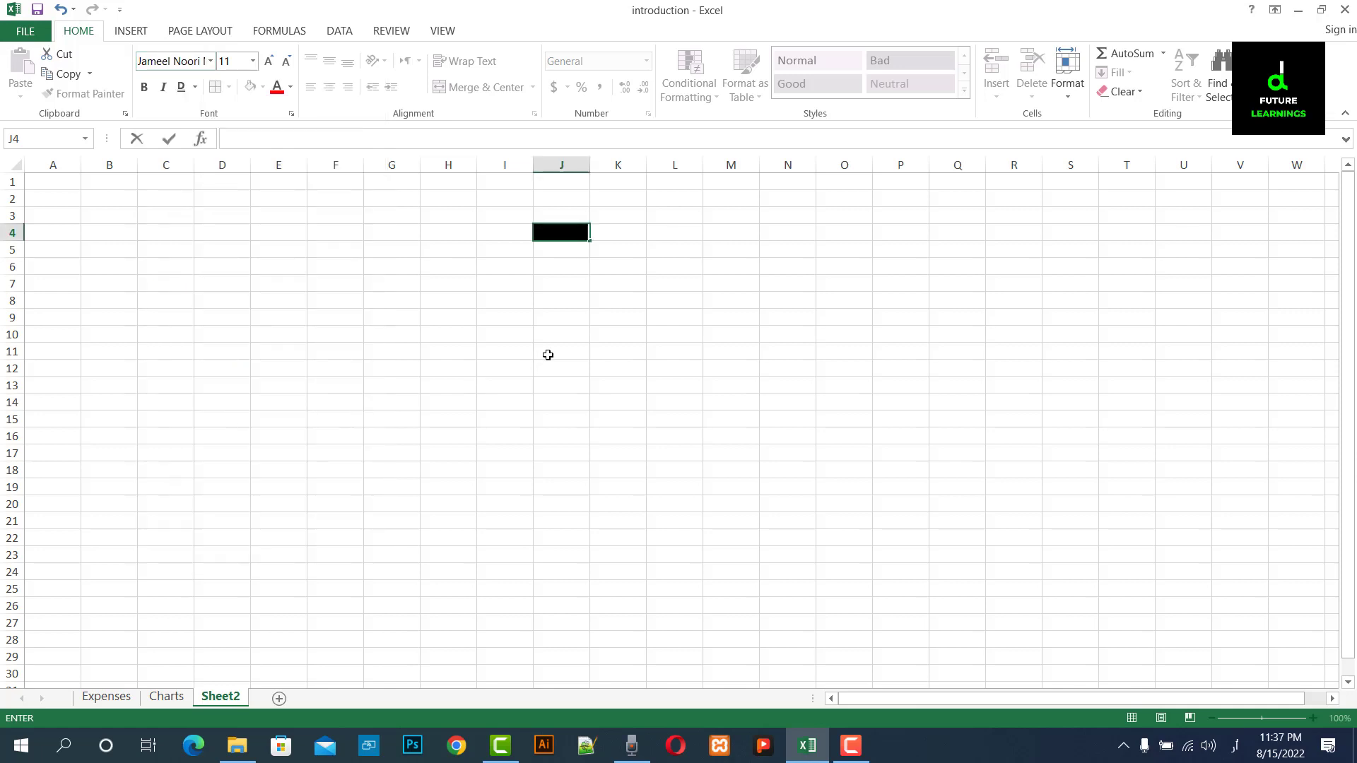
# Enter the Urdu word فسد in cell J4.
pyautogui.press('Escape')
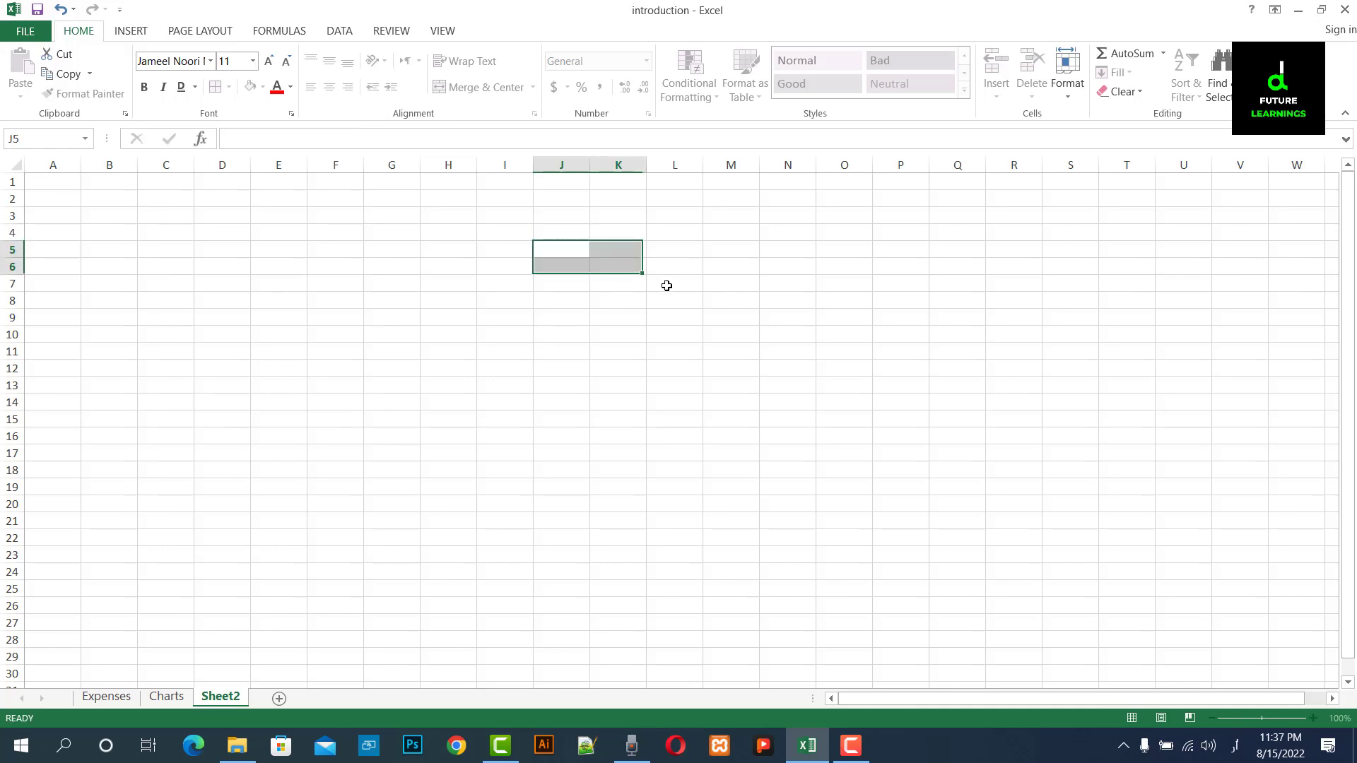
pyautogui.click(569, 236)
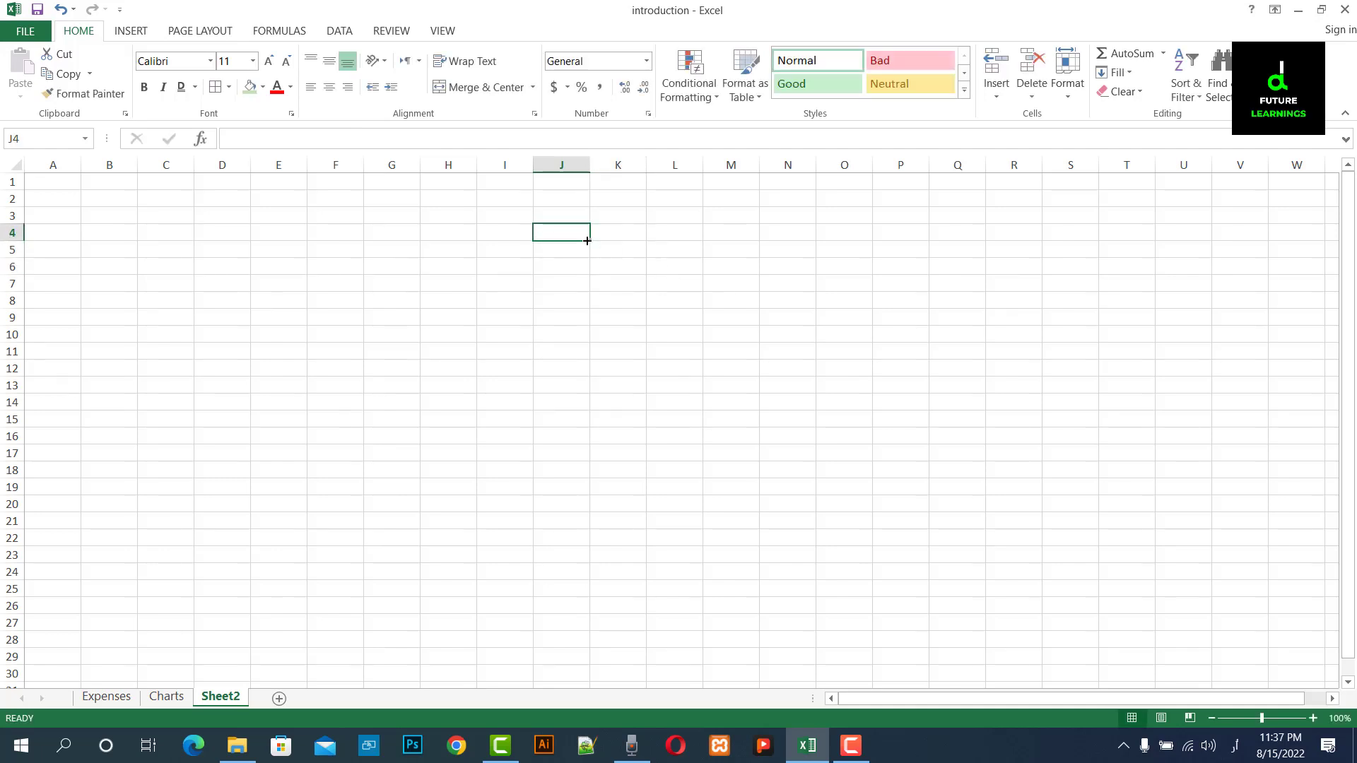
pyautogui.write('فسد')
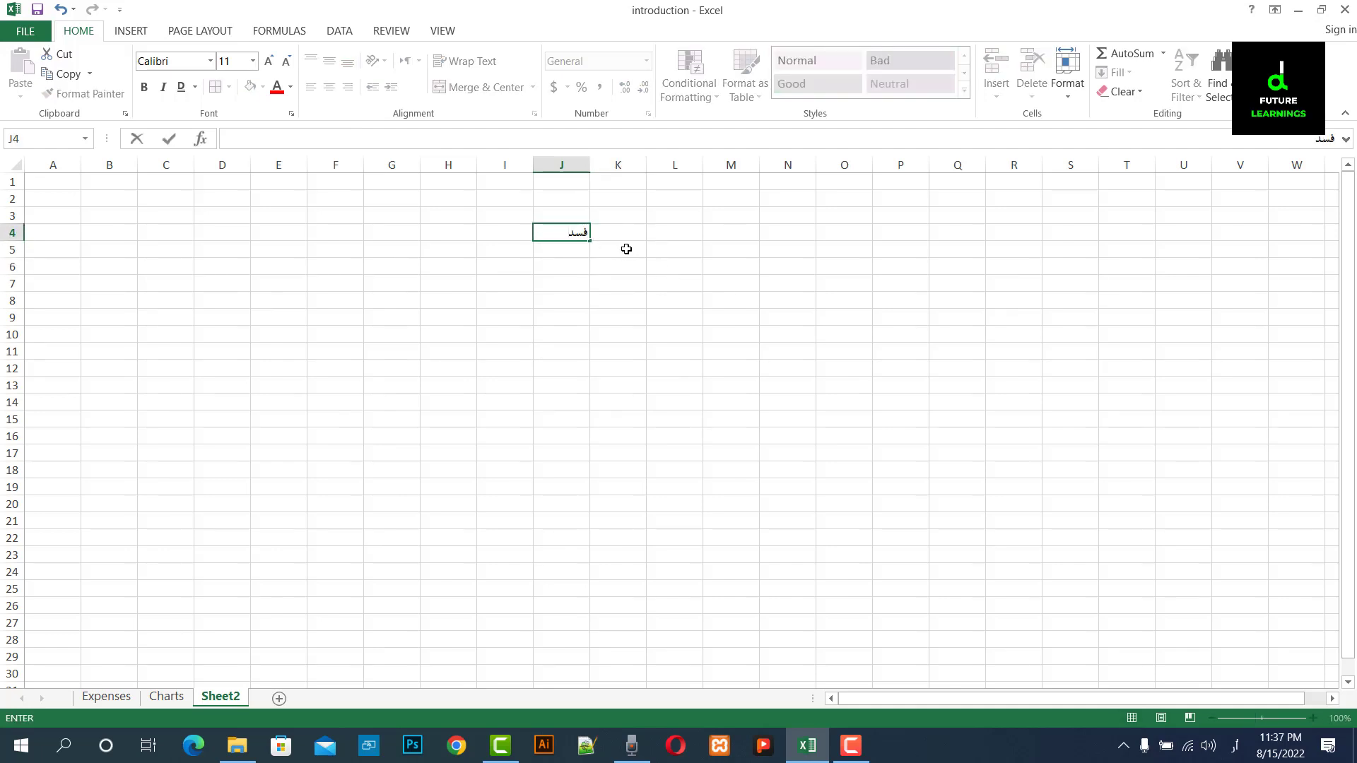
pyautogui.click(621, 255)
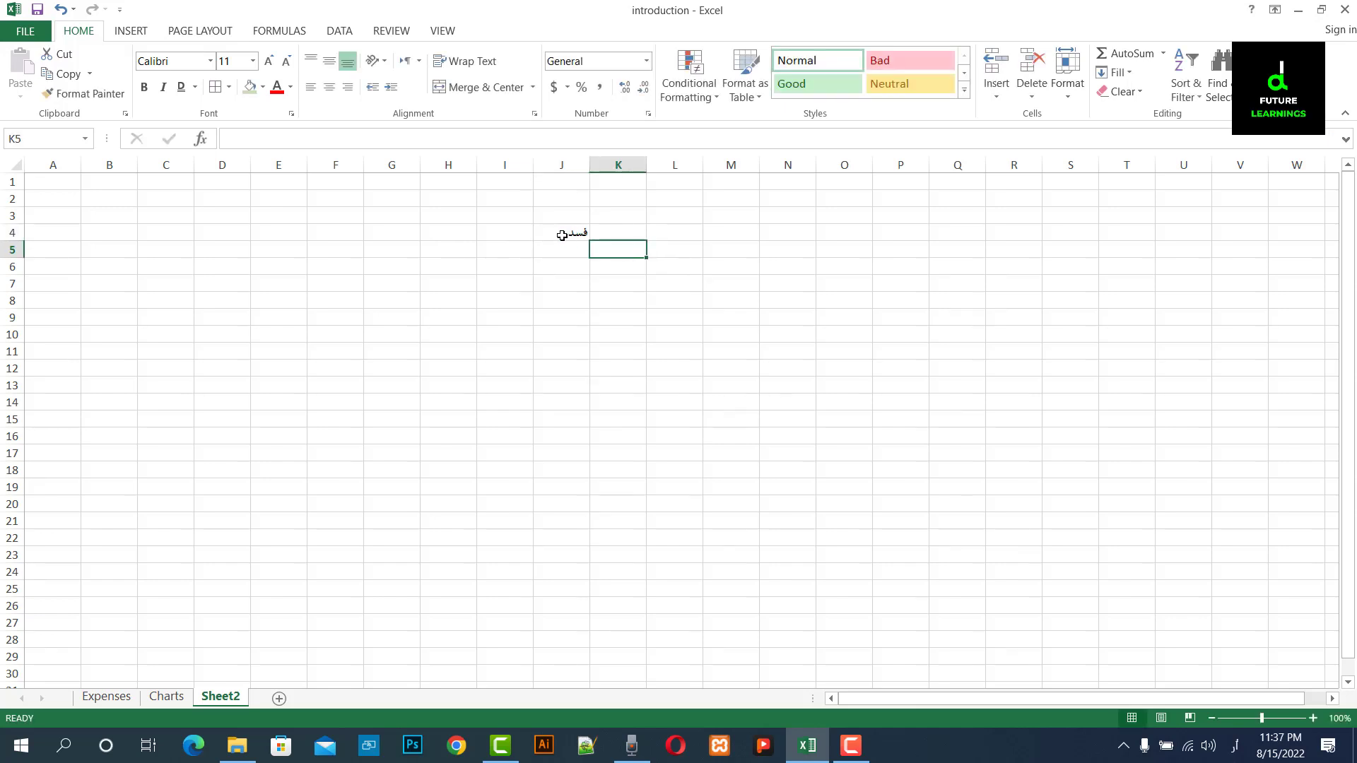
# Select the range C4:J10.
pyautogui.click(561, 236)
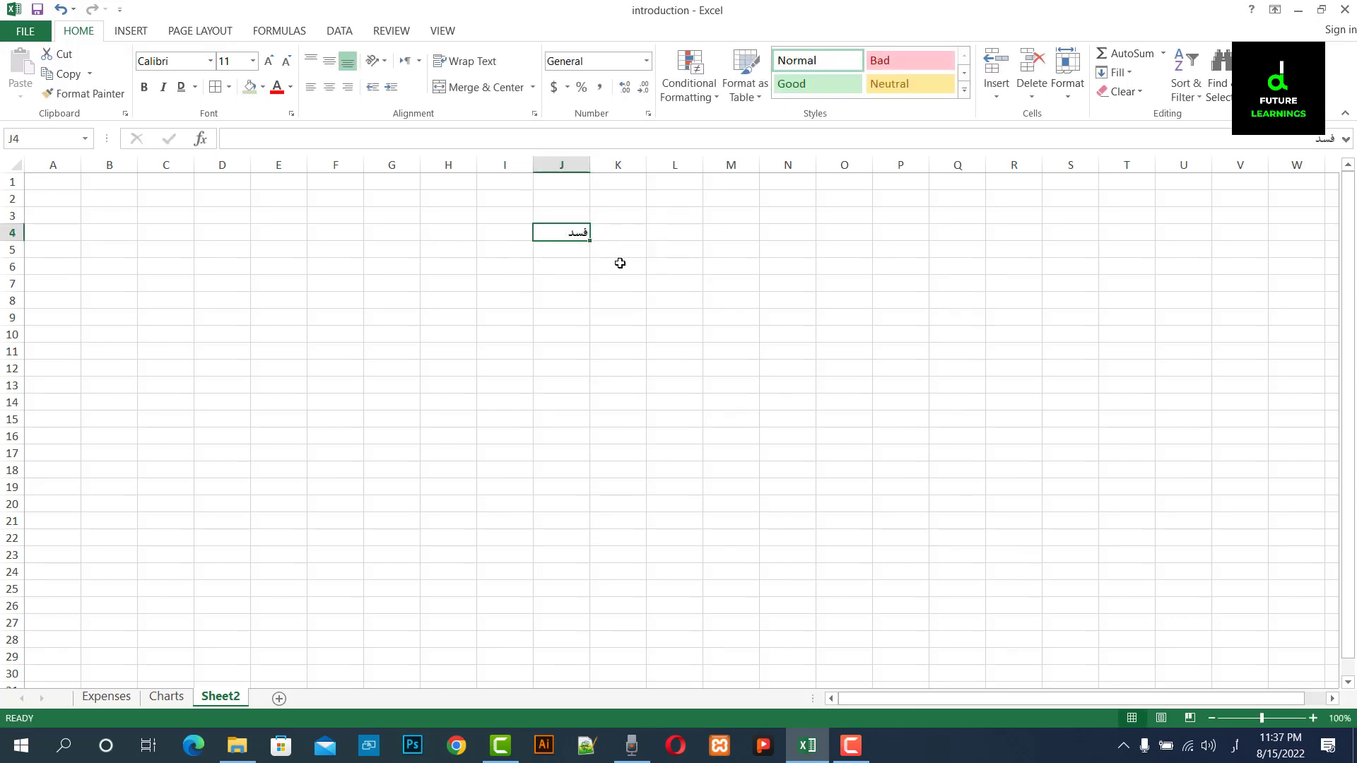
pyautogui.hotkey('shift', 'Left')
pyautogui.hotkey('shift', 'Left')
pyautogui.hotkey('shift', 'Left')
pyautogui.hotkey('shift', 'Left')
pyautogui.hotkey('shift', 'Left')
pyautogui.hotkey('shift', 'Left')
pyautogui.hotkey('shift', 'Left')
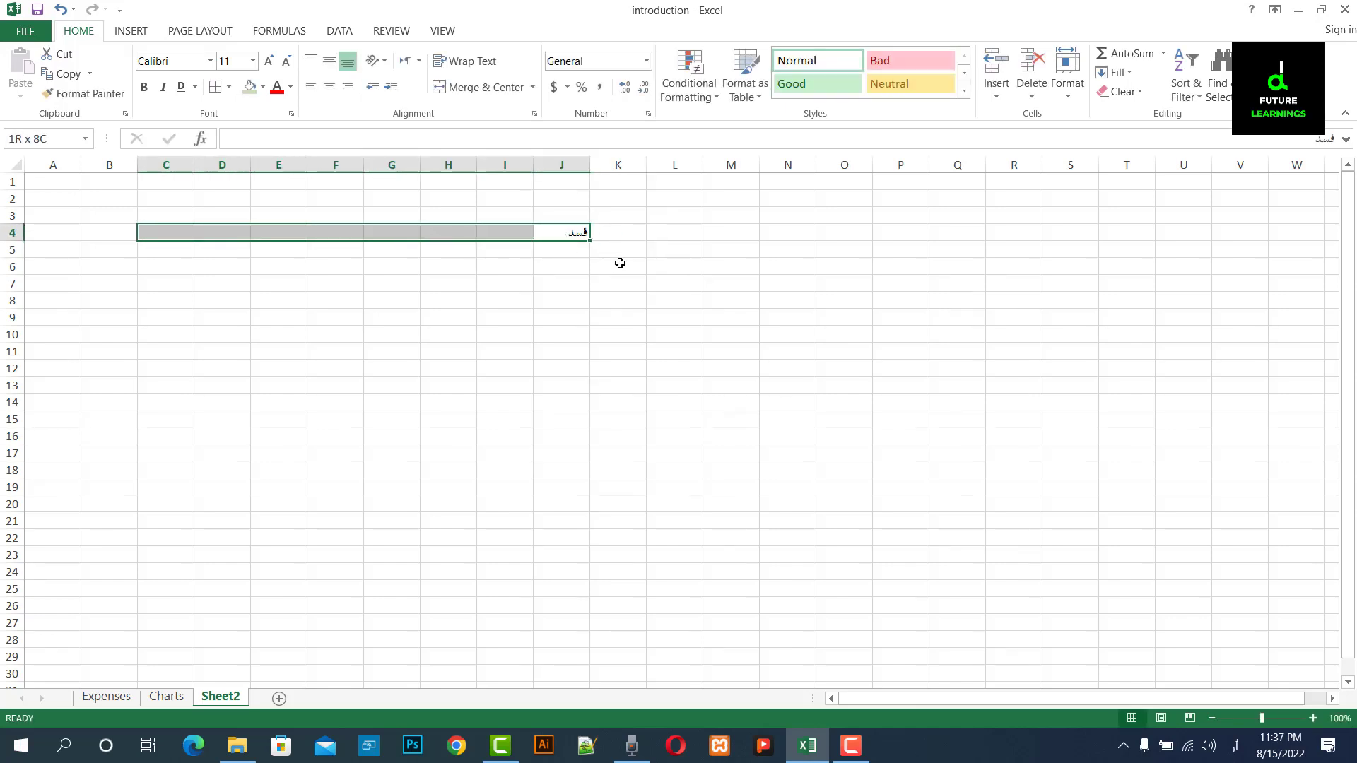
pyautogui.hotkey('shift', 'Down')
pyautogui.hotkey('shift', 'Down')
pyautogui.hotkey('shift', 'Down')
pyautogui.hotkey('shift', 'Down')
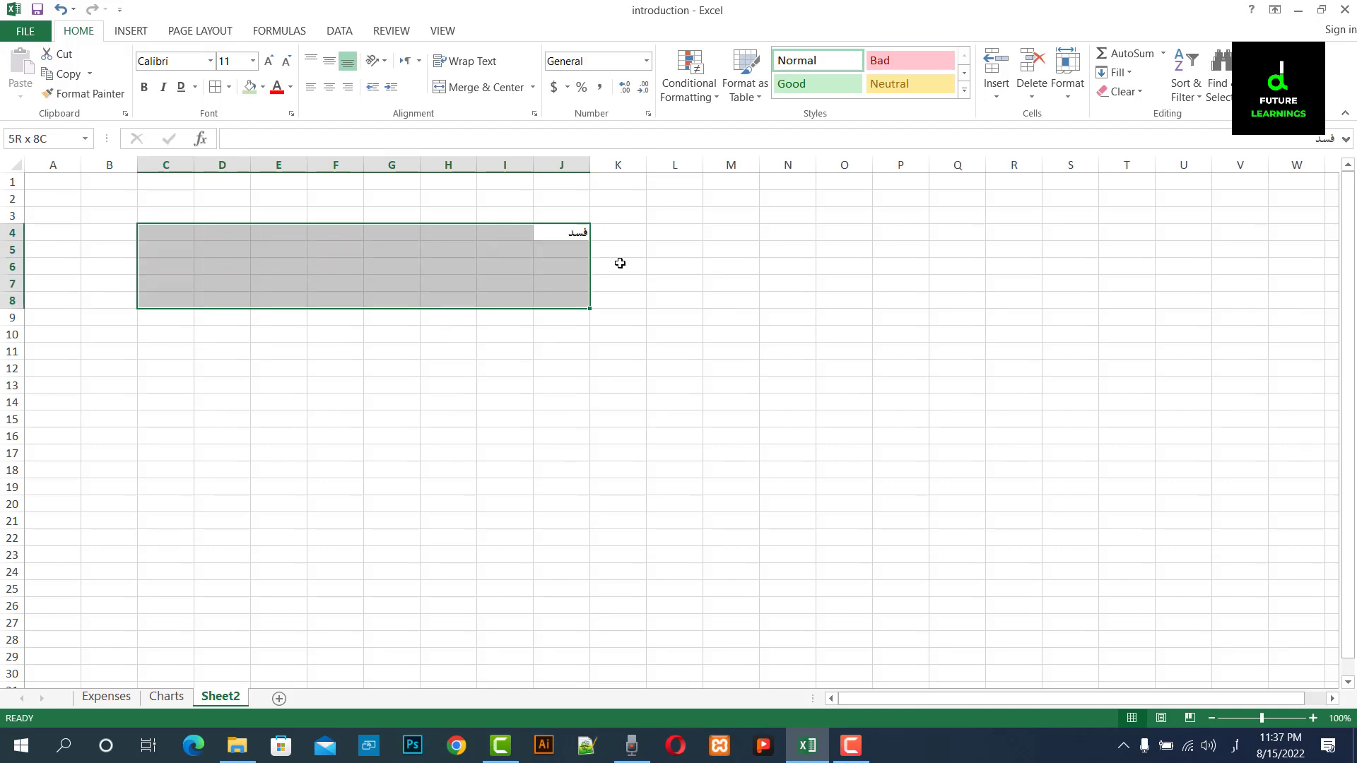
pyautogui.hotkey('shift', 'Down')
pyautogui.hotkey('shift', 'Down')
pyautogui.hotkey('shift', 'Down')
pyautogui.hotkey('shift', 'Down')
pyautogui.hotkey('shift', 'Up')
pyautogui.hotkey('shift', 'Up')
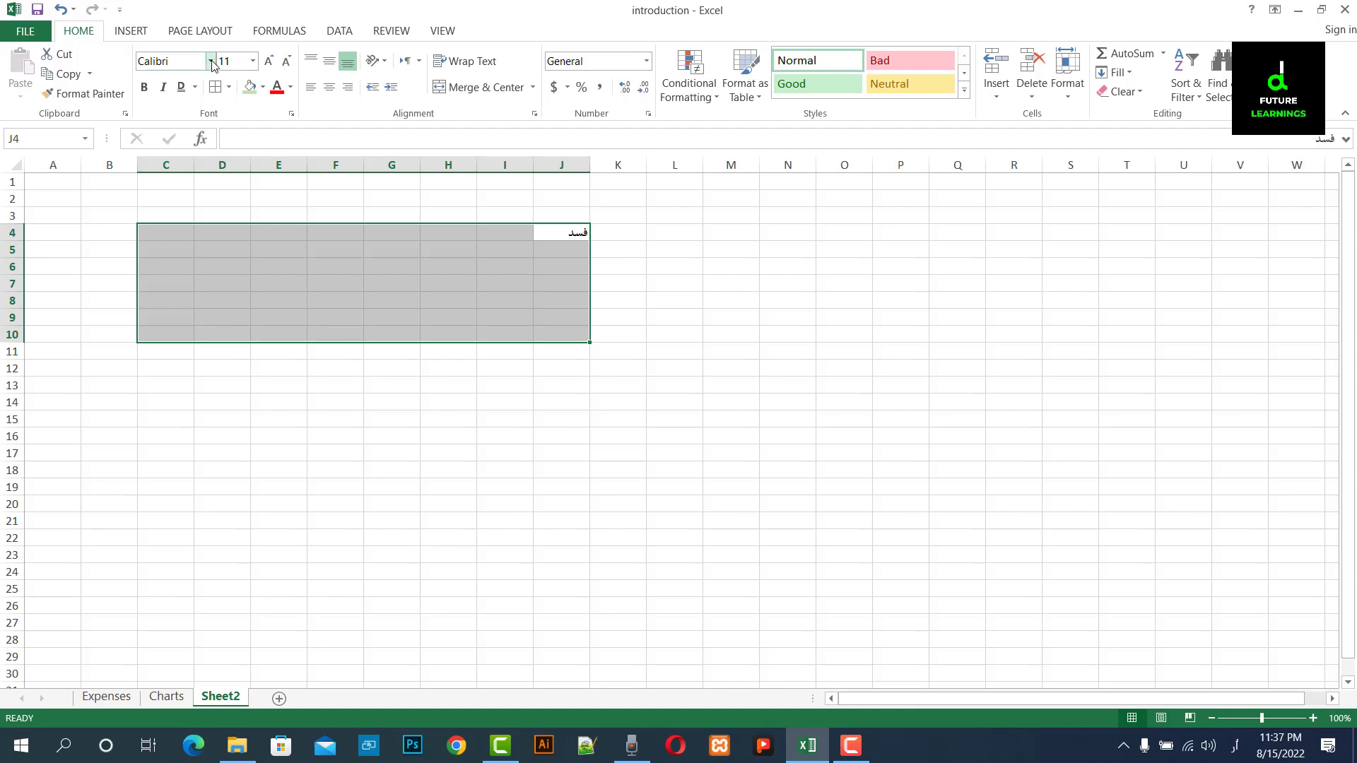
# Apply the Jameel Noori Nastaleeq font to cells C4:J10.
pyautogui.click(211, 63)
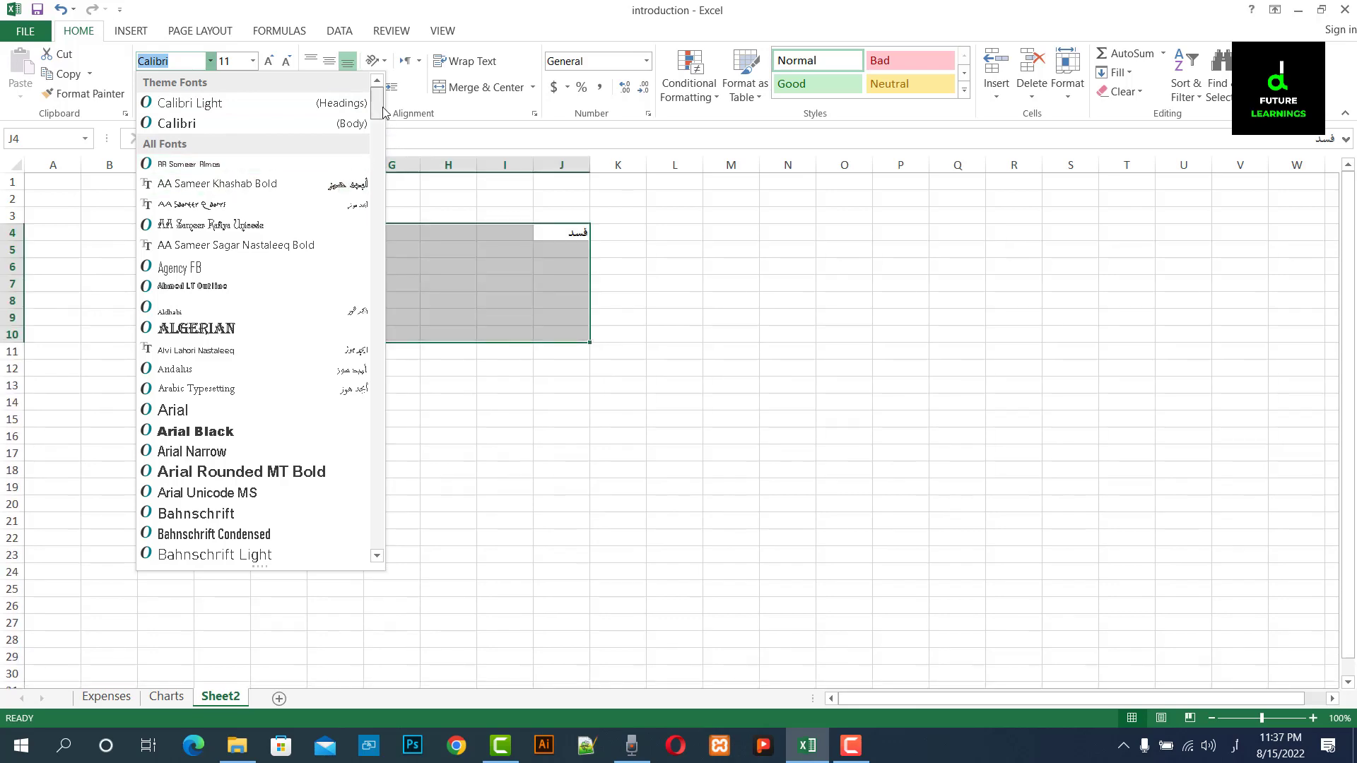
pyautogui.moveTo(384, 113); pyautogui.dragTo(377, 300)
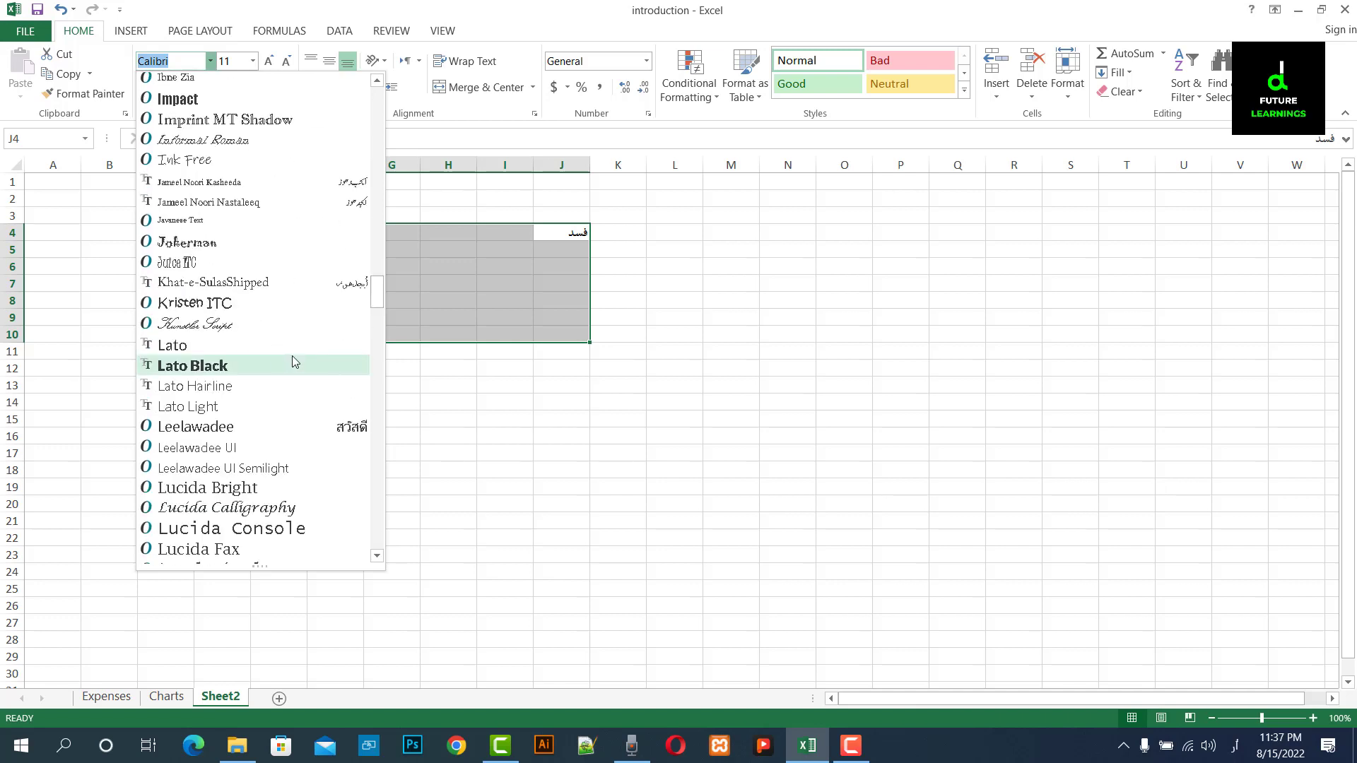
pyautogui.click(238, 209)
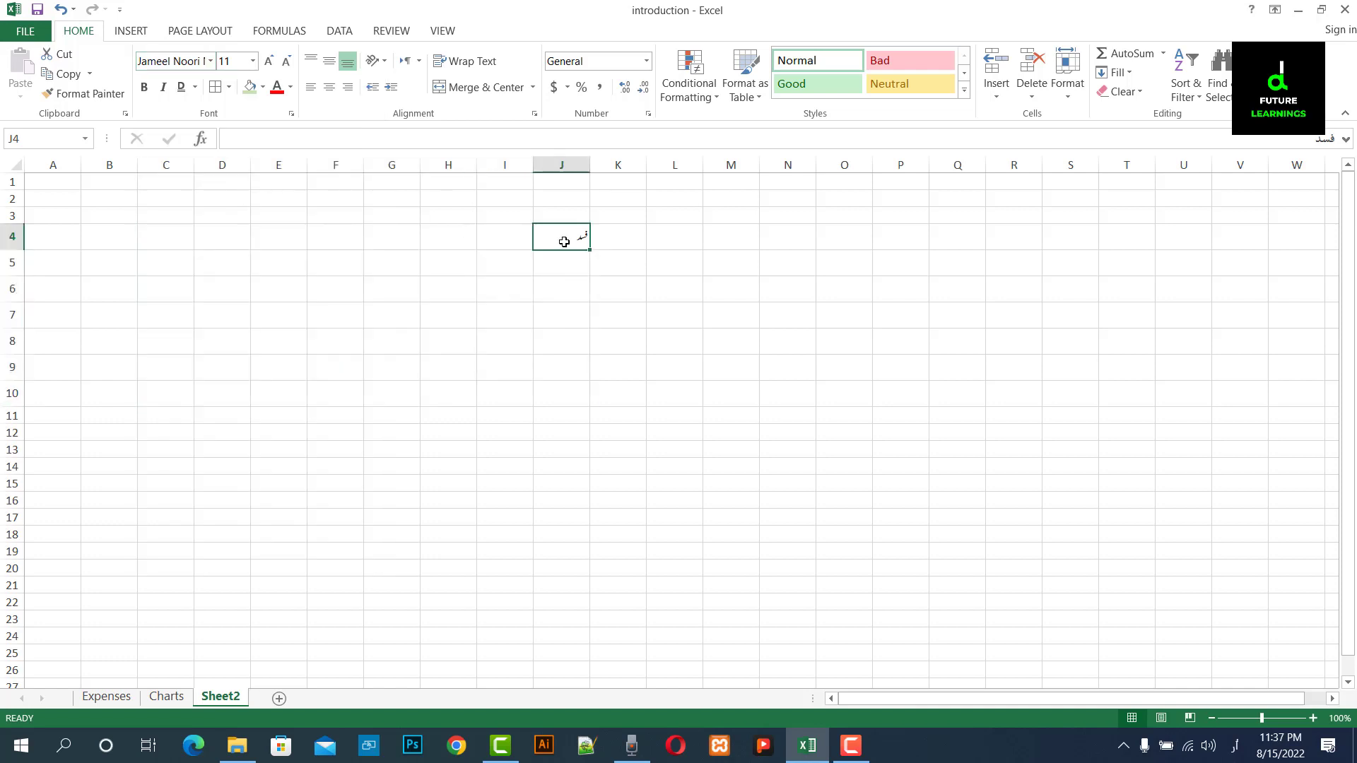
# Type the Urdu text نمبر سما into J4 and check how it displays.
pyautogui.write('نمبر س')
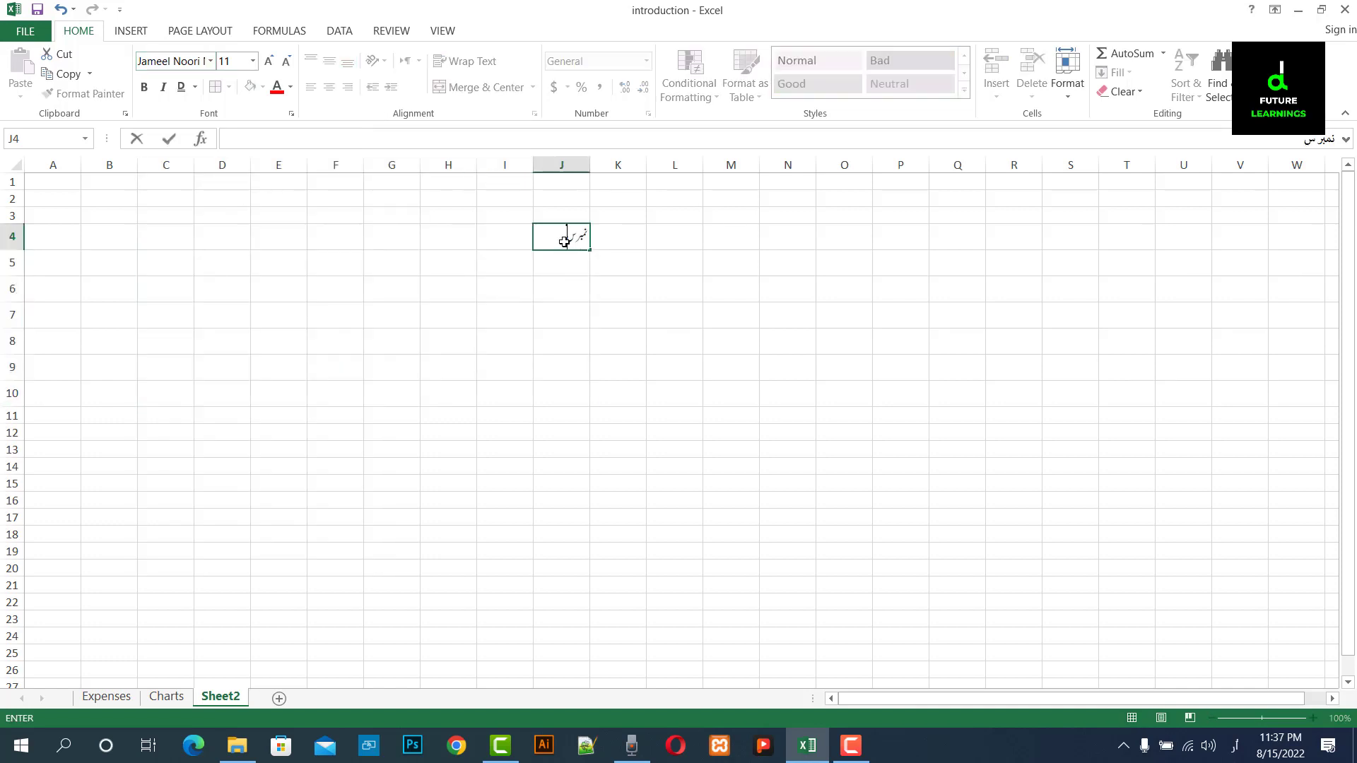
pyautogui.write('مار')
pyautogui.press('Return')
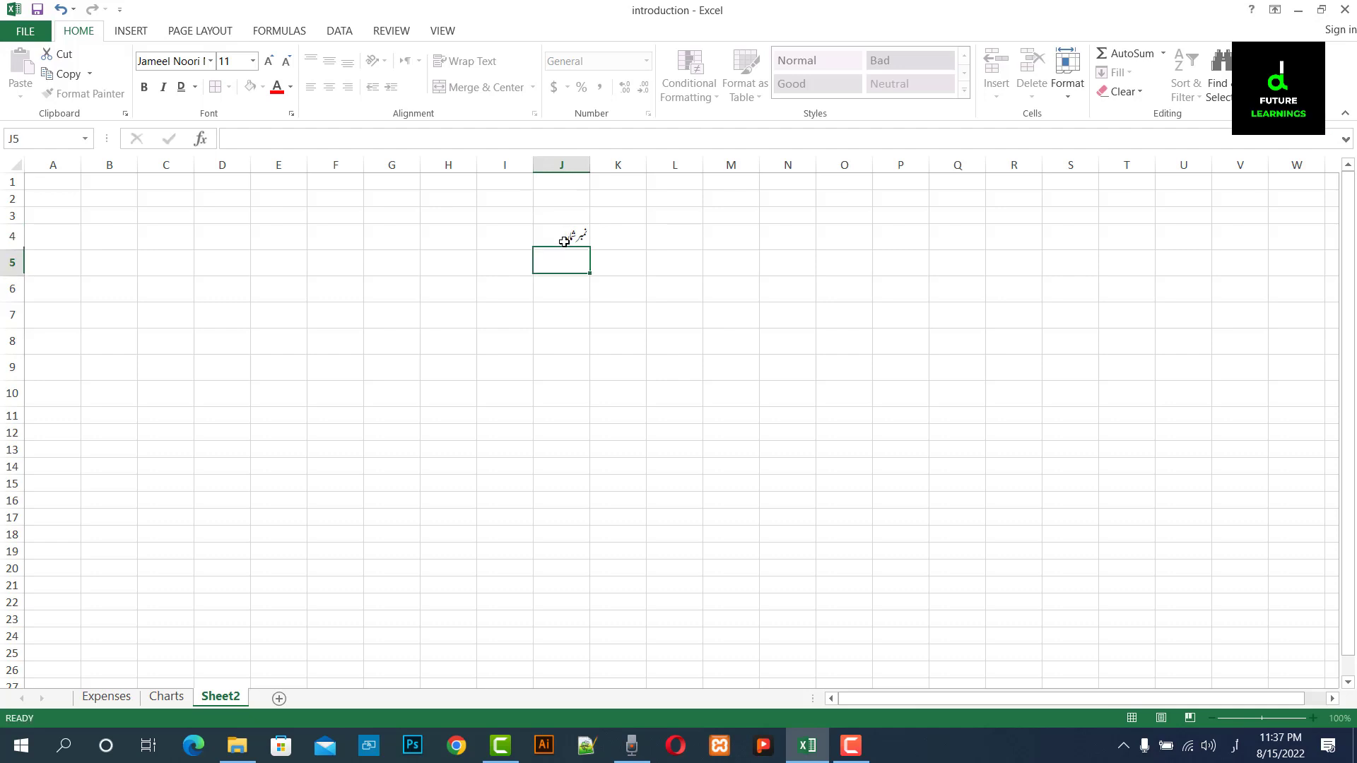
pyautogui.press('Up')
pyautogui.press('Left')
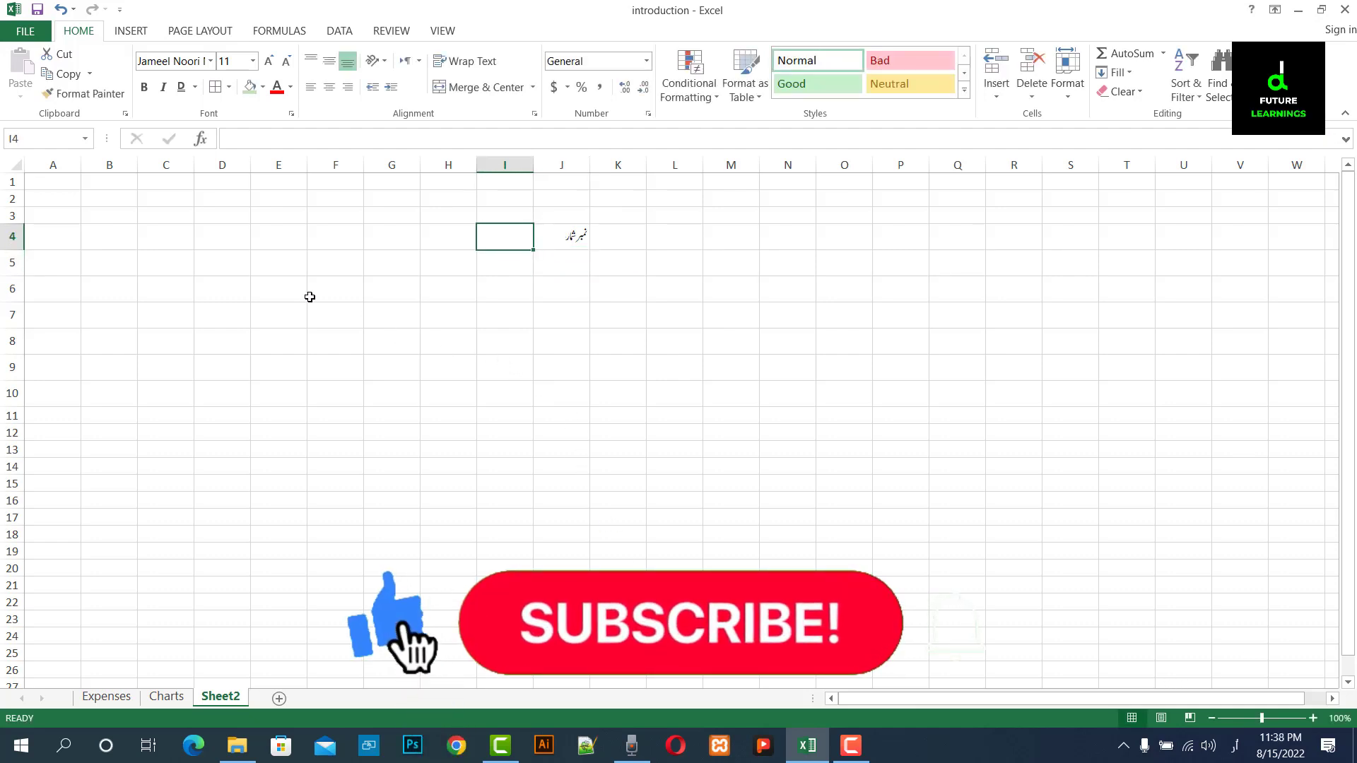
pyautogui.keyDown('ctrl'); pyautogui.scroll(2, 301, 293); pyautogui.keyUp('ctrl')
pyautogui.keyDown('ctrl'); pyautogui.scroll(1, 300, 293); pyautogui.keyUp('ctrl')
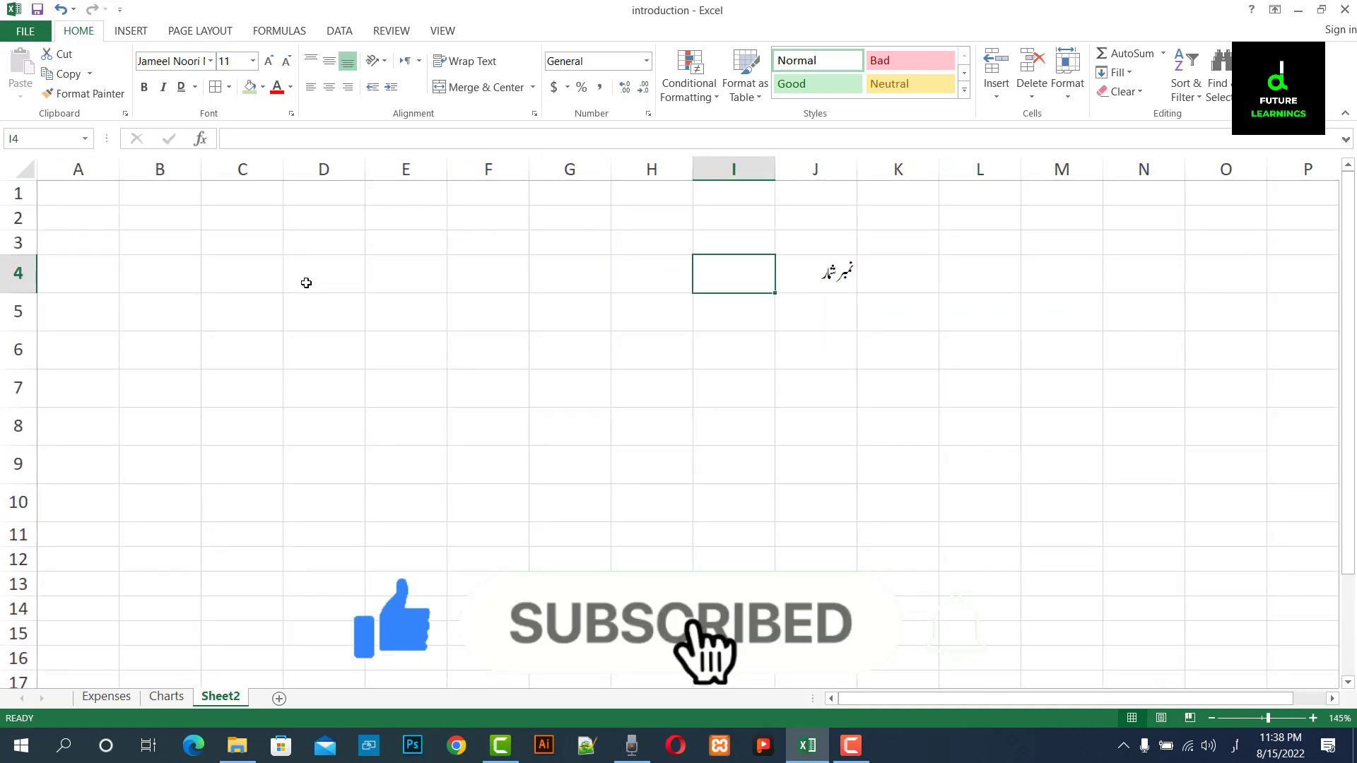
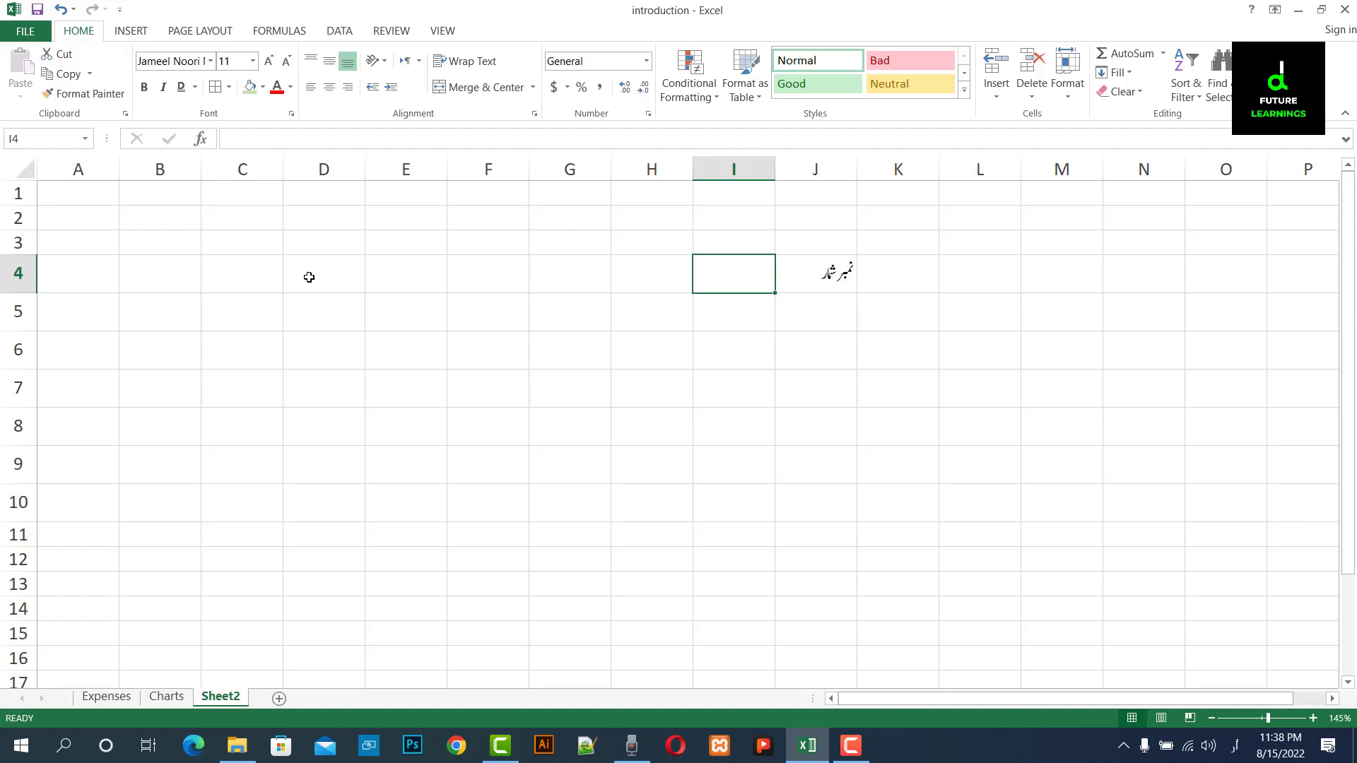
# Type the headings نام in I4 and شہر in H4.
pyautogui.click(110, 698)
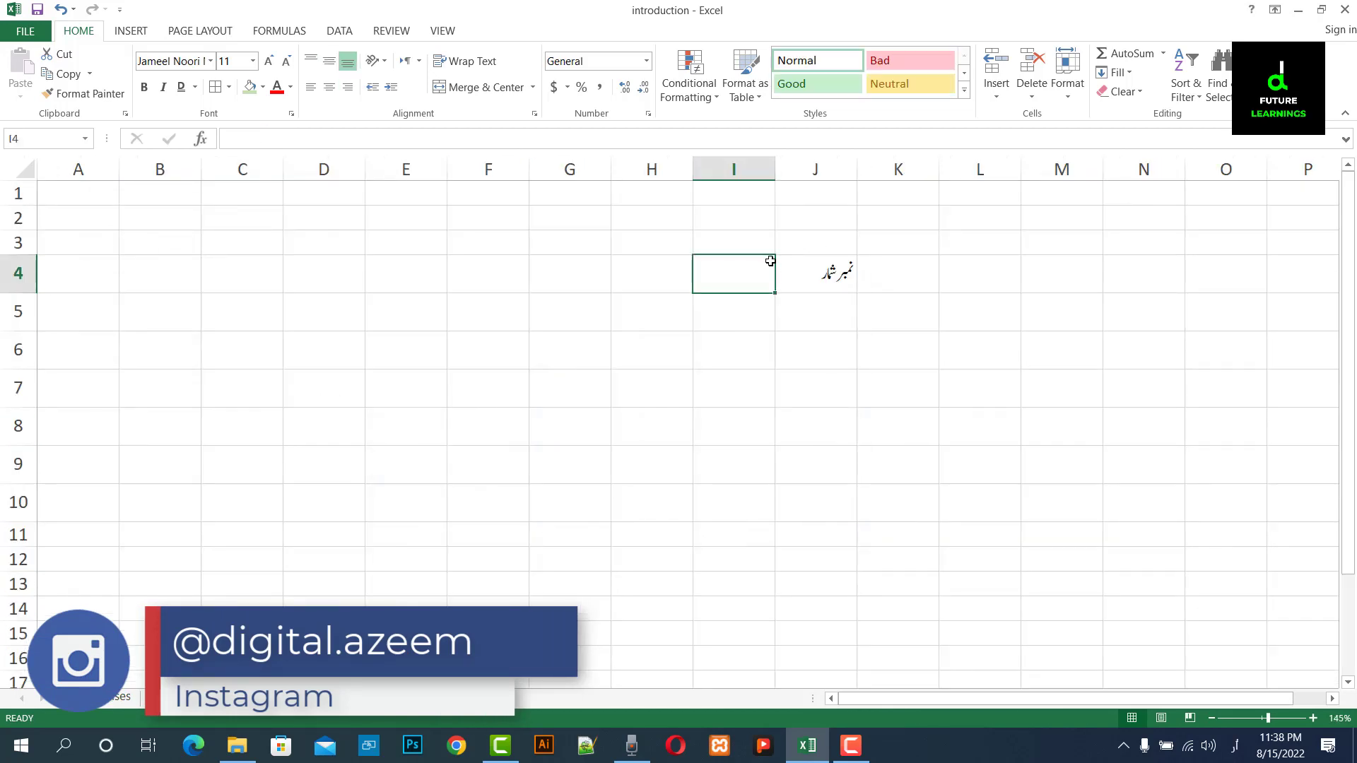
pyautogui.write('نام')
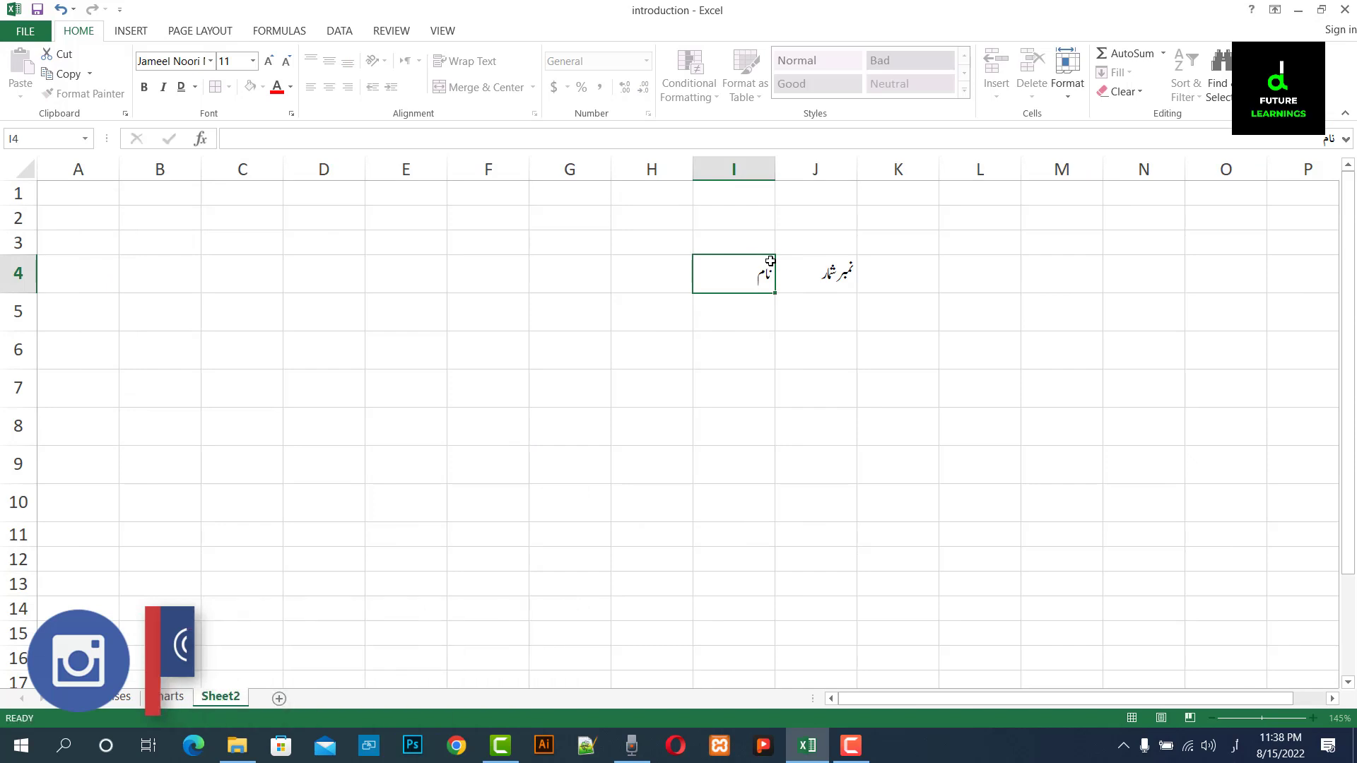
pyautogui.press('Return')
pyautogui.press('Up')
pyautogui.press('Left')
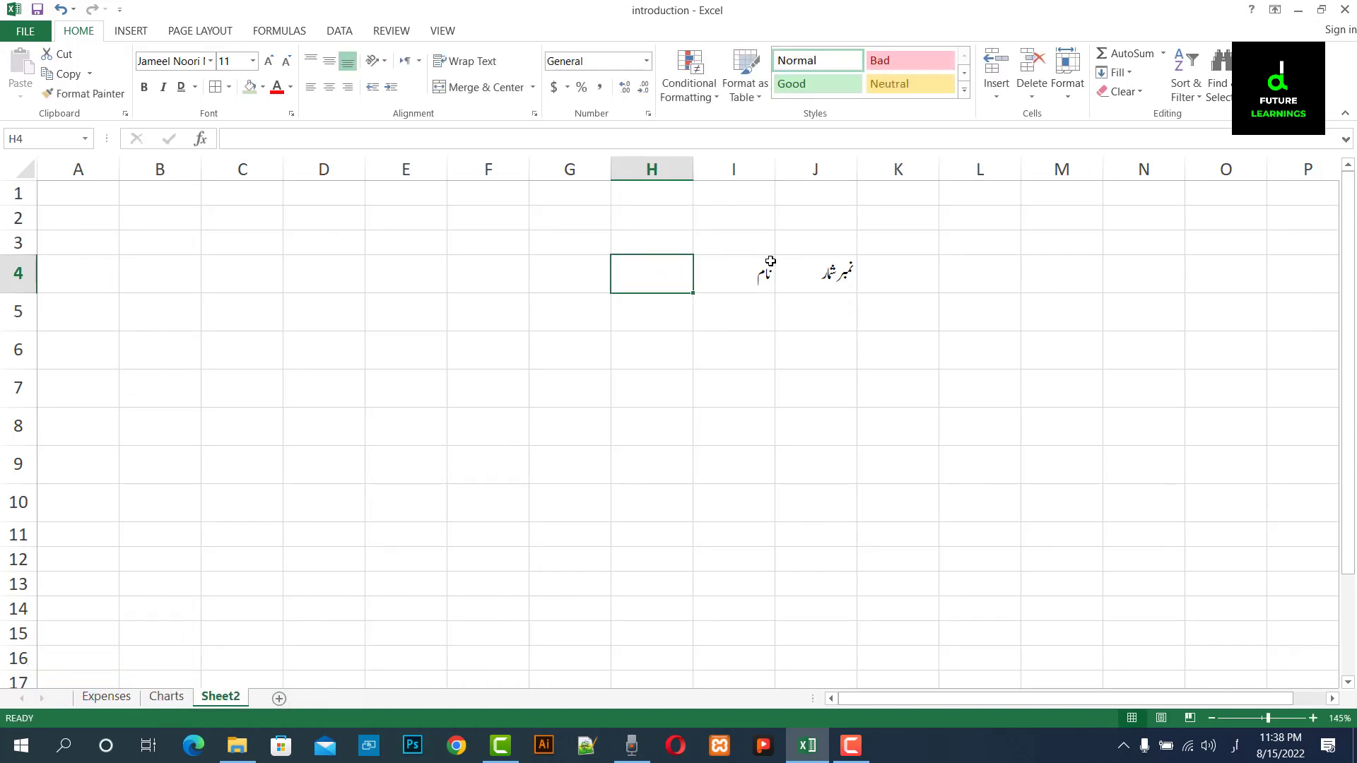
pyautogui.write('شہر')
pyautogui.press('Return')
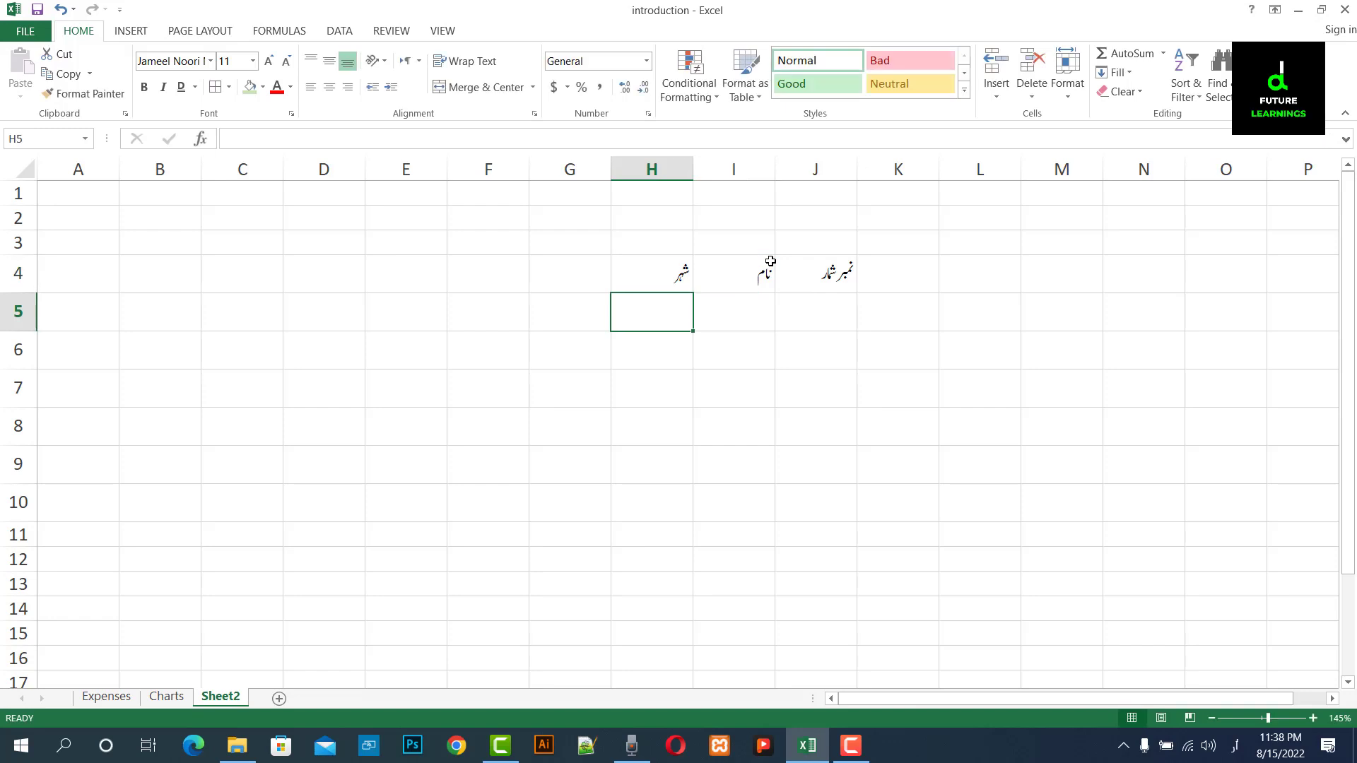
pyautogui.press('Up')
pyautogui.press('Left')
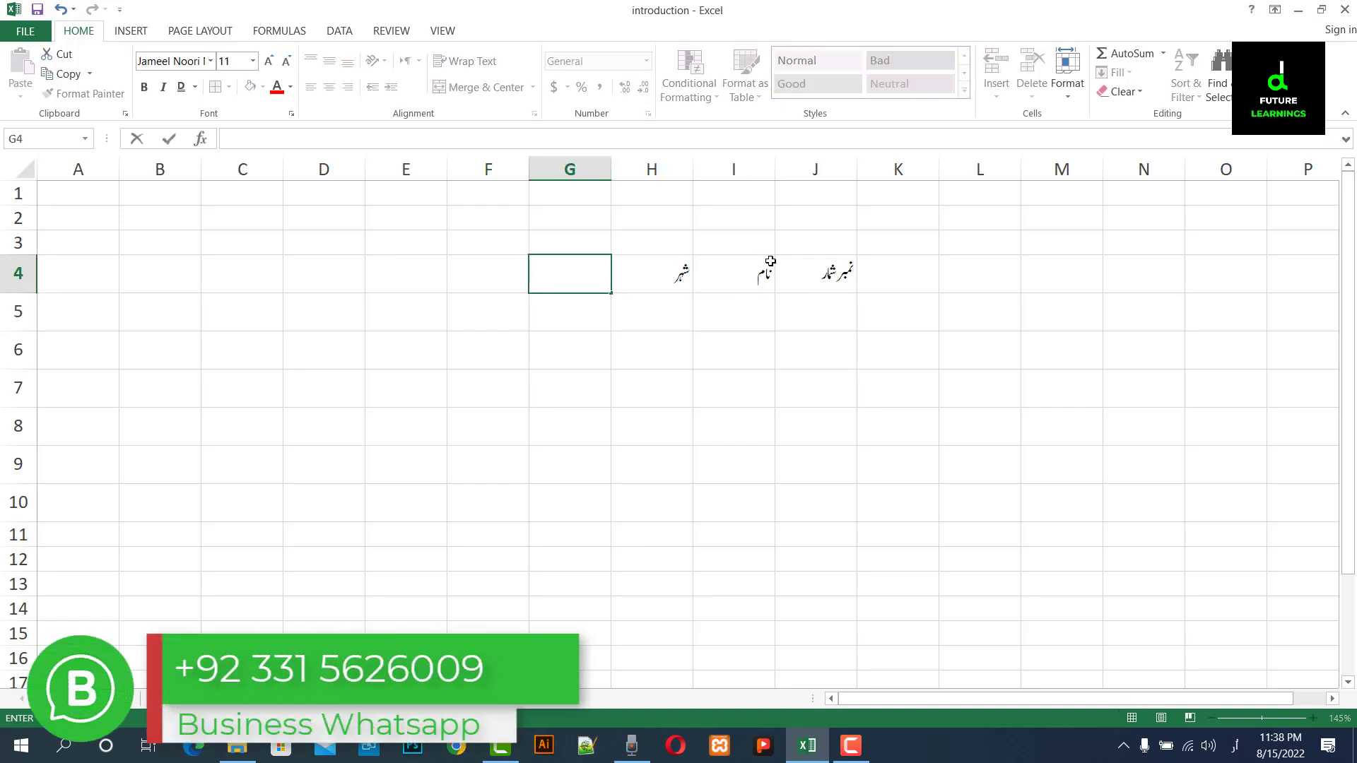
# Add the headings پتہ in G4 and رابطہ نمبر in F4, returning to J4.
pyautogui.write('پتہ')
pyautogui.press('Return')
pyautogui.press('Up')
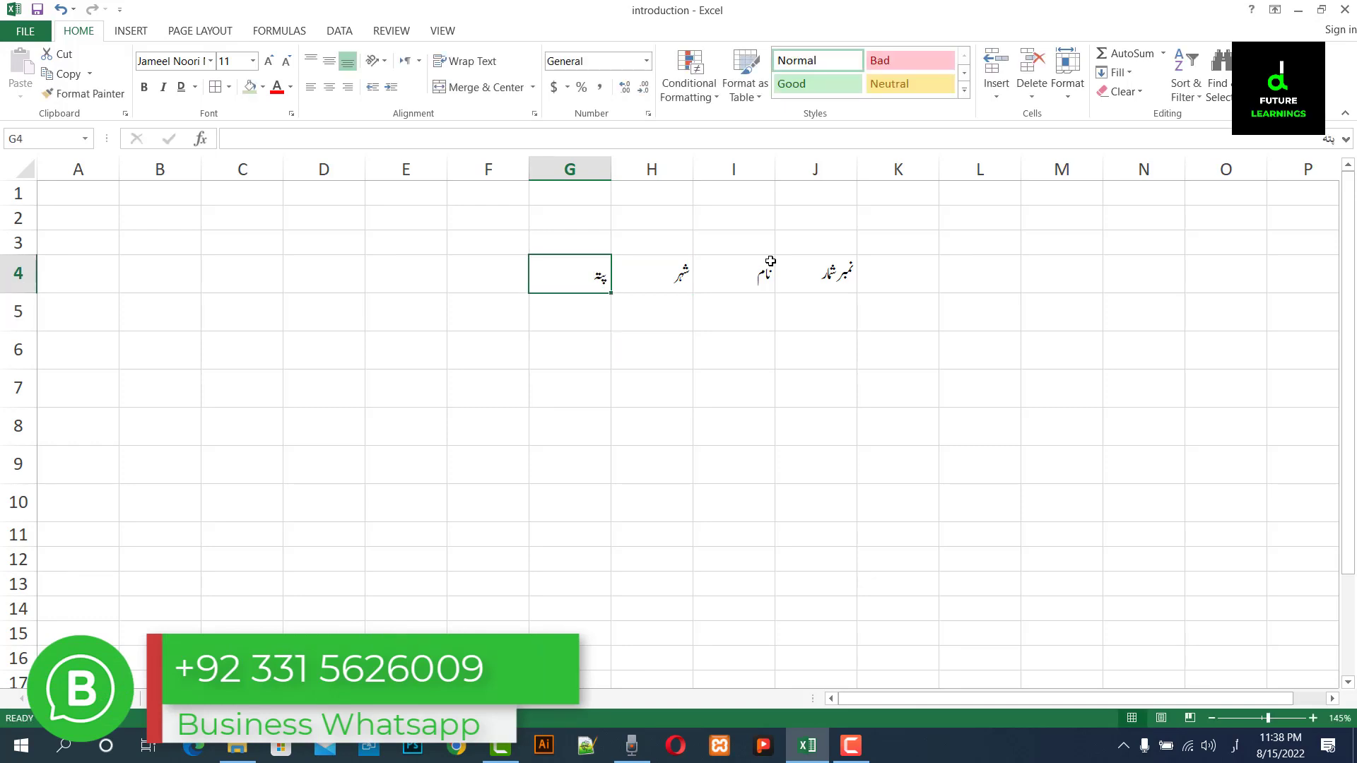
pyautogui.press('Left')
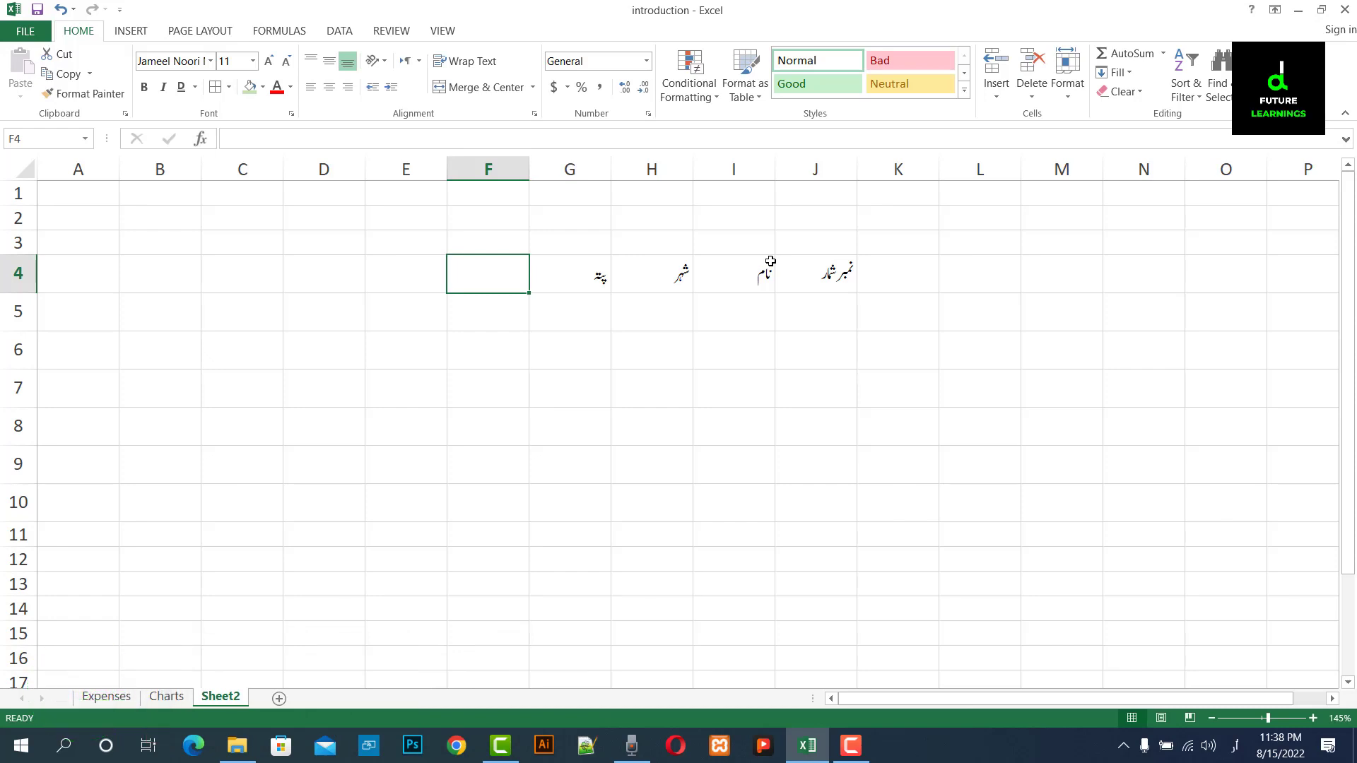
pyautogui.write('رابط')
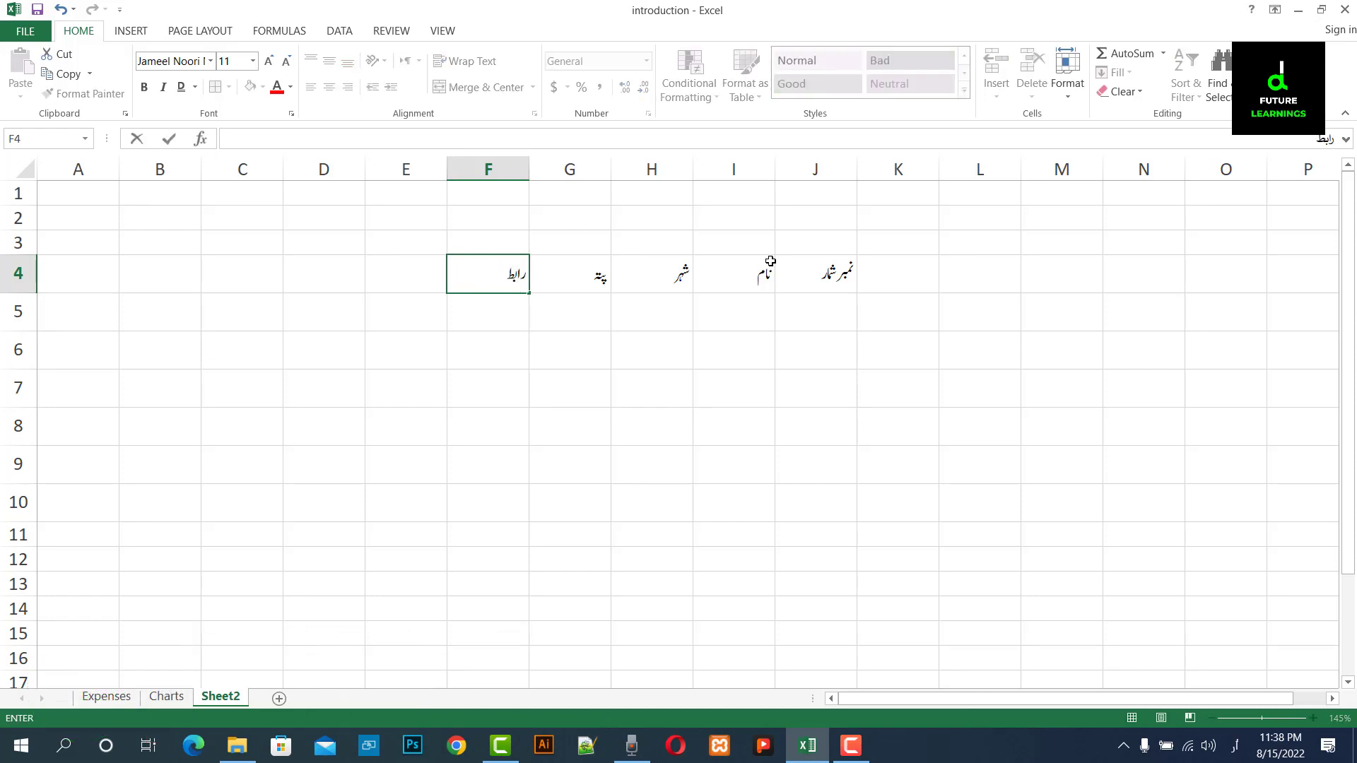
pyautogui.write('ہ نمب')
pyautogui.write('ر')
pyautogui.press('Return')
pyautogui.press('Up')
pyautogui.press('Right')
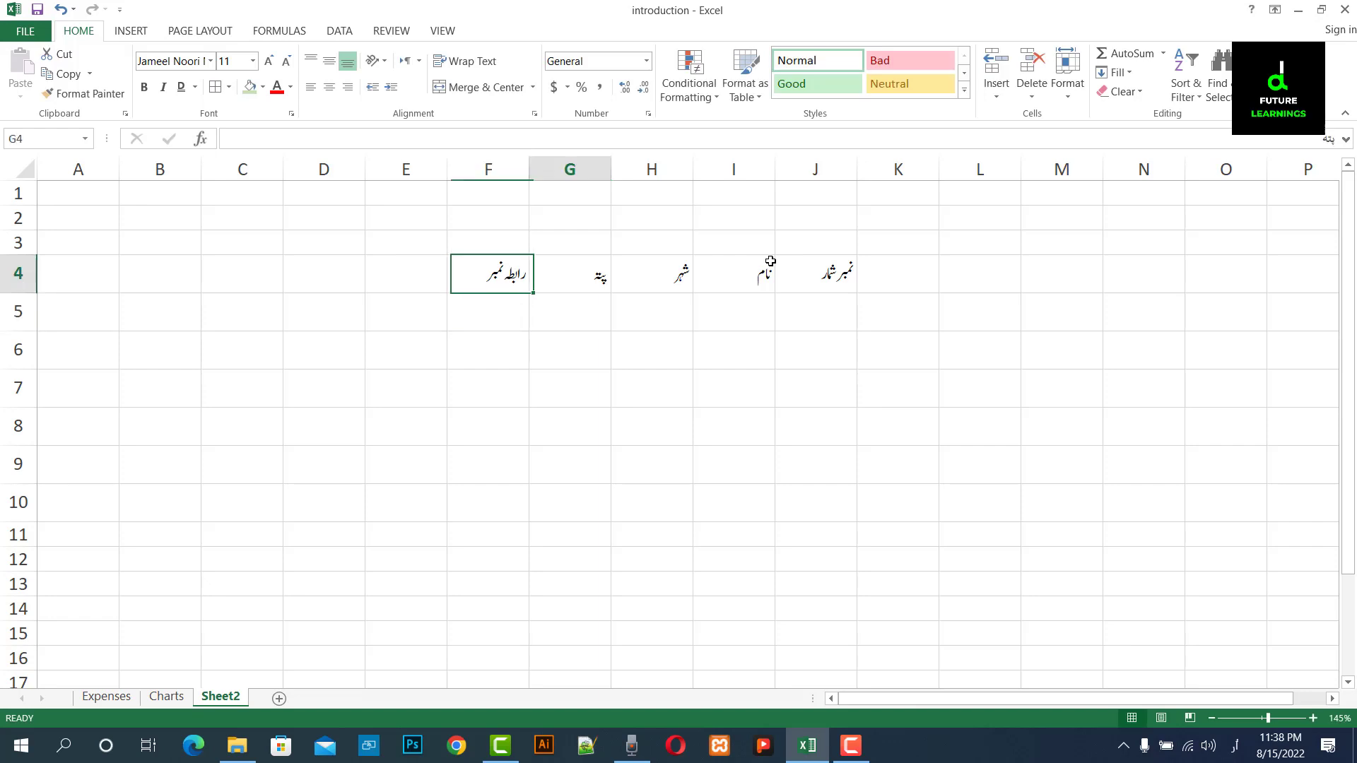
pyautogui.press('Right')
pyautogui.press('Right')
pyautogui.press('Right')
# Enter 1 in J5, then discard the mistyped Urdu digit and stray function list in J6.
pyautogui.press('Down')
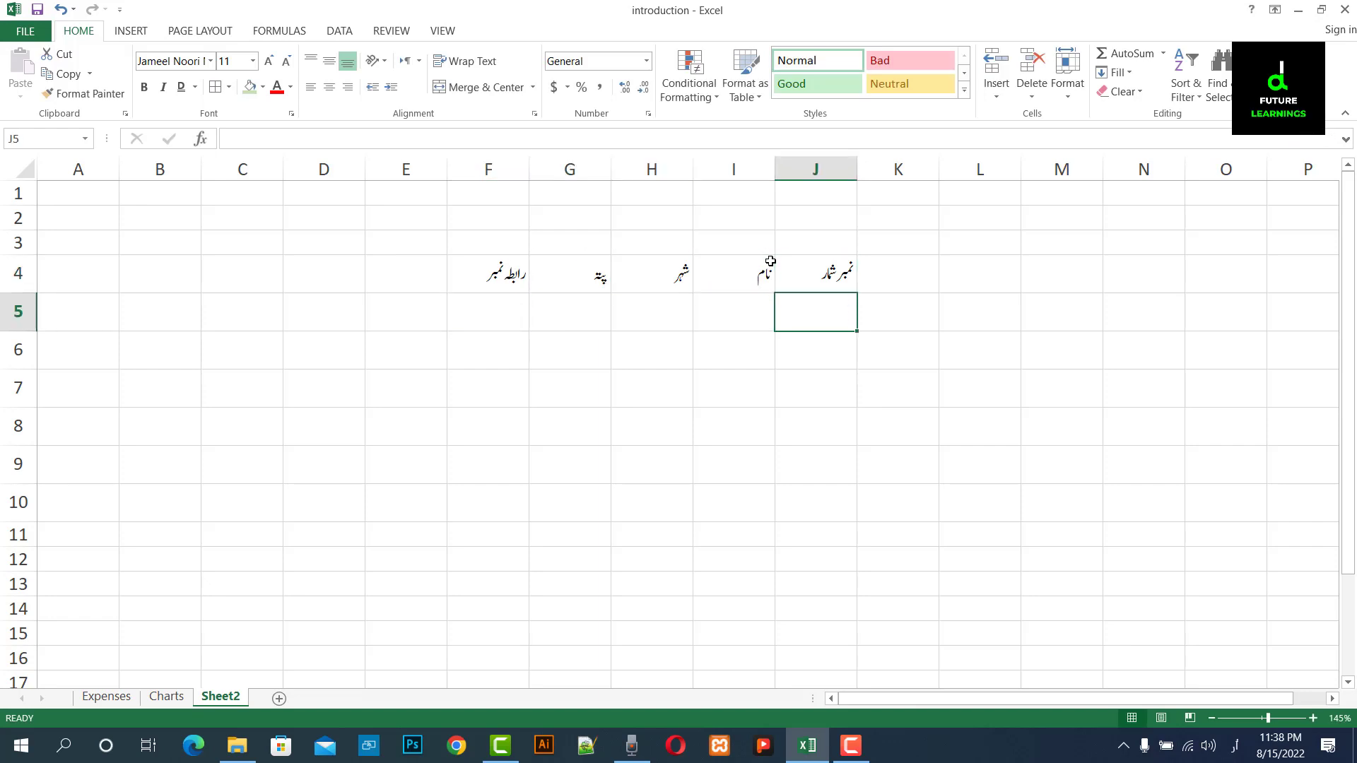
pyautogui.write('1')
pyautogui.press('Return')
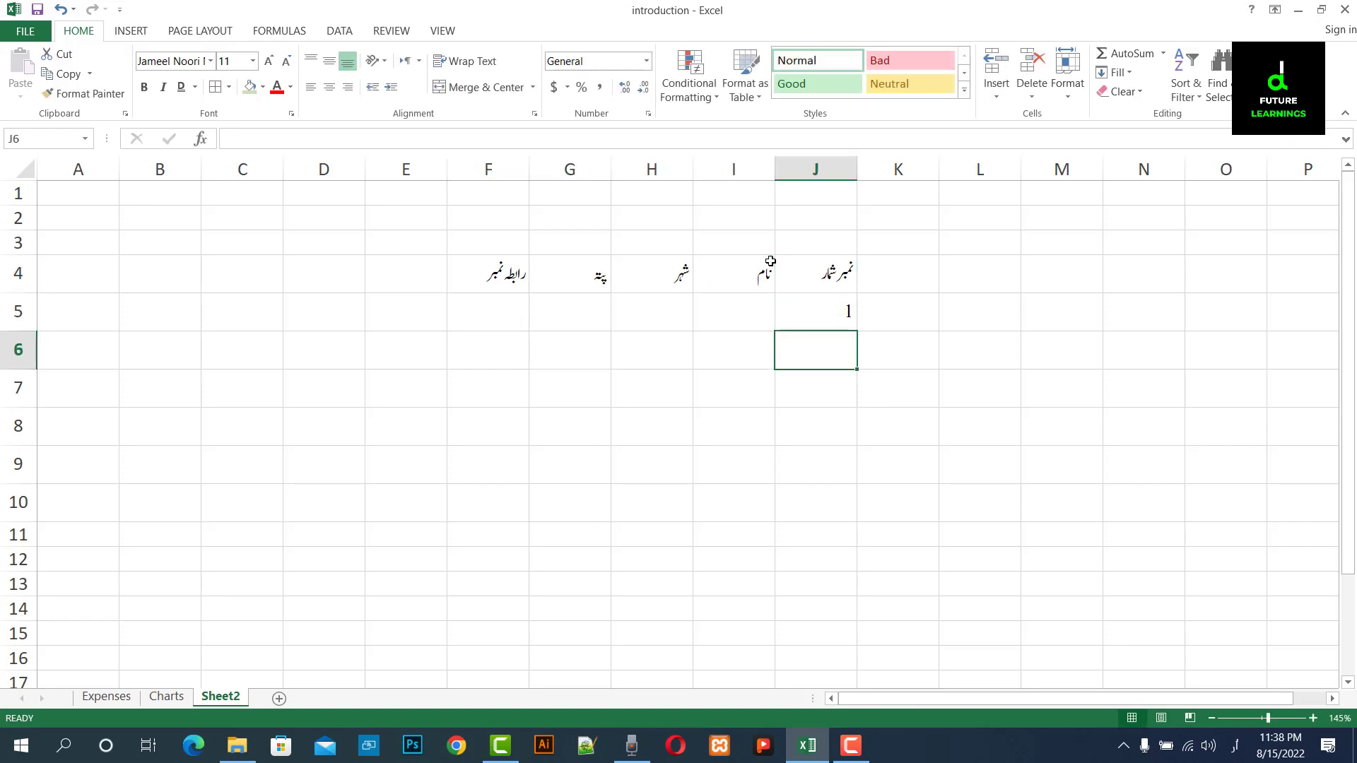
pyautogui.write('ہ')
pyautogui.press('Up')
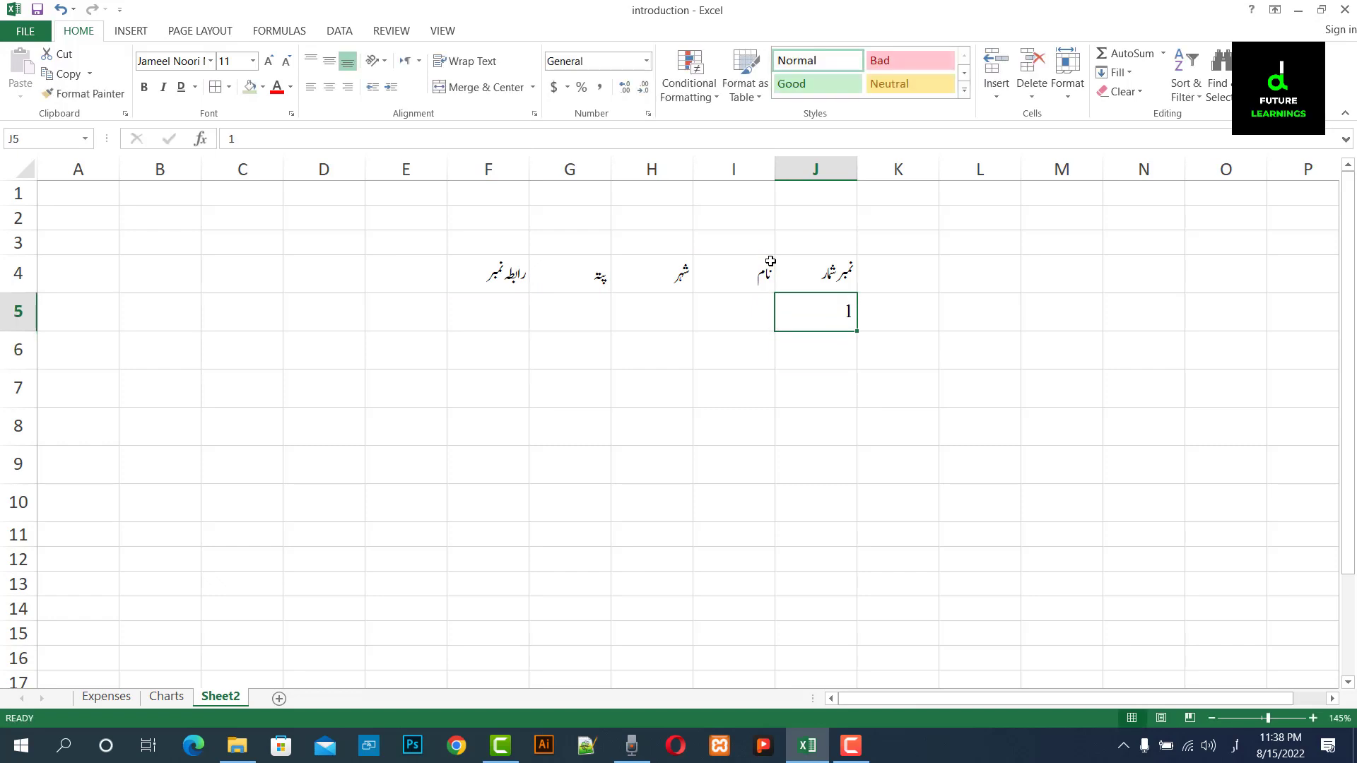
pyautogui.press('Down')
pyautogui.write('۲')
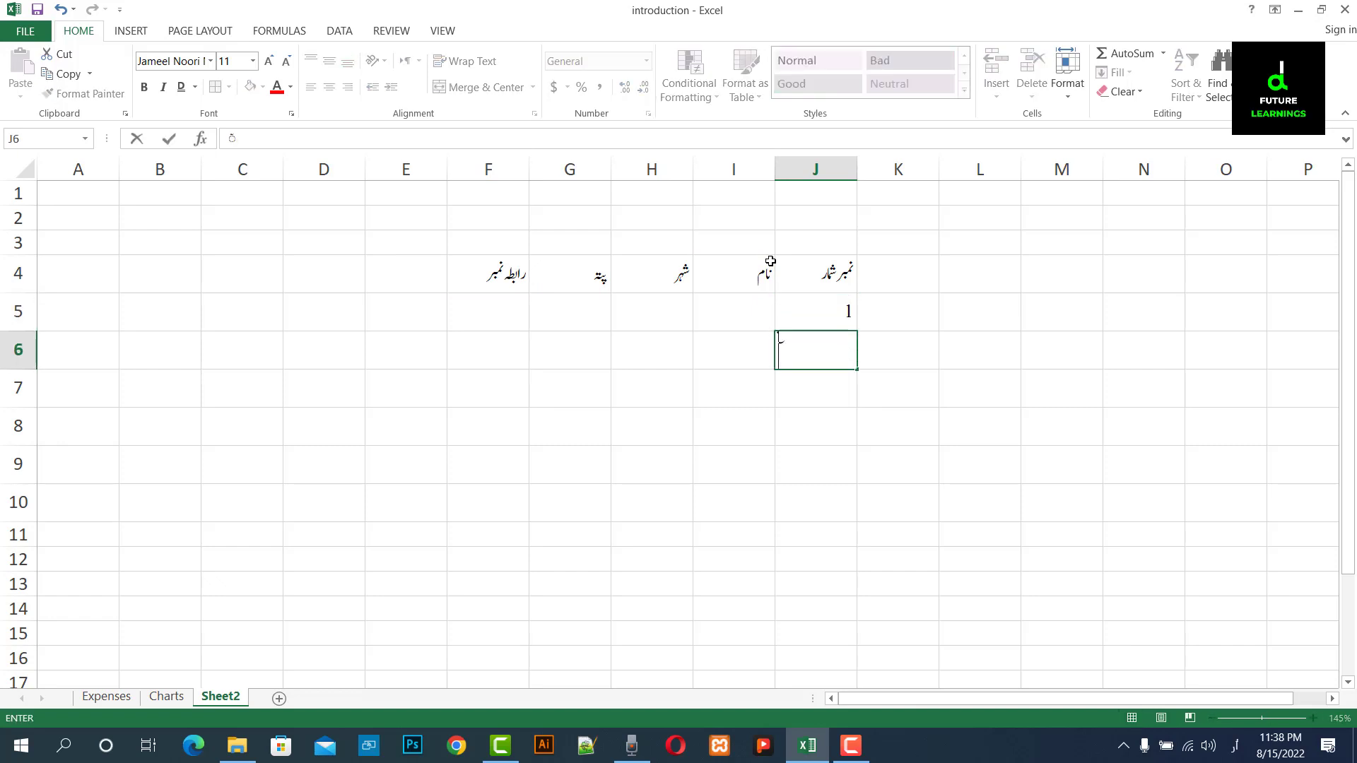
pyautogui.press('Escape')
pyautogui.write('۲')
pyautogui.press('BackSpace')
pyautogui.write('-')
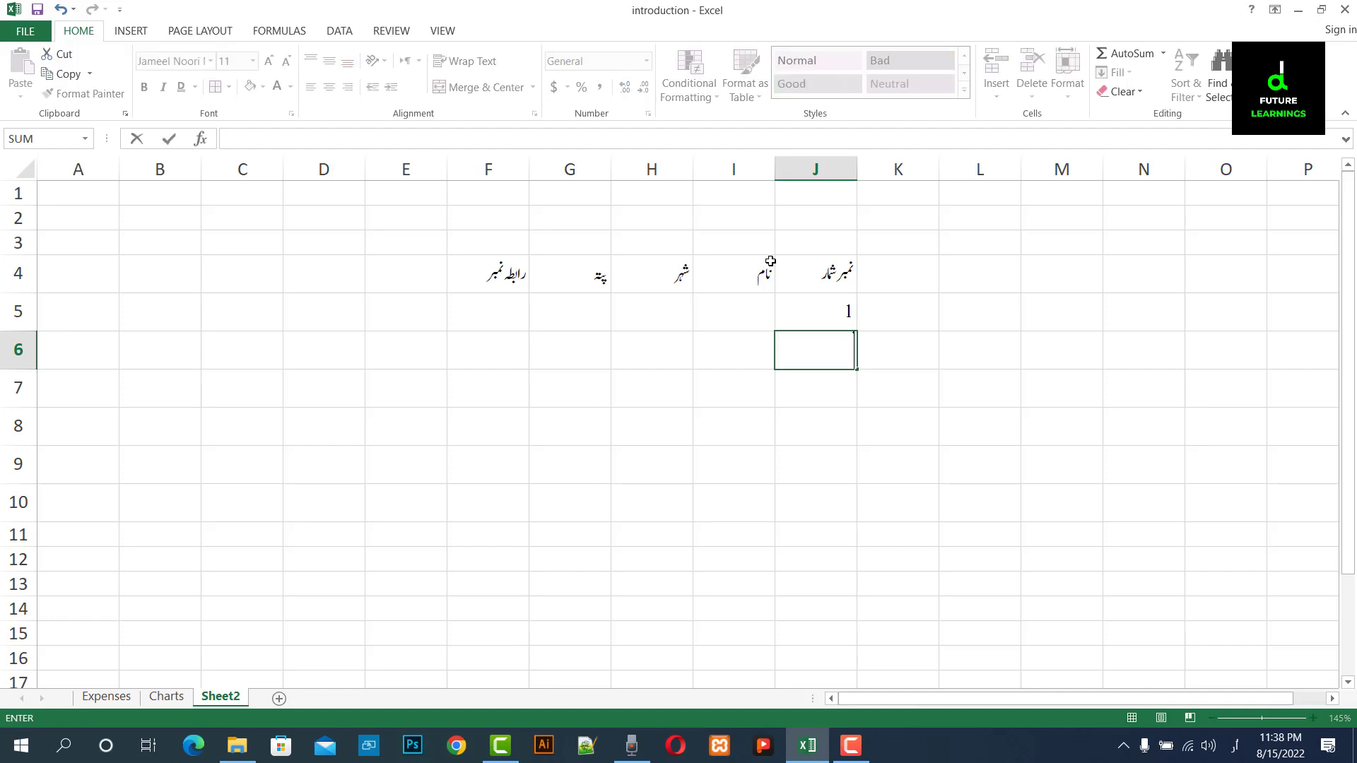
pyautogui.click(201, 139)
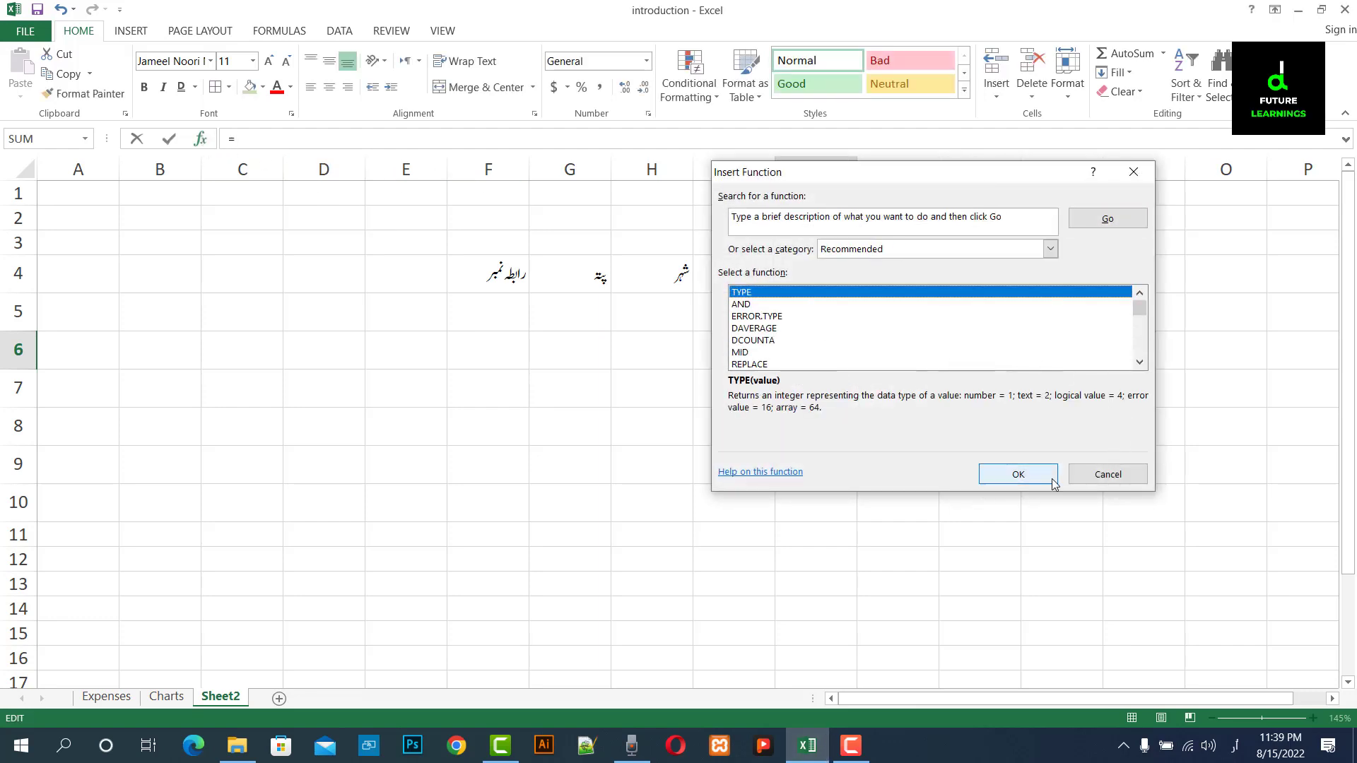
pyautogui.click(1102, 474)
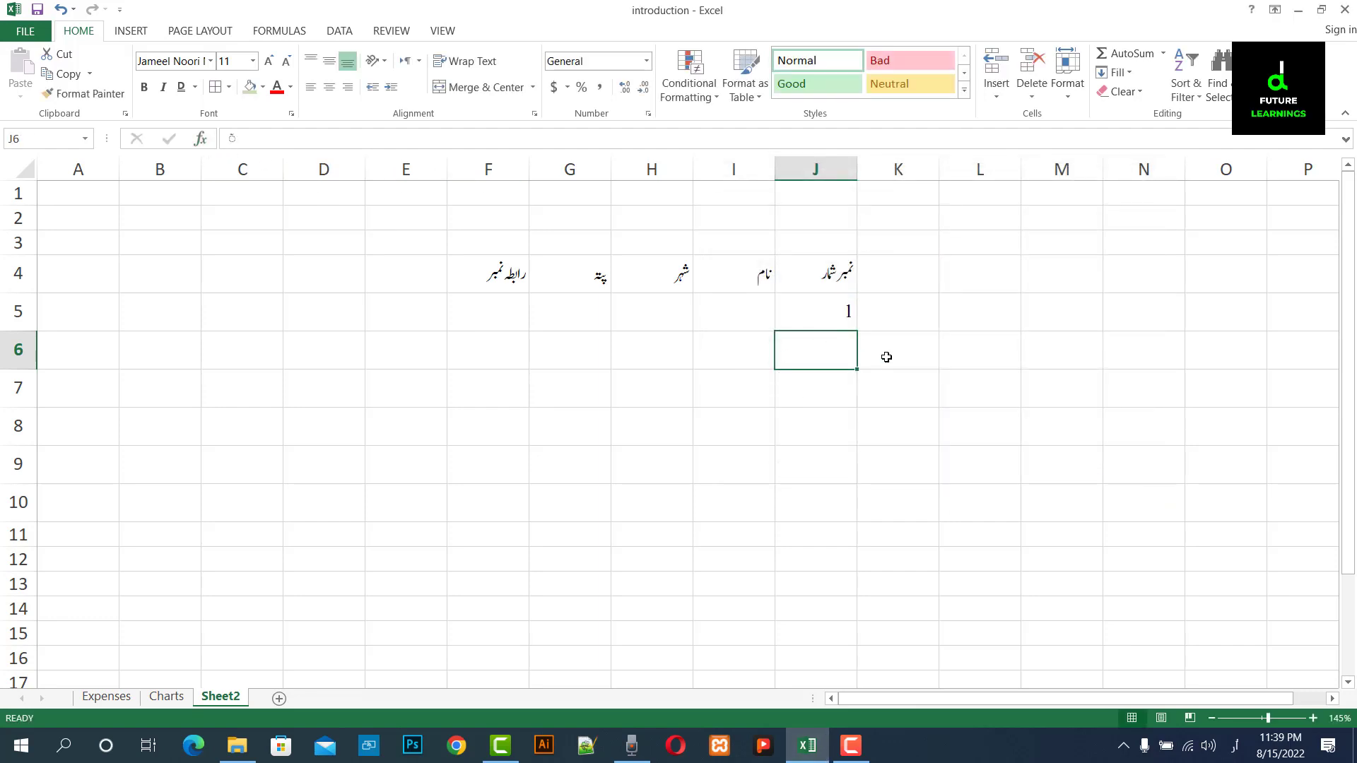
# Enter serial numbers 2, 3 and 4 in J6 through J8.
pyautogui.write('2')
pyautogui.press('Return')
pyautogui.write('3')
pyautogui.press('Return')
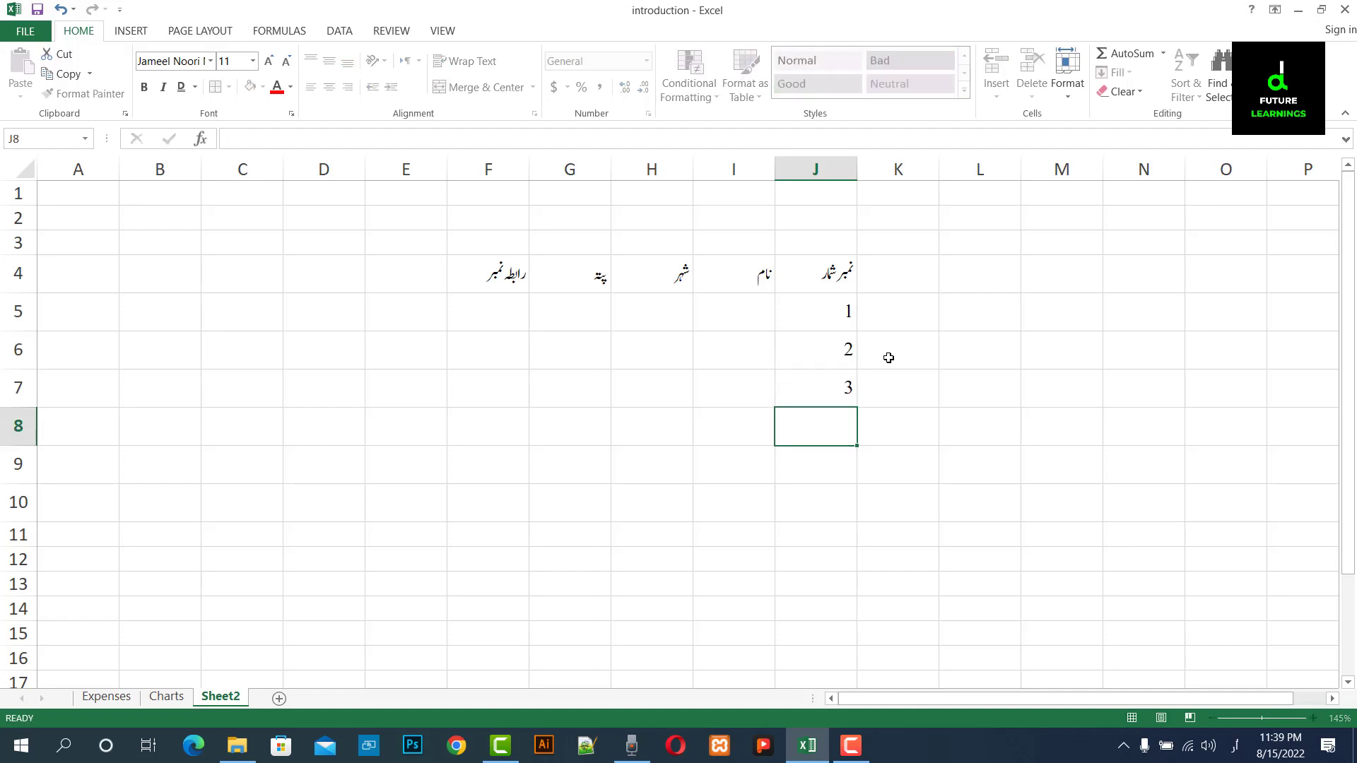
pyautogui.write('4')
pyautogui.press('Return')
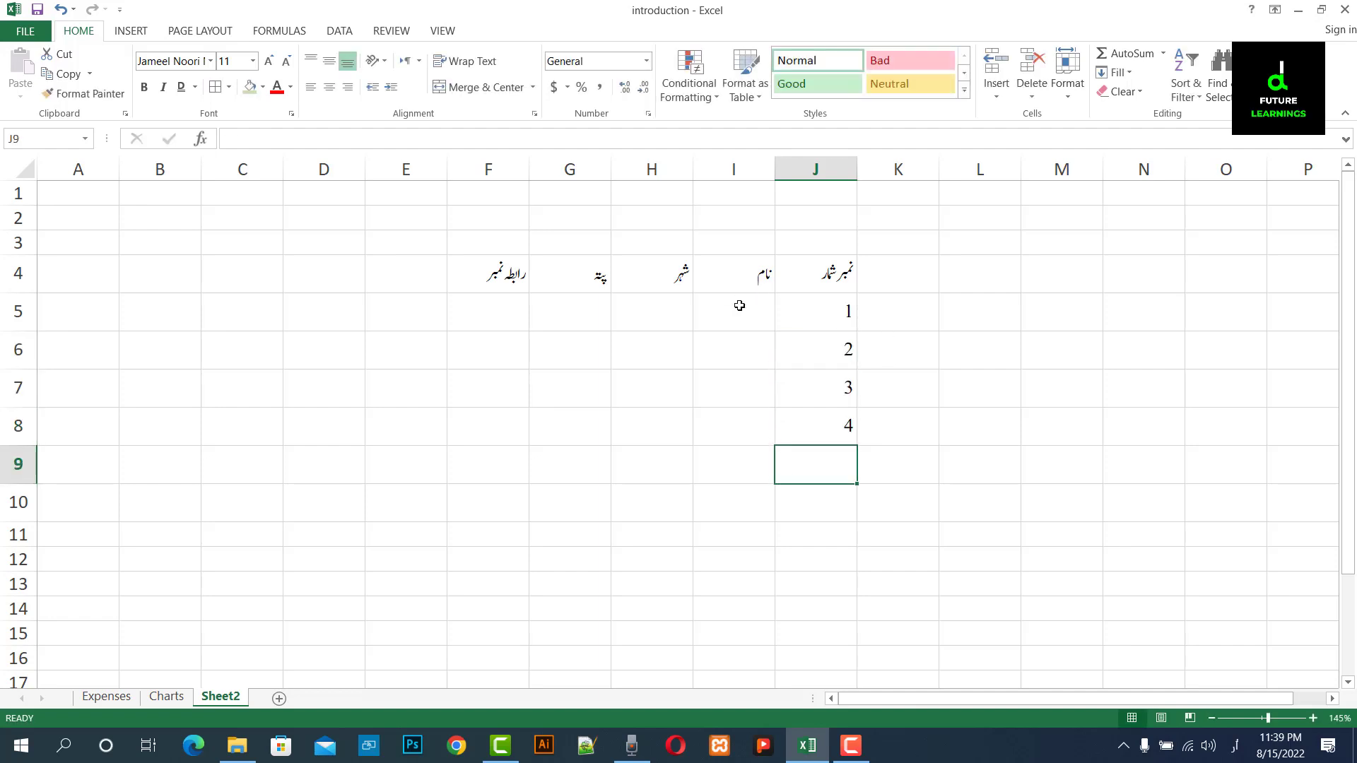
# Enter the first record's name in I5 and the city چکوال in H5.
pyautogui.click(761, 315)
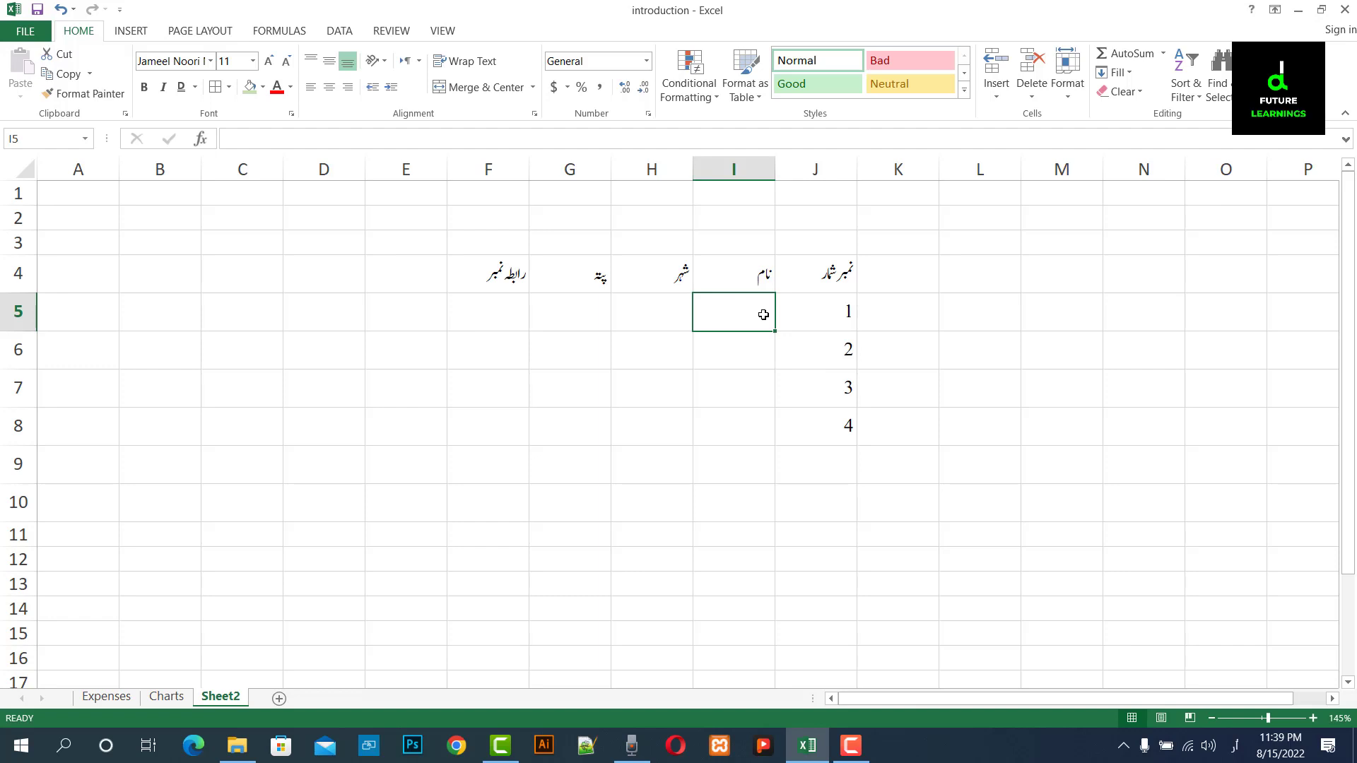
pyautogui.write('ن')
pyautogui.press('BackSpace')
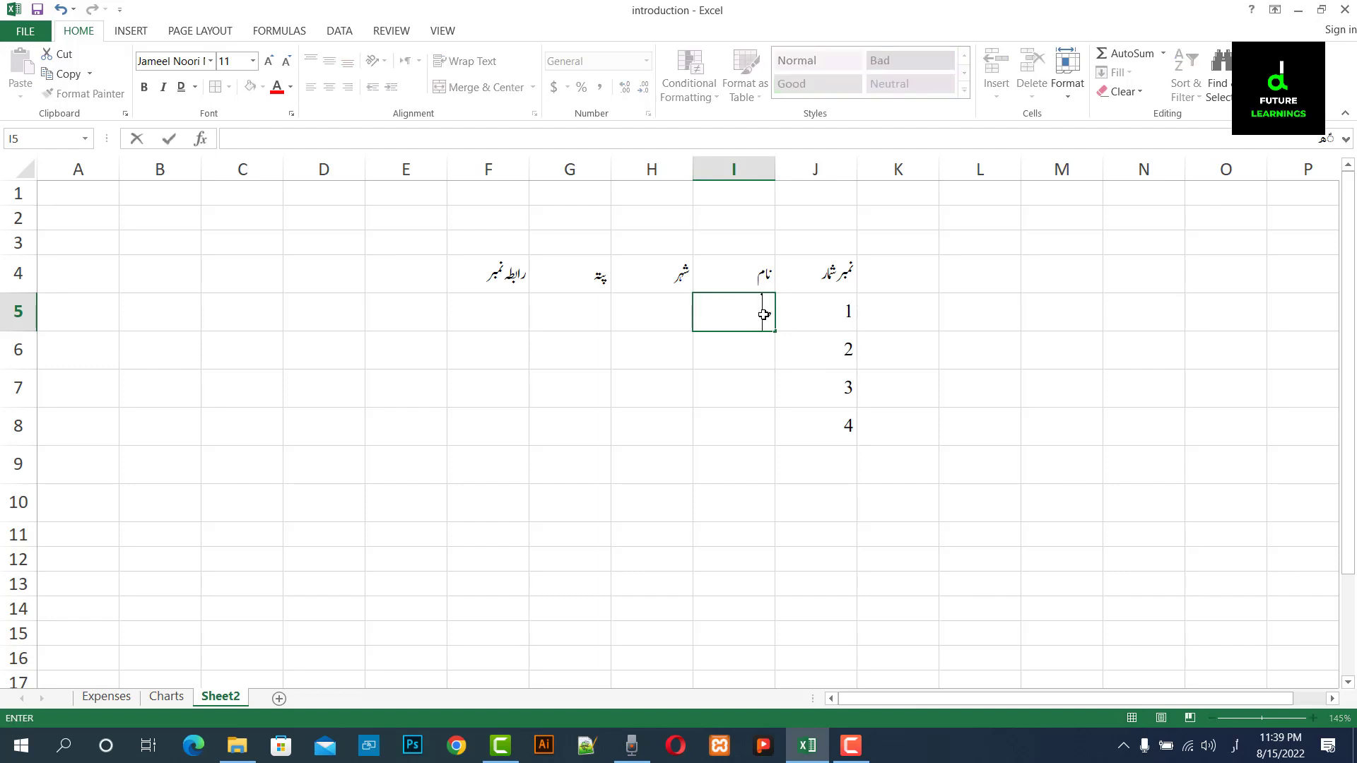
pyautogui.write('خ')
pyautogui.press('BackSpace')
pyautogui.write('ٰ')
pyautogui.press('BackSpace')
pyautogui.write('م')
pyautogui.press('Left')
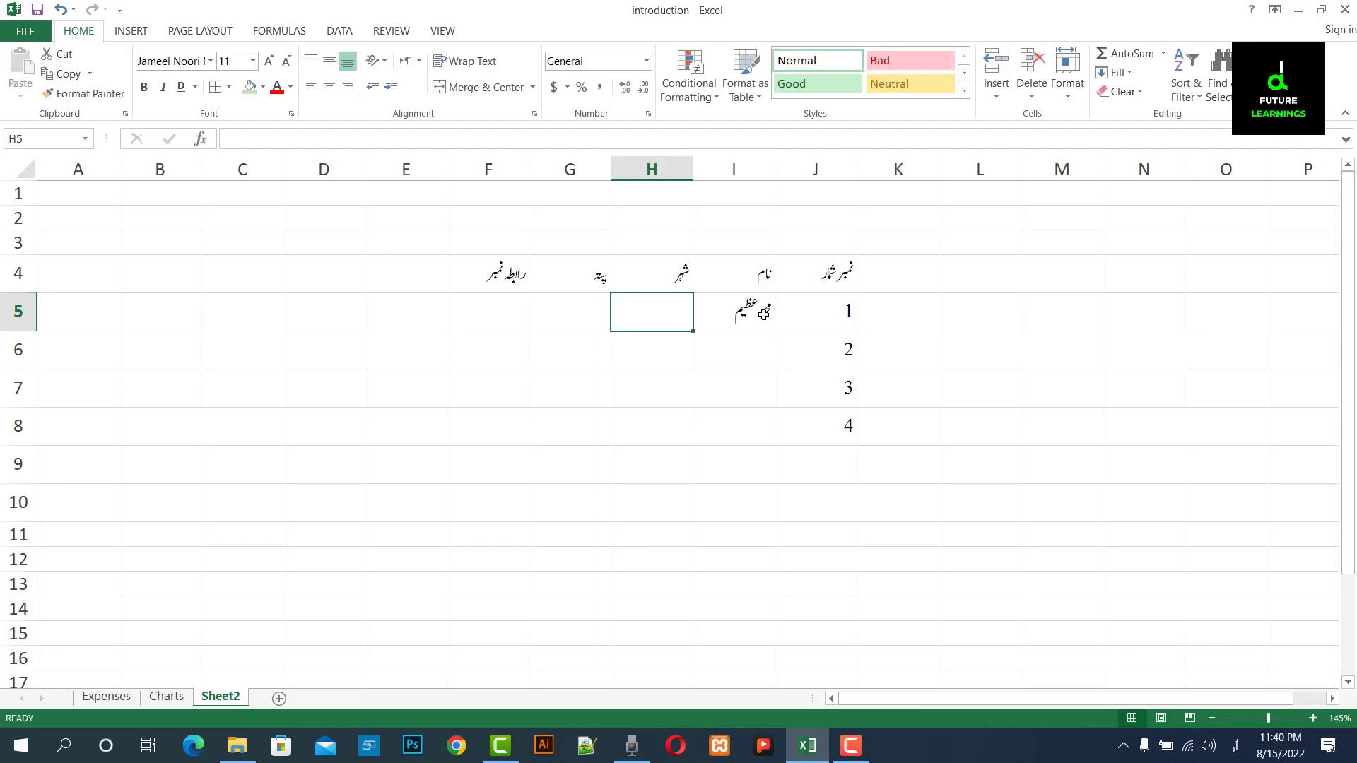
pyautogui.write('چکوال')
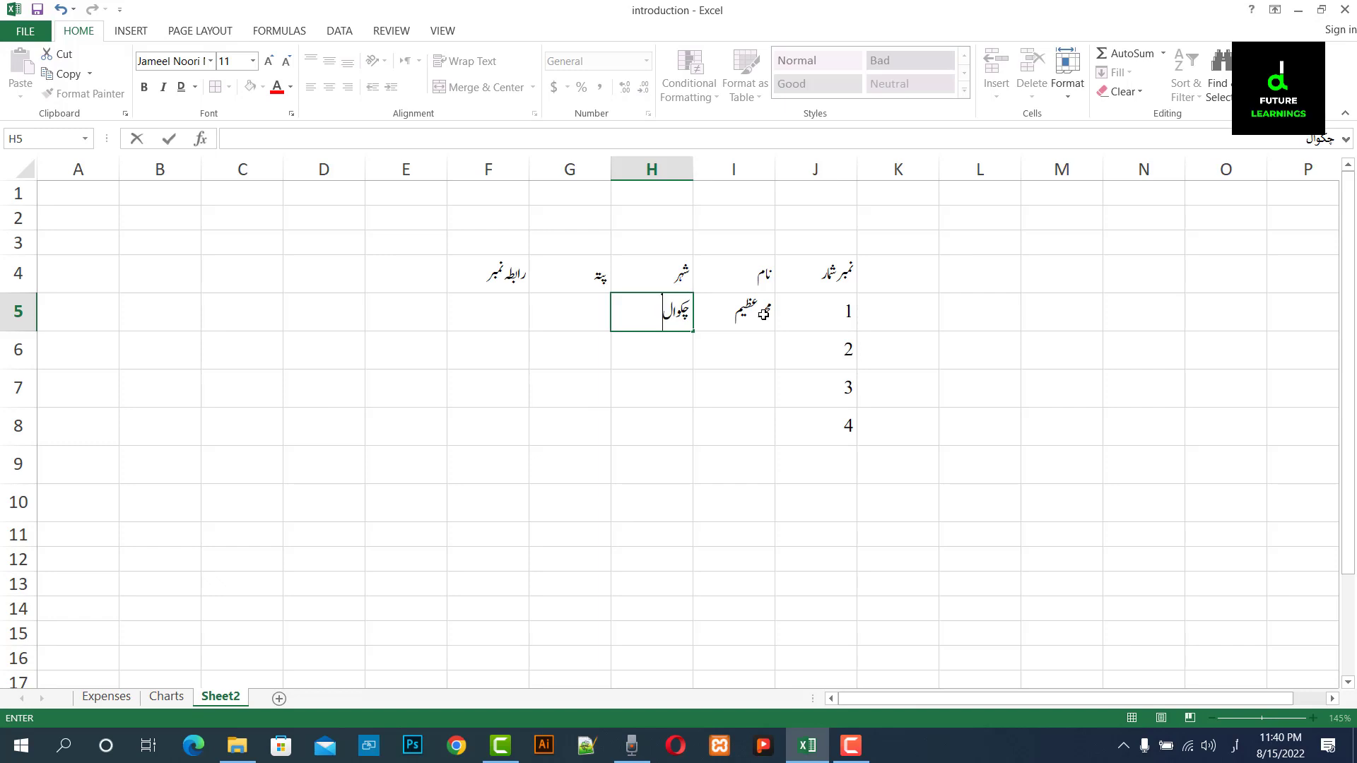
pyautogui.press('Left')
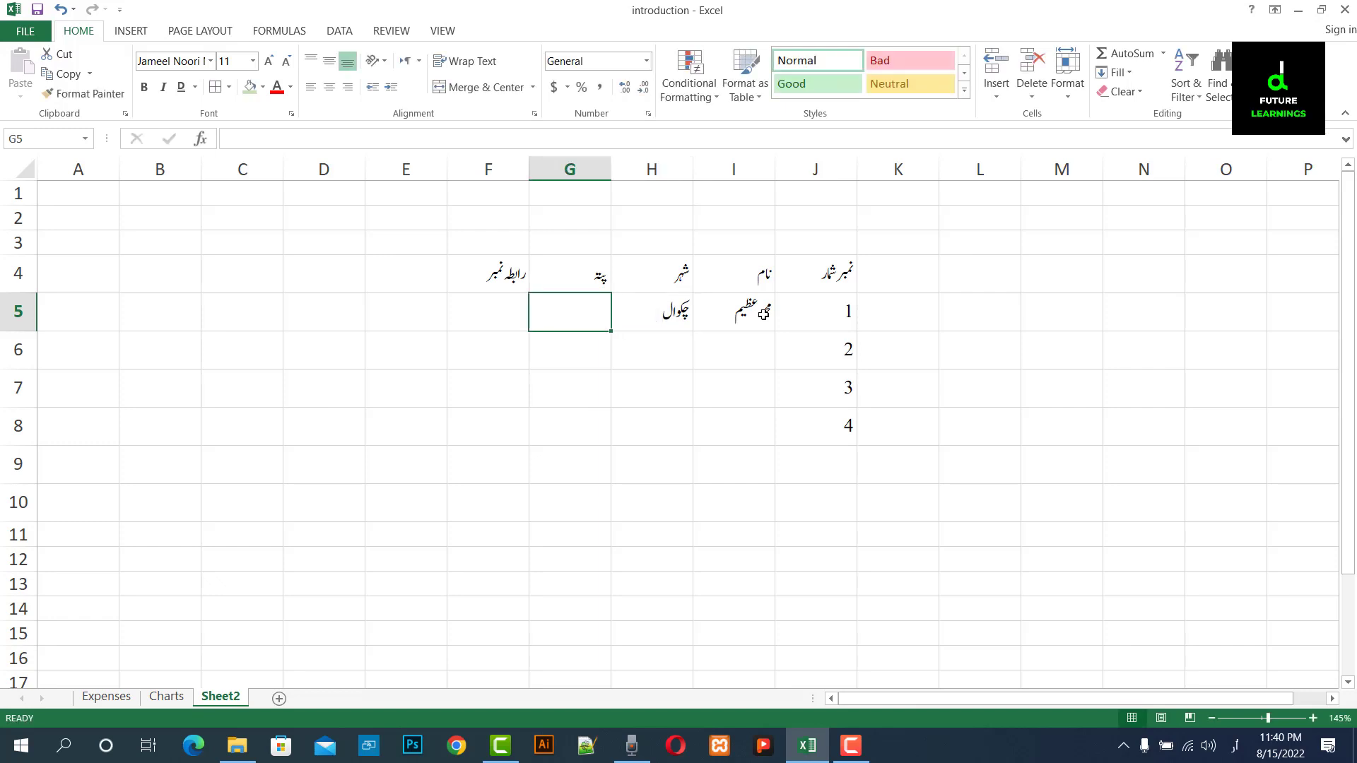
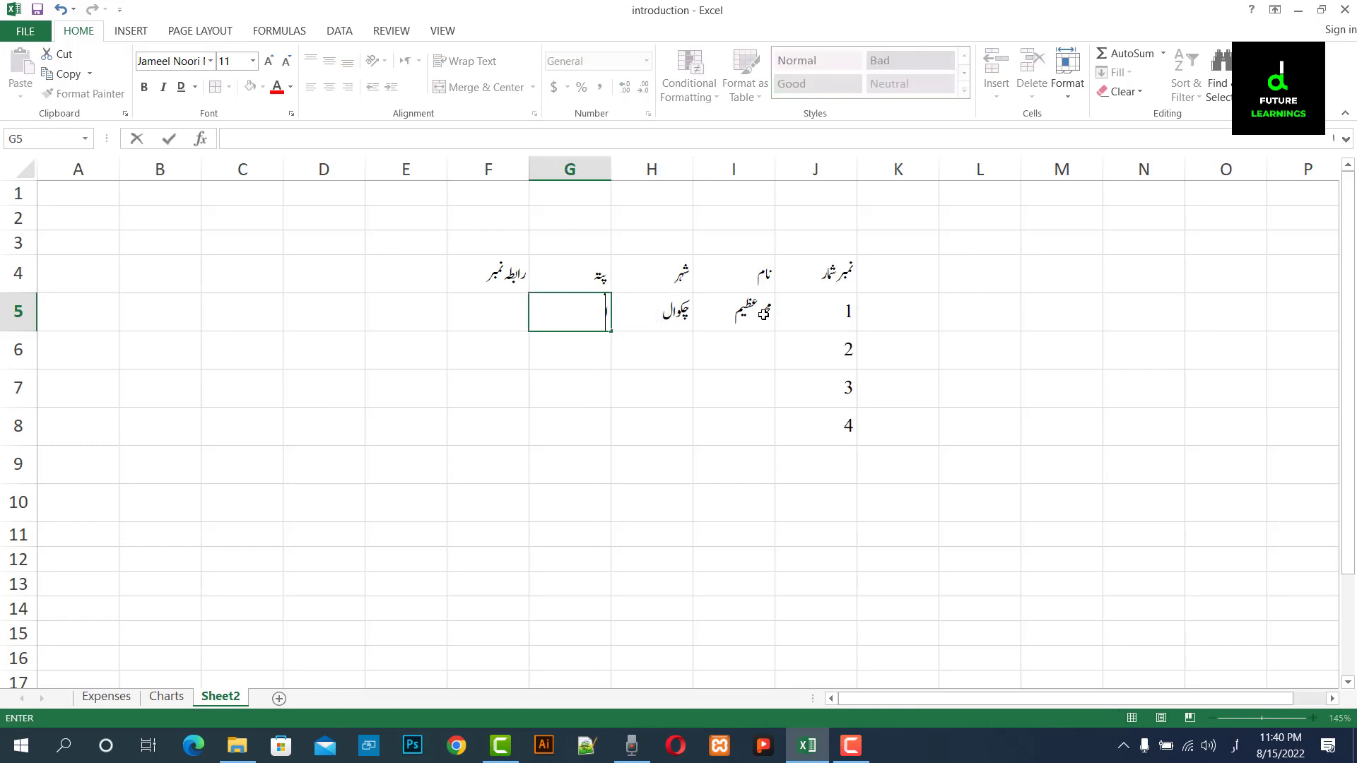
# Enter the address الف ب ت in G5 and the contact number in F5.
pyautogui.press('BackSpace')
pyautogui.press('Left')
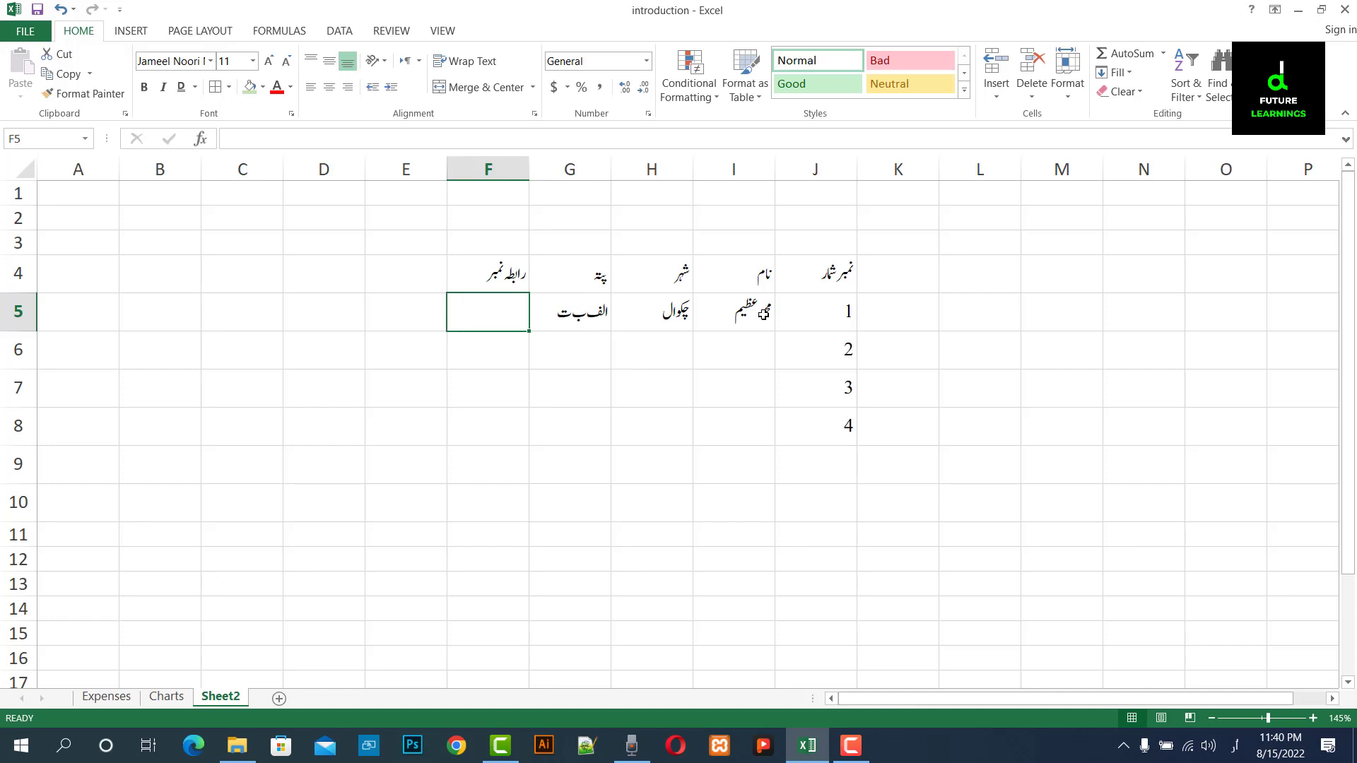
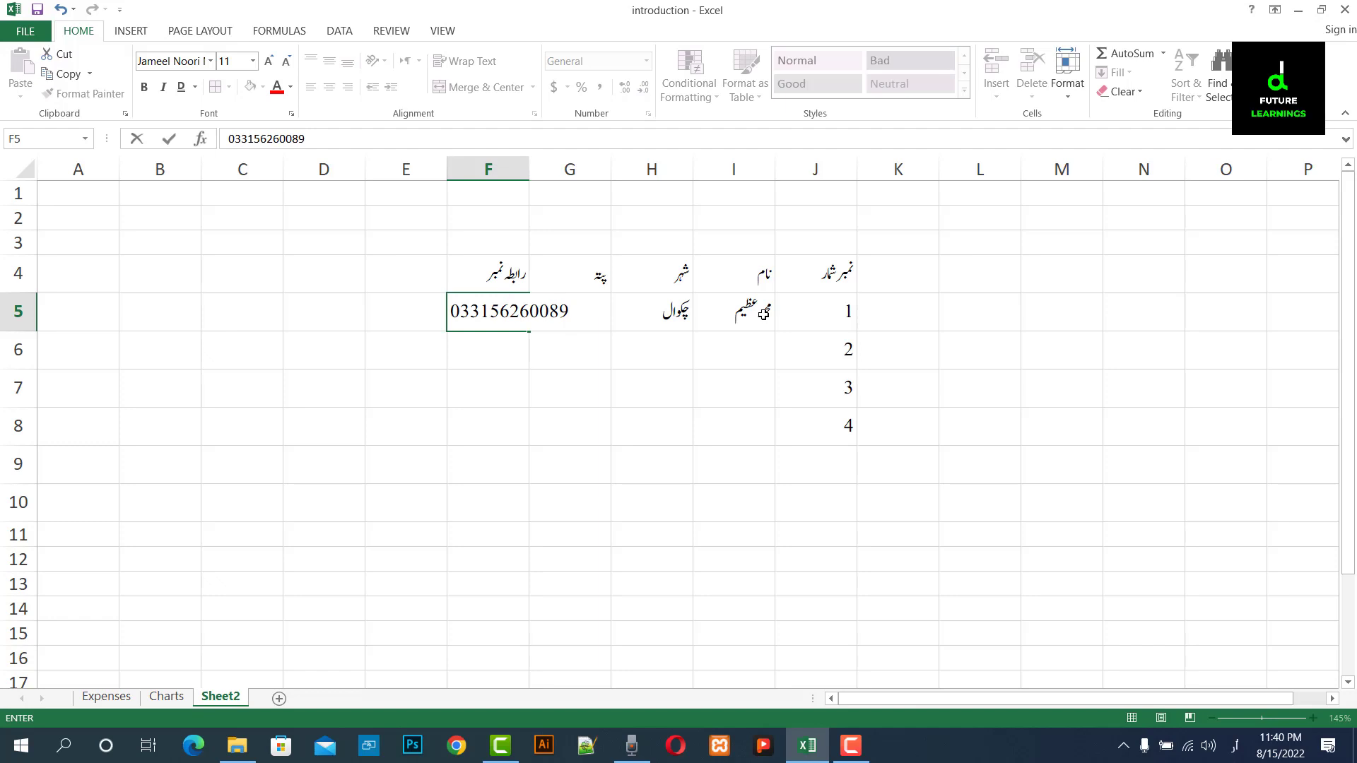
pyautogui.press('Return')
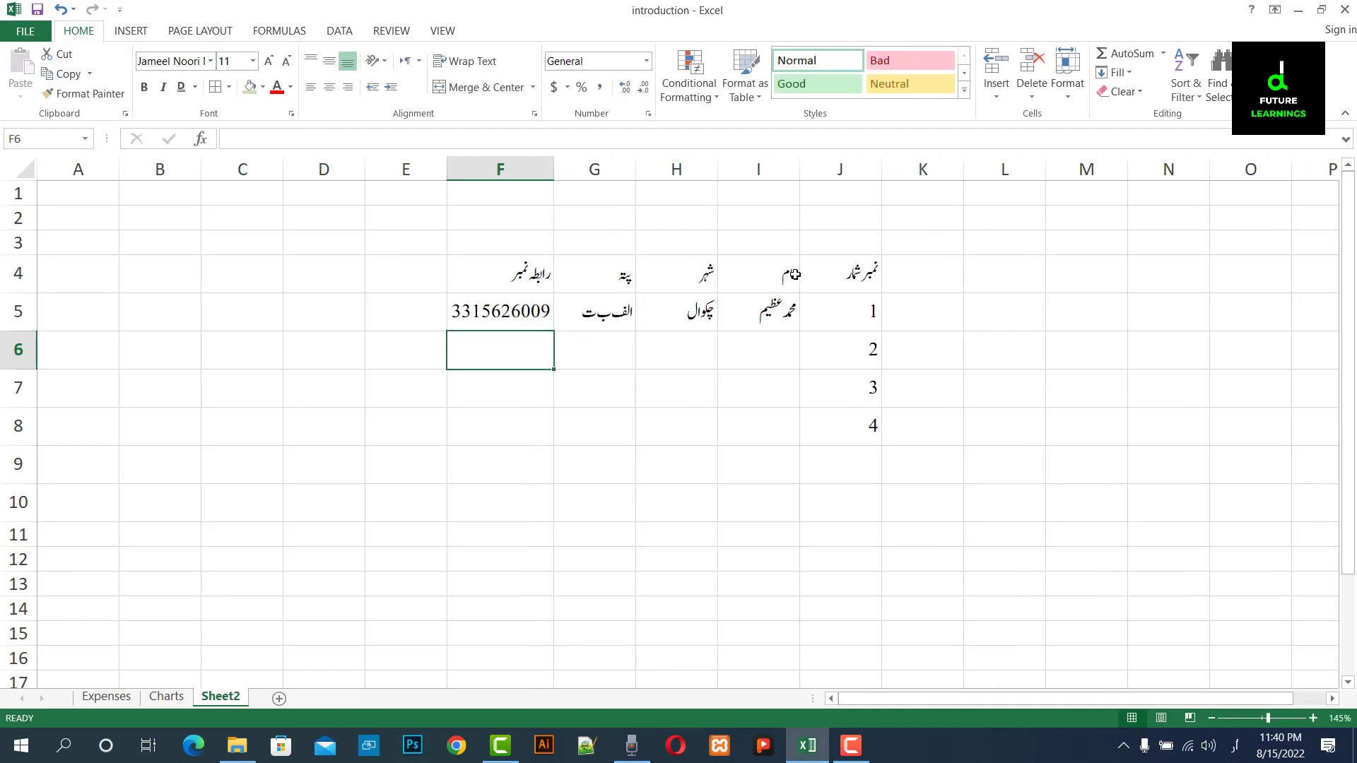
# Widen column F and enter the second record's name and city لاہور in row 6.
pyautogui.click(581, 173)
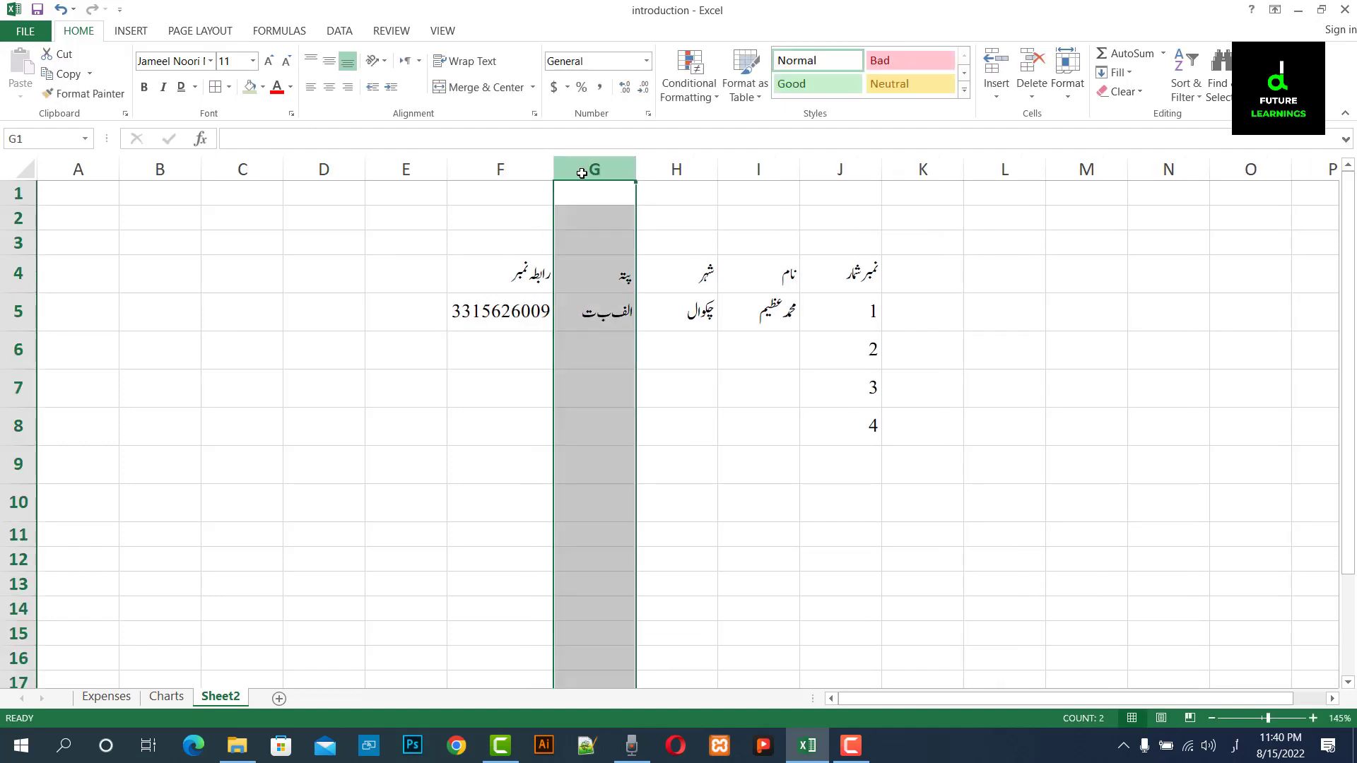
pyautogui.moveTo(554, 175); pyautogui.dragTo(563, 175)
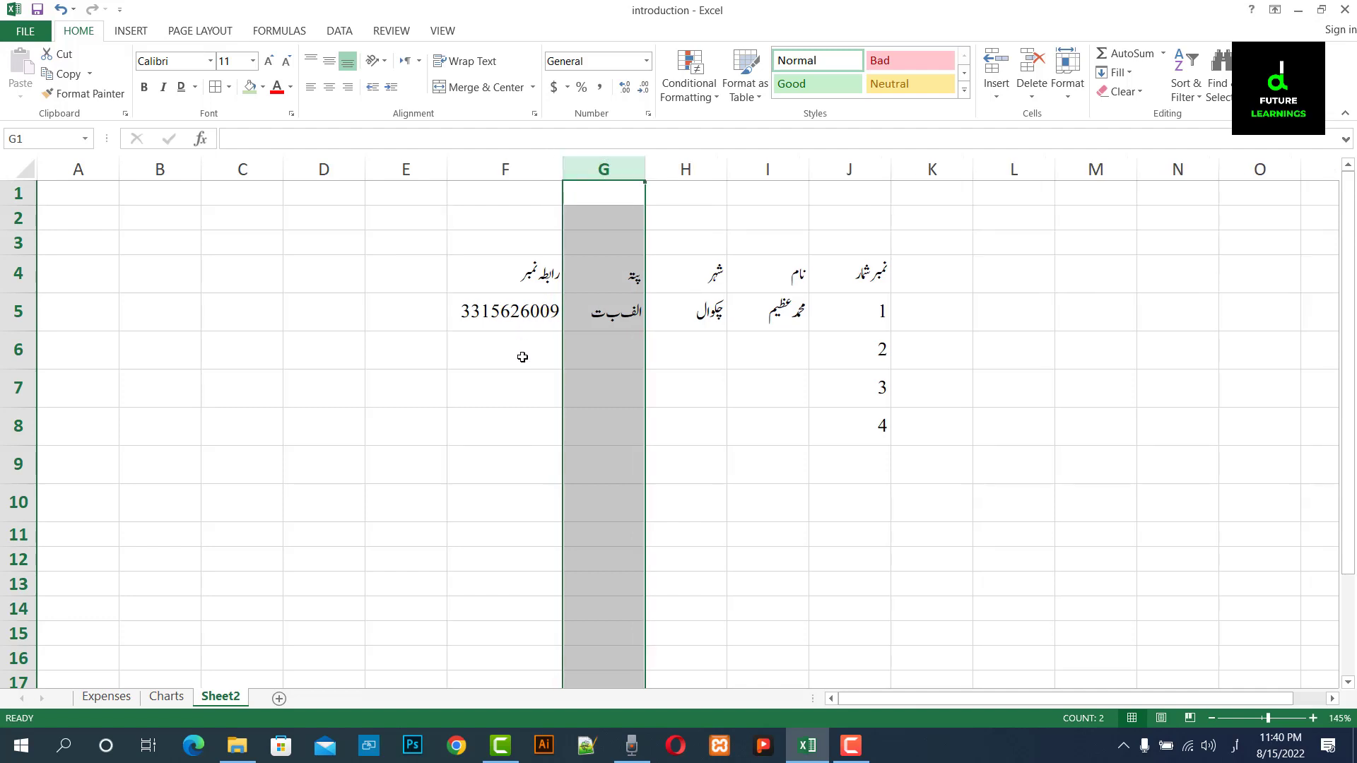
pyautogui.click(767, 350)
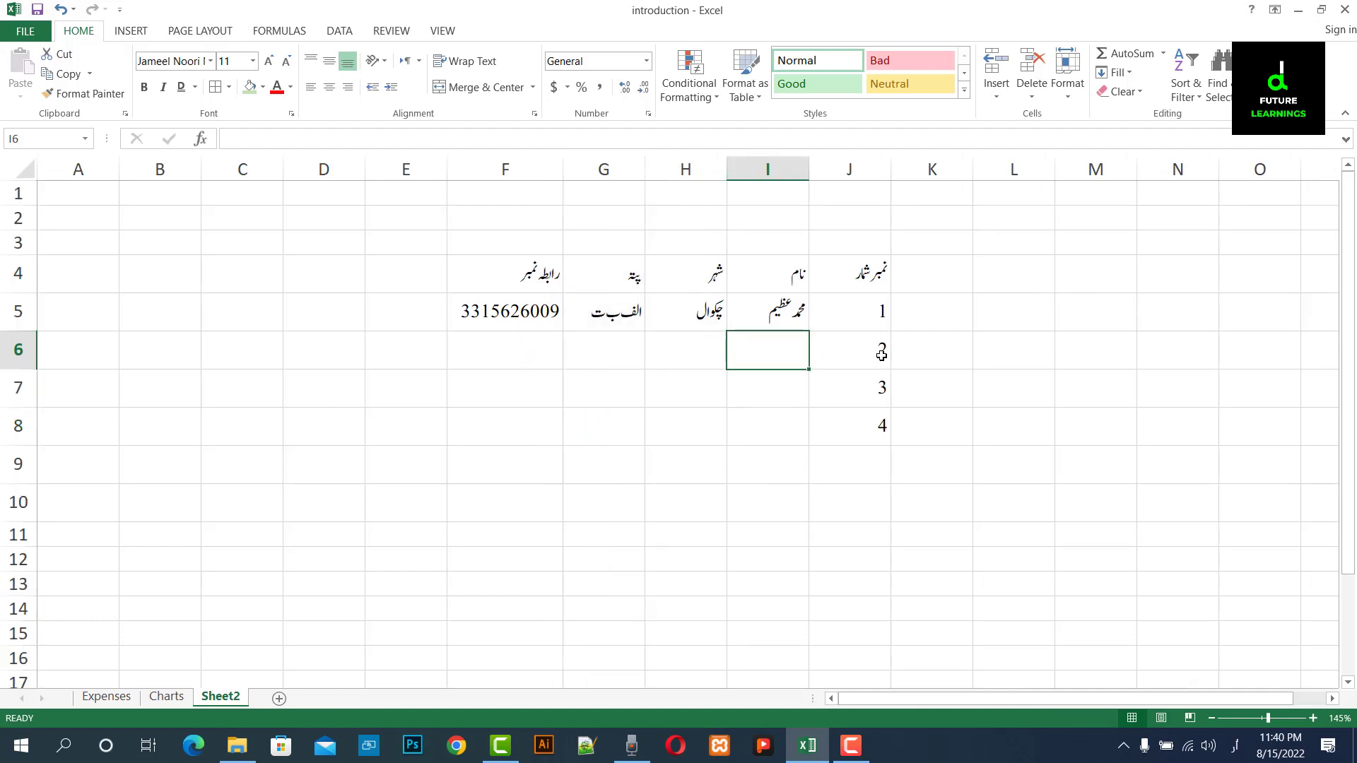
pyautogui.write('مح')
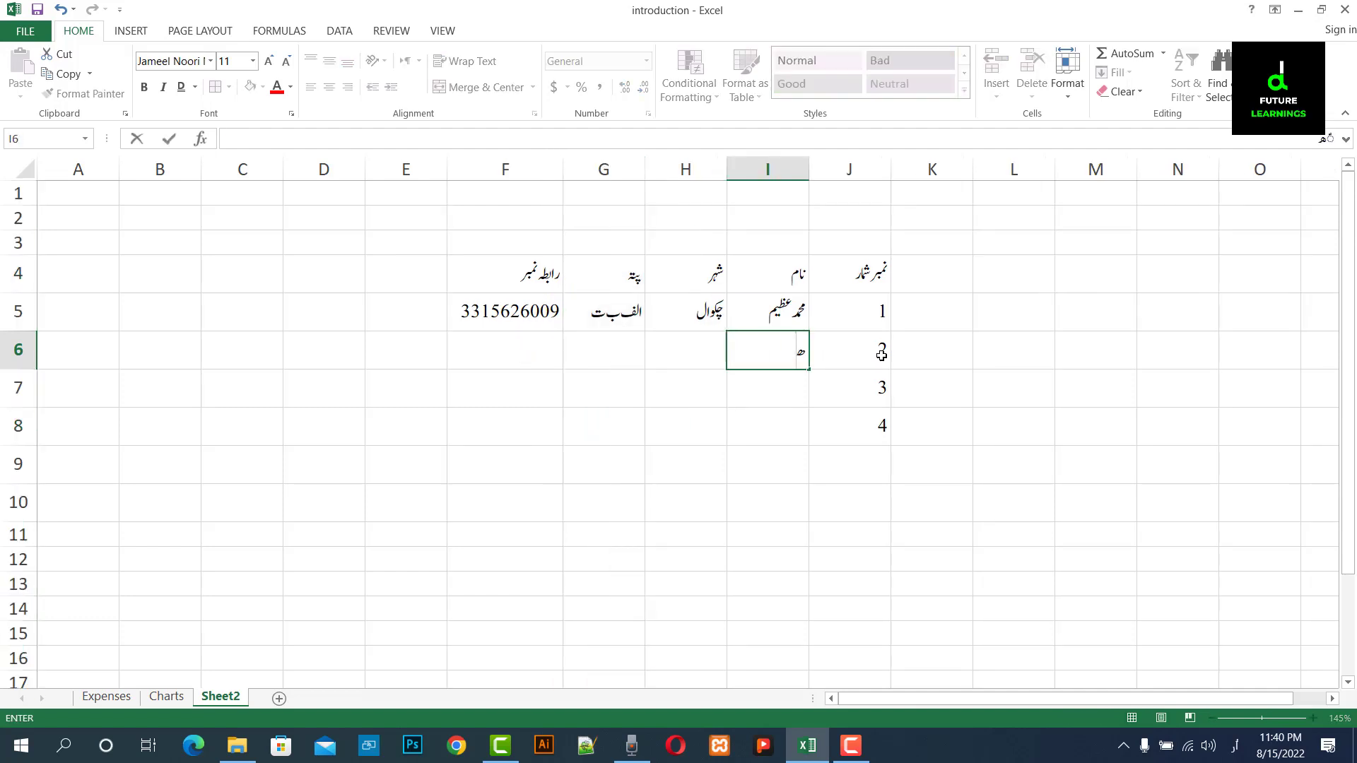
pyautogui.press('BackSpace')
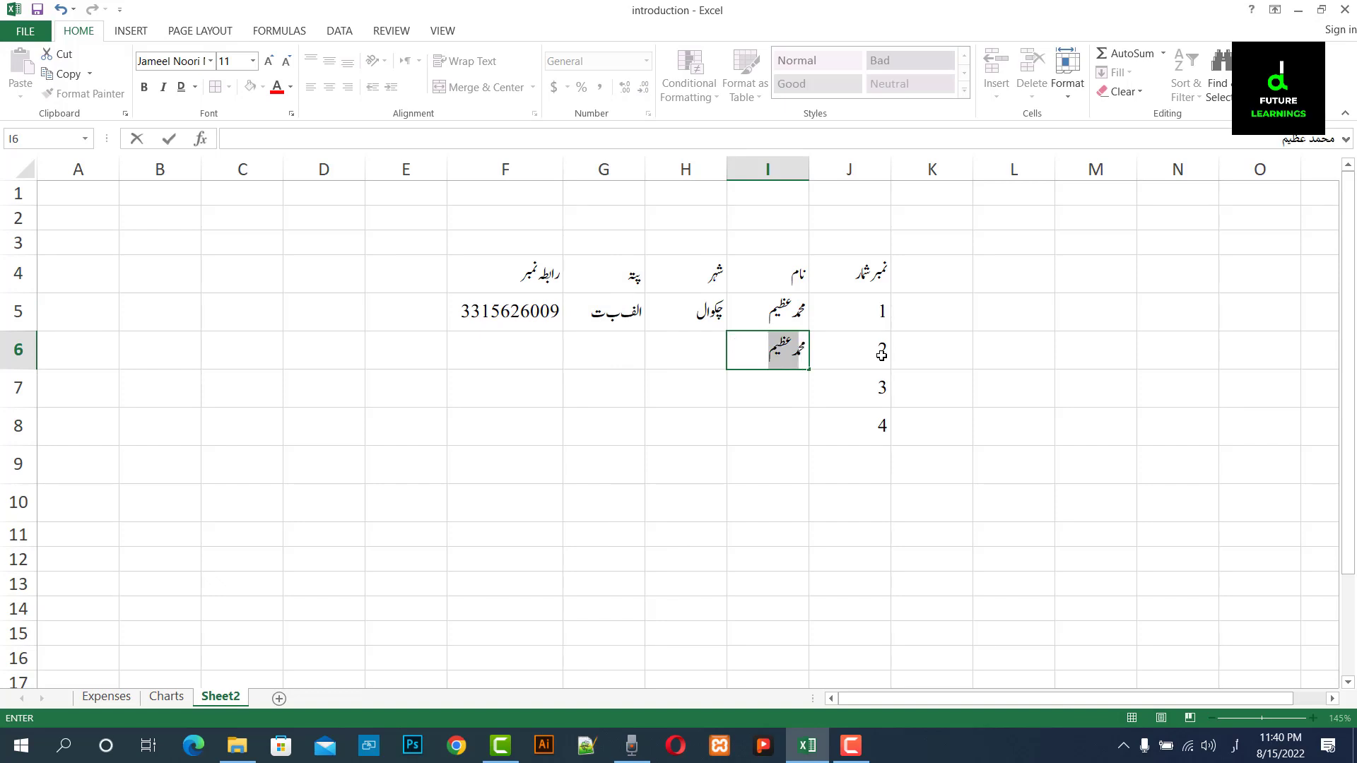
pyautogui.write('خ')
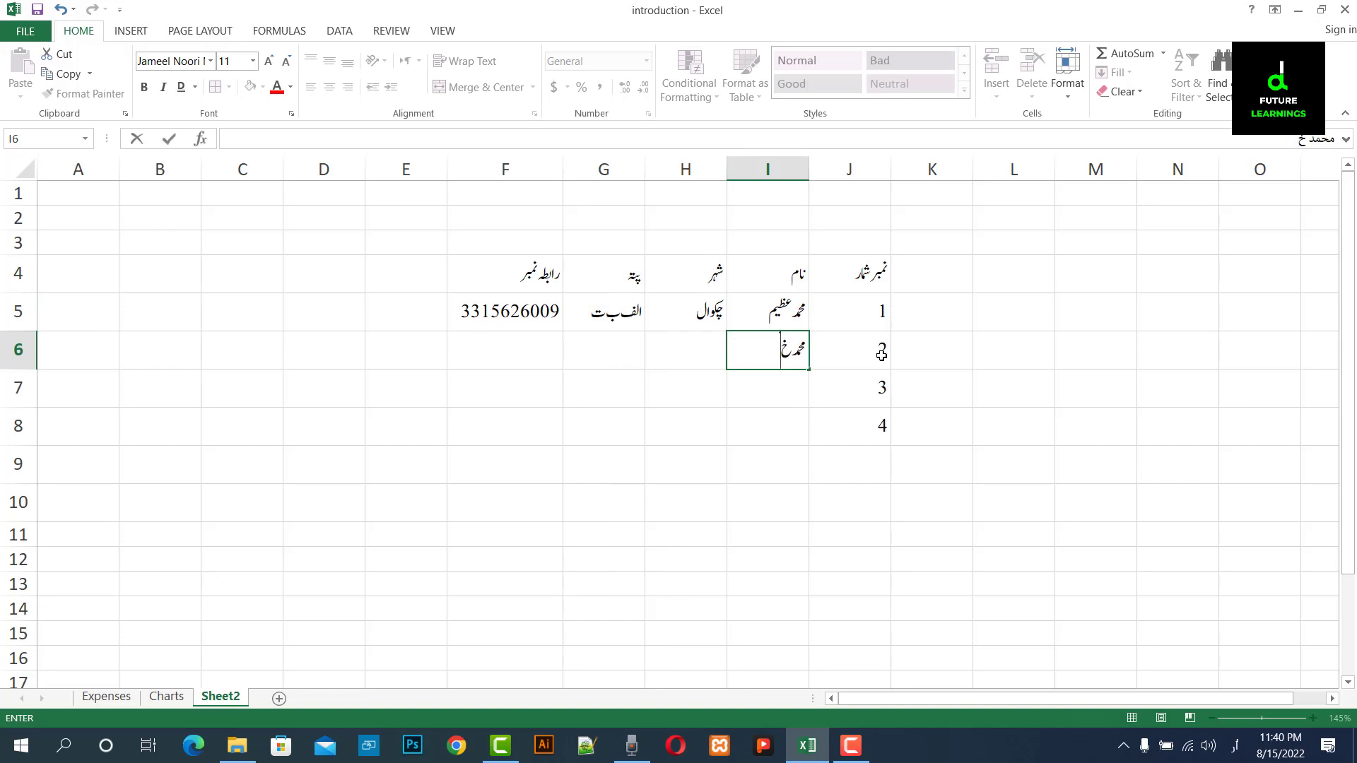
pyautogui.press('BackSpace')
pyautogui.press('BackSpace')
pyautogui.write('قا')
pyautogui.write('ص')
pyautogui.press('Left')
pyautogui.write('ر')
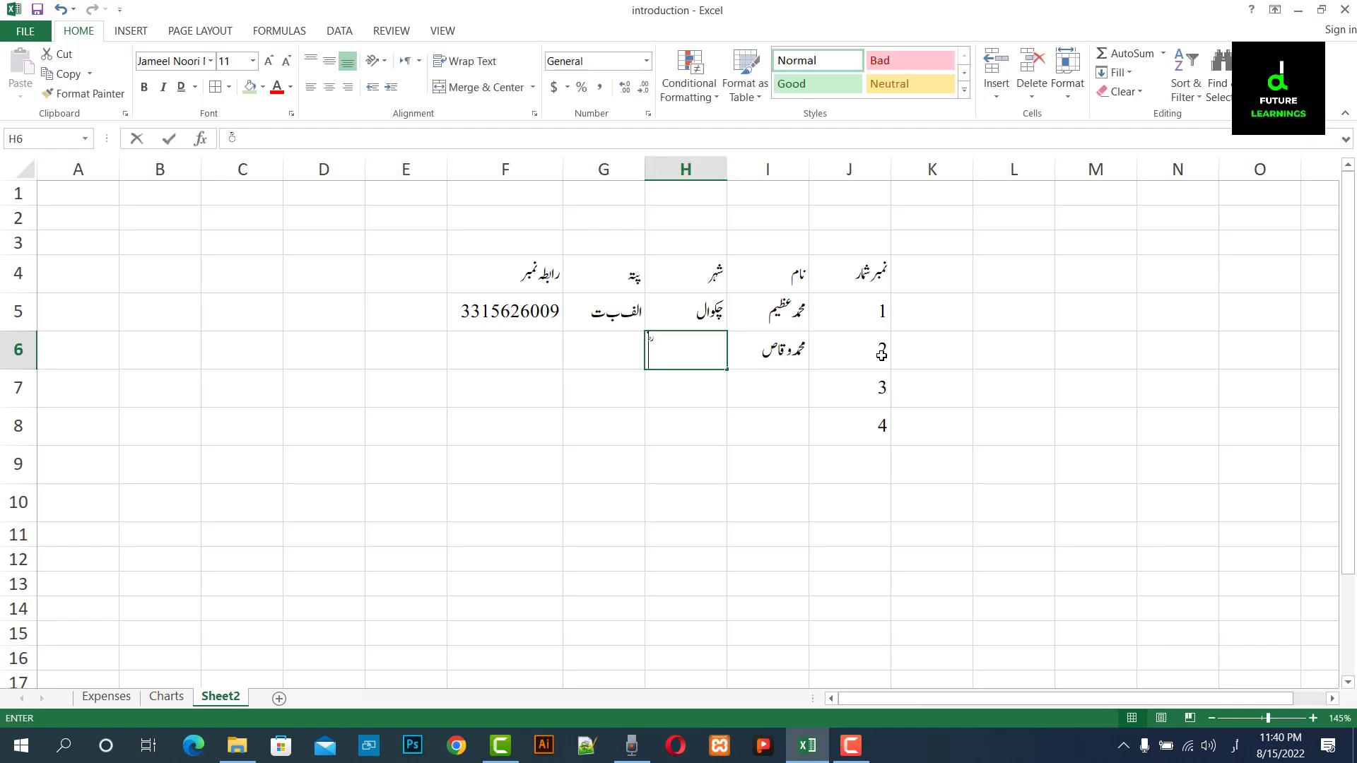
pyautogui.write('ل')
pyautogui.press('BackSpace')
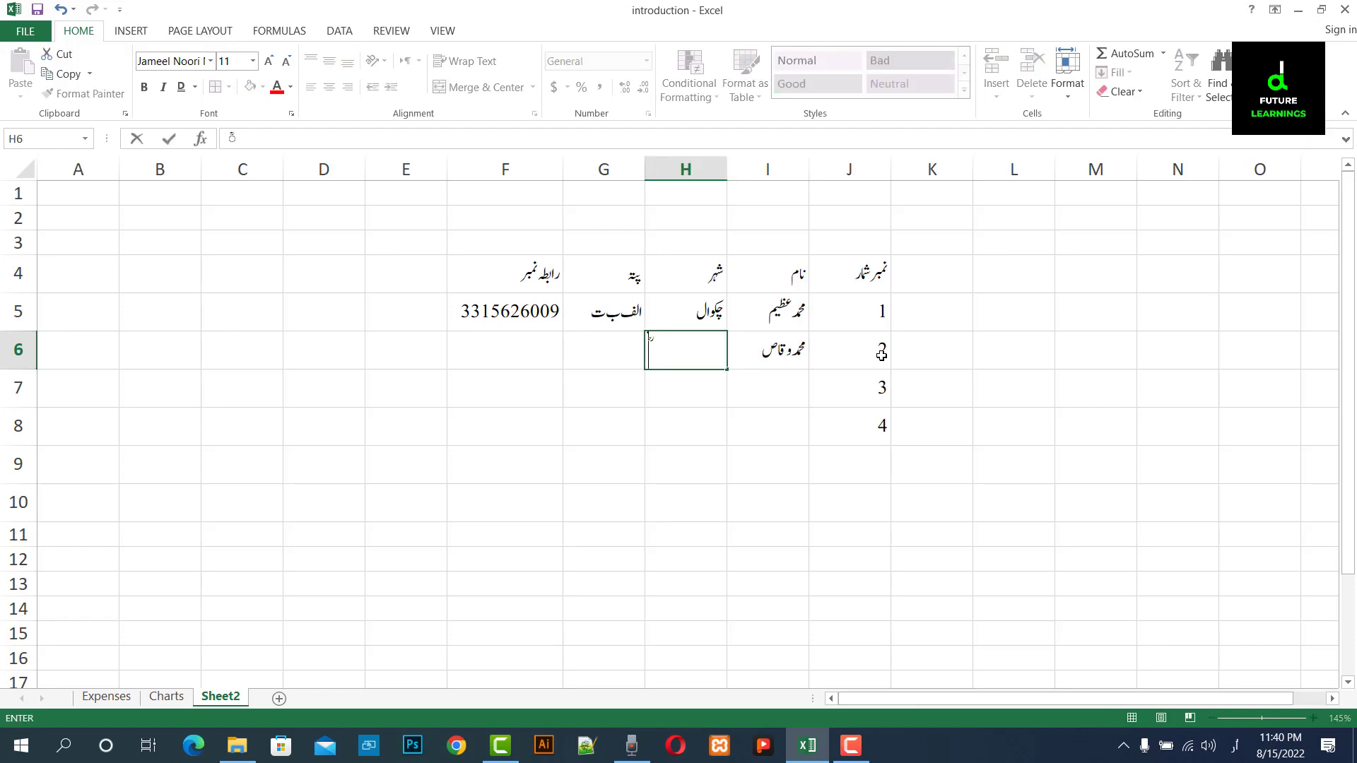
pyautogui.write('لاہور')
pyautogui.press('Left')
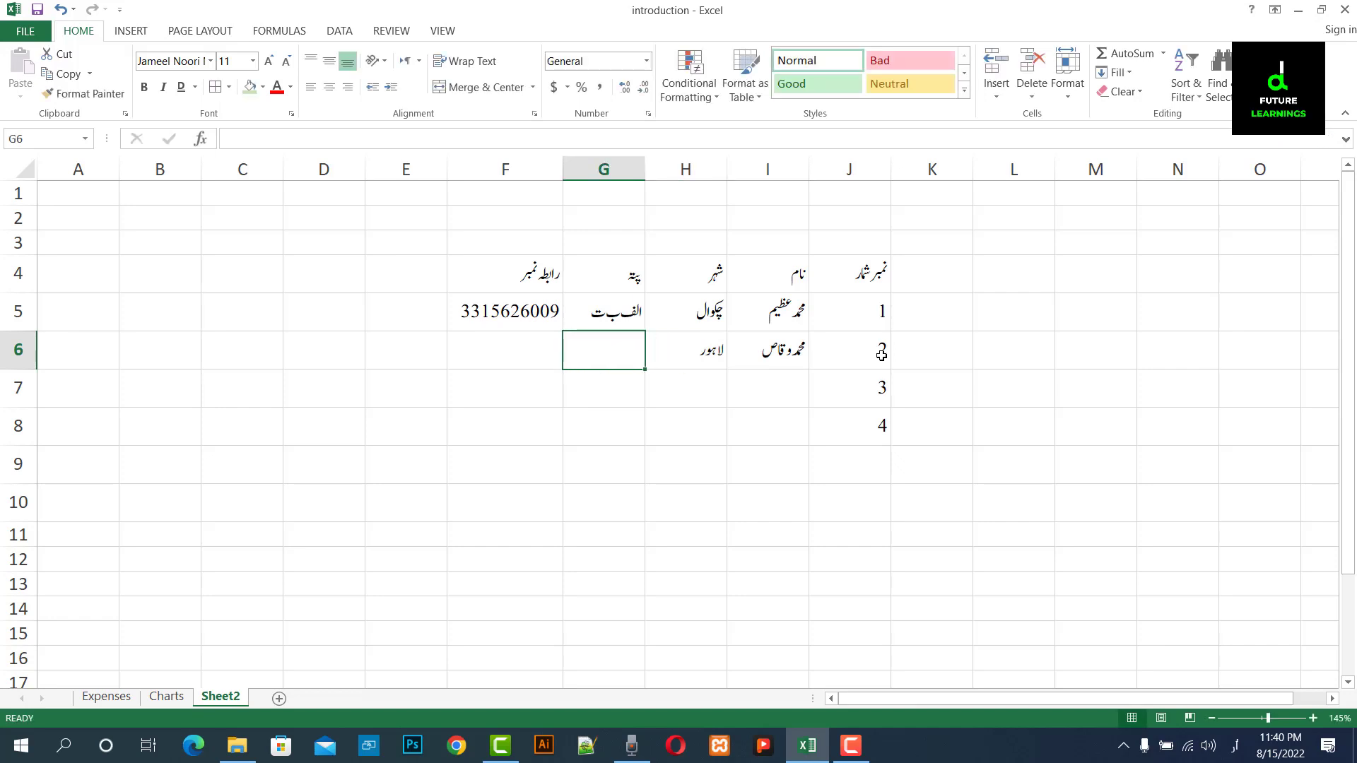
# Fill the address and contact number down into rows 6 and 7 with Ctrl+D.
pyautogui.hotkey('ctrl', 'd')
pyautogui.press('Left')
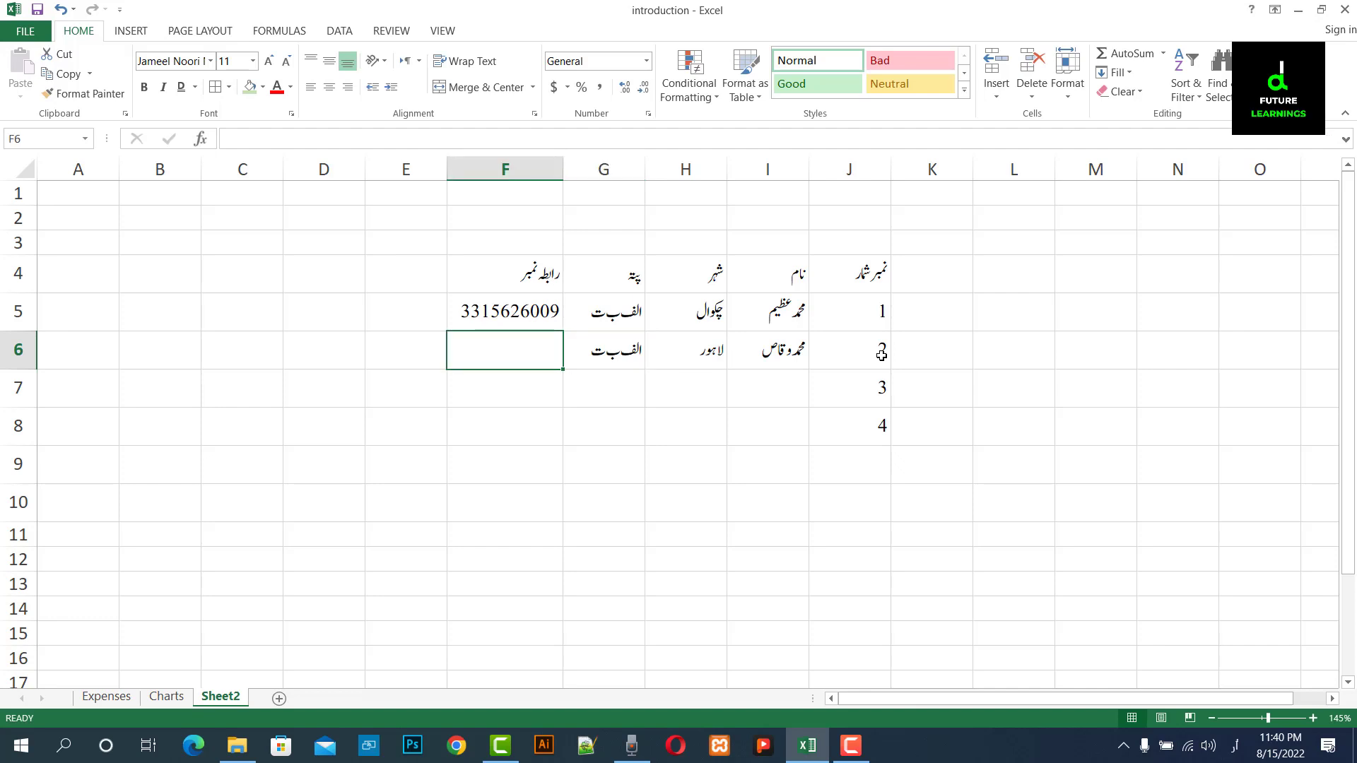
pyautogui.hotkey('ctrl', 'd')
pyautogui.press('Down')
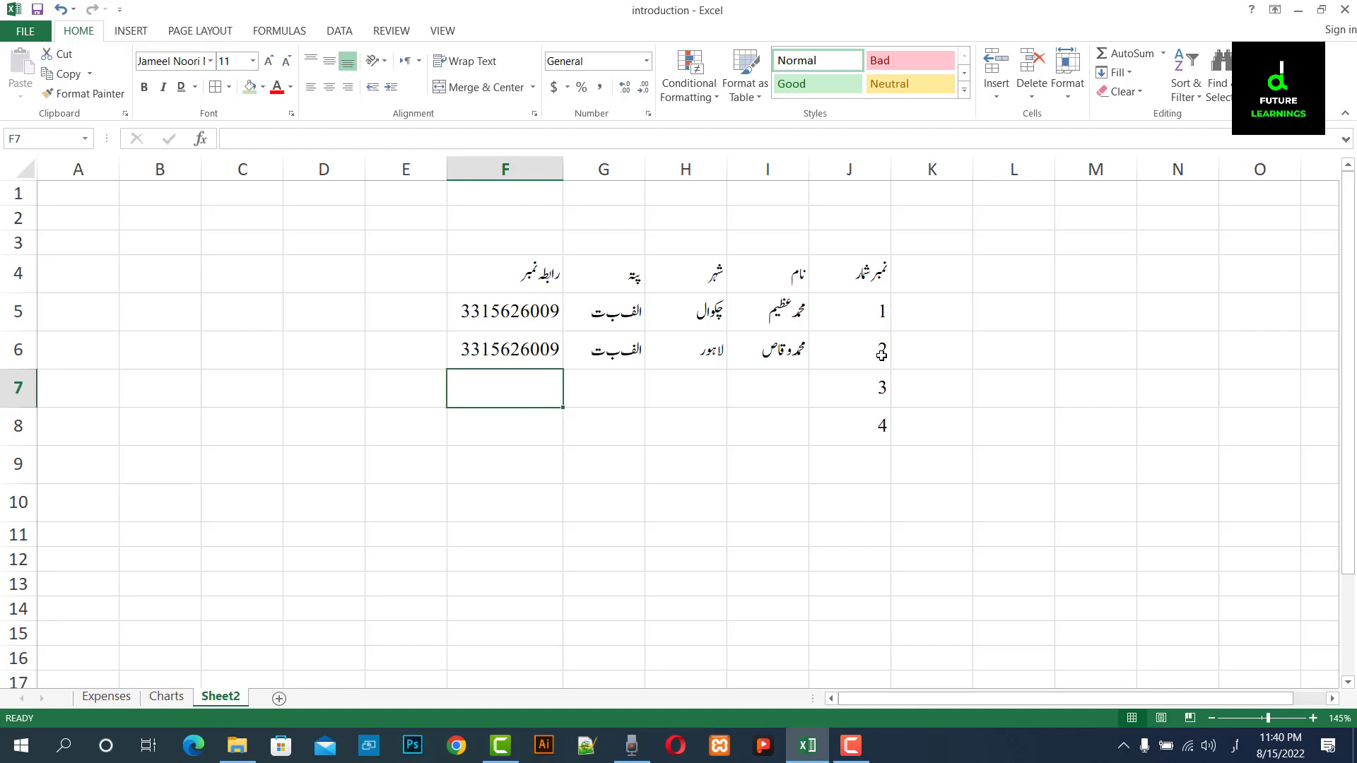
pyautogui.hotkey('ctrl', 'd')
pyautogui.press('Down')
pyautogui.press('Right')
pyautogui.press('Up')
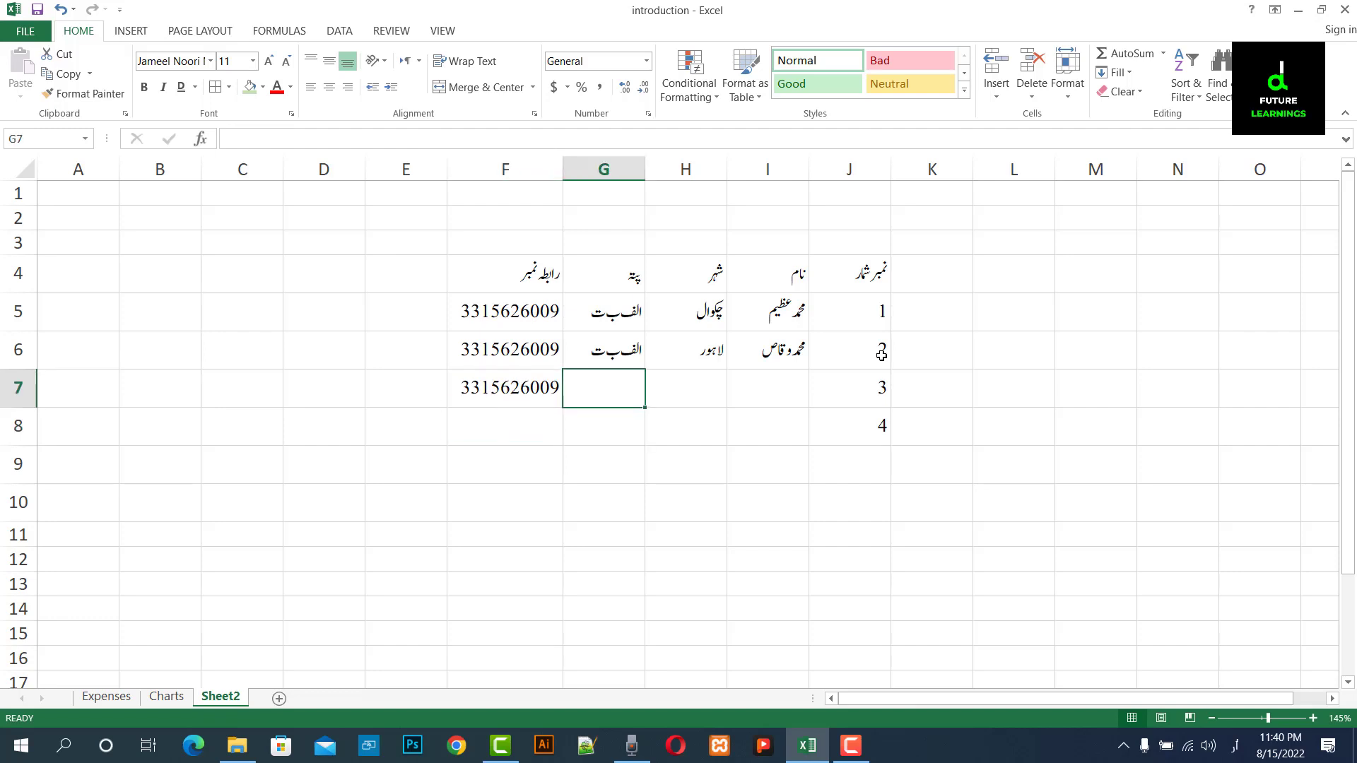
pyautogui.hotkey('ctrl', 'd')
pyautogui.press('Right')
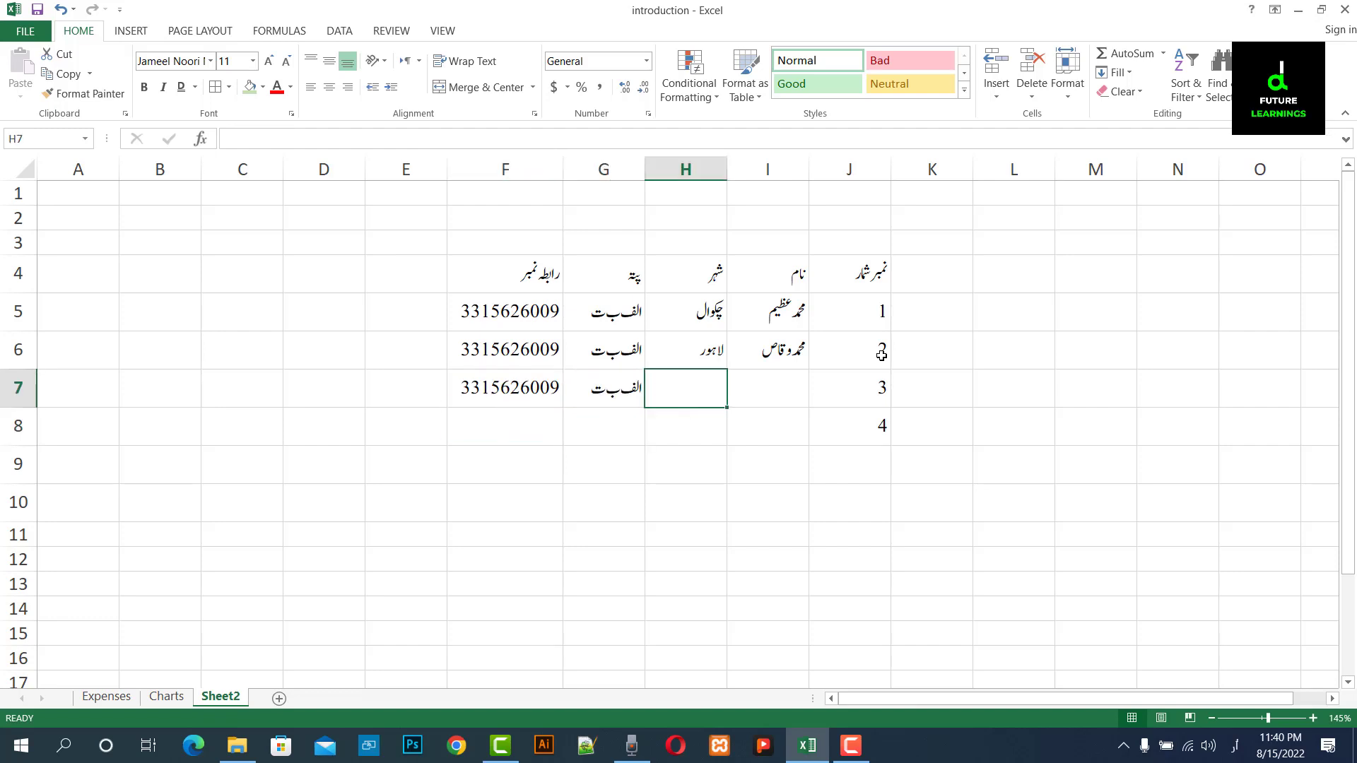
# Enter the city کراچی and the third record's name in row 7.
pyautogui.write('کرا')
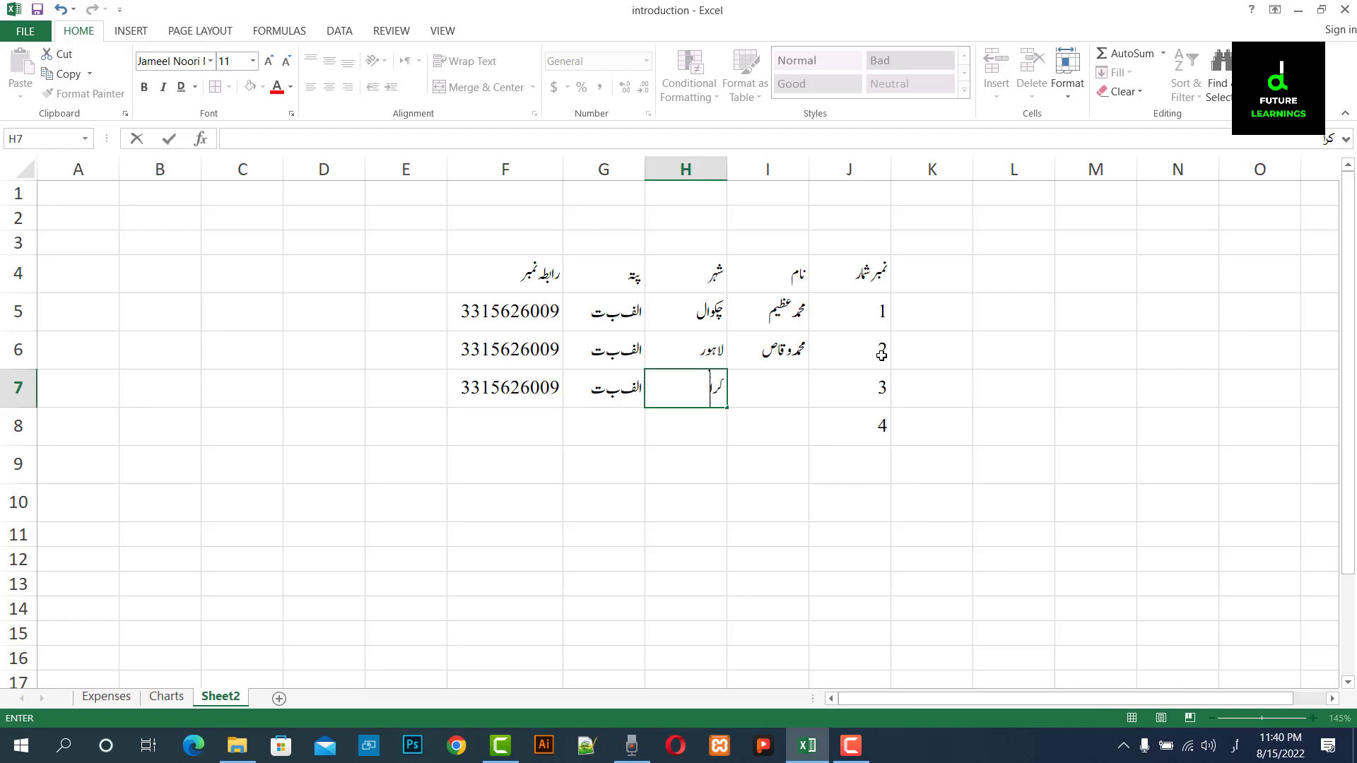
pyautogui.write('چی')
pyautogui.press('Right')
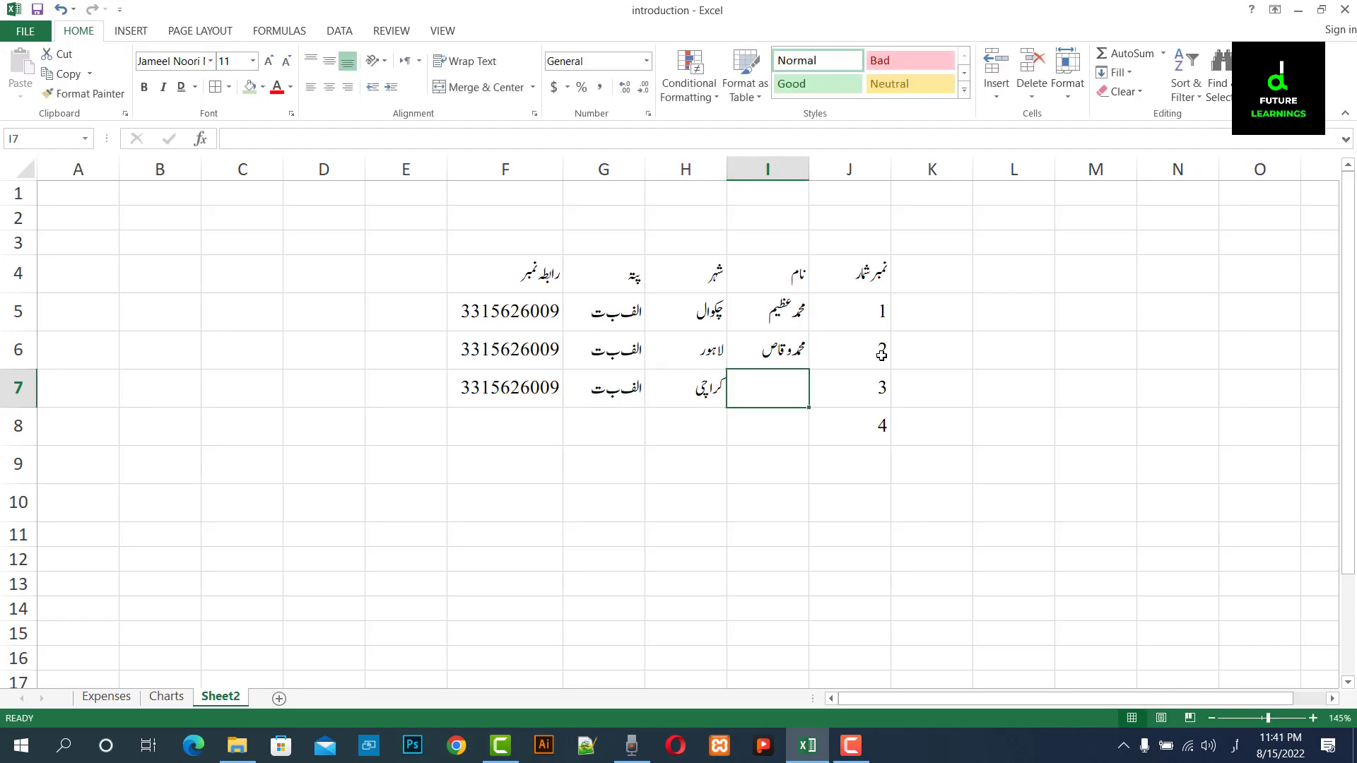
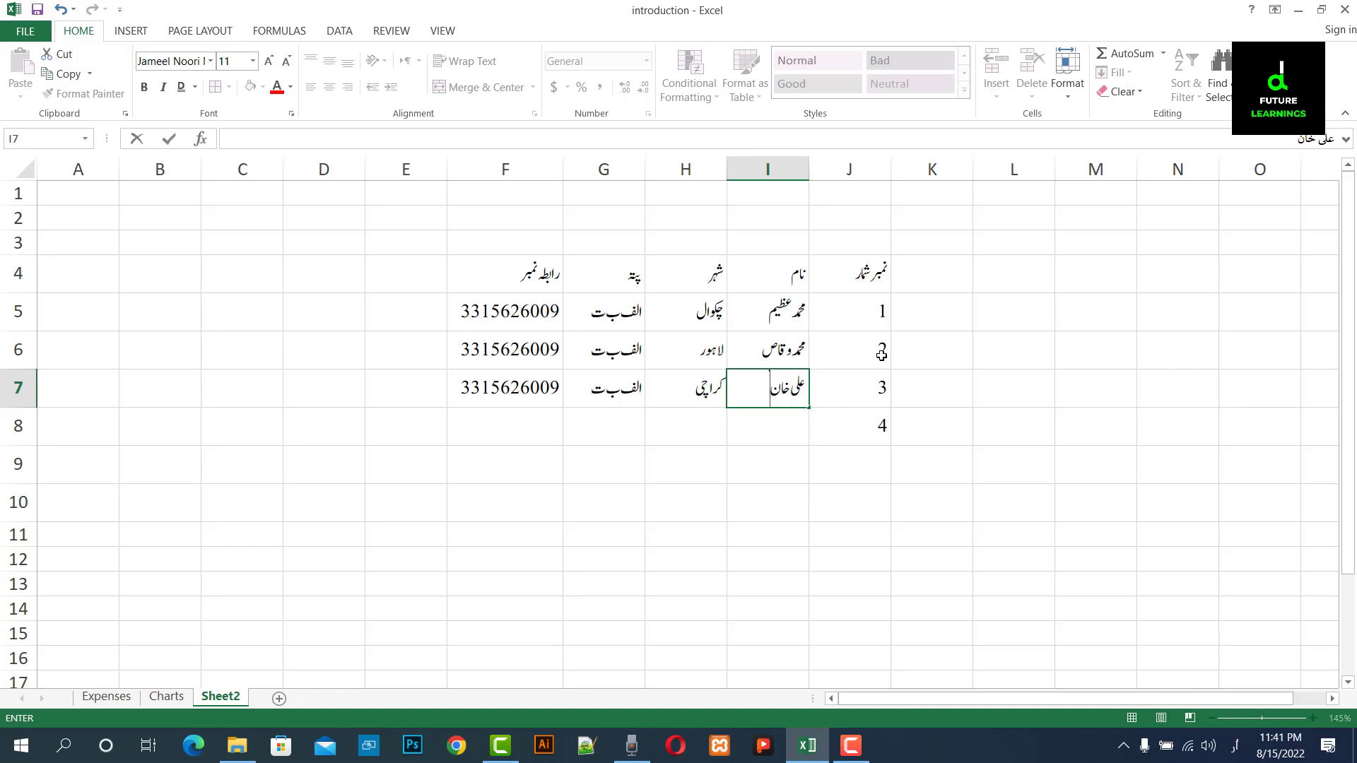
pyautogui.press('Return')
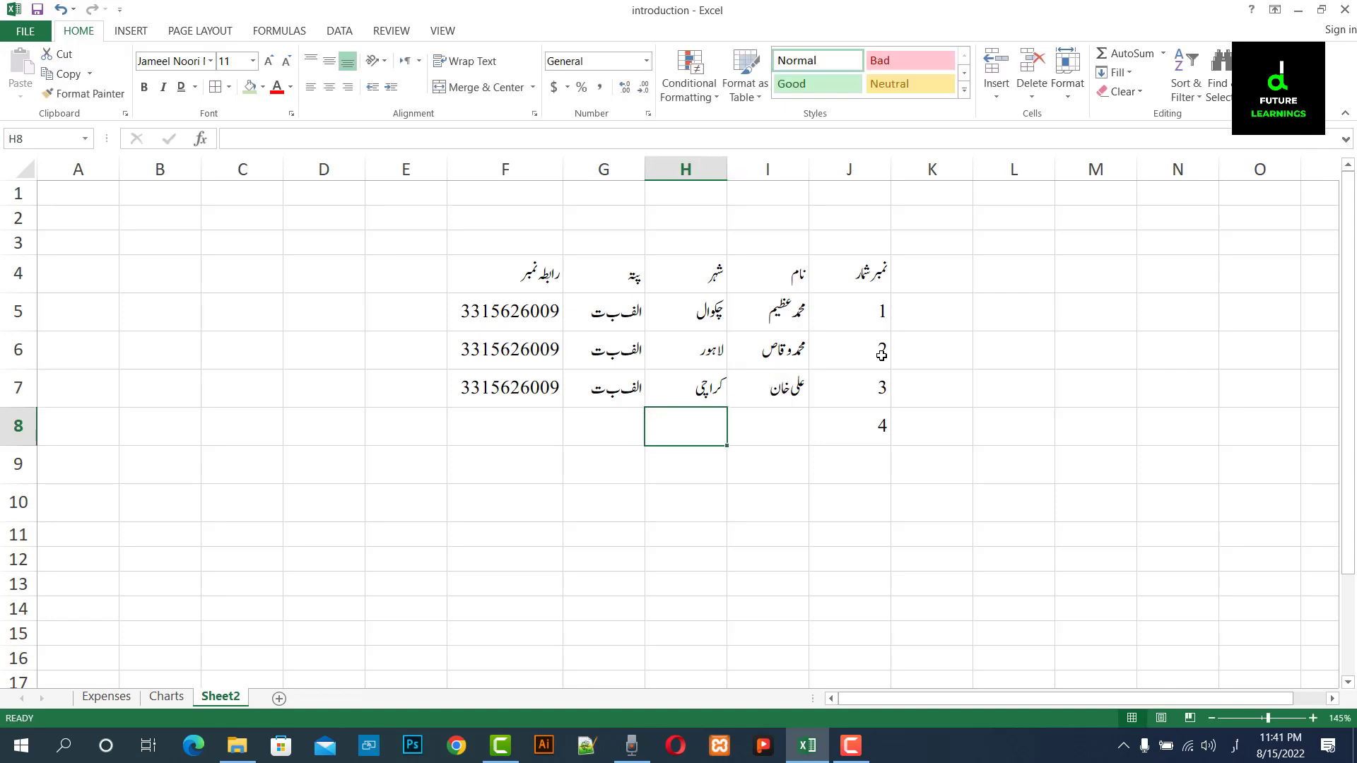
# Enter the fourth record's name and city کوئٹہ, filling its address and number down from above.
pyautogui.press('Right')
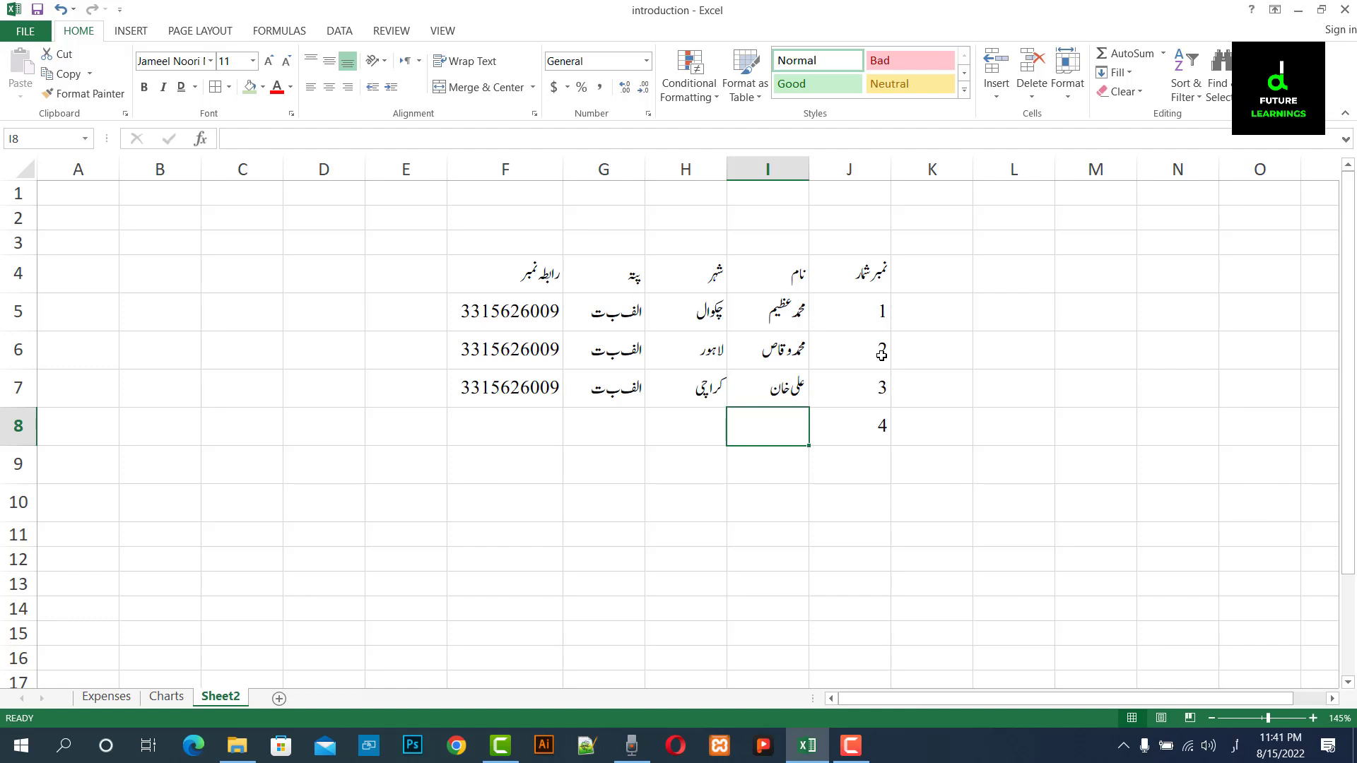
pyautogui.write('نو')
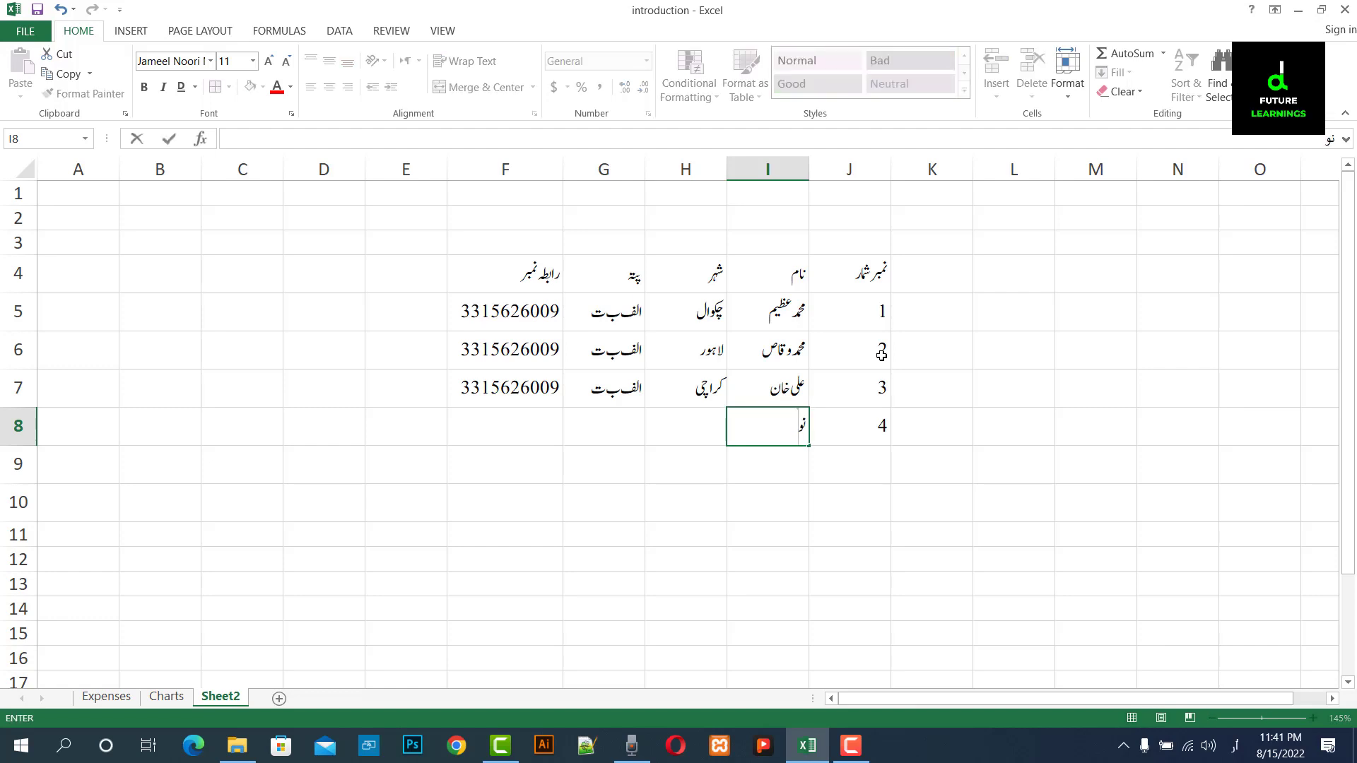
pyautogui.write('ید')
pyautogui.press('Left')
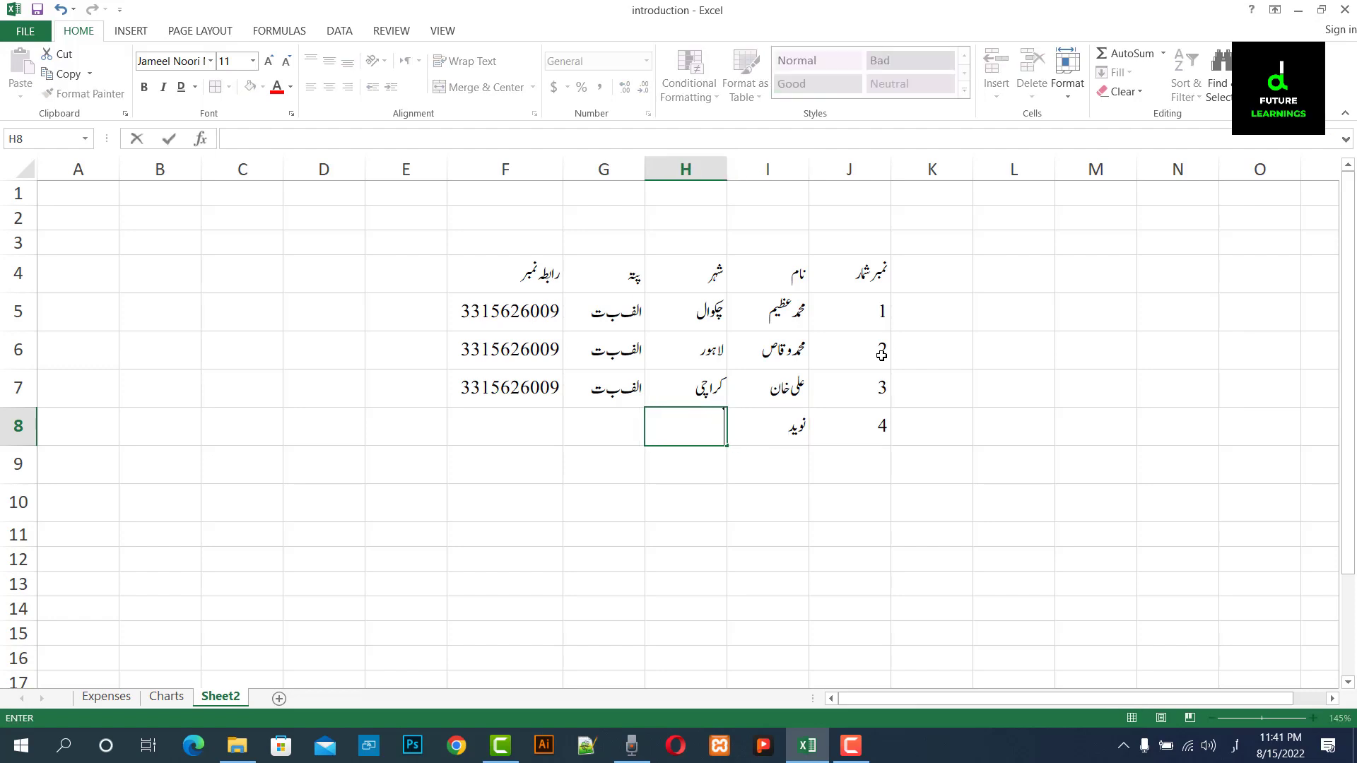
pyautogui.write('کو')
pyautogui.write('ئٹہ')
pyautogui.press('Left')
pyautogui.hotkey('ctrl', 'd')
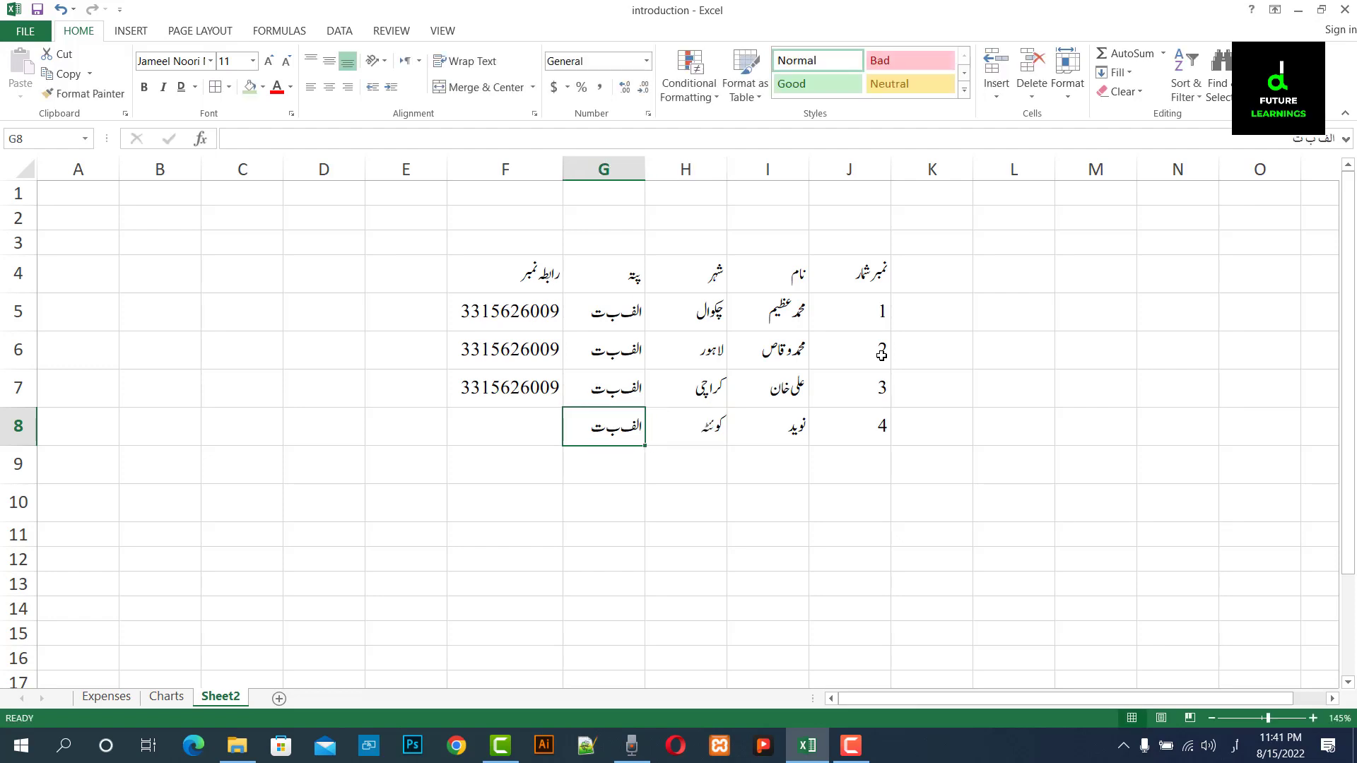
pyautogui.press('Left')
pyautogui.hotkey('ctrl', 'd')
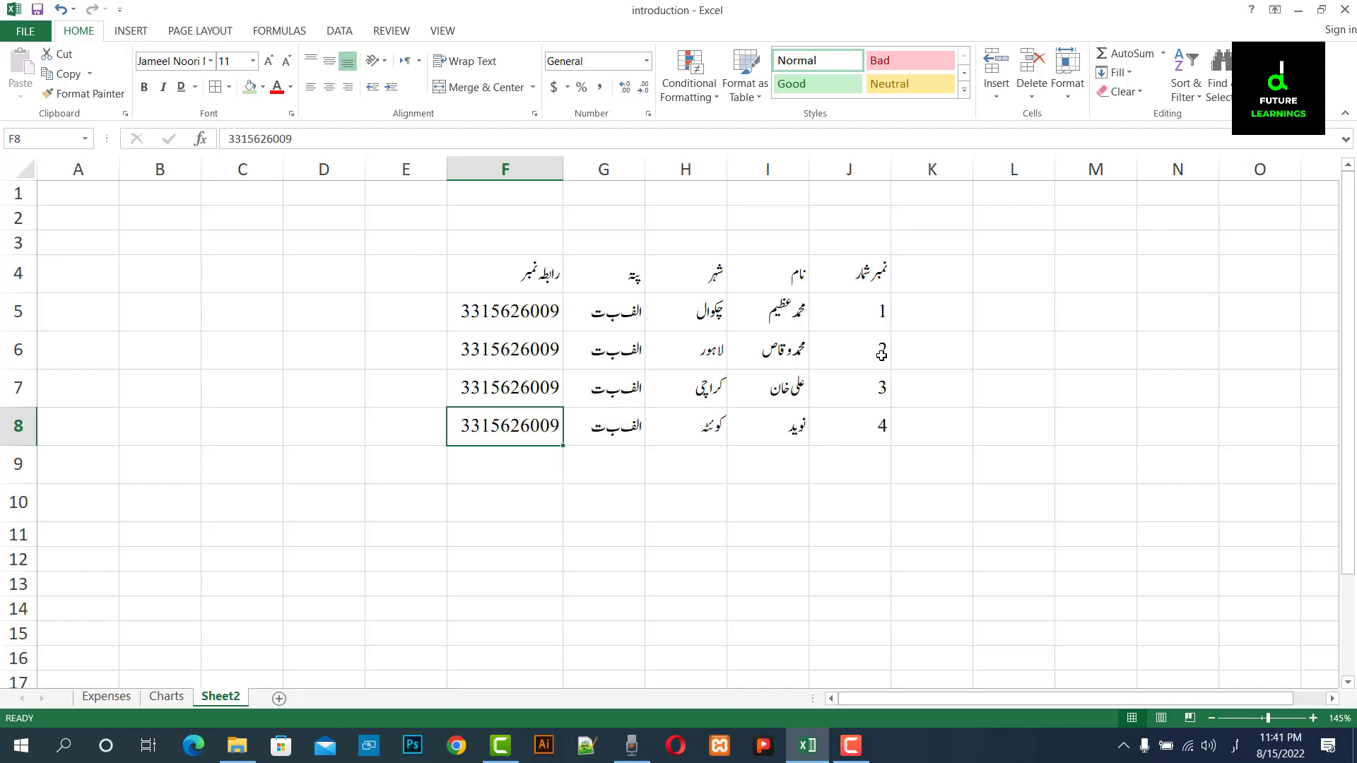
pyautogui.press('Right')
pyautogui.press('Right')
pyautogui.press('Right')
pyautogui.press('Up')
pyautogui.press('Up')
pyautogui.press('Up')
pyautogui.press('Up')
pyautogui.press('Up')
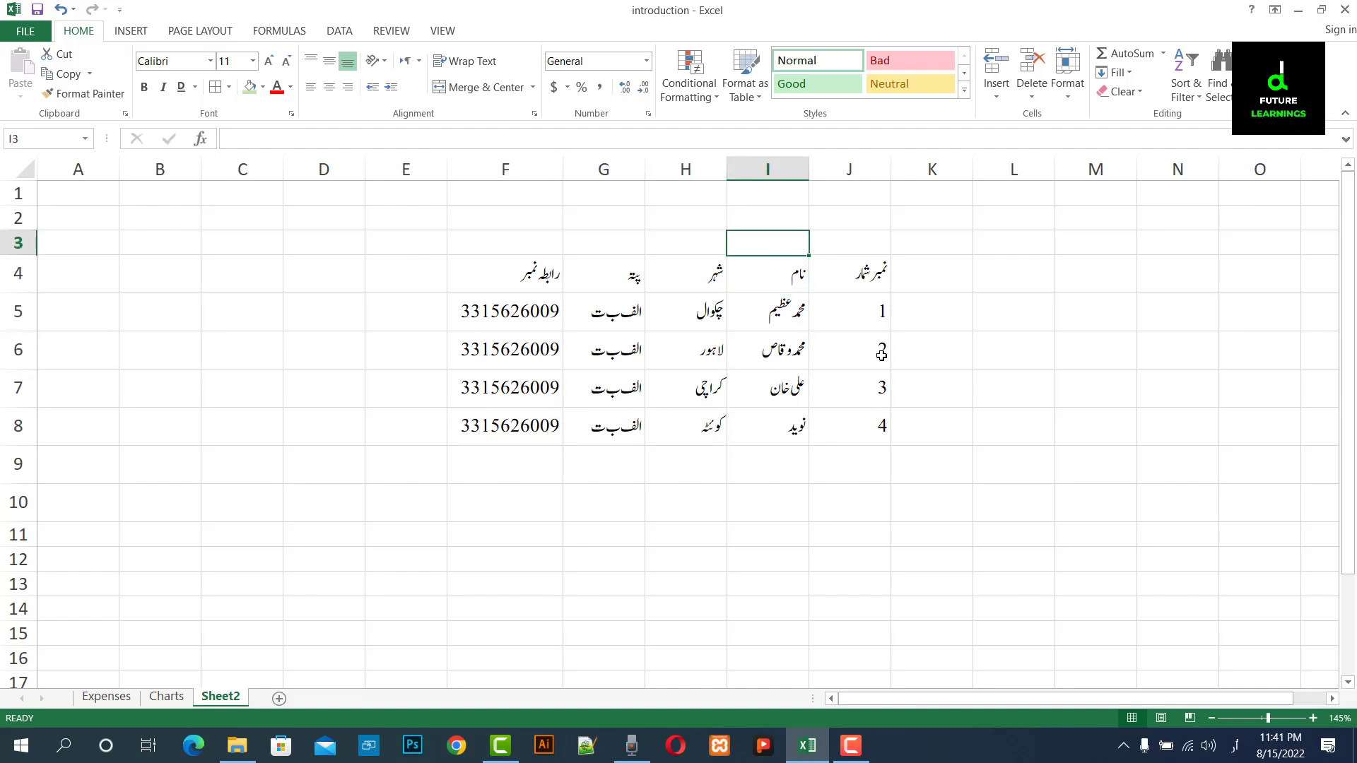
pyautogui.press('Left')
pyautogui.press('Left')
pyautogui.press('Left')
# Select the table F4:J8 and apply borders to every cell.
pyautogui.press('Down')
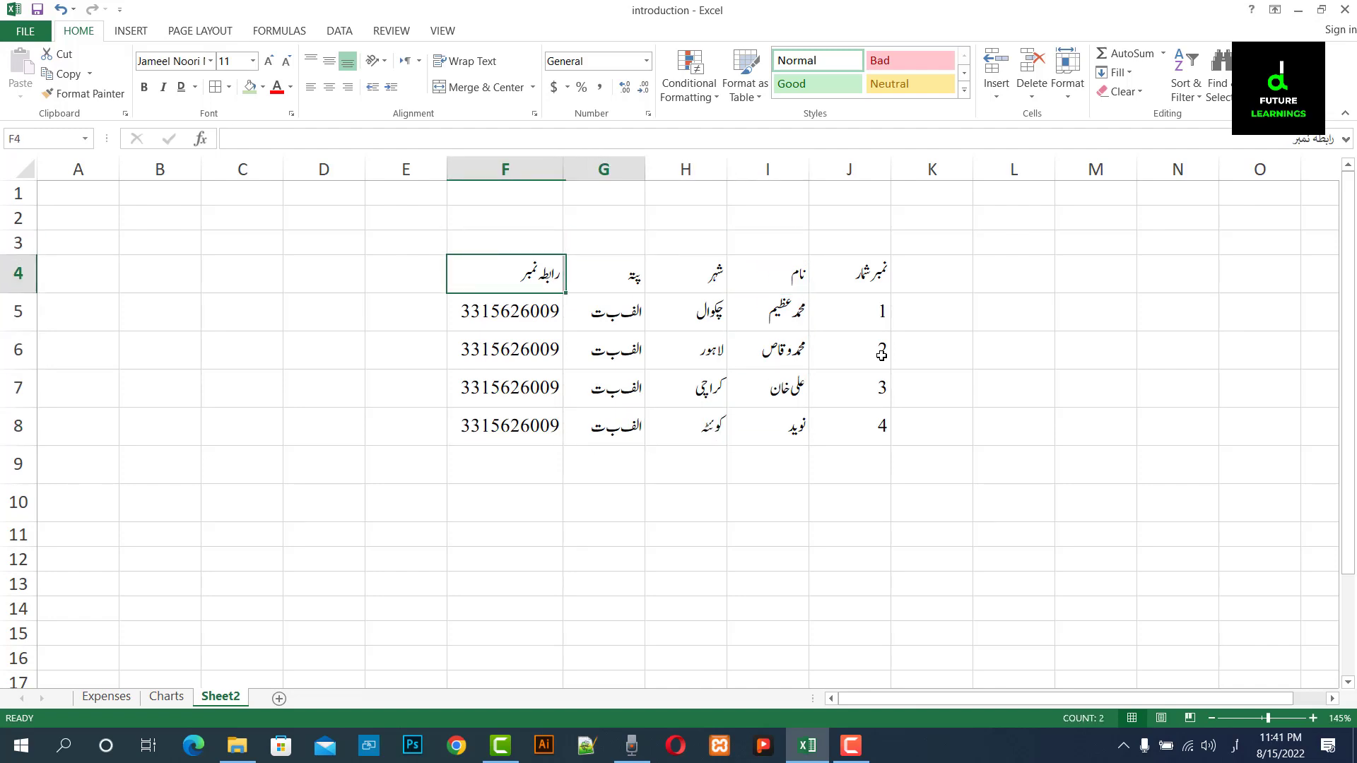
pyautogui.hotkey('shift', 'Right')
pyautogui.hotkey('shift', 'Right')
pyautogui.hotkey('shift', 'Right')
pyautogui.hotkey('shift', 'Right')
pyautogui.hotkey('shift', 'Down')
pyautogui.hotkey('shift', 'Down')
pyautogui.hotkey('shift', 'Down')
pyautogui.hotkey('shift', 'Down')
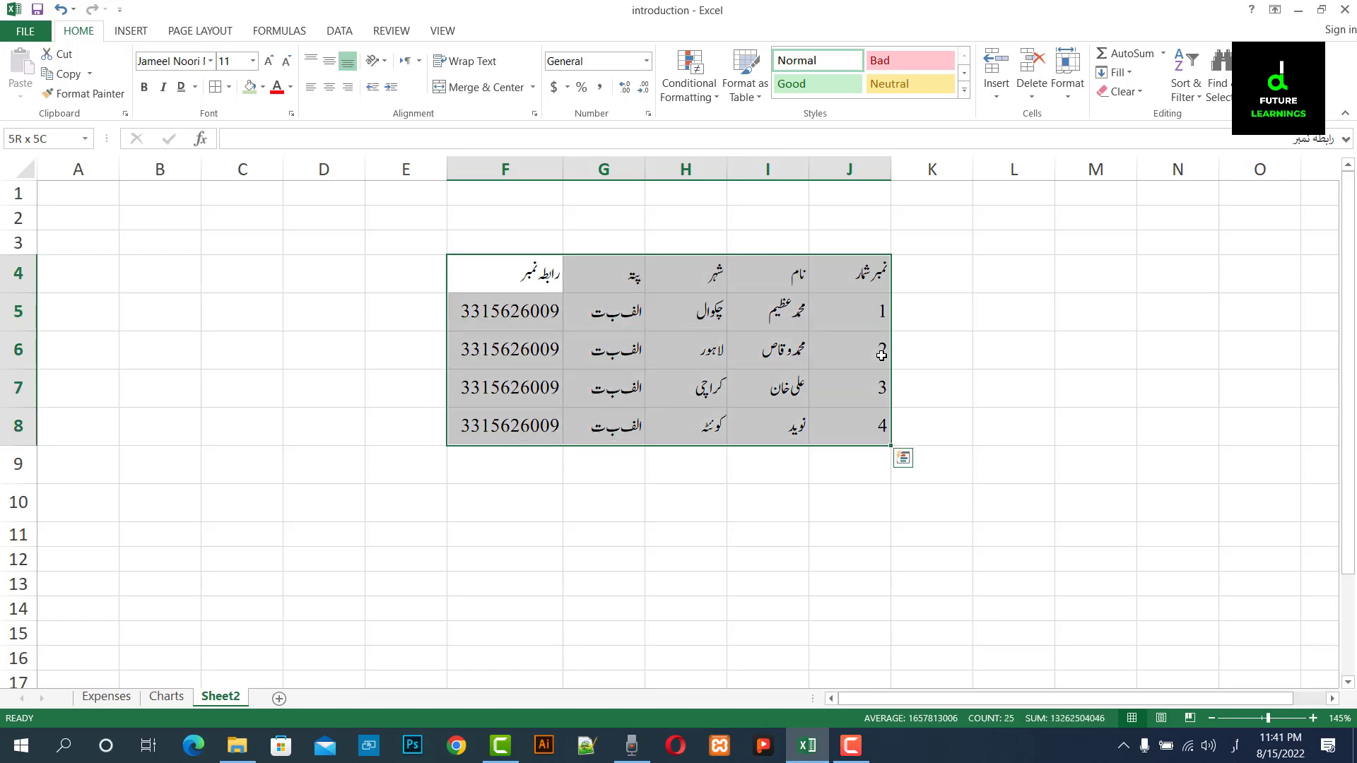
pyautogui.click(217, 90)
# Make header row F4:J4 bold, centred vertically and horizontally, at 14 point.
pyautogui.click(527, 280)
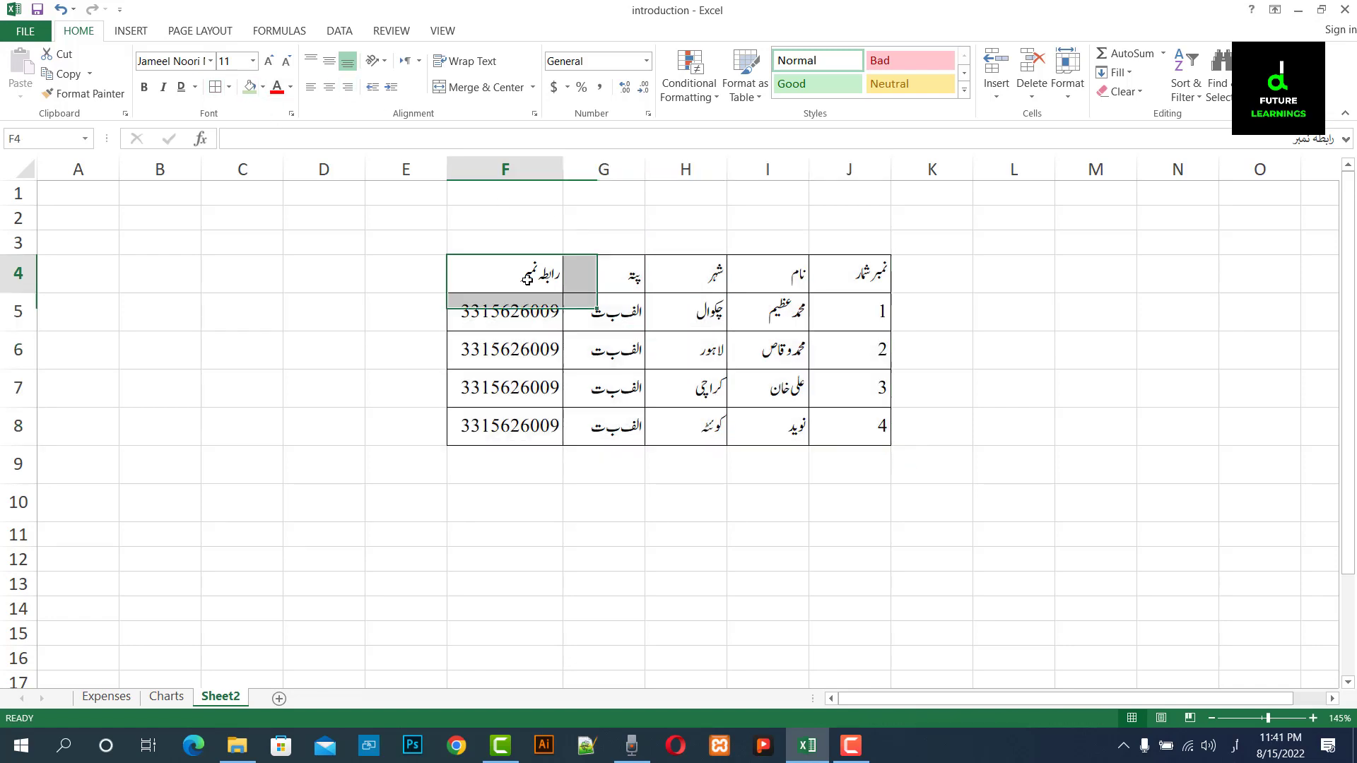
pyautogui.moveTo(527, 279); pyautogui.dragTo(862, 279)
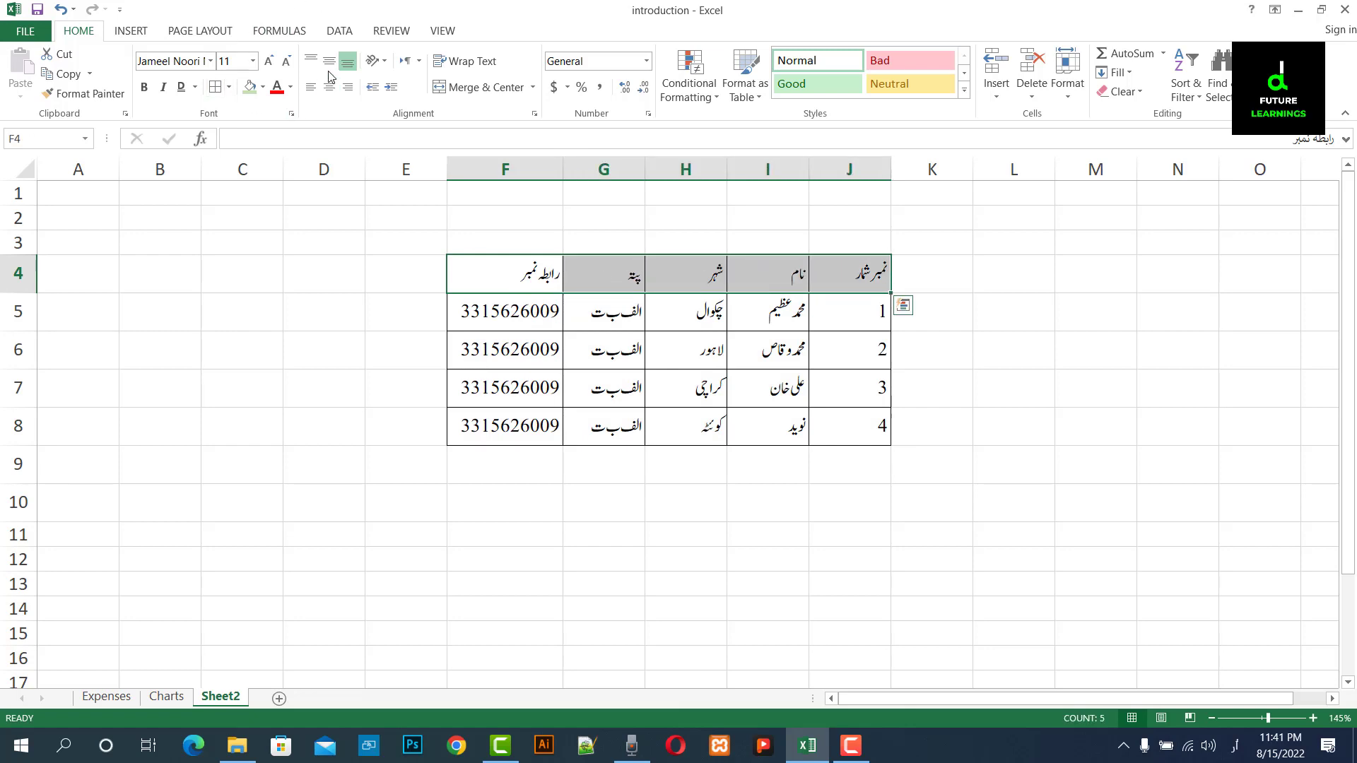
pyautogui.click(144, 86)
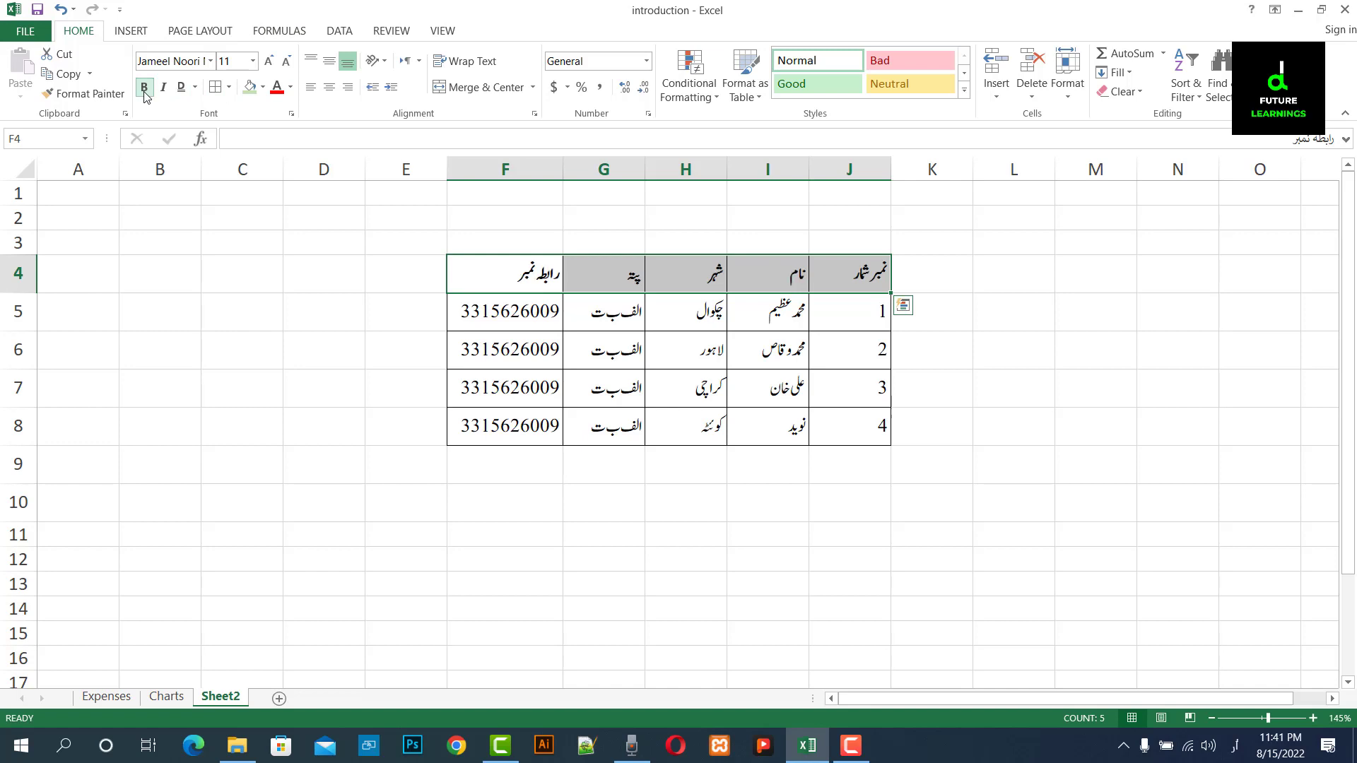
pyautogui.click(329, 61)
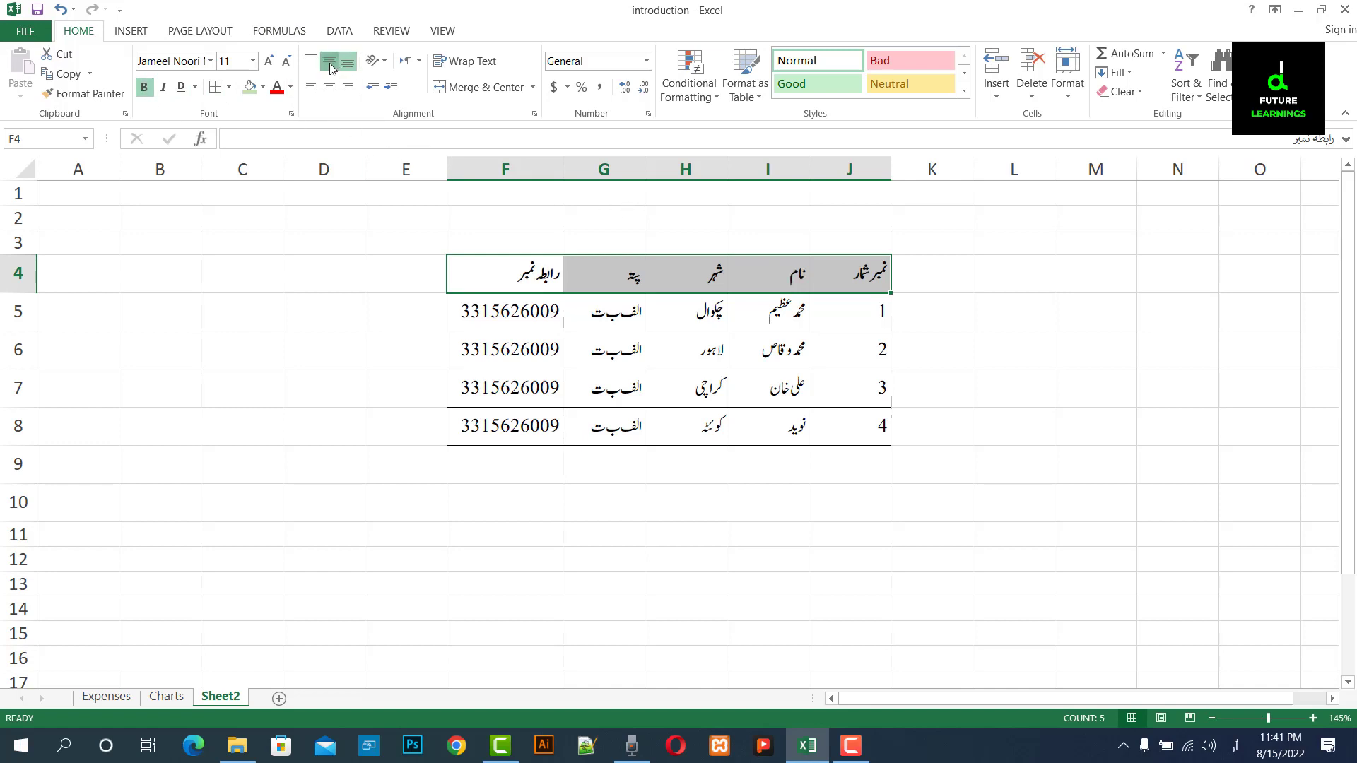
pyautogui.click(330, 87)
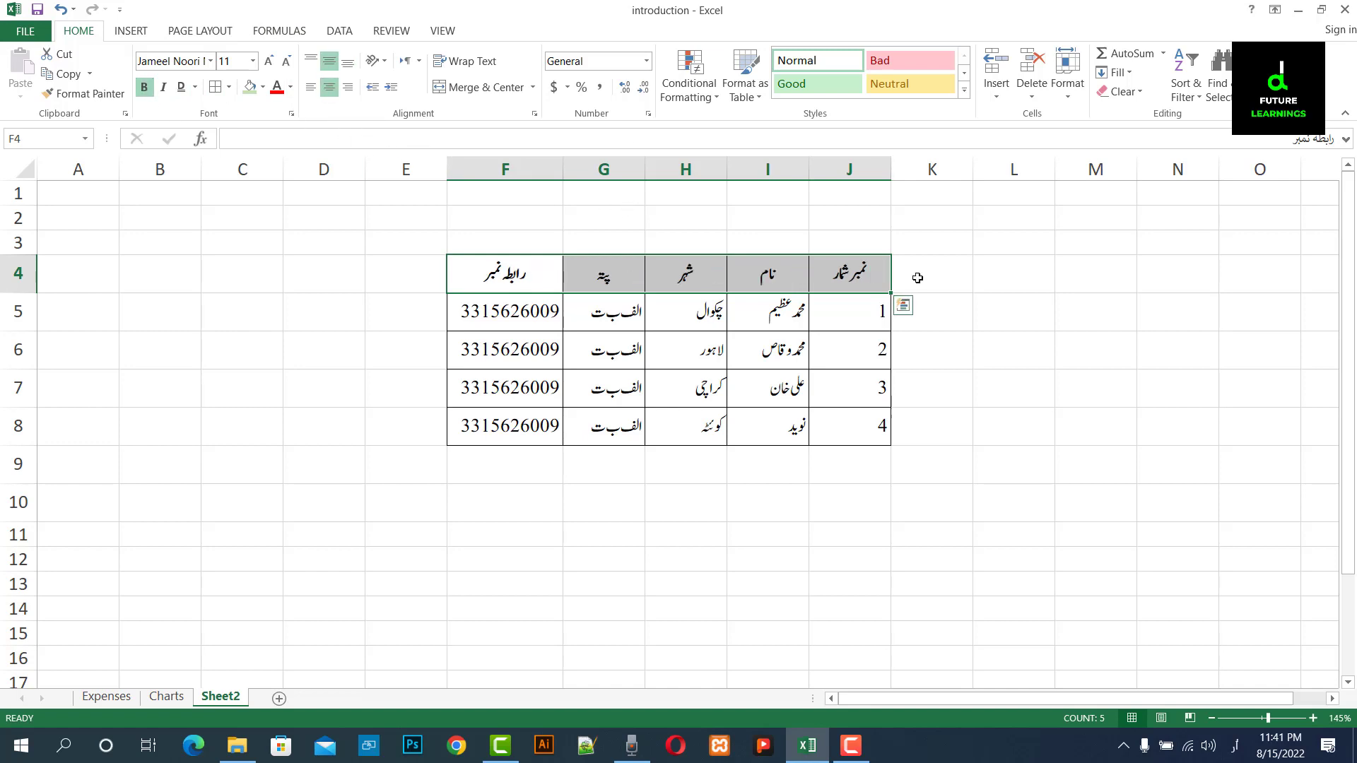
pyautogui.click(269, 62)
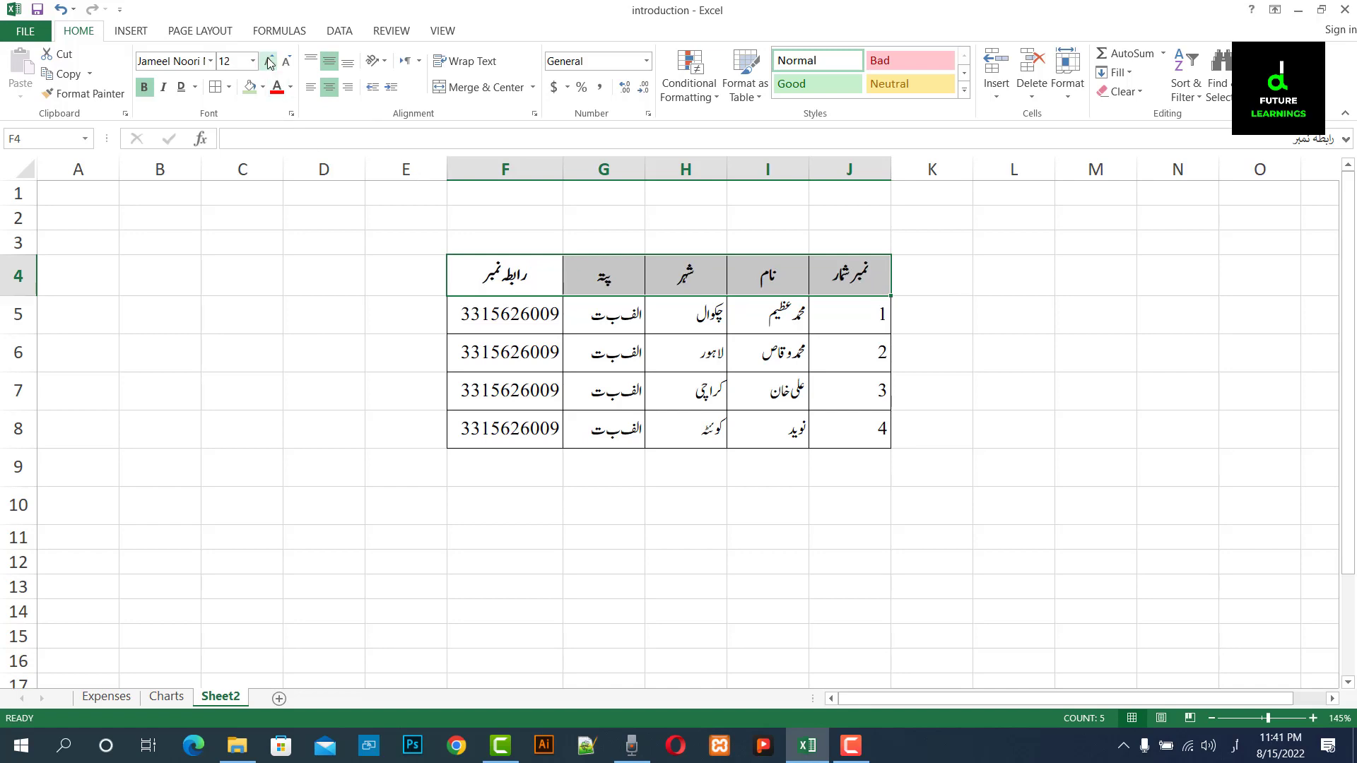
pyautogui.click(270, 62)
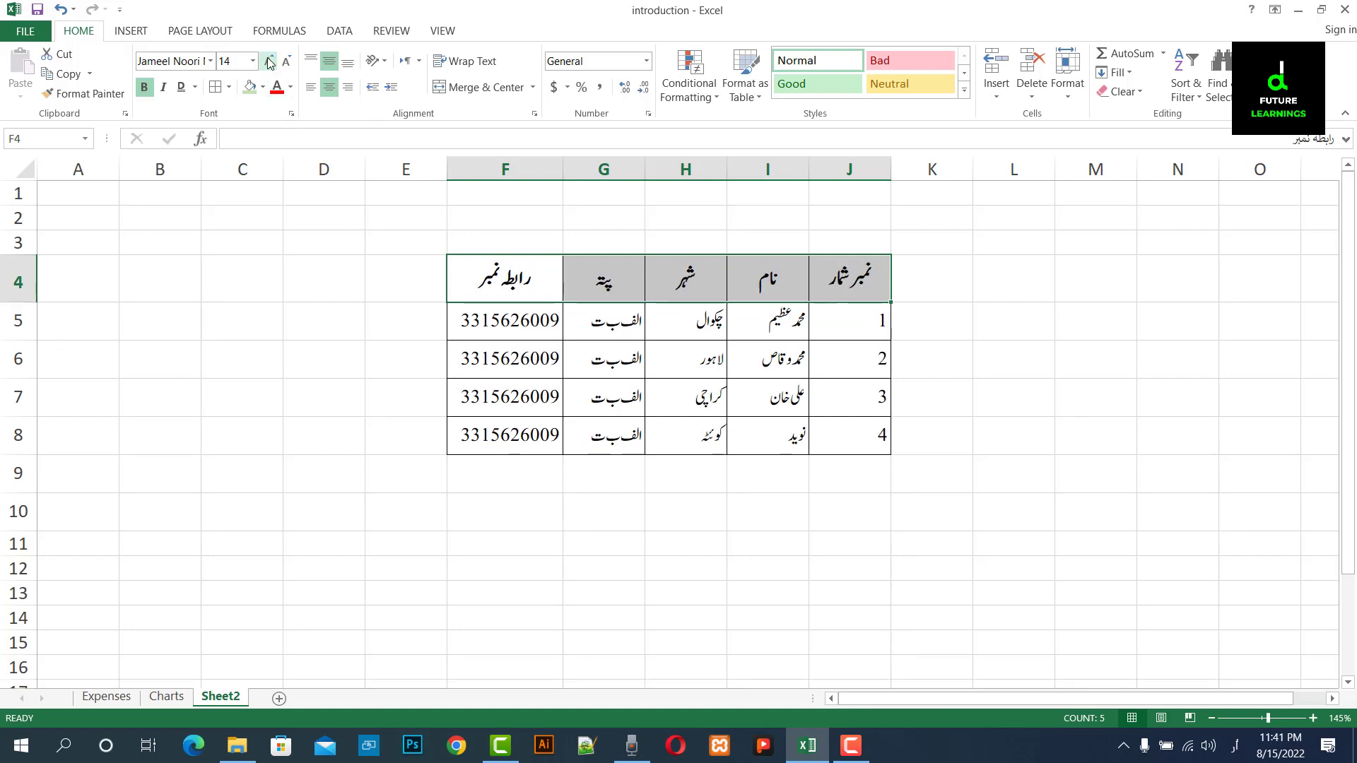
pyautogui.hotkey('shift', 'Down')
pyautogui.hotkey('shift', 'Down')
pyautogui.hotkey('shift', 'Down')
pyautogui.hotkey('shift', 'Down')
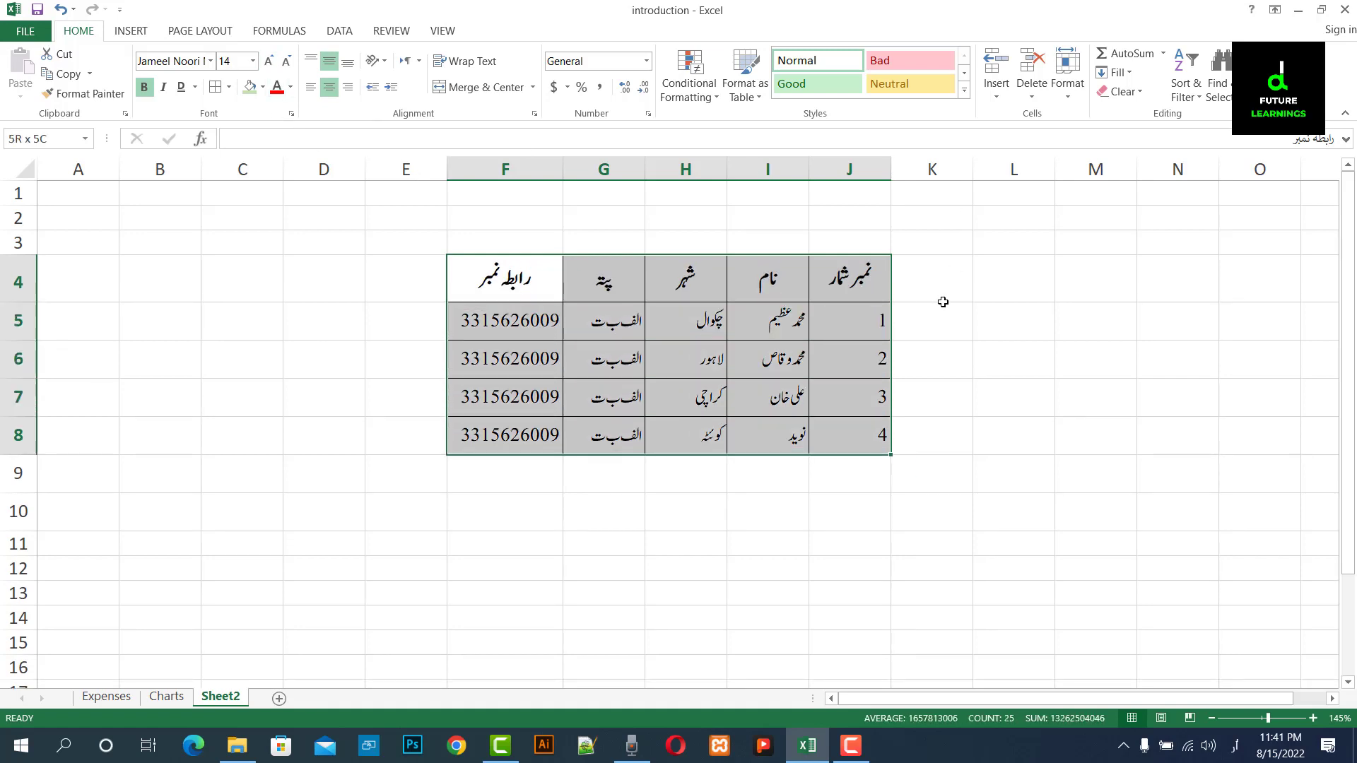
# Use More Borders to give the table a medium outline and thin inside lines.
pyautogui.click(228, 95)
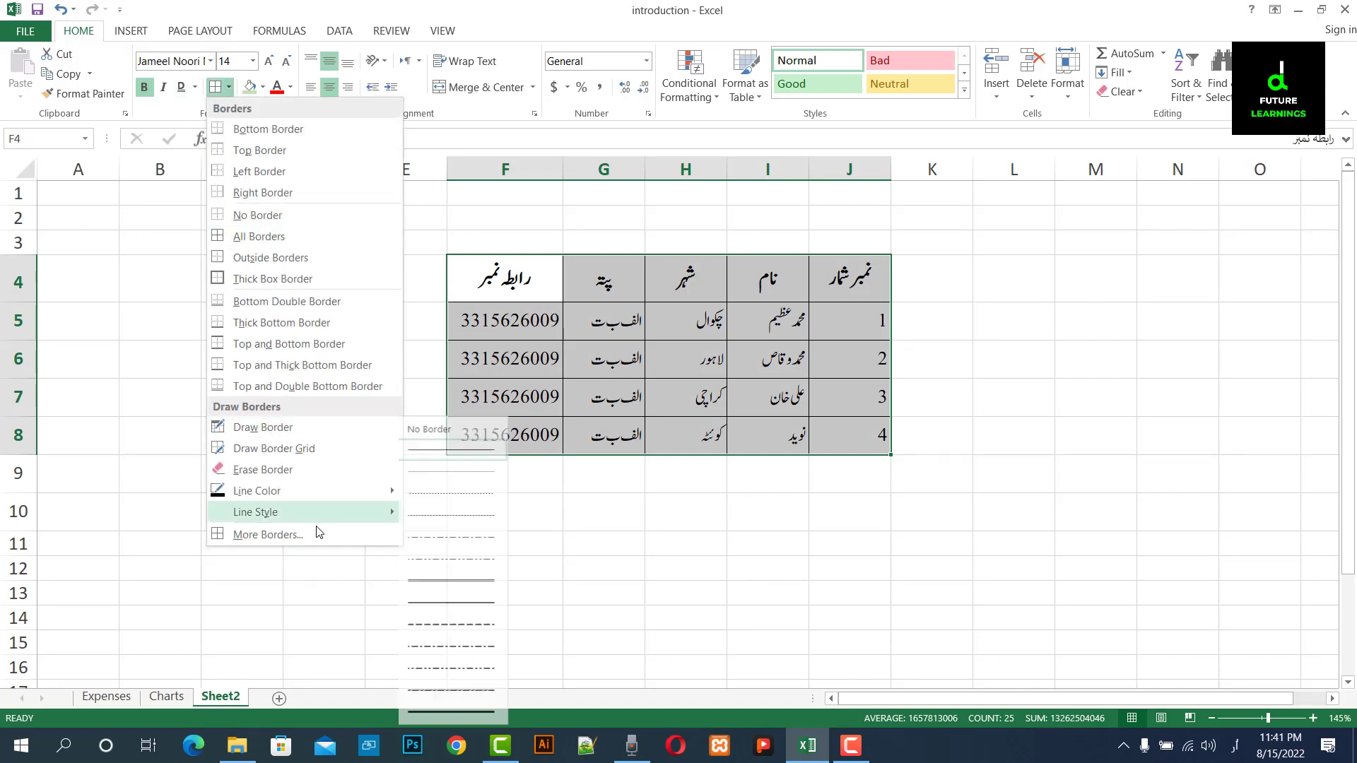
pyautogui.click(315, 534)
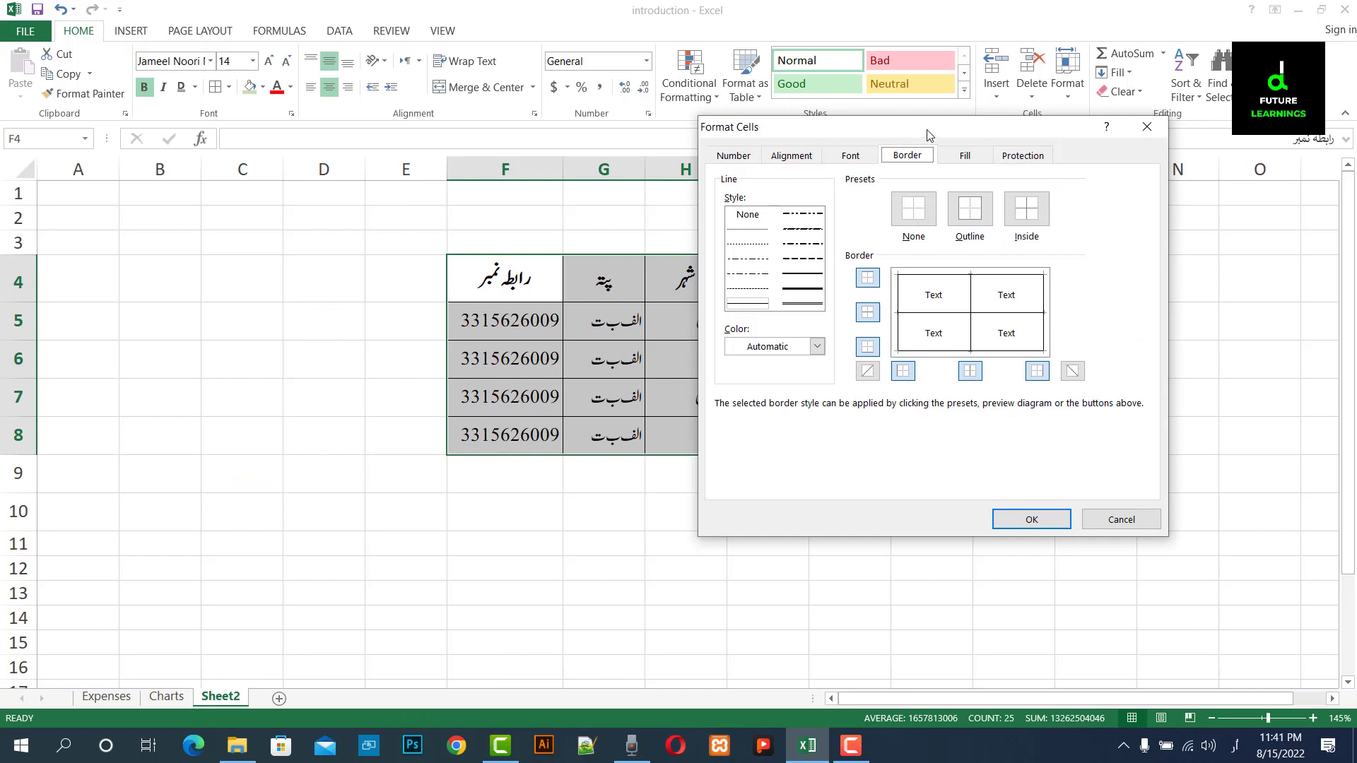
pyautogui.moveTo(933, 130); pyautogui.dragTo(1059, 208)
pyautogui.click(932, 355)
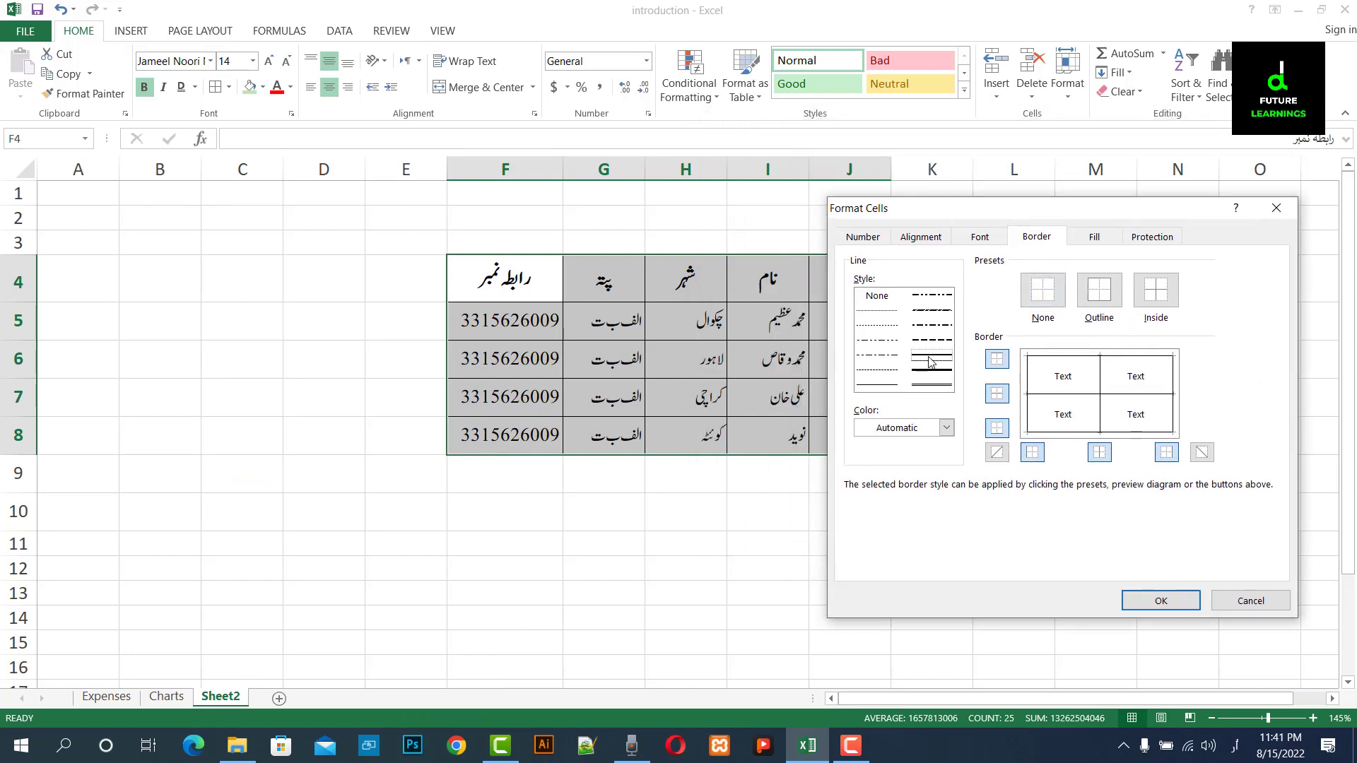
pyautogui.click(1098, 290)
pyautogui.click(877, 385)
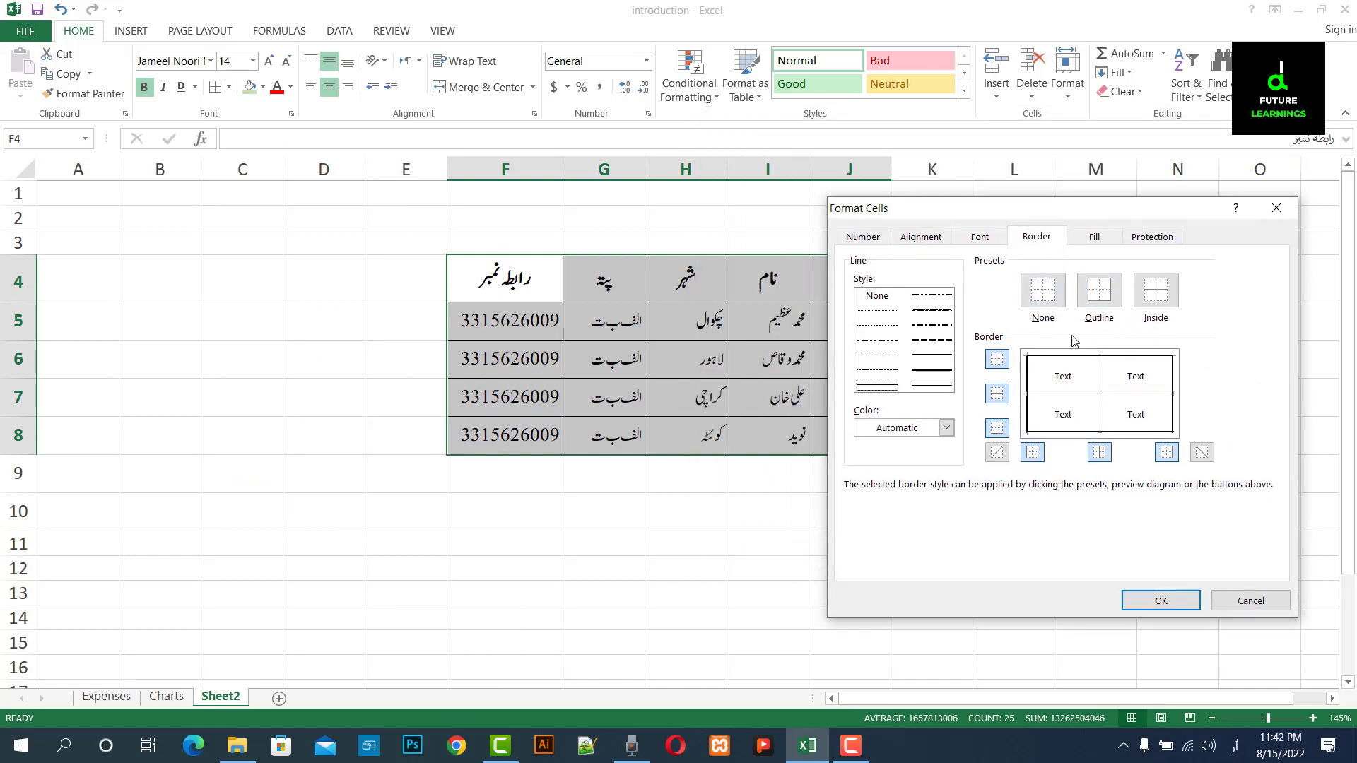
pyautogui.click(1161, 601)
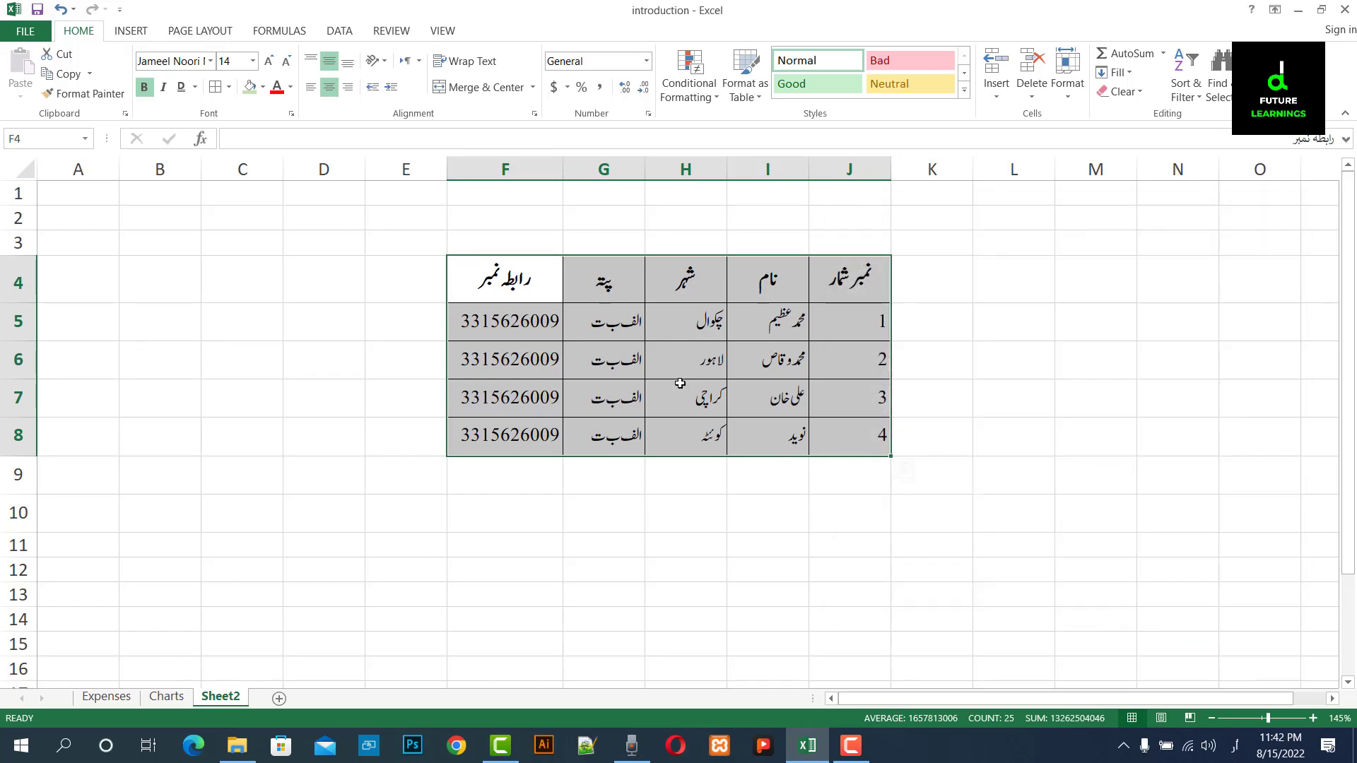
pyautogui.click(696, 398)
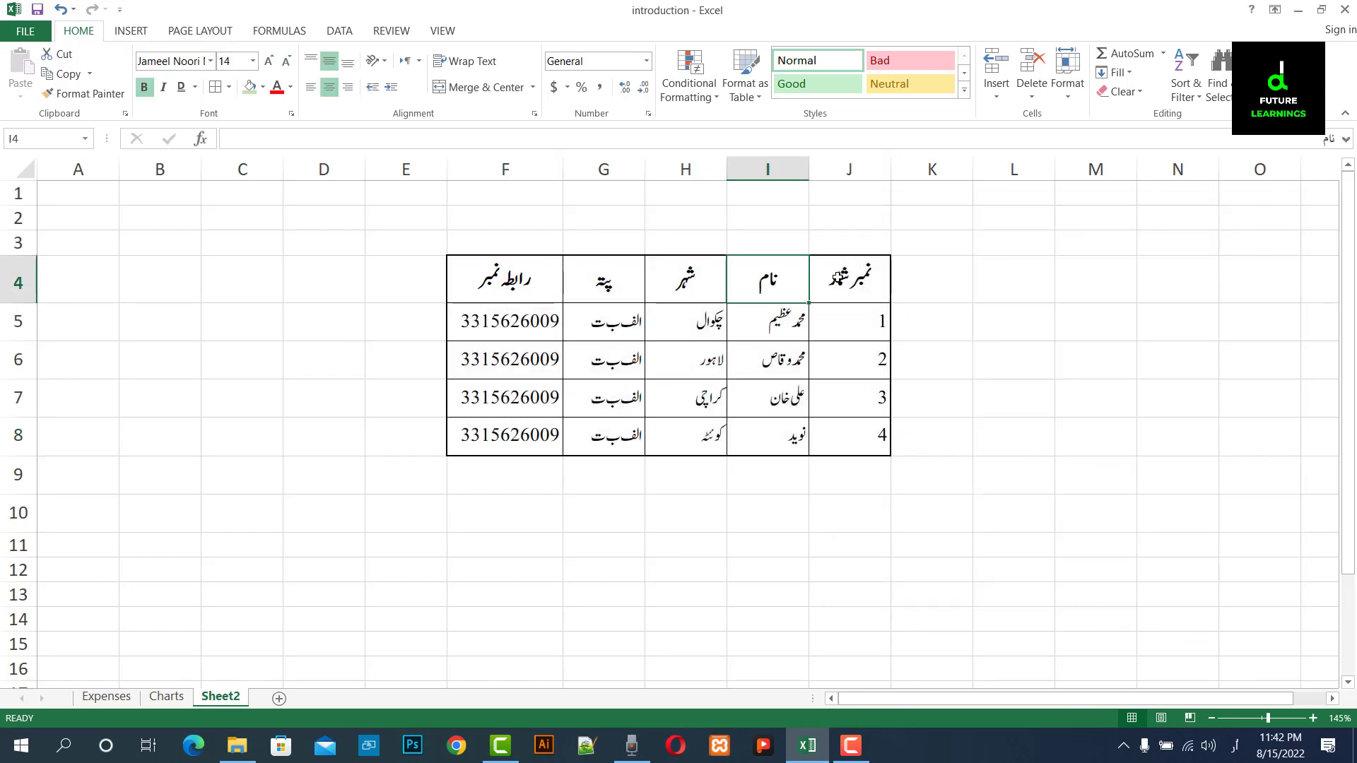
# Select the header cells and change their border line style in Format Cells.
pyautogui.moveTo(851, 278); pyautogui.dragTo(503, 263)
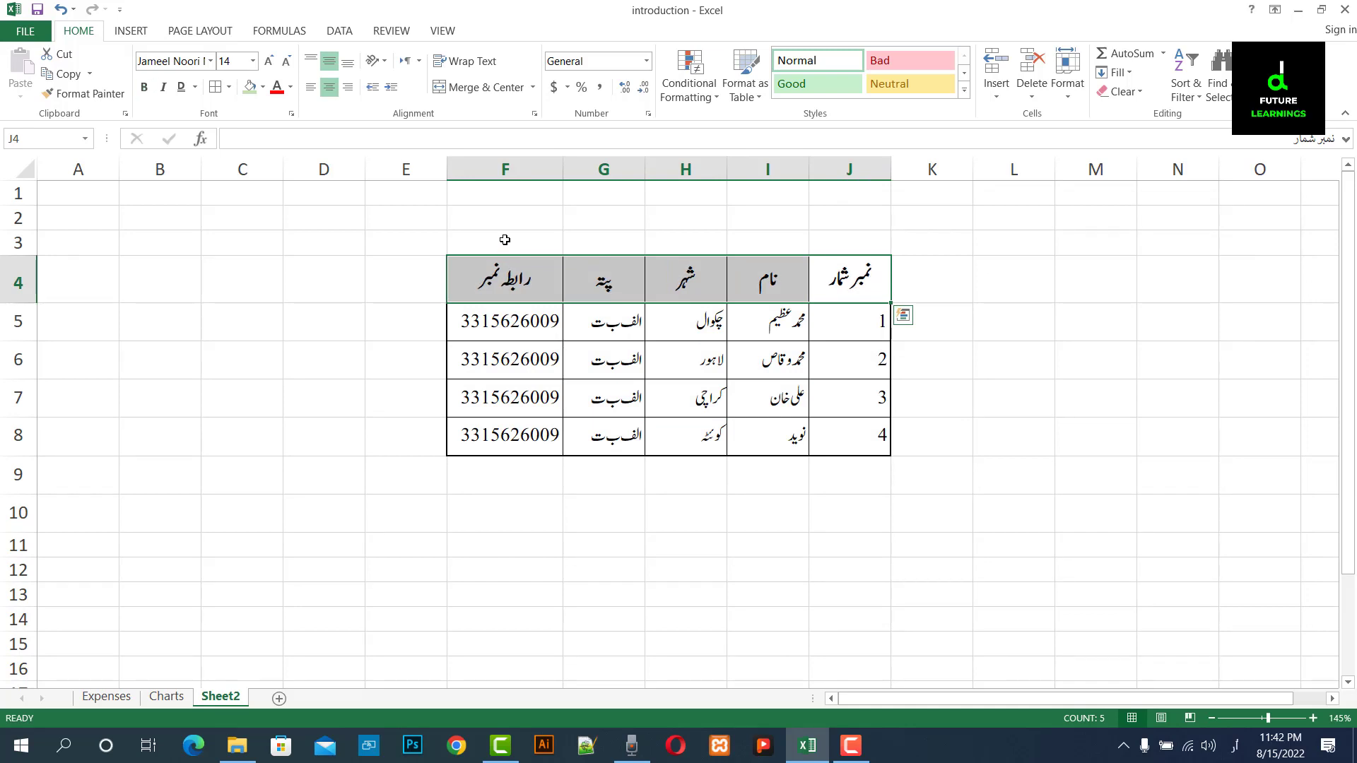
pyautogui.hotkey('ctrl', 'q')
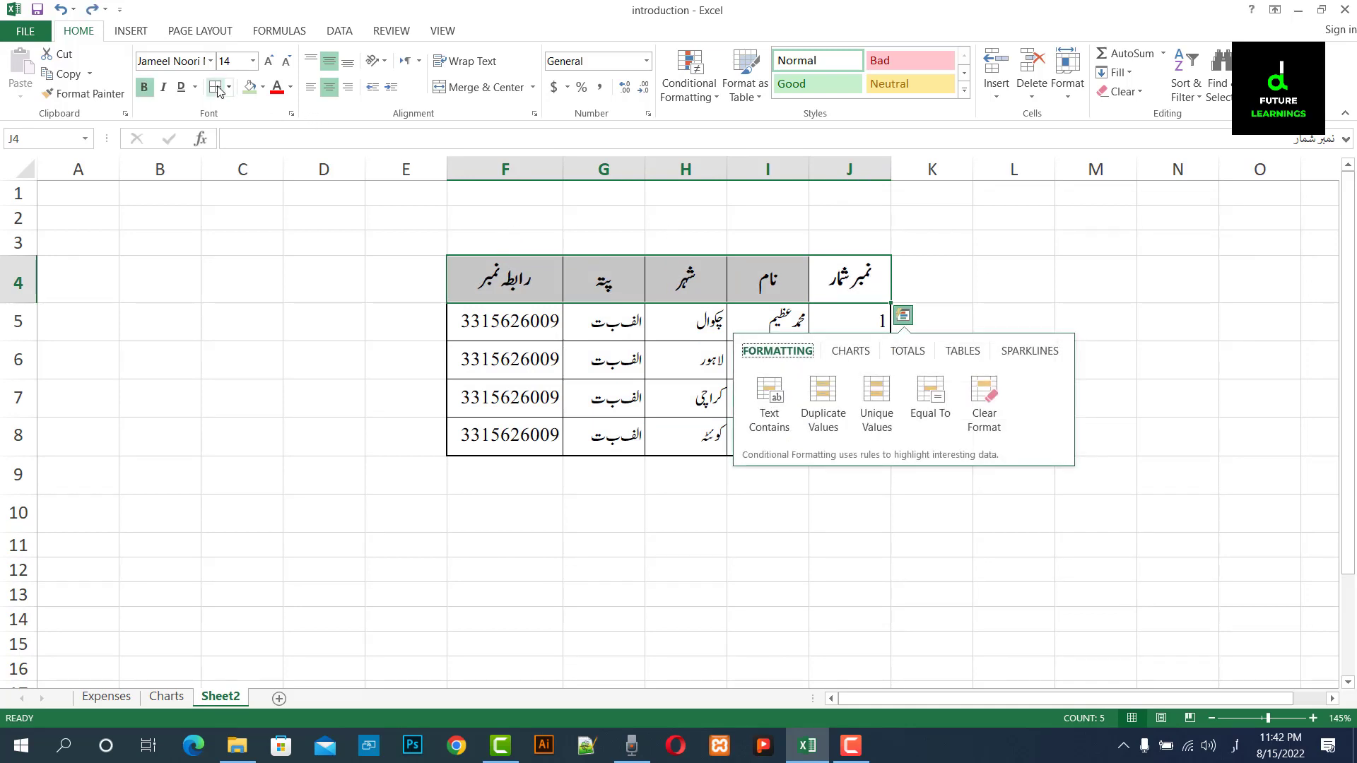
pyautogui.press('Escape')
pyautogui.hotkey('ctrl', '1')
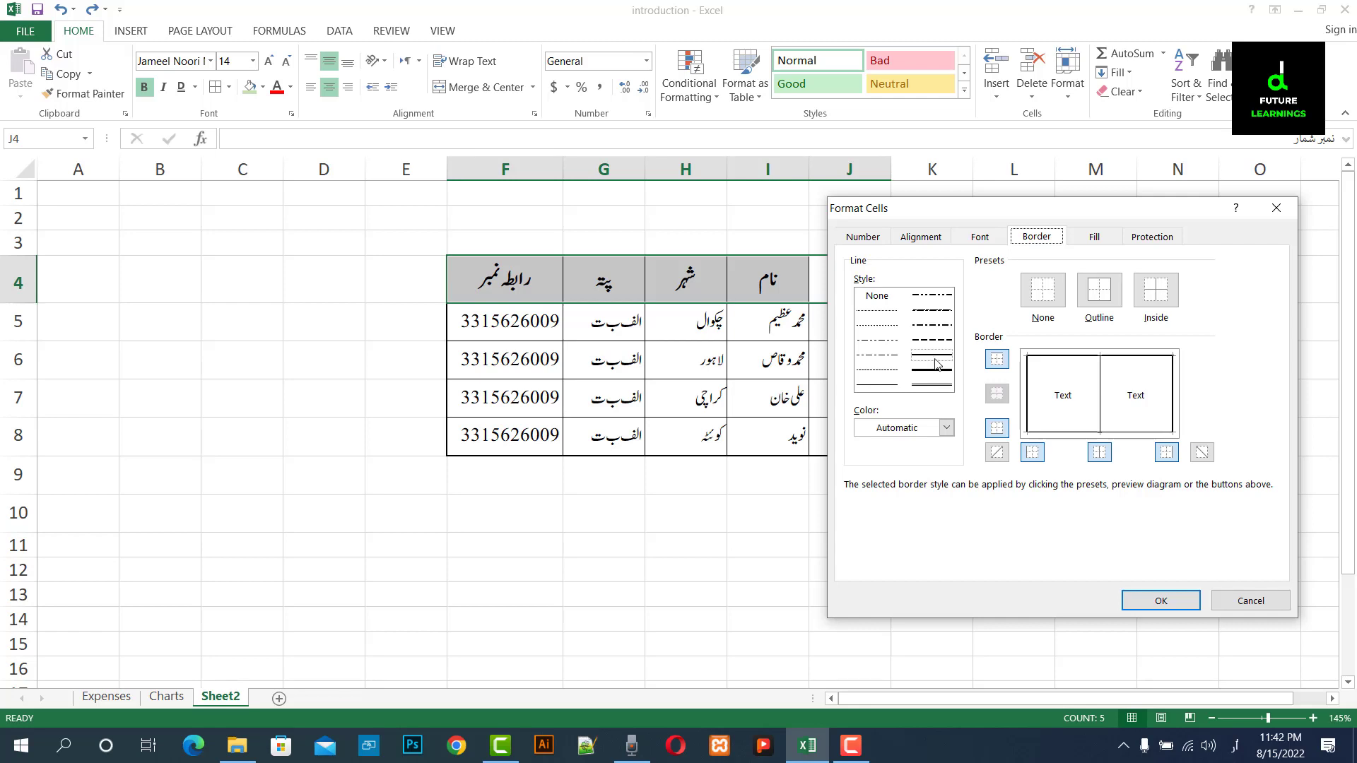
pyautogui.click(909, 365)
pyautogui.click(1160, 600)
pyautogui.click(1078, 436)
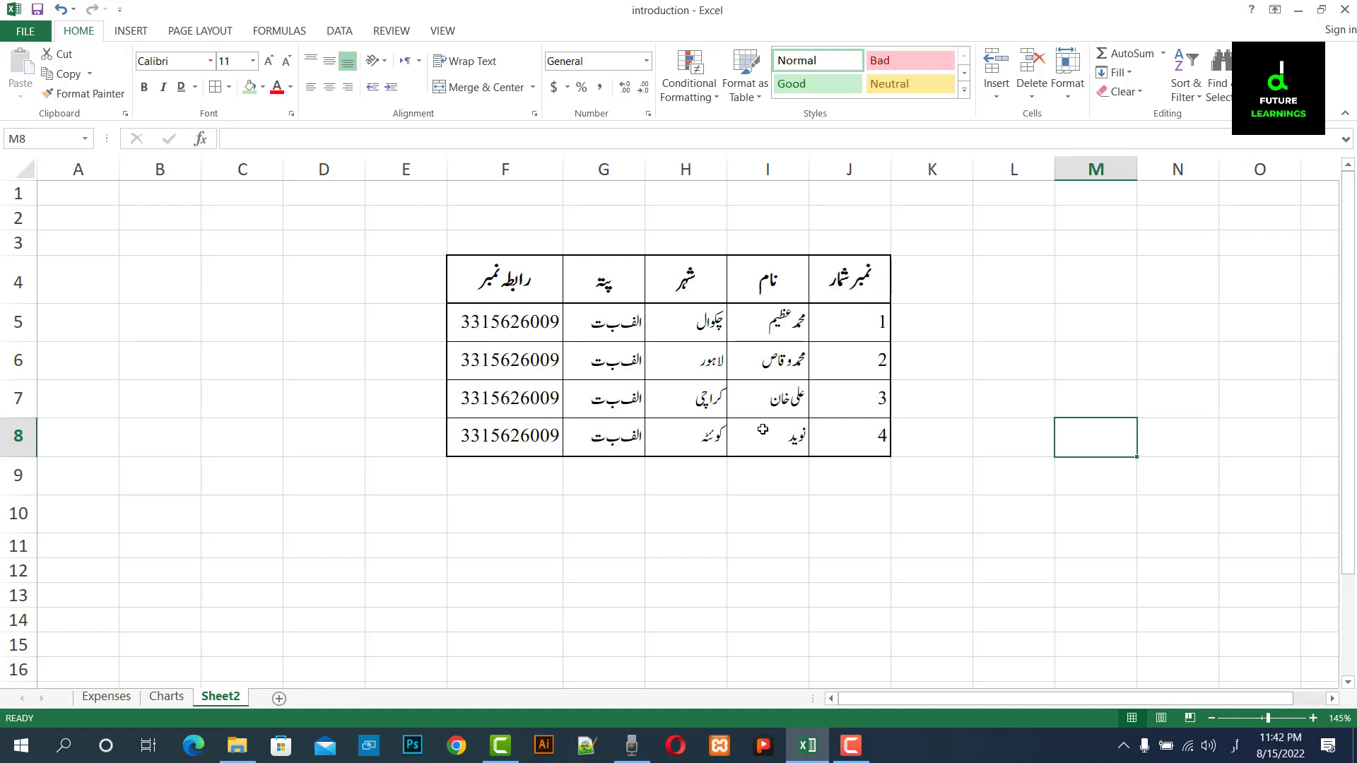
# Rename the Sheet2 tab to 'Urdu Sheet', replacing the Urdu word first typed.
pyautogui.click(751, 526)
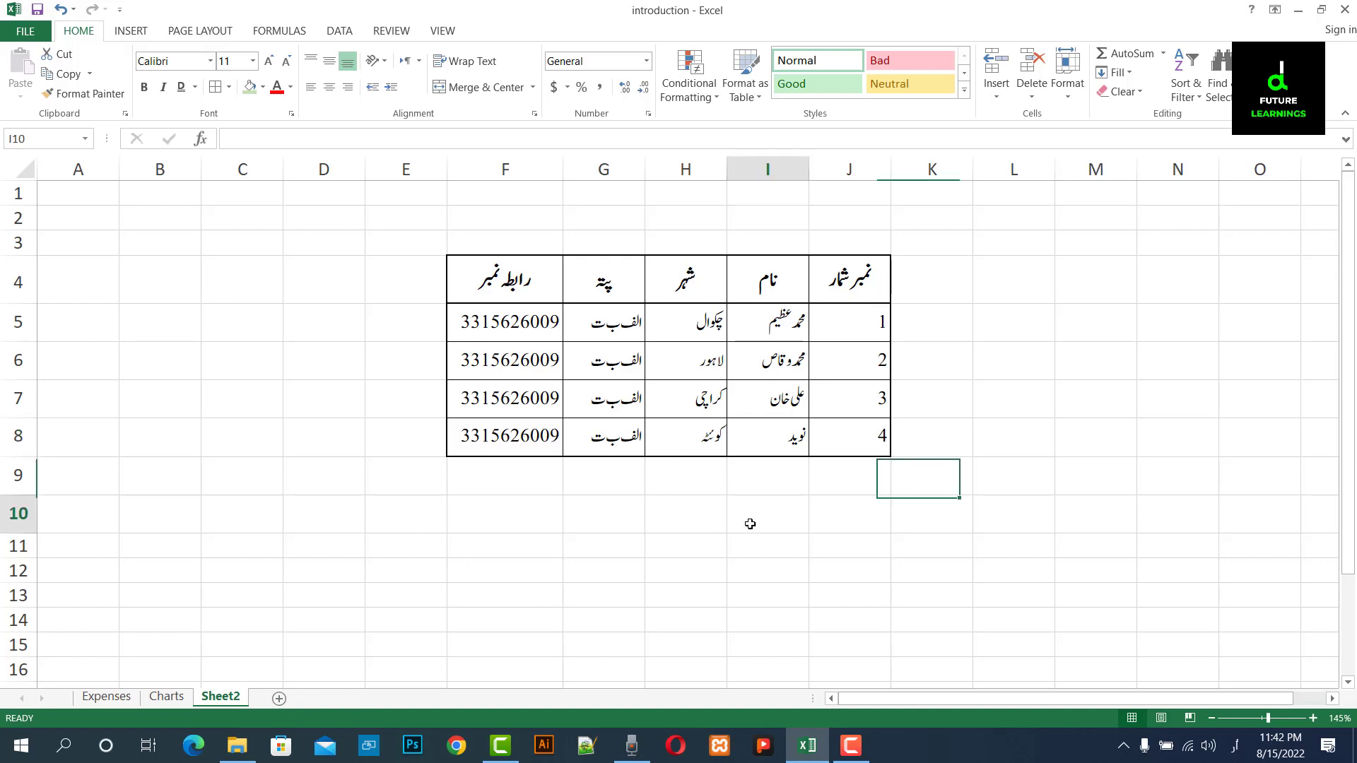
pyautogui.doubleClick(220, 696)
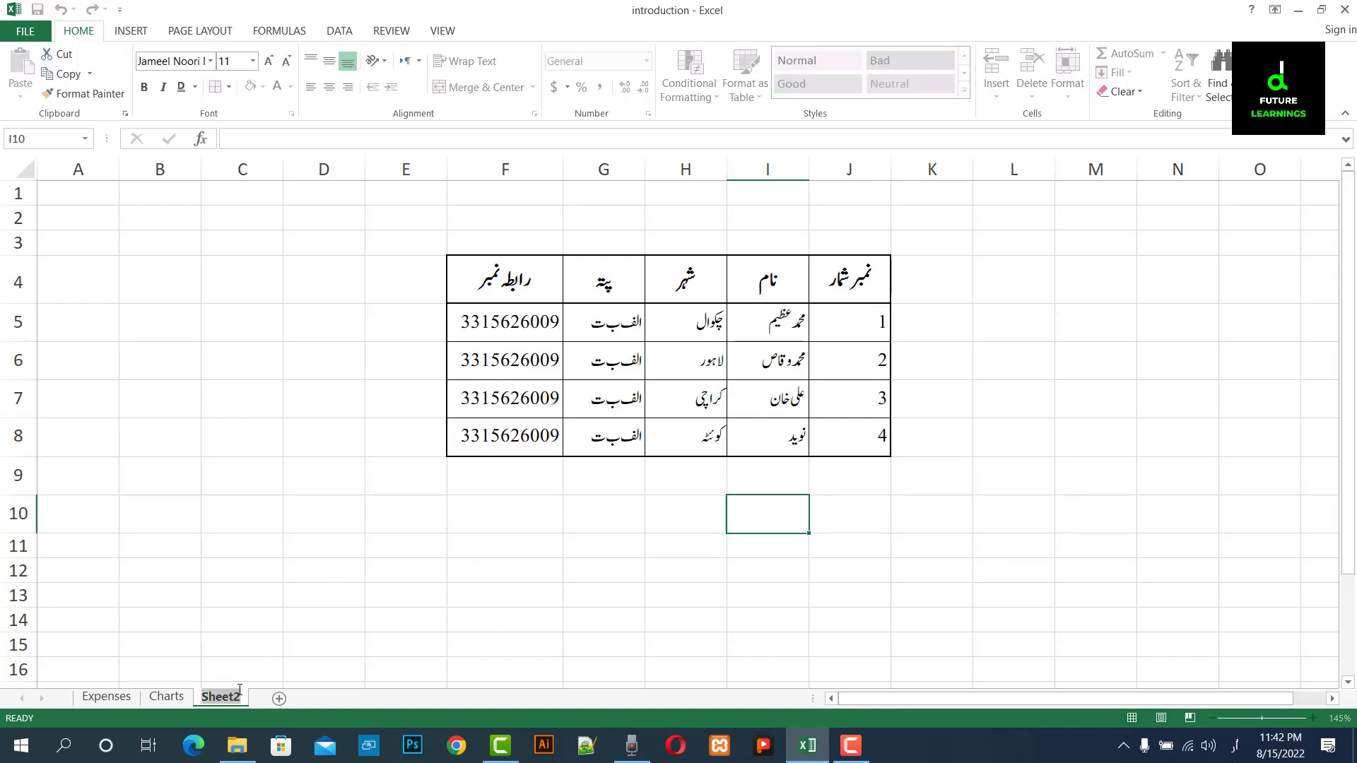
pyautogui.write('اردو')
pyautogui.press('BackSpace')
pyautogui.press('BackSpace')
pyautogui.press('BackSpace')
pyautogui.press('BackSpace')
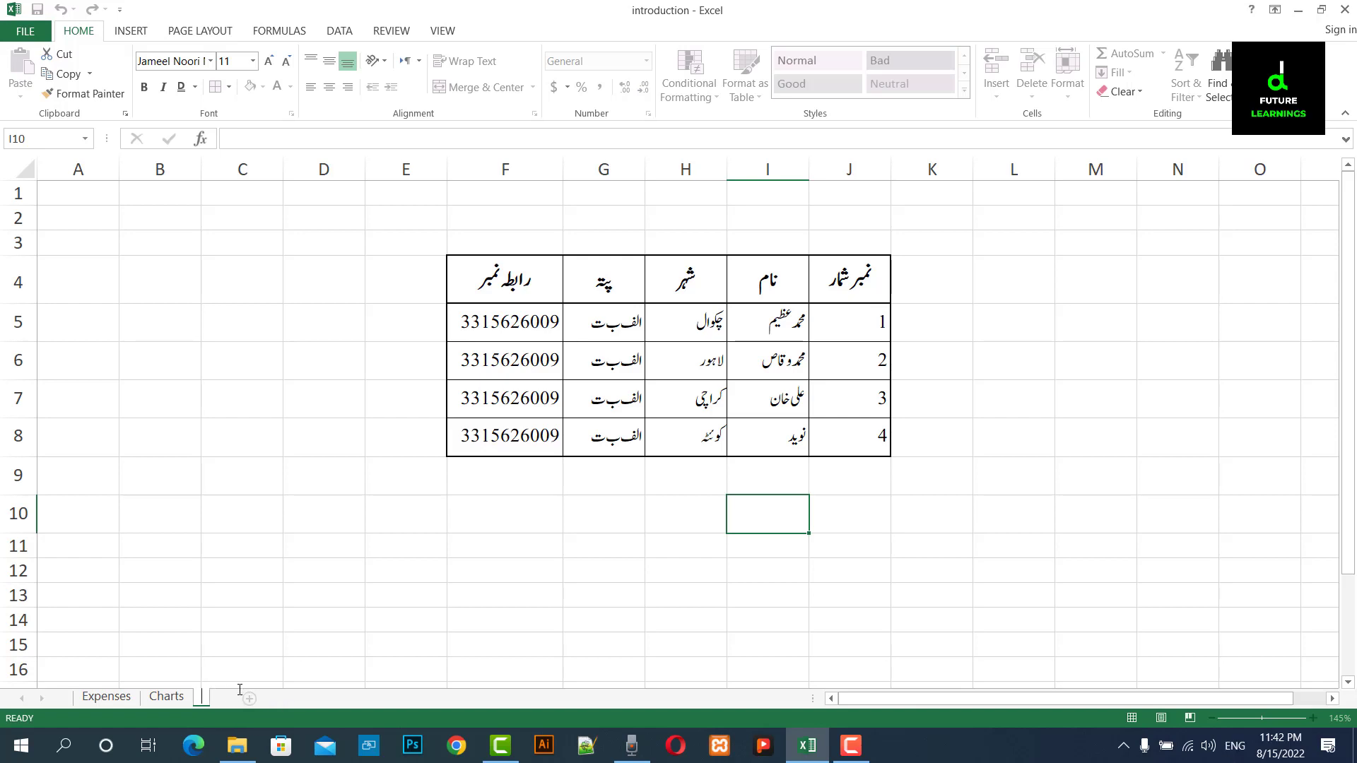
pyautogui.write('Urdu')
pyautogui.write(' Sheet')
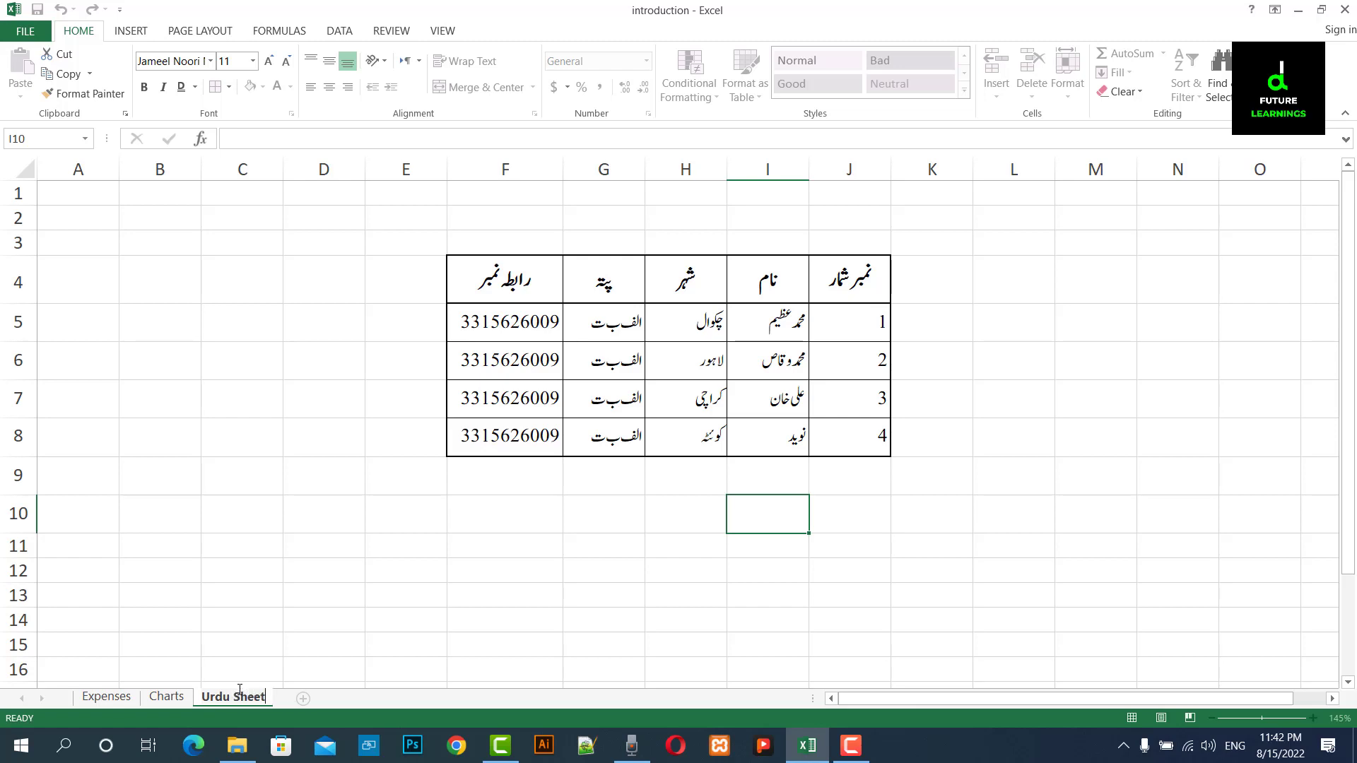
pyautogui.press('Return')
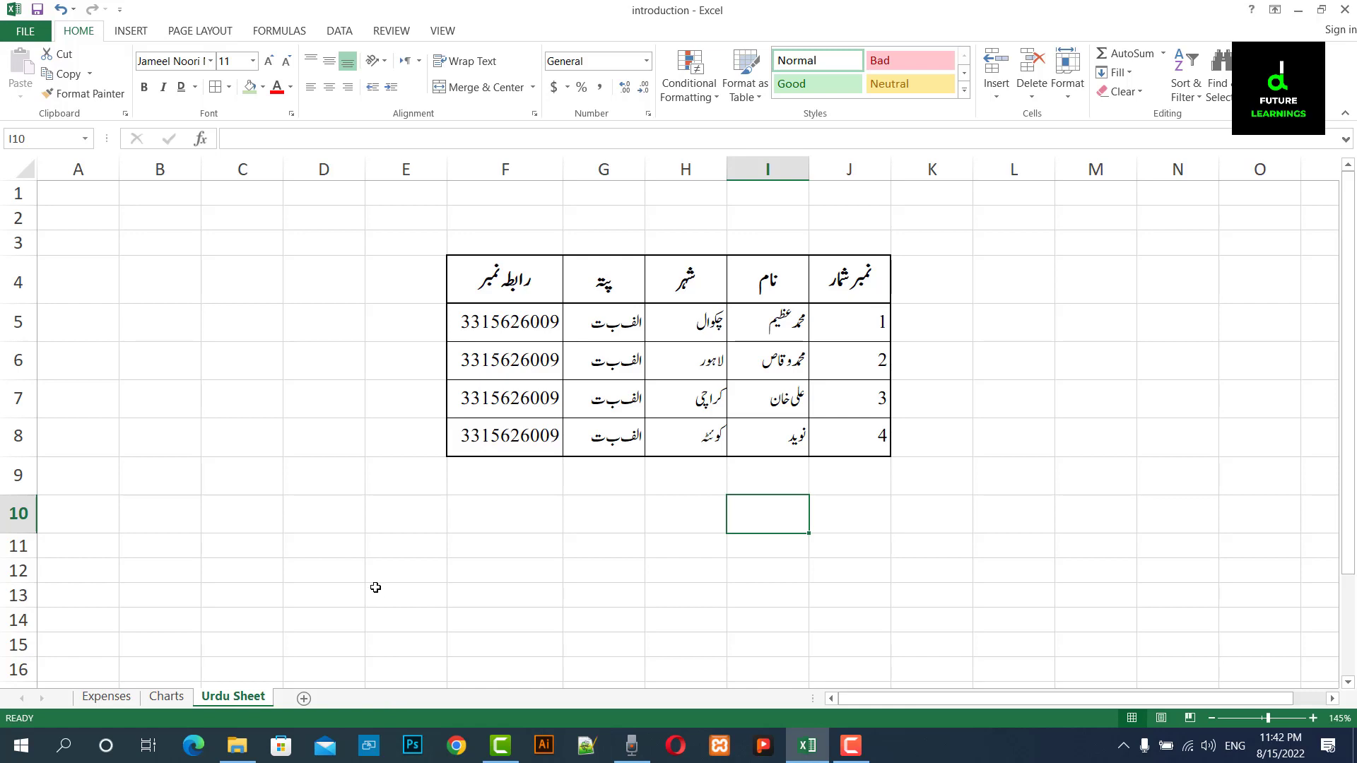
# Delete columns B:D so the table moves from F:J to C:G.
pyautogui.moveTo(323, 170); pyautogui.dragTo(139, 157)
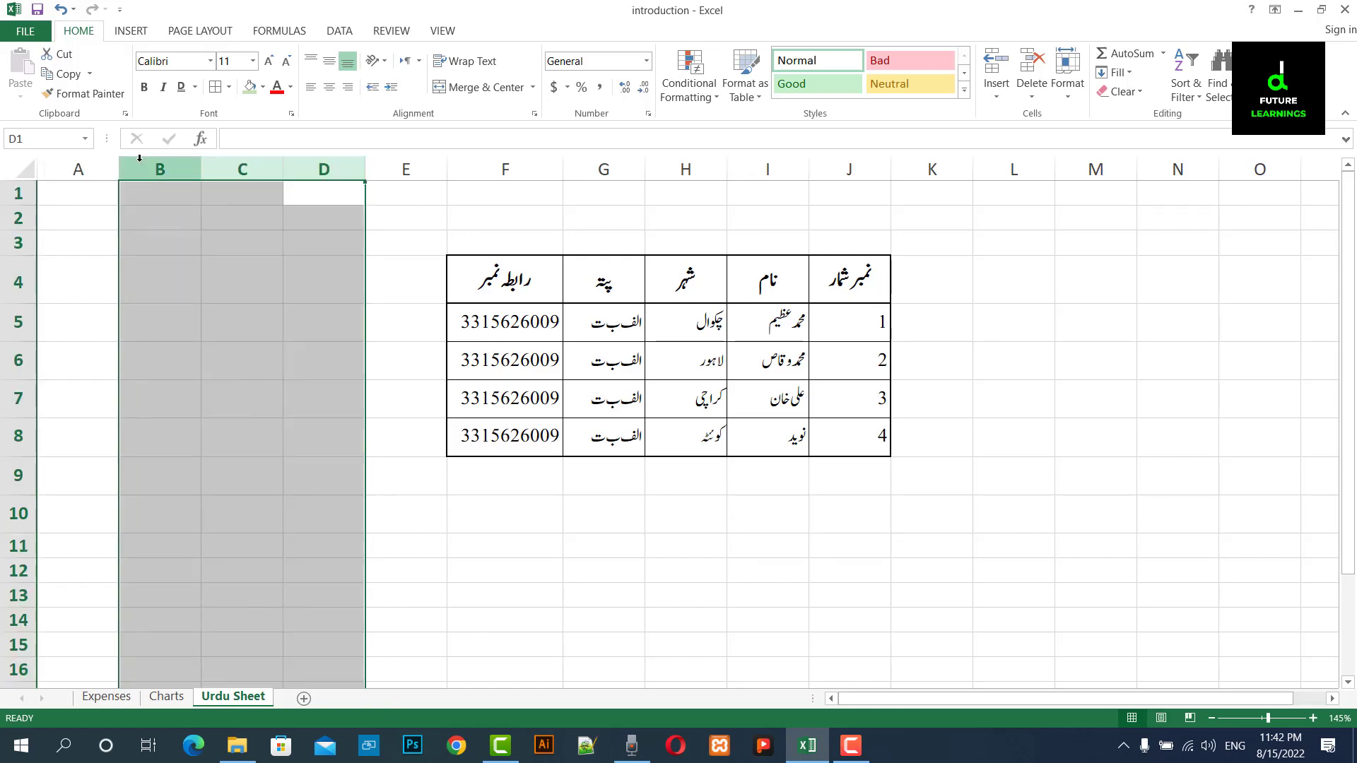
pyautogui.hotkey('ctrl', 'shift', '+')
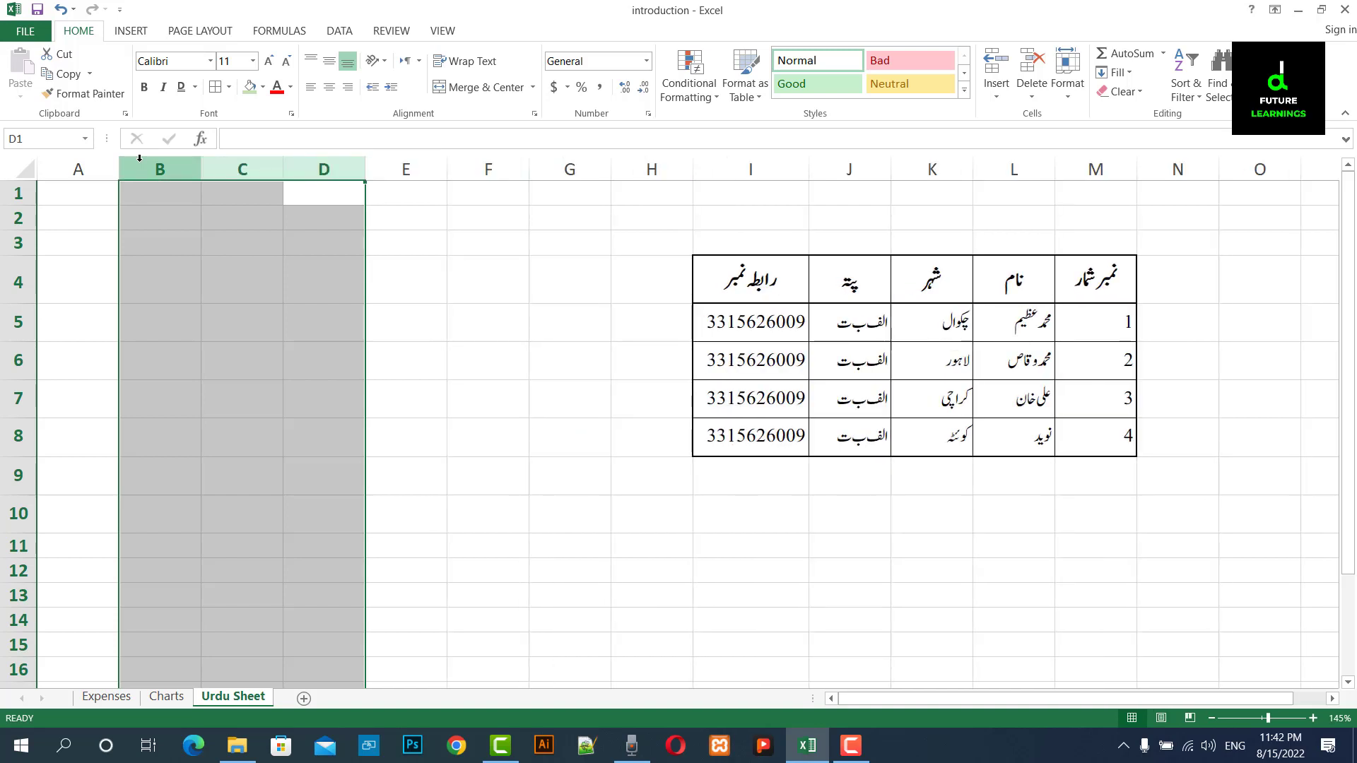
pyautogui.hotkey('ctrl', '-')
pyautogui.hotkey('ctrl', '-')
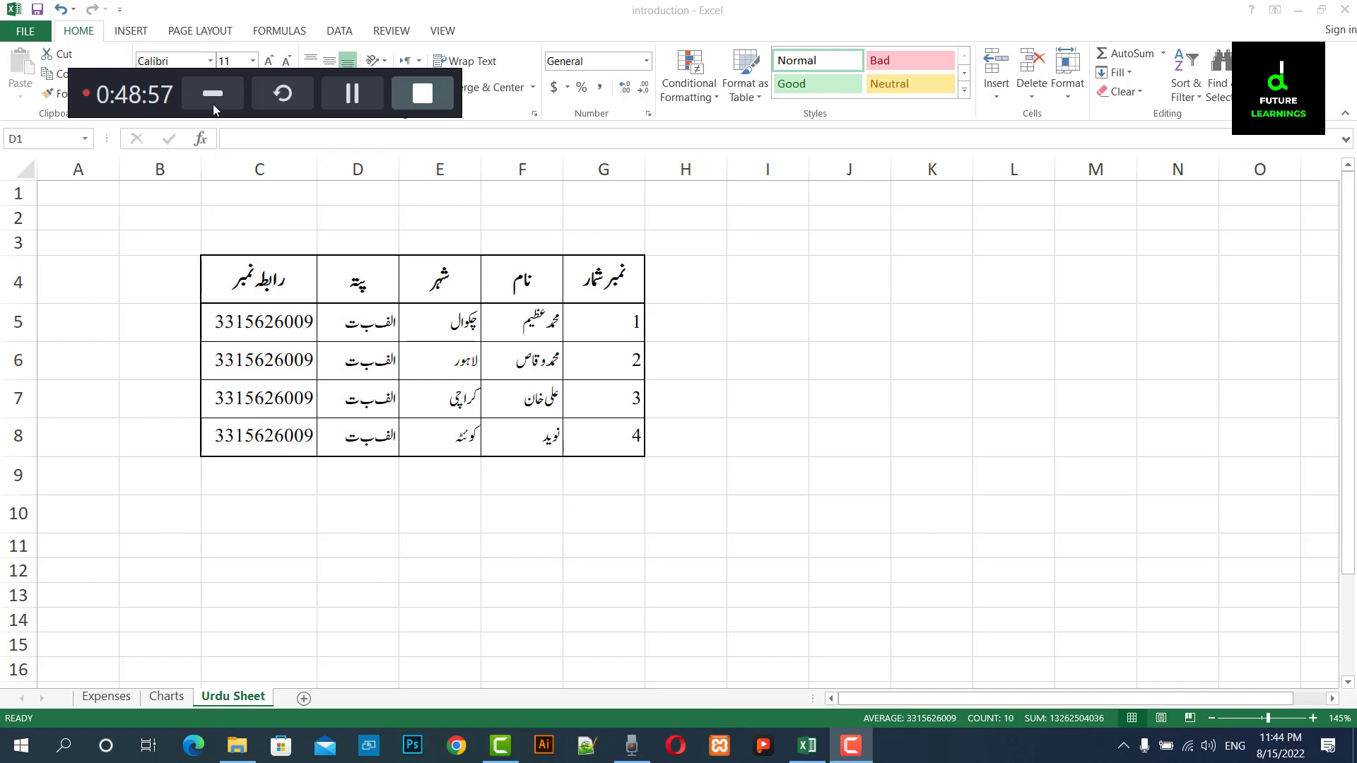
pyautogui.click(214, 104)
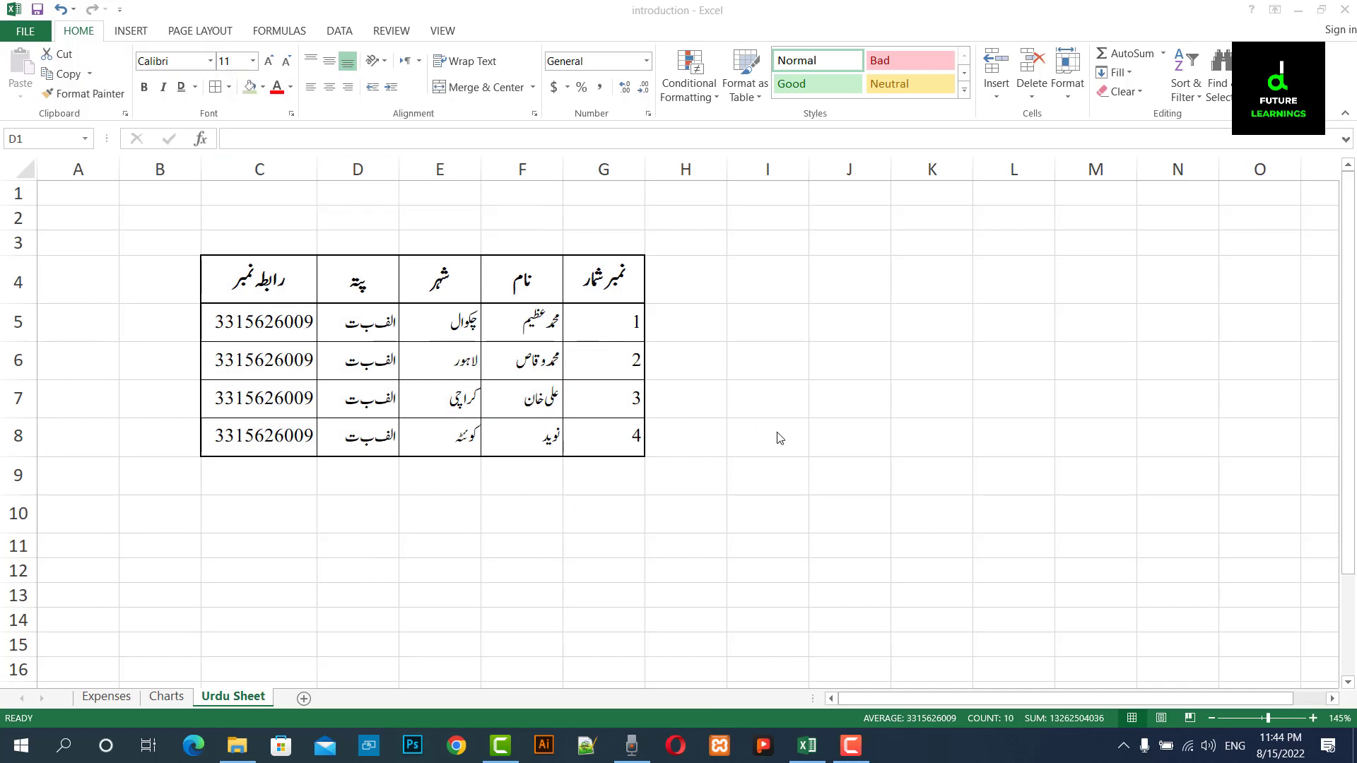